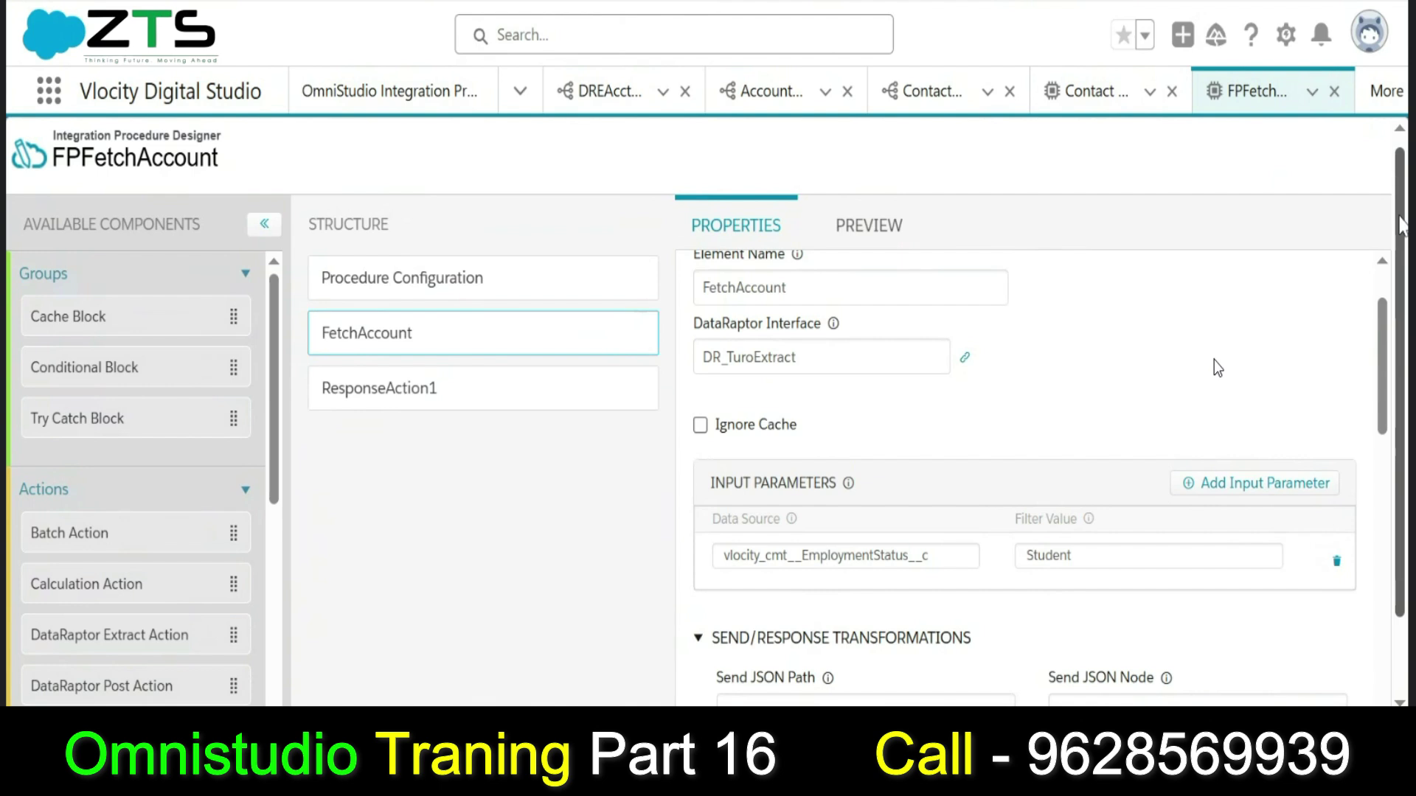
Open FetchAccount's DR_TuroExtract DataRaptor in its own subtab and view its Contact fields.
left_click_drag(1400, 216, 1406, 180)
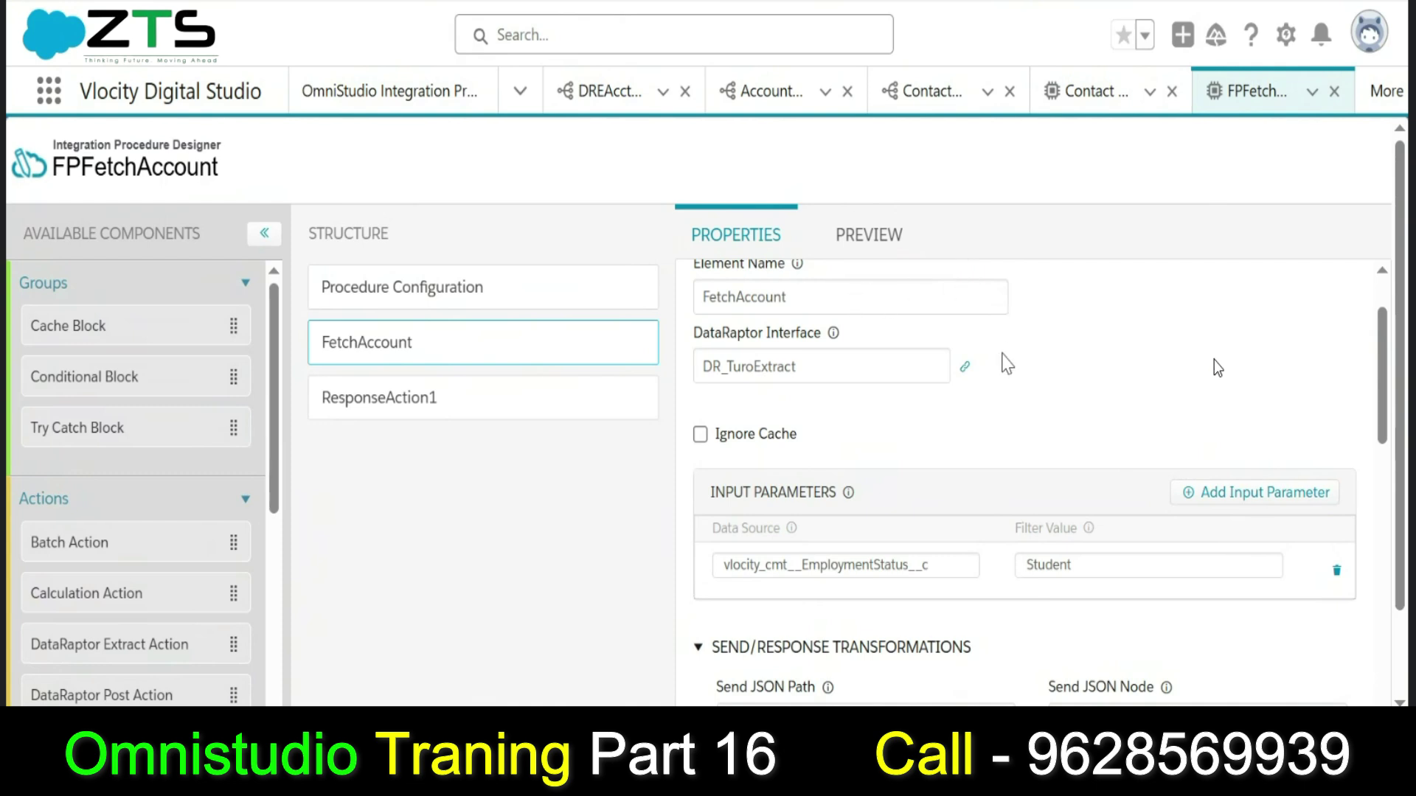
left_click(963, 370)
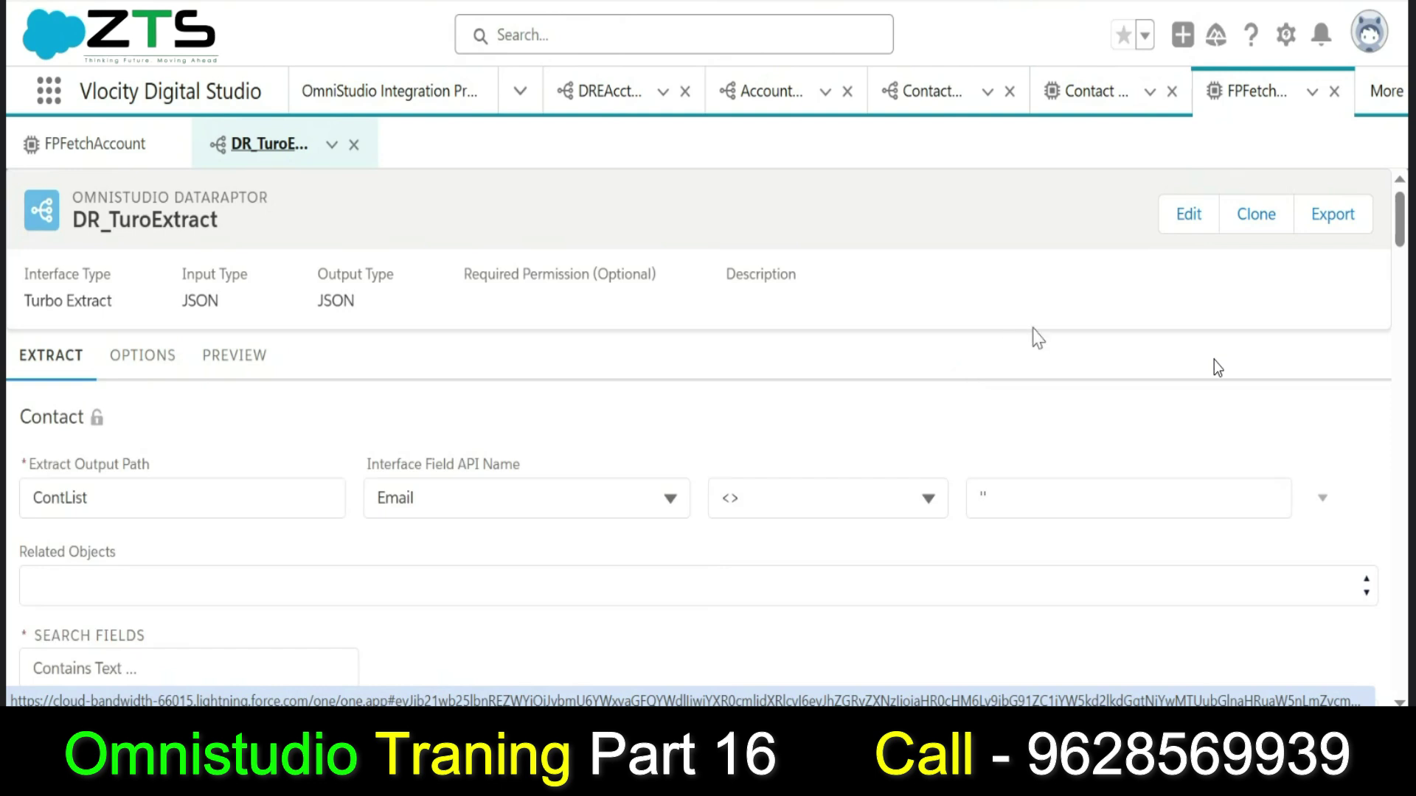
left_click(125, 148)
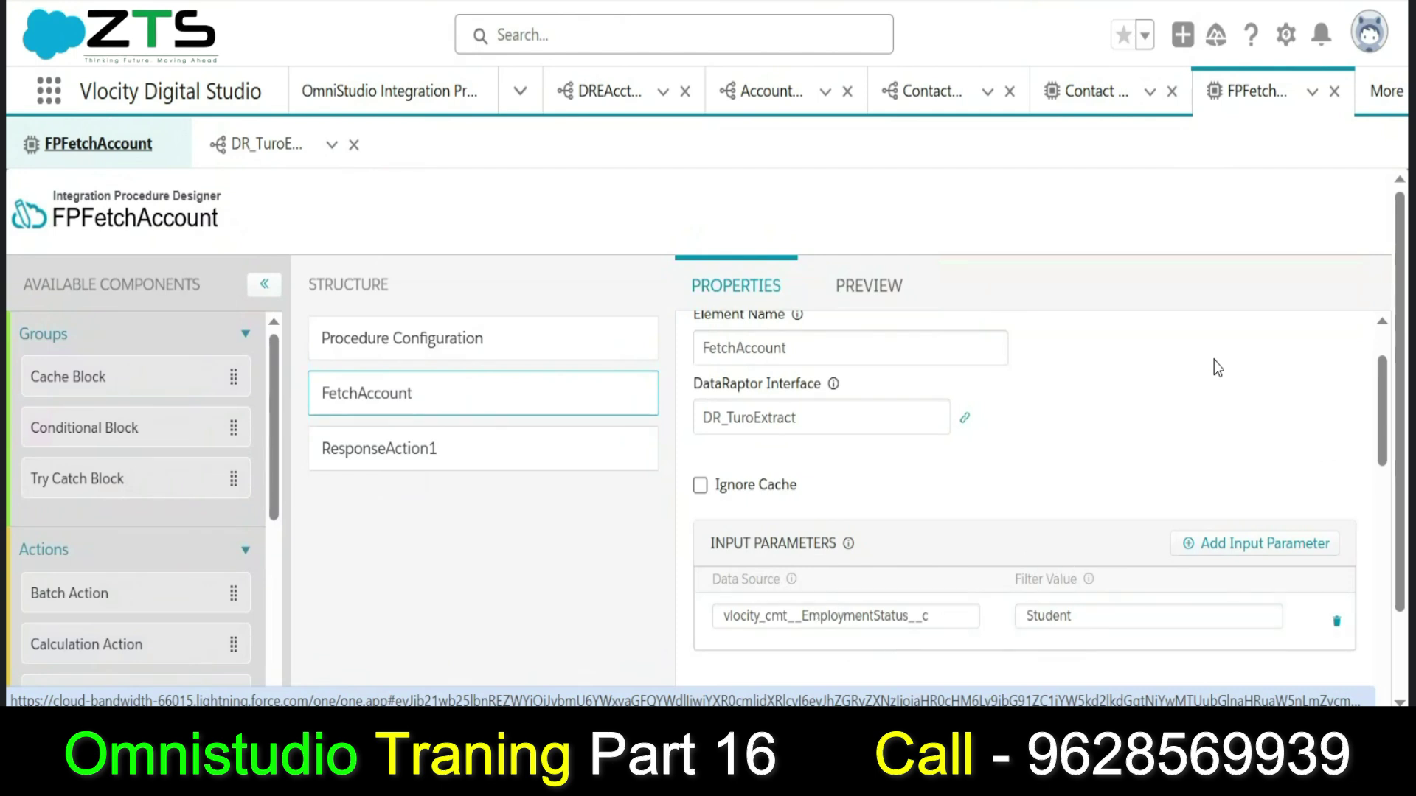
left_click_drag(1385, 434, 1384, 478)
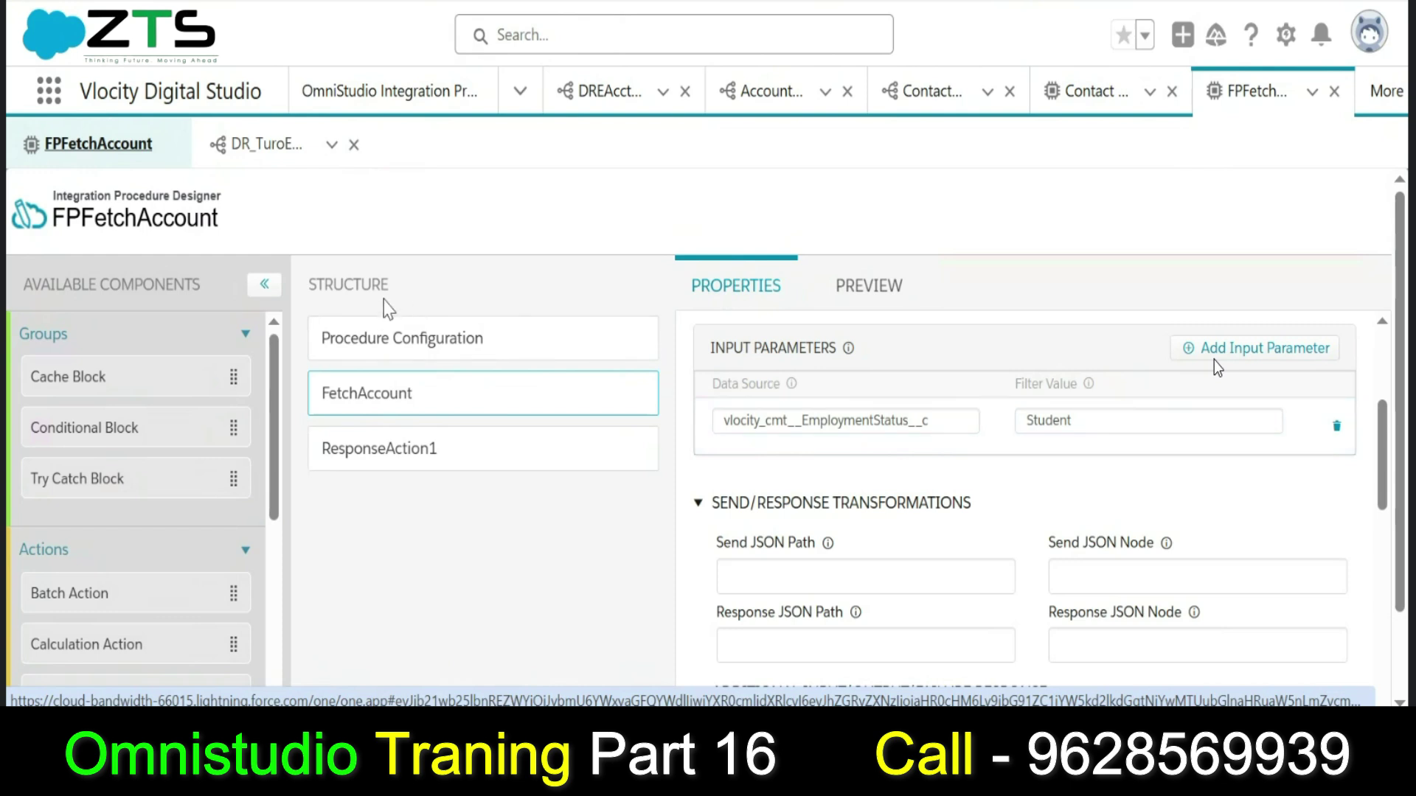
left_click(289, 166)
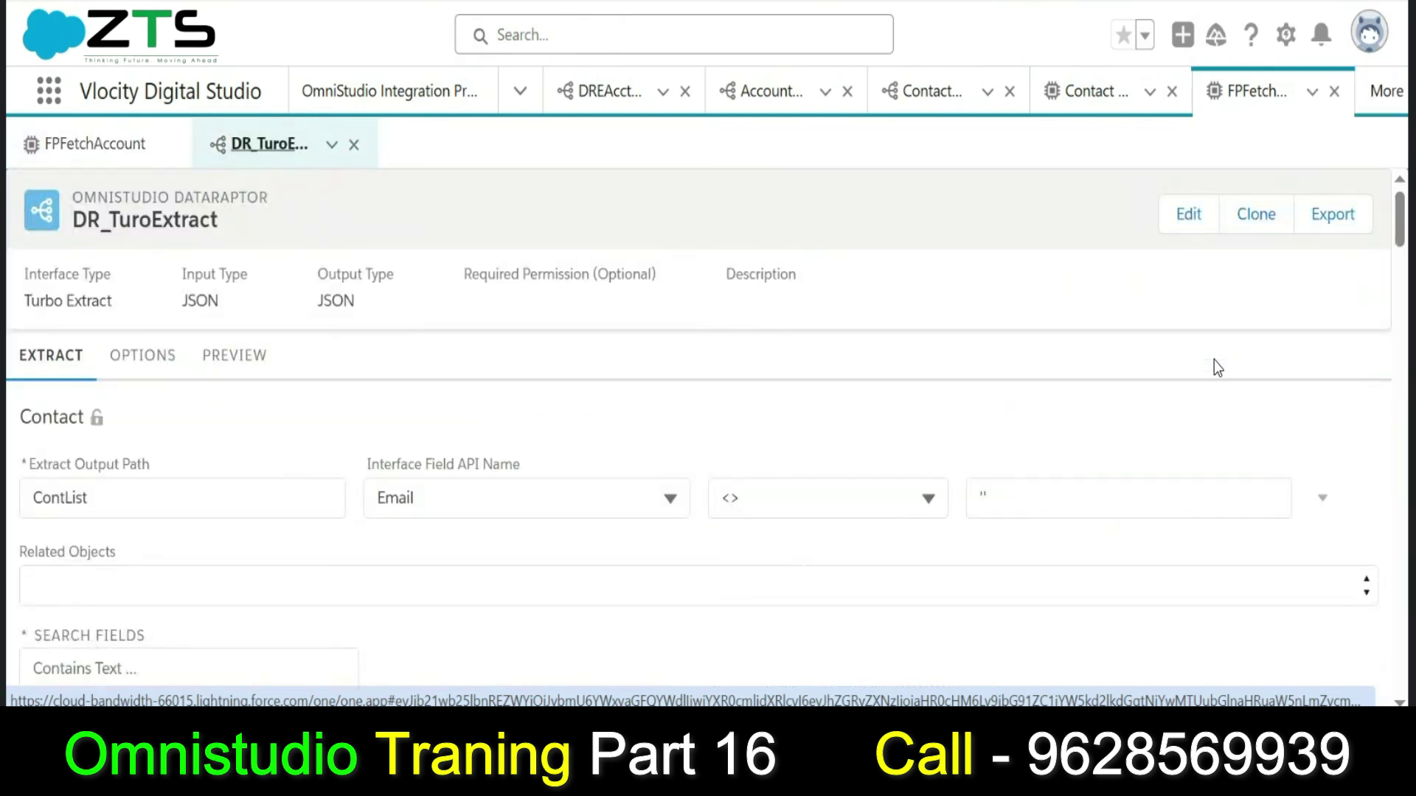
scroll(1218, 368, "down", 5)
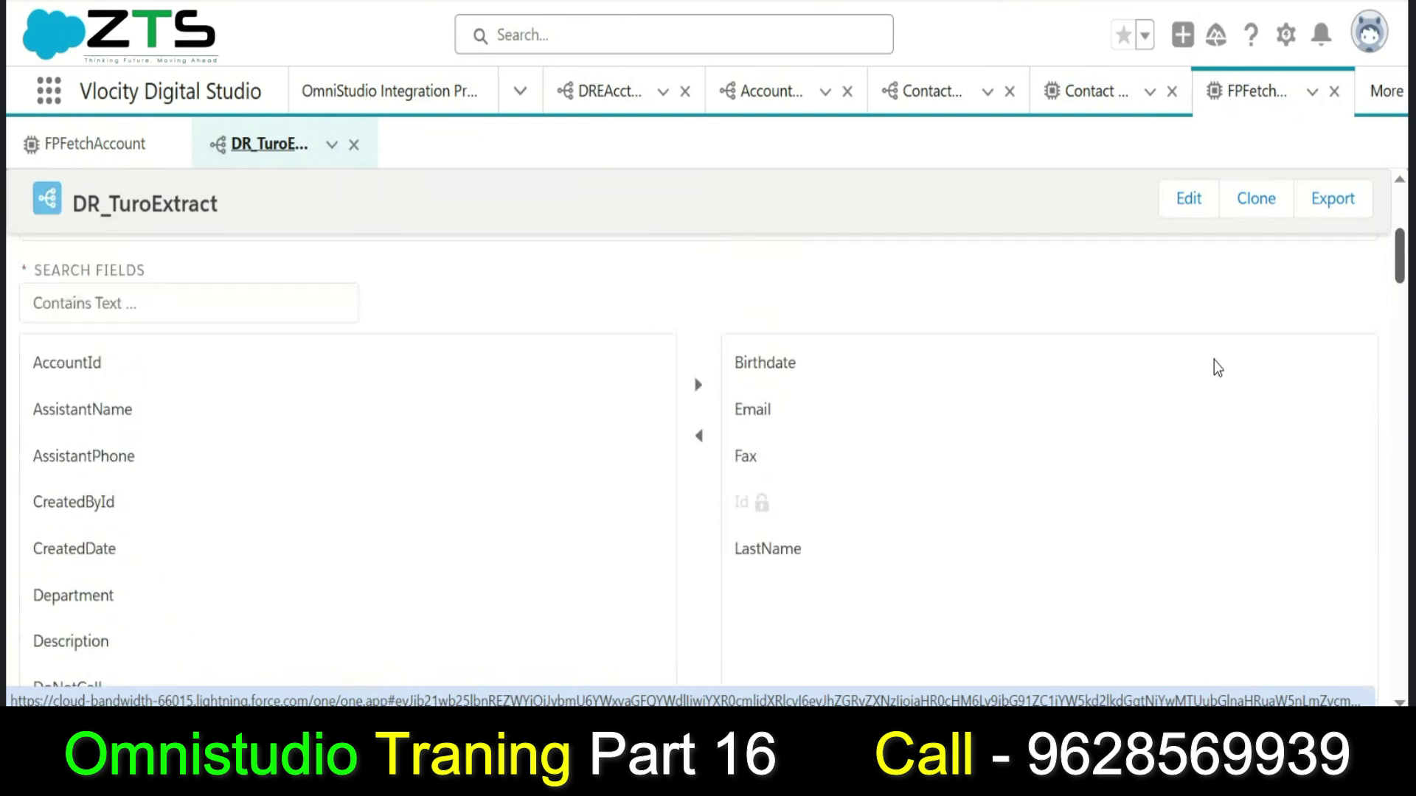
scroll(1218, 368, "down", 1)
scroll(1217, 368, "up", 5)
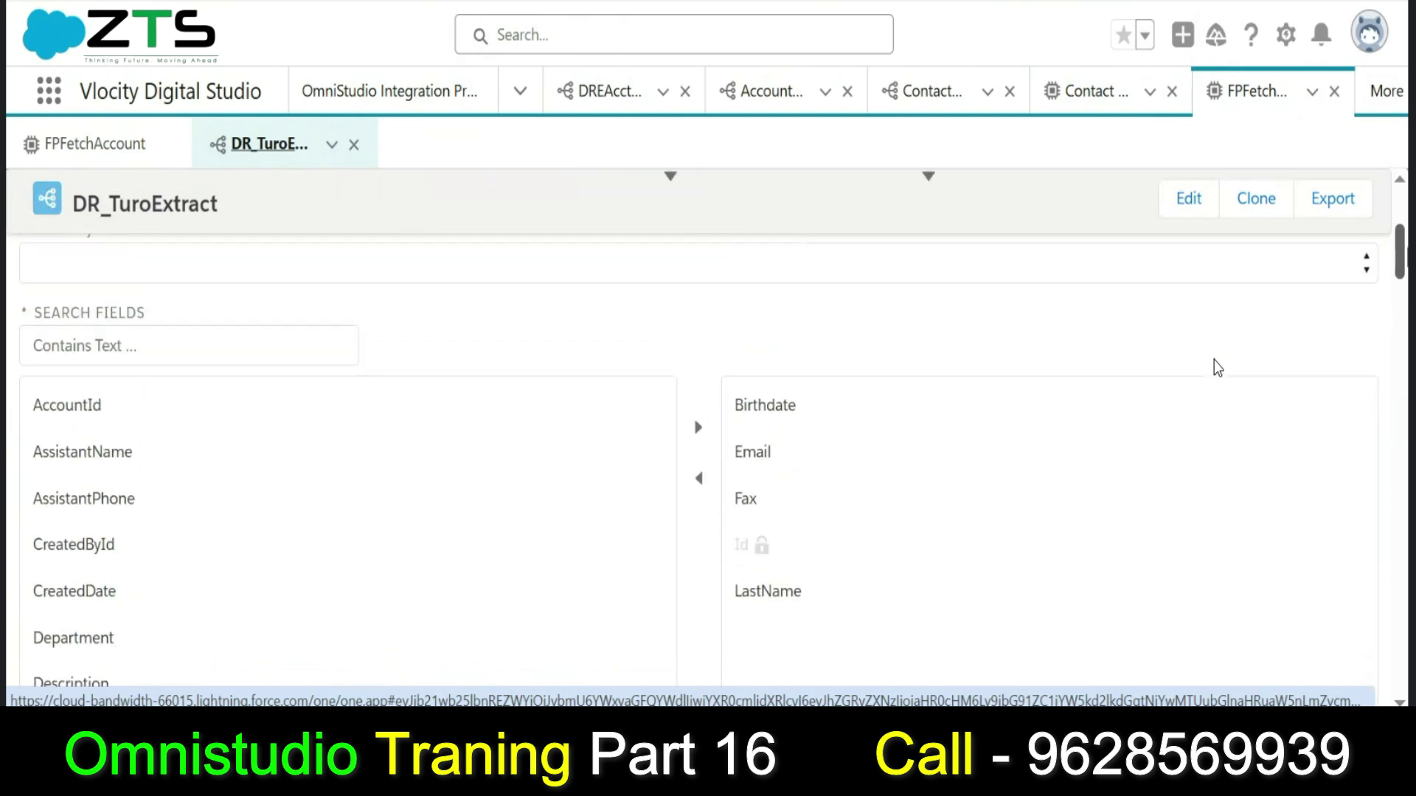
Execute a no-input preview of DR_TuroExtract, confirming 23 Contacts under ContList.
left_click(220, 369)
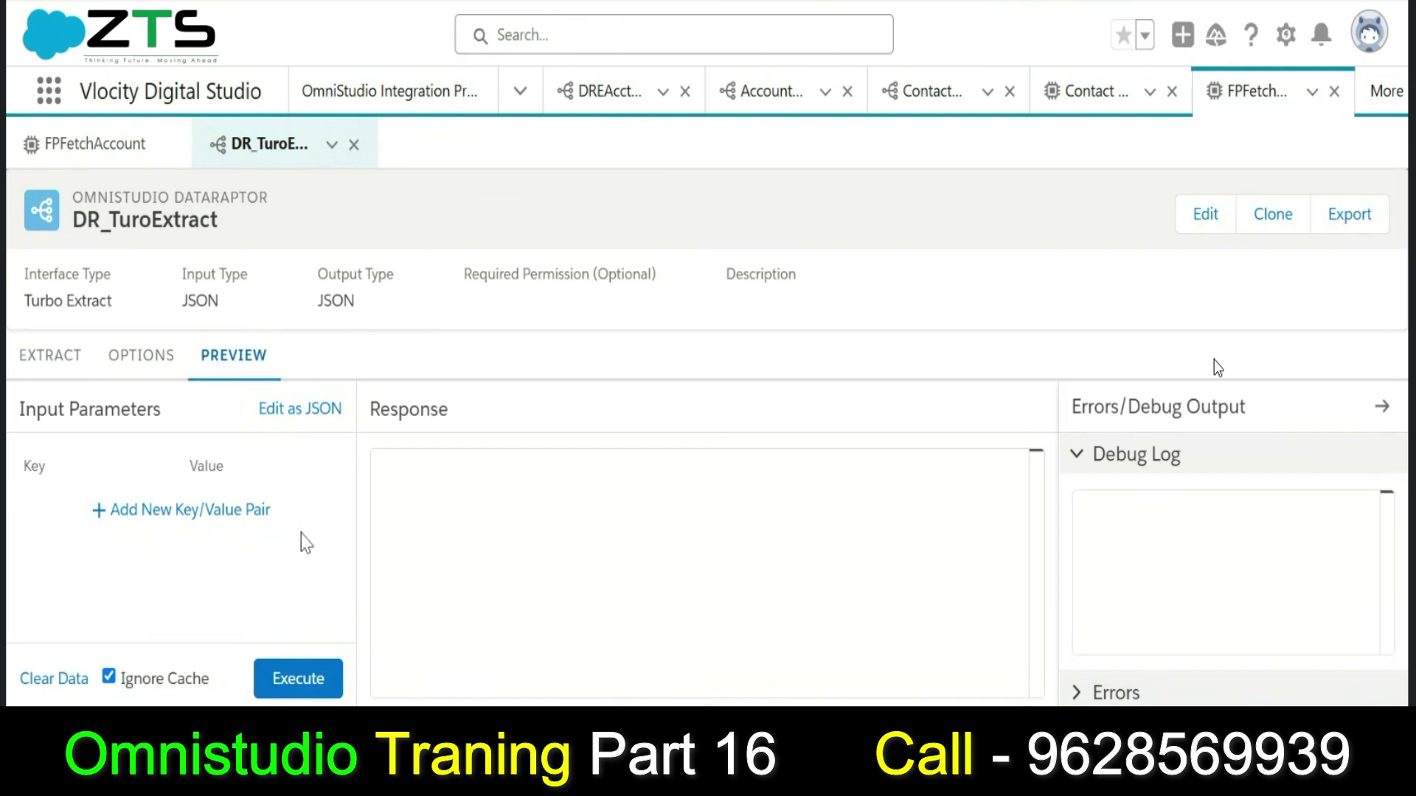
left_click(315, 686)
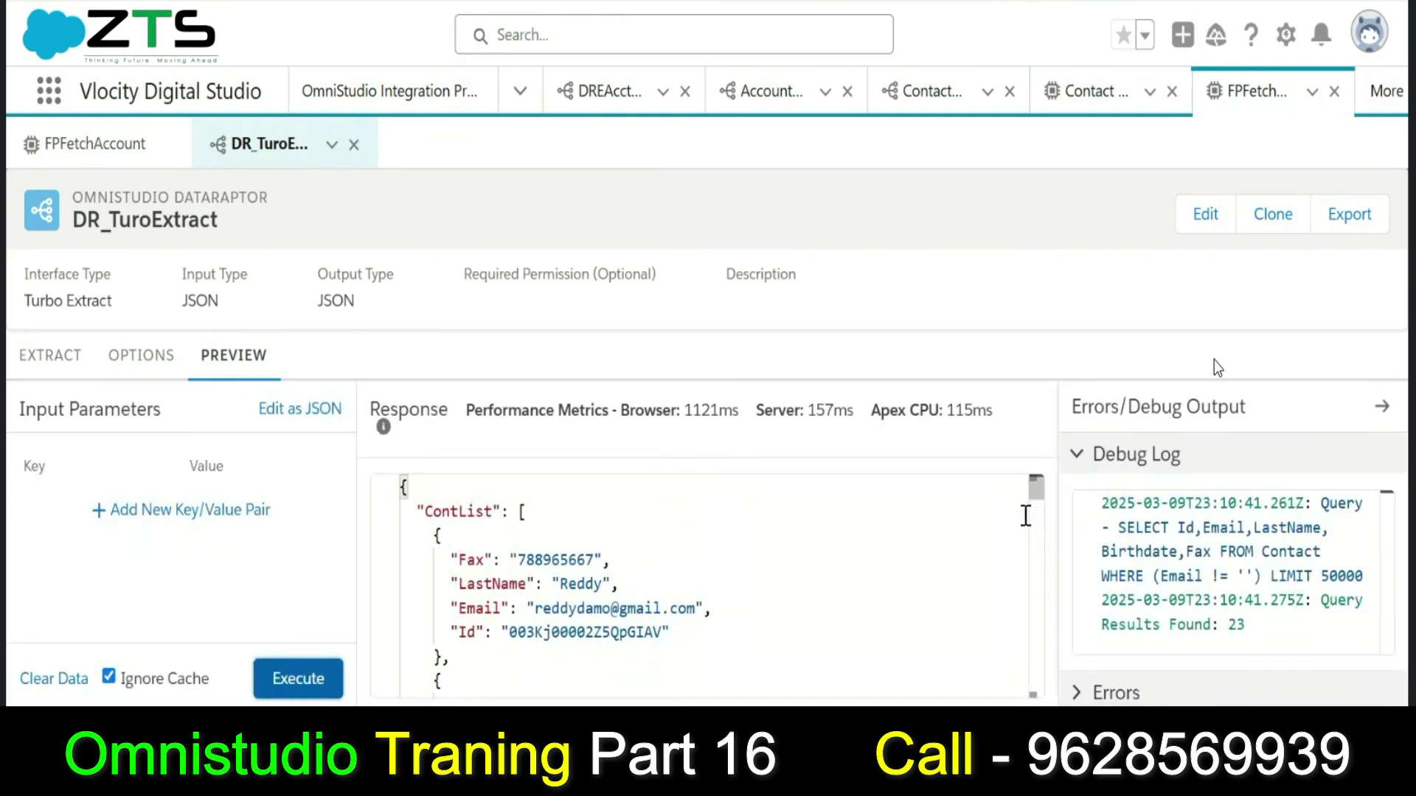
left_click_drag(1040, 499, 1038, 686)
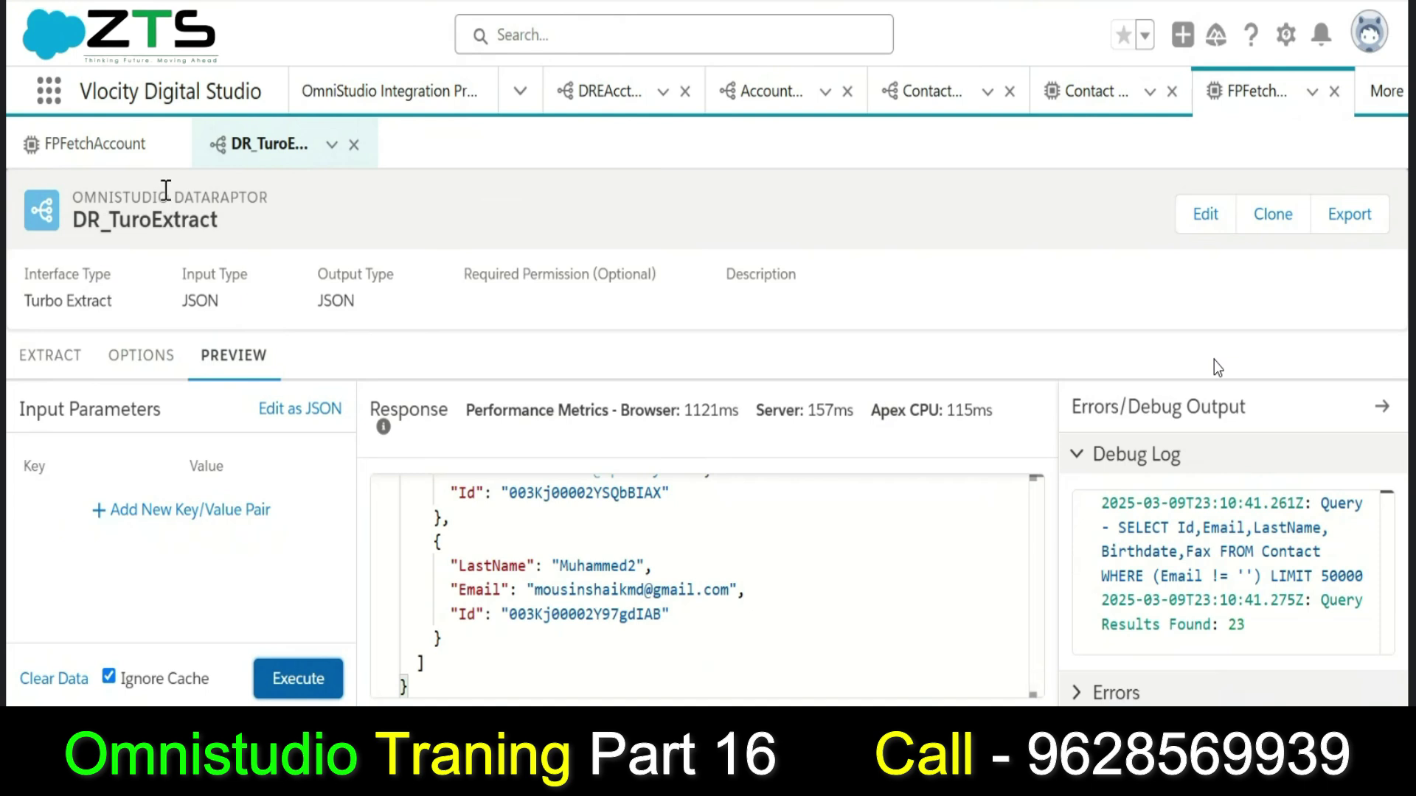
left_click(75, 373)
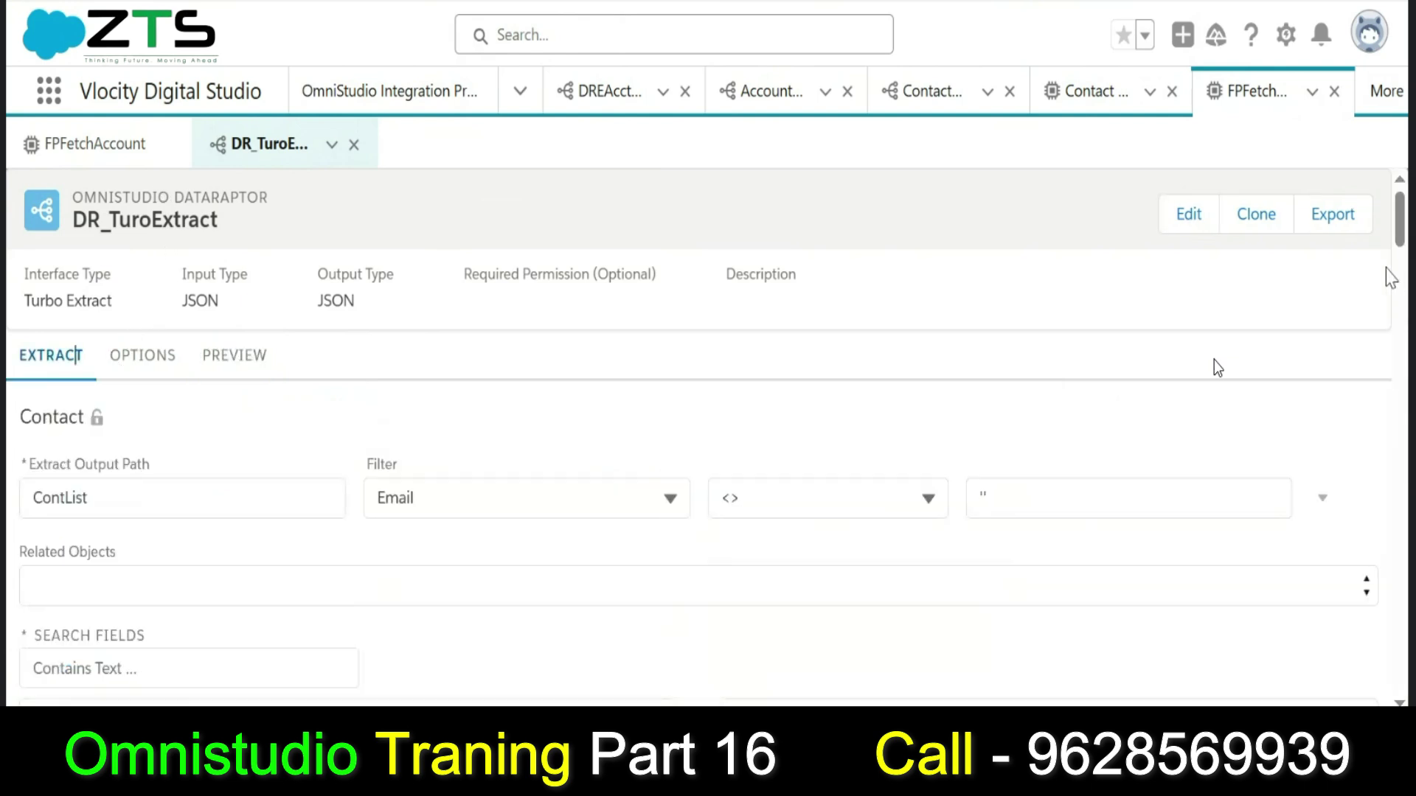
Return to FPFetchAccount, where FetchAccount passes vlocity_cmt__EmploymentStatus__c = Student.
left_click_drag(1400, 228, 1403, 260)
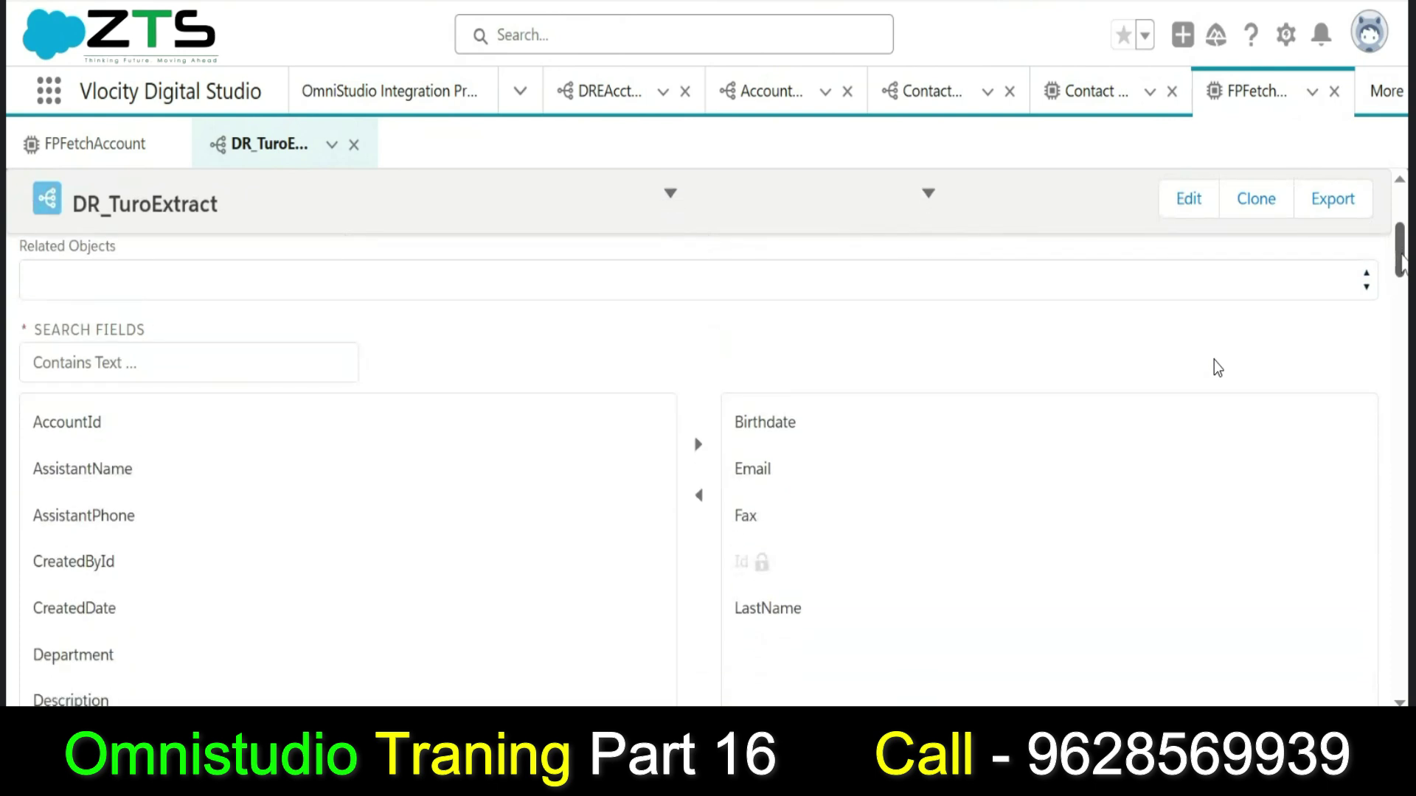
left_click_drag(1404, 259, 1403, 228)
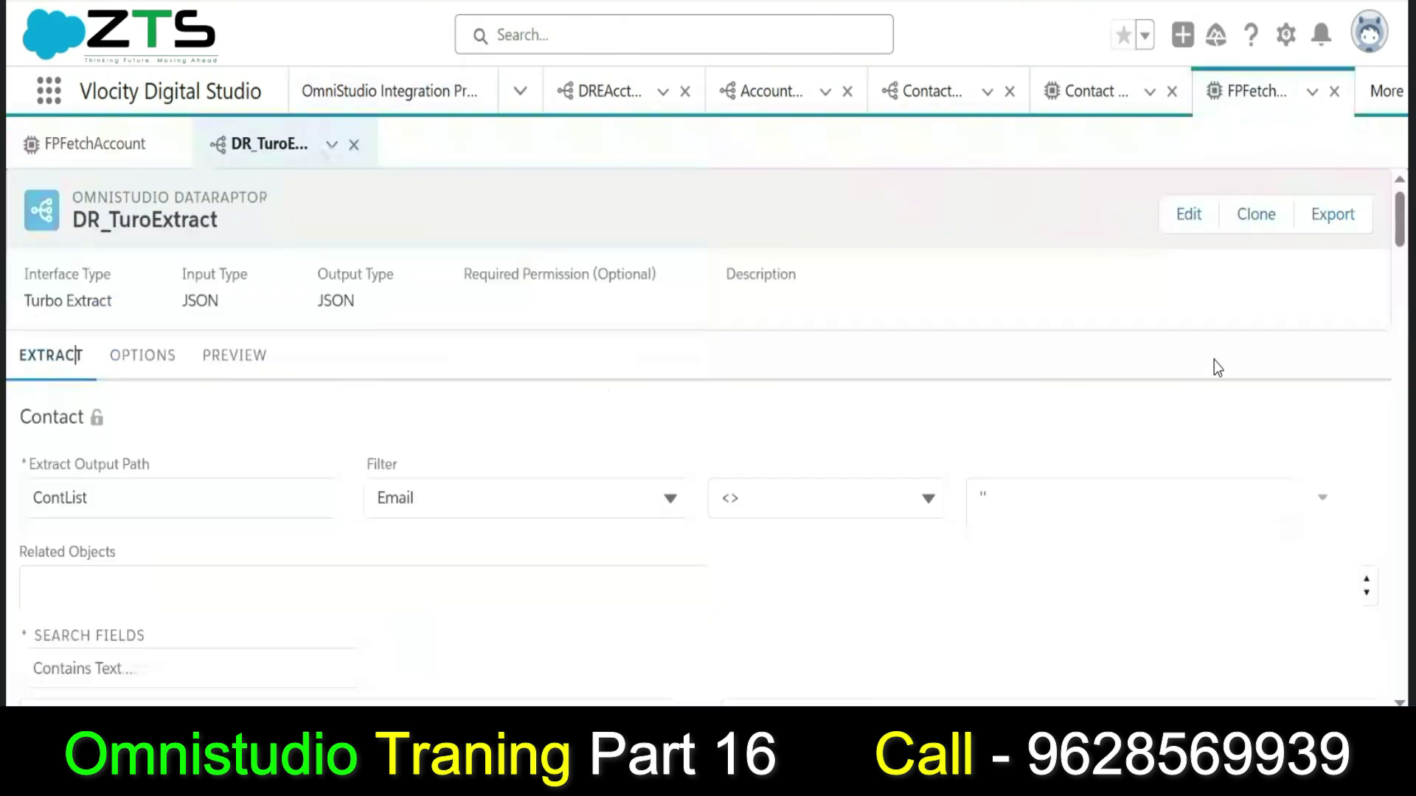
left_click(98, 147)
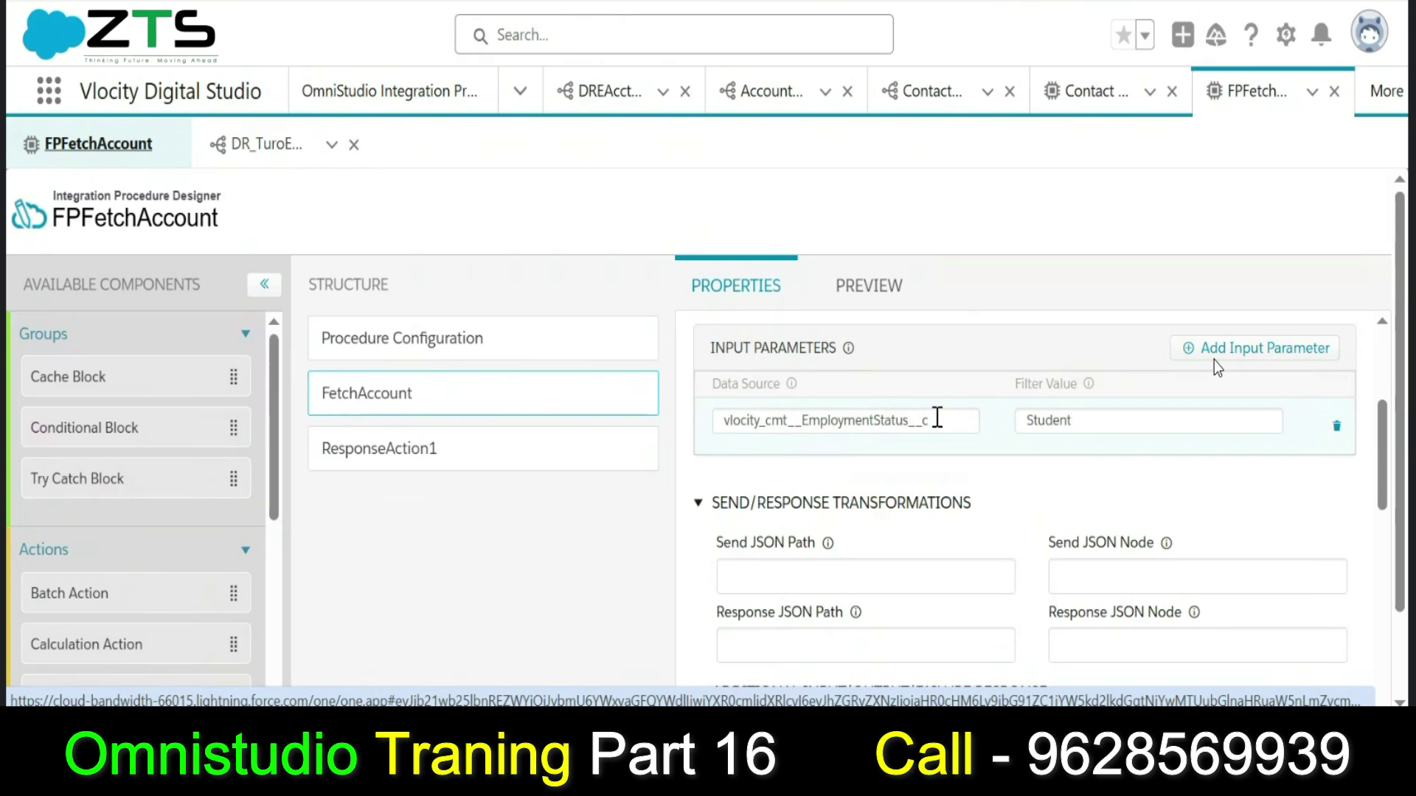
Switch back to DR_TuroExtract to view its Contact filter Email <> ''.
left_click(270, 146)
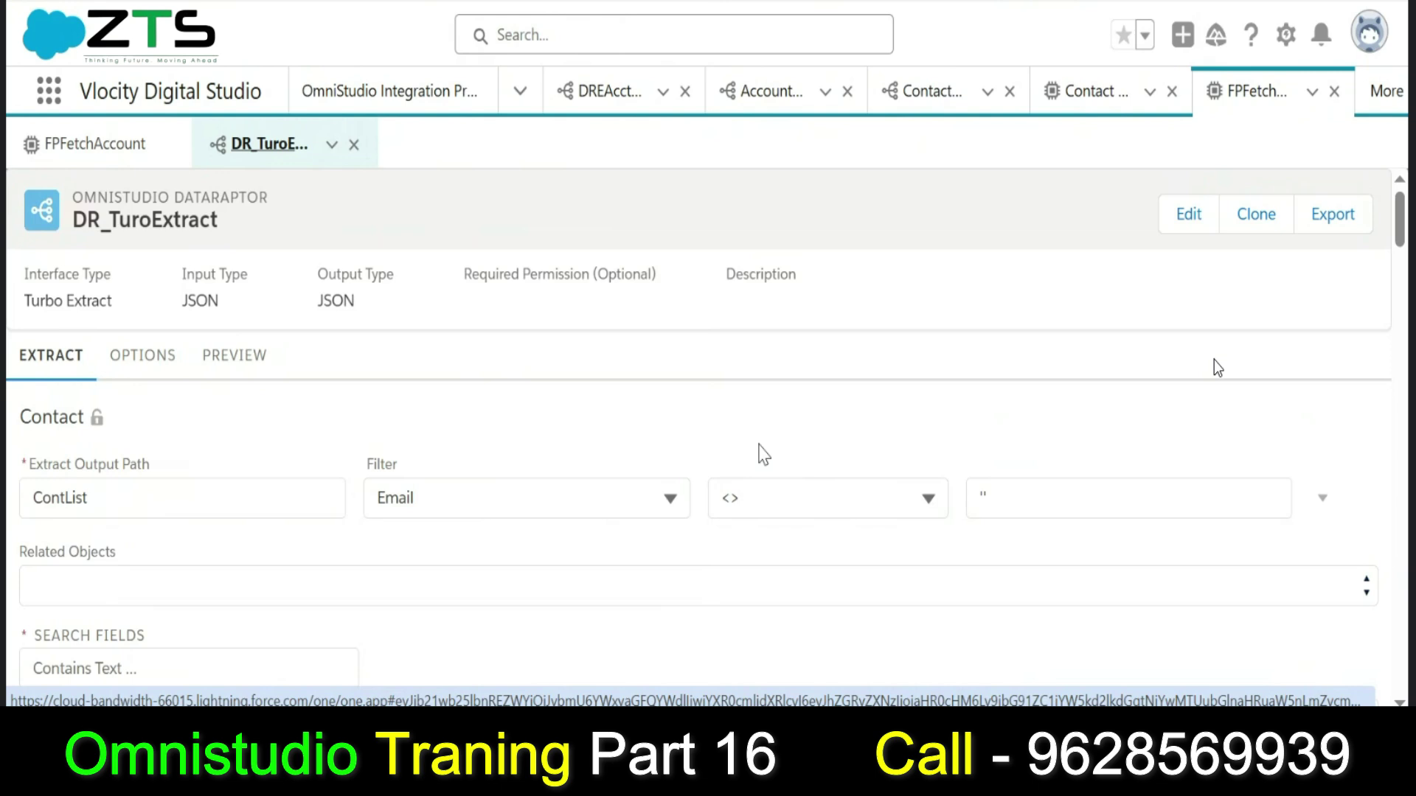
left_click(772, 504)
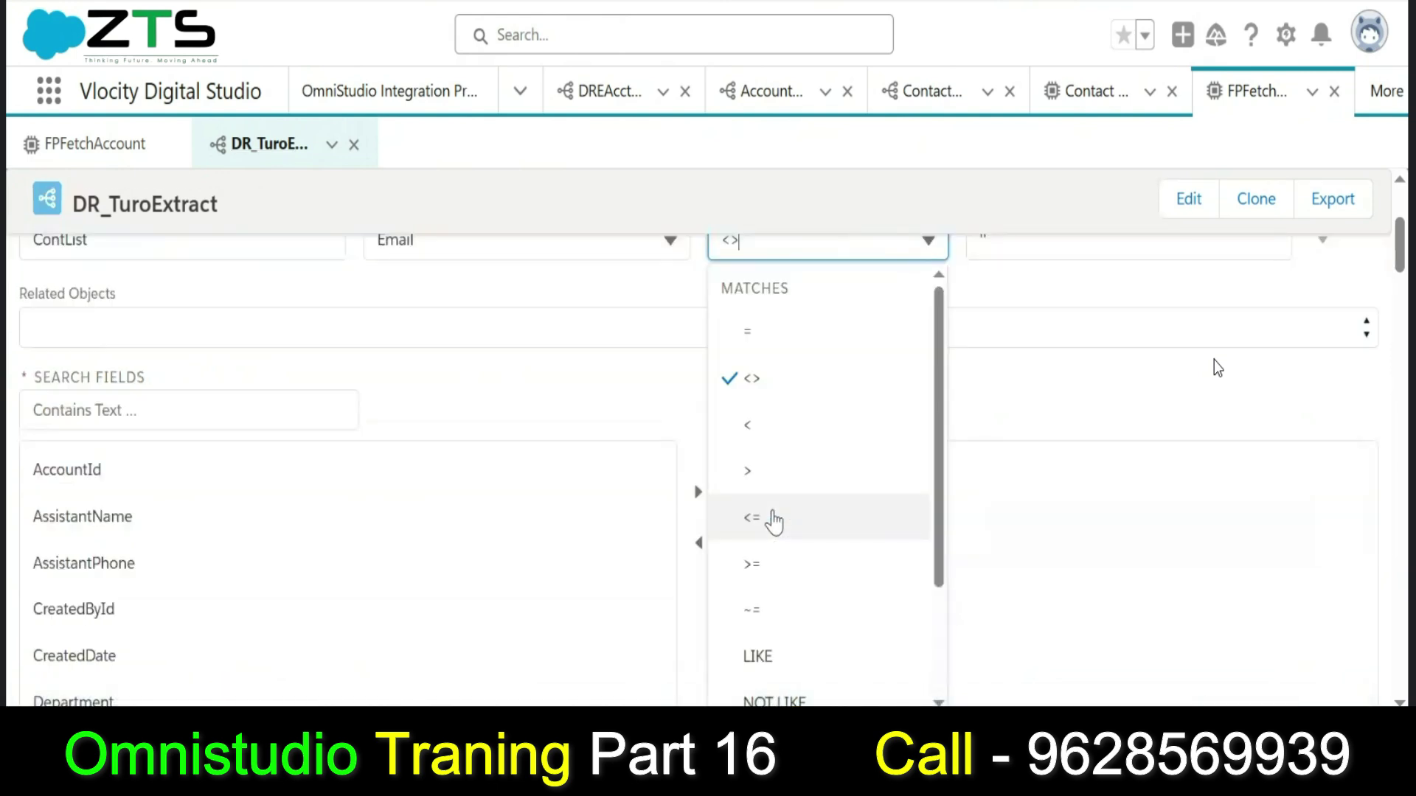
left_click(1027, 305)
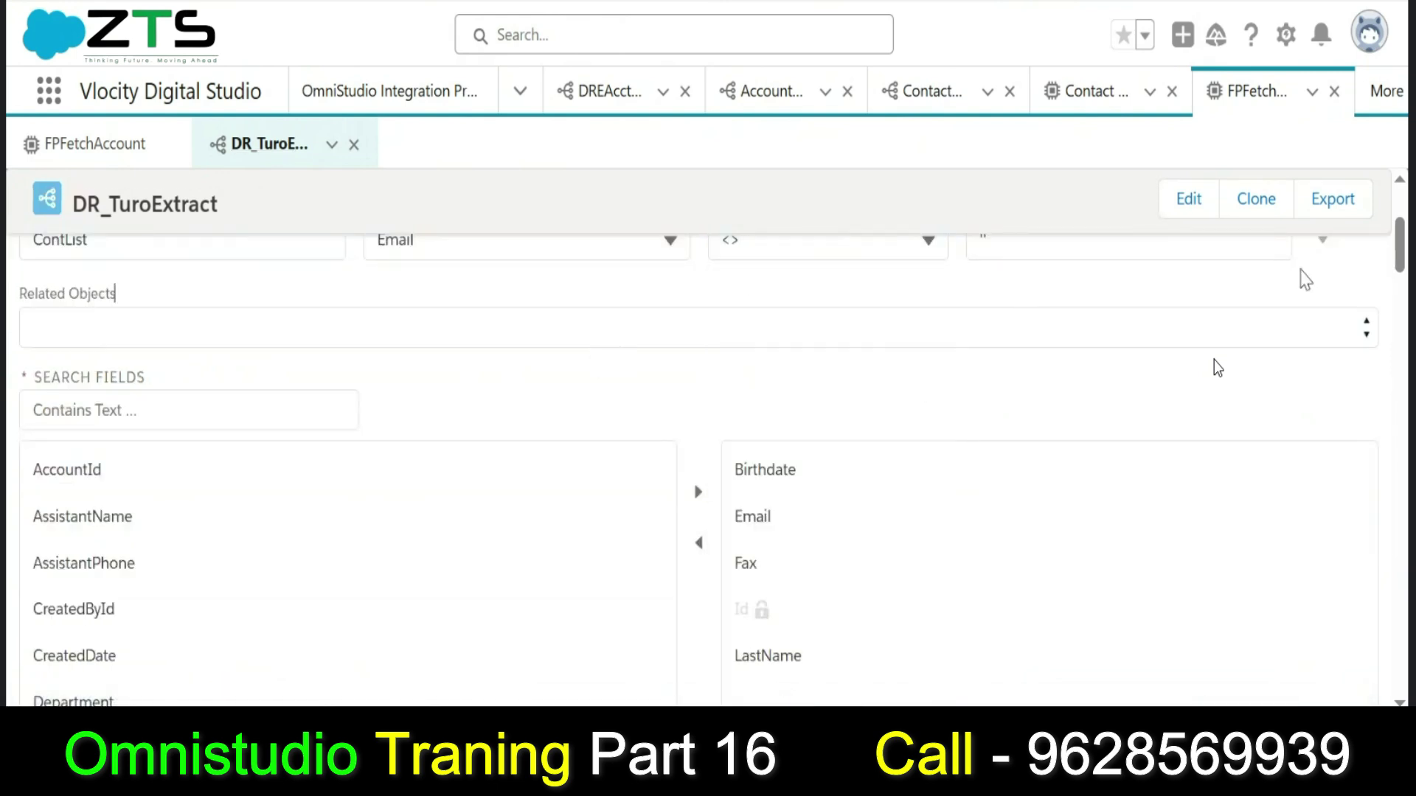
scroll(1401, 221, "up", 4)
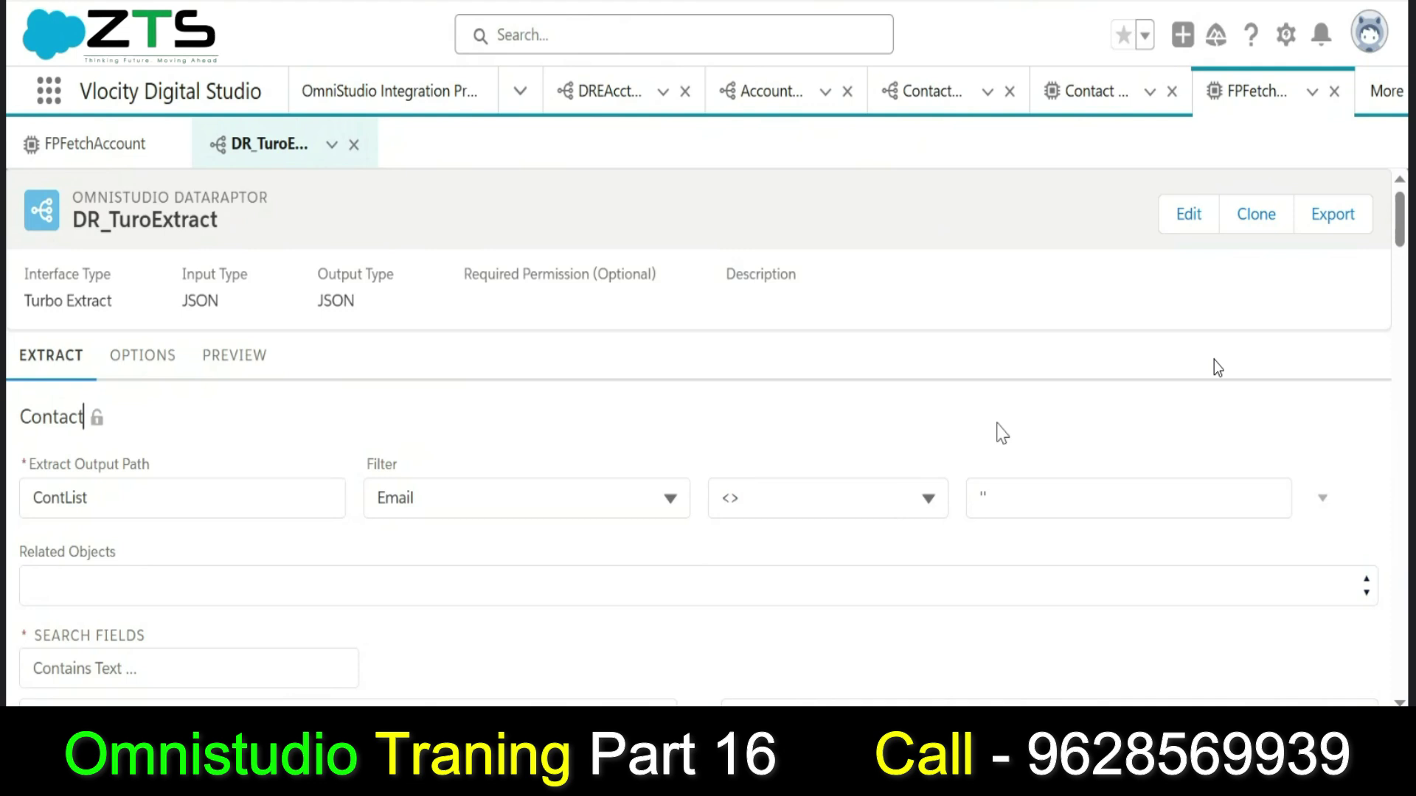
left_click(1066, 511)
double_click(1065, 512)
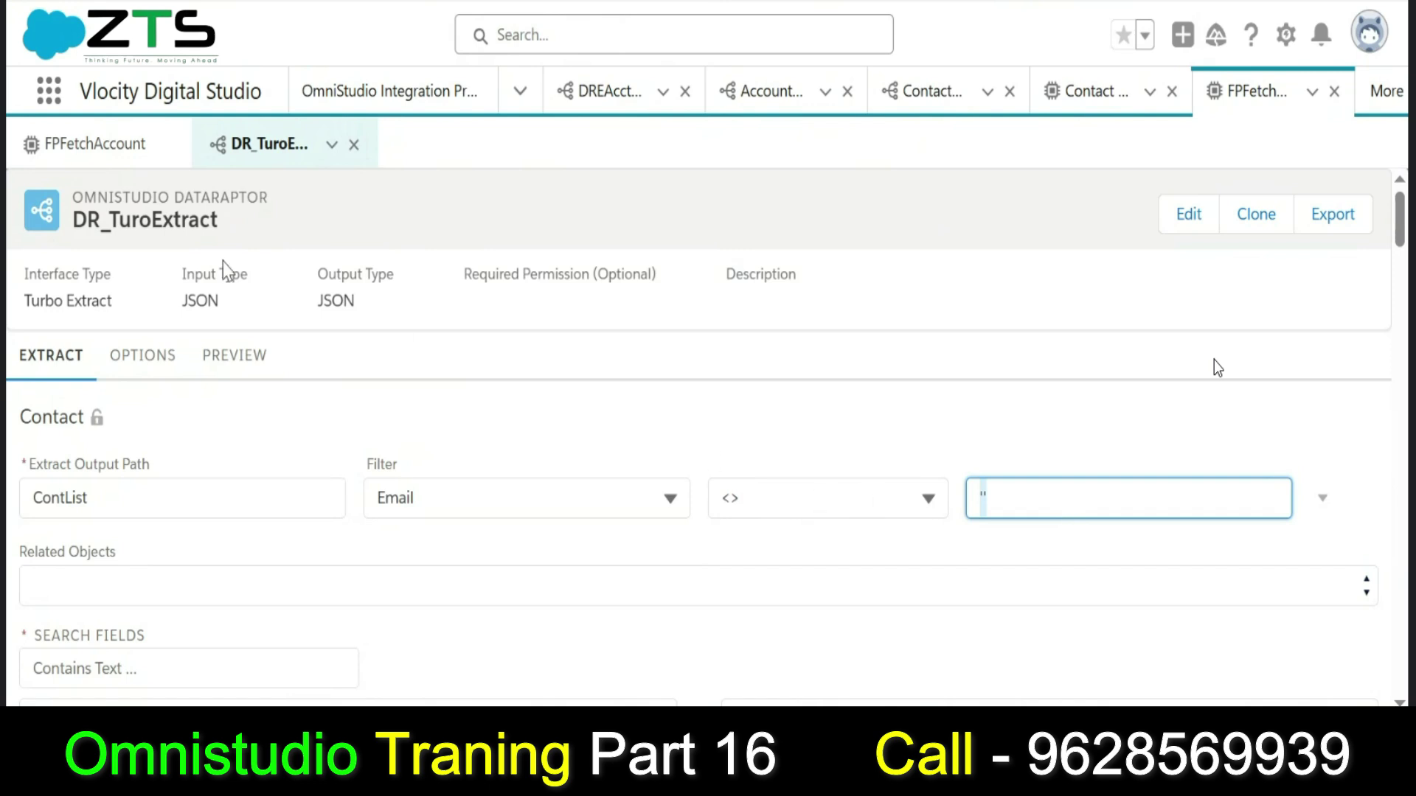
Execute the FPFetchAccount preview, returning a ContList of Contacts with LastName, Email and Id.
left_click(107, 144)
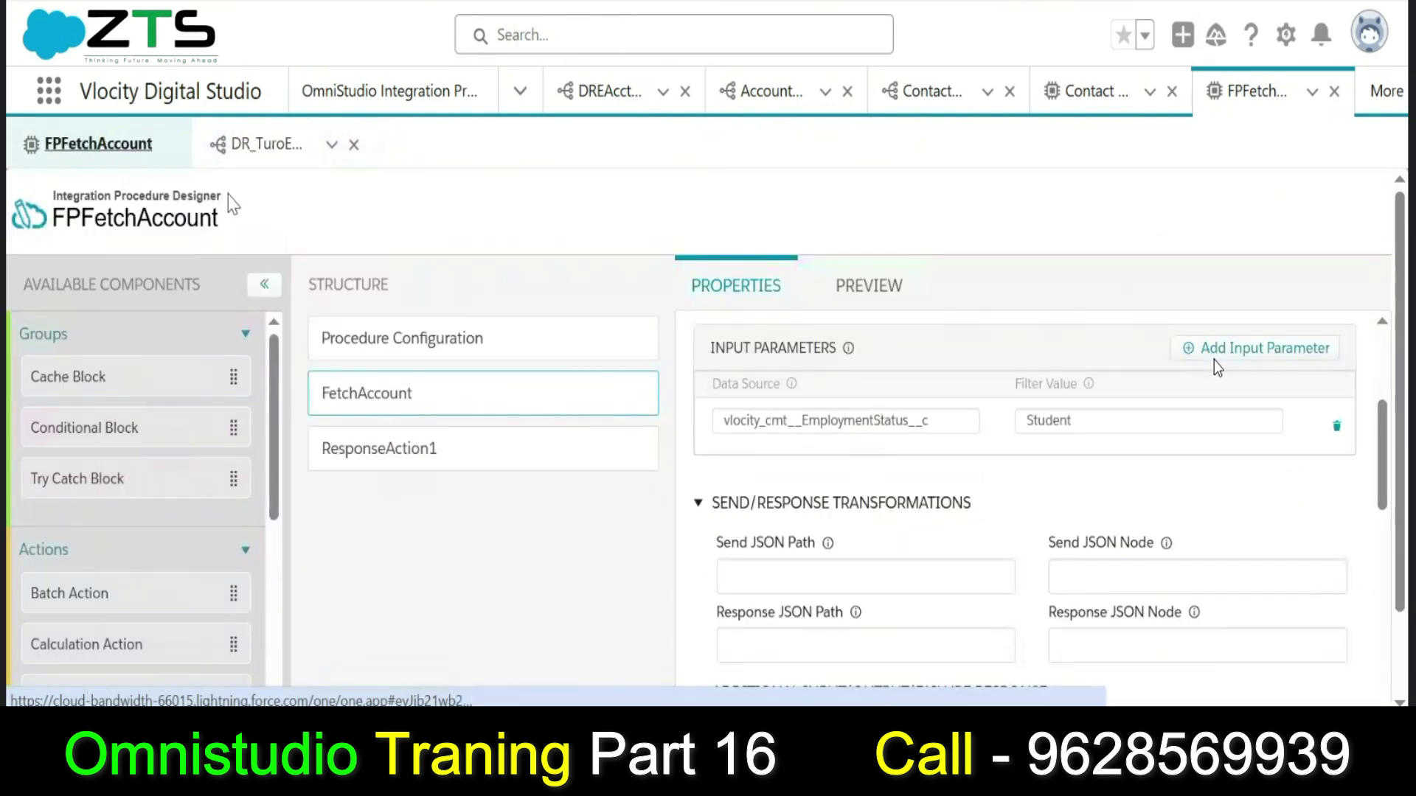
left_click(864, 288)
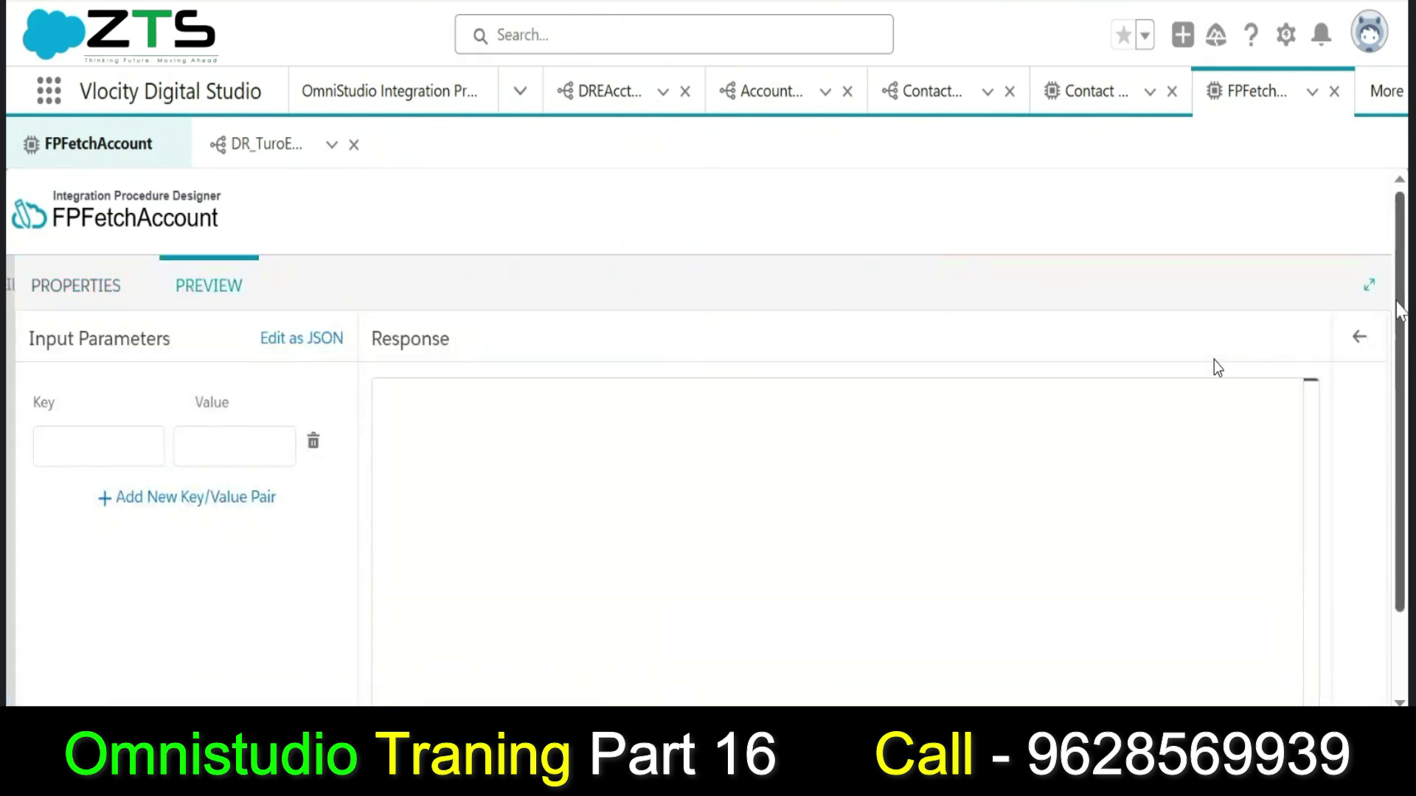
scroll(1403, 414, "down", 1)
scroll(1404, 414, "down", 1)
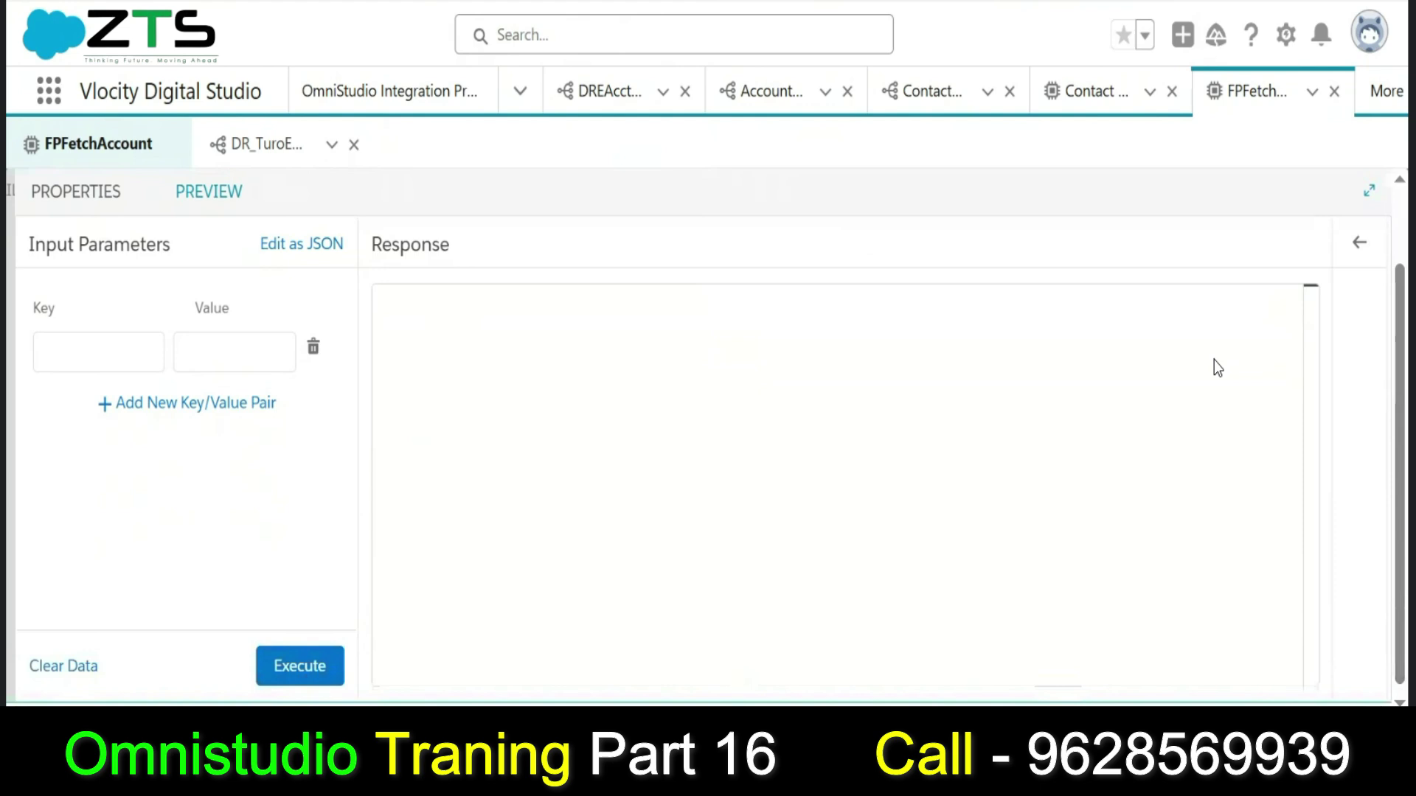
left_click(300, 684)
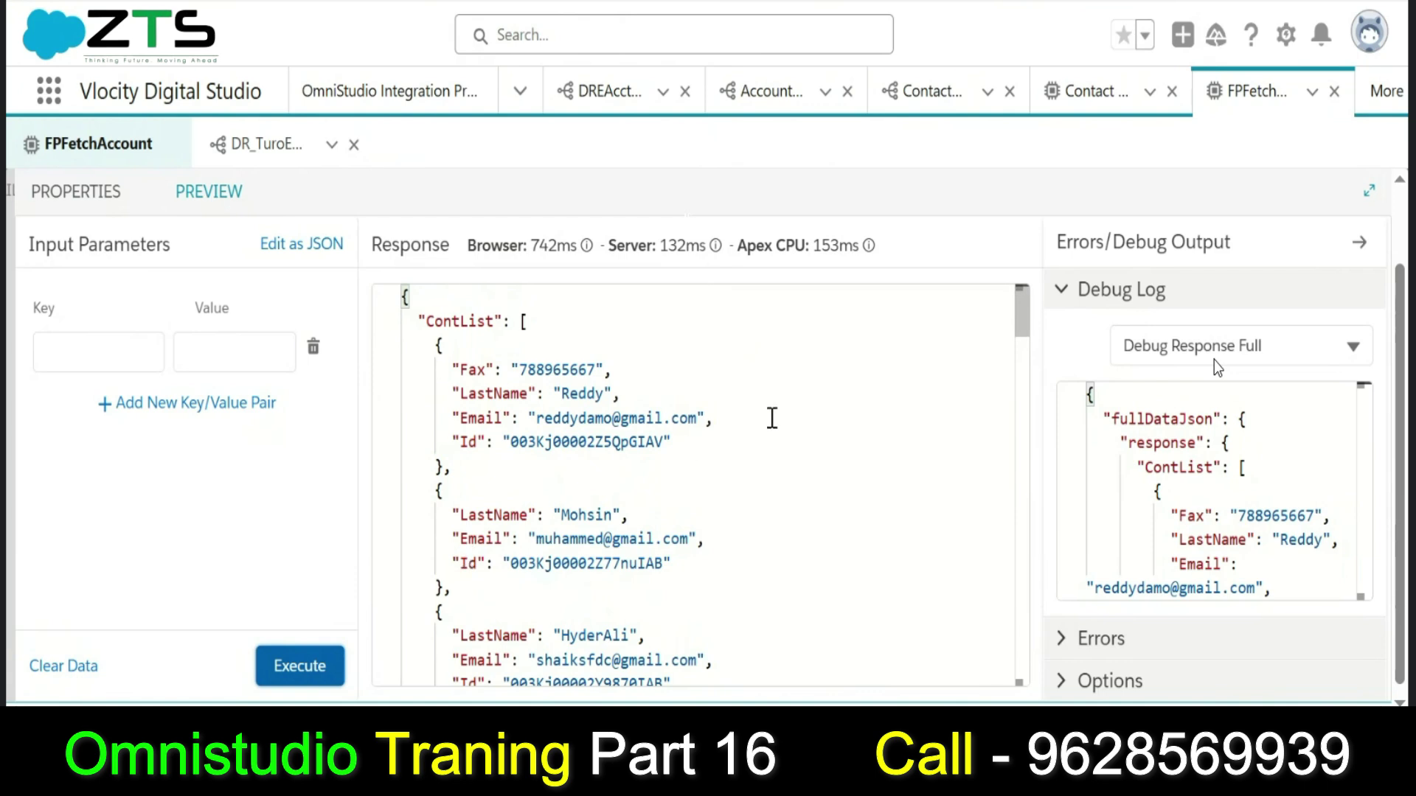
left_click_drag(1025, 317, 992, 324)
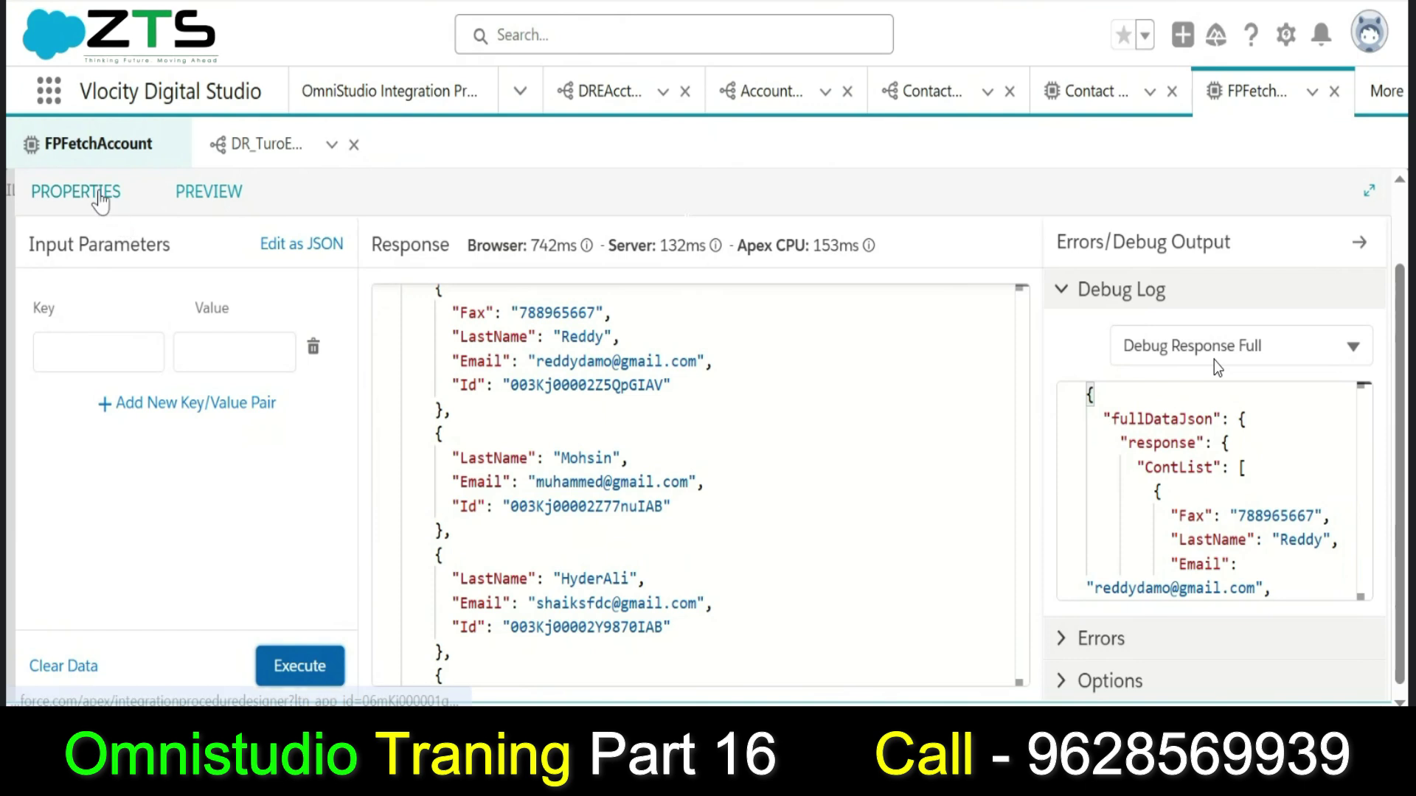
left_click(98, 192)
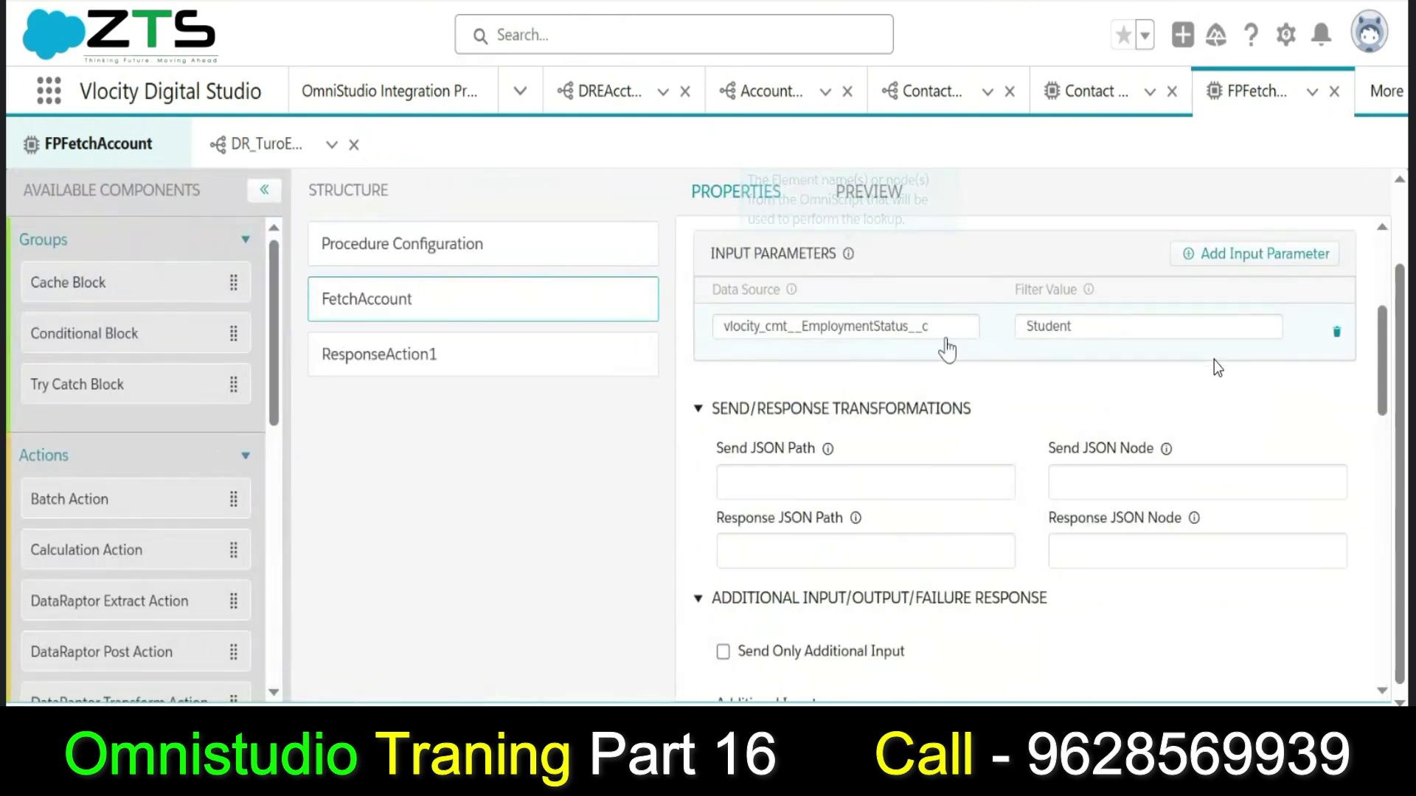
Delete FetchAccount's vlocity_cmt__EmploymentStatus__c = Student input parameter.
double_click(950, 331)
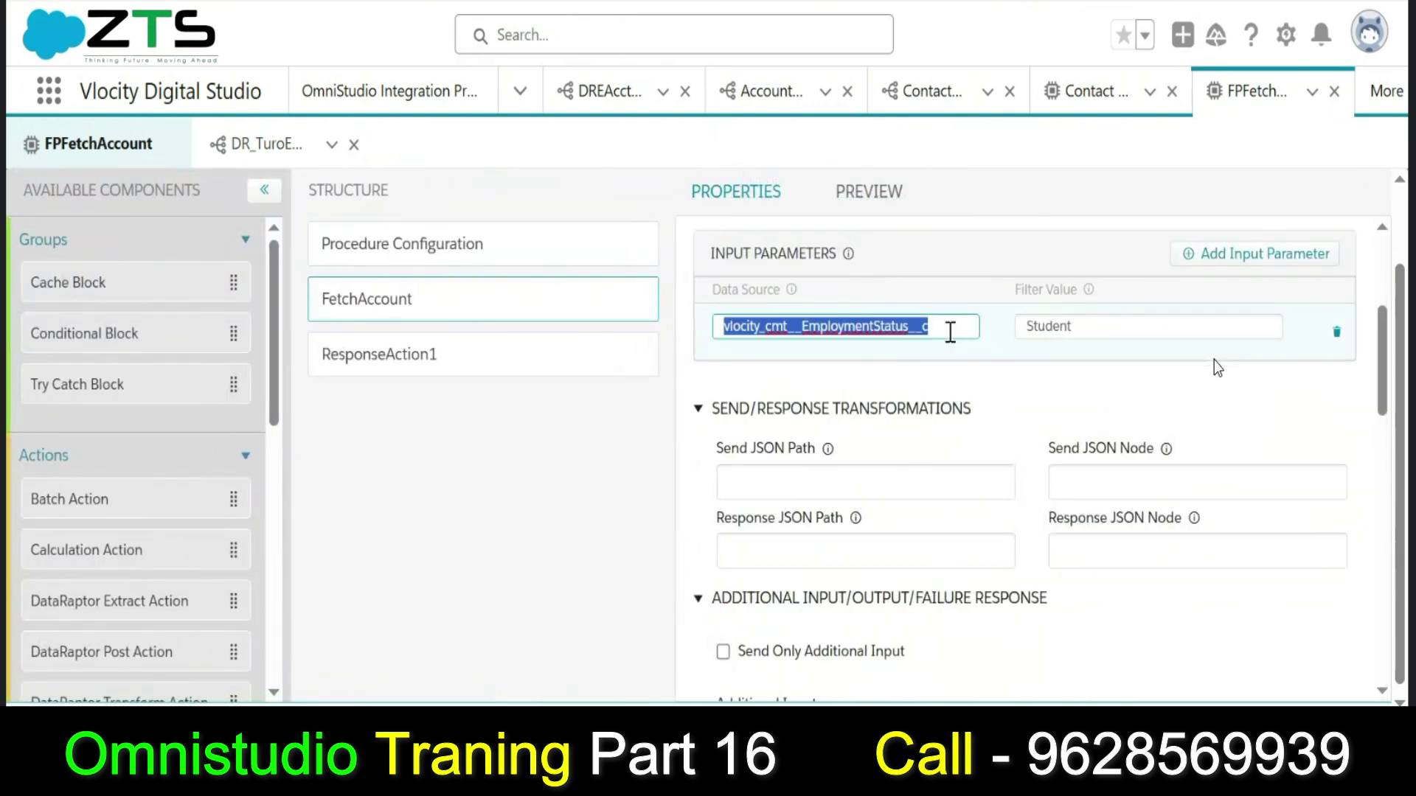
double_click(1092, 322)
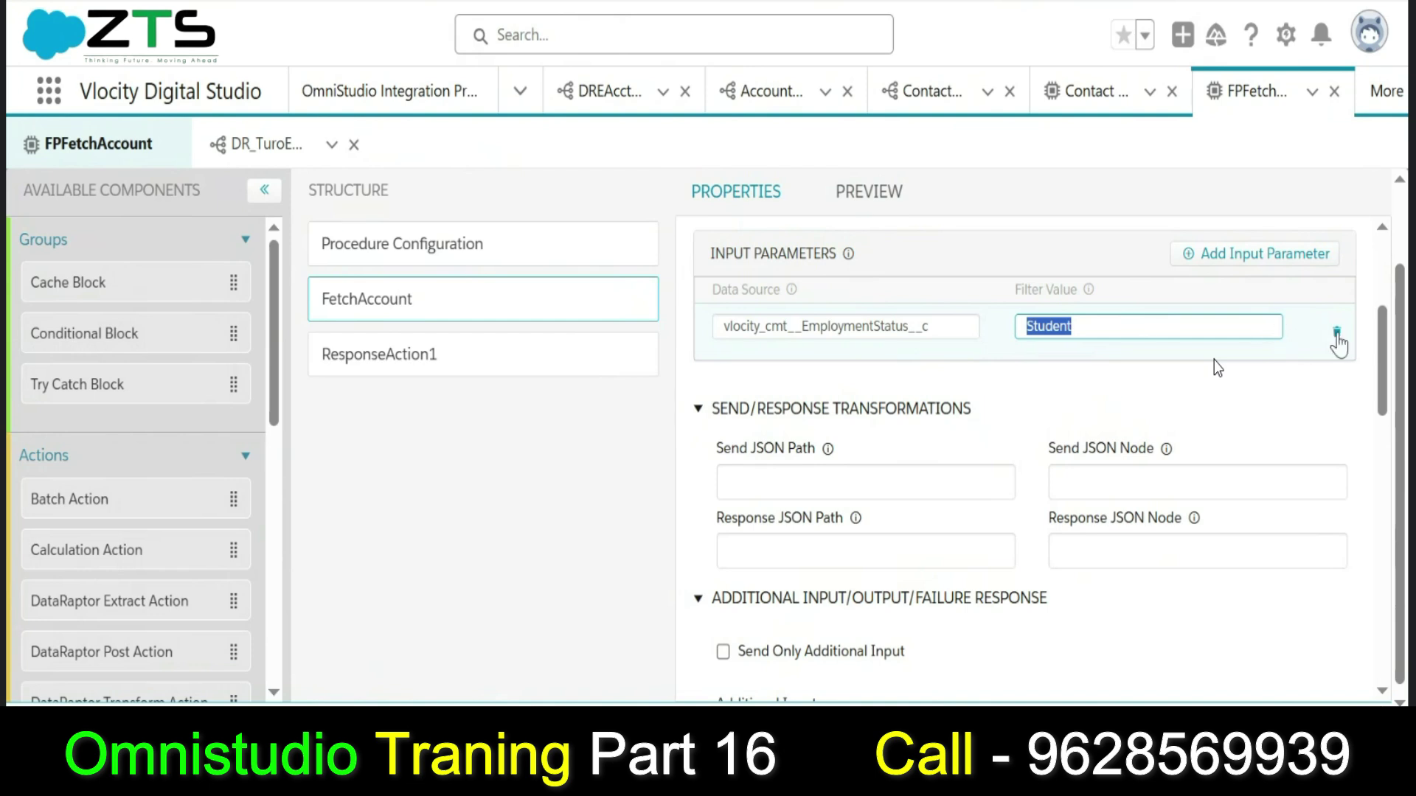
left_click(1337, 336)
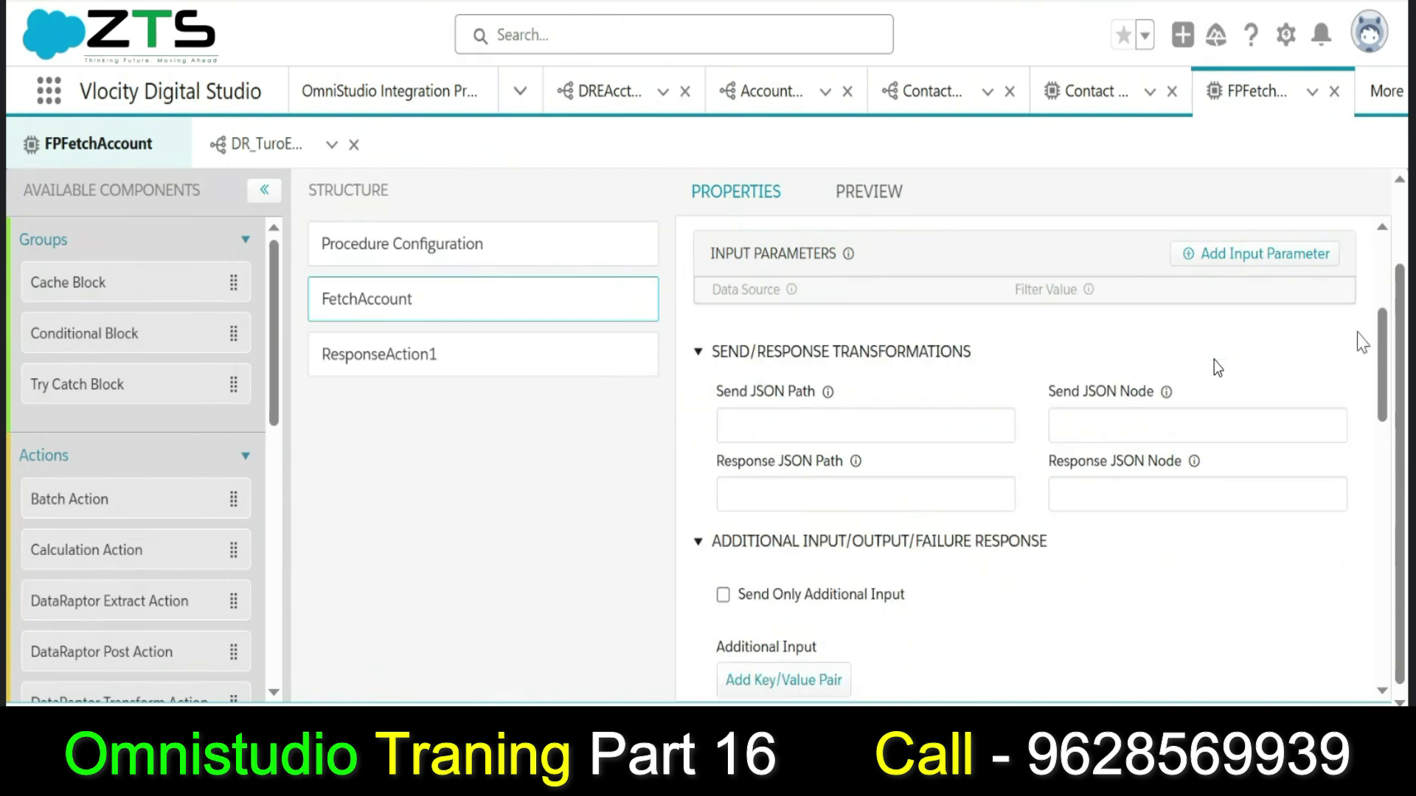
left_click_drag(1387, 336, 1376, 290)
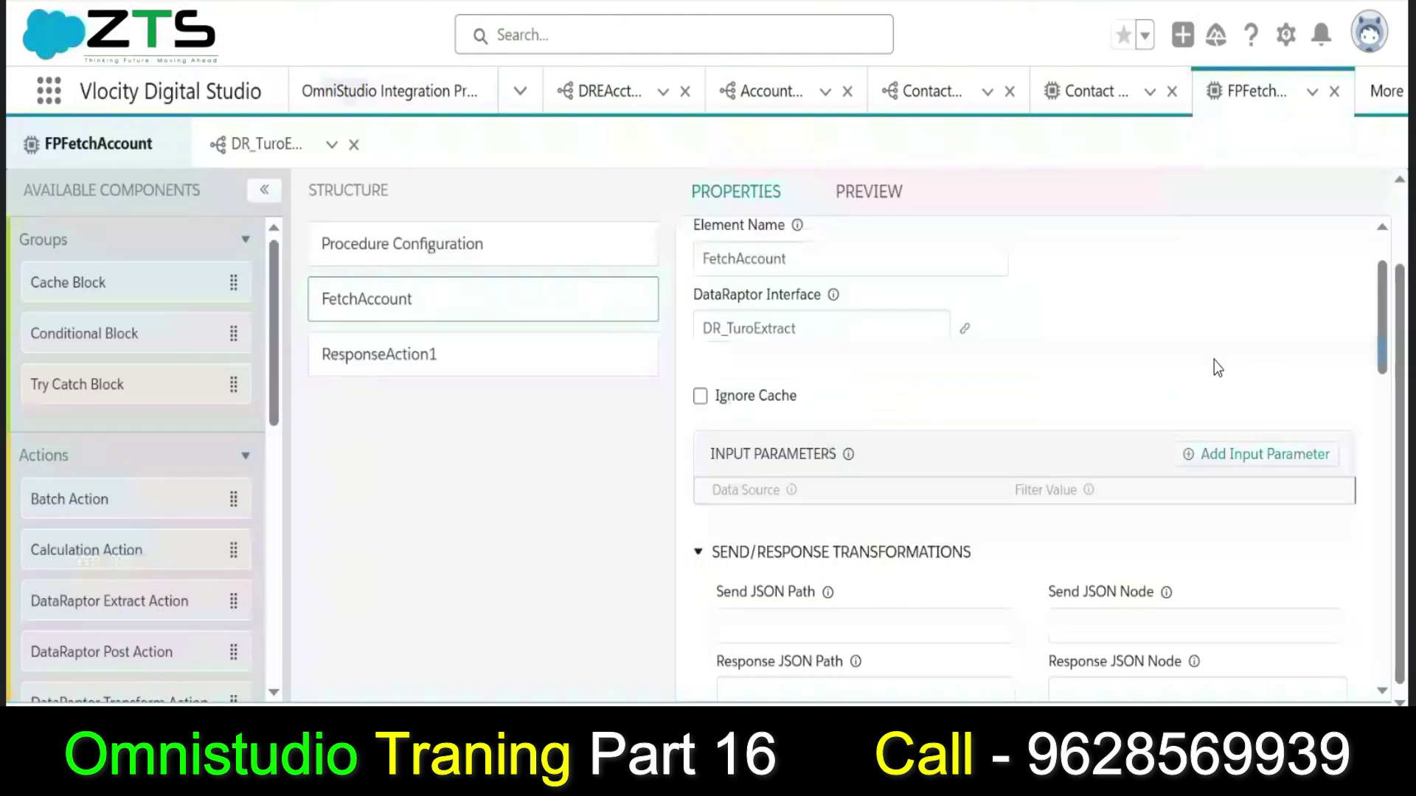
Change DR_TuroExtract's Contact filter from Email <> '' to Email = EmailPara.
left_click(280, 150)
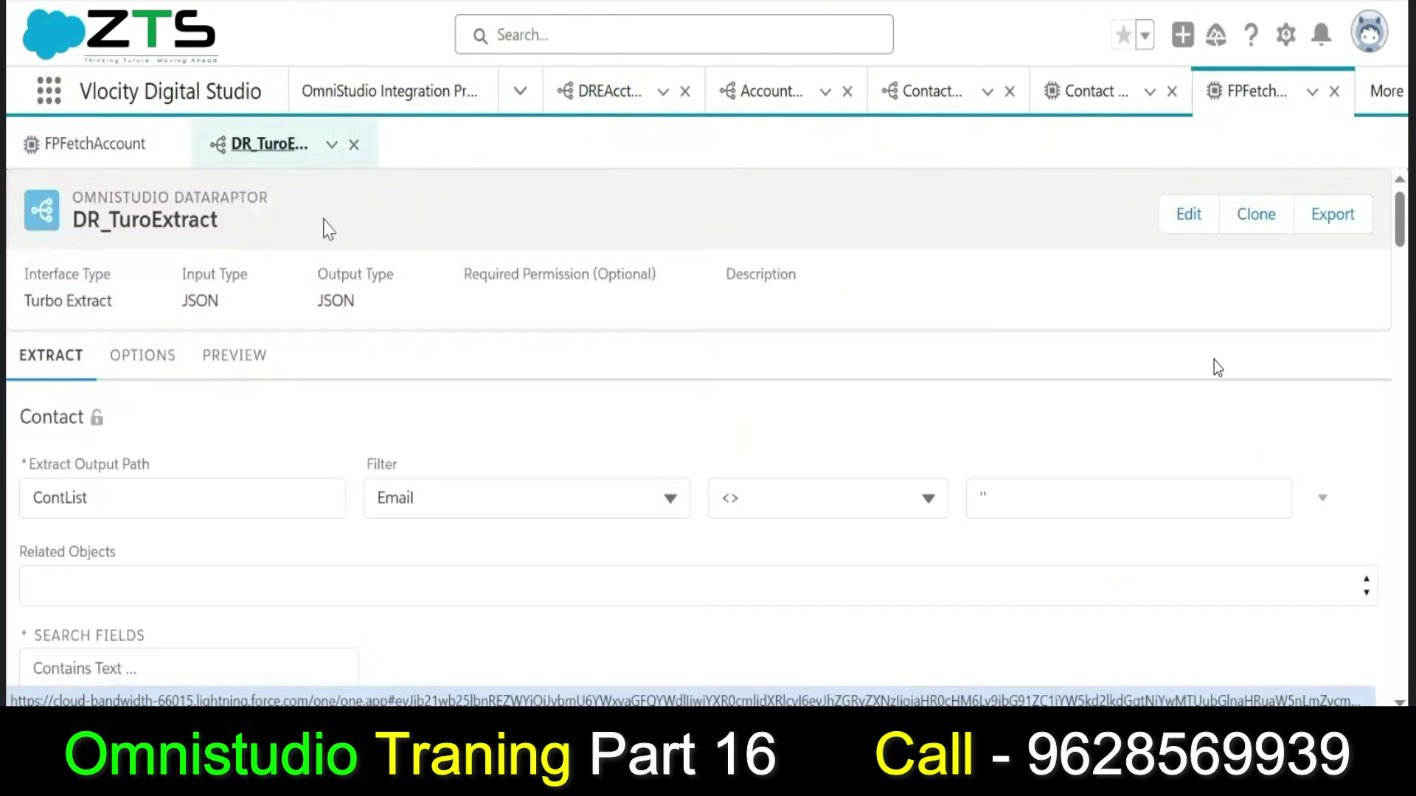
scroll(1217, 368, "down", 3)
scroll(1218, 368, "up", 1)
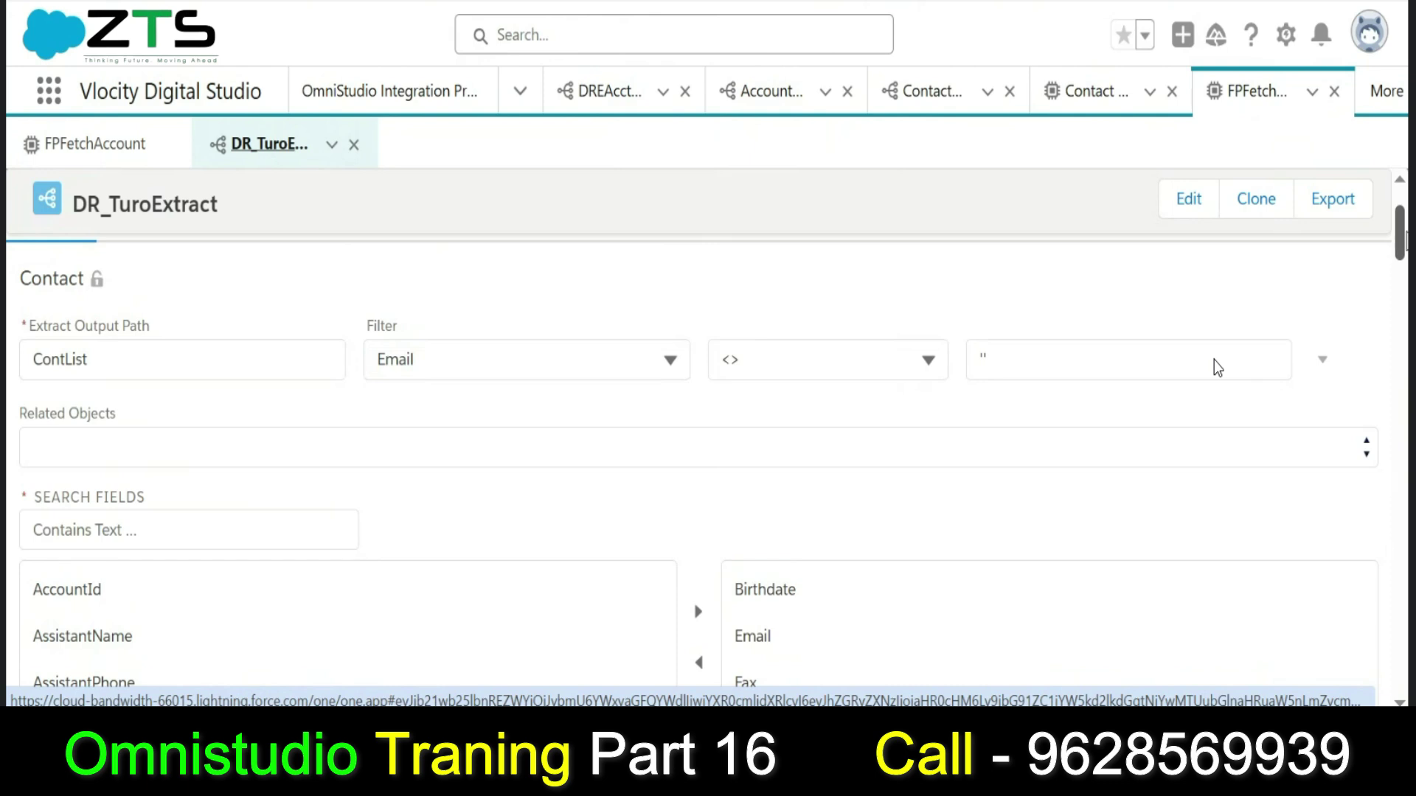
left_click(919, 359)
left_click(857, 357)
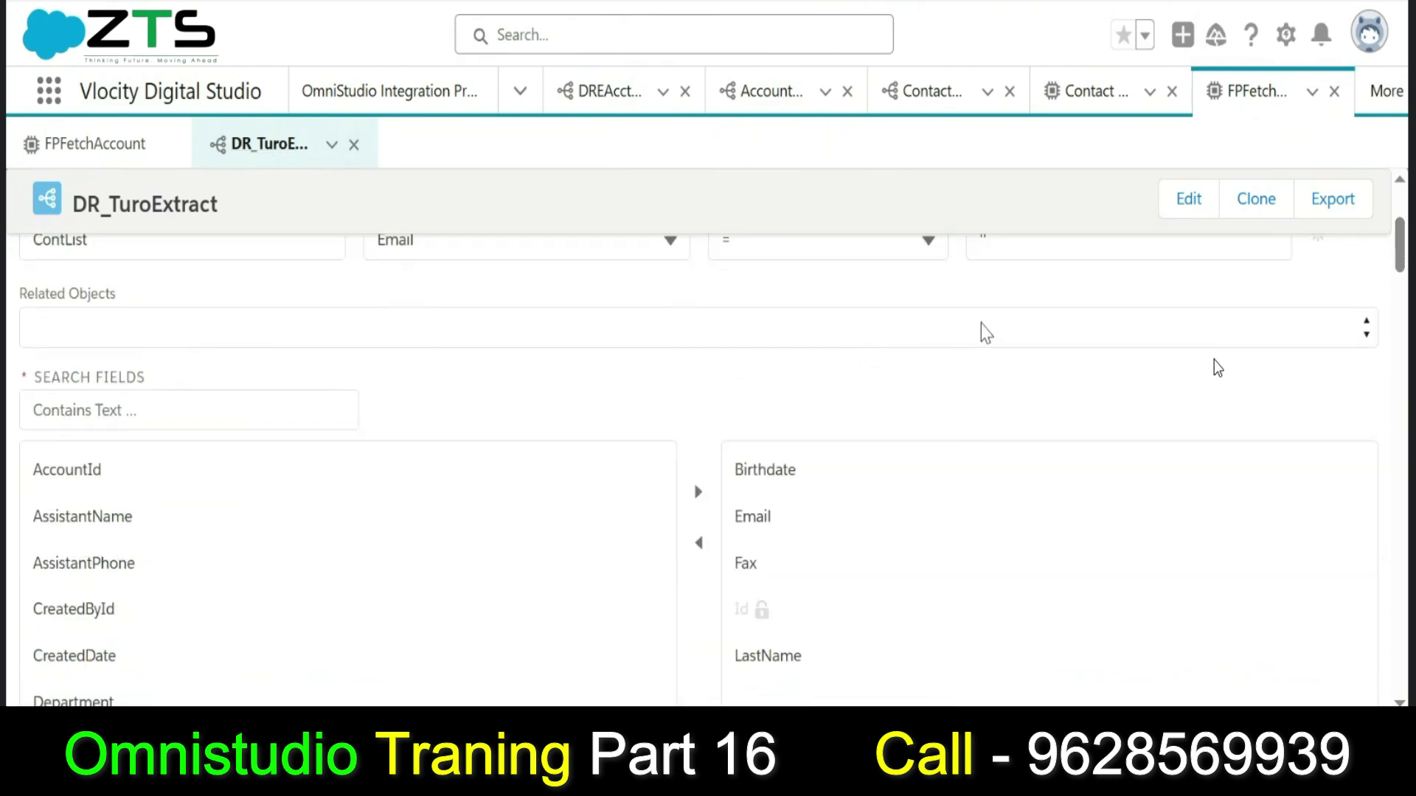
scroll(1399, 251, "up", 4)
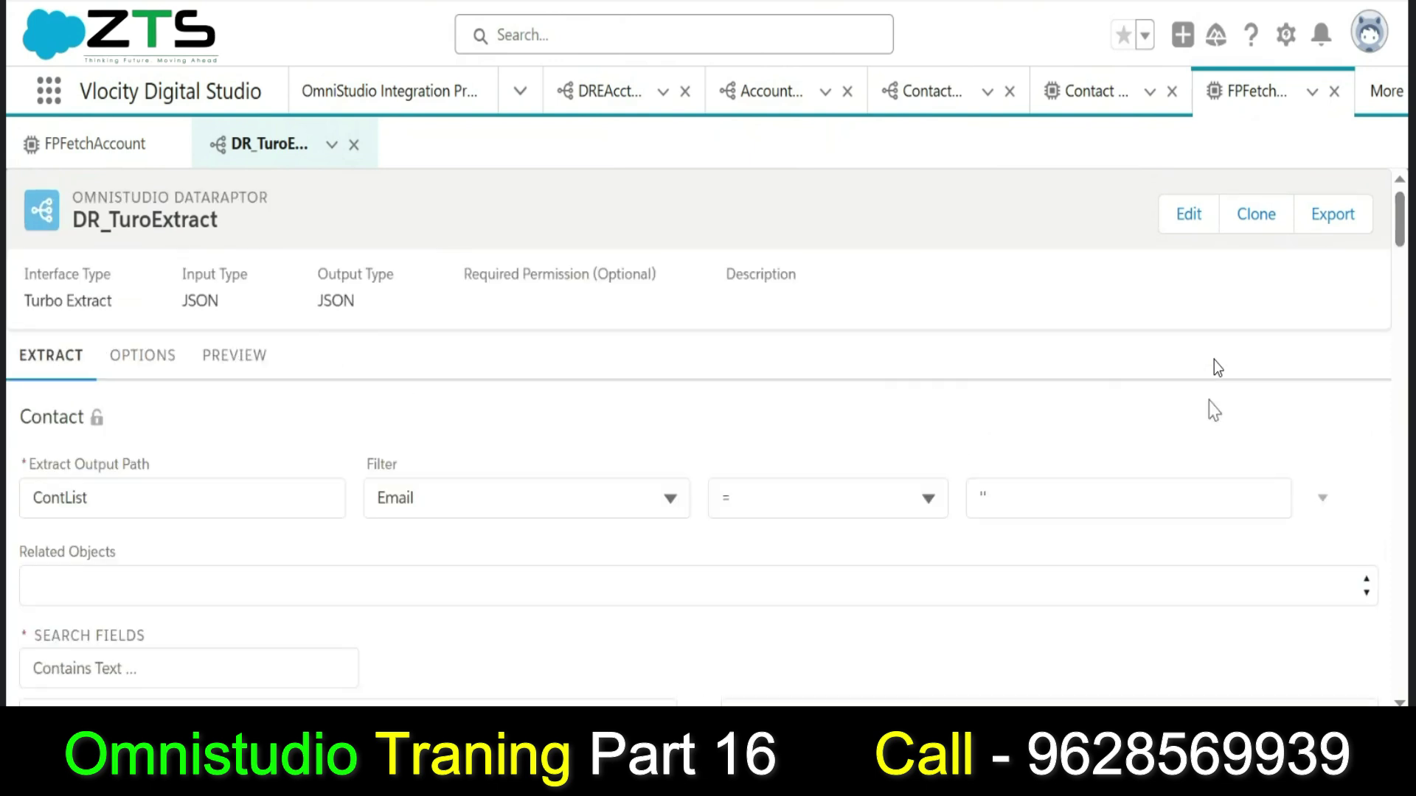
left_click(1090, 504)
type("''")
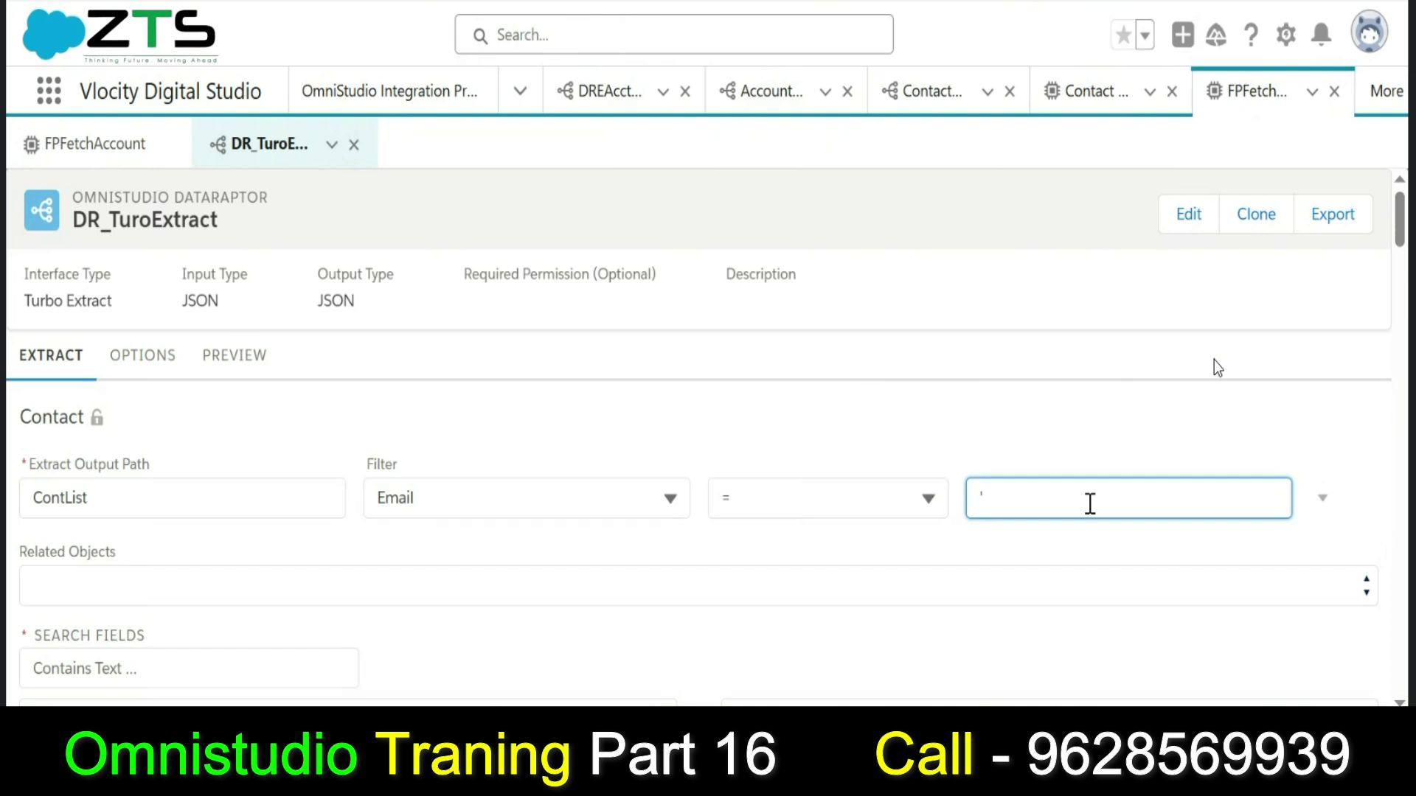
type("Em")
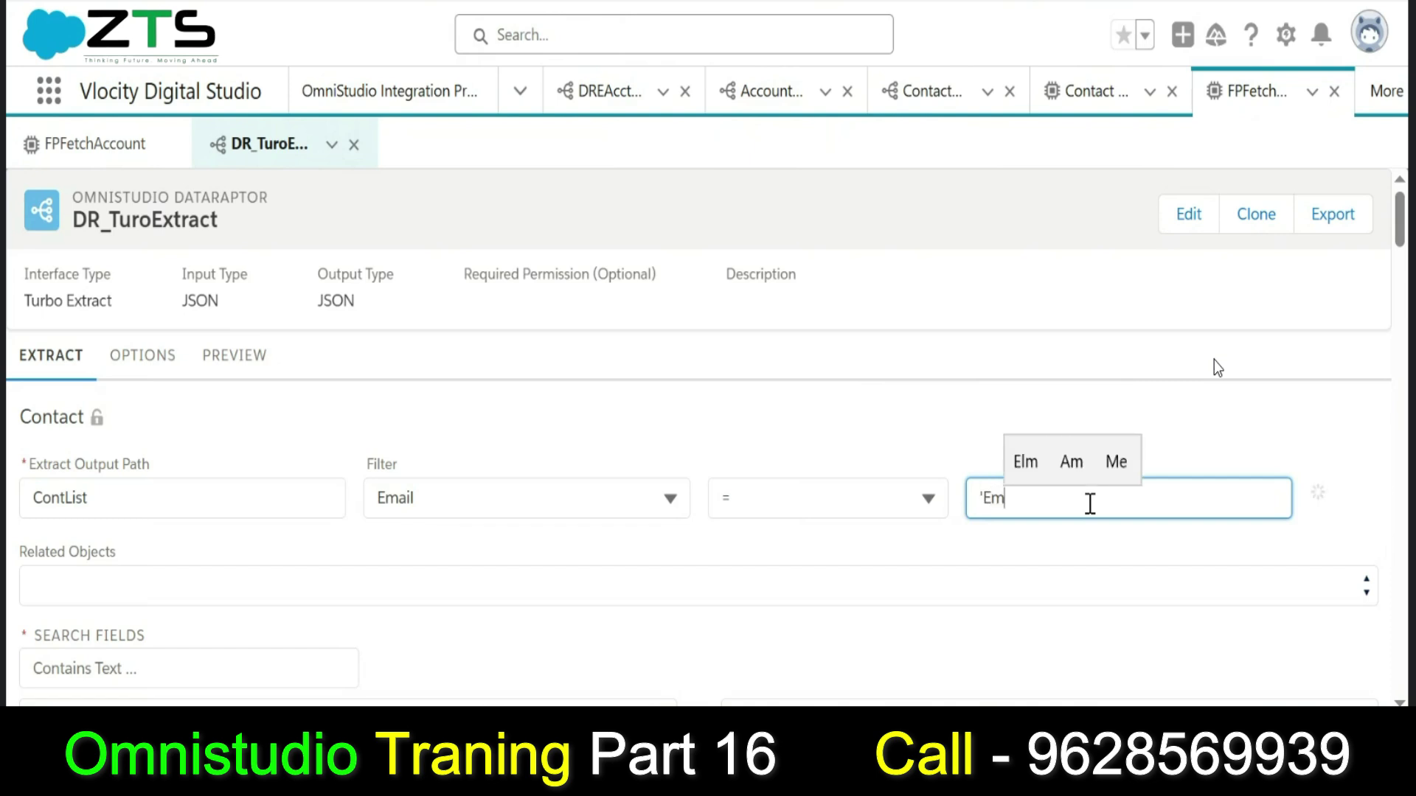
key("BackSpace")
key("BackSpace")
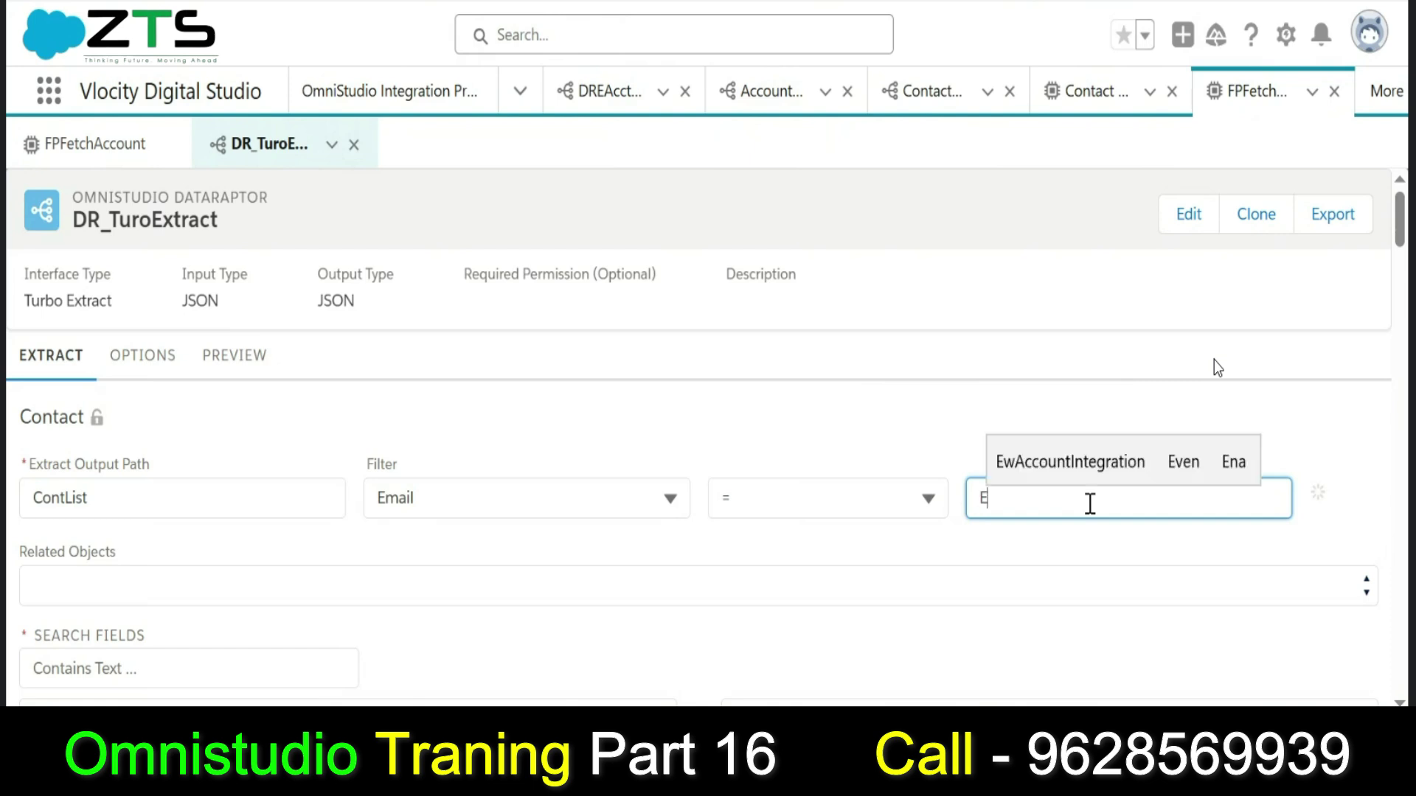
type("mailp")
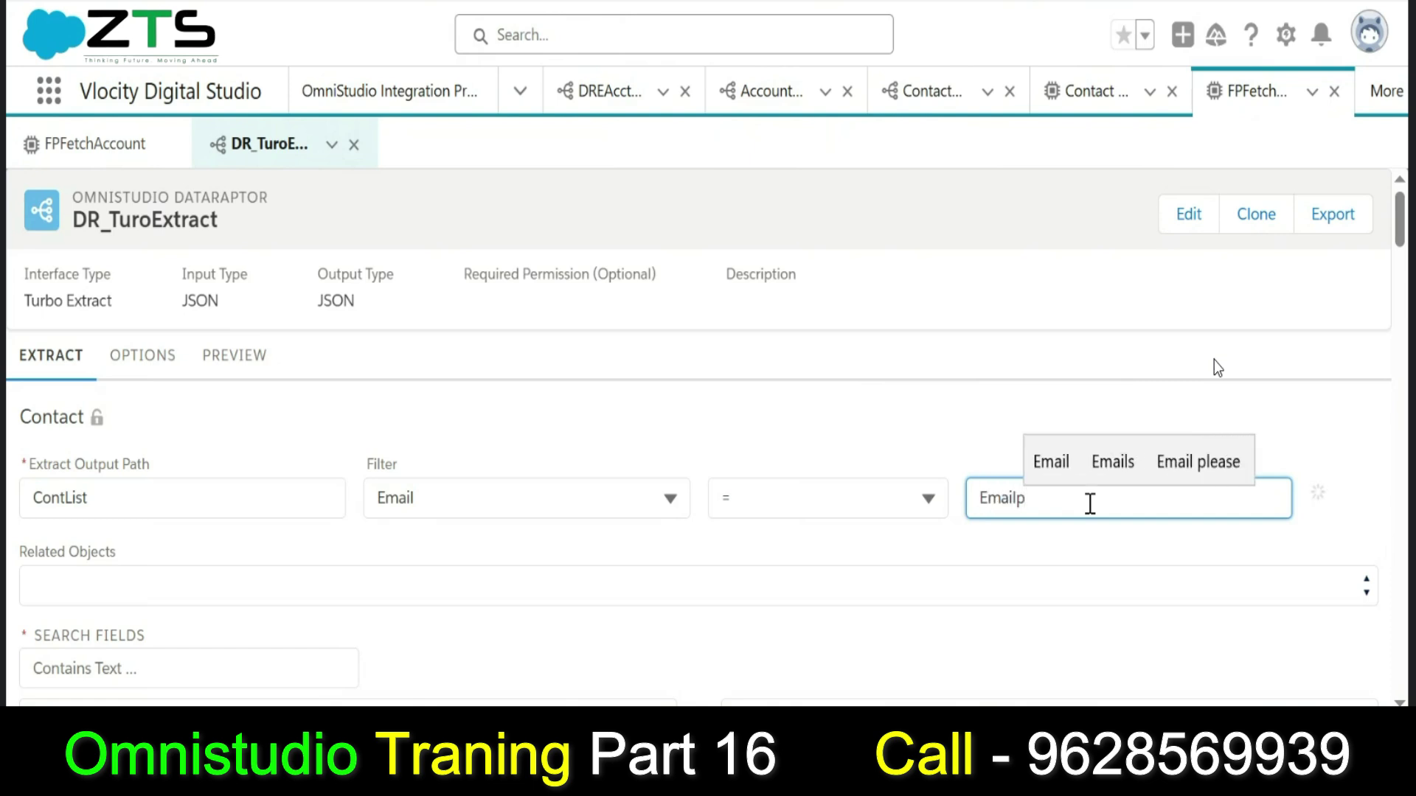
key("BackSpace")
type("P")
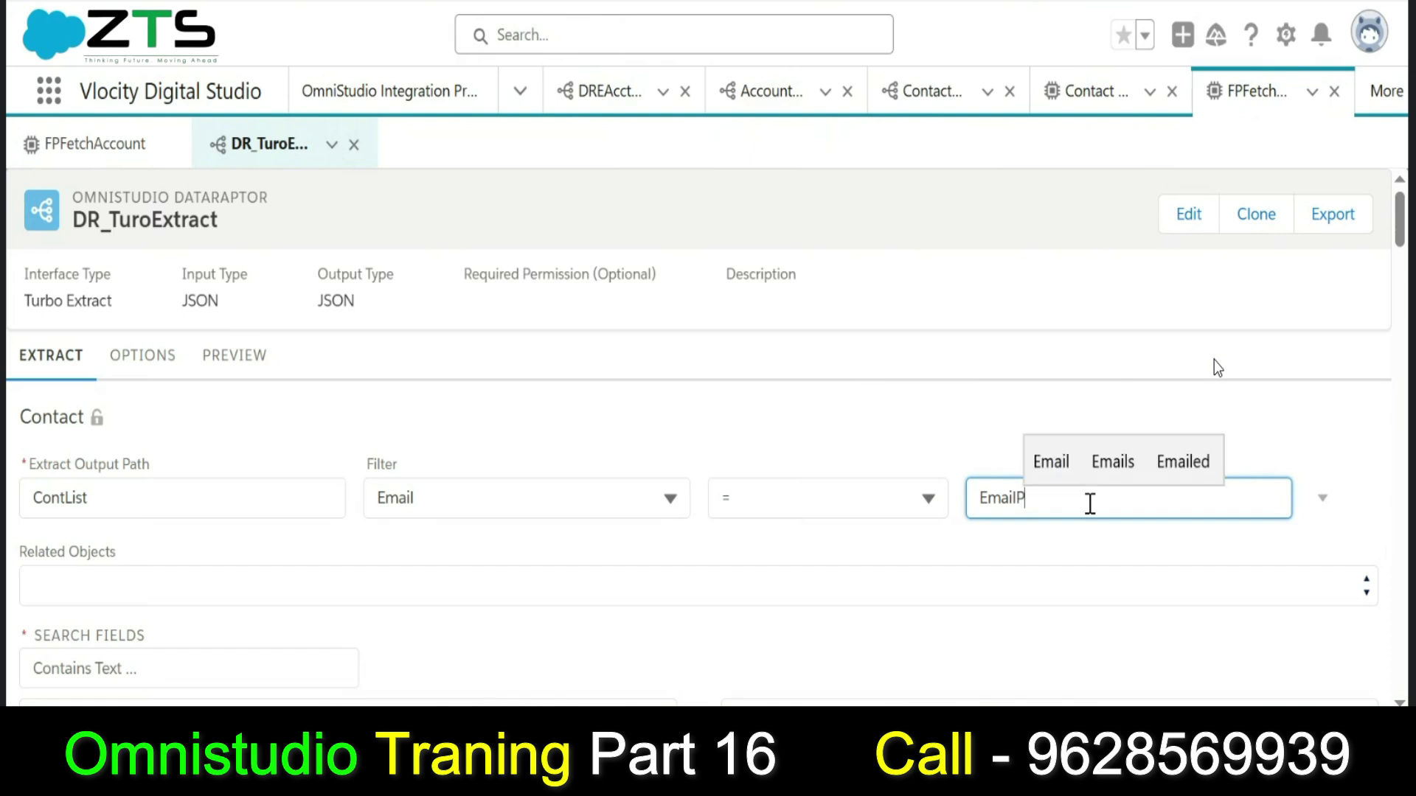
type("ara")
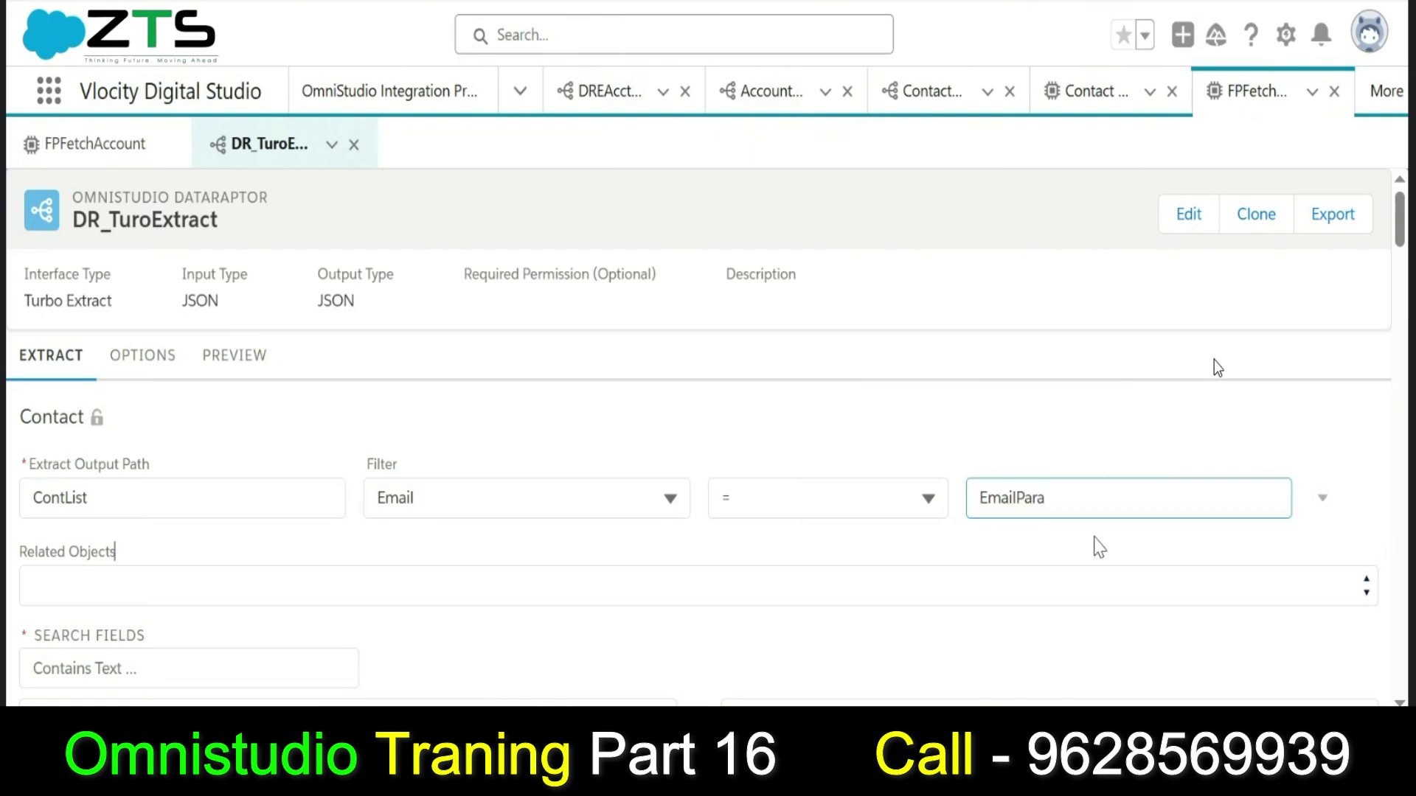
left_click(1100, 516)
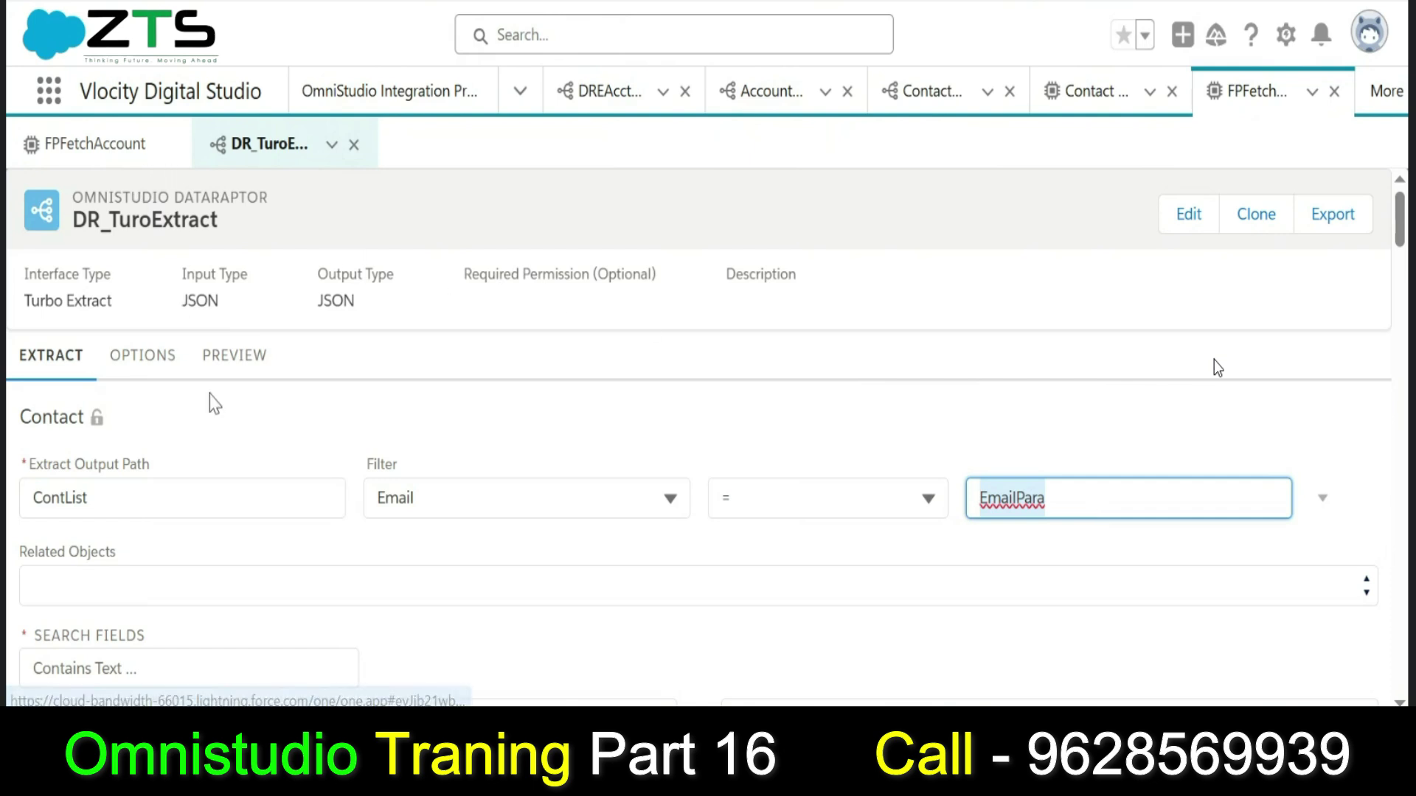
Open DR_TuroExtract's preview and add an input key named EmailPara.
left_click(234, 357)
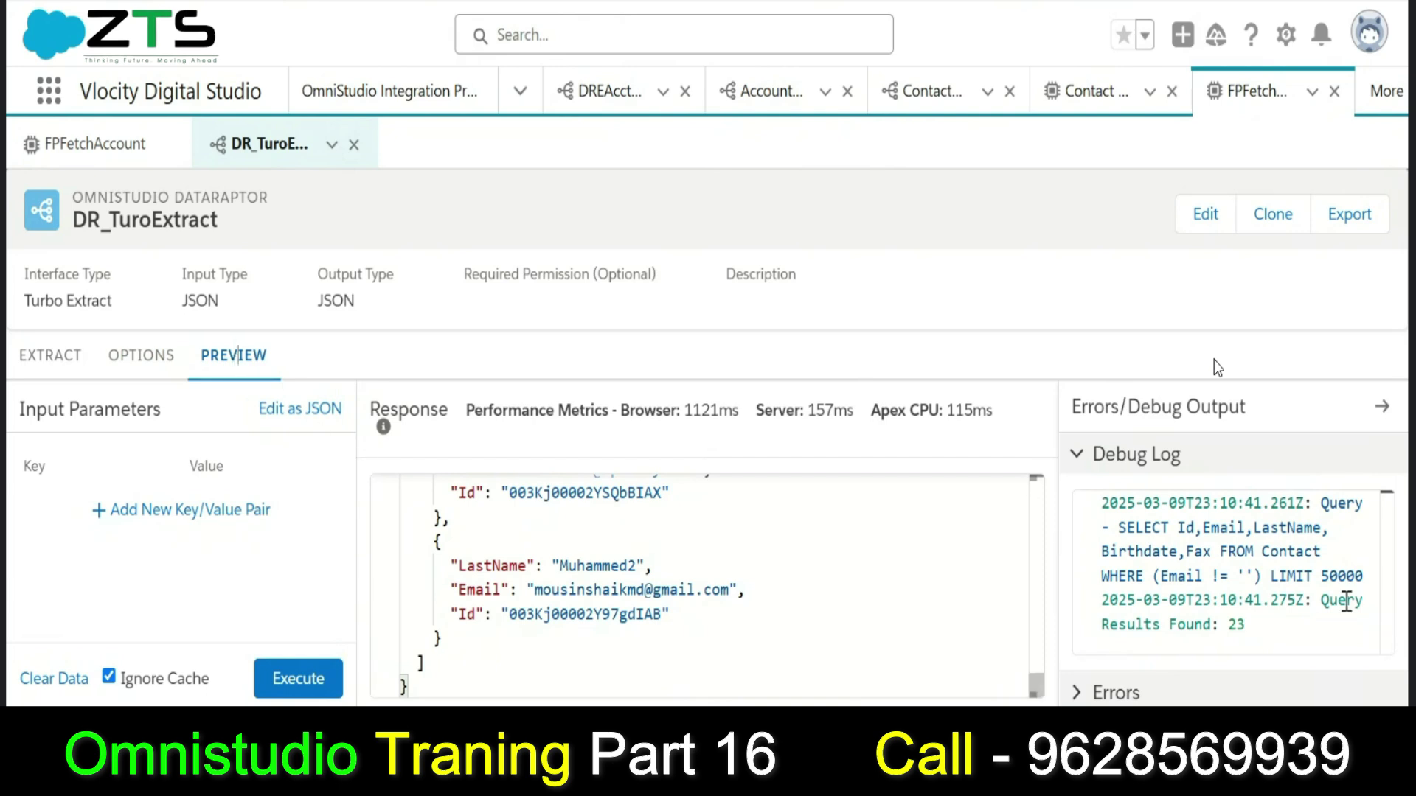
double_click(1255, 626)
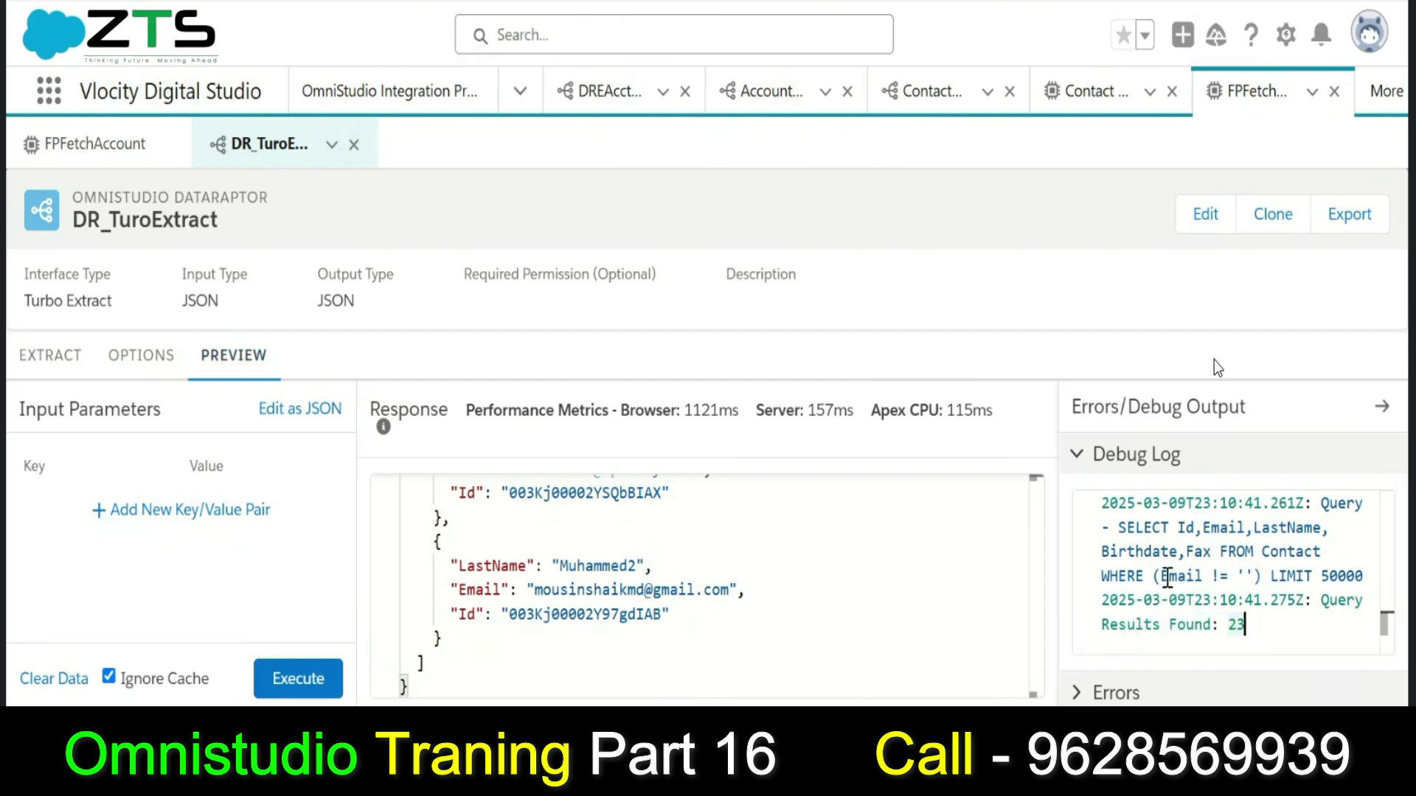
left_click(219, 522)
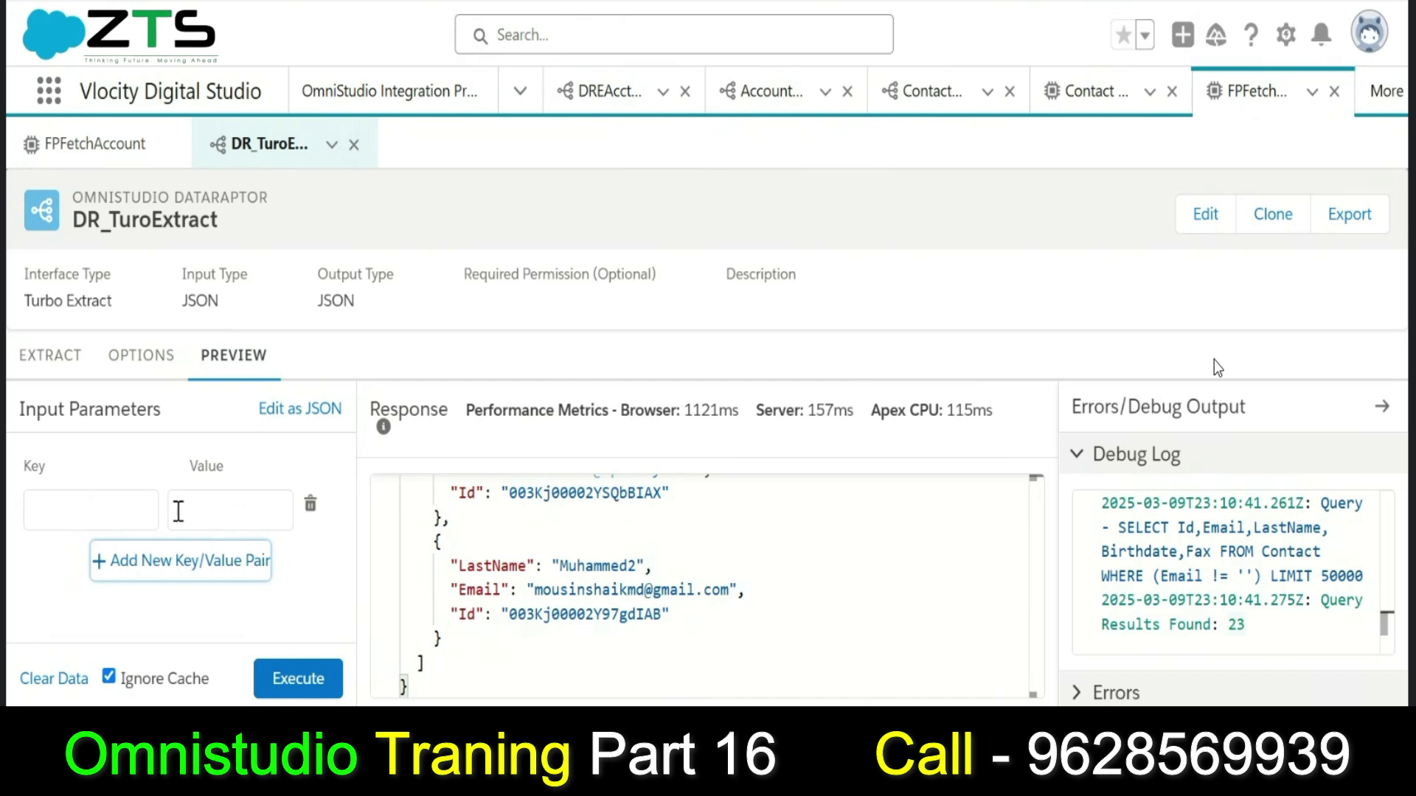
left_click(147, 511)
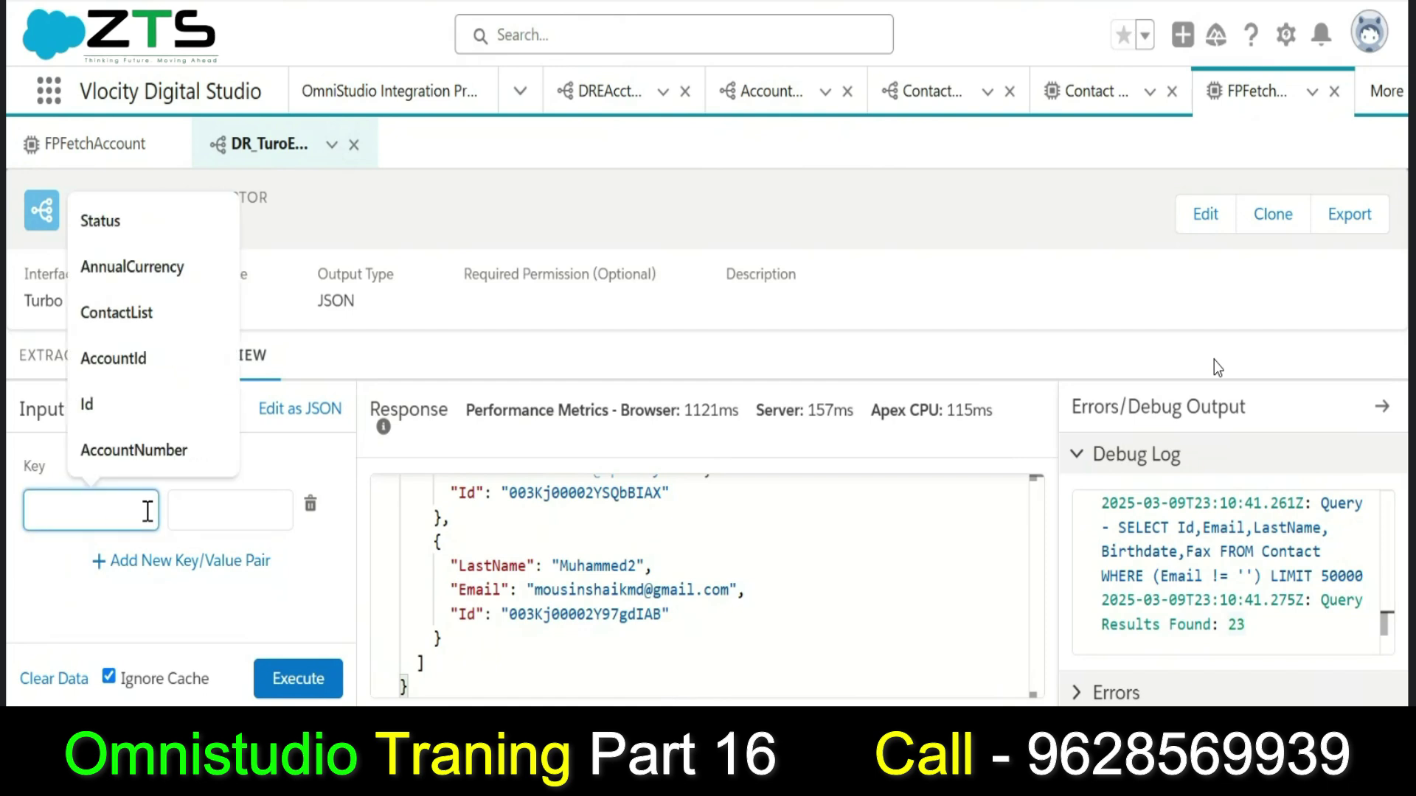
type("EmailPara")
left_click(198, 510)
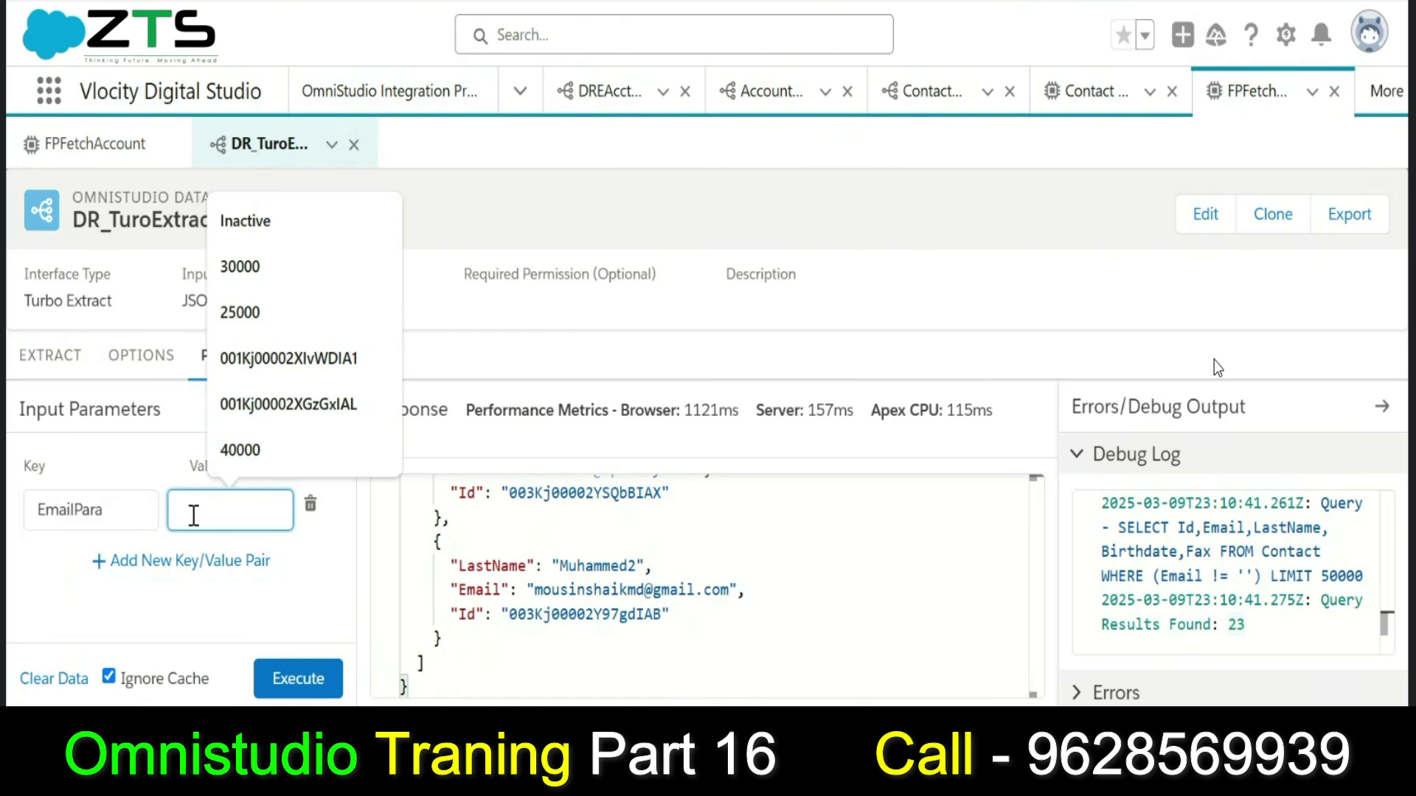
Set EmailPara to a contact's e-mail copied from the response and execute the preview.
left_click(1040, 693)
left_click_drag(1040, 693, 1037, 654)
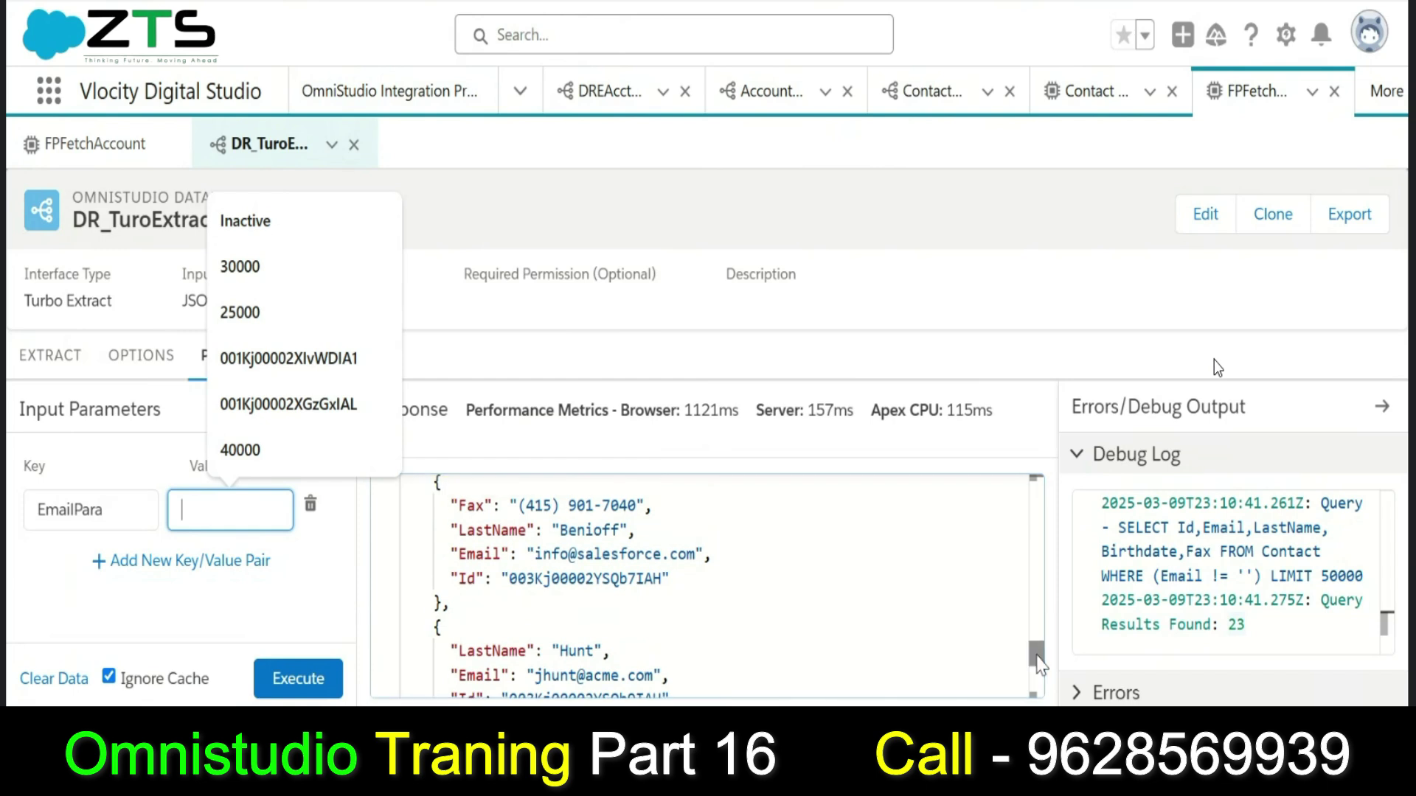
left_click_drag(538, 551, 697, 551)
key("ctrl+c")
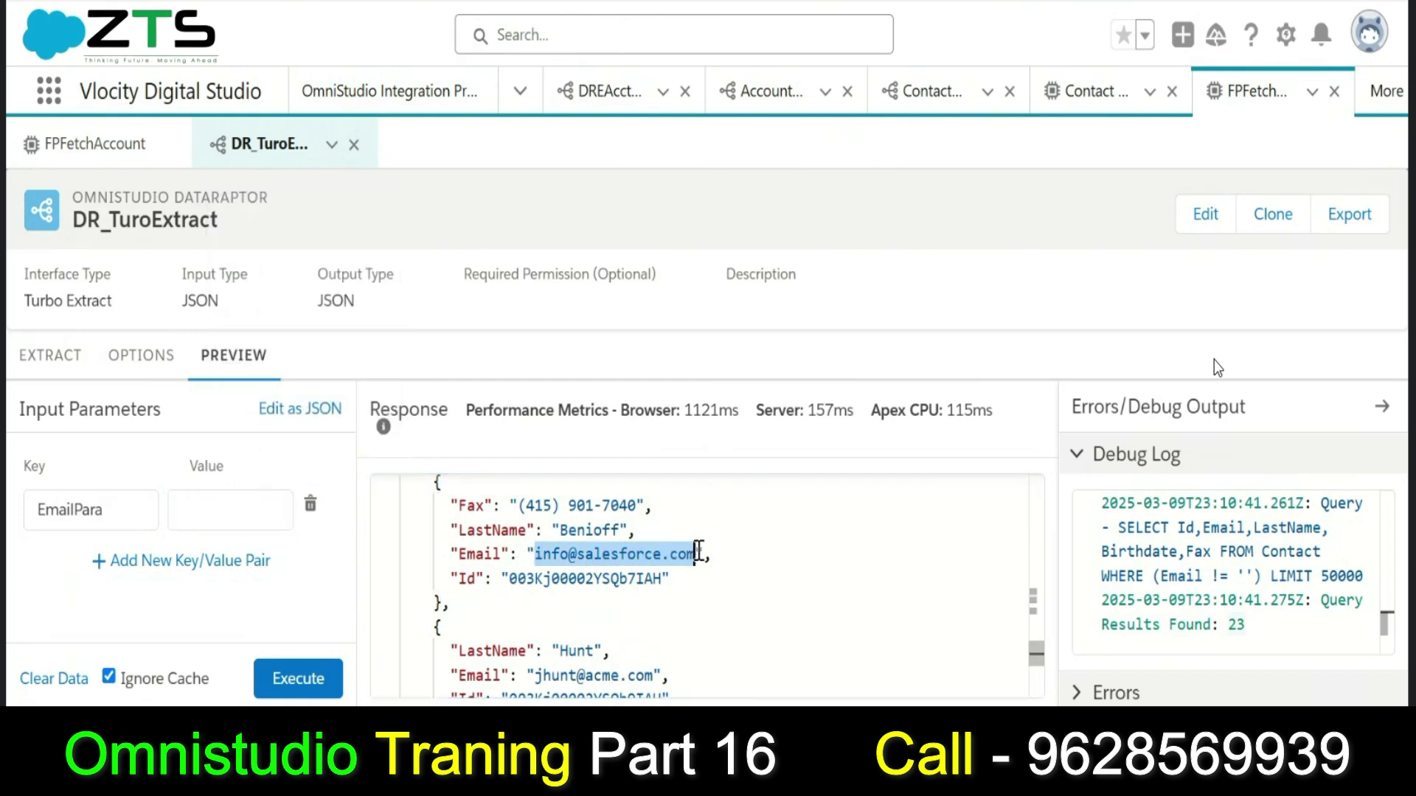
left_click(239, 521)
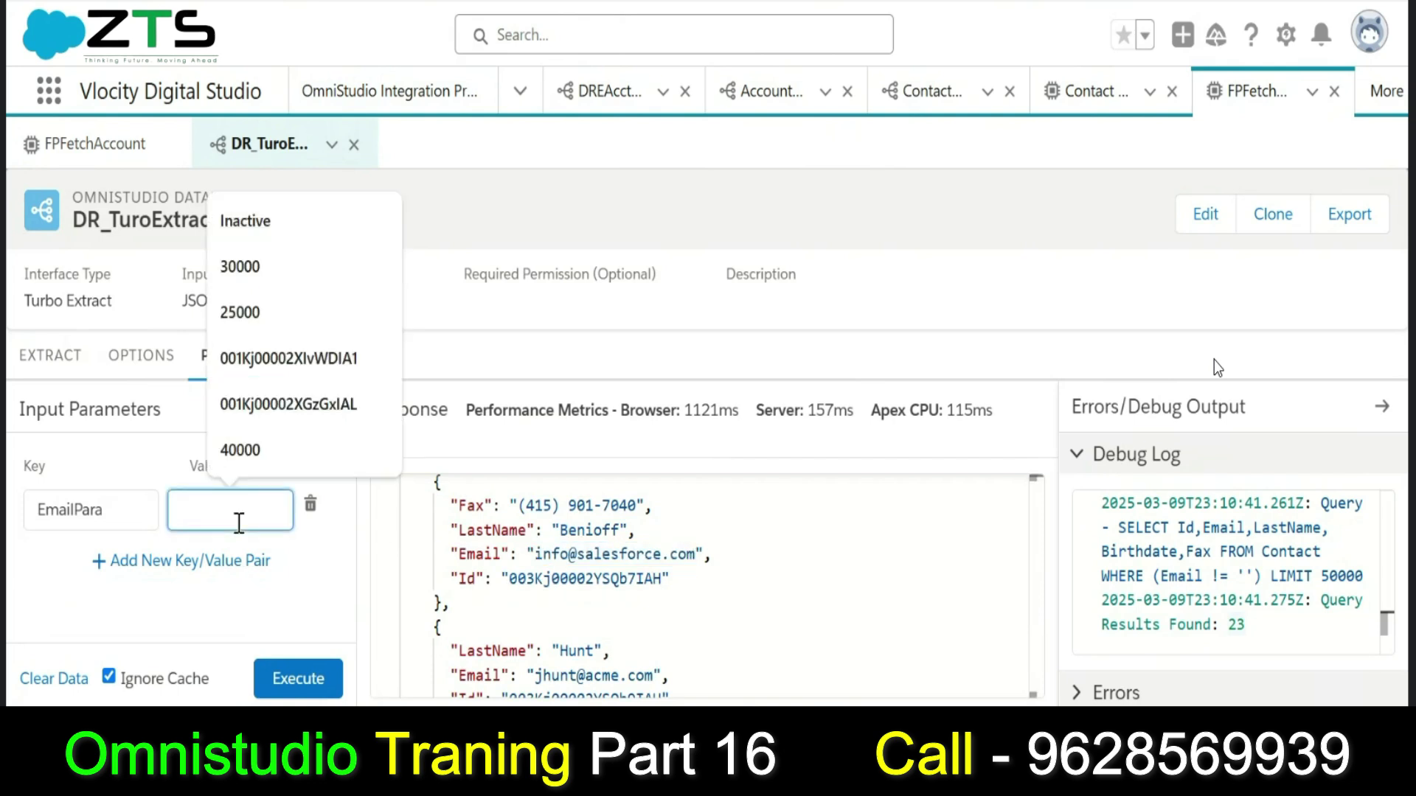
key("ctrl+v")
left_click(306, 565)
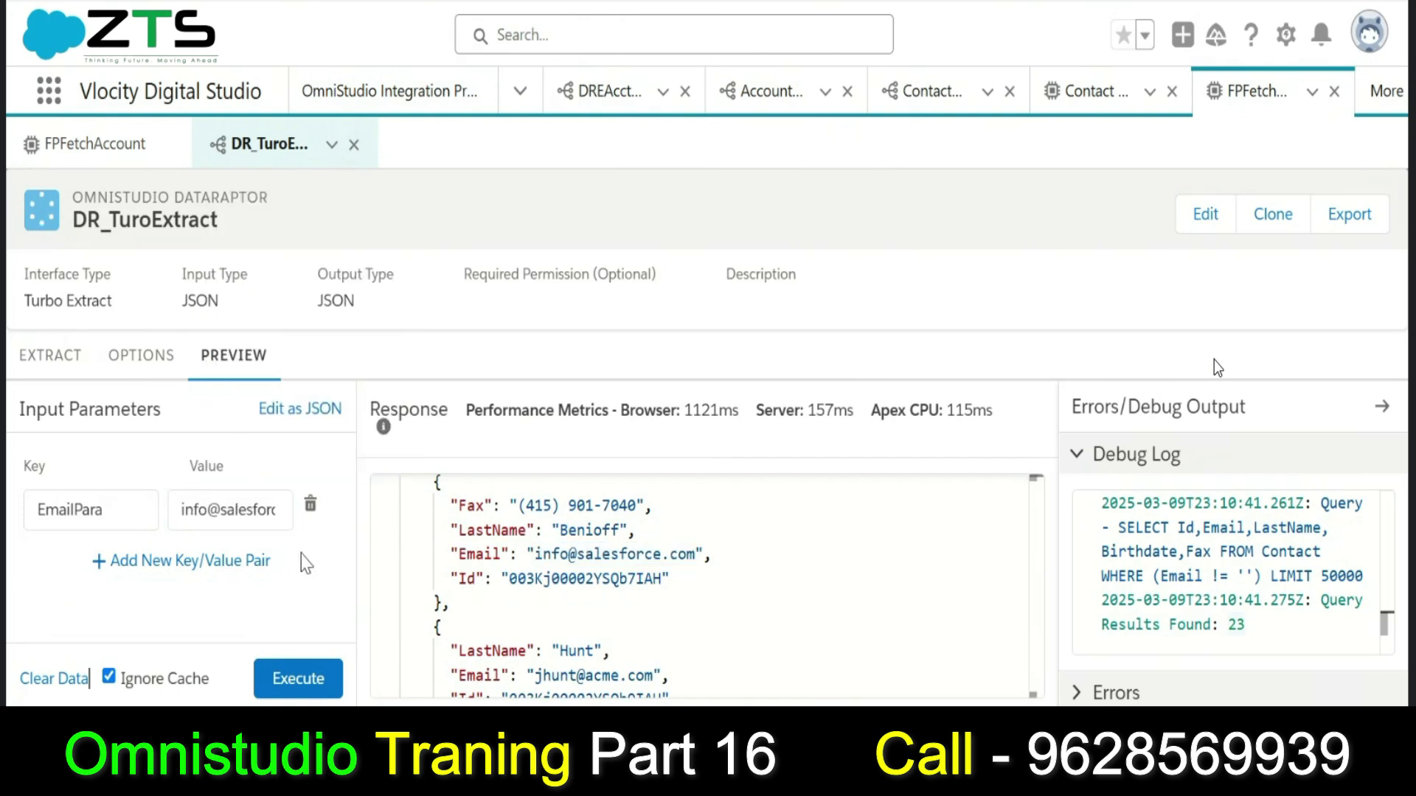
left_click(298, 680)
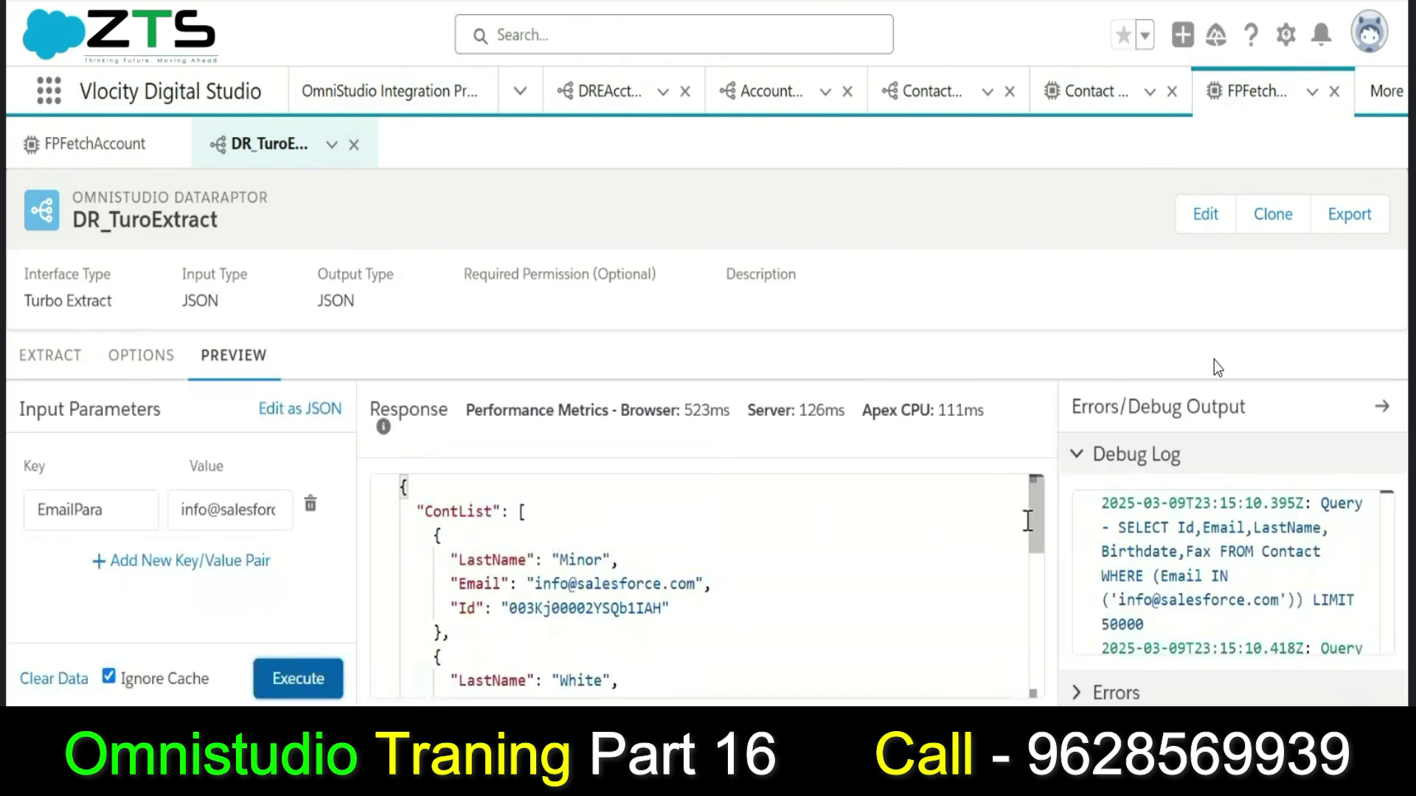
Review the filtered results and entered e-mail value, then return to FPFetchAccount.
left_click_drag(1034, 522, 1032, 489)
left_click(265, 501)
key("Right")
key("Right")
key("Right")
key("Right")
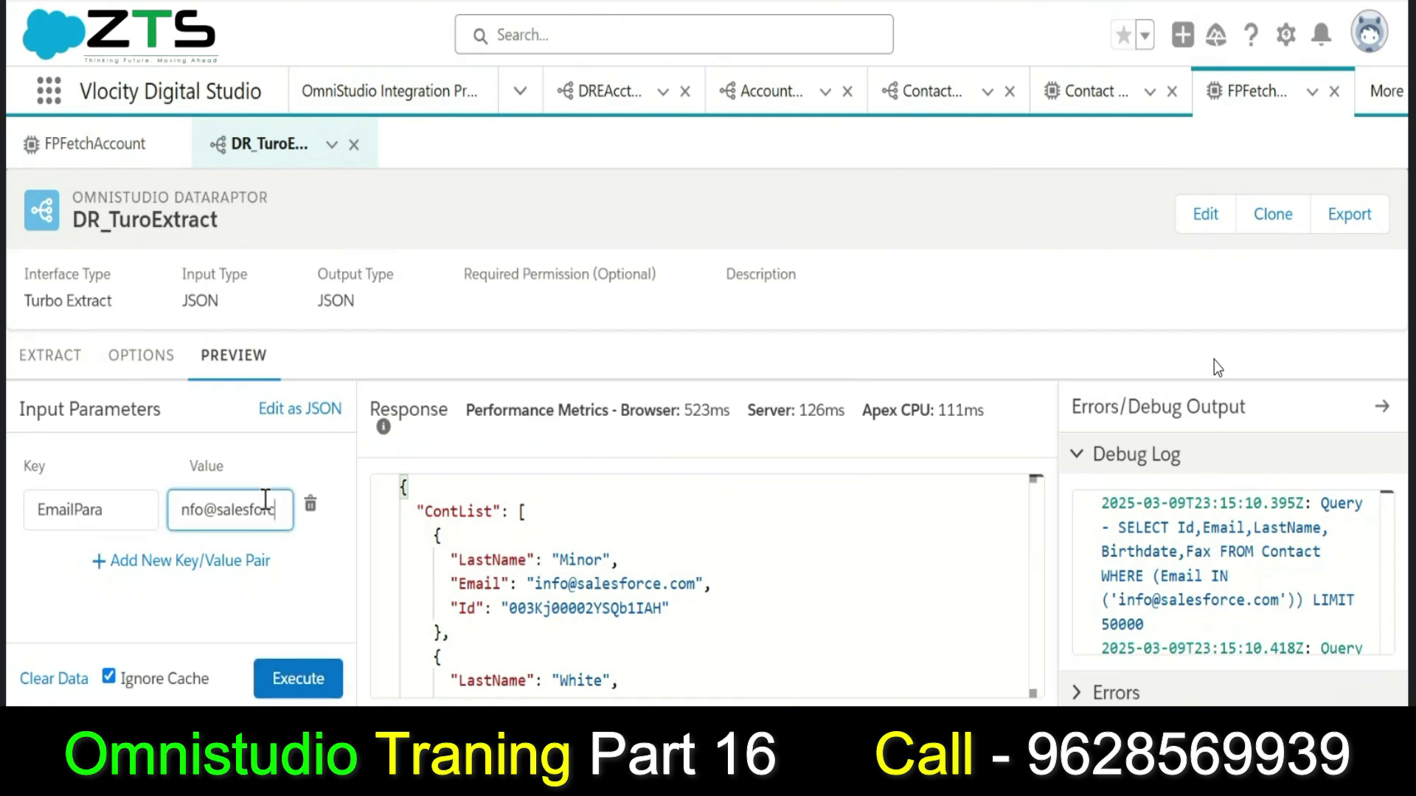
key("Right")
key("Right")
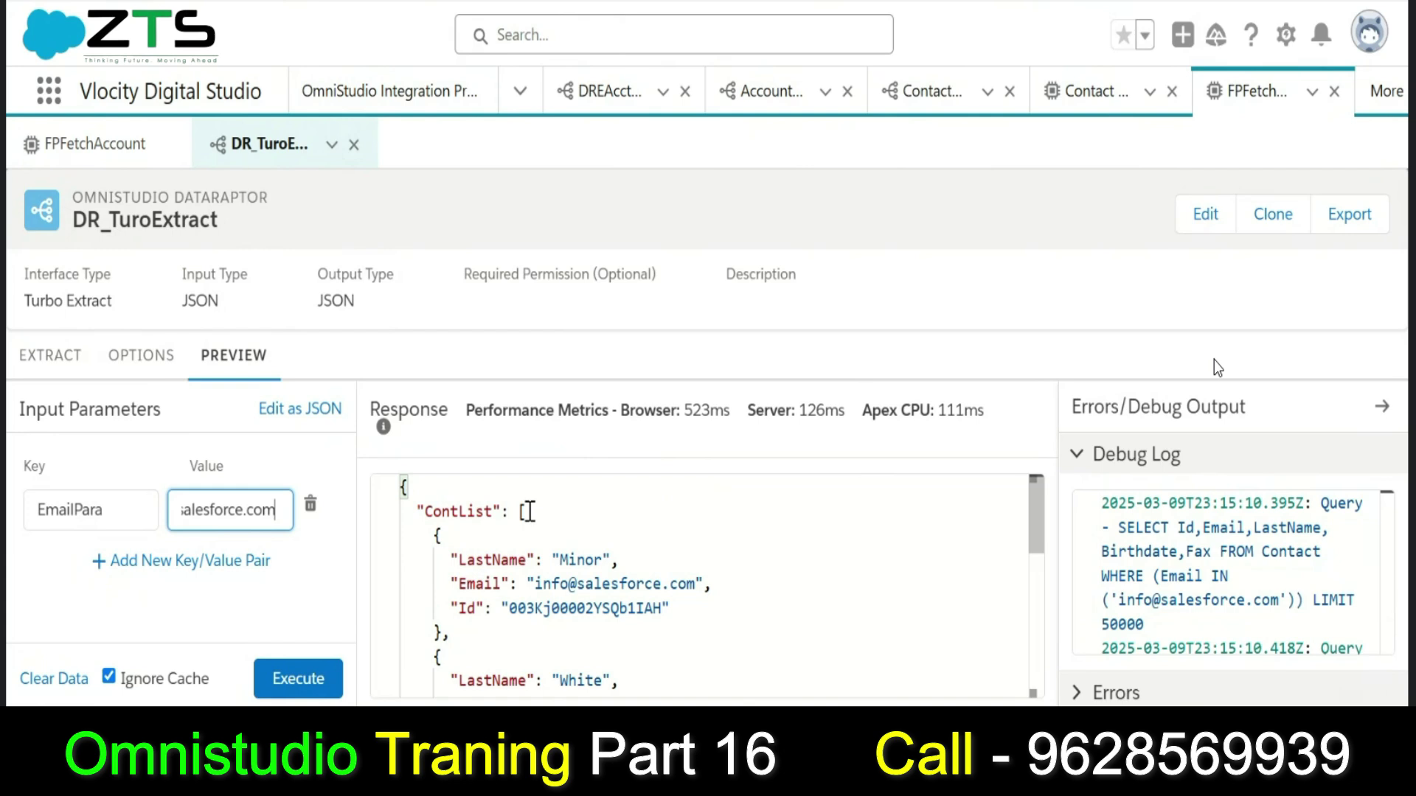
left_click(110, 171)
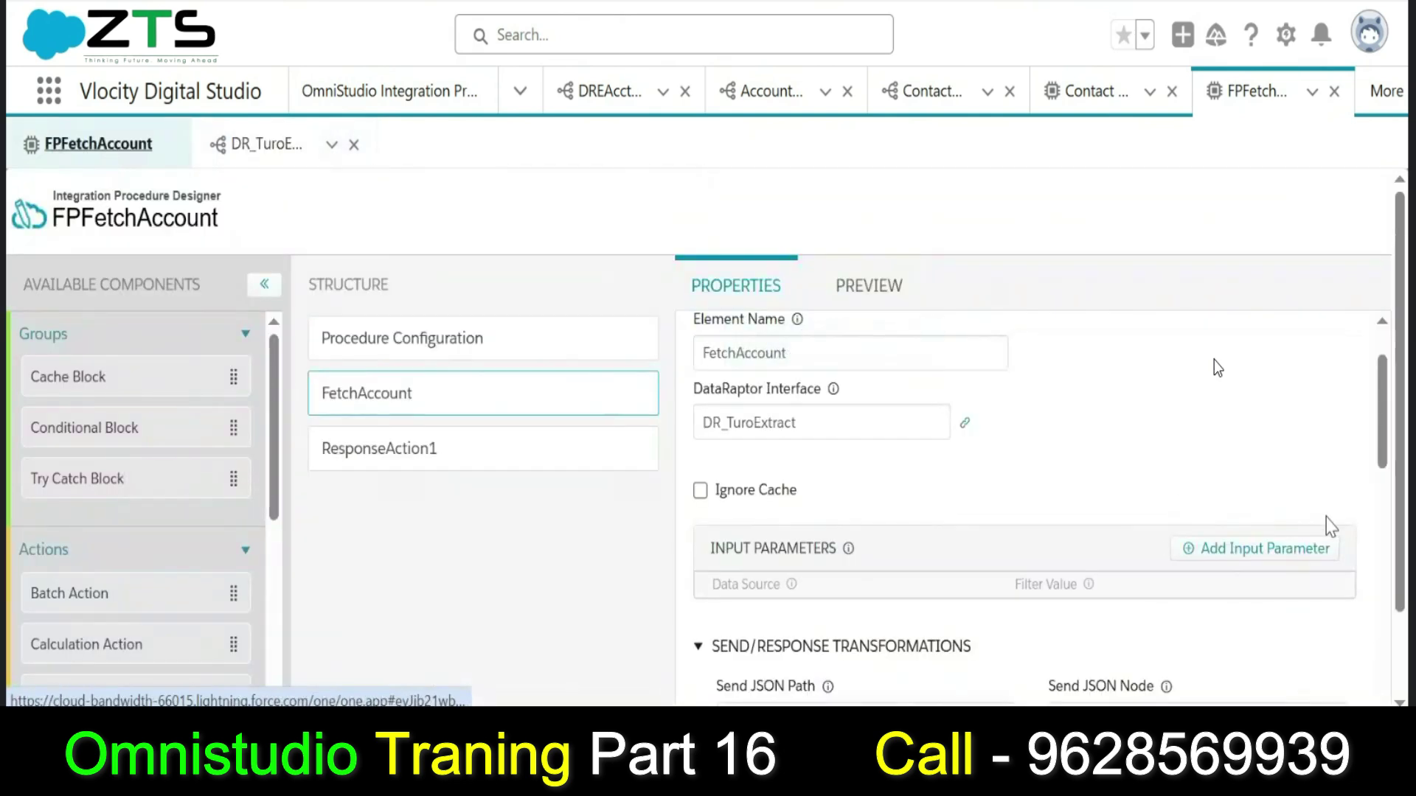
Add a FetchAccount input parameter with Filter Value EmailPara copied from the preview.
left_click(1295, 567)
left_click(1122, 626)
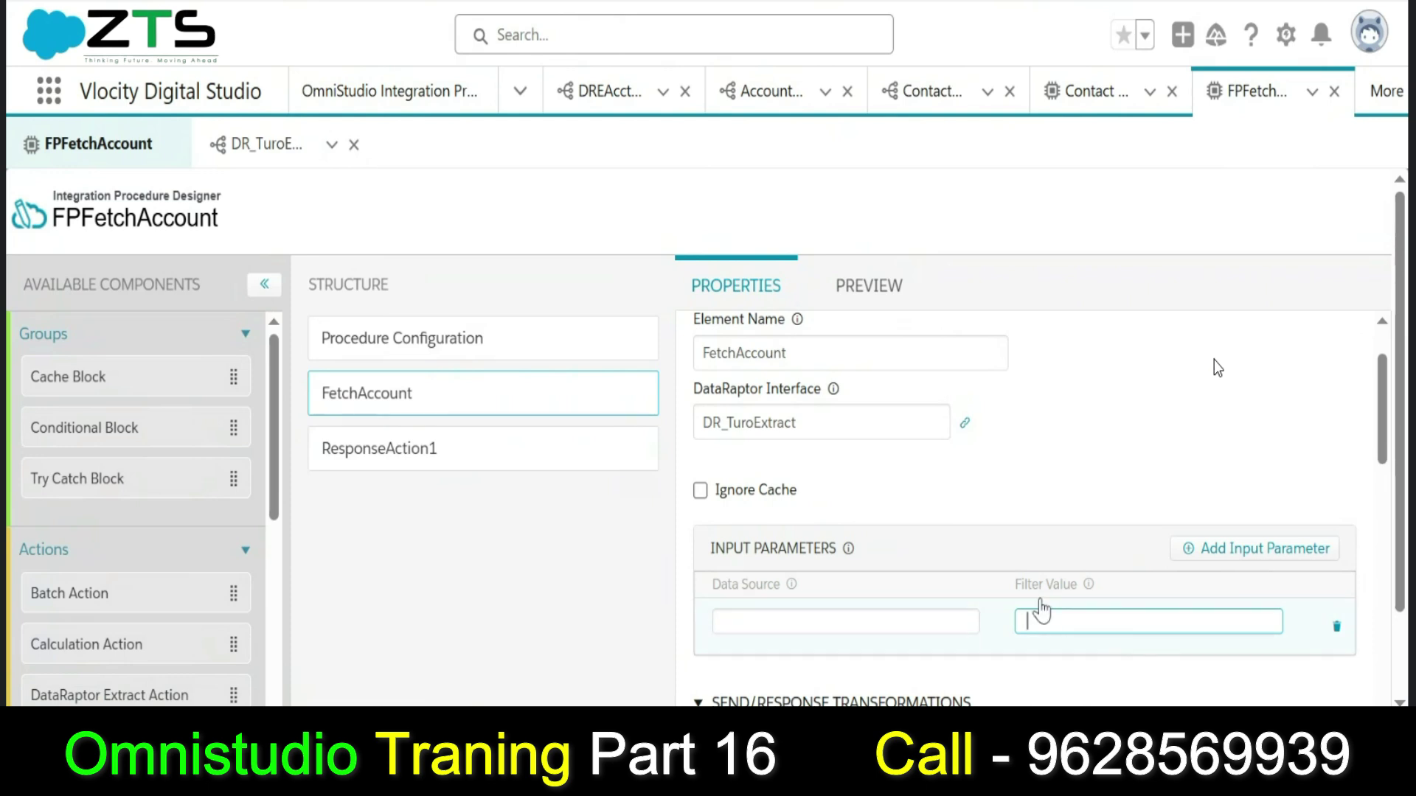
key("ctrl+v")
left_click(278, 151)
left_click(142, 520)
double_click(143, 520)
key("ctrl+c")
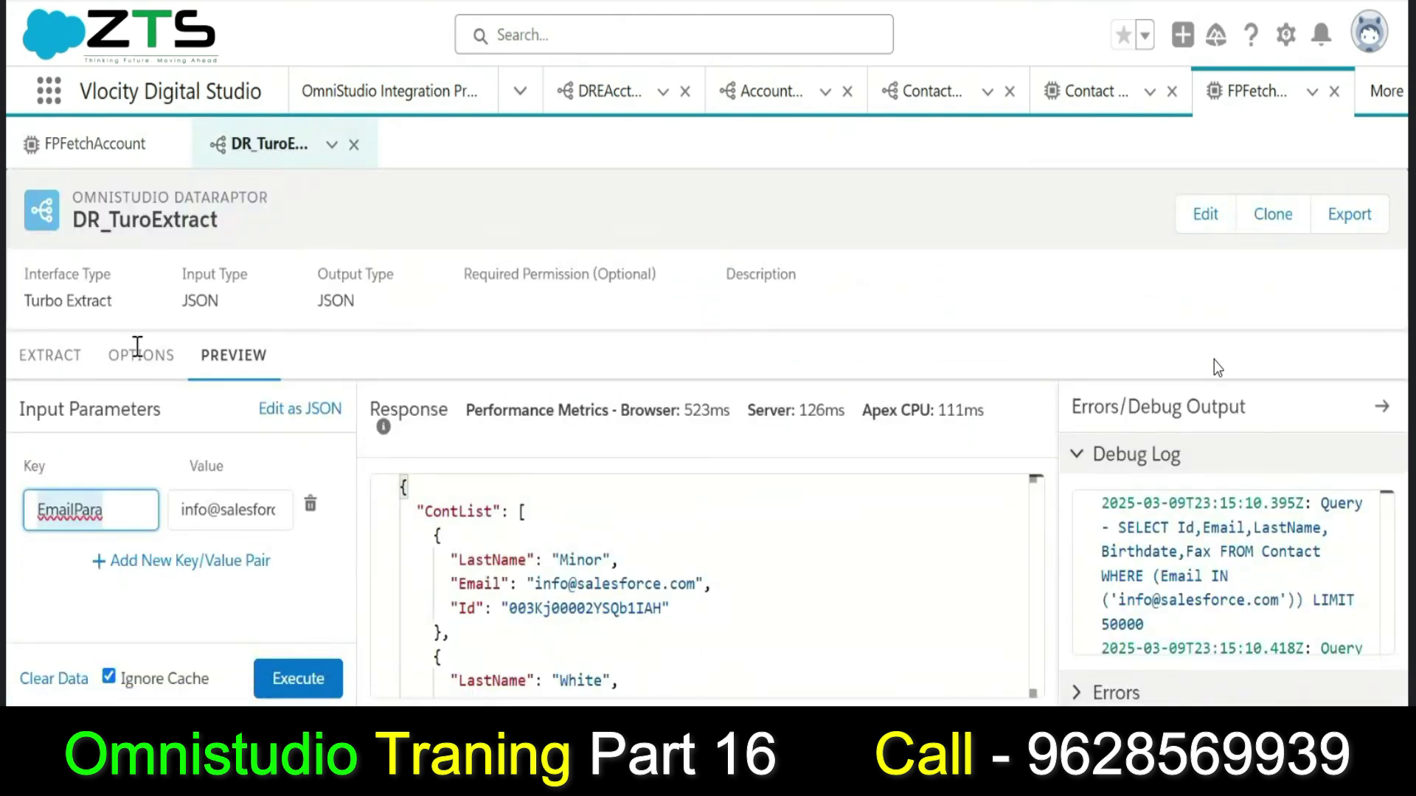
left_click(98, 157)
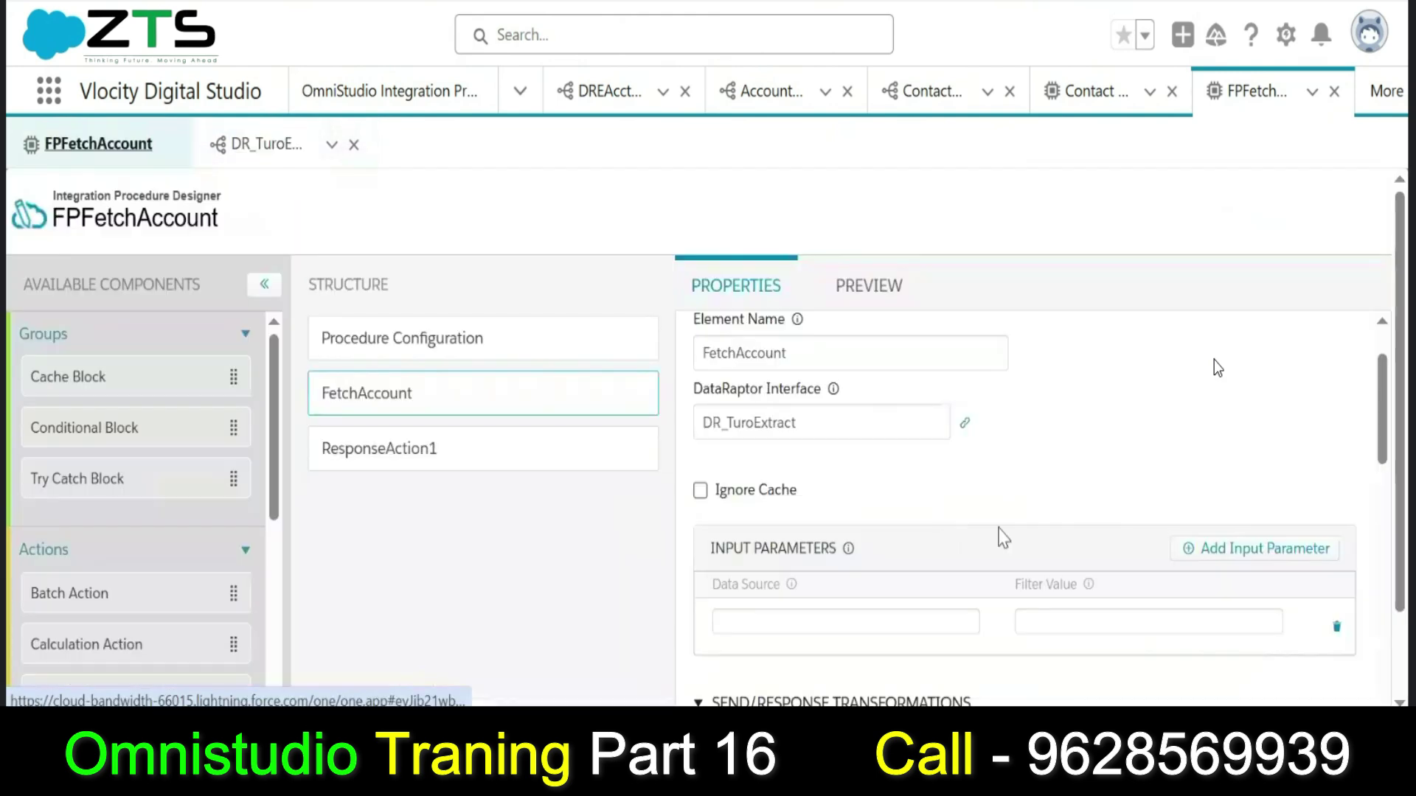
left_click(1156, 624)
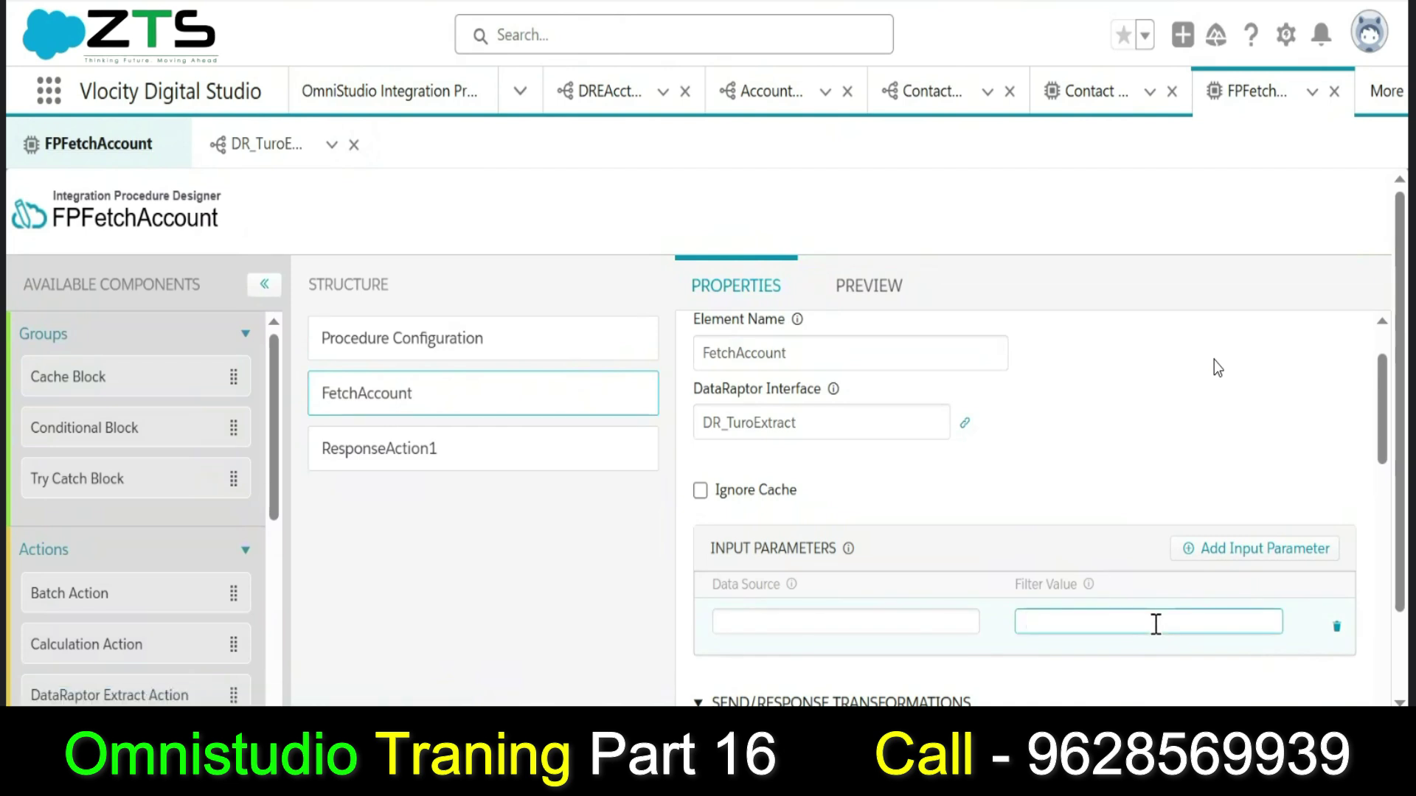
key("ctrl+v")
Set the parameter's Data Source to the sample contact e-mail copied from the preview.
left_click(947, 621)
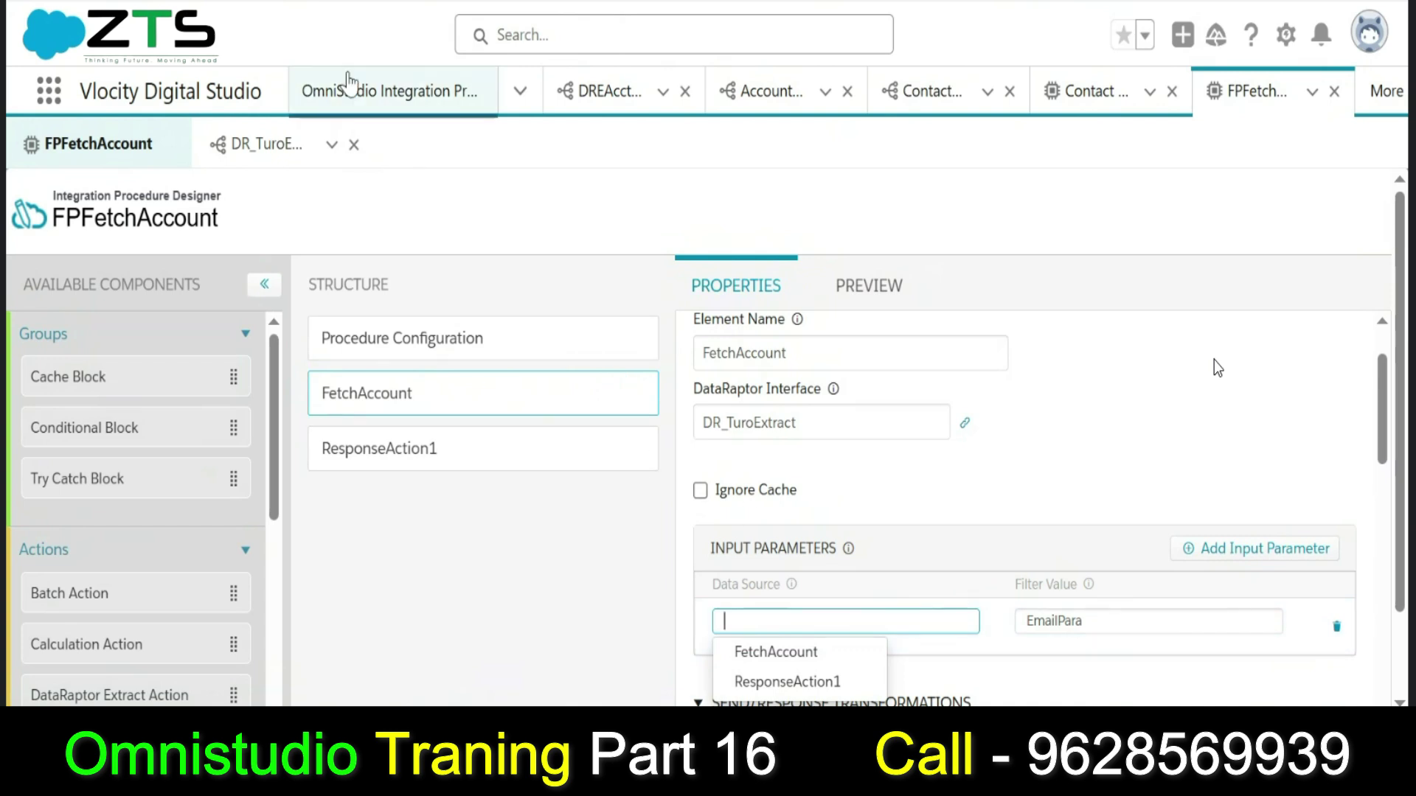
left_click(251, 147)
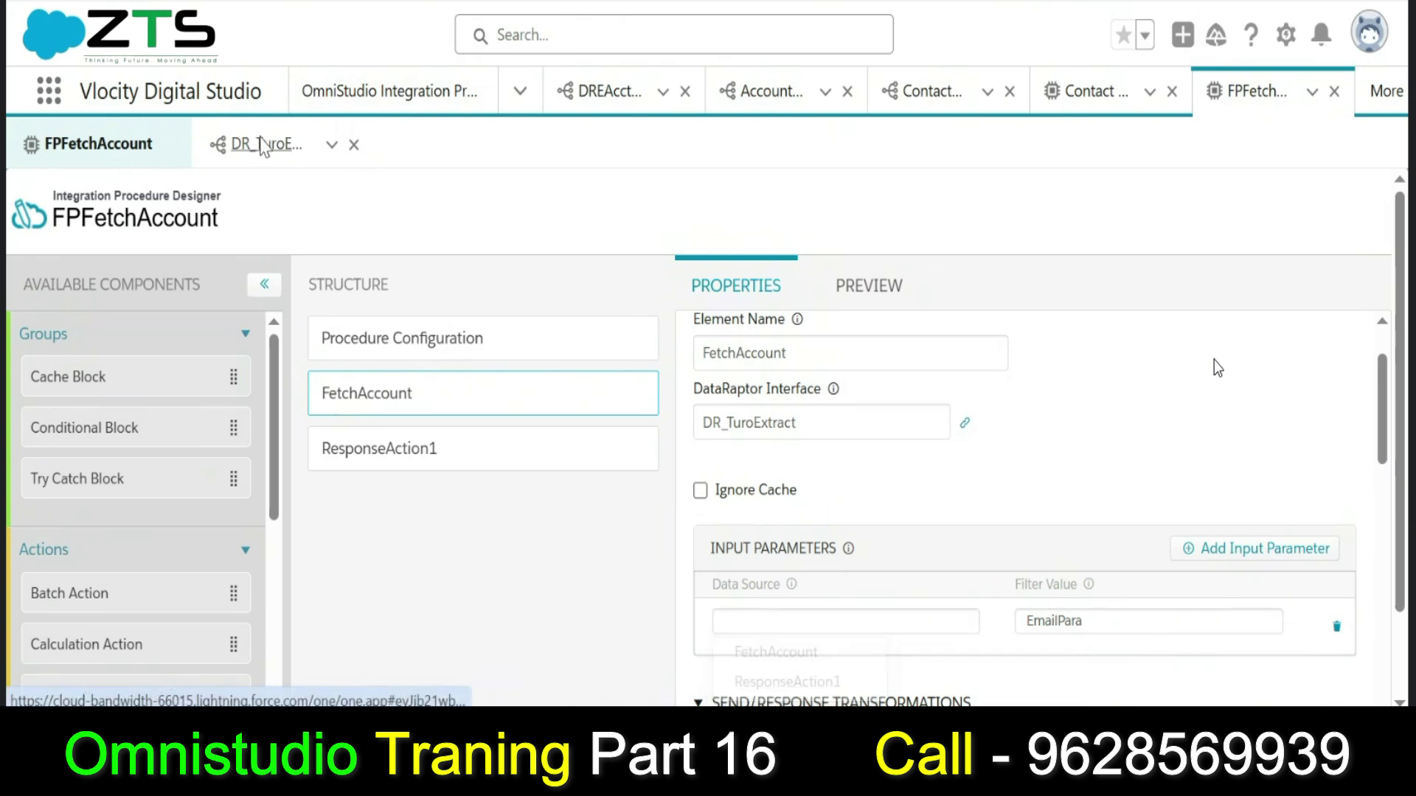
triple_click(260, 495)
key("ctrl+c")
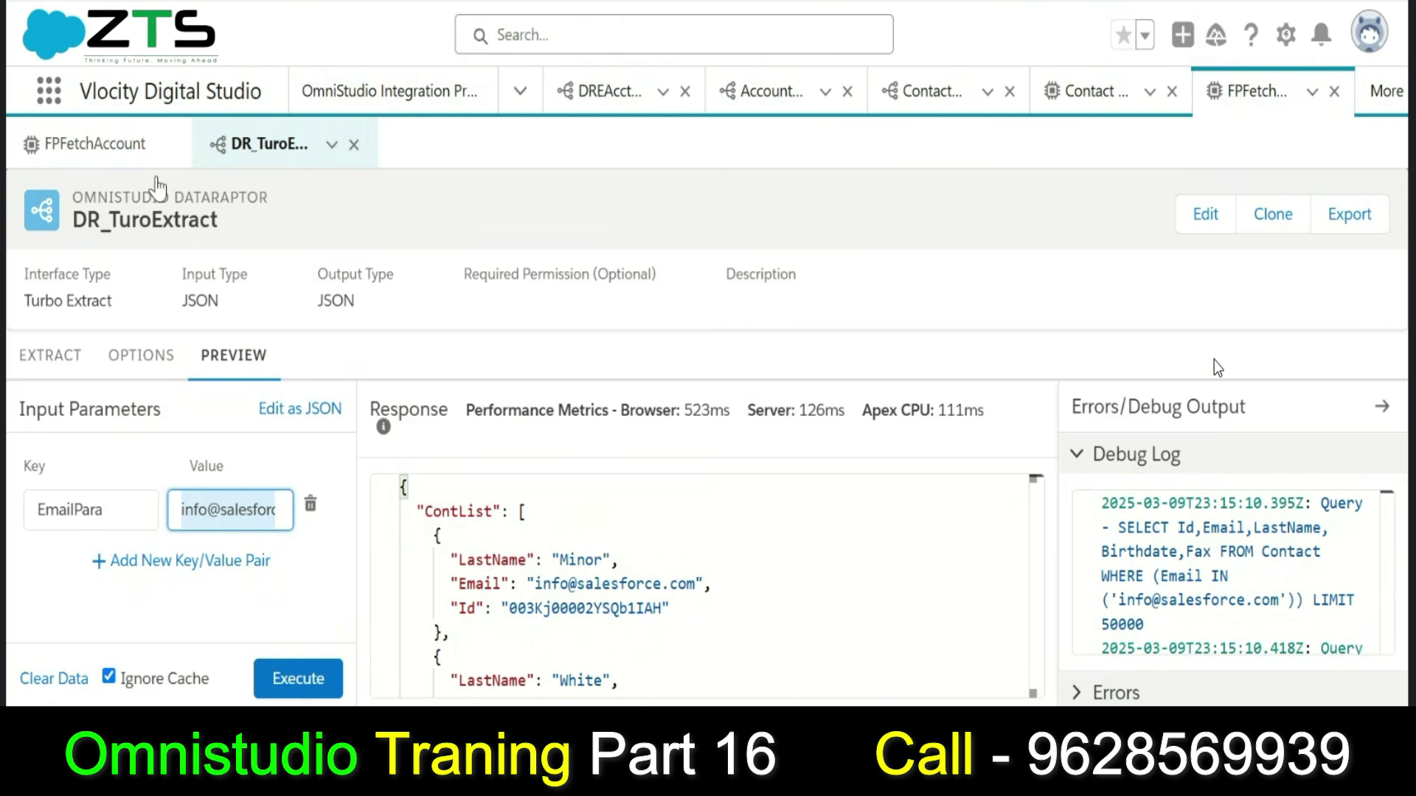
left_click(102, 155)
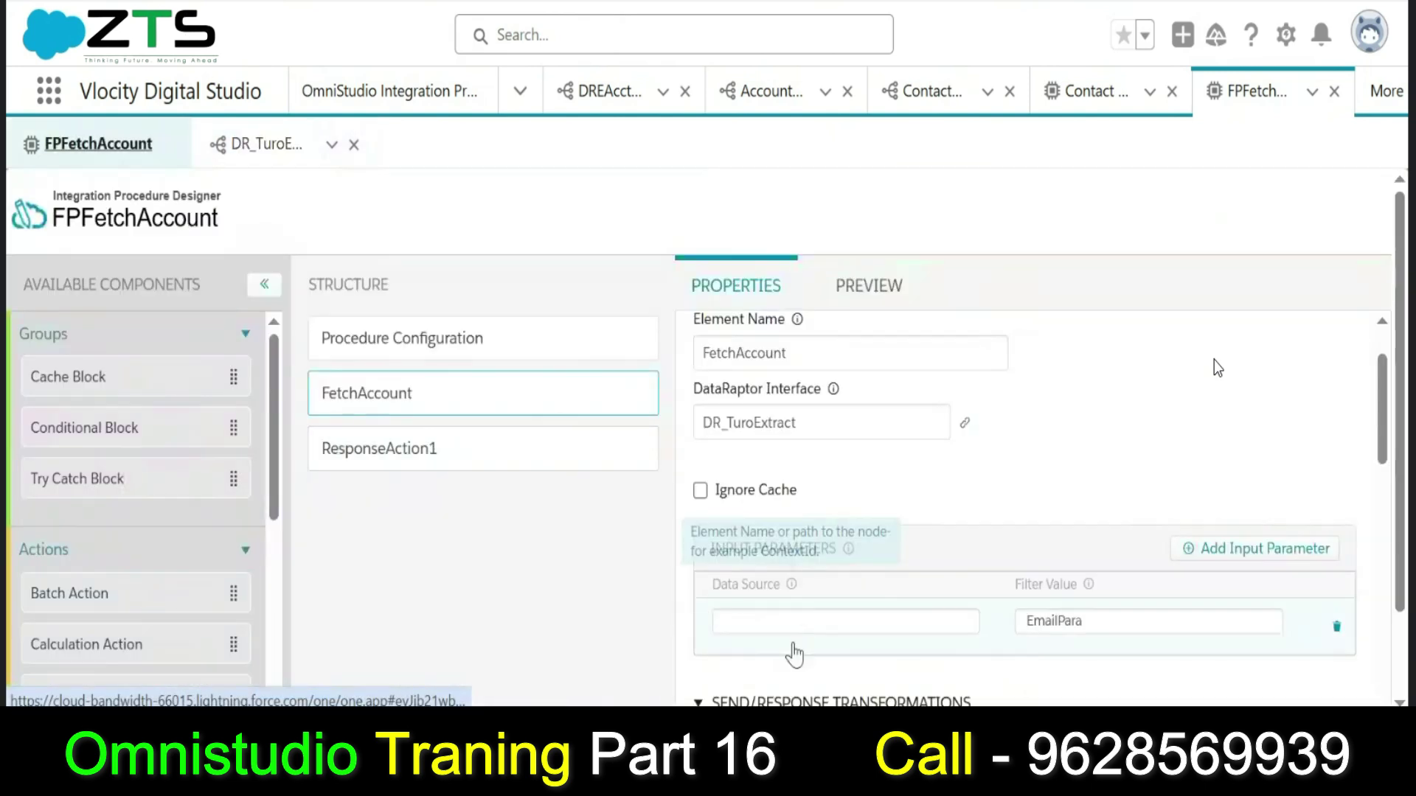
left_click(839, 615)
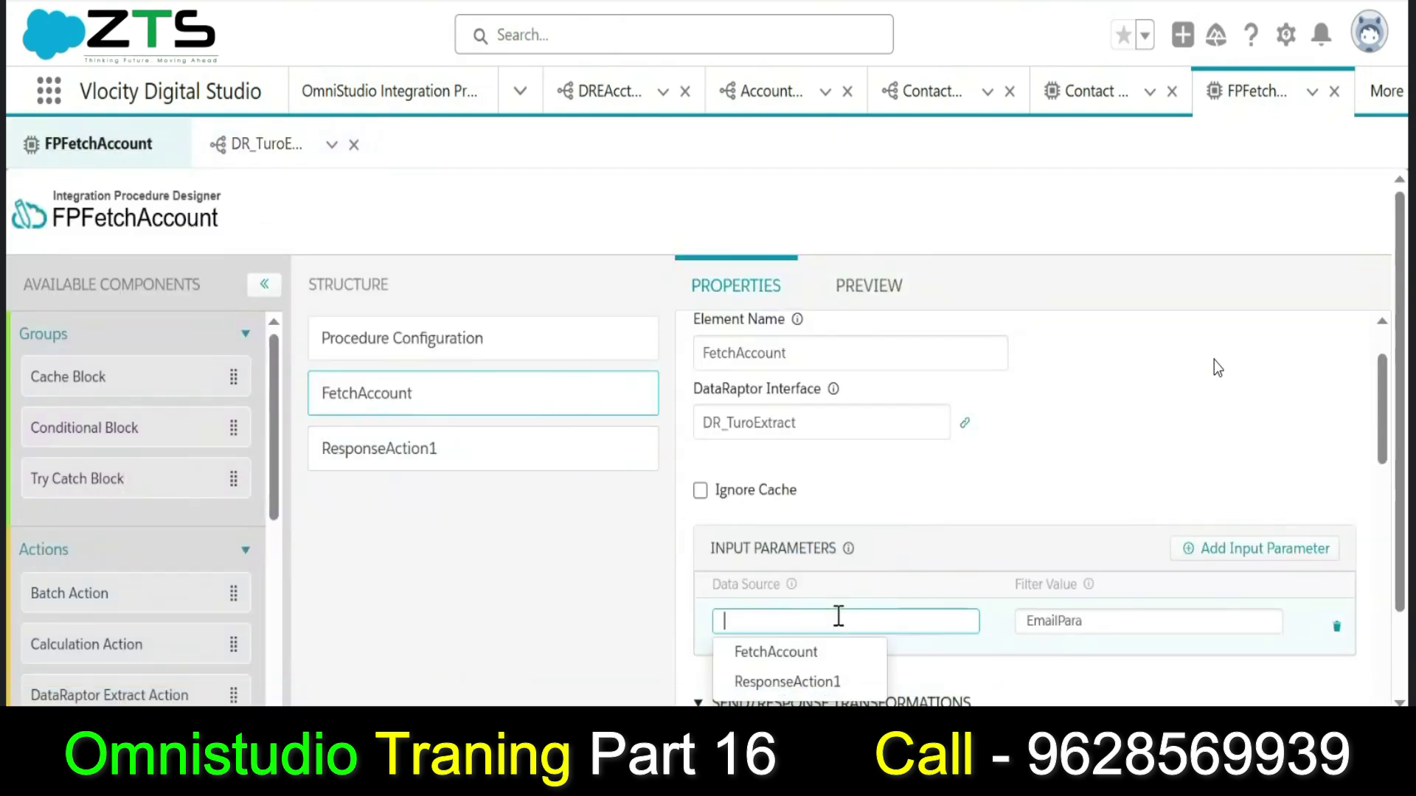
key("ctrl+v")
left_click(941, 658)
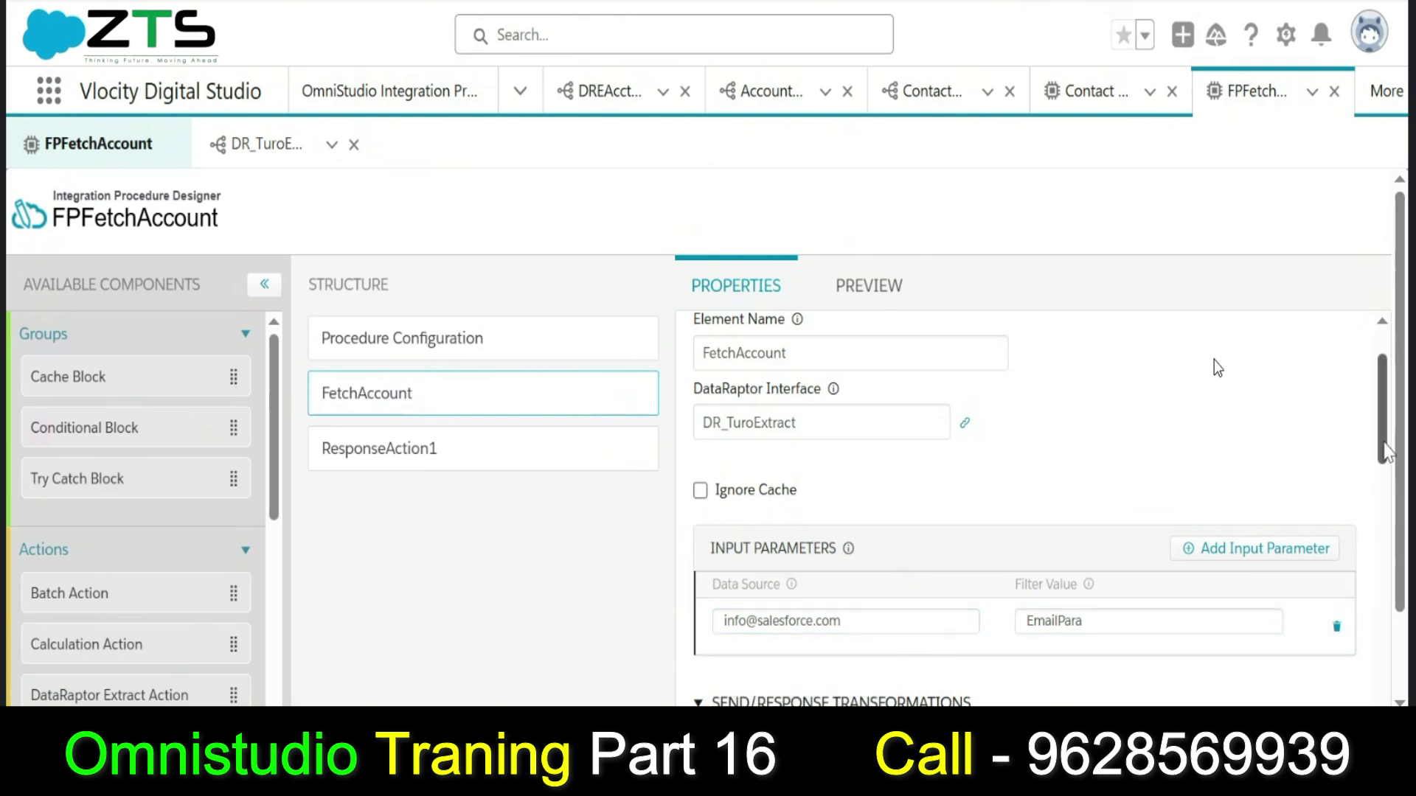
Execute the FPFetchAccount preview and review the ContList response of contact LastNames and Ids.
left_click(845, 295)
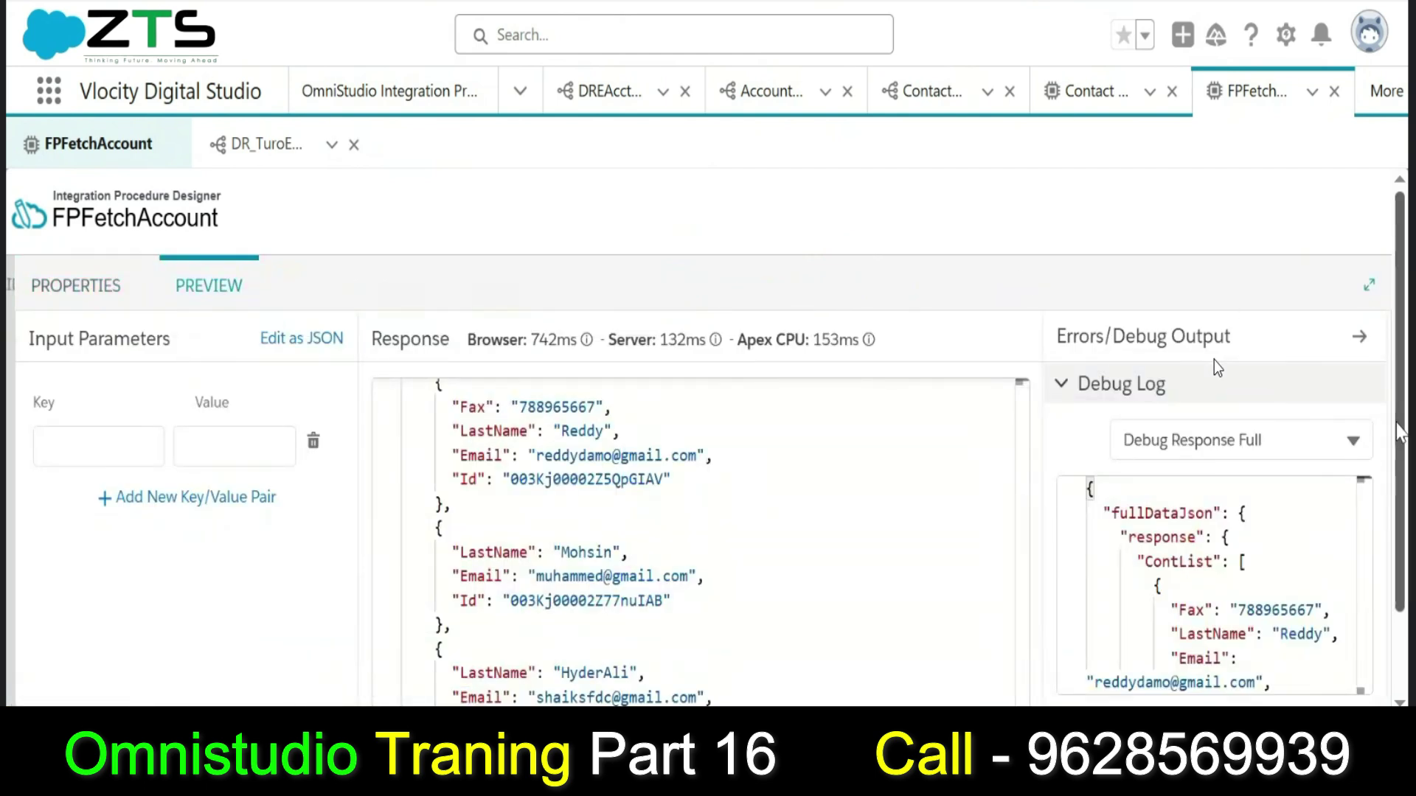
scroll(939, 487, "down", 2)
left_click(290, 673)
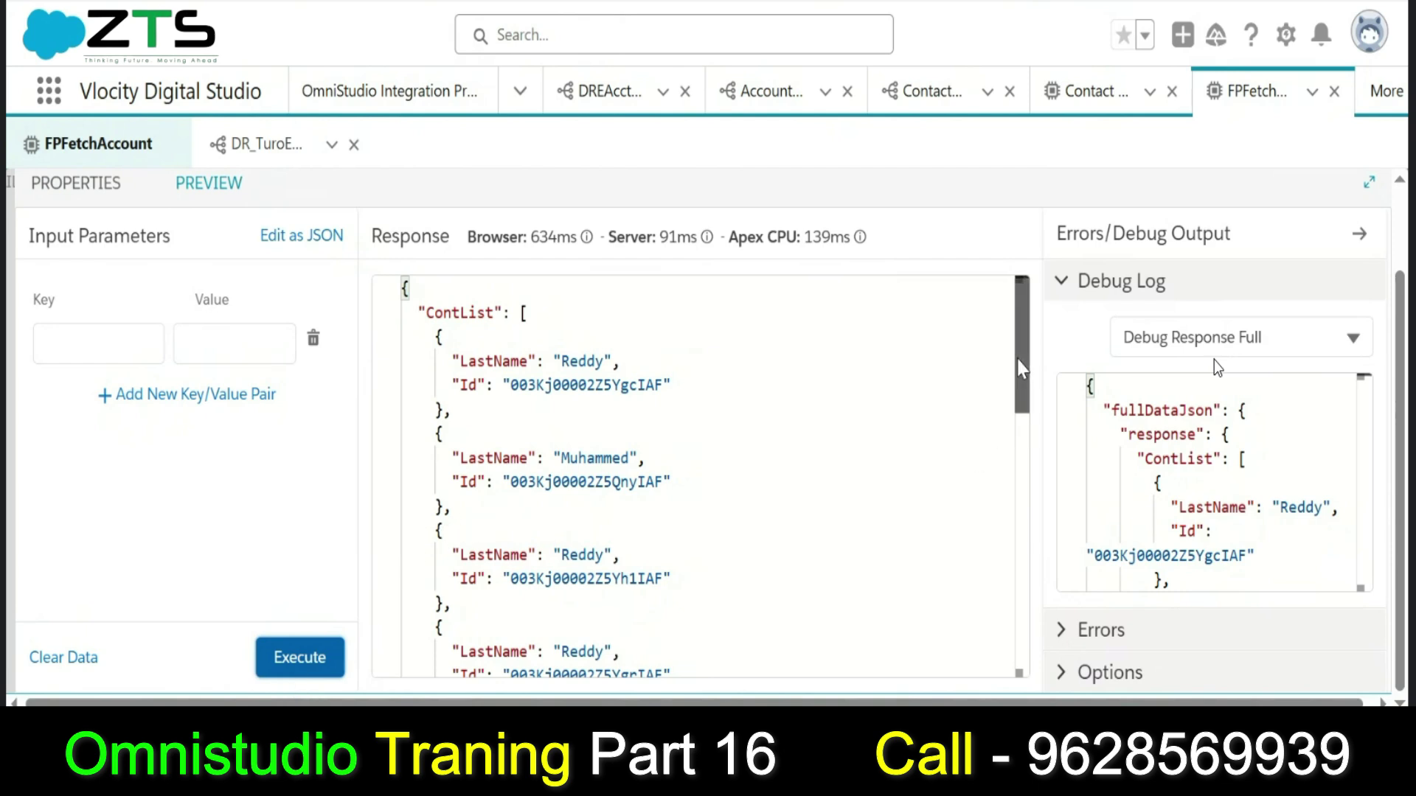
left_click_drag(1022, 371, 1005, 293)
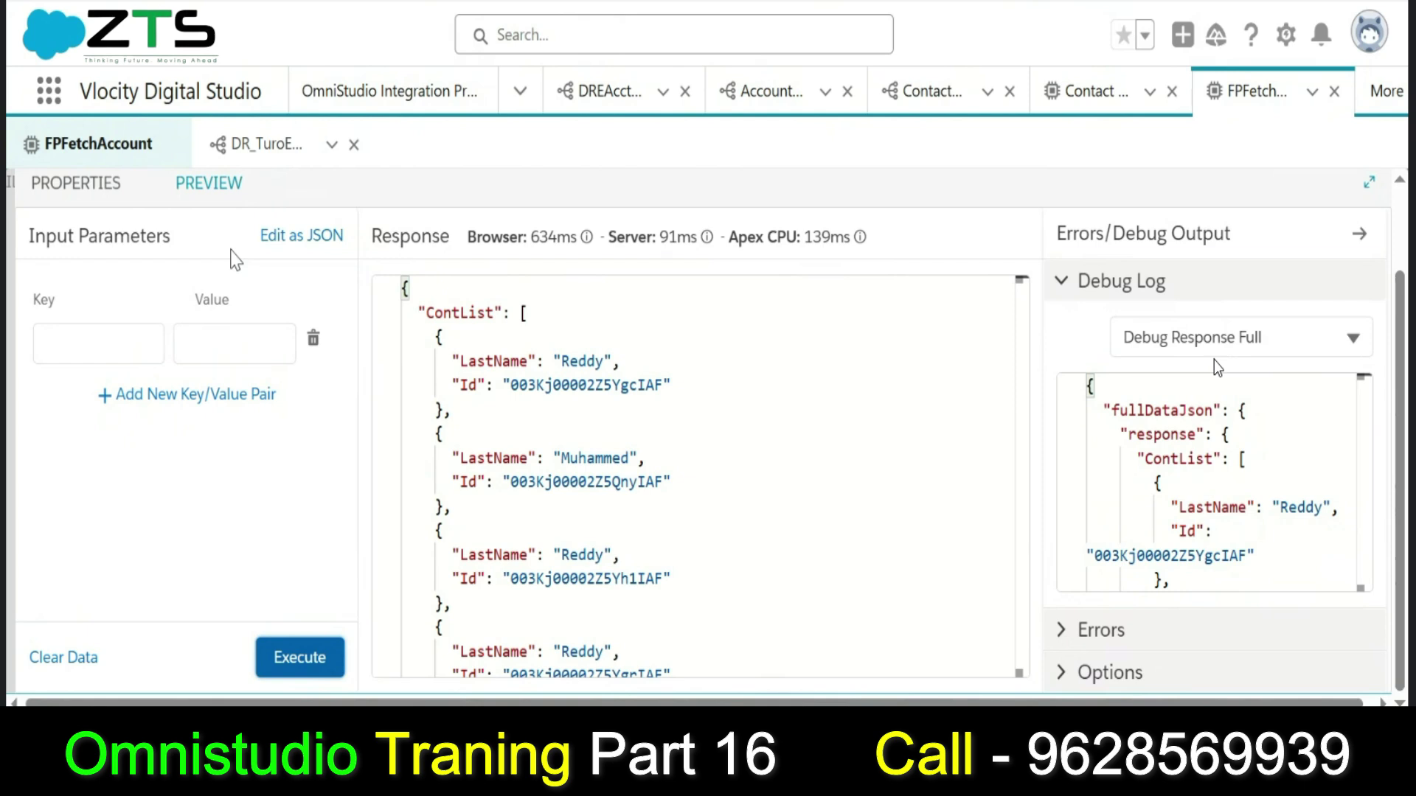
mouse_move(1025, 373)
left_mouse_down()
mouse_move(1016, 577)
mouse_move(1011, 376)
mouse_move(1018, 564)
mouse_move(989, 480)
mouse_move(999, 372)
left_mouse_up()
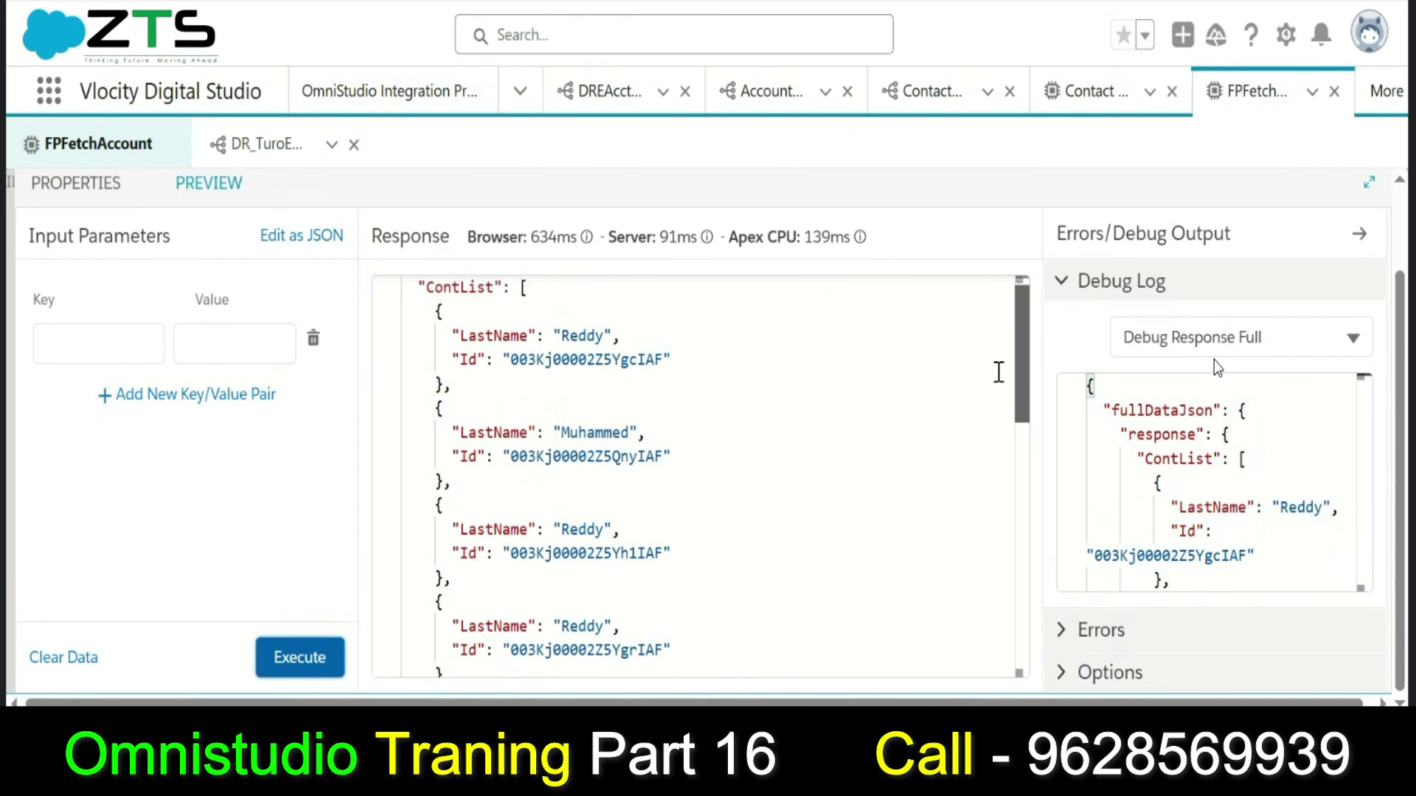
On DR_TuroExtract, verify the Contact filter Email = EmailPara, then view its preview results.
left_click(241, 146)
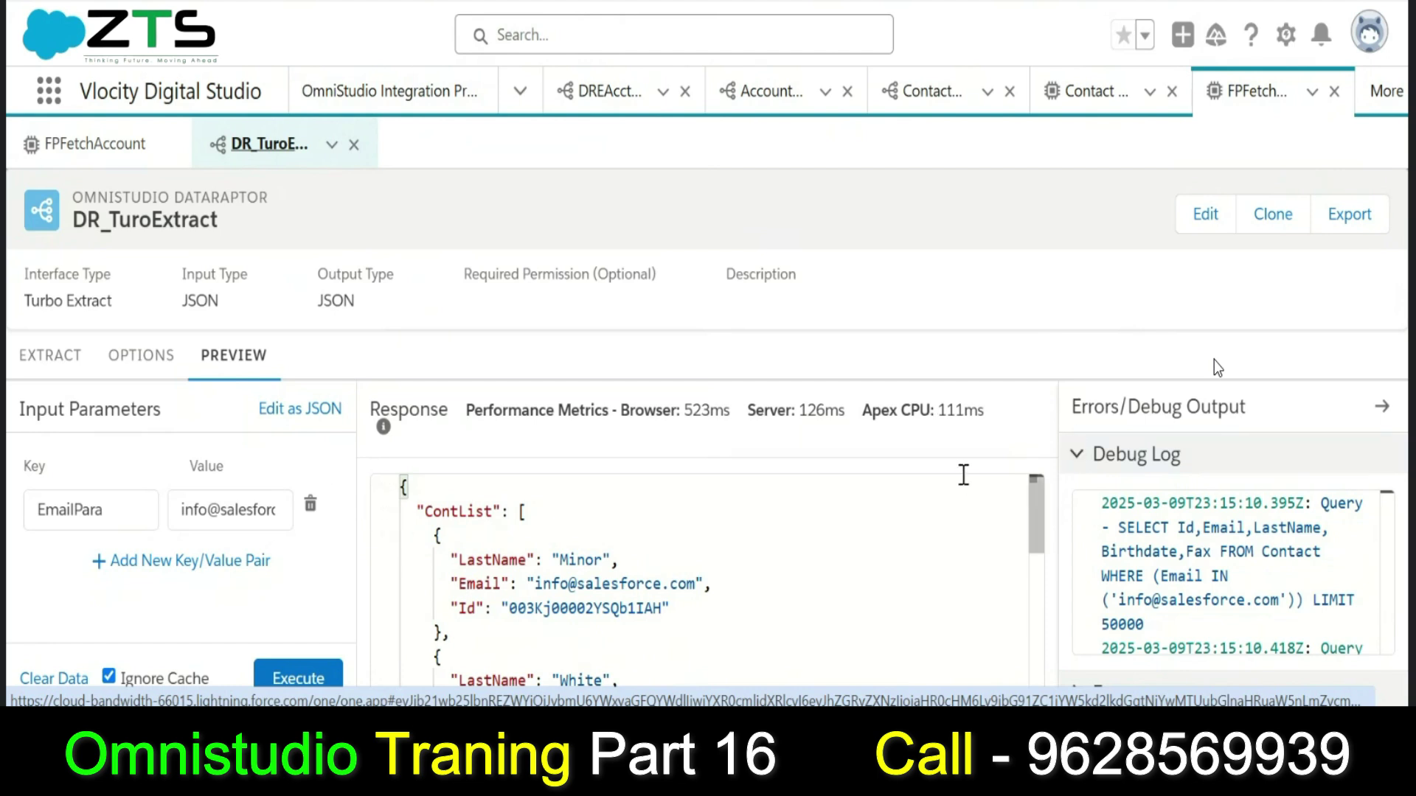
left_click(43, 362)
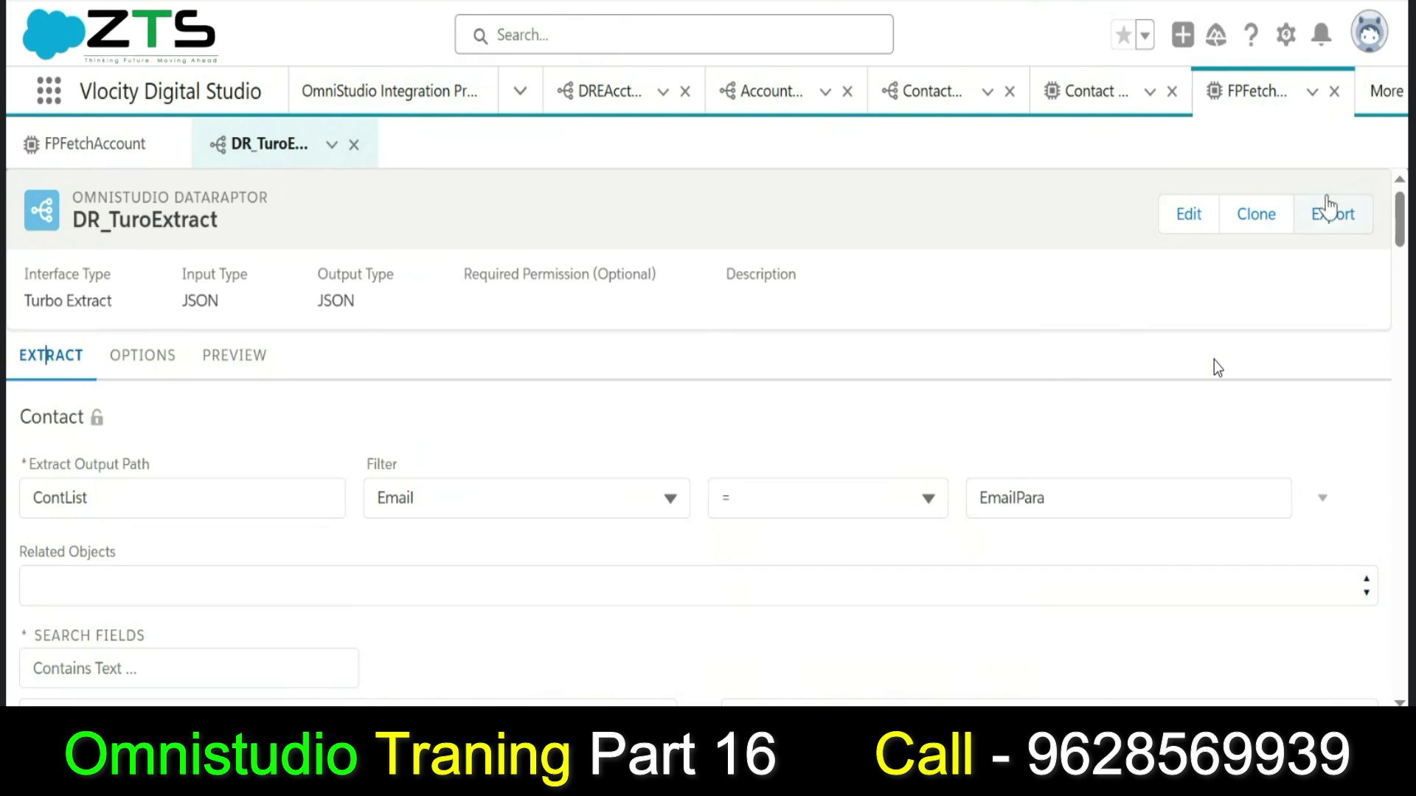
left_click_drag(1398, 210, 1407, 246)
scroll(1218, 368, "up", 3)
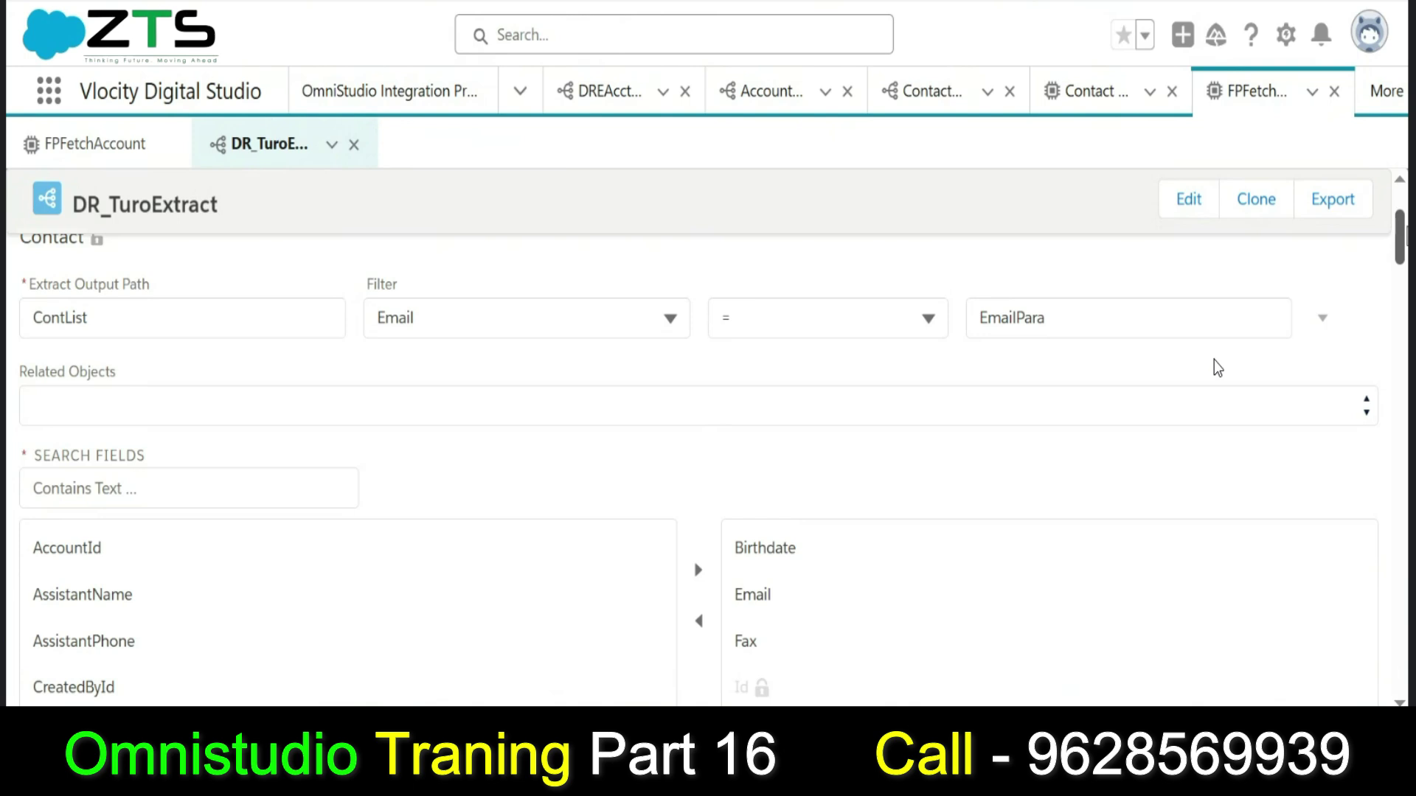
scroll(1218, 368, "down", 1)
scroll(1218, 368, "up", 3)
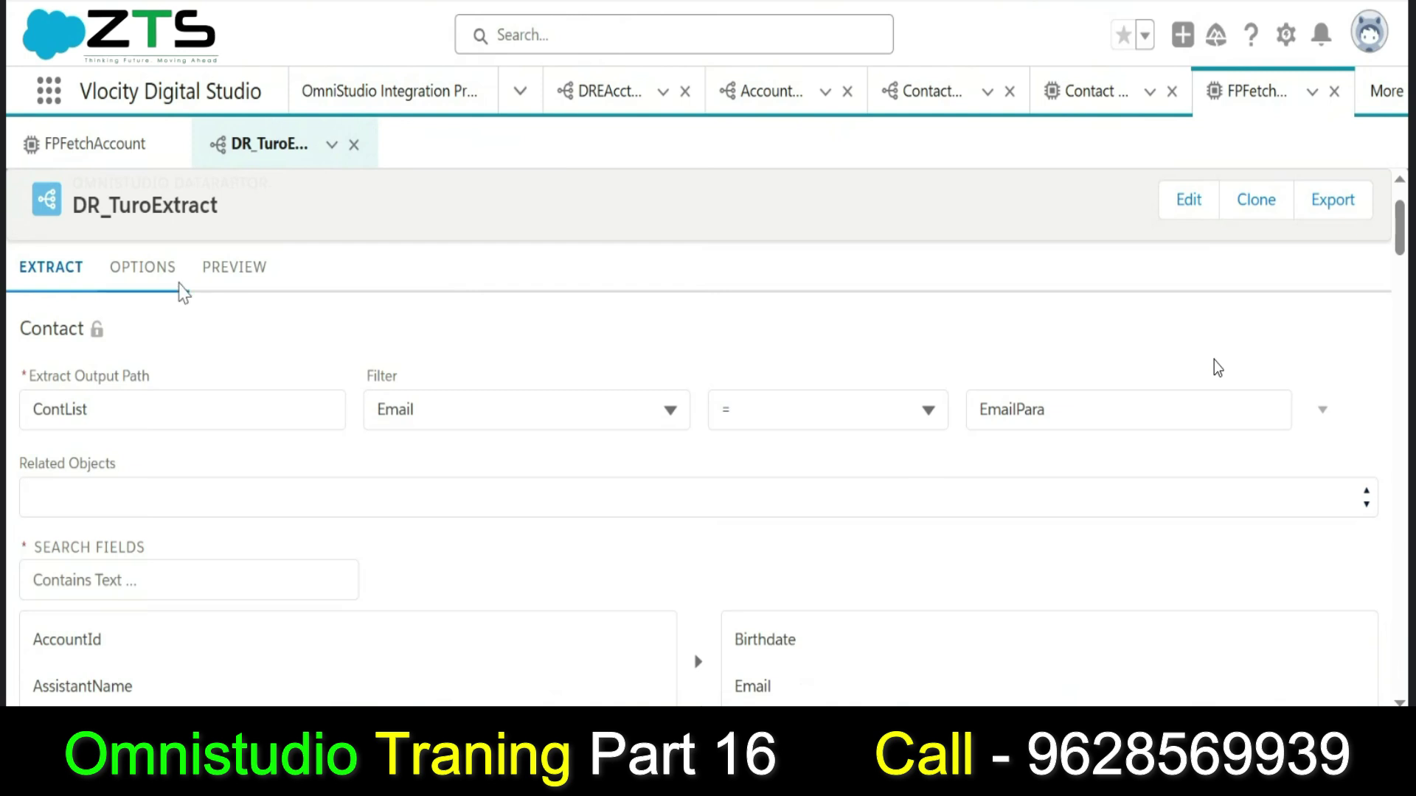
left_click(228, 277)
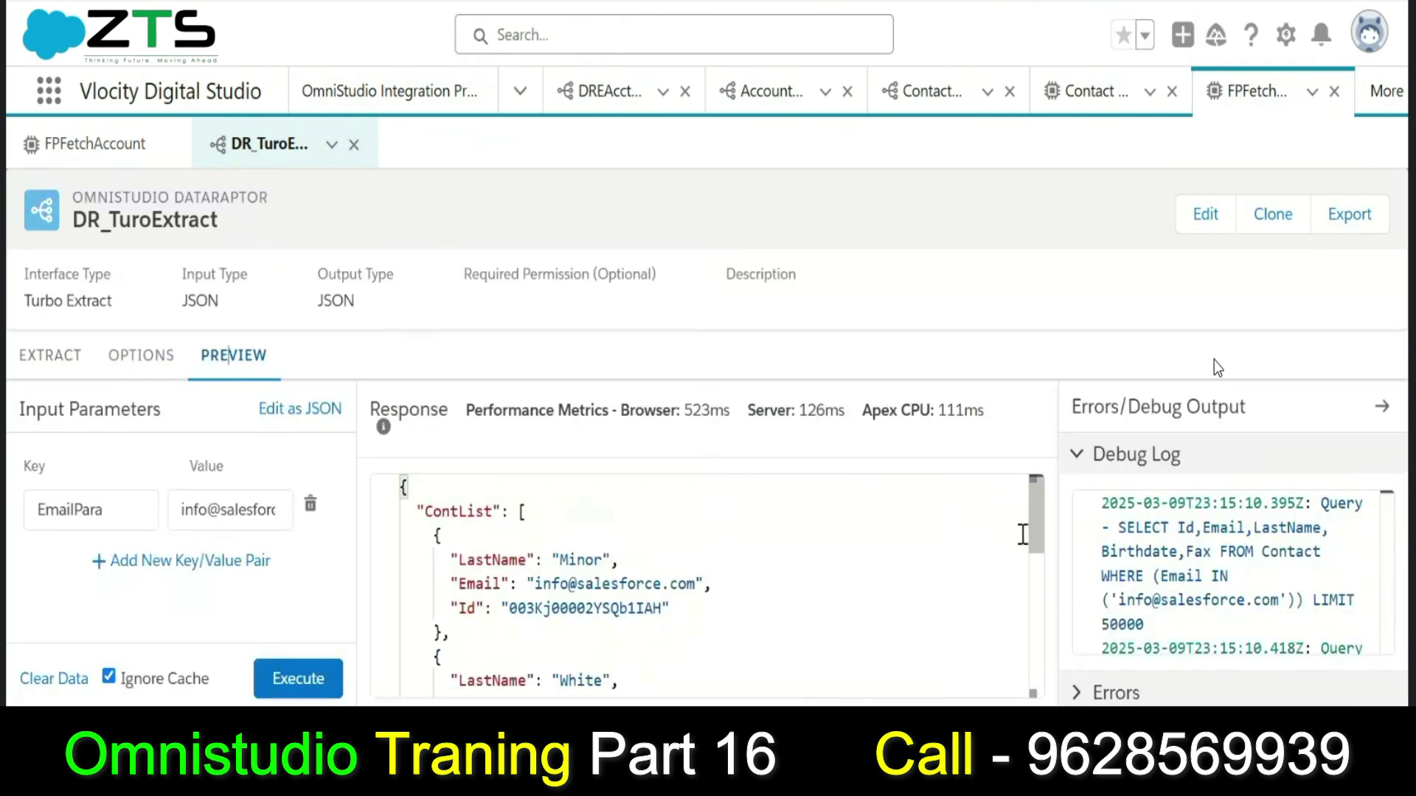
left_click_drag(1036, 543, 1038, 553)
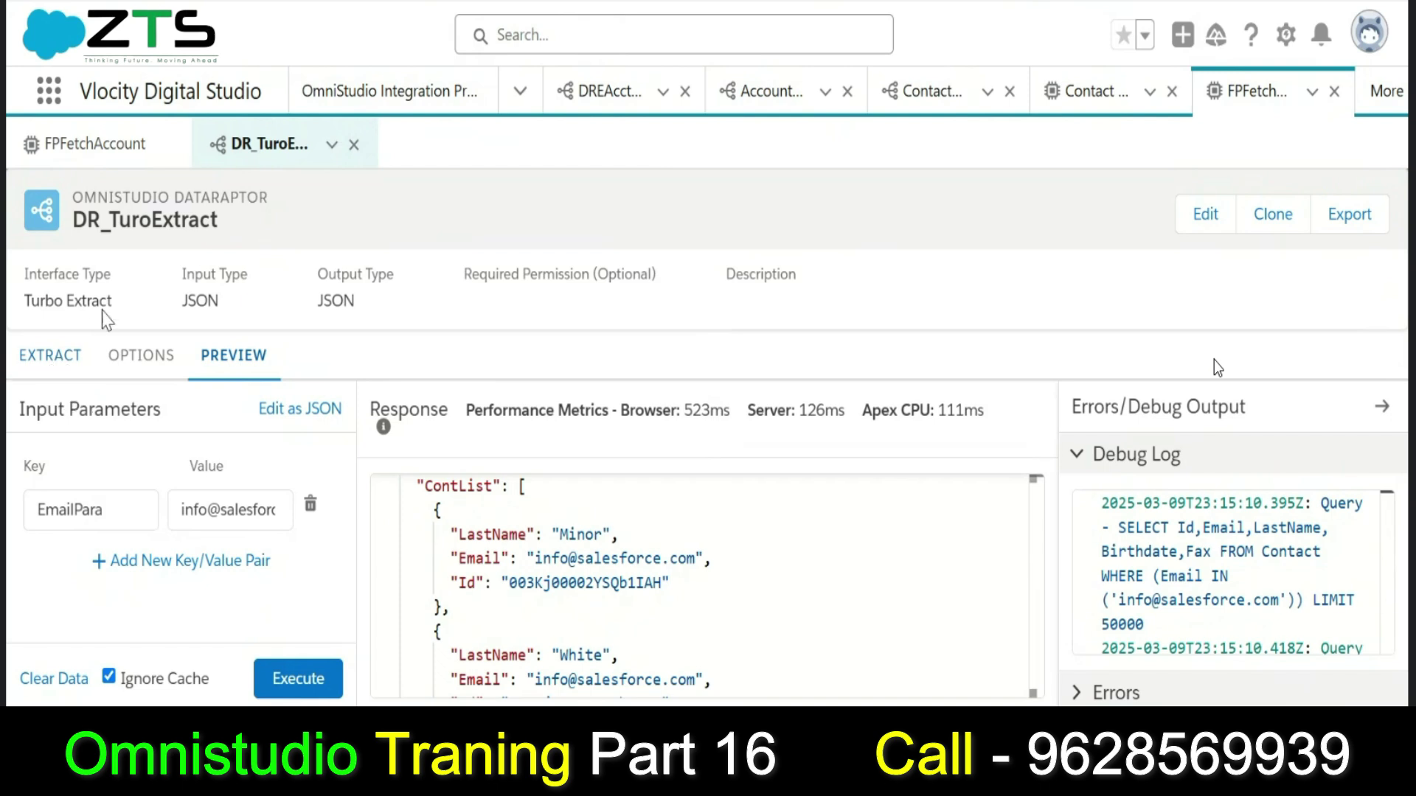
In FPFetchAccount, display the FetchAccount step's properties showing it calls DR_TuroExtract.
left_click(97, 148)
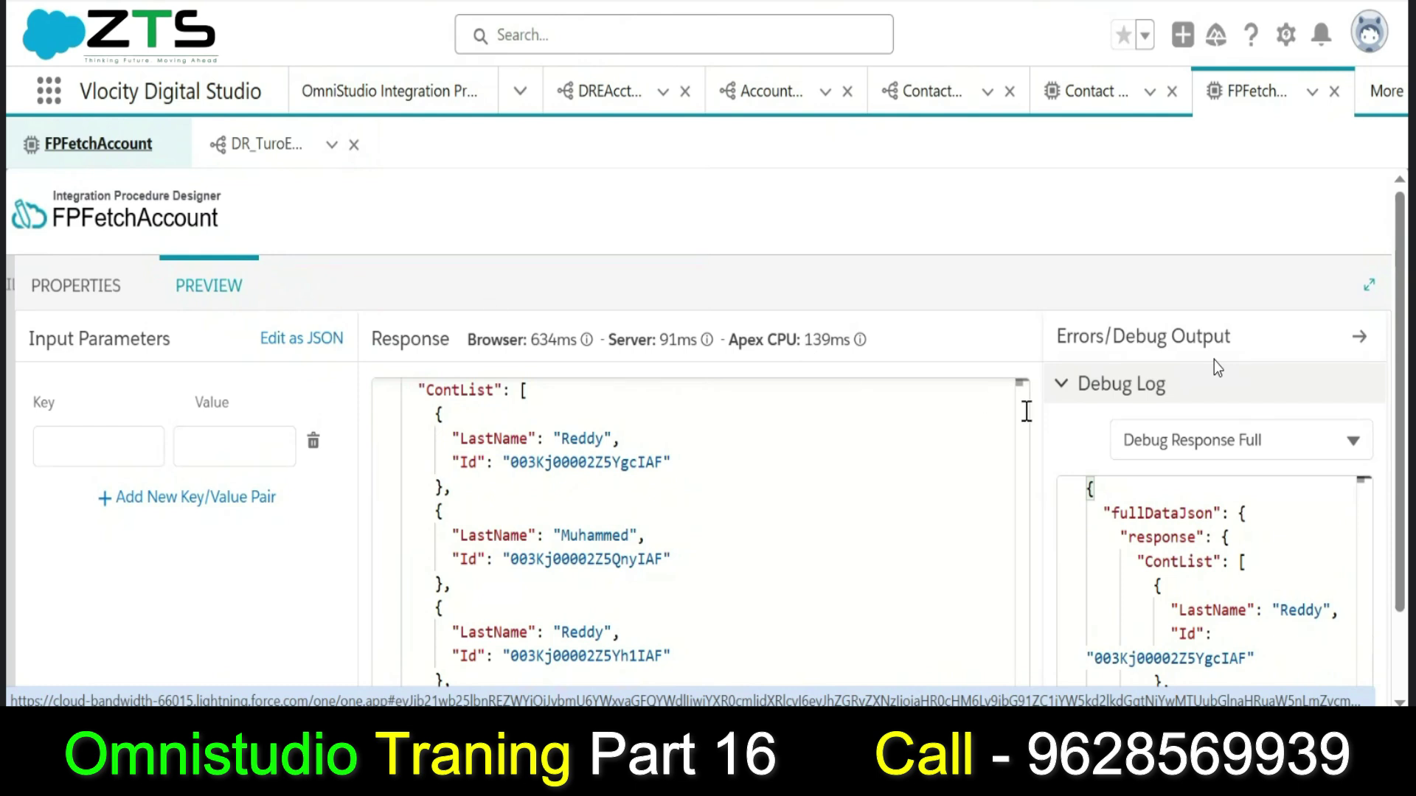
left_click_drag(1024, 475, 1024, 477)
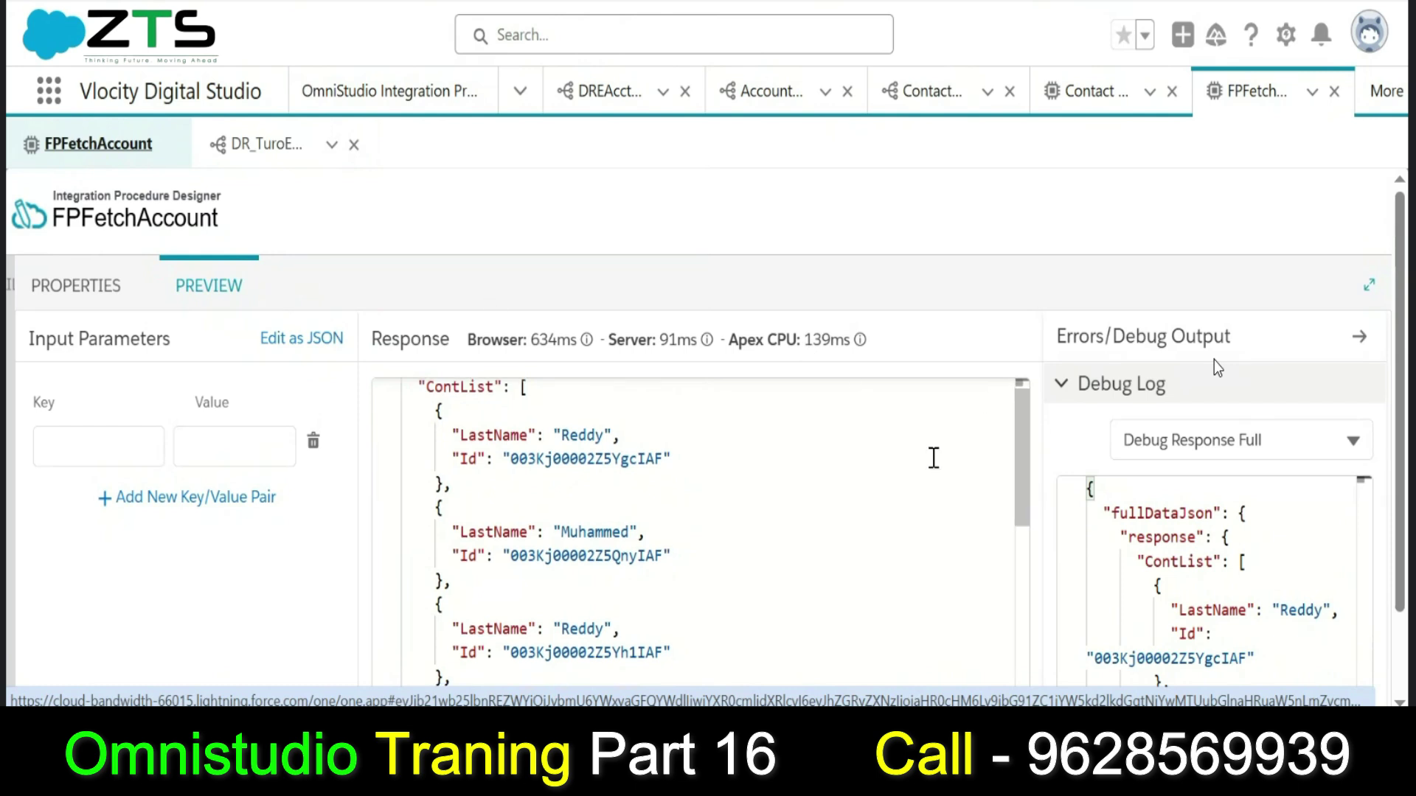
left_click(95, 291)
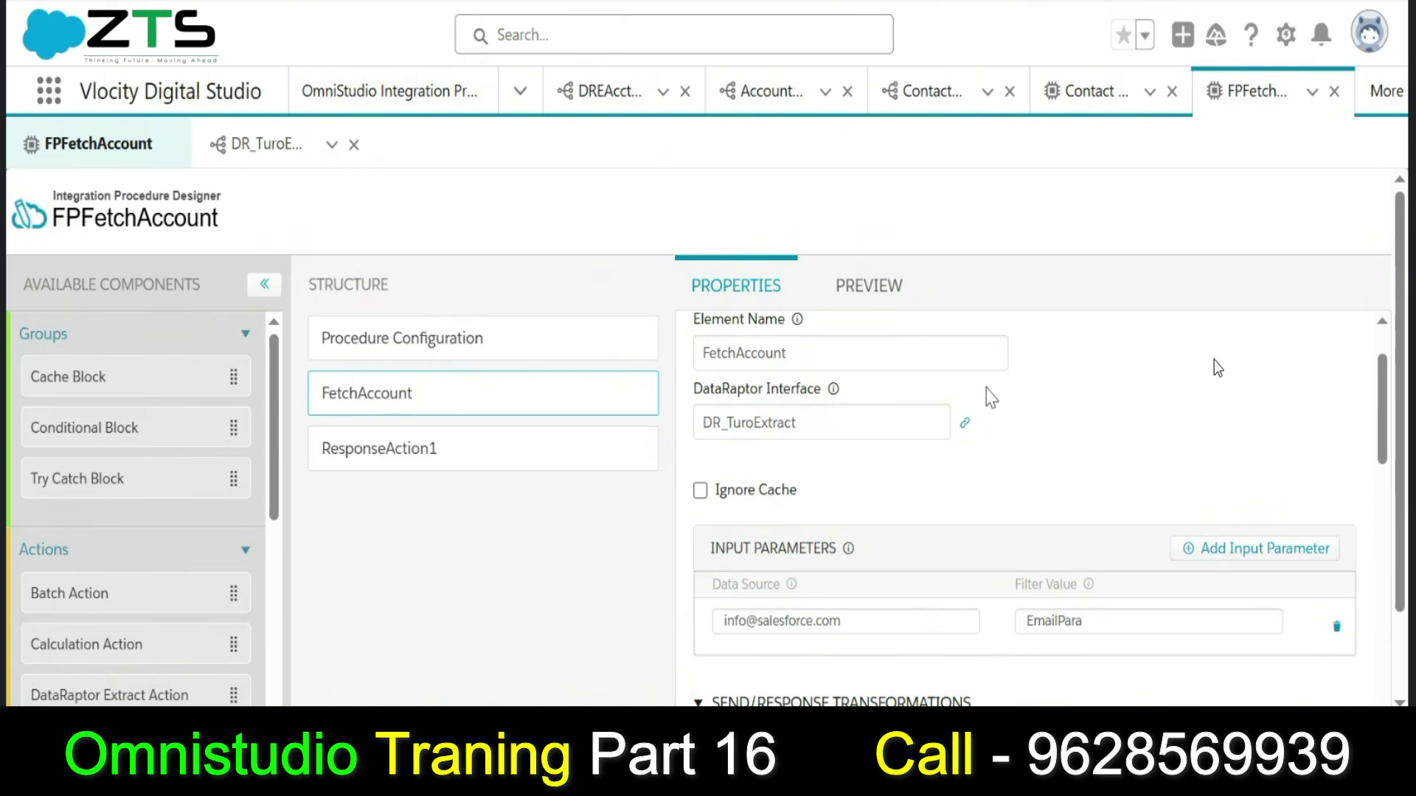
scroll(1387, 361, "up", 2)
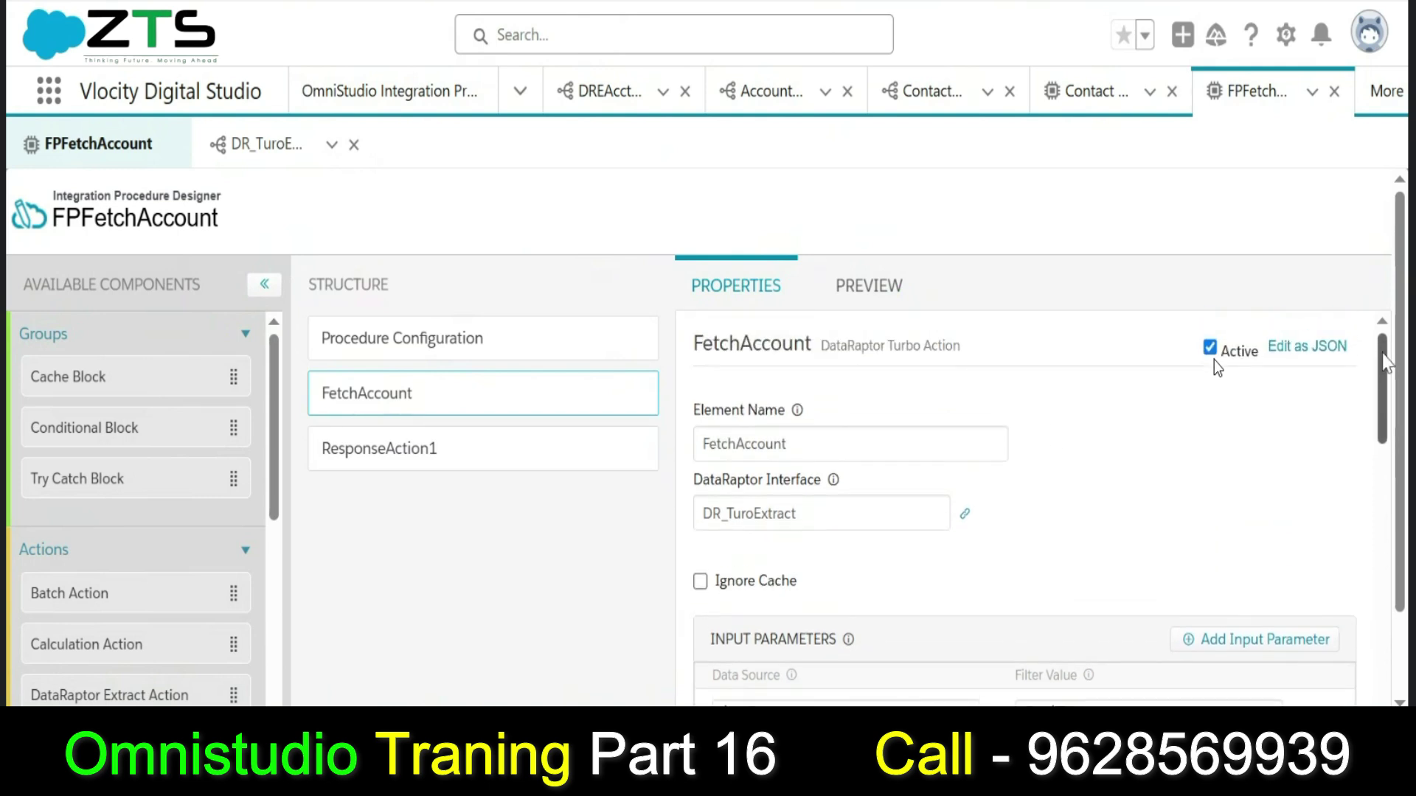
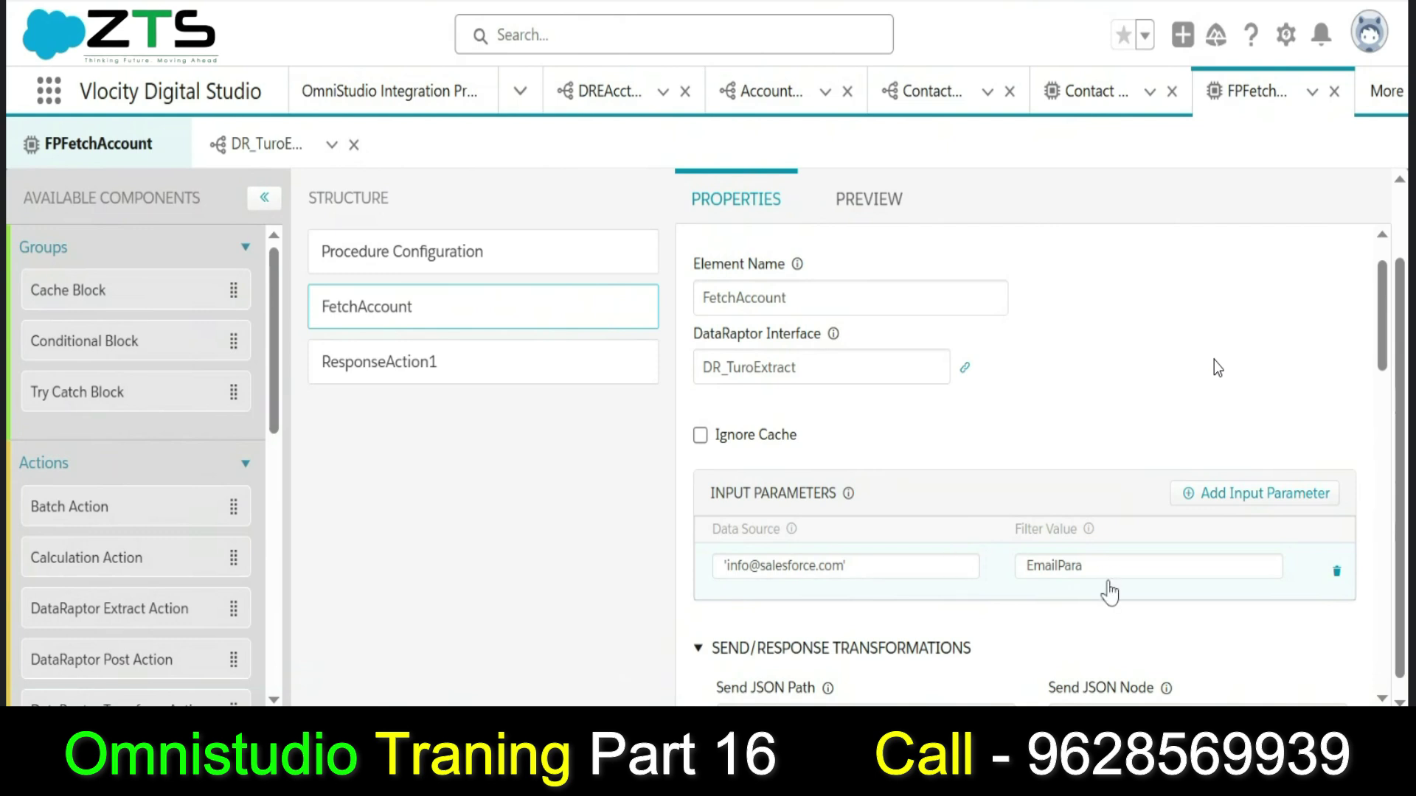
Select the EmailPara filter value text in FetchAccount's input parameter row.
double_click(1019, 574)
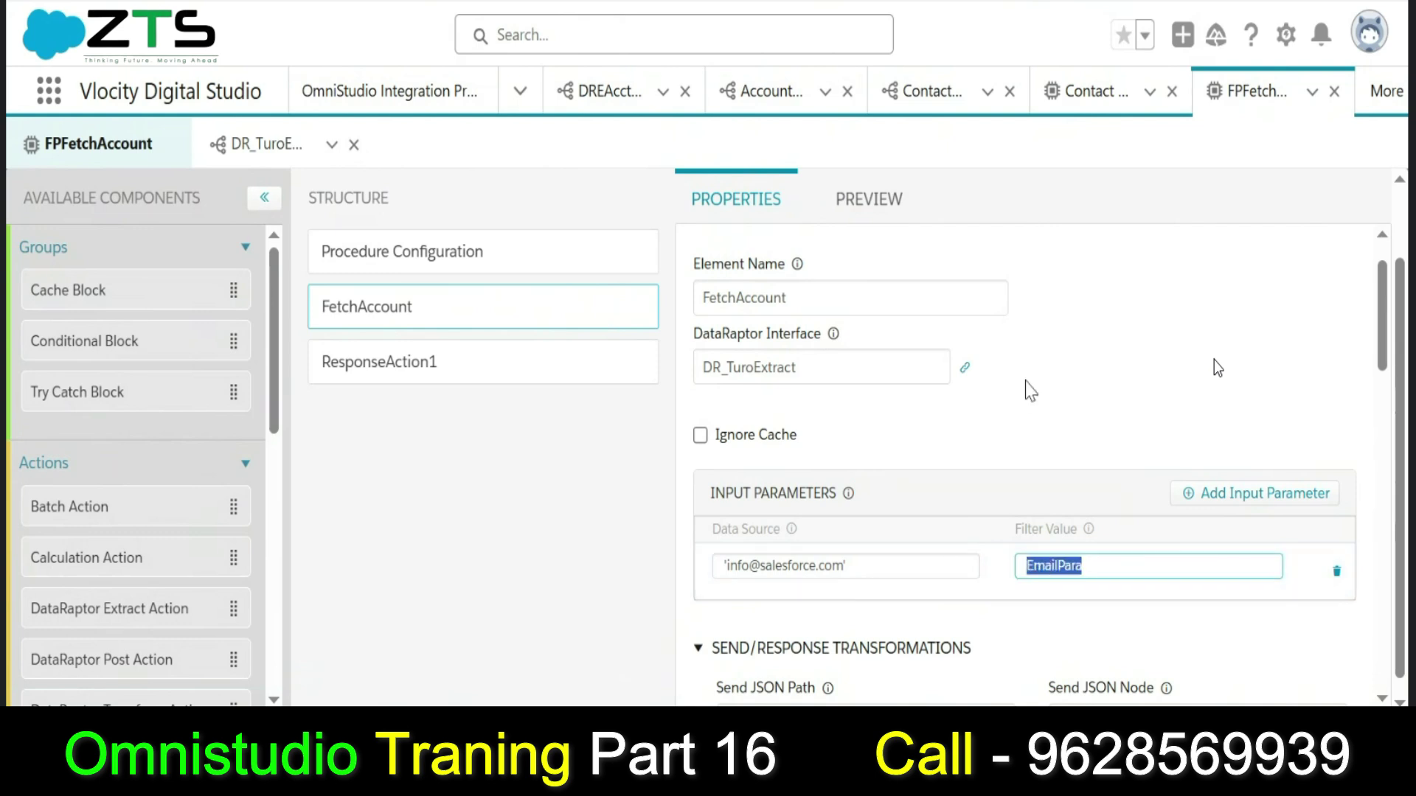
left_click(1102, 567)
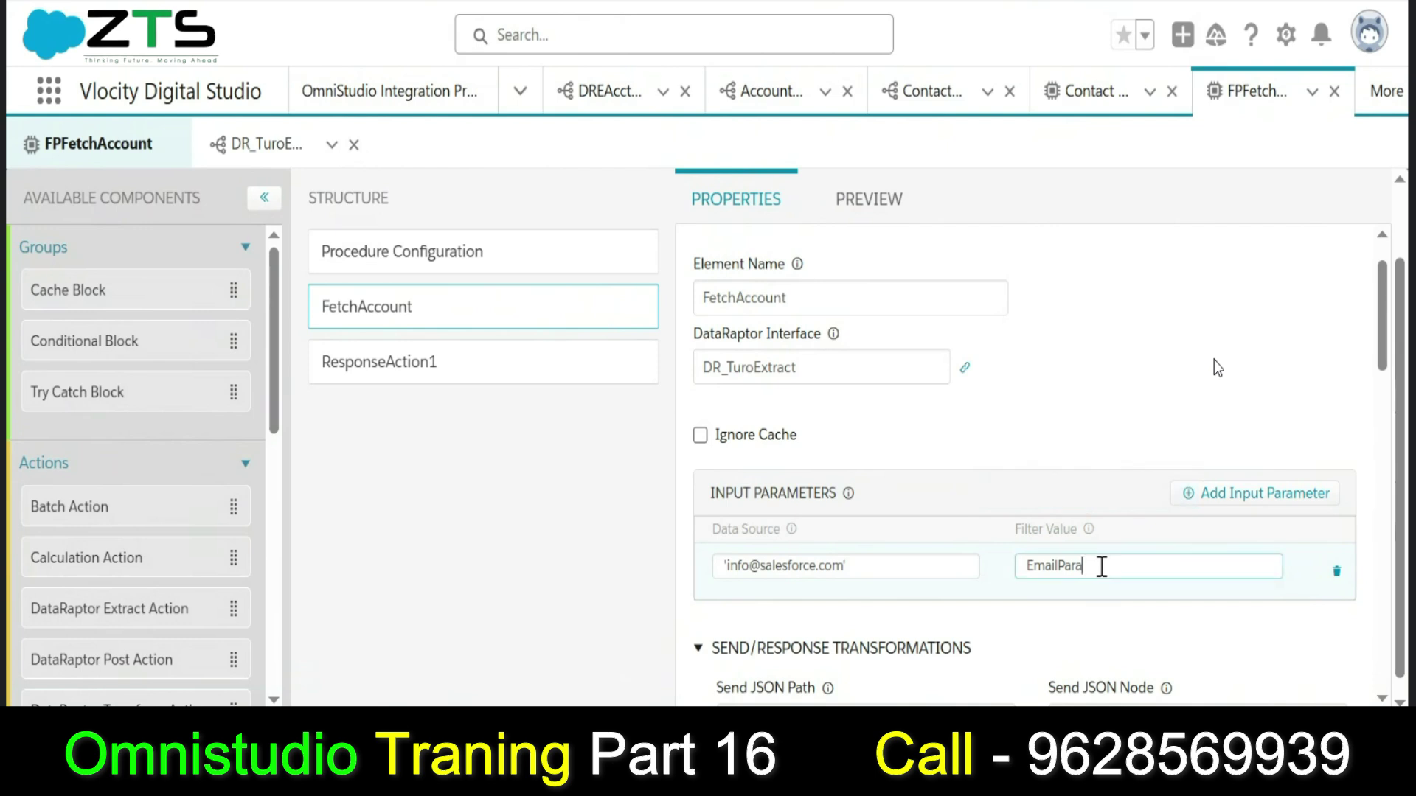
double_click(1102, 567)
key("ctrl+c")
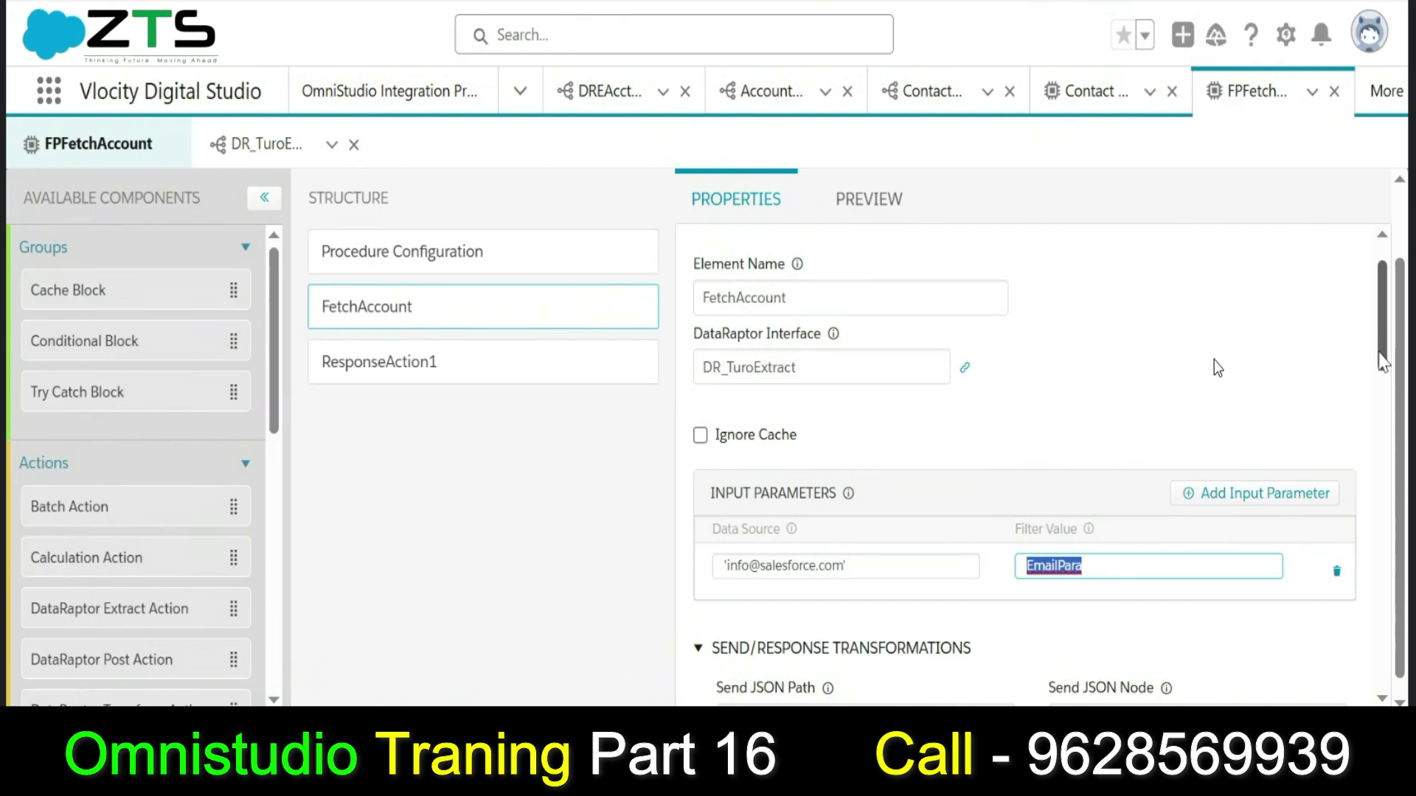
Replace the fixed email Data Source with EmailParam, keeping Filter Value EmailPara, then open the preview.
left_click(906, 555)
key("ctrl+a")
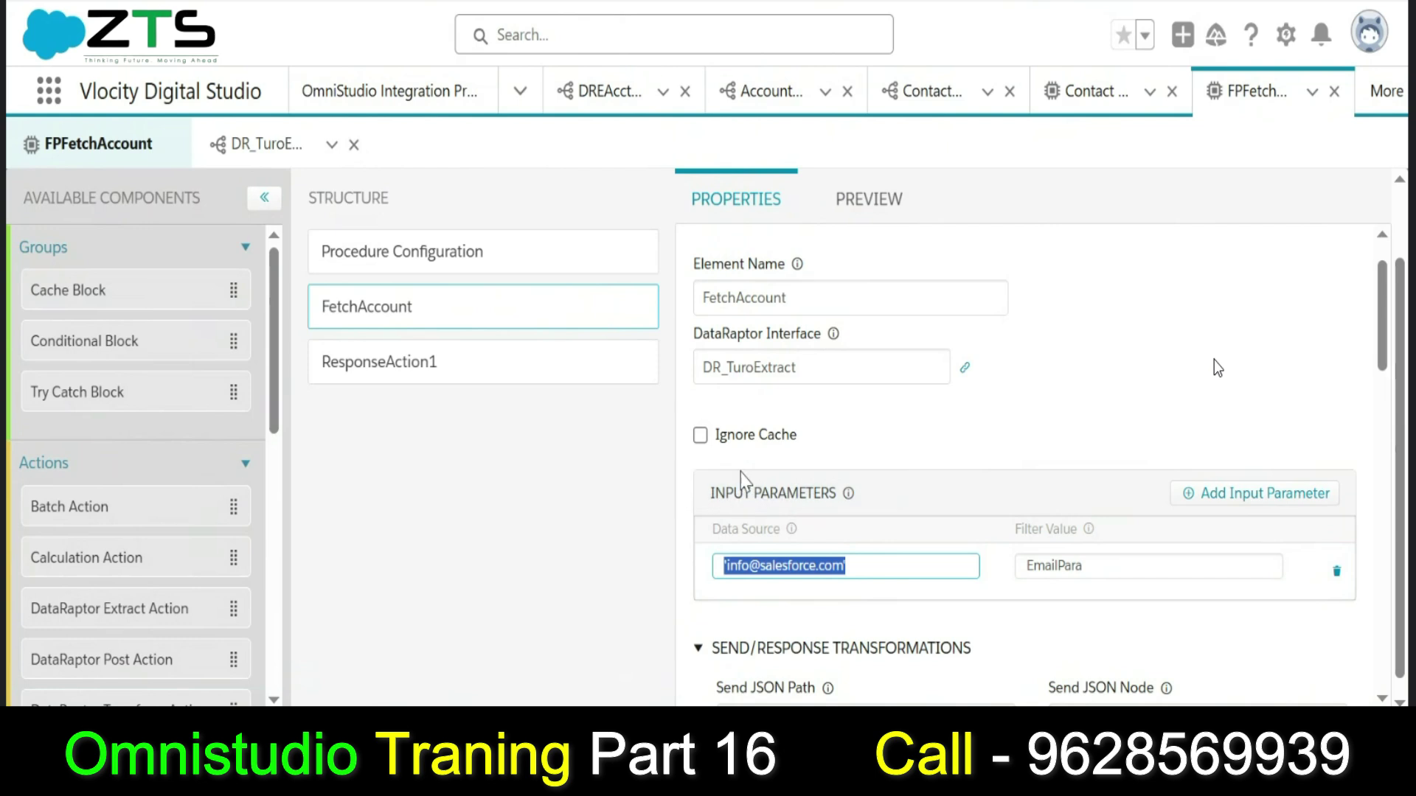
key("ctrl+v")
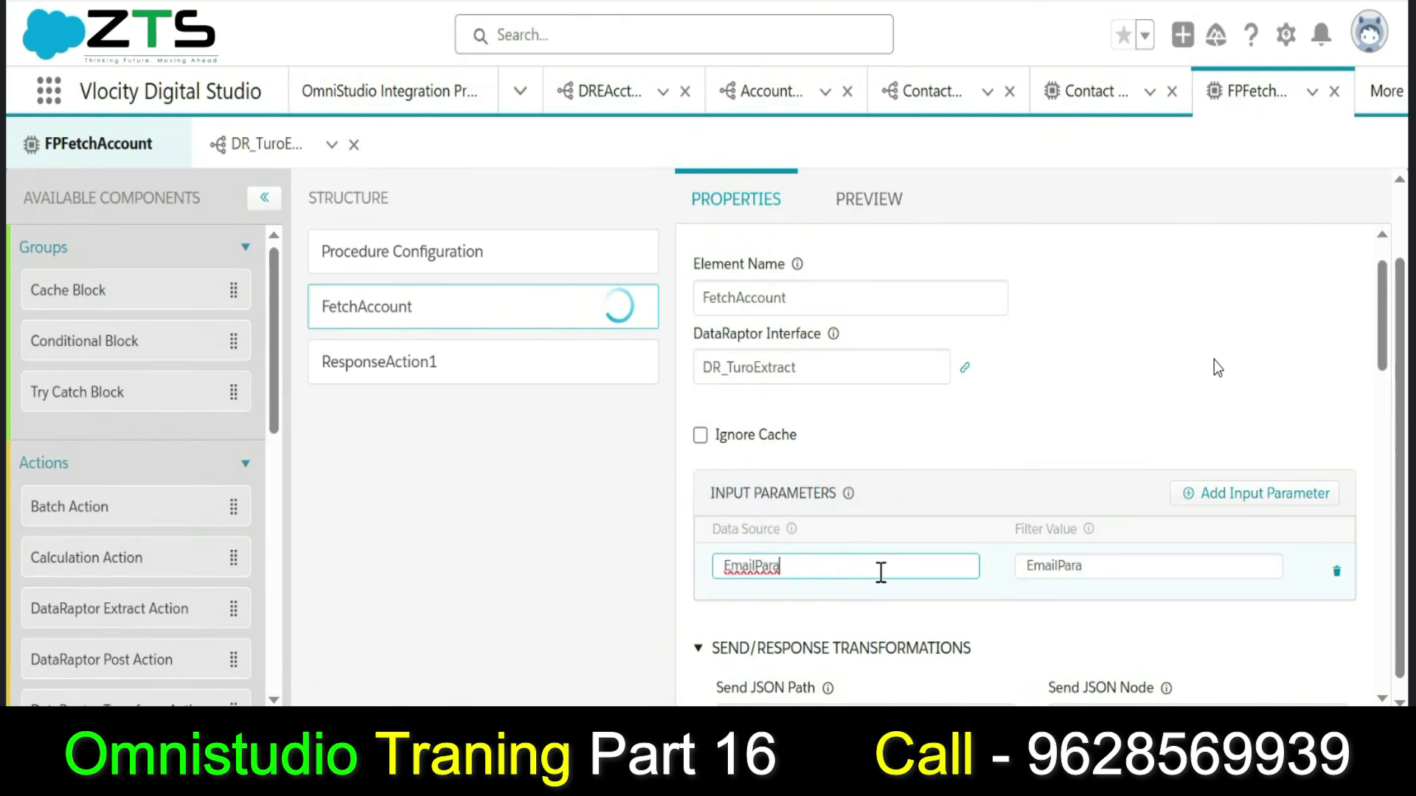
type("m")
left_click(1116, 564)
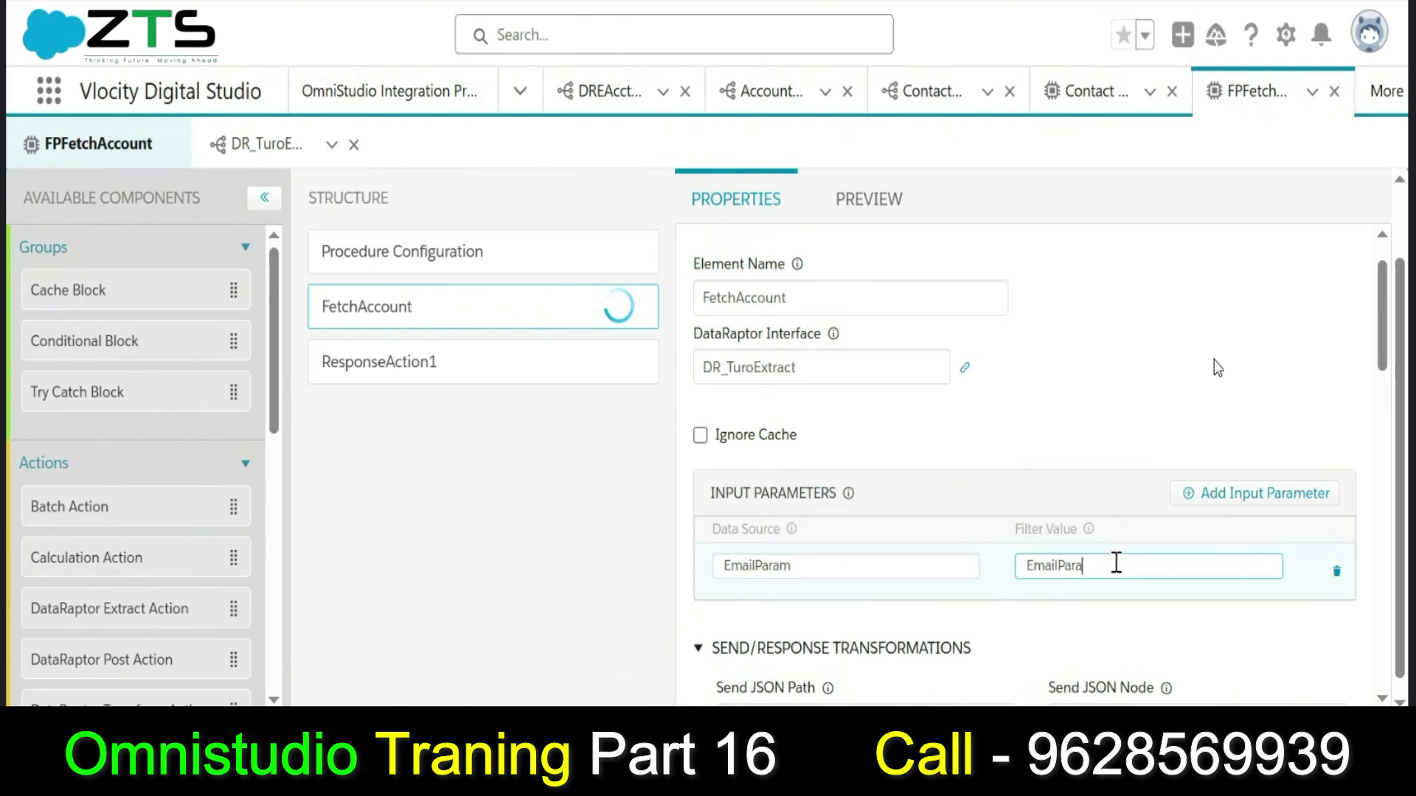
double_click(793, 563)
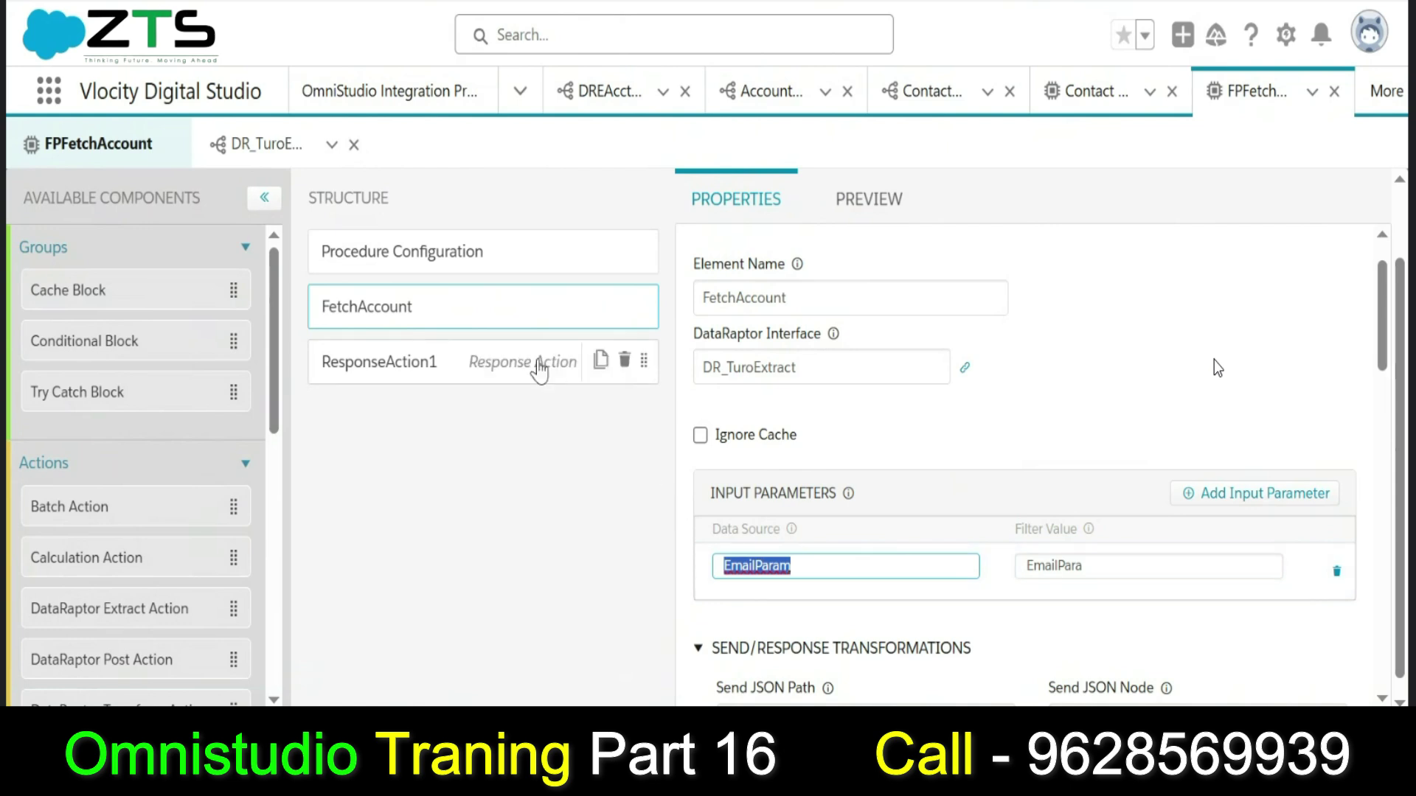
left_click(867, 197)
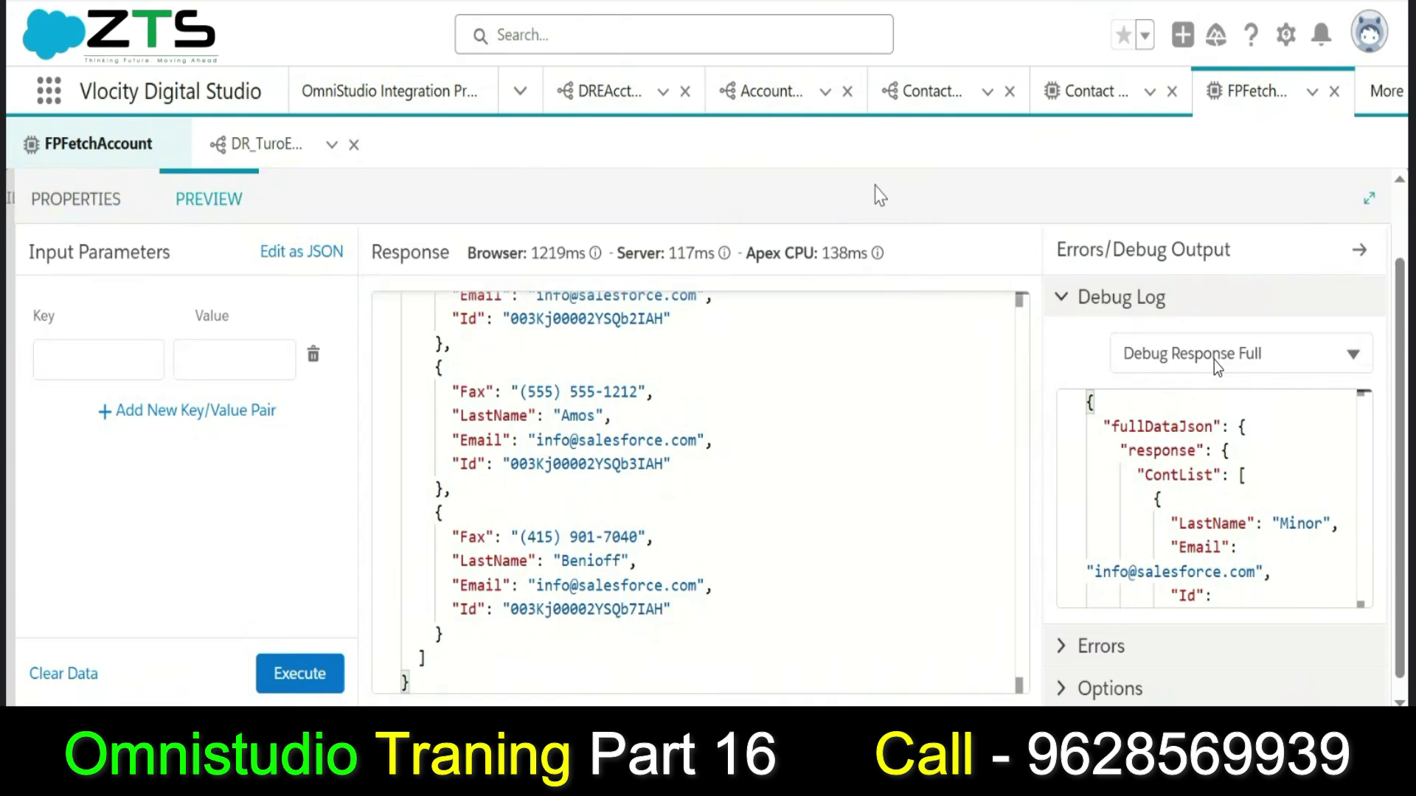
Add EmailParam as a preview input key, then switch to the DR_TuroExtract subtab.
left_click(116, 354)
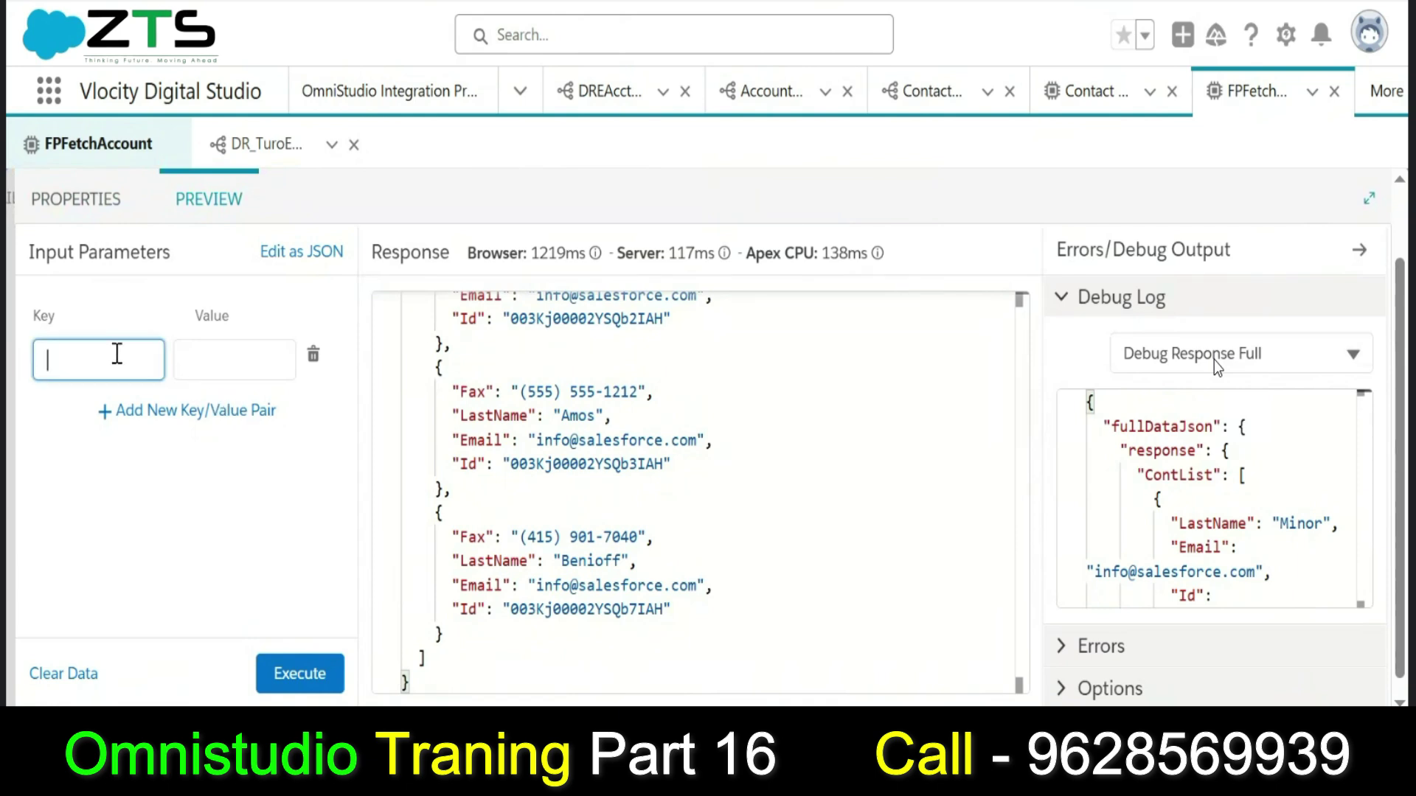
type("EmailParam")
left_click(202, 364)
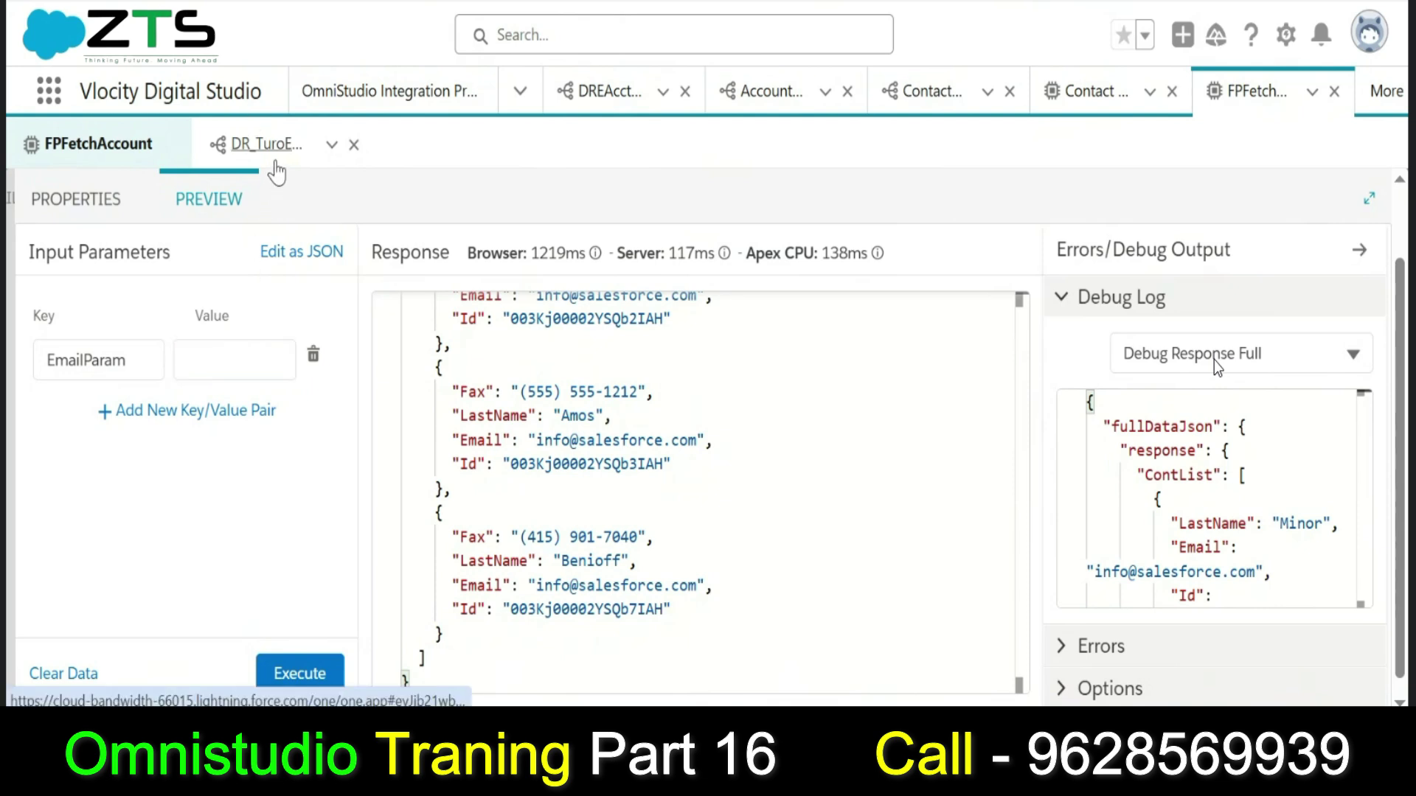
left_click(270, 163)
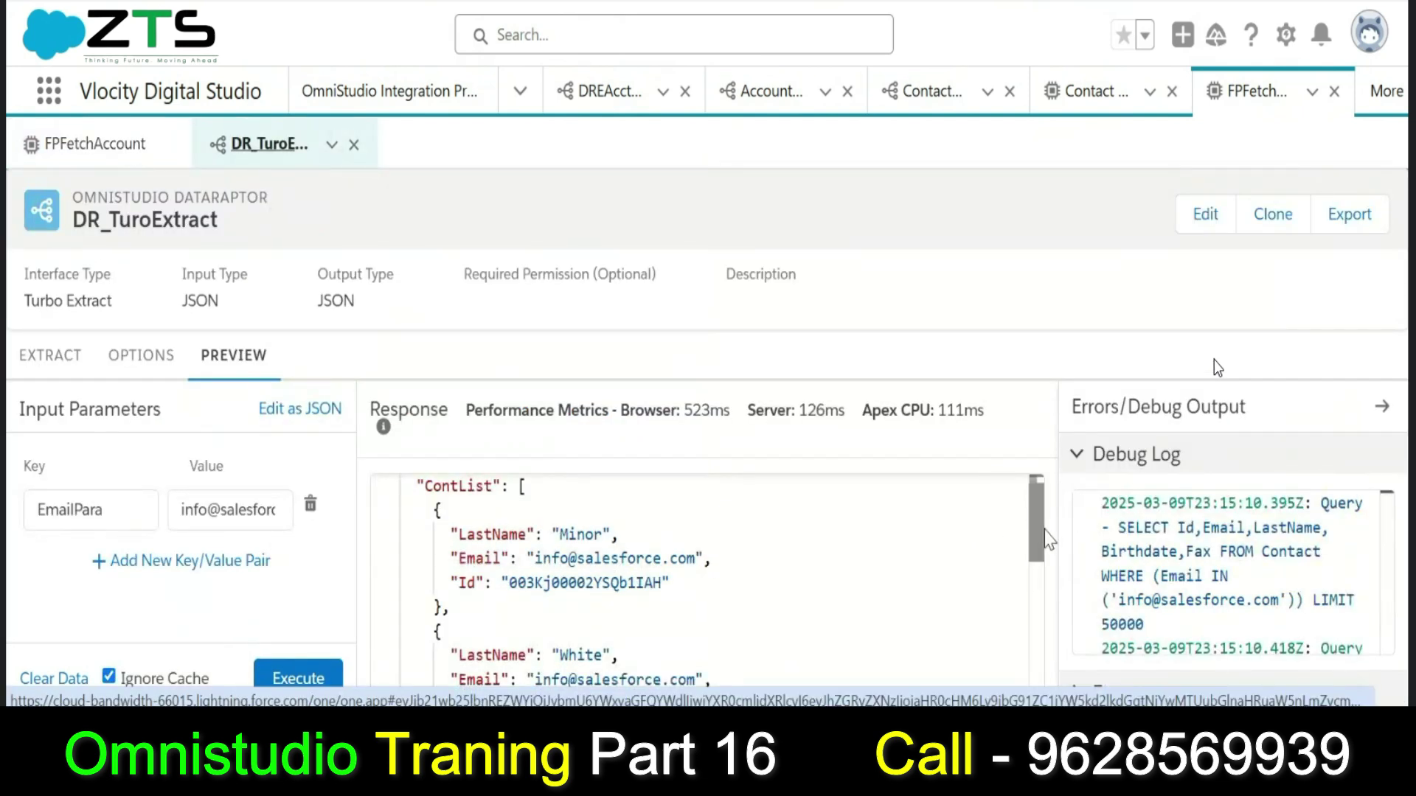
Delete the EmailPara input row and execute the DR_TuroExtract preview, getting an empty {} response.
left_click_drag(1040, 530, 1042, 600)
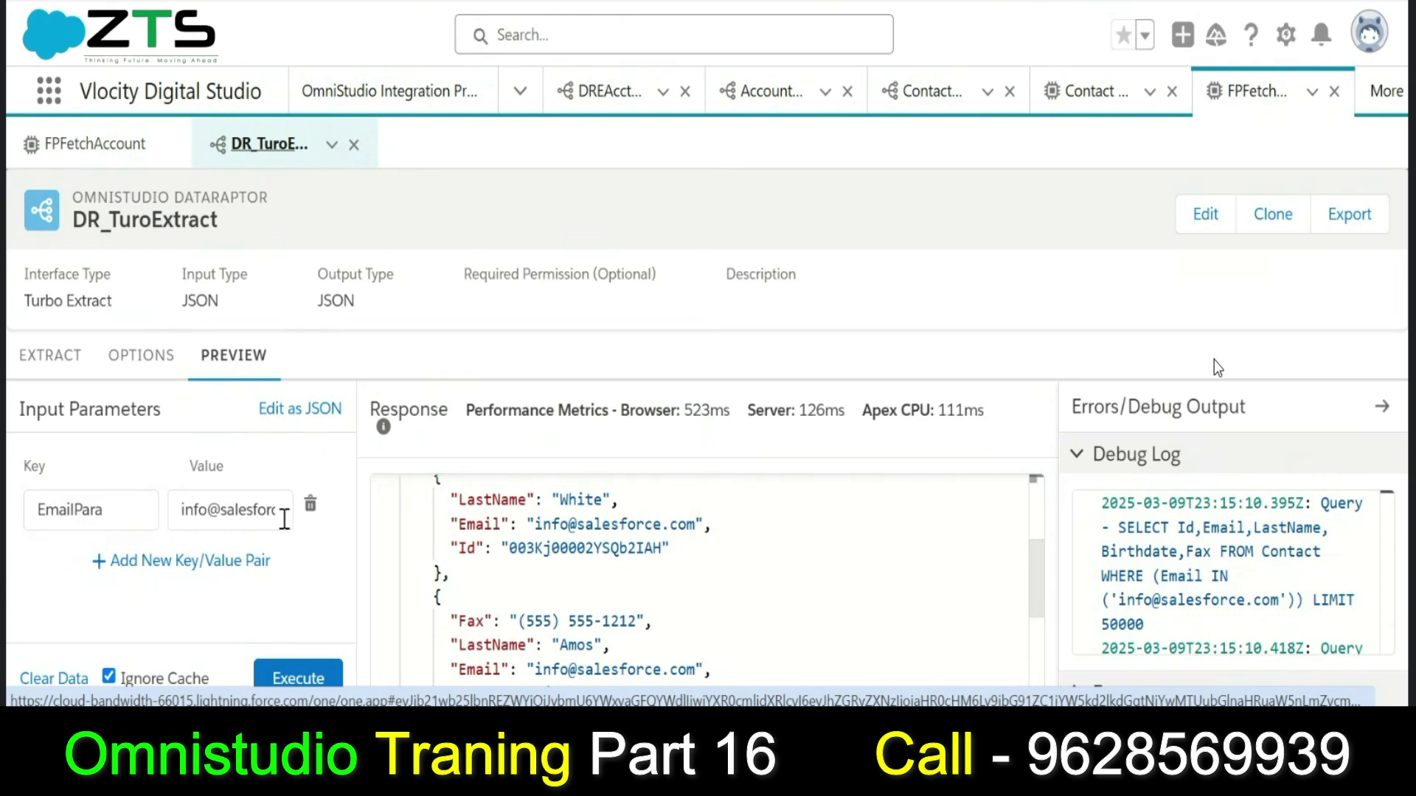
left_click(316, 511)
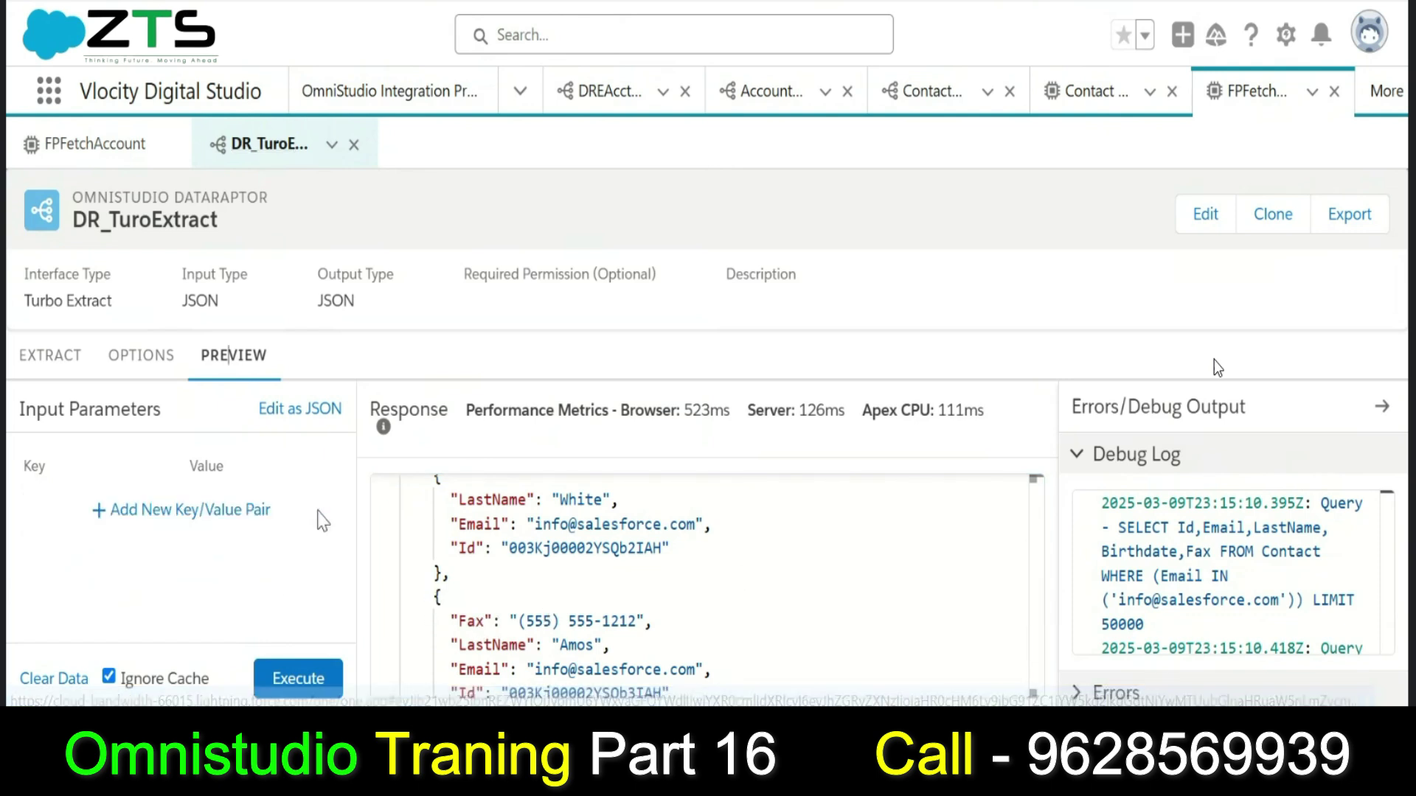
left_click(307, 679)
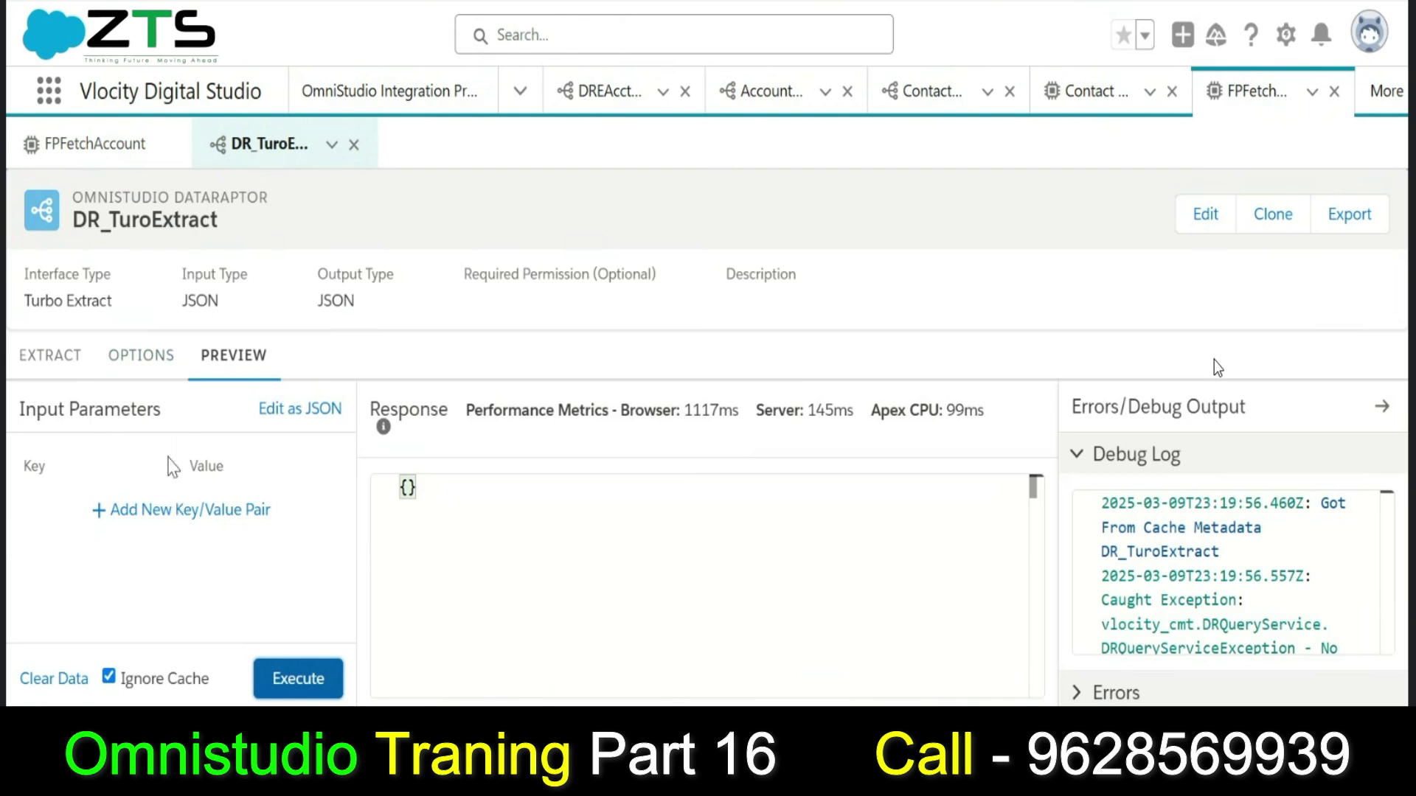
Add a new key/value input pair with EmailPara as its key.
left_click(140, 525)
left_click(101, 520)
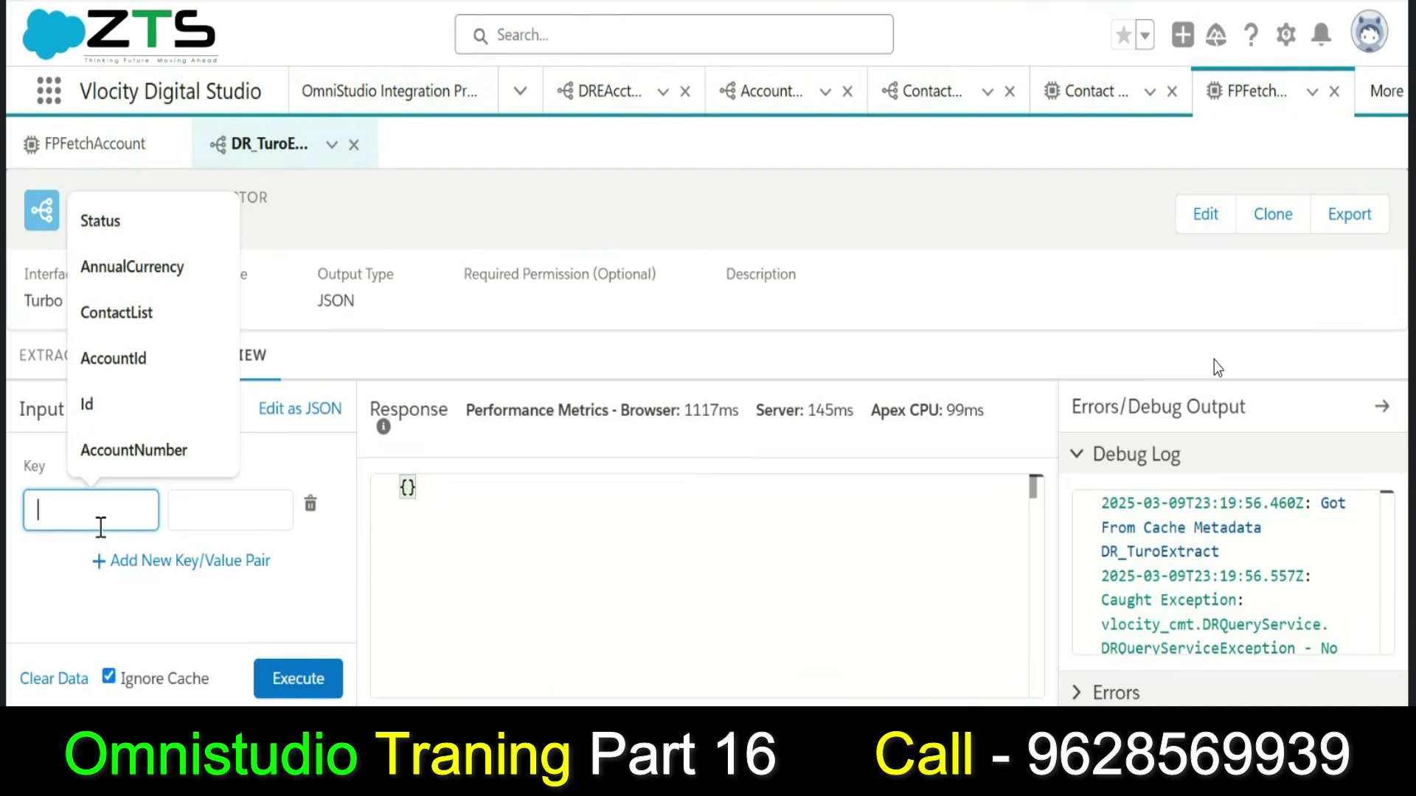
type("EmailPara")
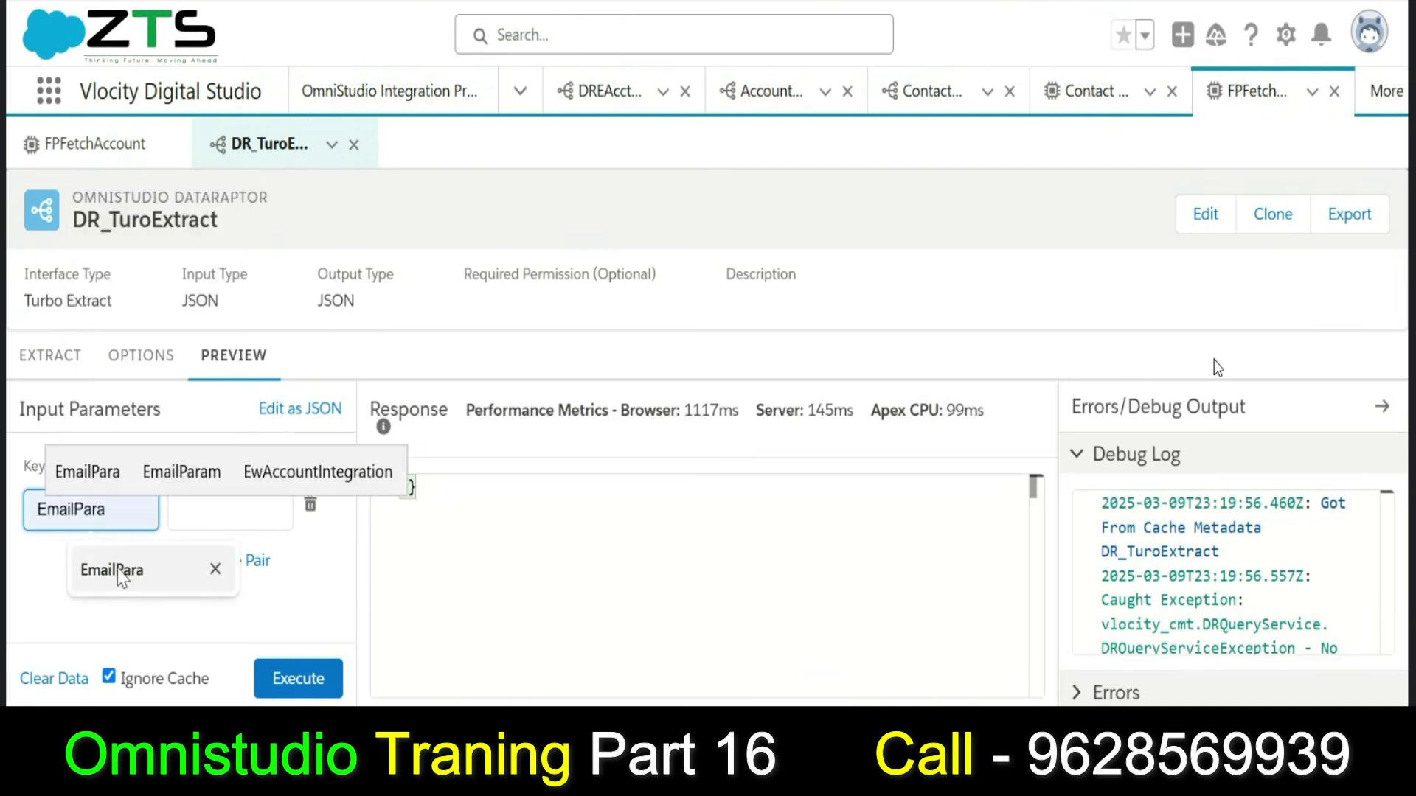
left_click(121, 588)
left_click(206, 512)
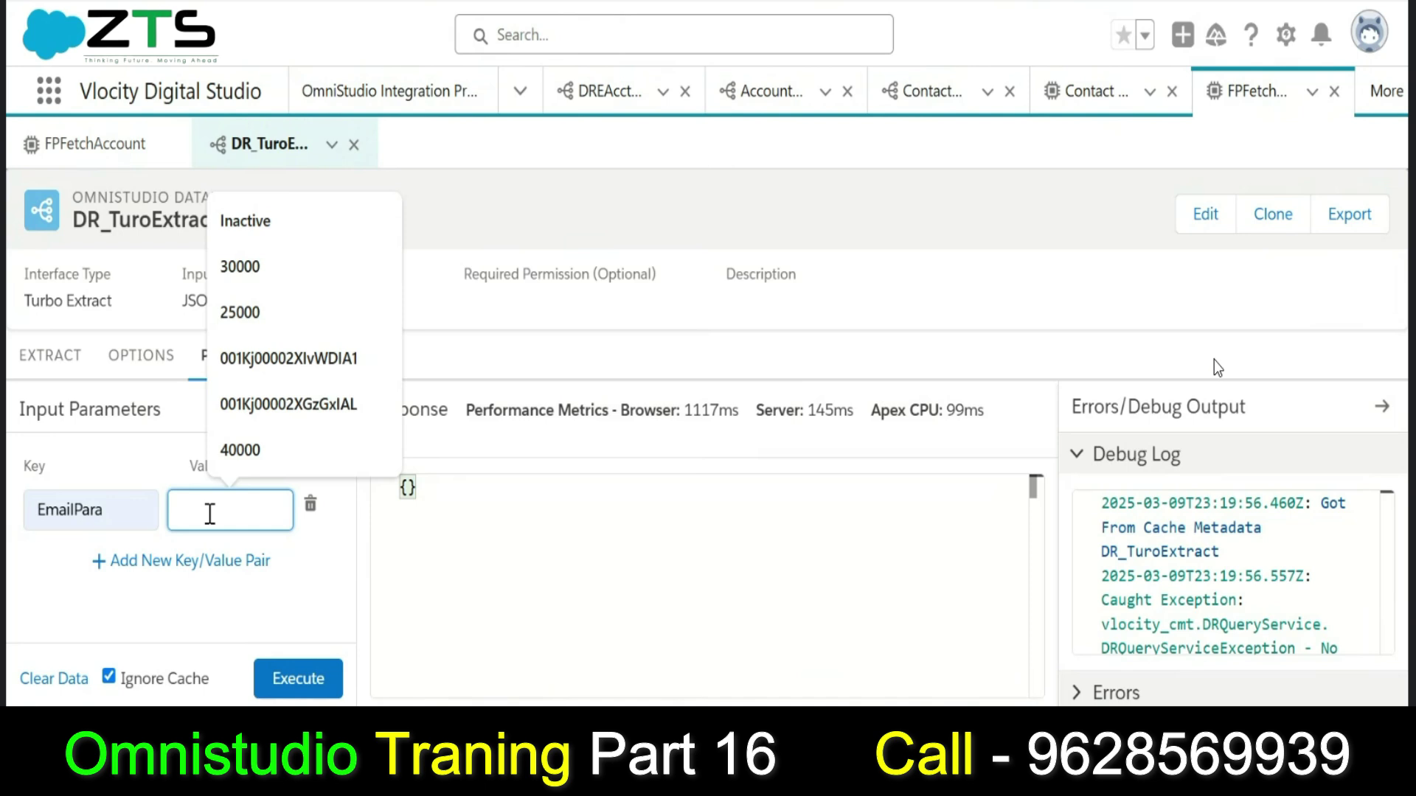
Try pasting the sample email into the value from clipboard history, turning history on.
type("'")
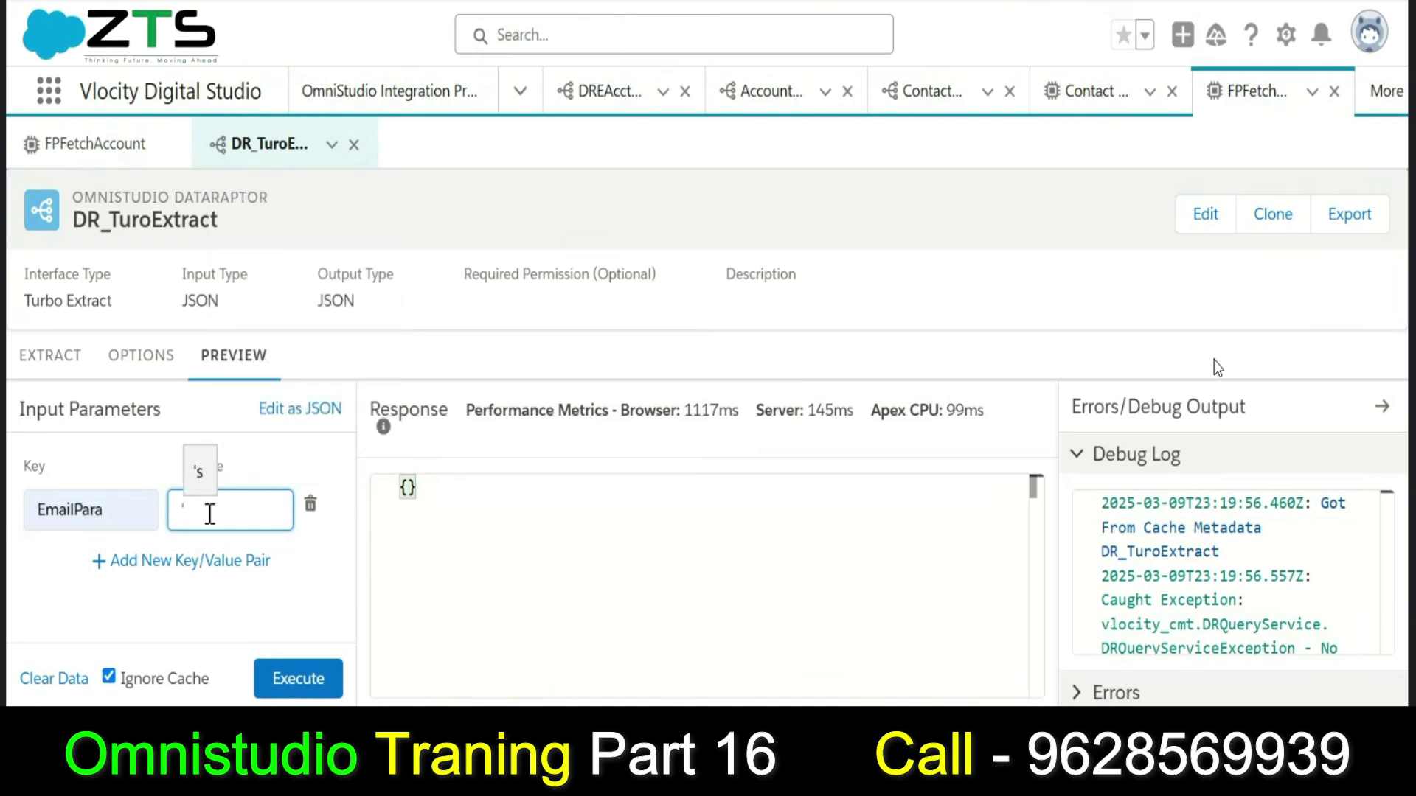
key("BackSpace")
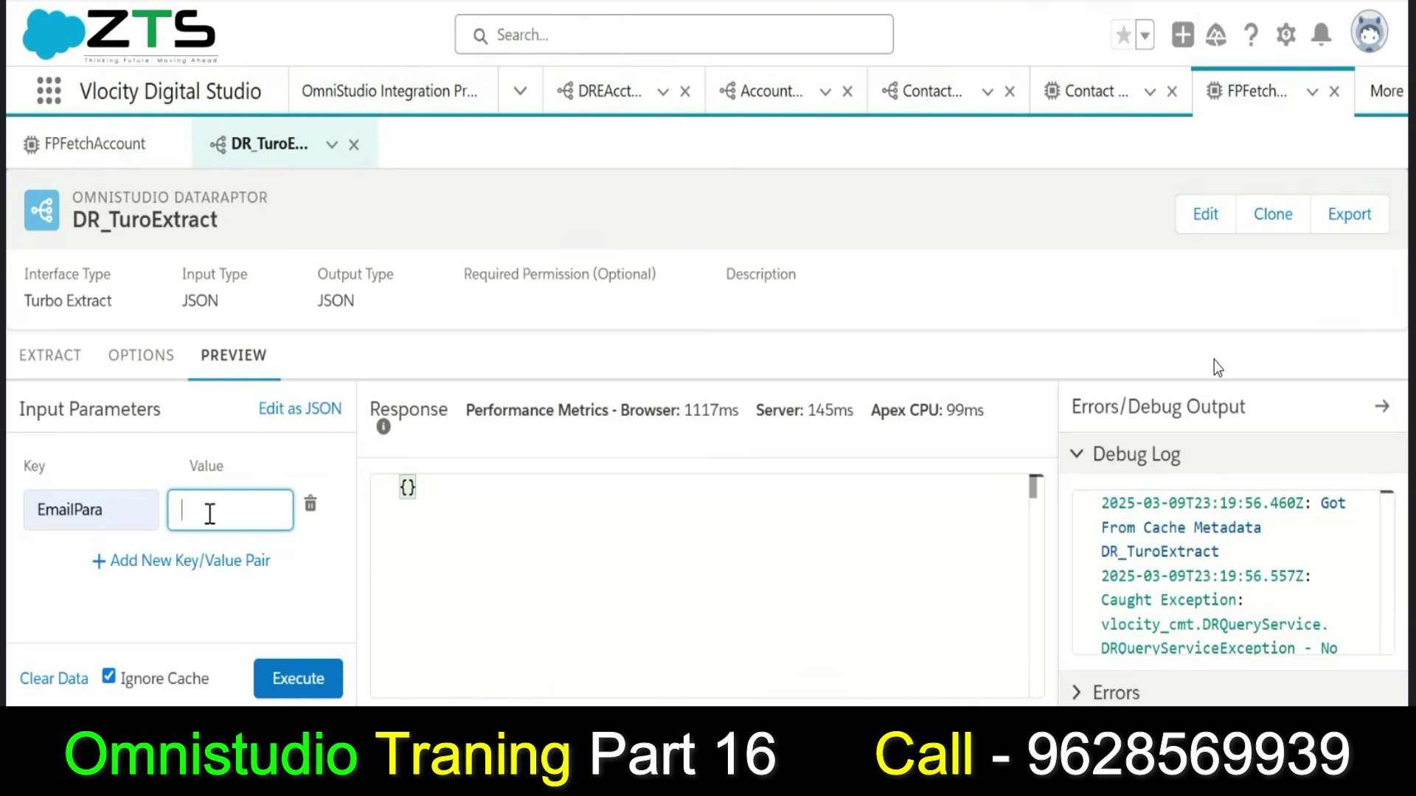
key("super+v")
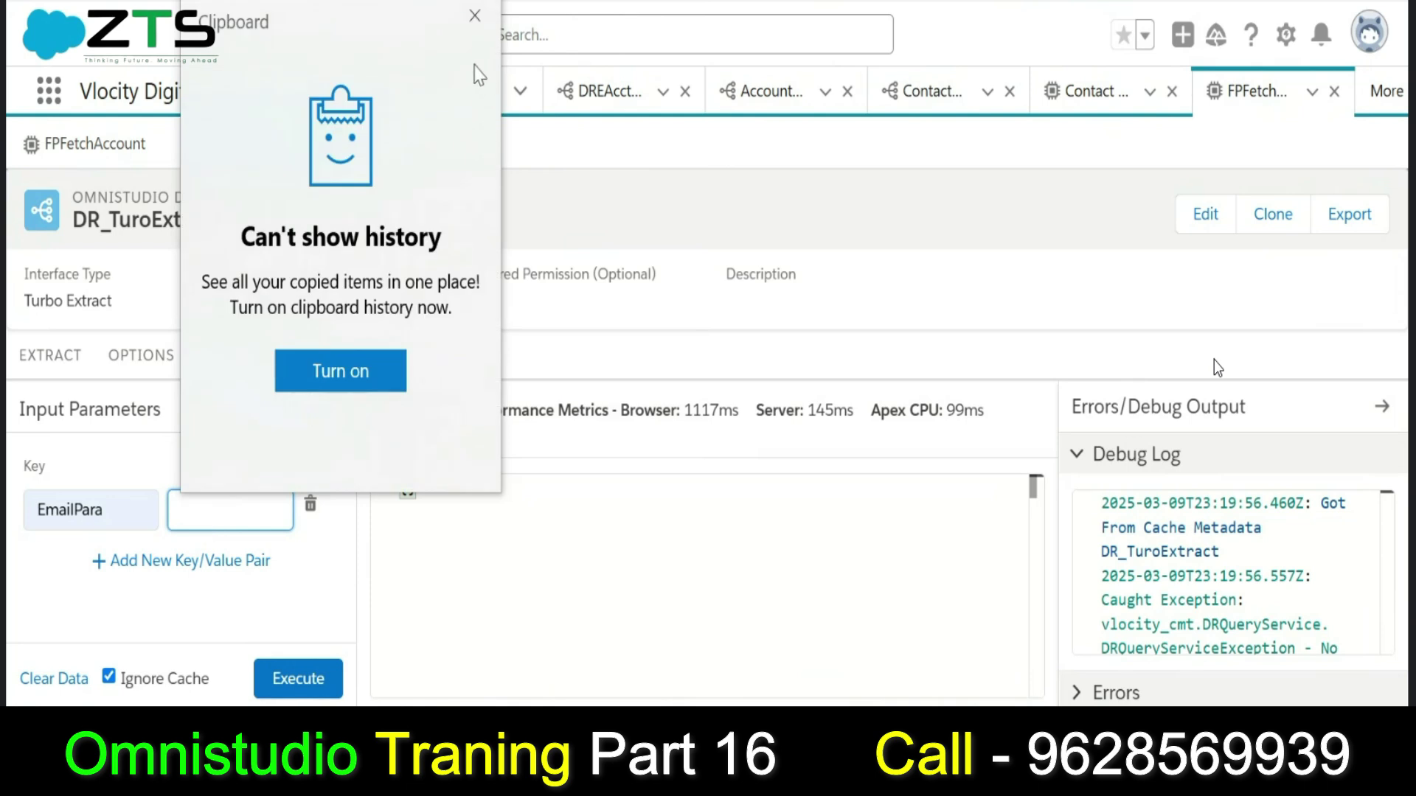
left_click(475, 16)
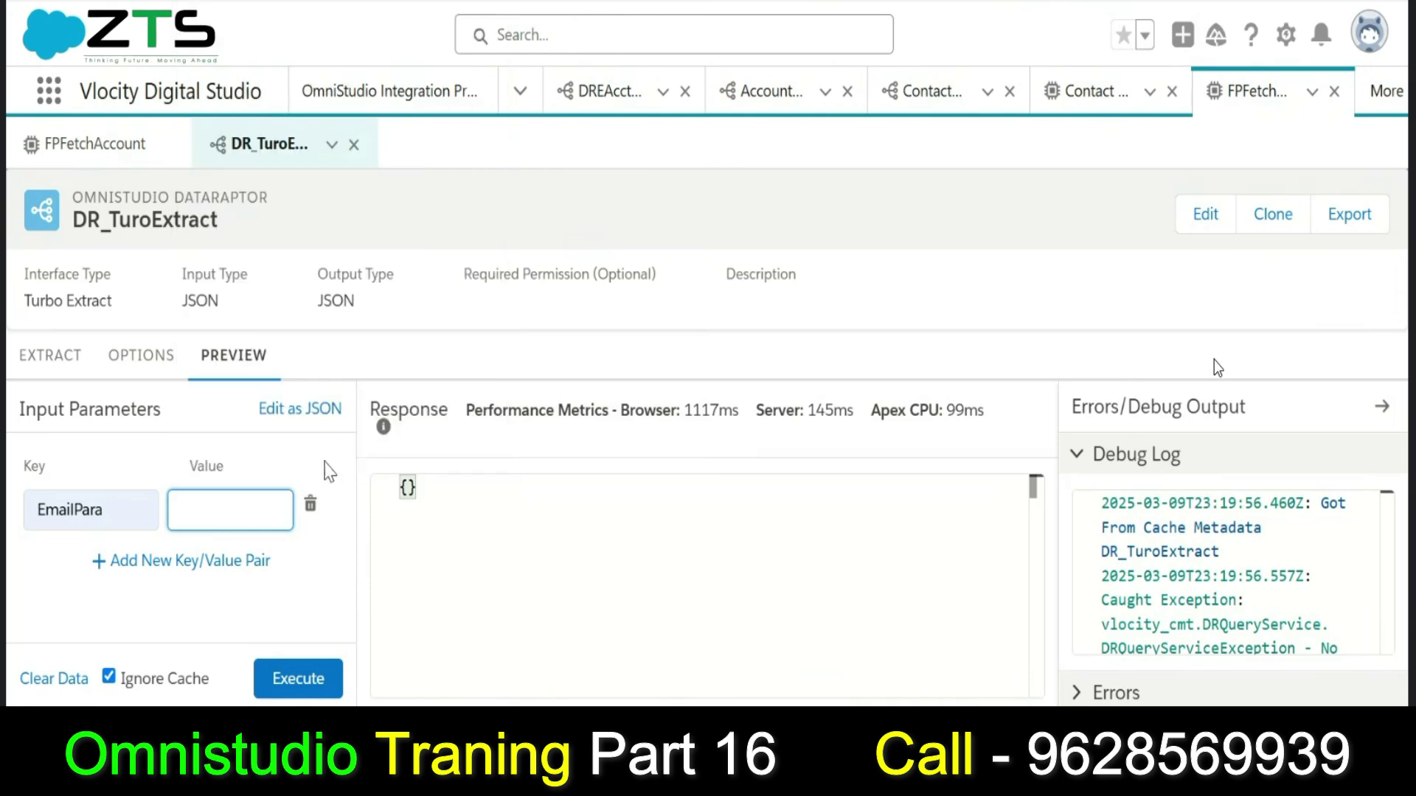
left_click(267, 520)
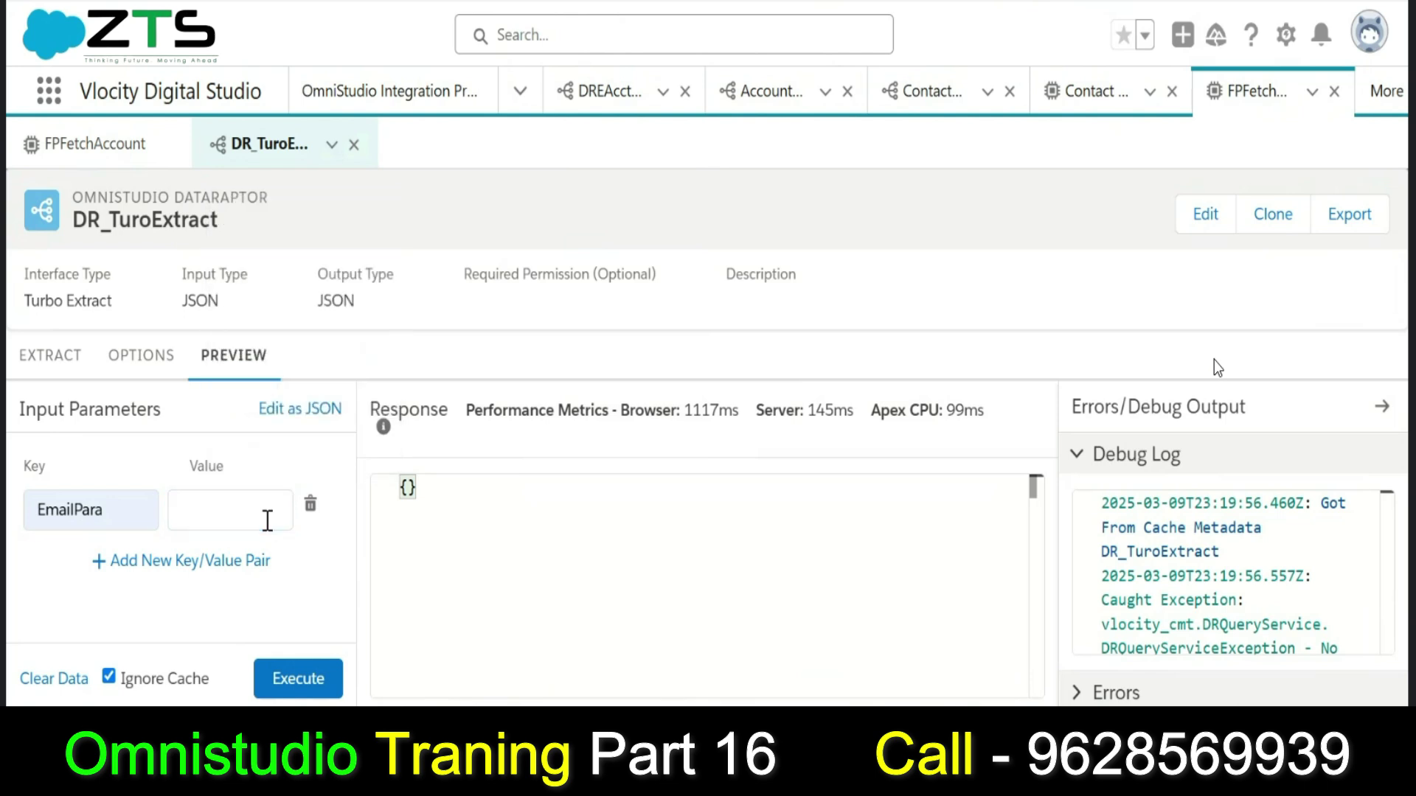
key("super+v")
left_click(281, 596)
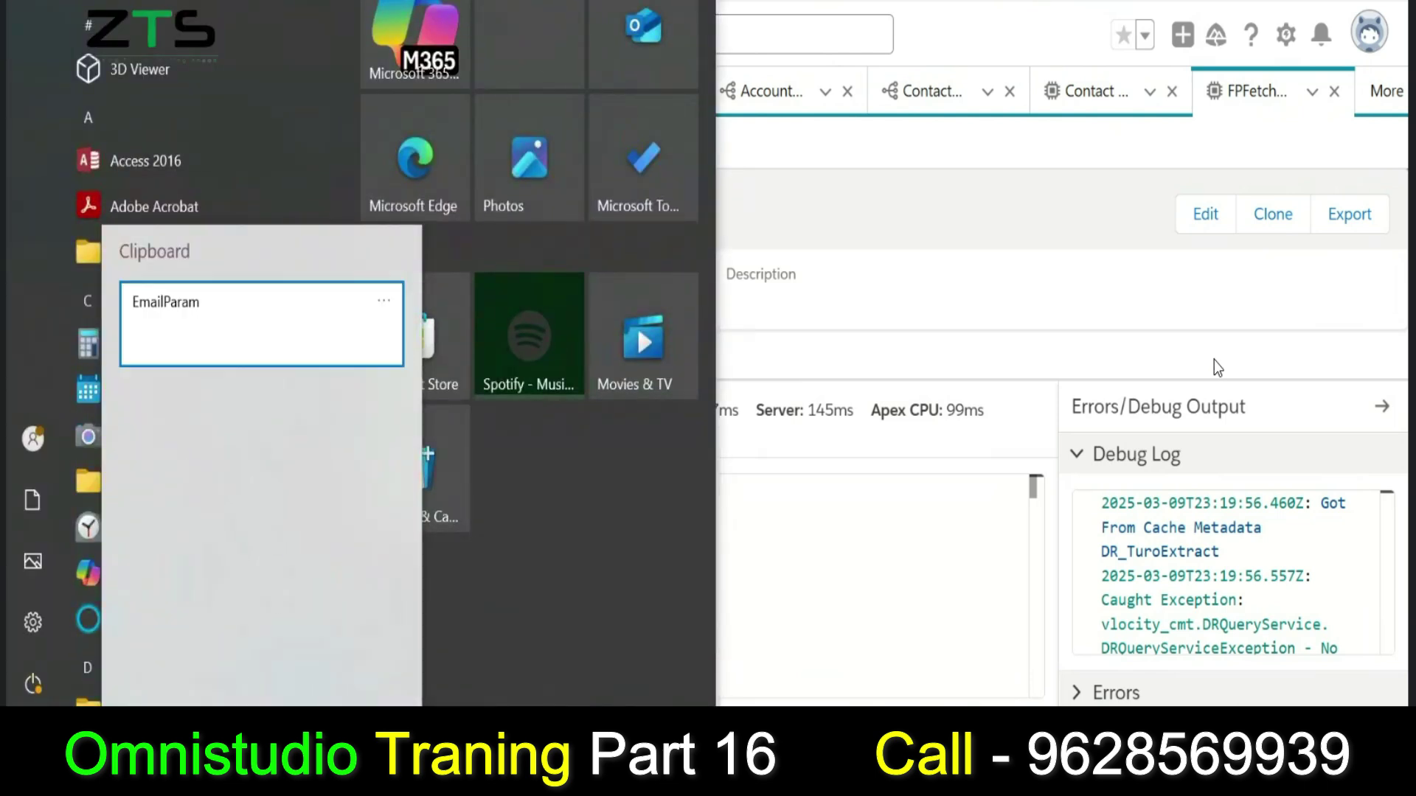
key("Escape")
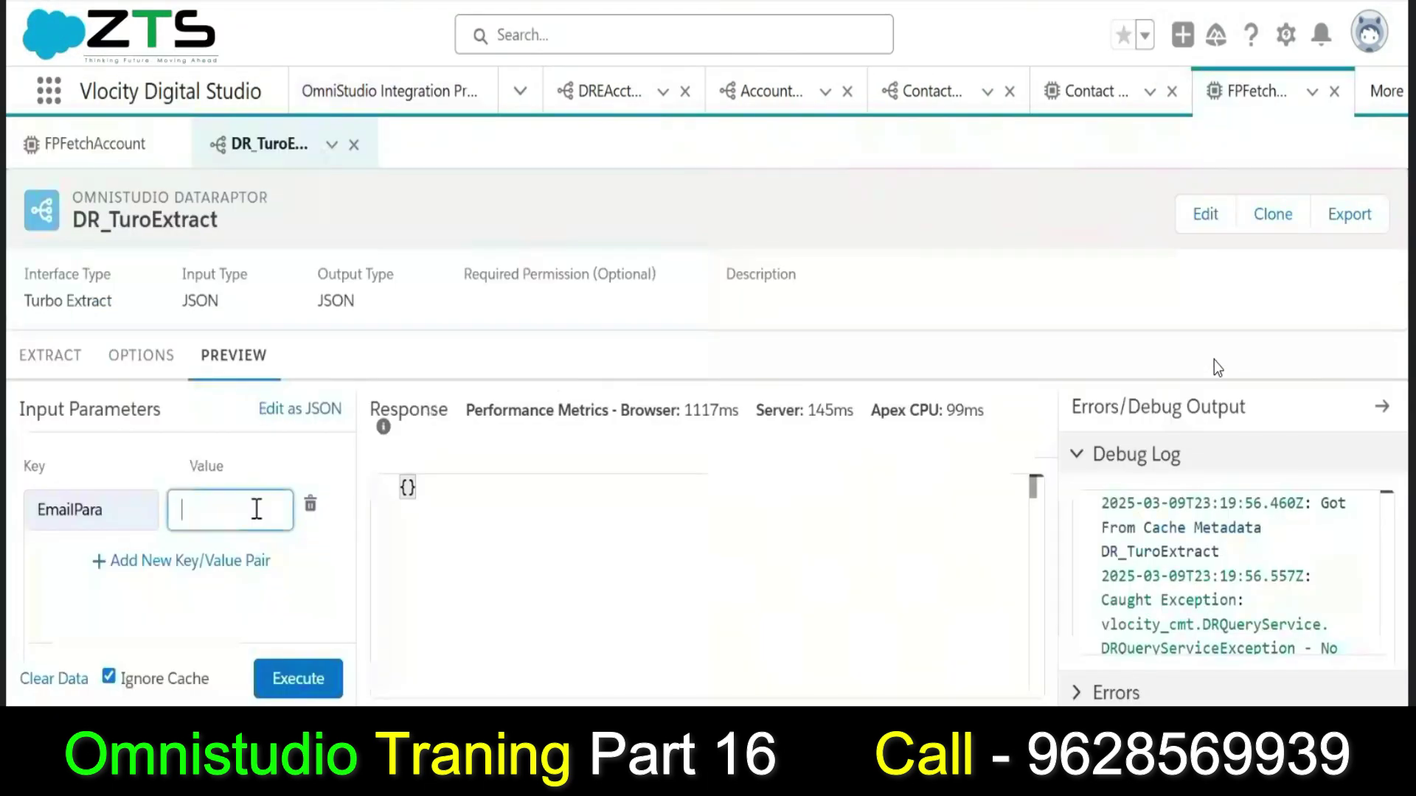
Autofill the sample email as the EmailPara value and execute; the response stays {}.
left_click(253, 520)
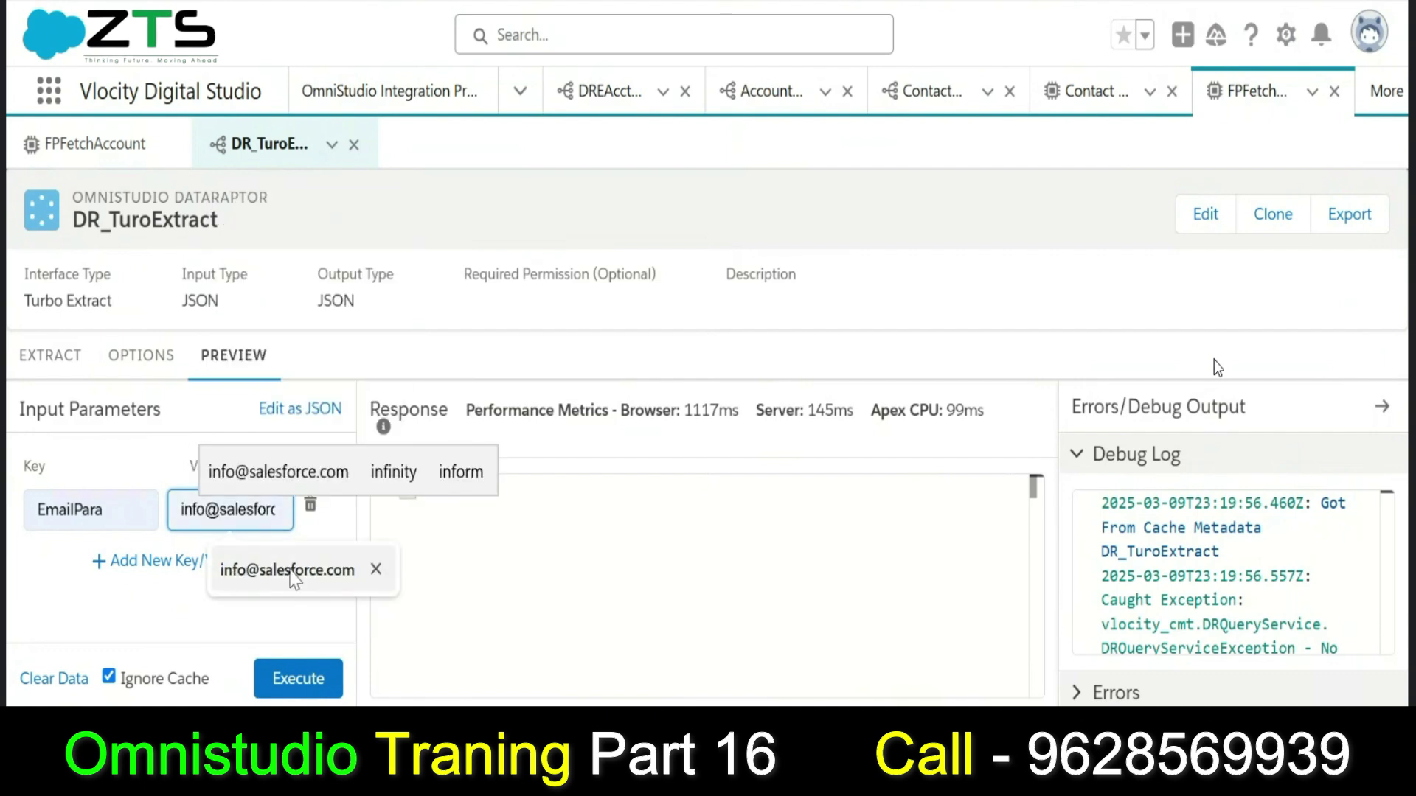
left_click(288, 571)
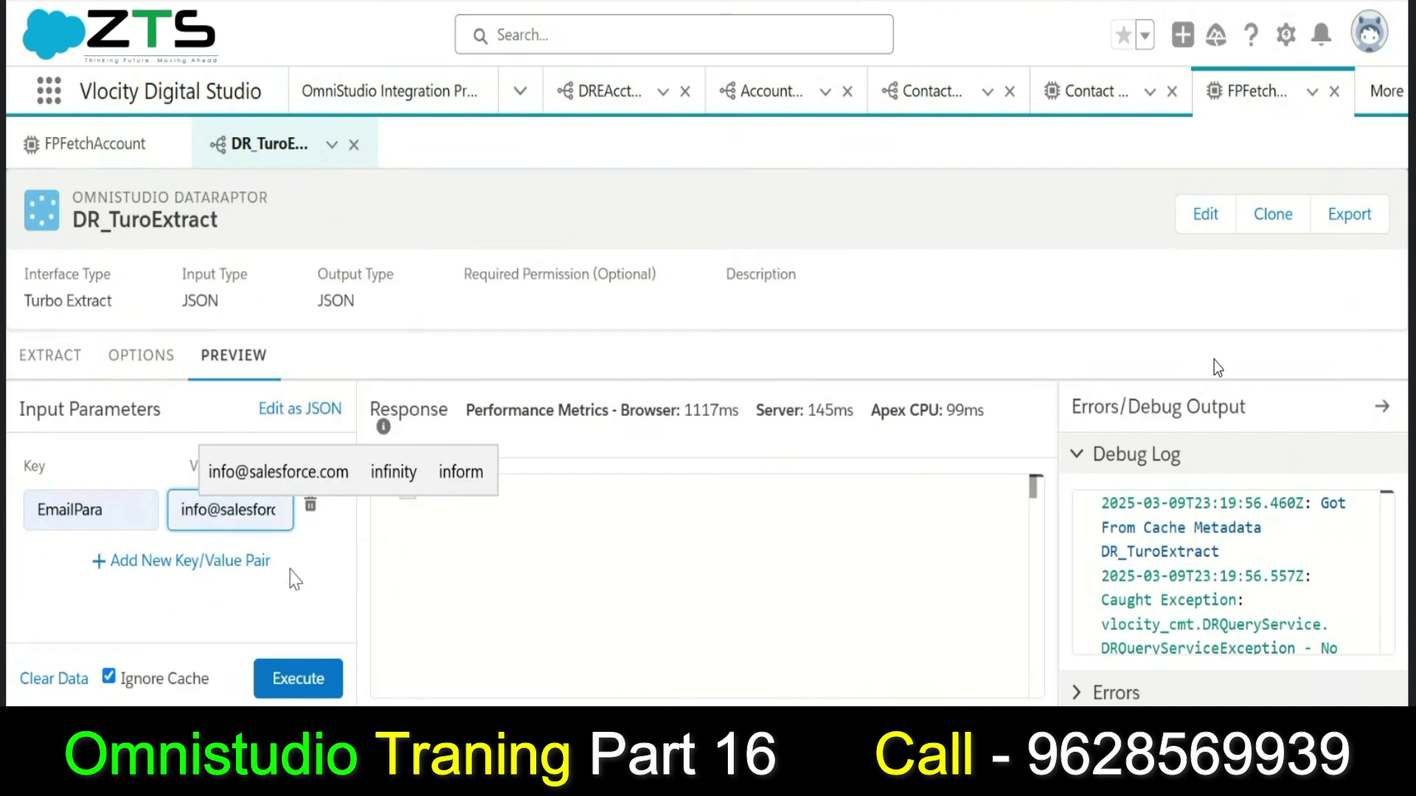
left_click(295, 674)
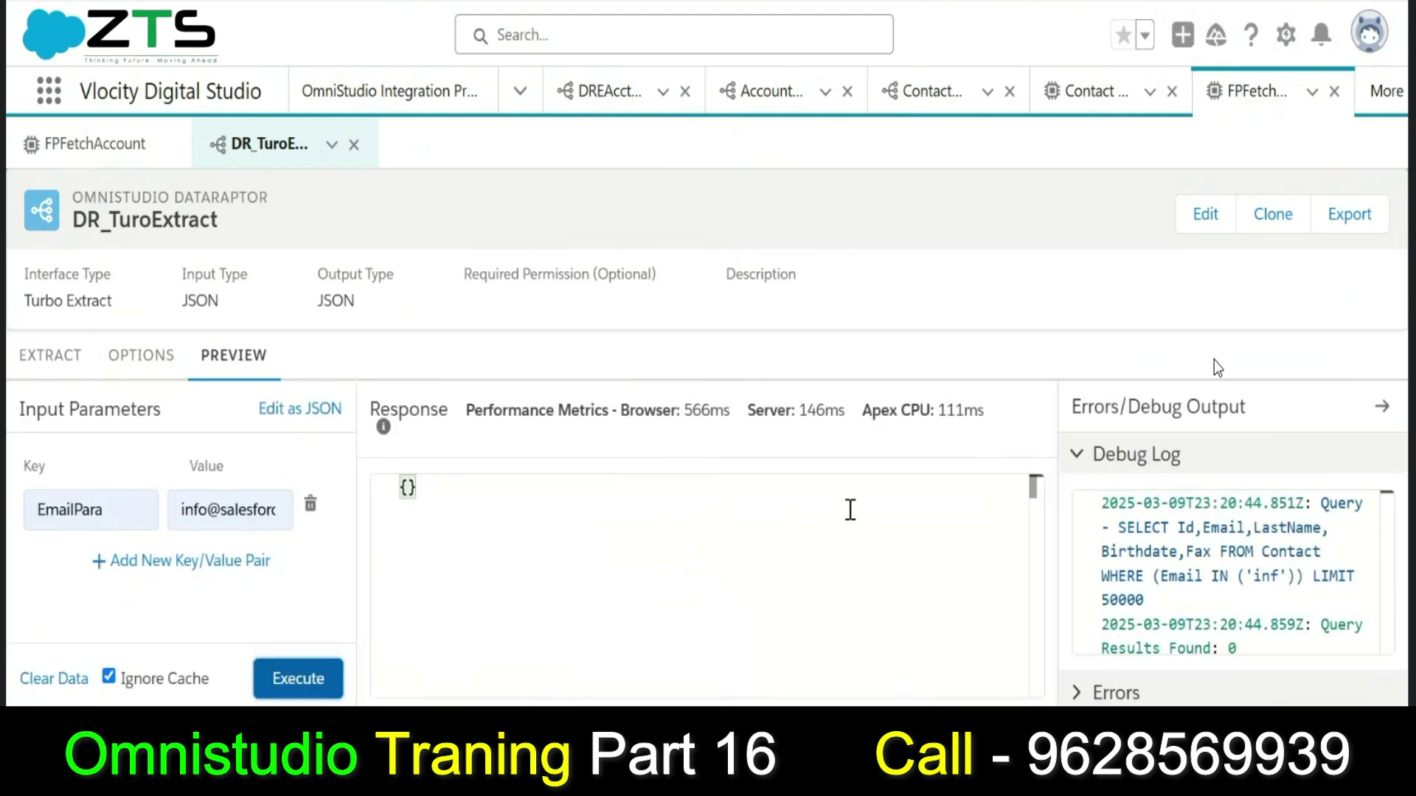
Compare the extract's Contact filter settings against the EmailPara value and the debug log.
left_click(71, 369)
left_click(229, 373)
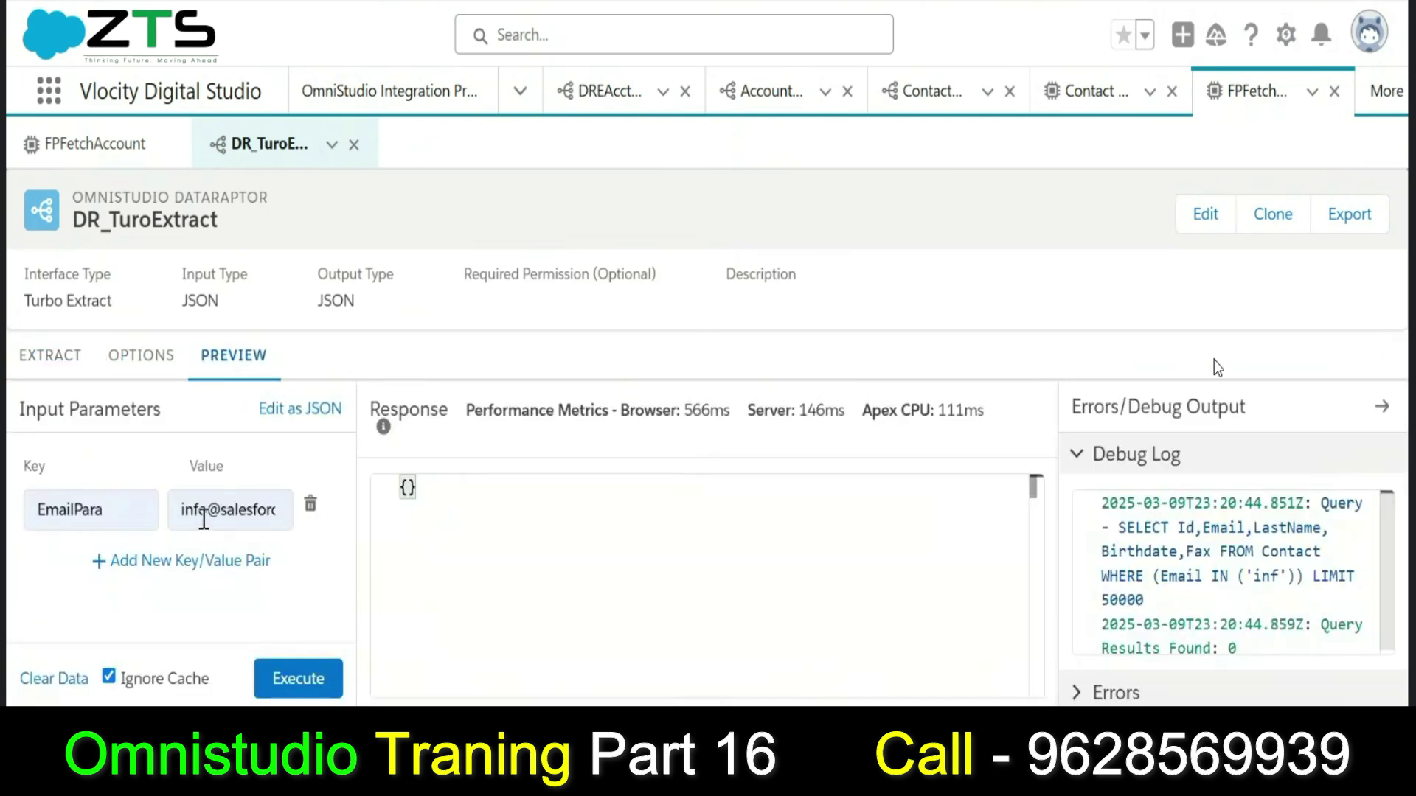
left_click(182, 510)
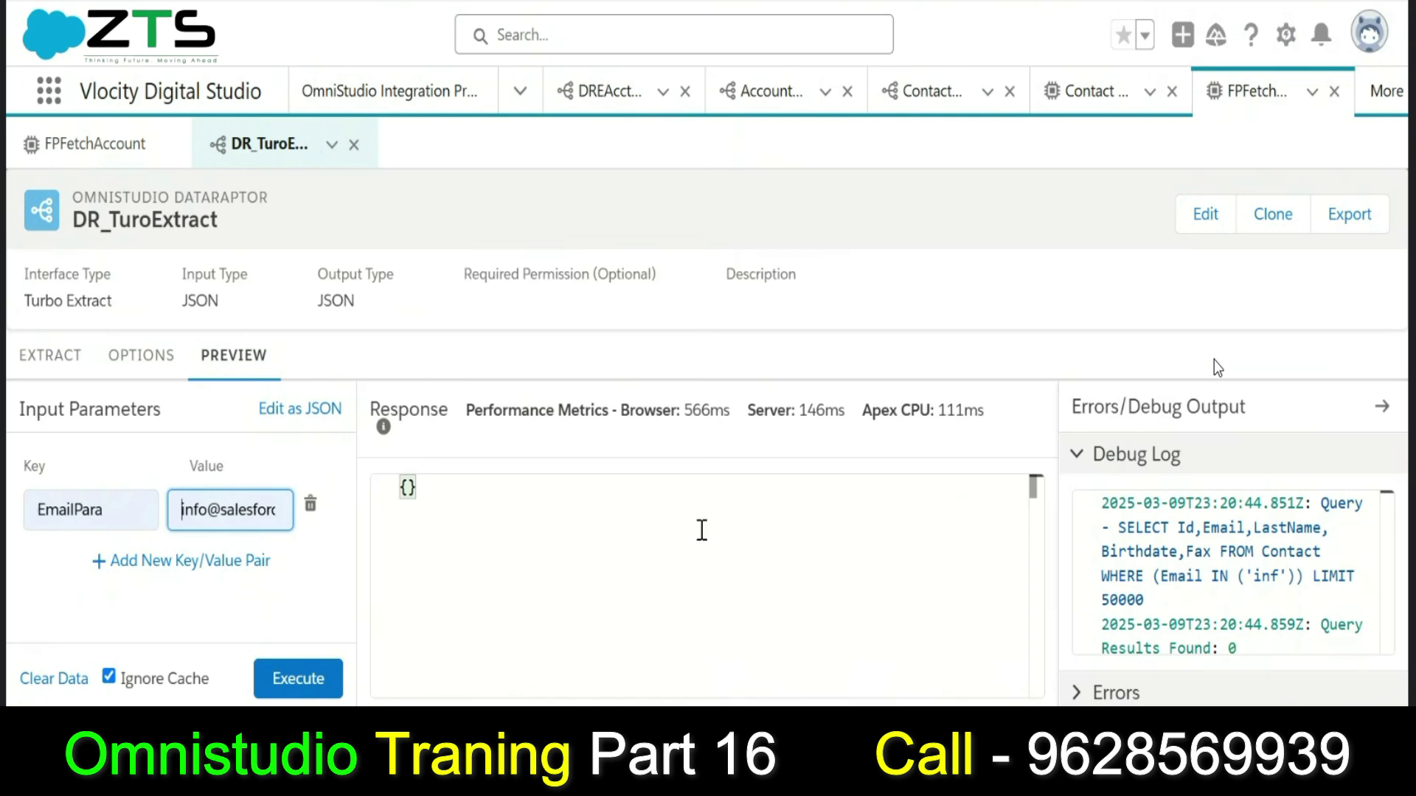
left_click(1381, 556)
left_click(44, 358)
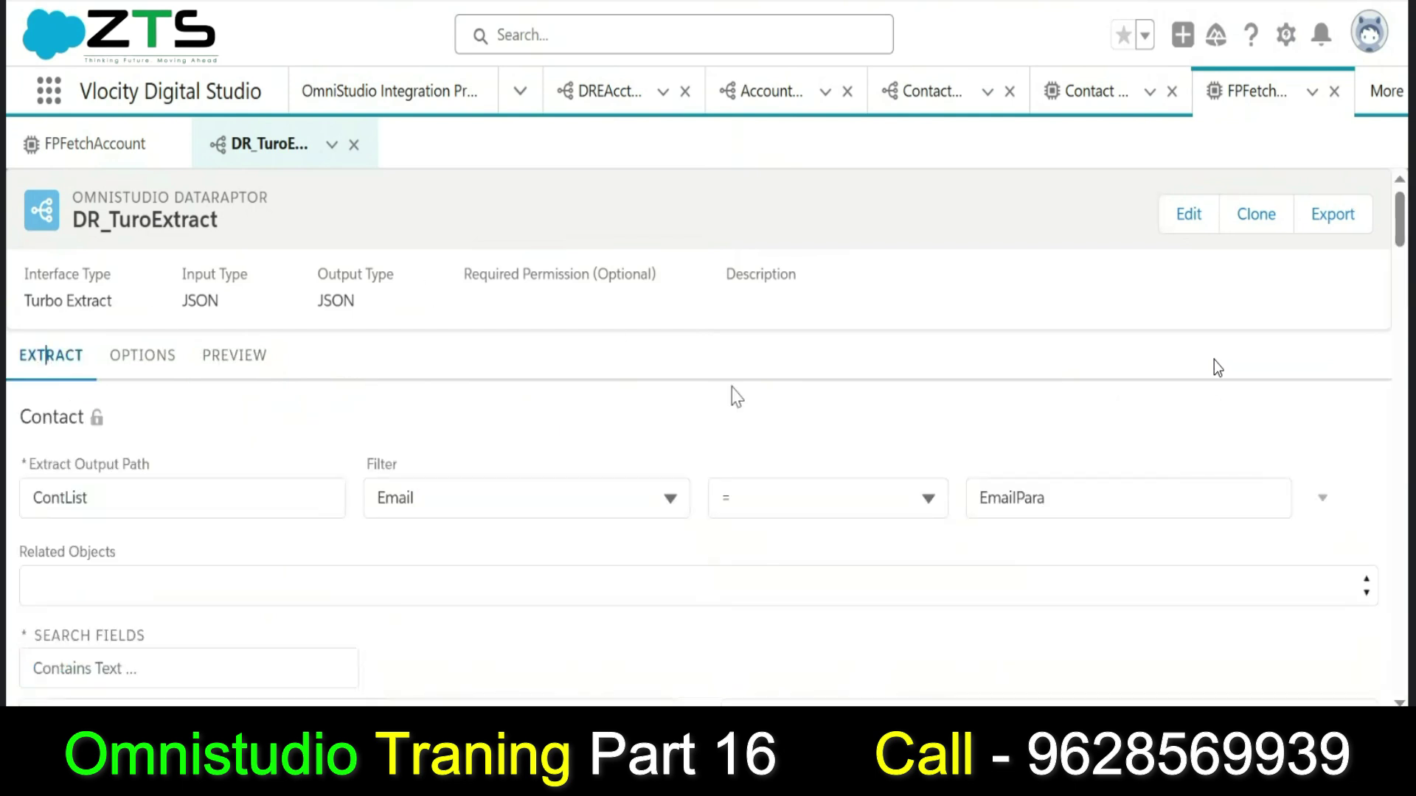
scroll(1401, 239, "down", 1)
left_click_drag(1403, 237, 1402, 185)
left_click(239, 365)
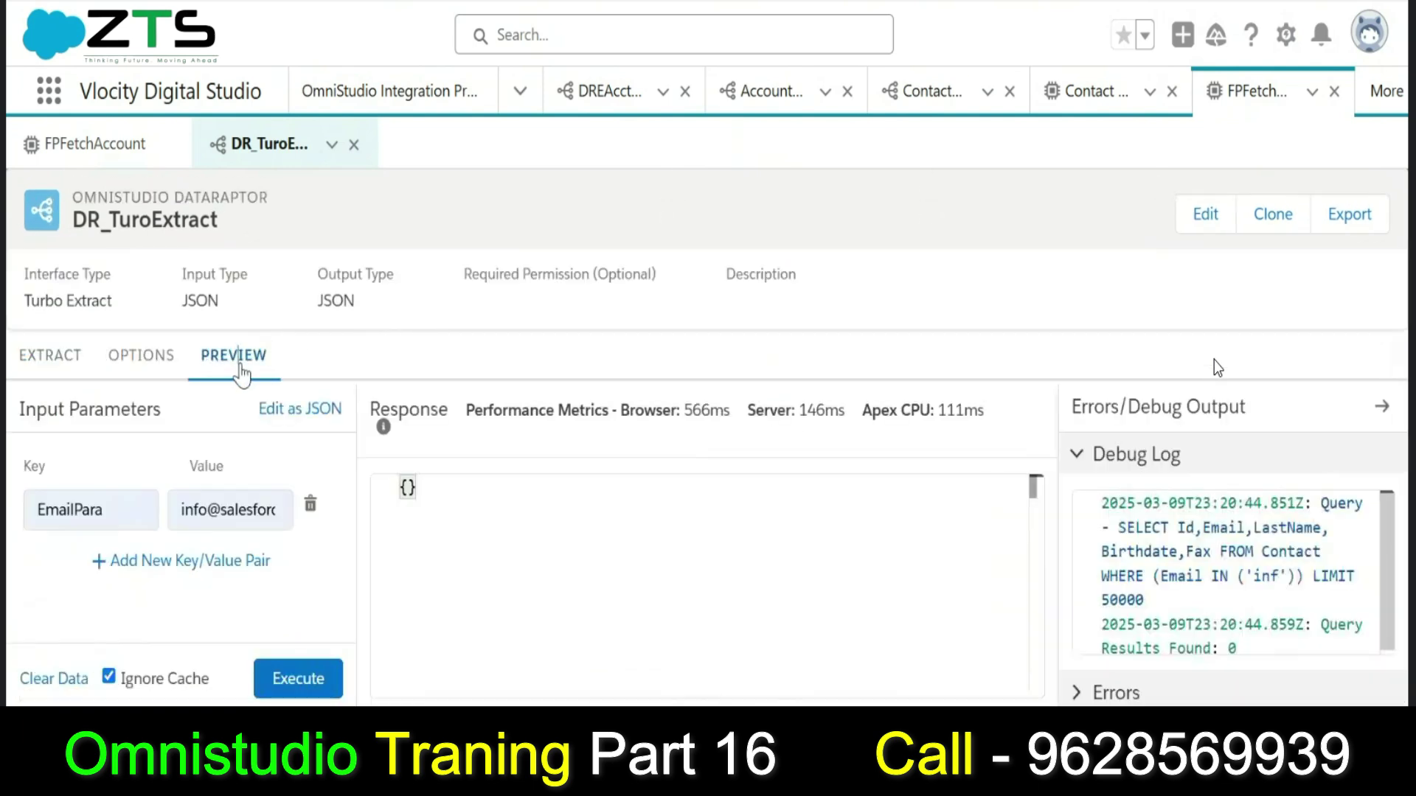
Rerun the preview, review Errors and Debug Log, then delete the 'o' from the email value.
left_click(256, 514)
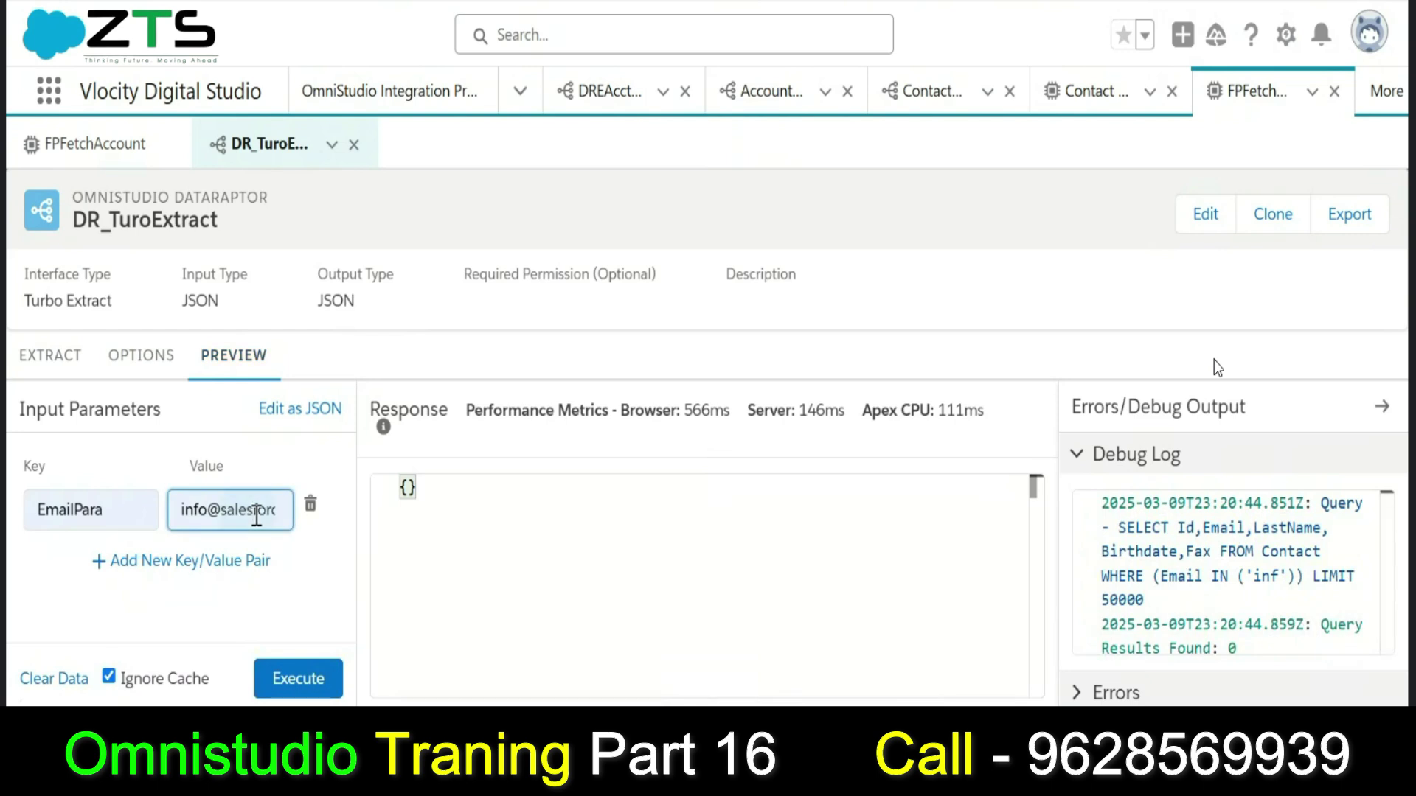
key("Right")
key("Right")
key("Right")
key("Right")
key("Right")
key("Right")
key("Right")
key("Right")
key("Left")
key("Left")
key("Left")
key("Left")
key("Left")
key("Left")
key("Left")
left_click(321, 692)
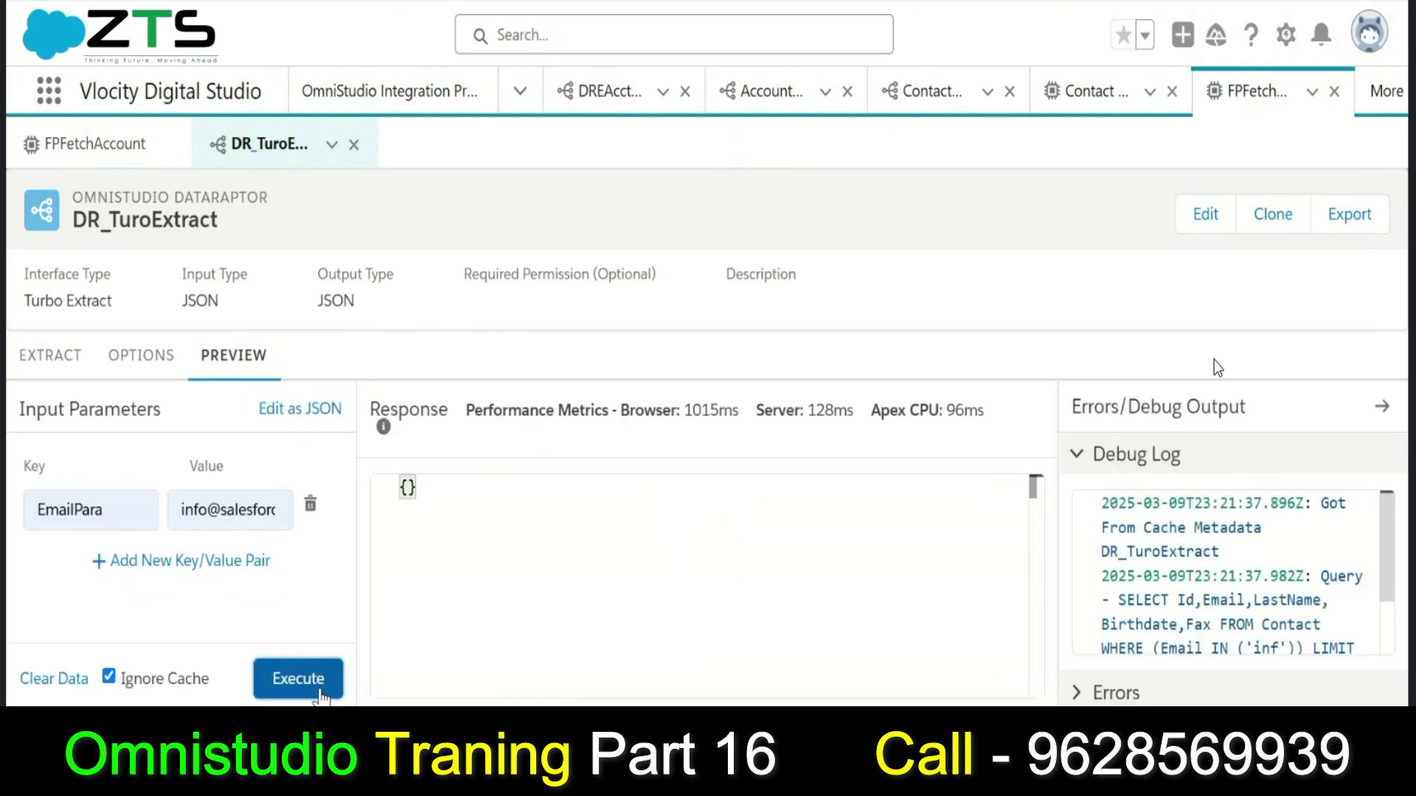
left_click(1109, 694)
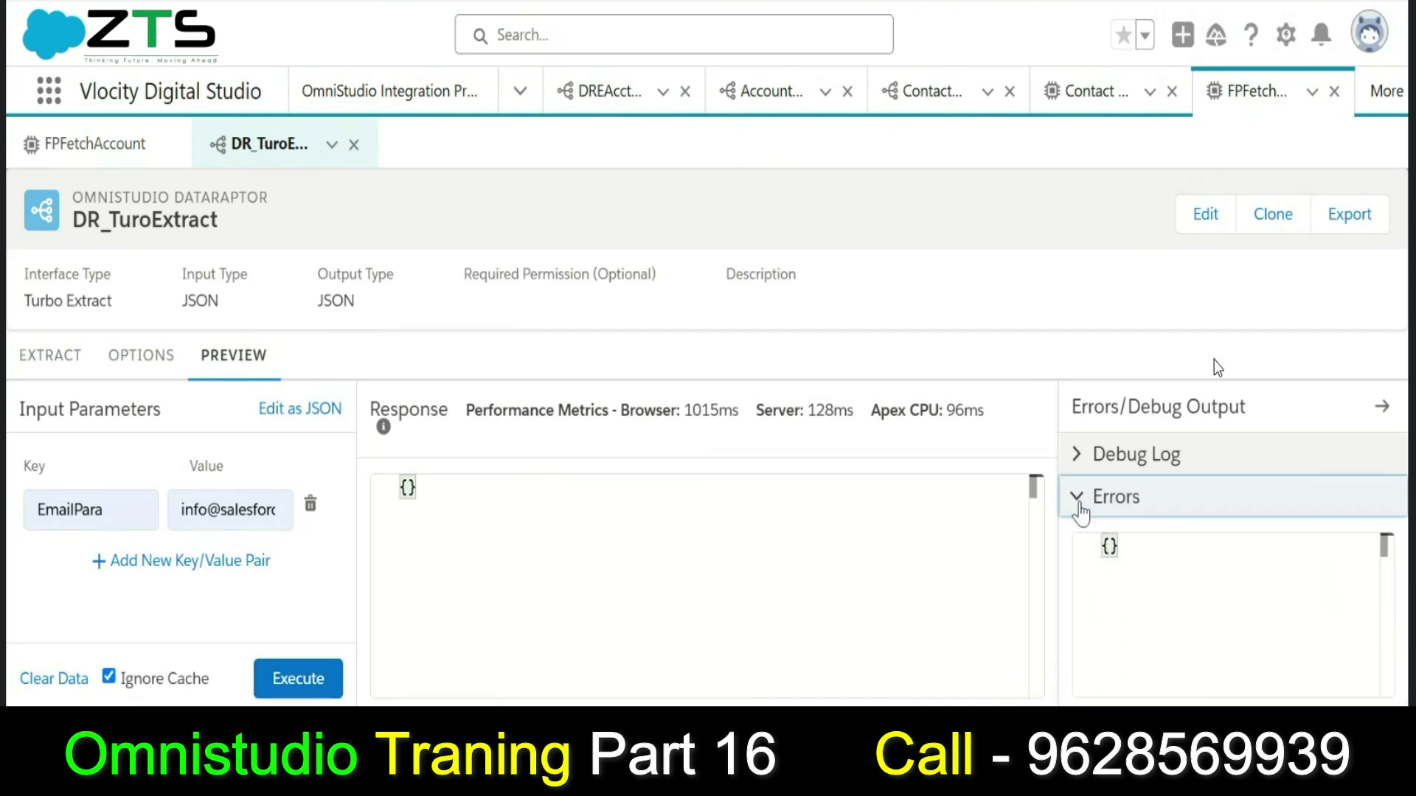
left_click(1075, 466)
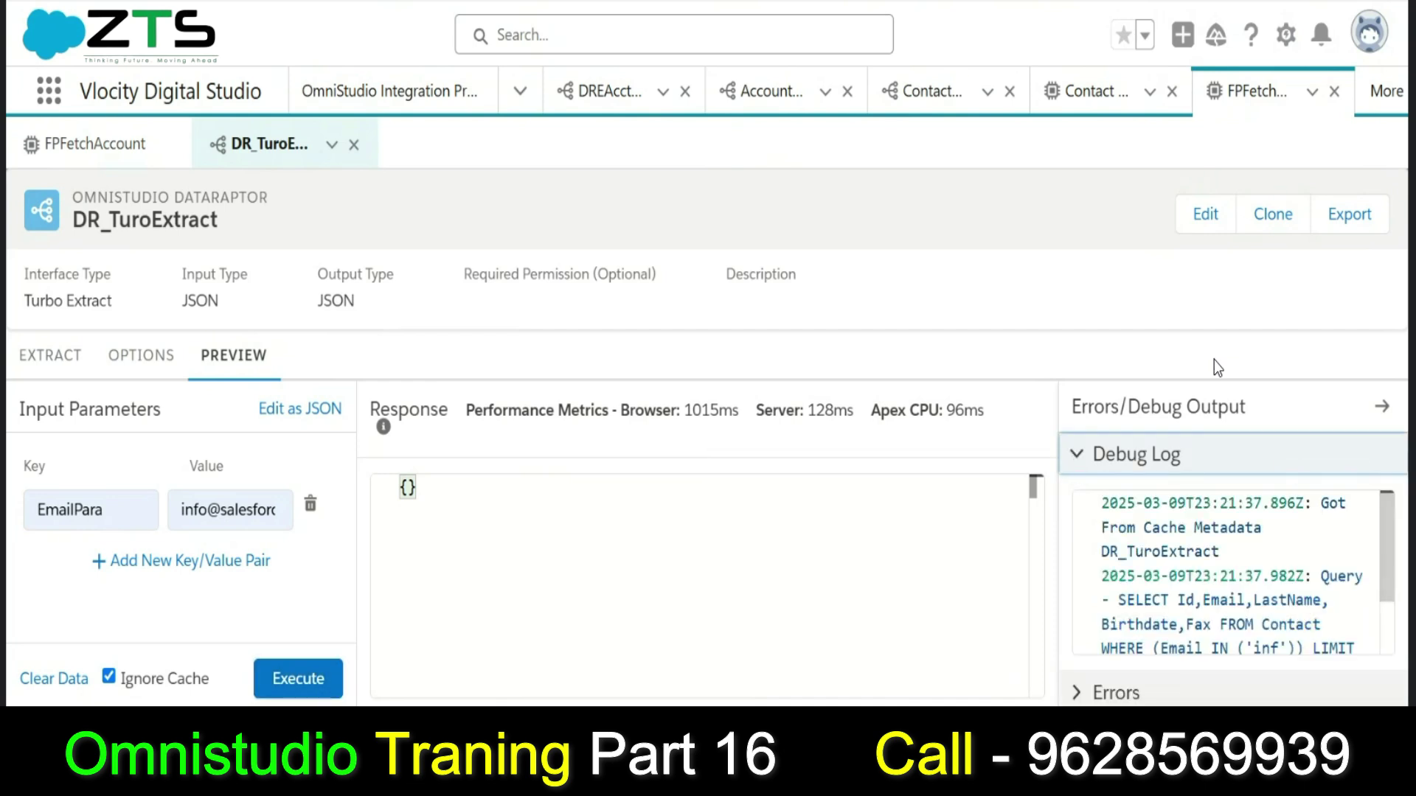
left_click_drag(1392, 552, 1391, 620)
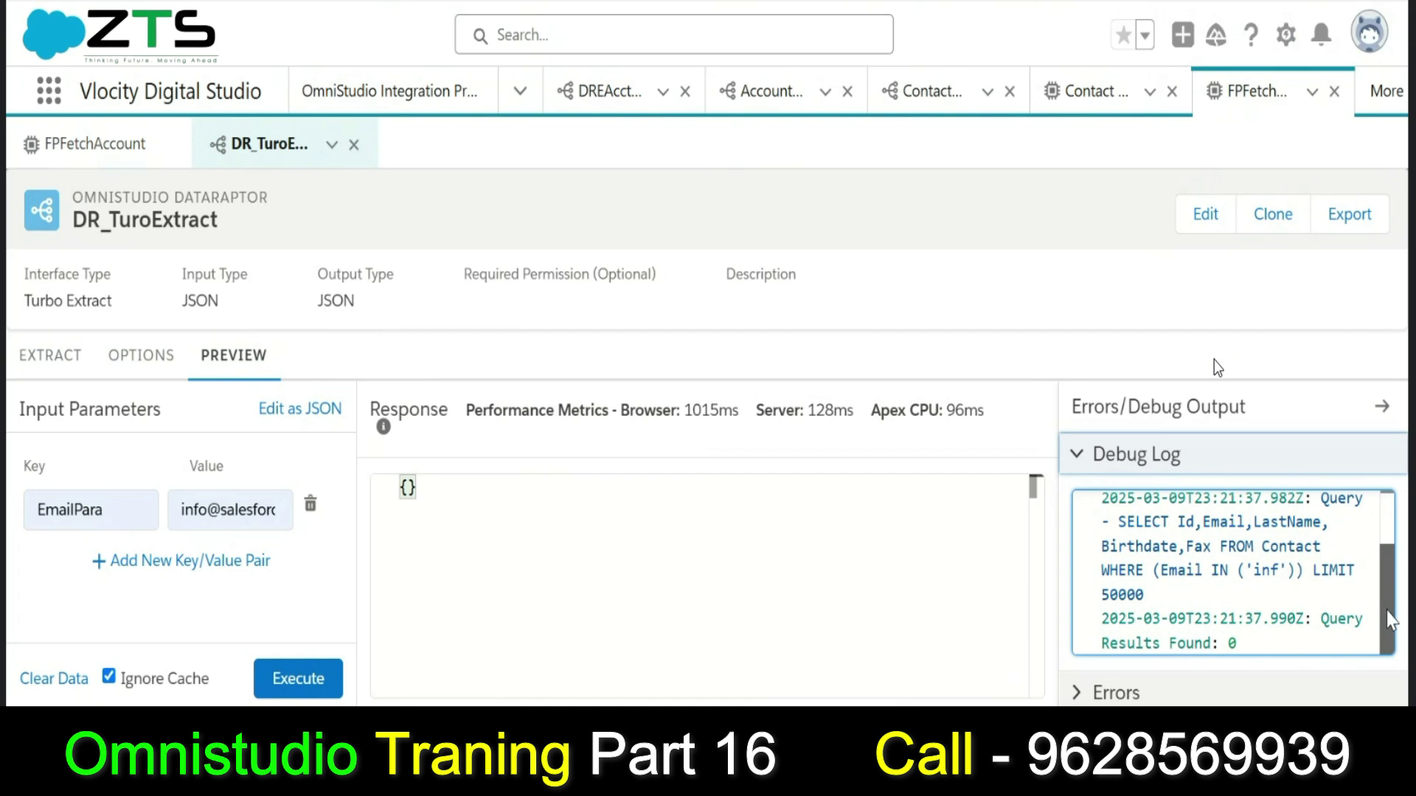
left_click(208, 510)
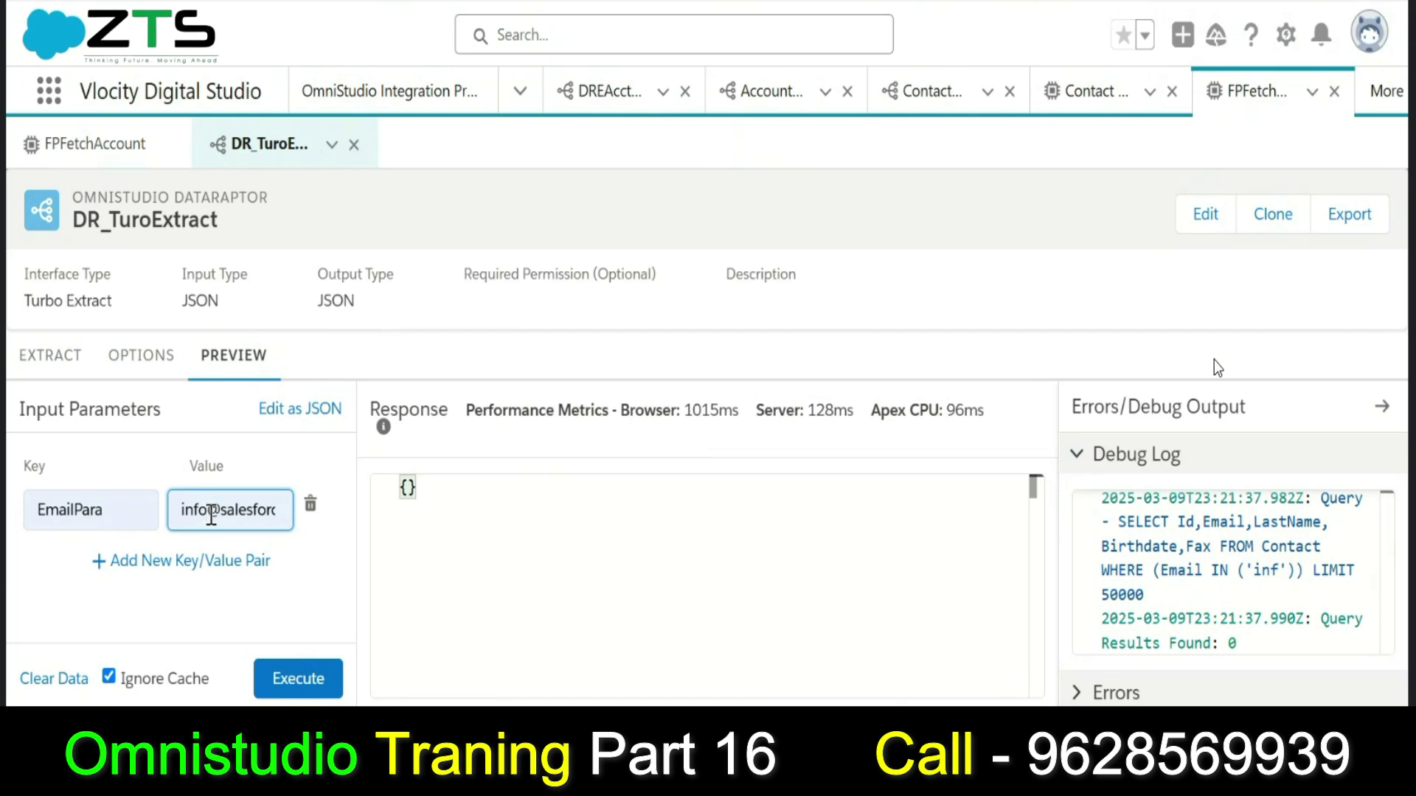
key("BackSpace")
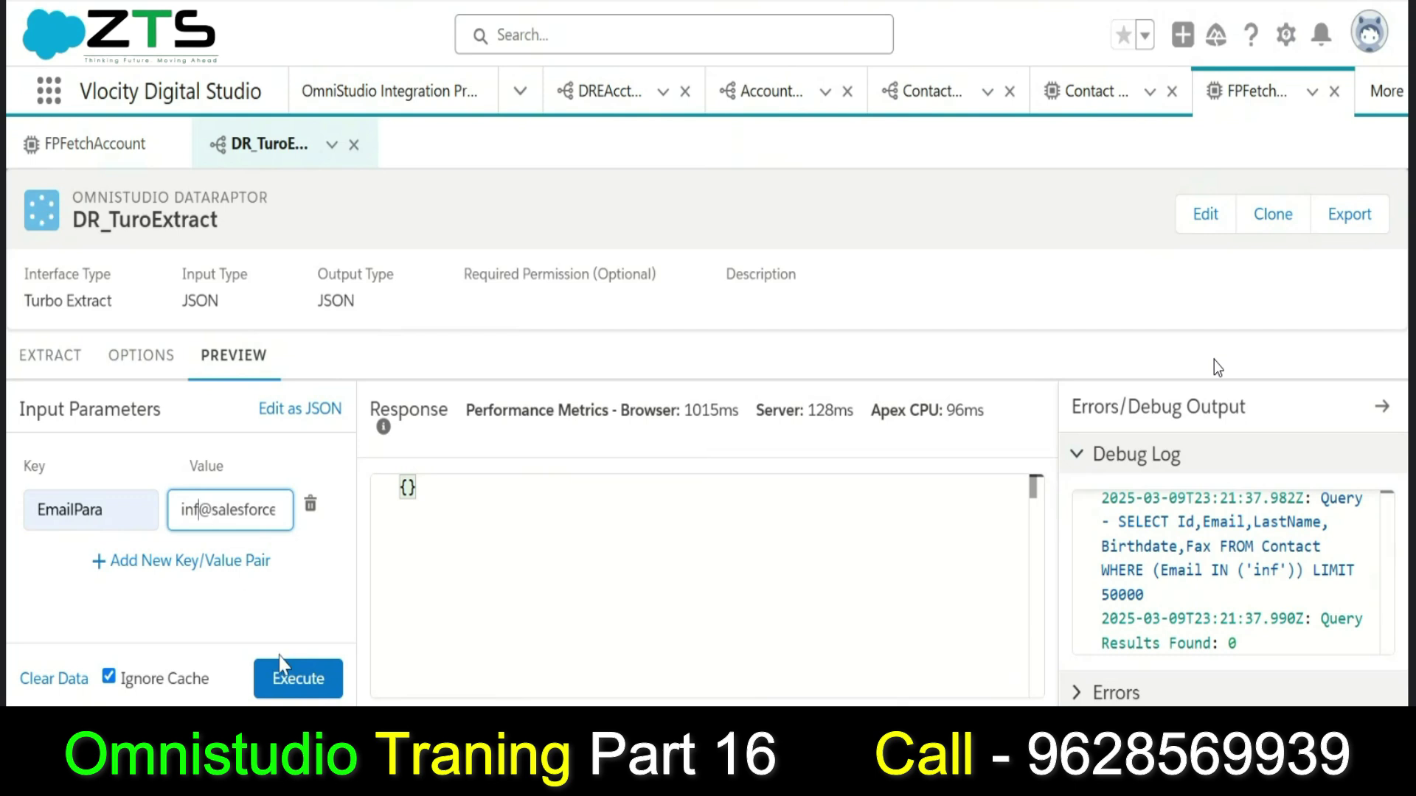
Restore the missing 'o' in the EmailPara email and rerun, returning matching Contact records.
left_click(282, 677)
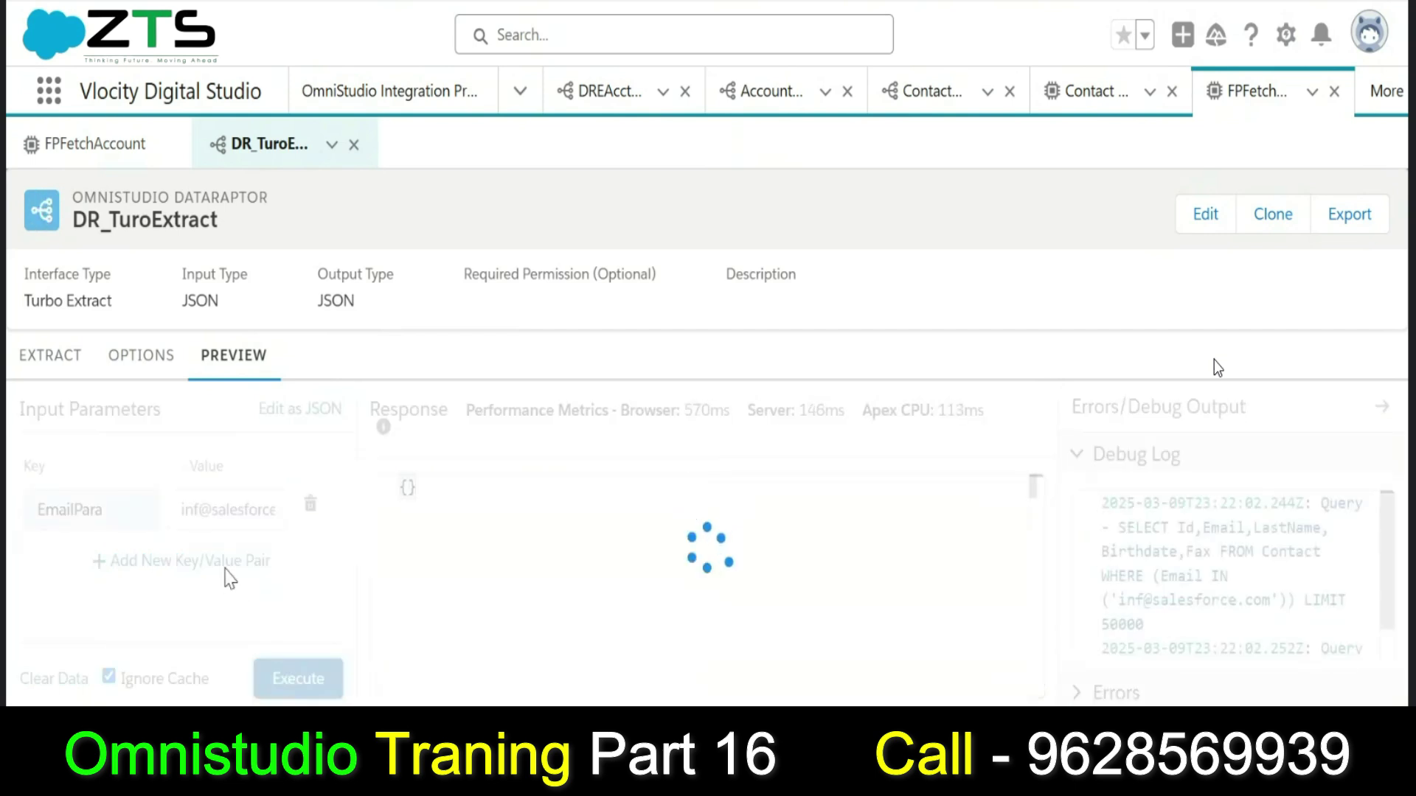
left_click(203, 509)
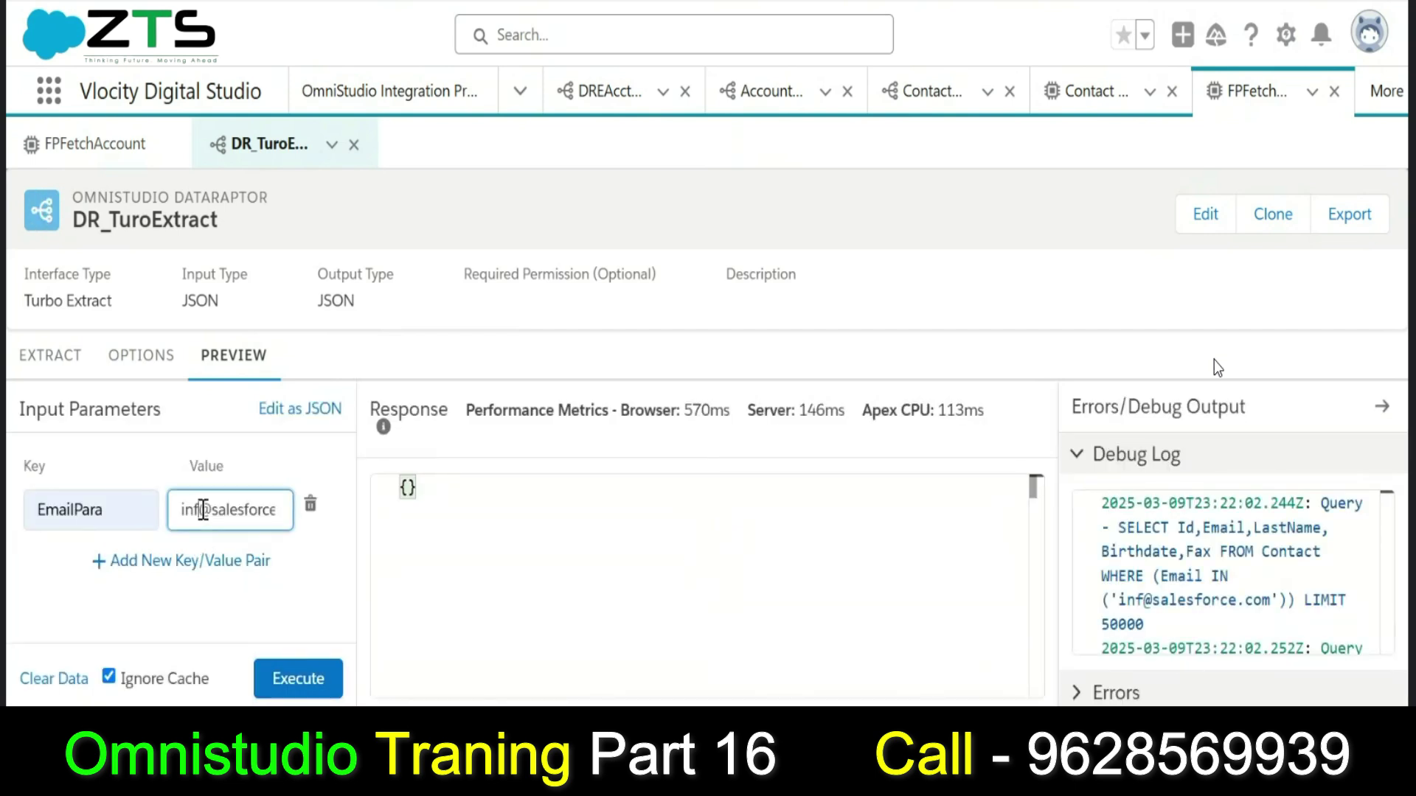
type("o")
left_click(322, 563)
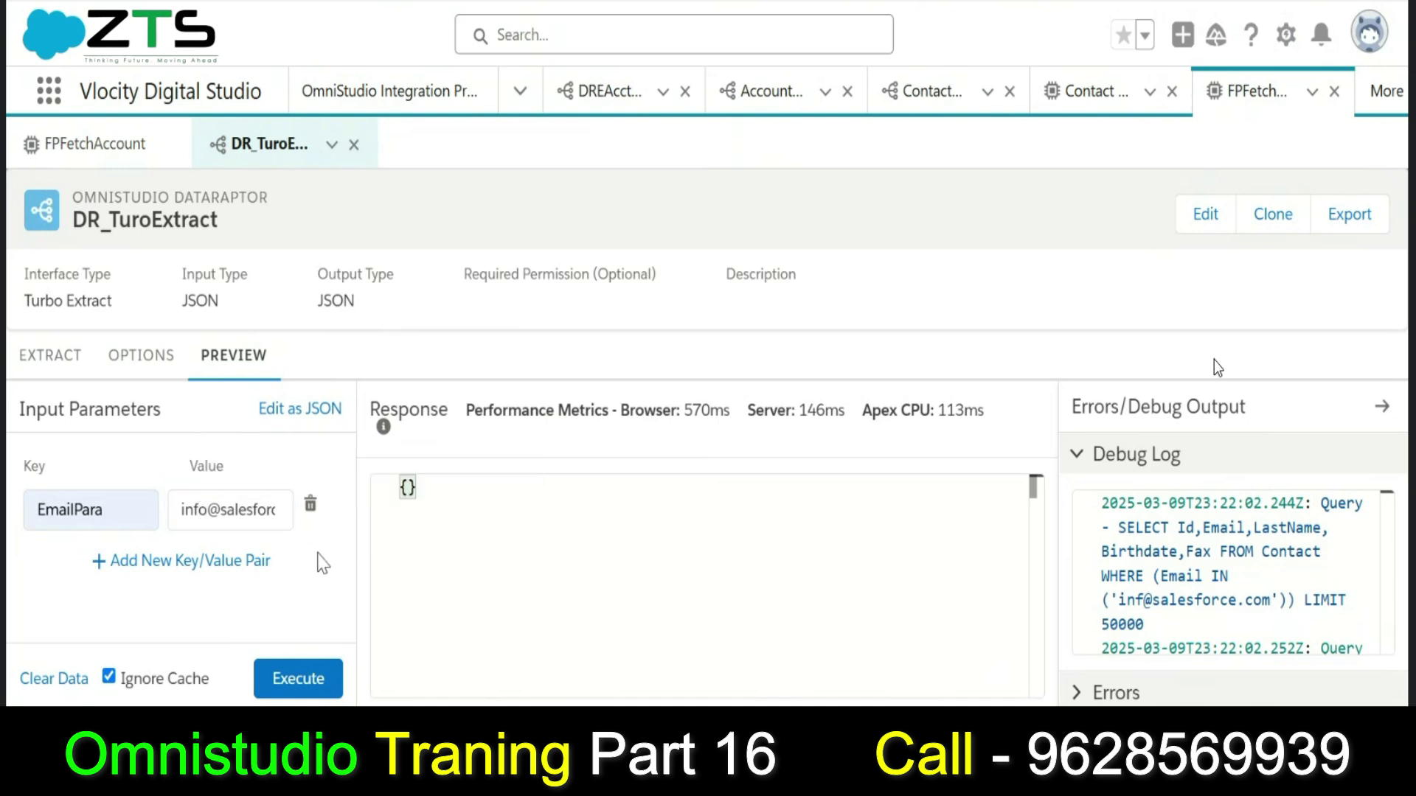
left_click(306, 683)
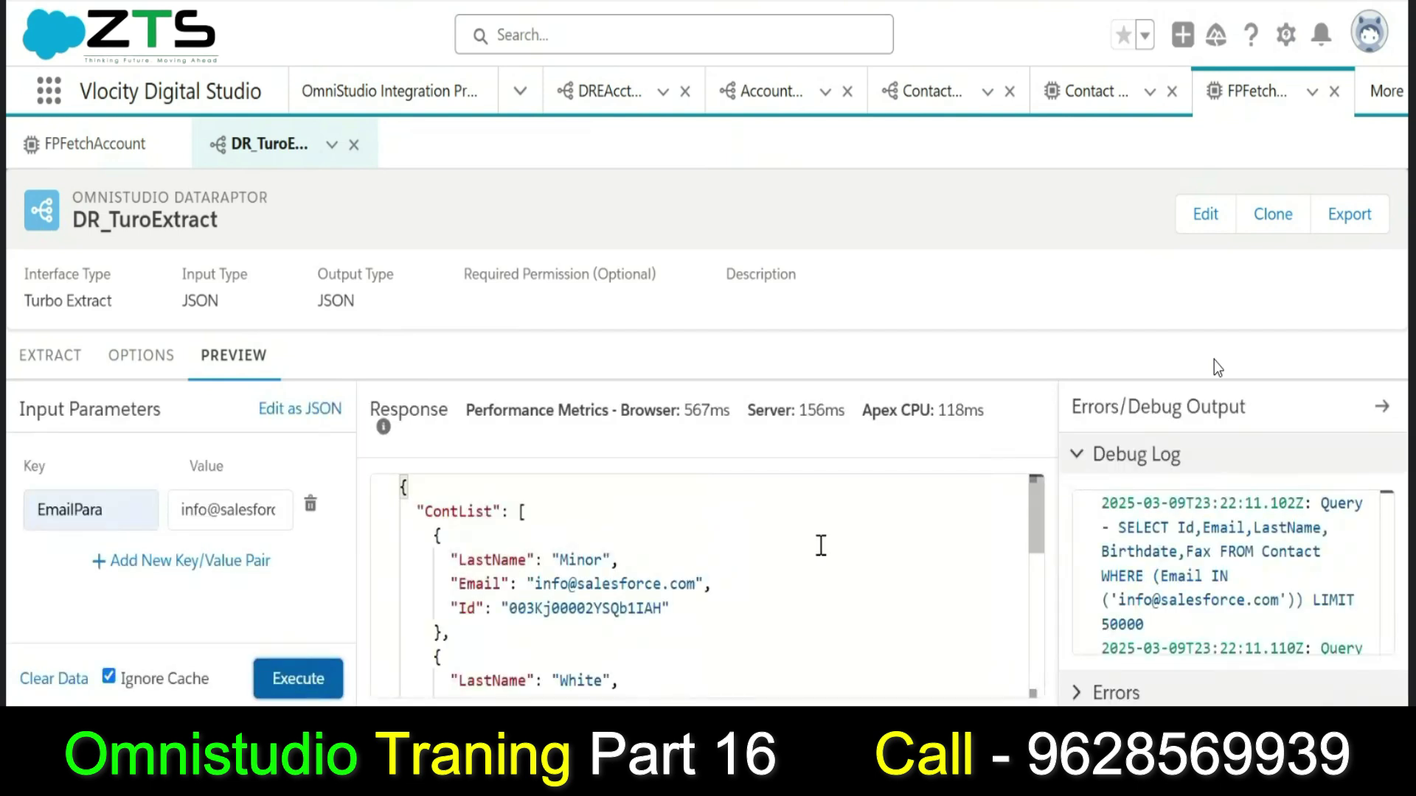
left_click_drag(1039, 533, 1061, 697)
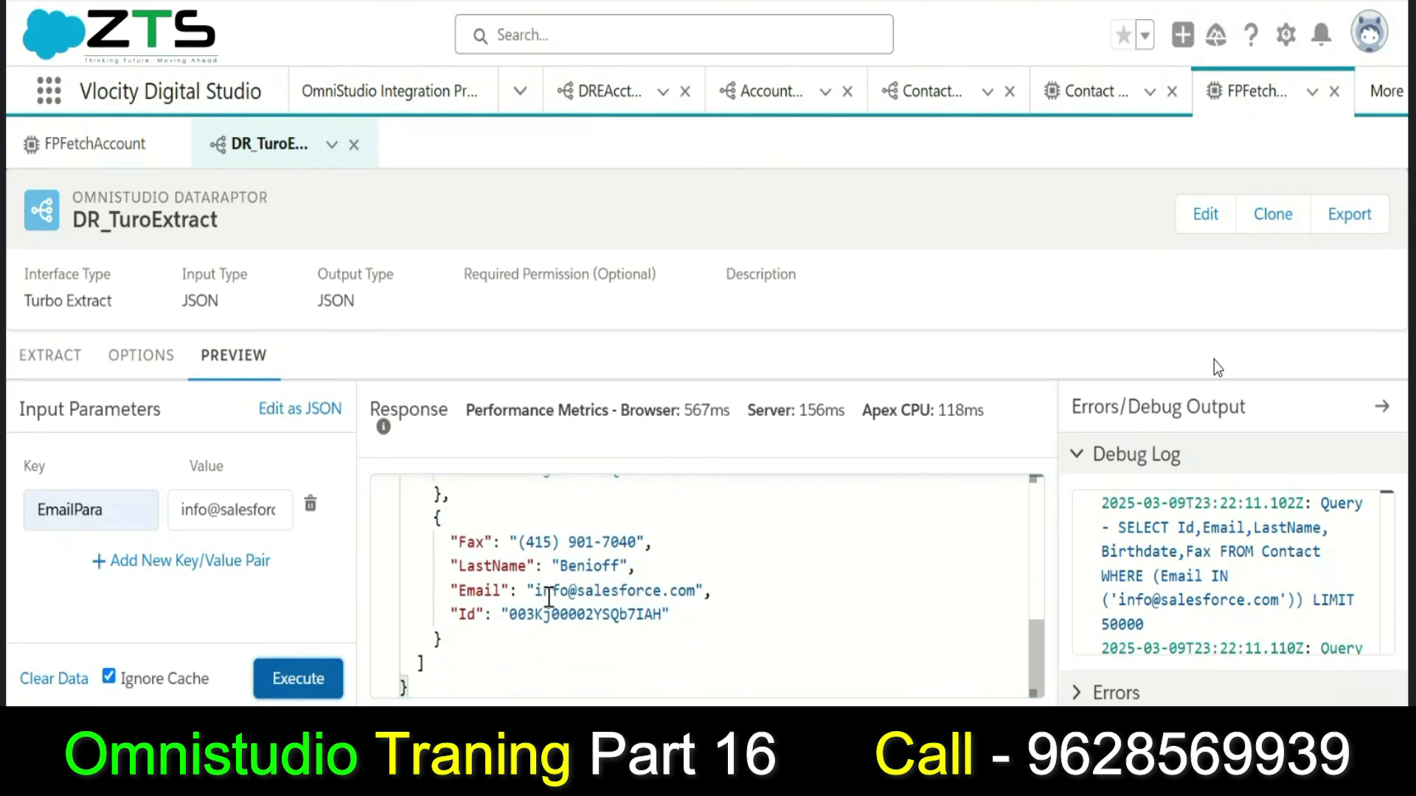
left_click_drag(535, 590, 696, 592)
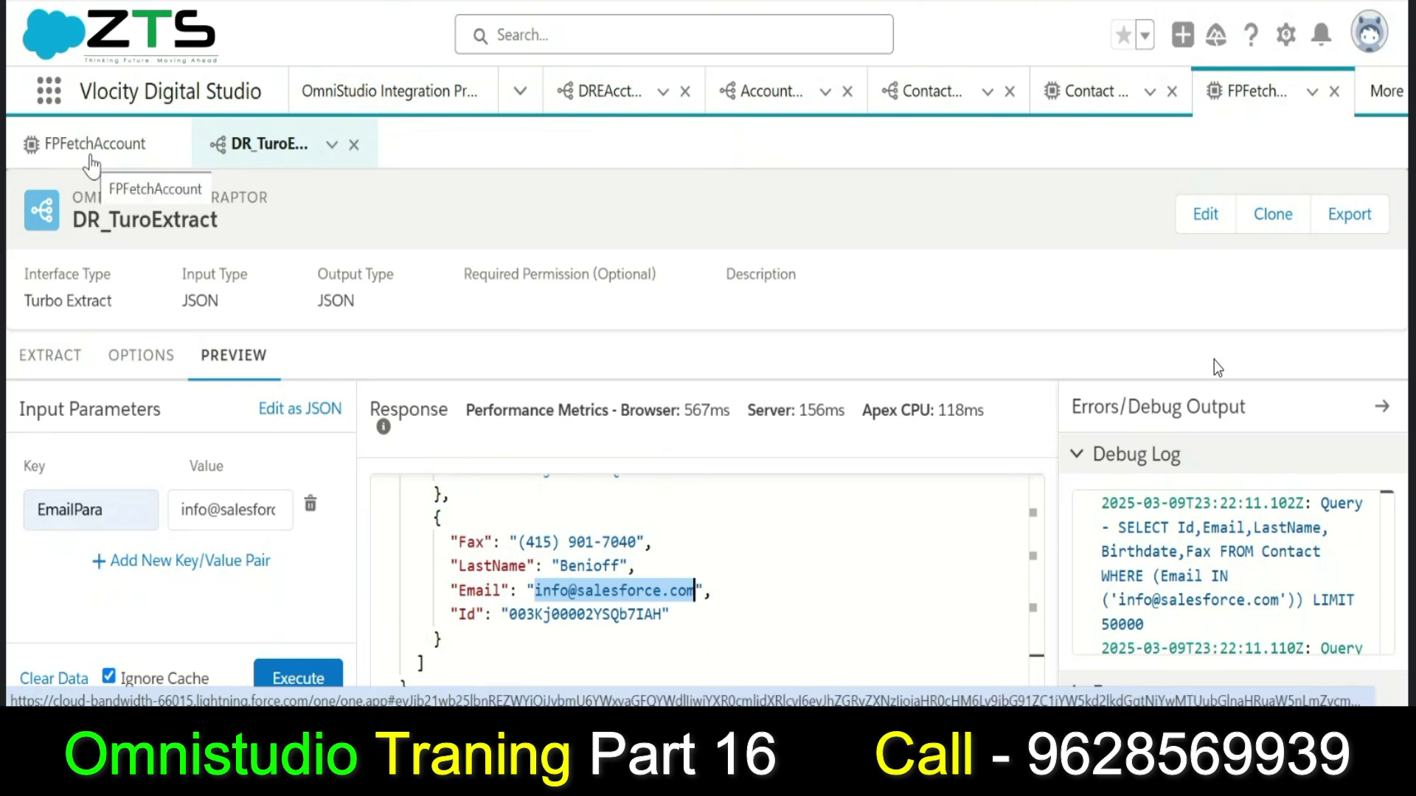
Open FPFetchAccount and view FetchAccount's DR_TuroExtract mapping of EmailParam to EmailPara.
left_click(91, 159)
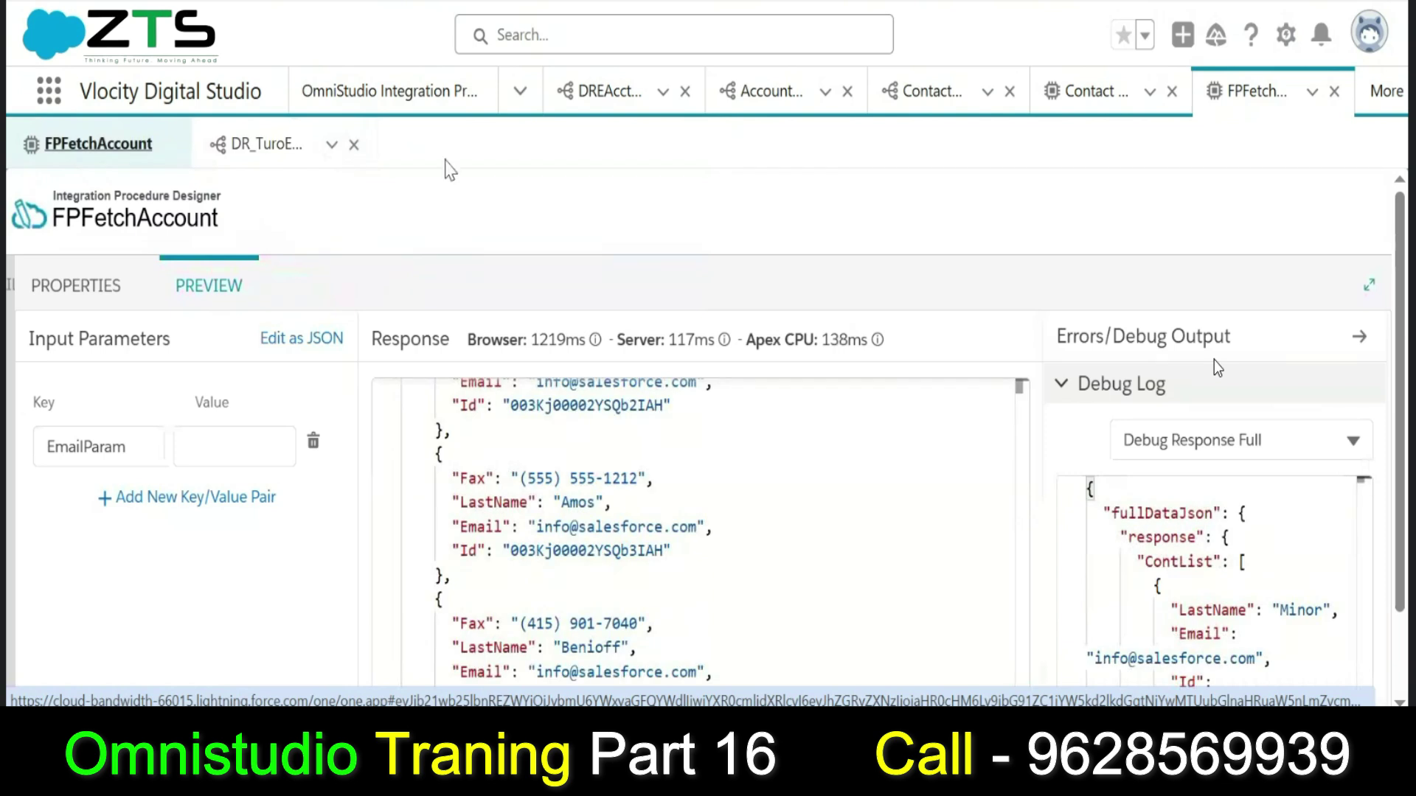
left_click(99, 302)
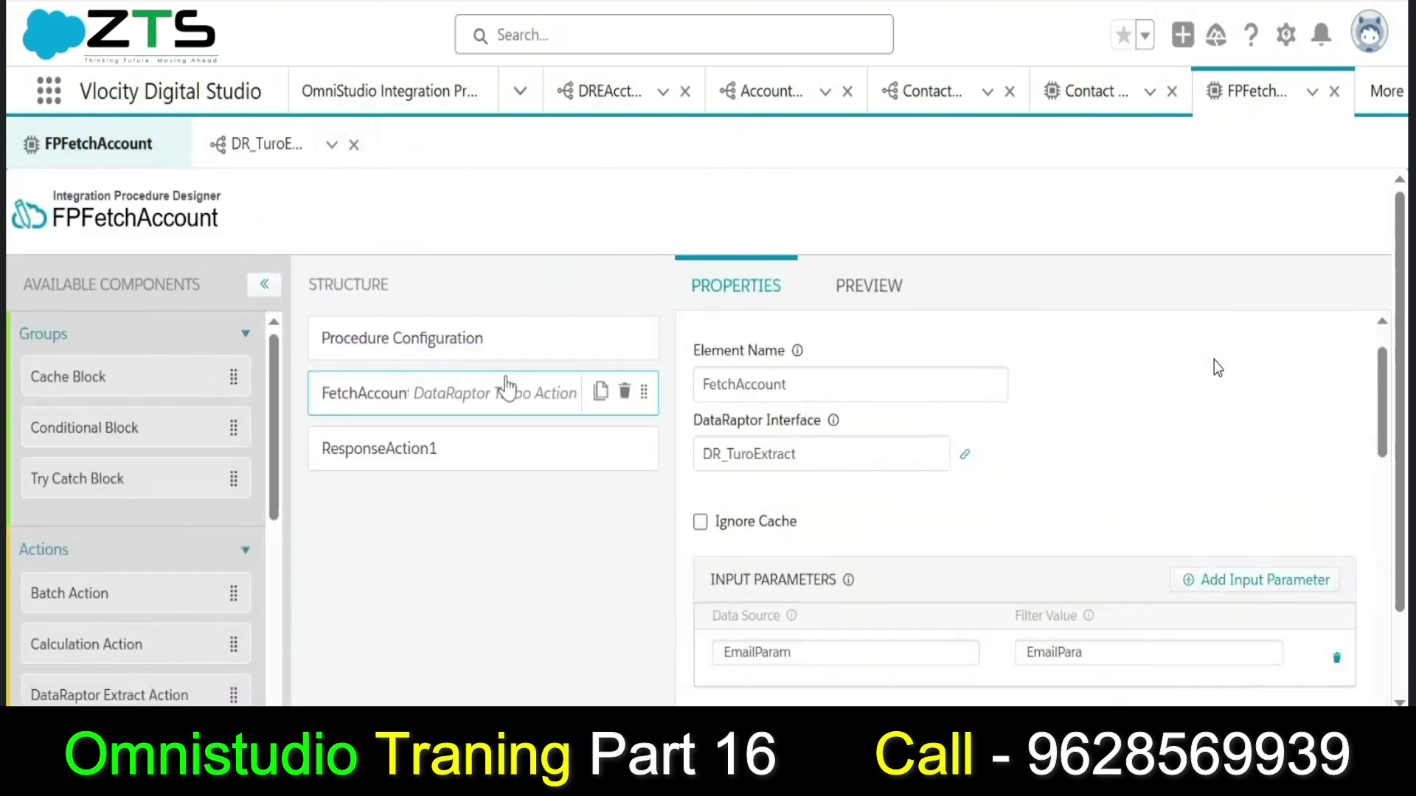
left_click(878, 294)
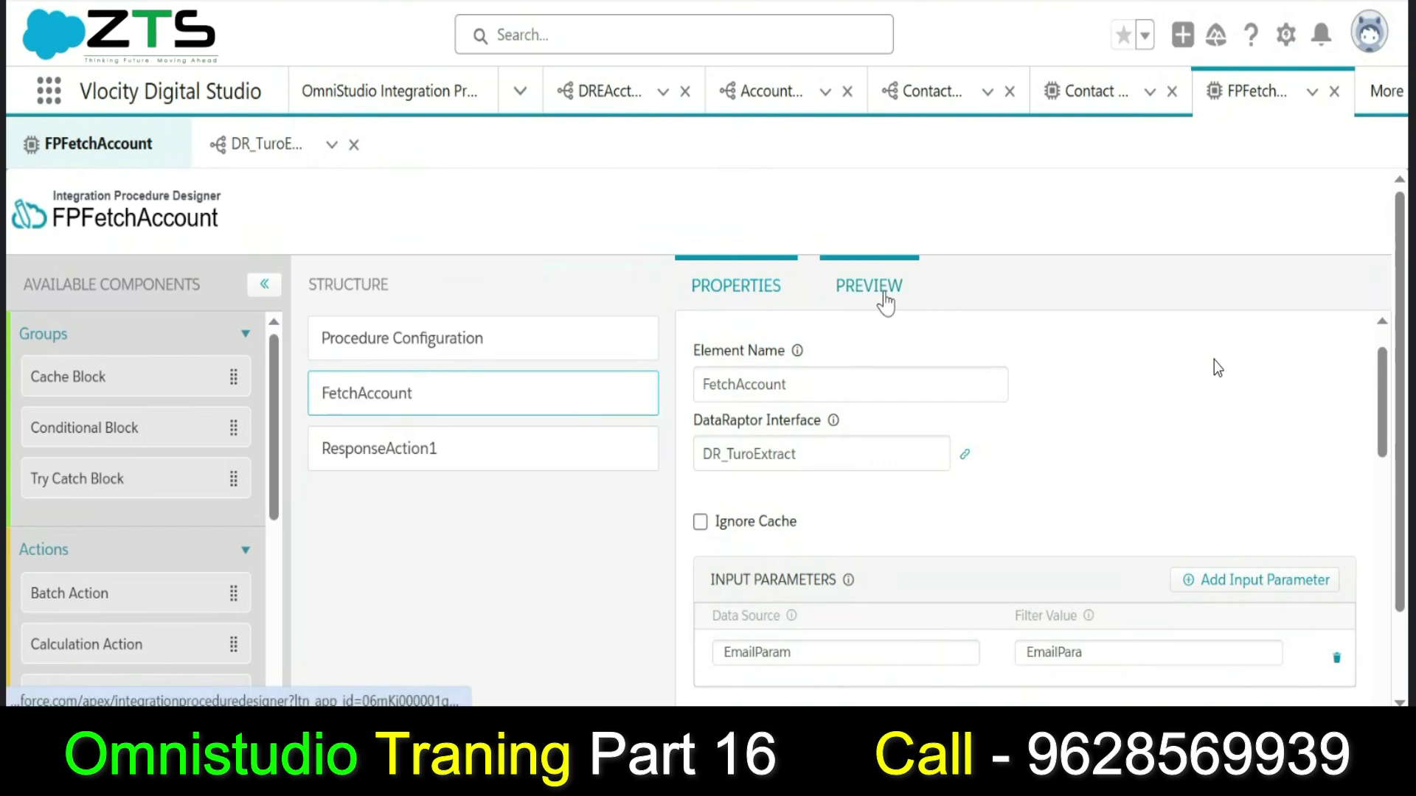
Paste the sample email as the EmailParam value and execute, returning the ContList contacts.
left_click(230, 450)
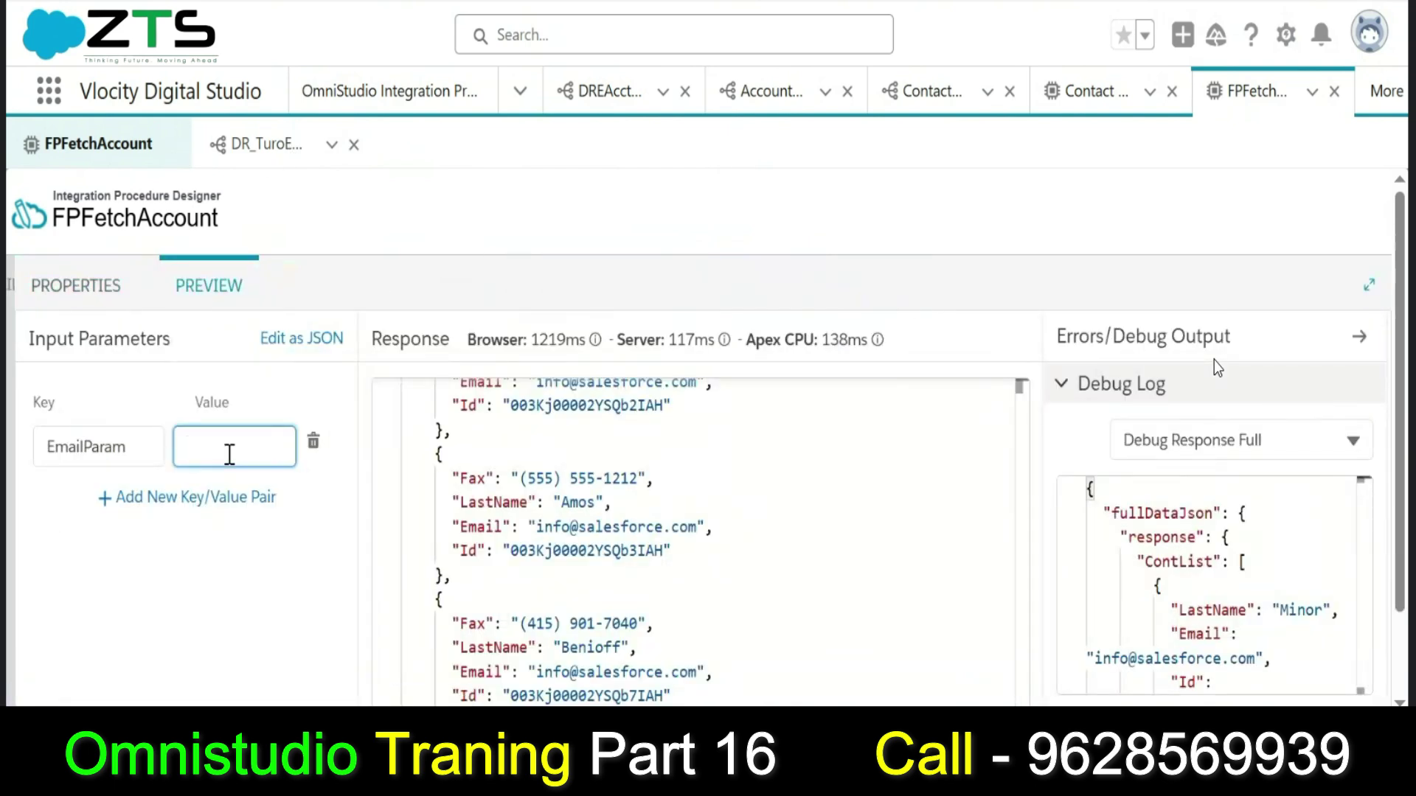
key("ctrl+v")
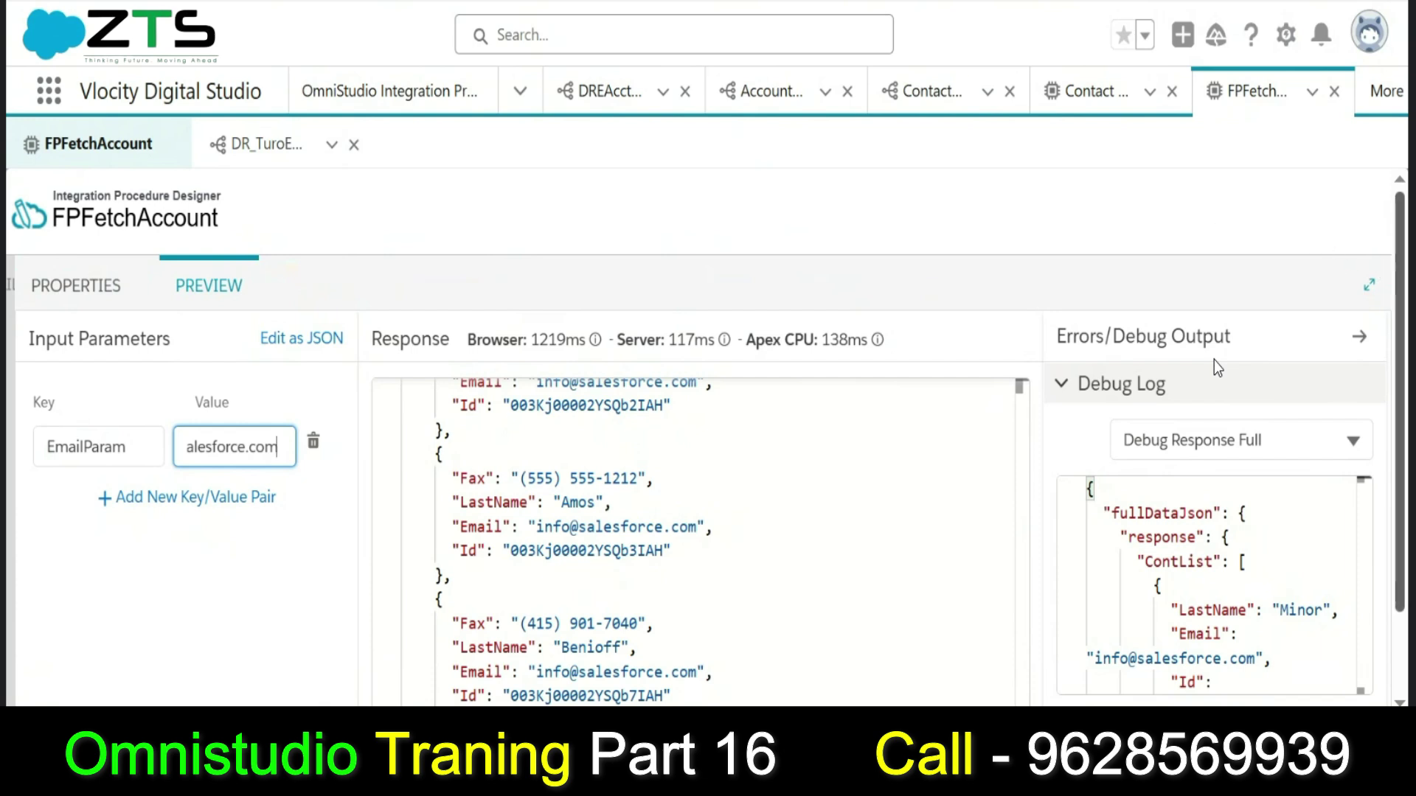
scroll(1217, 369, "down", 2)
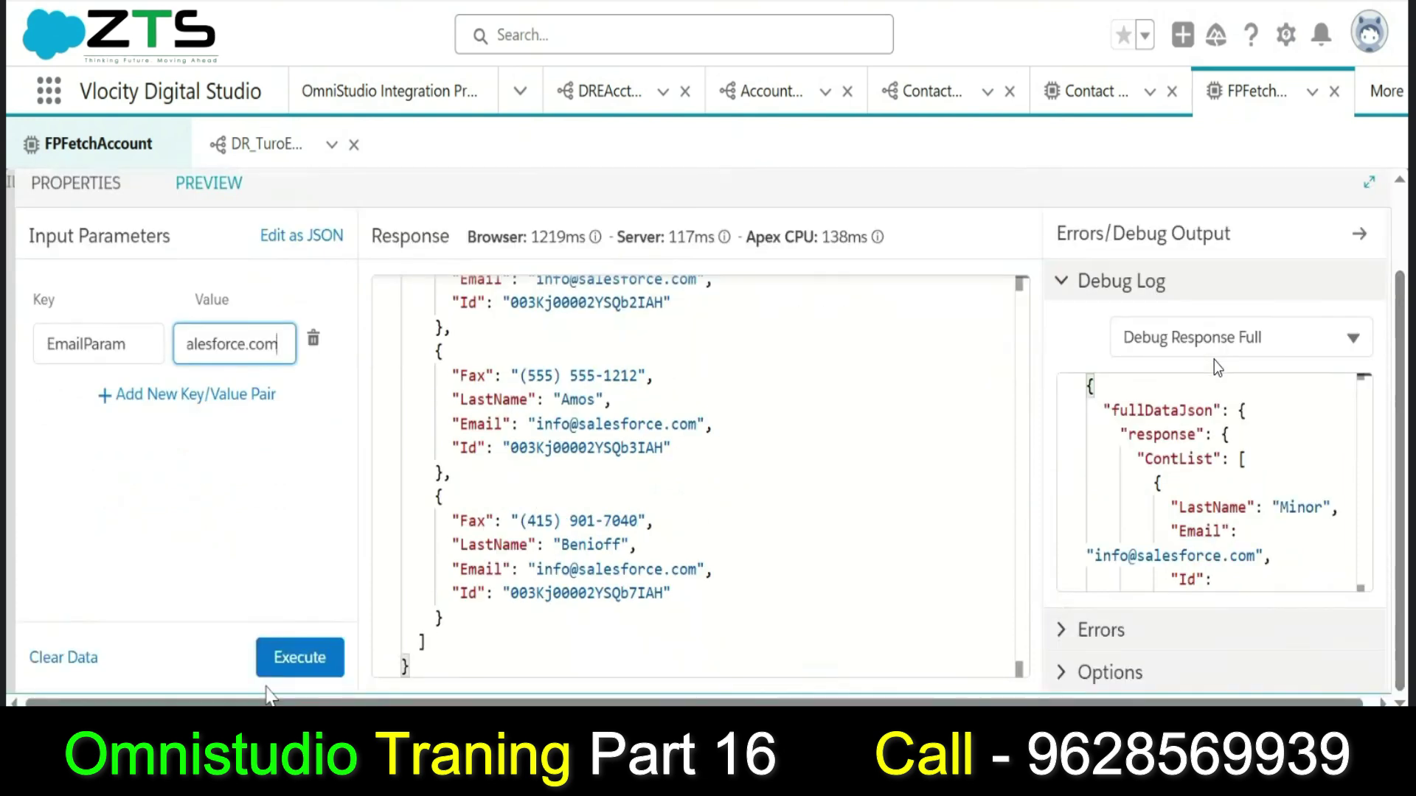
left_click(287, 664)
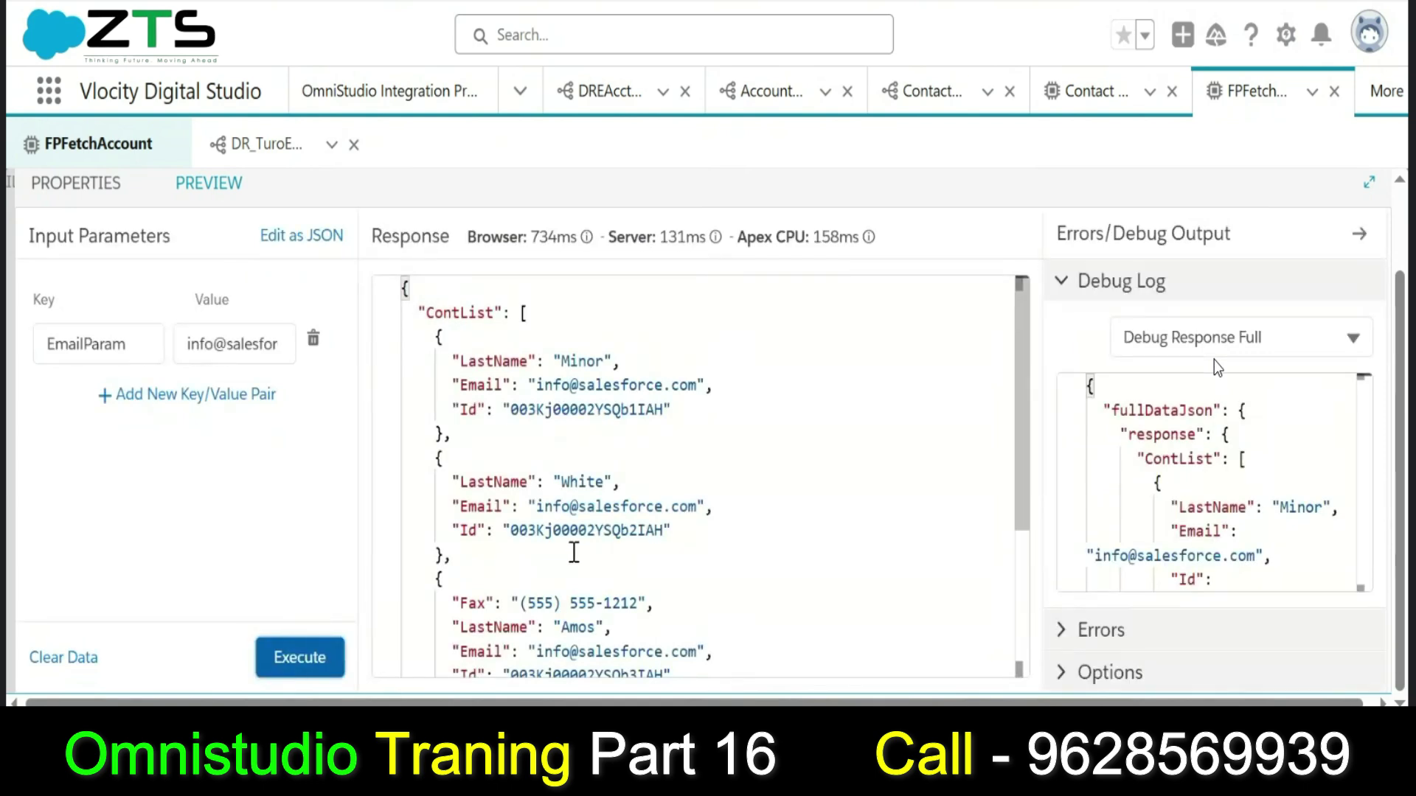
mouse_move(1022, 402)
left_mouse_down()
mouse_move(1027, 546)
mouse_move(1016, 384)
left_mouse_up()
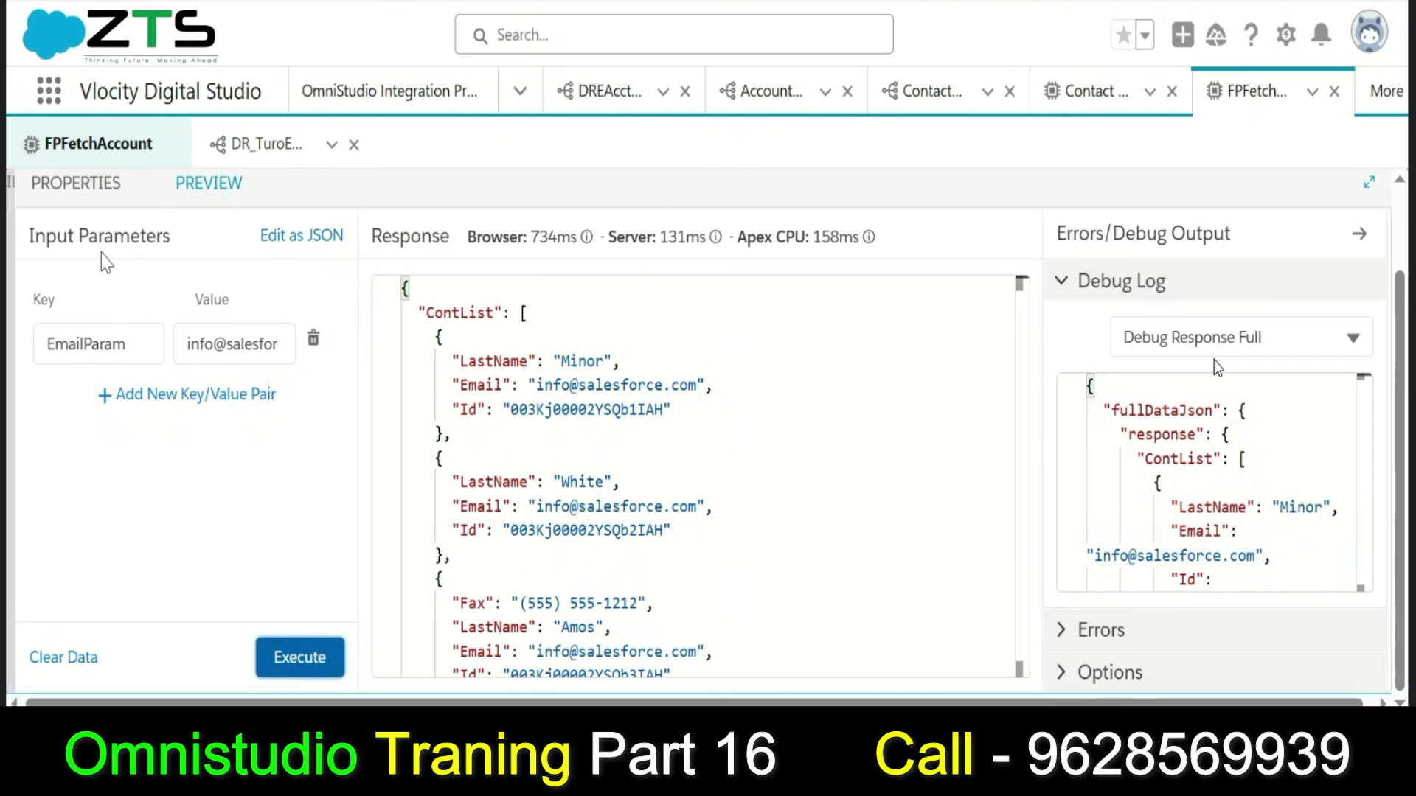
Reopen FetchAccount's properties and inspect the EmailParam Data Source and EmailPara Filter Value fields.
left_click(96, 185)
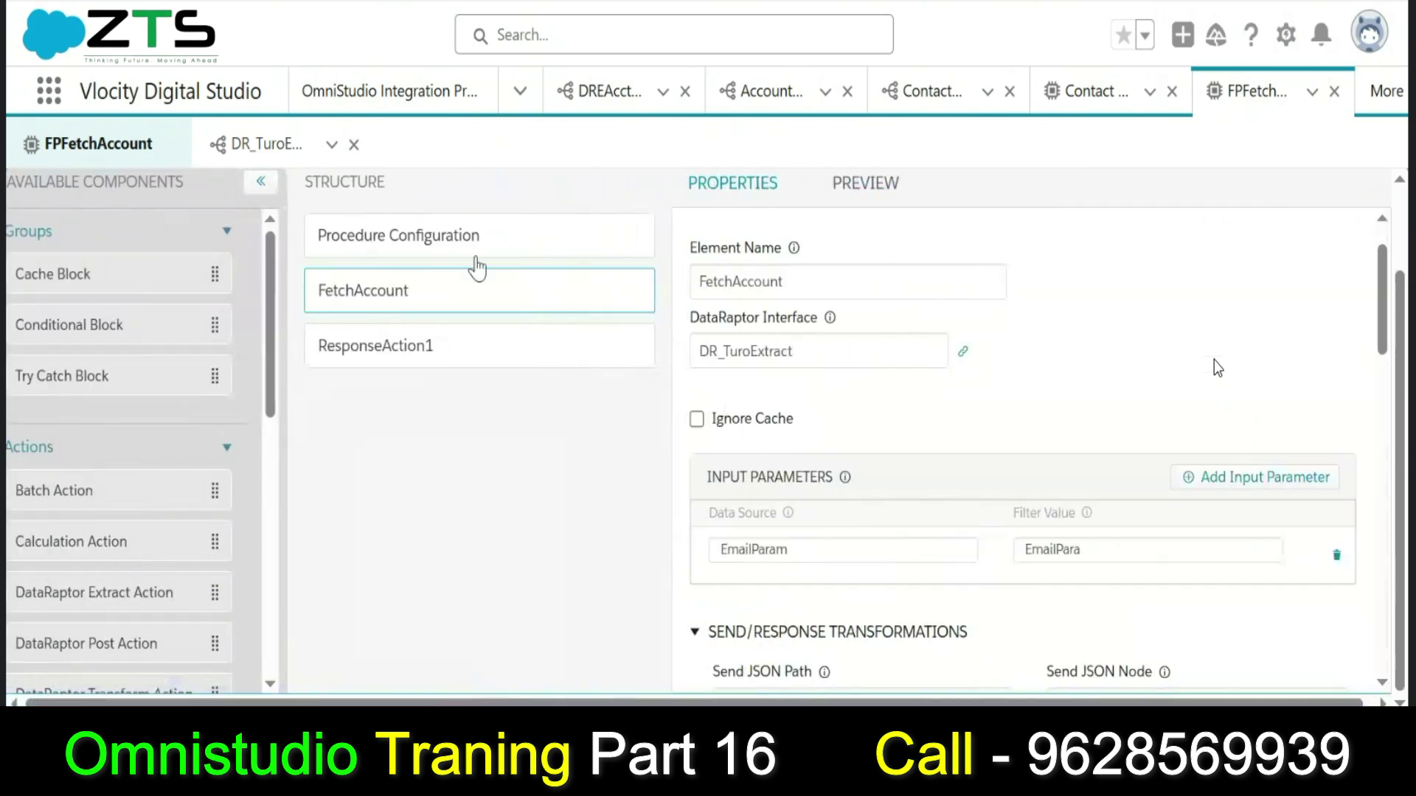
left_click(838, 546)
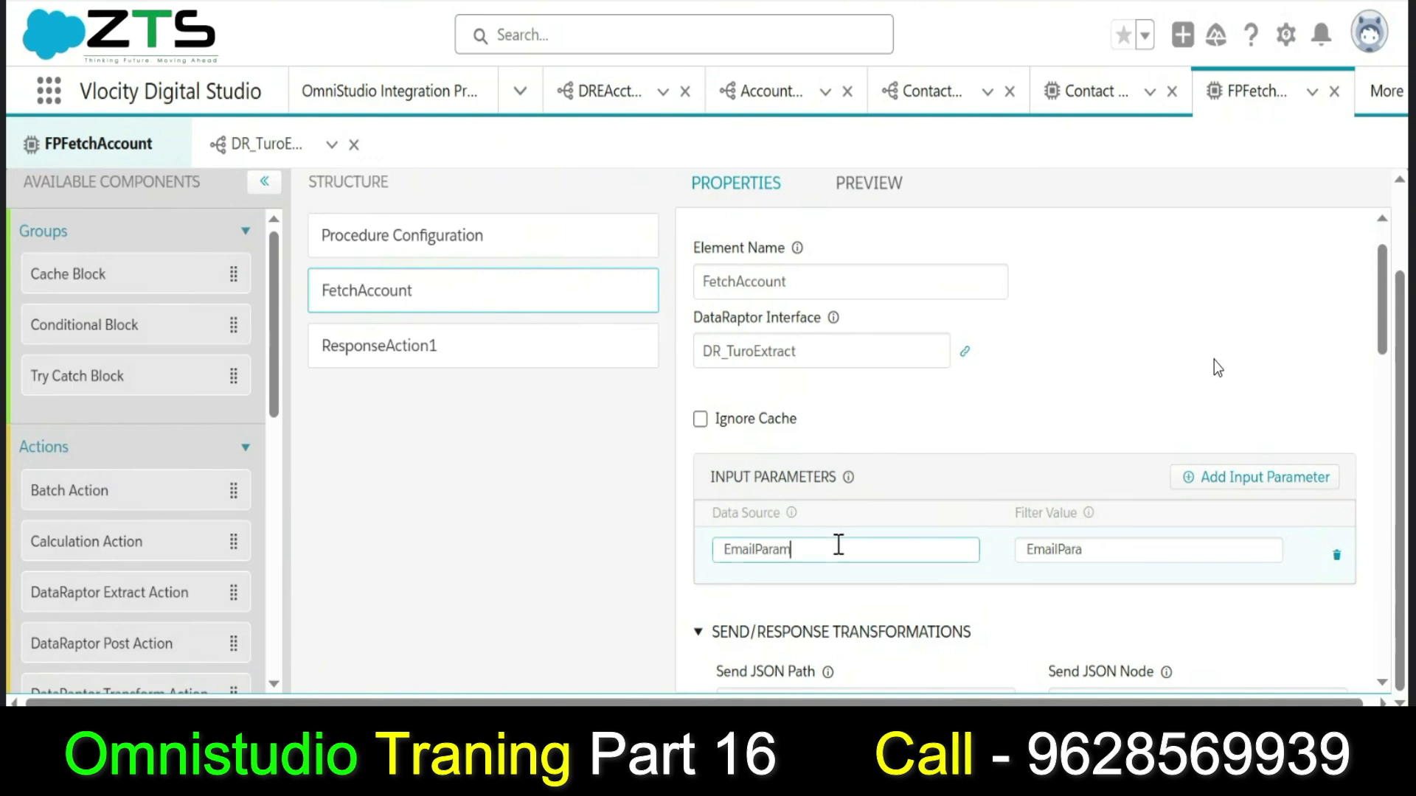
left_click(1060, 551)
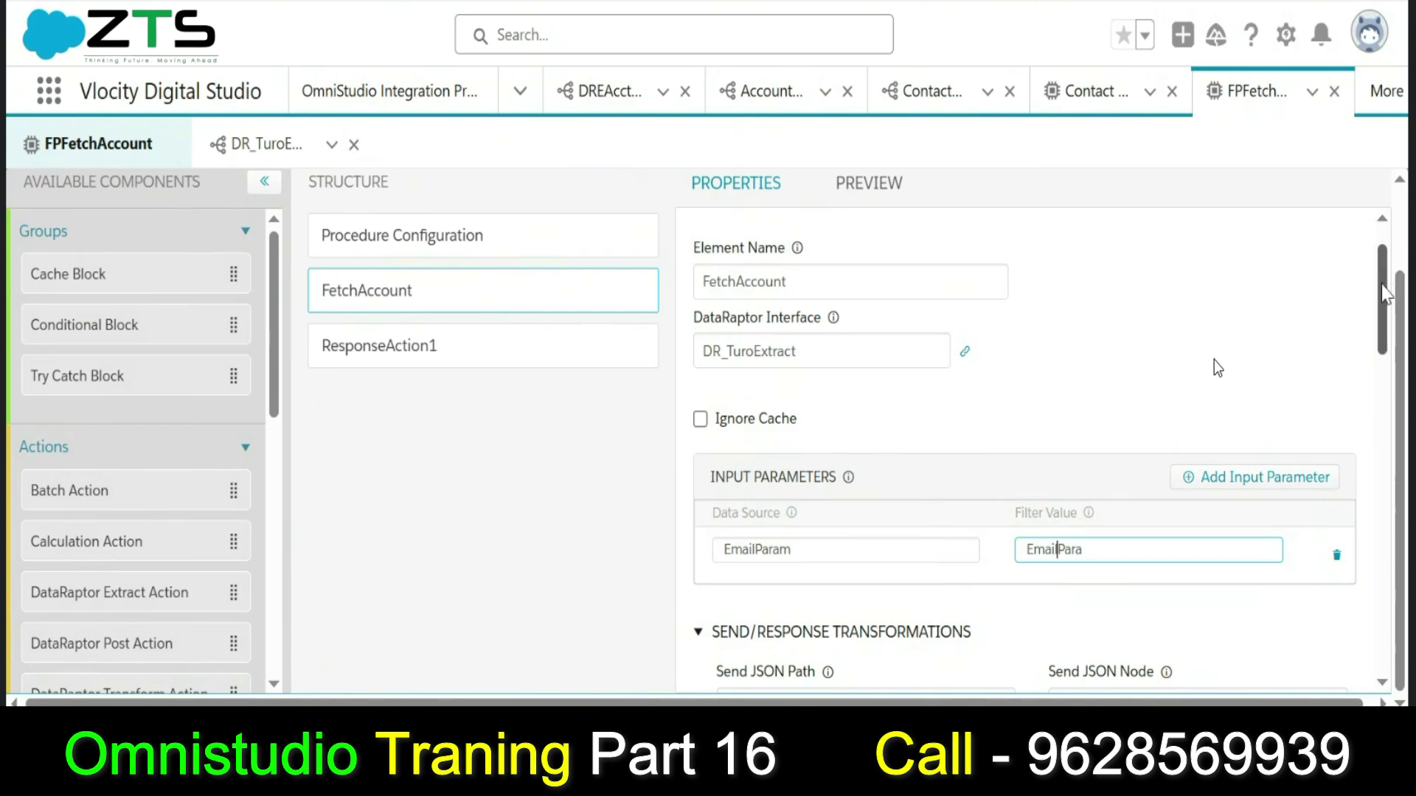
left_click_drag(1383, 295, 1383, 310)
scroll(1129, 367, "down", 1)
scroll(1128, 366, "up", 4)
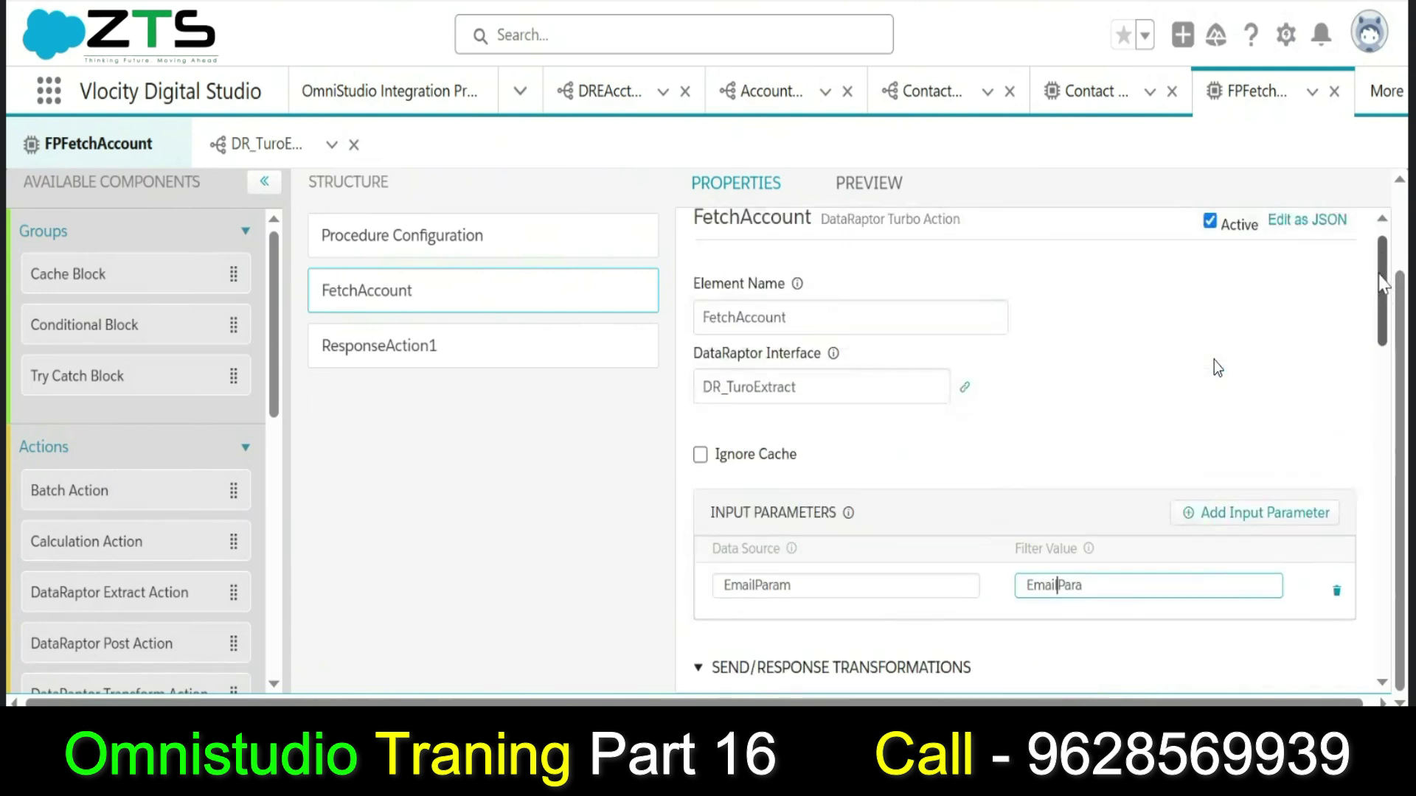
left_click(1130, 583)
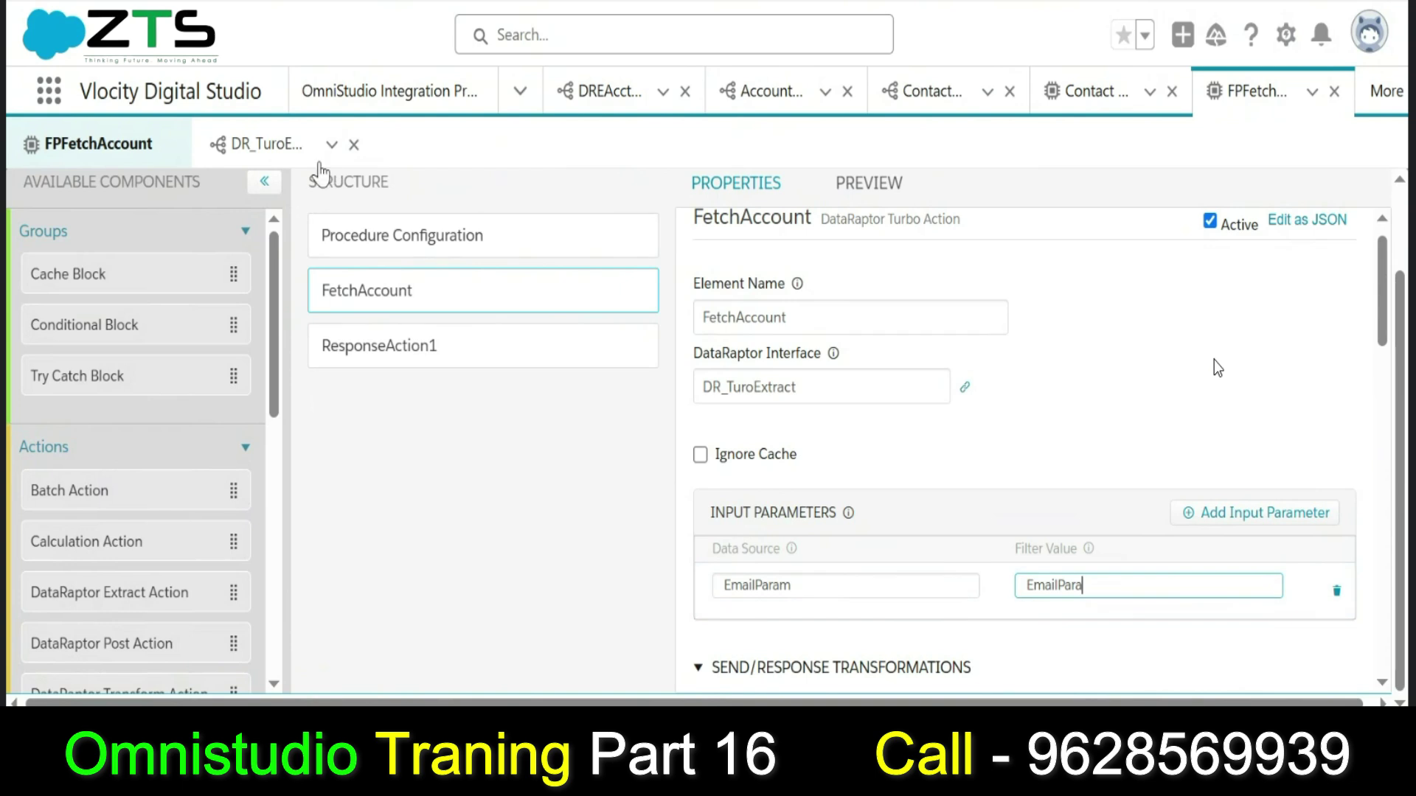
Reopen DR_TuroExtract's Extract settings and select the EmailPara value of its Contact Email filter.
left_click(254, 146)
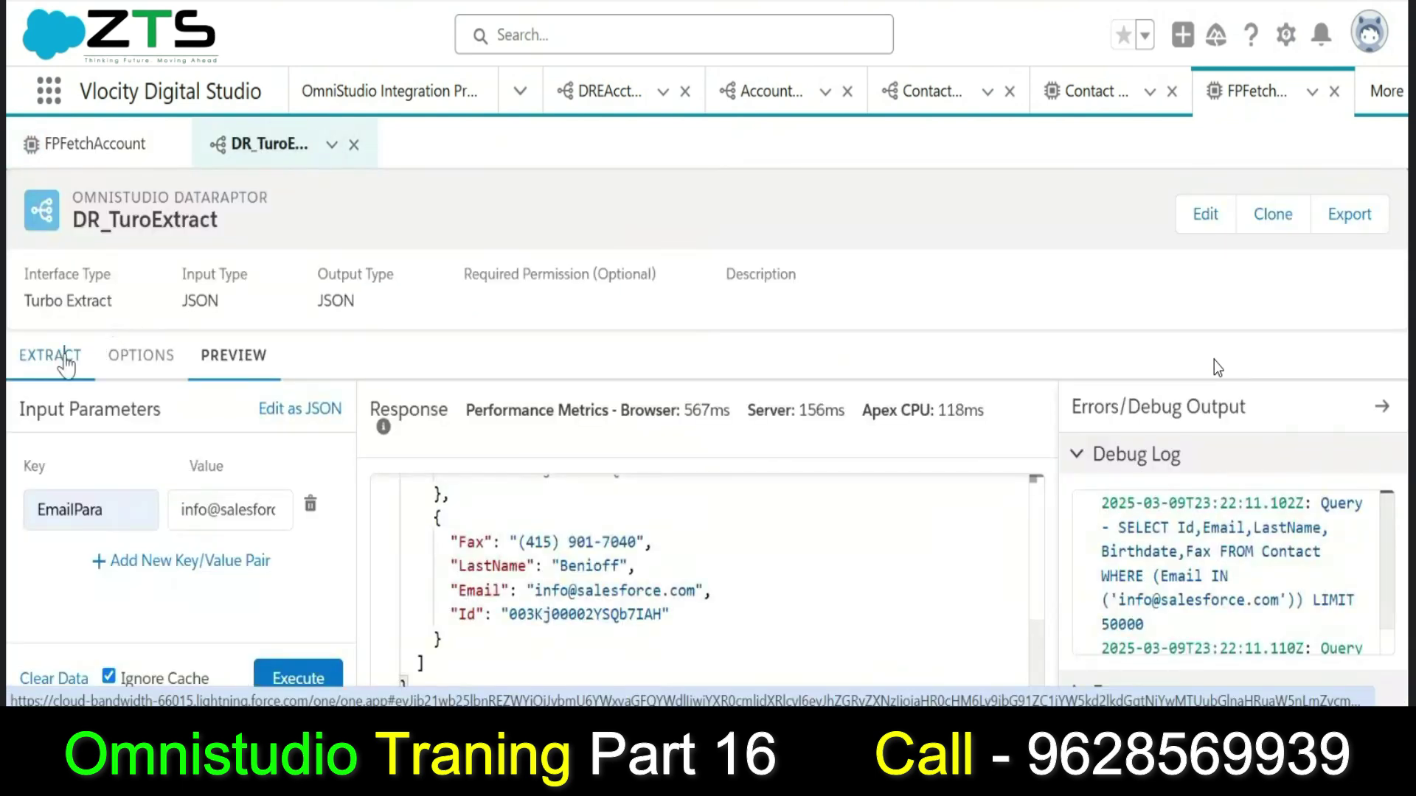
left_click(66, 362)
left_click(1077, 494)
left_click_drag(1052, 494, 982, 493)
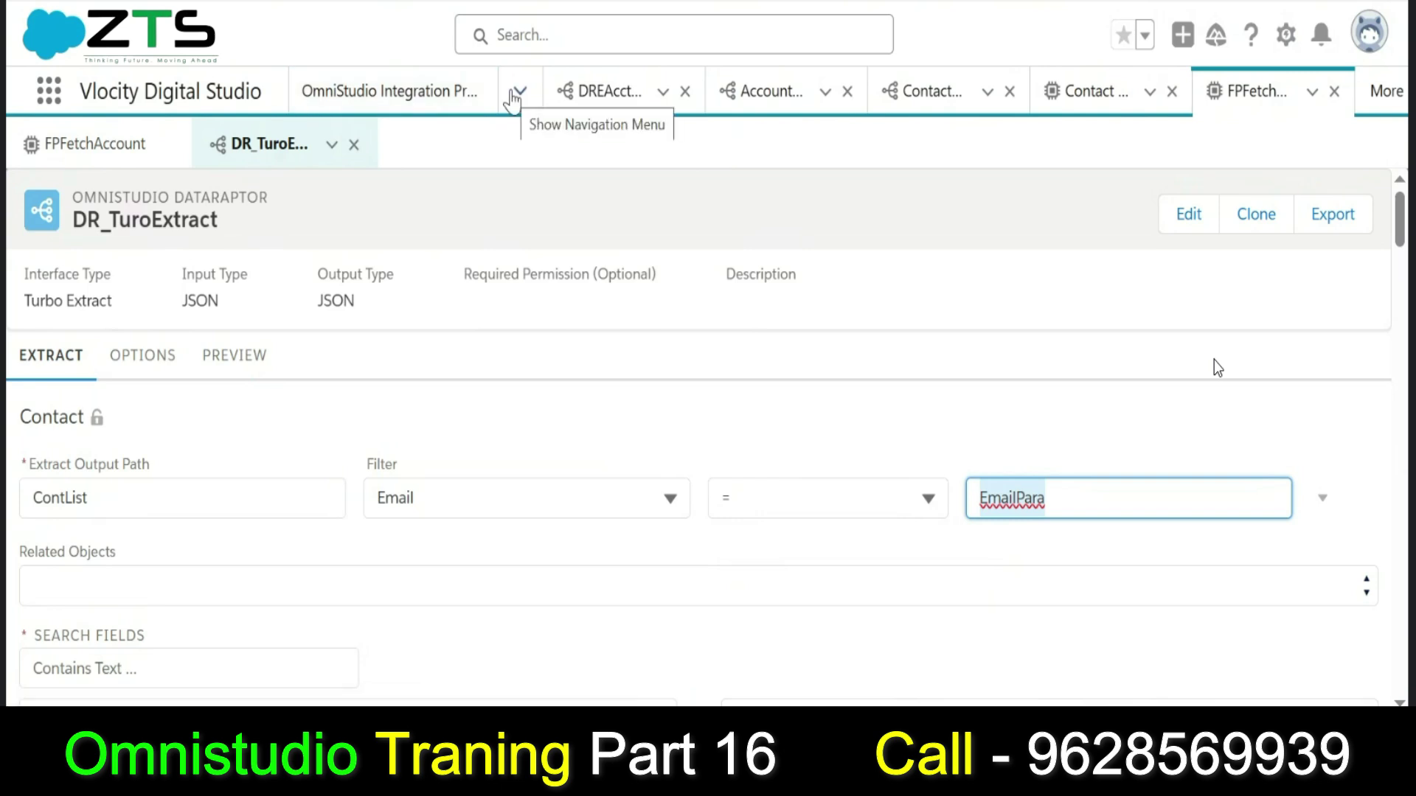
Sort integration procedures newest first and open ContactABC/ContactDetails Contact Integration Procedure version 1.
left_click(436, 101)
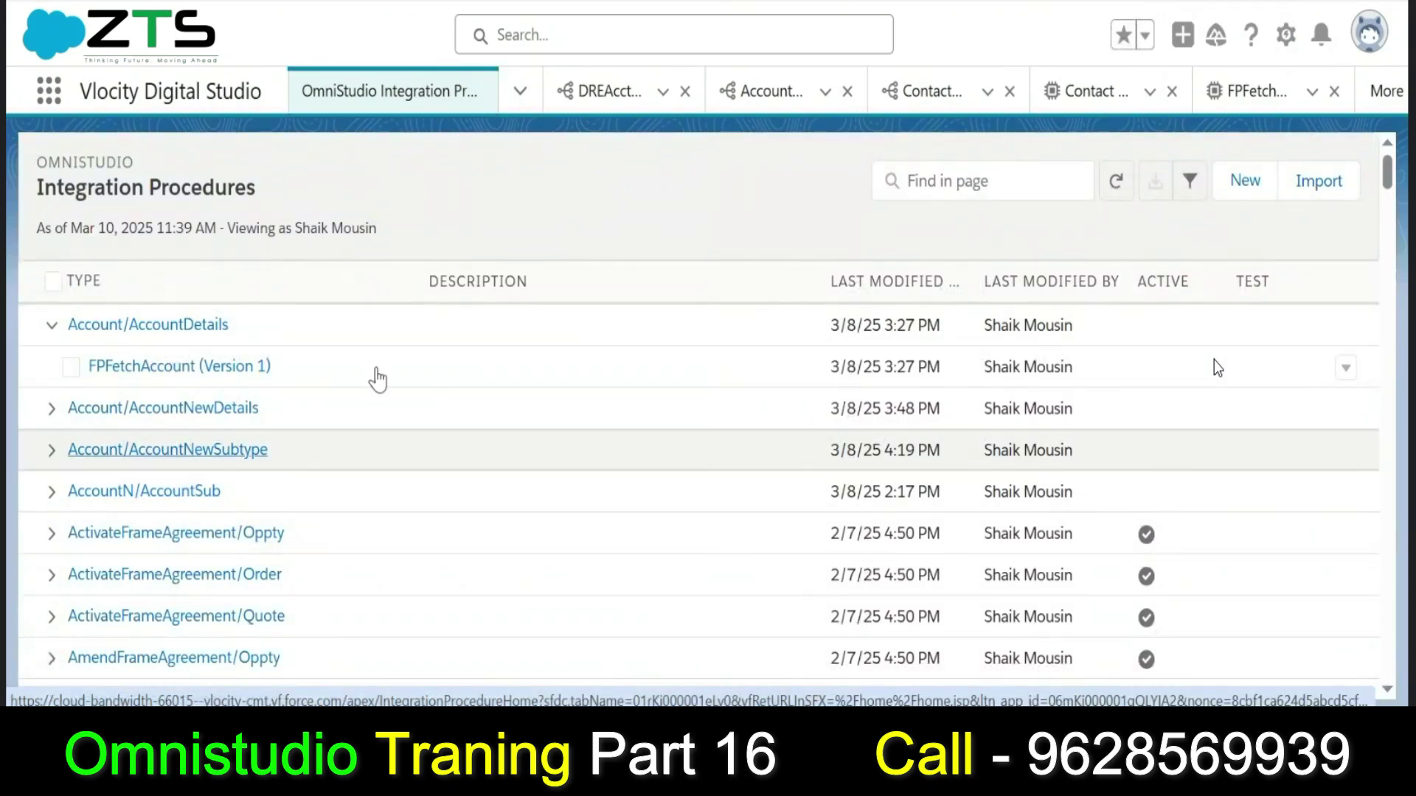
left_click(881, 303)
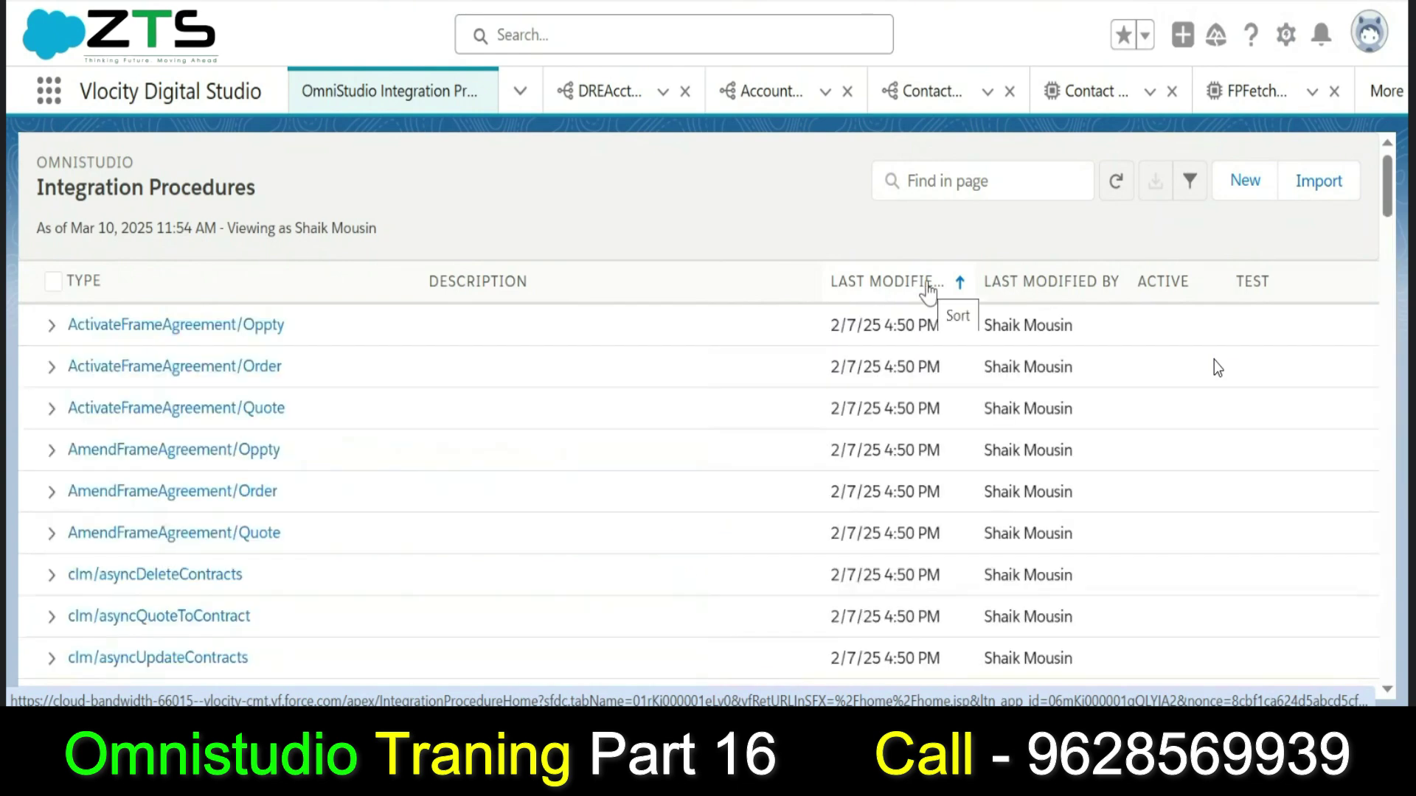
left_click(885, 299)
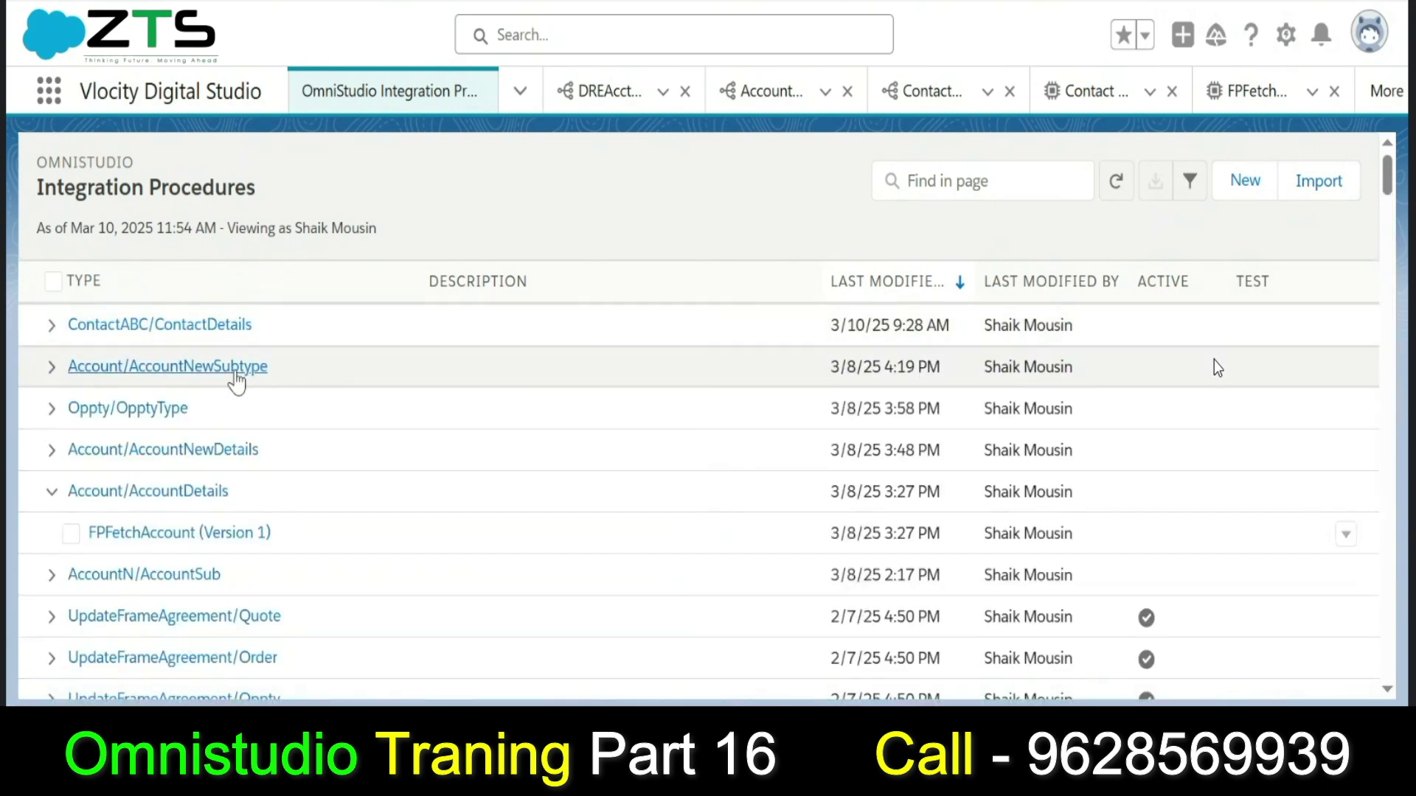
left_click(175, 326)
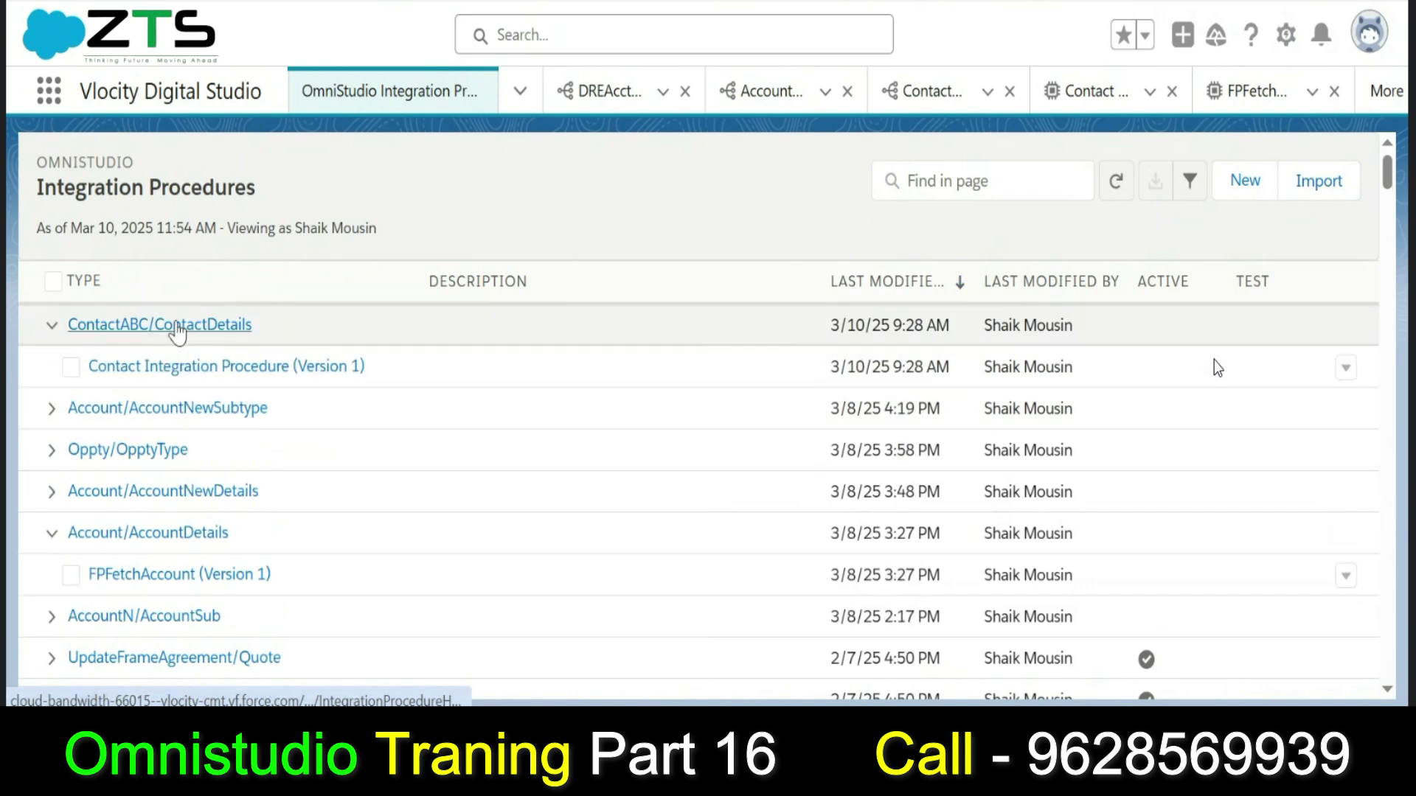
left_click(190, 367)
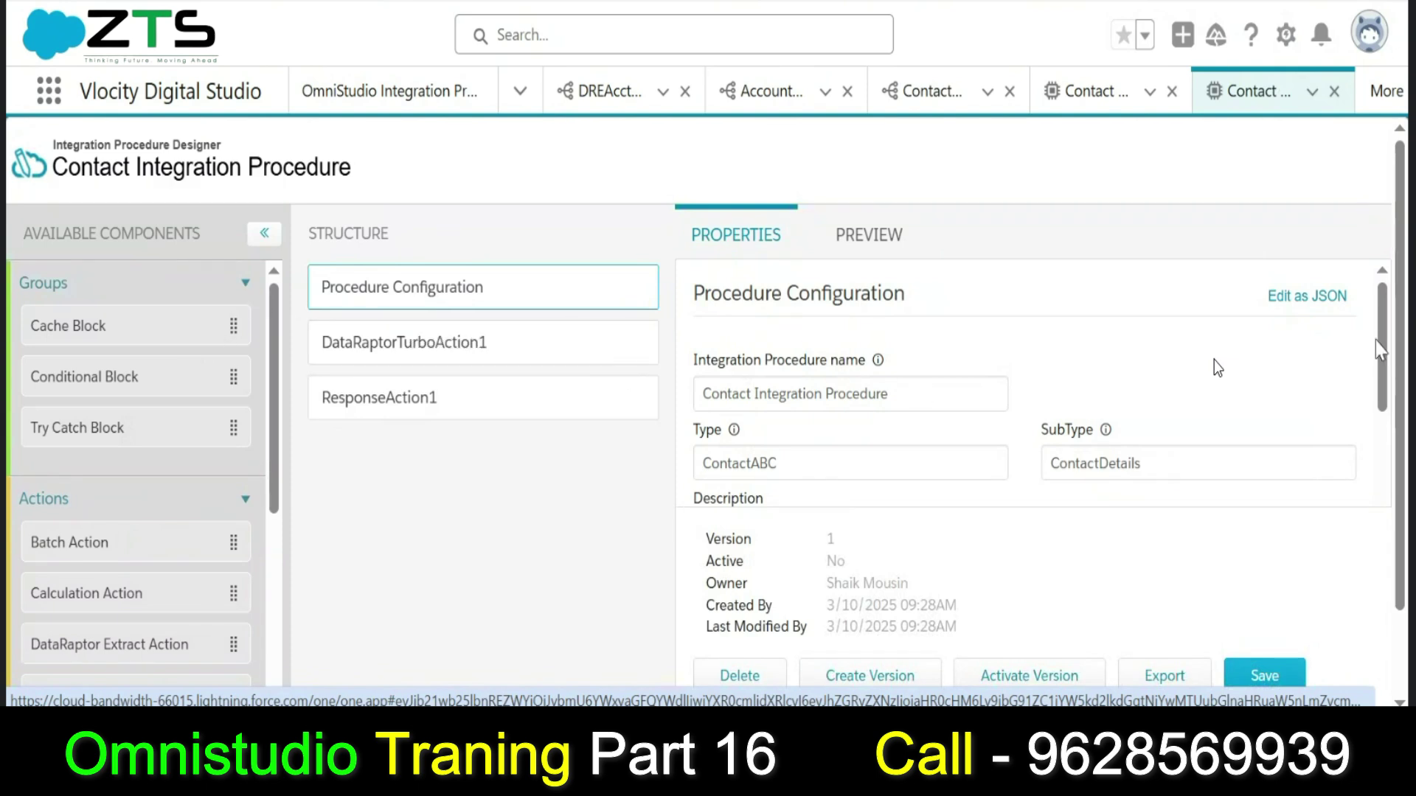
Select DataRaptorTurboAction1 and open its DRE_ContactTurboExt DataRaptor from the DataRaptor Interface field.
scroll(1376, 346, "down", 3)
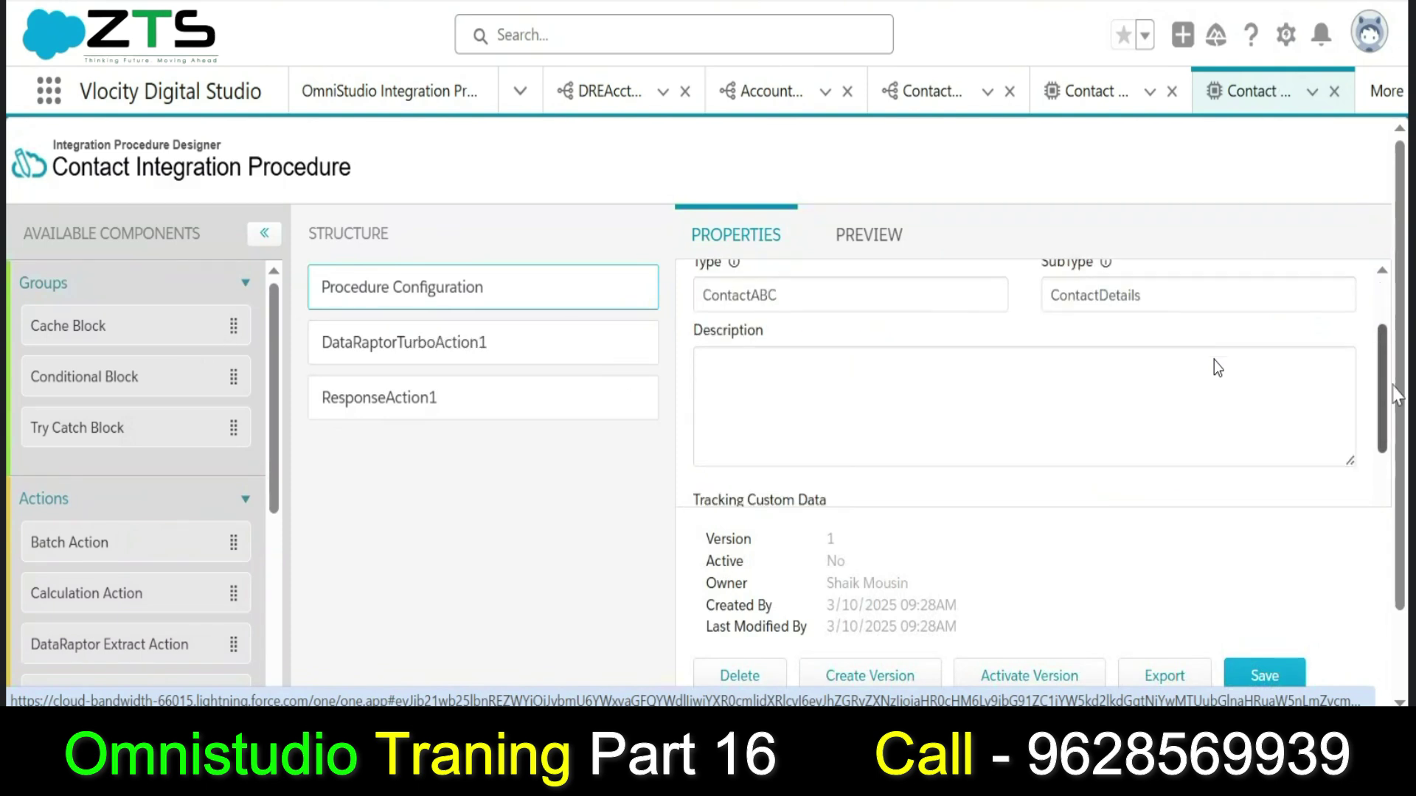
left_click(531, 348)
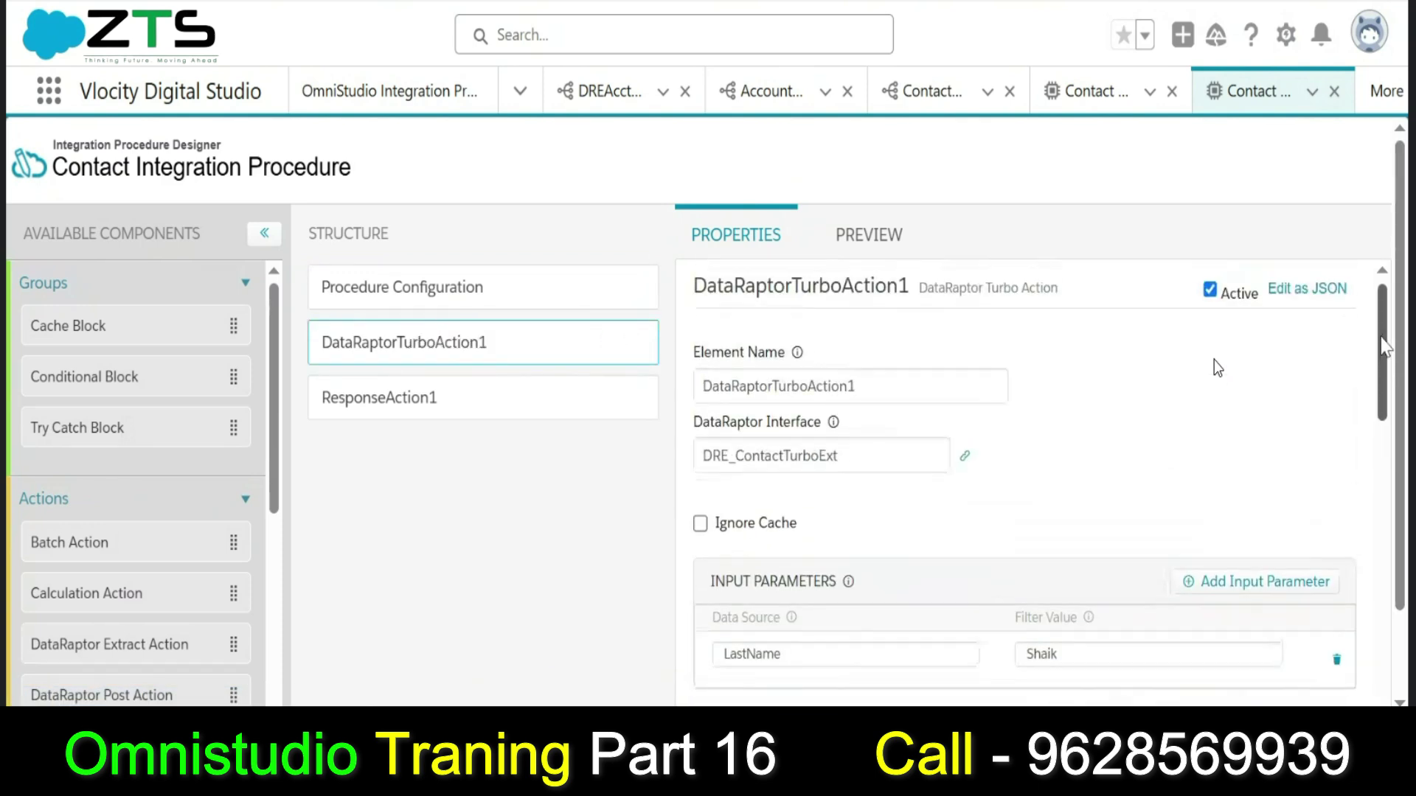
left_click(964, 466)
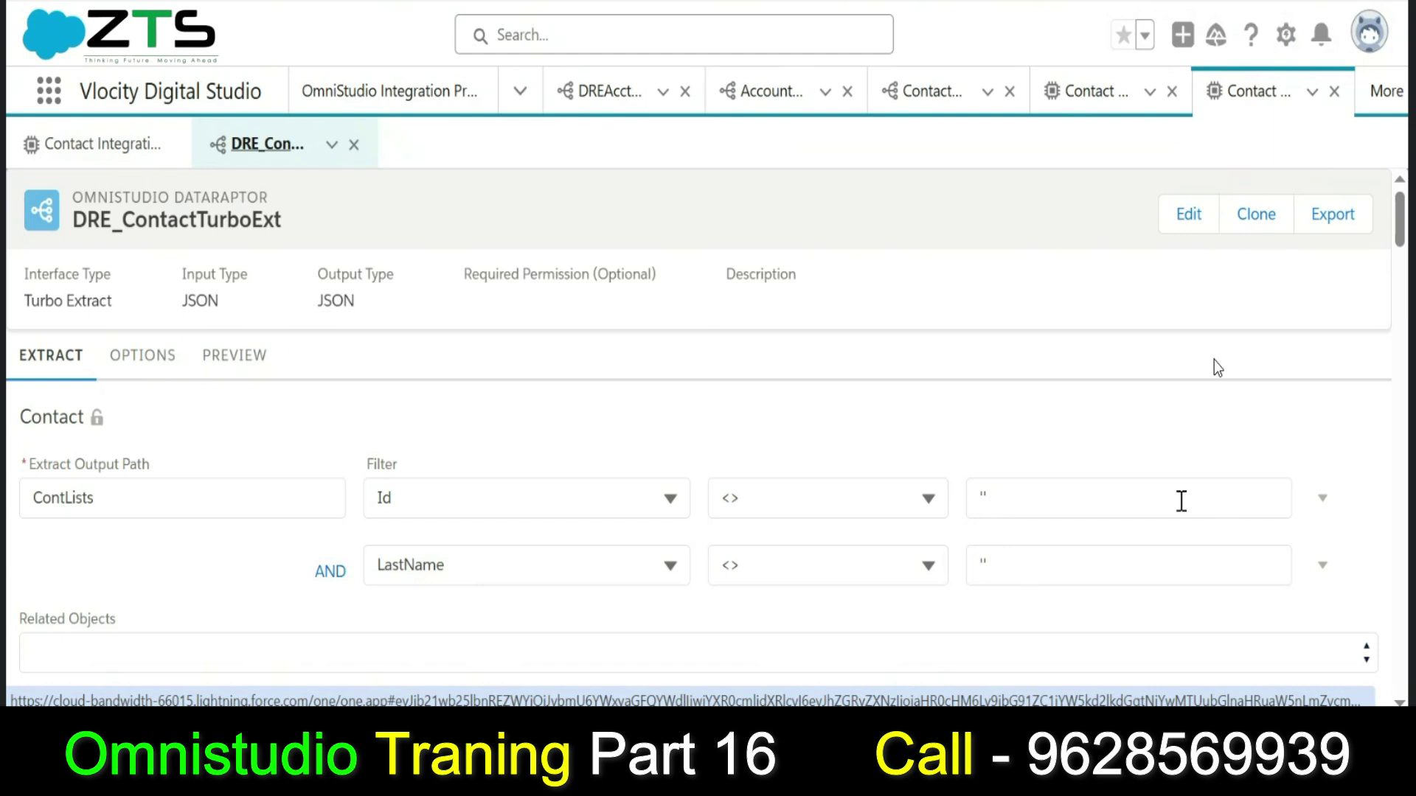
Change the LastName filter from <> empty to LastName = LastPara.
left_click(930, 566)
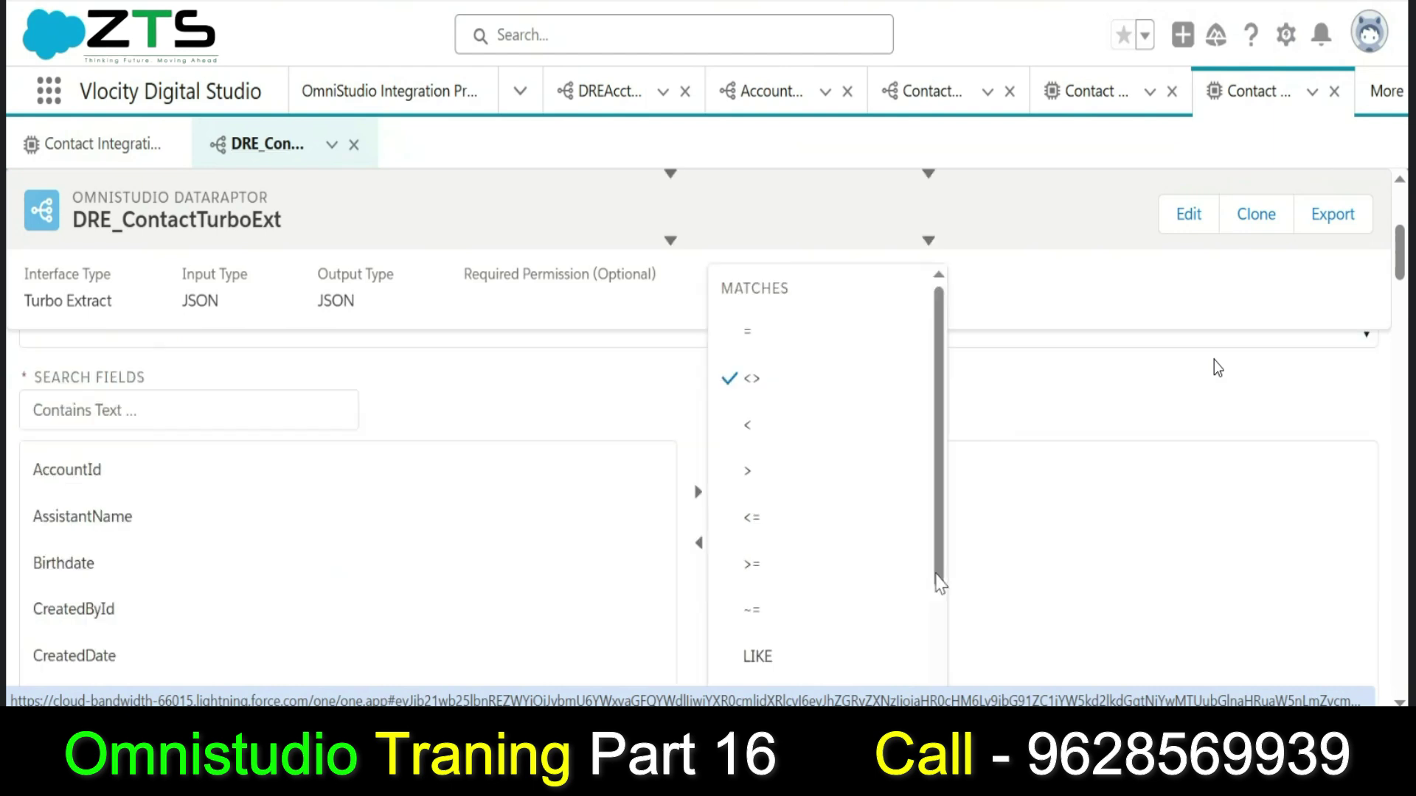
left_click(842, 333)
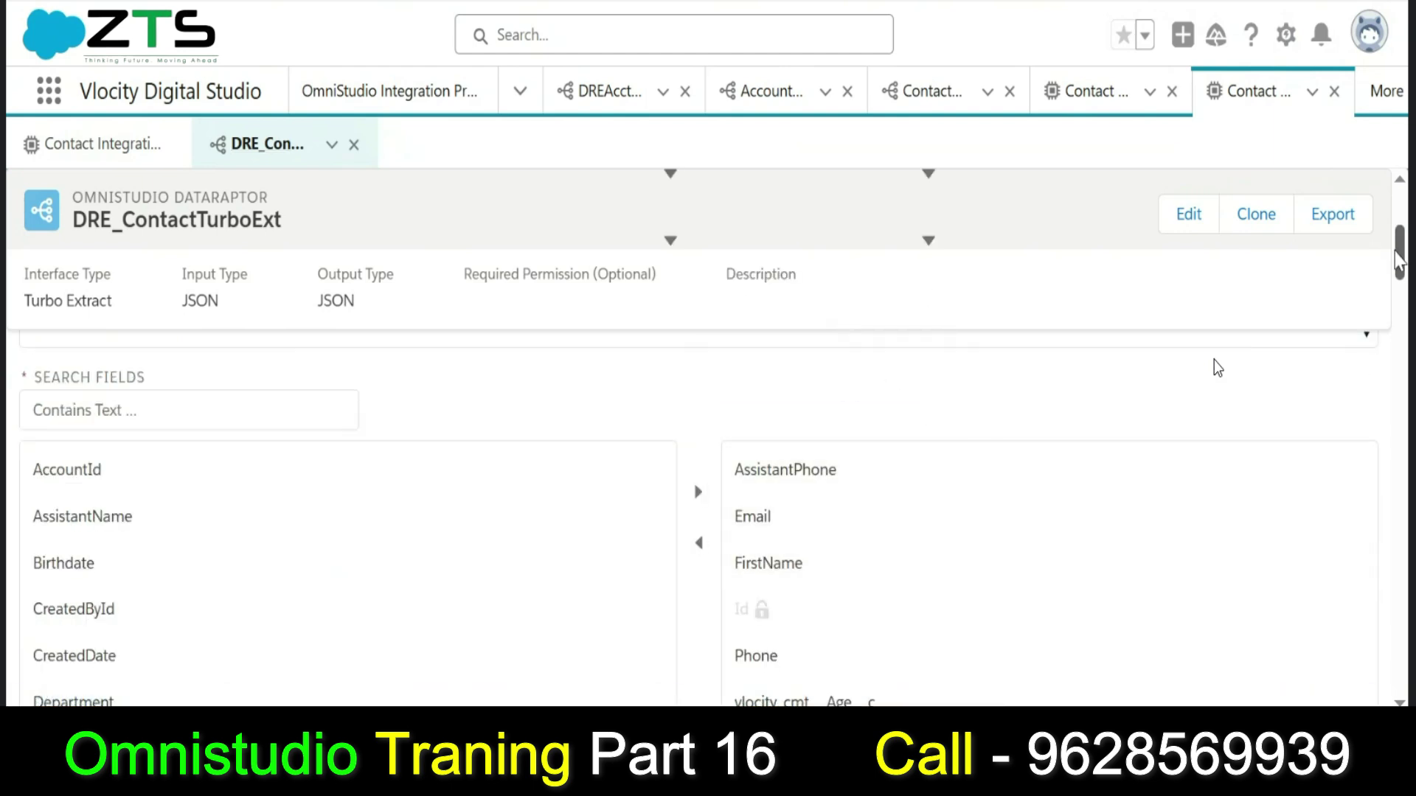
scroll(1399, 258, "up", 4)
left_click(1068, 546)
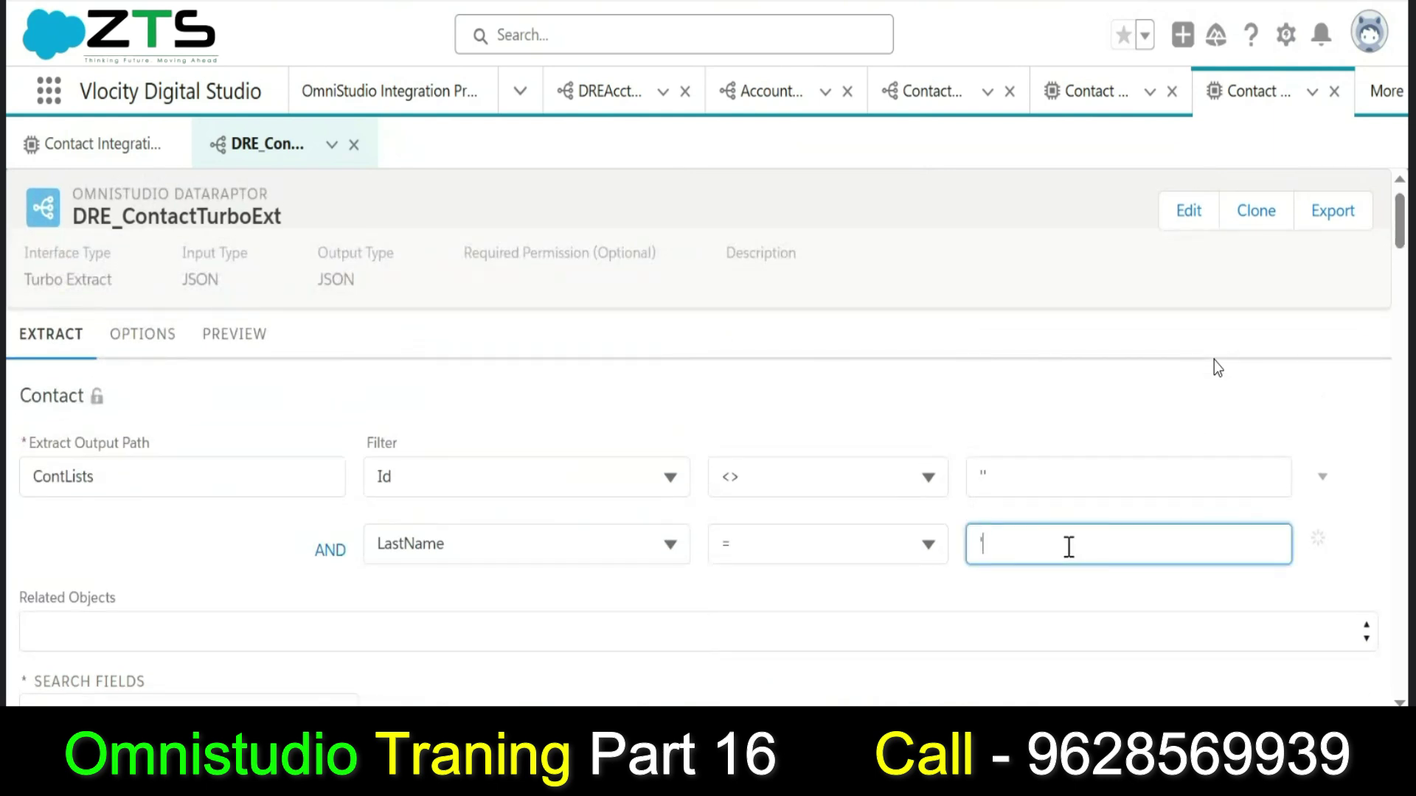
type("L")
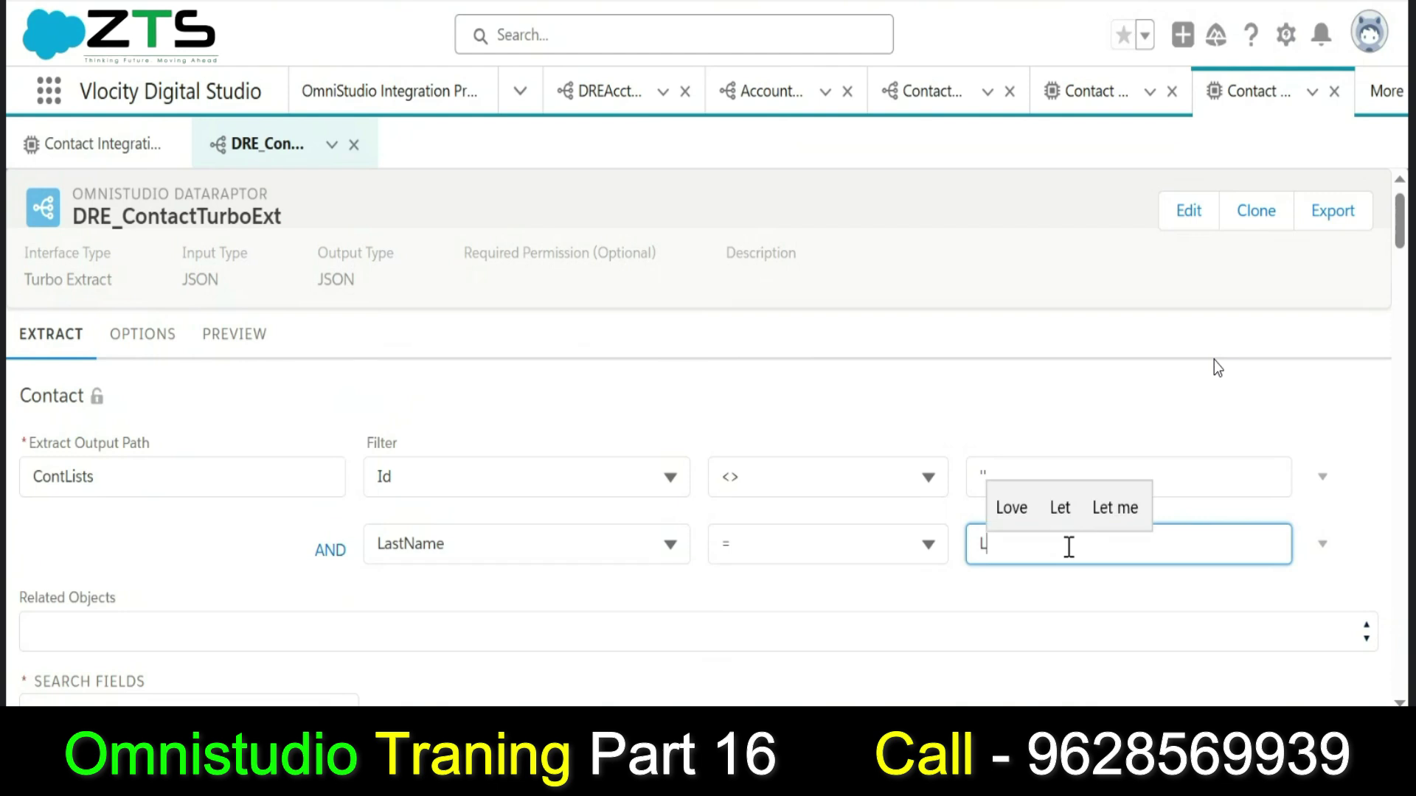
type("astPara")
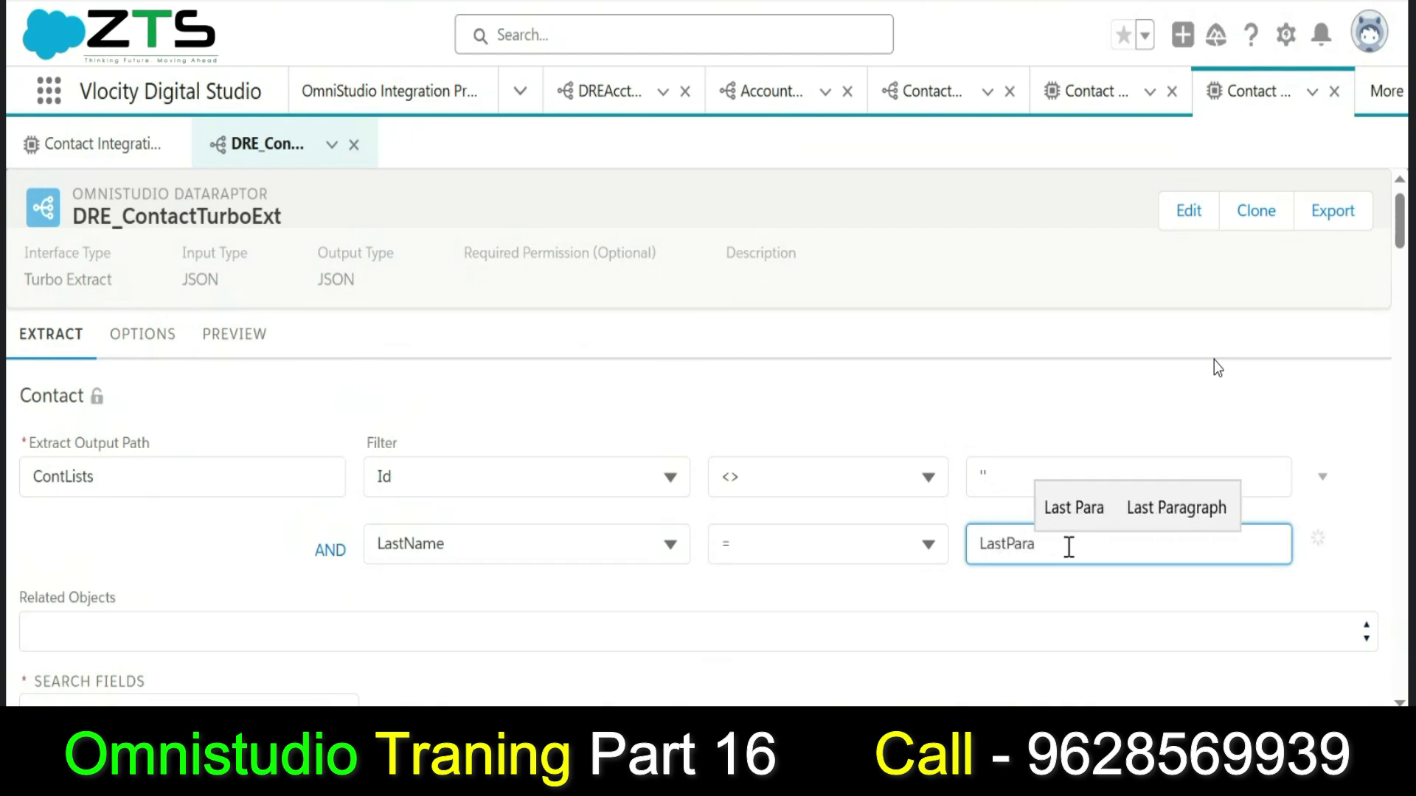
left_click(999, 479)
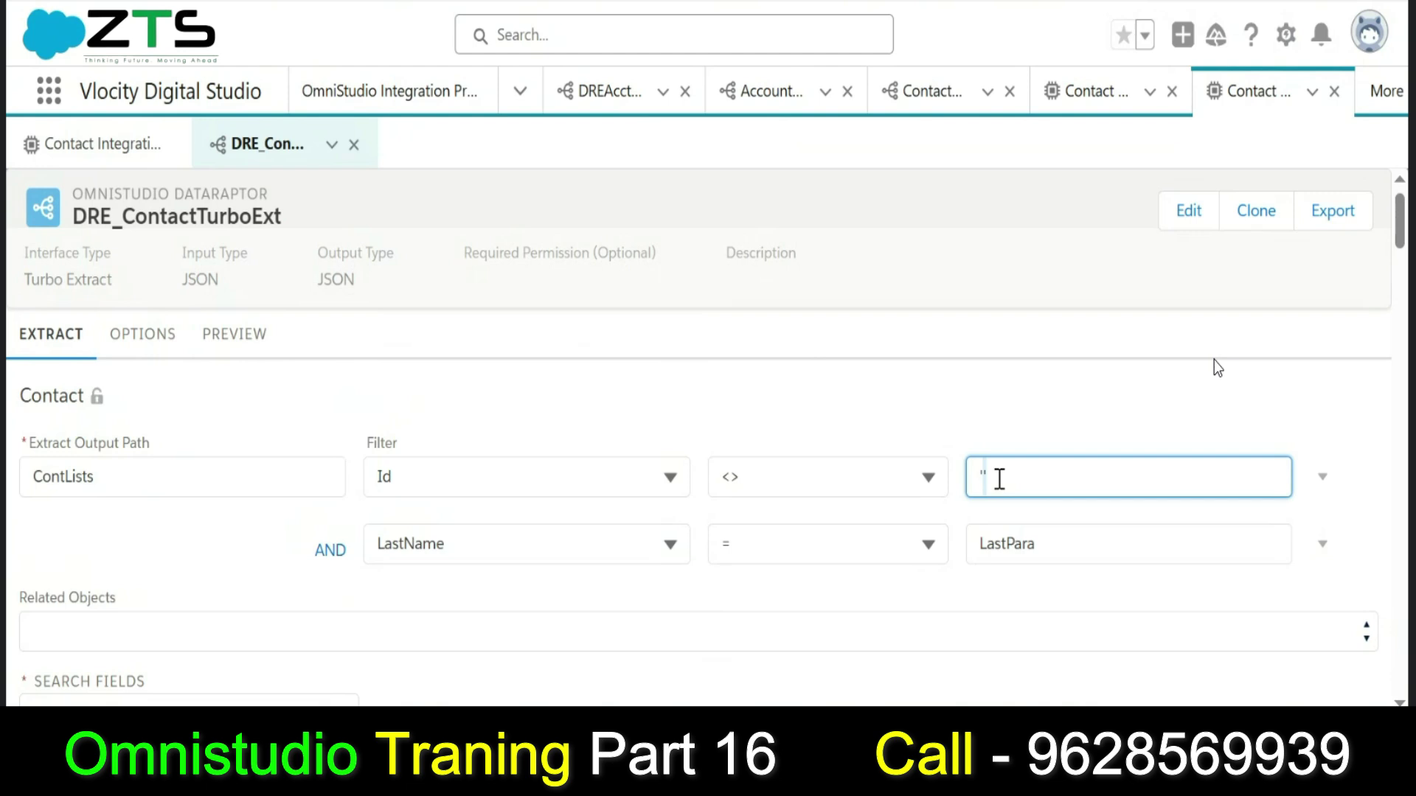
left_click(1332, 485)
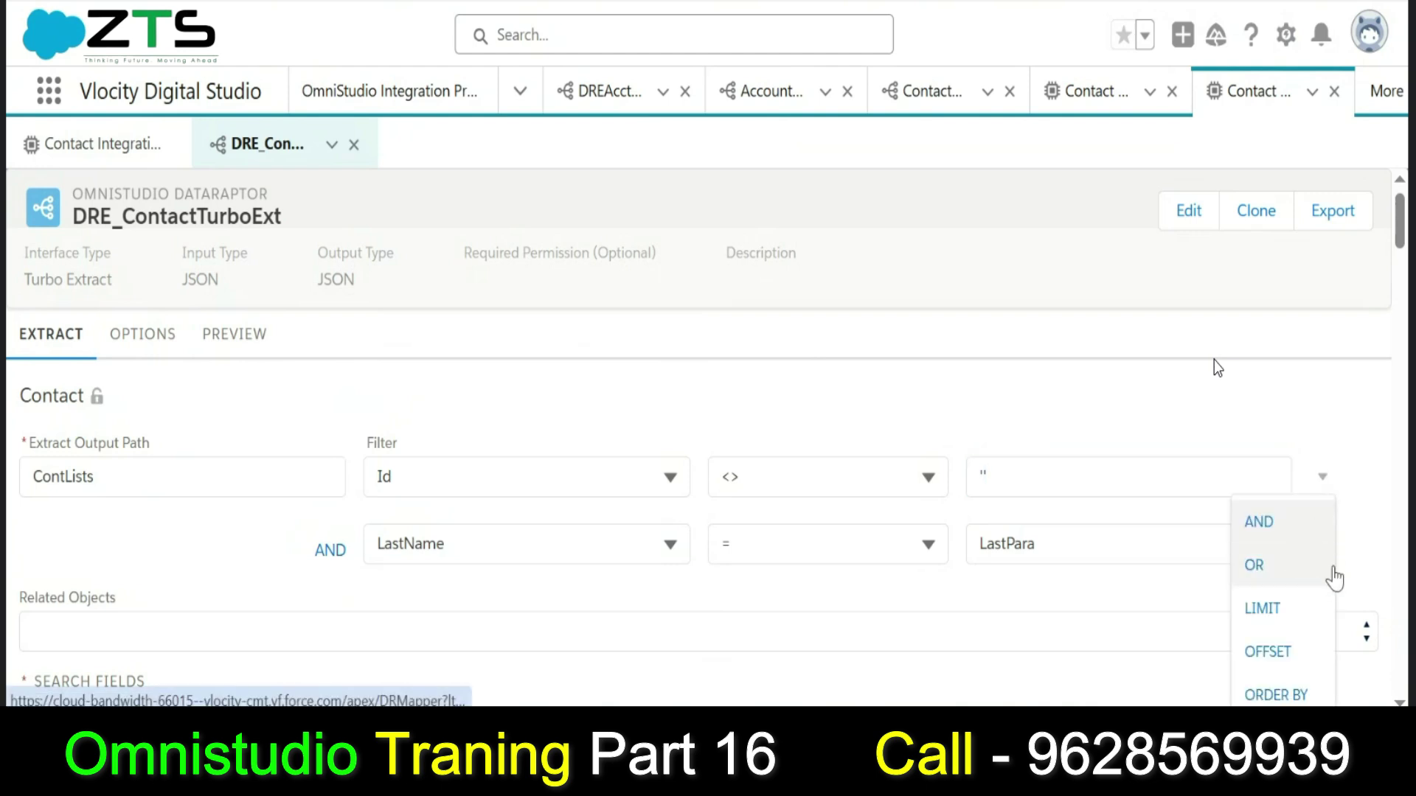
left_click_drag(1400, 242, 1401, 251)
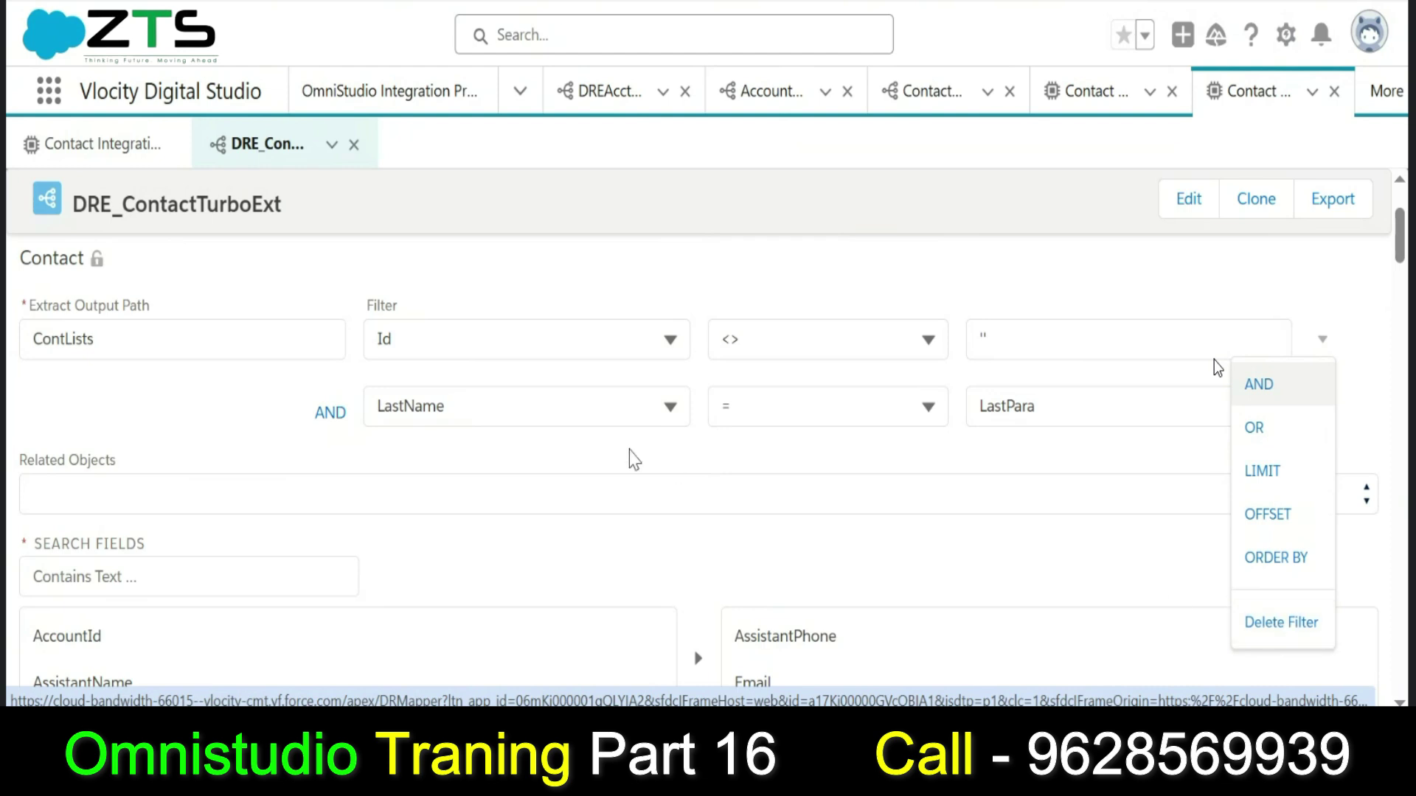
Delete the Id filter so only LastName = LastPara remains.
left_click(606, 357)
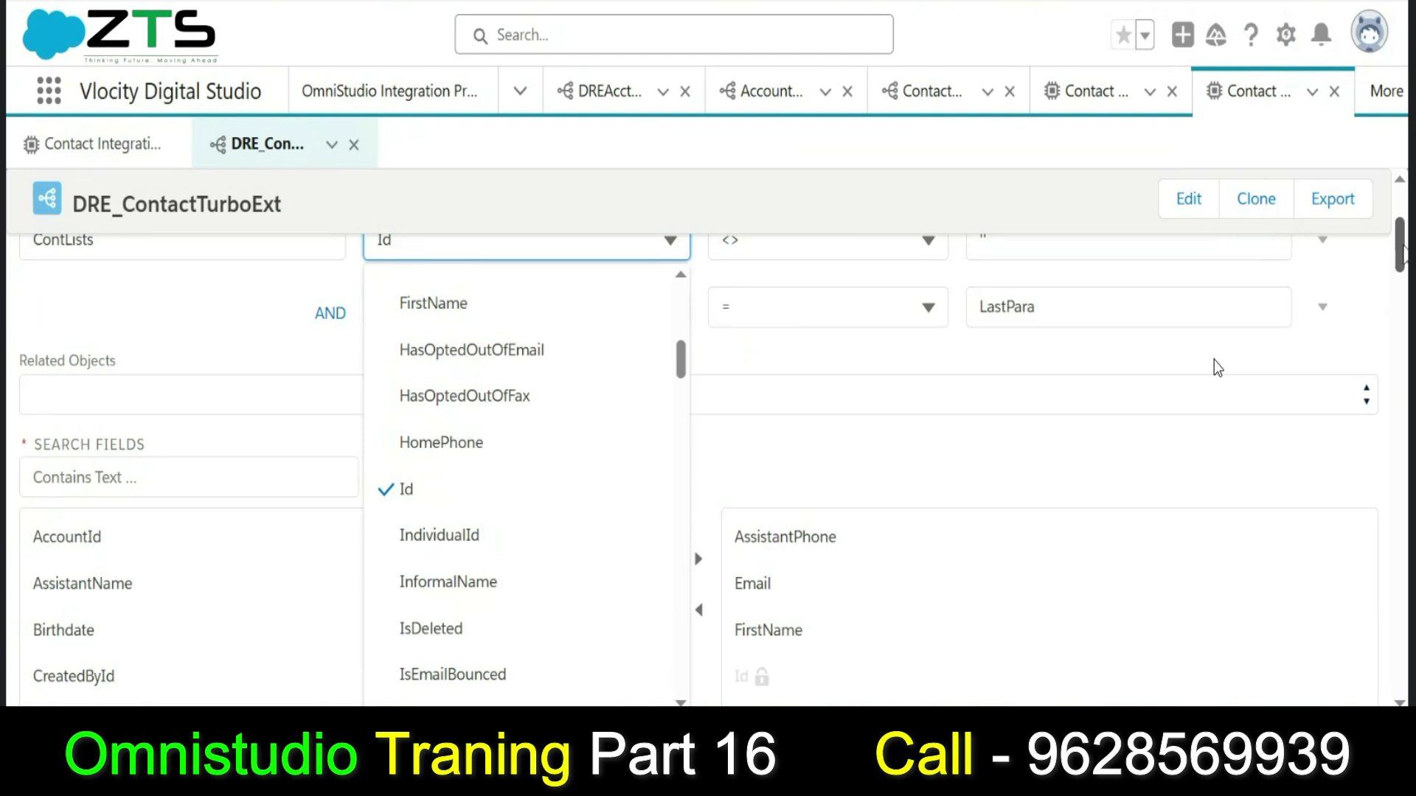
scroll(1402, 250, "up", 4)
left_click(1323, 494)
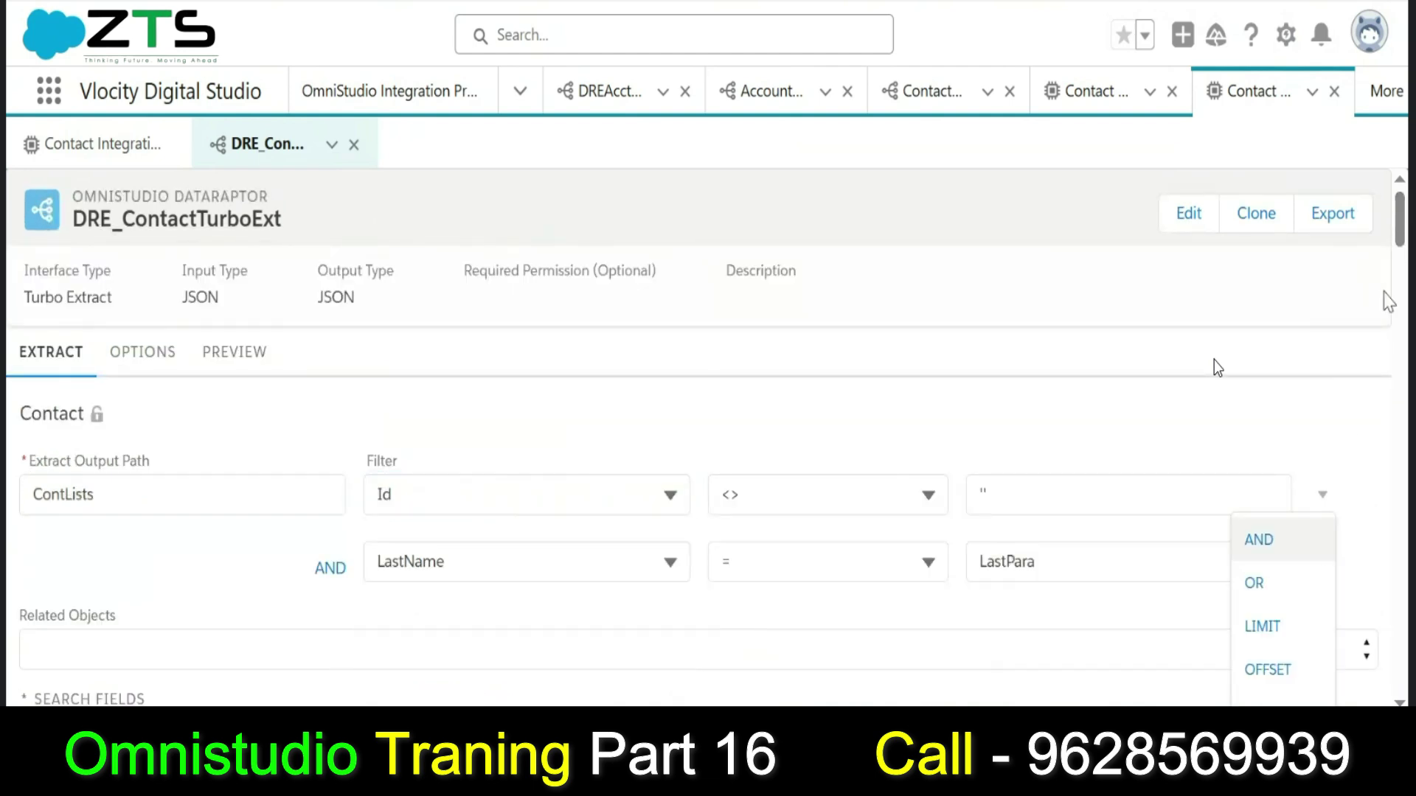
left_click_drag(1398, 229, 1400, 277)
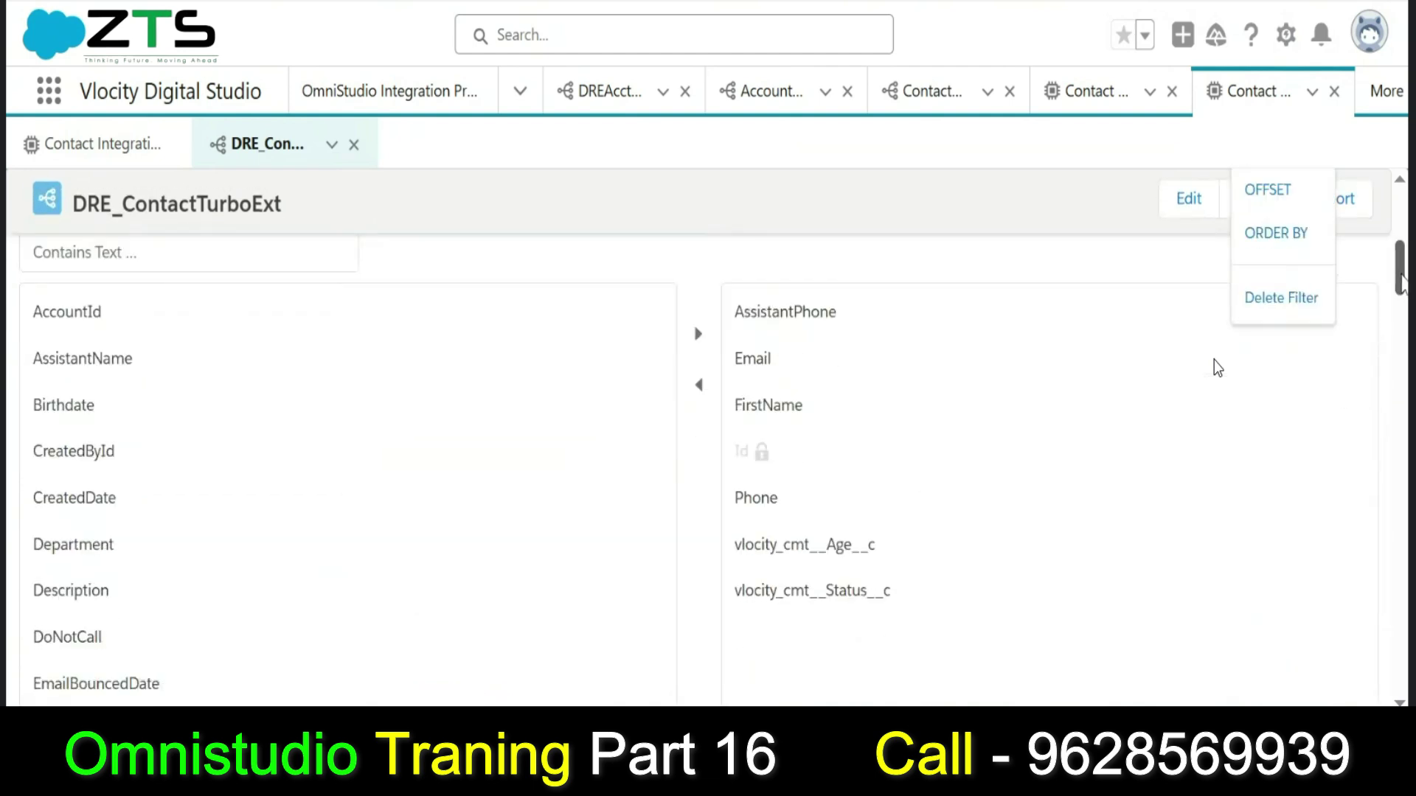
left_click(1317, 297)
mouse_move(1399, 275)
left_mouse_down()
mouse_move(1396, 231)
mouse_move(1397, 266)
mouse_move(1394, 249)
left_mouse_up()
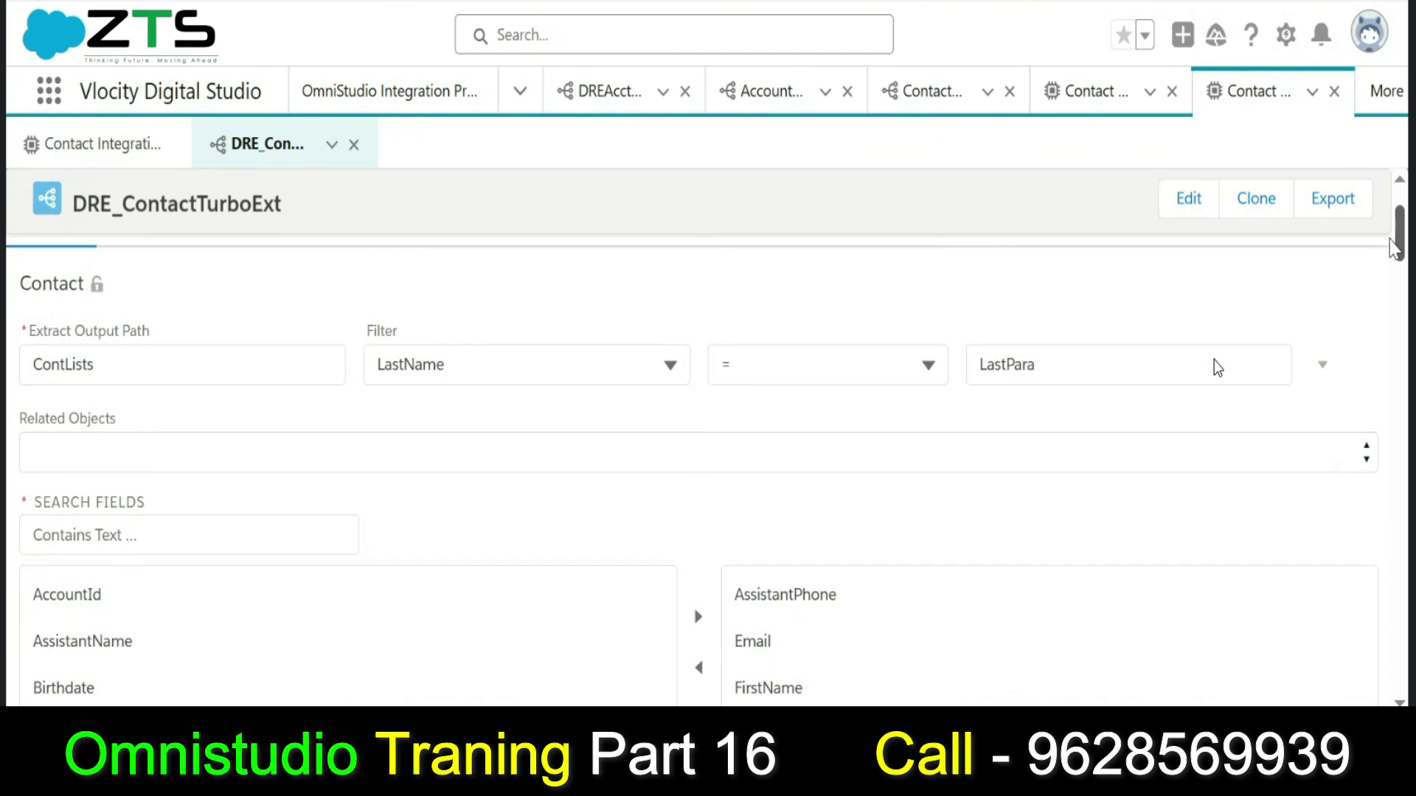
Check the LastPara filter value, then switch to the Contact Integration Procedure and back to DRE_ContactTurboExt.
double_click(1072, 371)
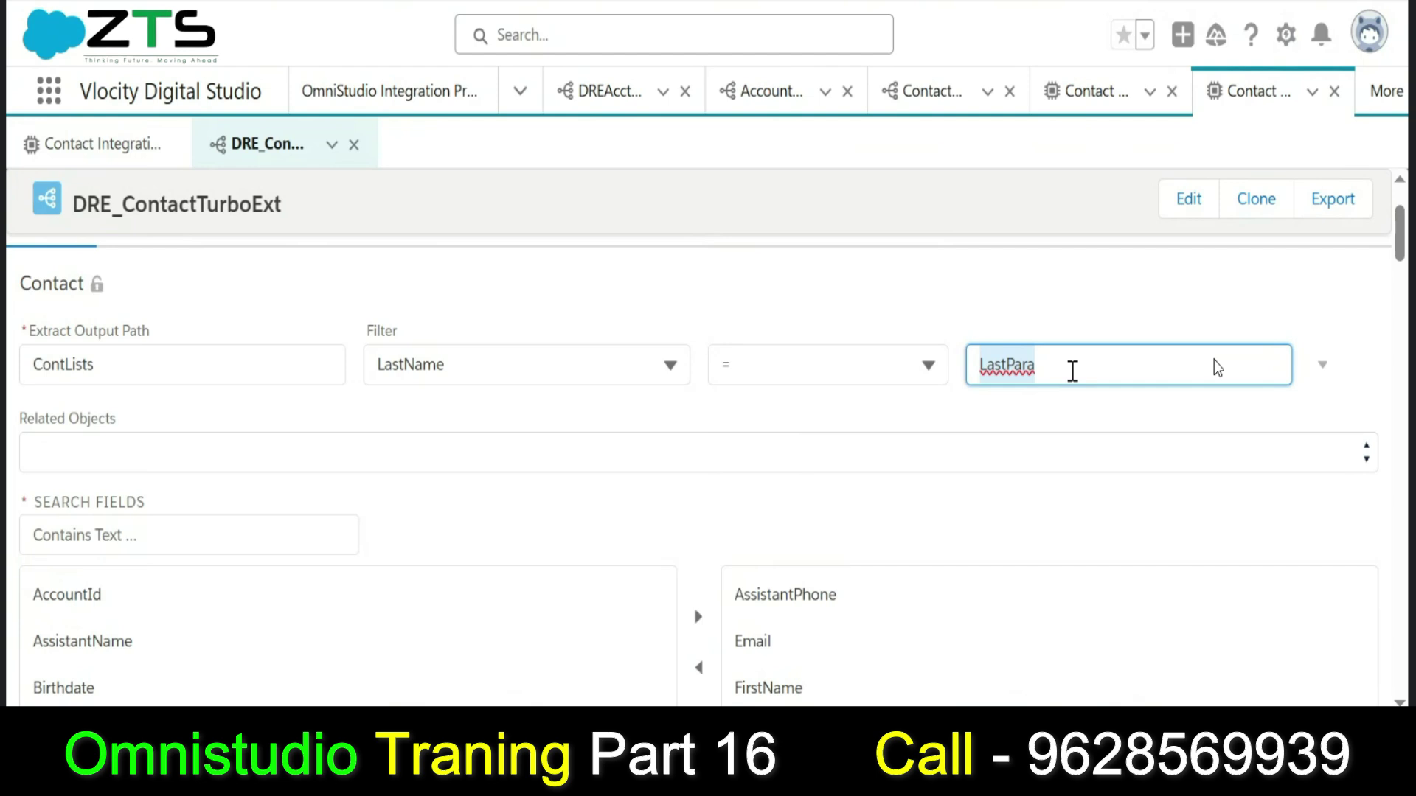
left_click(1115, 415)
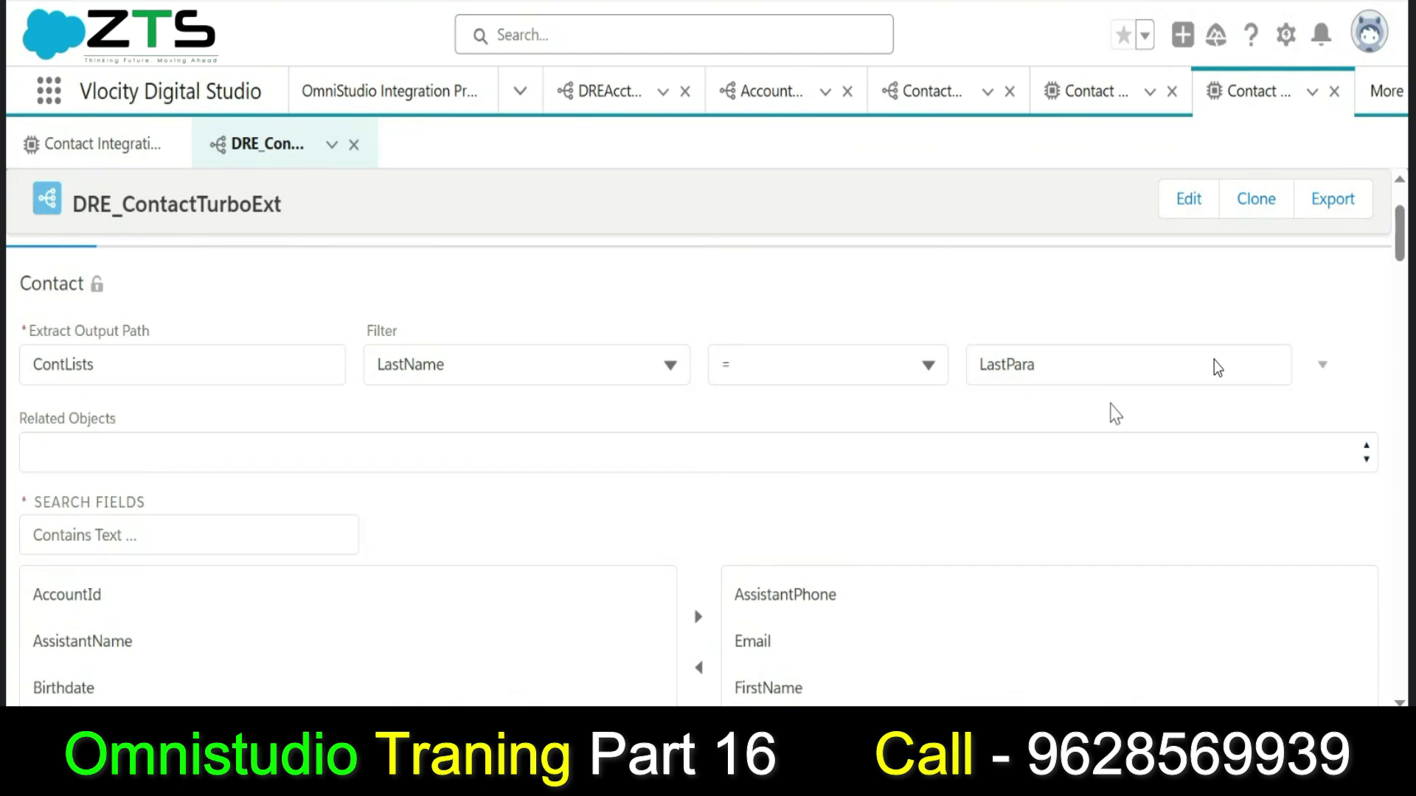
double_click(1077, 382)
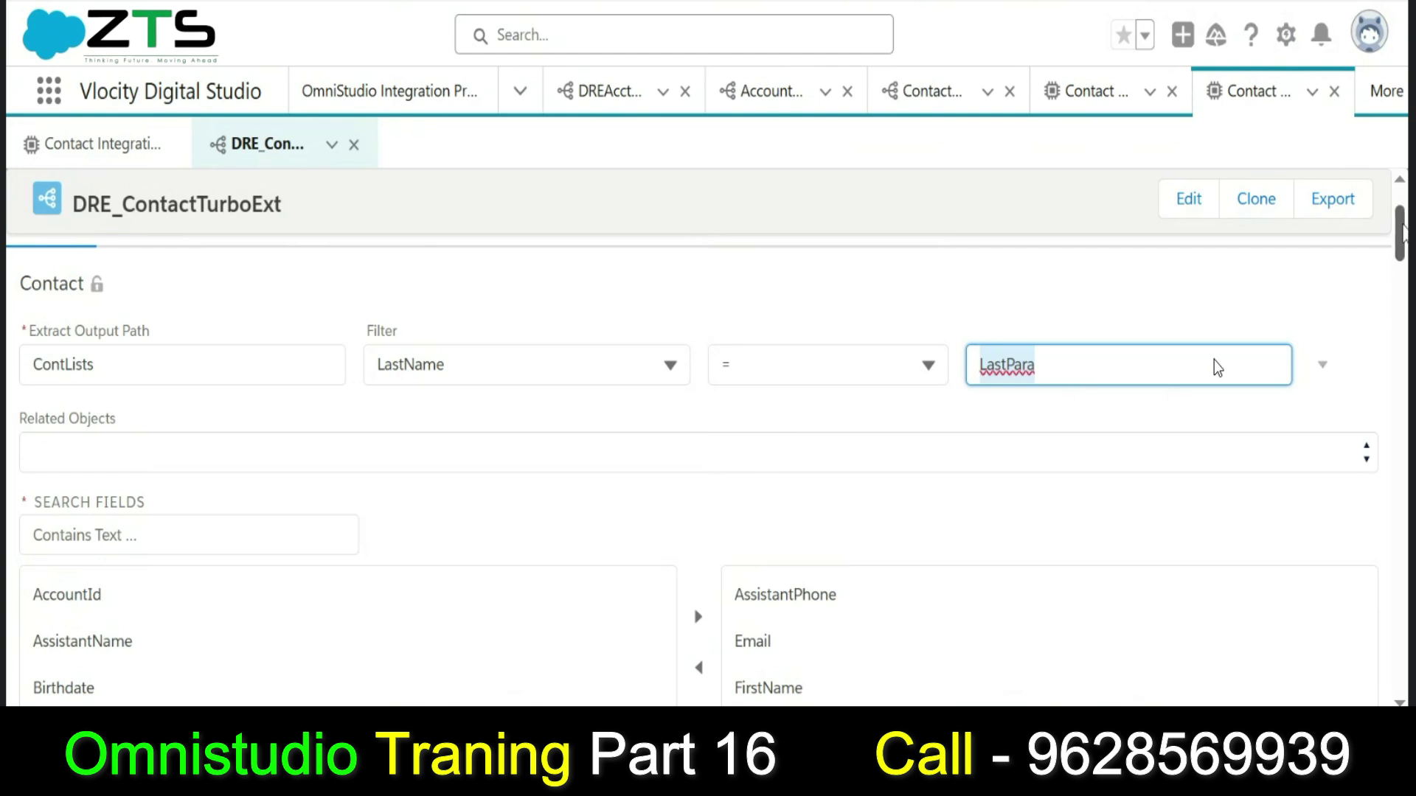
scroll(1404, 234, "down", 1)
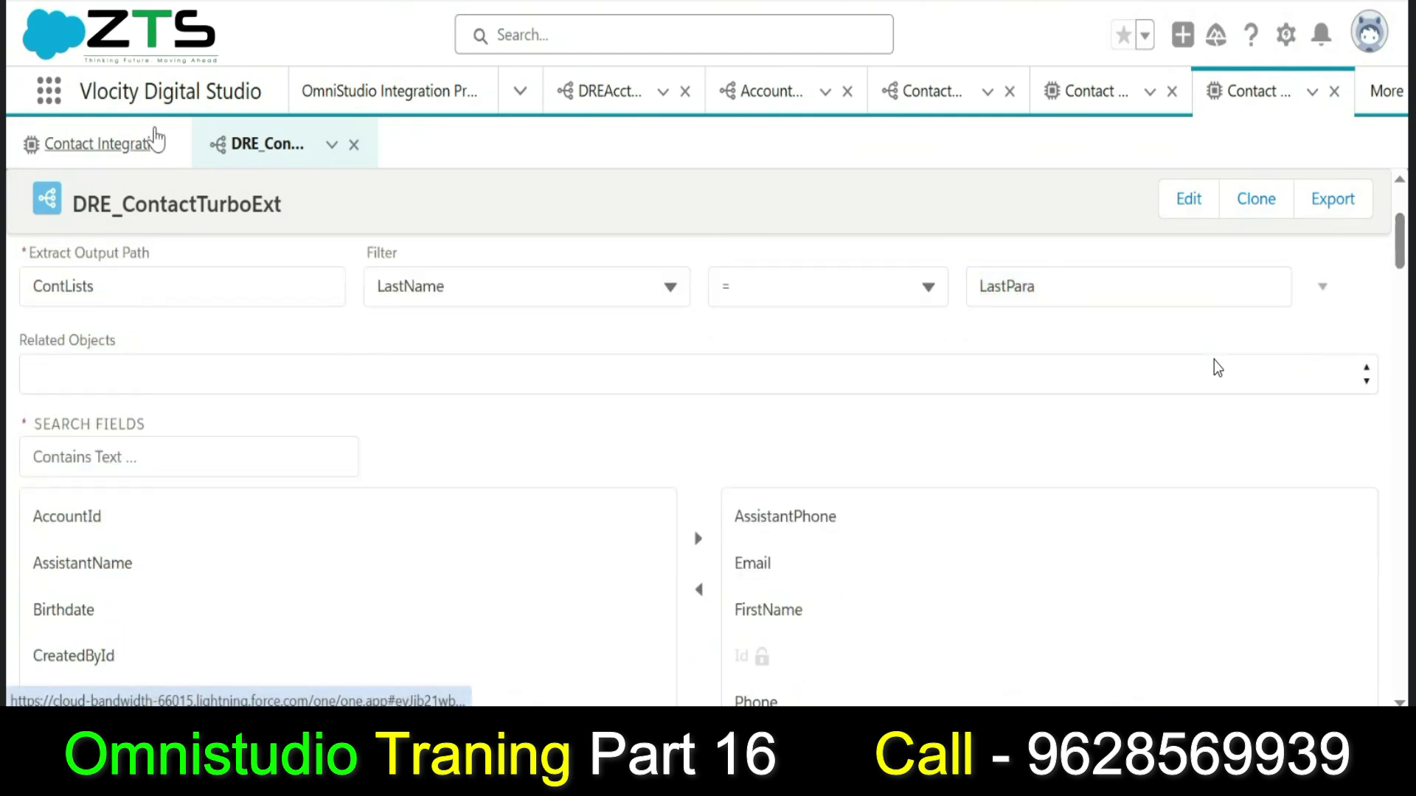
left_click(157, 140)
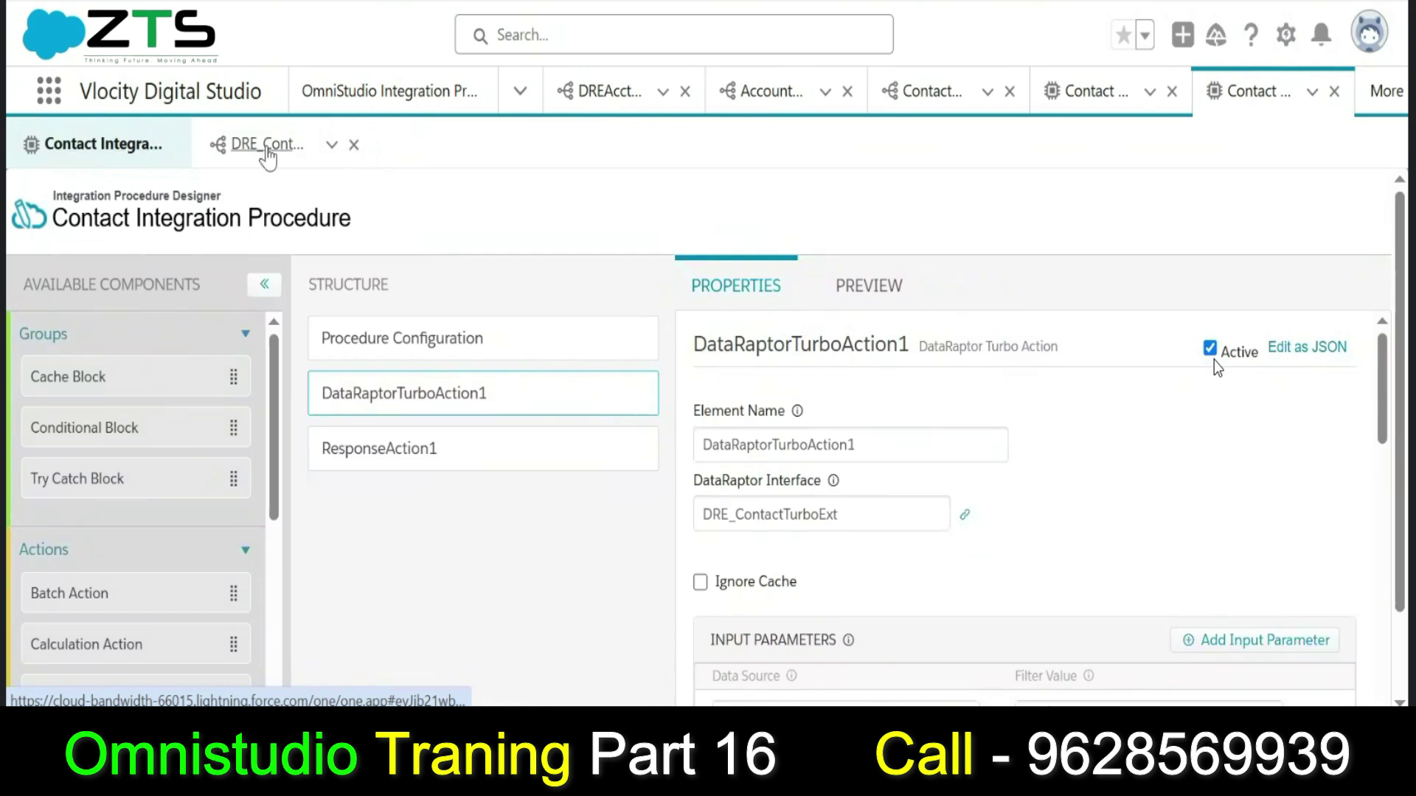
left_click(267, 151)
Preview DRE_ContactTurboExt with input key LastPara set to a sample last name and review returned ContLists.
left_click(218, 358)
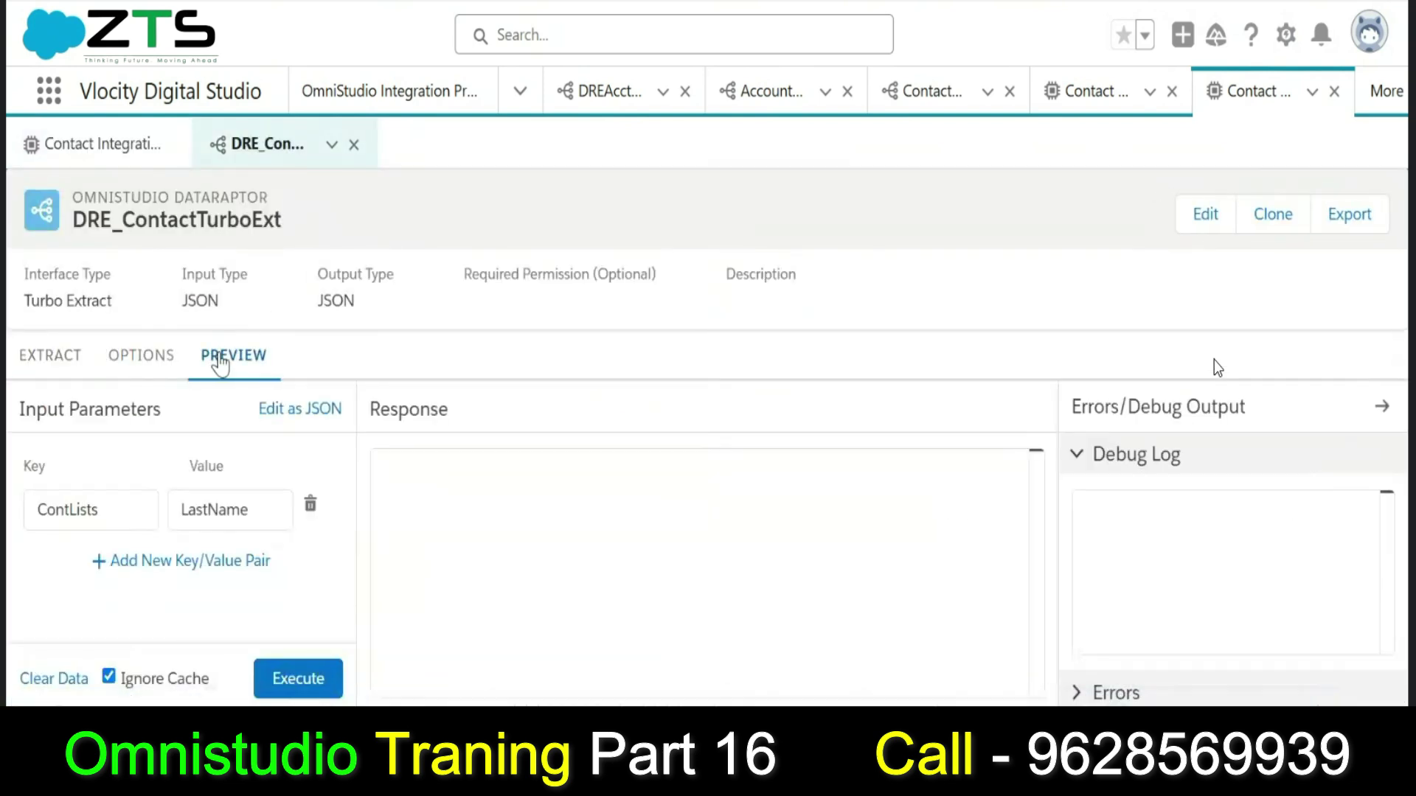
double_click(137, 507)
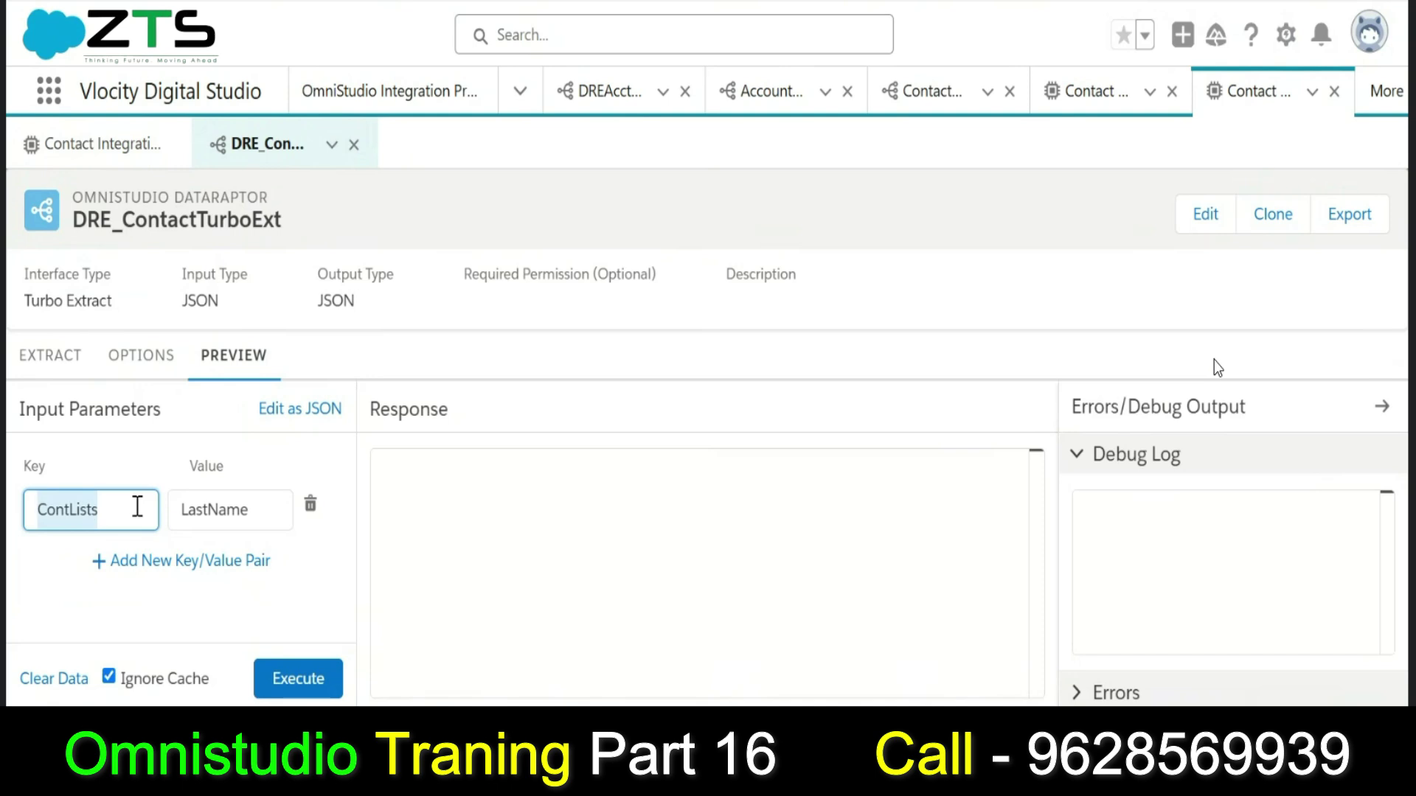
type("LastPara")
double_click(197, 509)
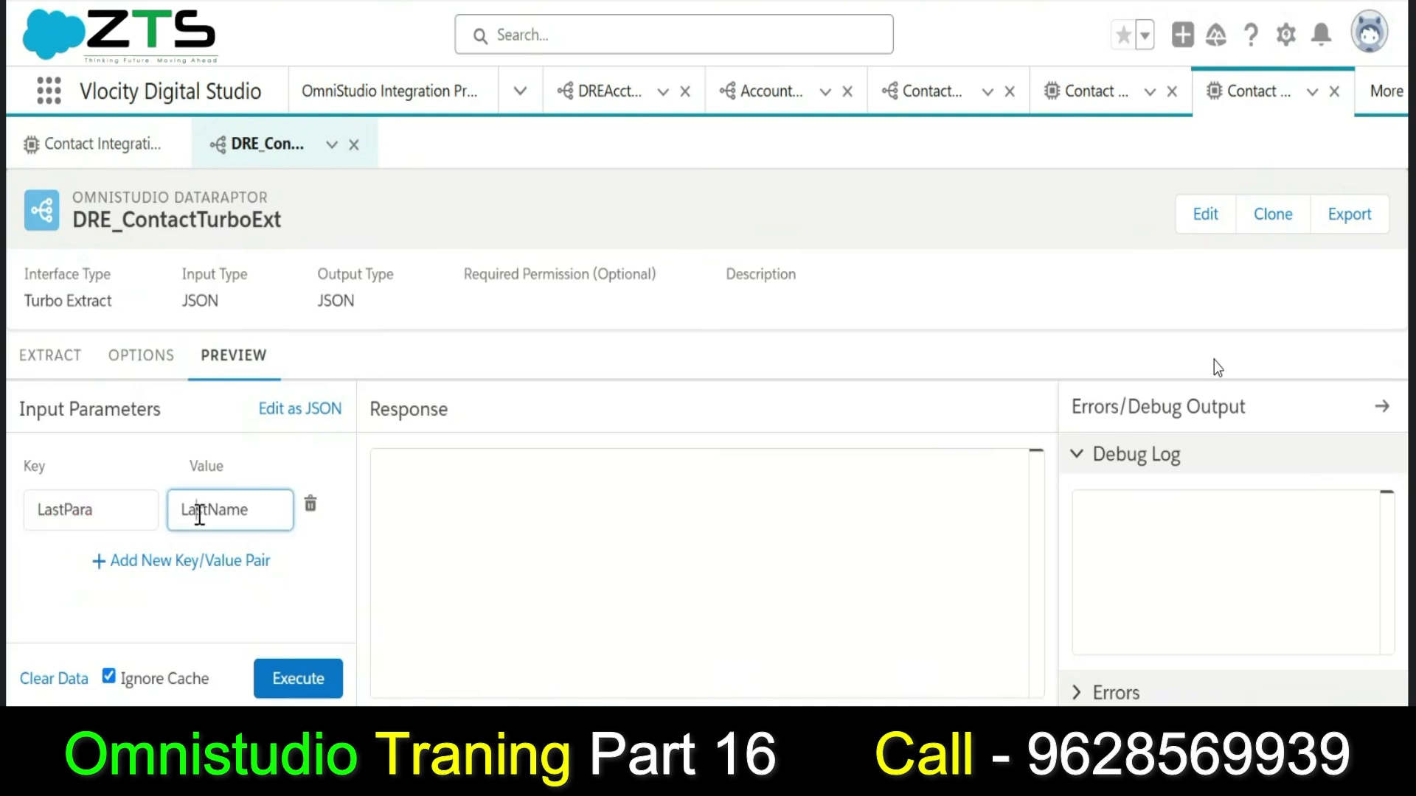
type("Shaik")
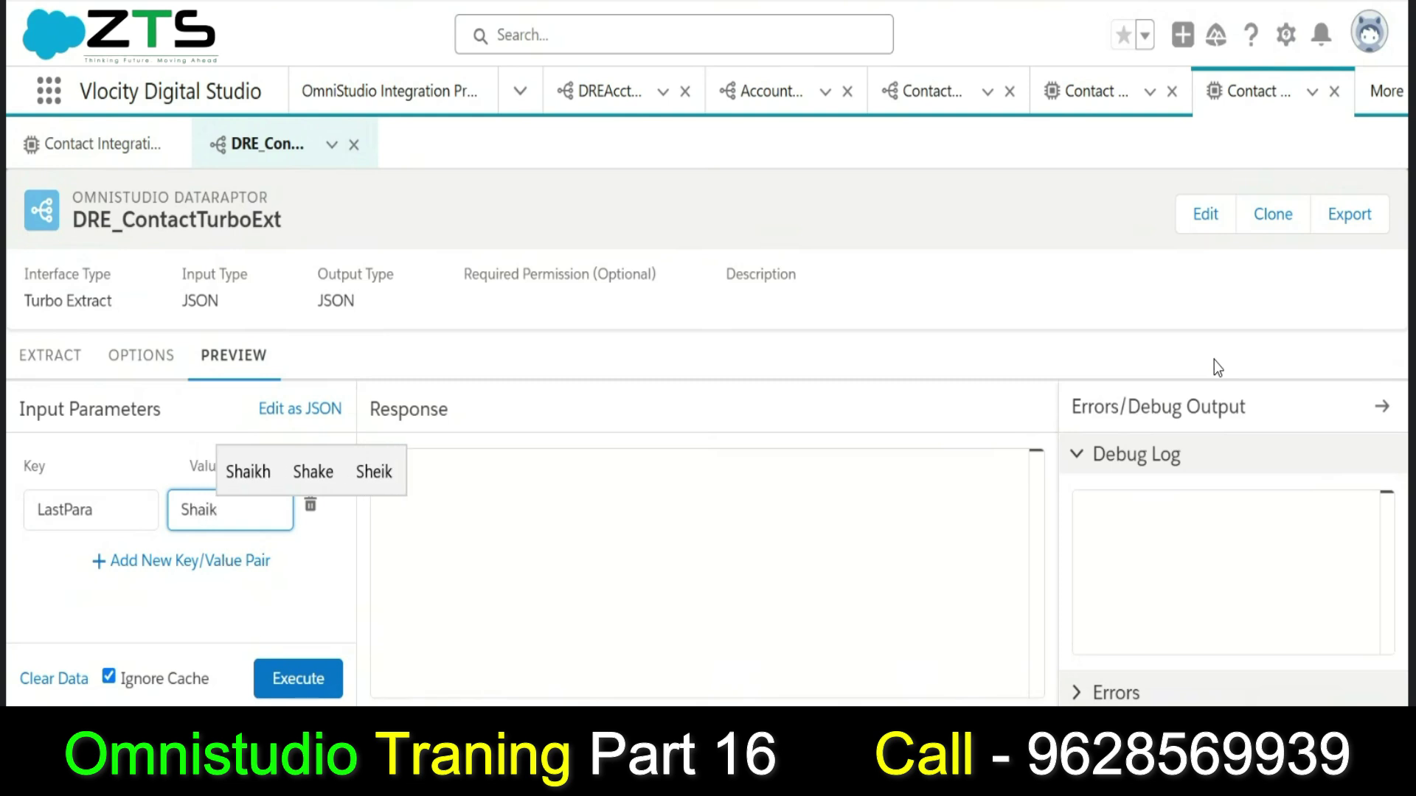
left_click(324, 680)
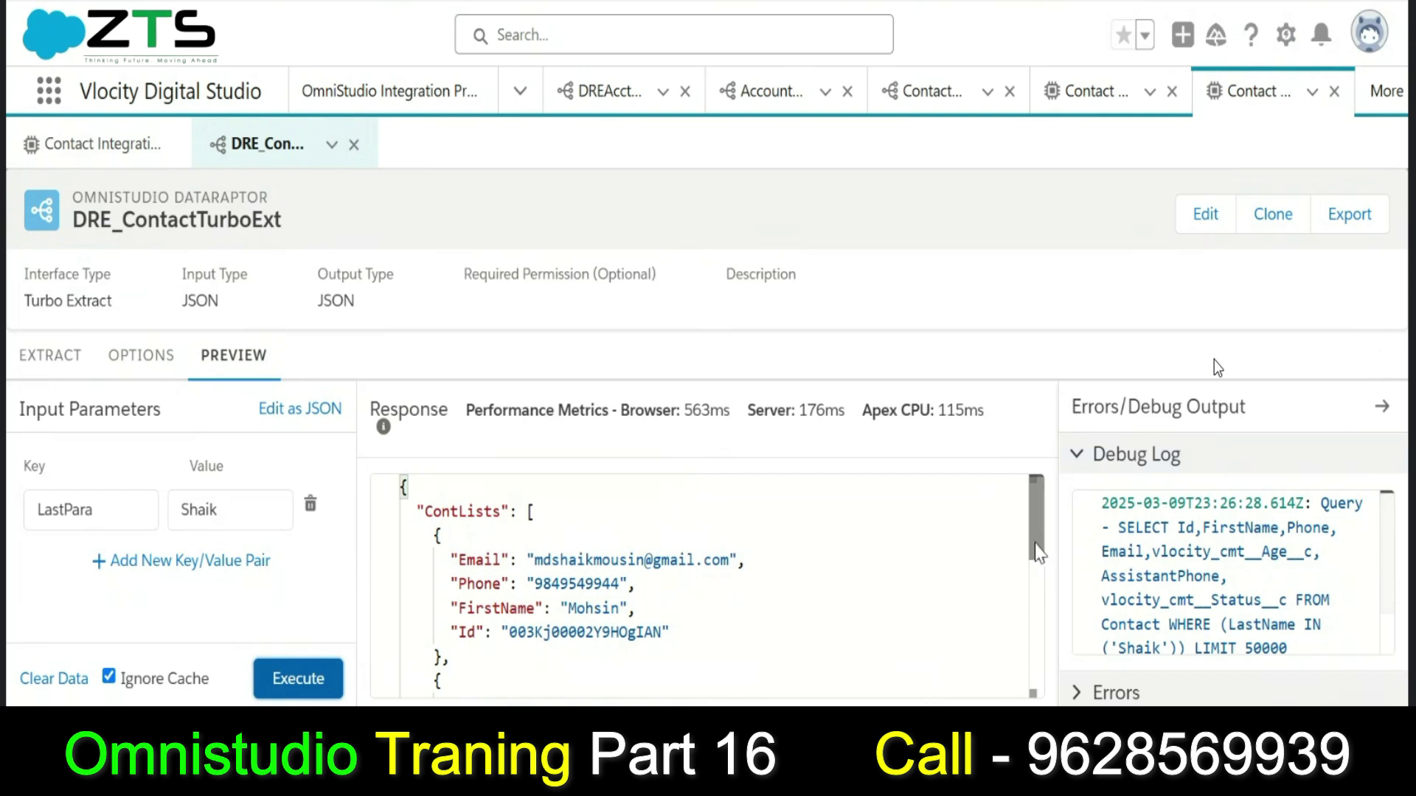
mouse_move(1038, 547)
left_mouse_down()
mouse_move(1044, 686)
mouse_move(1030, 531)
left_mouse_up()
Add CreatedById to the Contact fields that DRE_ContactTurboExt returns.
left_click(29, 365)
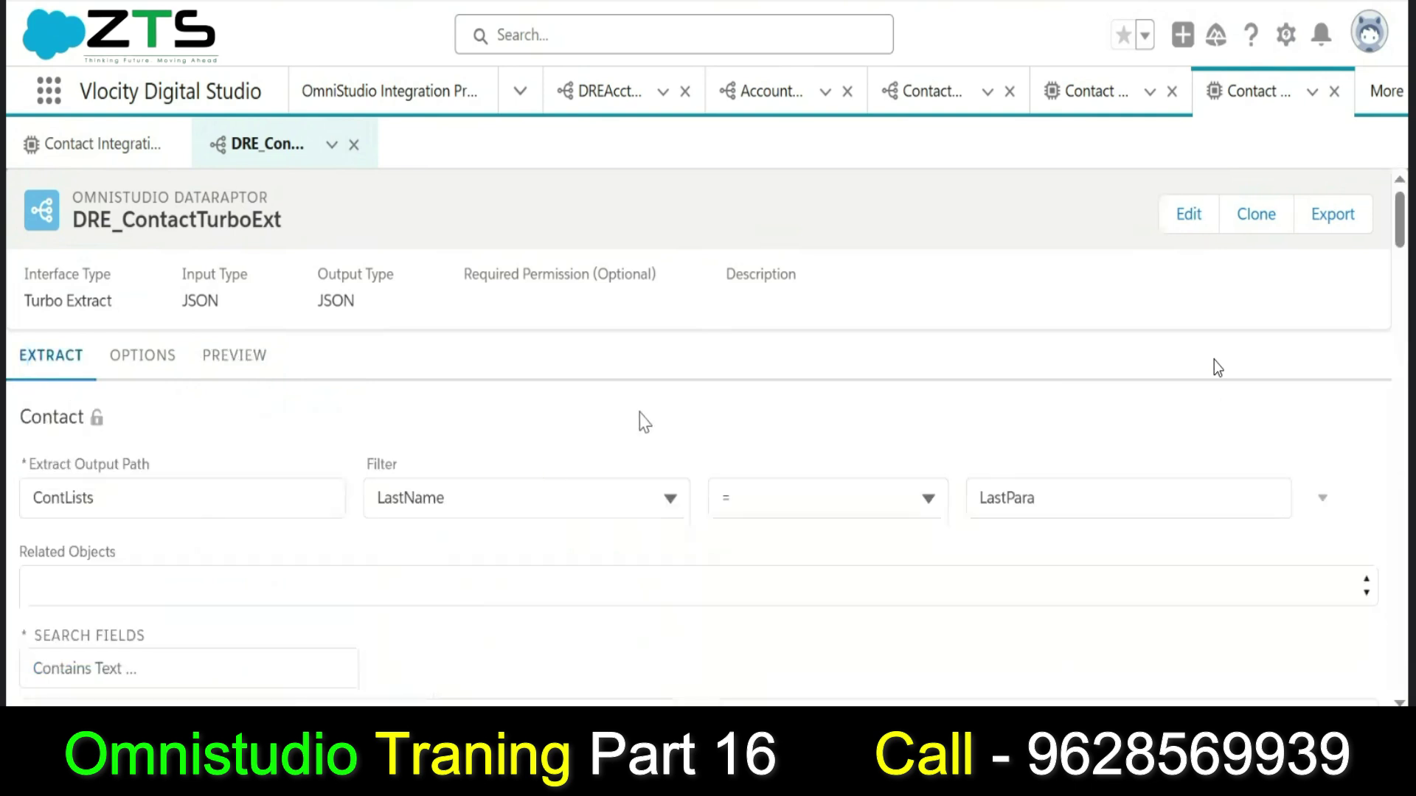
scroll(1218, 368, "down", 5)
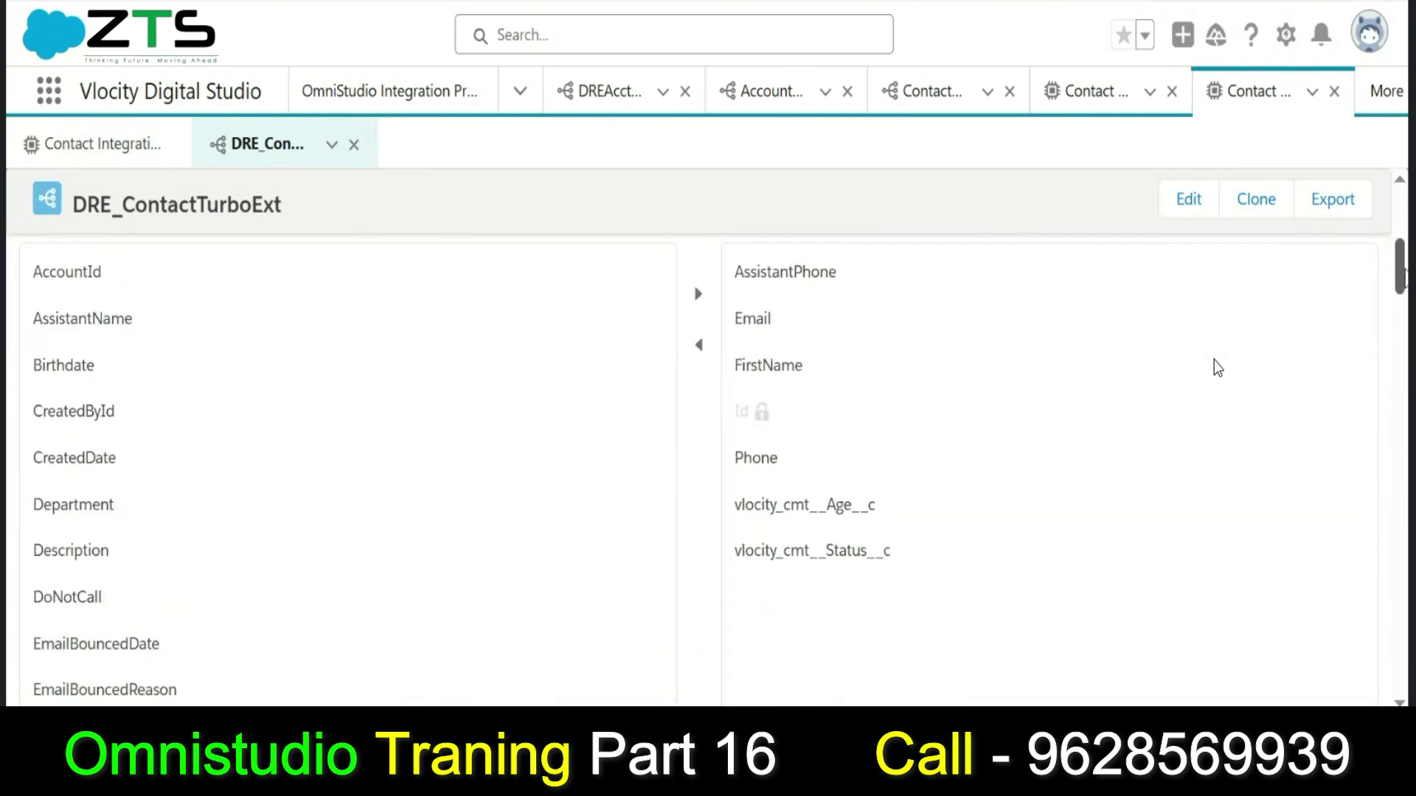
left_click(368, 443)
scroll(722, 287, "up", 2)
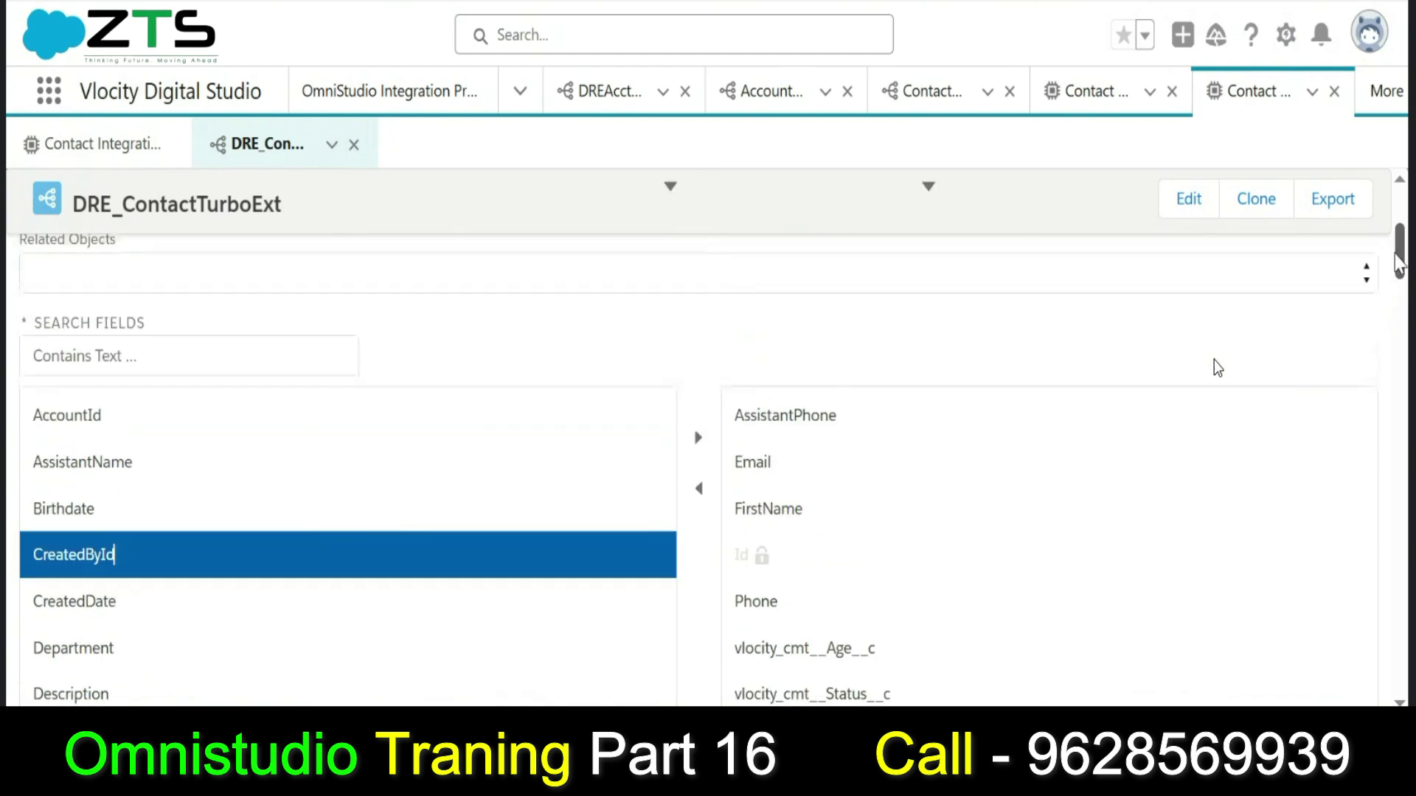
left_click(397, 291)
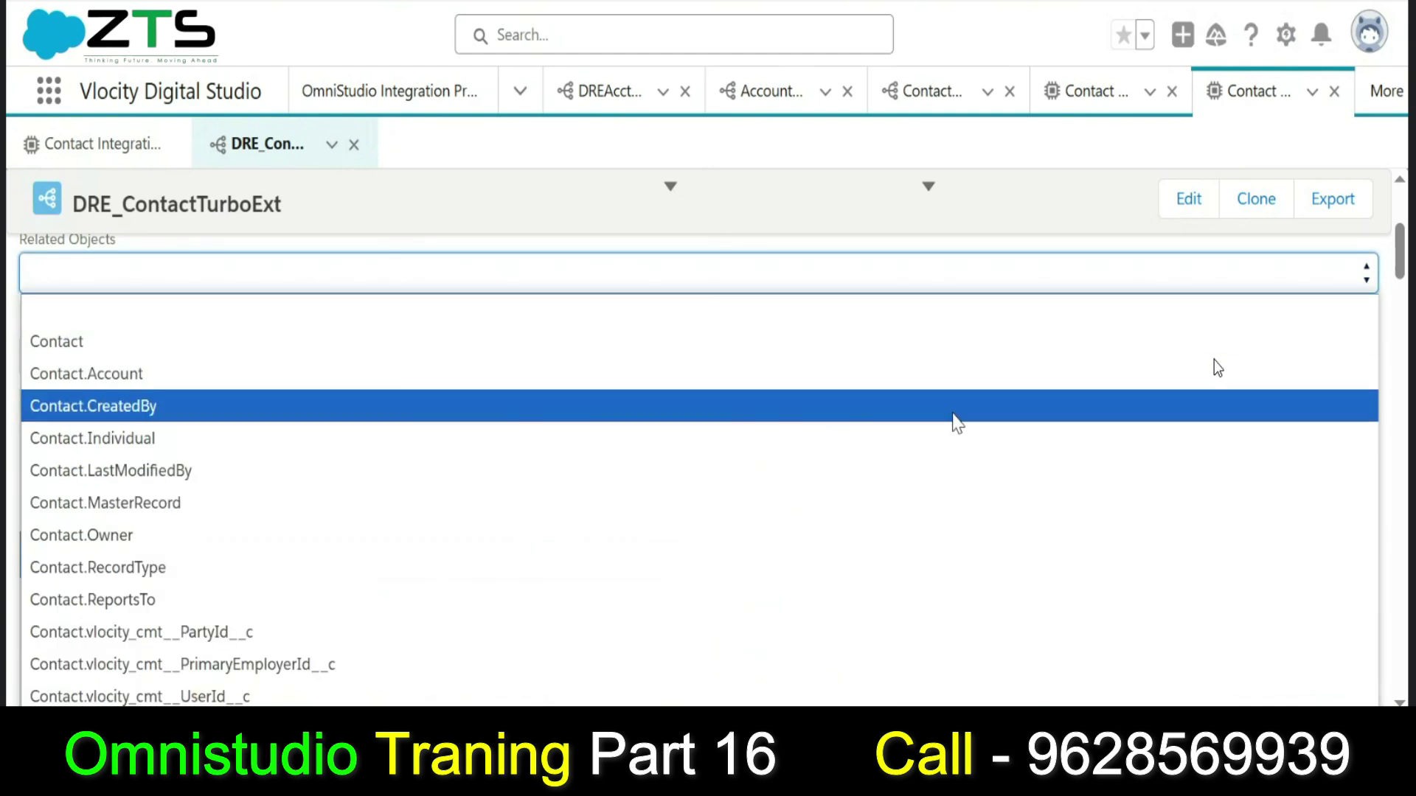
left_click(1392, 343)
Filter the available fields by 'Last' and add LastName to the extracted output fields.
left_click(314, 363)
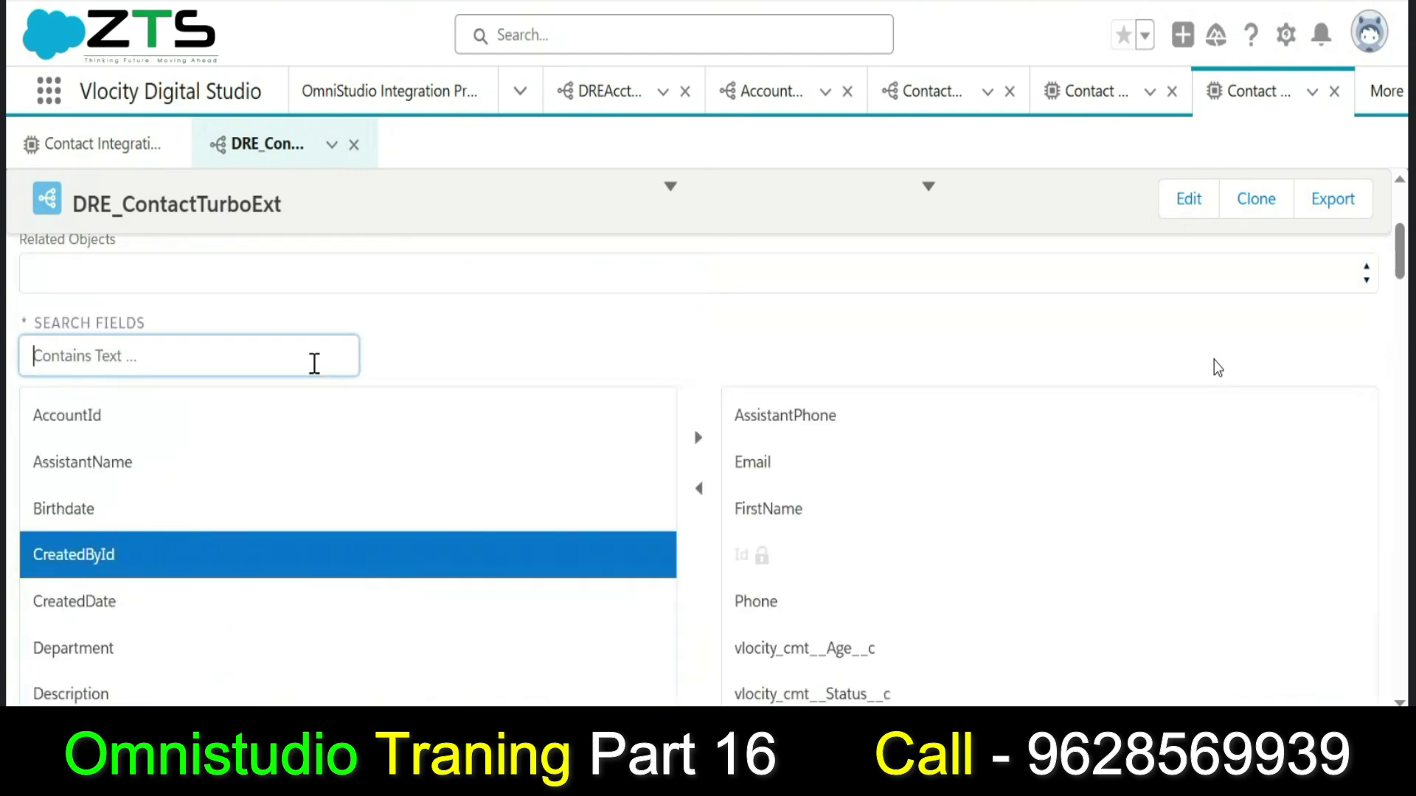
type("Last")
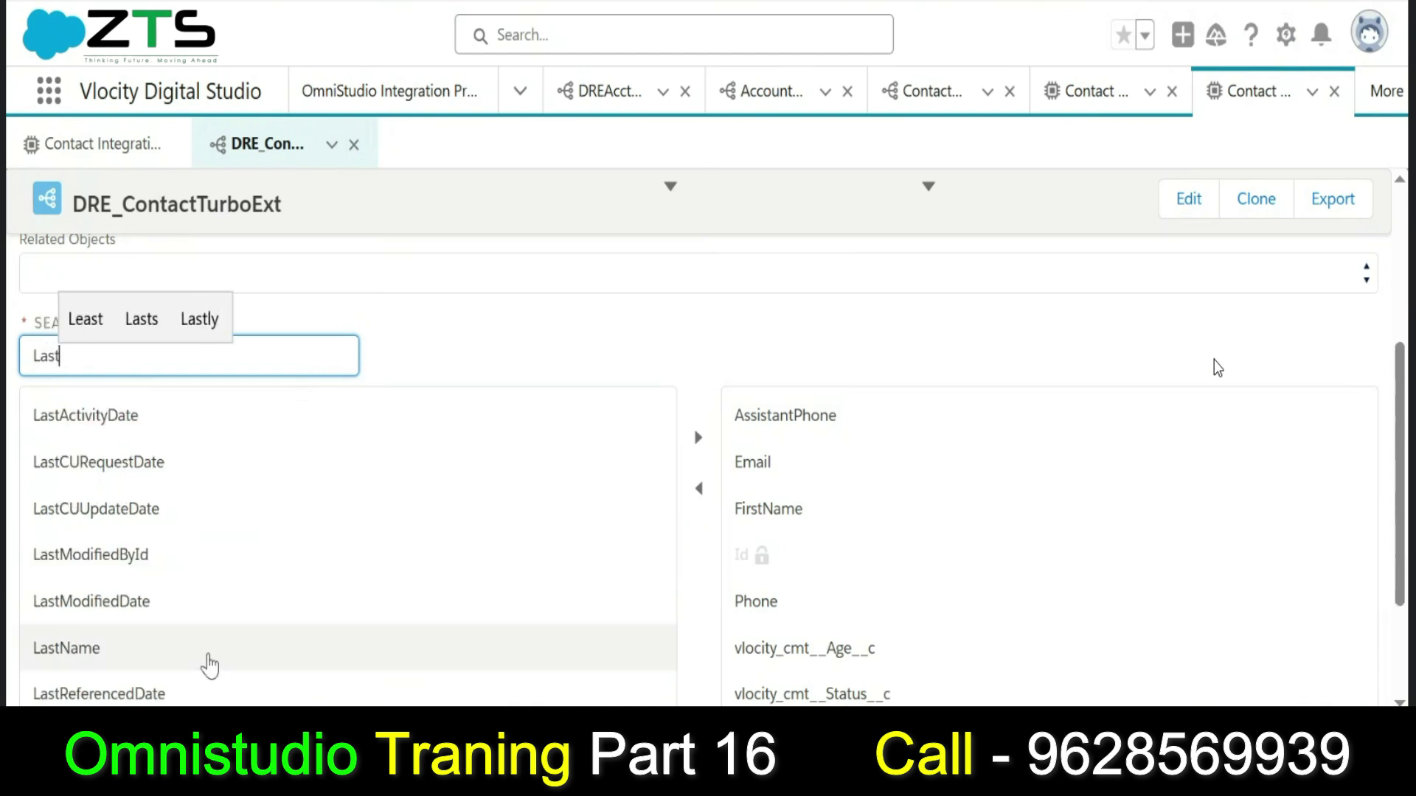
left_click(210, 666)
left_click(686, 450)
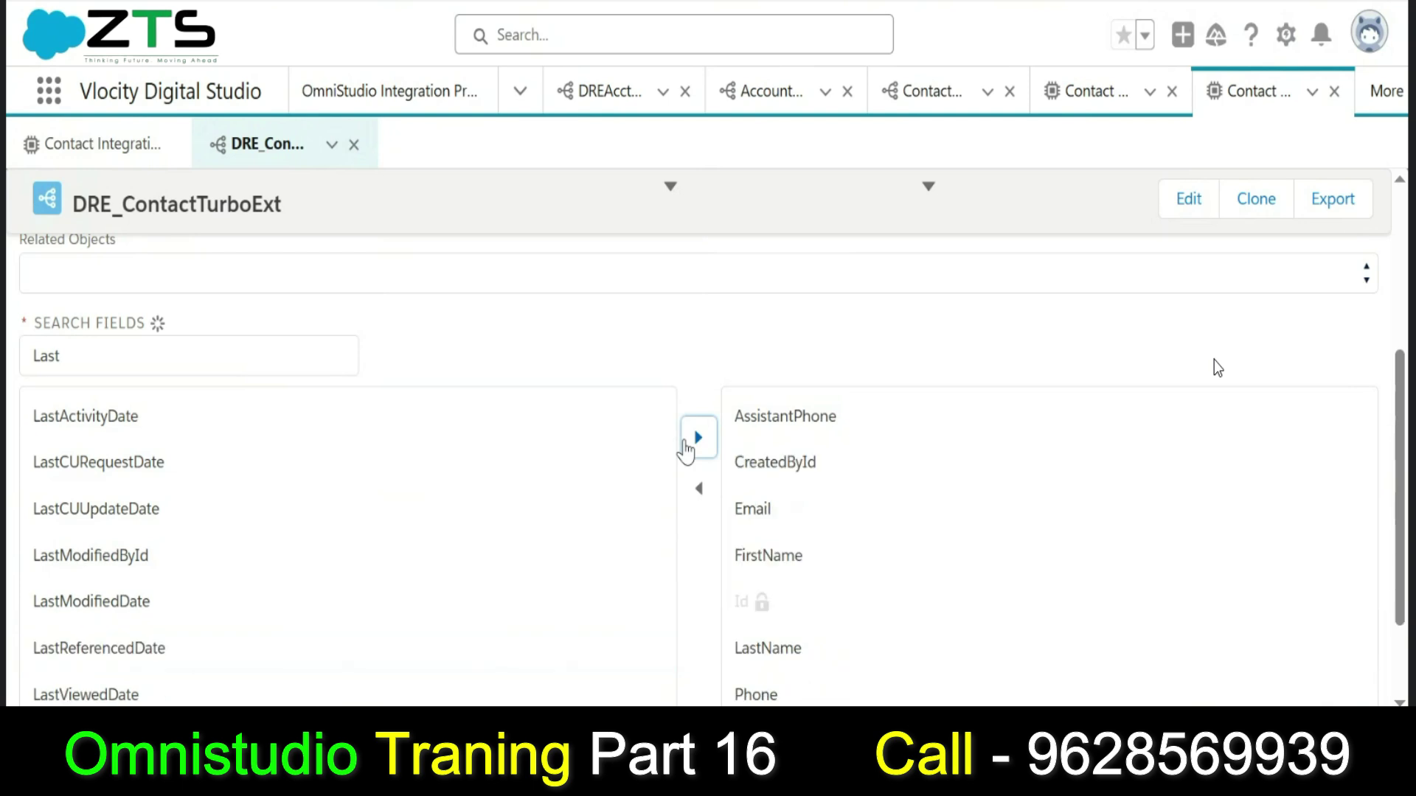
left_click_drag(1400, 363, 1400, 214)
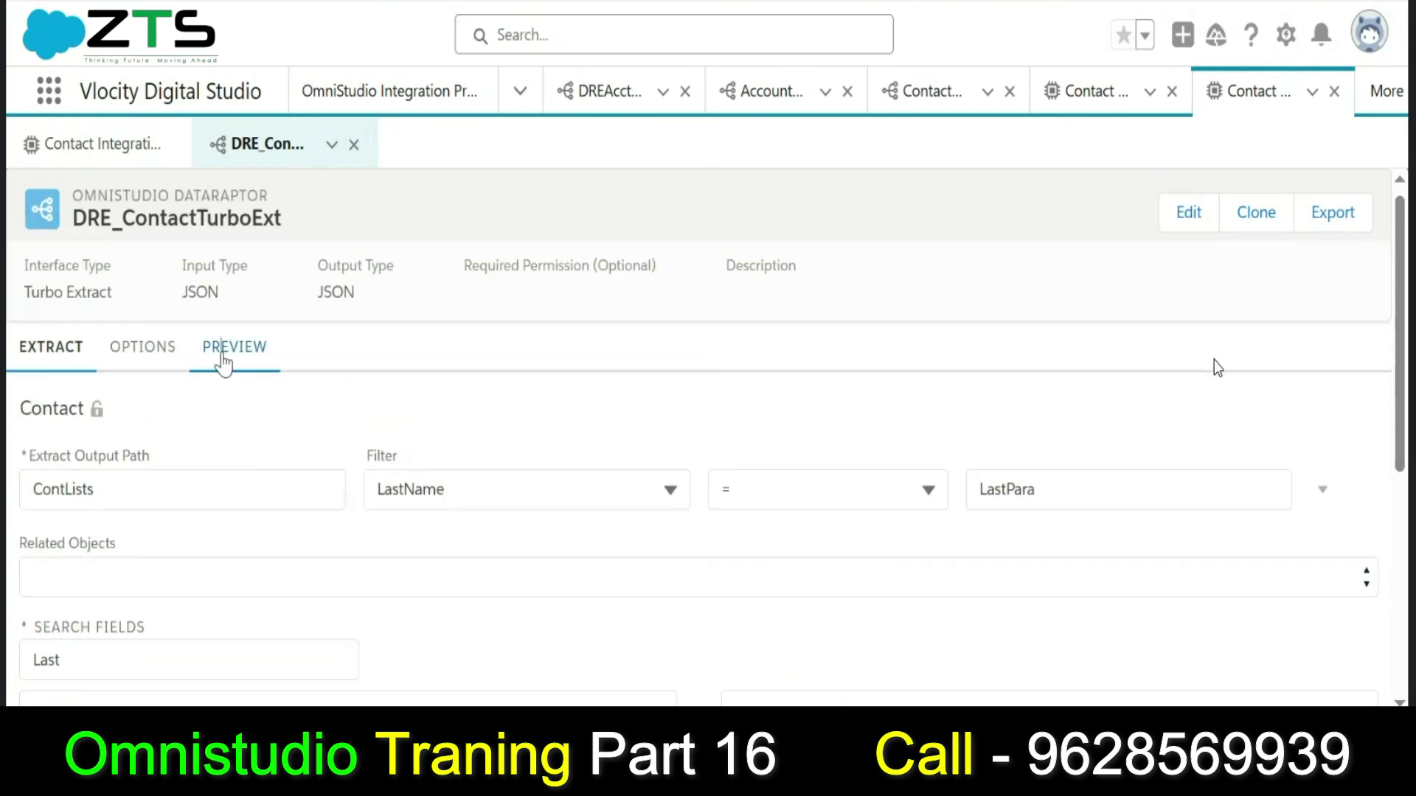
left_click(223, 360)
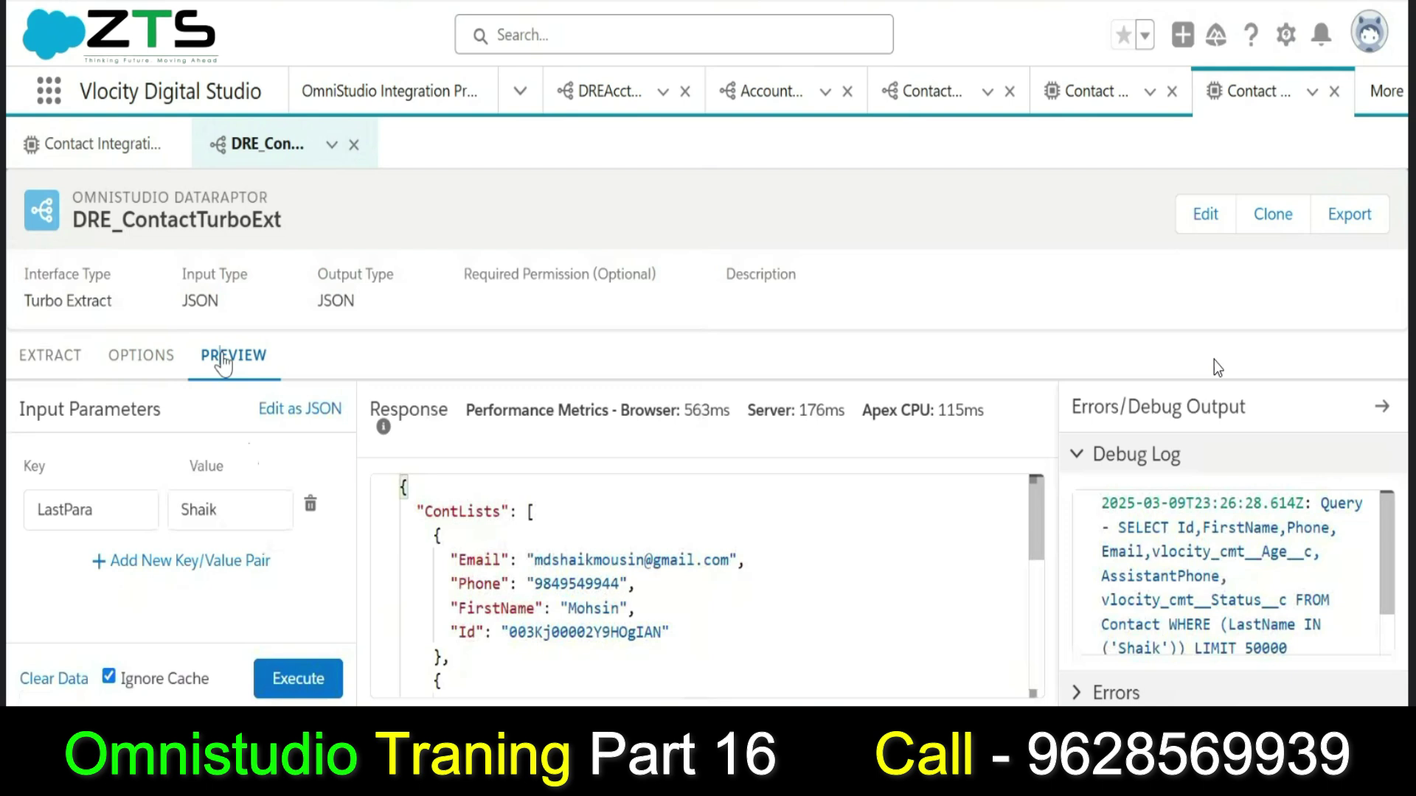
Rerun the DataRaptor preview, confirm records now include LastName and CreatedById, and return to the procedure.
left_click(298, 680)
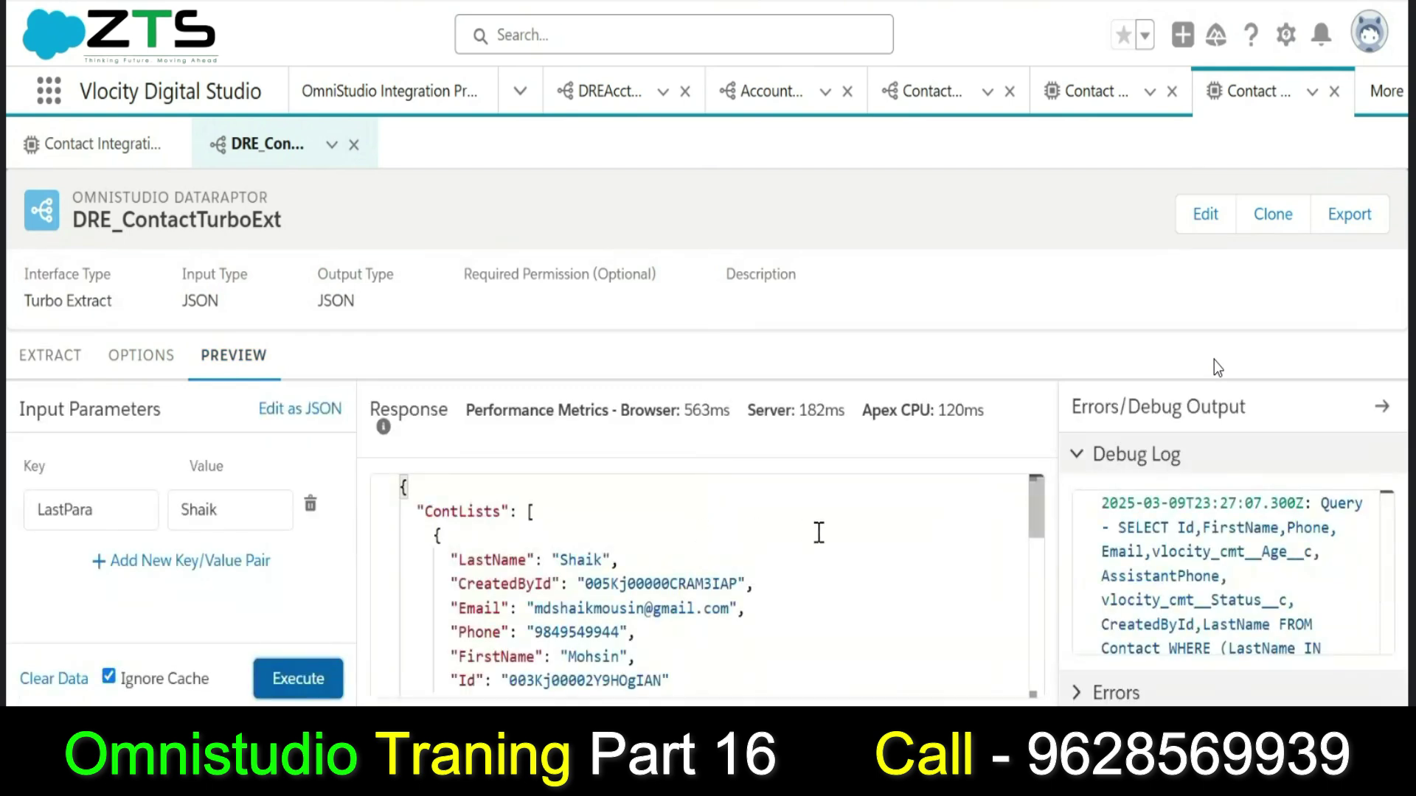
left_click_drag(1037, 518, 1035, 675)
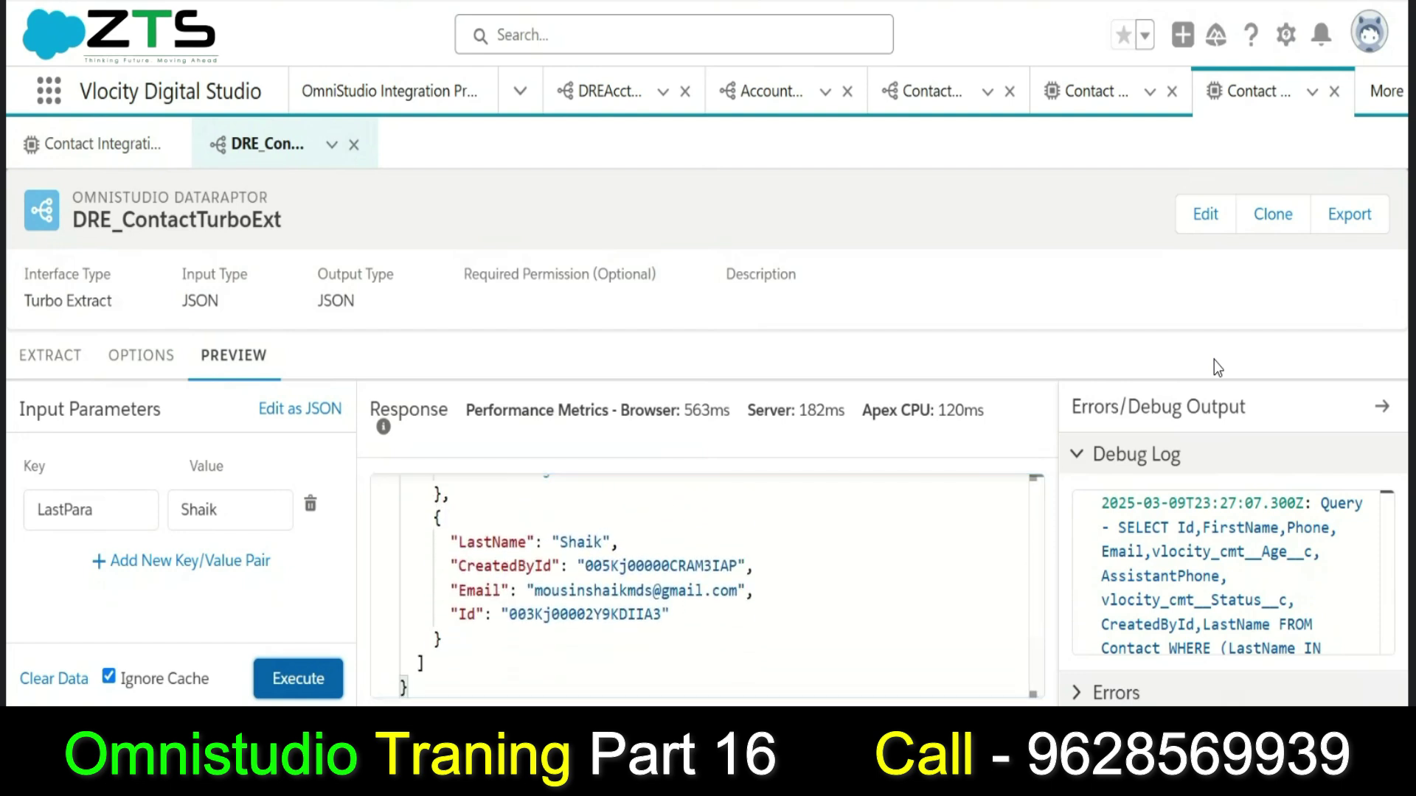
double_click(109, 509)
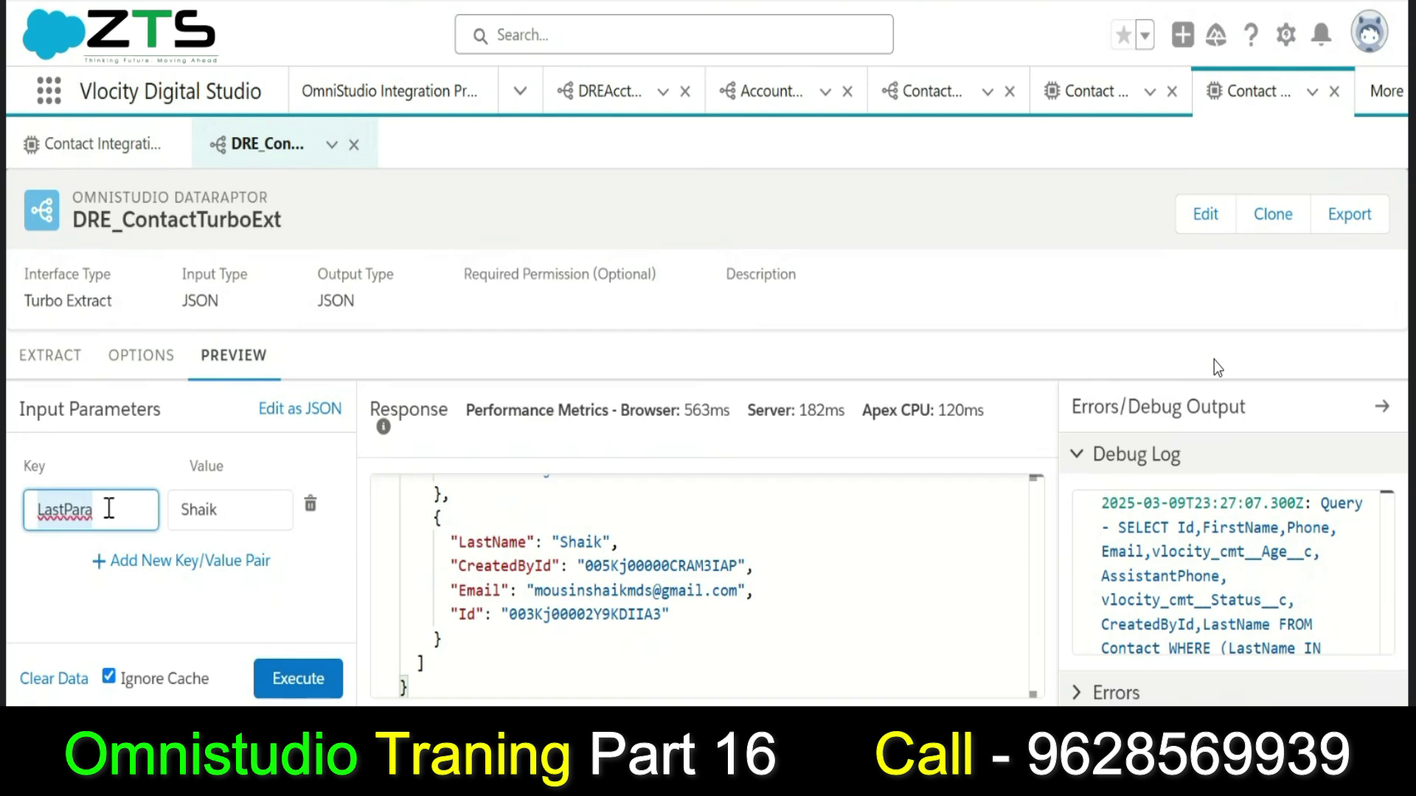
left_click(77, 145)
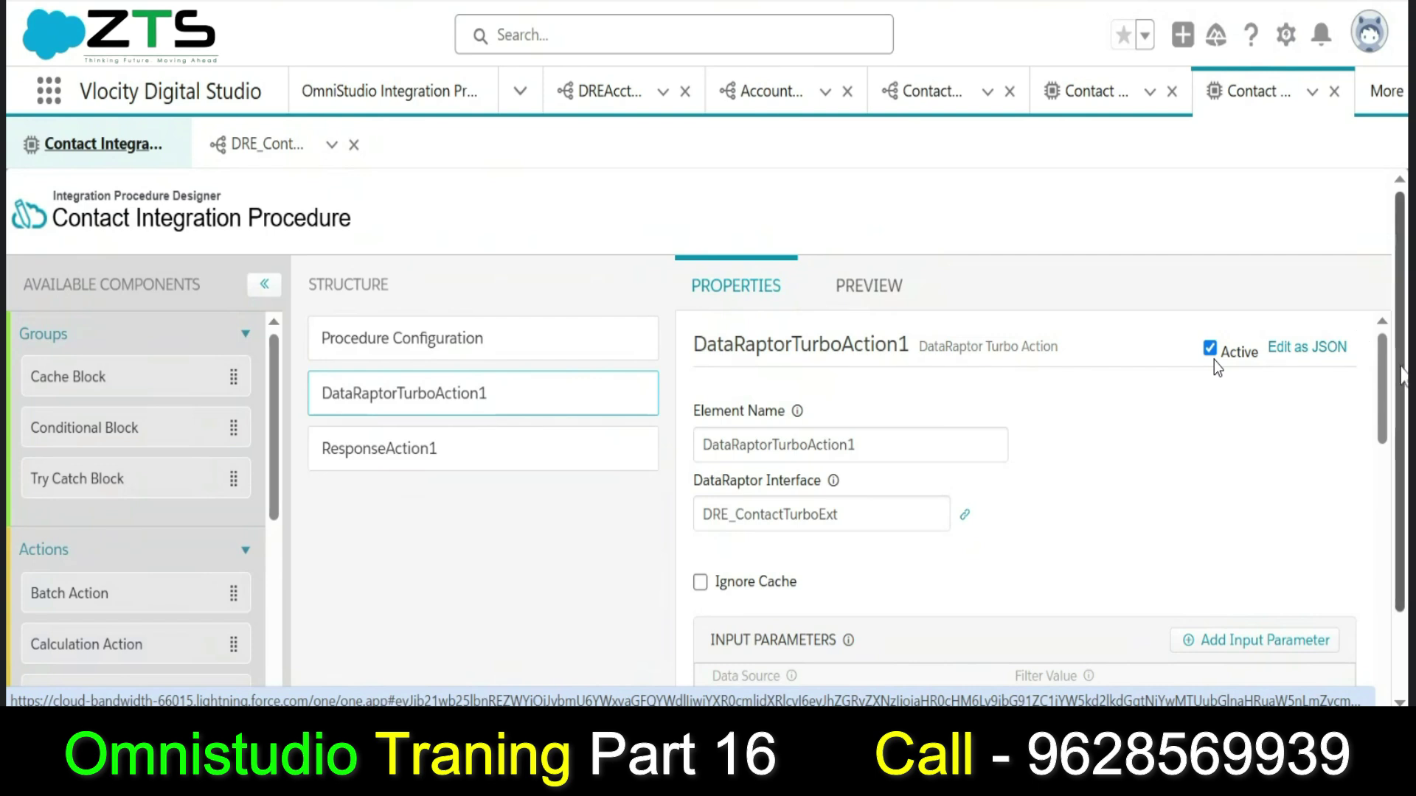
Set DataRaptorTurboAction1's input to filter LastPara with a quoted sample last name as the data source.
scroll(1180, 443, "down", 1)
double_click(1088, 618)
type("LastPara")
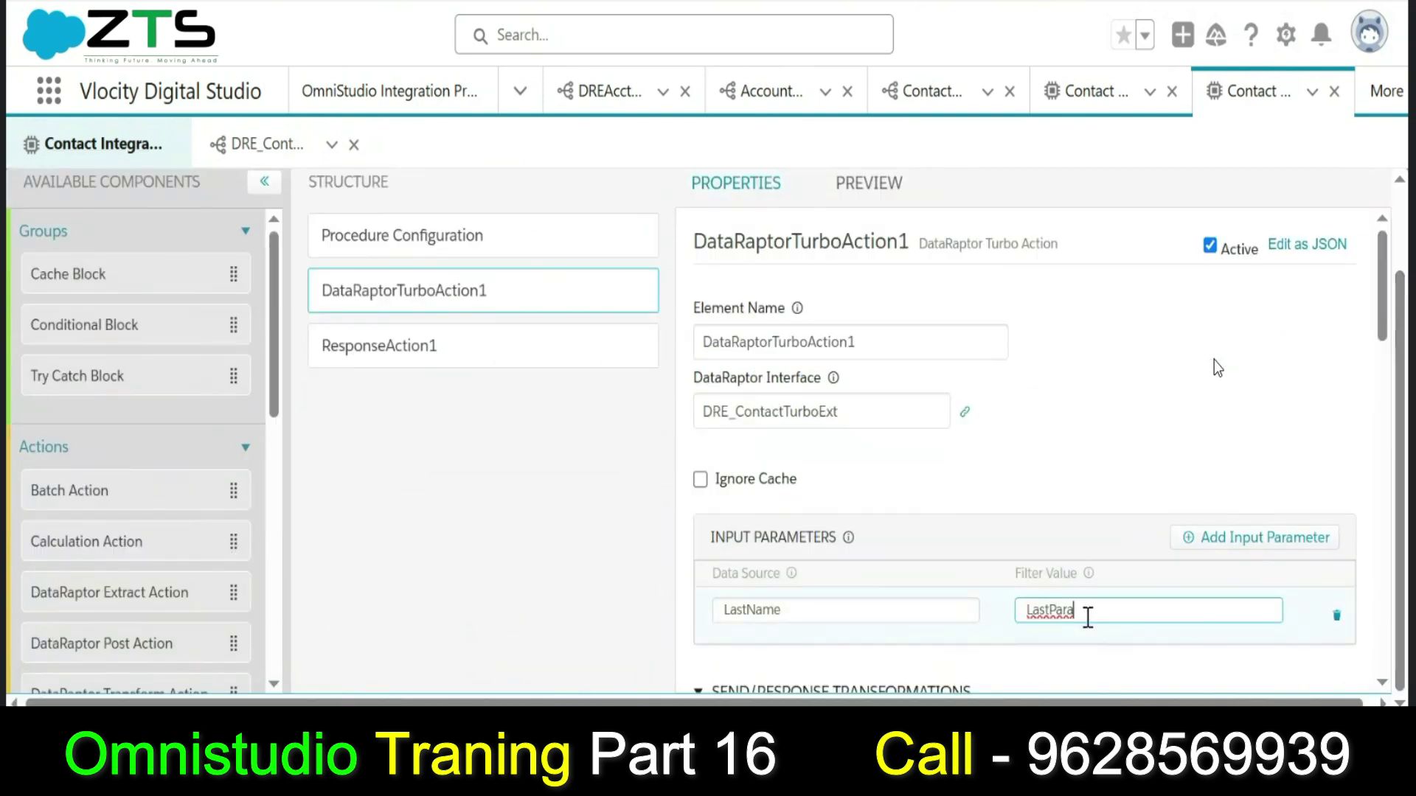
left_click(1082, 412)
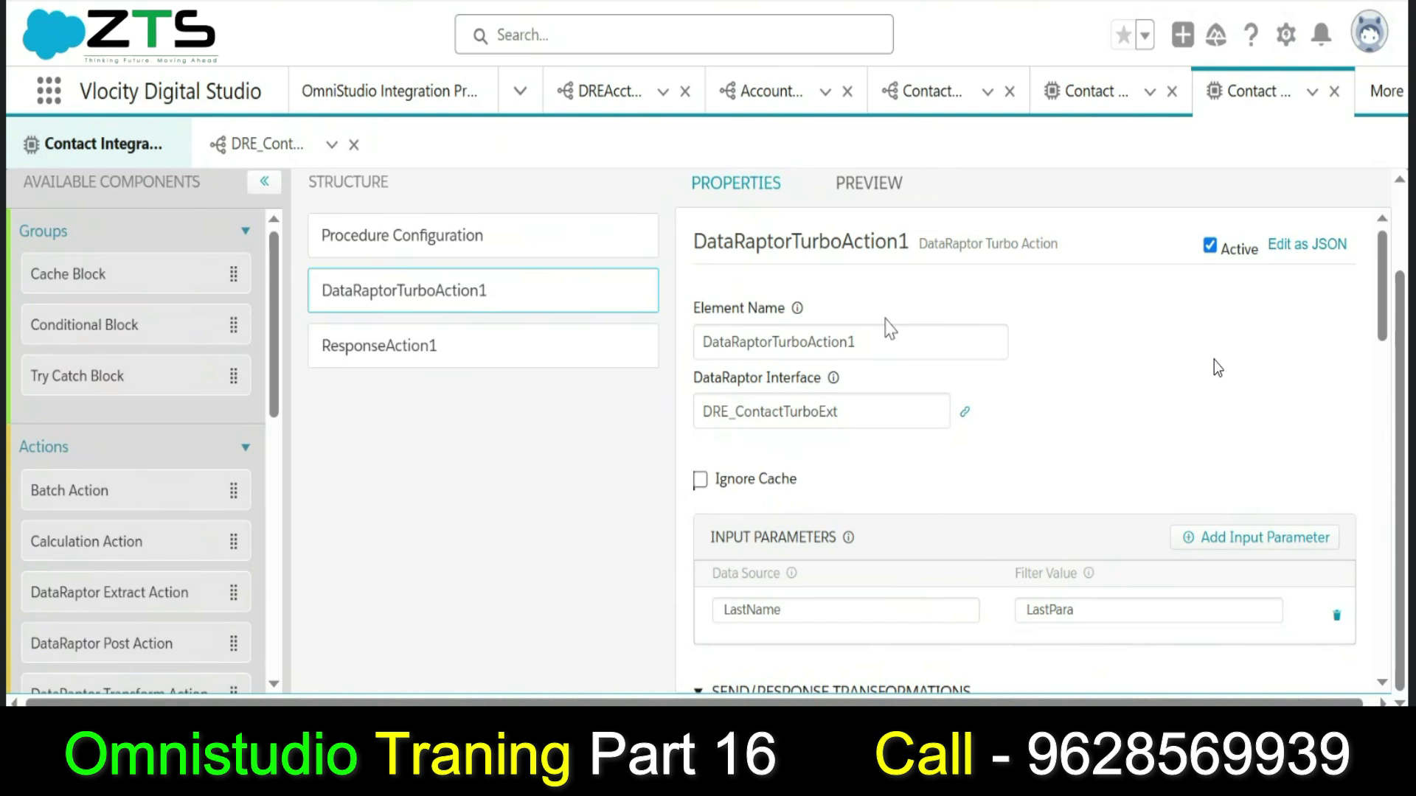
double_click(801, 609)
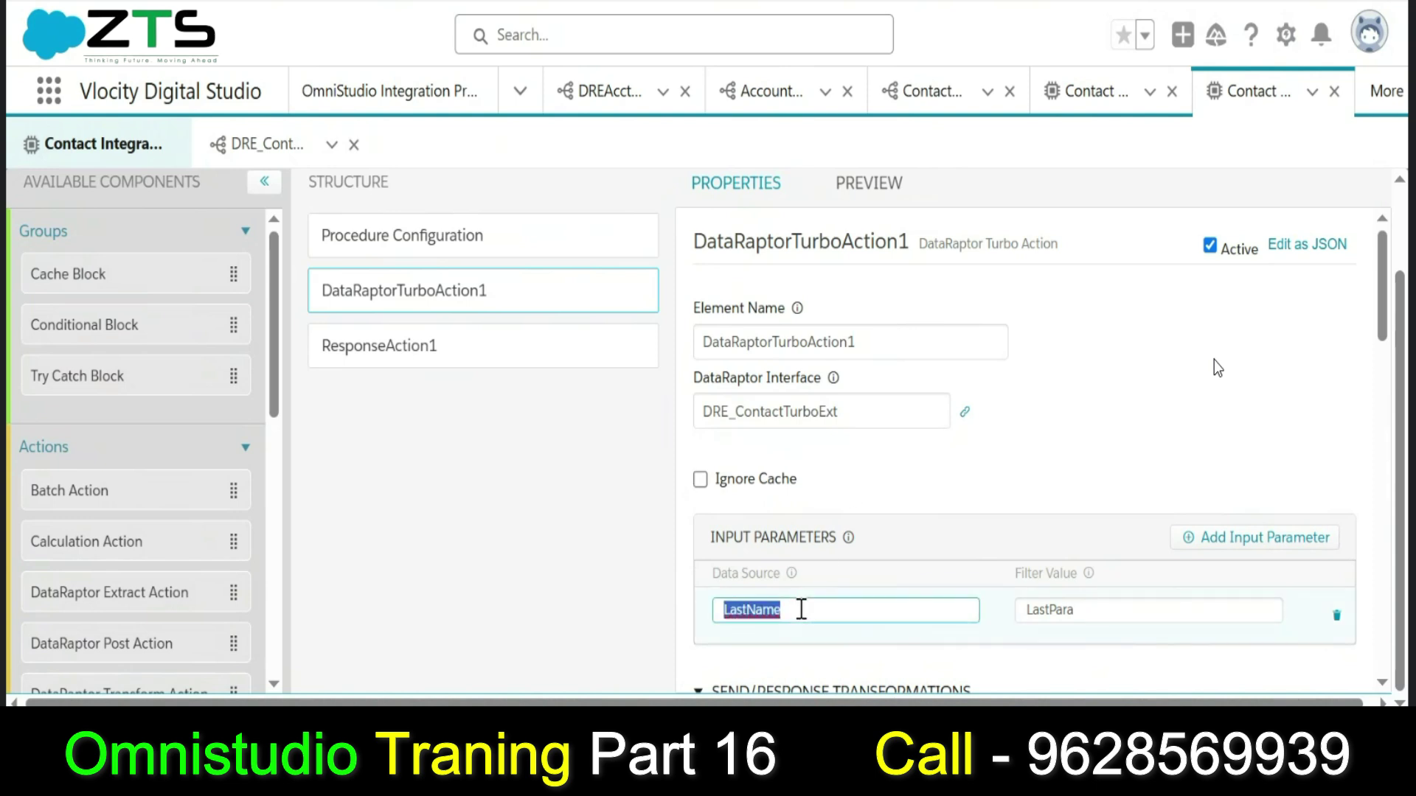
type("Sh")
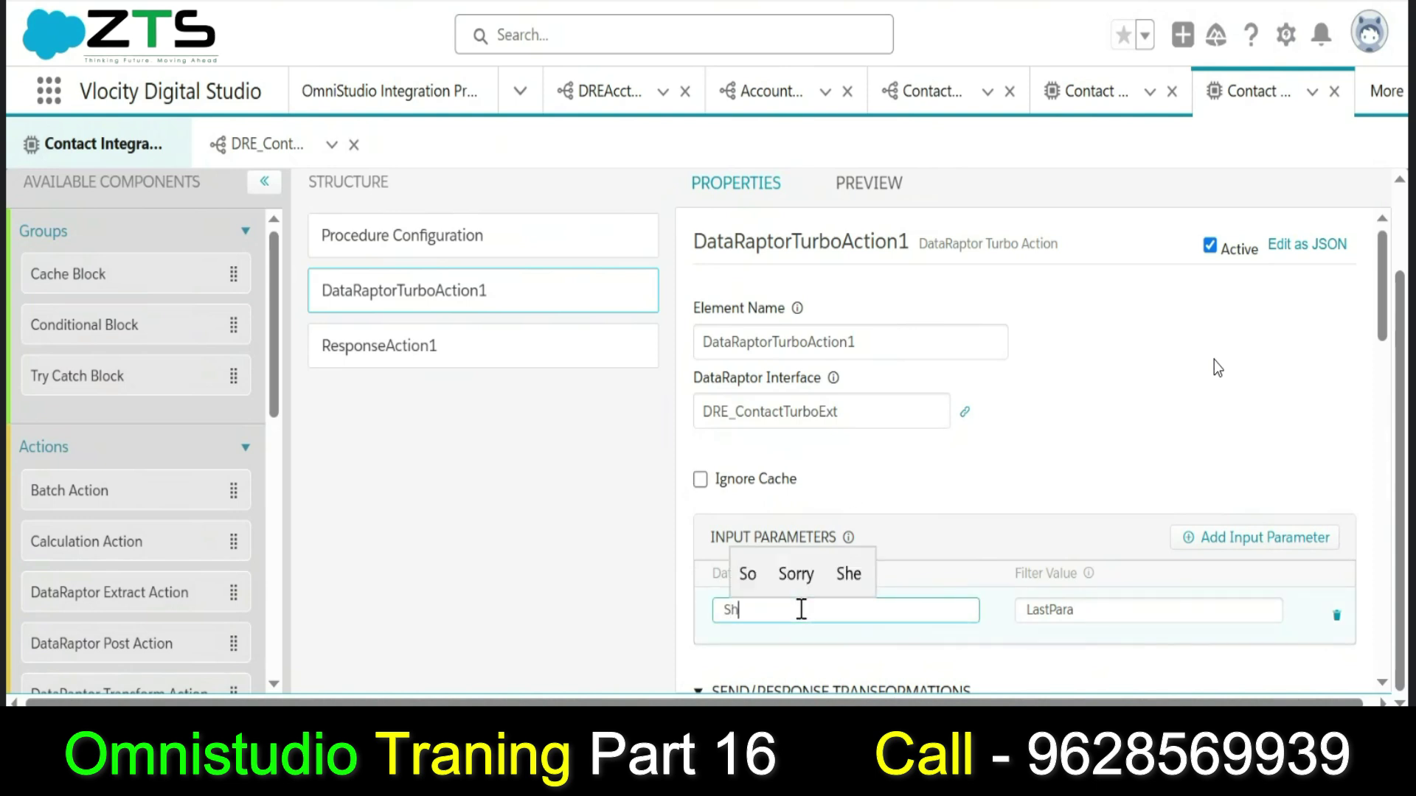
type("aik")
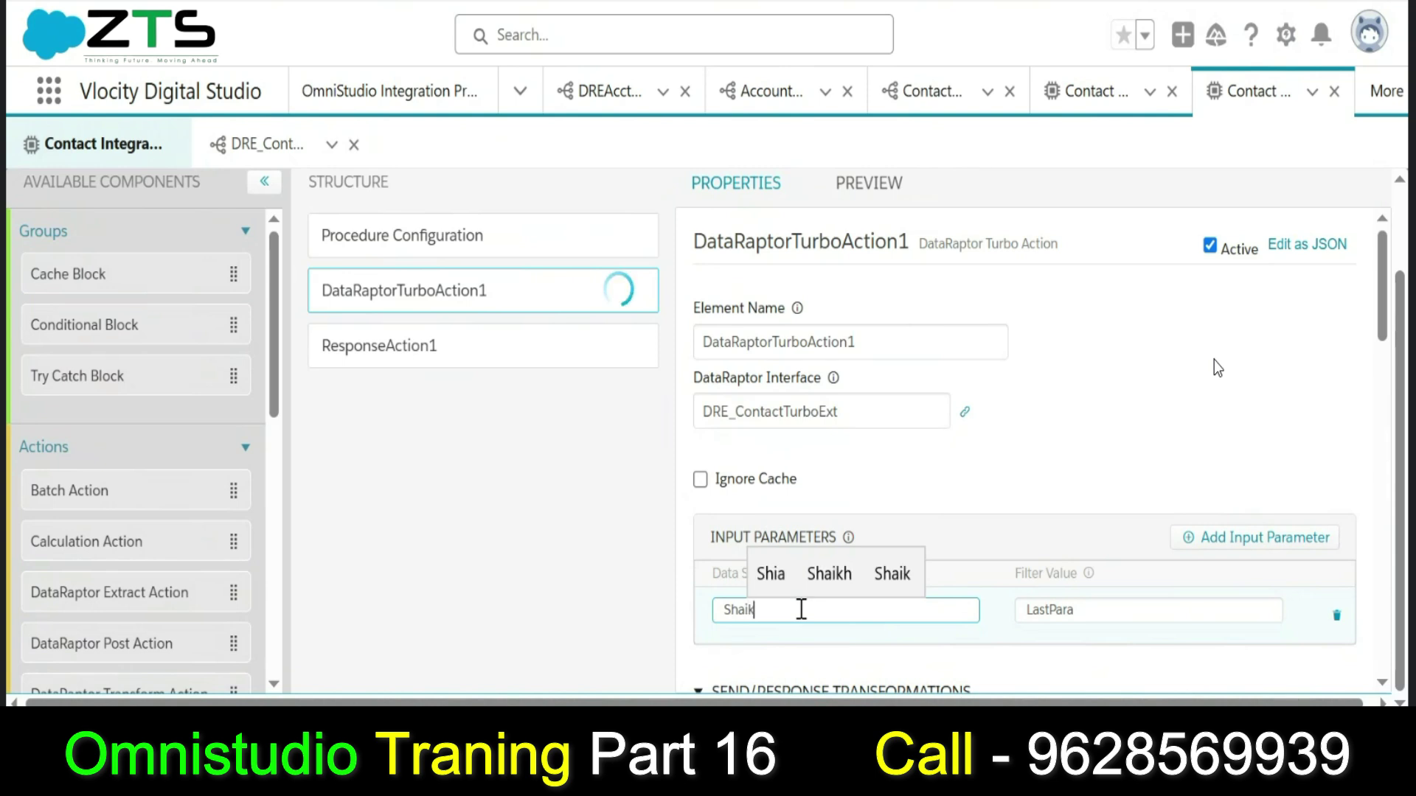
type("'")
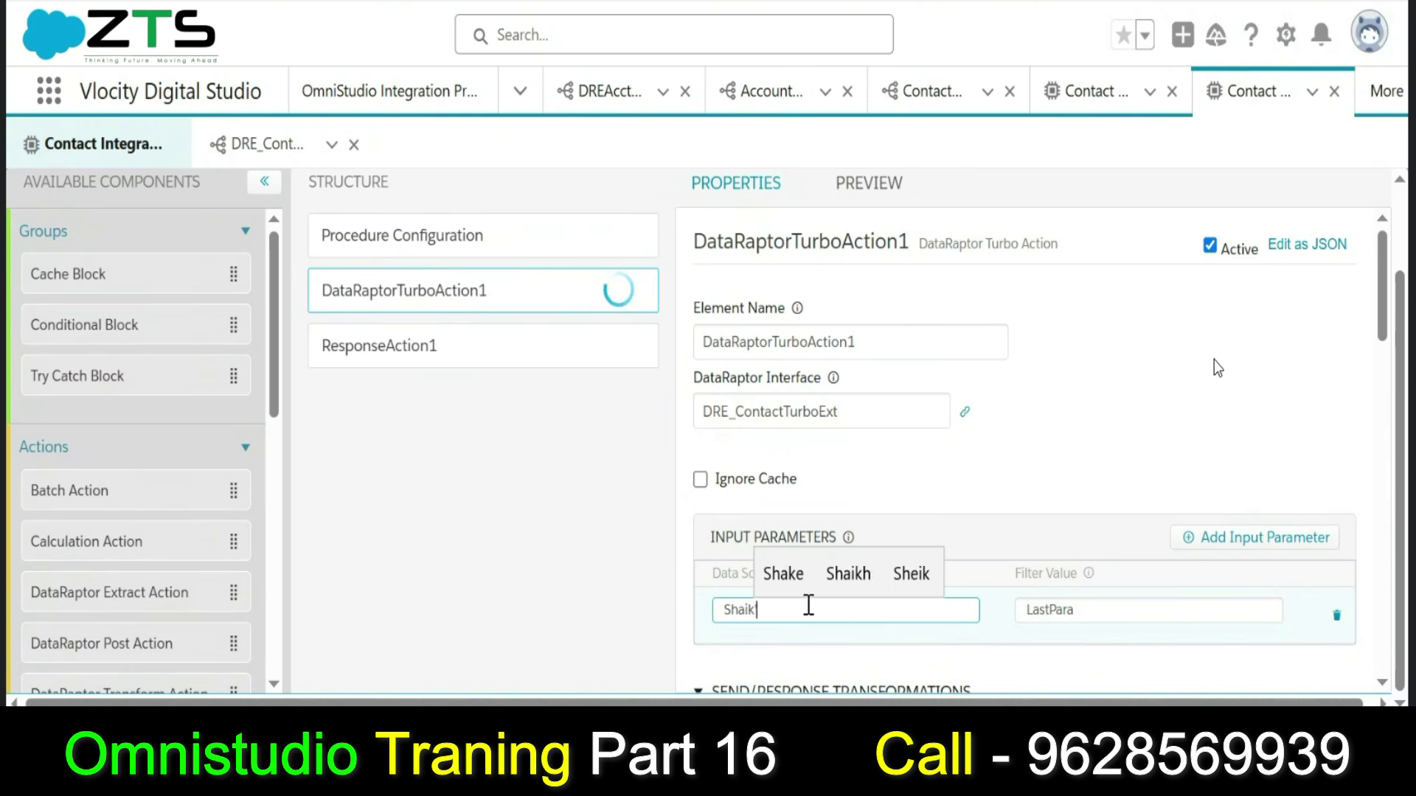
left_click(723, 610)
type("'")
left_click(972, 484)
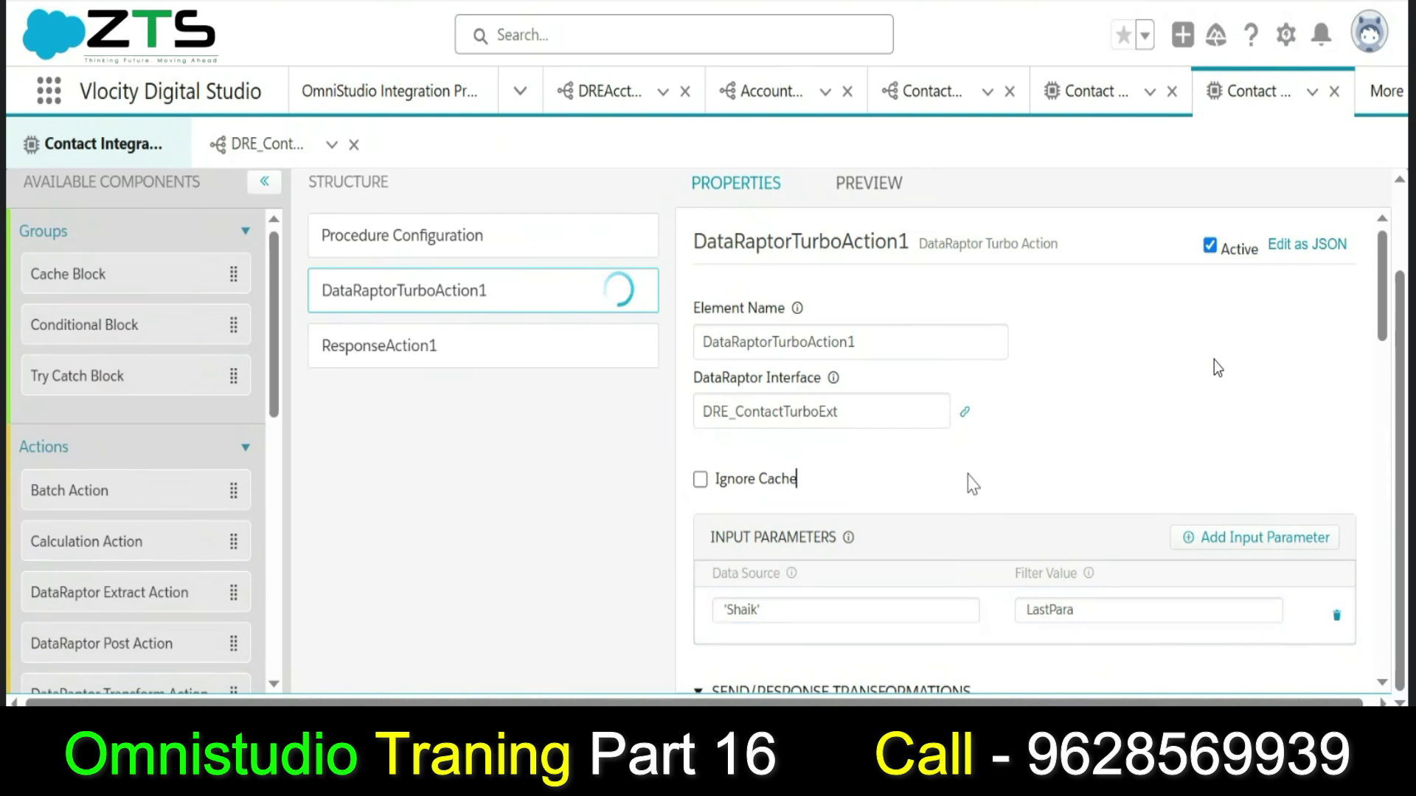
left_click(869, 184)
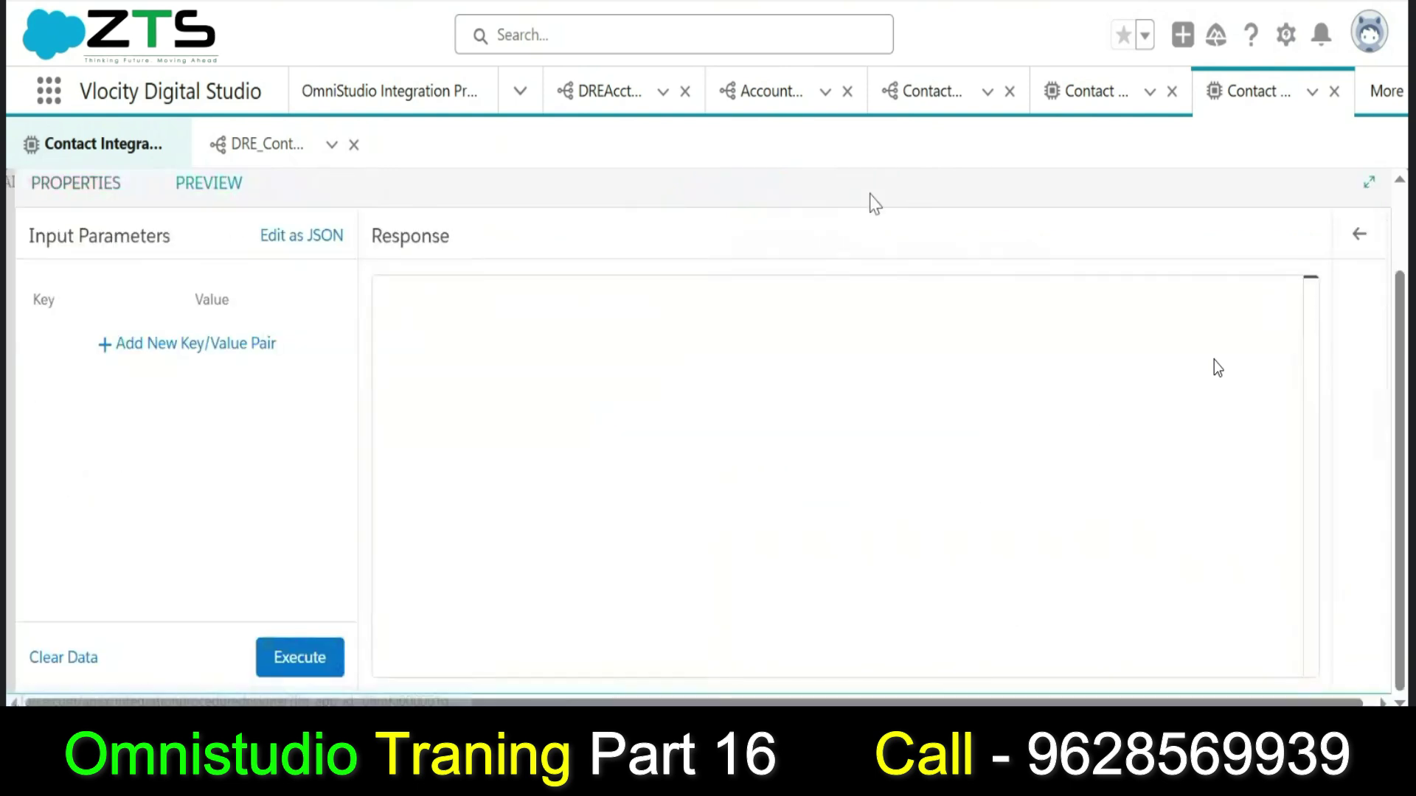
left_click(298, 660)
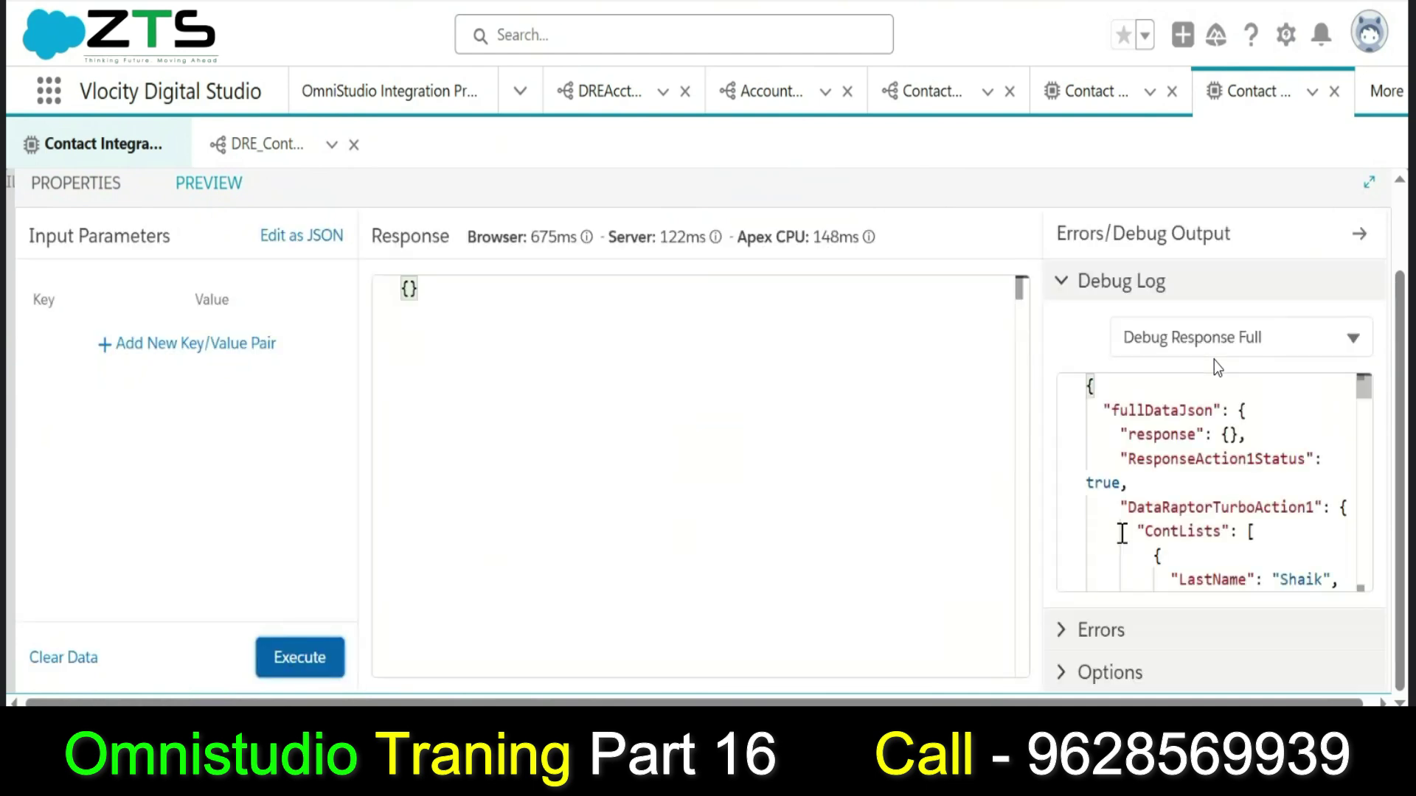
left_click(200, 344)
left_click(111, 343)
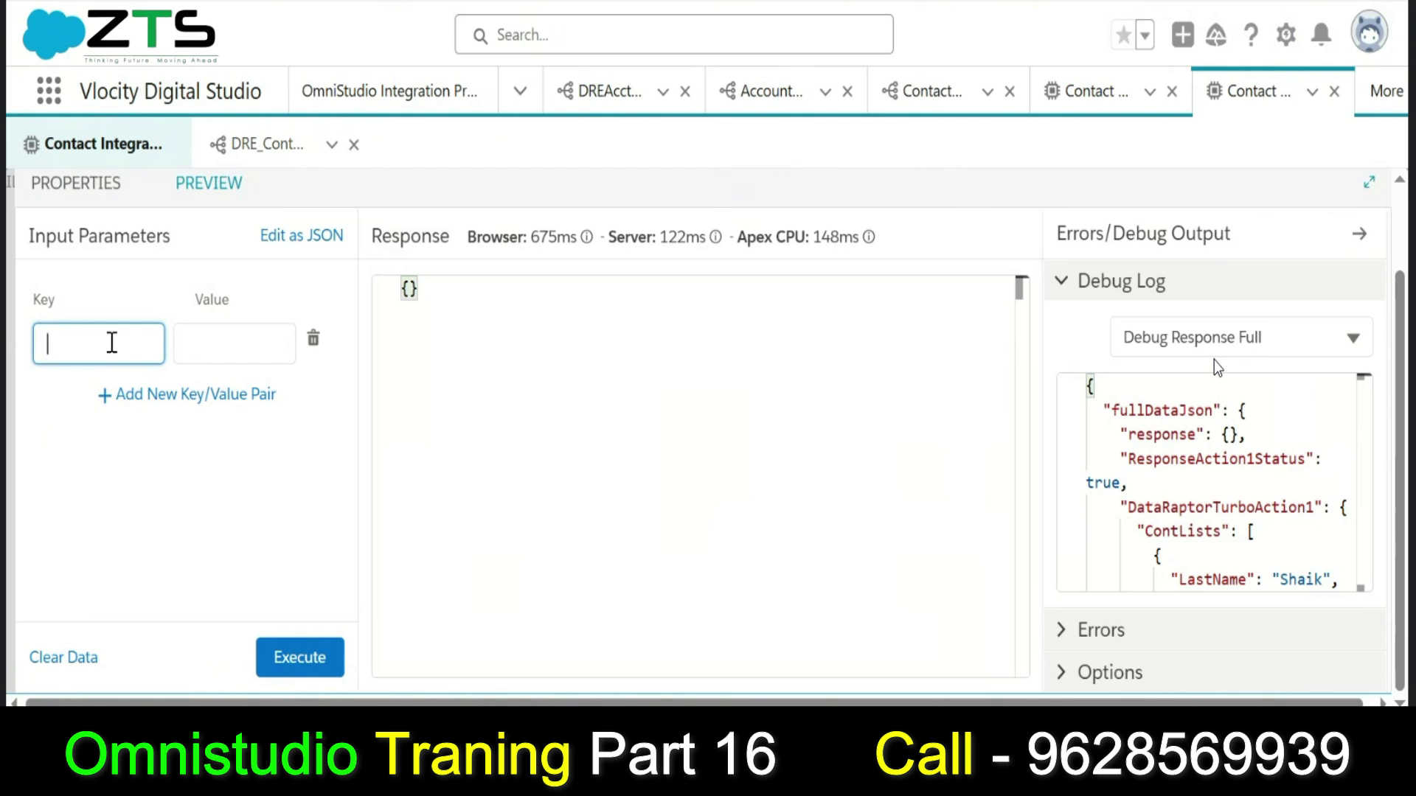
left_click(85, 196)
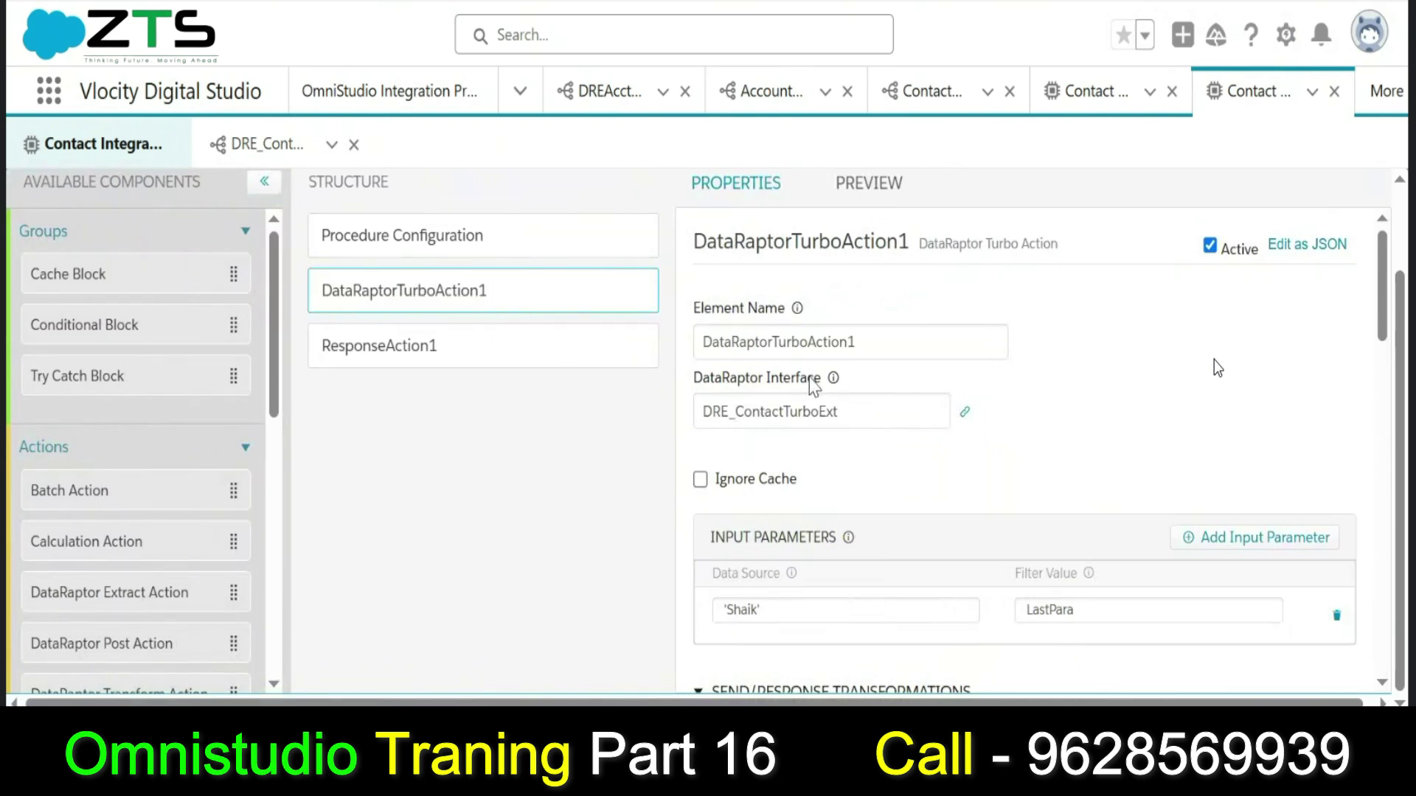
Review ResponseAction1's properties, then reopen the procedure Preview with its empty {} response and ContLists debug log.
left_click(494, 348)
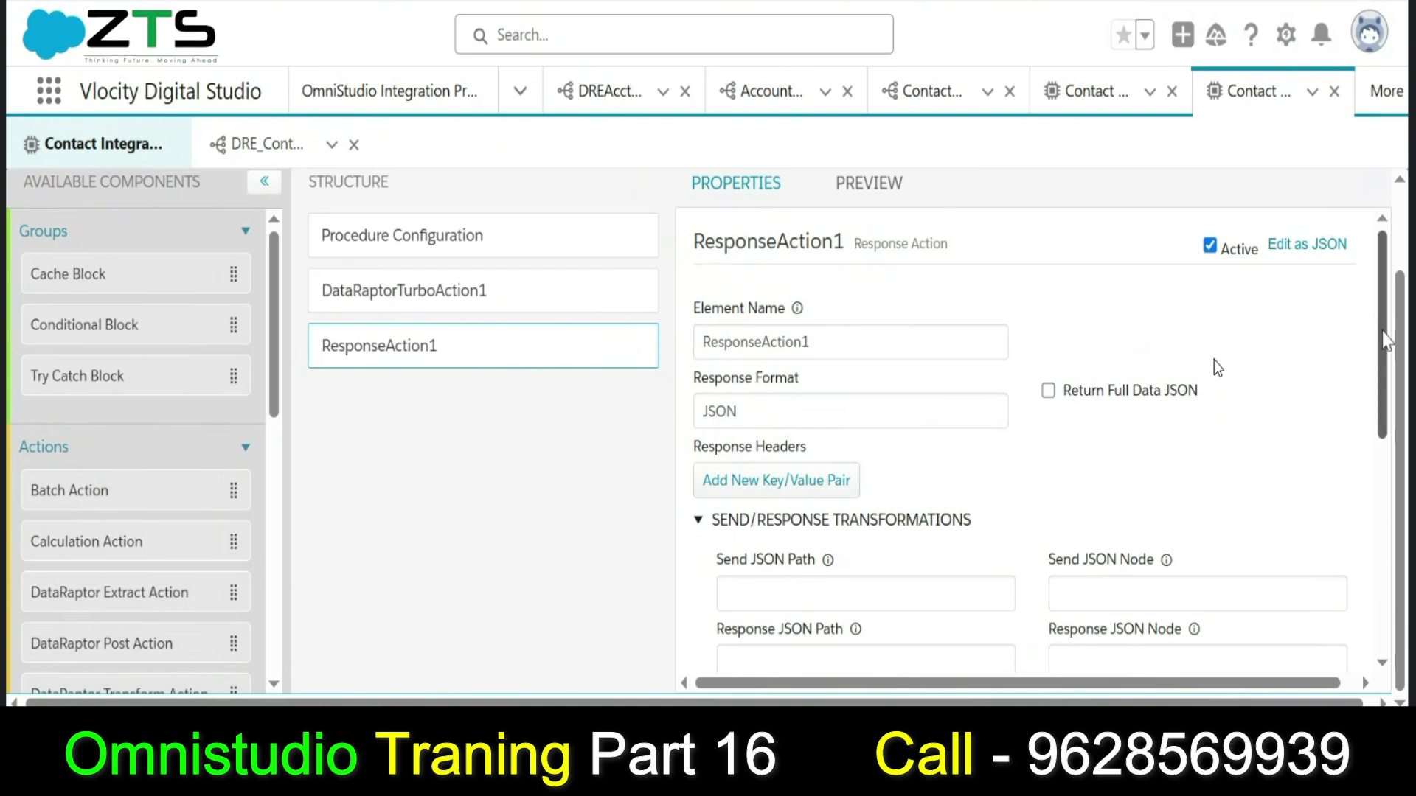
left_click_drag(1386, 340, 1390, 362)
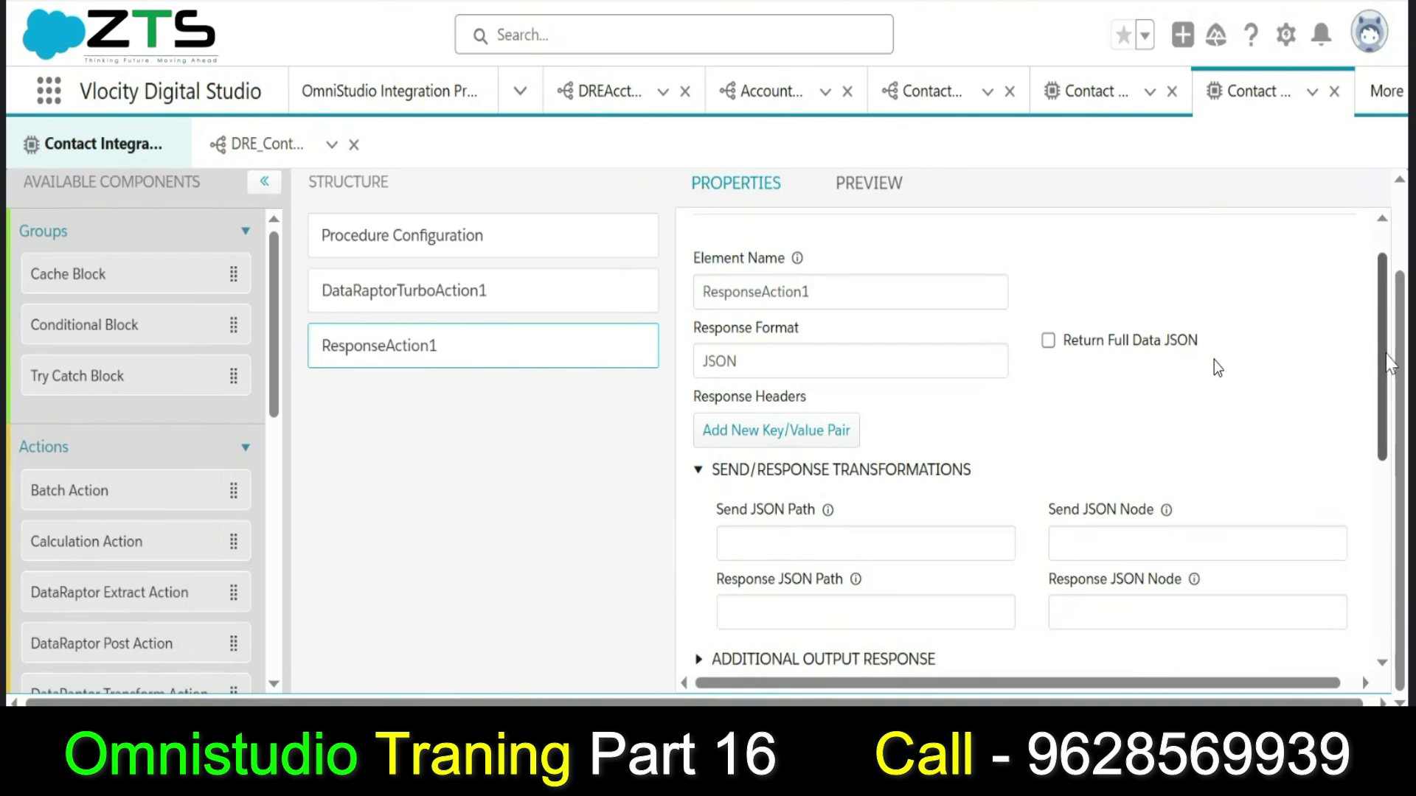
left_click(870, 183)
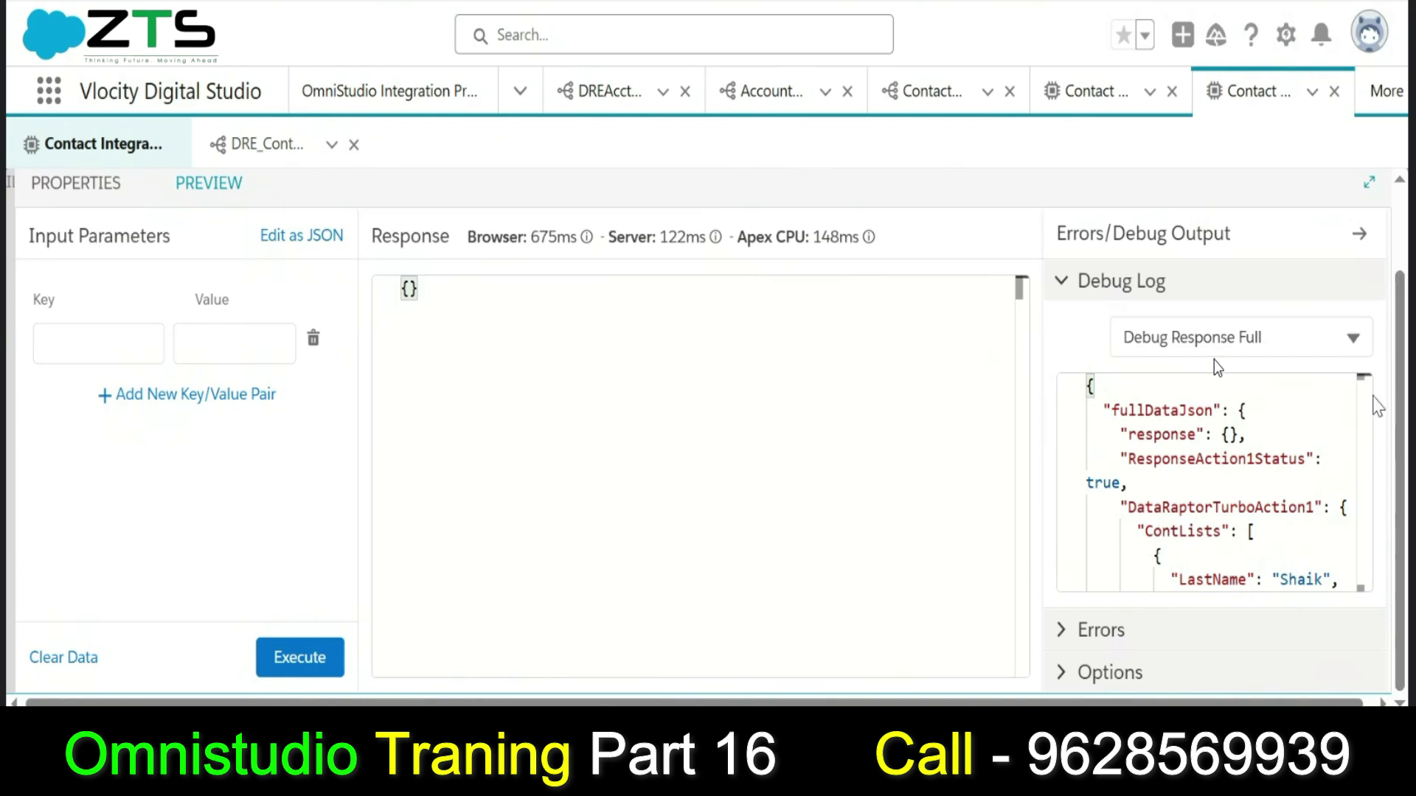
Show the plain Debug Log with the query in the debug panel.
left_click_drag(1365, 379, 1370, 448)
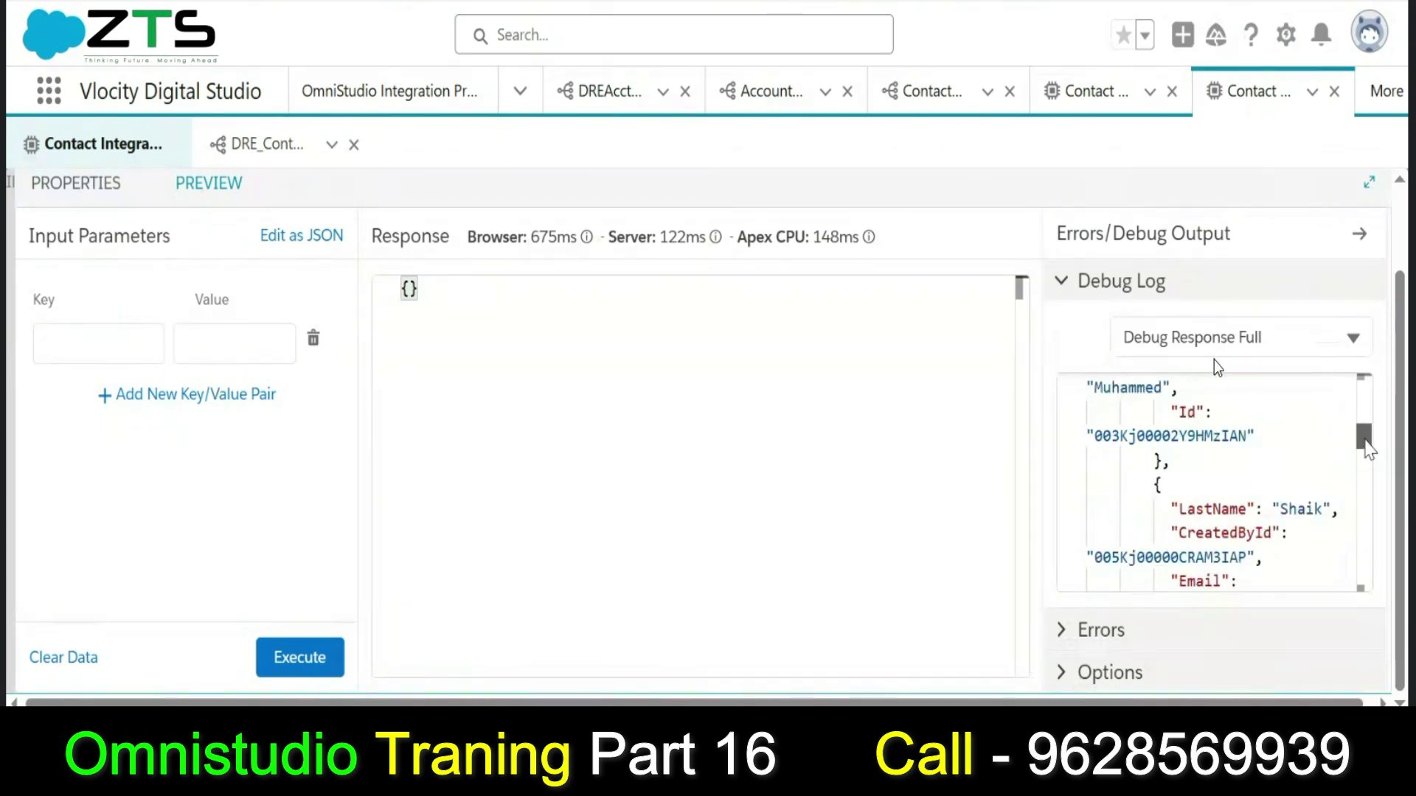
left_click(1298, 345)
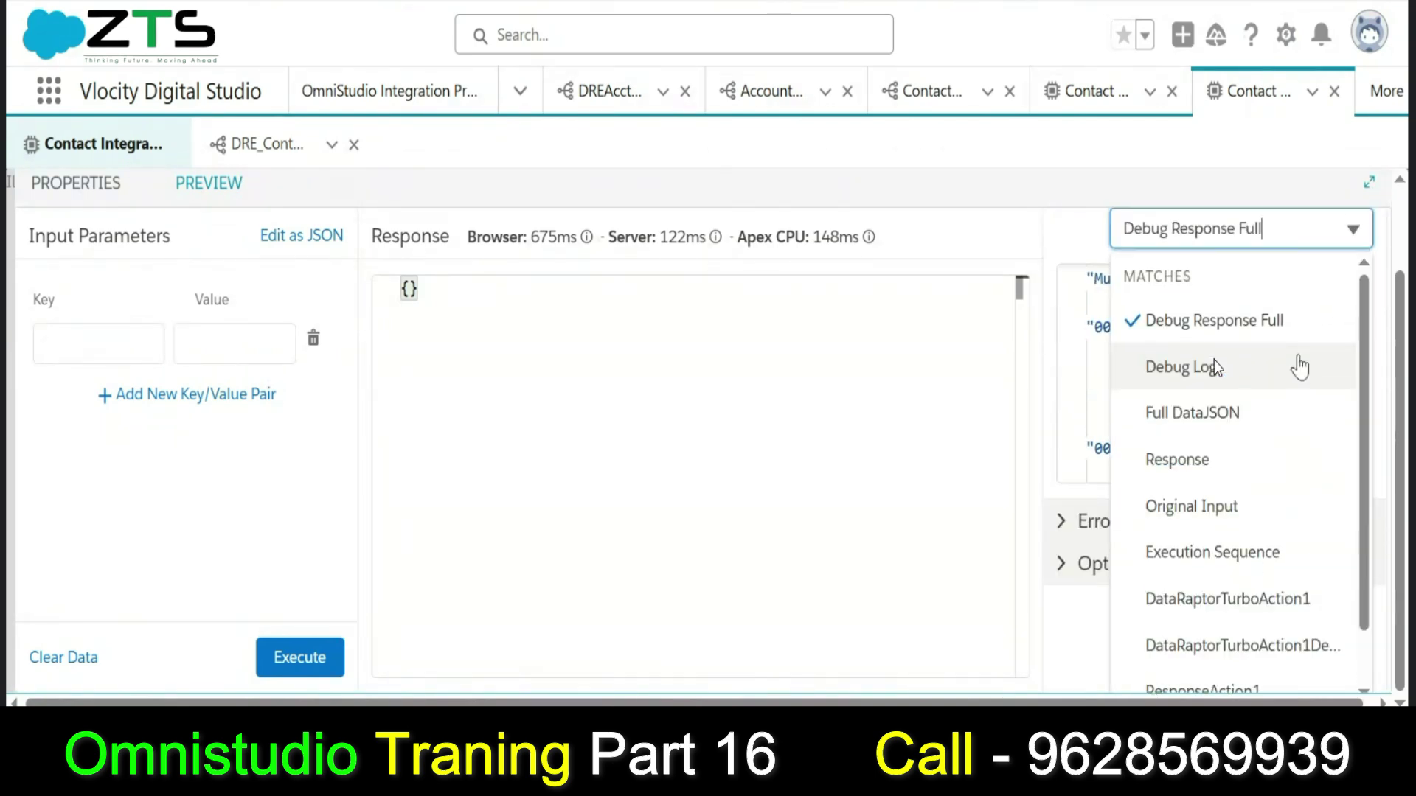
left_click(1203, 372)
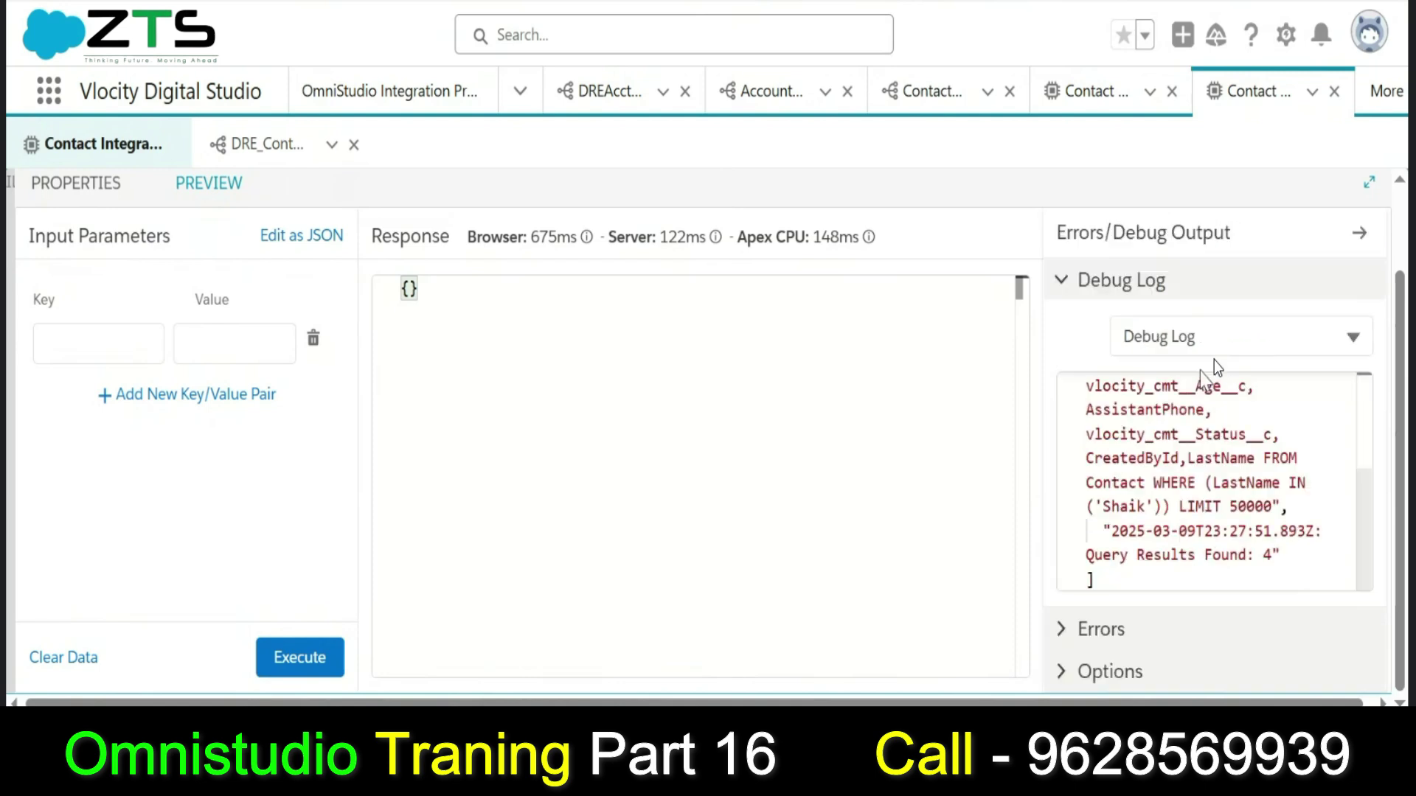
left_click_drag(1361, 522, 1343, 420)
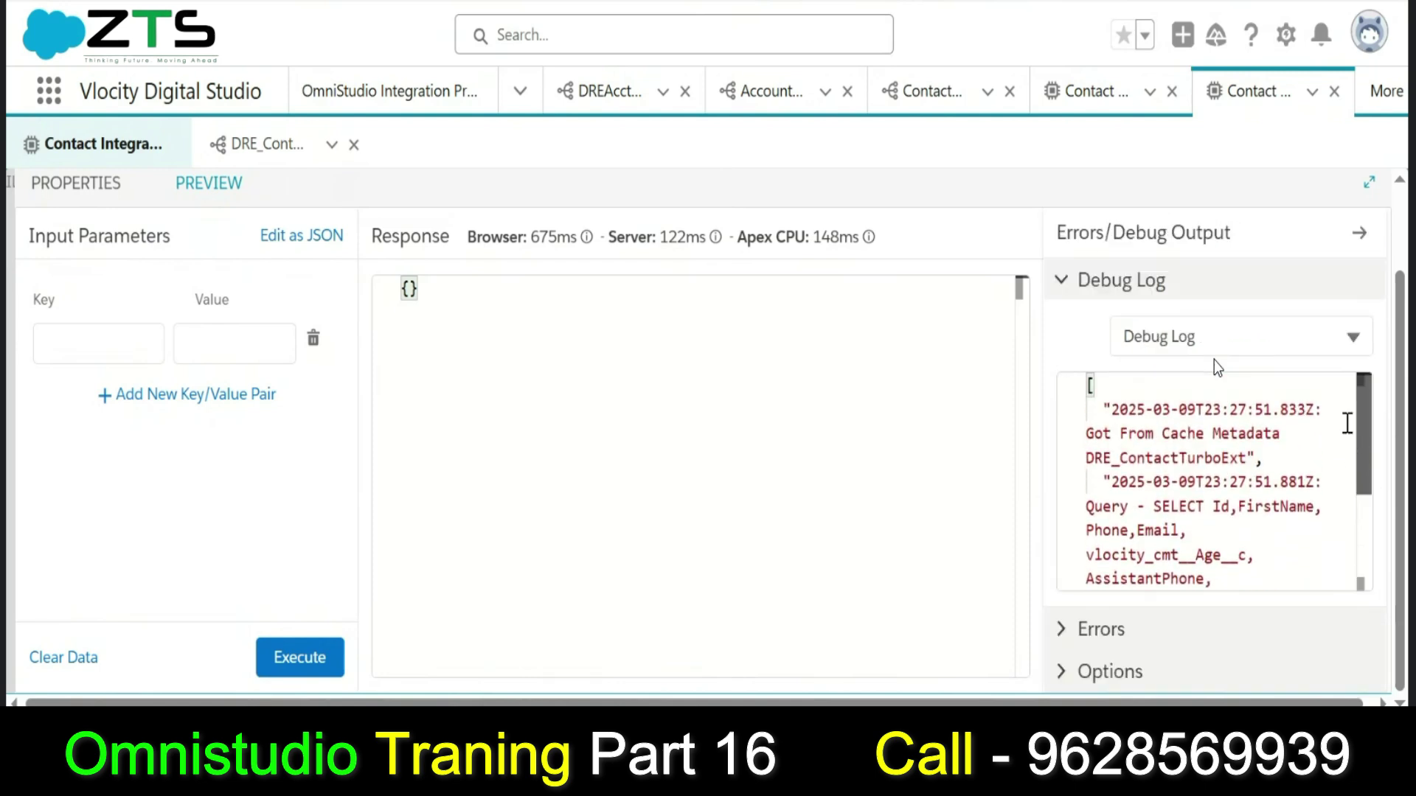
Switch the debug panel to DataRaptorTurboAction1's output and scroll through the Shaik ContLists.
left_click(1261, 343)
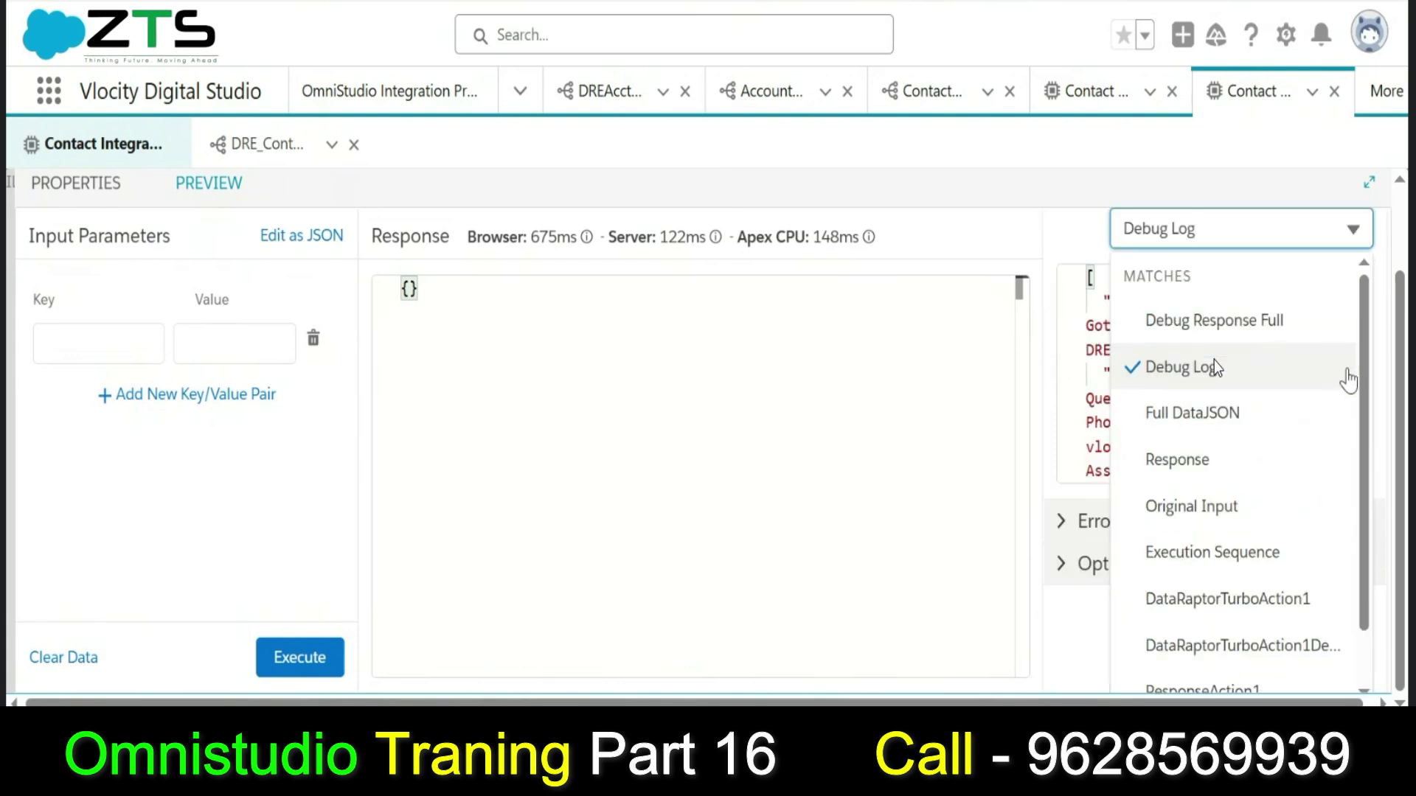
left_click_drag(1367, 413, 1371, 527)
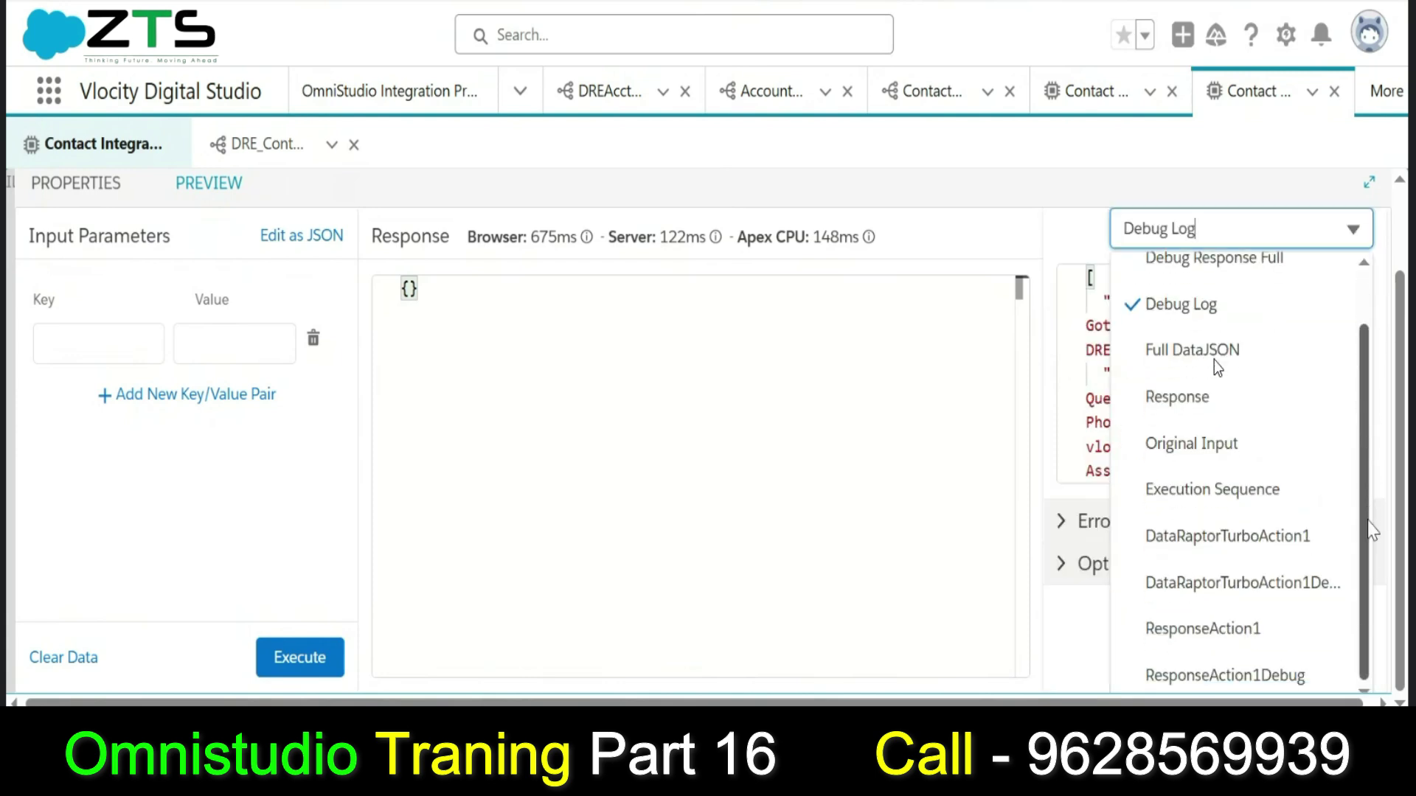
left_click(1265, 549)
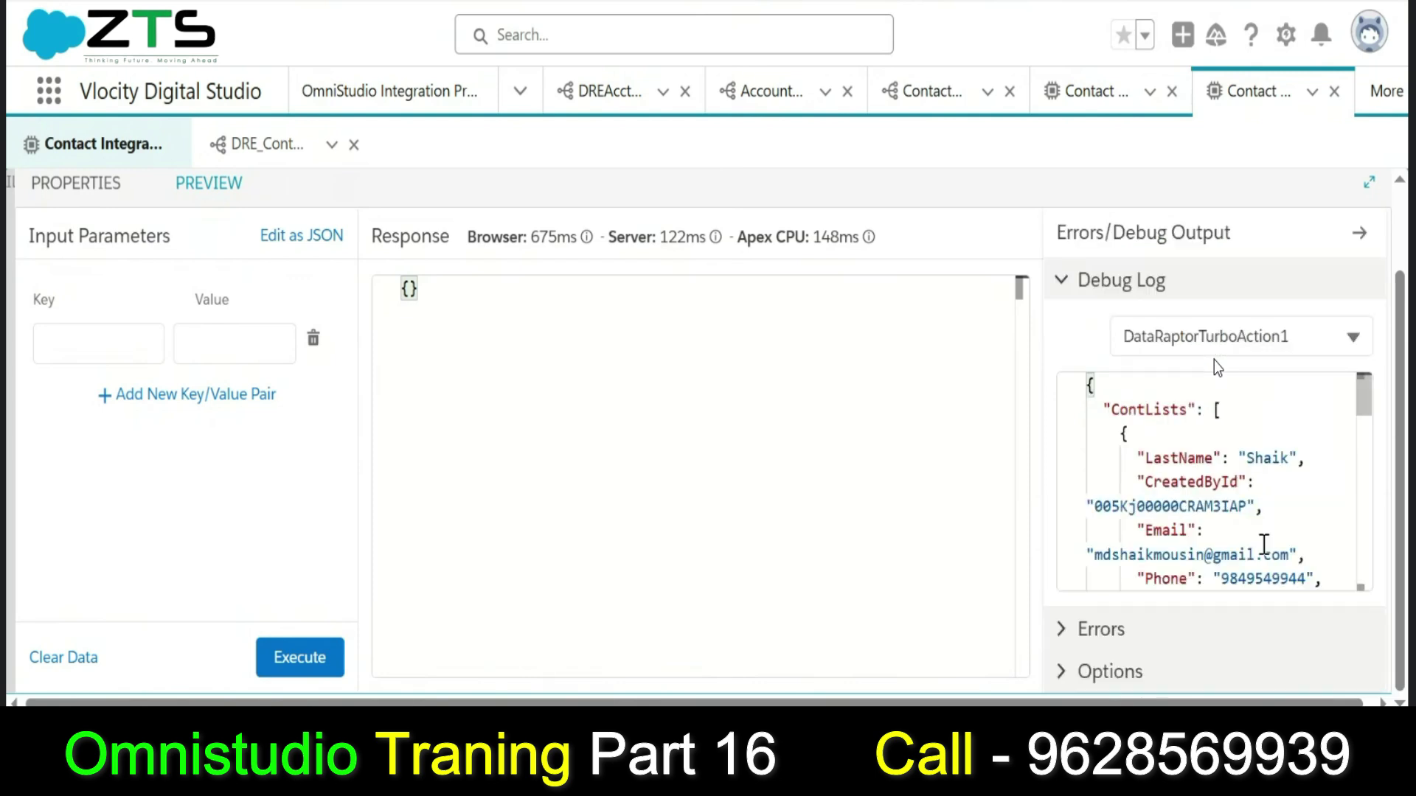
left_click_drag(1369, 418, 1369, 514)
left_click_drag(1368, 550, 1347, 376)
Open ResponseAction1's properties and start editing its Send JSON Path field.
left_click(86, 197)
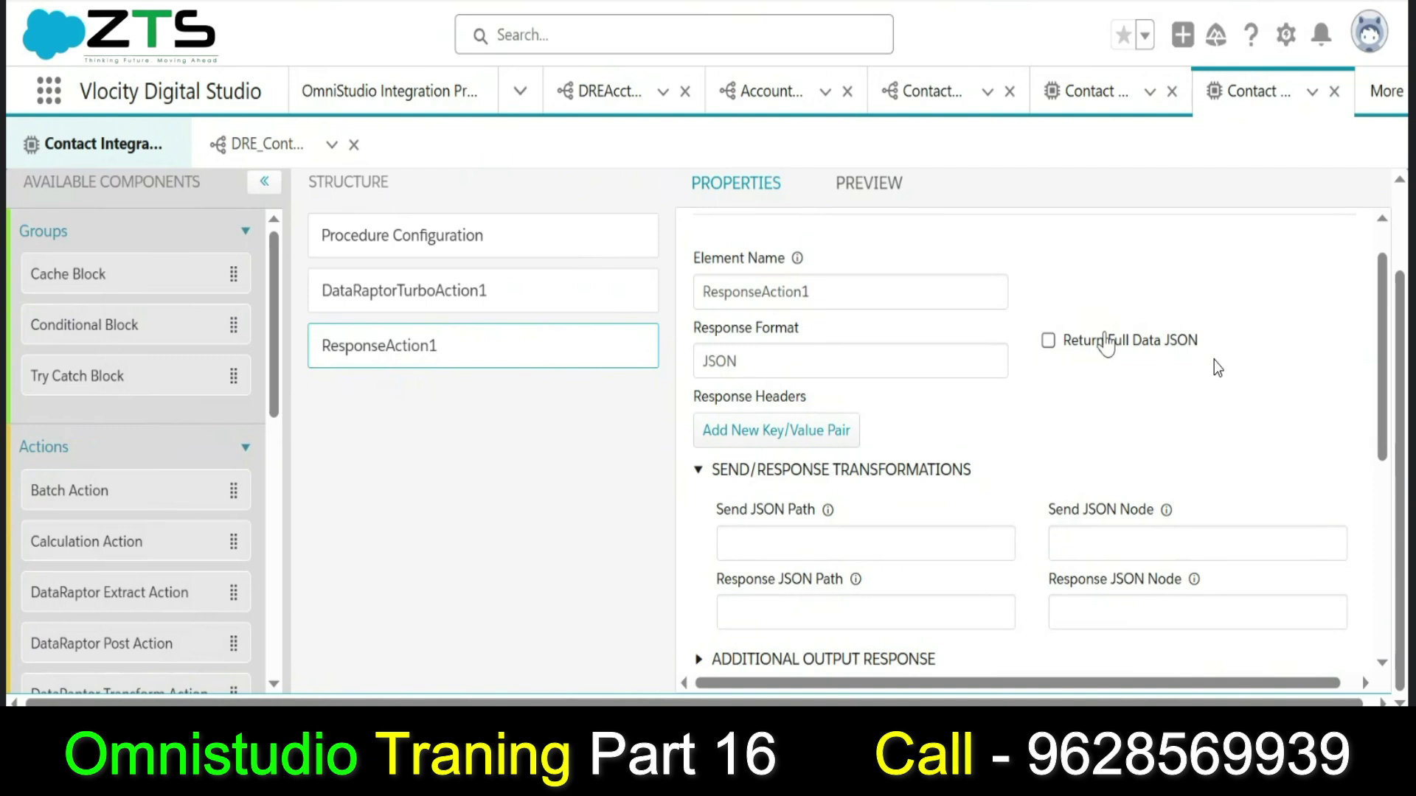
mouse_move(1379, 357)
left_mouse_down()
mouse_move(1385, 442)
mouse_move(1391, 380)
left_mouse_up()
left_click(881, 451)
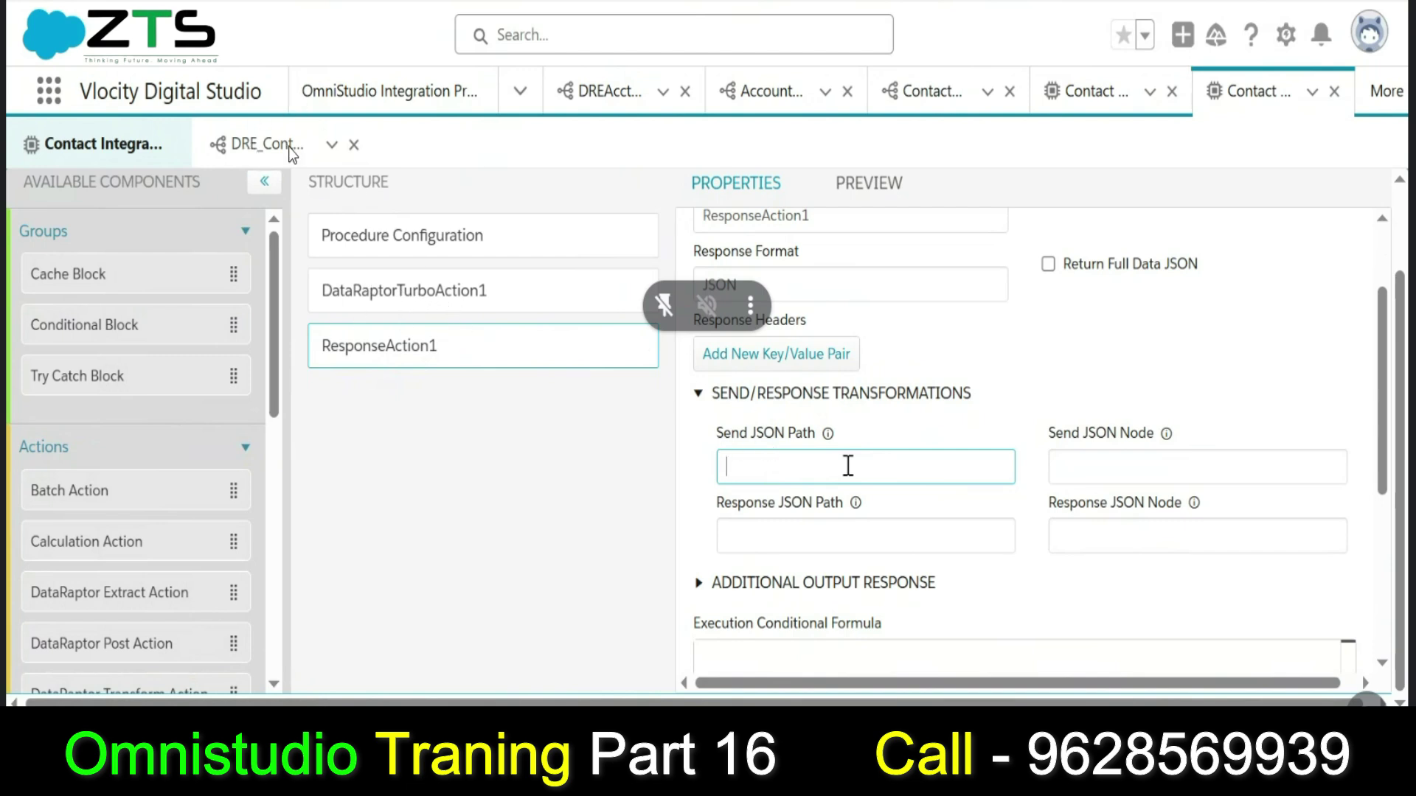
left_click(258, 146)
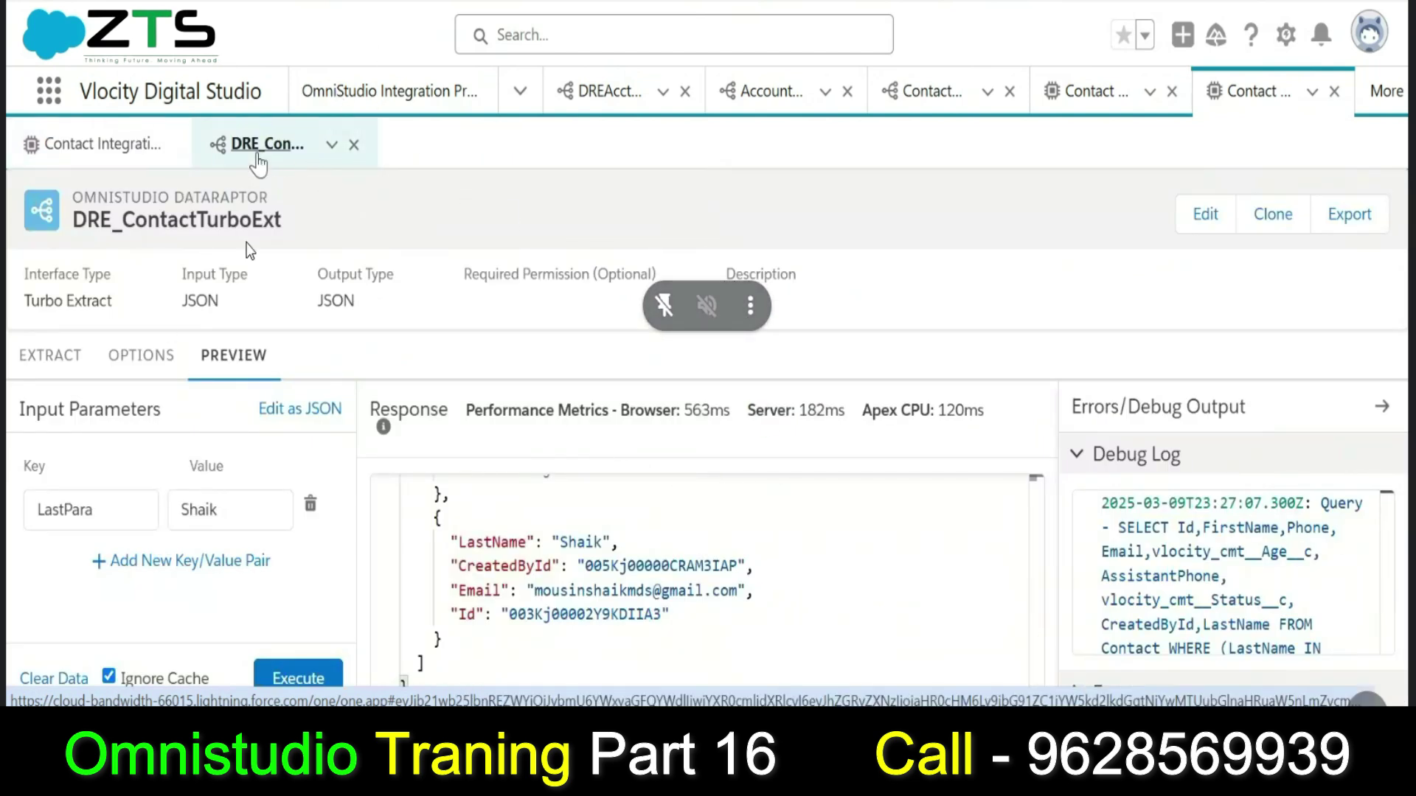
left_click(86, 139)
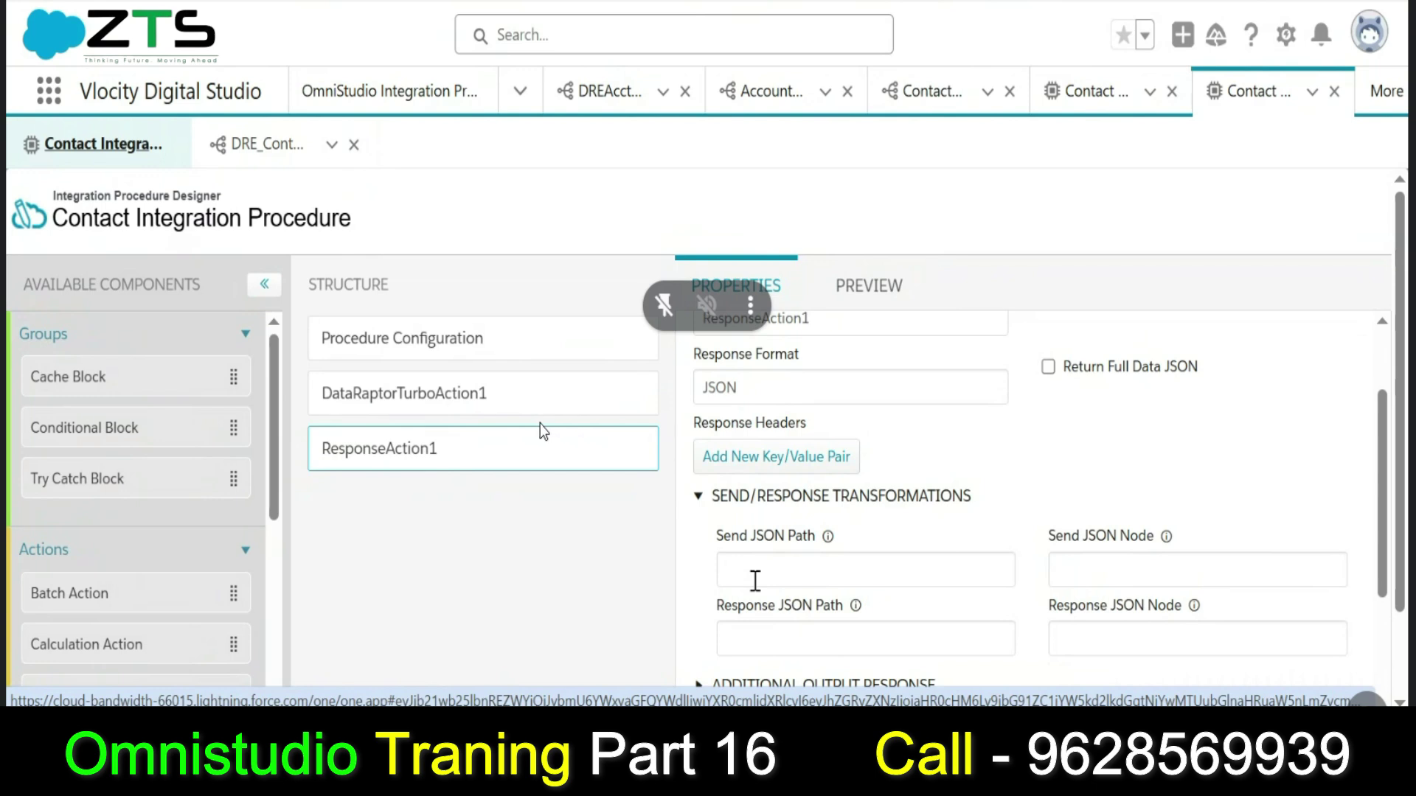
left_click_drag(1383, 440, 1374, 402)
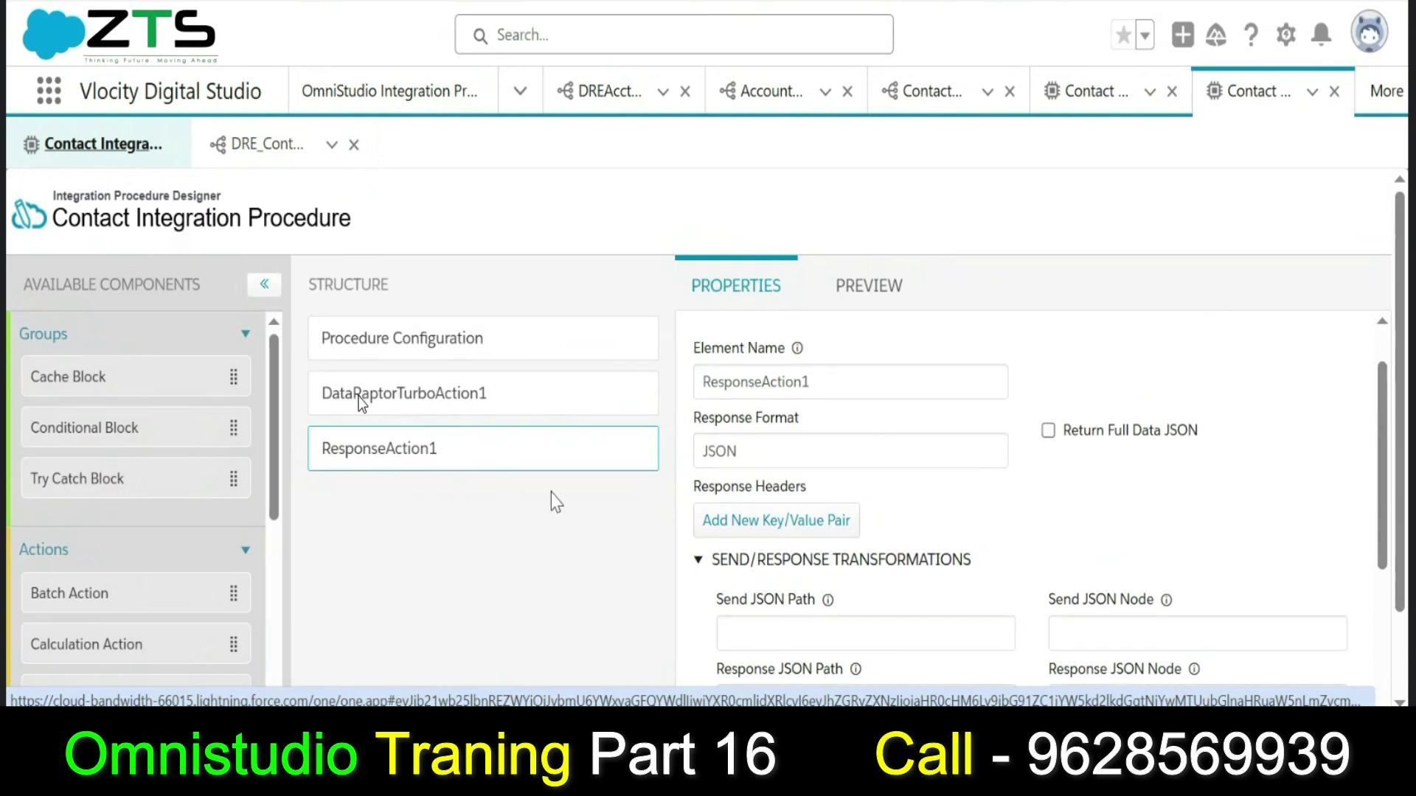
left_click(361, 398)
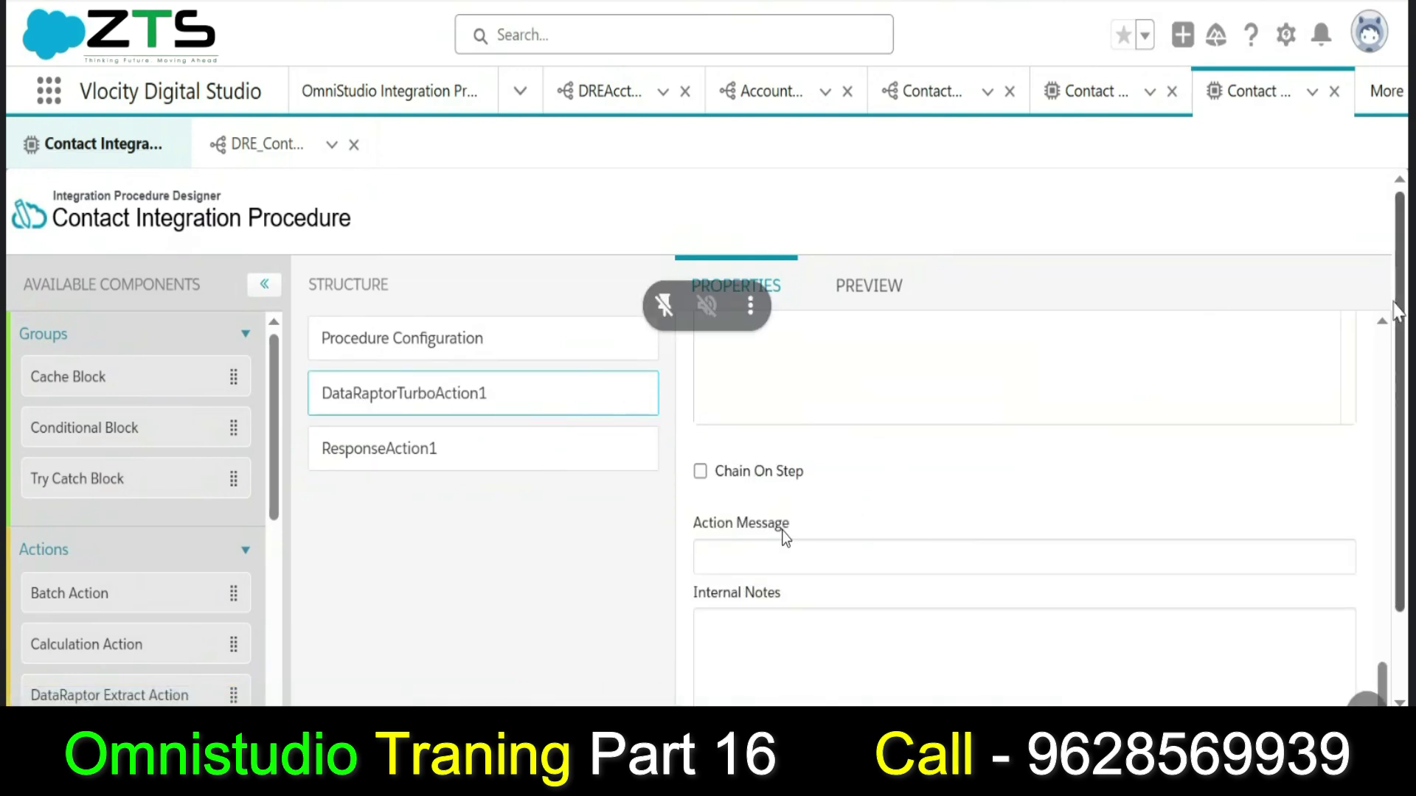
scroll(781, 443, "up", 5)
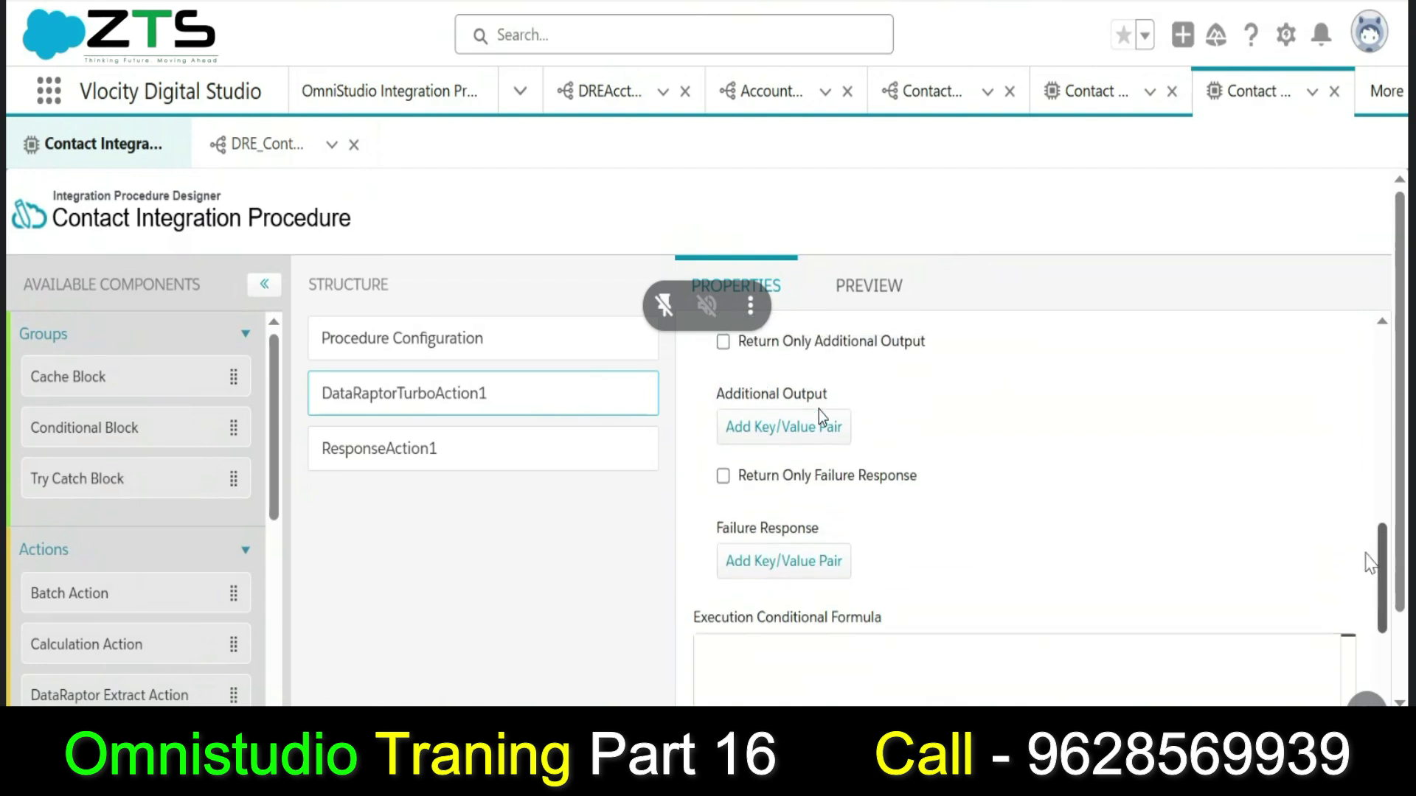
left_click_drag(1365, 562, 1368, 506)
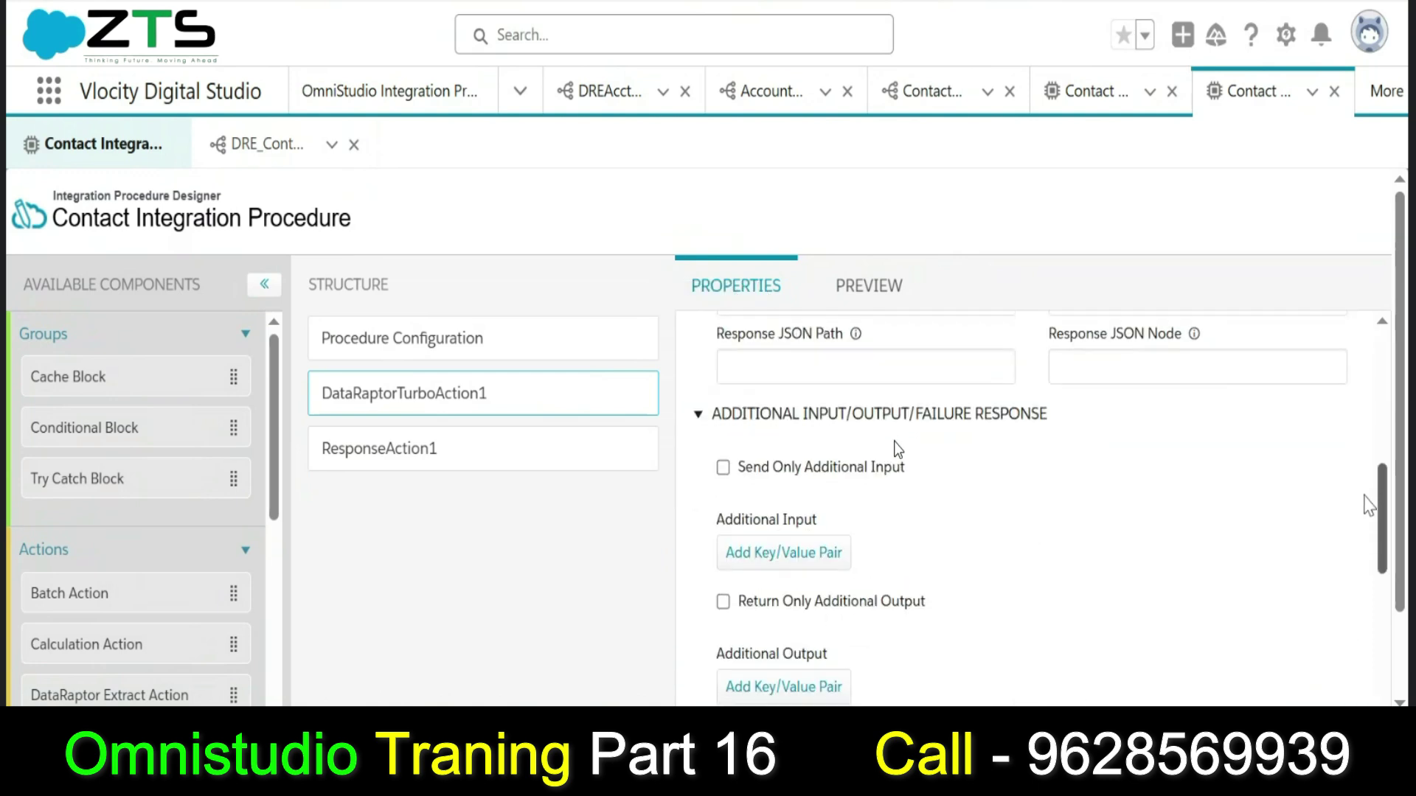
scroll(893, 488, "up", 5)
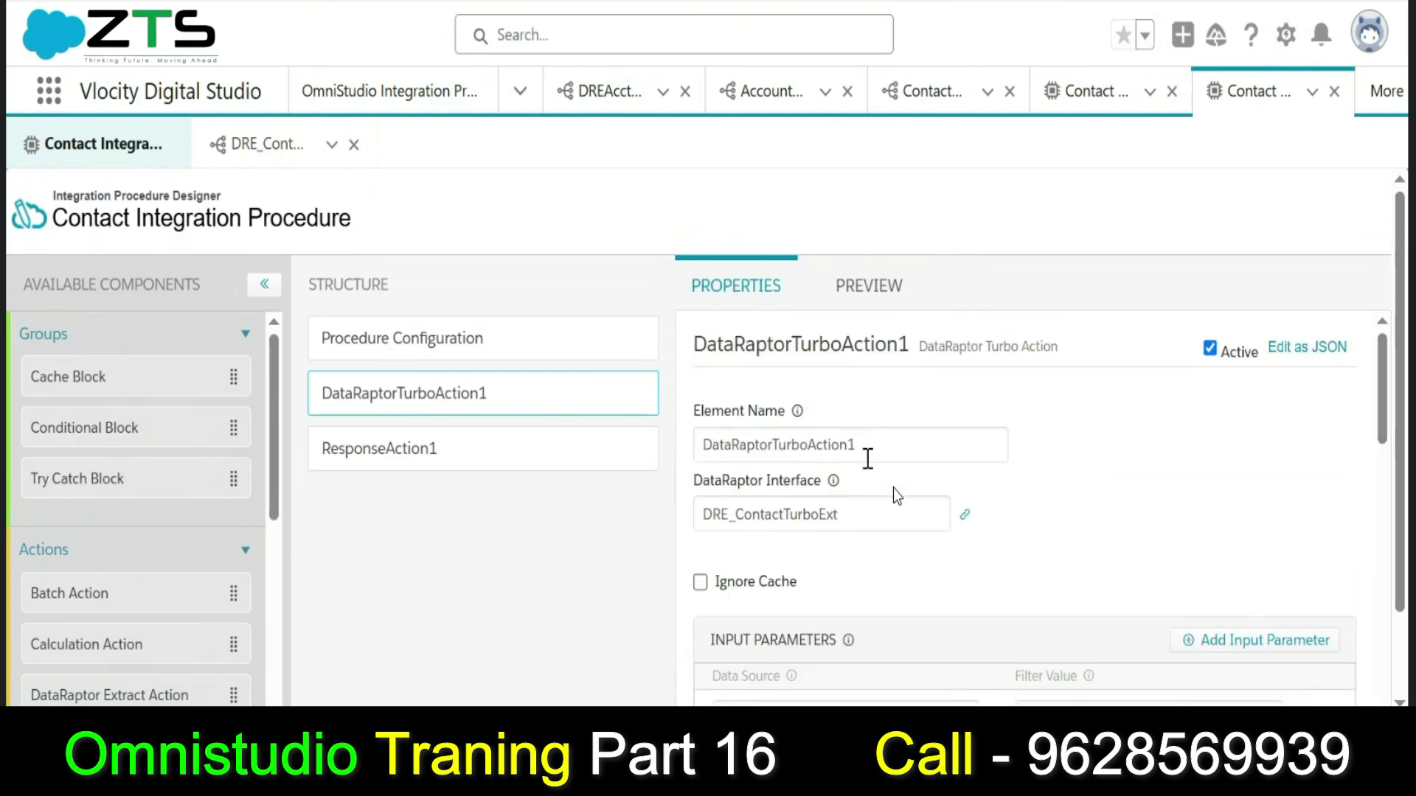
double_click(884, 440)
key("ctrl+c")
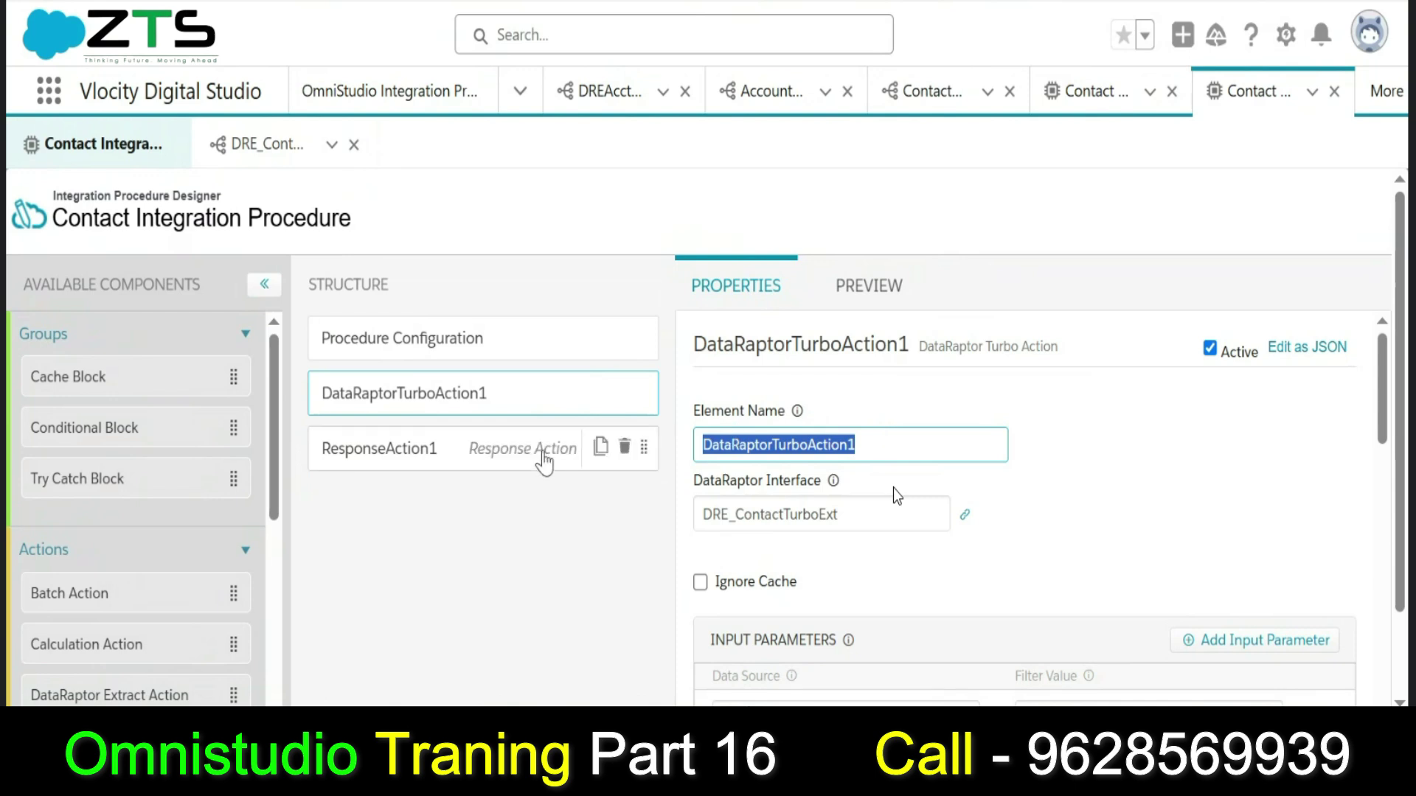
left_click(544, 461)
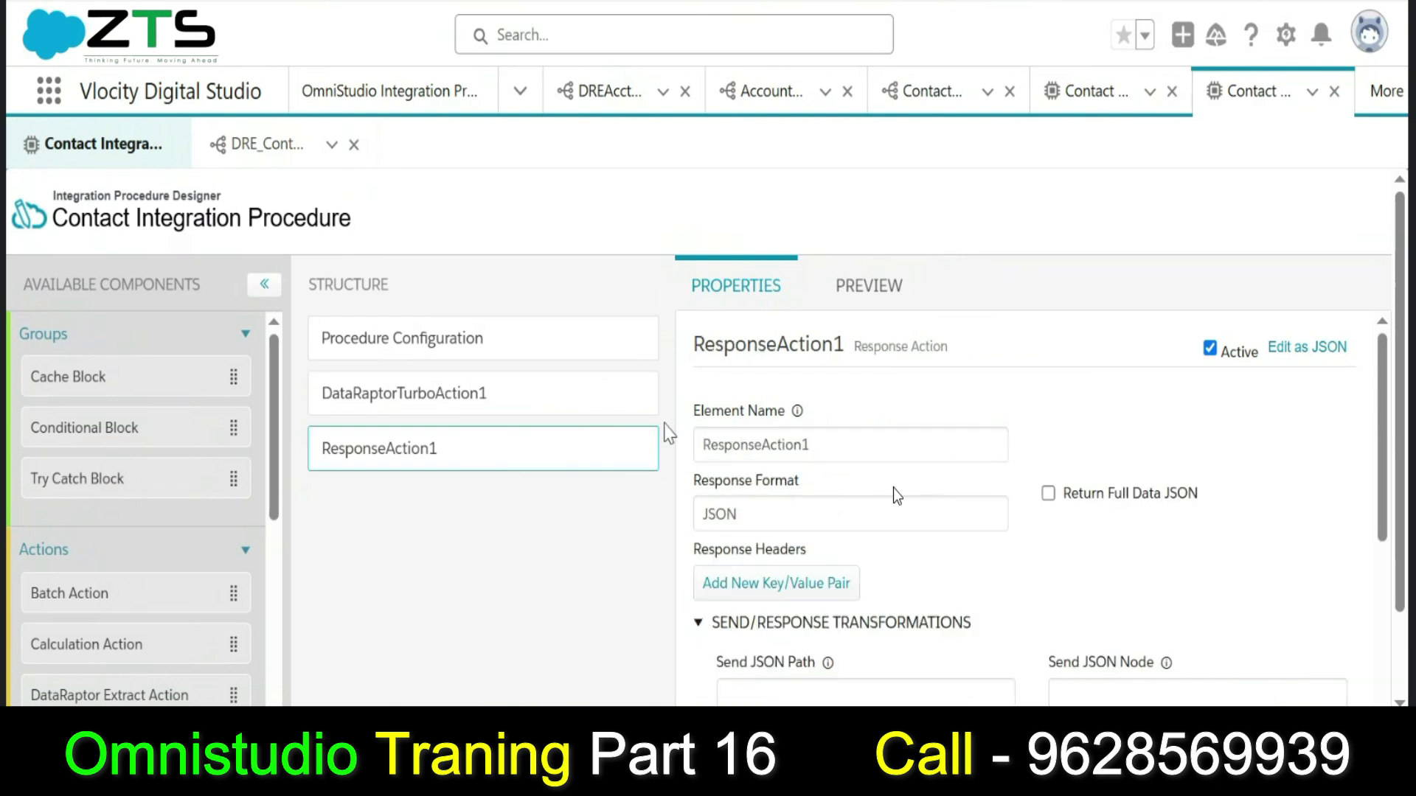
double_click(852, 443)
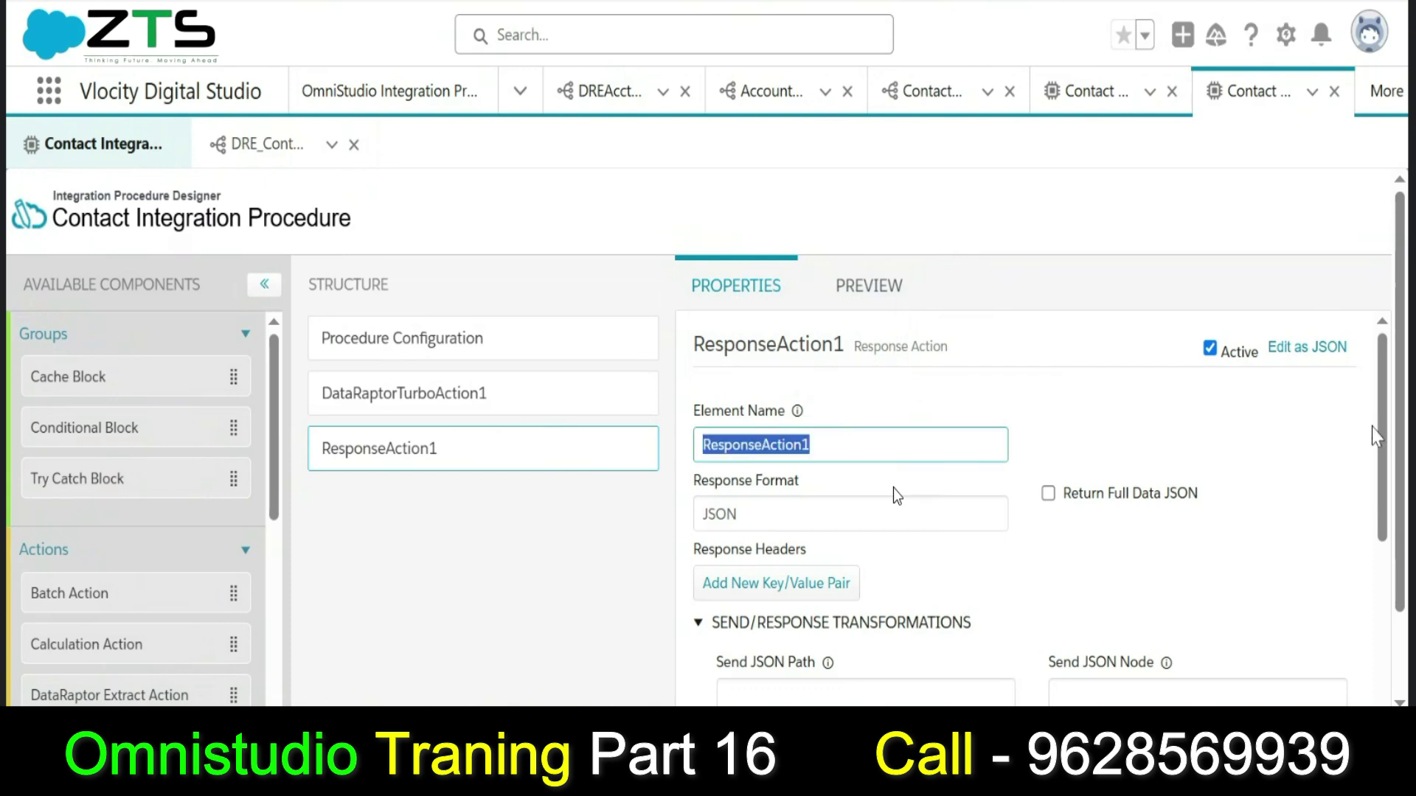
left_click_drag(1376, 435, 1386, 505)
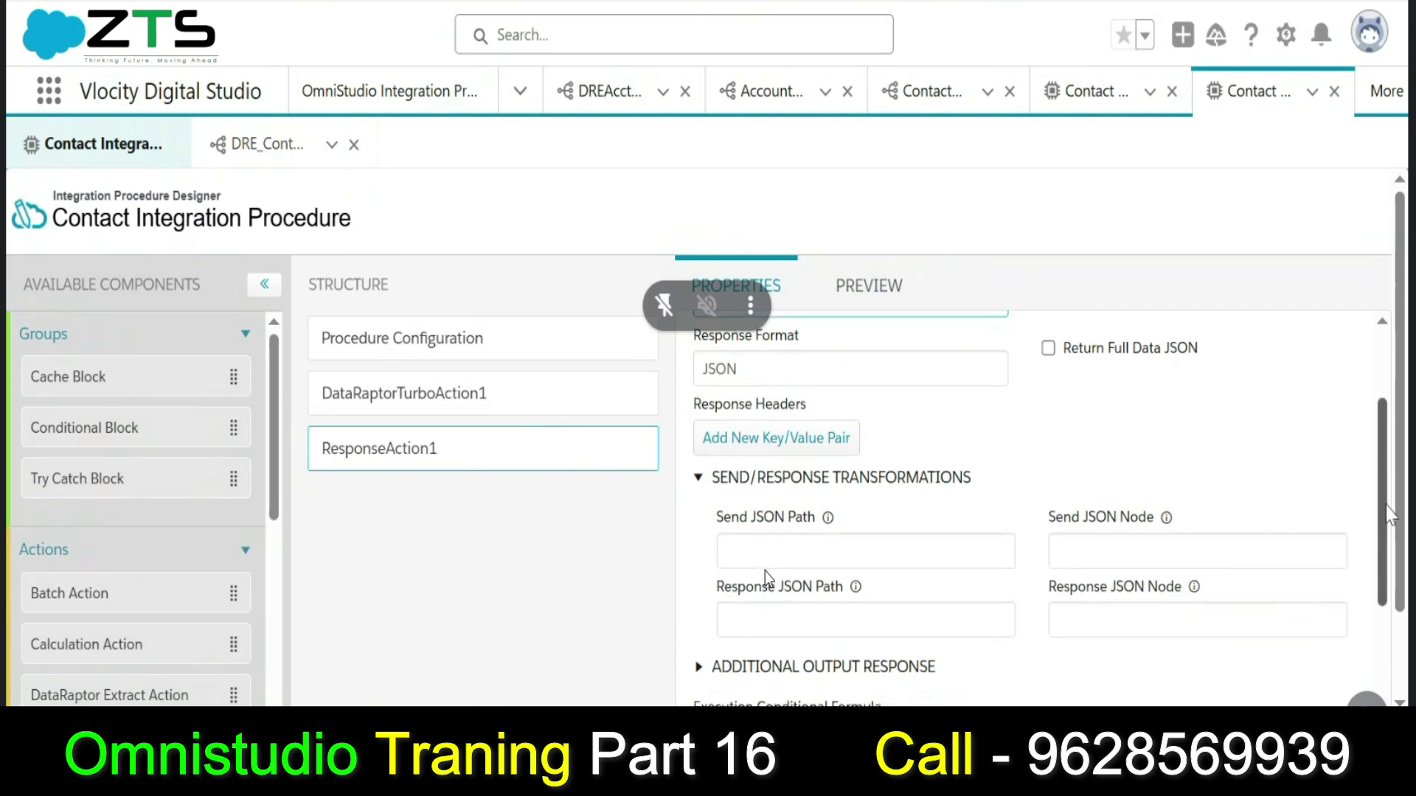
Paste DataRaptorTurboAction1 as ResponseAction1's Send JSON Path and return to the preview.
left_click(762, 546)
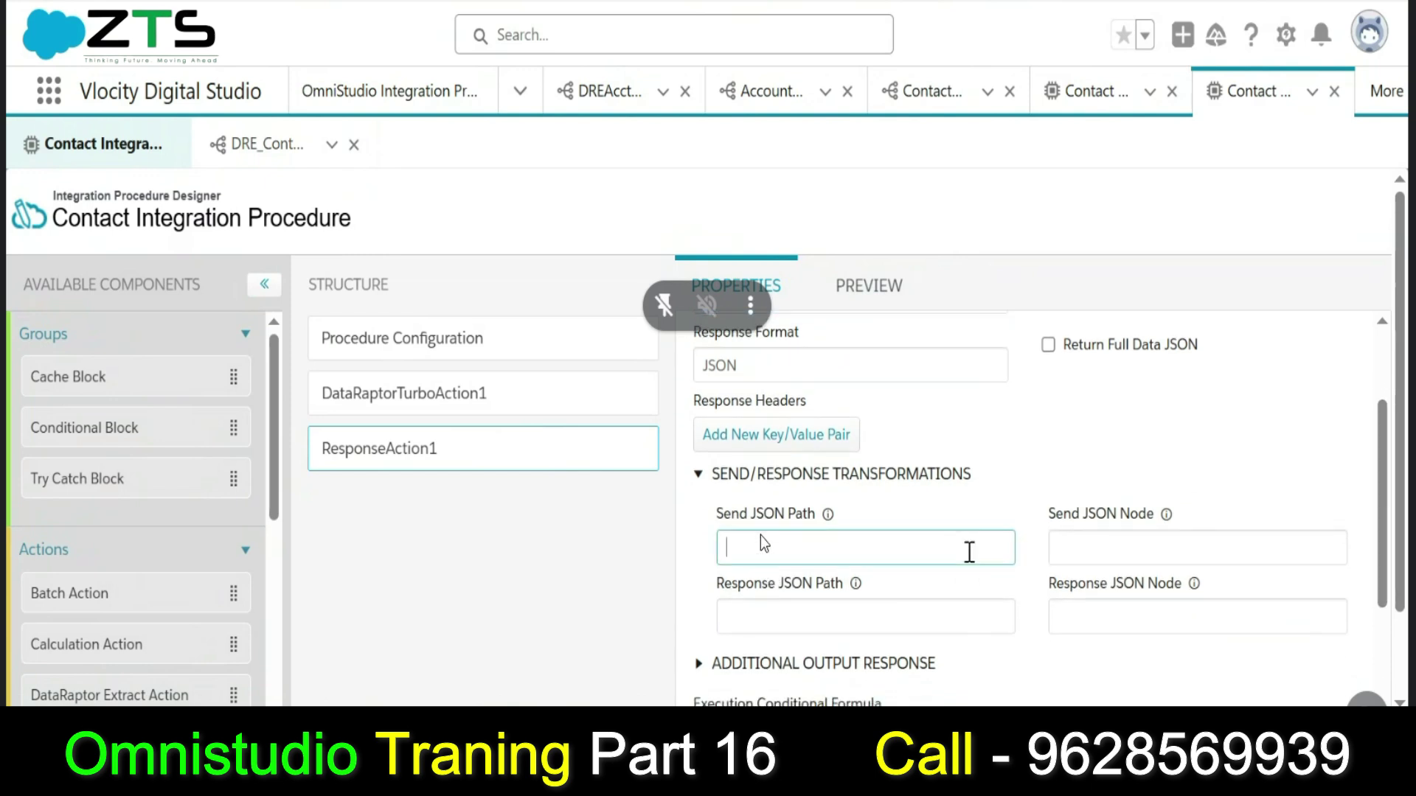
key("ctrl+v")
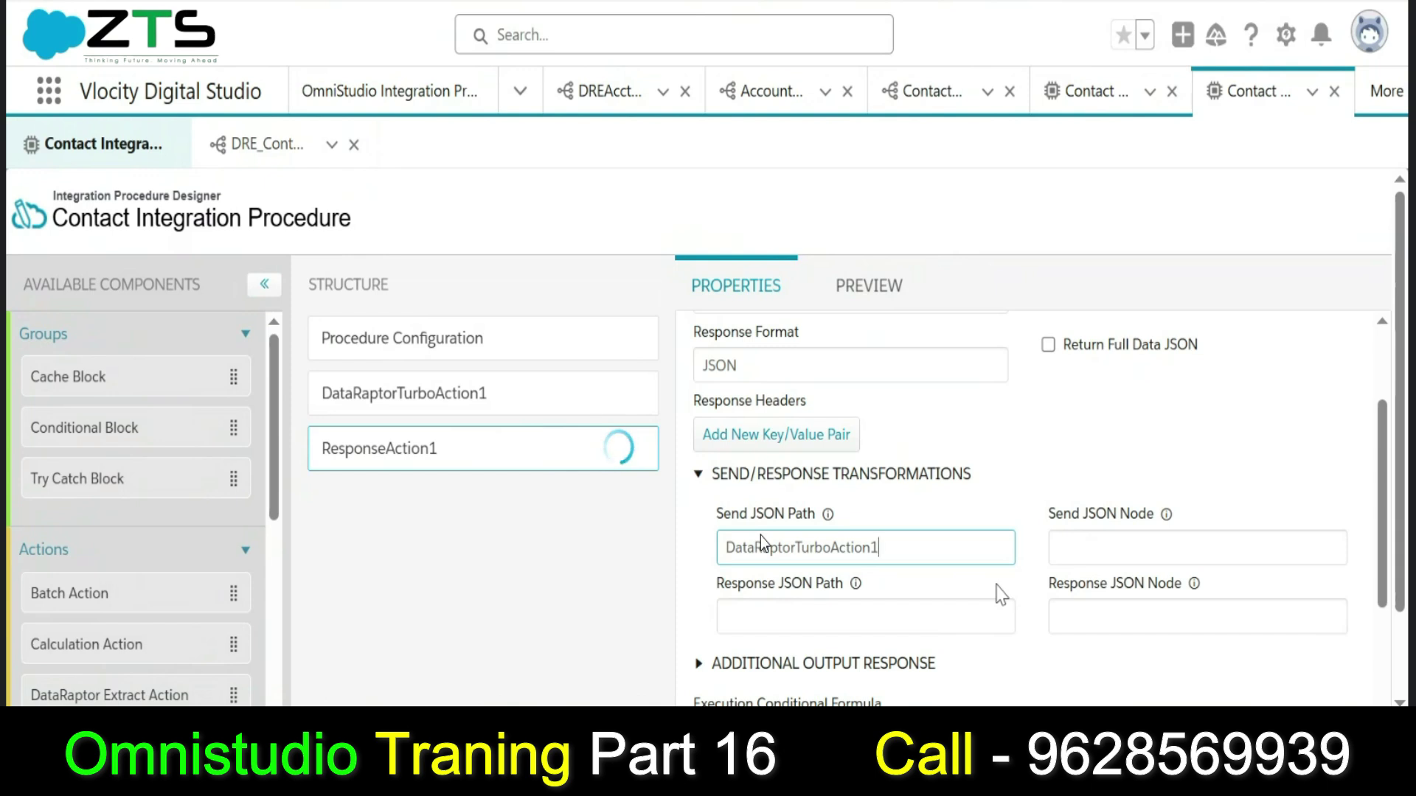
left_click(1000, 593)
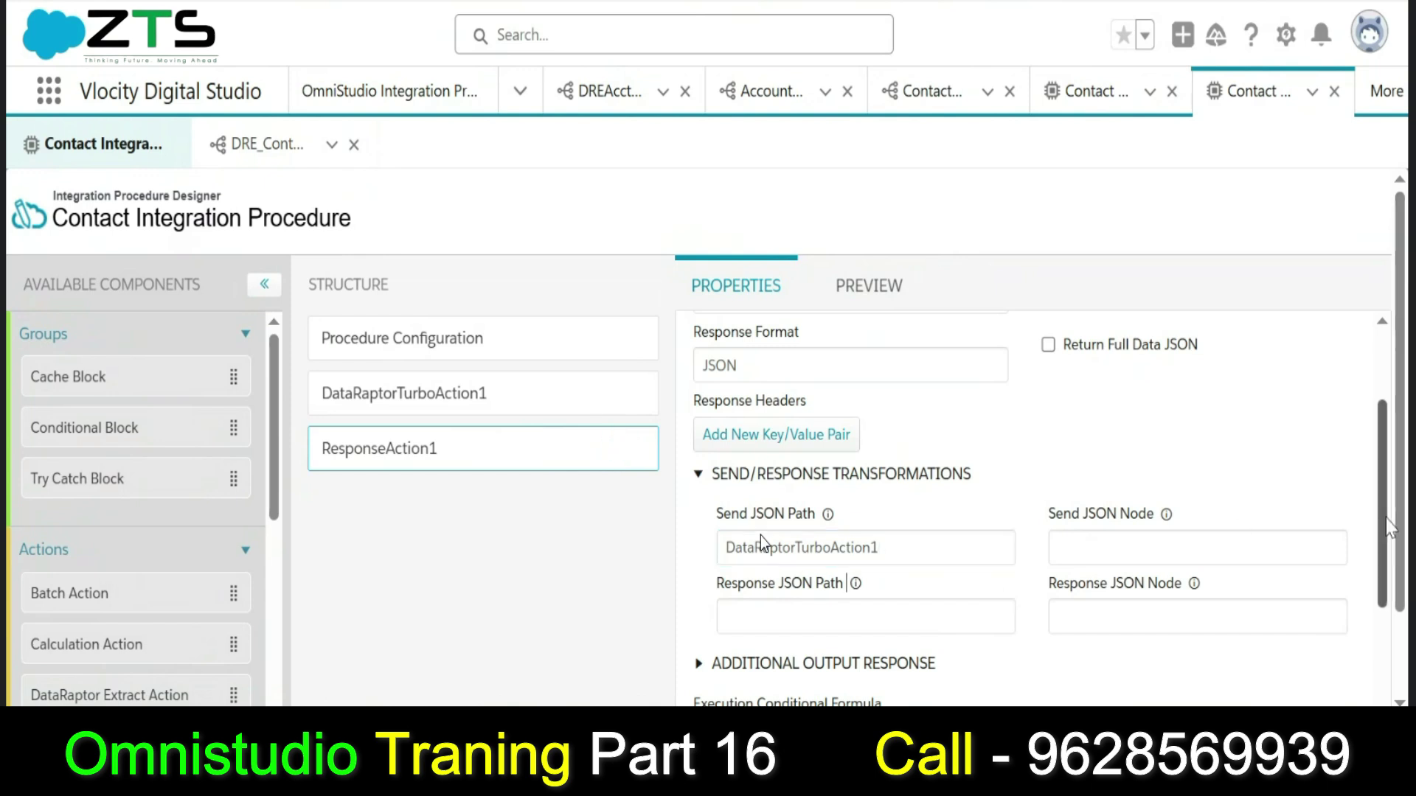
left_click_drag(1385, 528, 1369, 446)
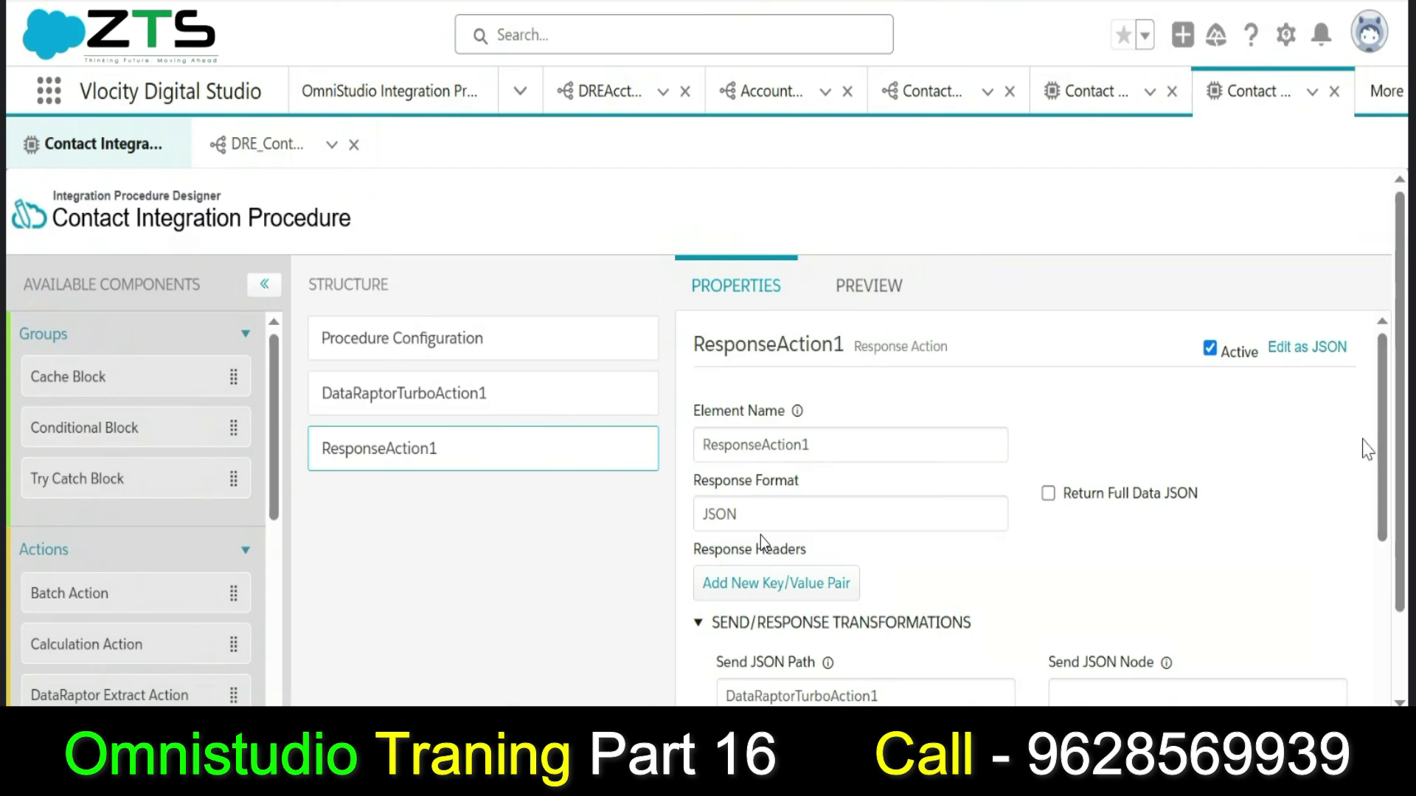
left_click(840, 285)
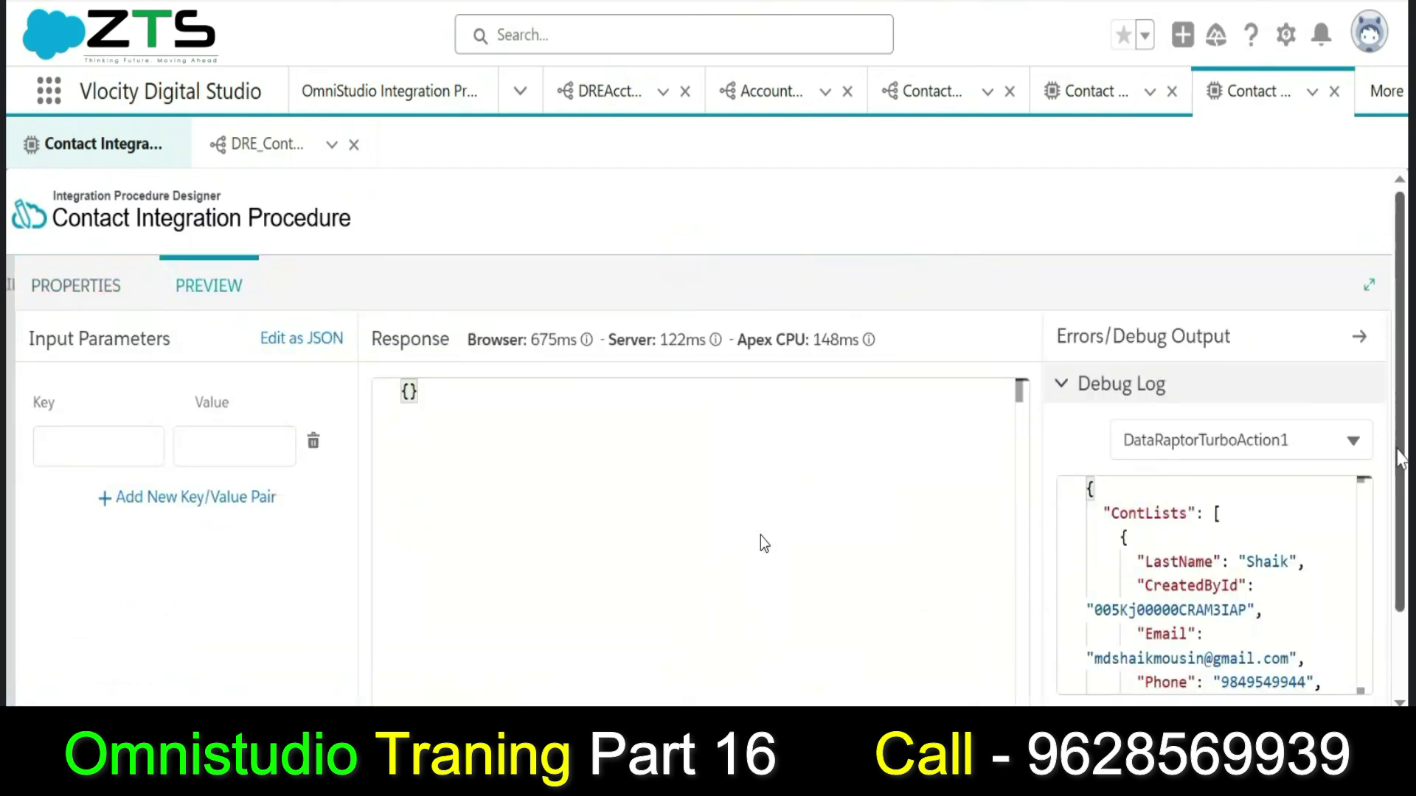
Execute the preview and review the response listing the Shaik contacts under ContLists.
scroll(1401, 459, "down", 2)
left_click(334, 668)
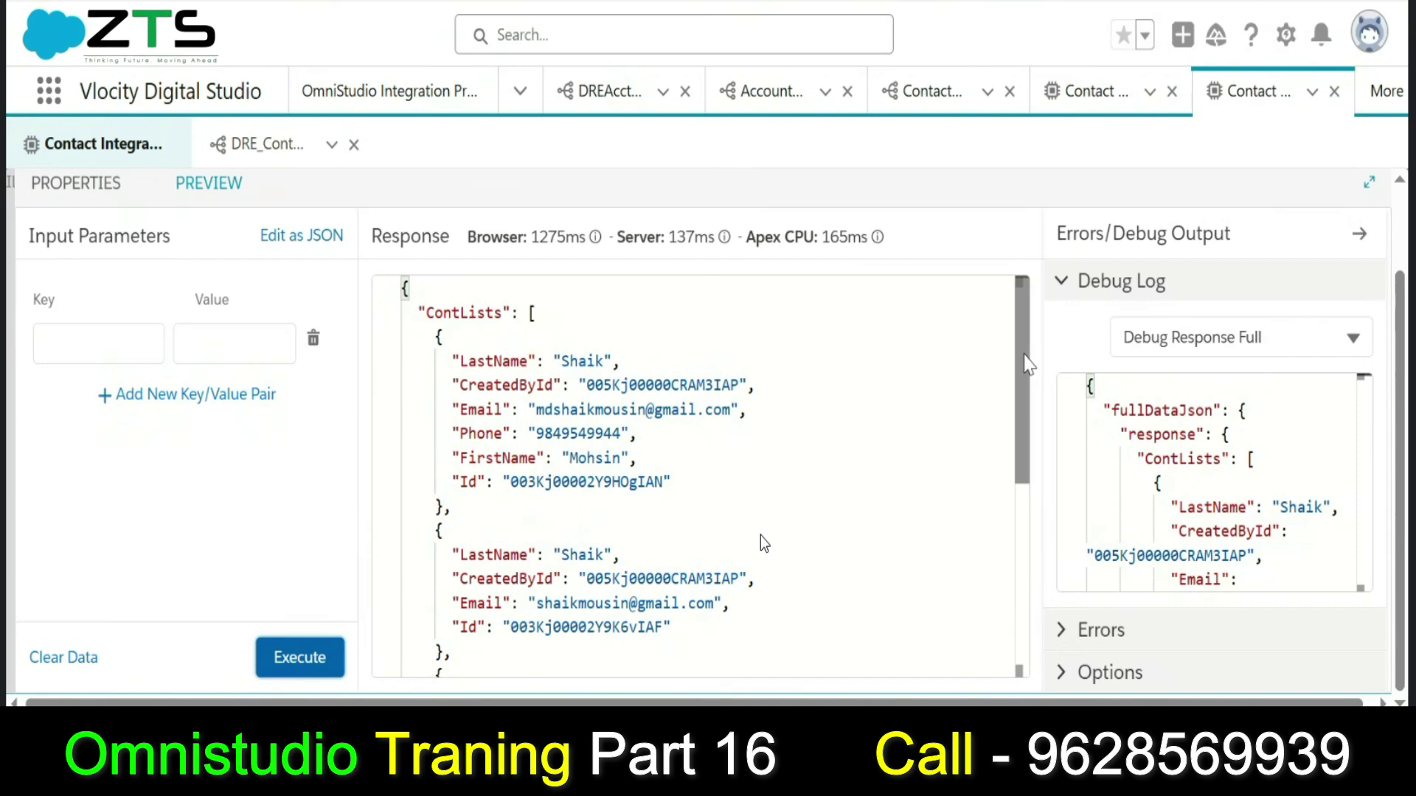
scroll(1029, 364, "down", 5)
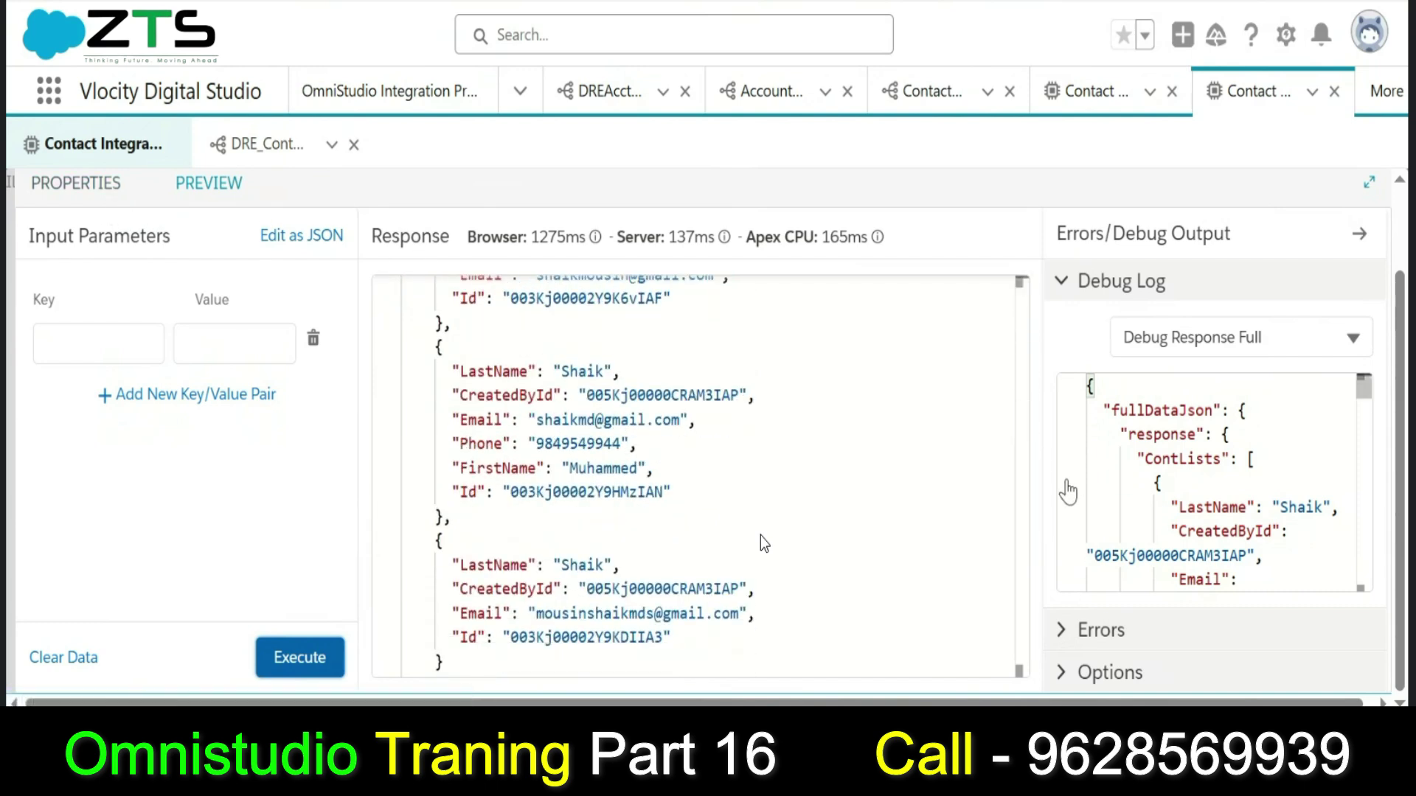
scroll(1016, 342, "up", 4)
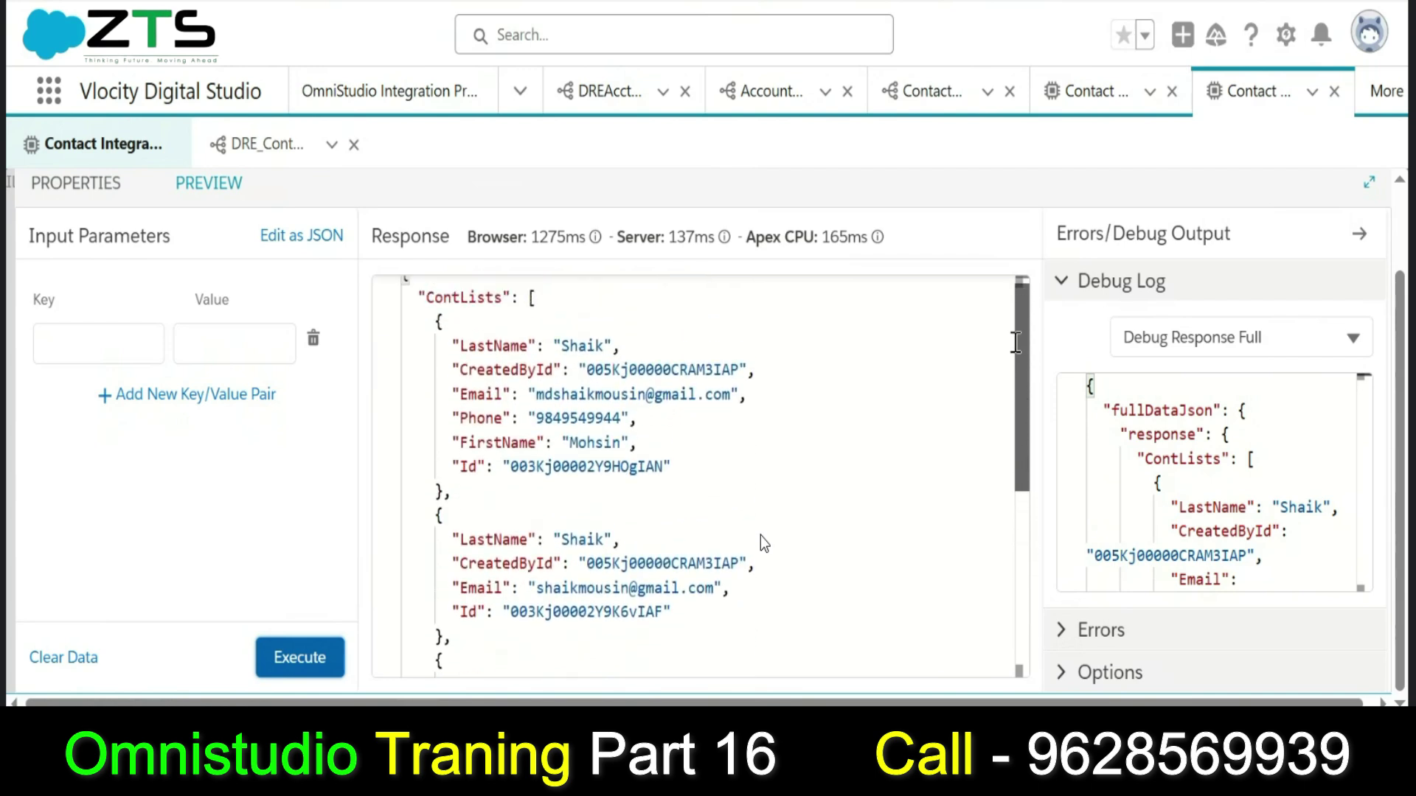
scroll(1016, 343, "up", 1)
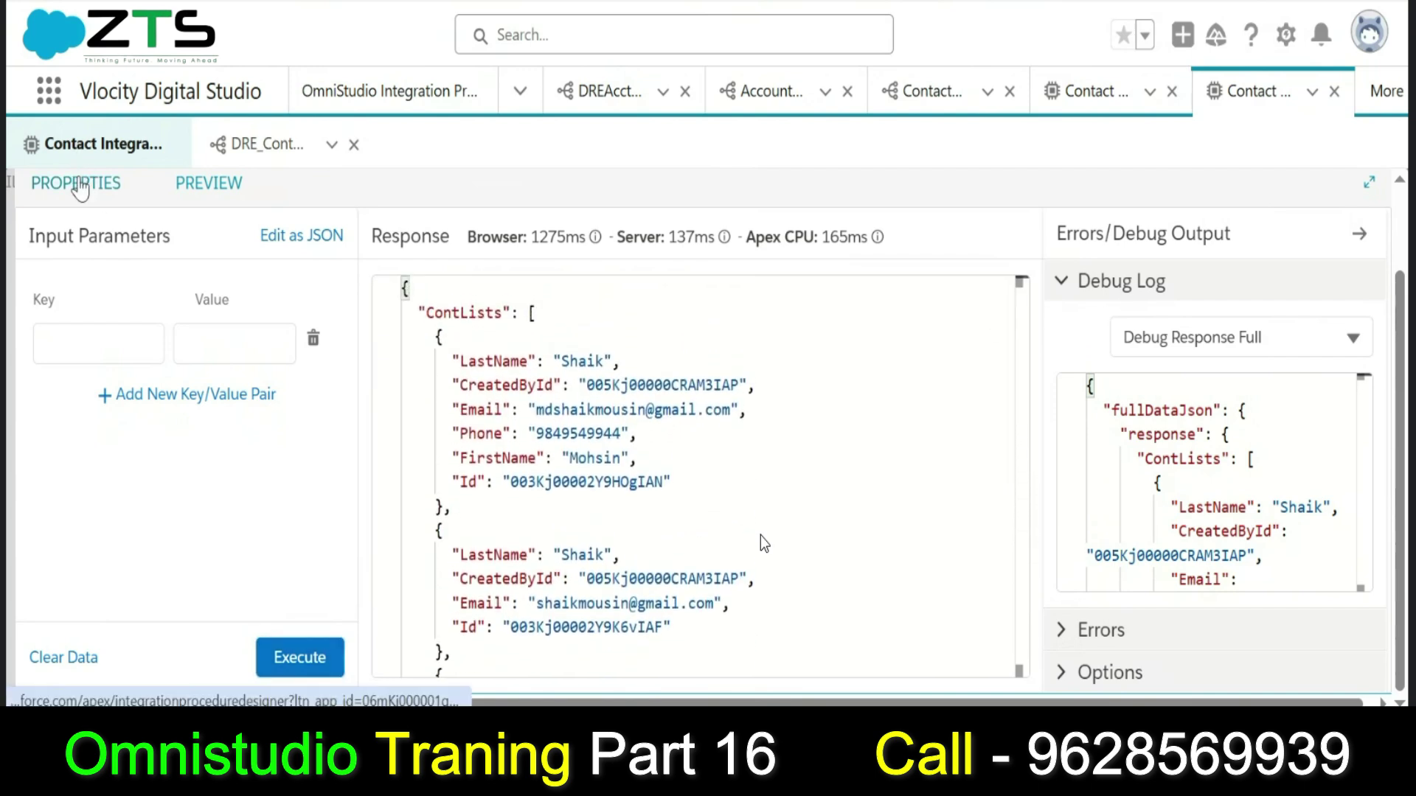
left_click(78, 184)
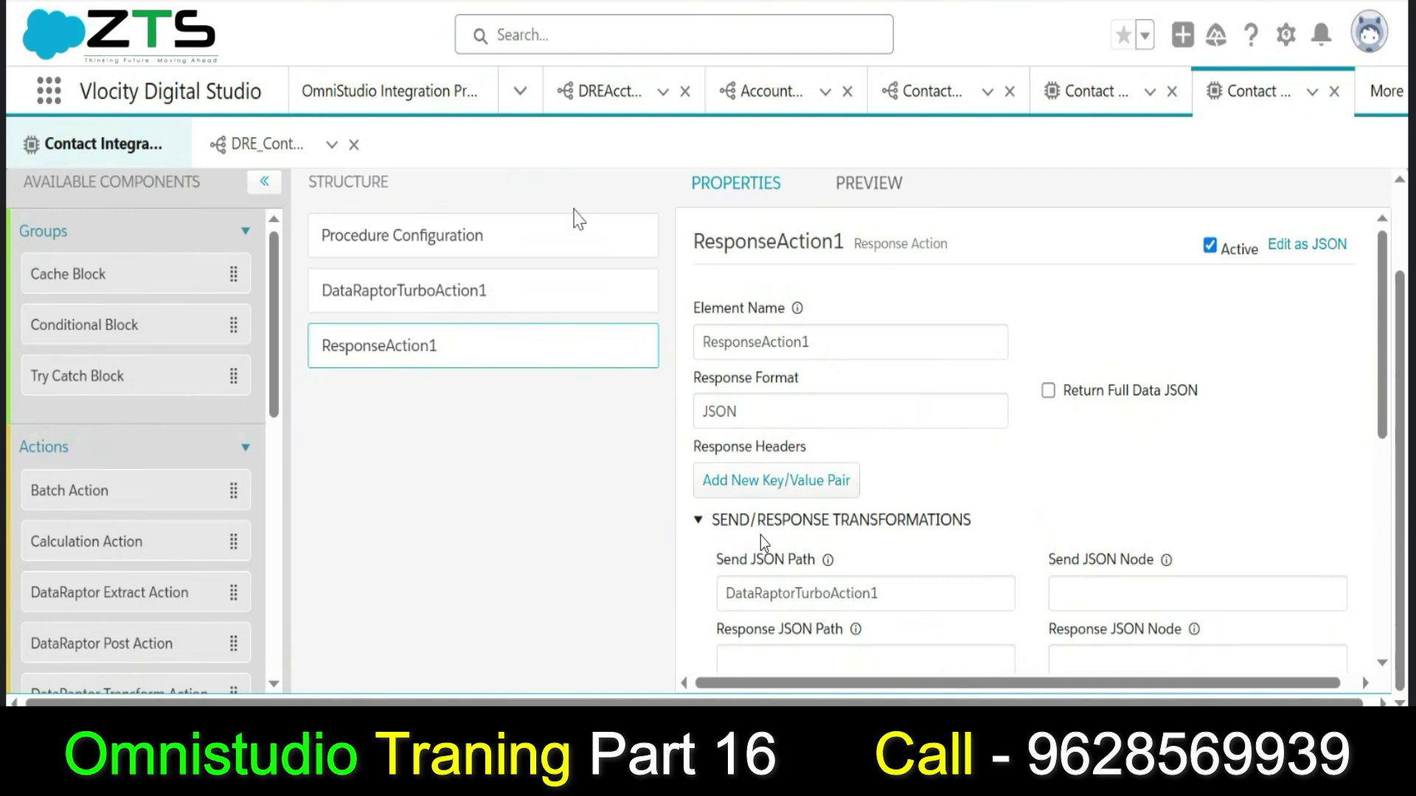
Replace DataRaptorTurboAction1's input parameter Data Source 'Shaik' with LastParam and copy it.
left_click(548, 317)
mouse_move(858, 537)
left_click_drag(1383, 273, 1384, 316)
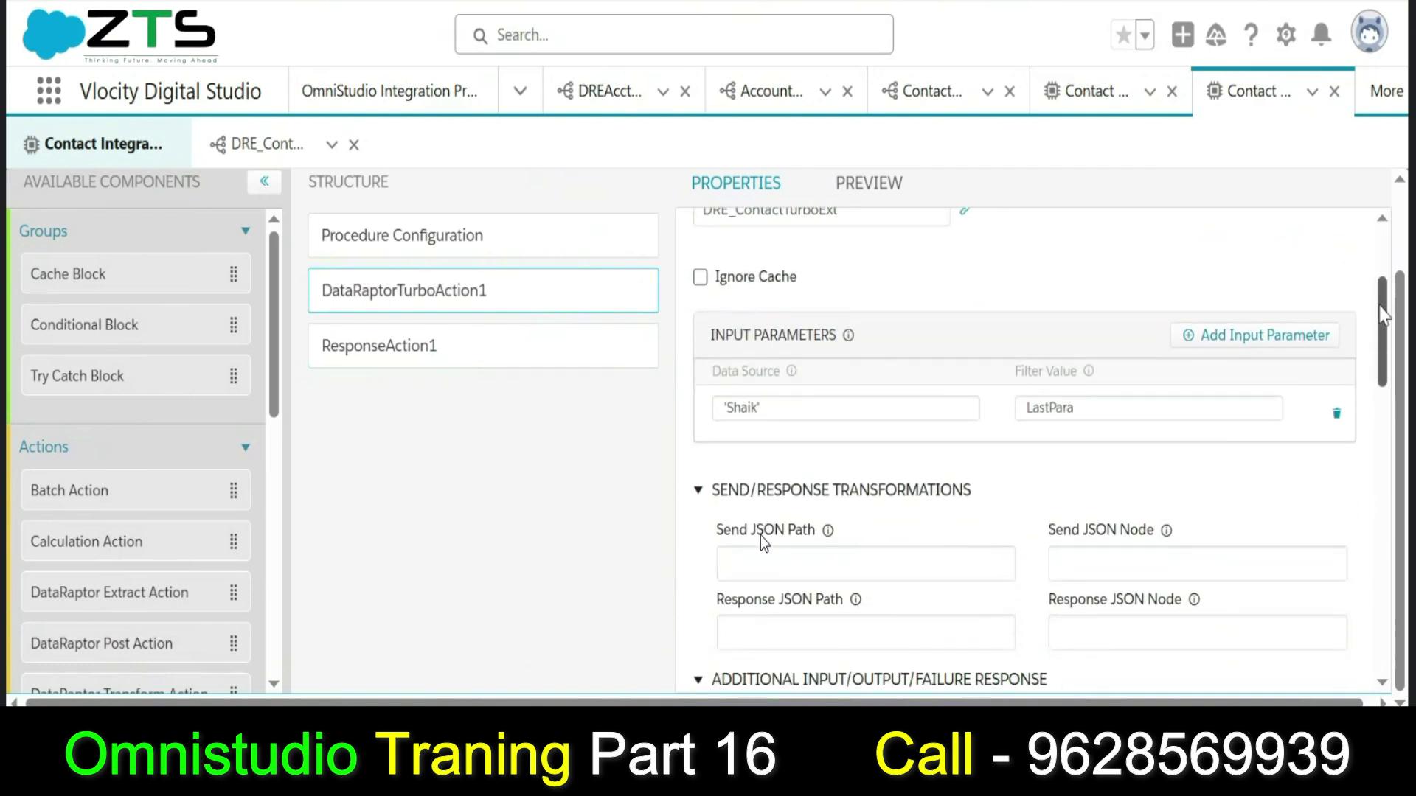
left_click(849, 407)
key("ctrl+a")
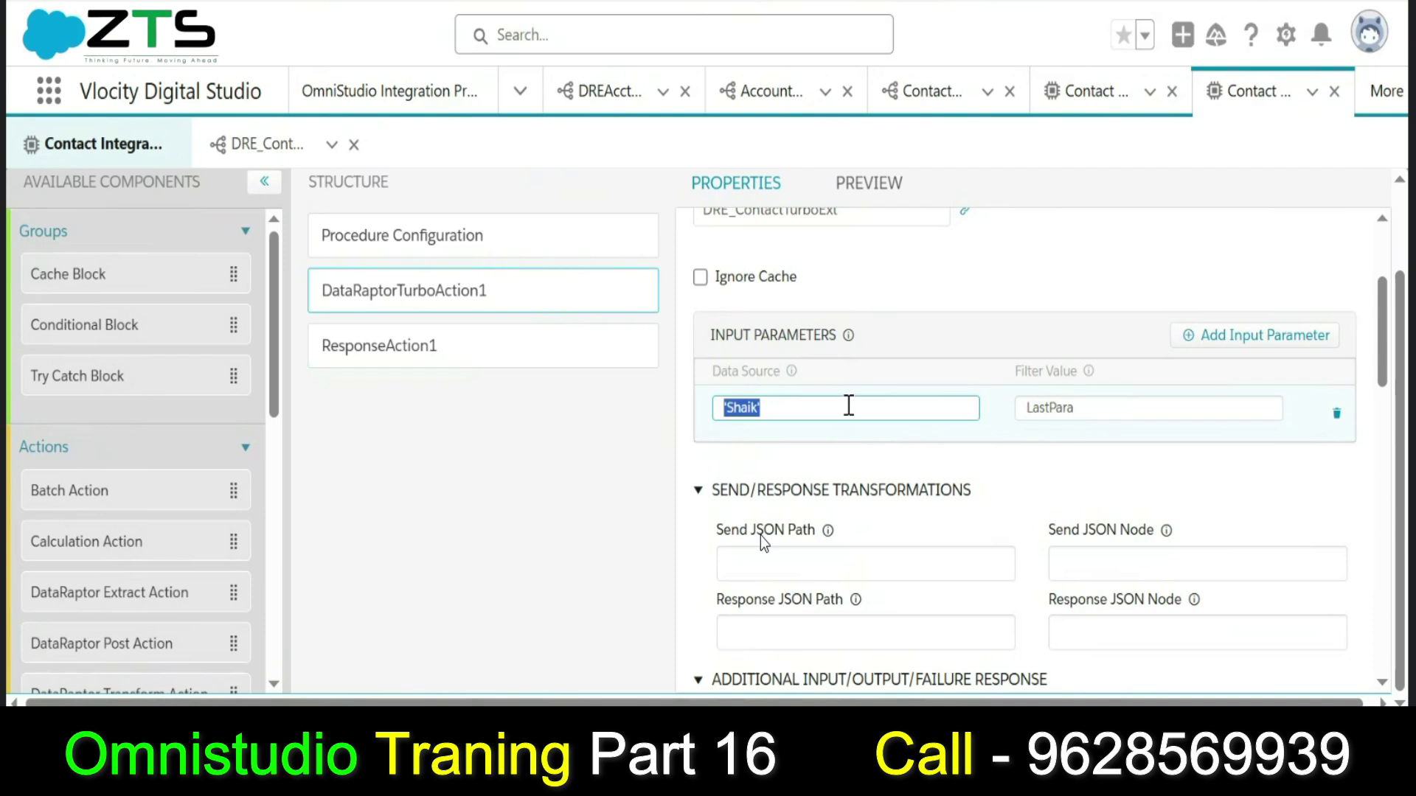
type("Las")
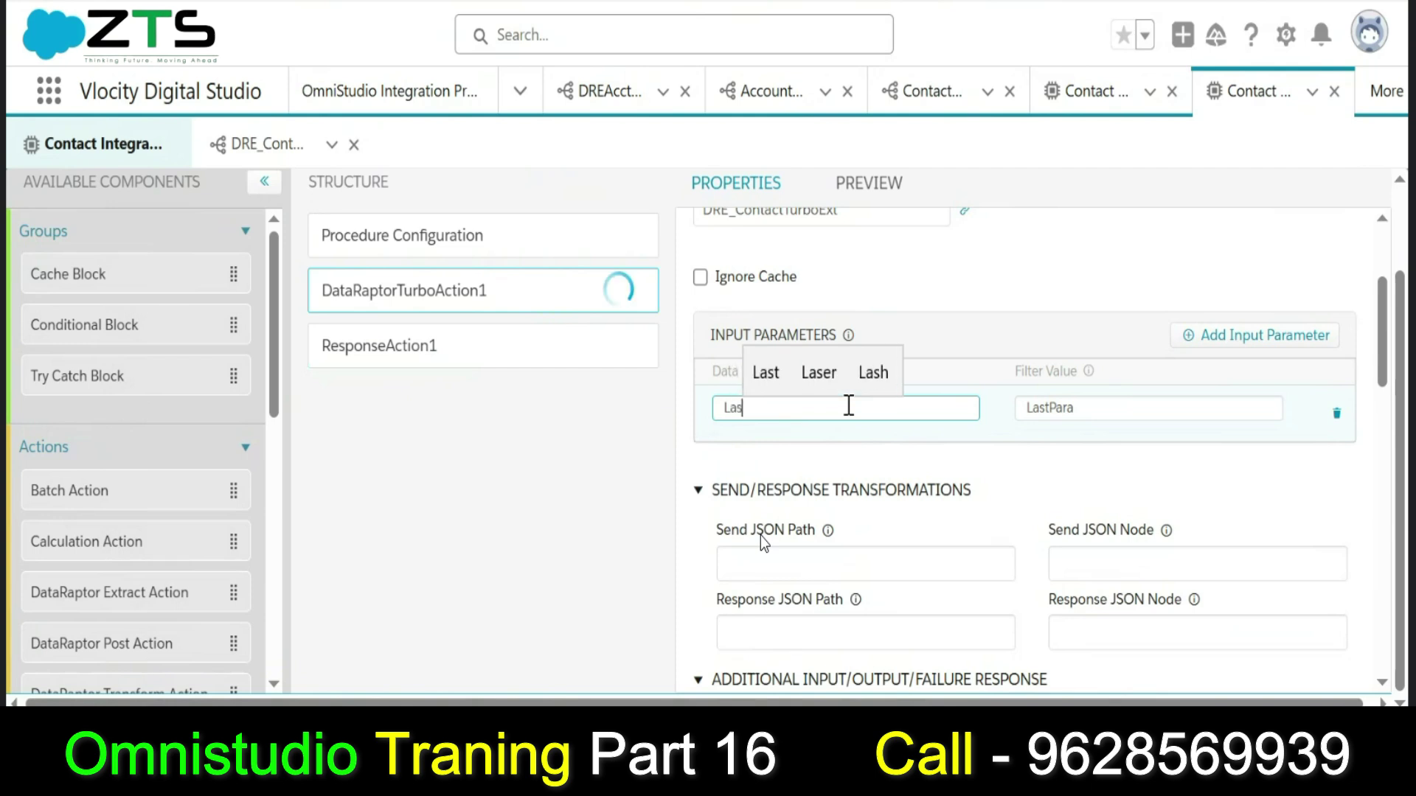
type("tPara")
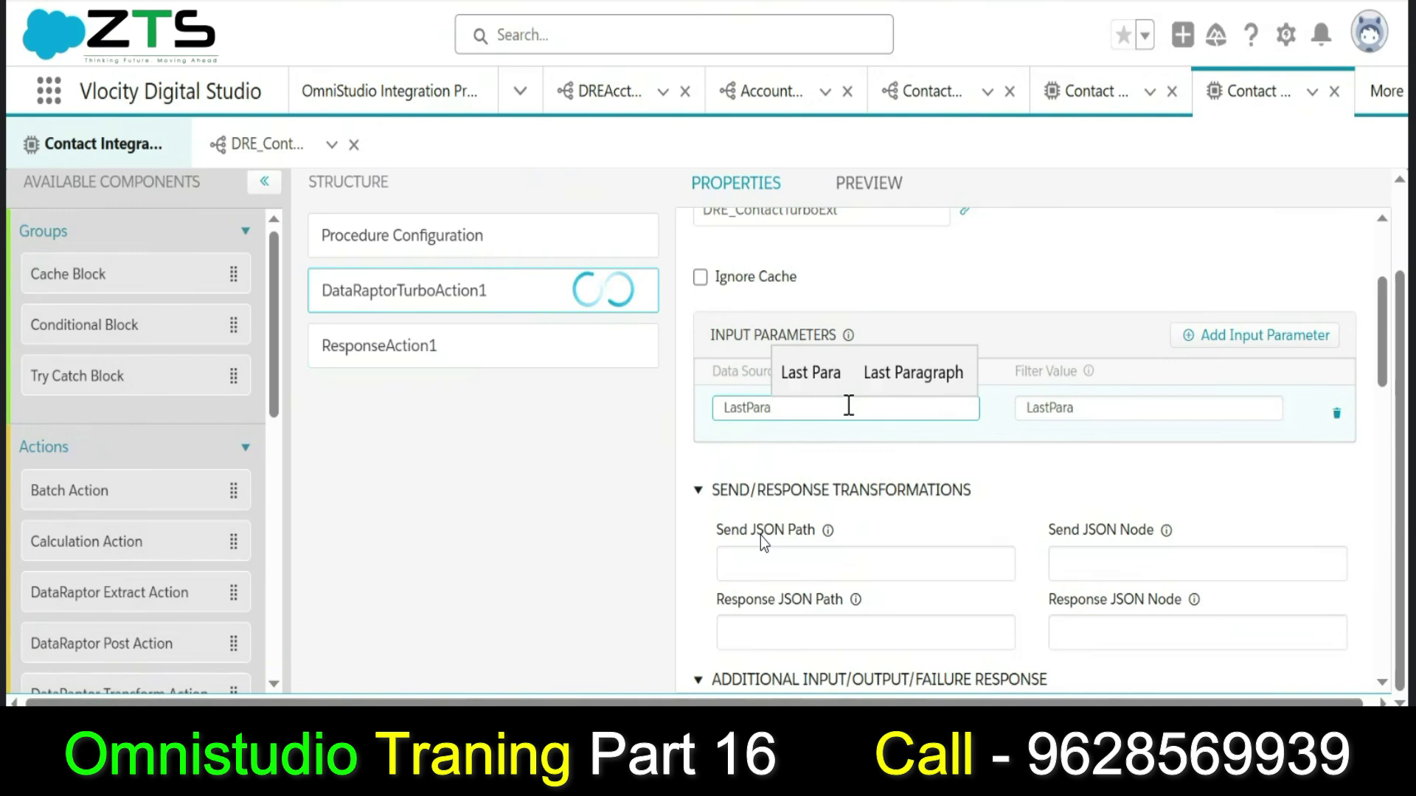
type("m")
left_click(1111, 417)
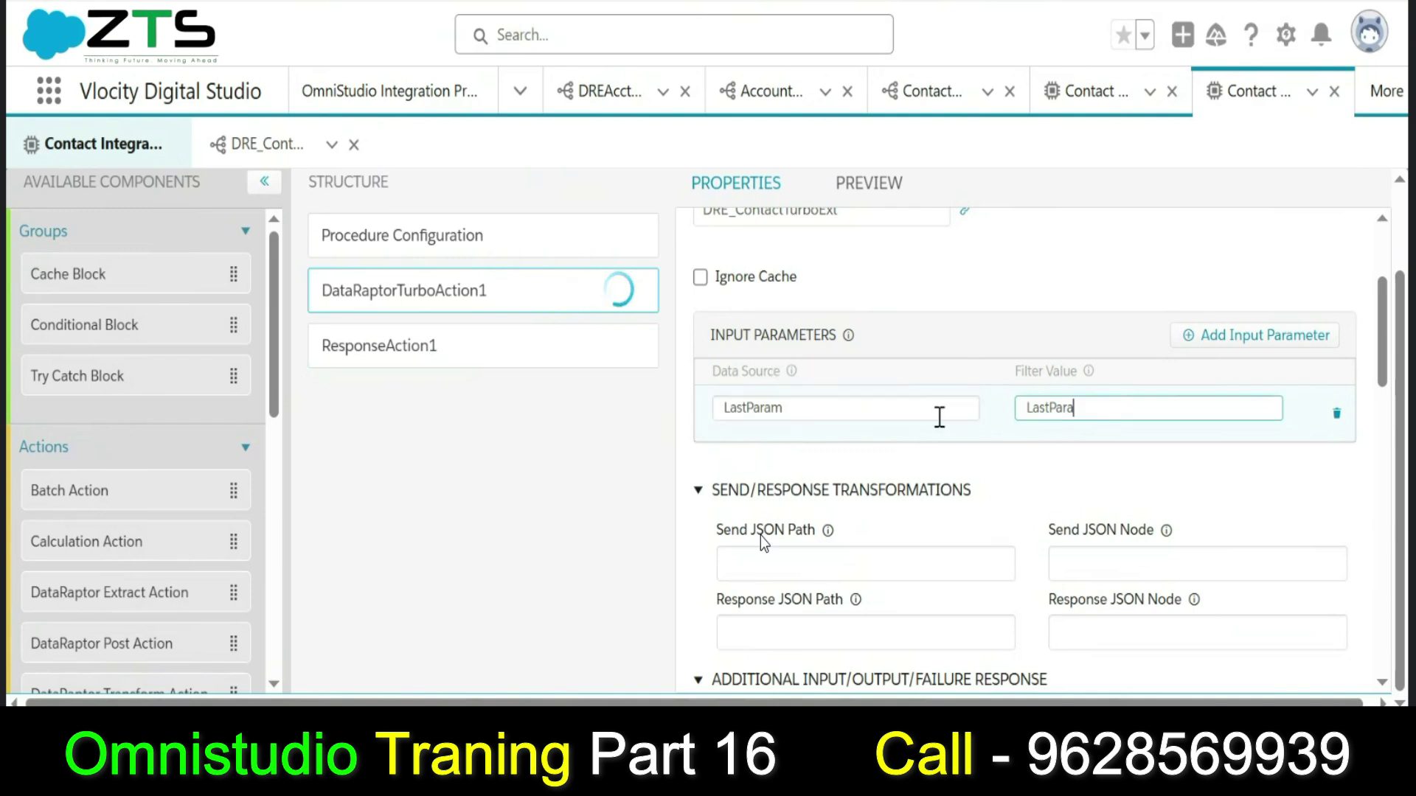
double_click(909, 413)
key("ctrl+c")
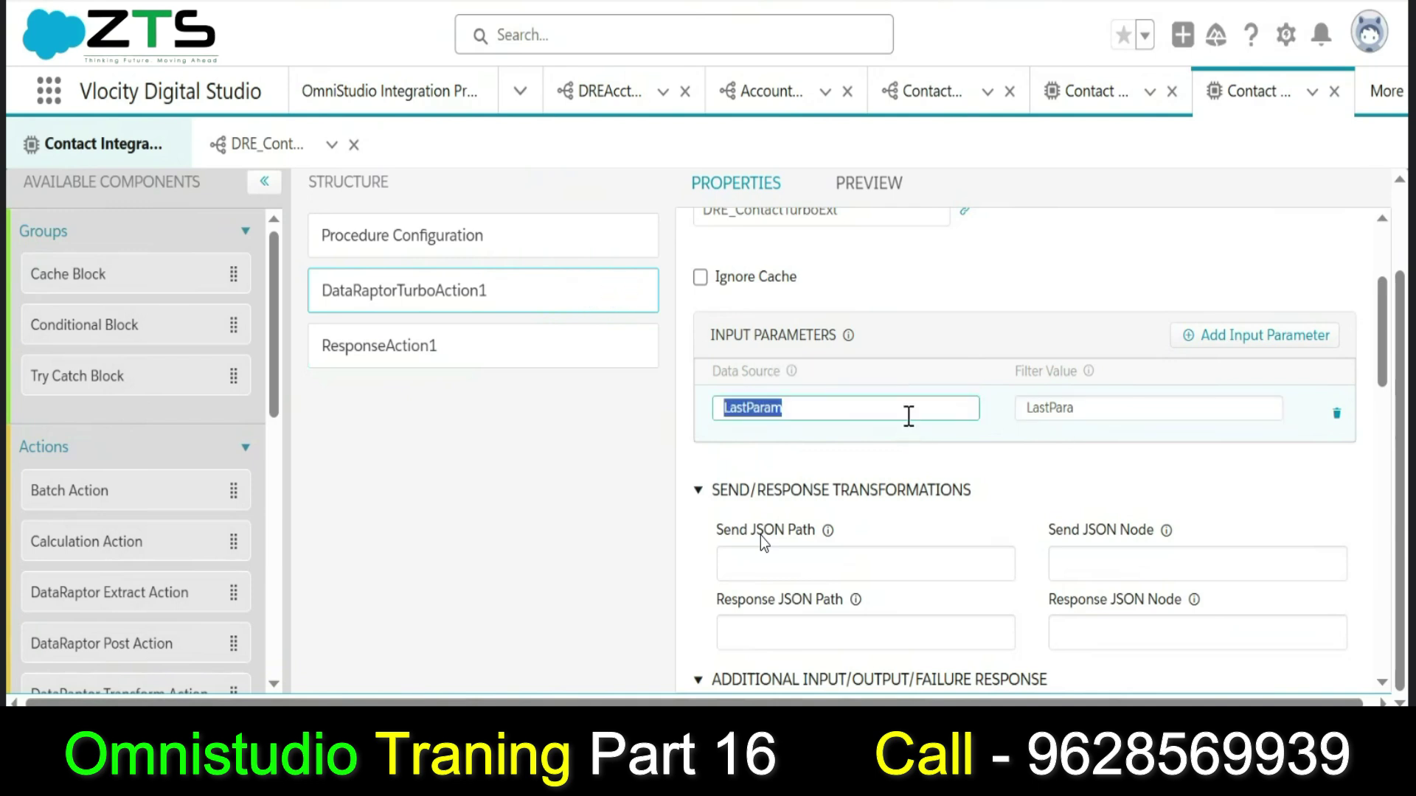
Run the preview with the input LastParam set to Shaik.
left_click(863, 186)
left_click(137, 349)
key("ctrl+v")
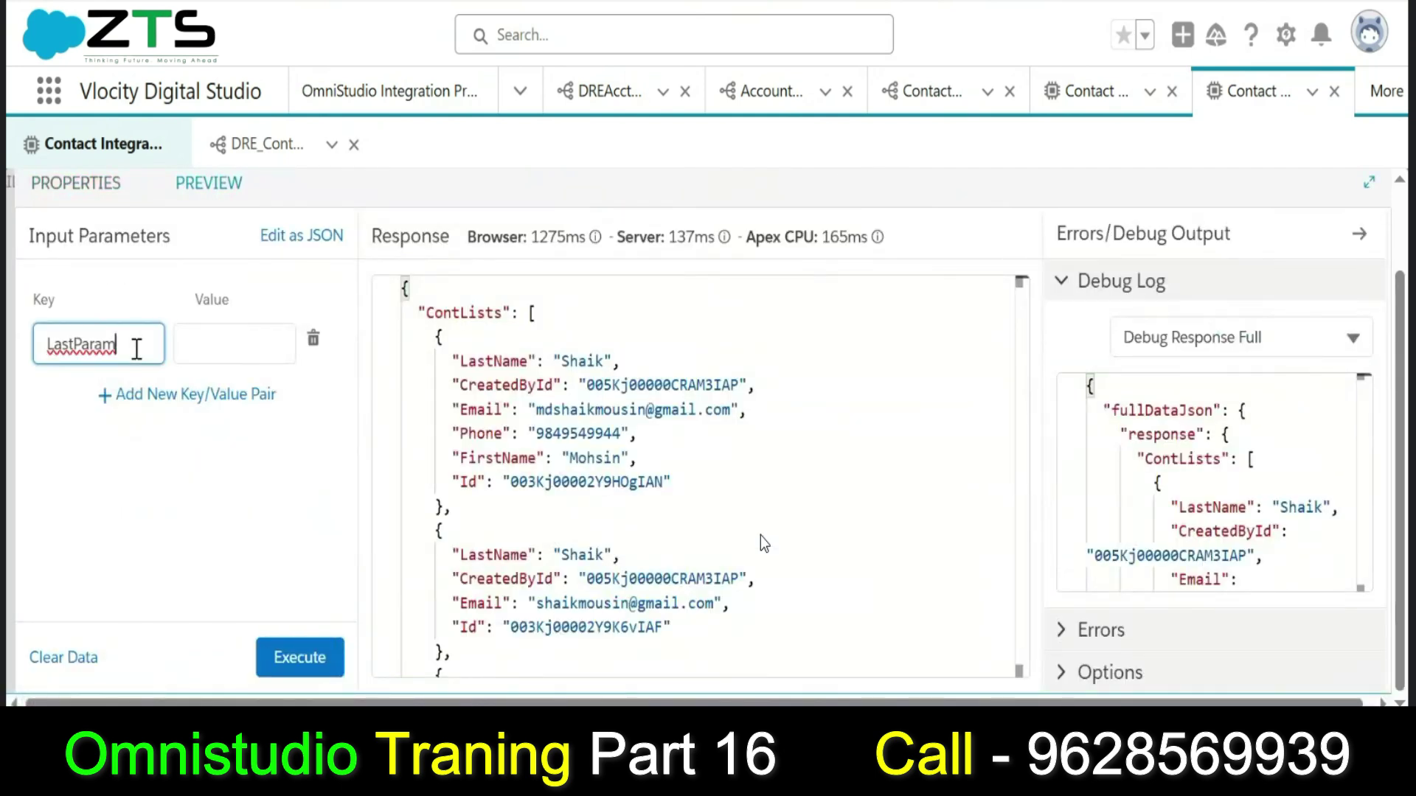
left_click(188, 339)
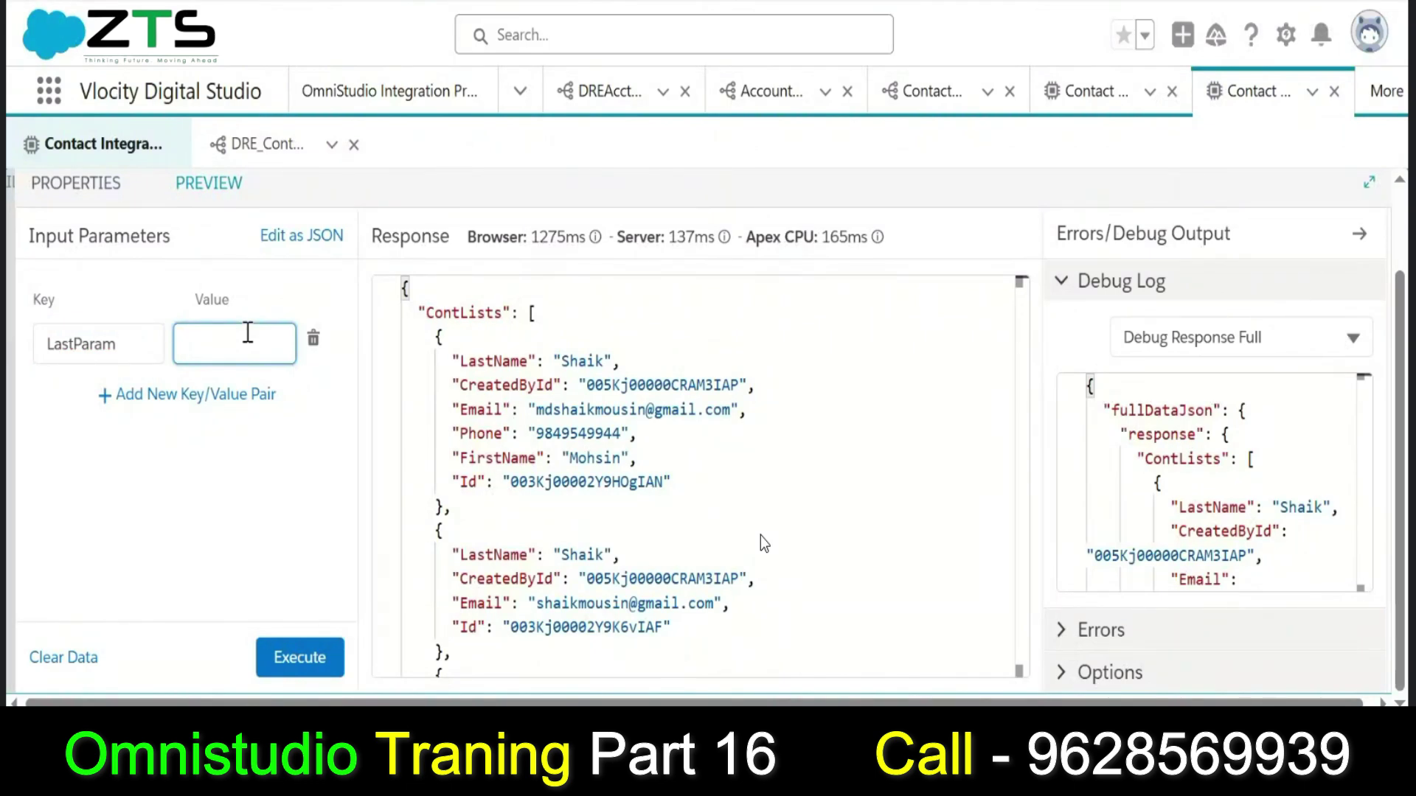
type("Shaik")
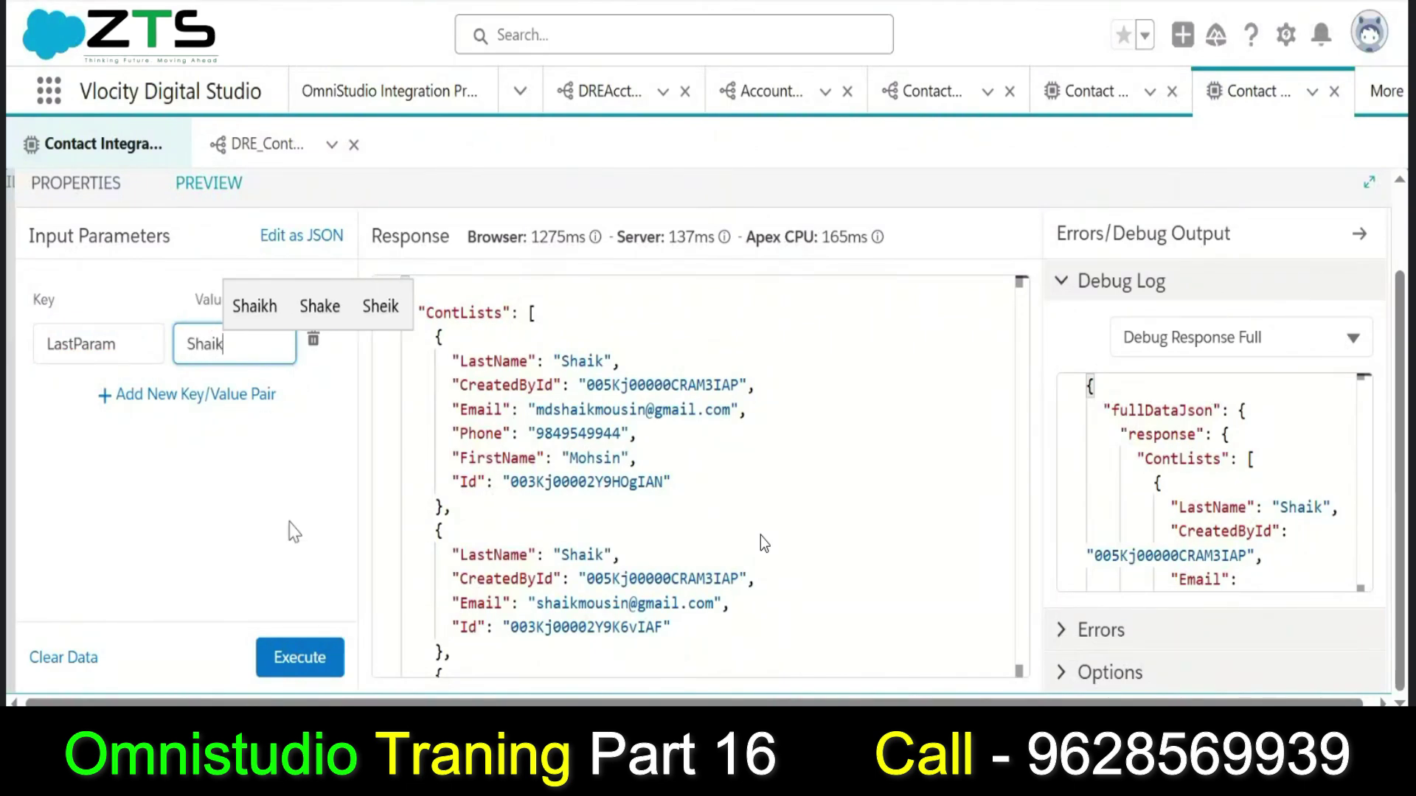
left_click(304, 668)
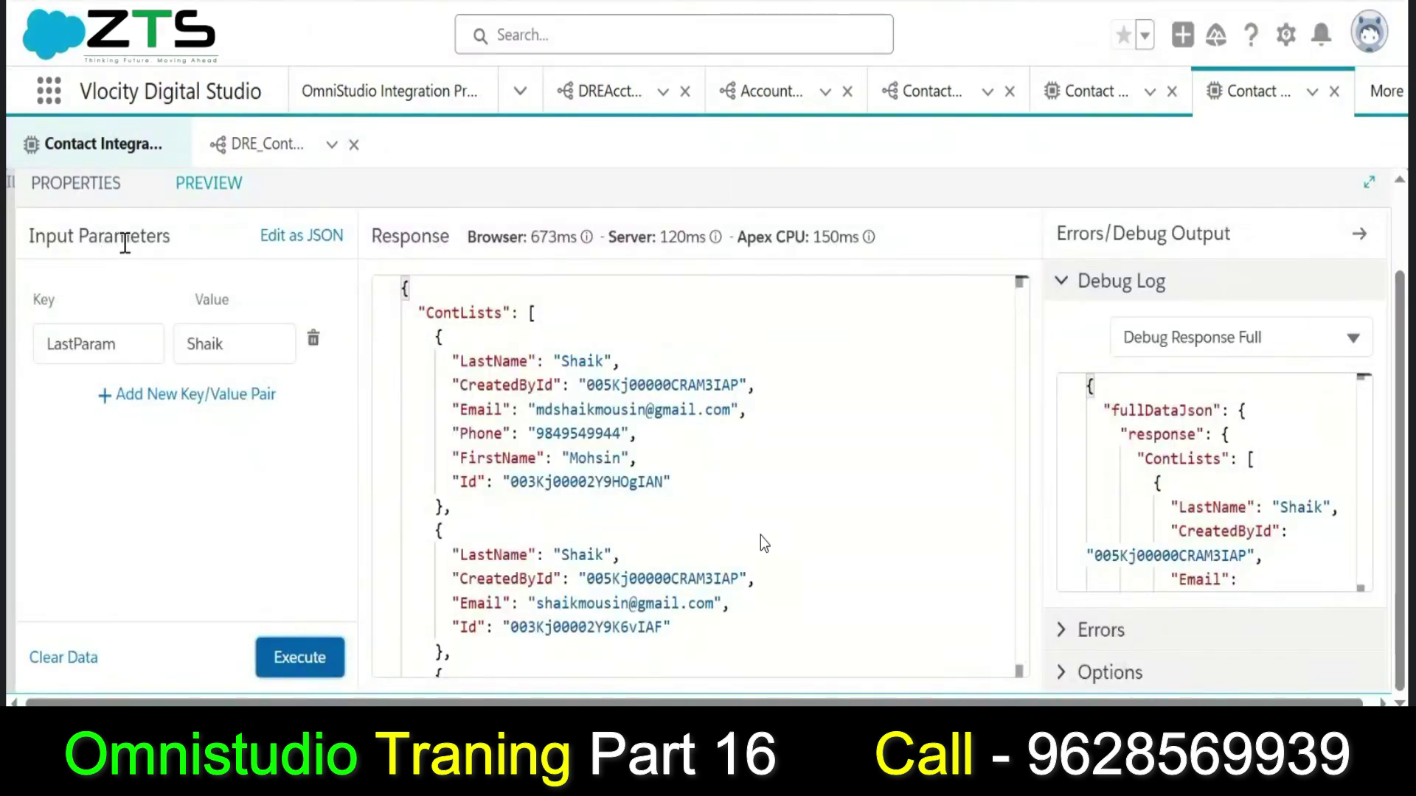
left_click(98, 203)
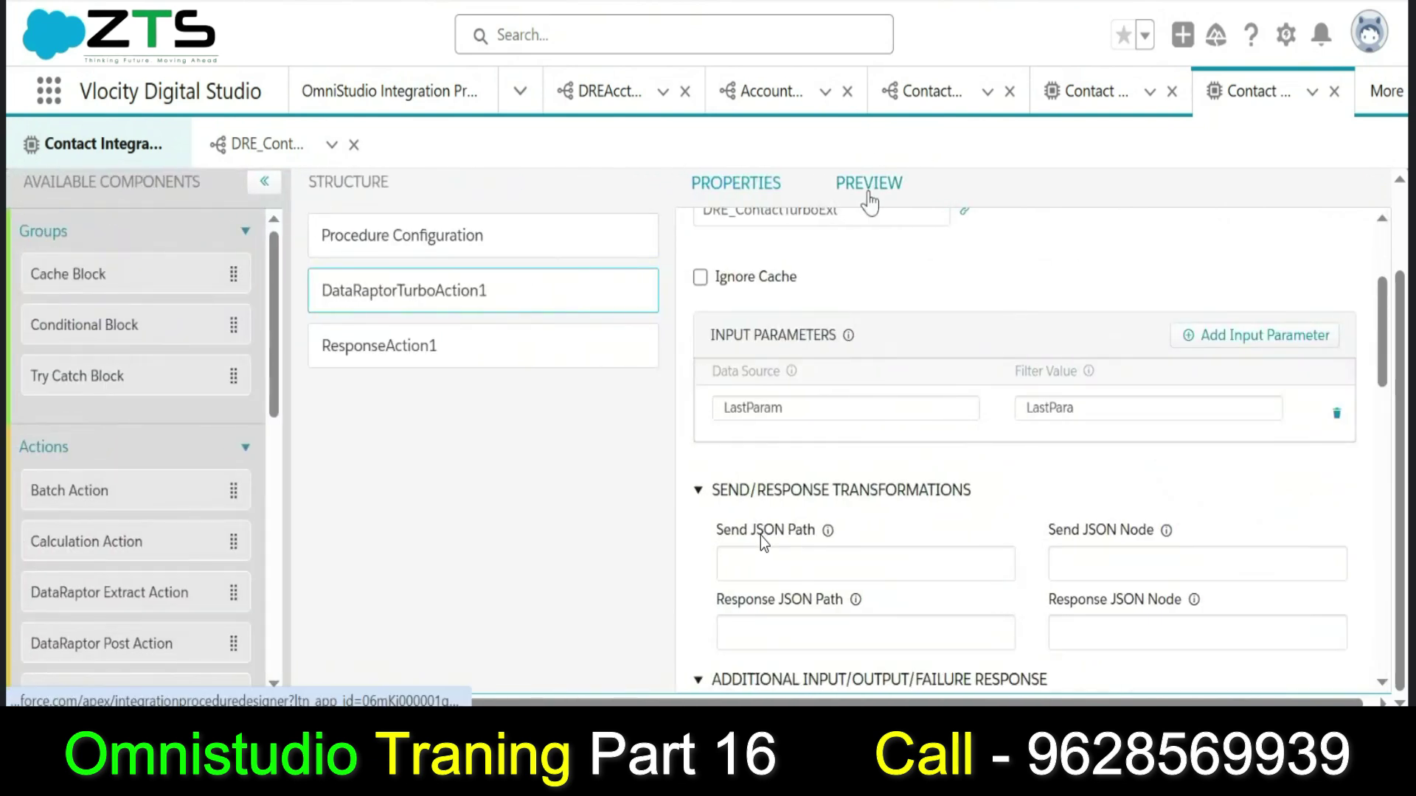
Rerun the preview with LastParam changed to Muhammed, returning two matching contacts.
left_click(869, 183)
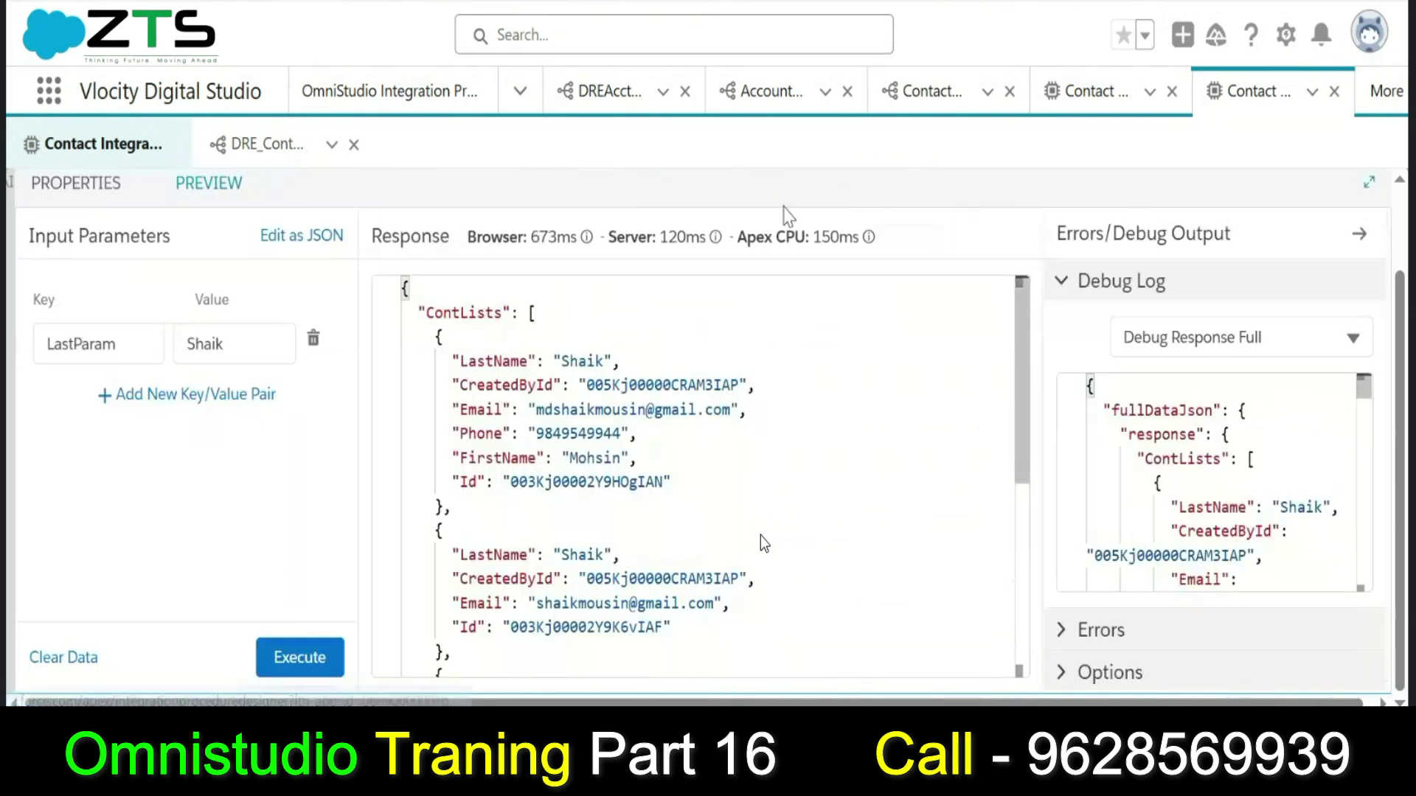
double_click(251, 359)
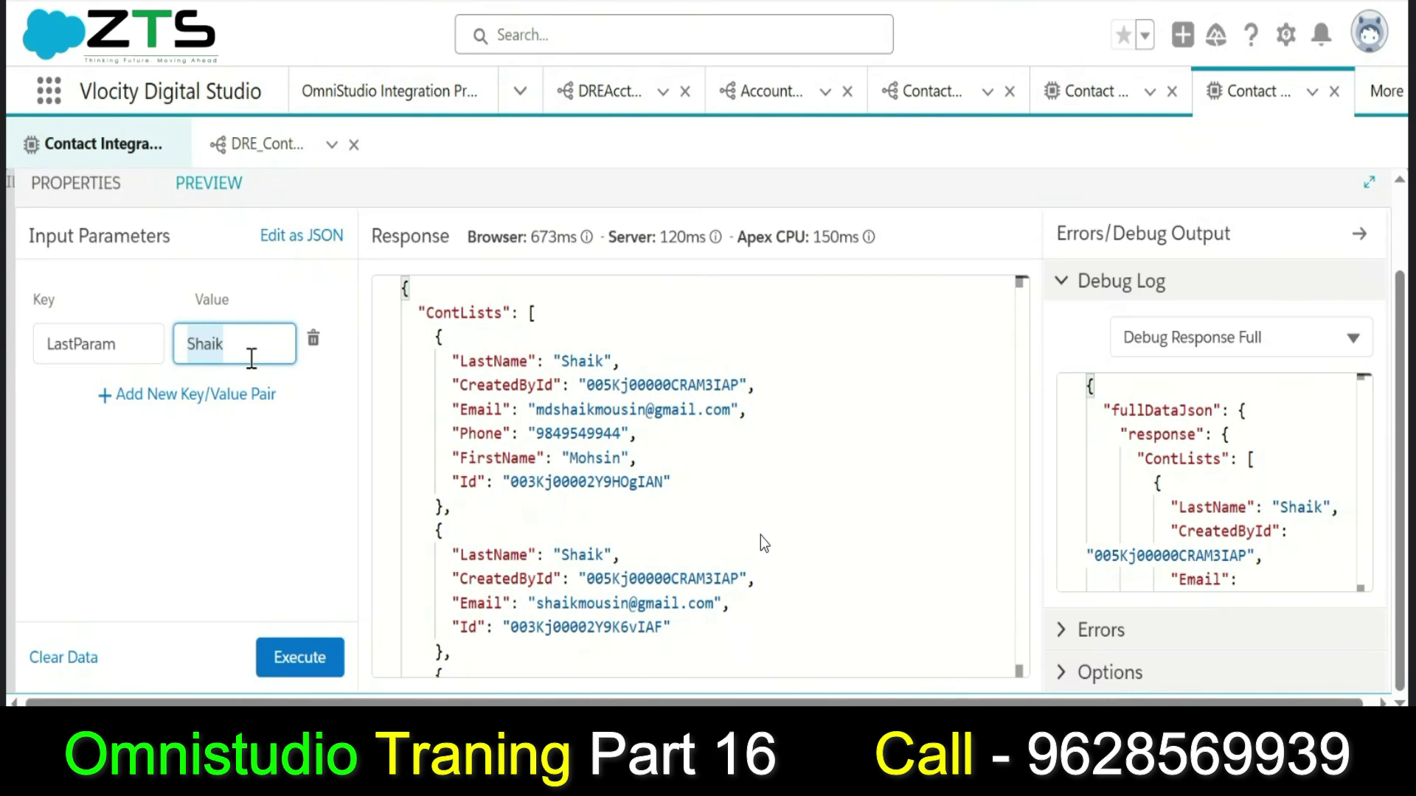
type("Muha")
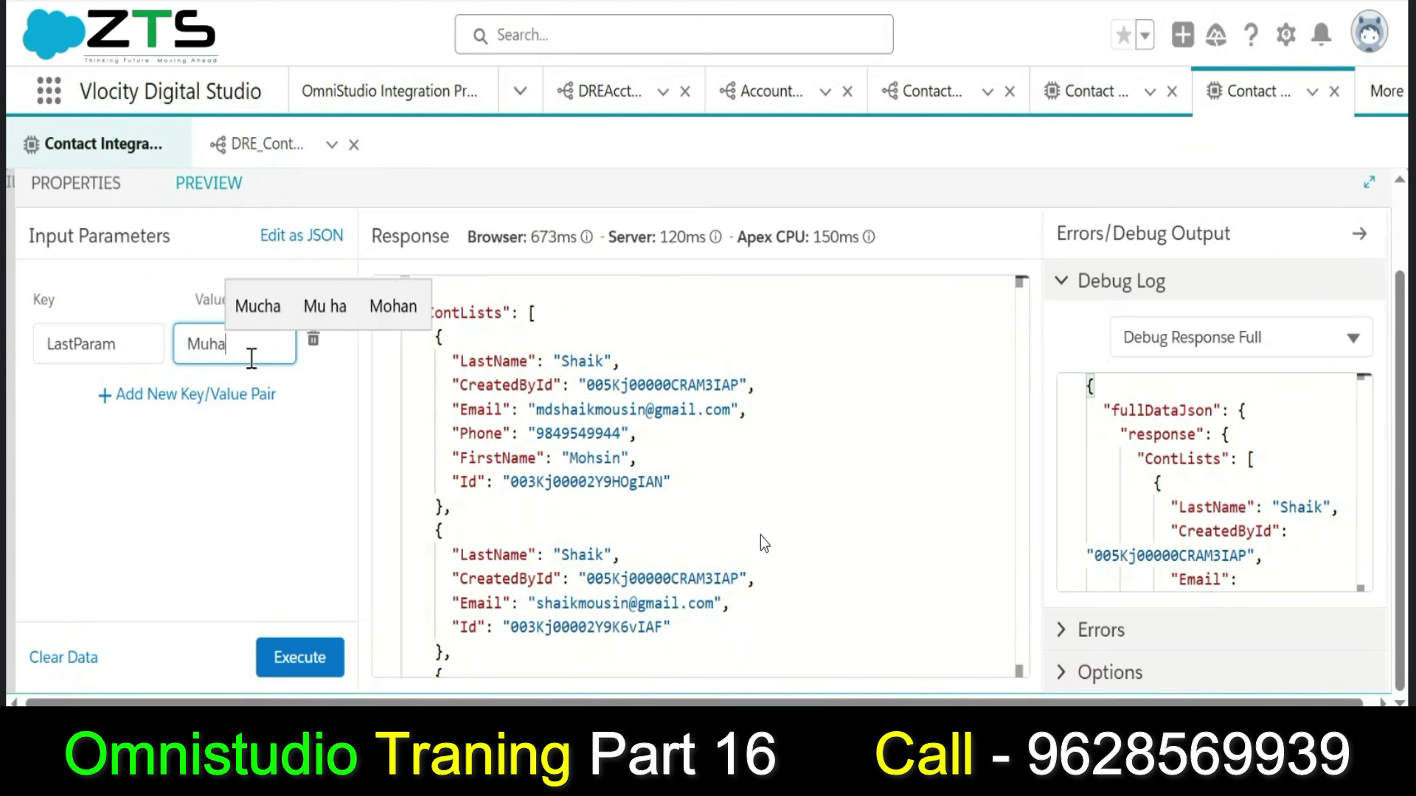
type("mmed")
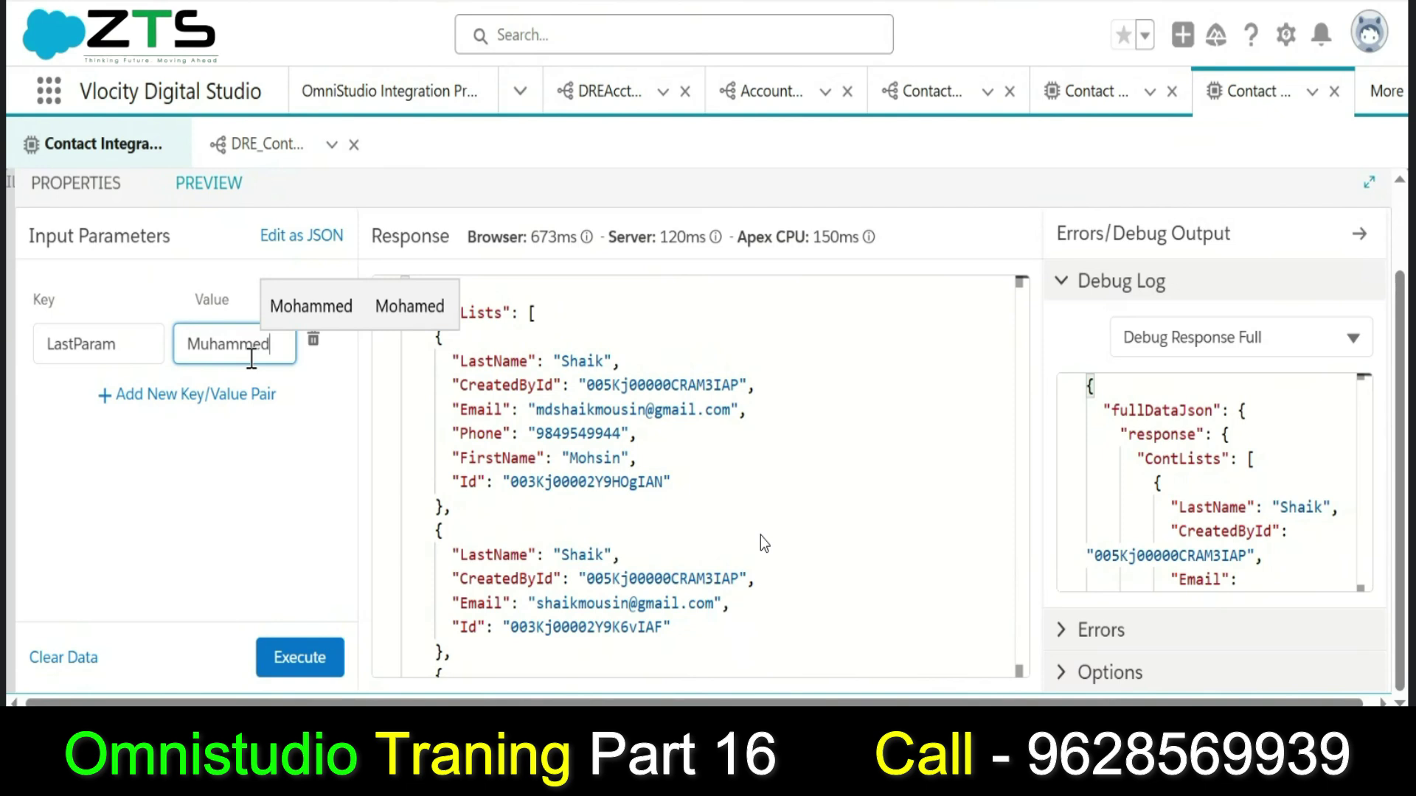
left_click(317, 682)
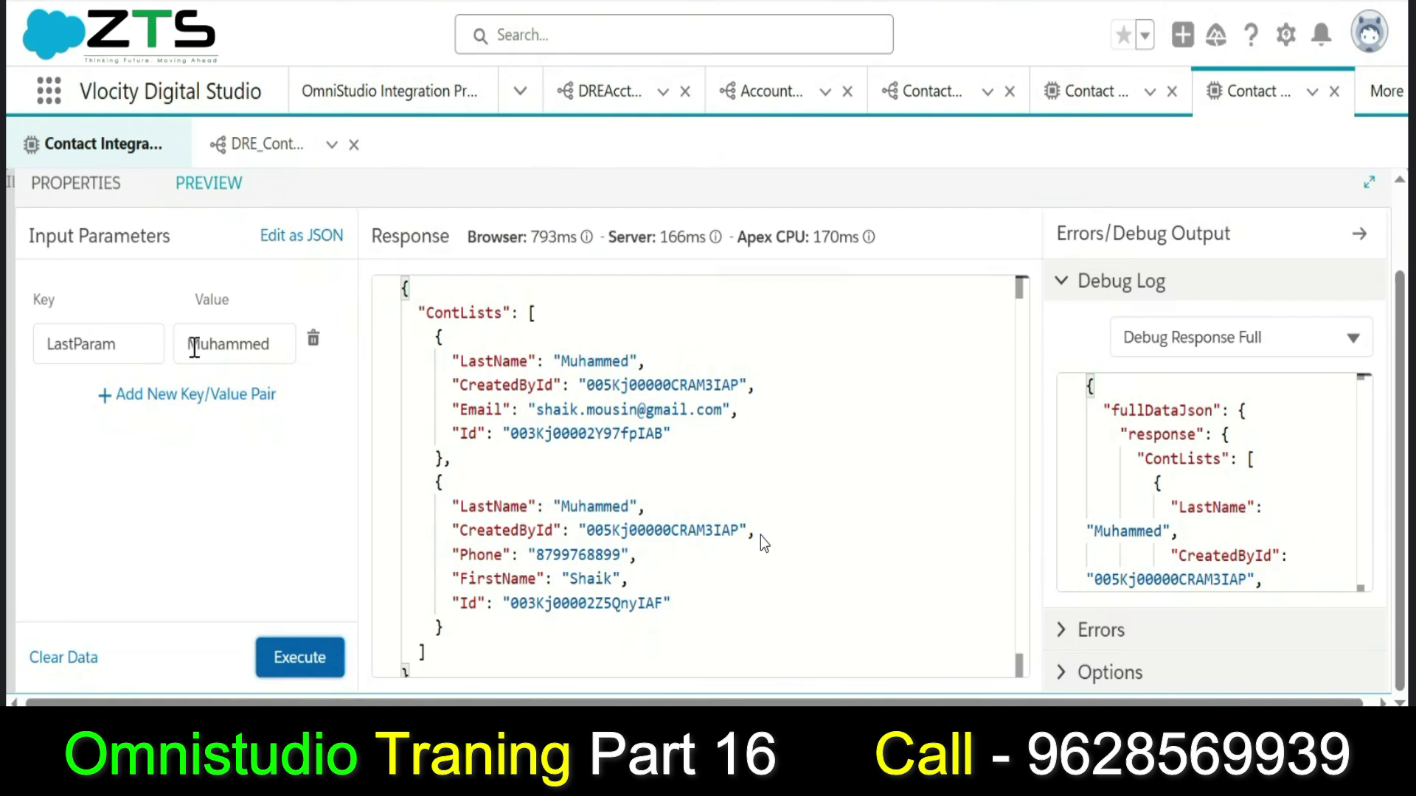
left_click(110, 190)
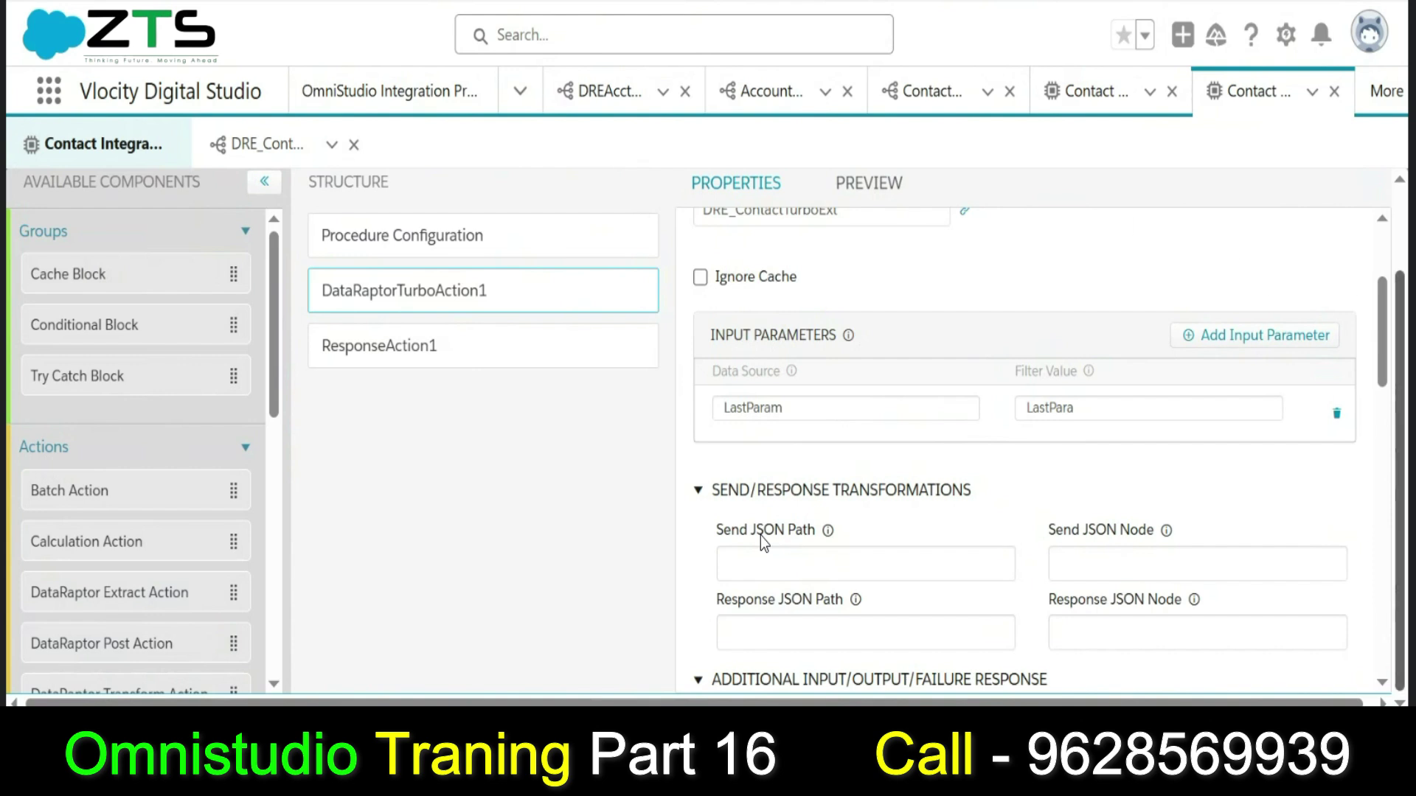
scroll(764, 544, "up", 3)
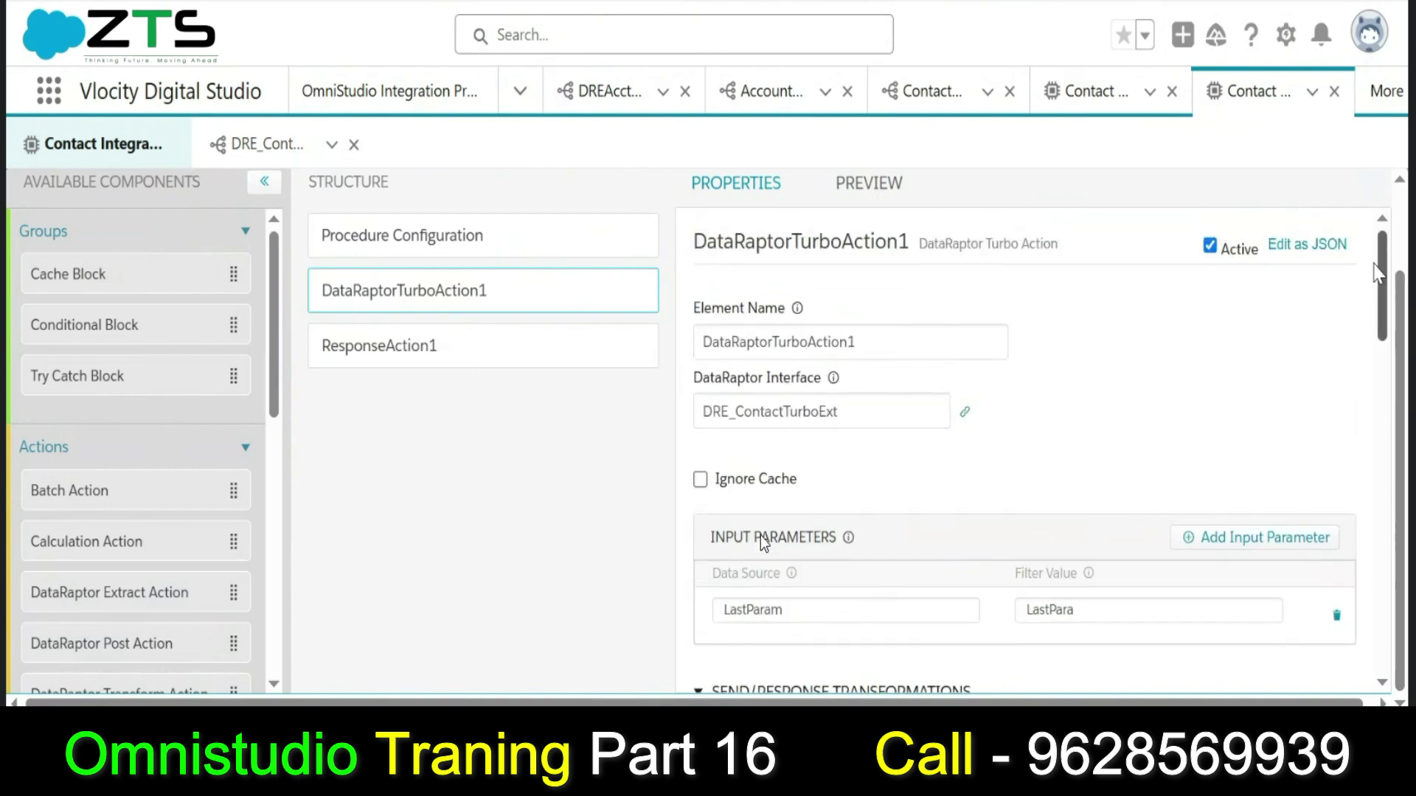
left_click(548, 262)
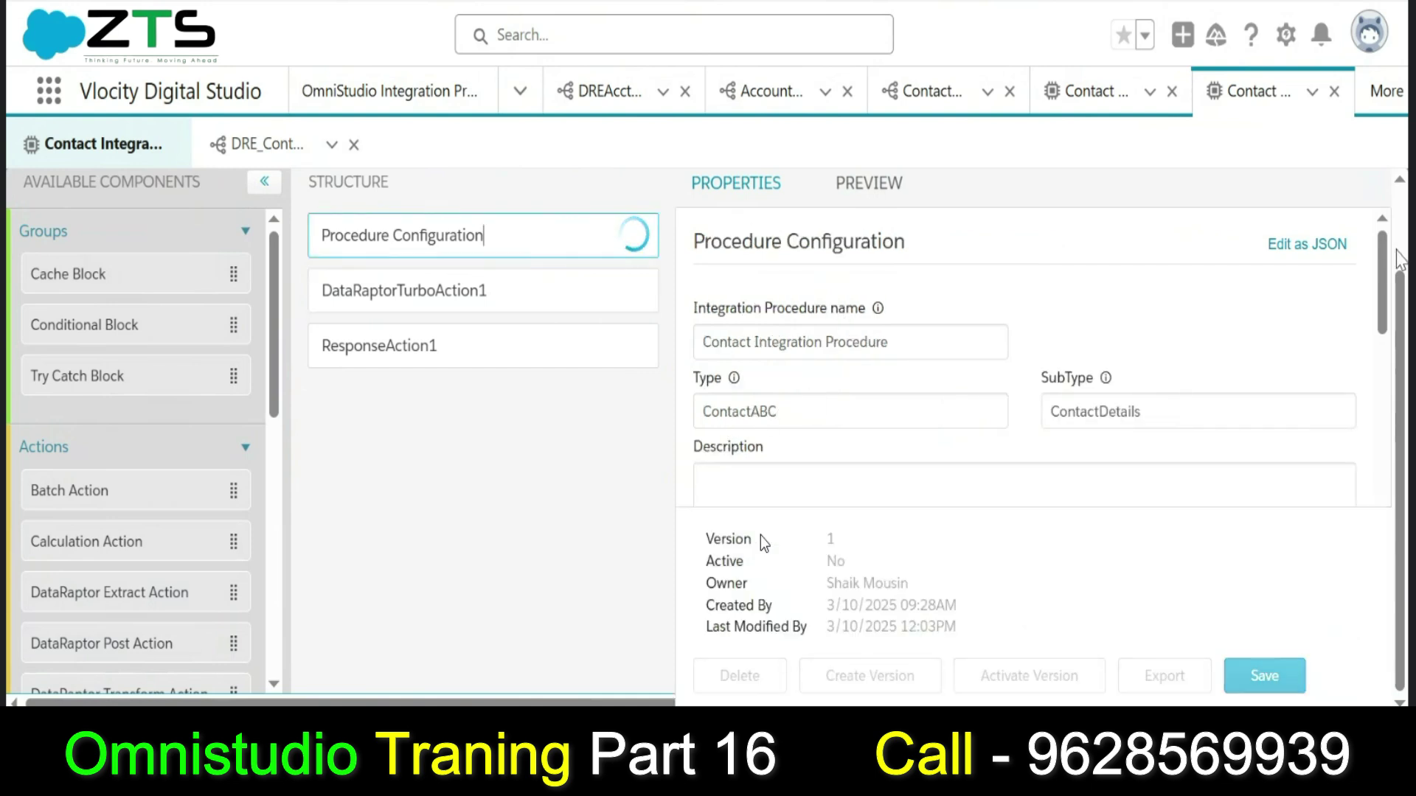
mouse_move(1380, 293)
left_mouse_down()
mouse_move(1379, 383)
mouse_move(1377, 282)
left_mouse_up()
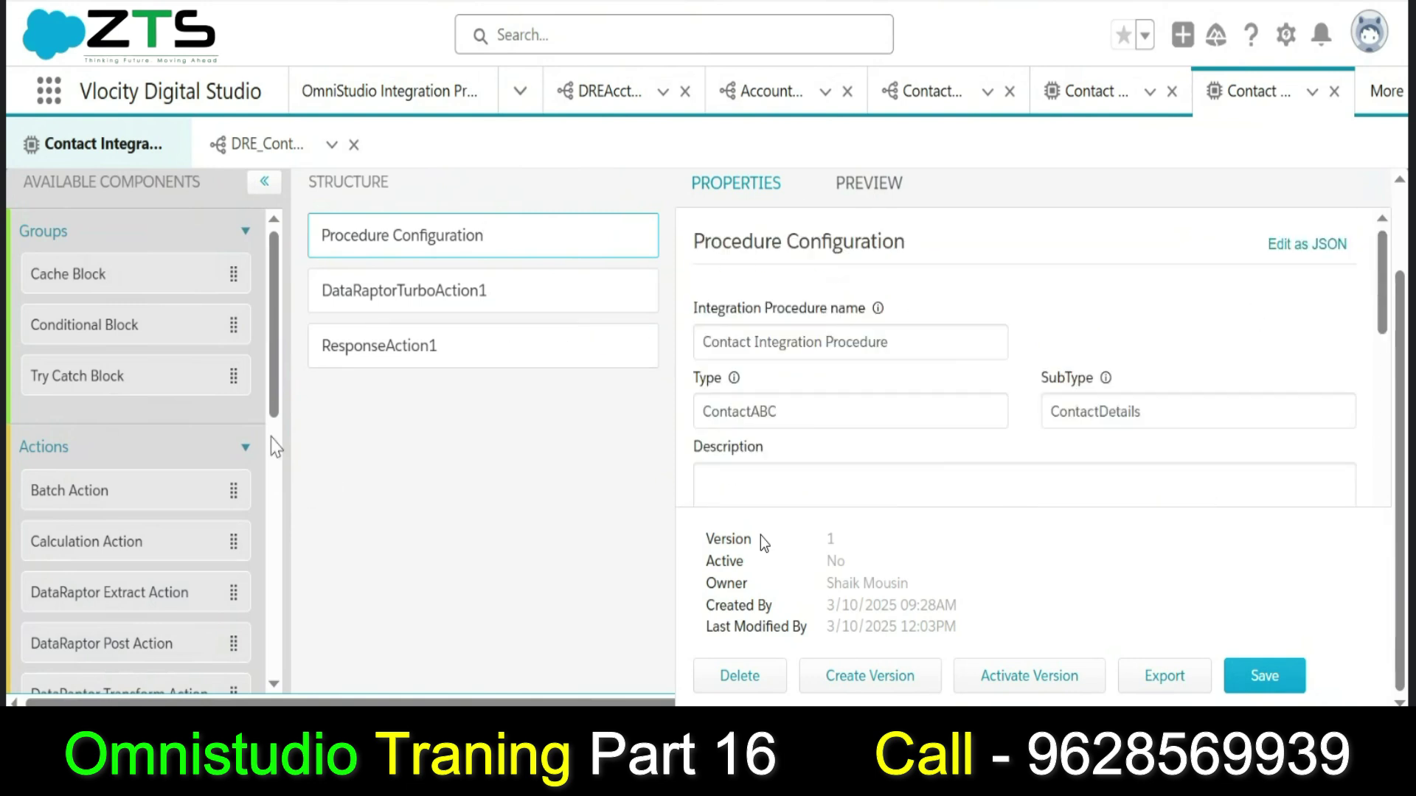
left_click_drag(275, 402, 284, 492)
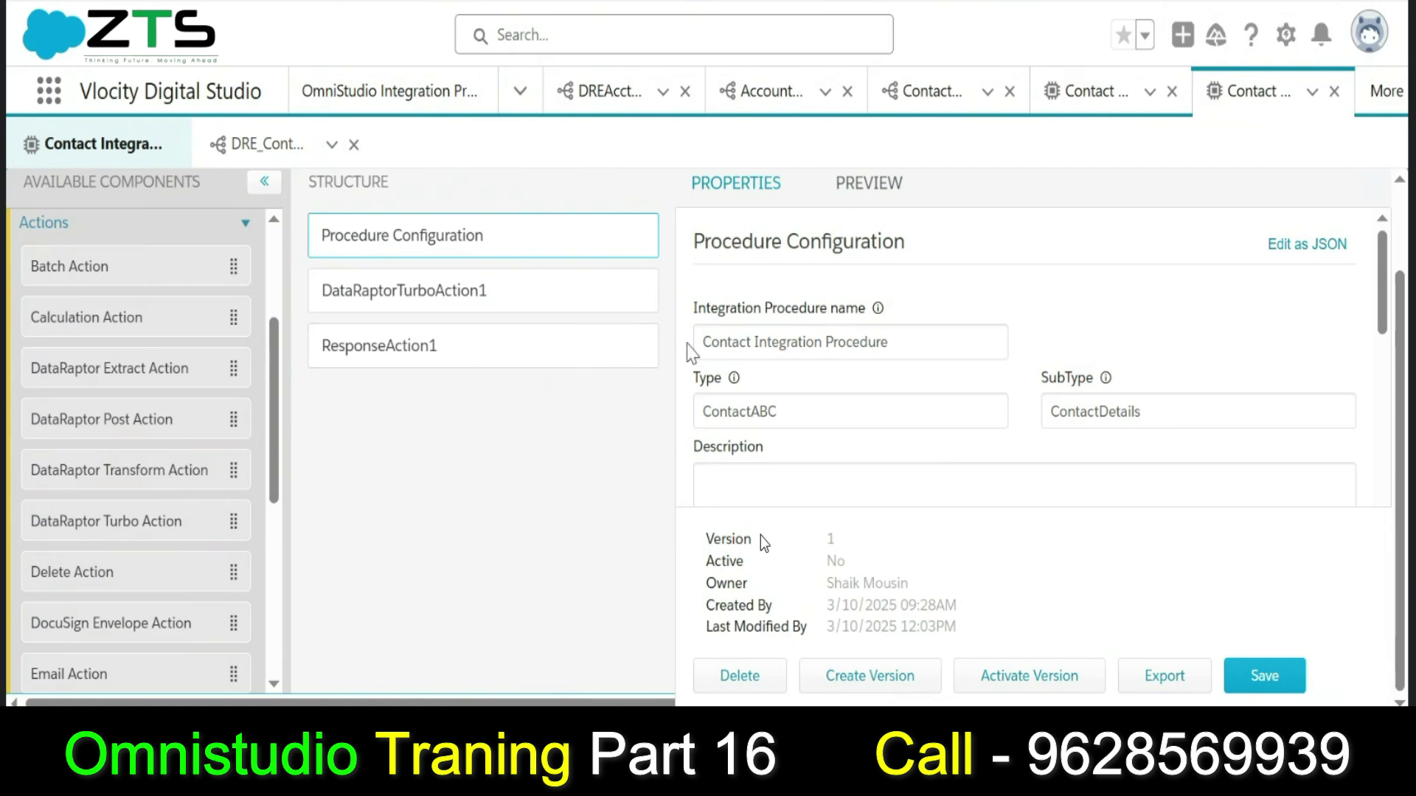
left_click(472, 289)
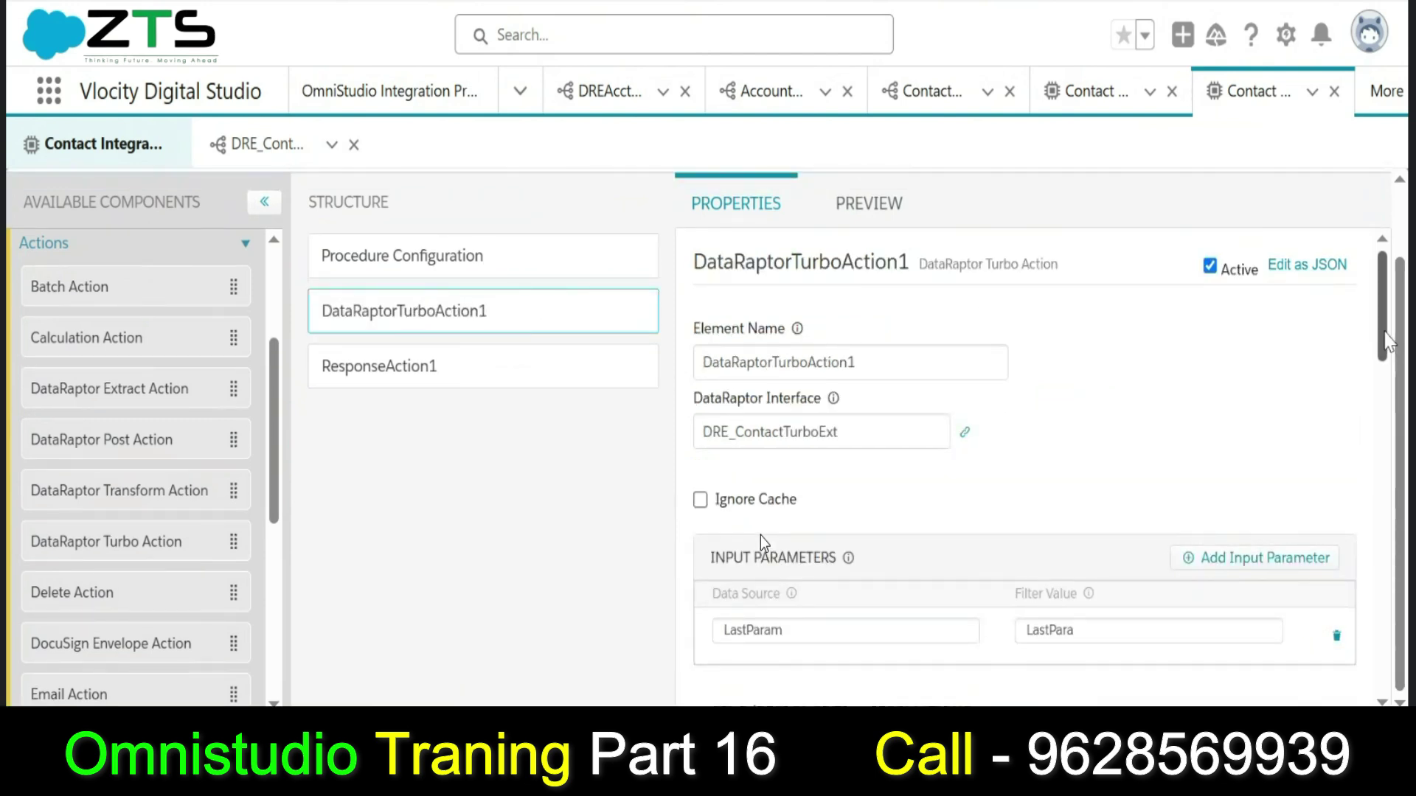
scroll(1386, 345, "down", 1)
mouse_move(1386, 345)
left_mouse_down()
mouse_move(1386, 388)
mouse_move(1384, 352)
left_mouse_up()
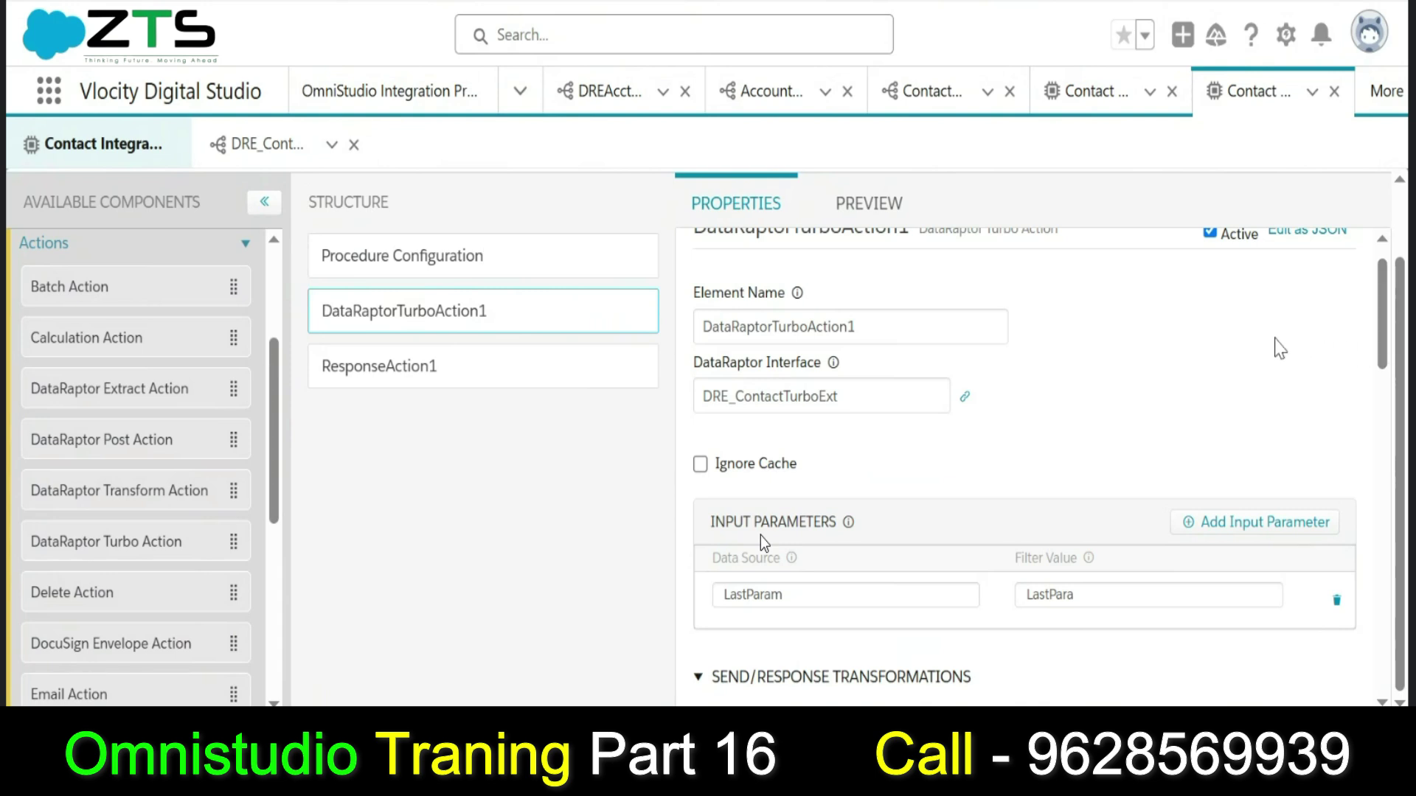
Change DRE_ContactTurboExt's Contact extract filter from LastName = LastPara to 'Shaik'.
left_click(269, 151)
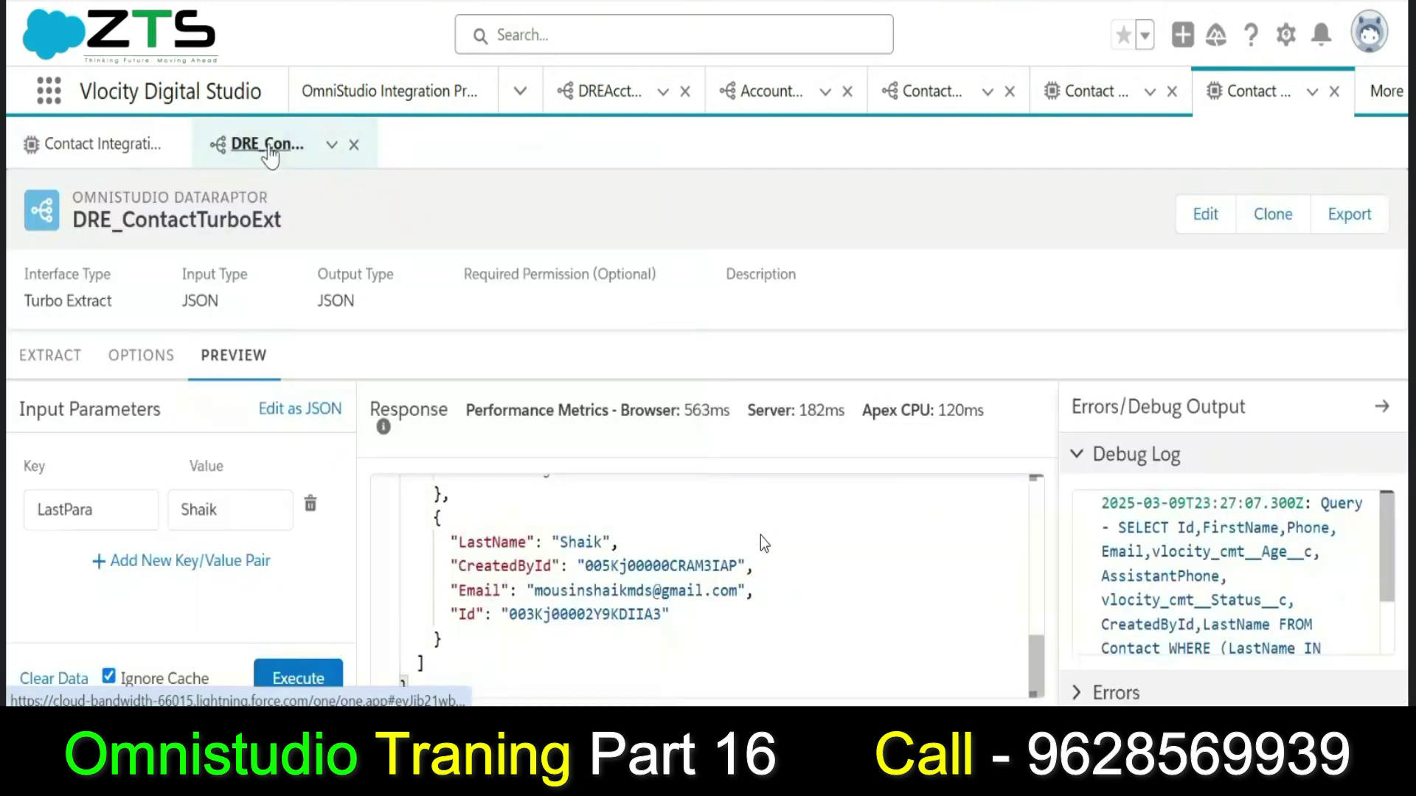
left_click(59, 356)
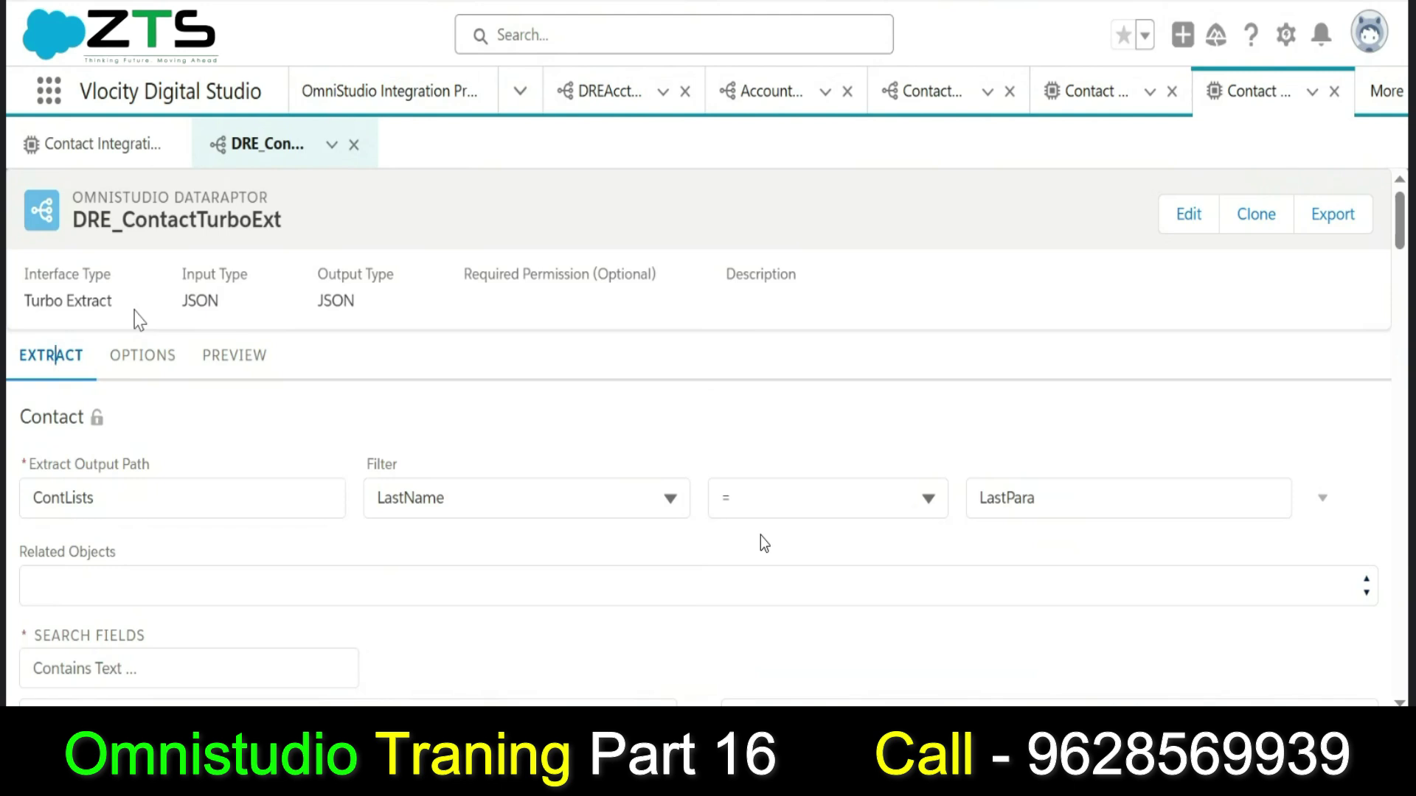
left_click(1077, 487)
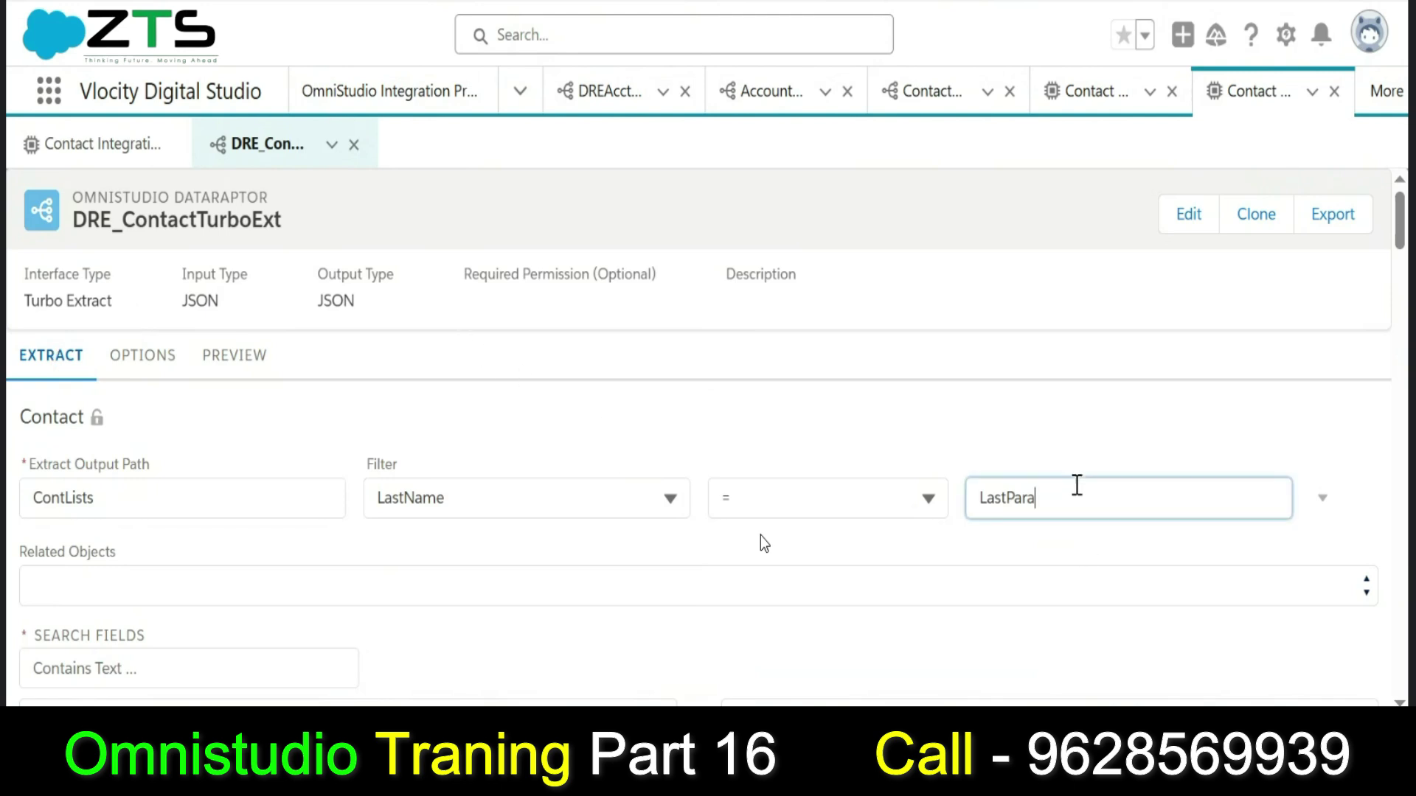
double_click(1077, 485)
type("'S")
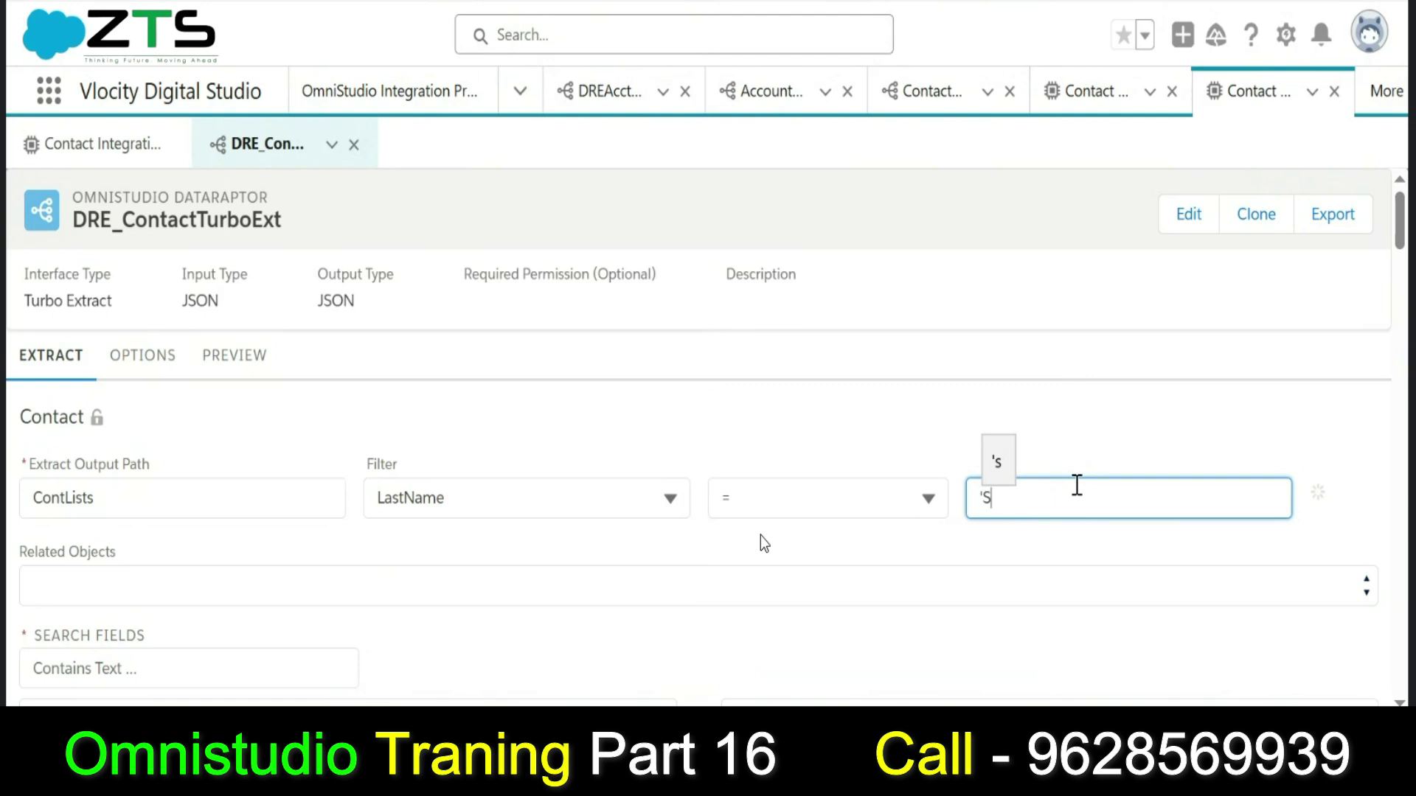
type("aik")
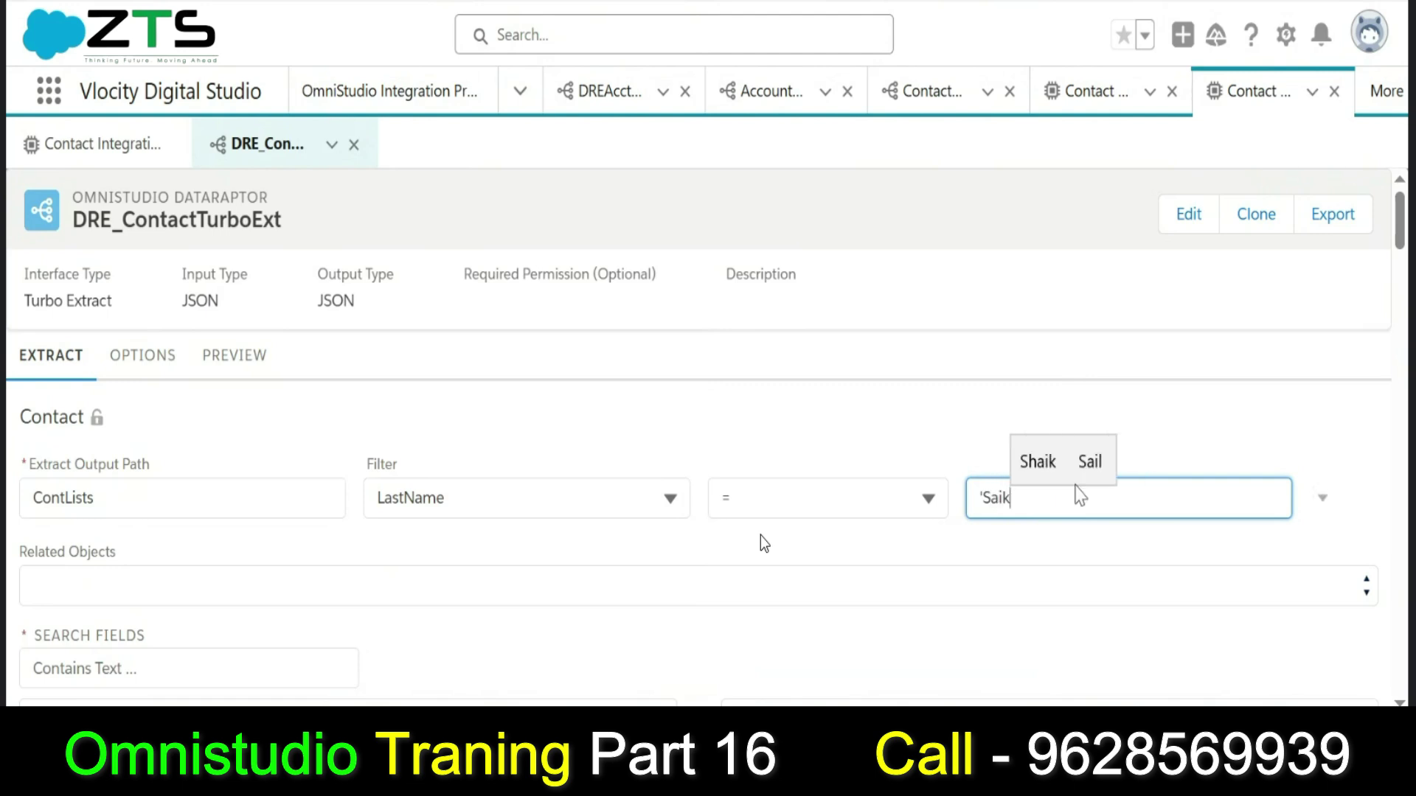
key("BackSpace")
key("BackSpace")
key("BackSpace")
type("h")
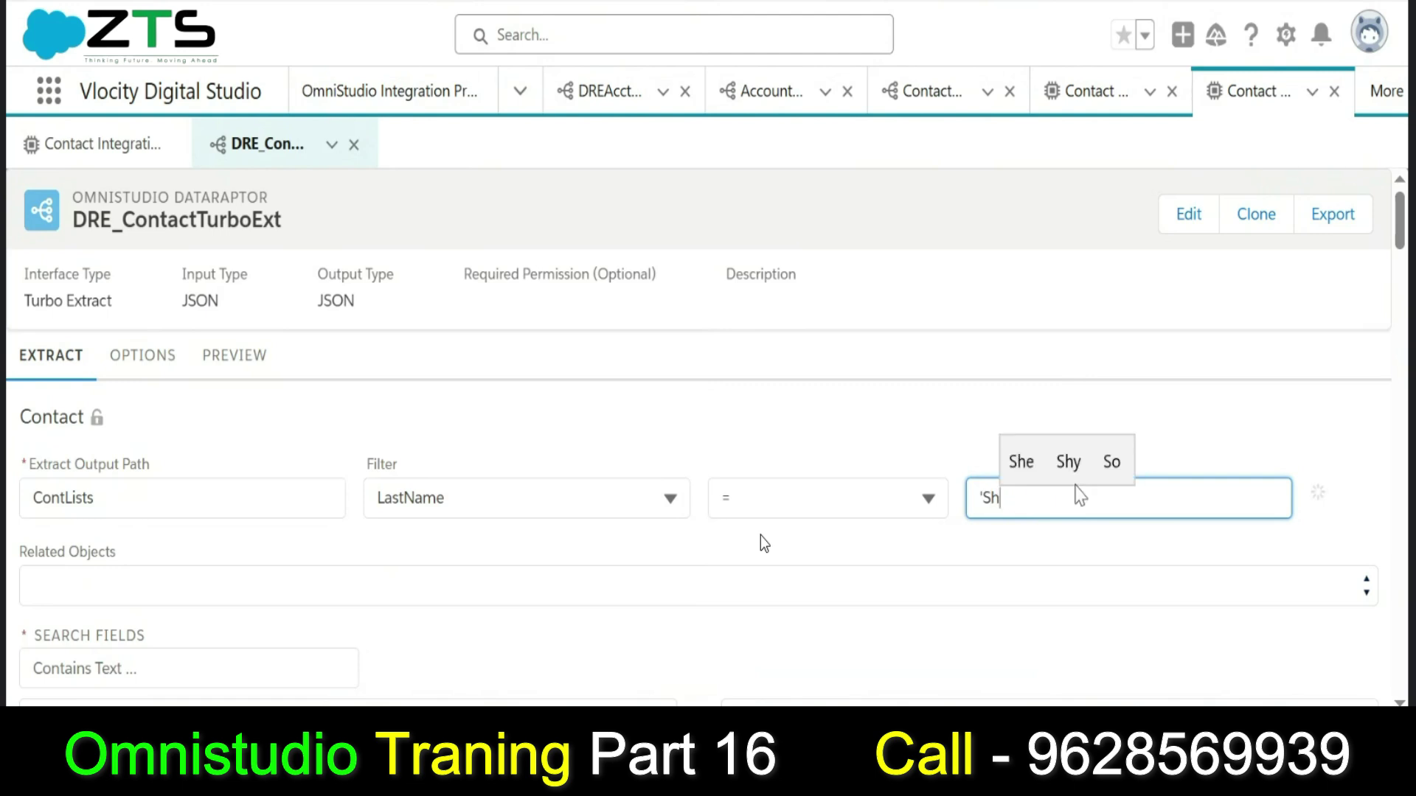
type("aik'")
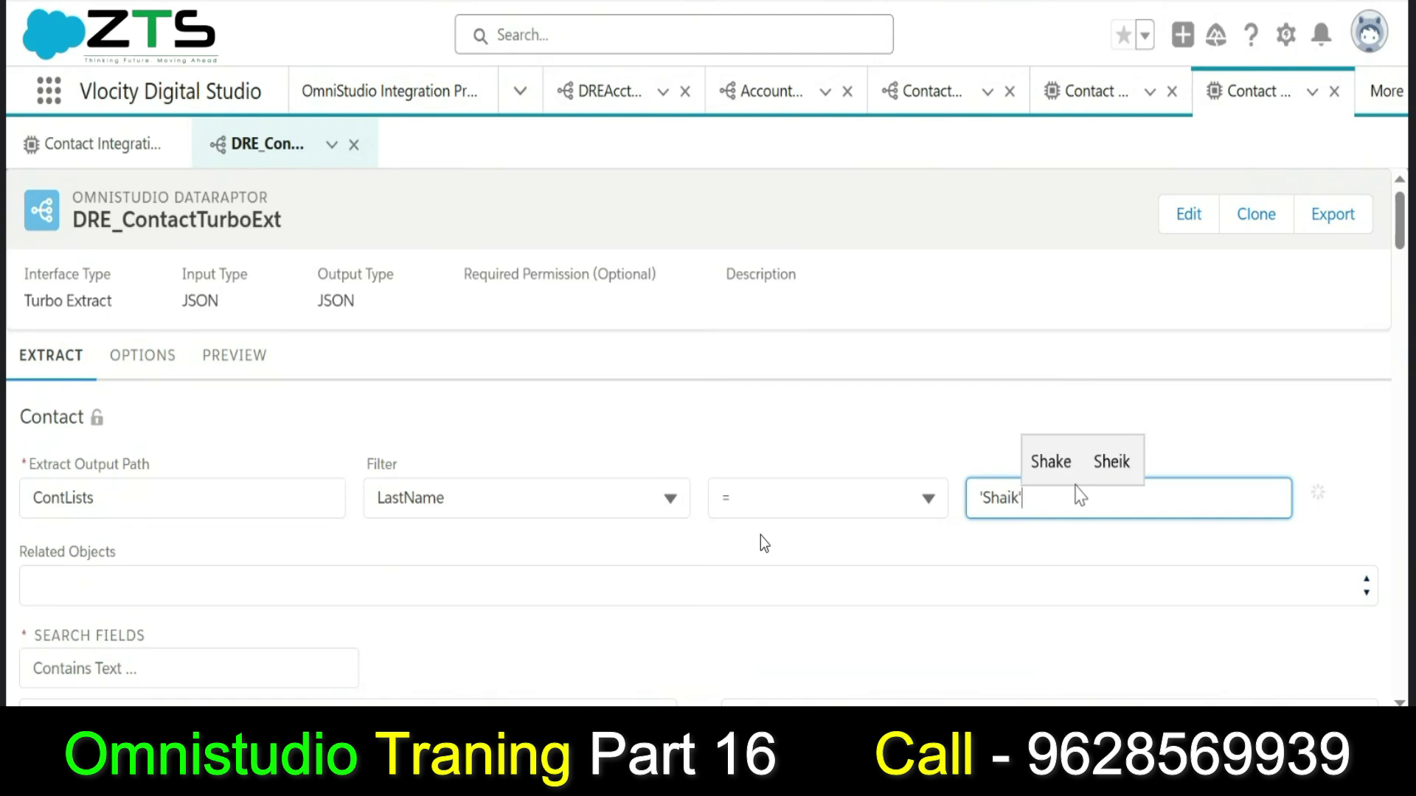
left_click(1074, 544)
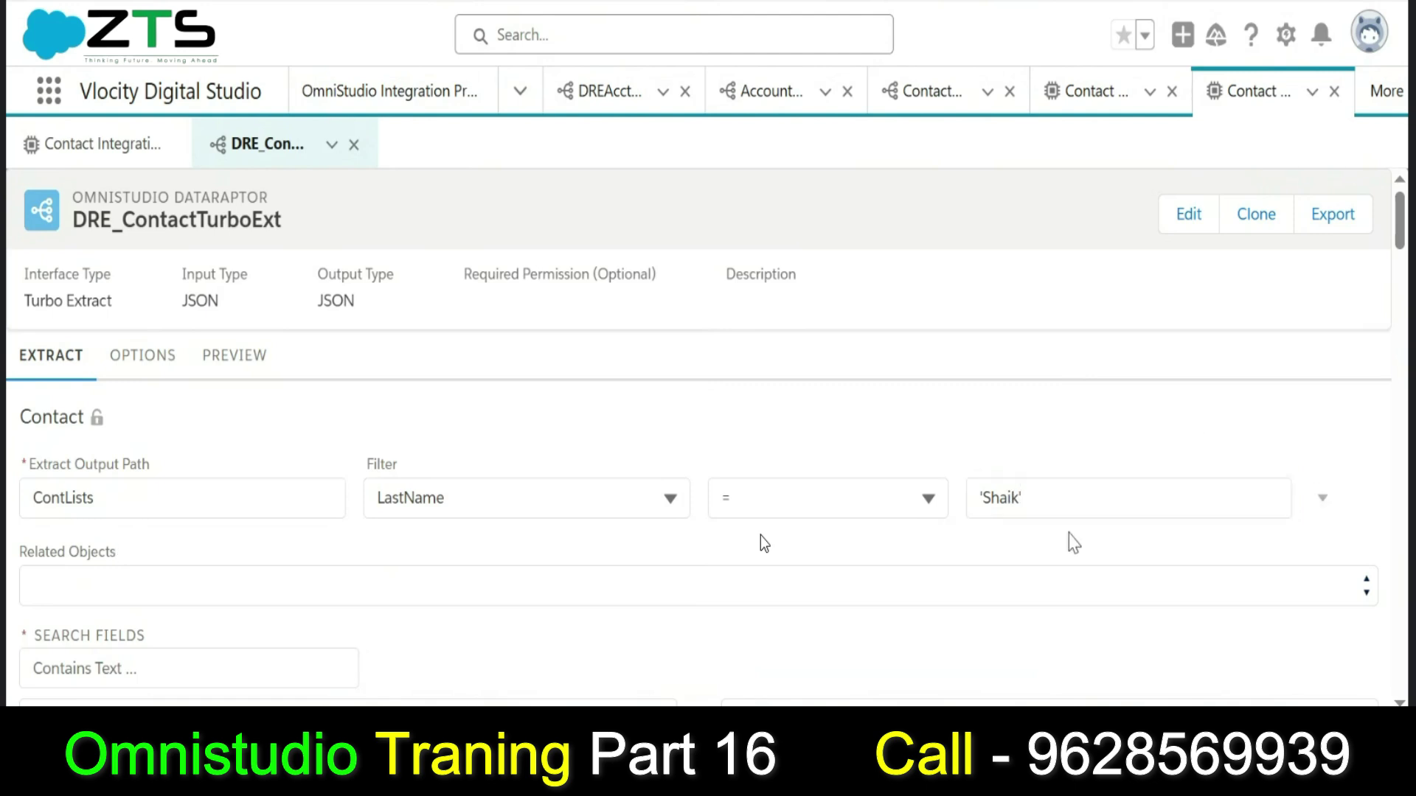
scroll(1401, 249, "down", 1)
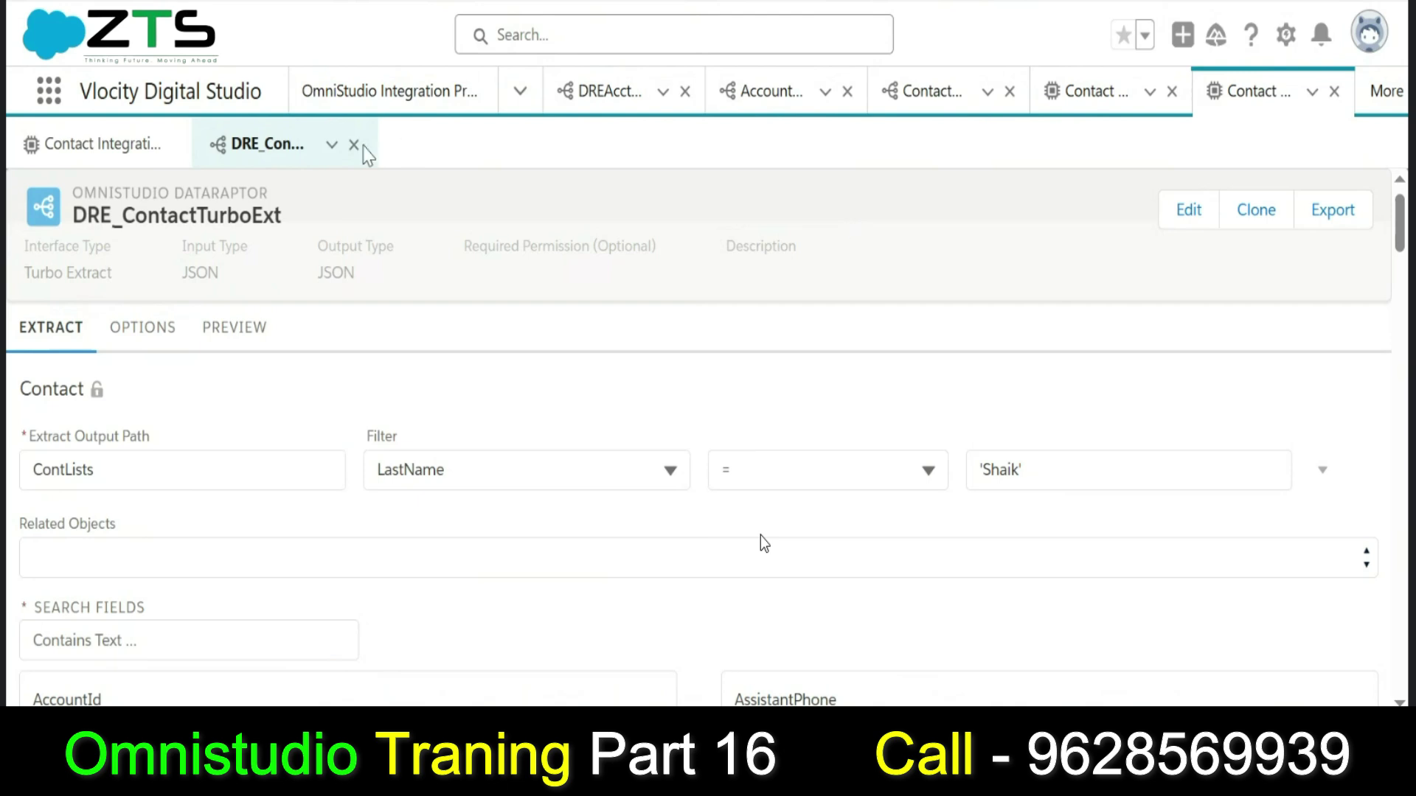
Delete the LastParam input parameter row from DataRaptorTurboAction1.
left_click(134, 153)
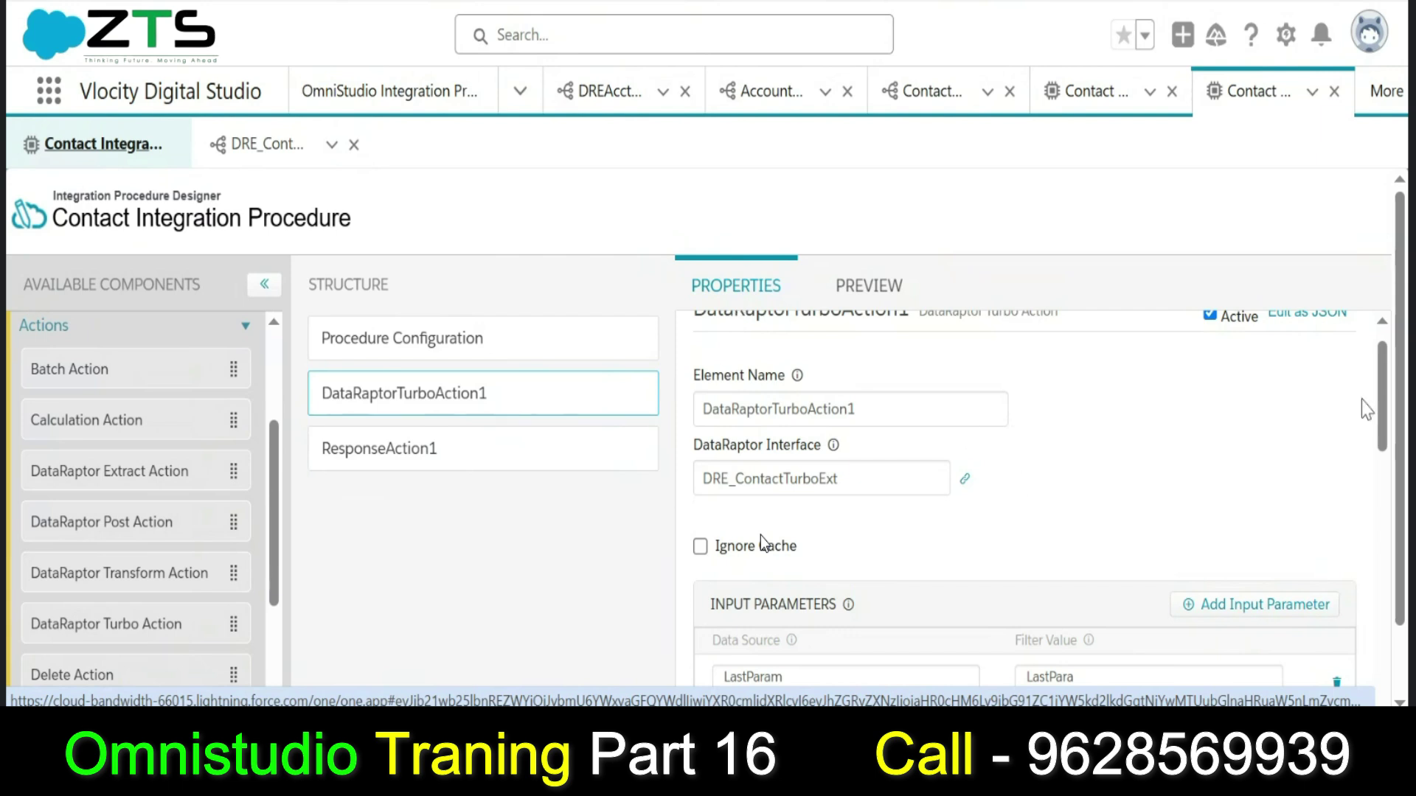
scroll(1383, 447, "down", 1)
scroll(1364, 457, "down", 5)
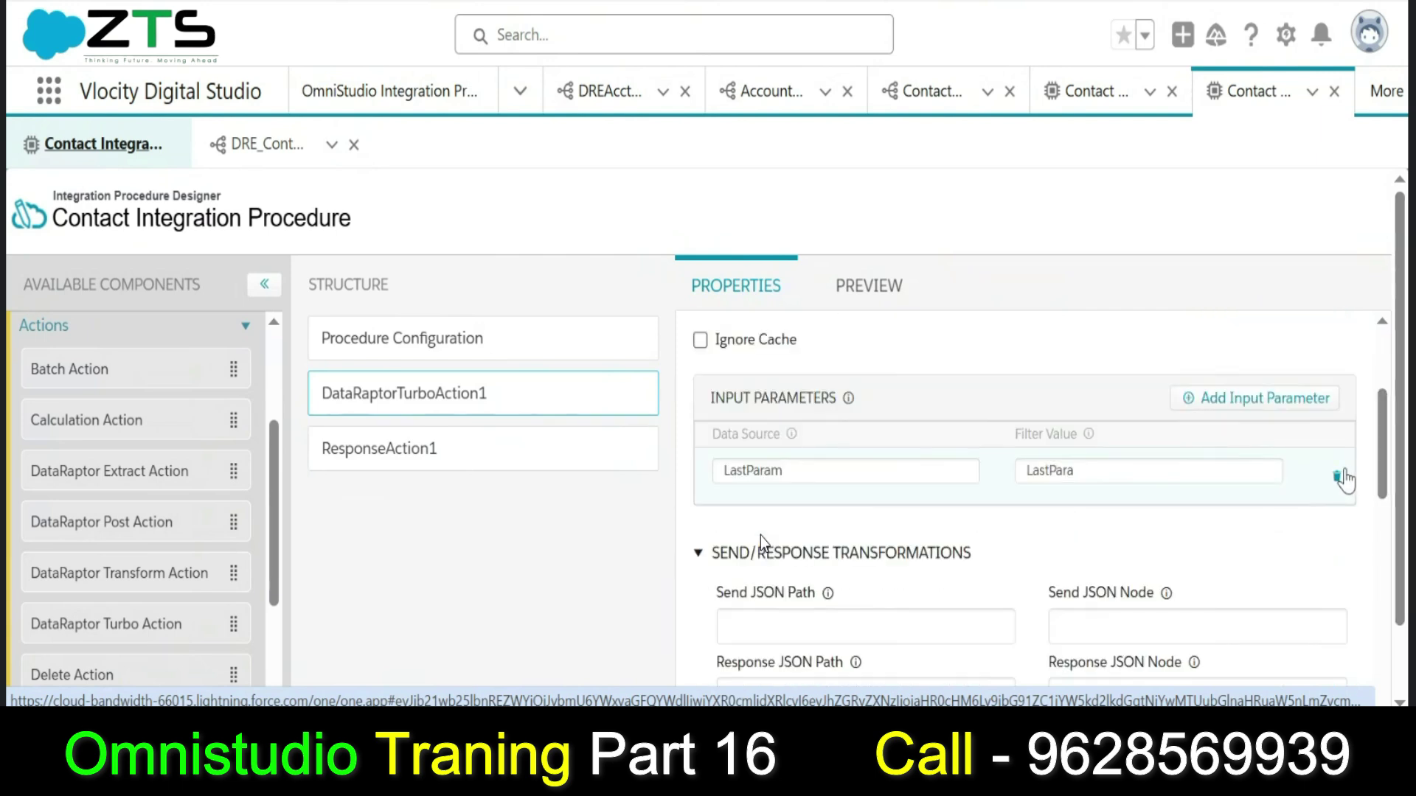
left_click(1337, 476)
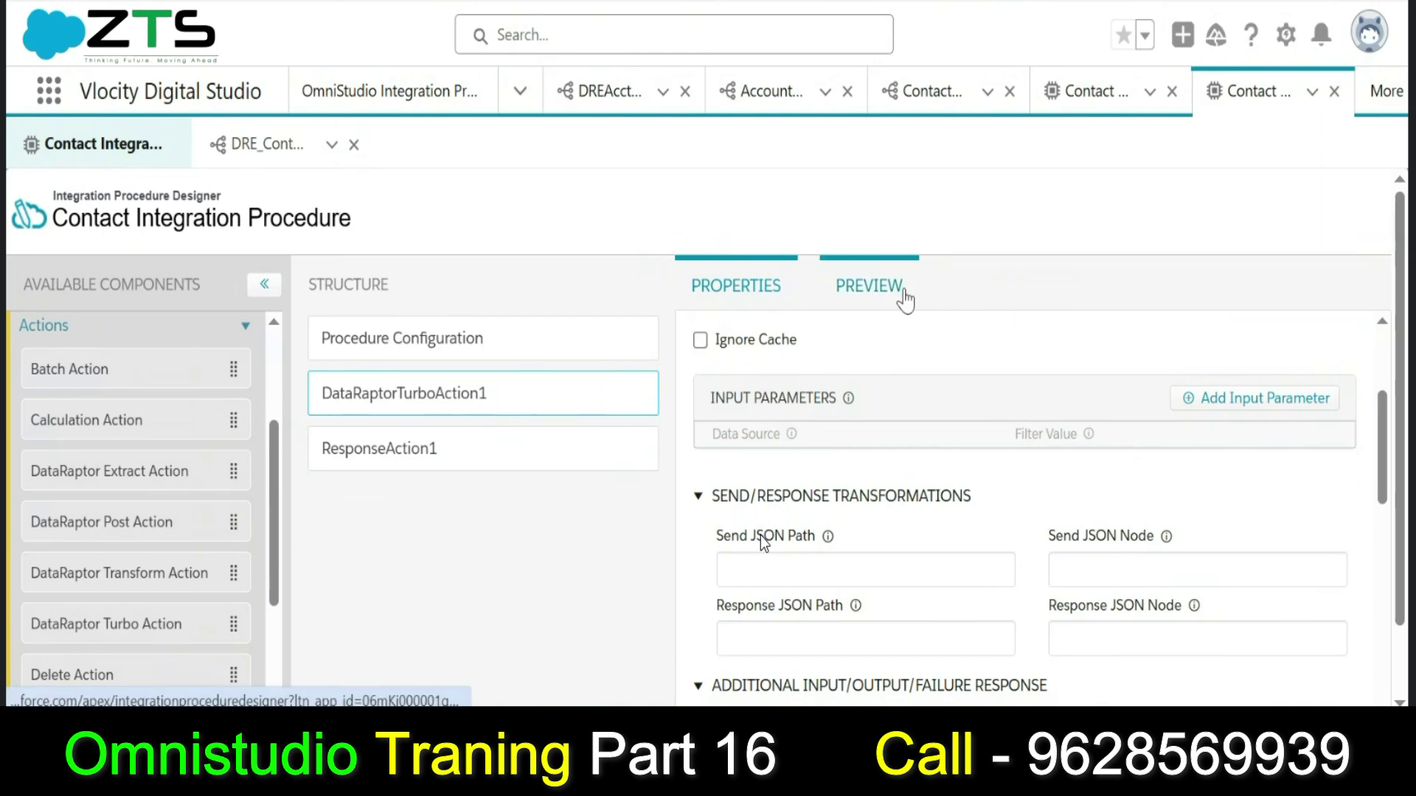
left_click(869, 287)
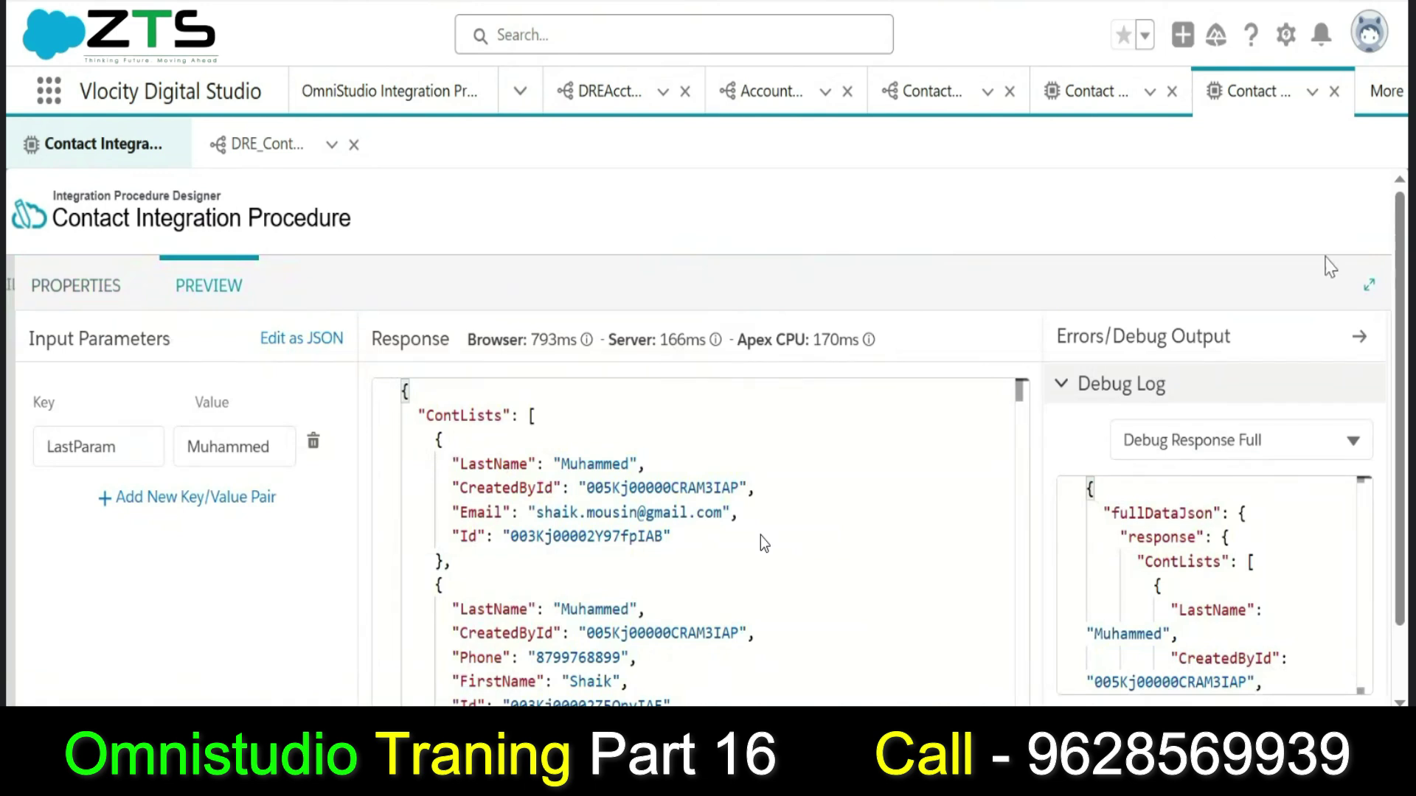
Re-execute the preview and scroll through the returned ContLists contacts.
left_click_drag(1401, 376, 1404, 446)
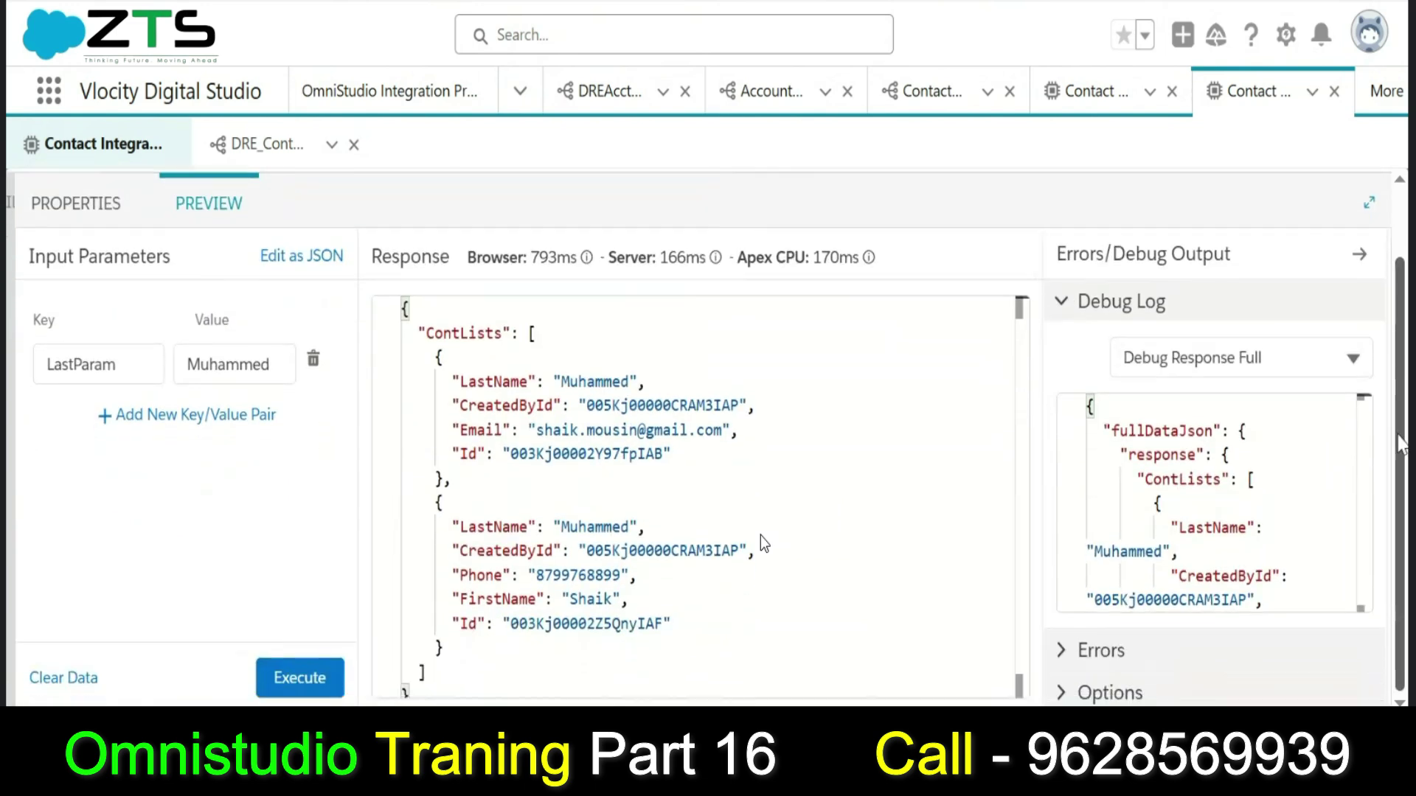
left_click(308, 693)
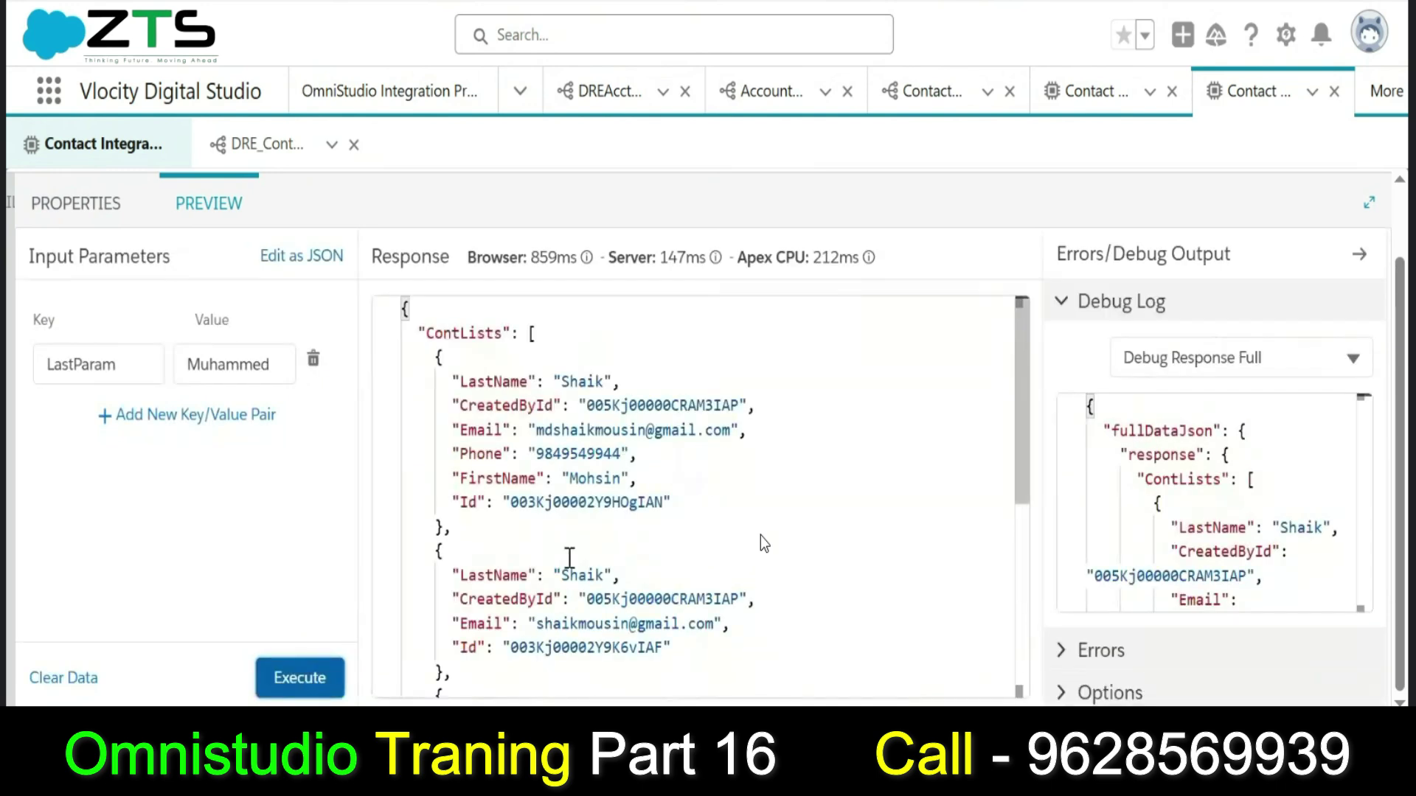
scroll(1027, 529, "down", 1)
scroll(1029, 529, "down", 5)
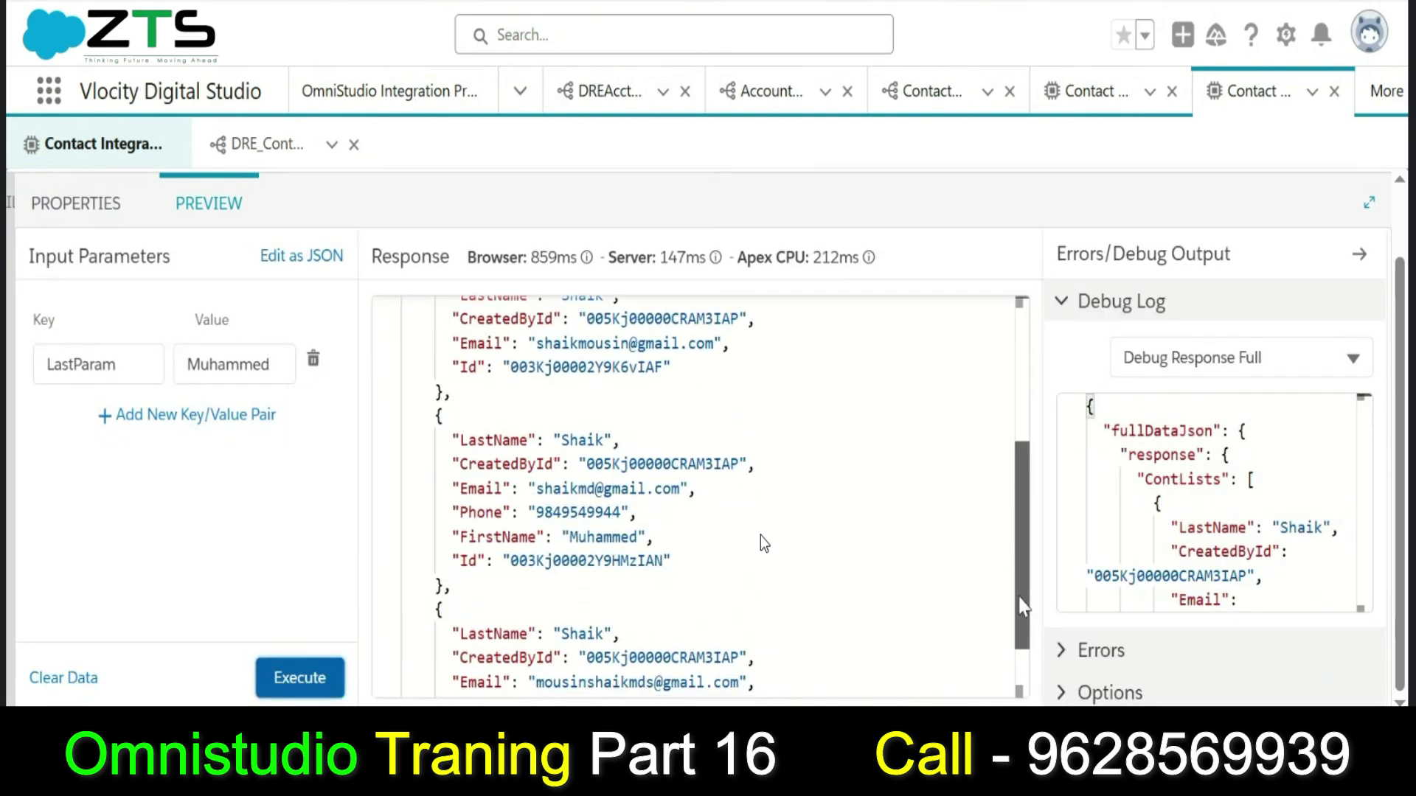
left_click(1021, 357)
left_click_drag(1025, 361, 1033, 605)
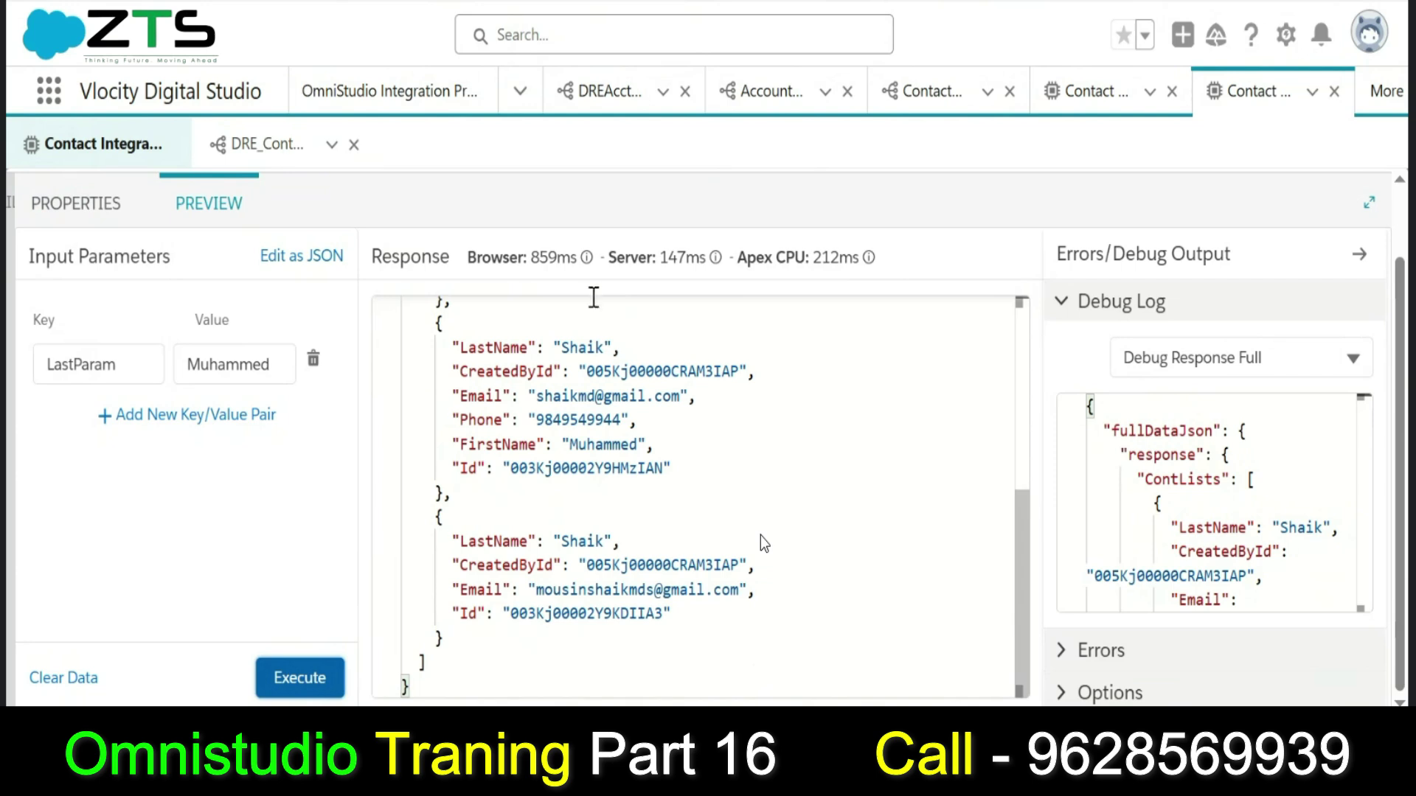
Compare DRE_ContactTurboExt's fixed last-name filter against the procedure preview results.
left_click(265, 144)
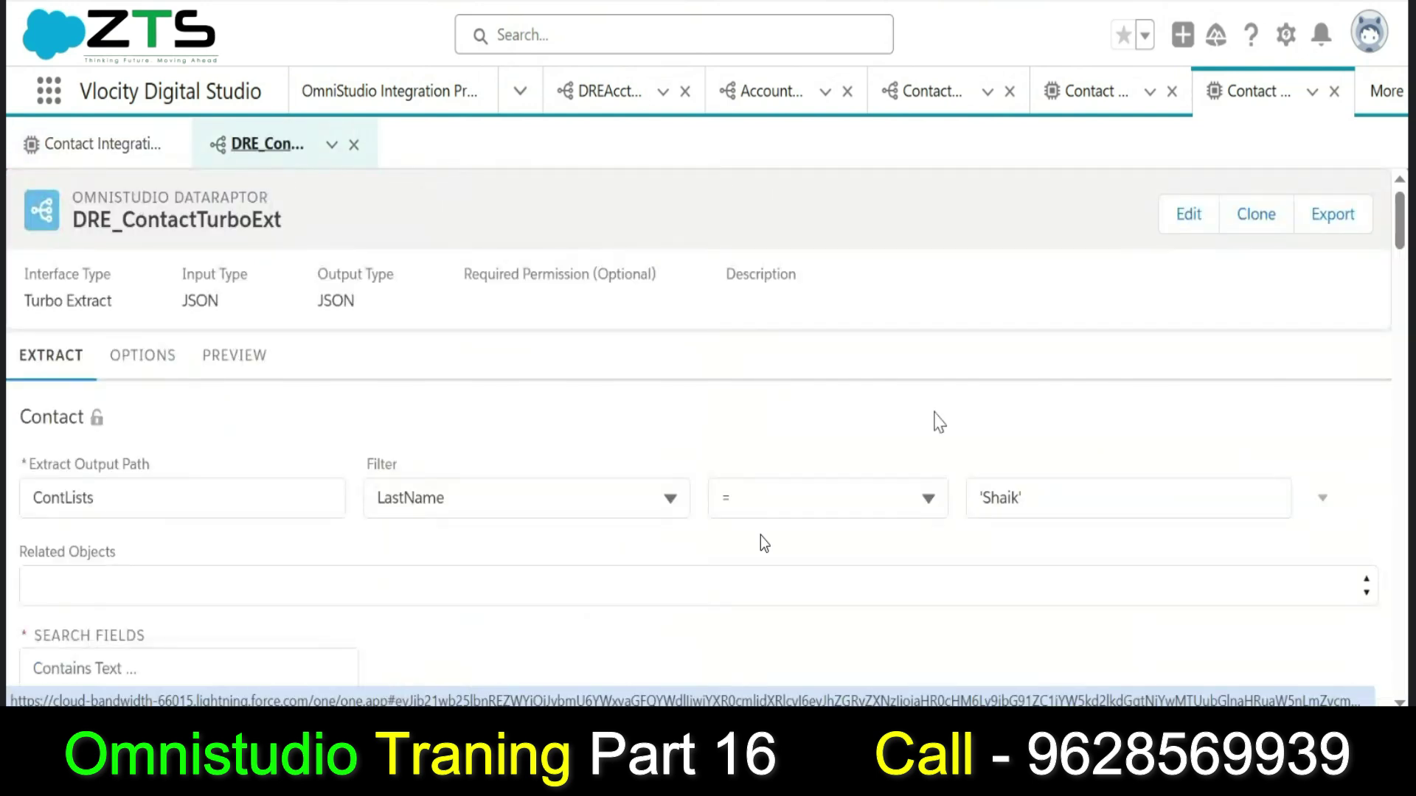
left_click(122, 147)
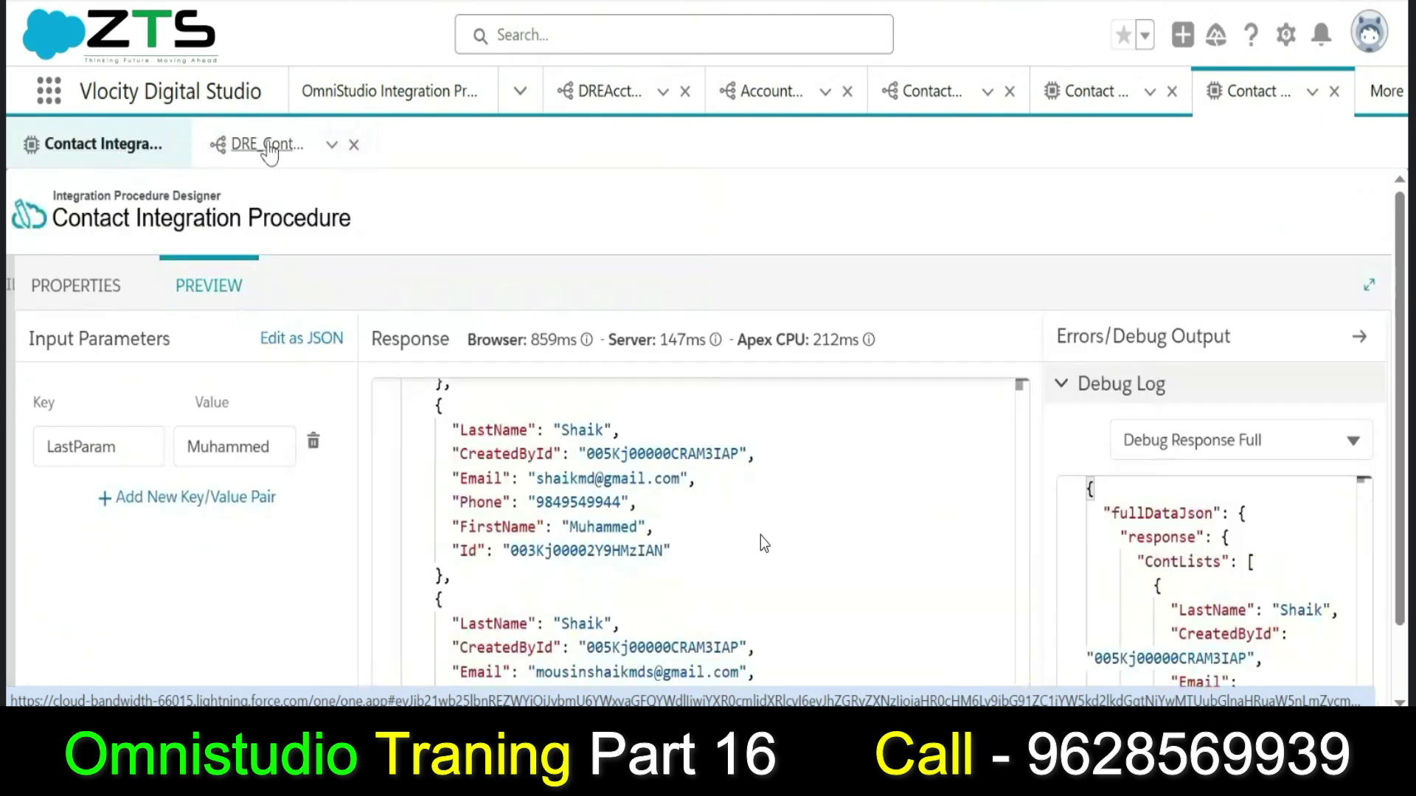
left_click(254, 144)
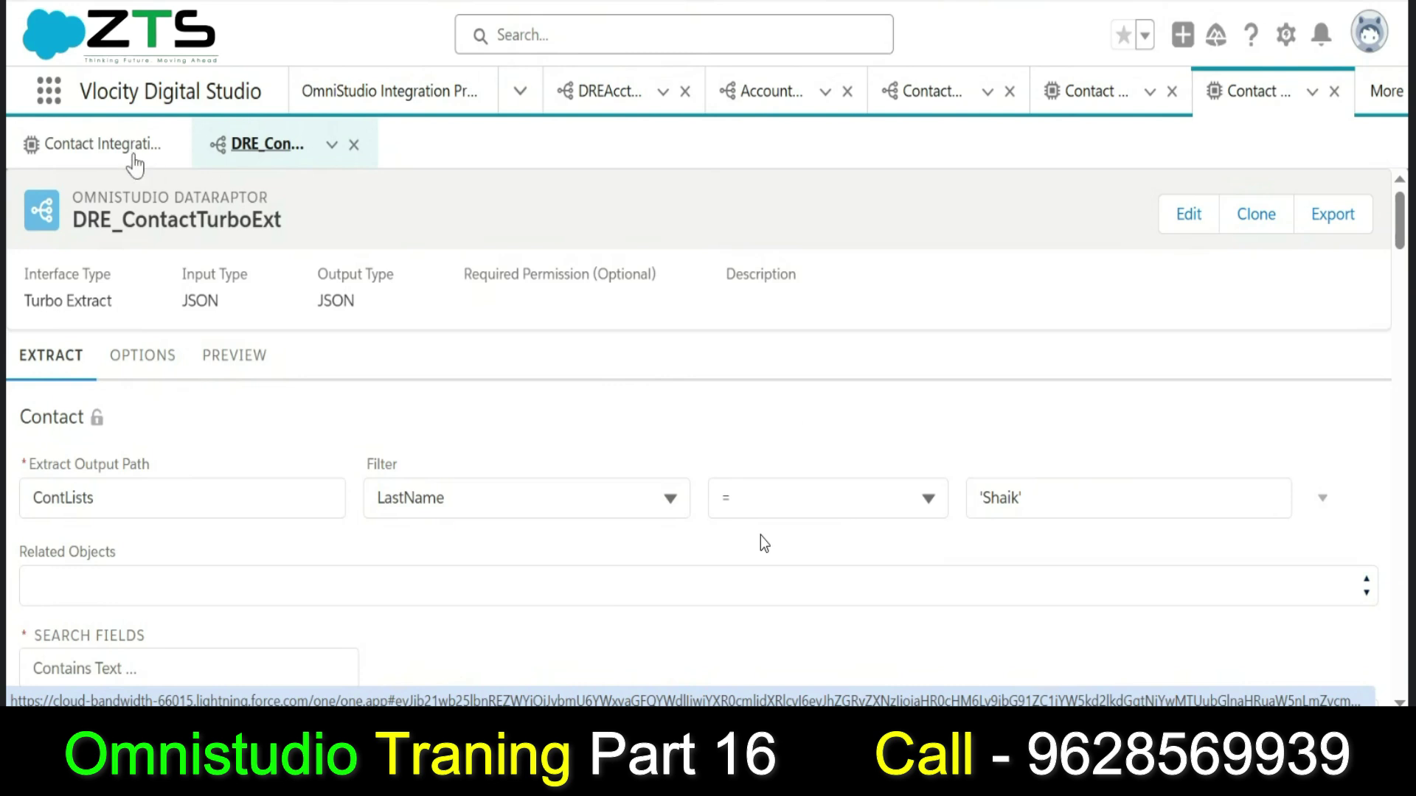
left_click(46, 157)
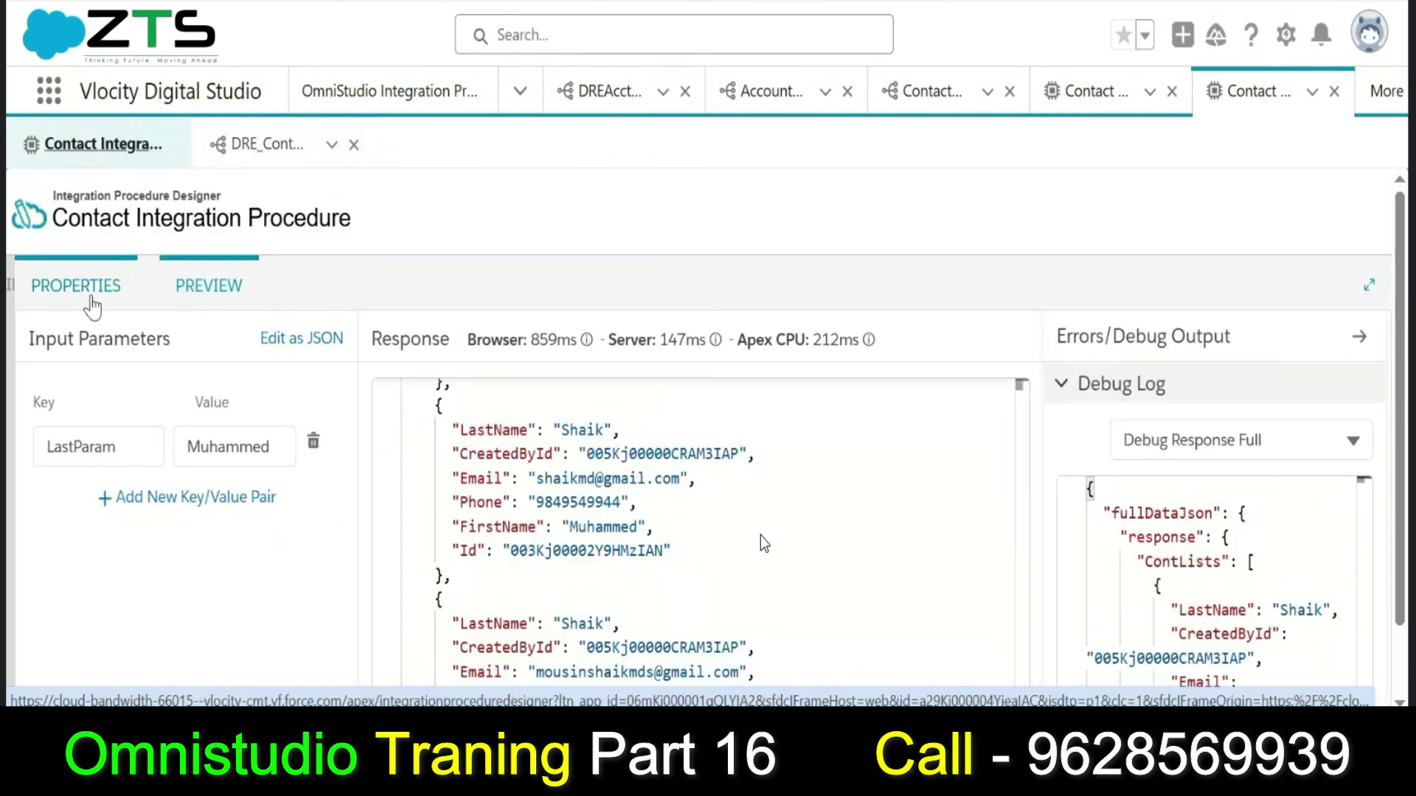
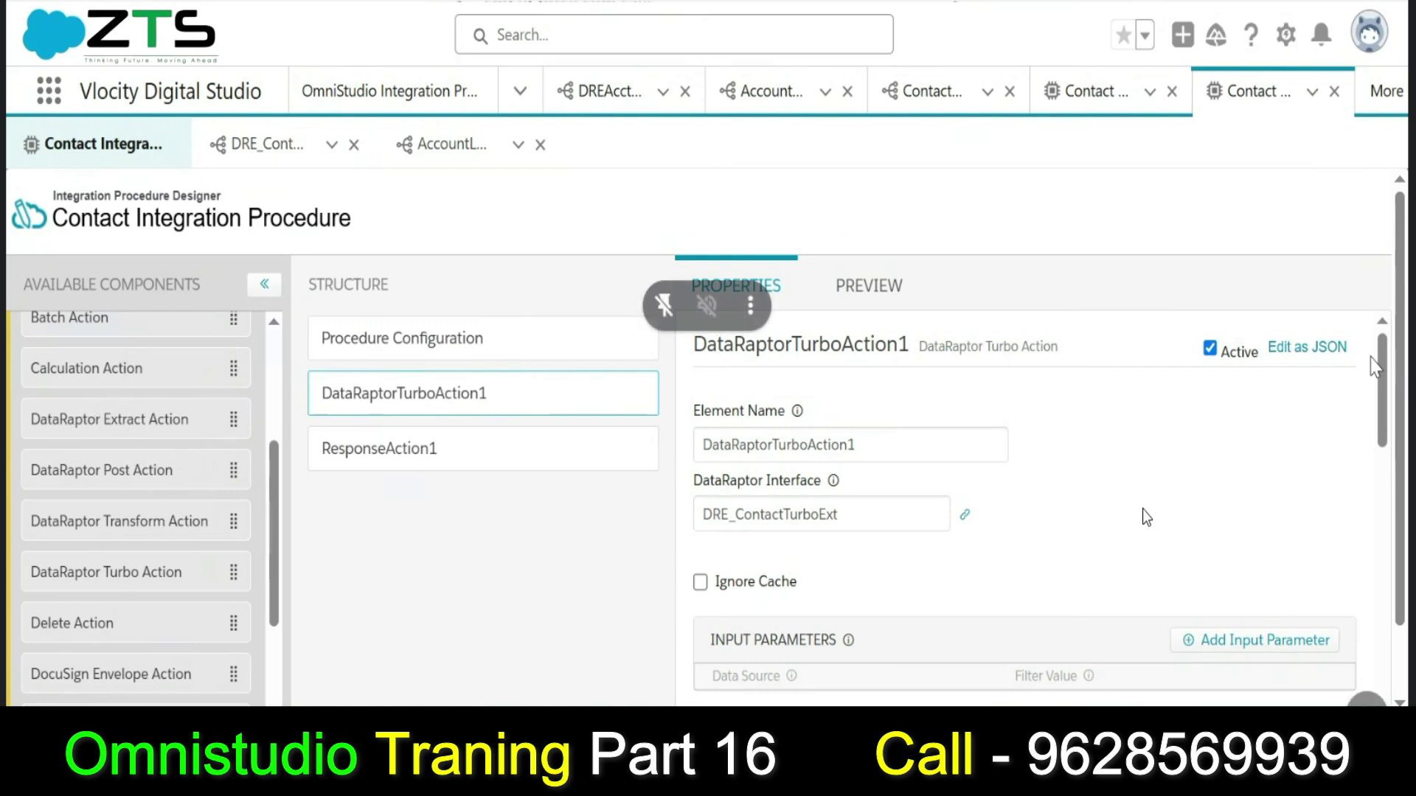
Preview the Contact procedure, then return to properties and select the ResponseAction1 step.
left_click(873, 295)
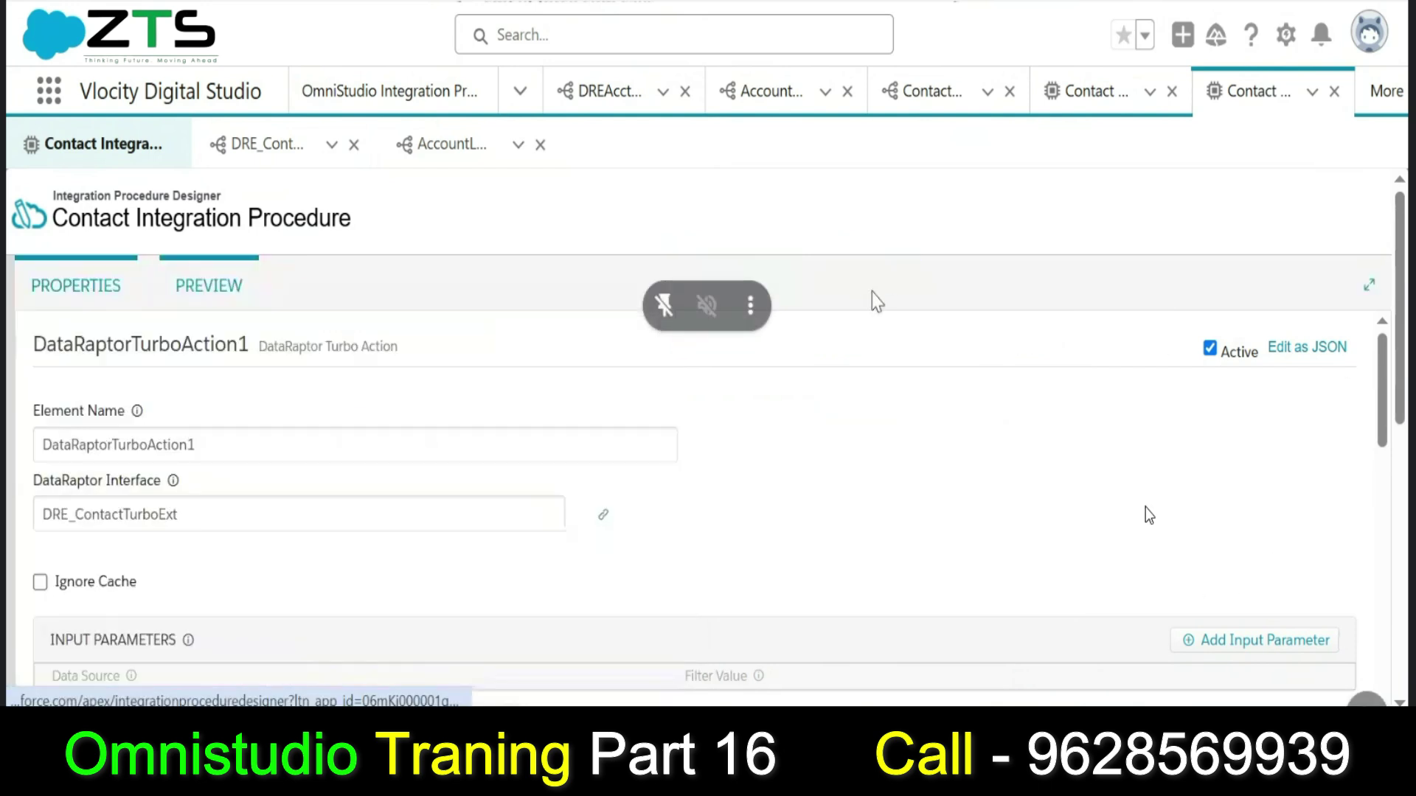
left_click(110, 304)
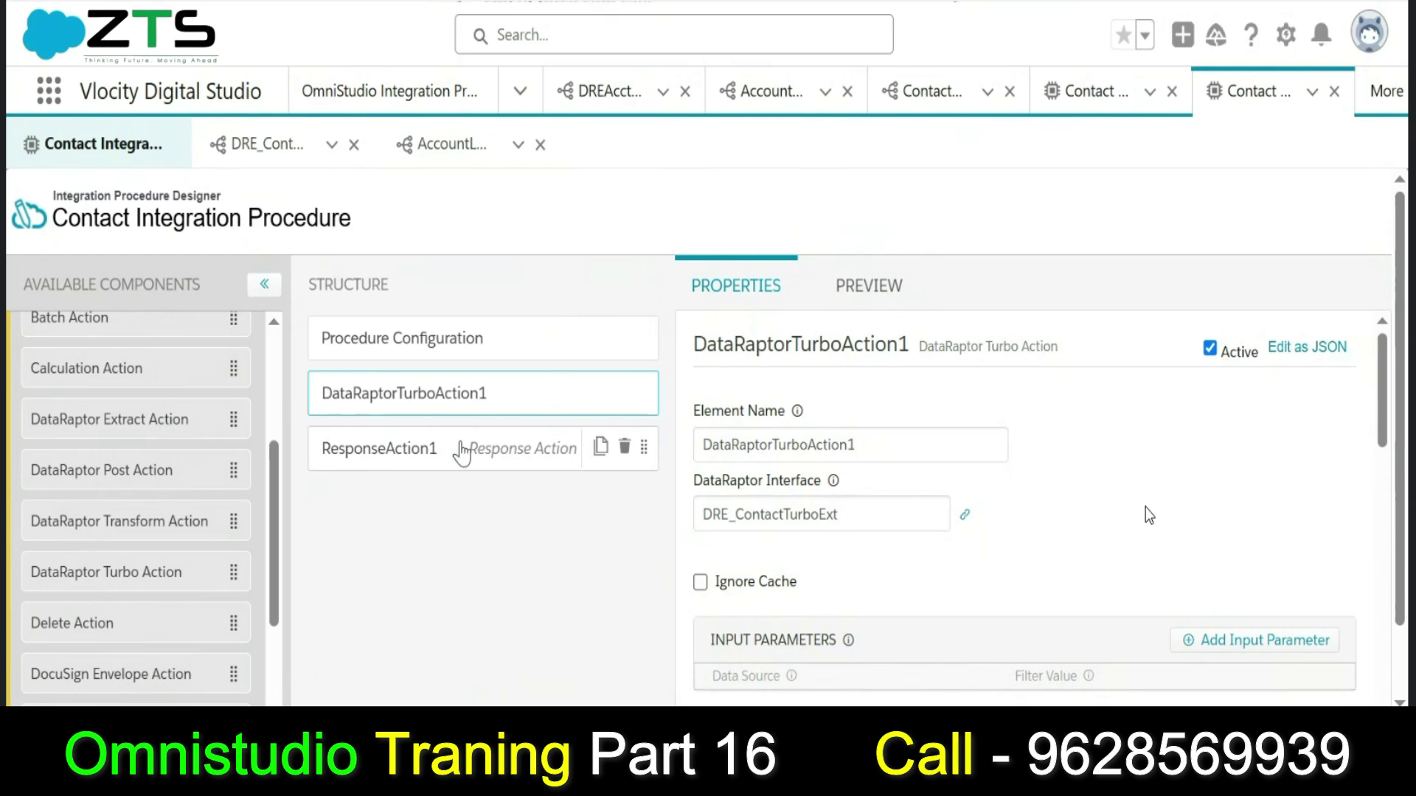
left_click(458, 449)
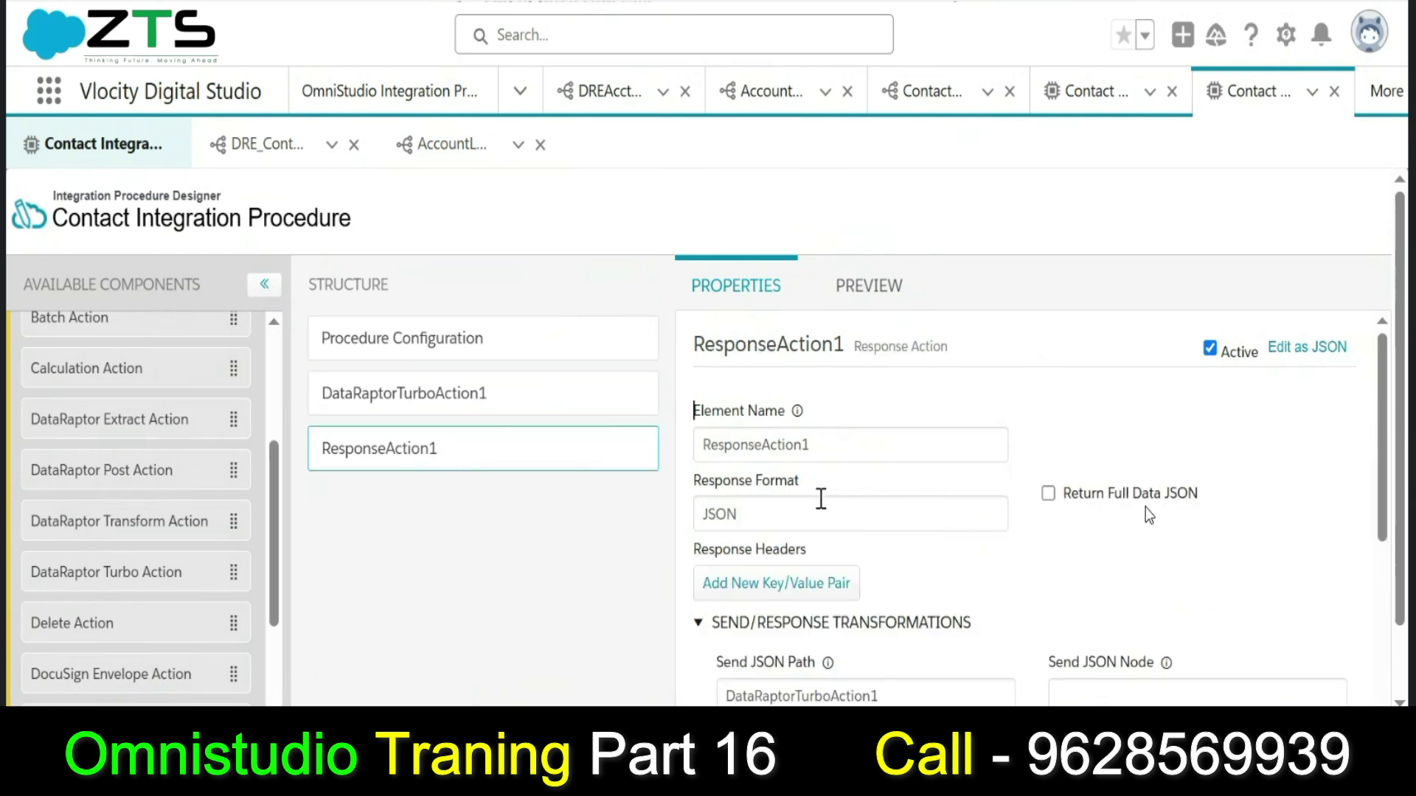
scroll(1387, 426, "down", 3)
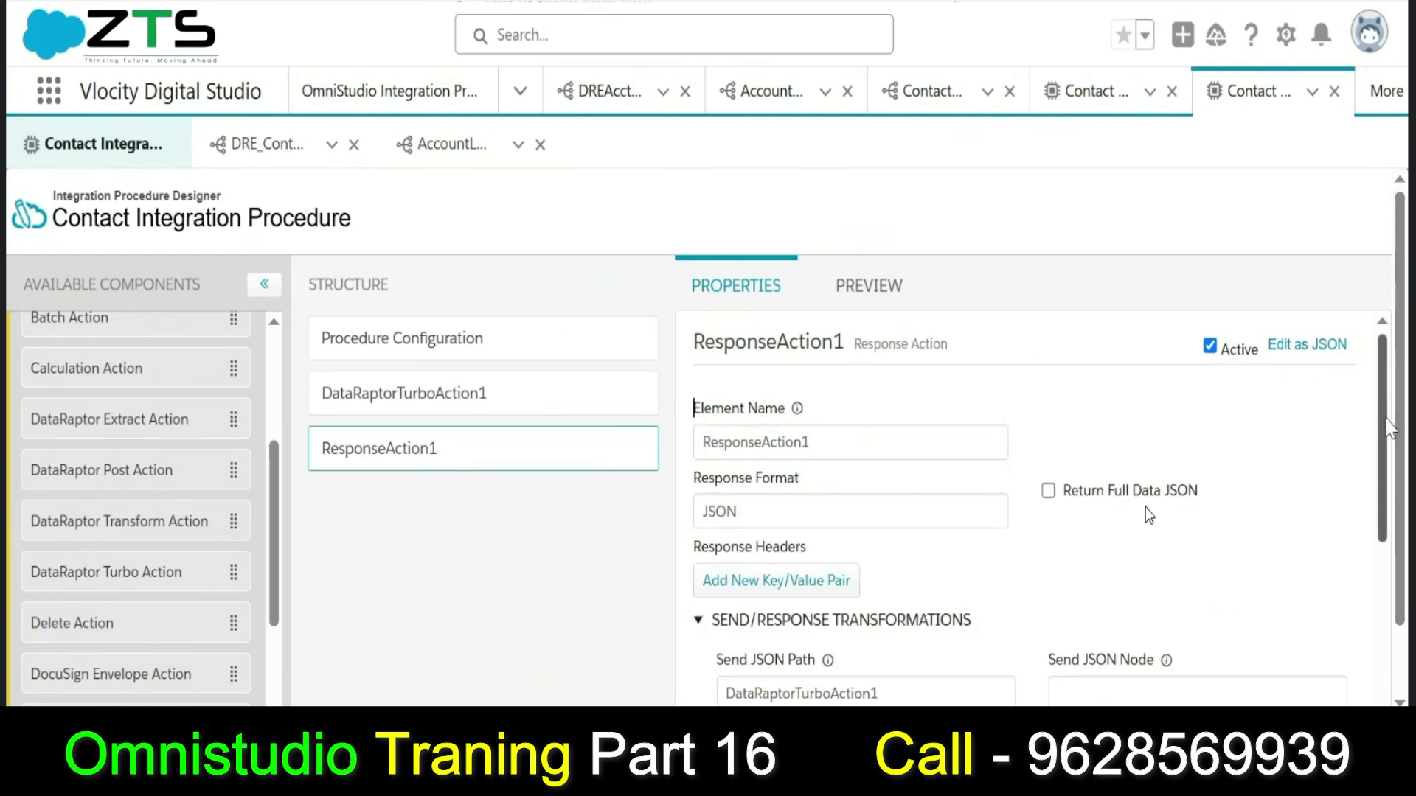
scroll(1382, 427, "up", 3)
scroll(1383, 428, "down", 2)
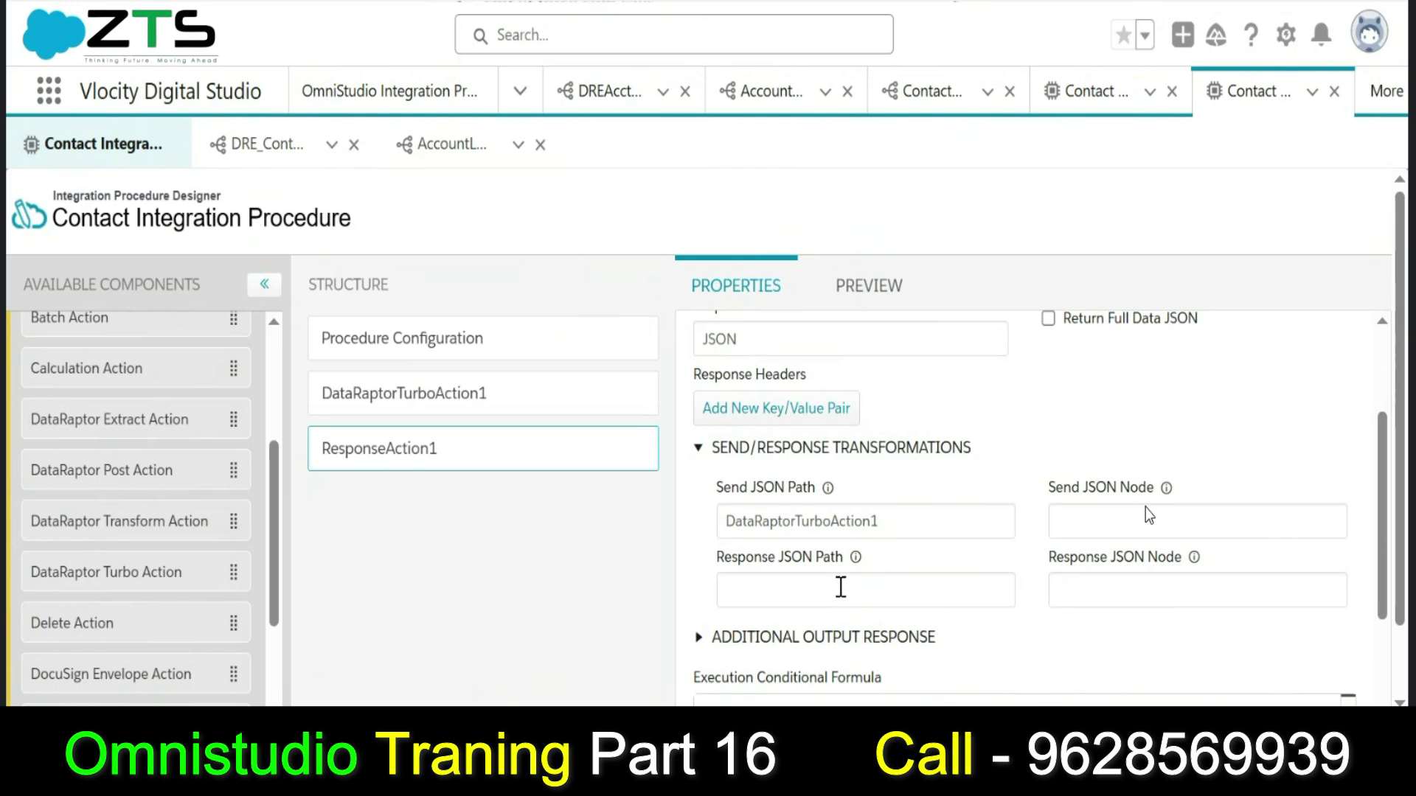
Review ResponseAction1's response JSON fields sending DataRaptorTurboAction1.
left_click(818, 596)
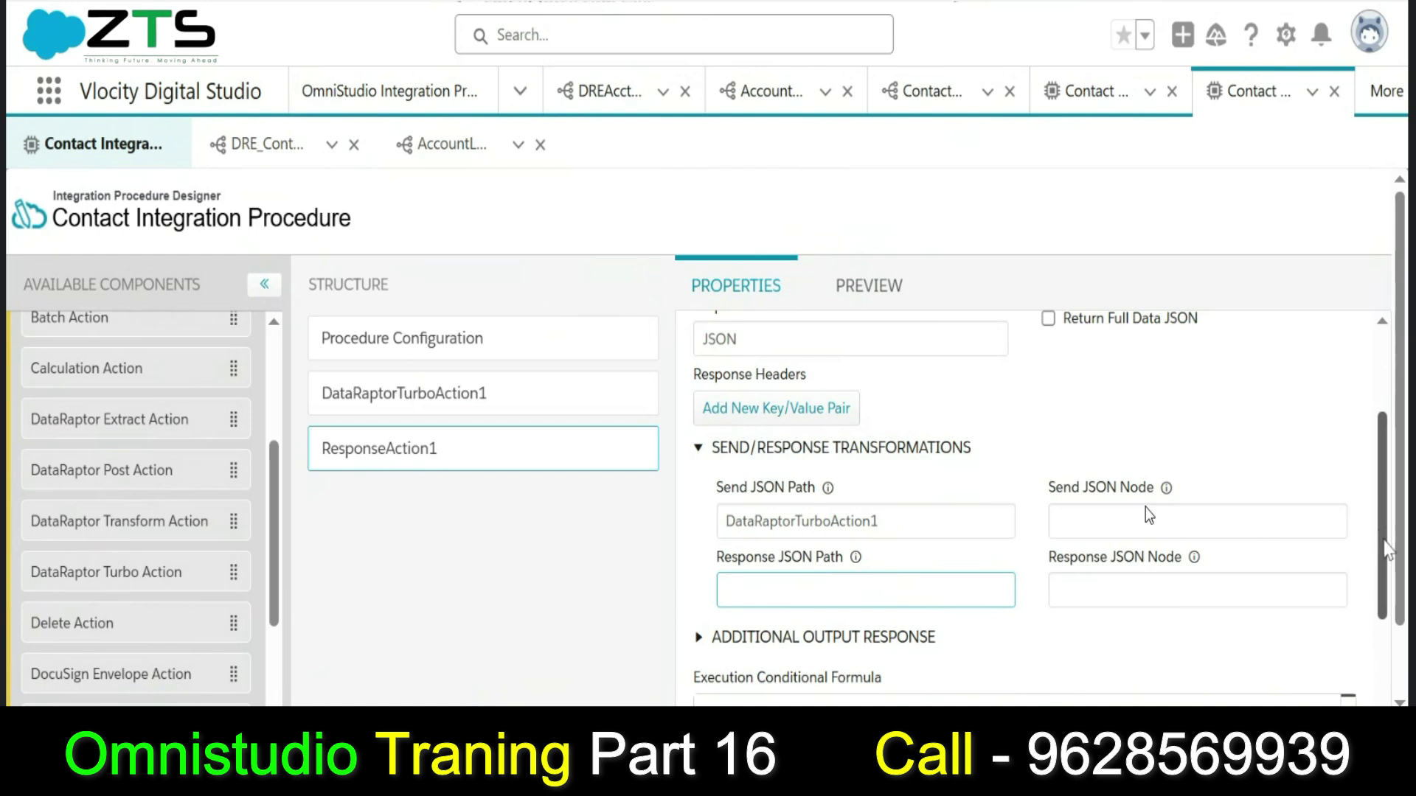
scroll(1385, 549, "down", 3)
scroll(1379, 550, "up", 3)
left_click_drag(1377, 550, 1376, 483)
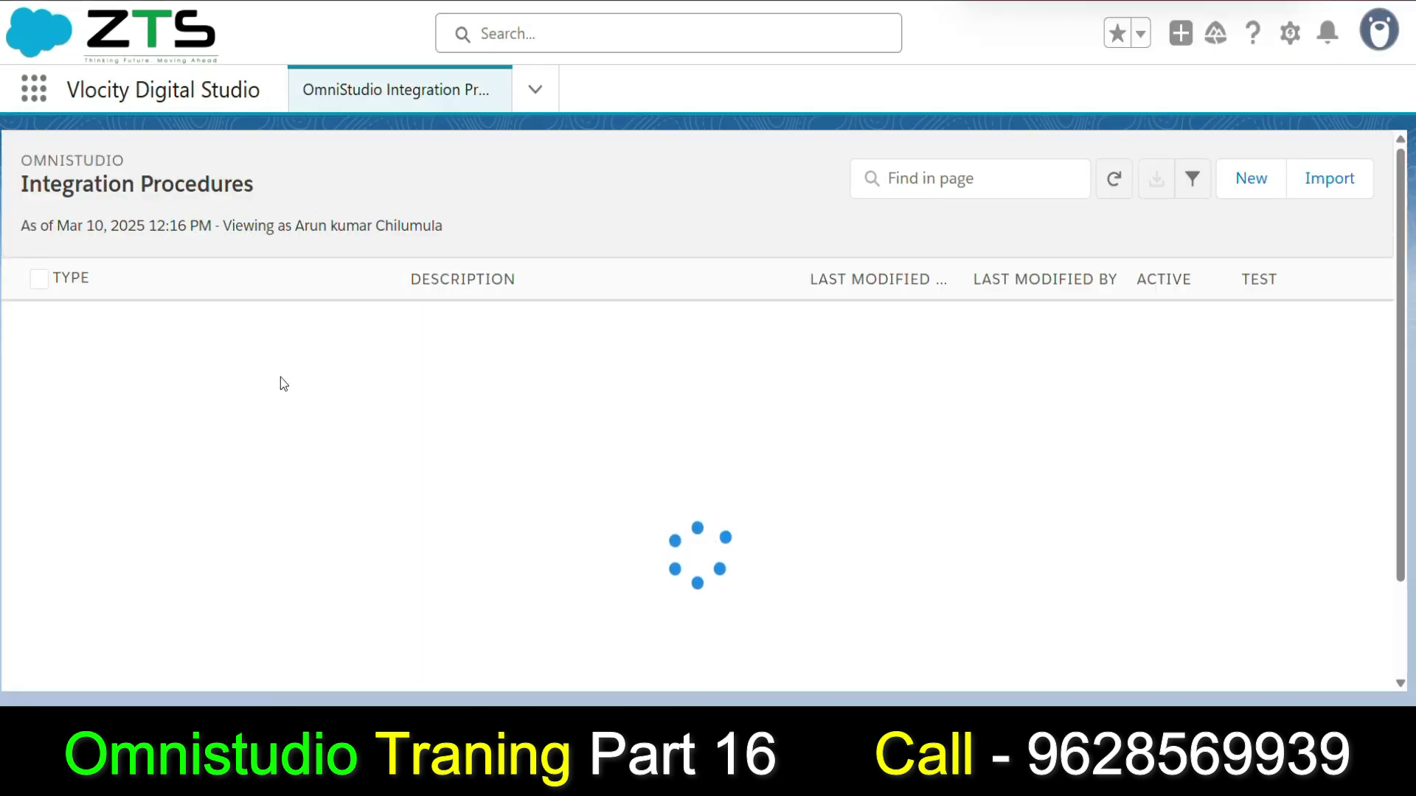
Create and save a procedure named IPCreateContact with Type Contact and SubType CreateContact.
scroll(144, 387, "down", 1)
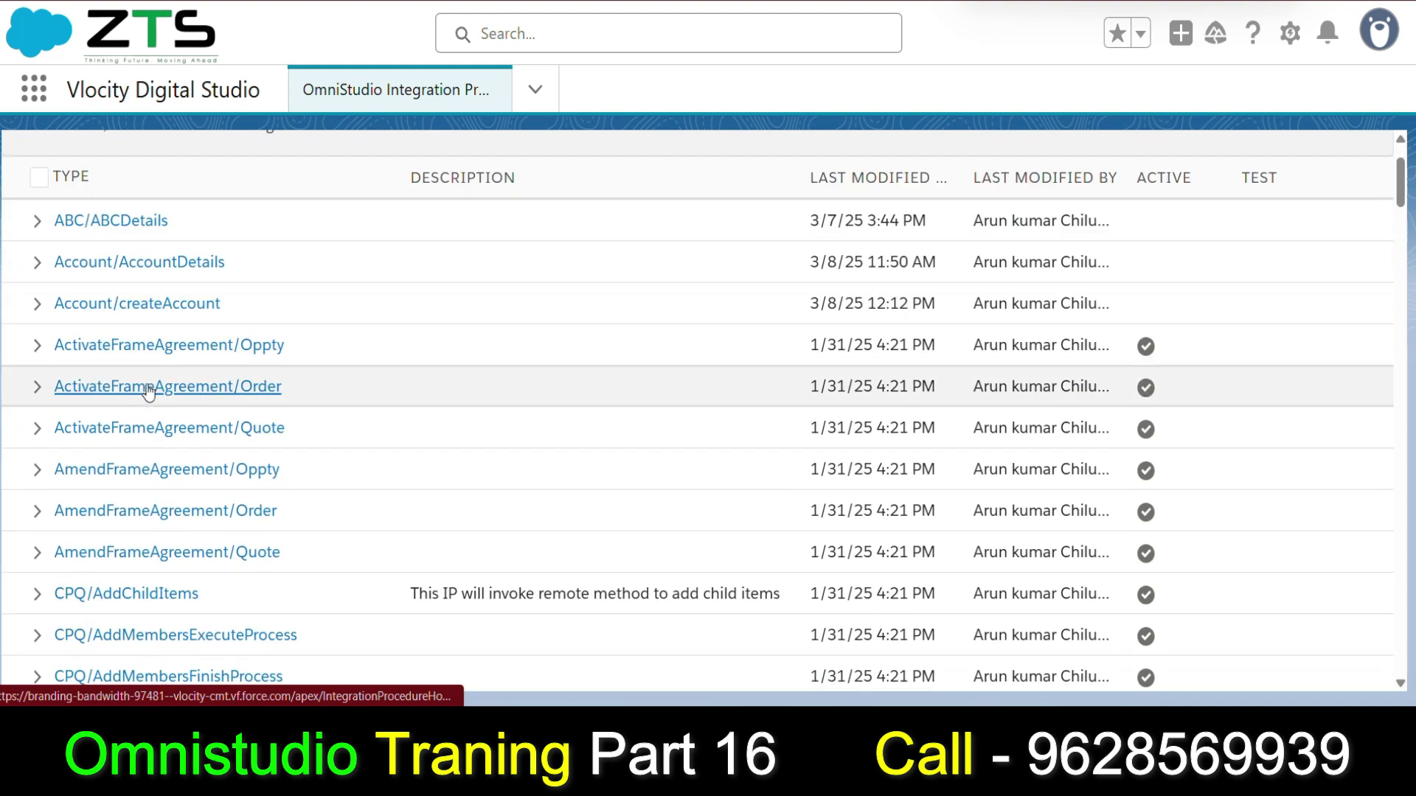
scroll(154, 385, "up", 1)
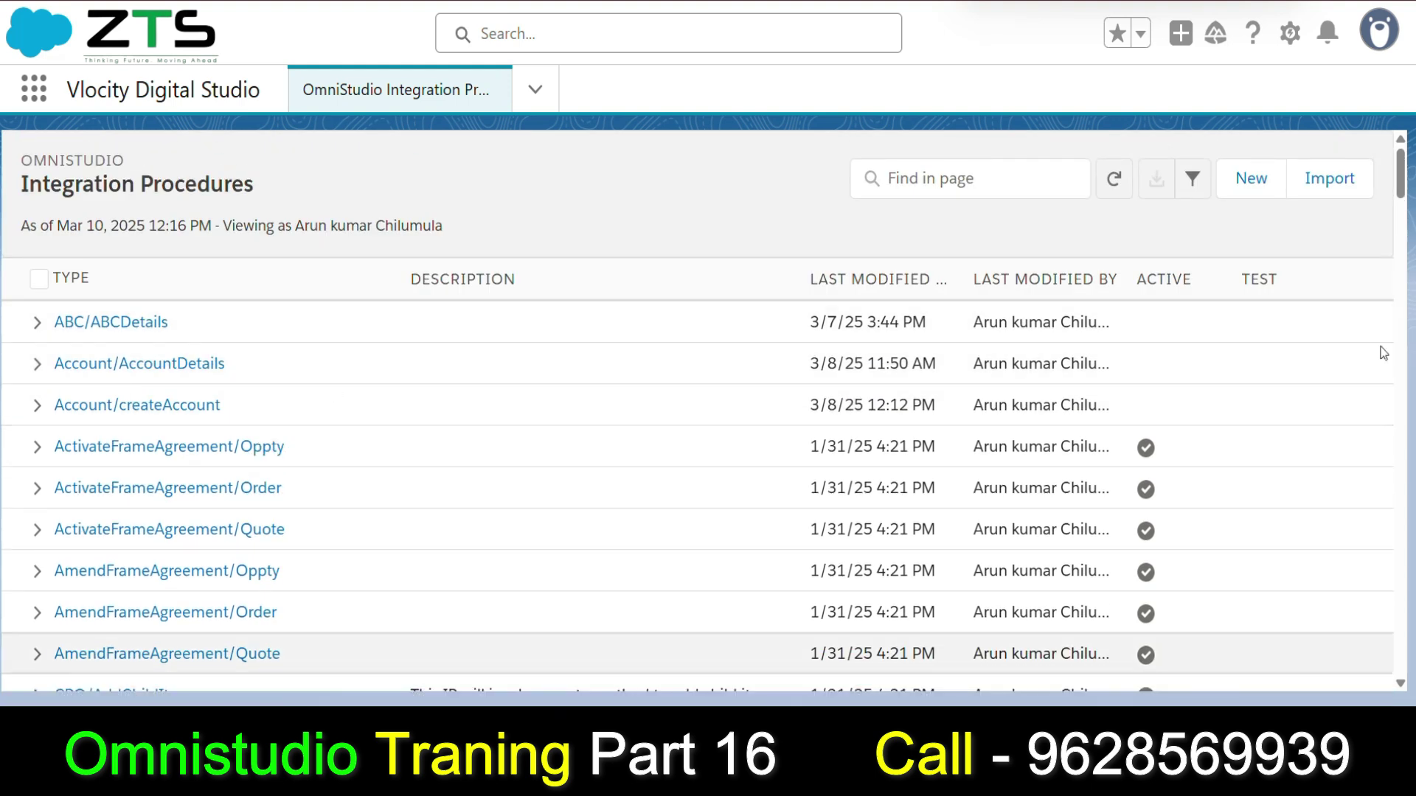
left_click(1255, 180)
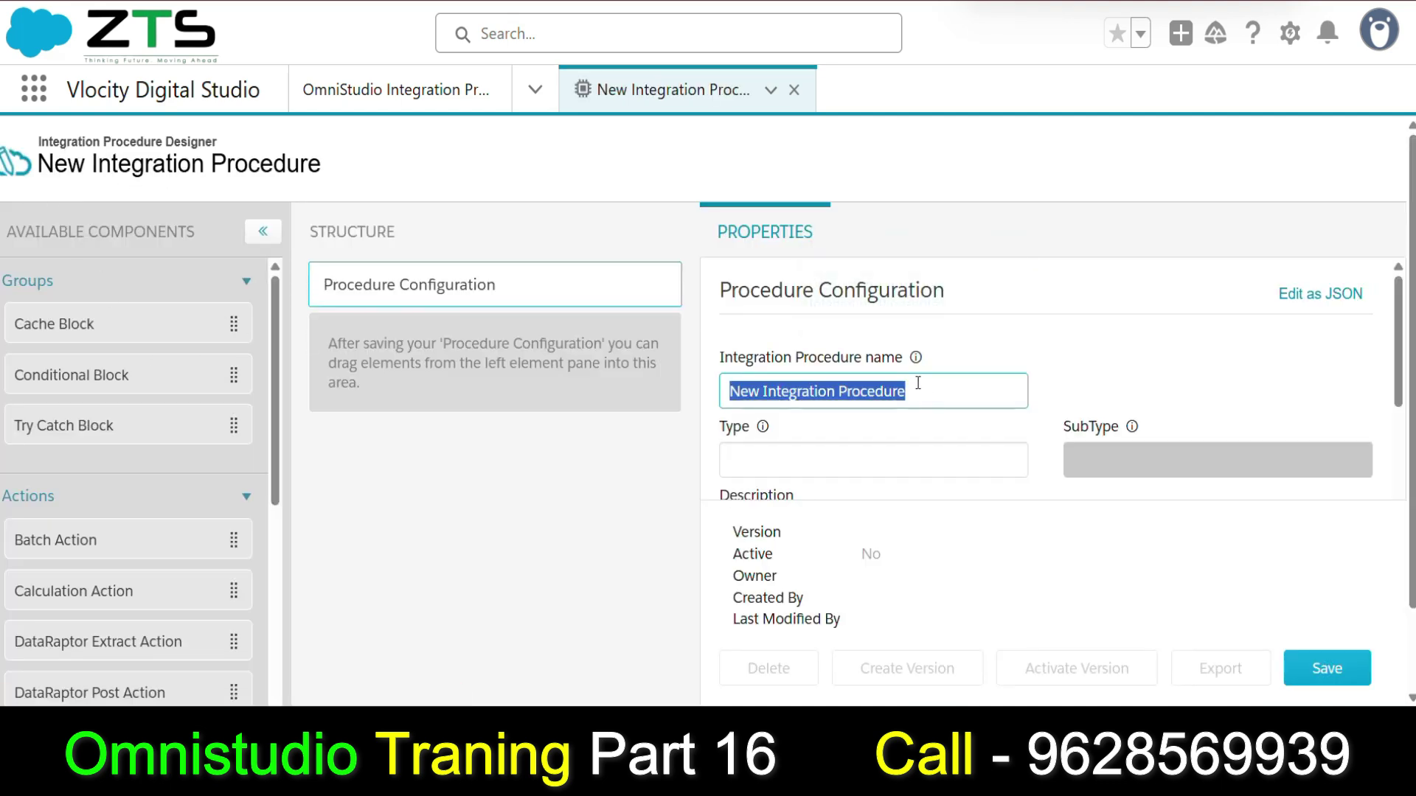
type("Crea")
key("BackSpace")
key("BackSpace")
key("BackSpace")
key("BackSpace")
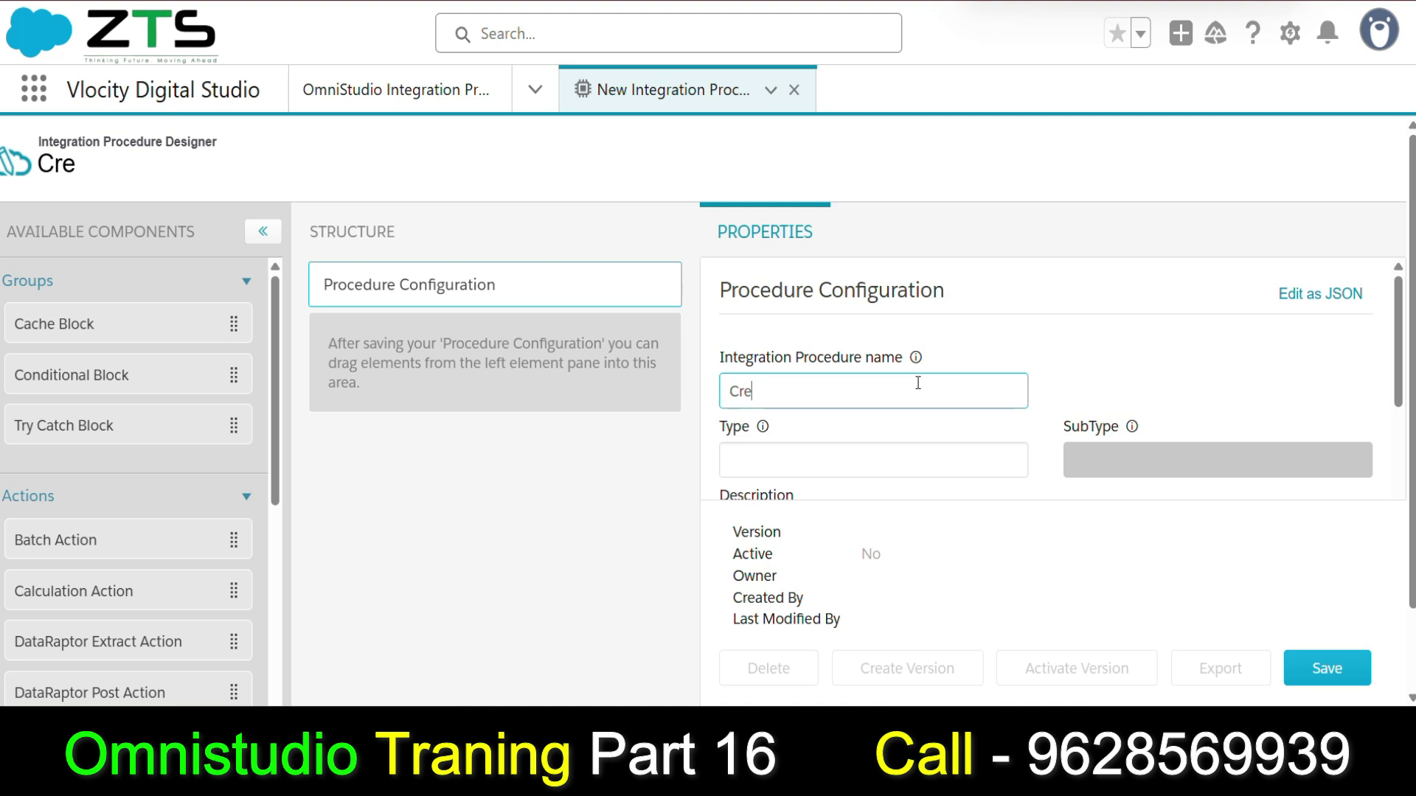
type("IPCreate")
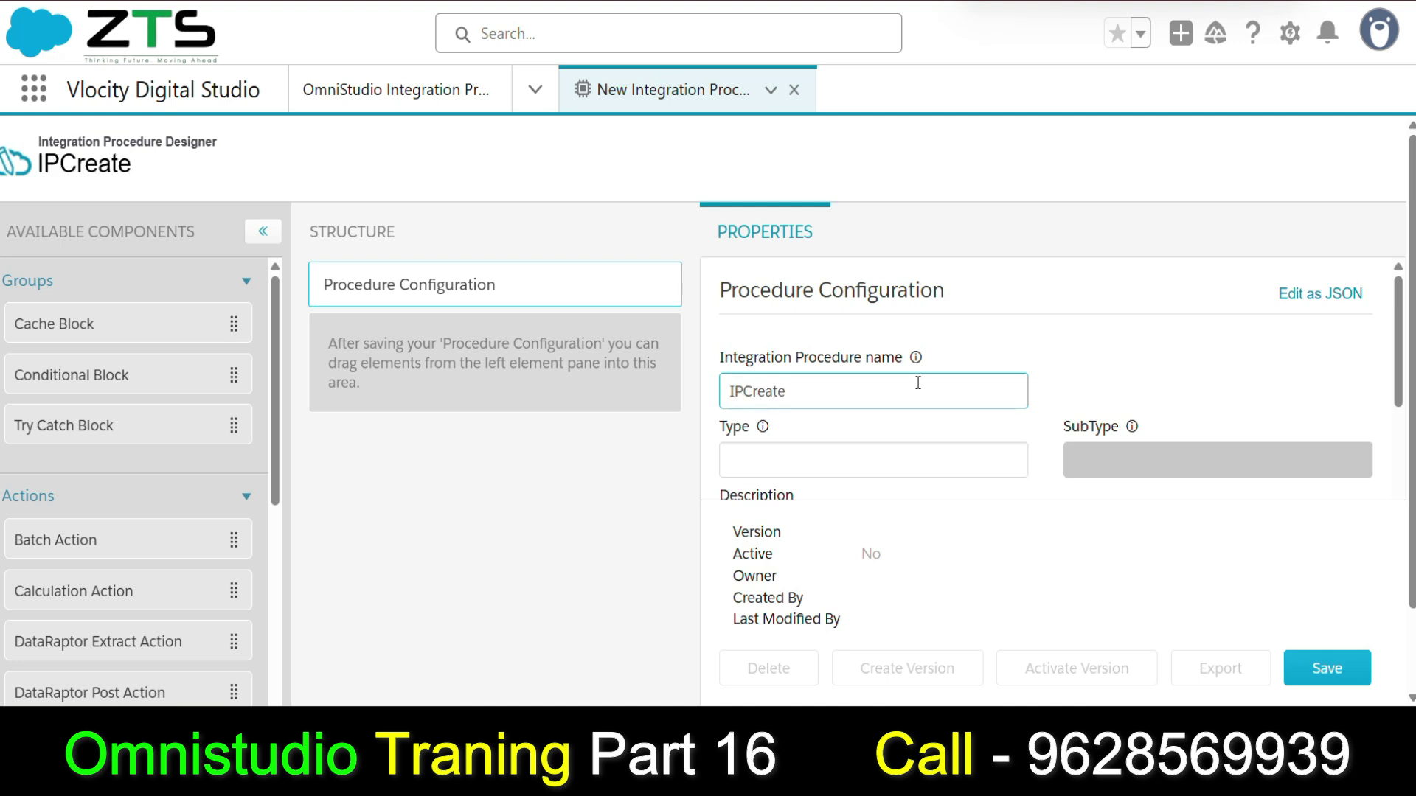
type("Contact")
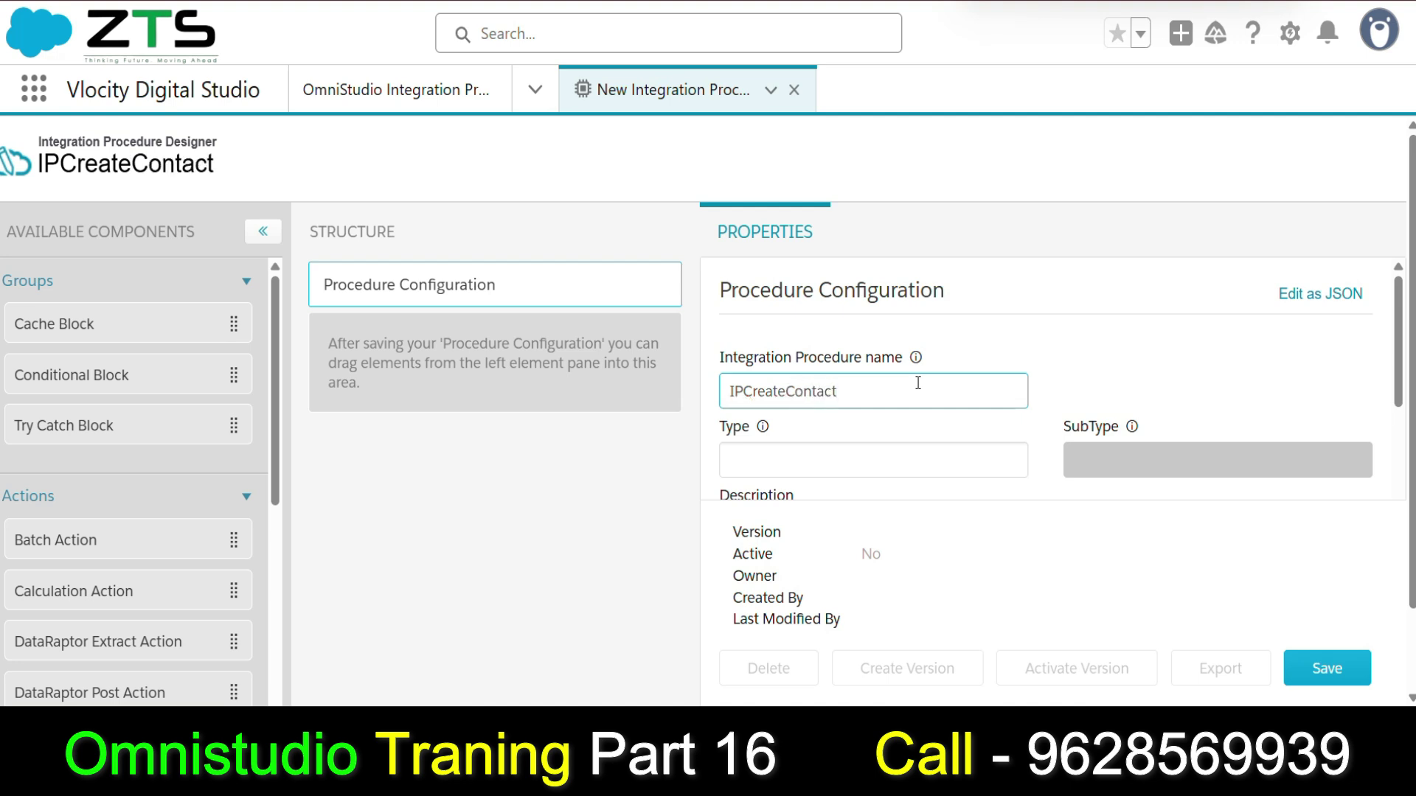
left_click(753, 462)
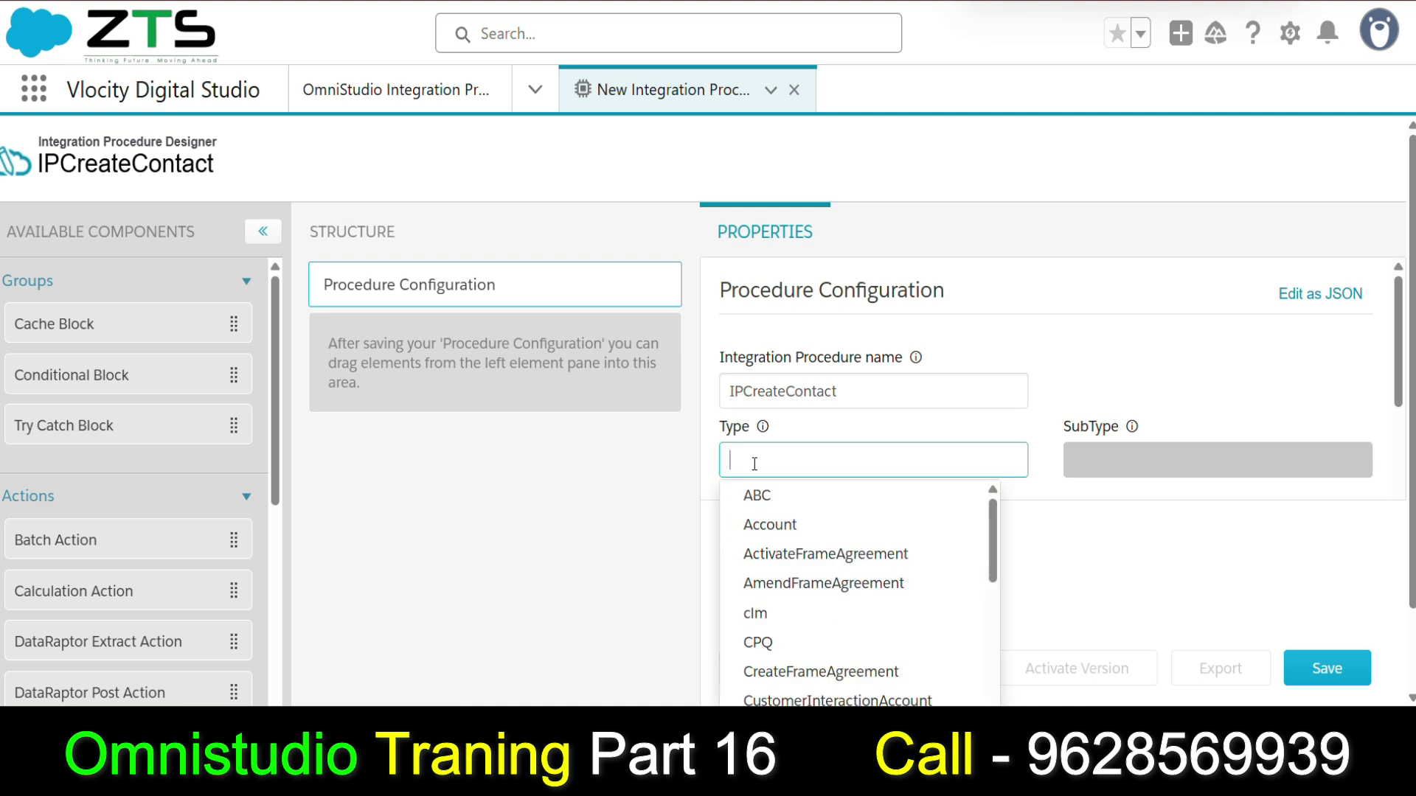
type("Contact")
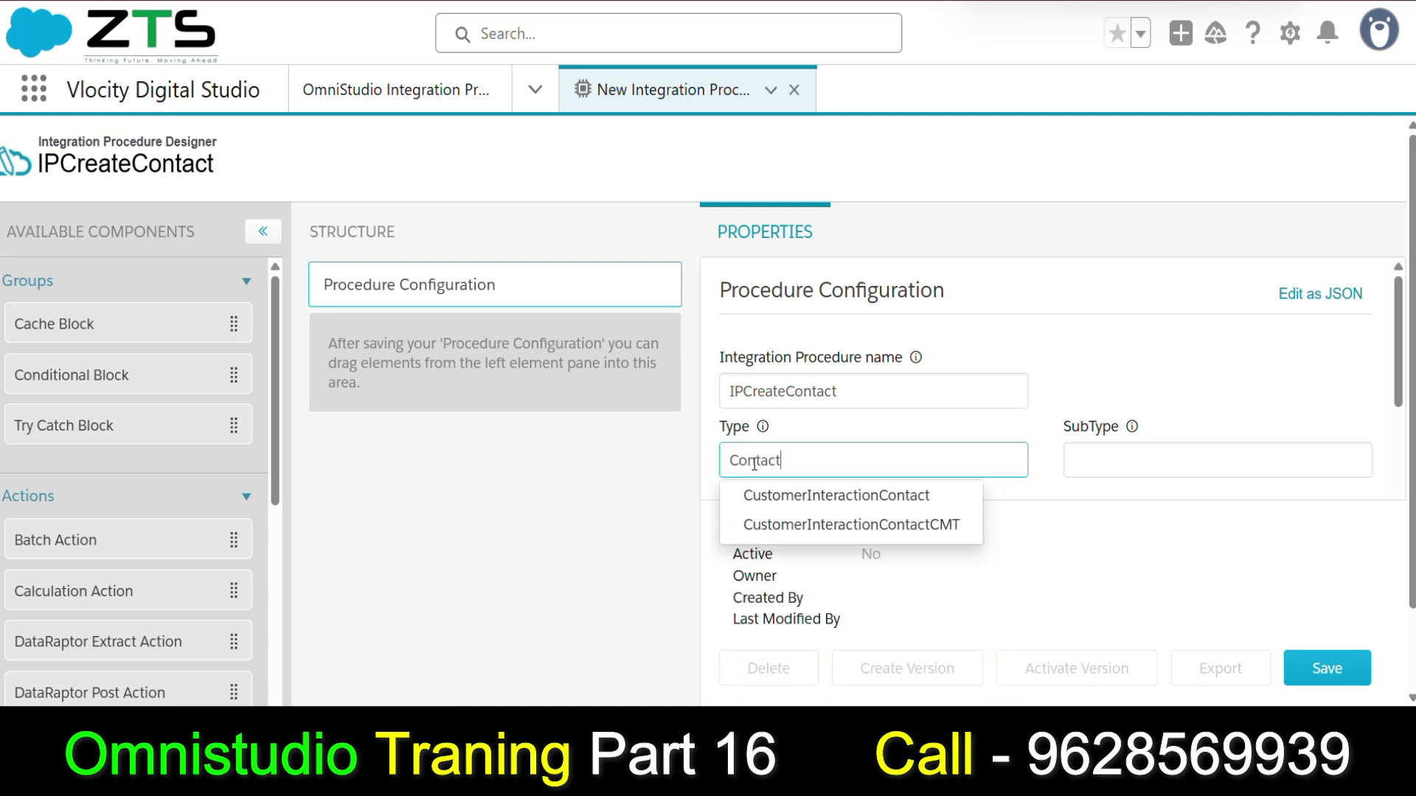
left_click(1102, 459)
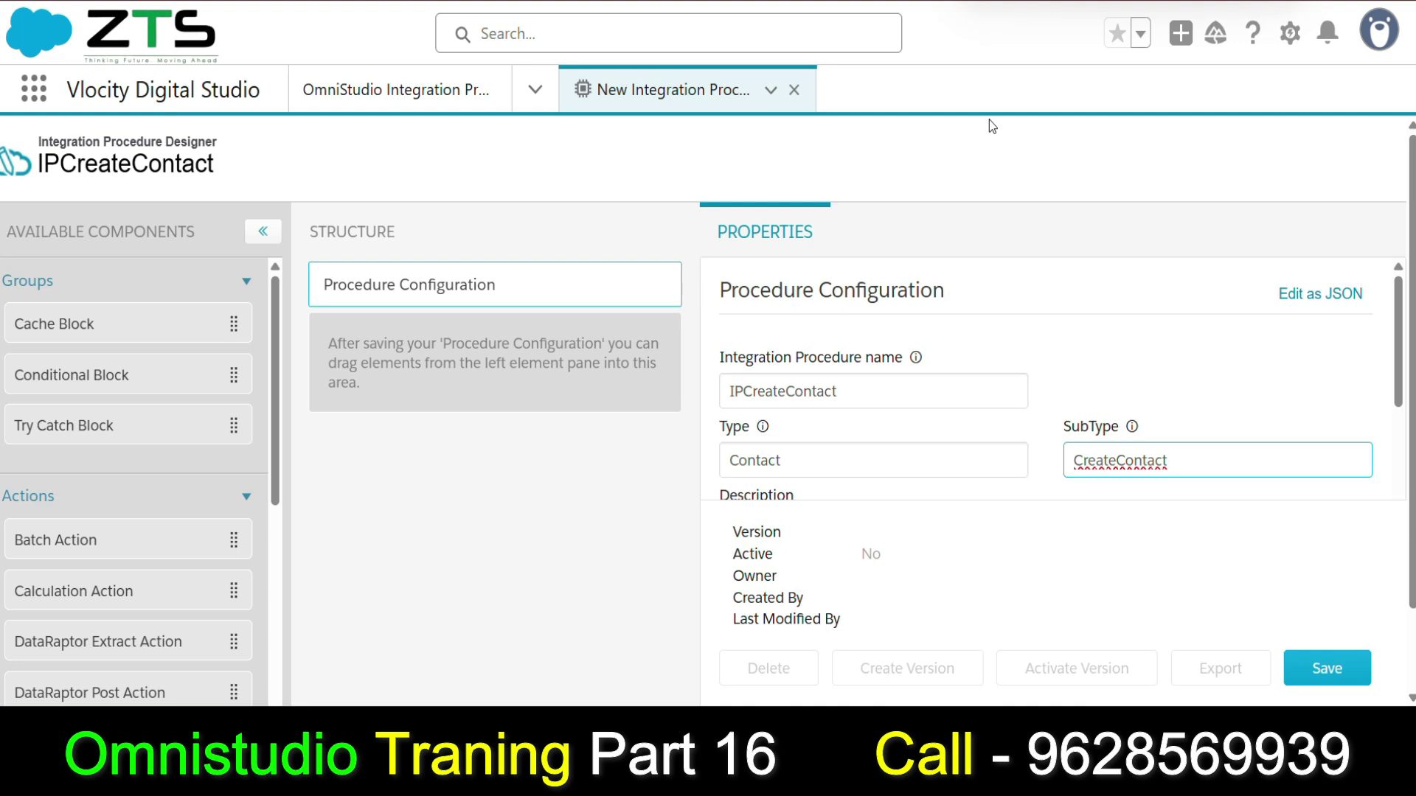
left_click(1327, 669)
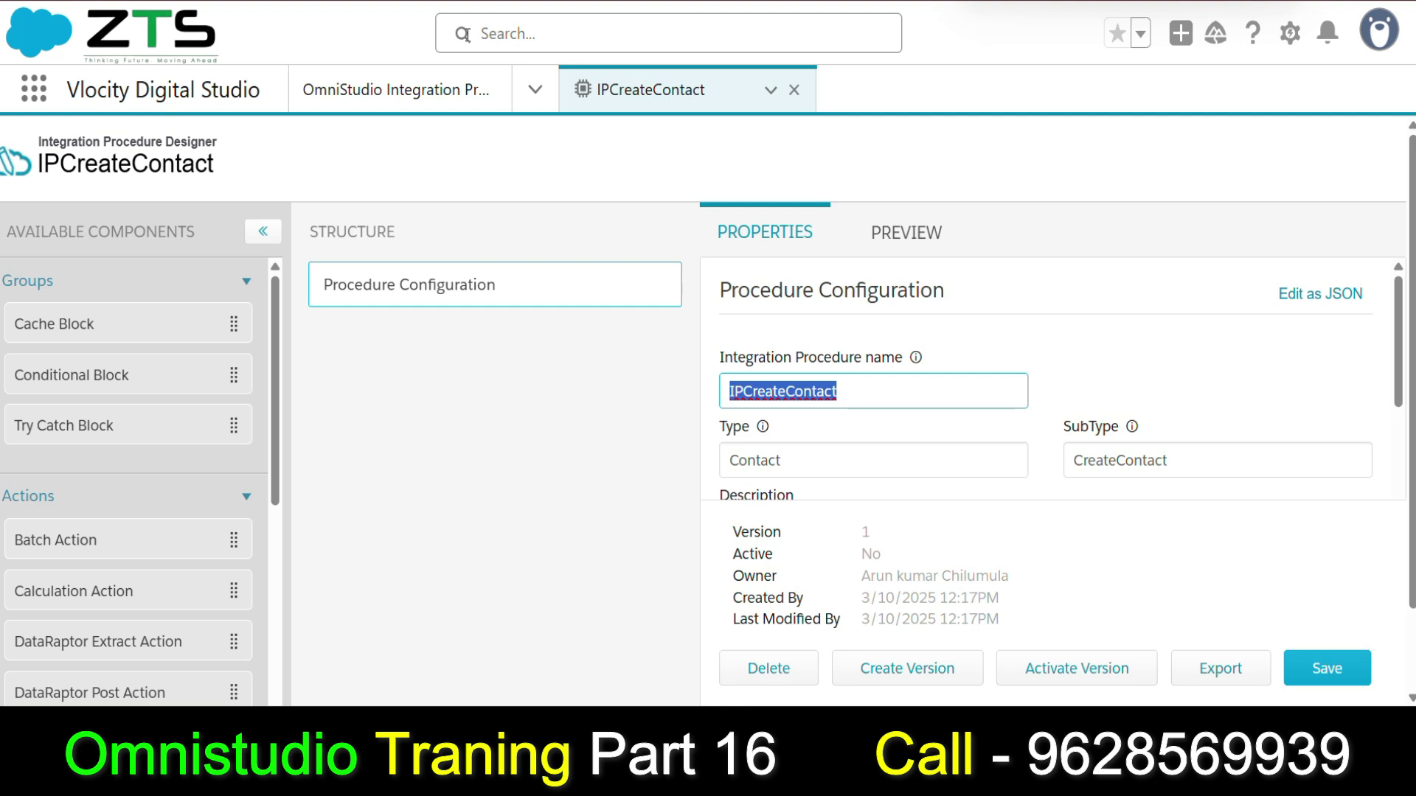
Add a DataRaptor Post Action step and search its DataRaptor Interface list for 'contact'.
left_click_drag(66, 697, 467, 362)
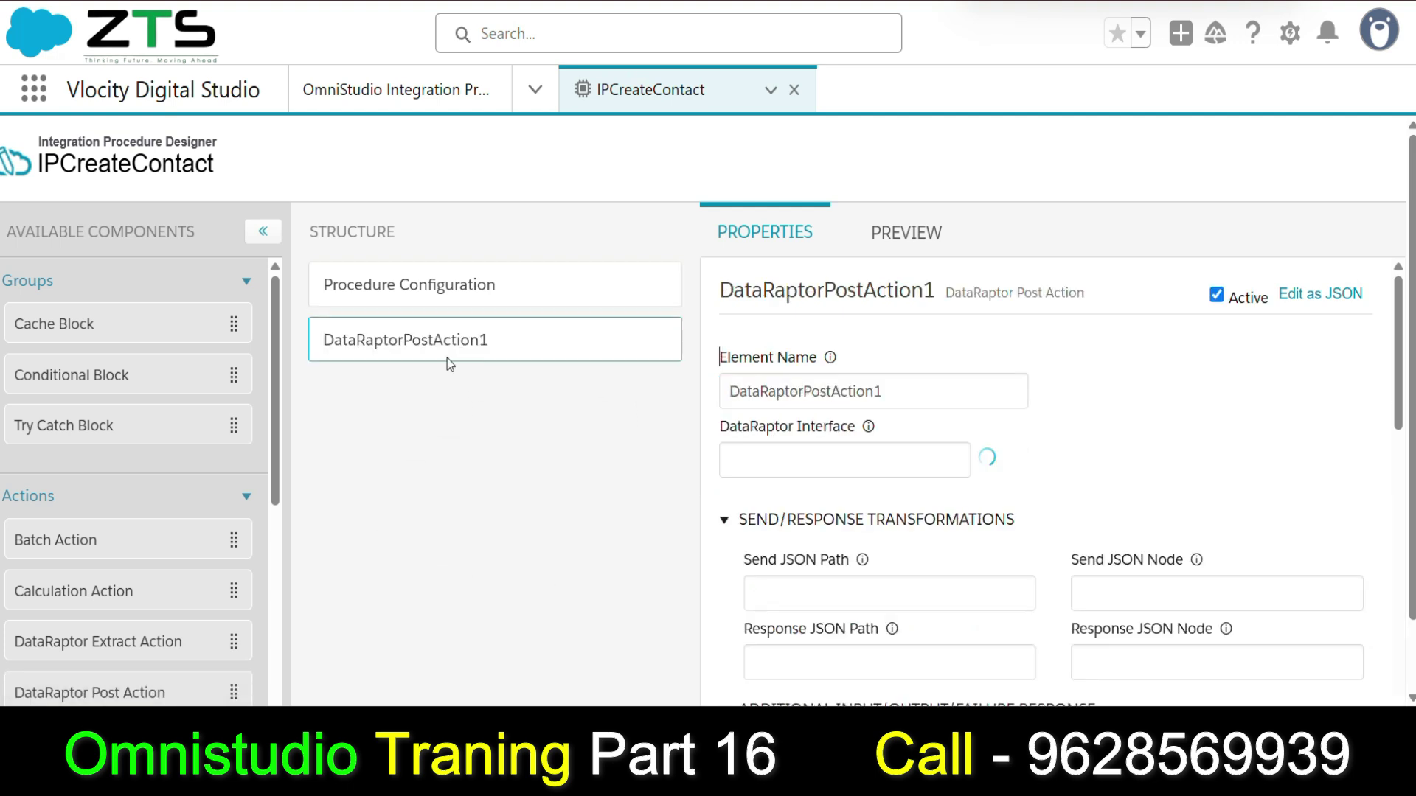
left_click(822, 464)
type("c")
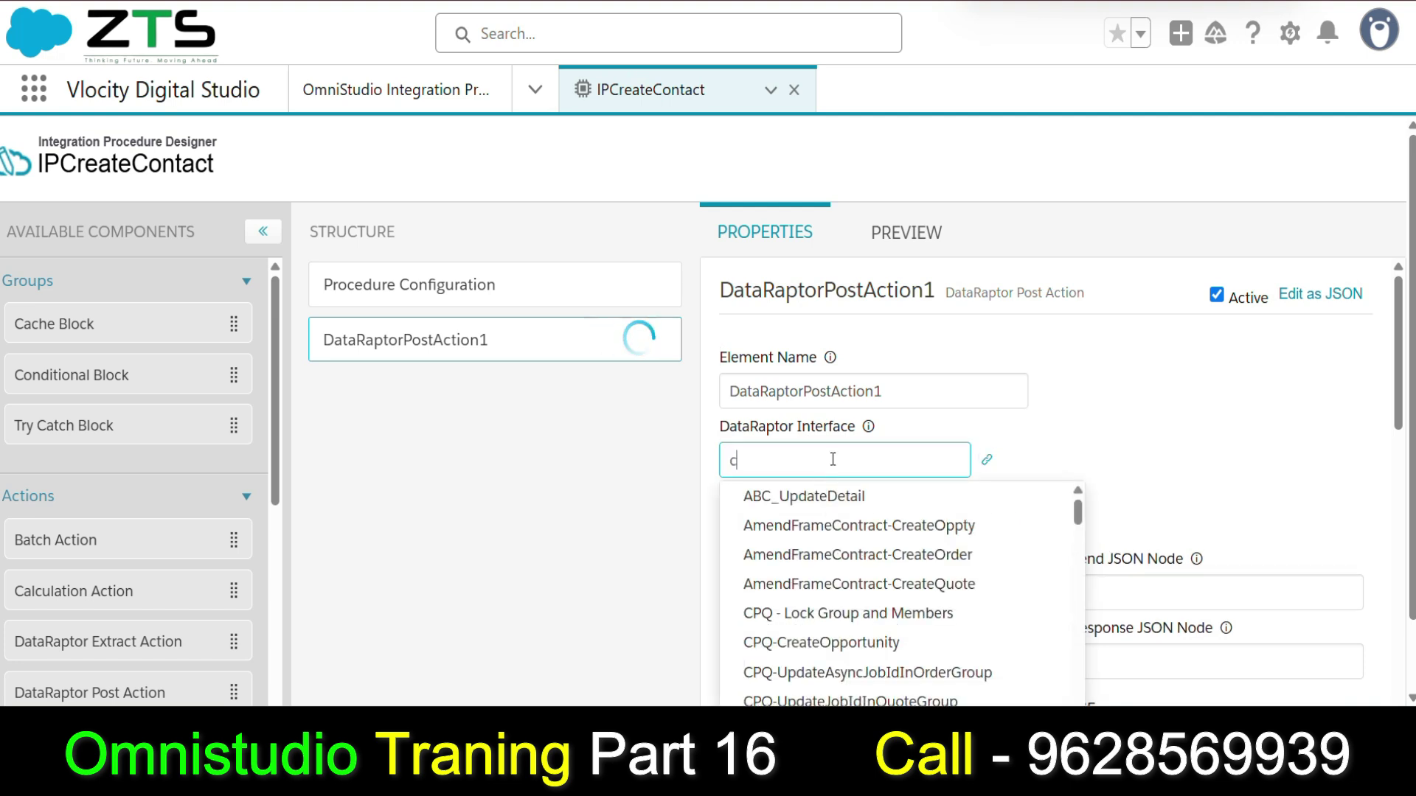
type("ontact")
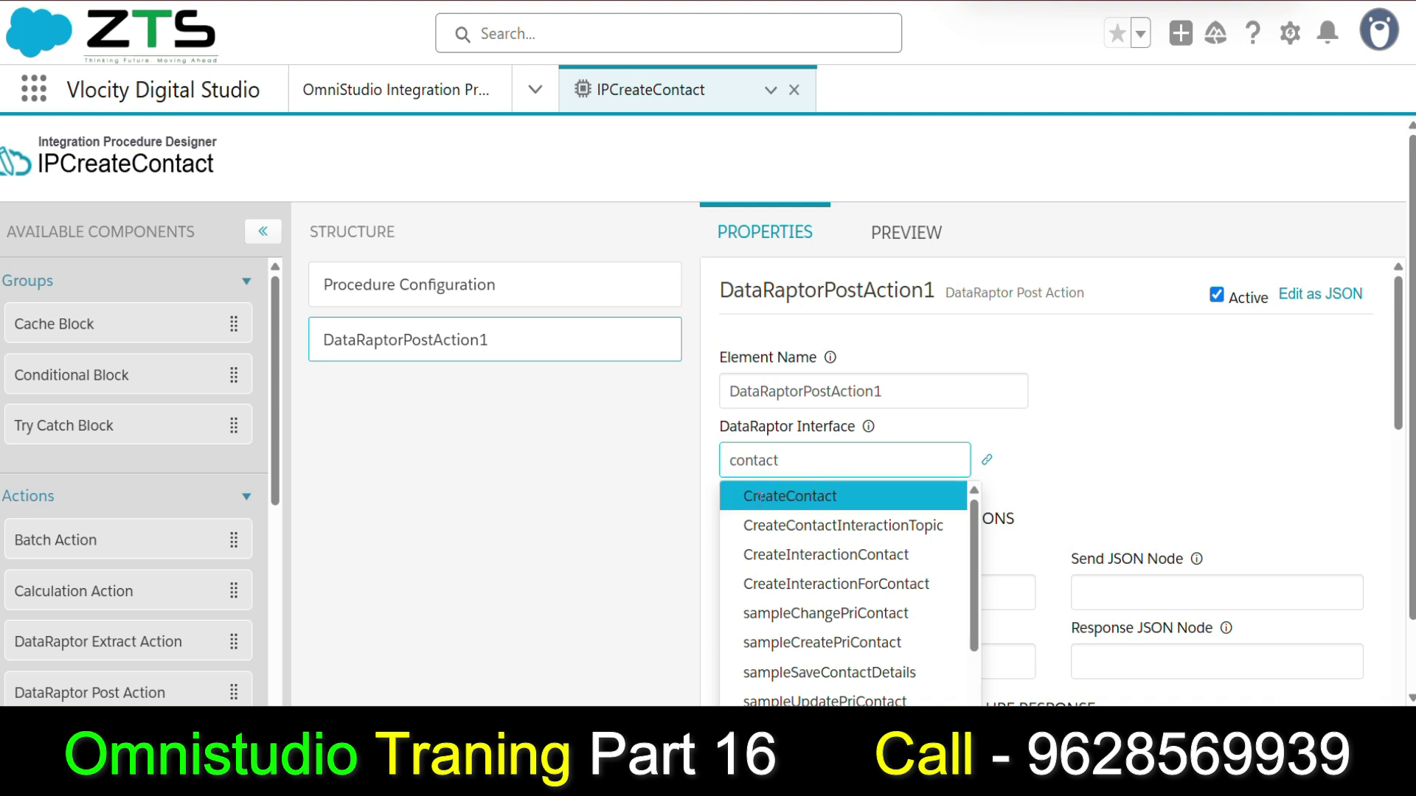
Review the procedure name in Procedure Configuration, keeping it as IPCreateContact.
left_click(381, 285)
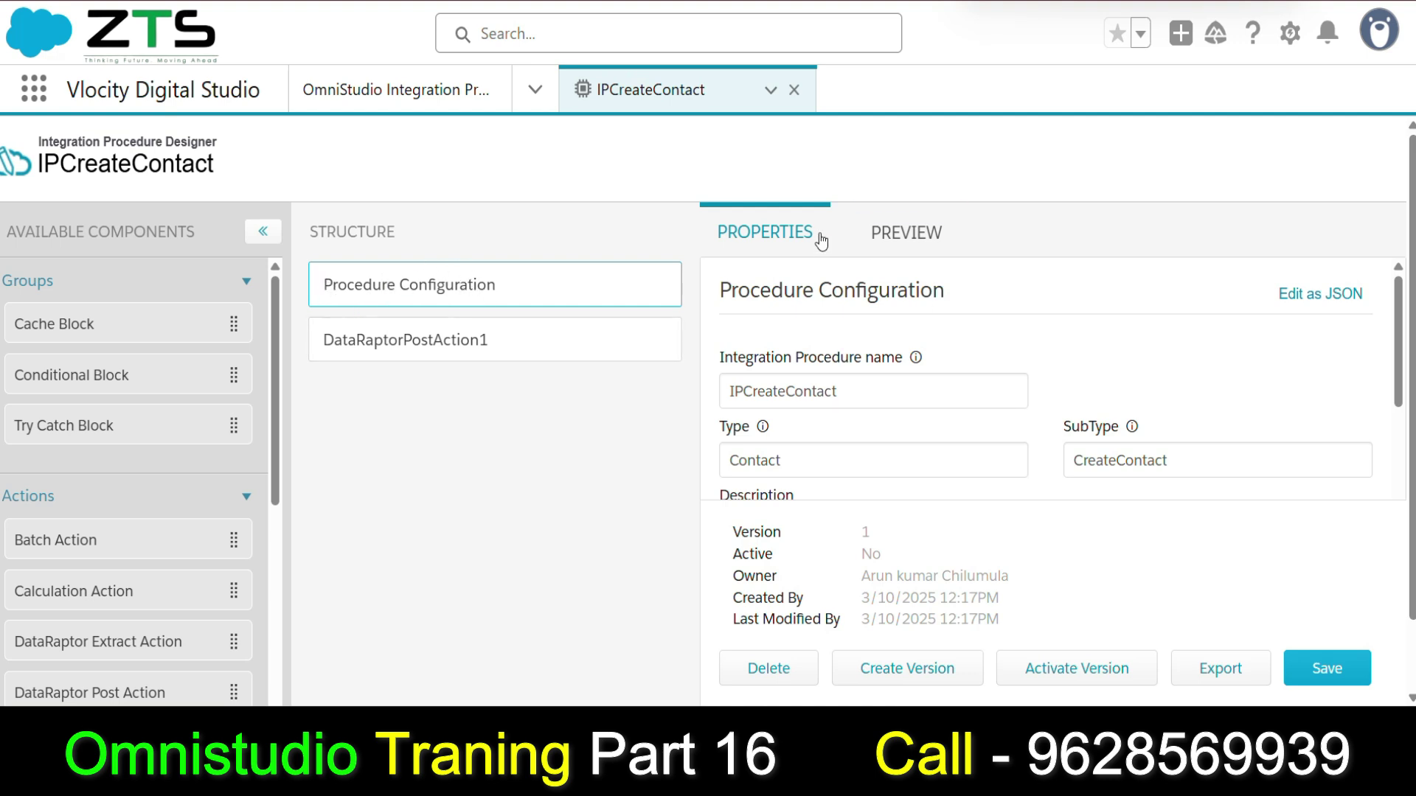
left_click_drag(997, 297, 723, 277)
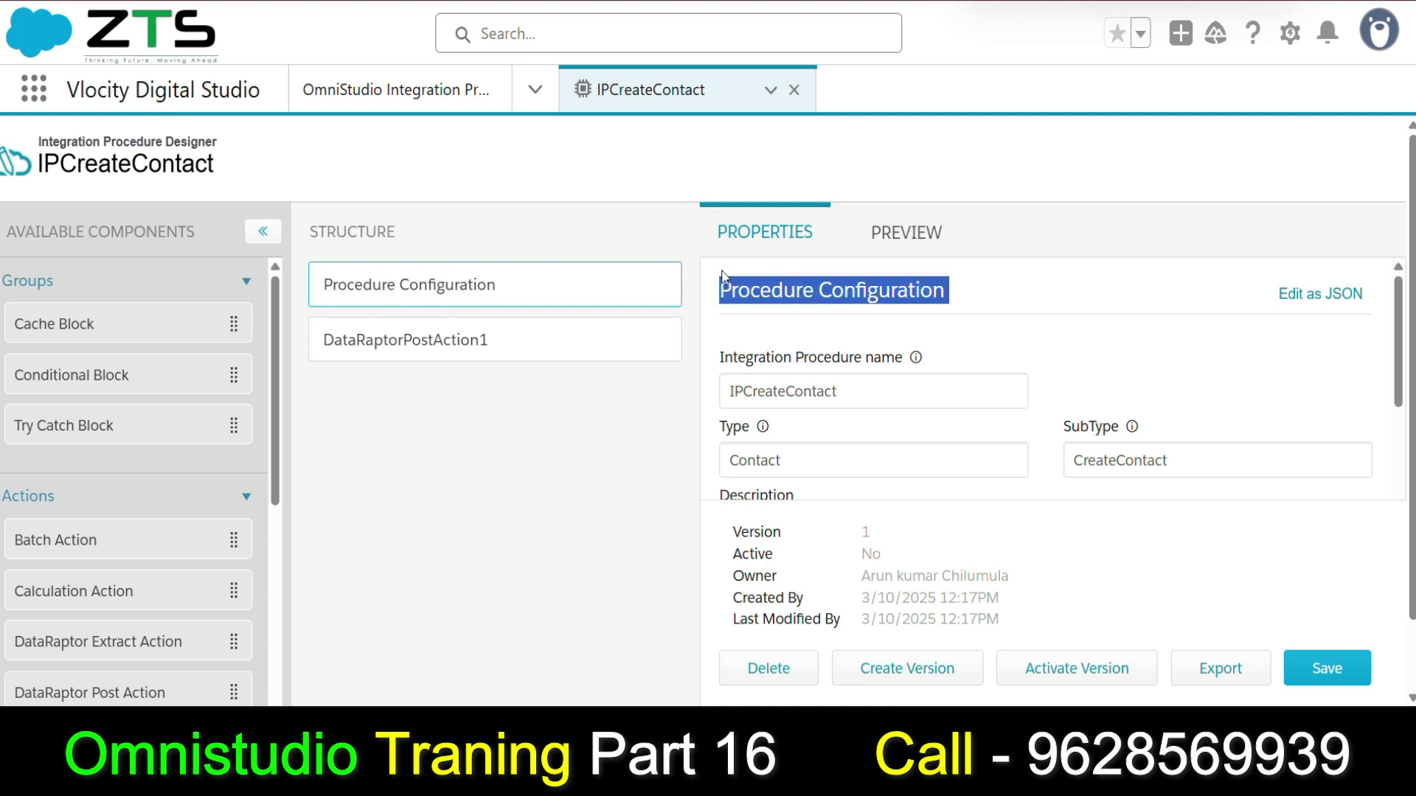
left_click_drag(840, 391, 714, 401)
left_click_drag(245, 169, 35, 166)
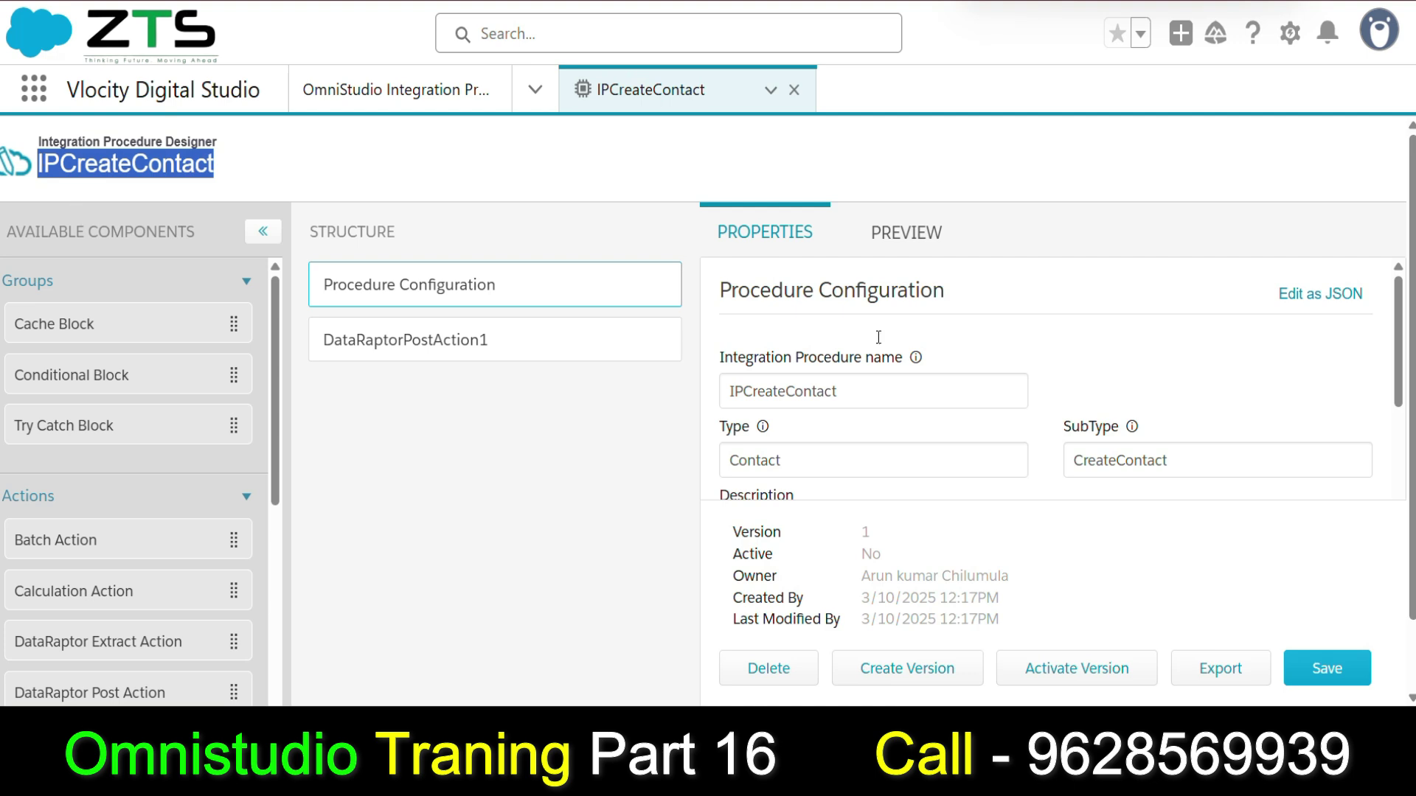
left_click(838, 392)
double_click(813, 389)
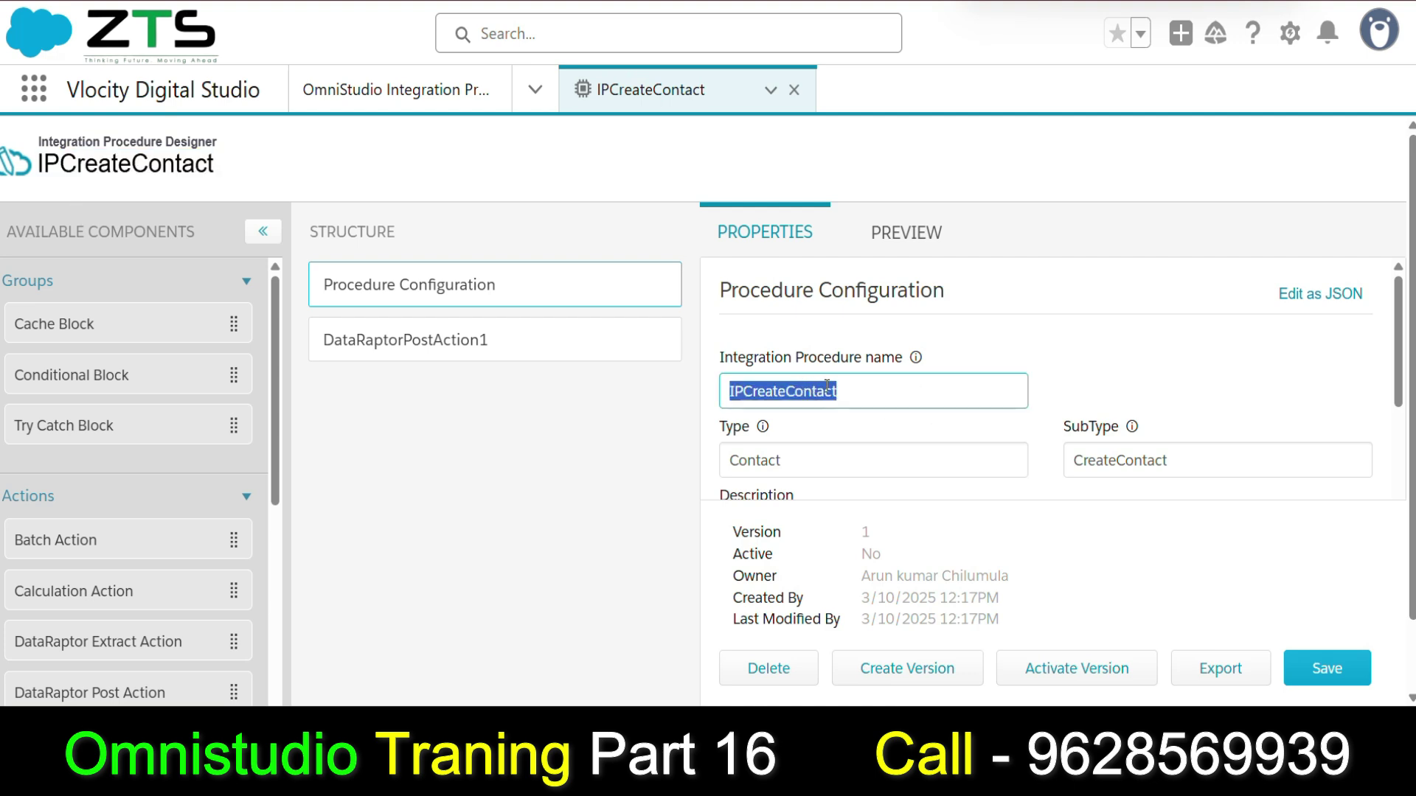
left_click(847, 396)
left_click_drag(885, 391, 790, 405)
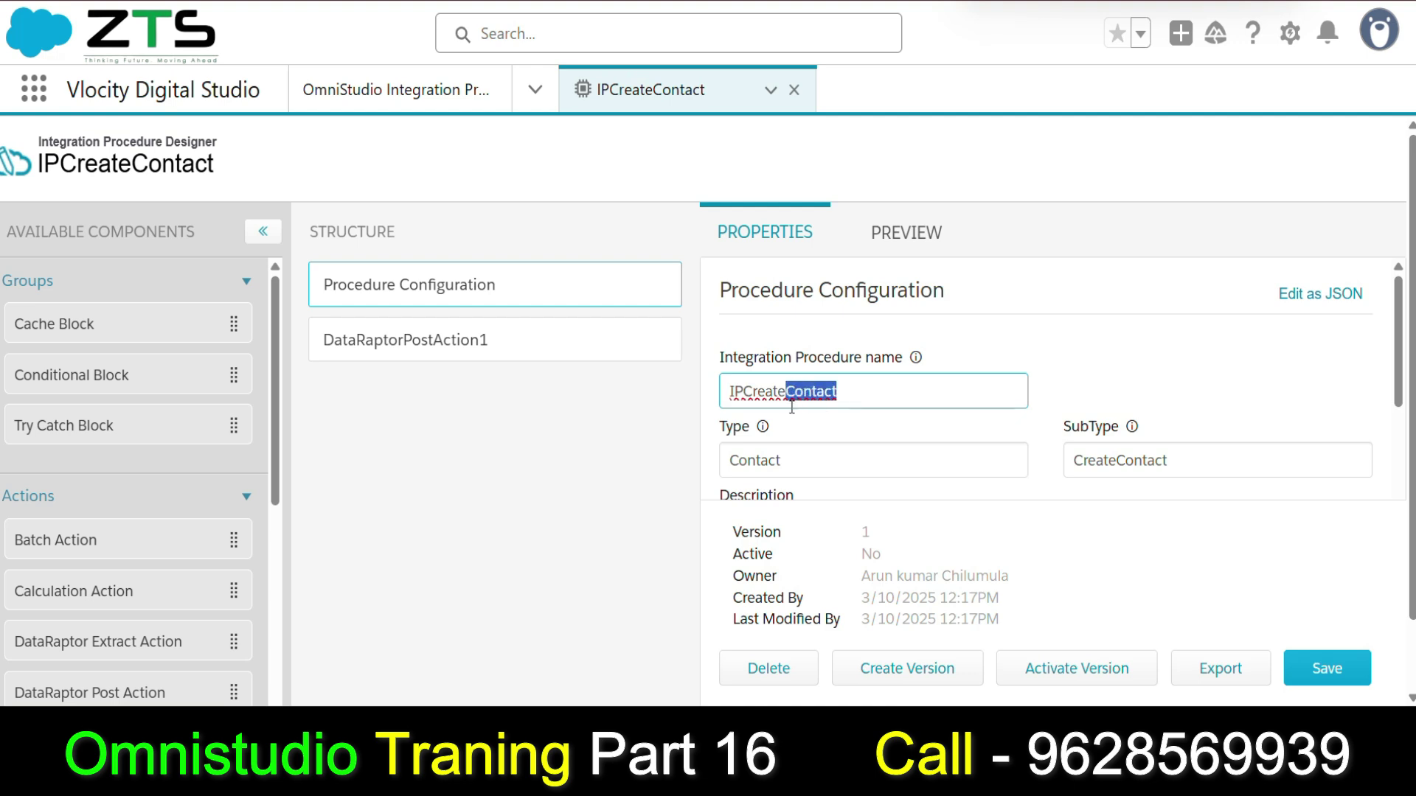
key("BackSpace")
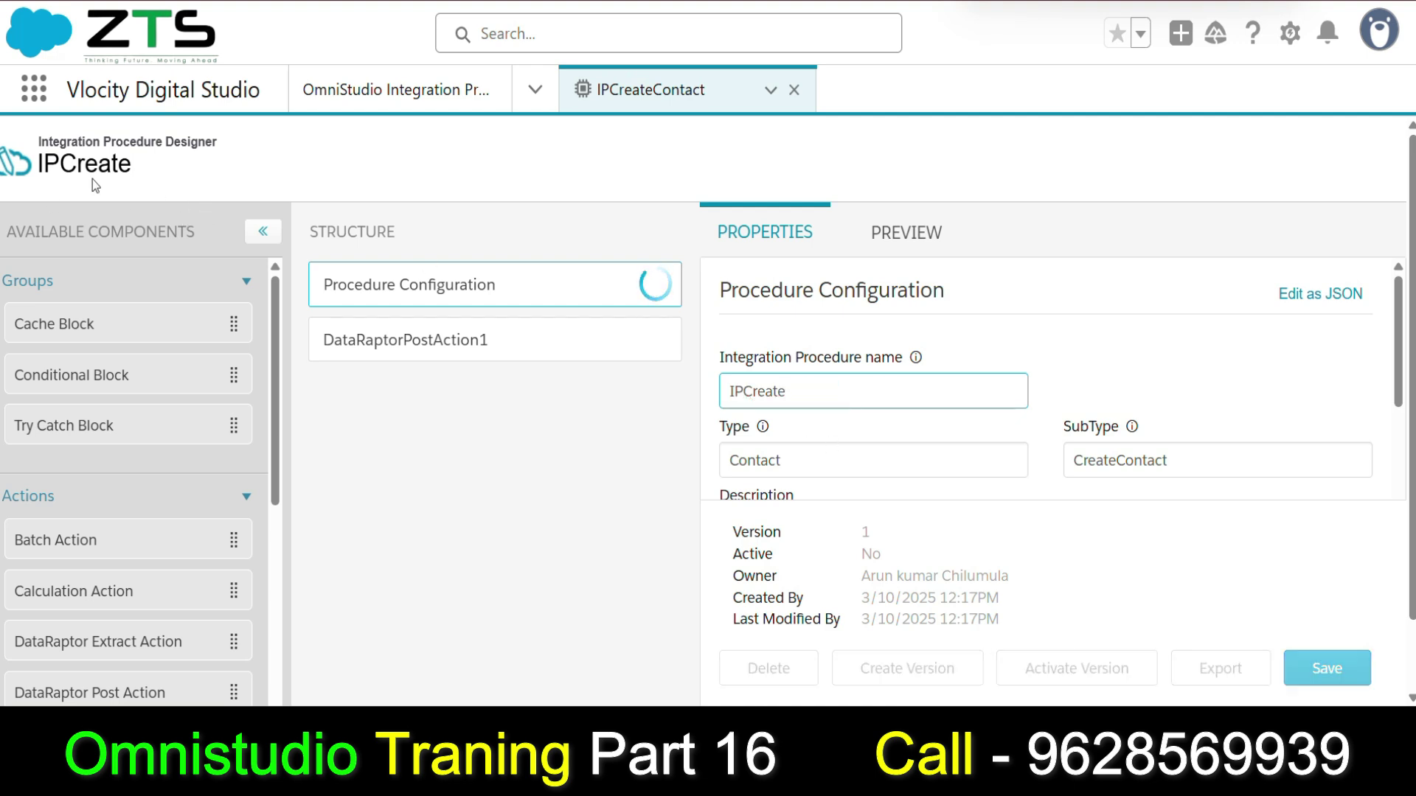
key("ctrl+z")
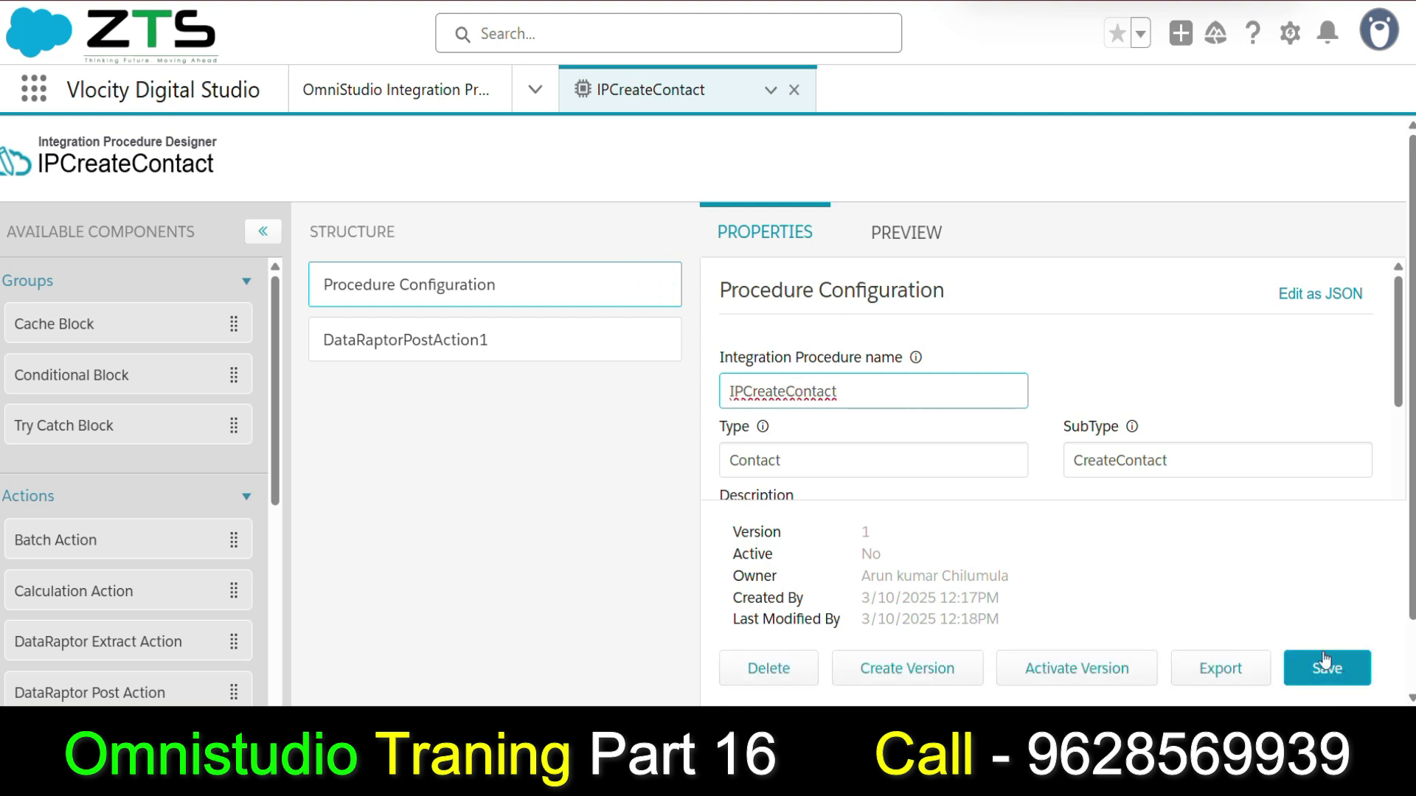
left_click(443, 346)
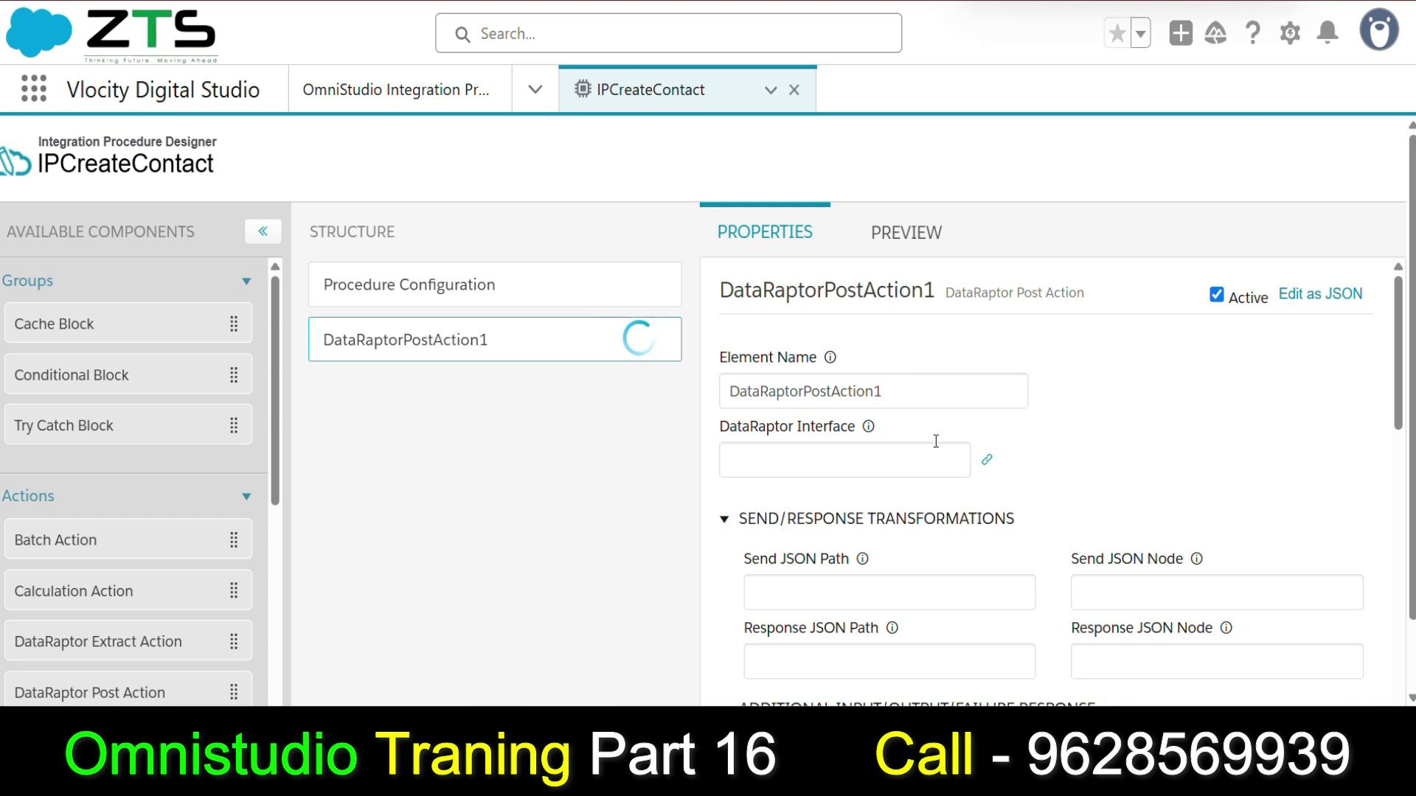
Rename the Post Action step to CreateContact and attach the CreateContact DataRaptor to it.
double_click(894, 388)
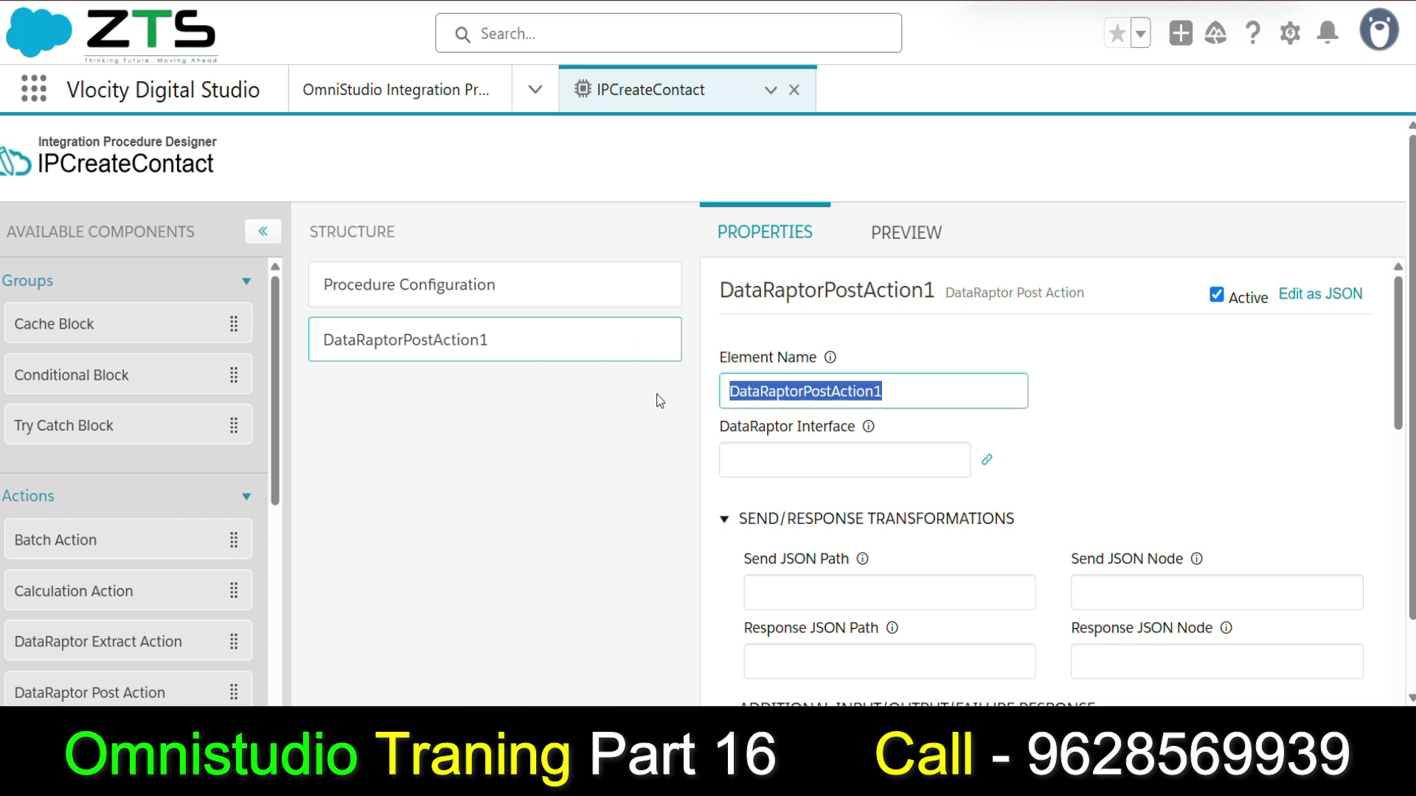
type("CreateContact")
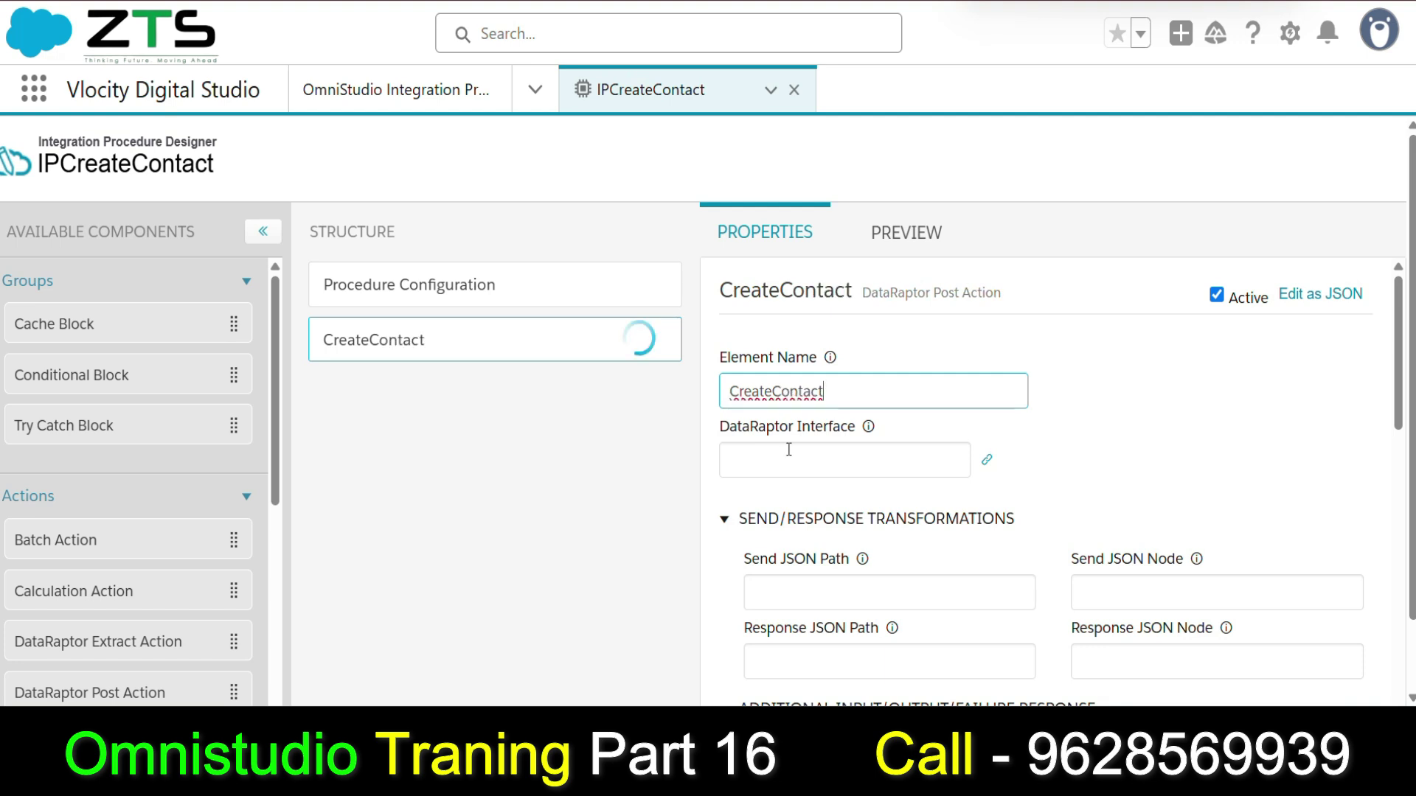
left_click(788, 450)
type("cvon")
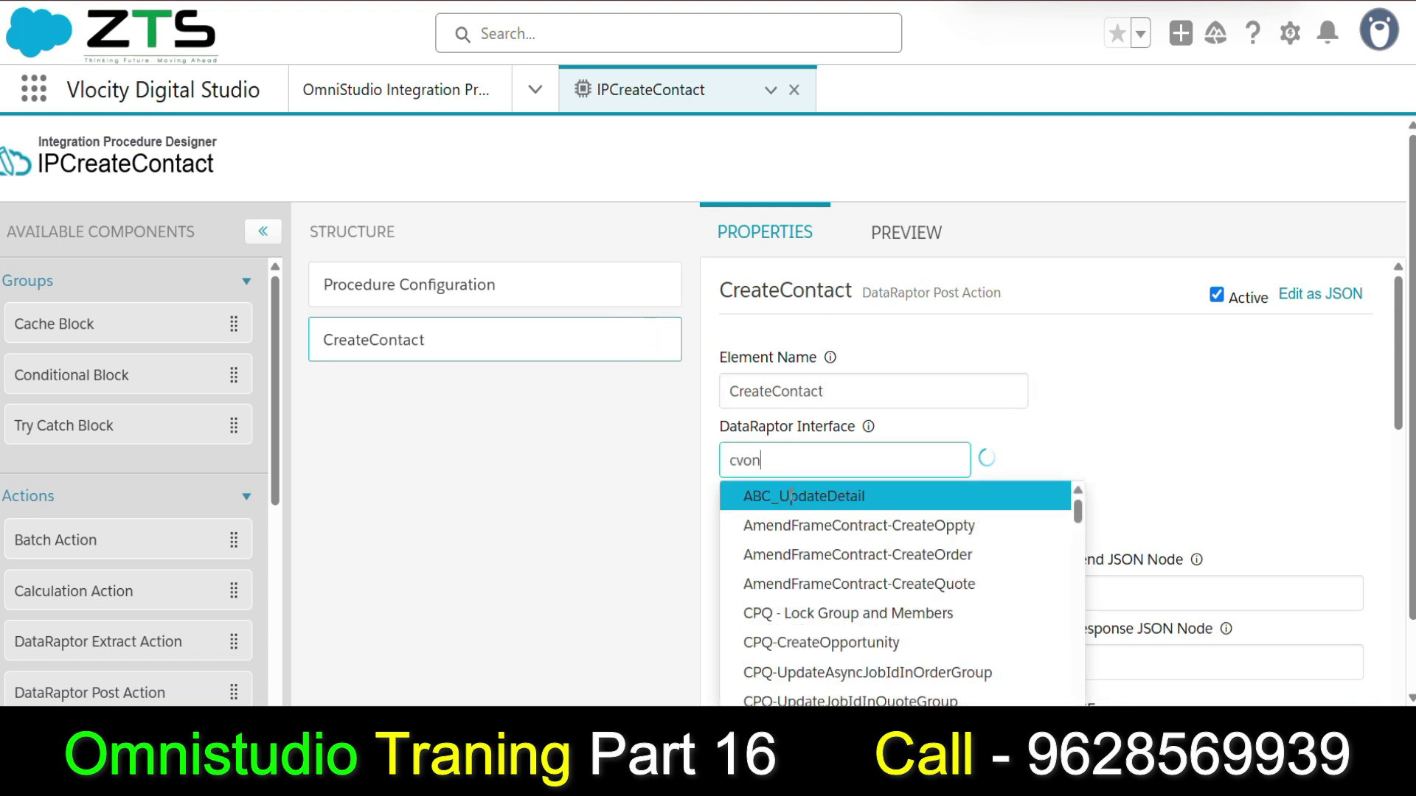
type("ta")
key("BackSpace")
key("BackSpace")
key("BackSpace")
key("BackSpace")
key("BackSpace")
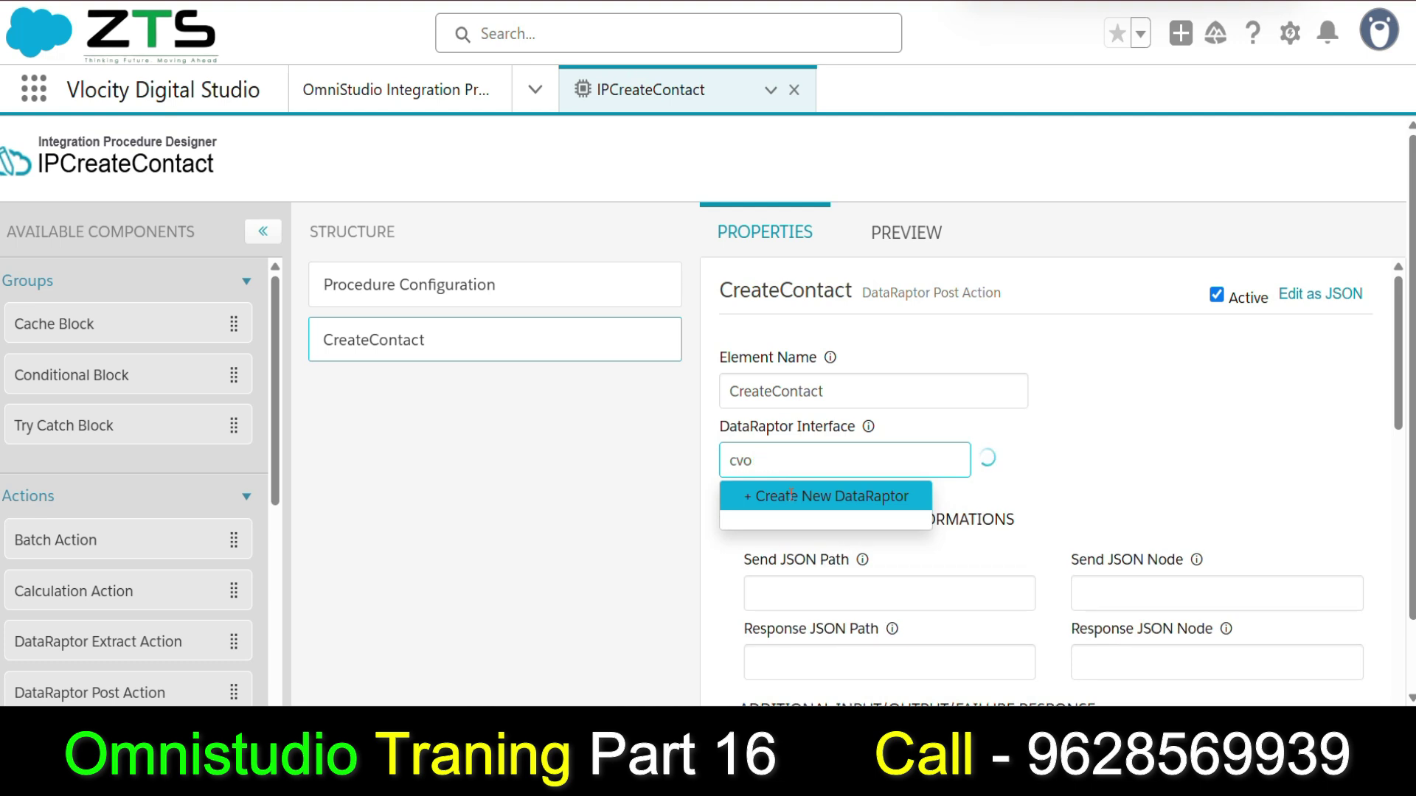
type("onta")
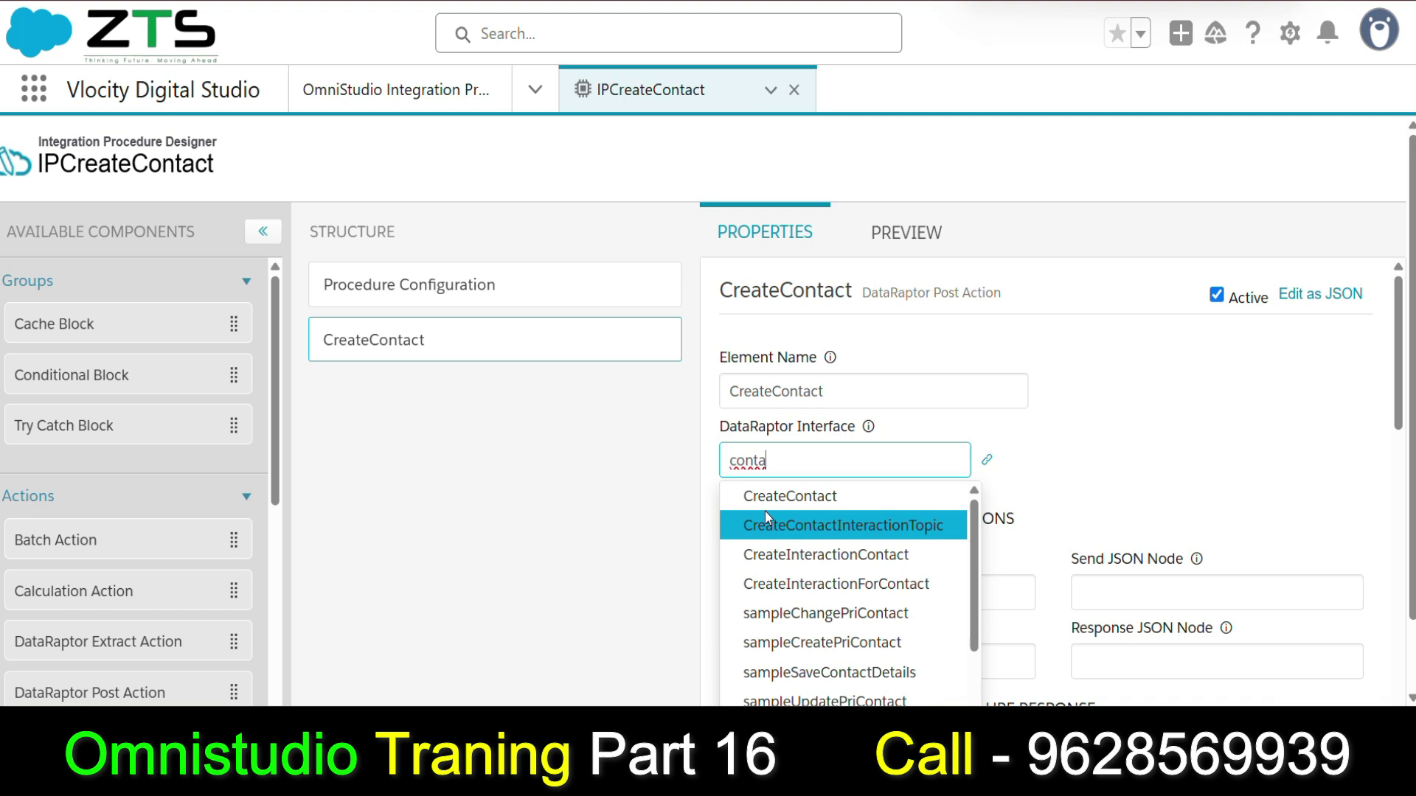
left_click(764, 497)
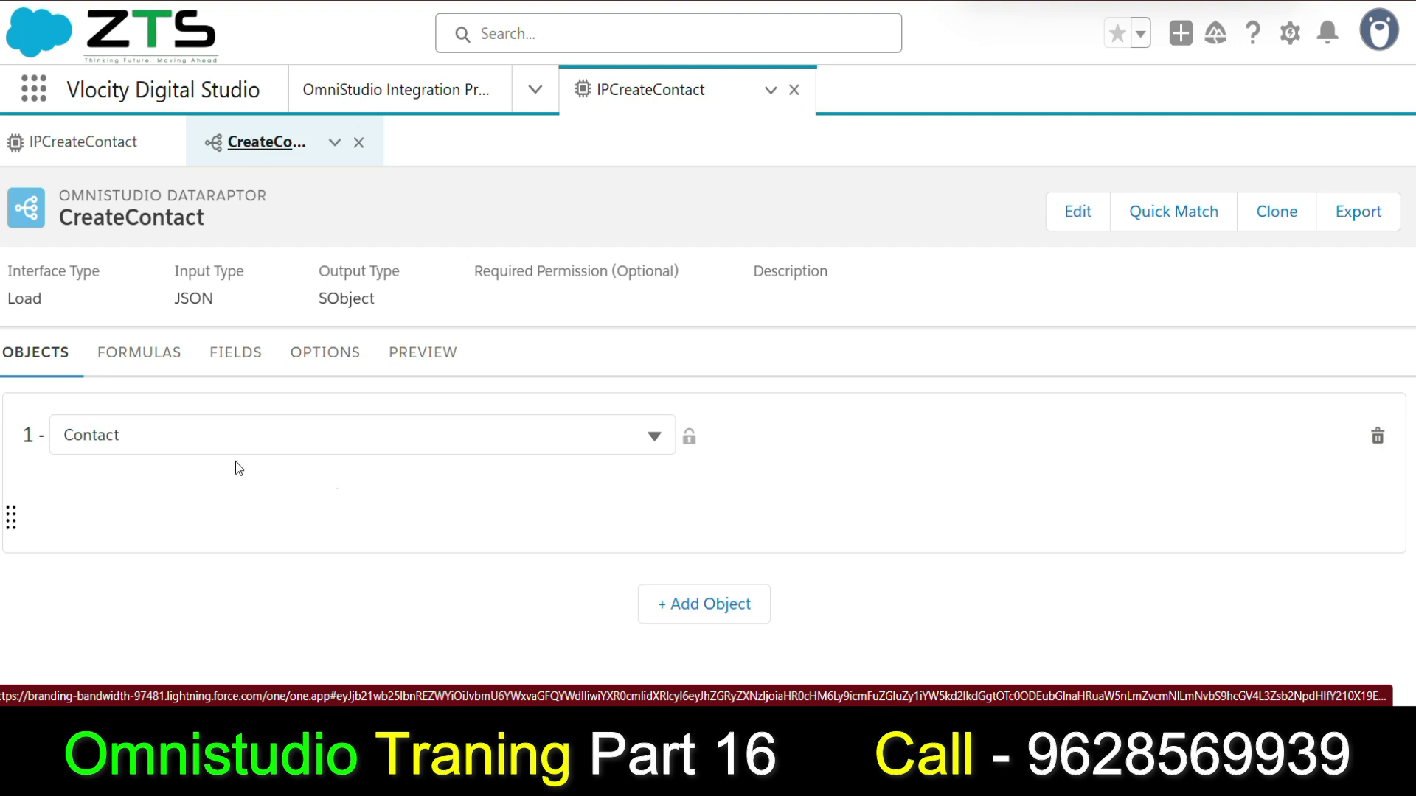
Review the CreateContact DataRaptor's field mappings and its sample preview input.
left_click(251, 365)
scroll(346, 547, "down", 2)
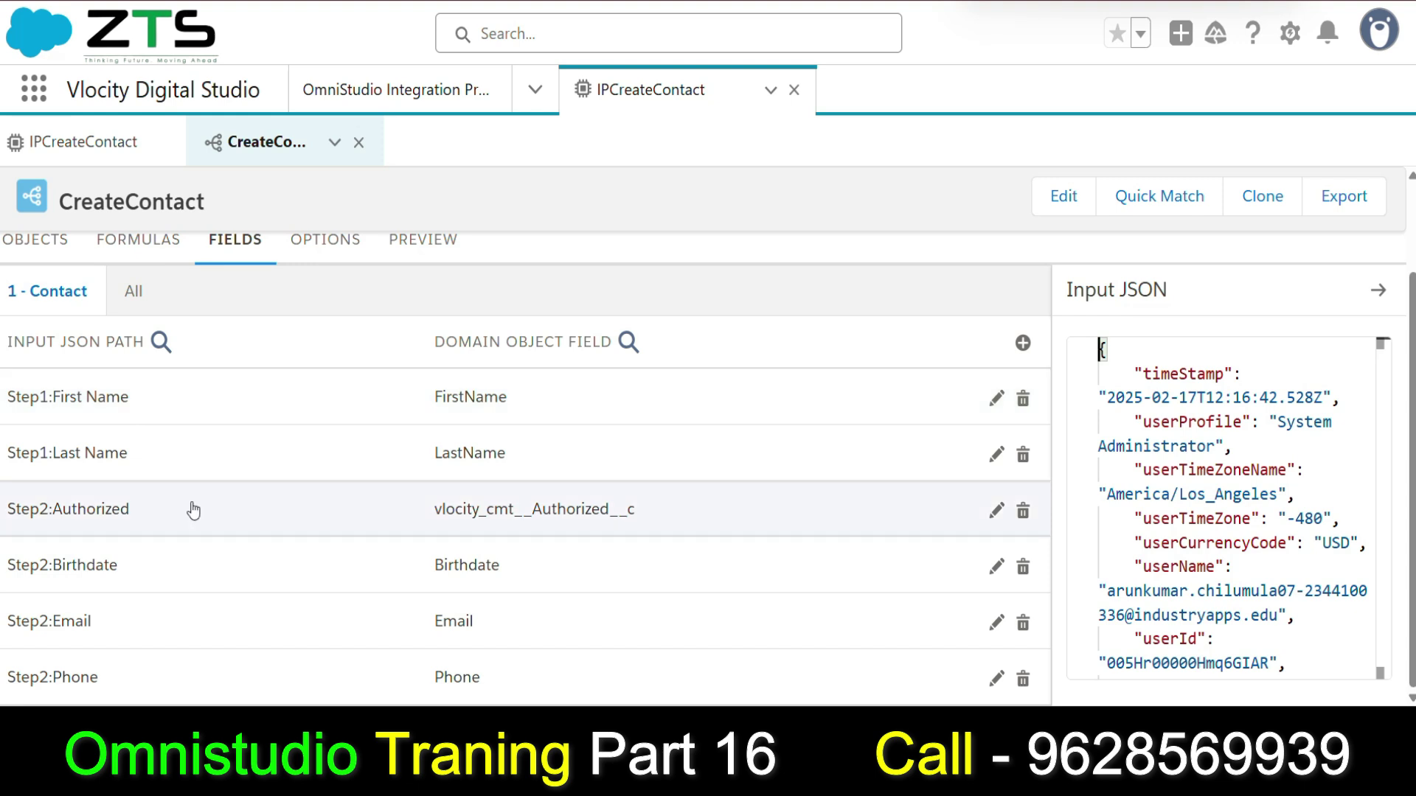
scroll(244, 502, "up", 3)
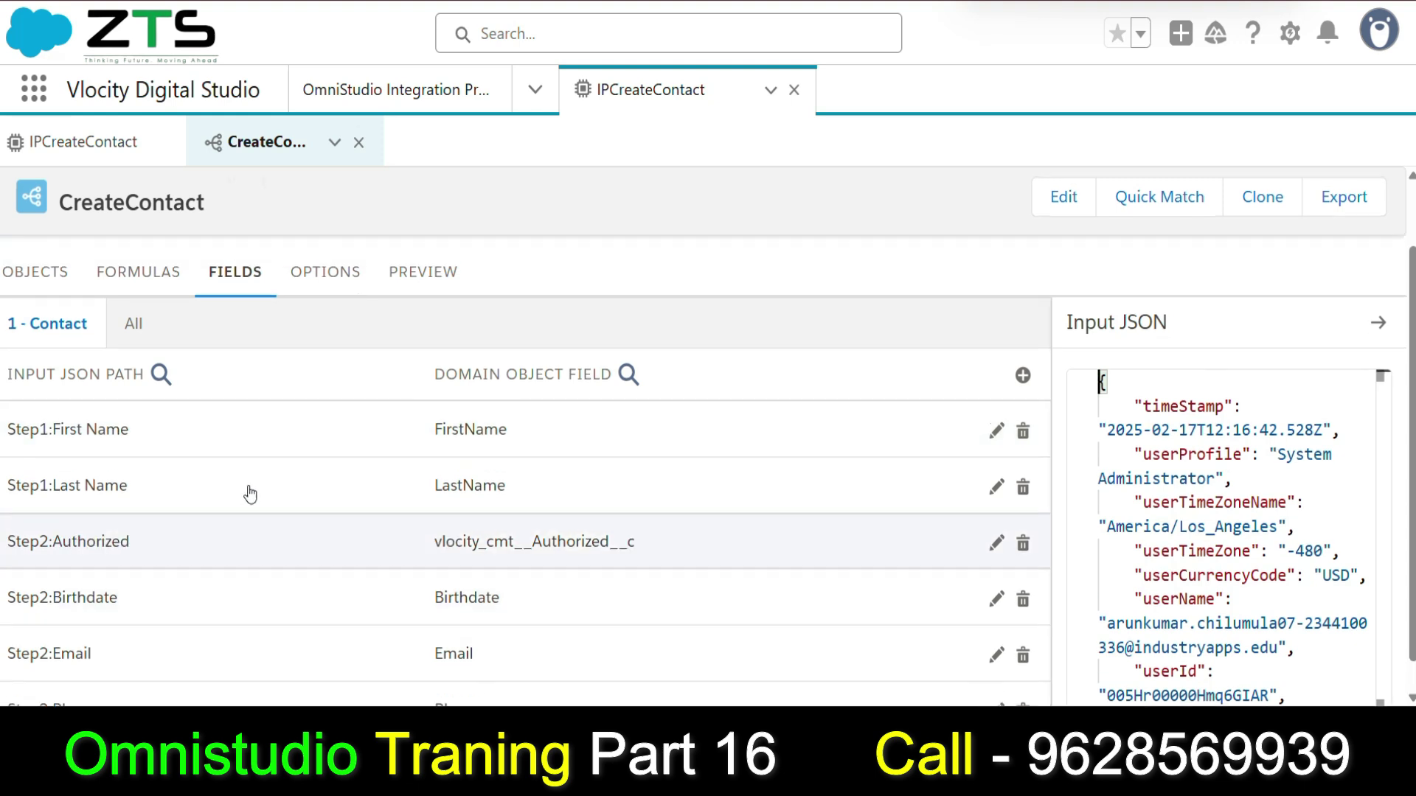
left_click(432, 354)
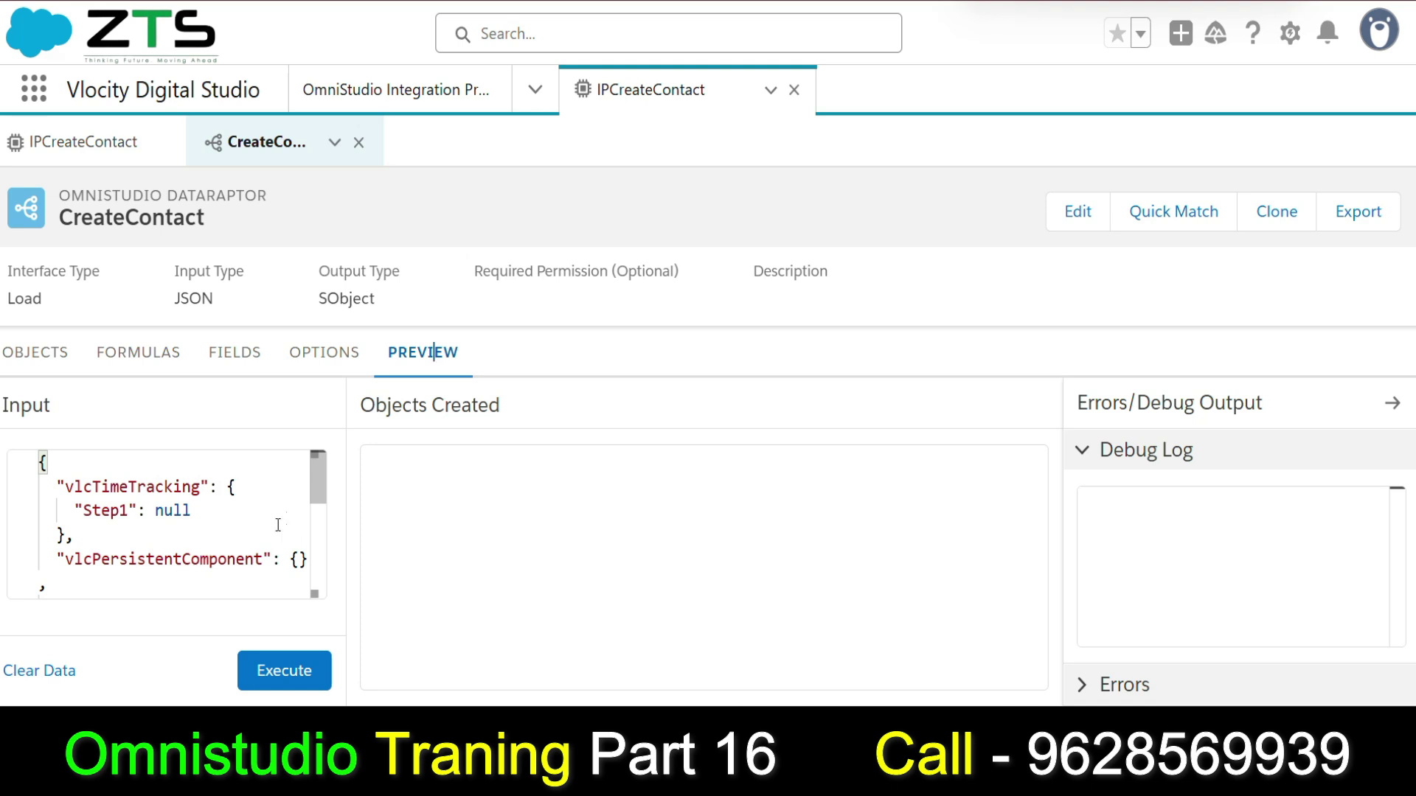
left_click_drag(316, 466, 88, 351)
left_click(231, 374)
Remove the Step1: prefix from the First Name mapping's input path.
scroll(75, 404, "down", 2)
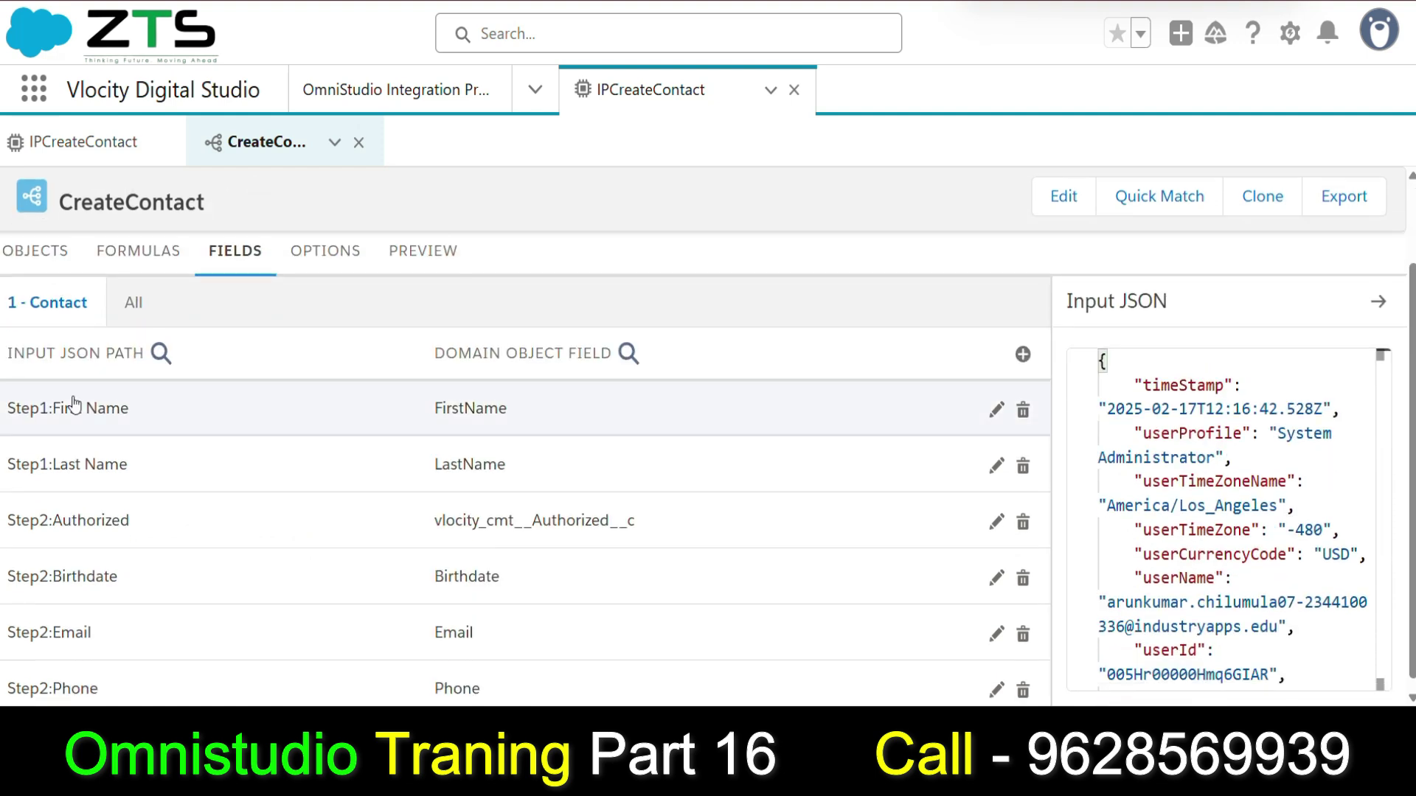
left_click(65, 399)
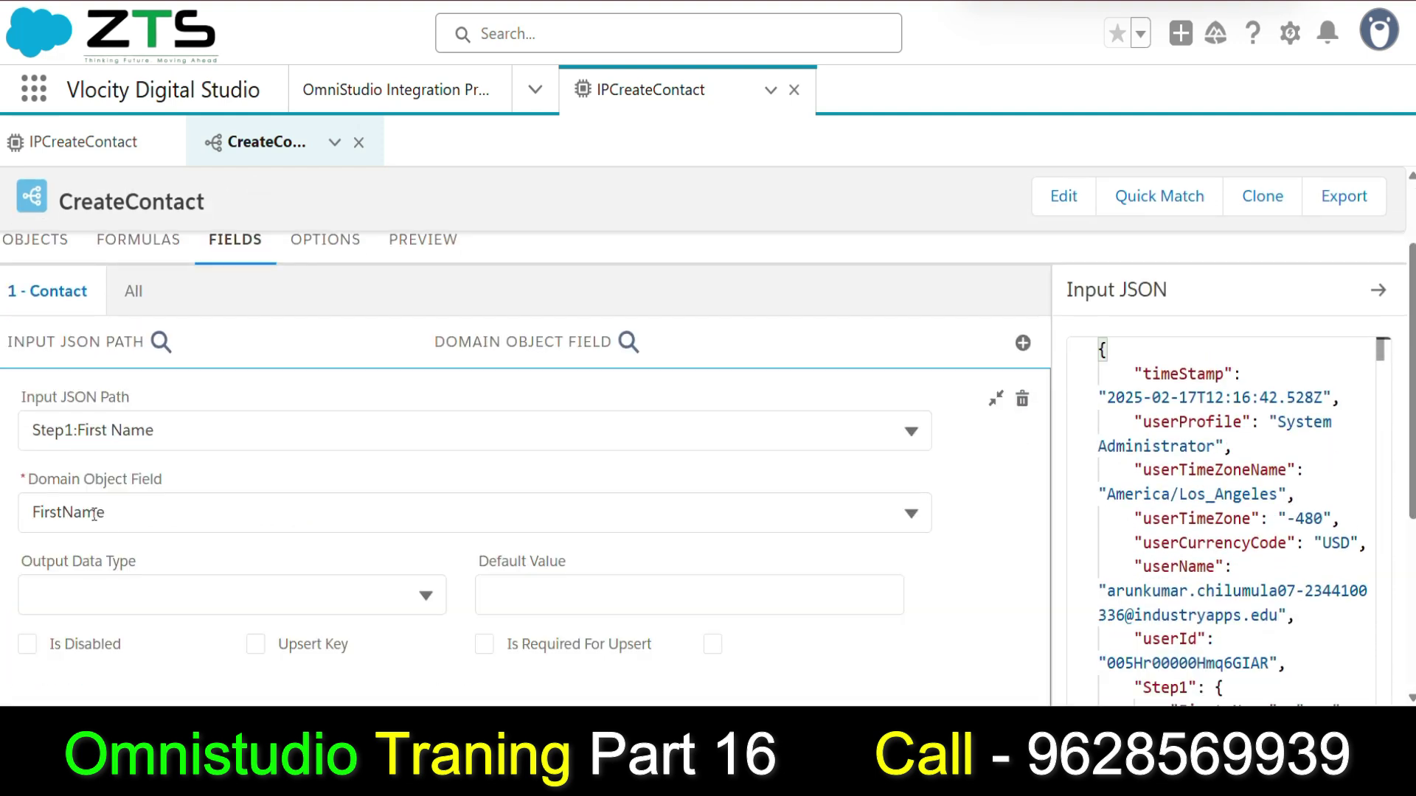
left_click(80, 430)
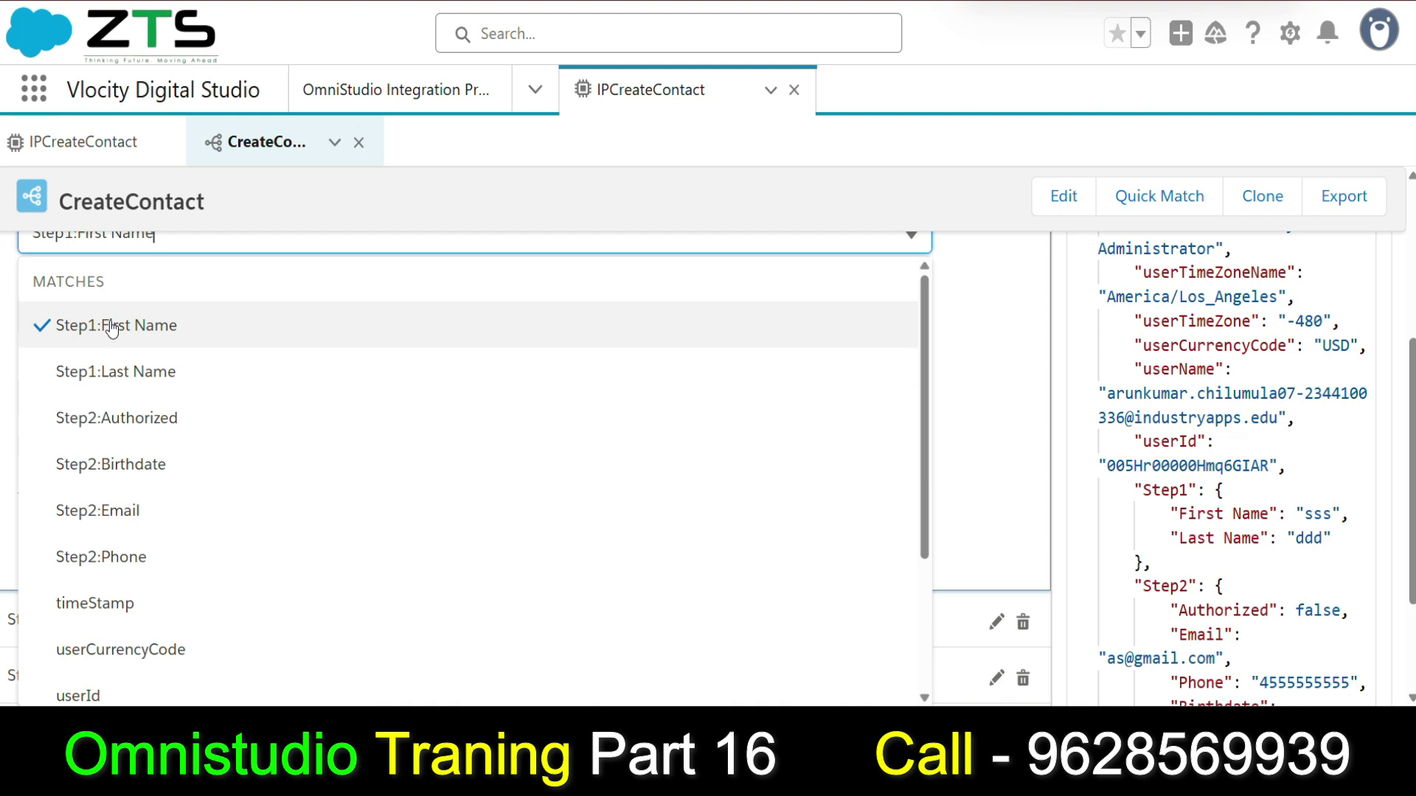
scroll(112, 329, "up", 3)
left_click_drag(80, 432, 3, 427)
key("BackSpace")
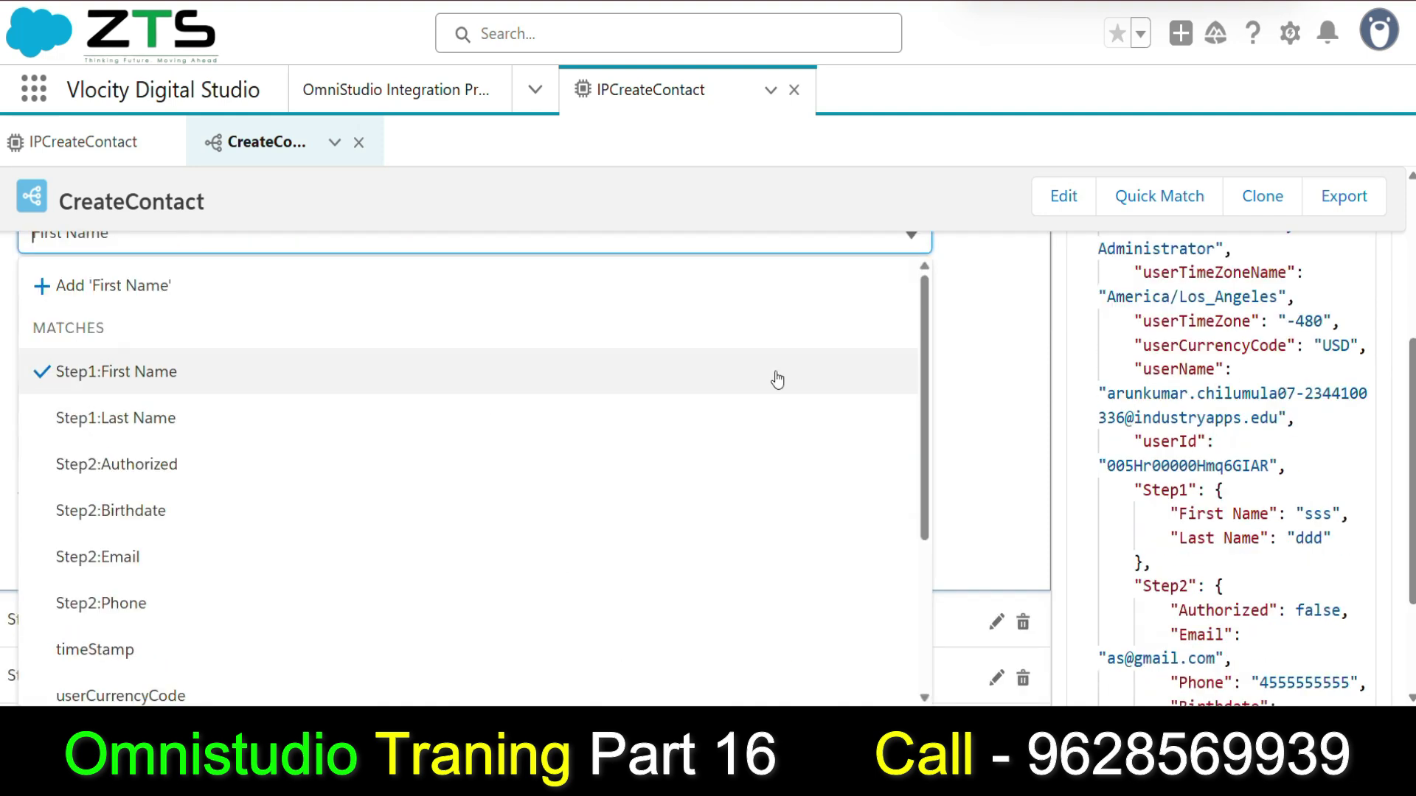
scroll(780, 378, "up", 3)
Clear the sample Input JSON and set First Name as the mapping's input path.
left_click(1138, 500)
left_click_drag(1116, 458, 1199, 675)
key("BackSpace")
key("BackSpace")
key("ctrl+a")
key("BackSpace")
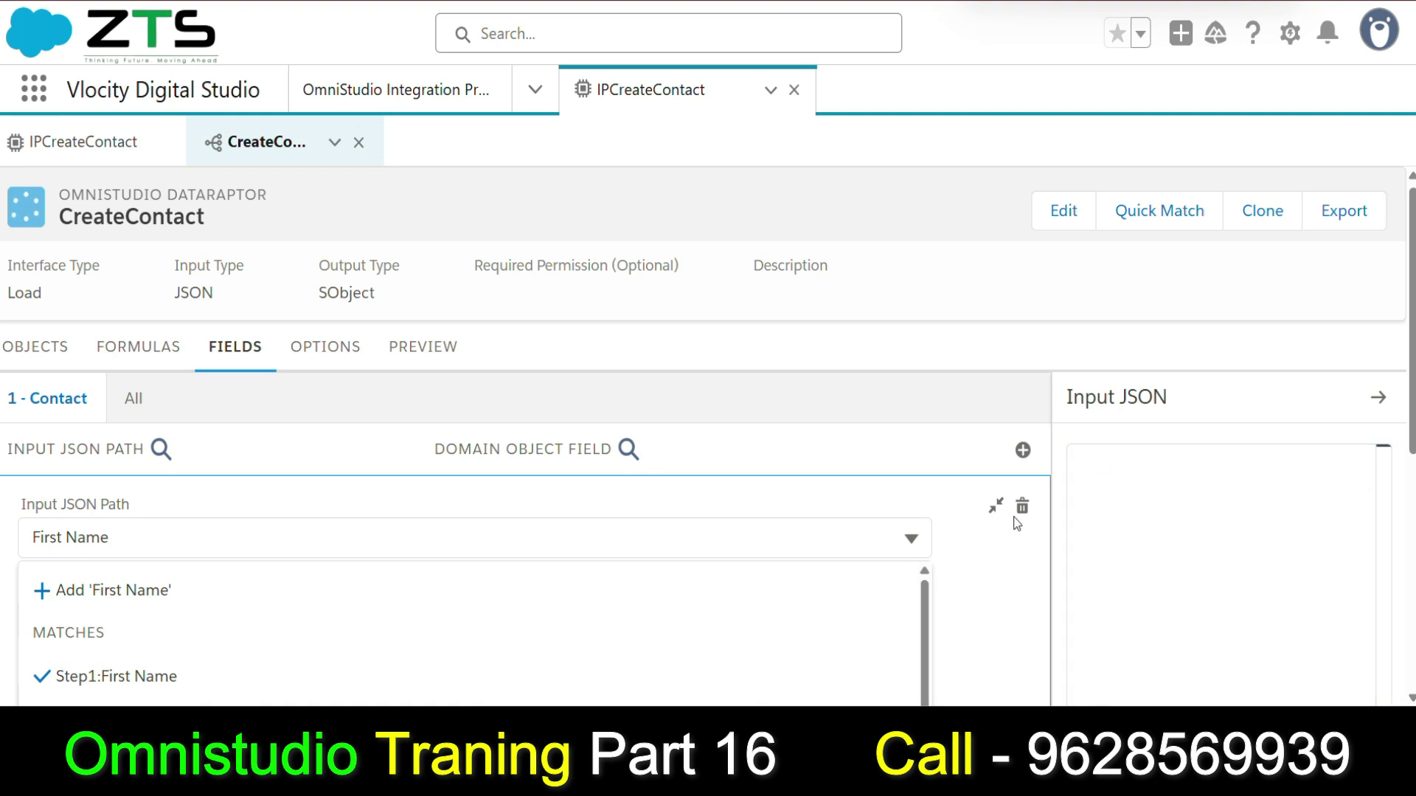
scroll(1058, 498, "down", 6)
scroll(537, 410, "up", 5)
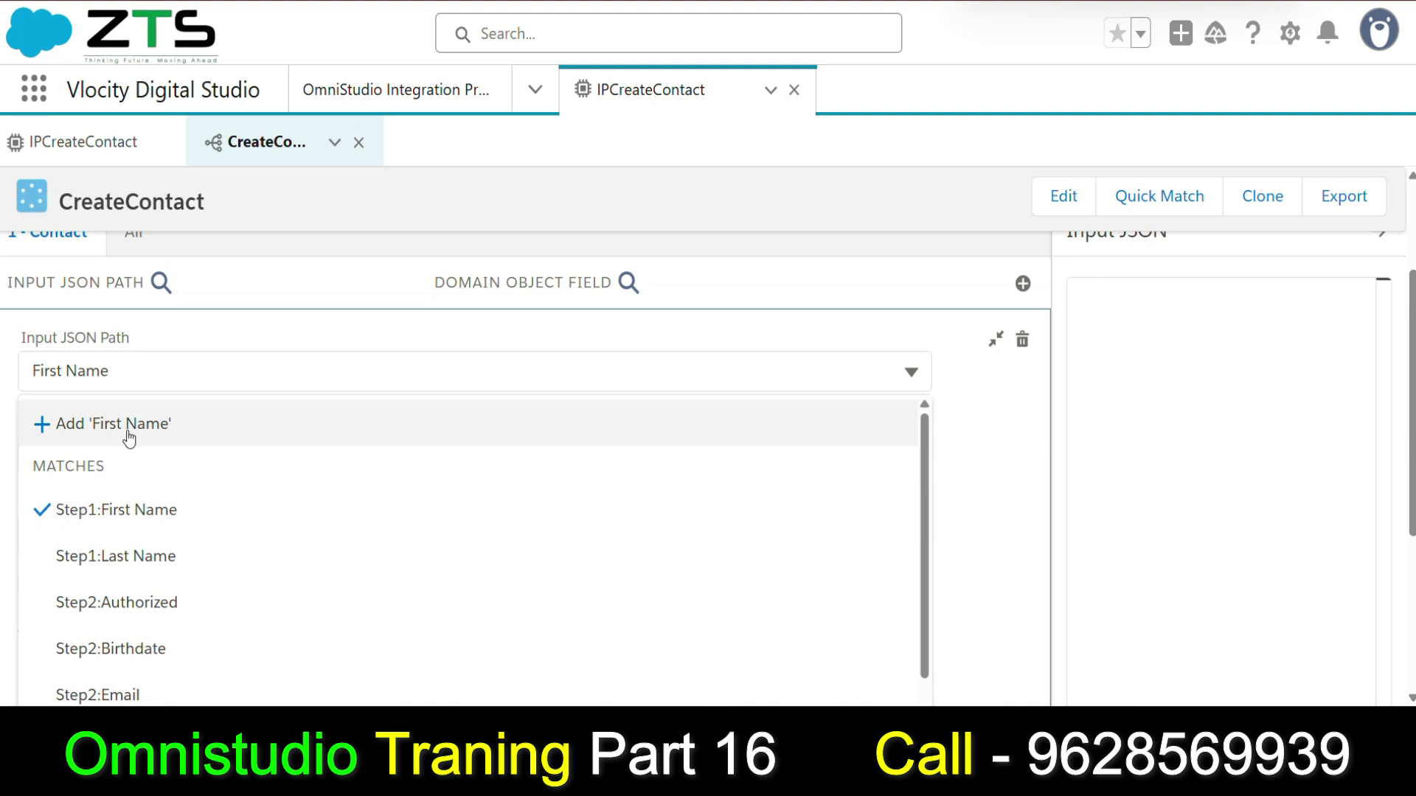
left_click(144, 424)
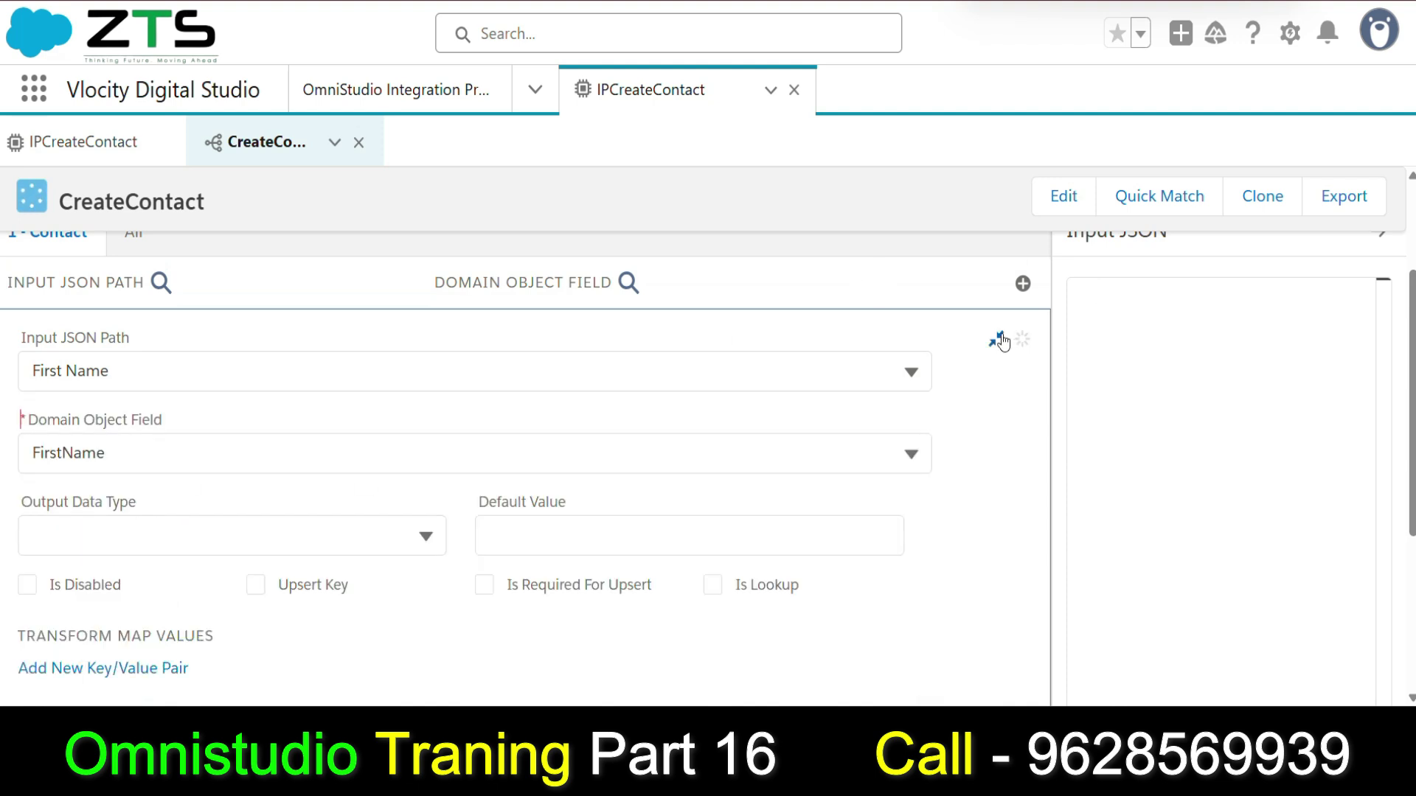
left_click(1000, 340)
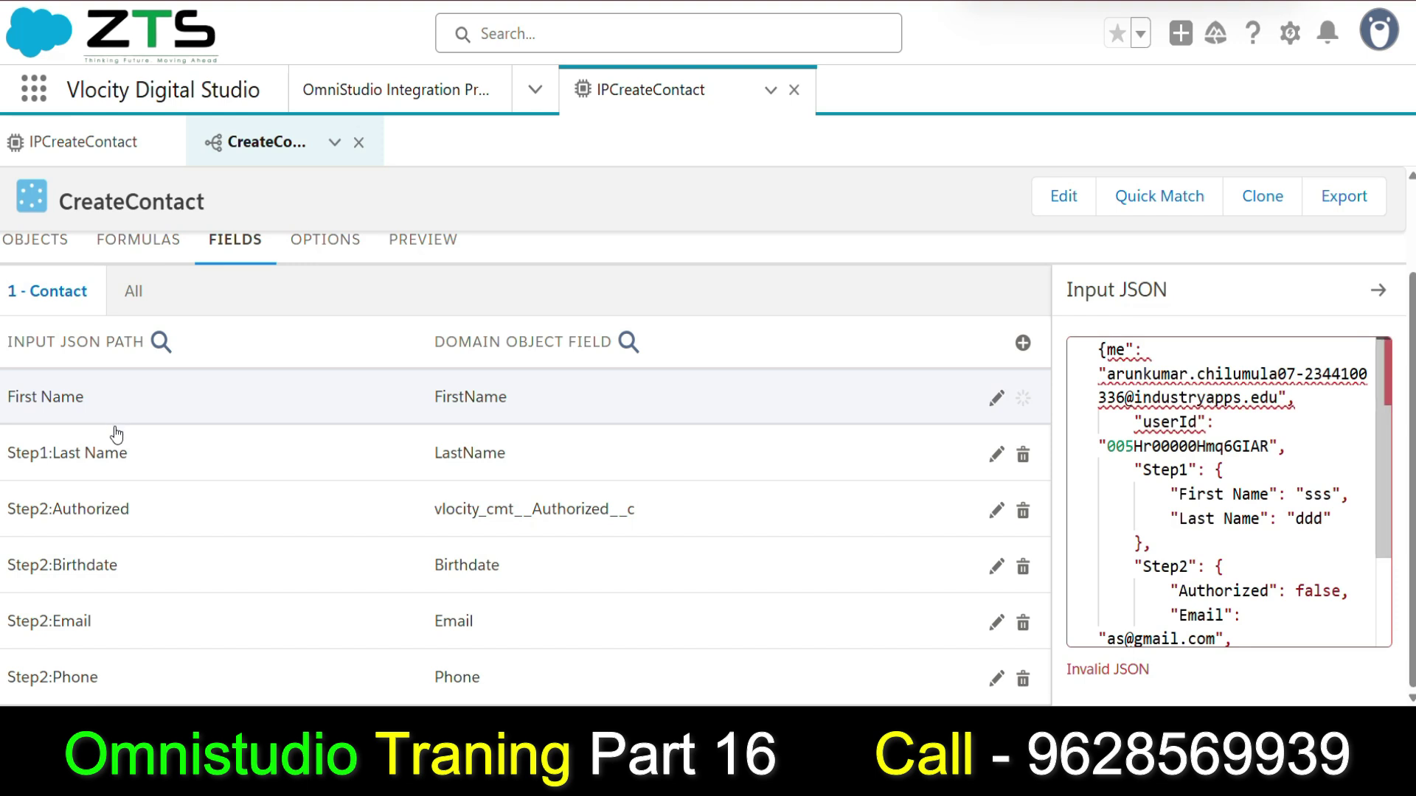
Change the Last Name mapping's input path from Step1:Last Name to Last Name.
left_click(120, 453)
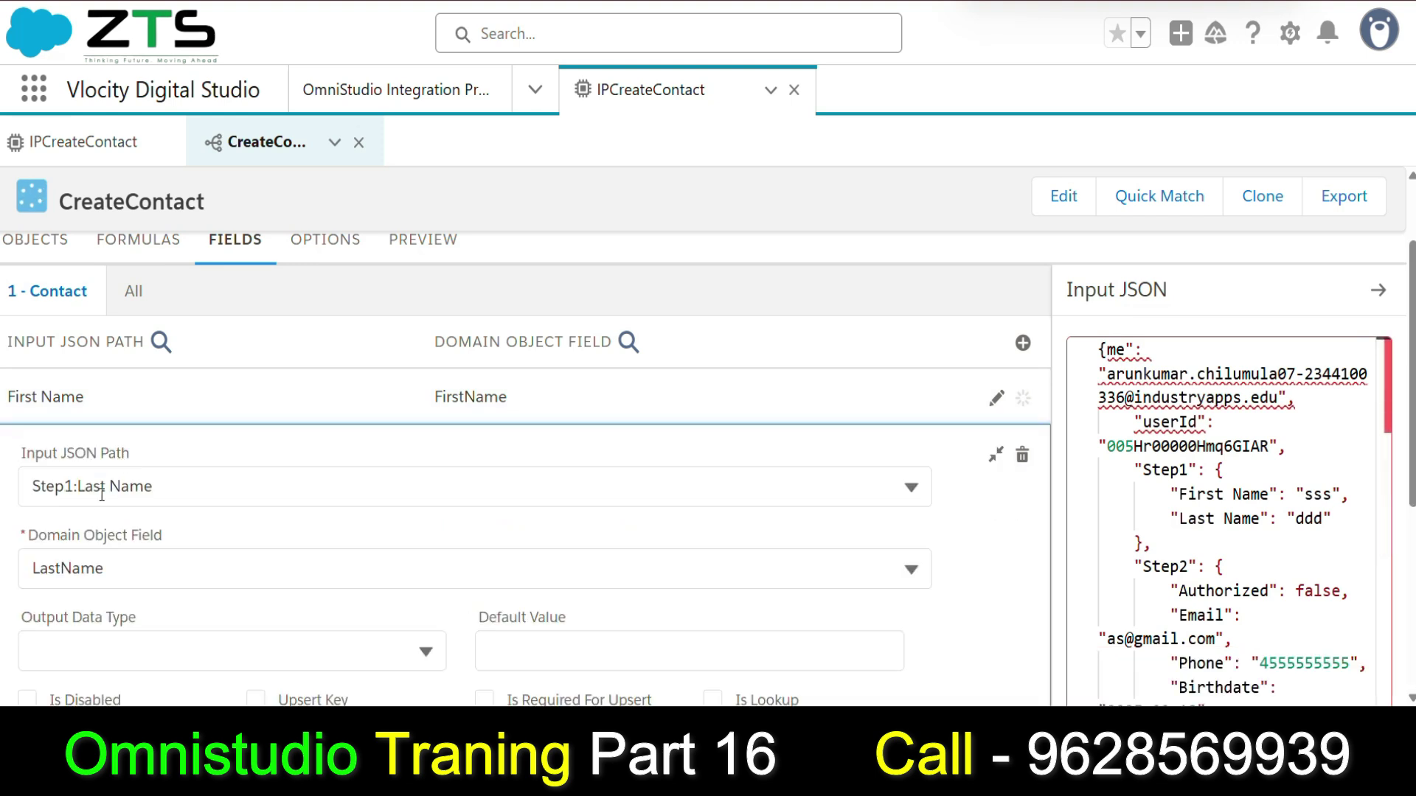
left_click_drag(79, 486, 12, 487)
key("BackSpace")
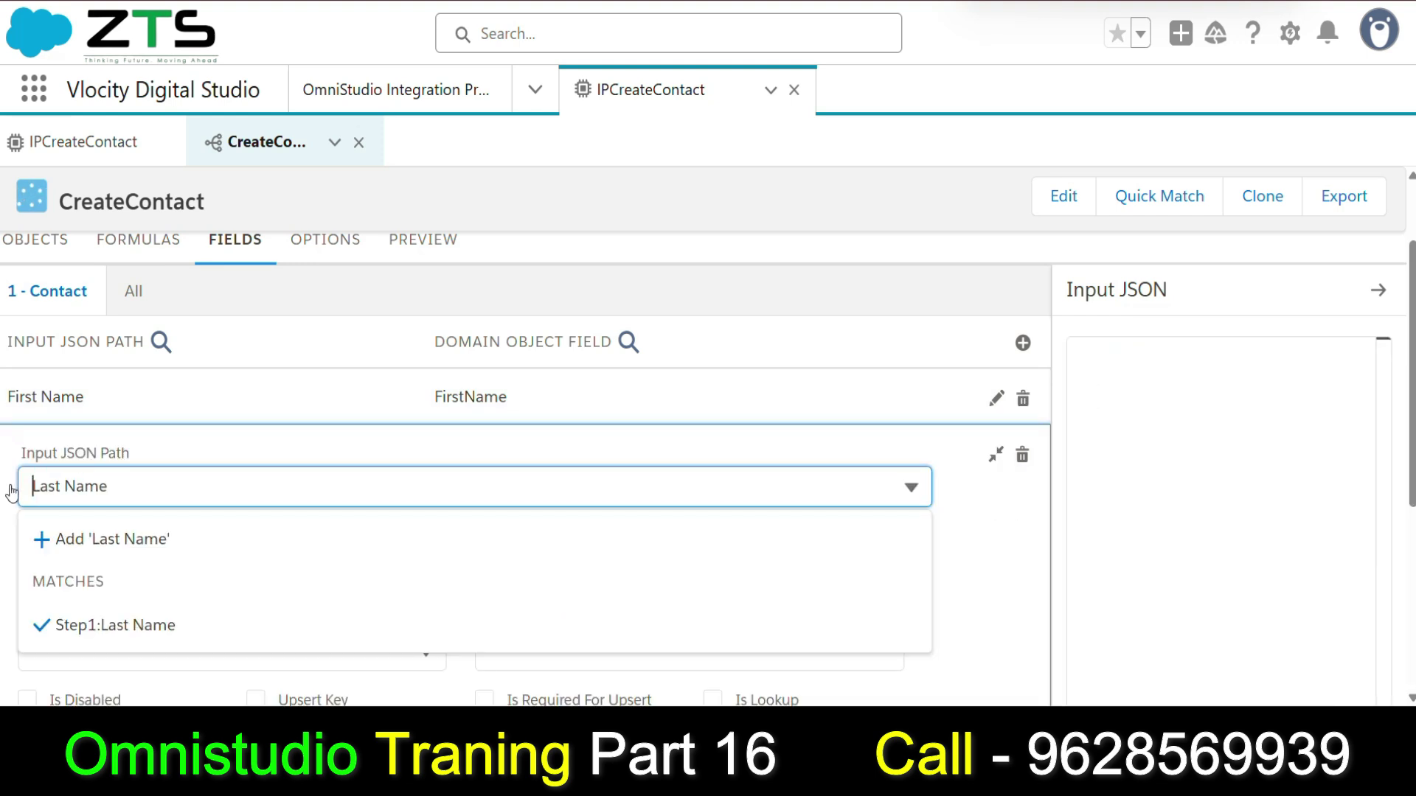
left_click(996, 453)
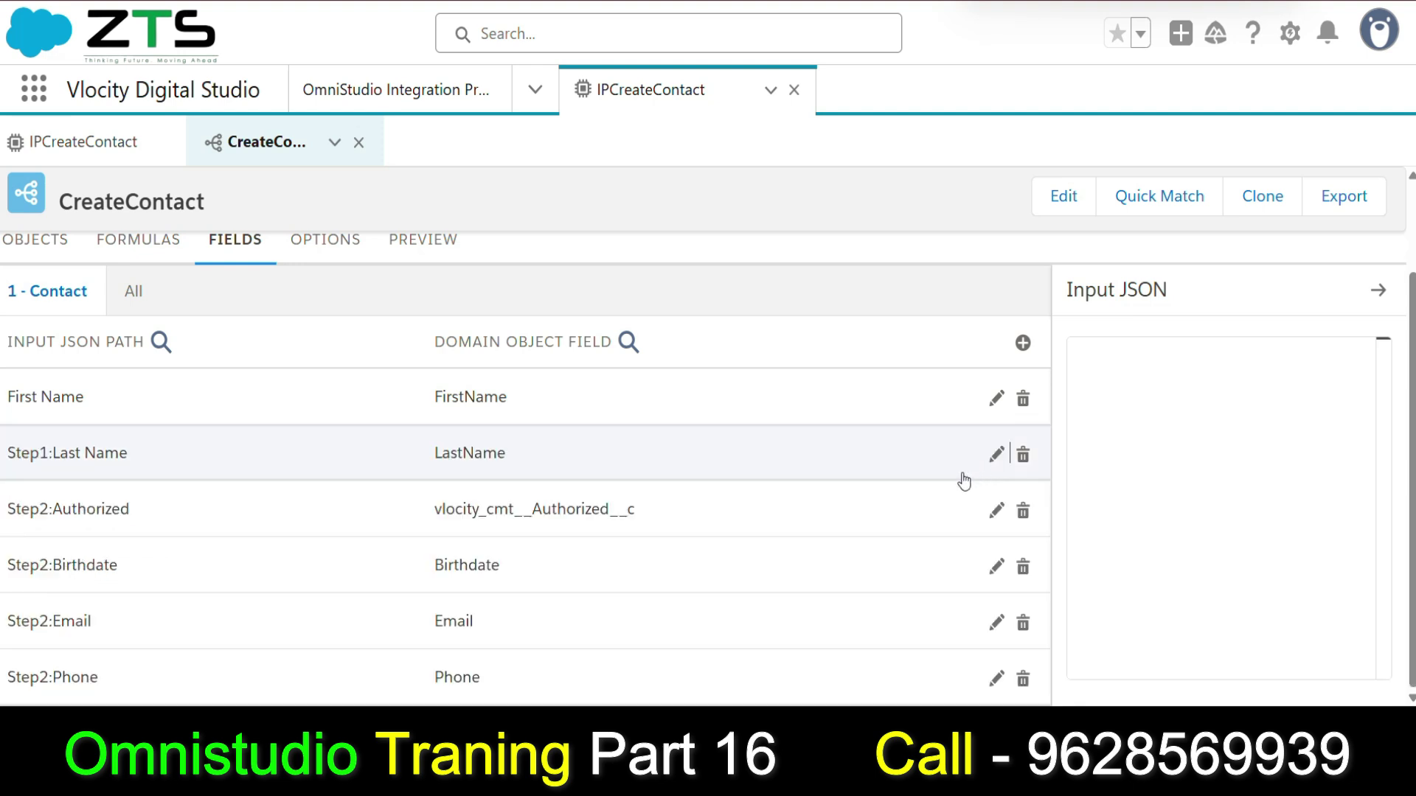
left_click(59, 454)
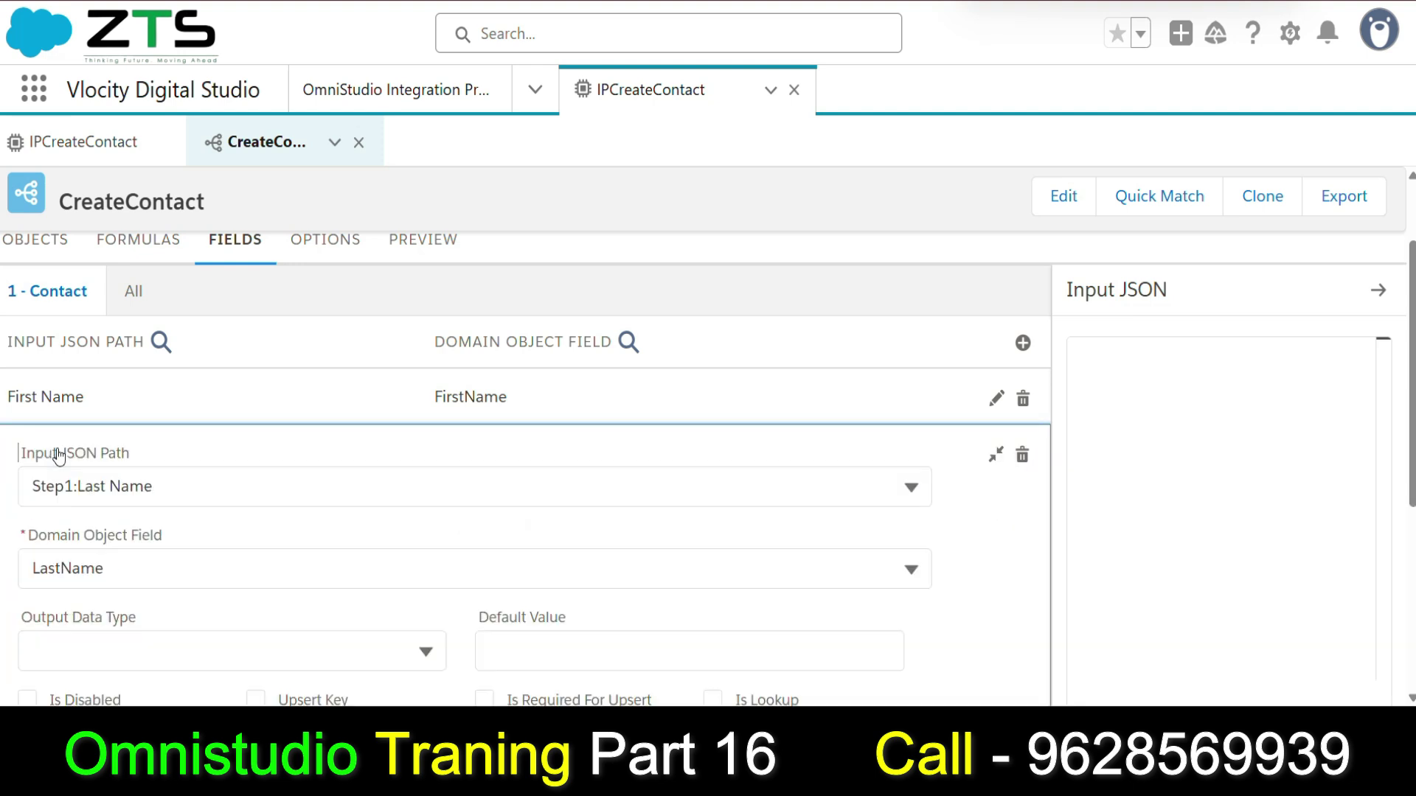
left_click(78, 484)
left_click_drag(78, 485, 32, 486)
key("BackSpace")
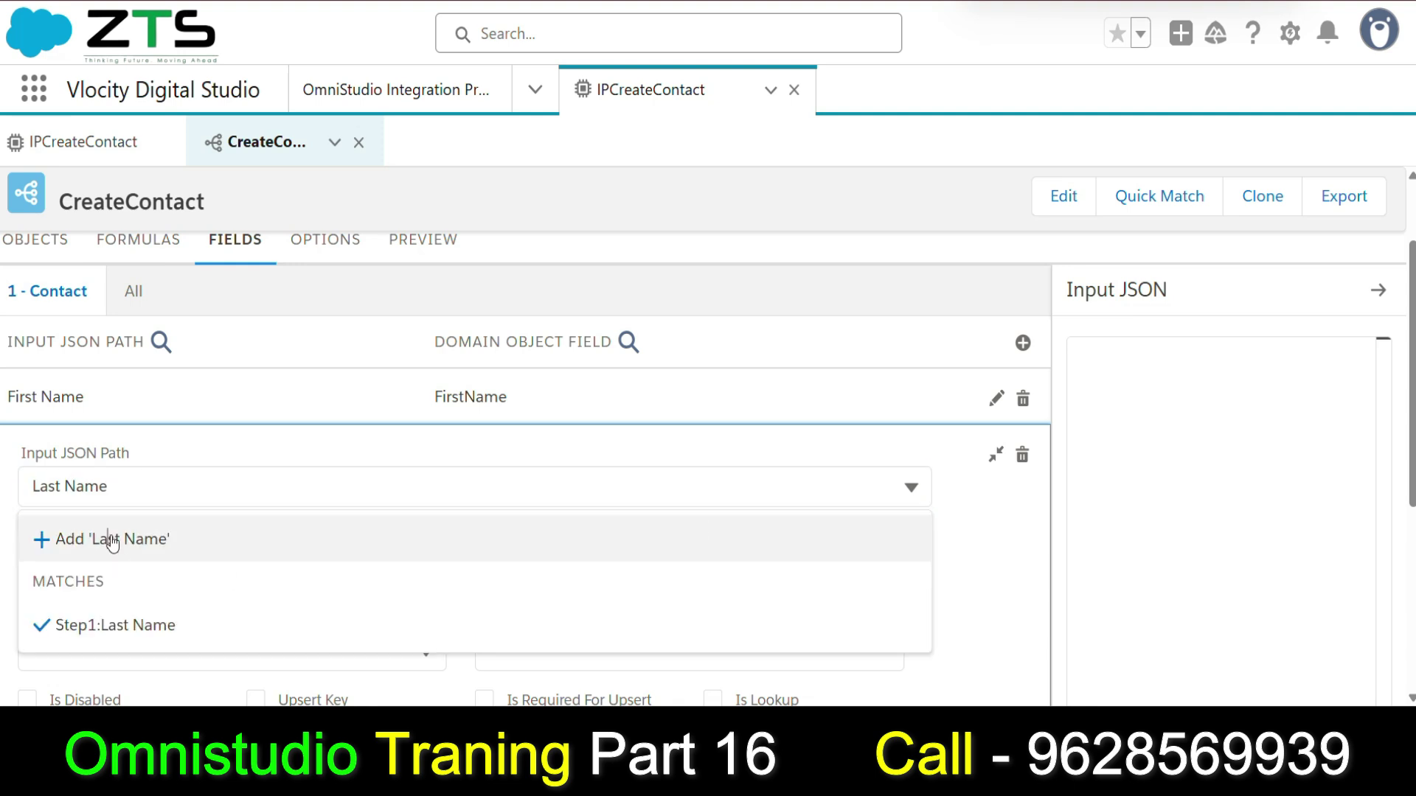
left_click(110, 539)
left_click(992, 459)
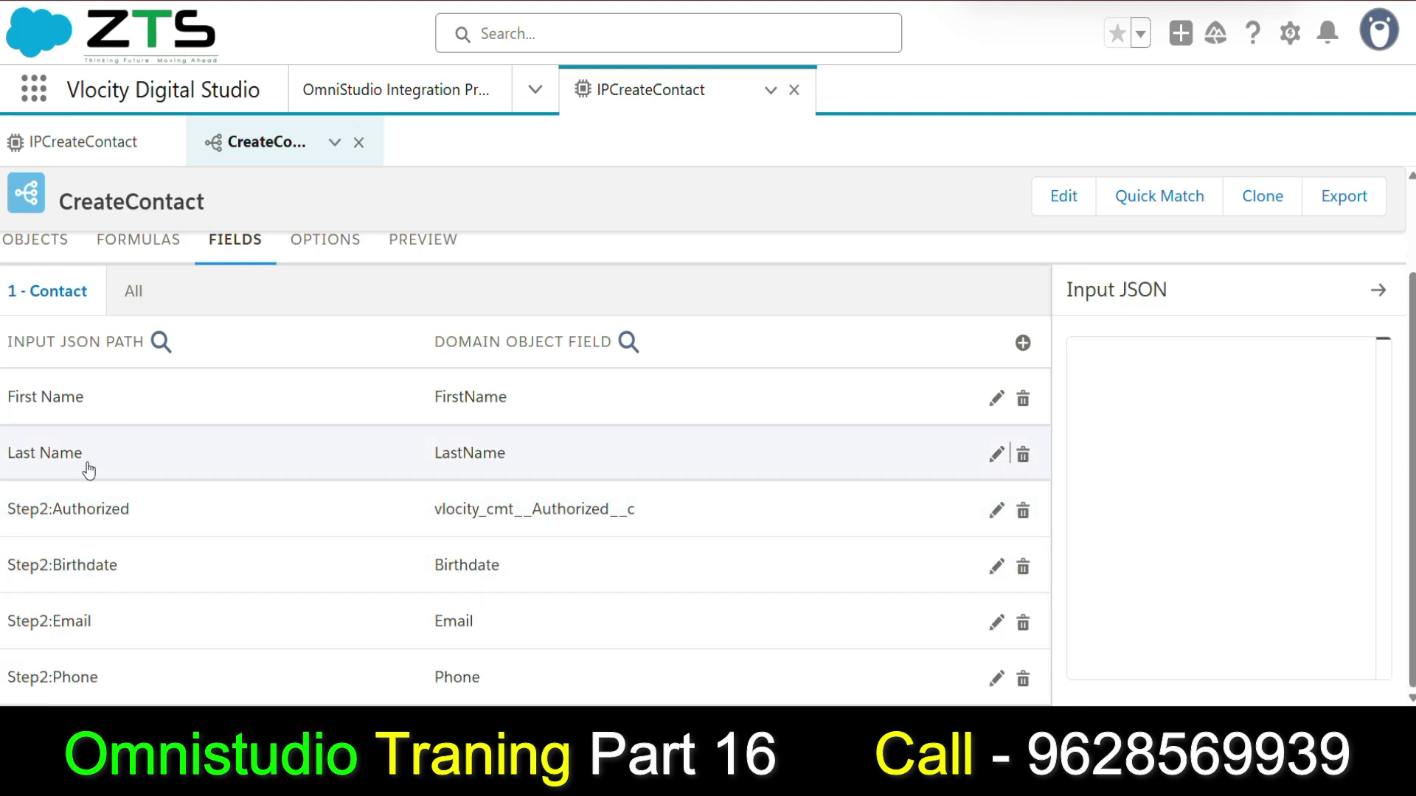
left_click(303, 407)
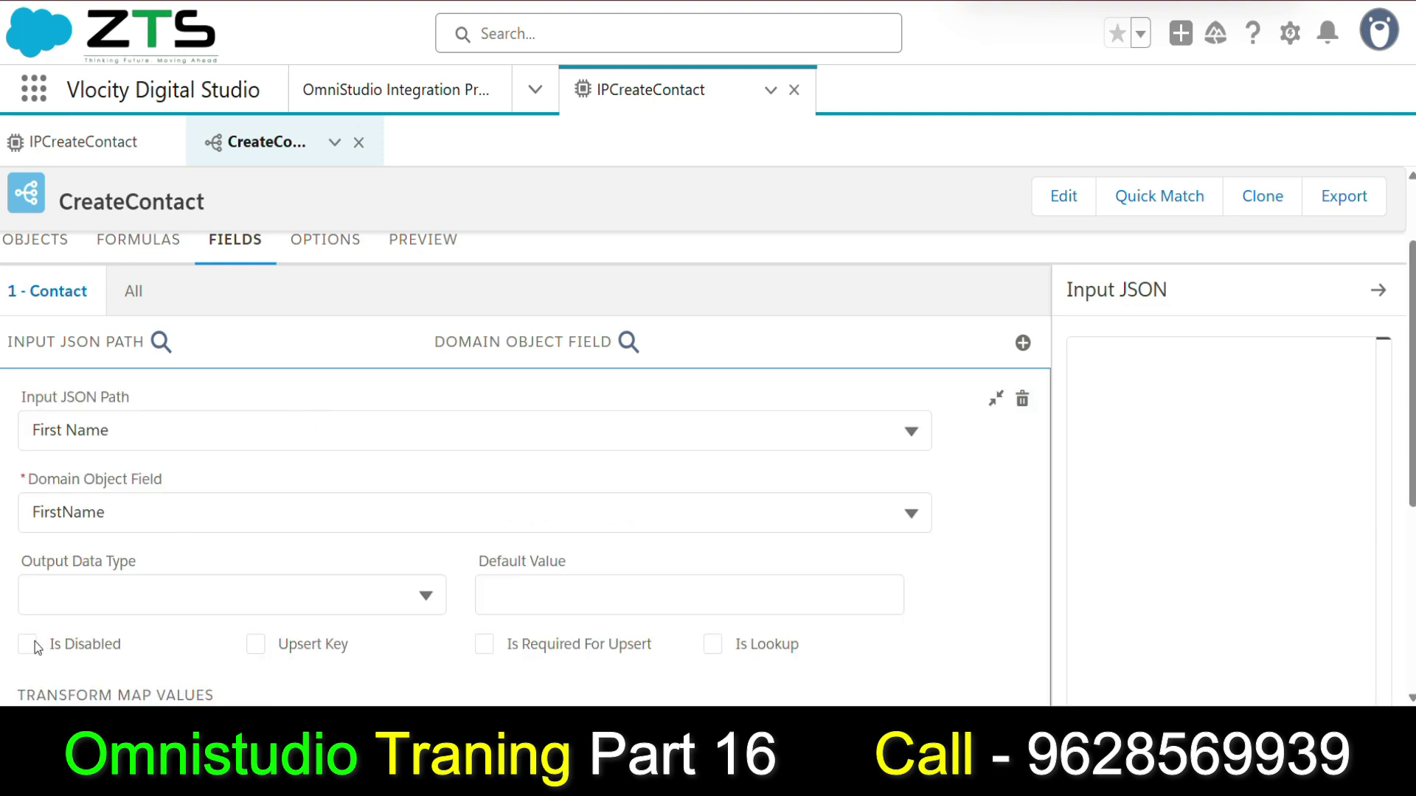
Disable the First Name, Step2:Authorized and Step2:Birthdate field mappings.
left_click(34, 646)
left_click(996, 398)
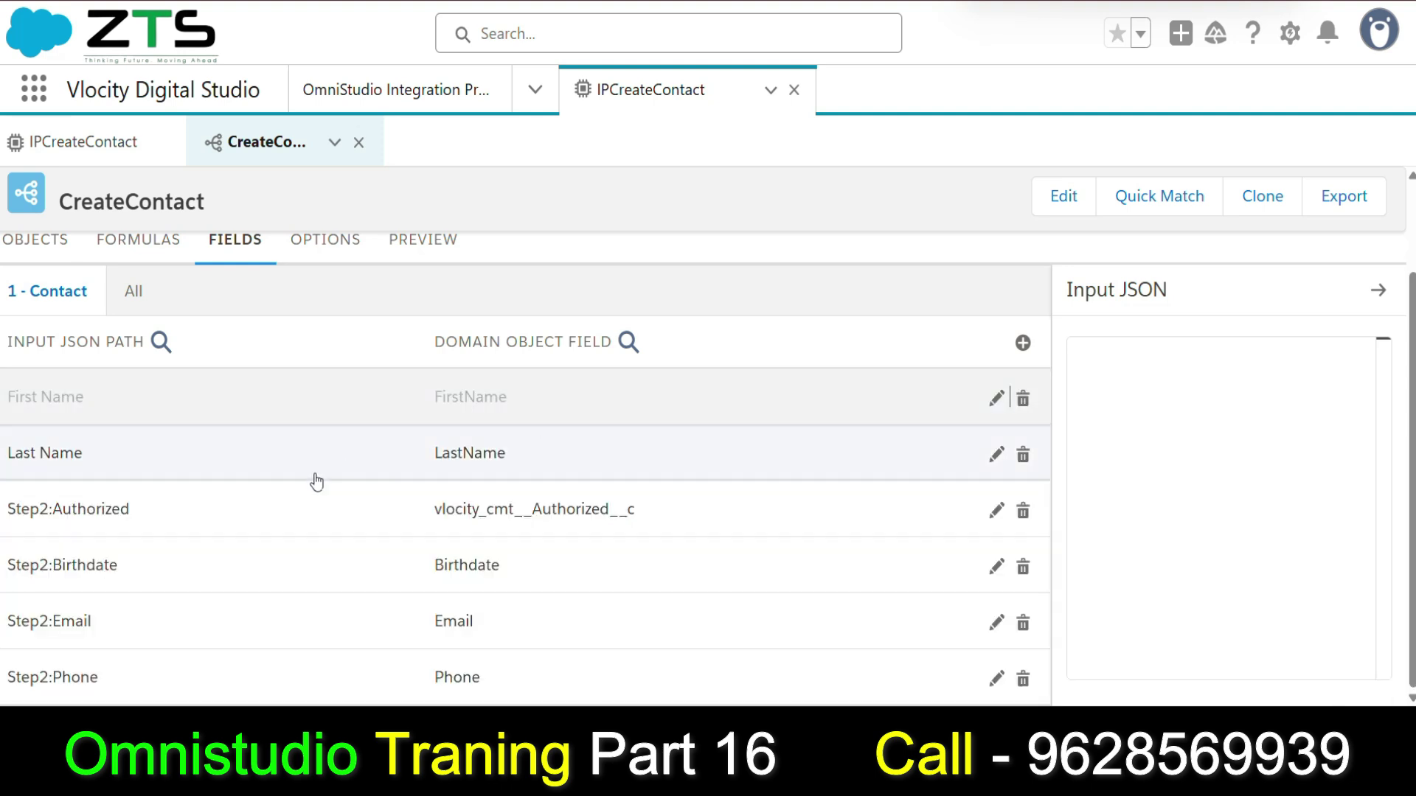
left_click(41, 520)
scroll(37, 639, "down", 5)
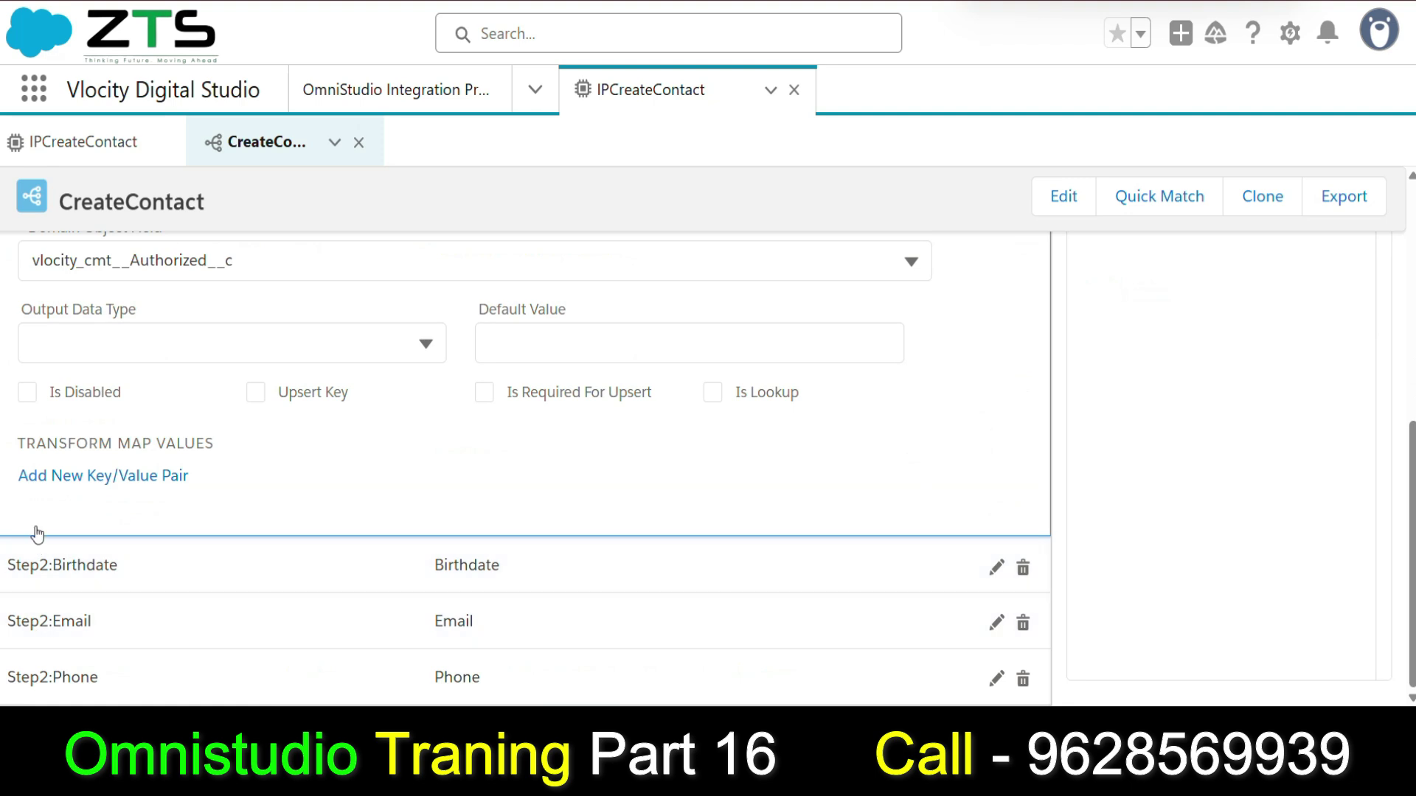
scroll(999, 306, "up", 5)
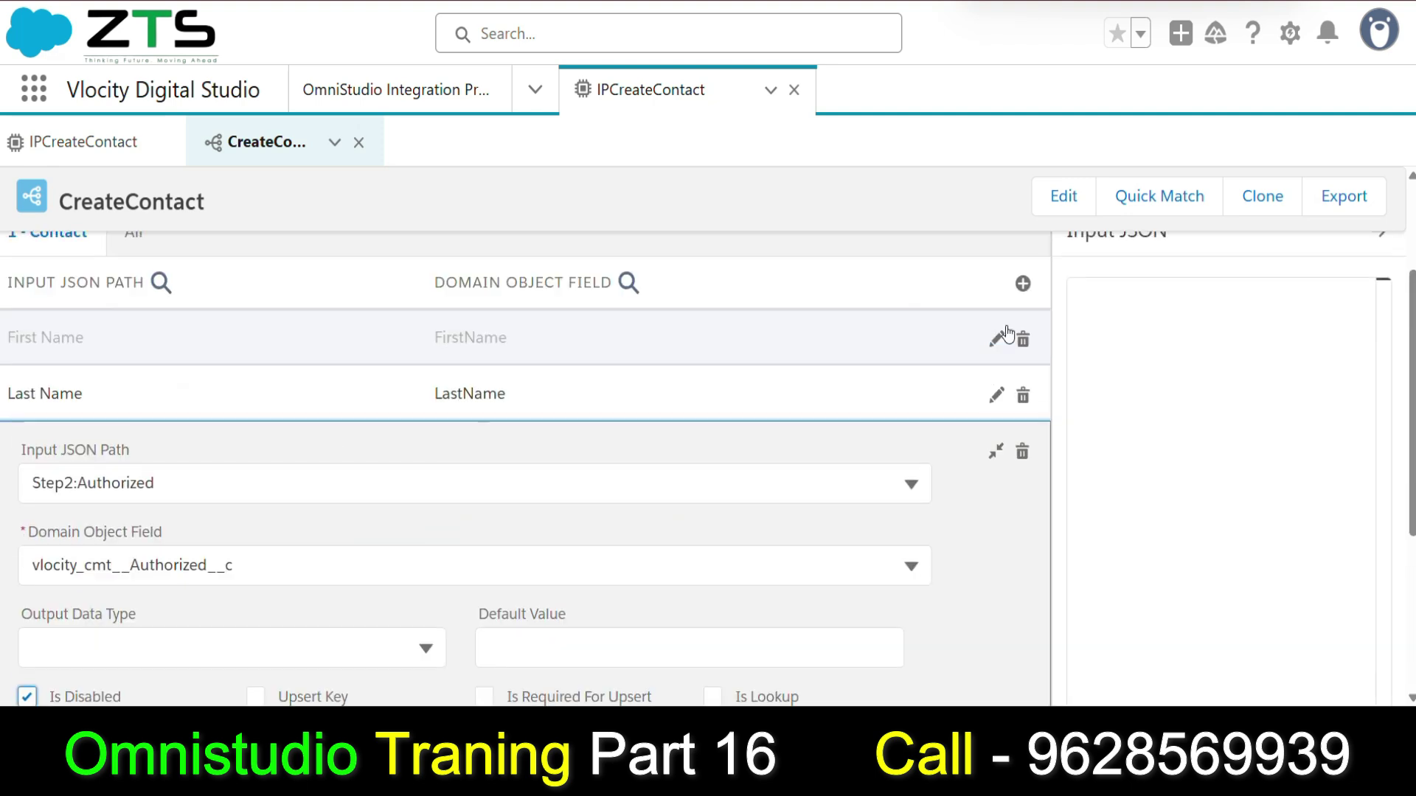
left_click(996, 452)
left_click(43, 569)
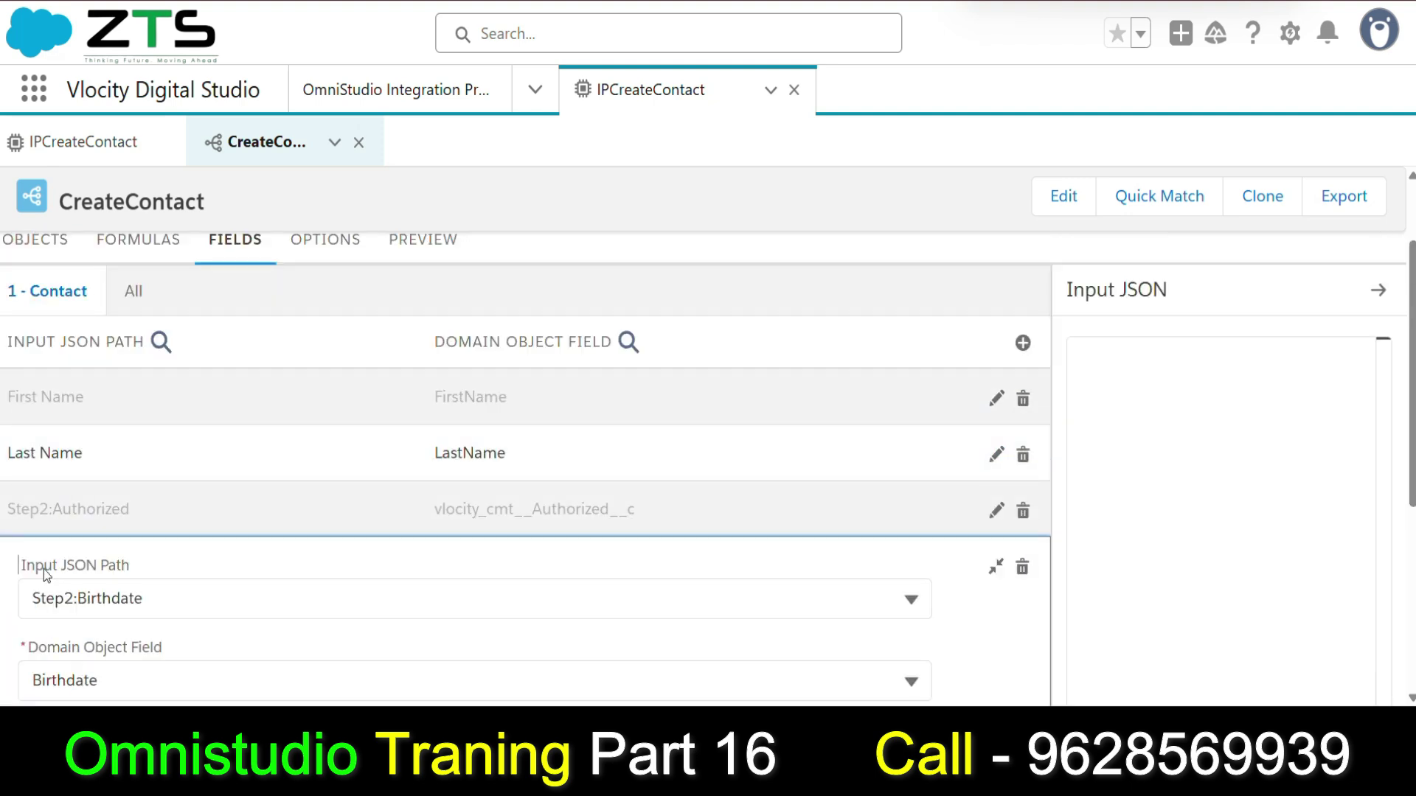
scroll(25, 590, "down", 5)
left_click(28, 448)
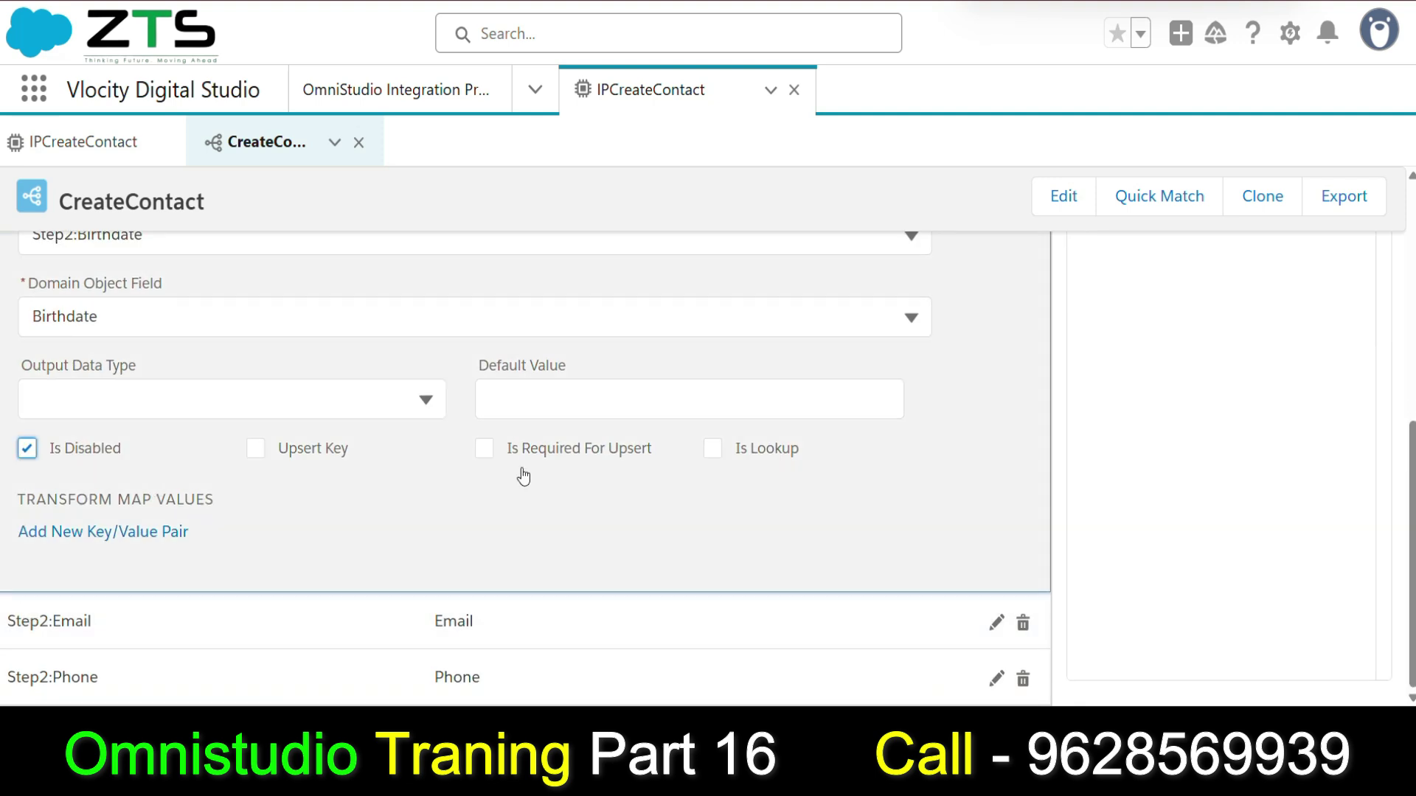
scroll(1032, 399, "up", 5)
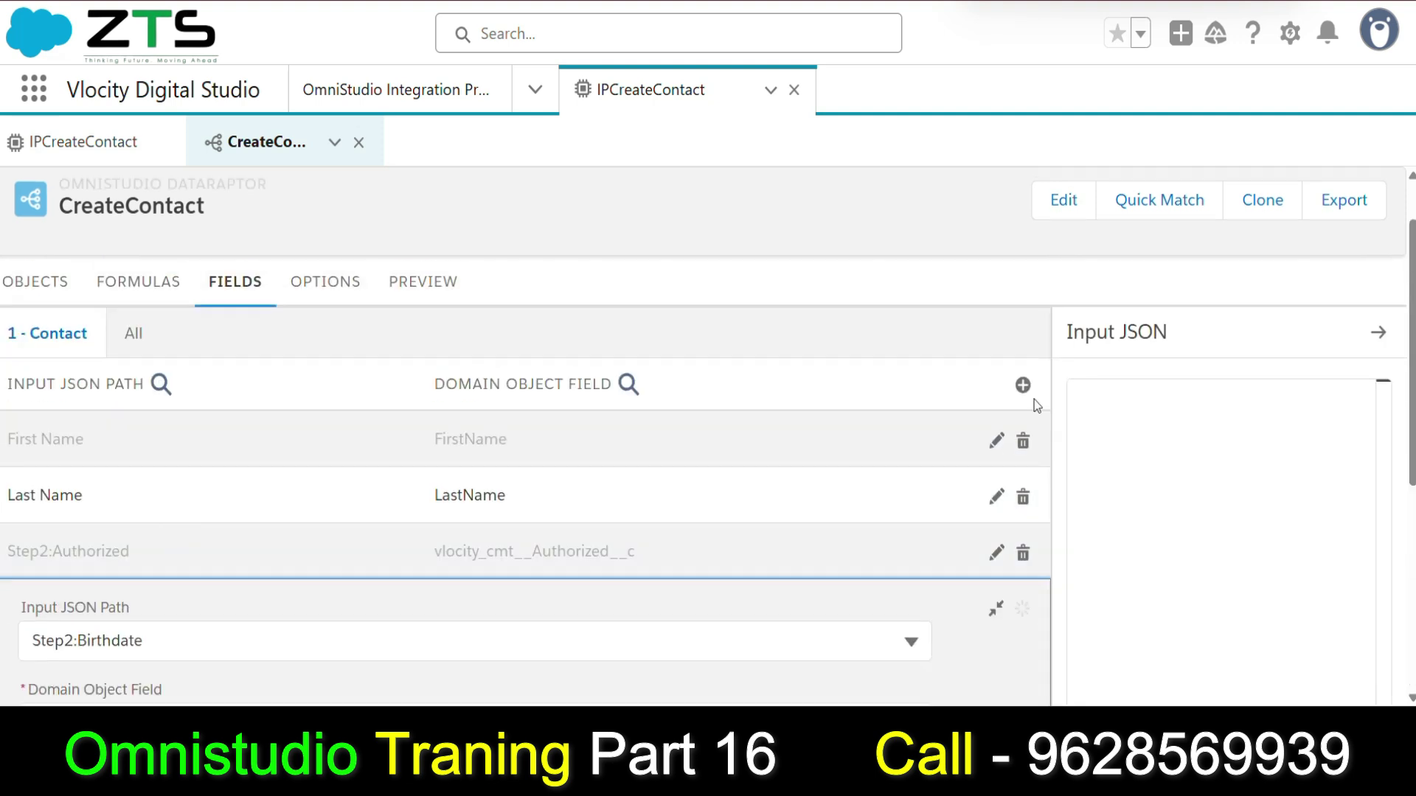
left_click(996, 610)
Disable the Step2:Email and Step2:Phone field mappings.
scroll(514, 498, "down", 1)
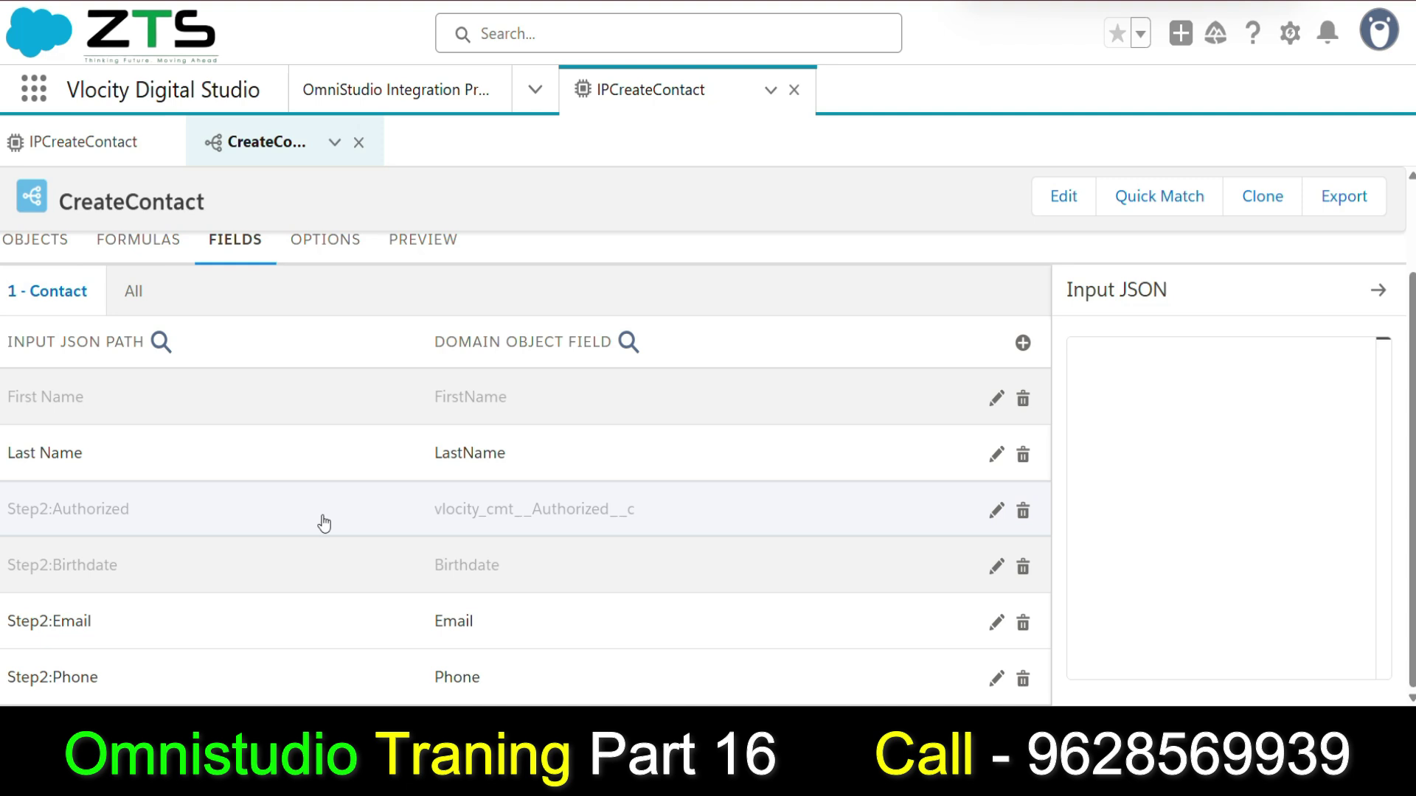
left_click(3, 625)
scroll(27, 663, "down", 5)
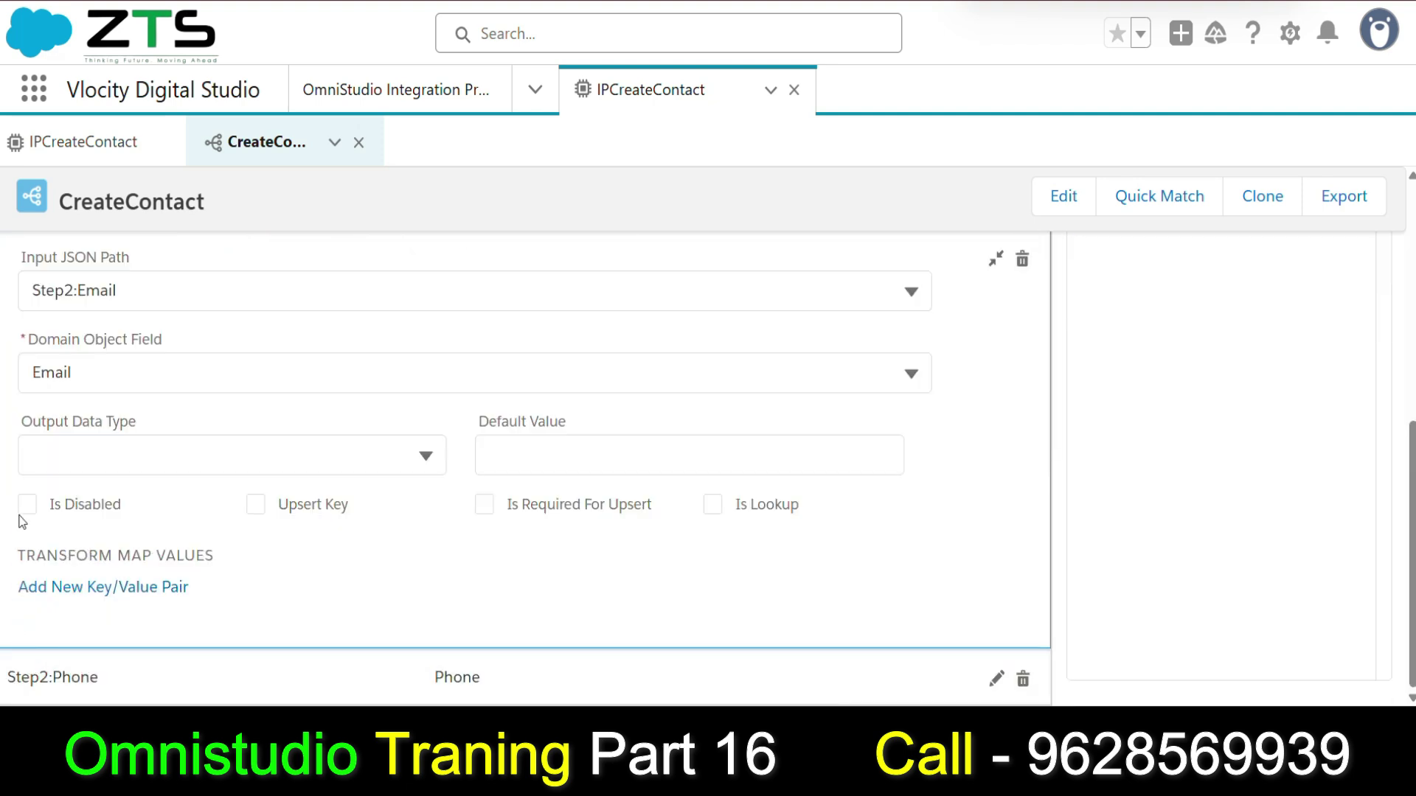
left_click(26, 505)
left_click(996, 260)
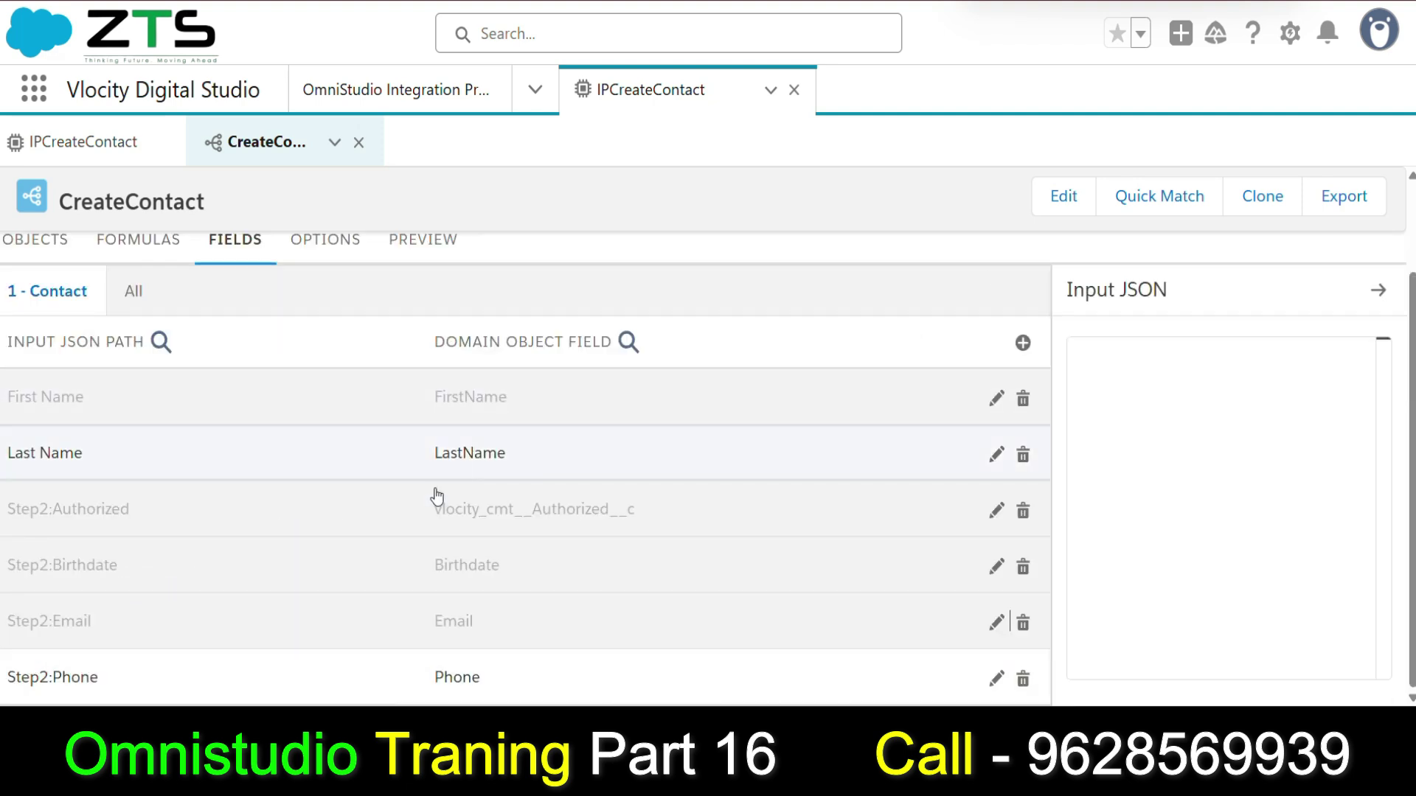
left_click(14, 667)
scroll(13, 657, "down", 5)
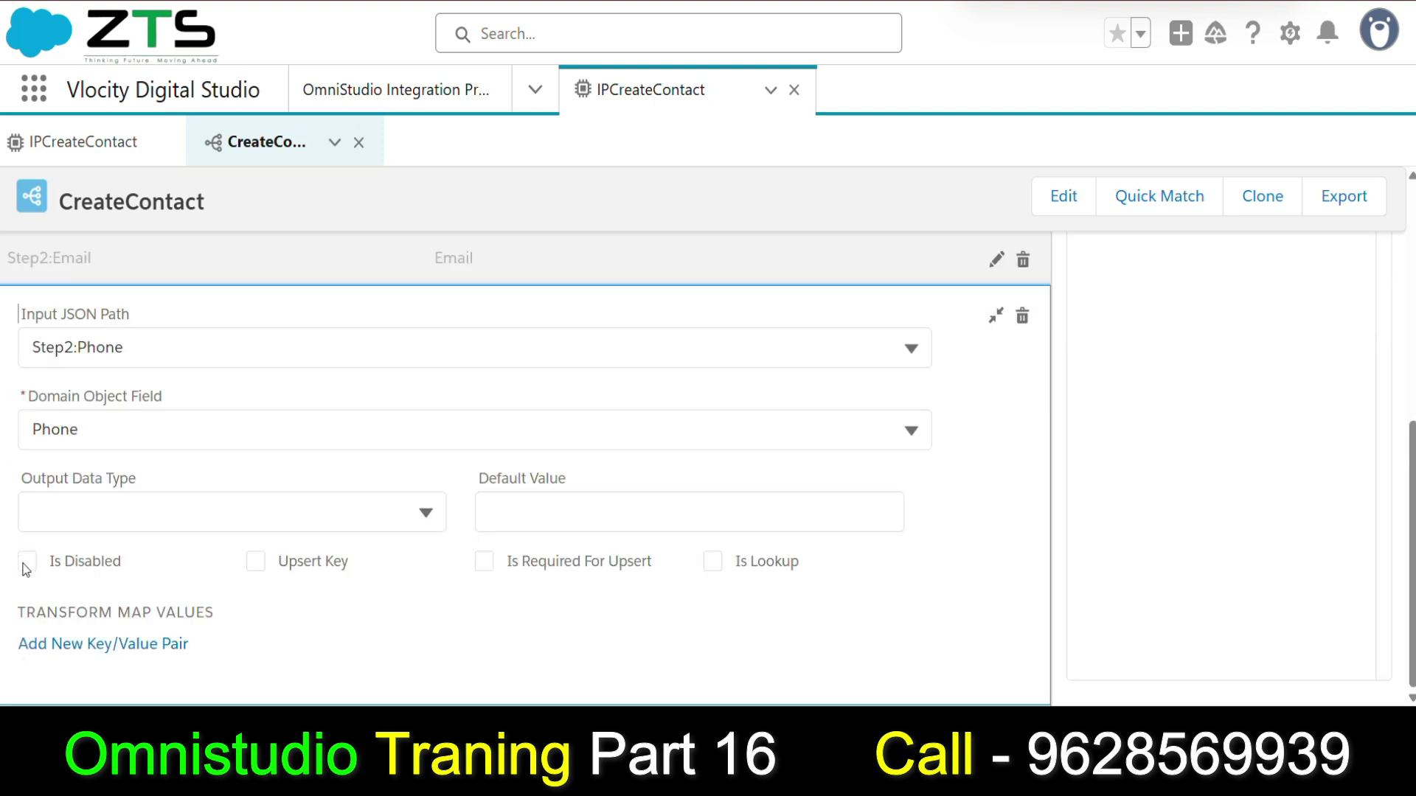
left_click(25, 559)
scroll(966, 450, "up", 10)
scroll(967, 450, "down", 5)
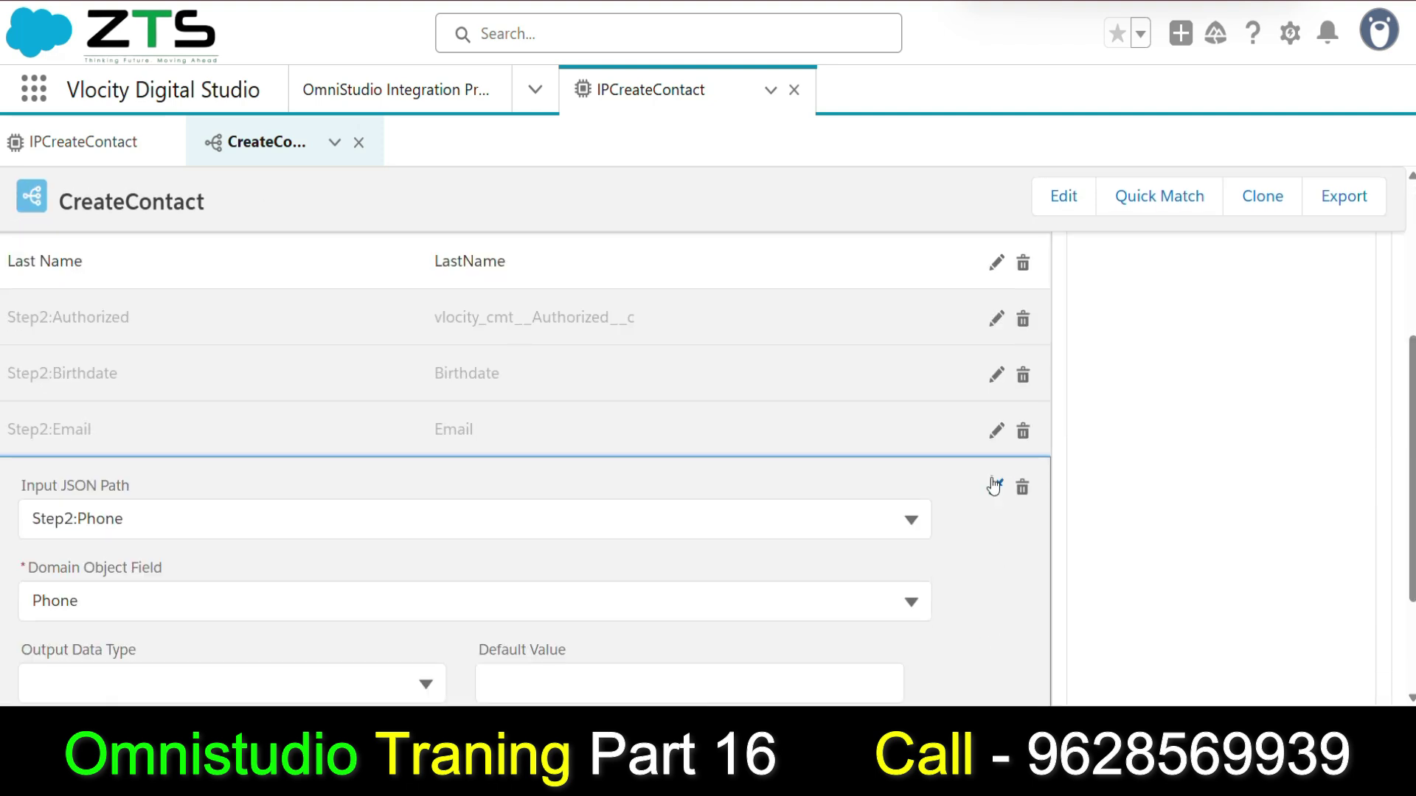
left_click(996, 487)
scroll(313, 494, "up", 4)
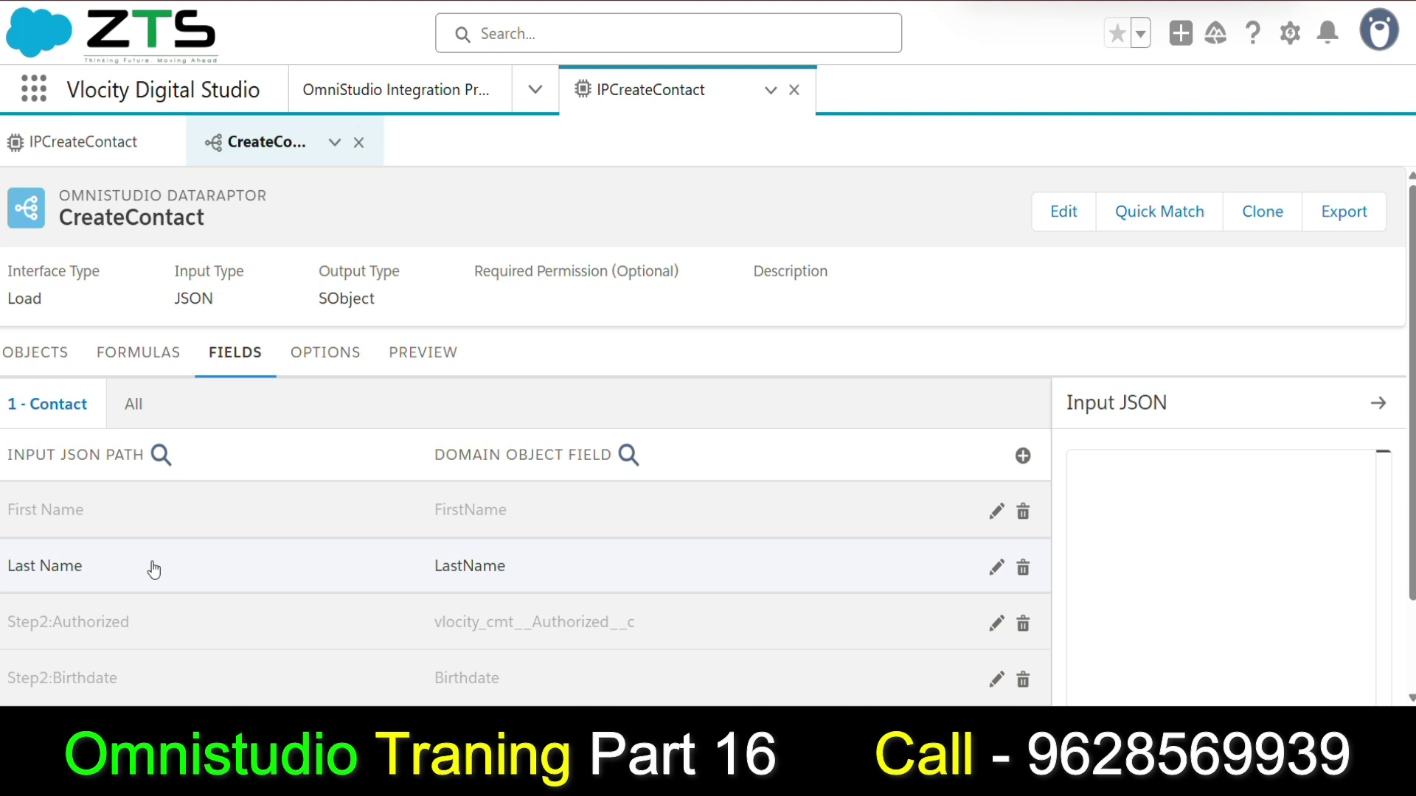
scroll(183, 515, "down", 2)
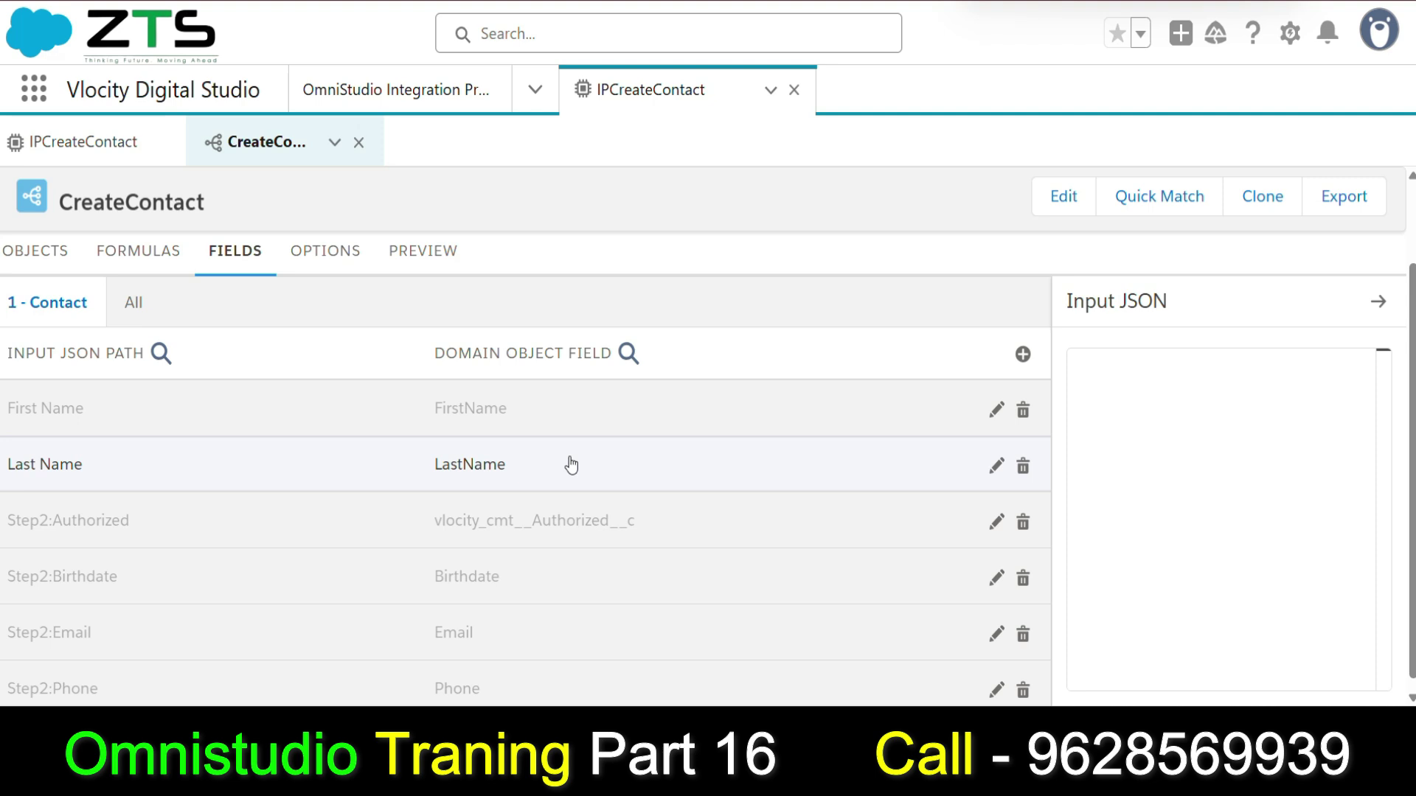
Replace the preview Input JSON with a single "Last Name" key.
left_click(427, 260)
left_click(132, 553)
key("ctrl+a")
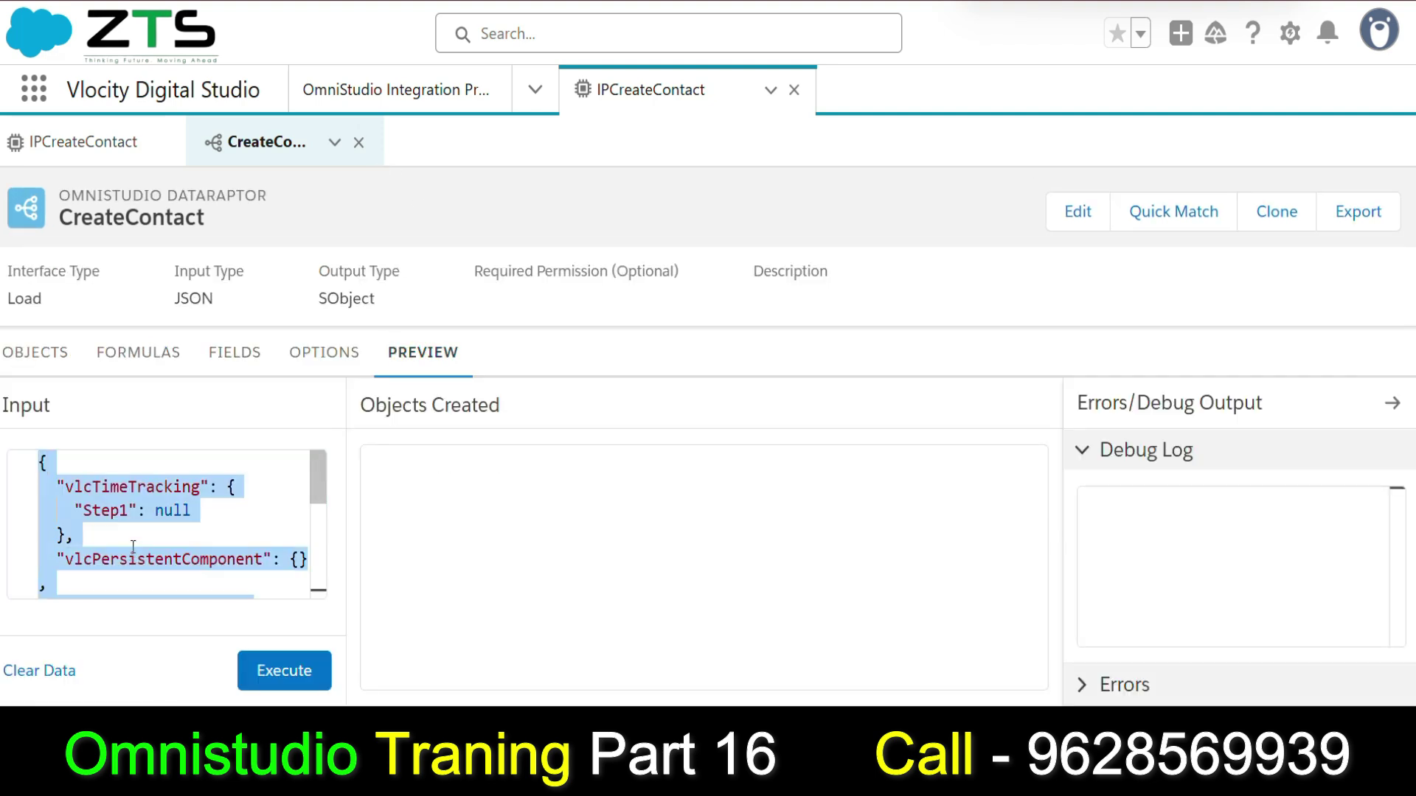
key("BackSpace")
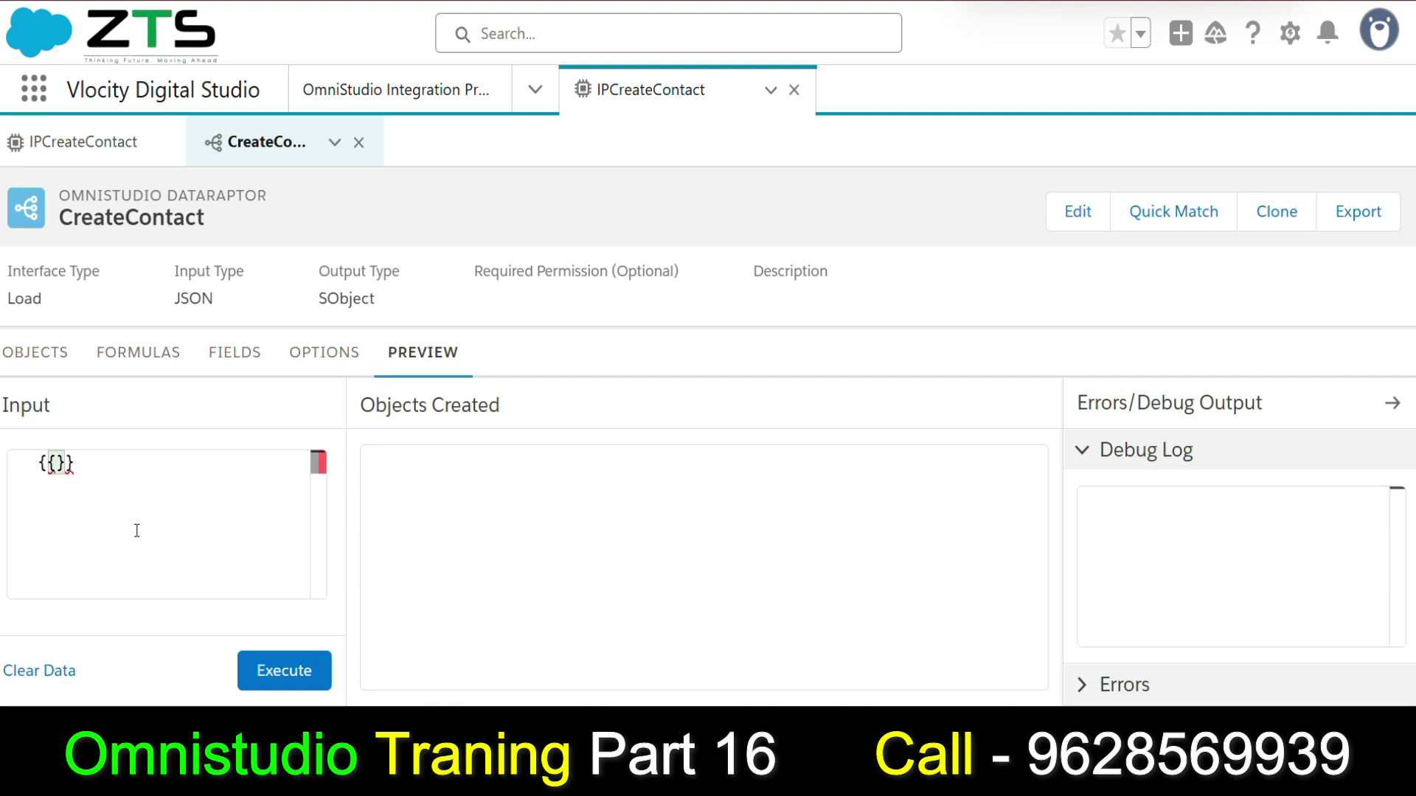
key("Return")
type("\"Last ")
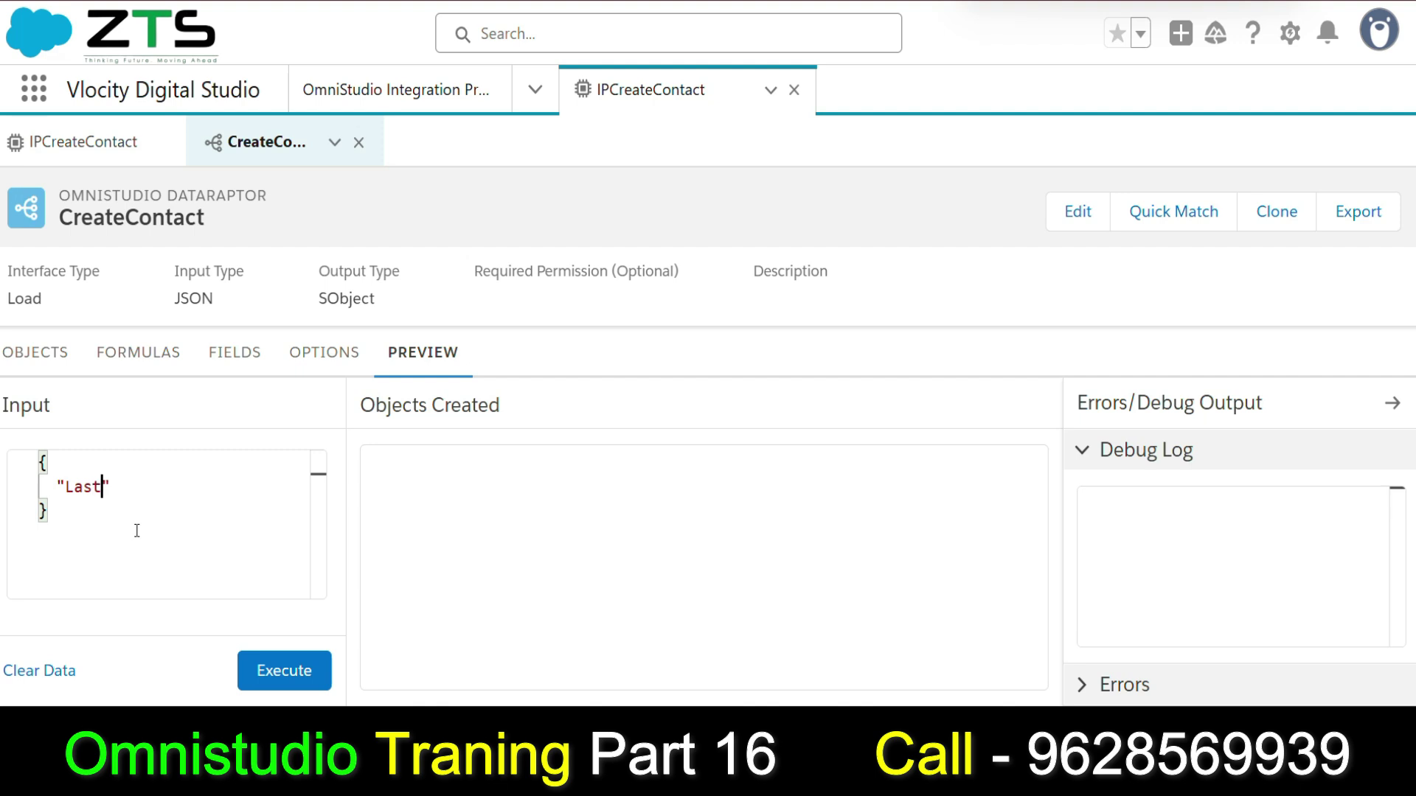
type("NJa")
type("me\":")
type("\"")
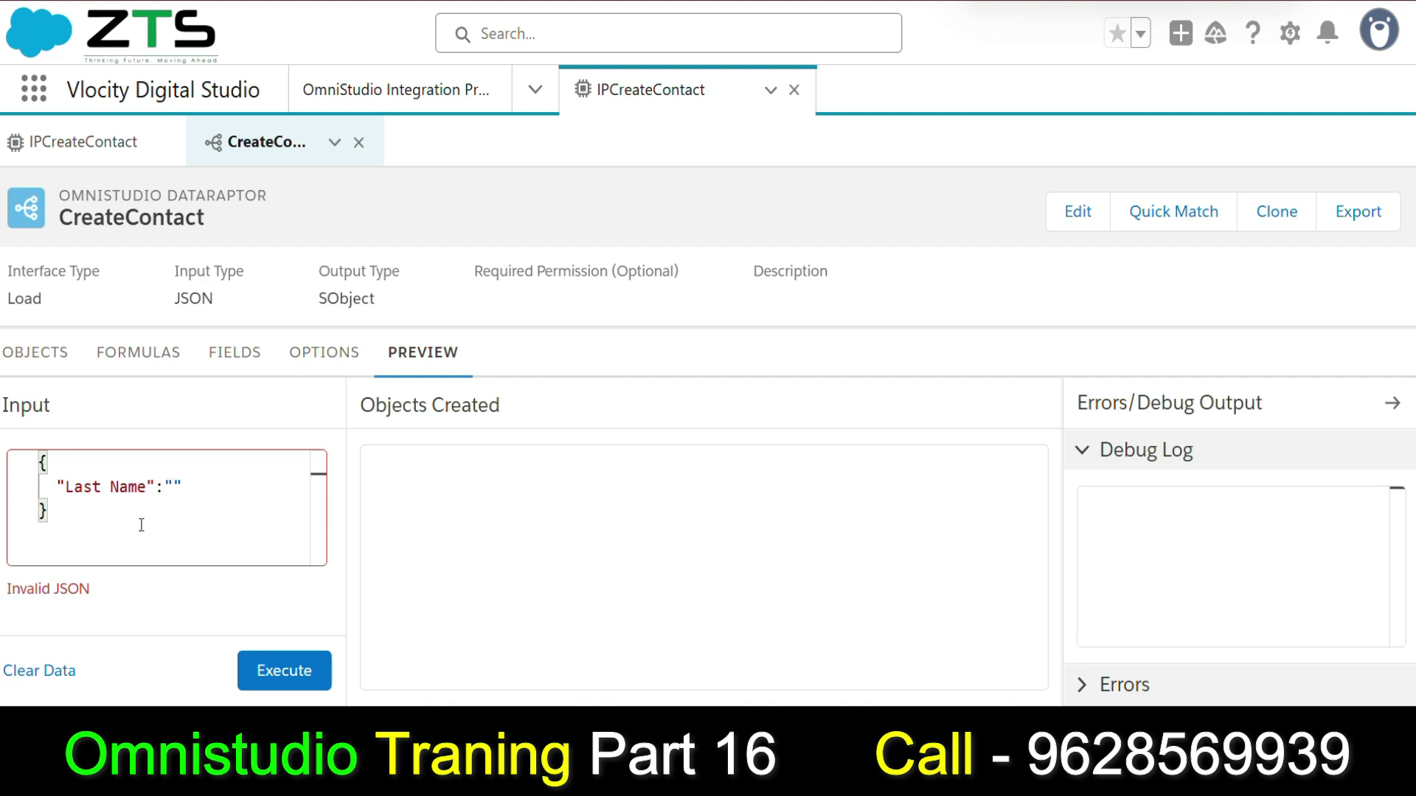
Confirm the Last Name input path, enter a last name value, and execute to create the Contact.
left_click(236, 353)
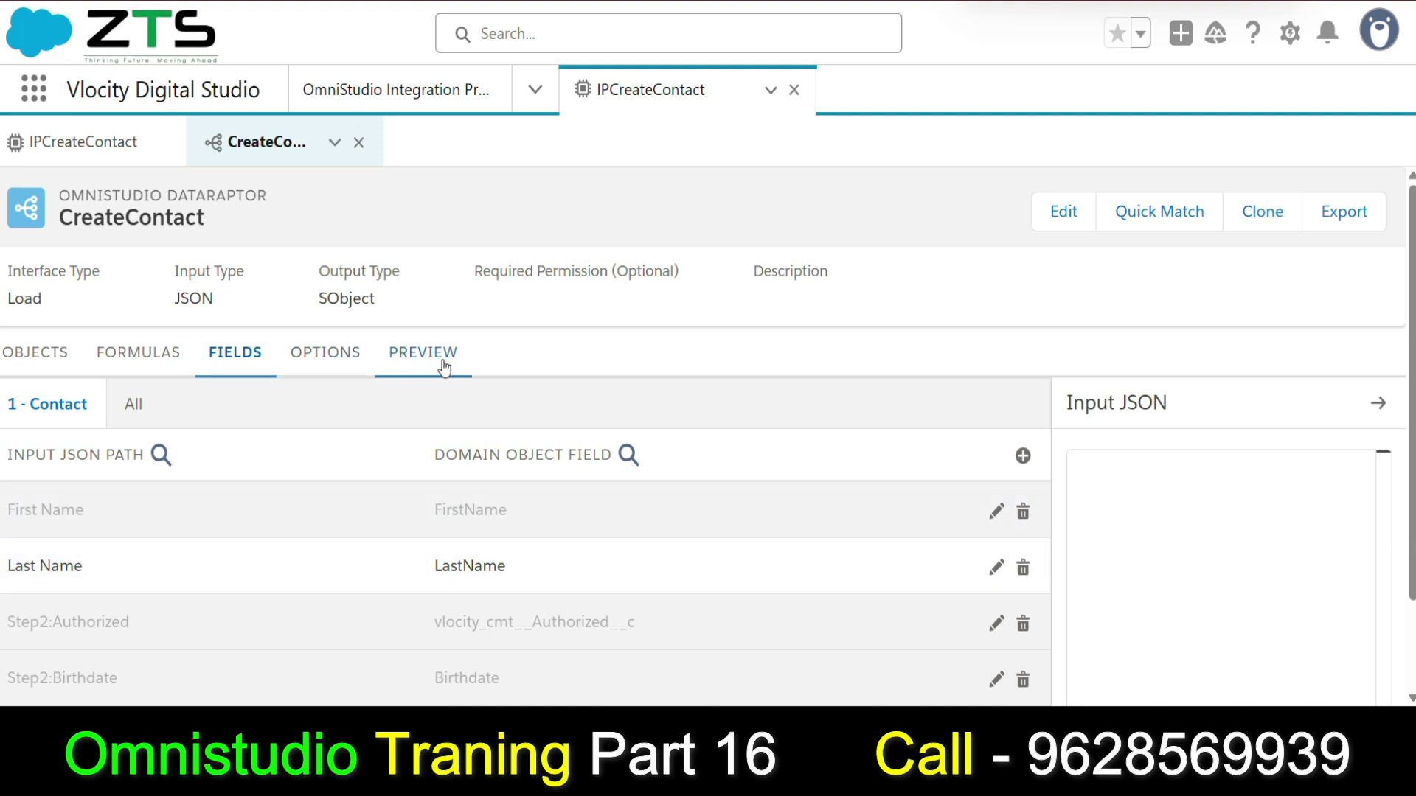
left_click(41, 579)
left_click(406, 352)
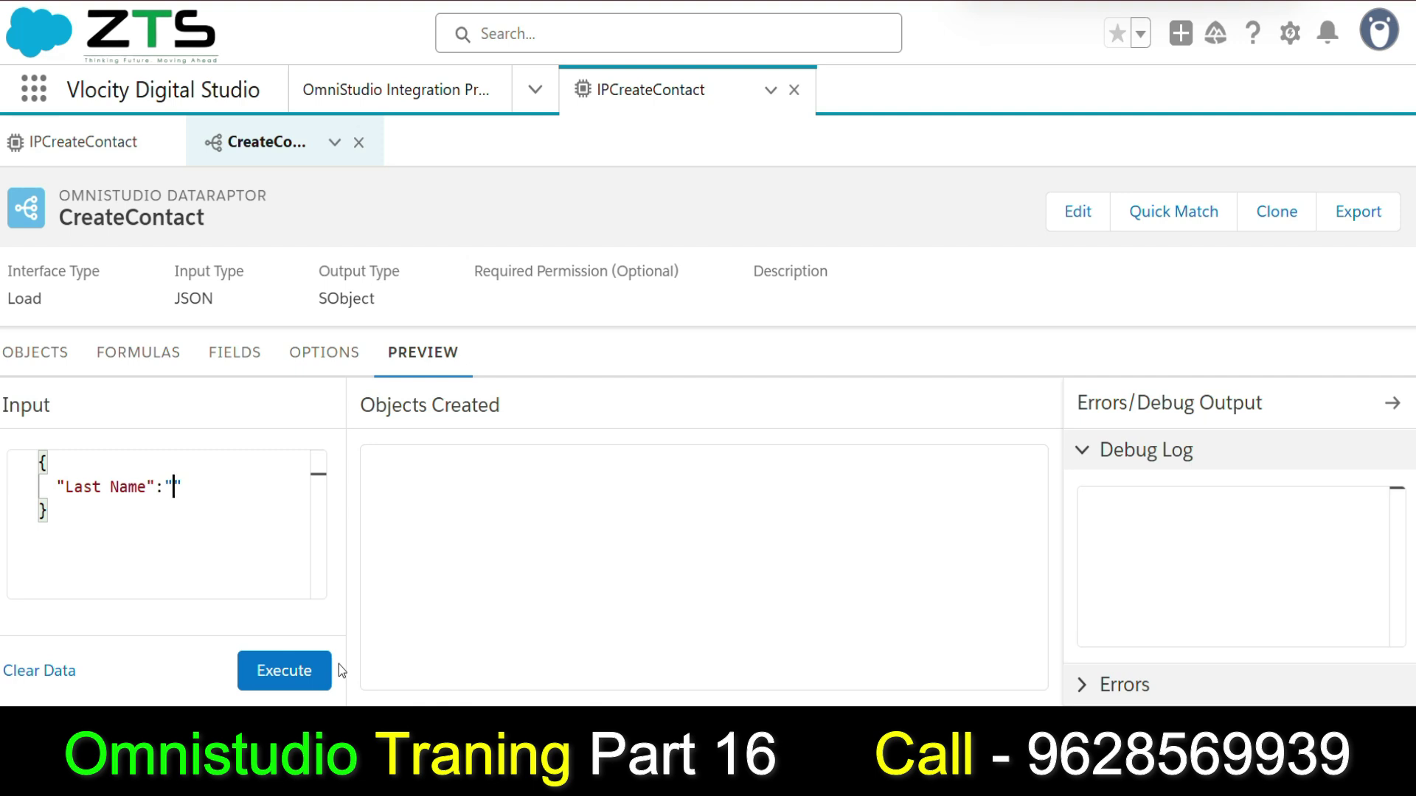
type("Vishal")
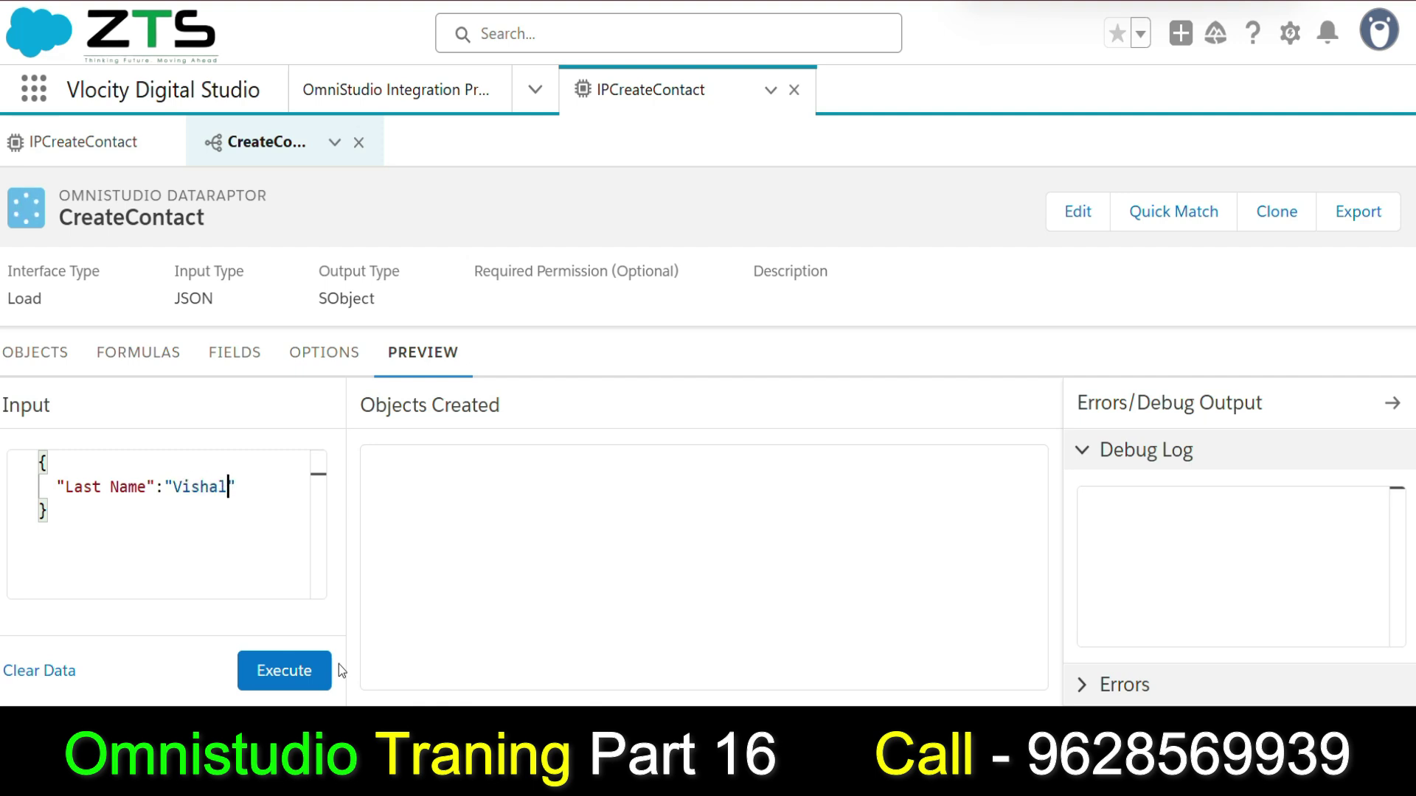
left_click(288, 675)
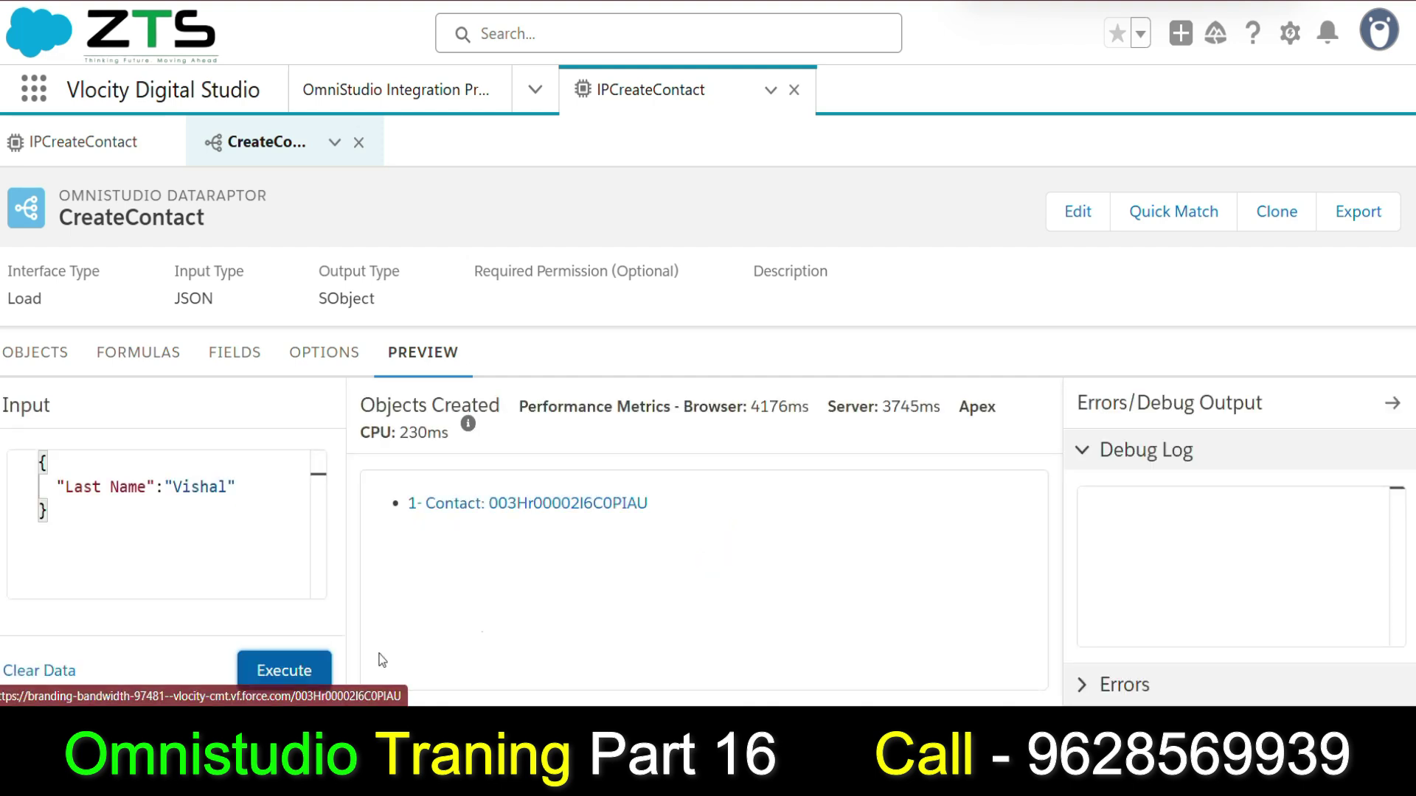
left_click(571, 508)
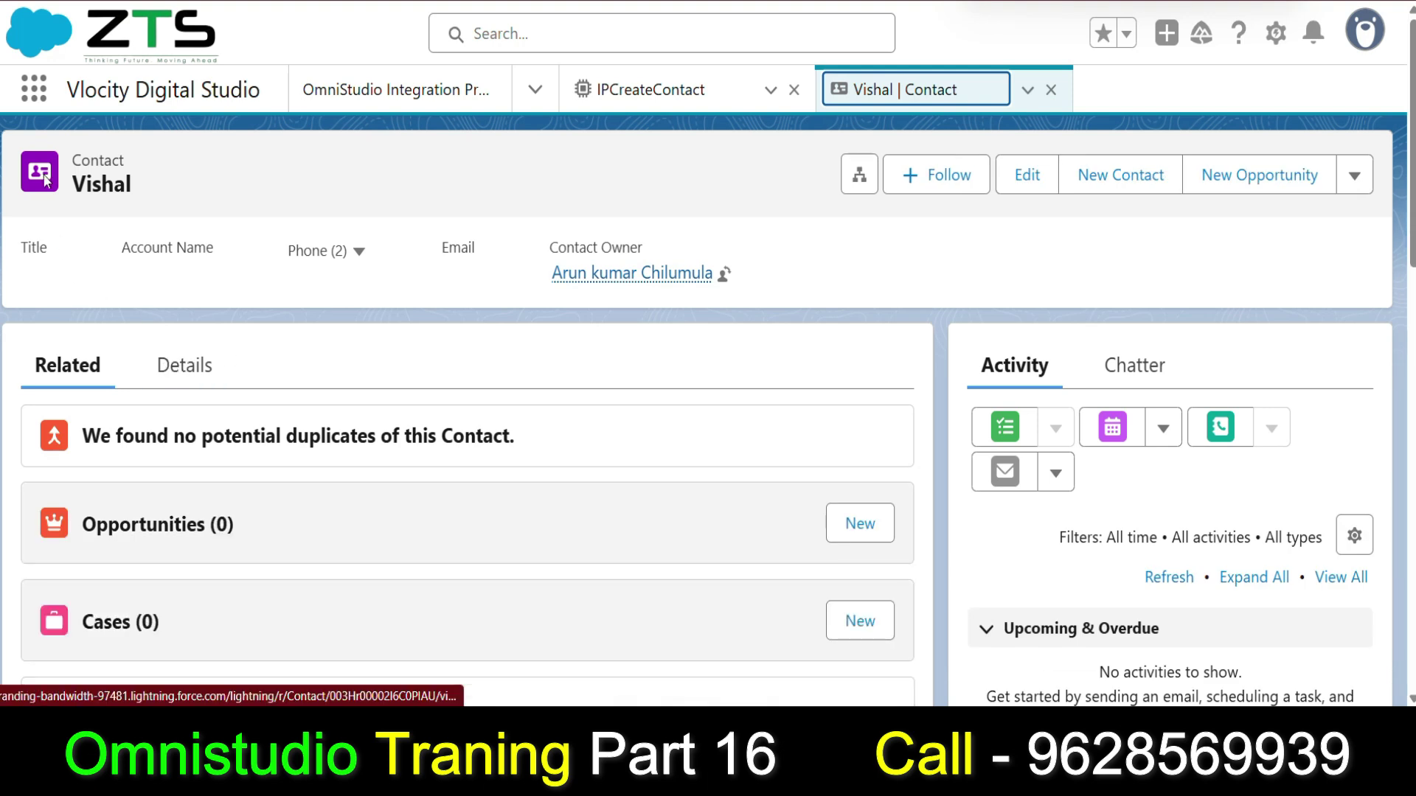
Inspect the new Contact's Details, confirming only its name is filled, then close the record.
left_click(192, 379)
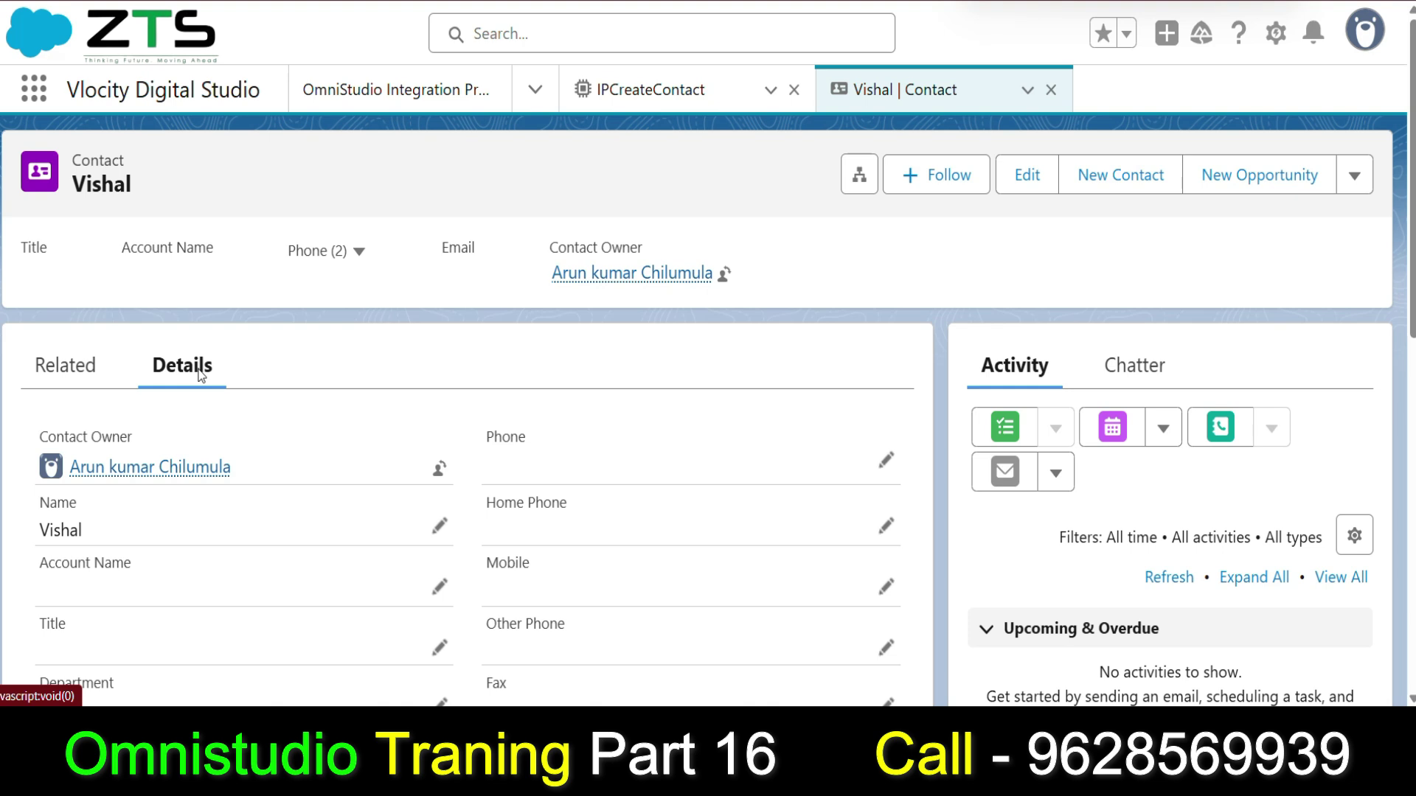
scroll(188, 523, "down", 3)
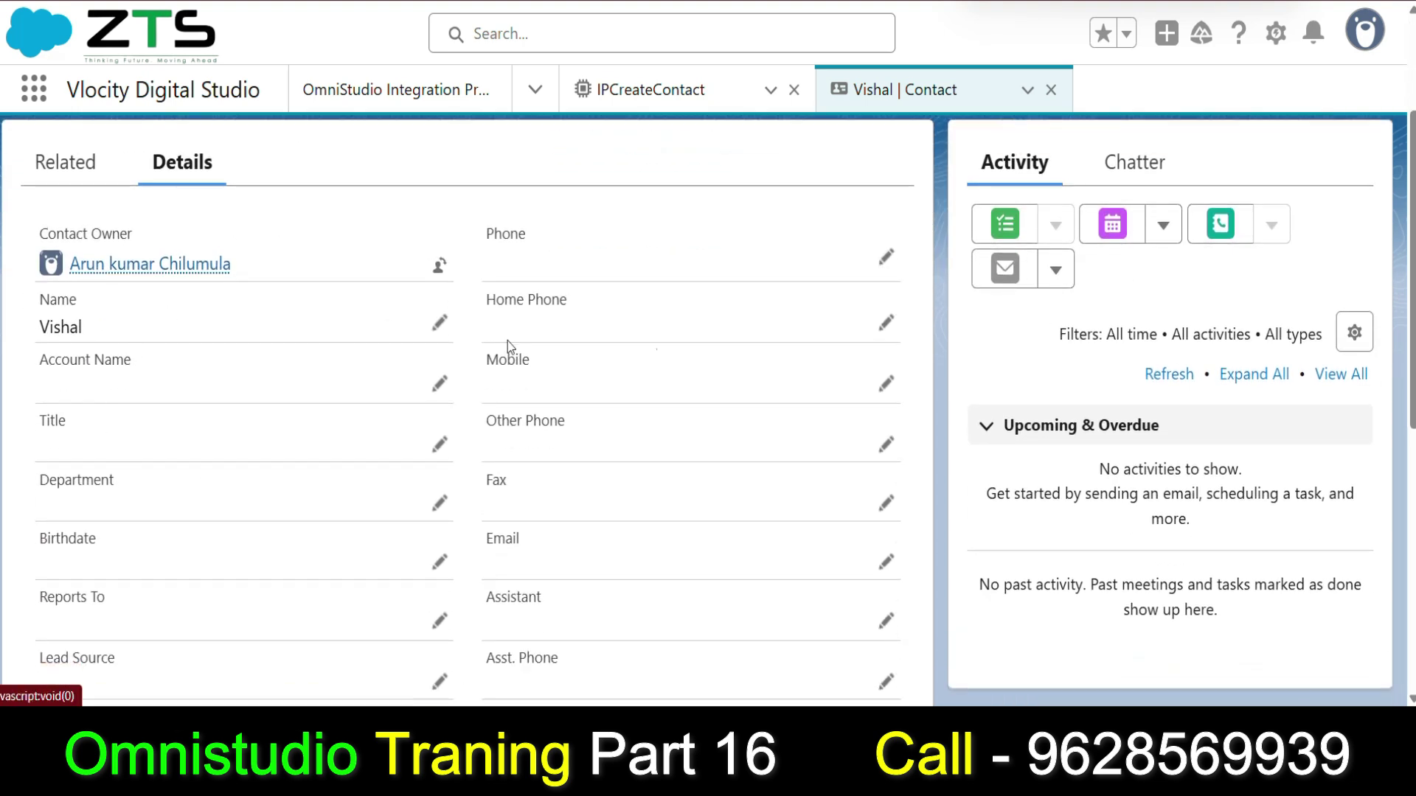
scroll(188, 263, "up", 3)
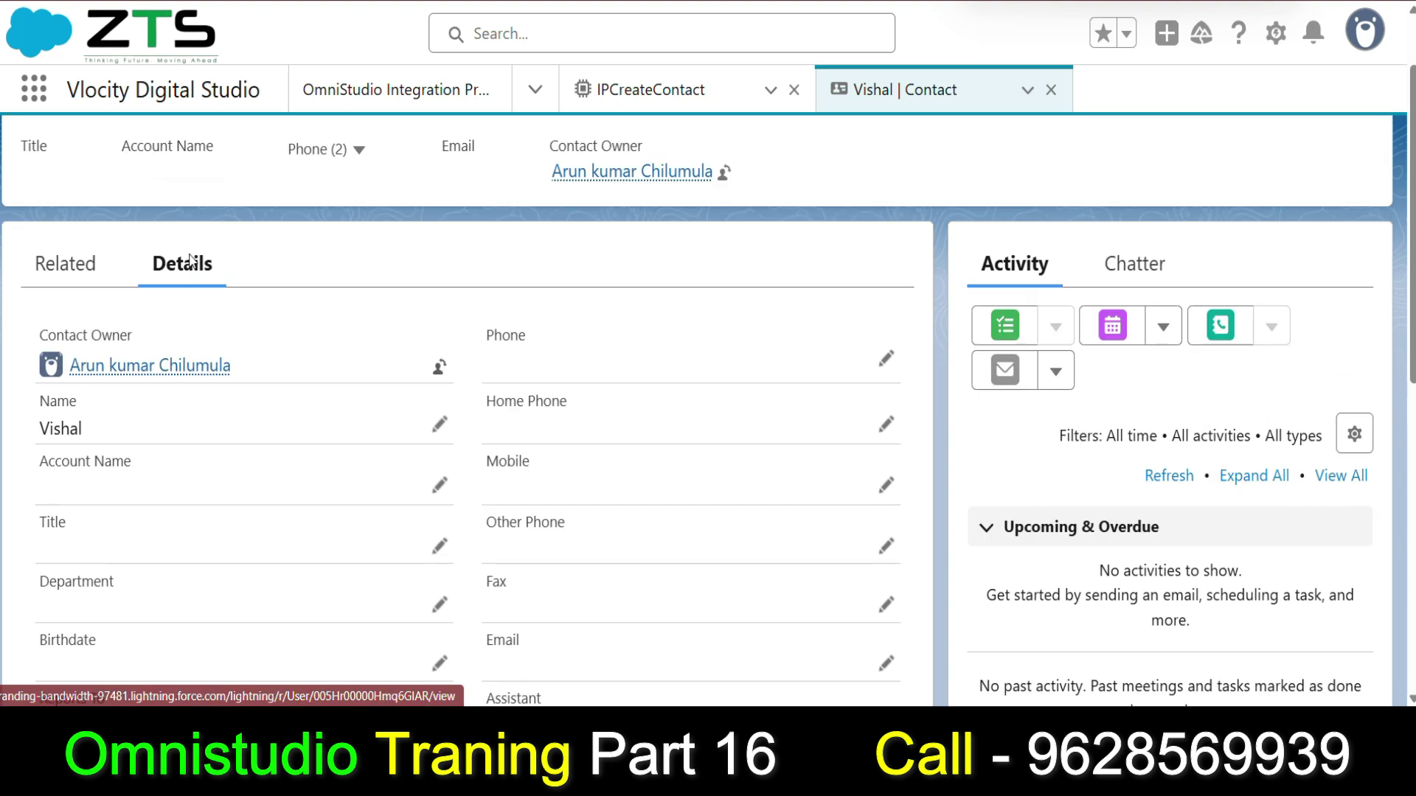
scroll(991, 438, "down", 3)
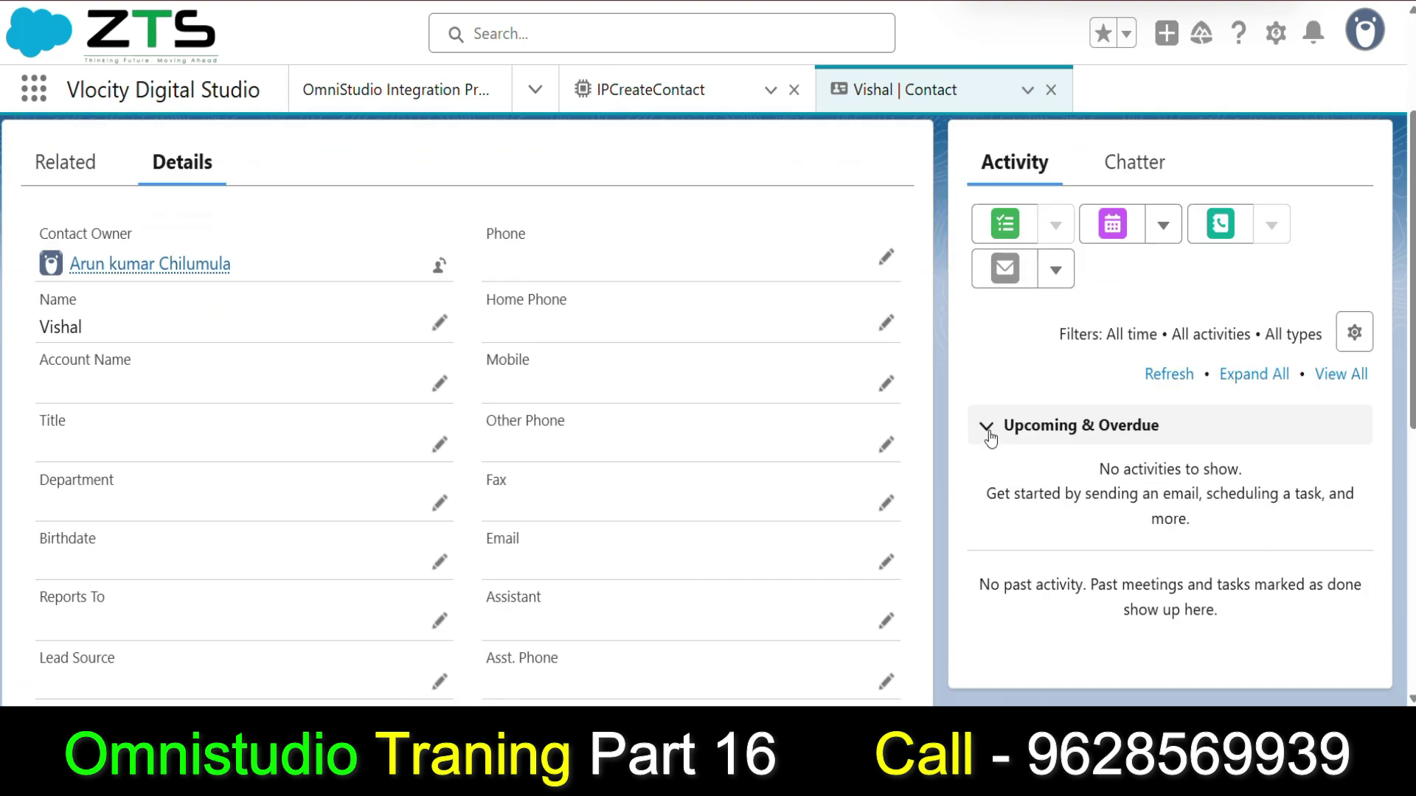
scroll(619, 448, "down", 6)
scroll(133, 357, "up", 6)
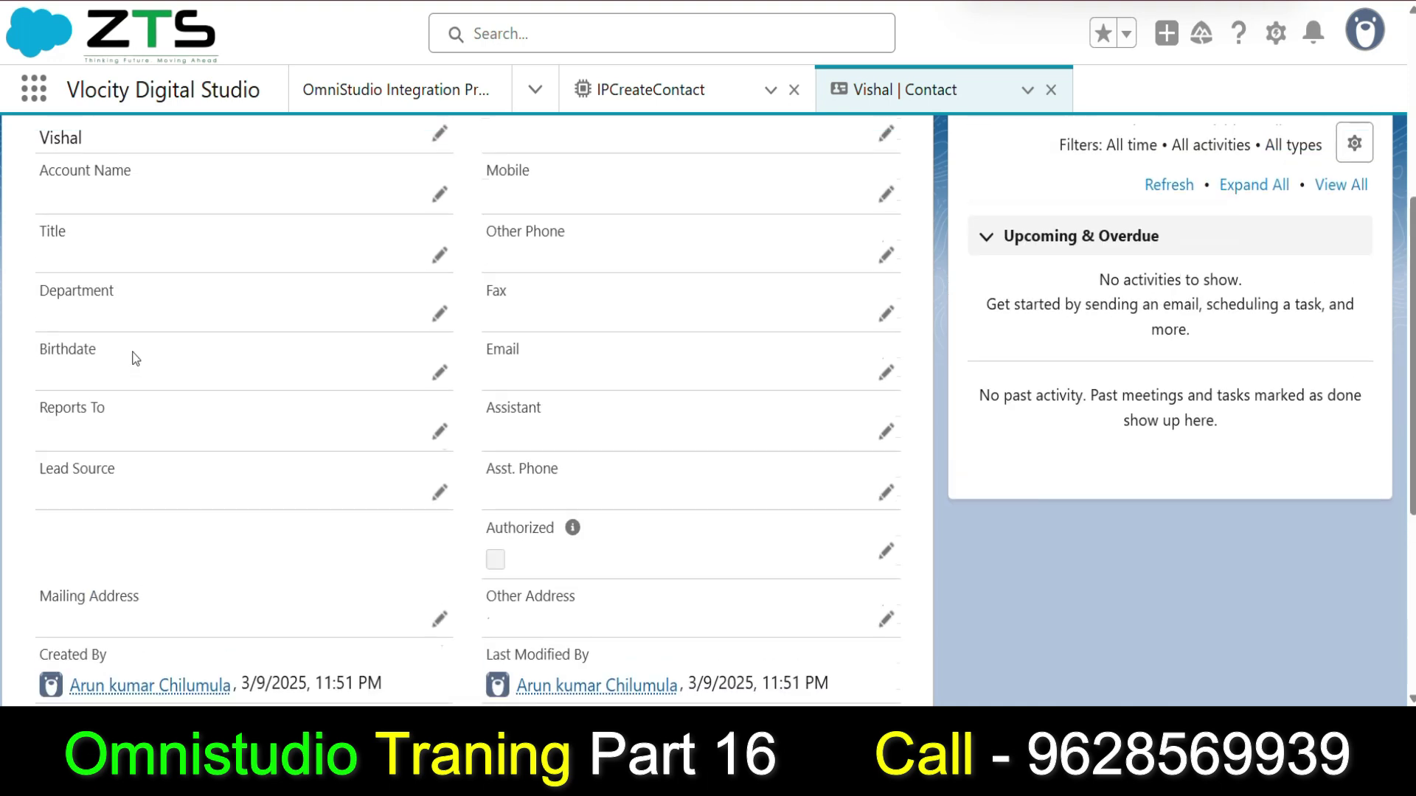
scroll(575, 325, "down", 2)
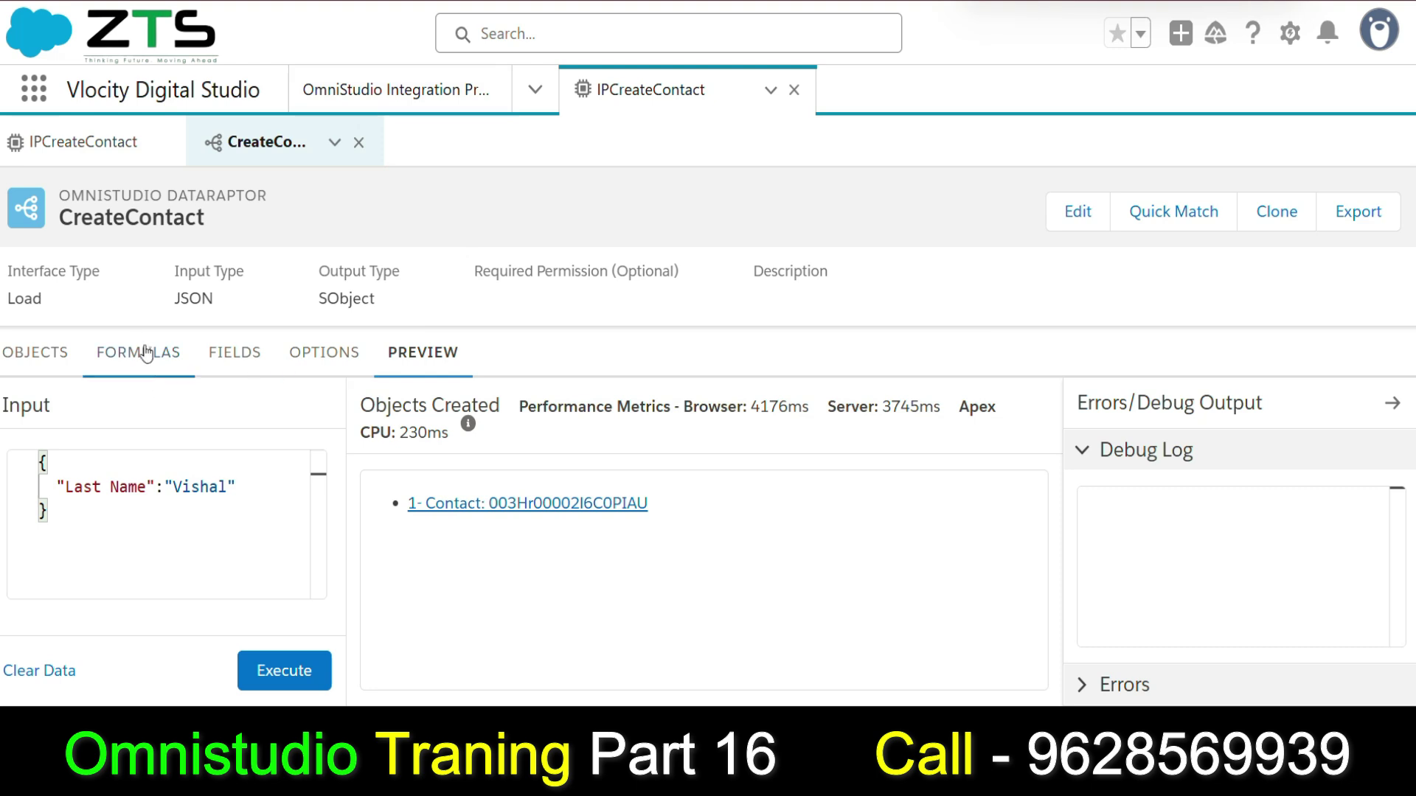
left_click(141, 353)
Compare the CreateContact DataRaptor's field mappings with the IPCreateContact procedure.
left_click(235, 353)
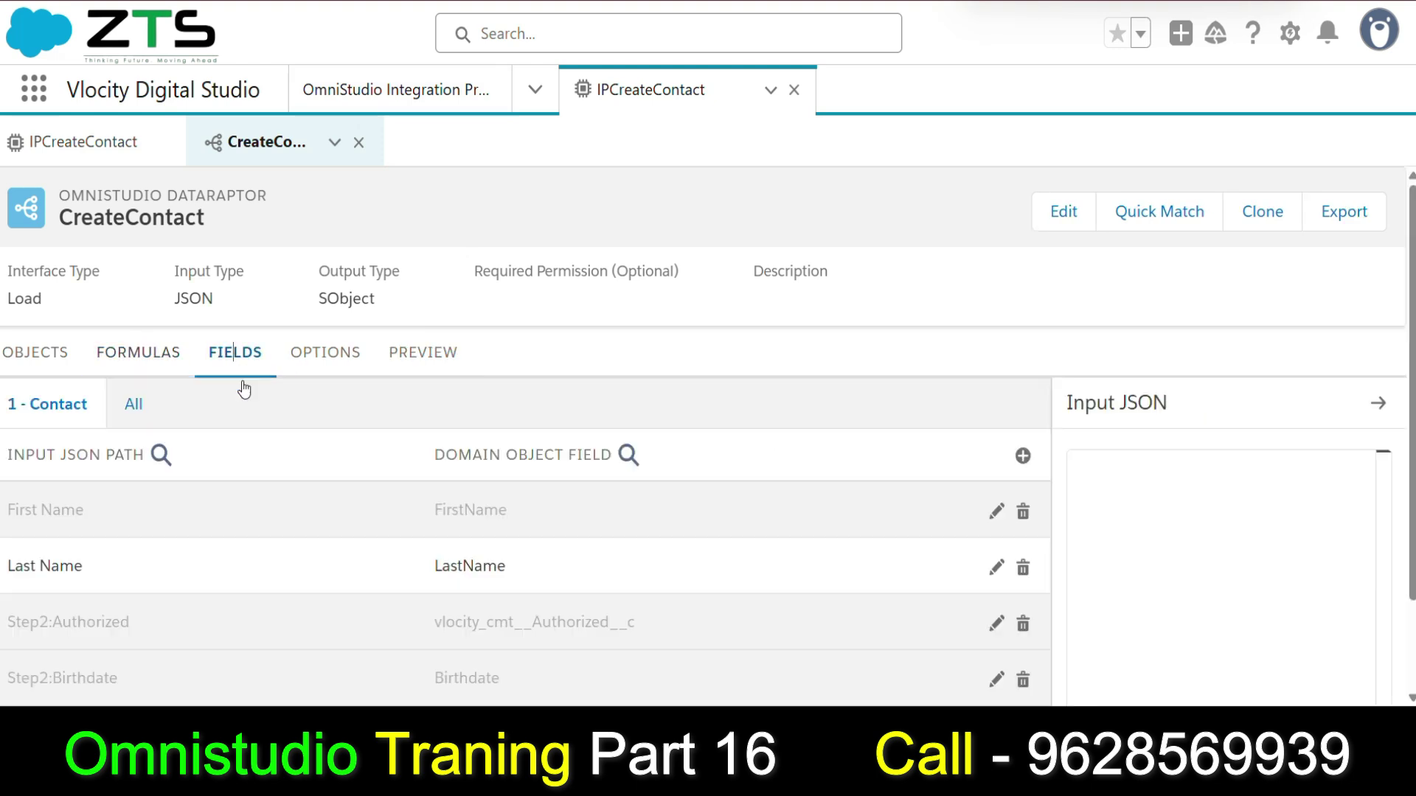
scroll(133, 583, "down", 2)
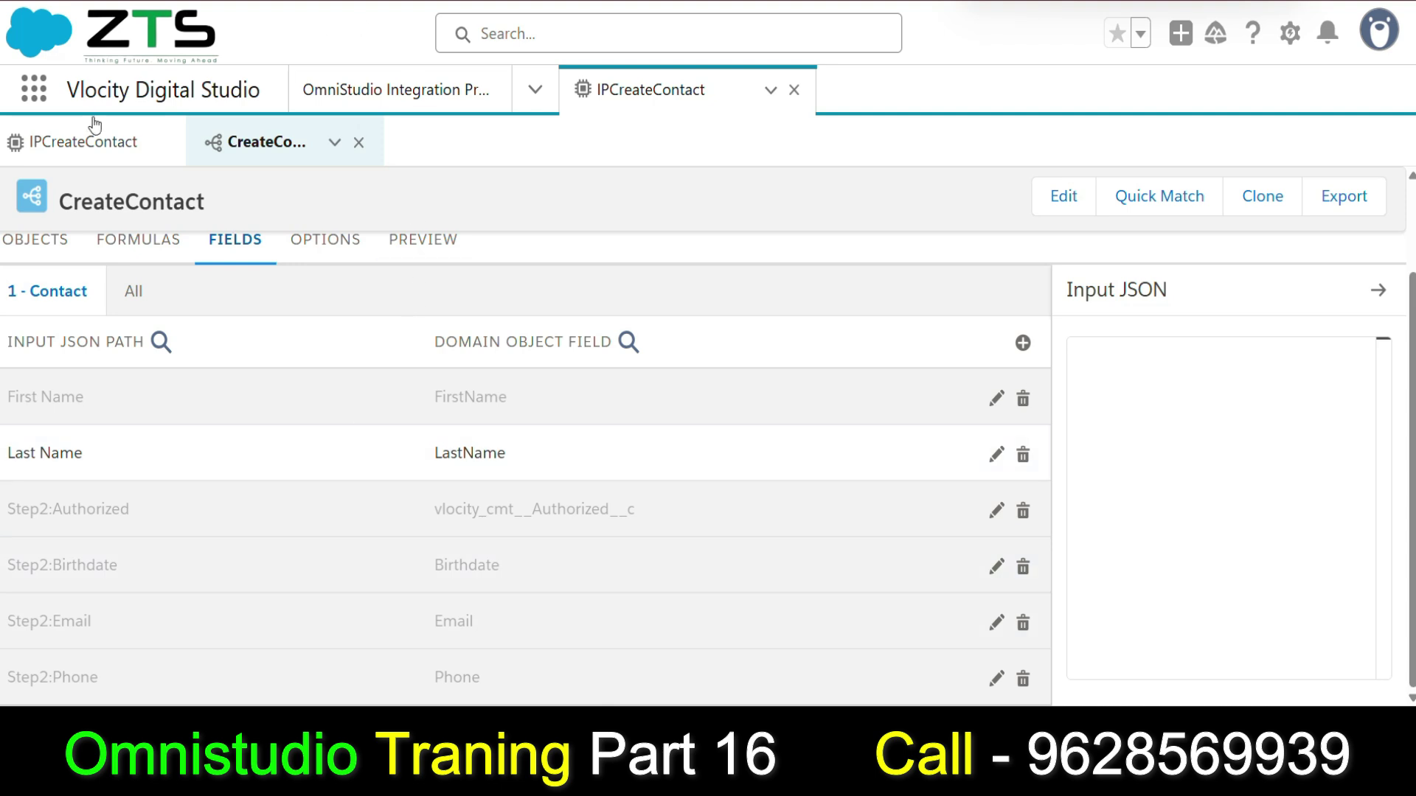
left_click(88, 142)
scroll(885, 547, "down", 1)
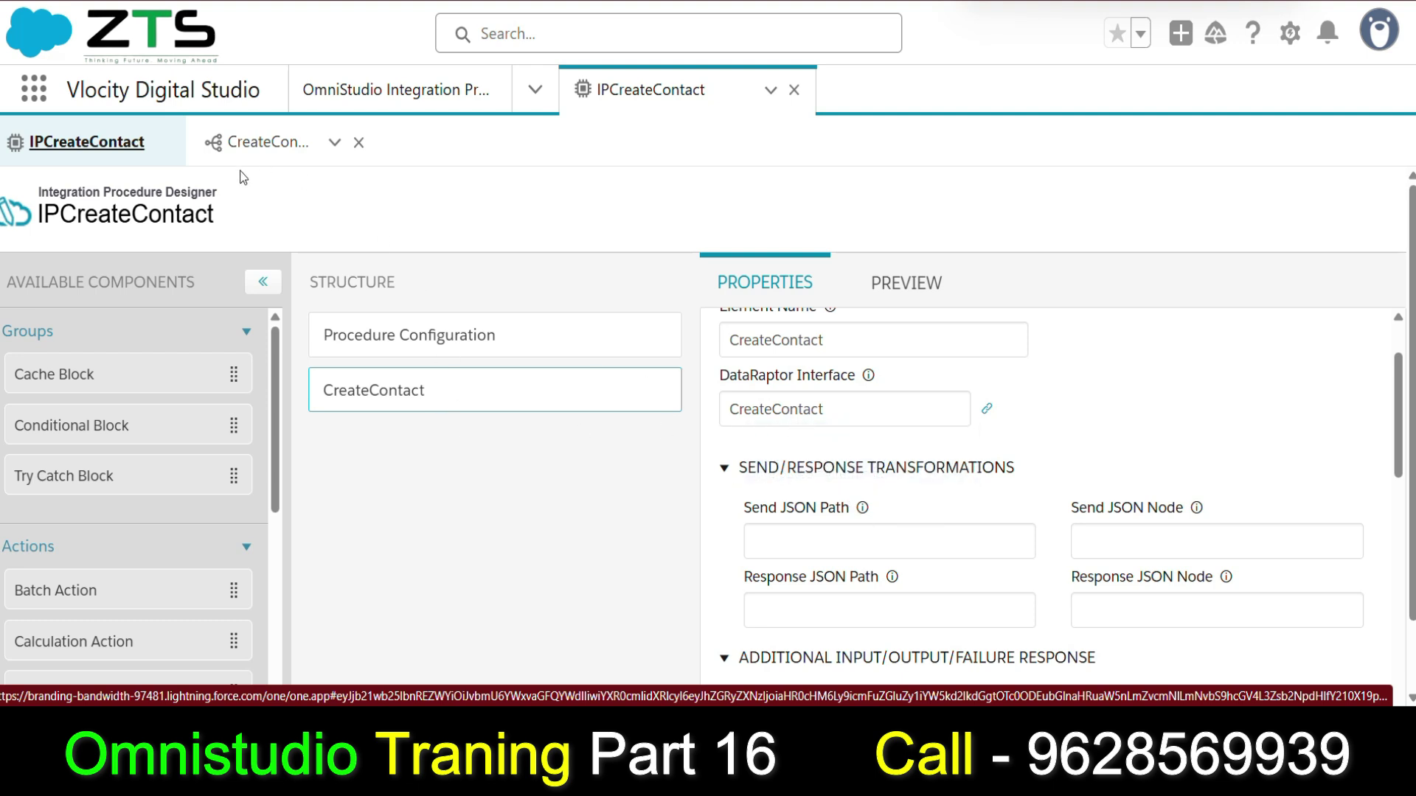
left_click(225, 158)
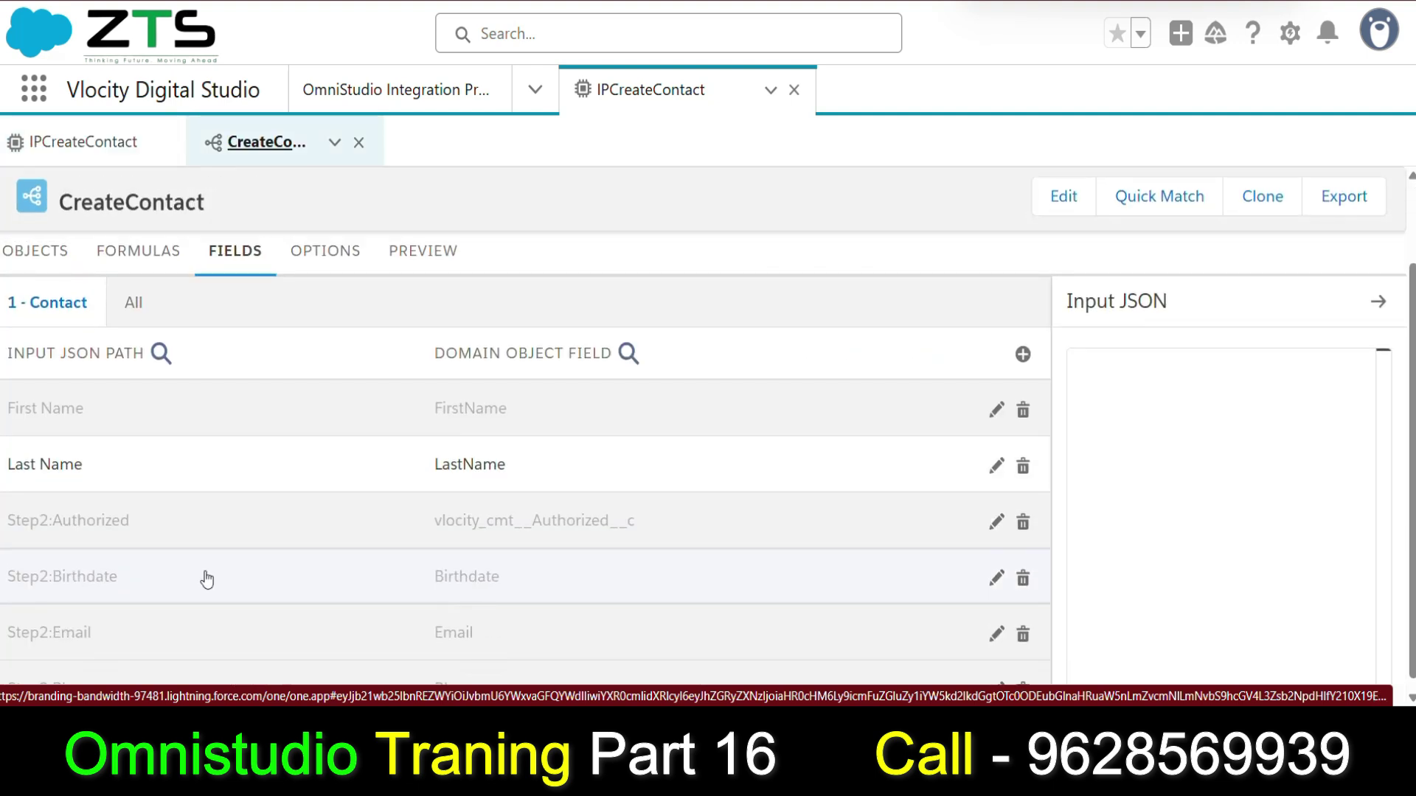
scroll(207, 581, "down", 1)
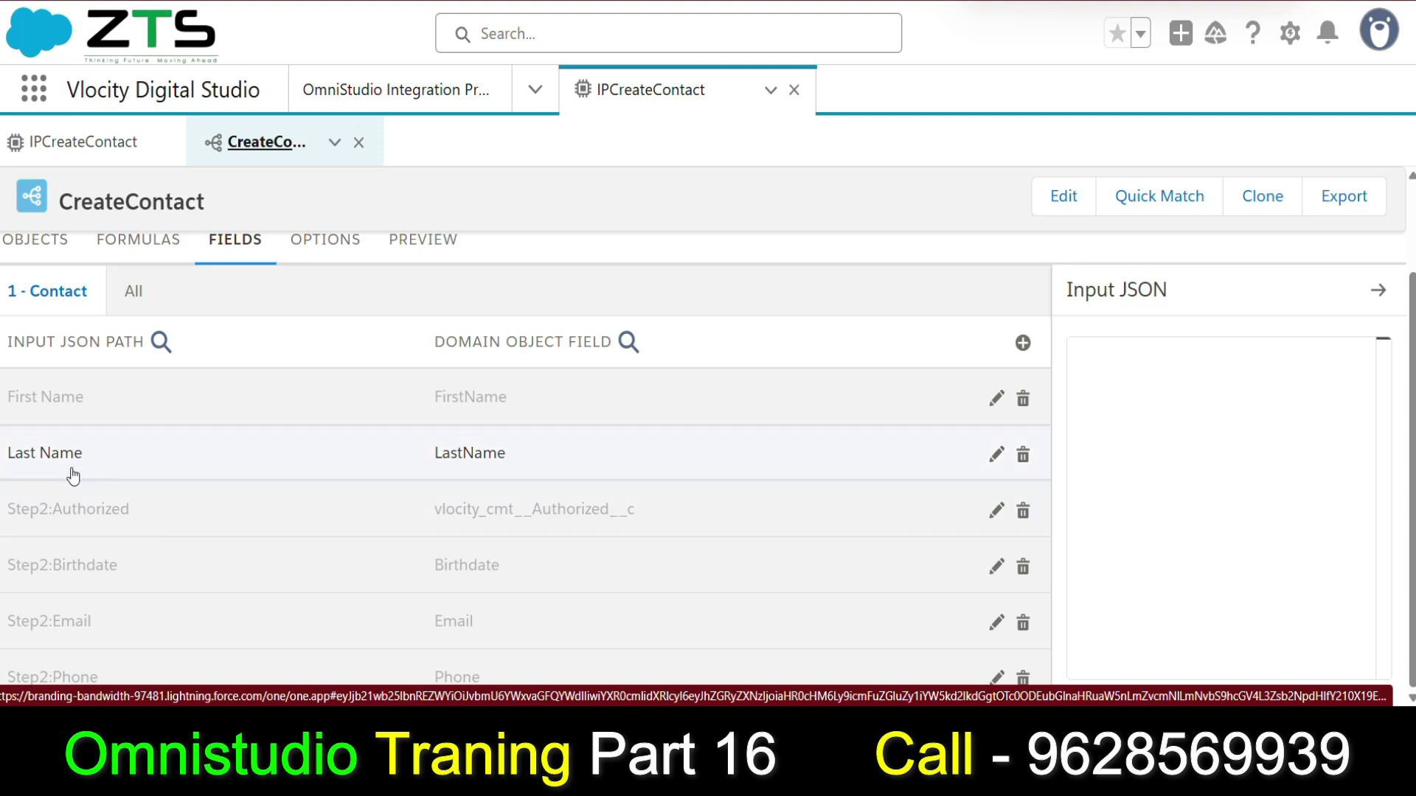
left_click(84, 142)
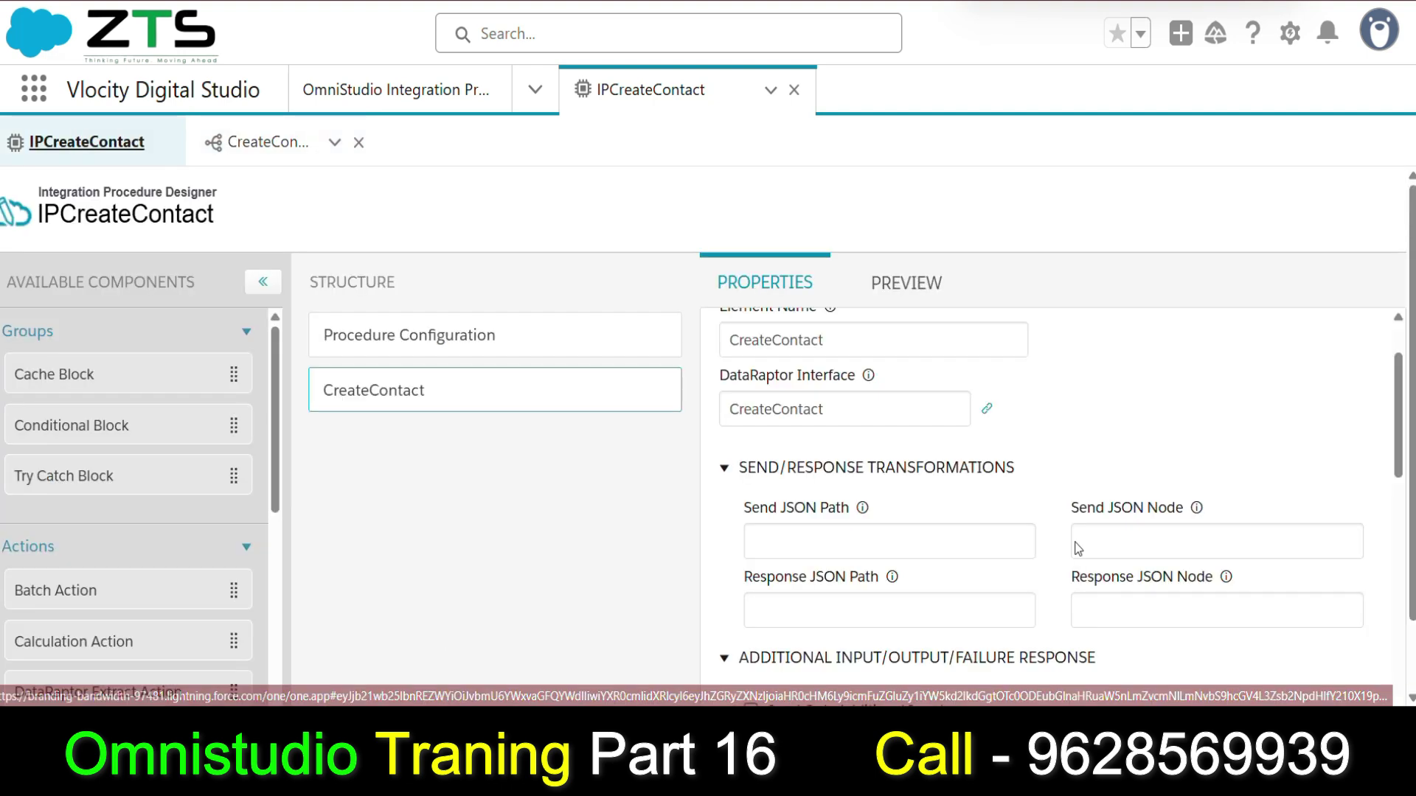
scroll(898, 491, "down", 5)
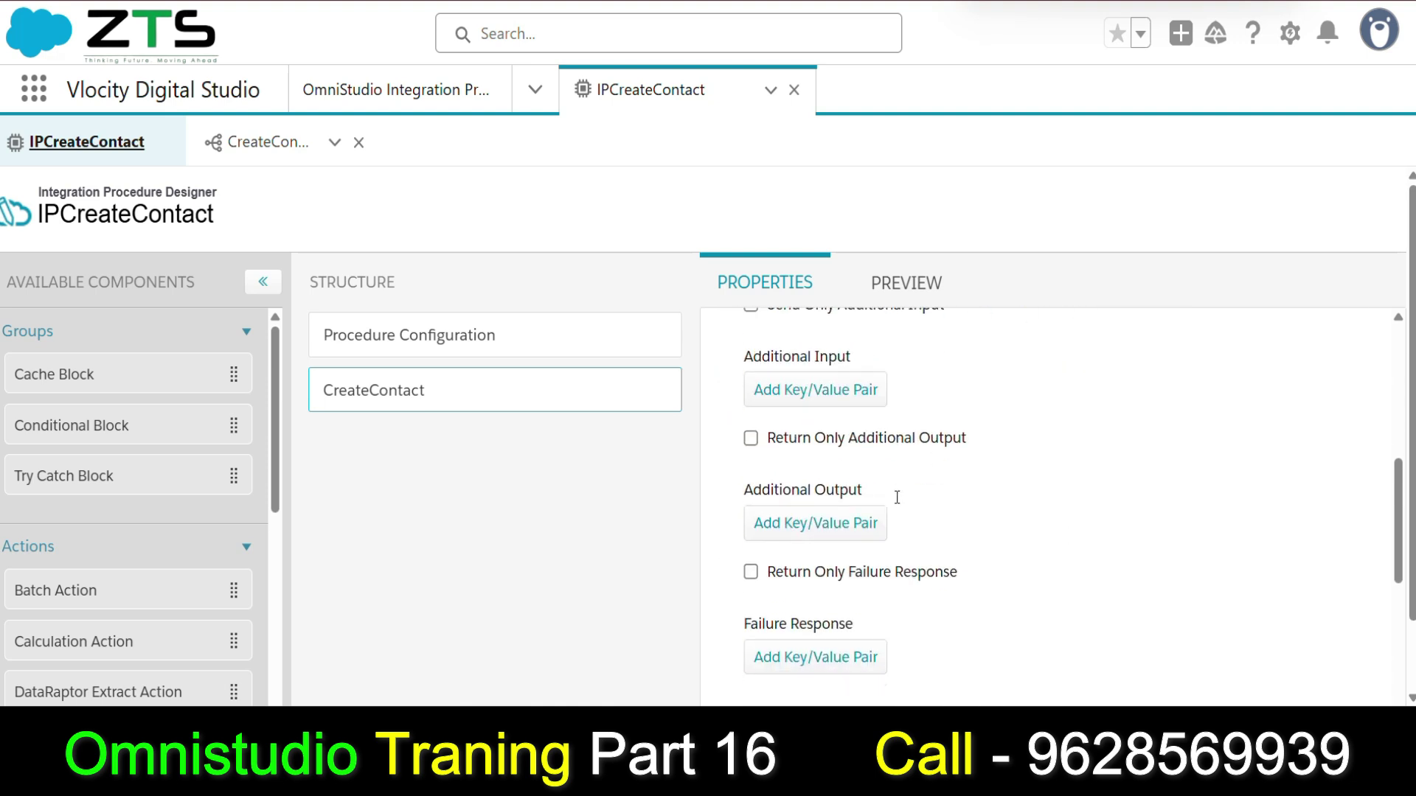
scroll(899, 505, "up", 4)
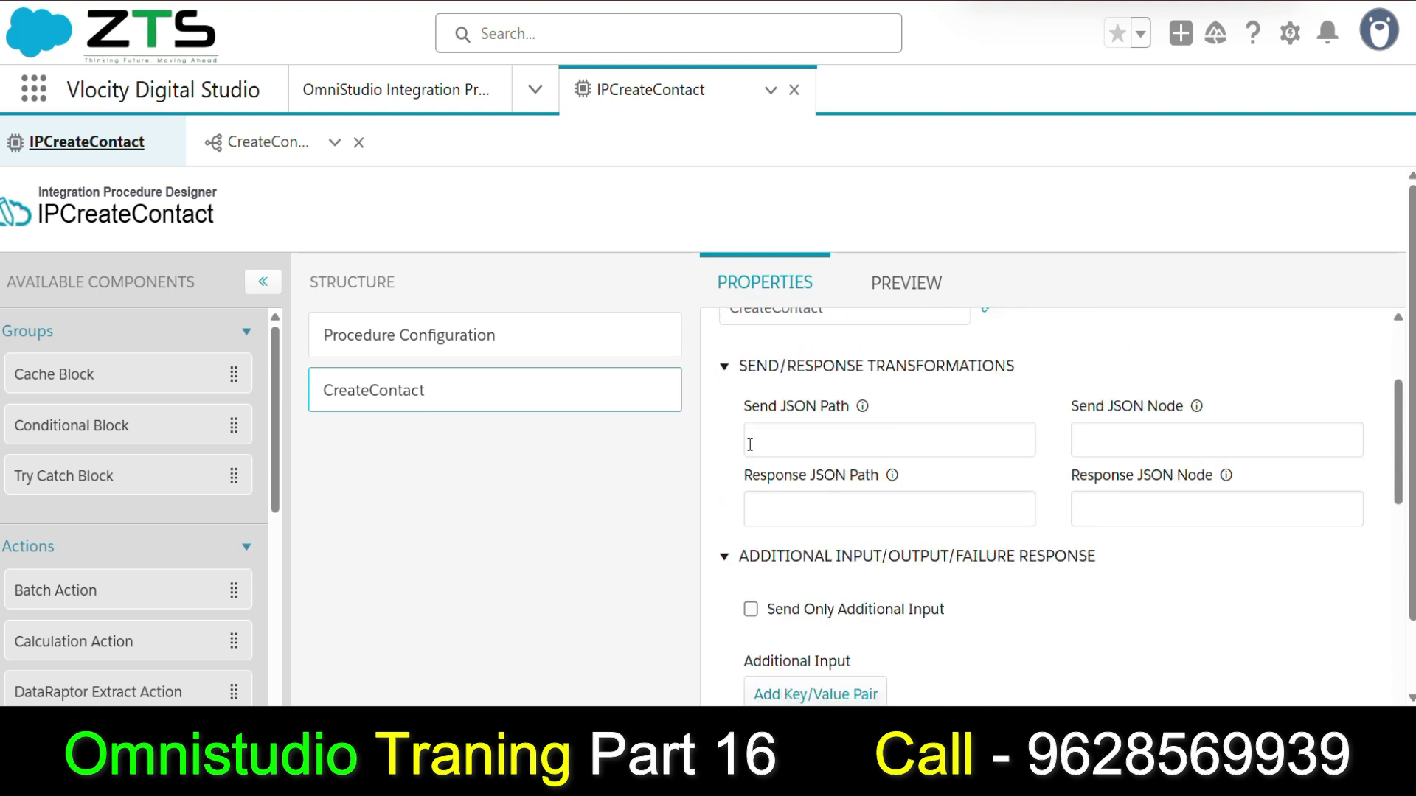
Recheck the DataRaptor's field mappings, then return to the IPCreateContact designer.
left_click(258, 144)
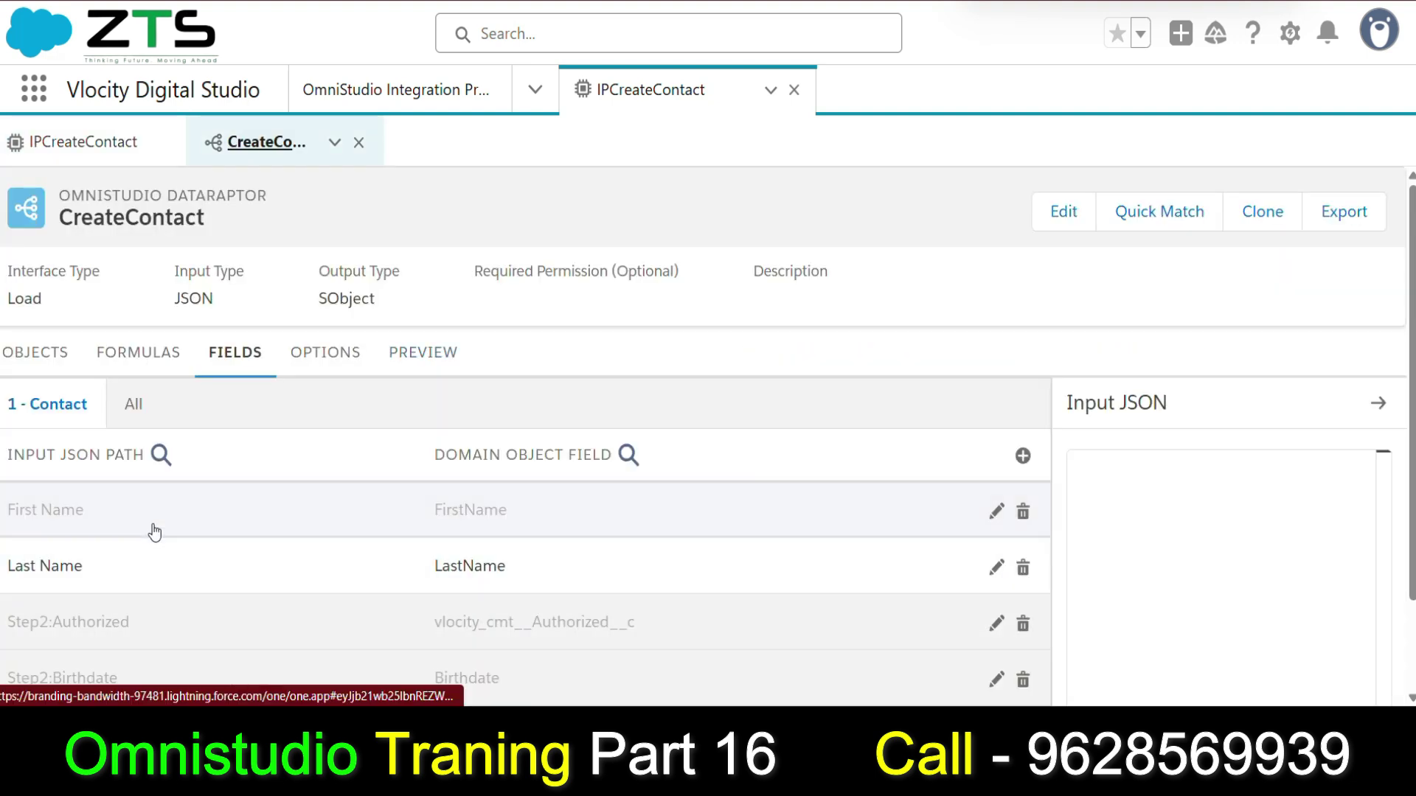
scroll(154, 559, "down", 1)
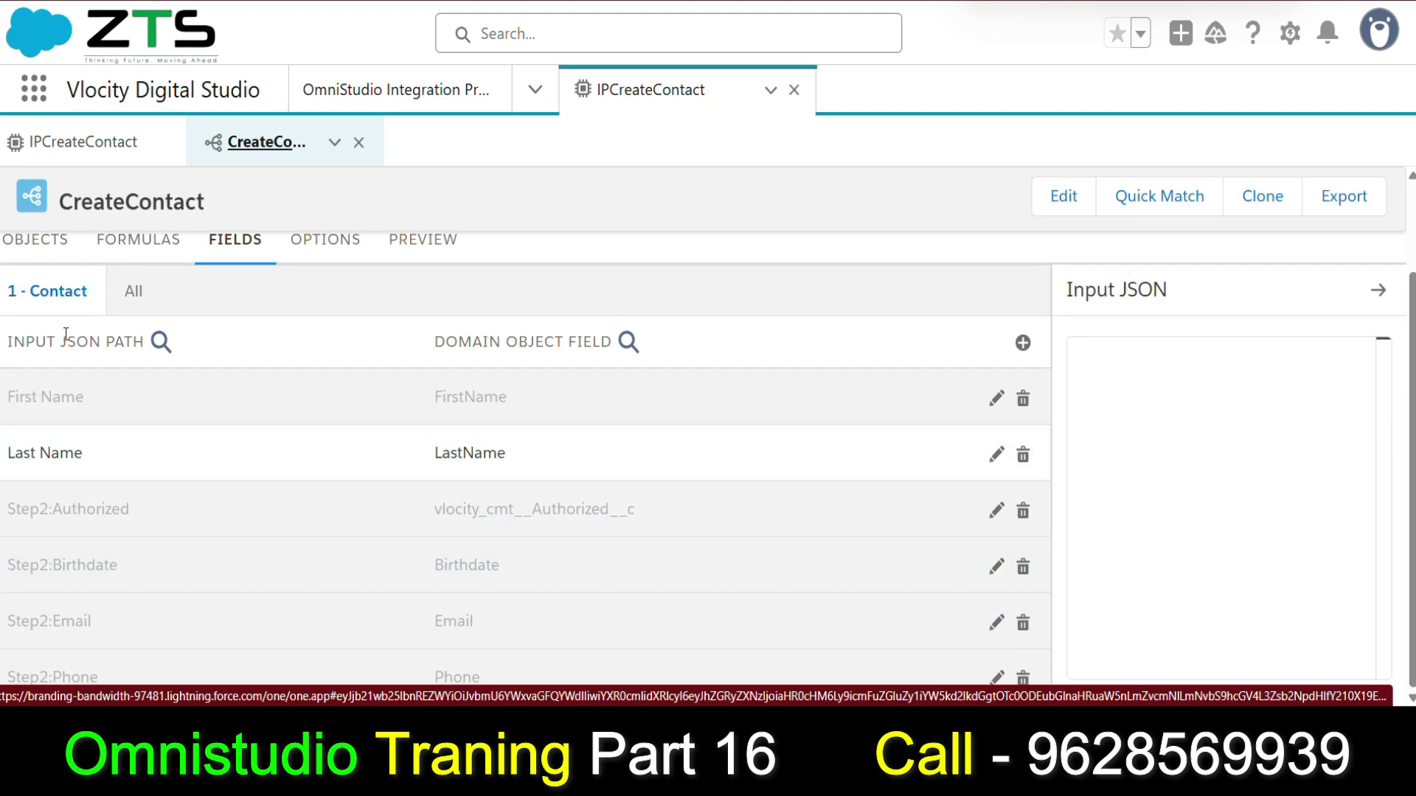
left_click(71, 138)
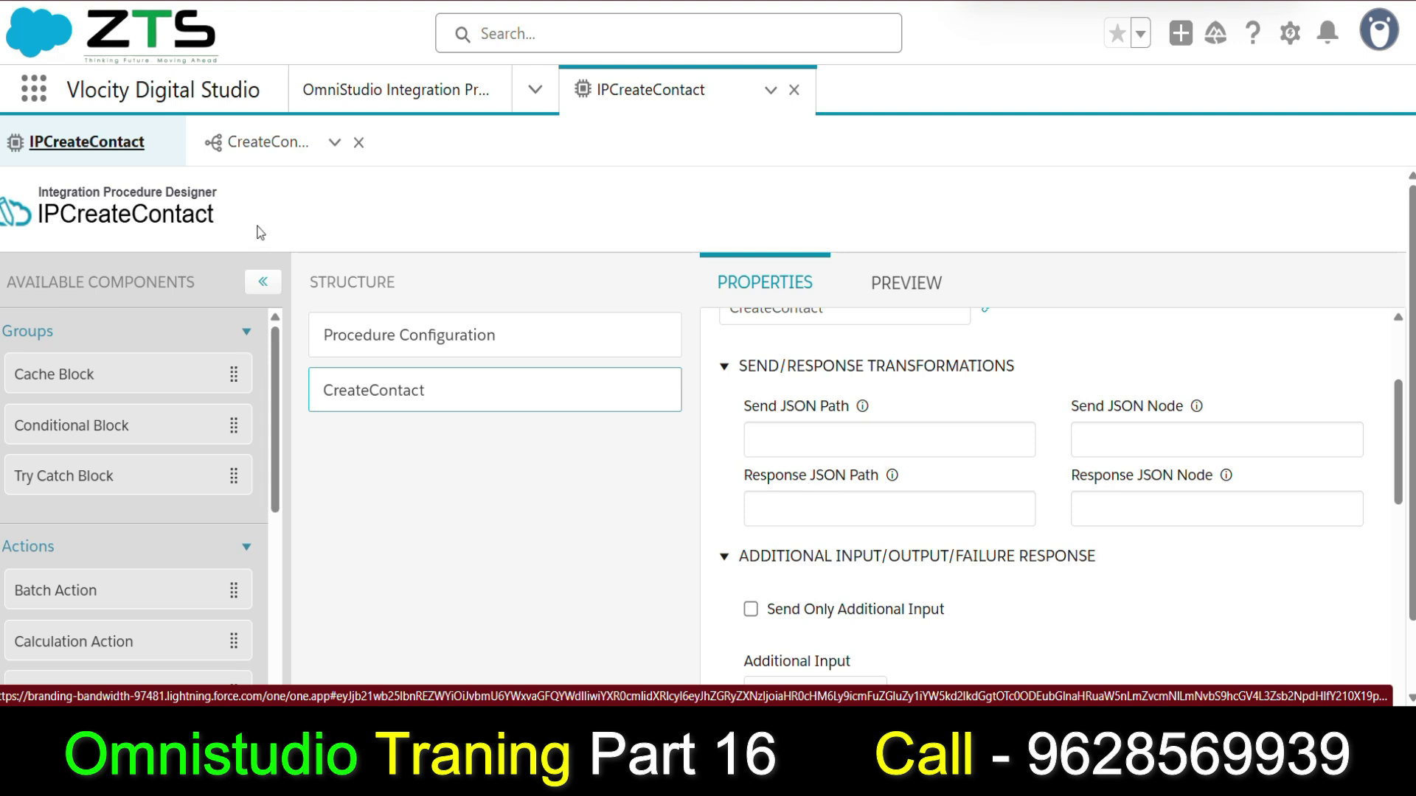
left_click(267, 144)
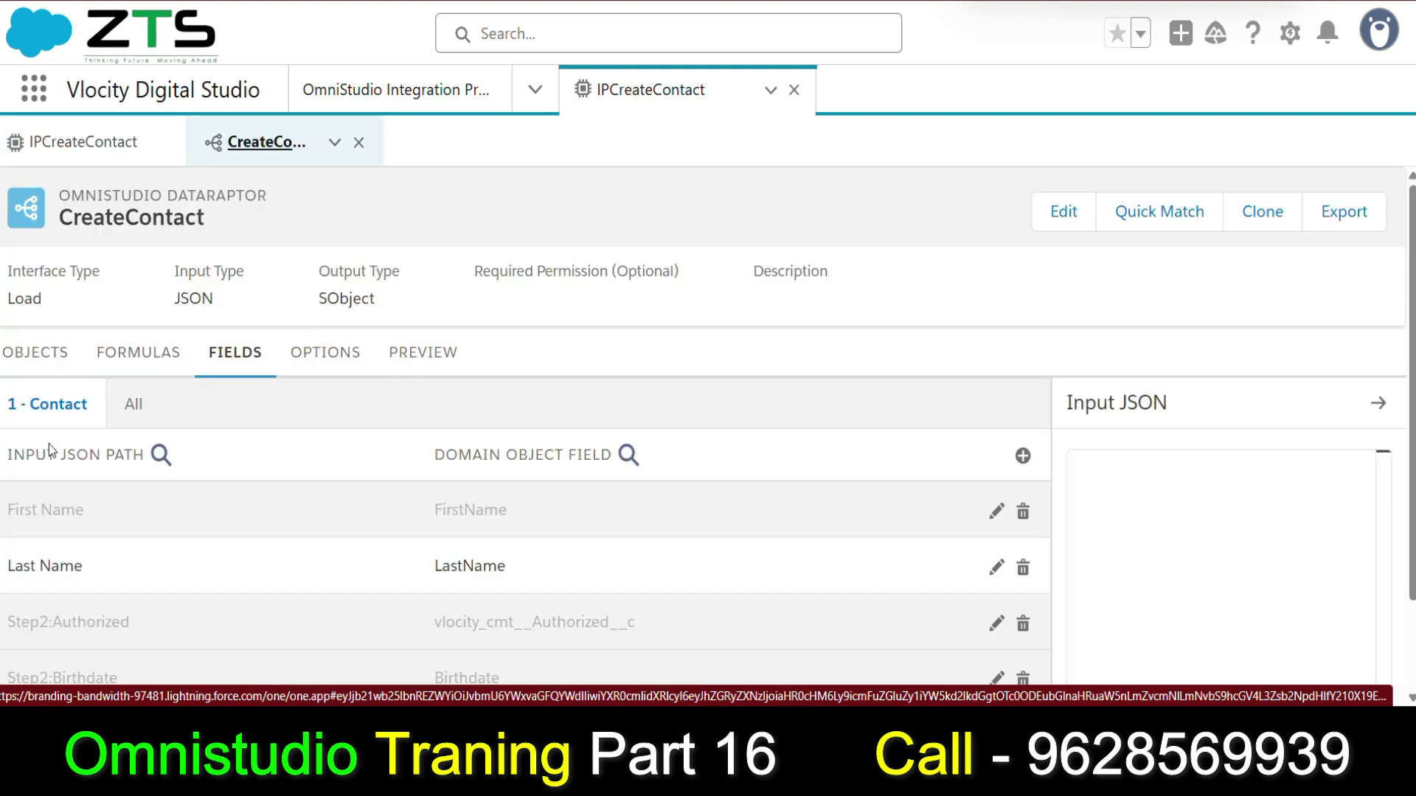
scroll(48, 450, "down", 2)
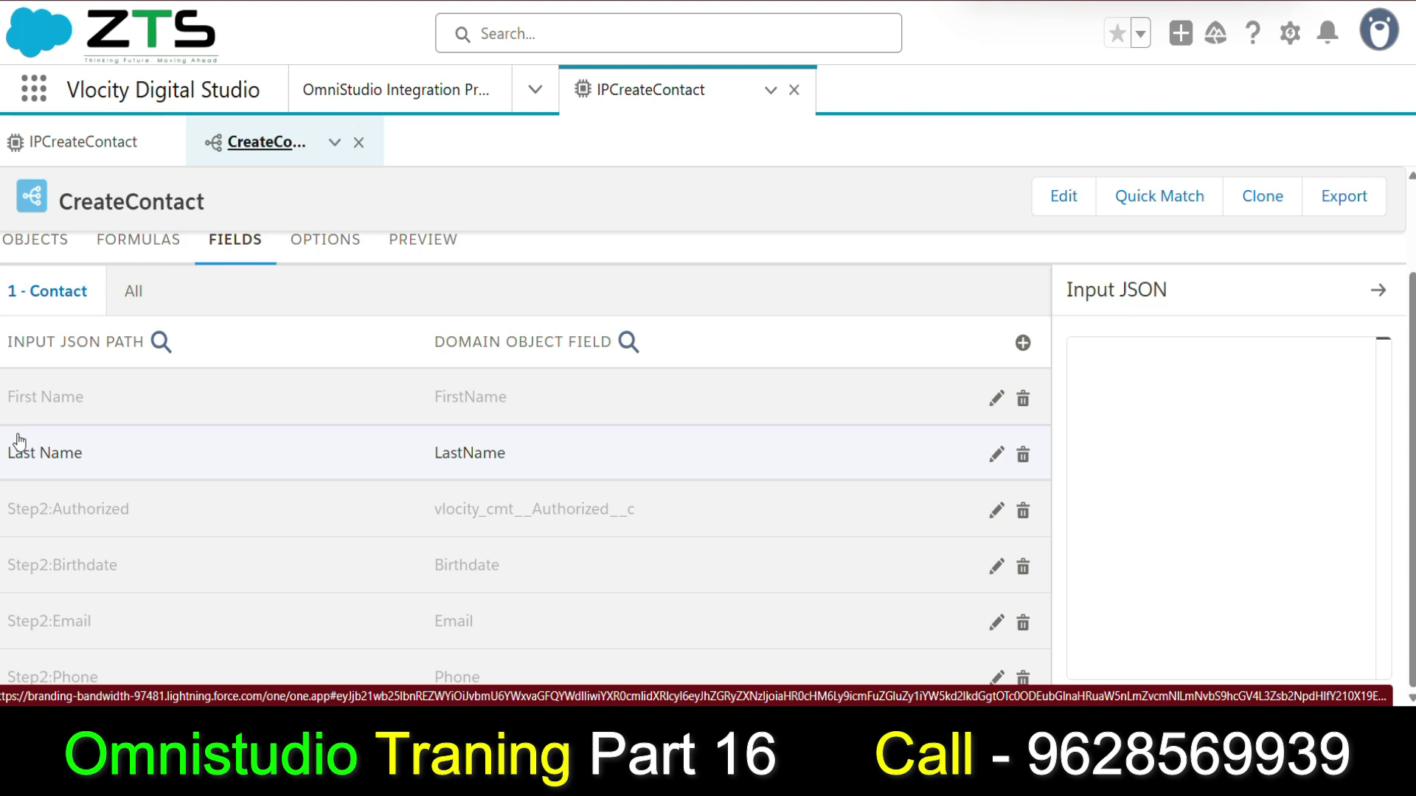
left_click(83, 144)
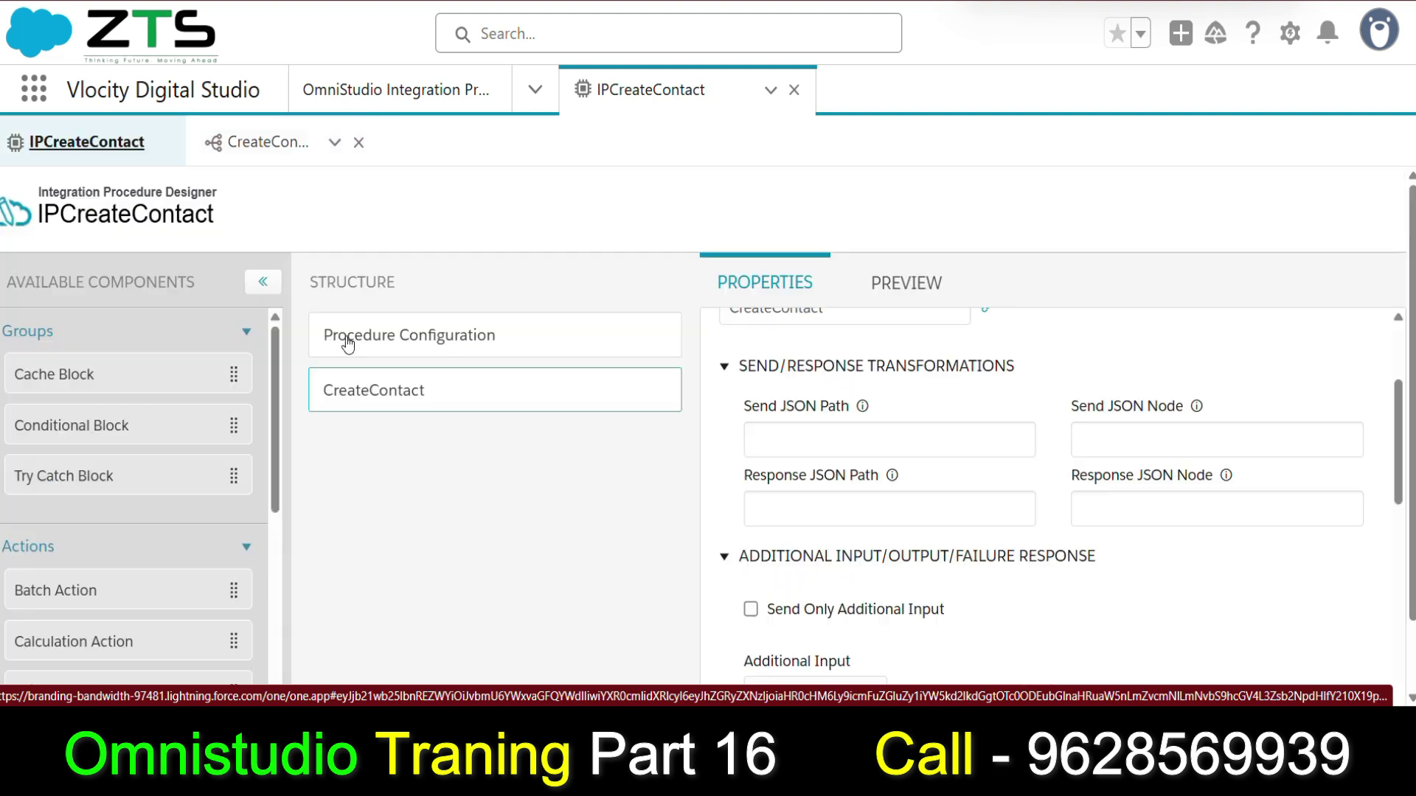
Remove a stray space from the CreateContact step's element name, leaving it CreateContact.
left_click(812, 443)
scroll(947, 459, "down", 1)
scroll(947, 464, "up", 1)
mouse_move(891, 479)
scroll(892, 479, "up", 3)
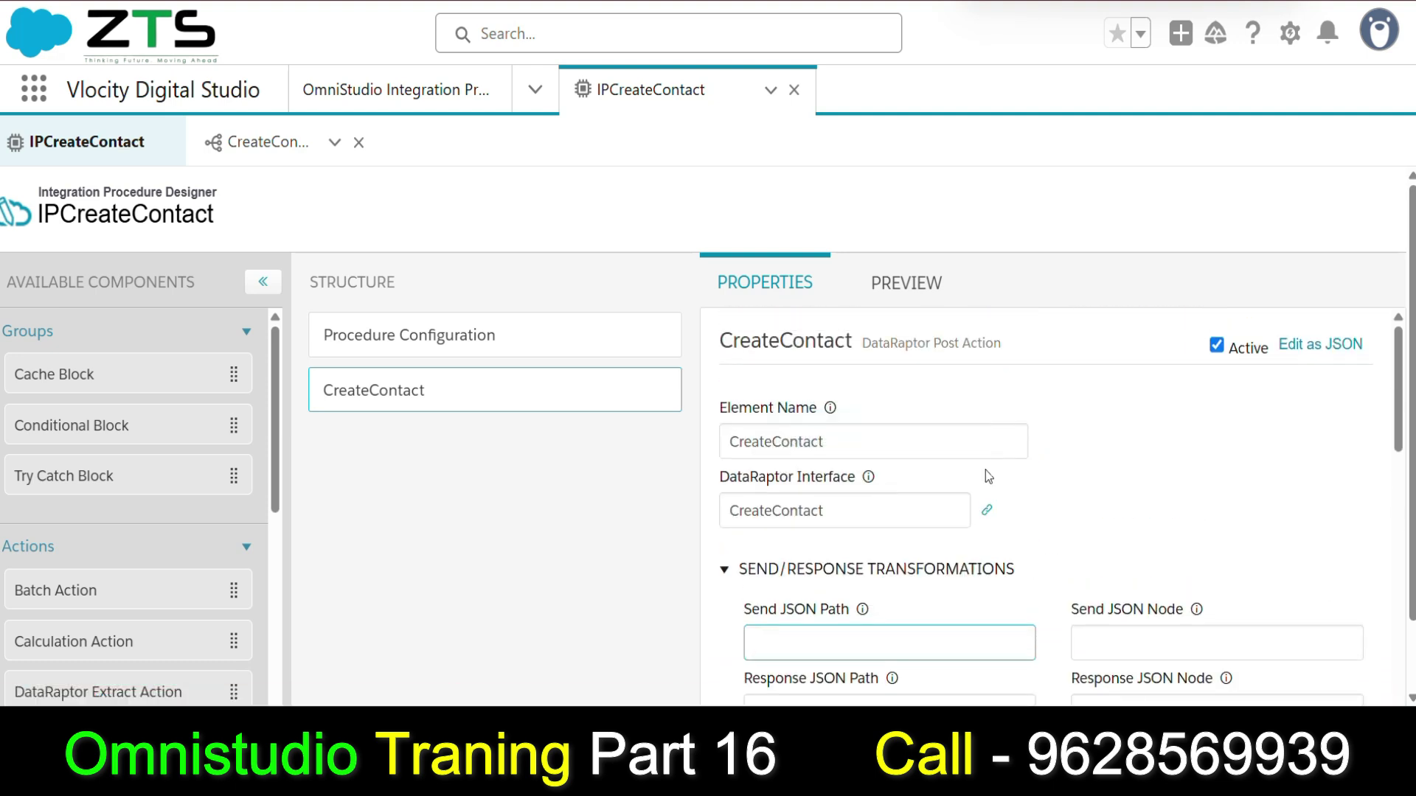
left_click(848, 510)
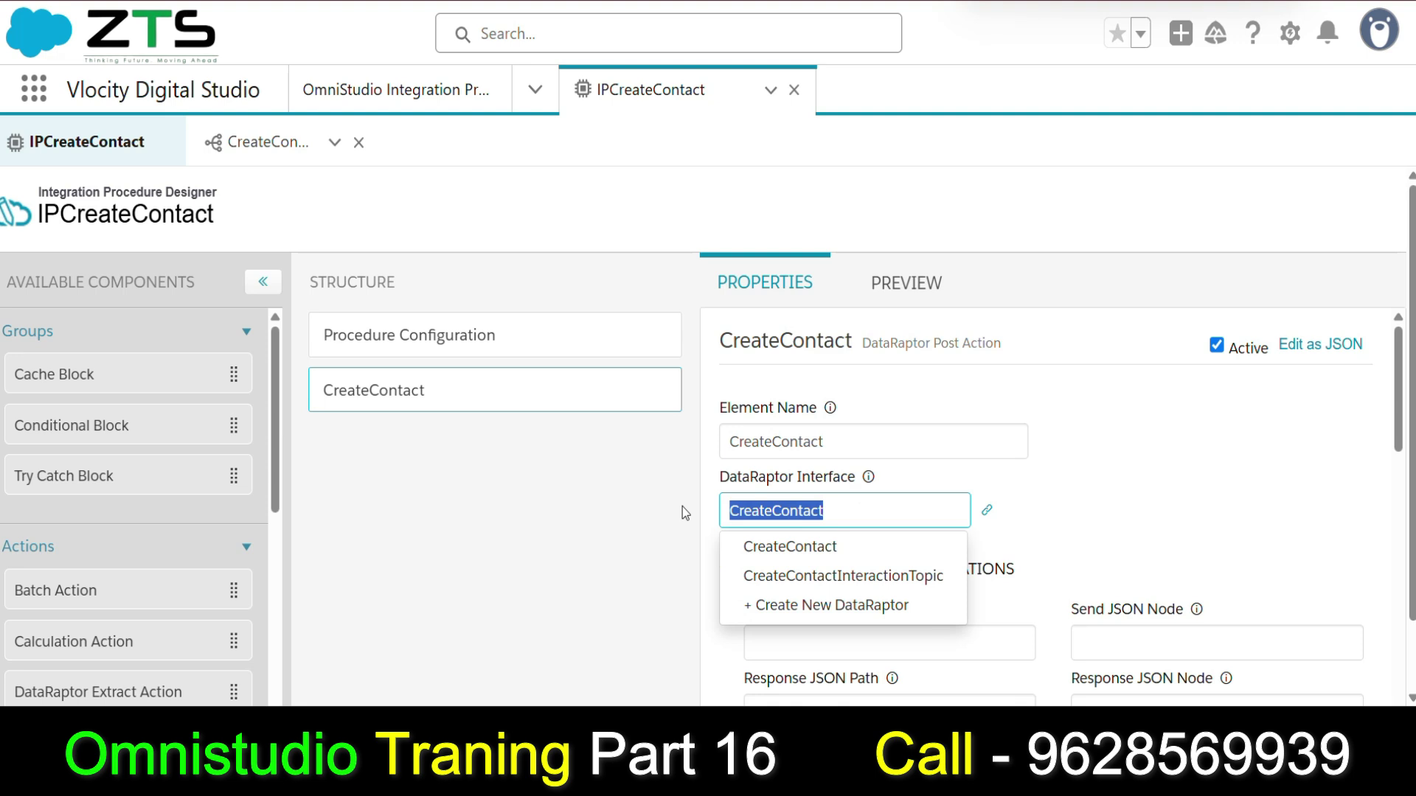
left_click(845, 509)
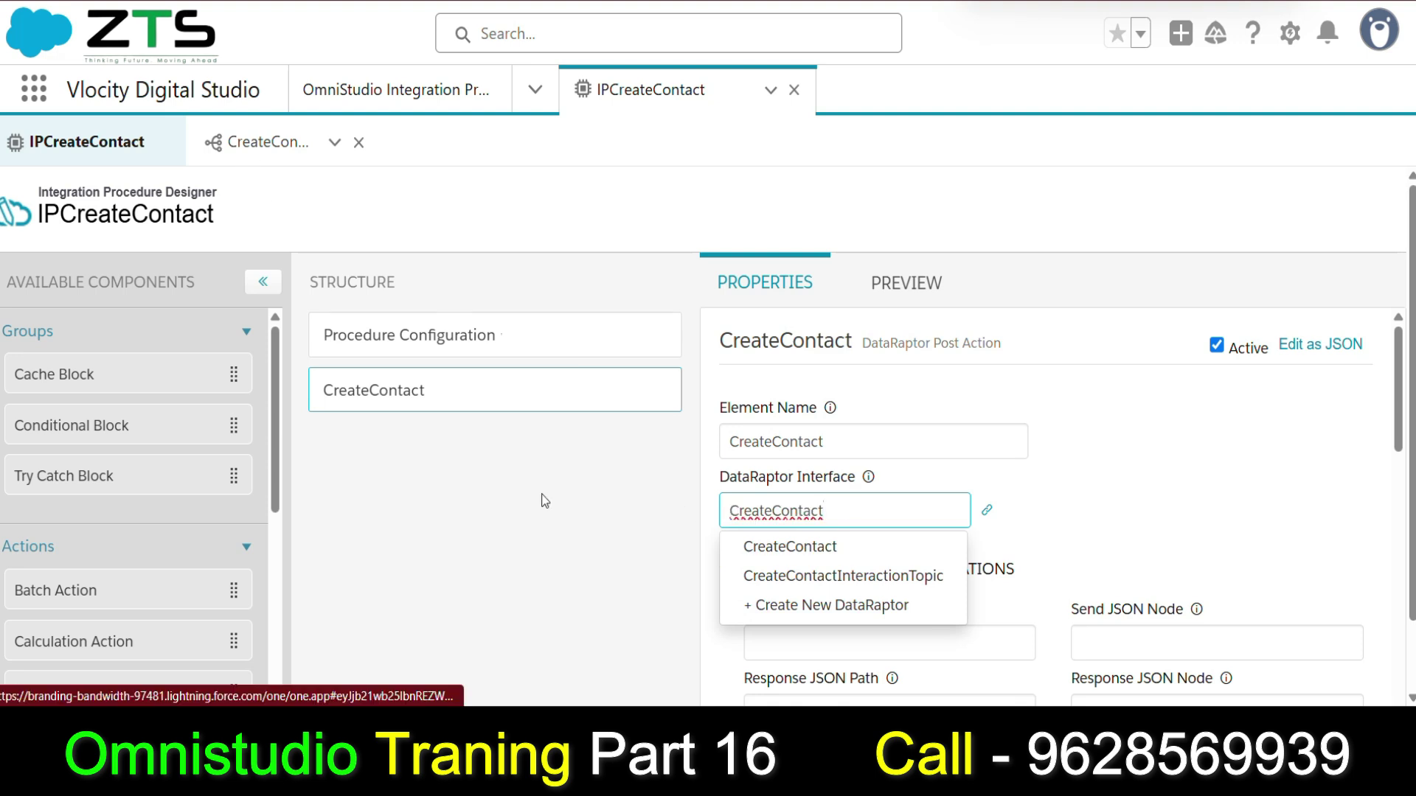
left_click(772, 445)
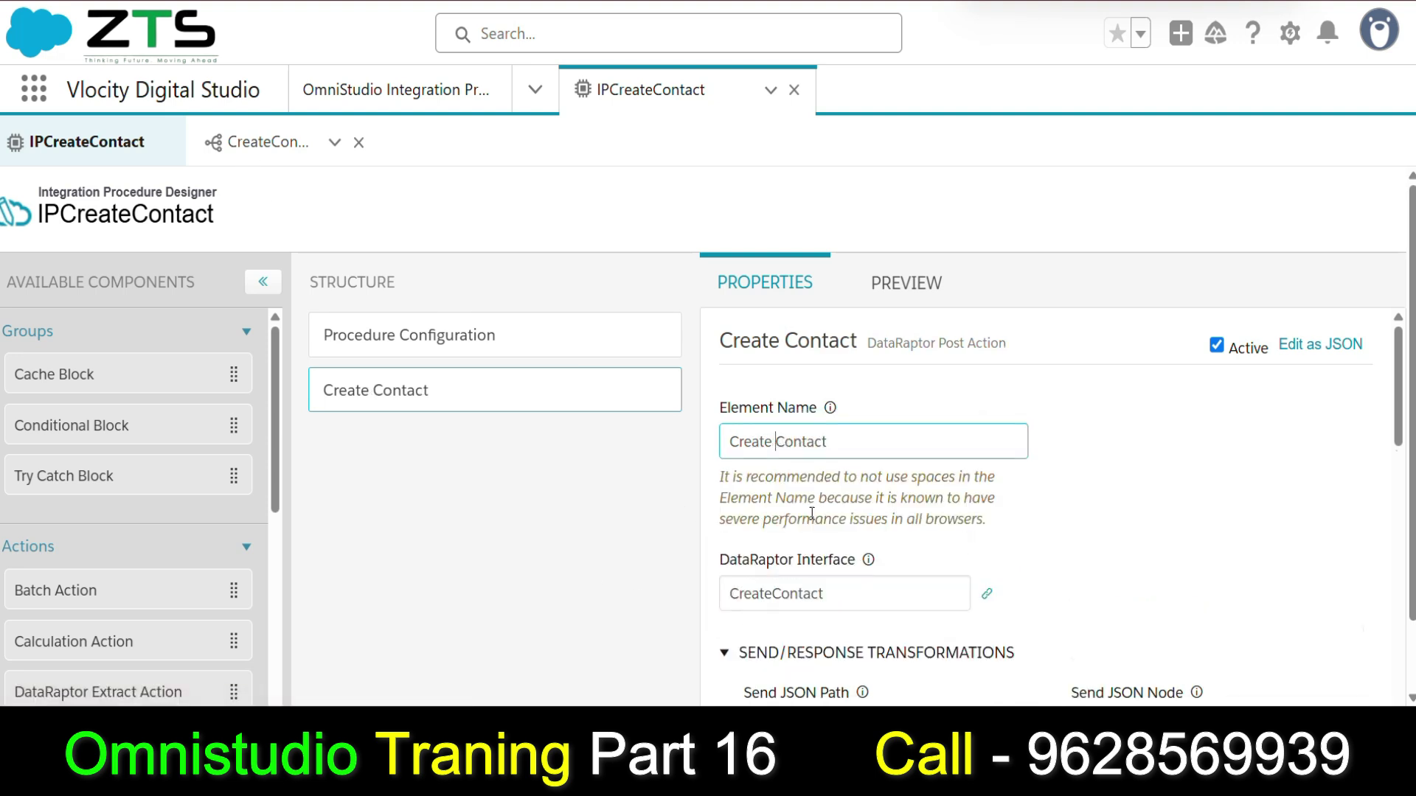
key("BackSpace")
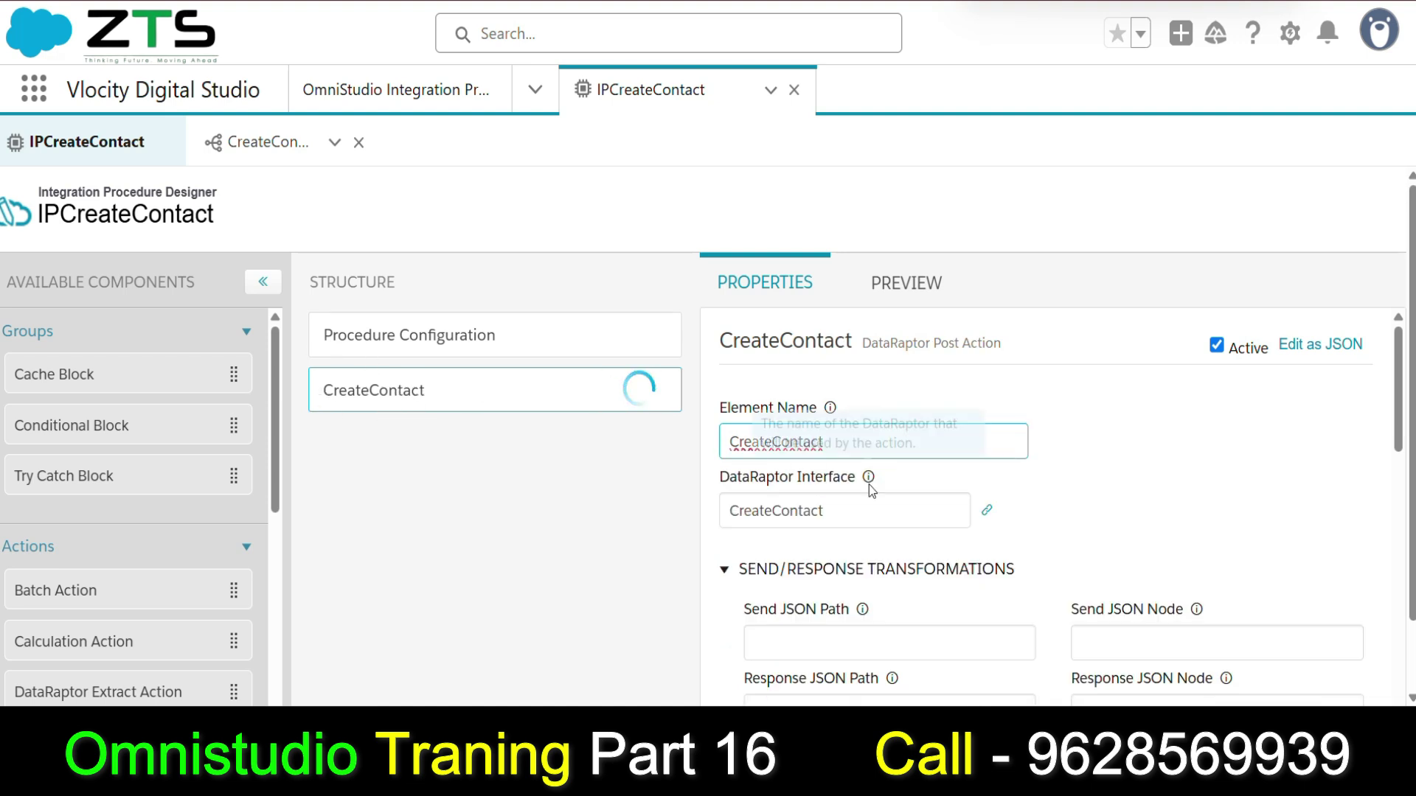
Scroll the step's settings and cross-check them against the DataRaptor's field mappings again.
scroll(769, 489, "down", 3)
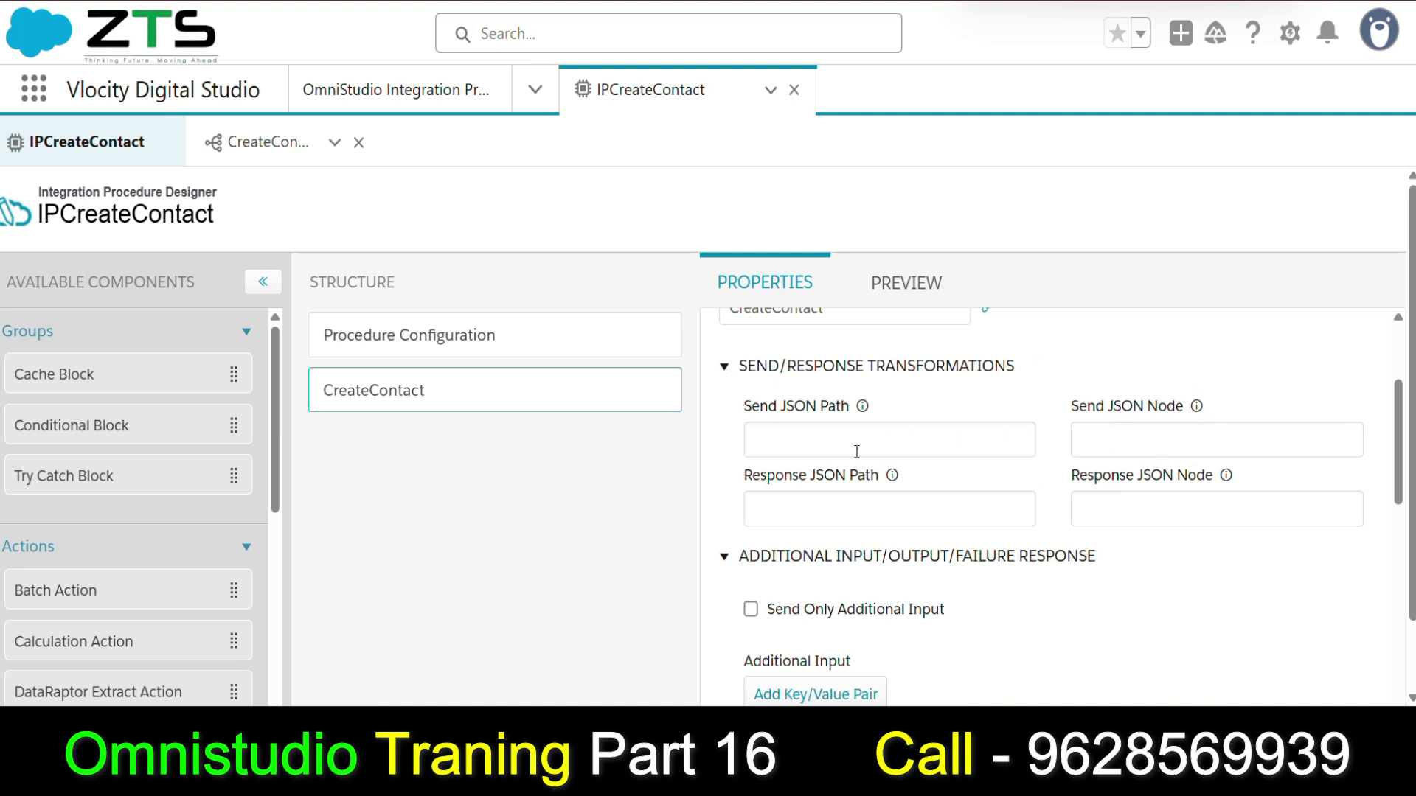
scroll(862, 449, "down", 1)
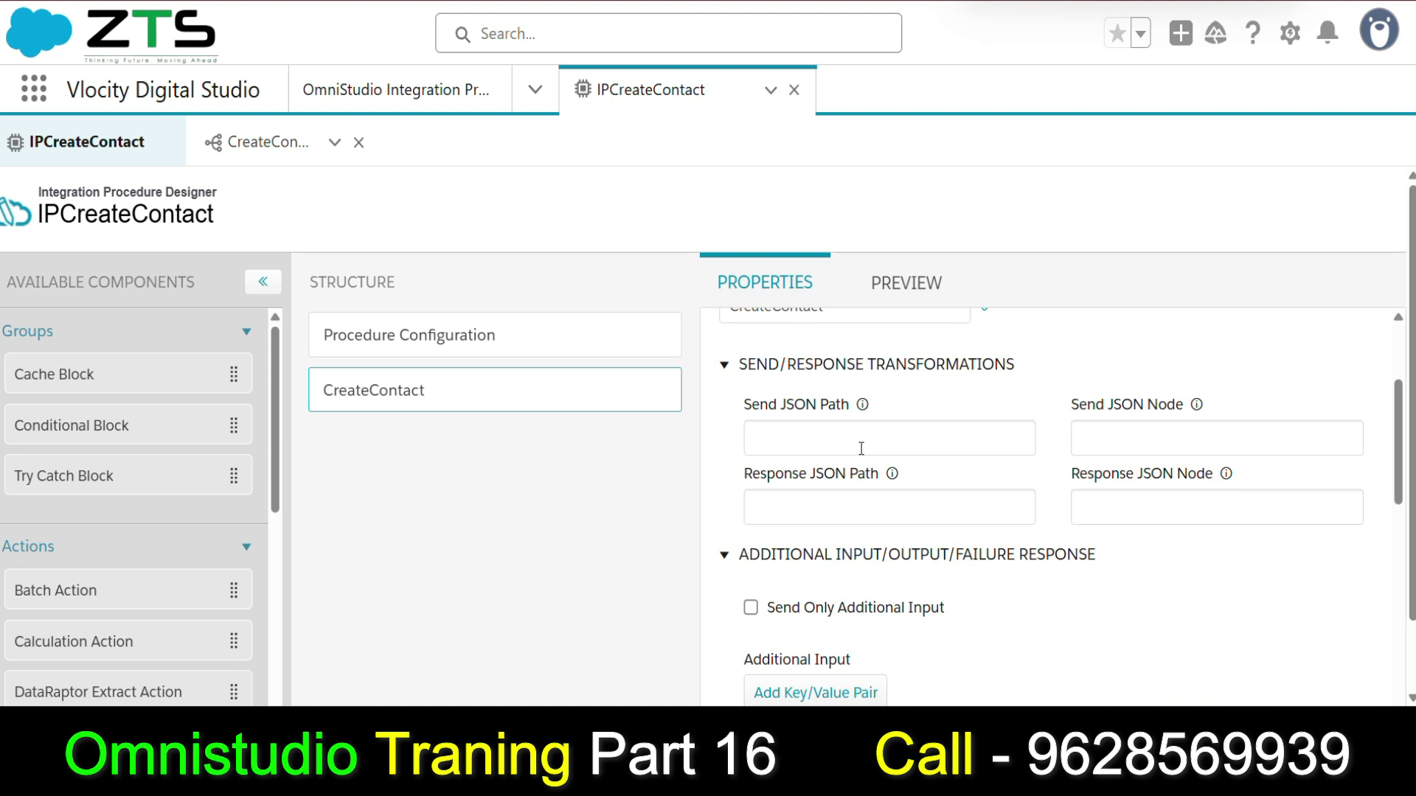
scroll(811, 443, "down", 2)
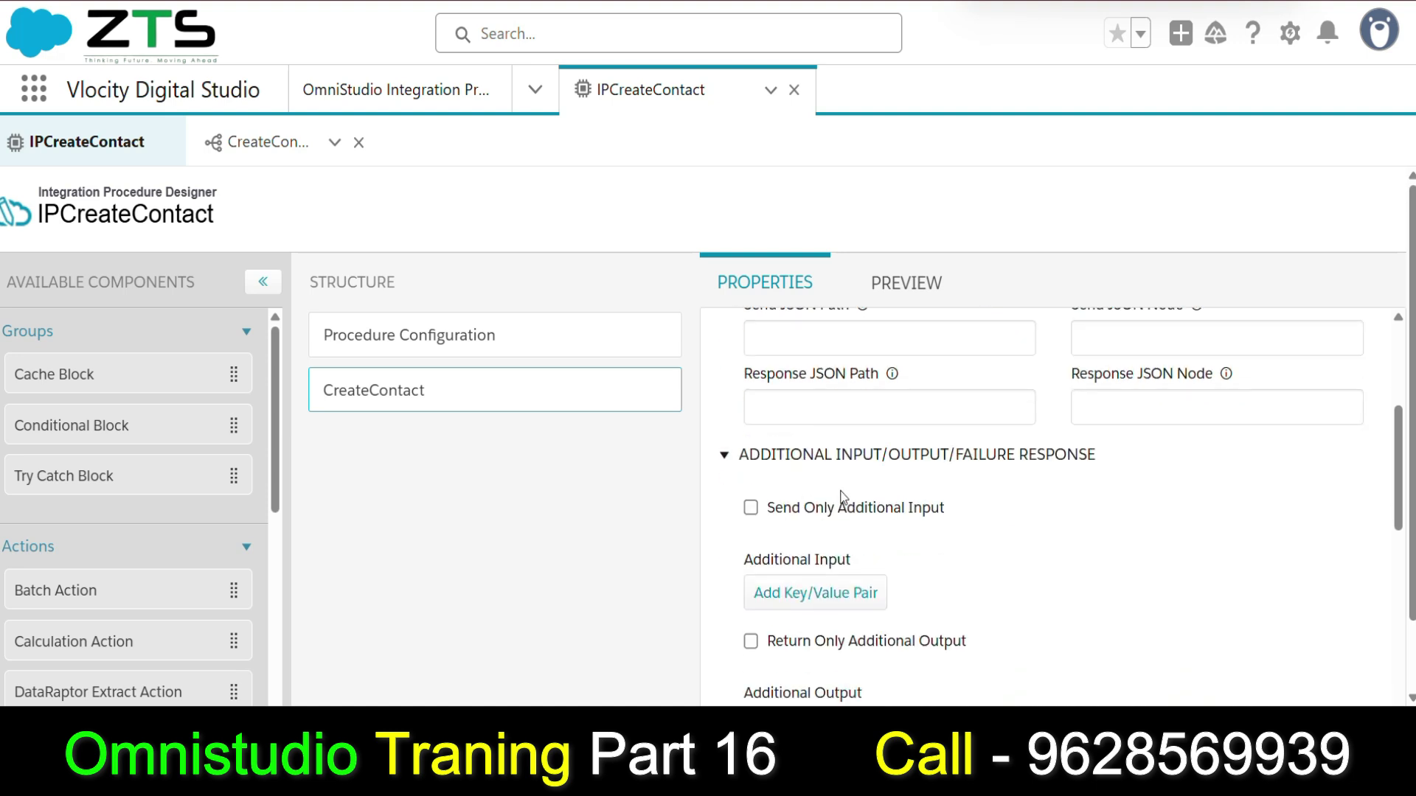
scroll(844, 506, "down", 2)
scroll(848, 516, "up", 6)
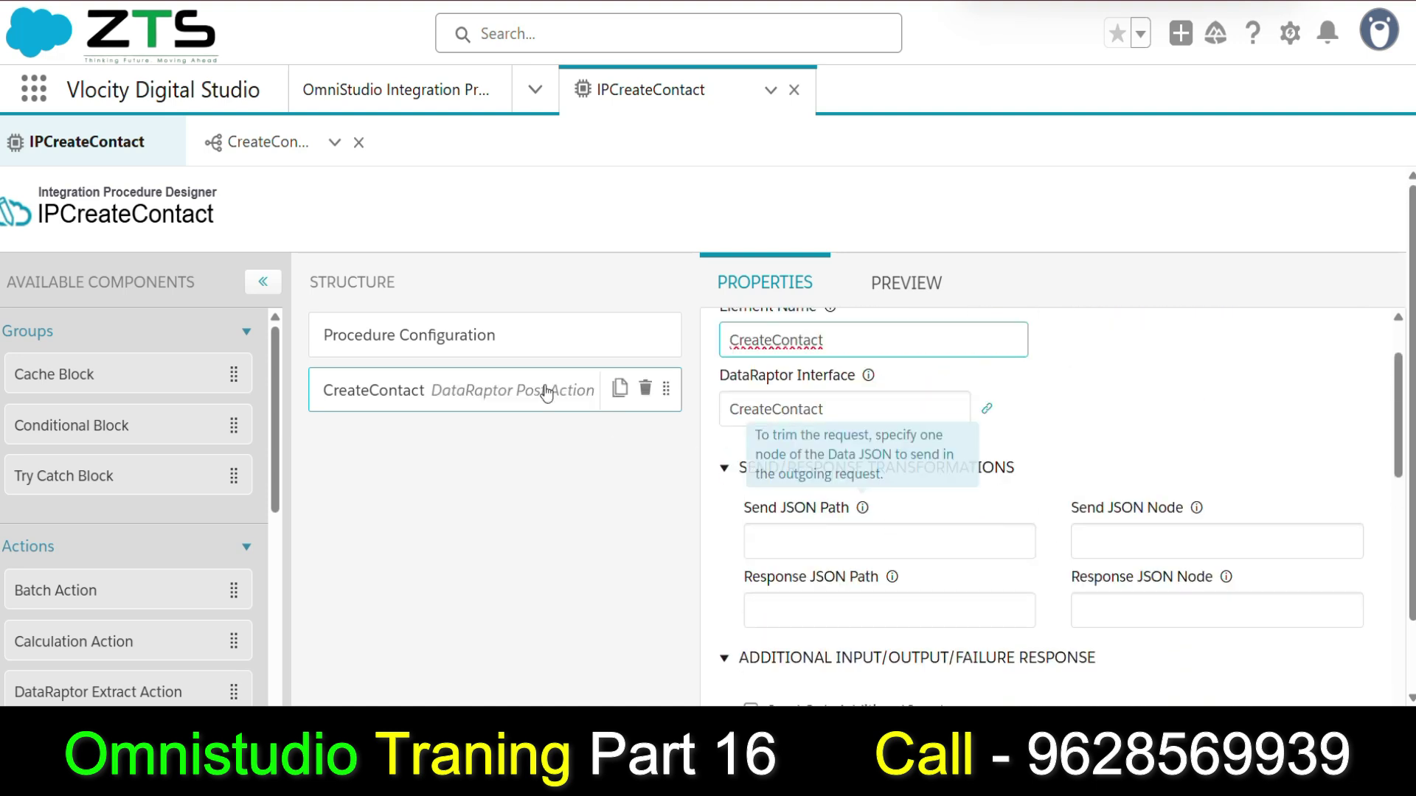
left_click(285, 144)
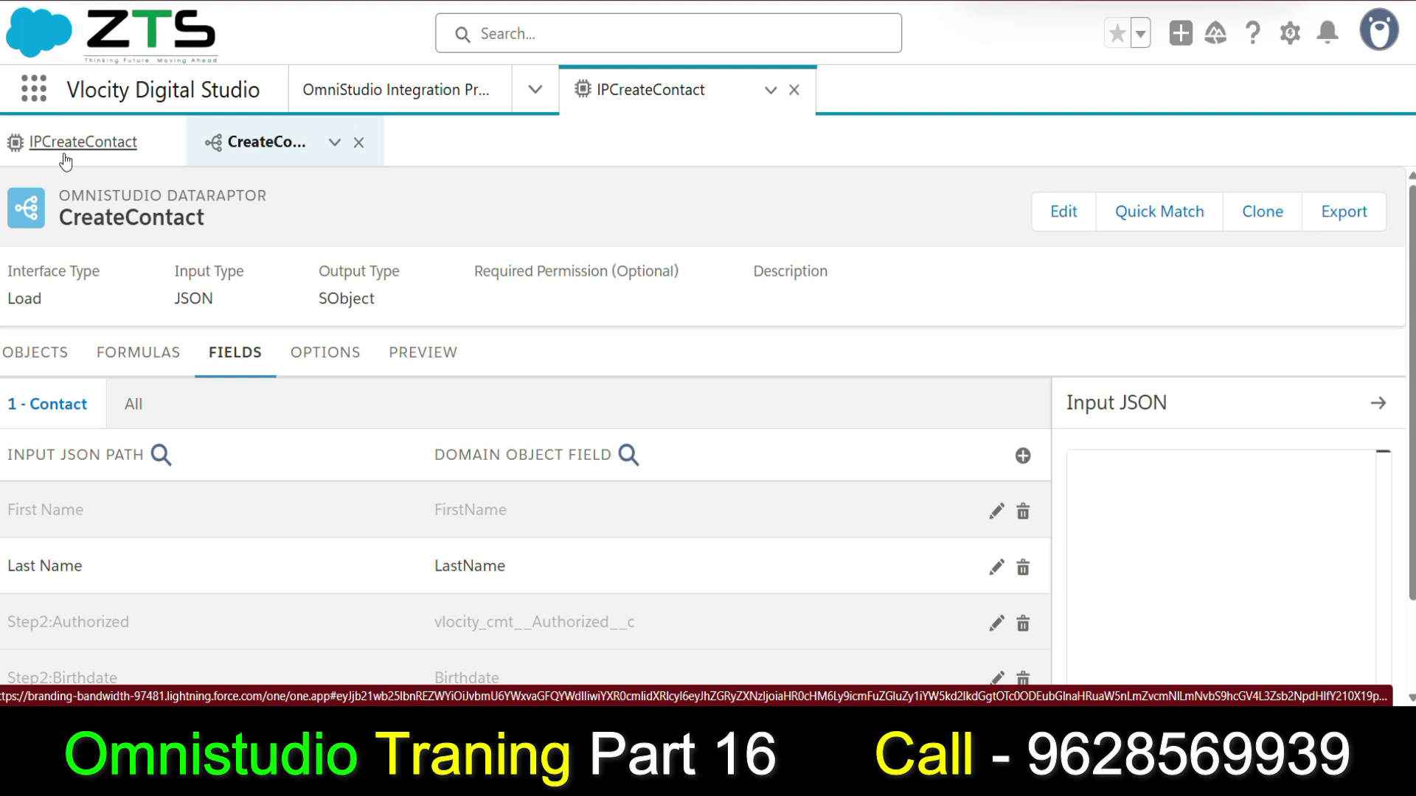
left_click(24, 154)
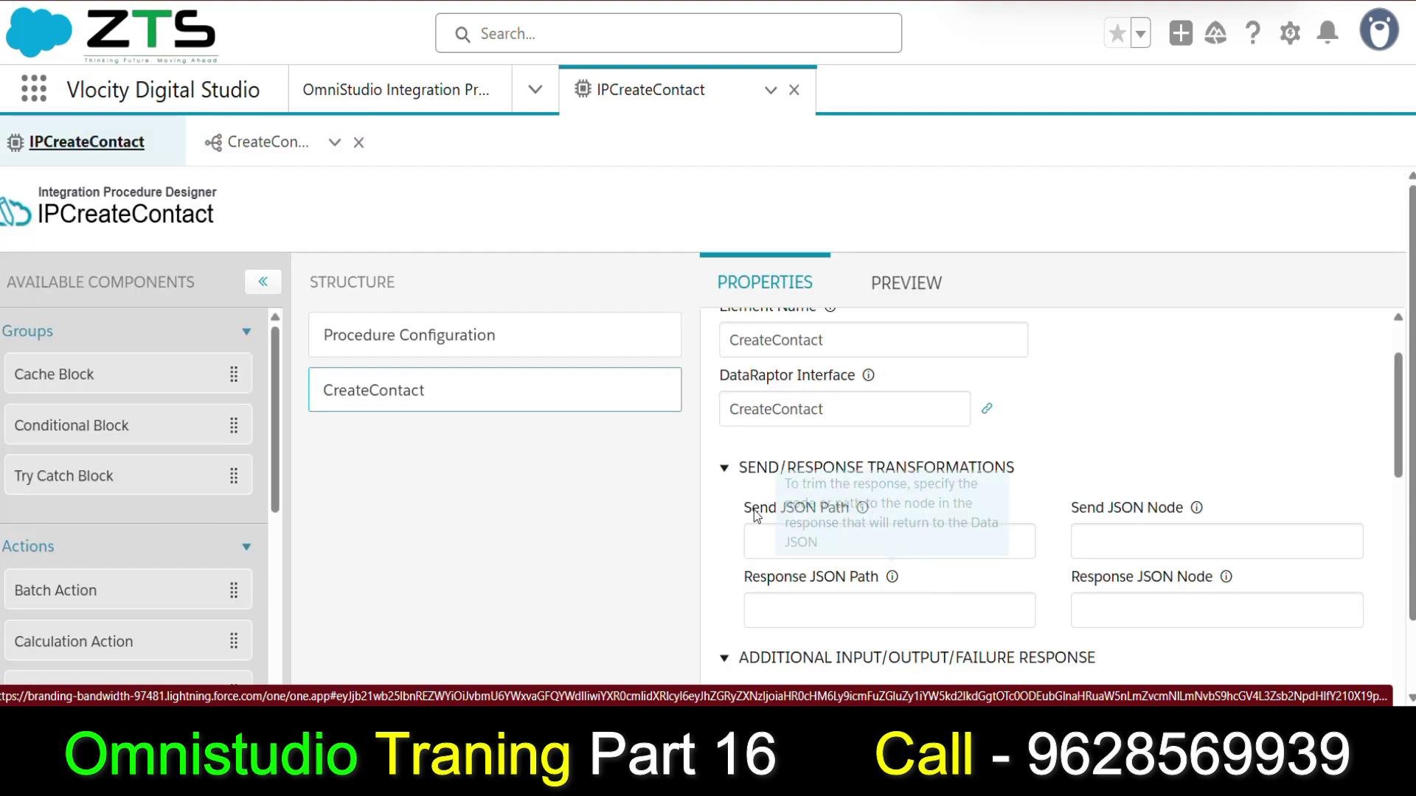
mouse_move(468, 407)
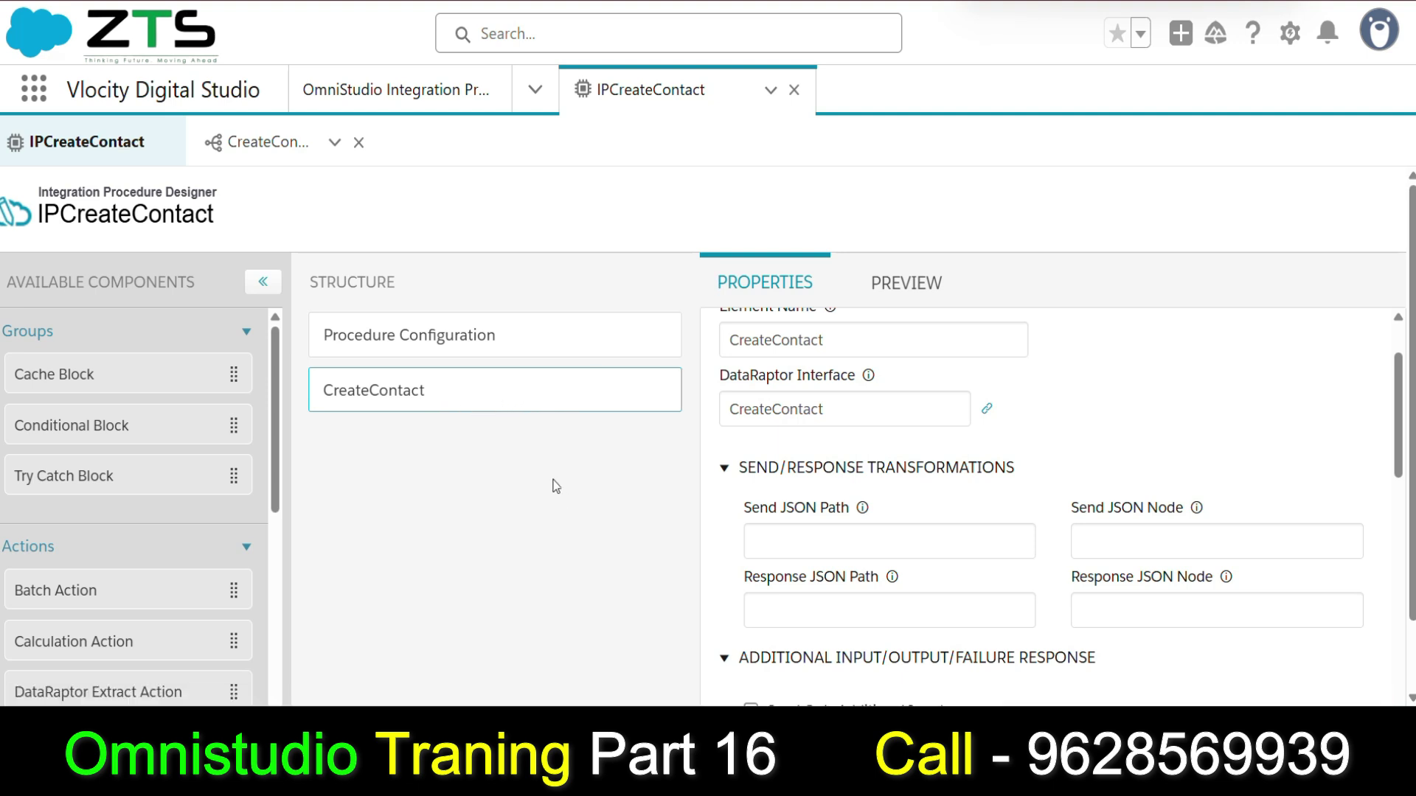
left_click(266, 141)
scroll(74, 509, "down", 2)
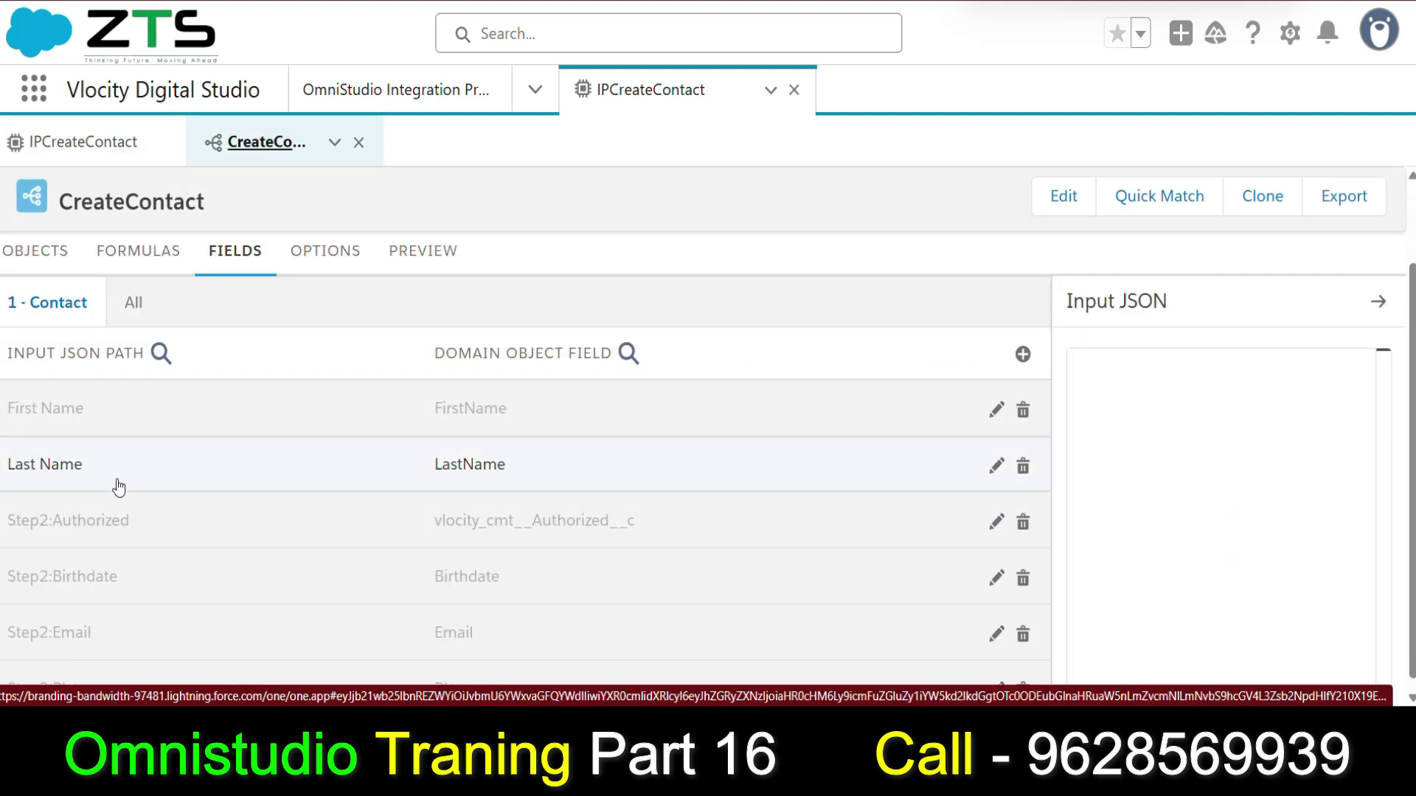
left_click(70, 142)
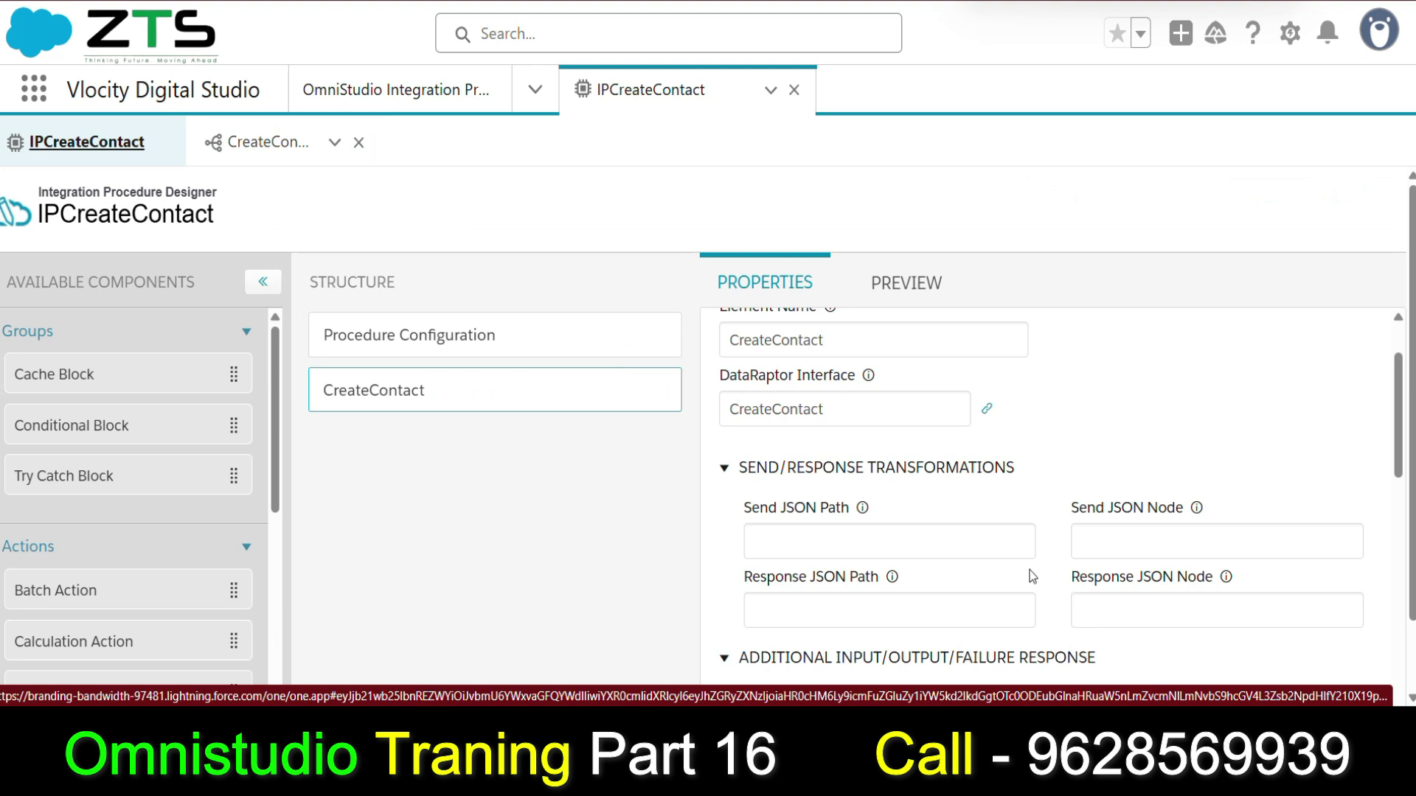
scroll(975, 568, "down", 1)
Bring the CreateContact Send/Response Transformations fields into view with Send JSON Path focused.
left_click(753, 442)
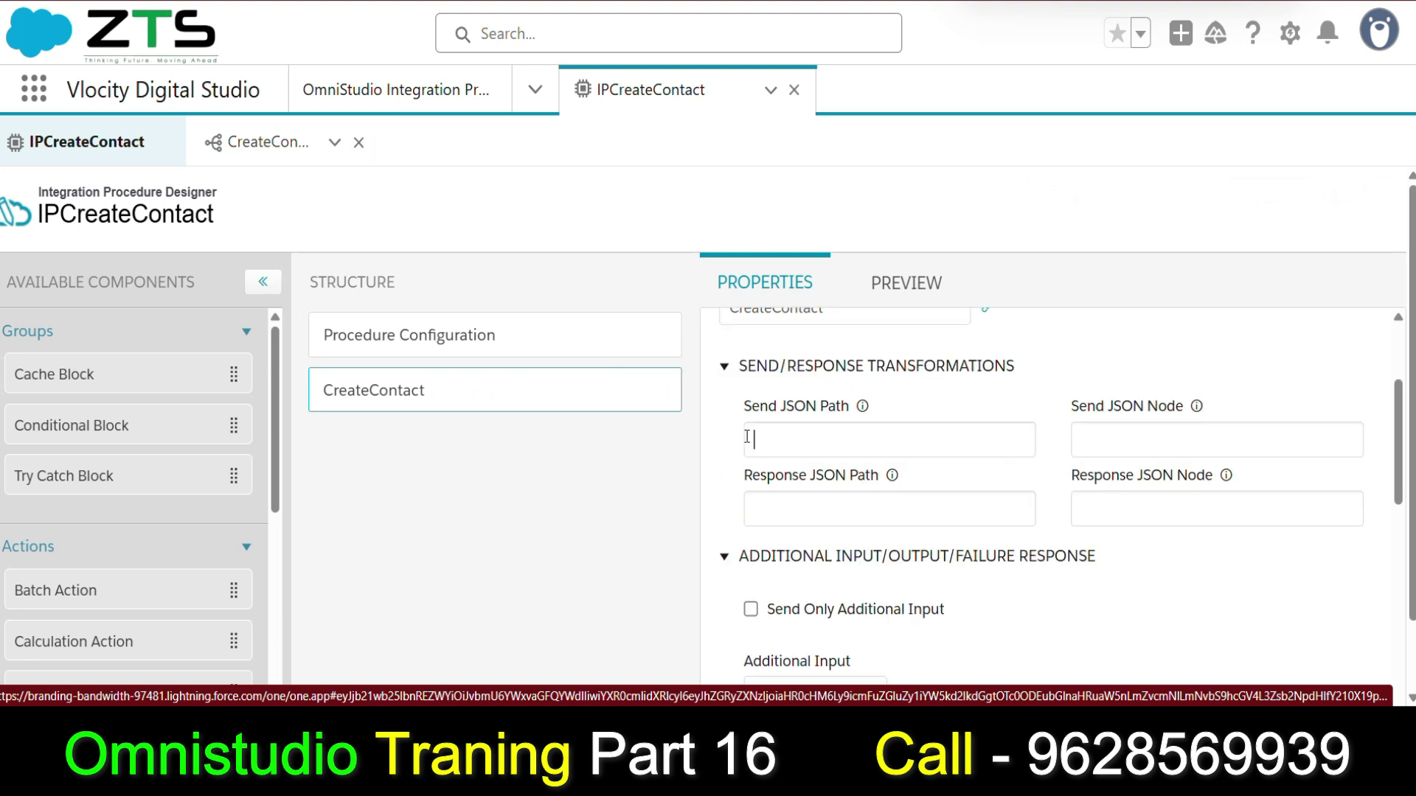
scroll(797, 414, "down", 2)
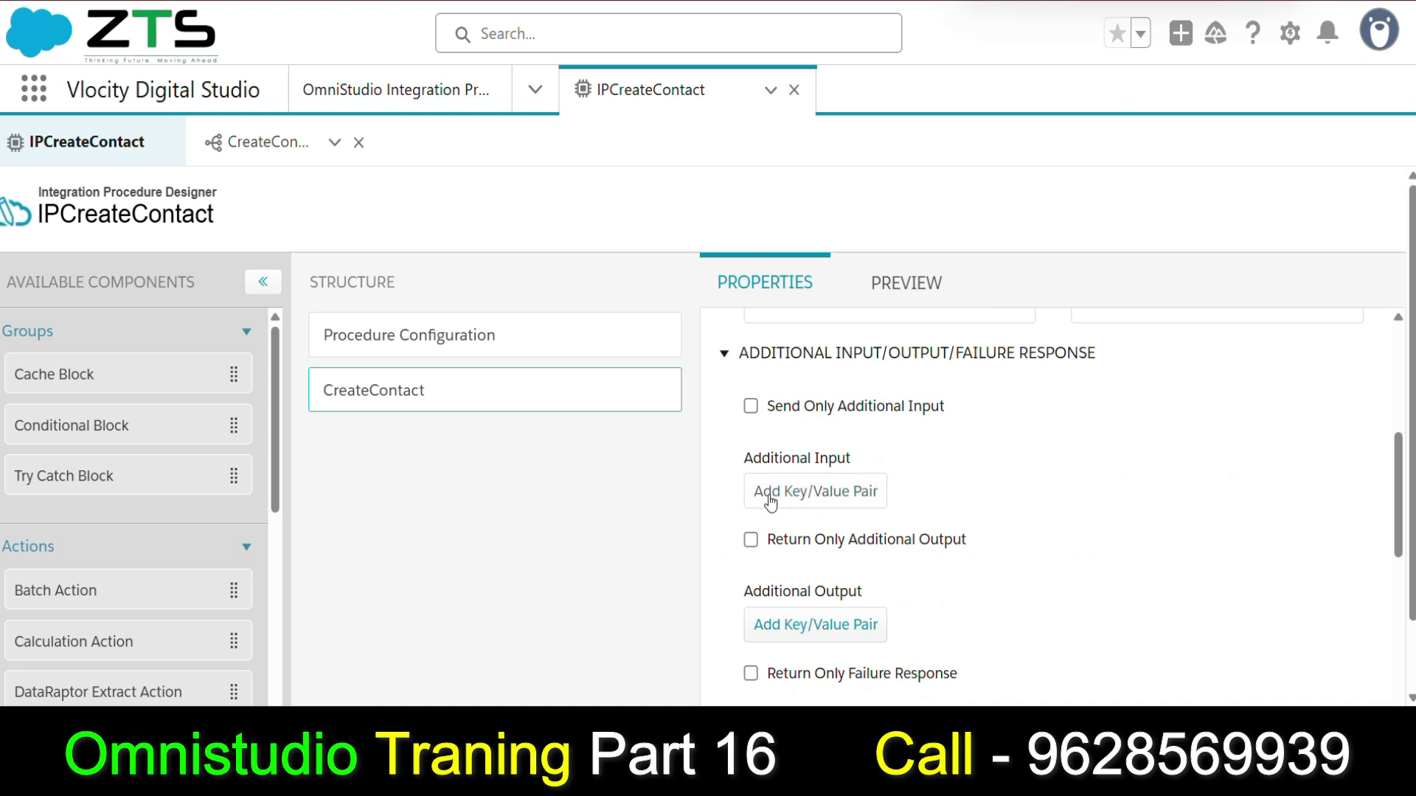
scroll(1058, 469, "up", 2)
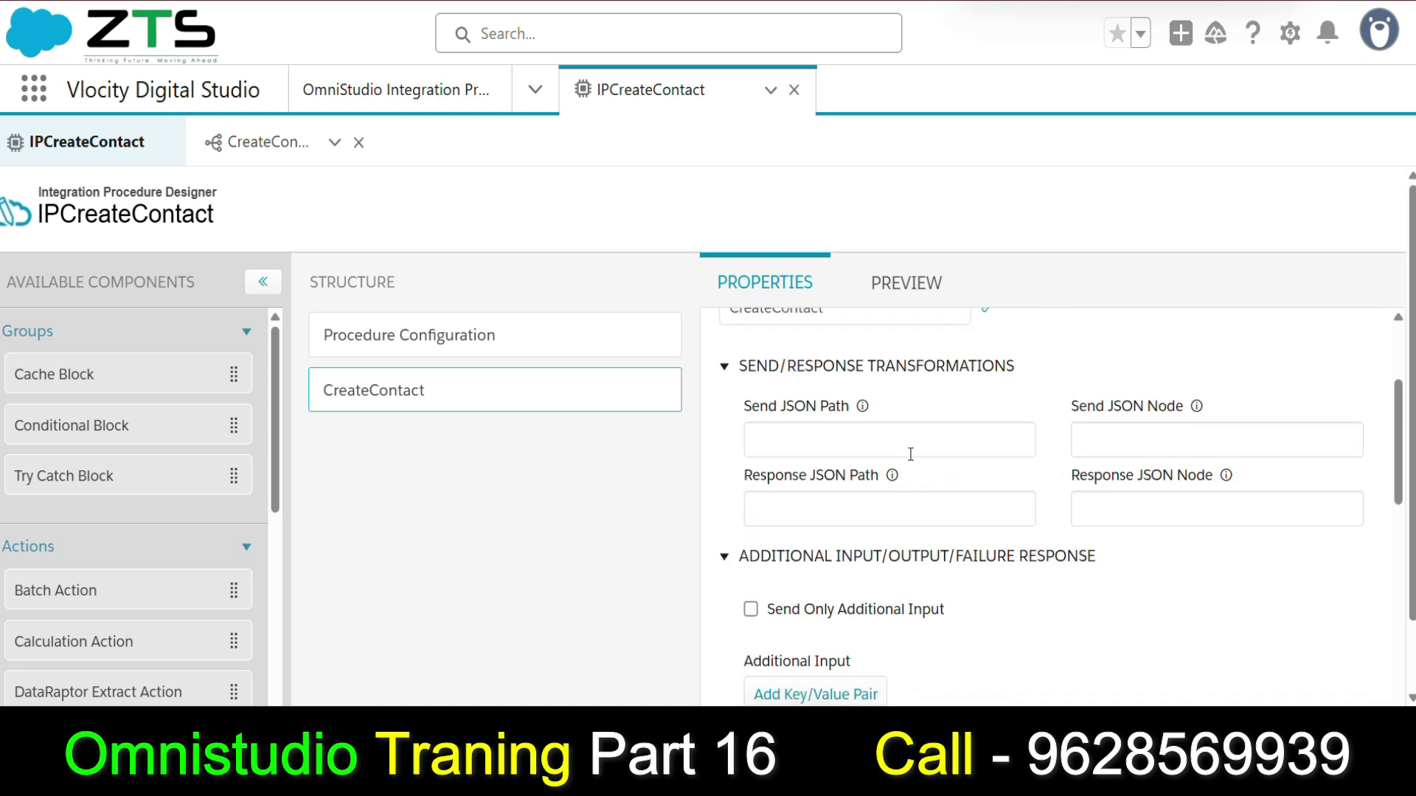
scroll(910, 454, "down", 2)
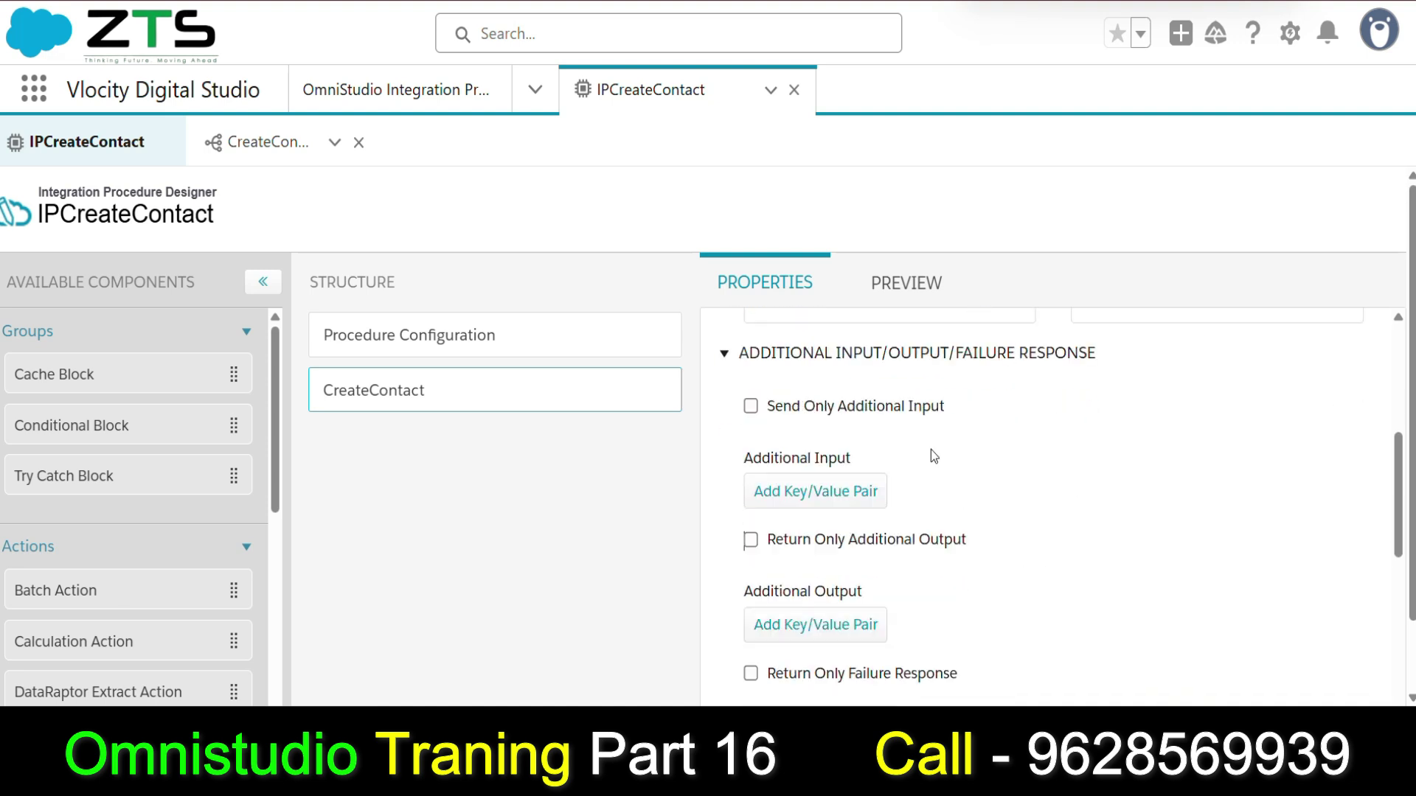
scroll(930, 449, "up", 2)
left_click(767, 435)
key("Tab")
scroll(923, 476, "down", 3)
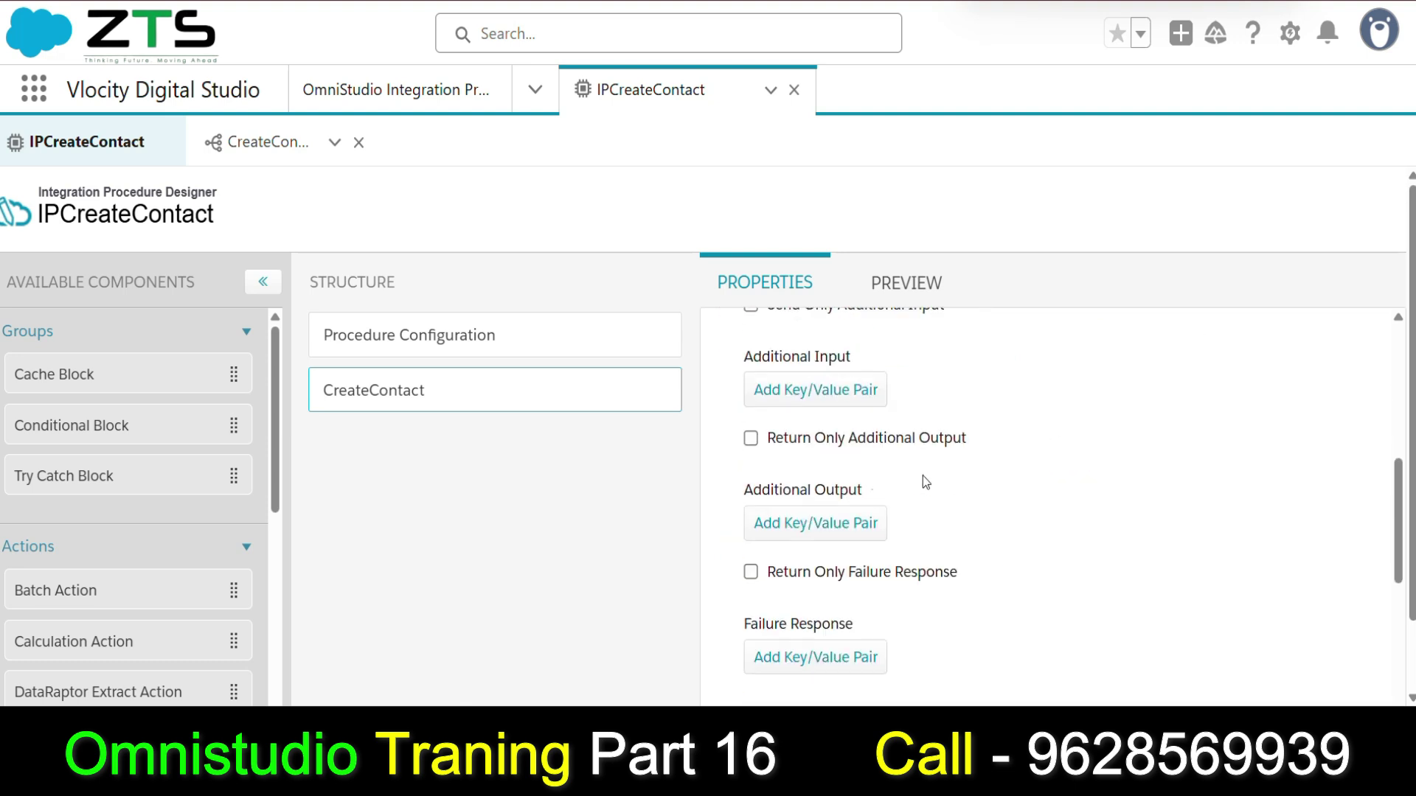
scroll(781, 420, "up", 2)
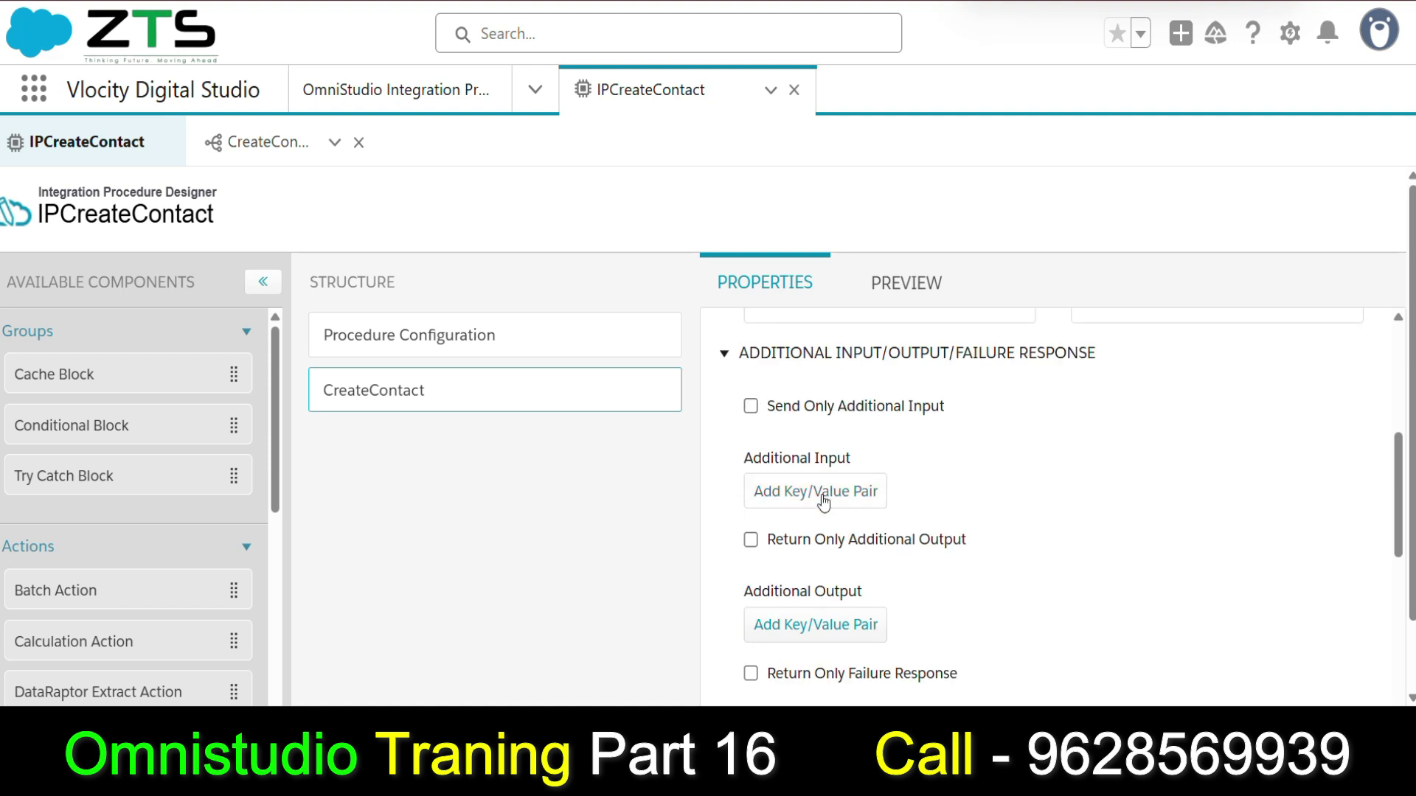
scroll(972, 489, "up", 1)
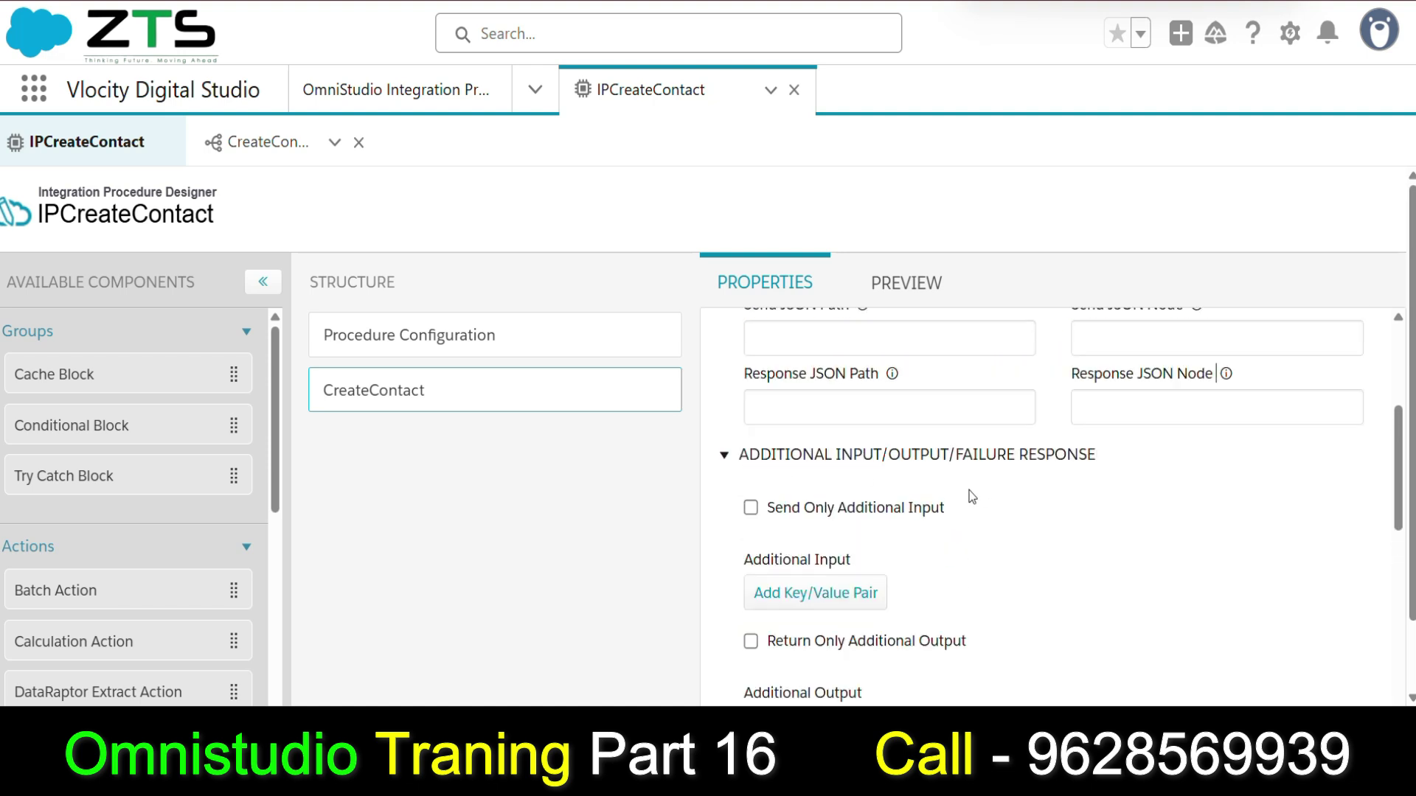
scroll(970, 490, "up", 1)
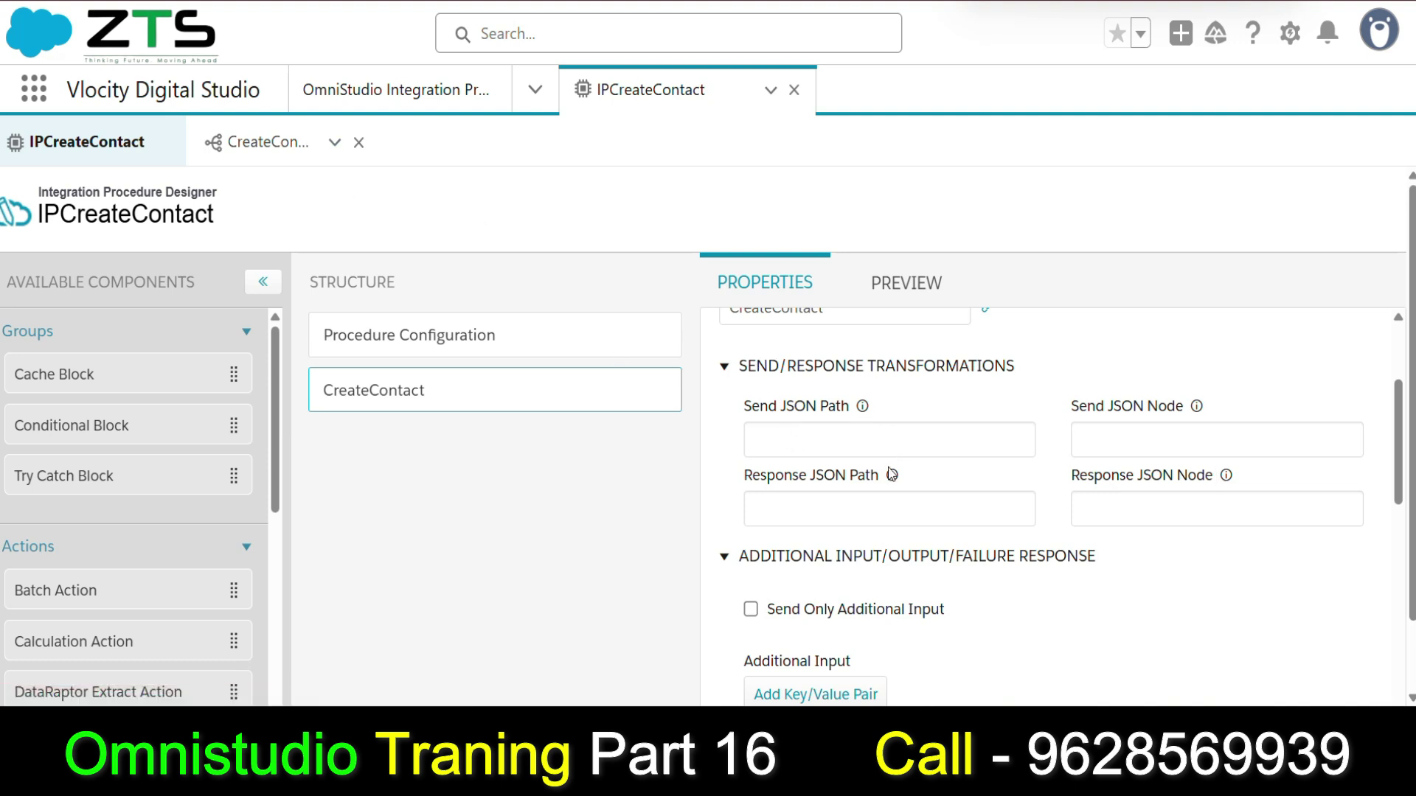
mouse_move(891, 476)
left_click(797, 431)
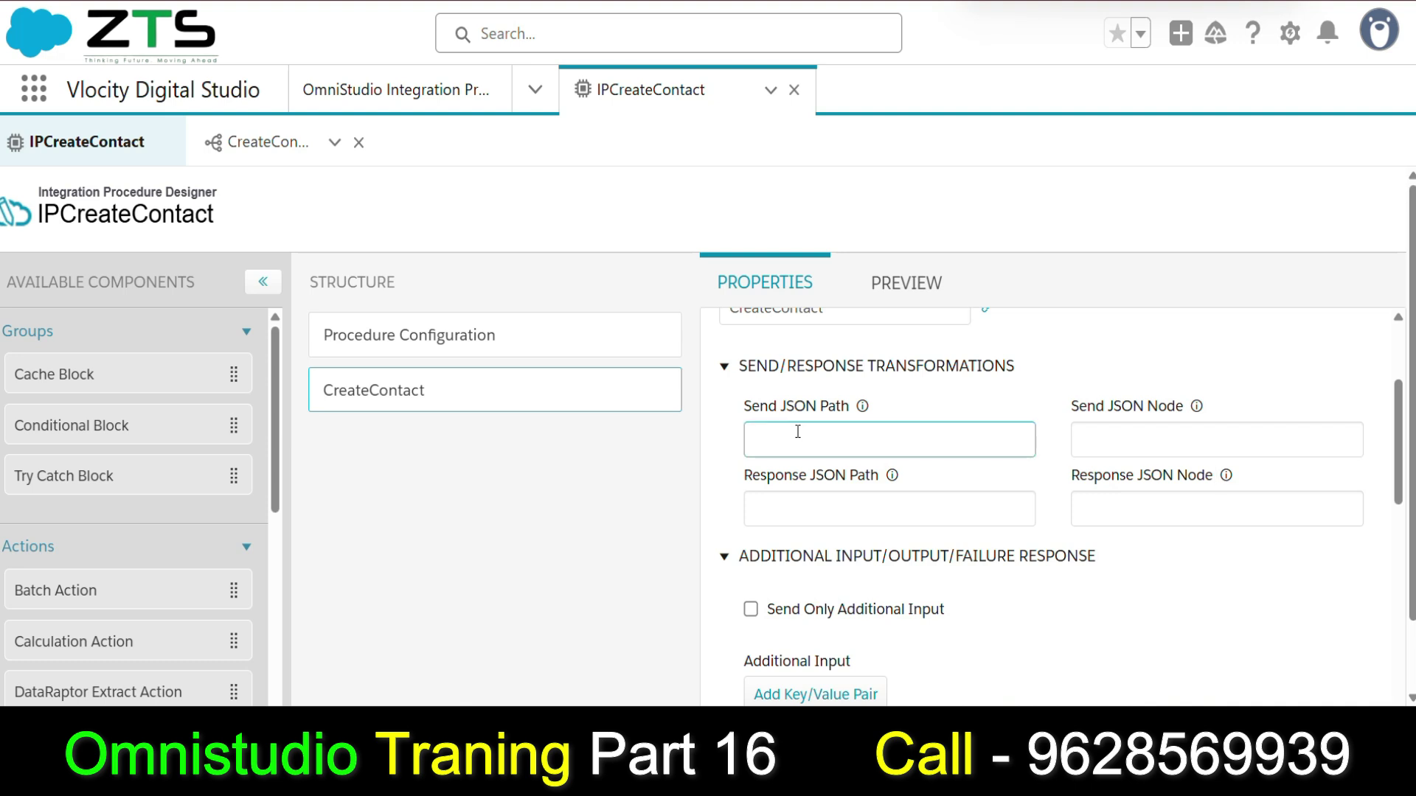
Set the CreateContact step's Send JSON Node to 'Last Name'.
left_click(258, 142)
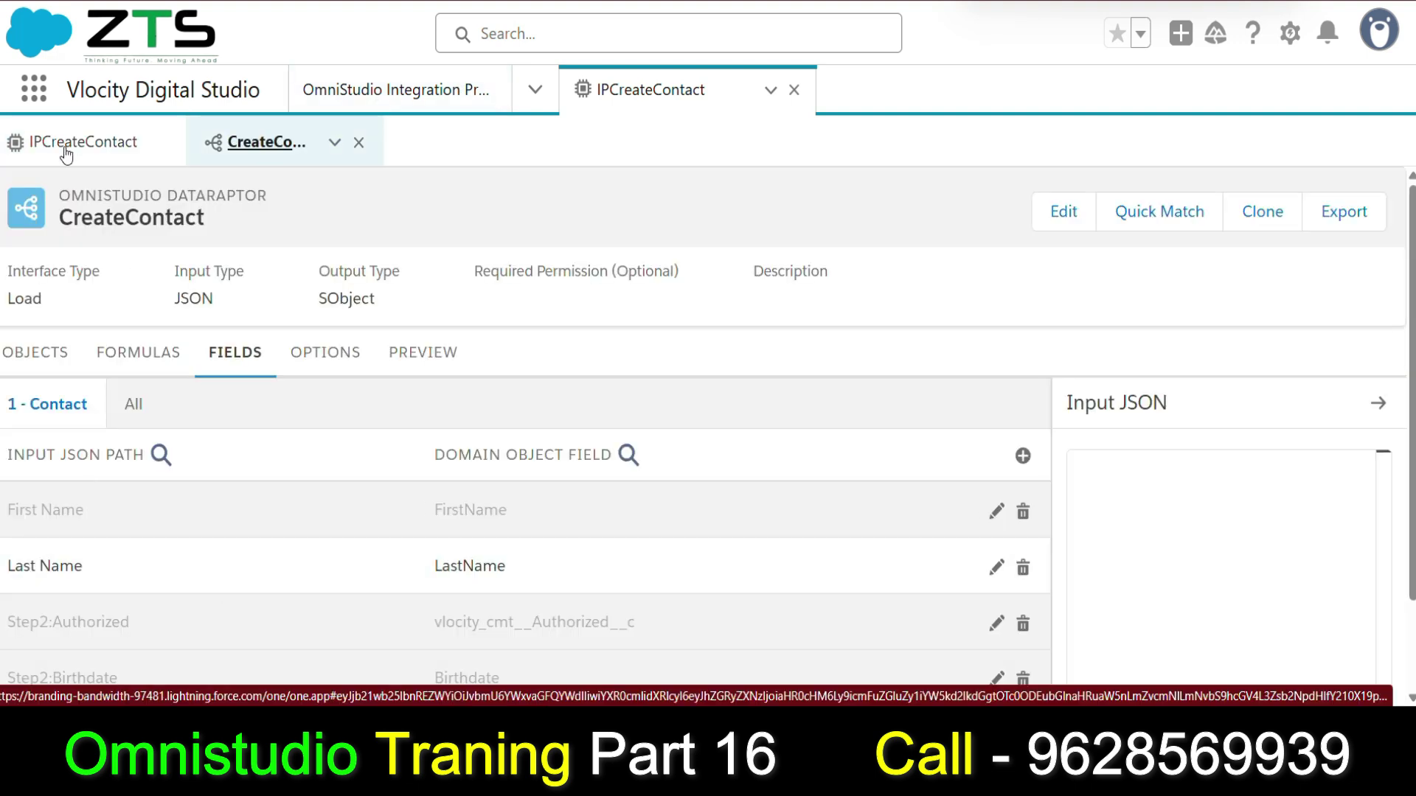
left_click(17, 143)
left_click(767, 440)
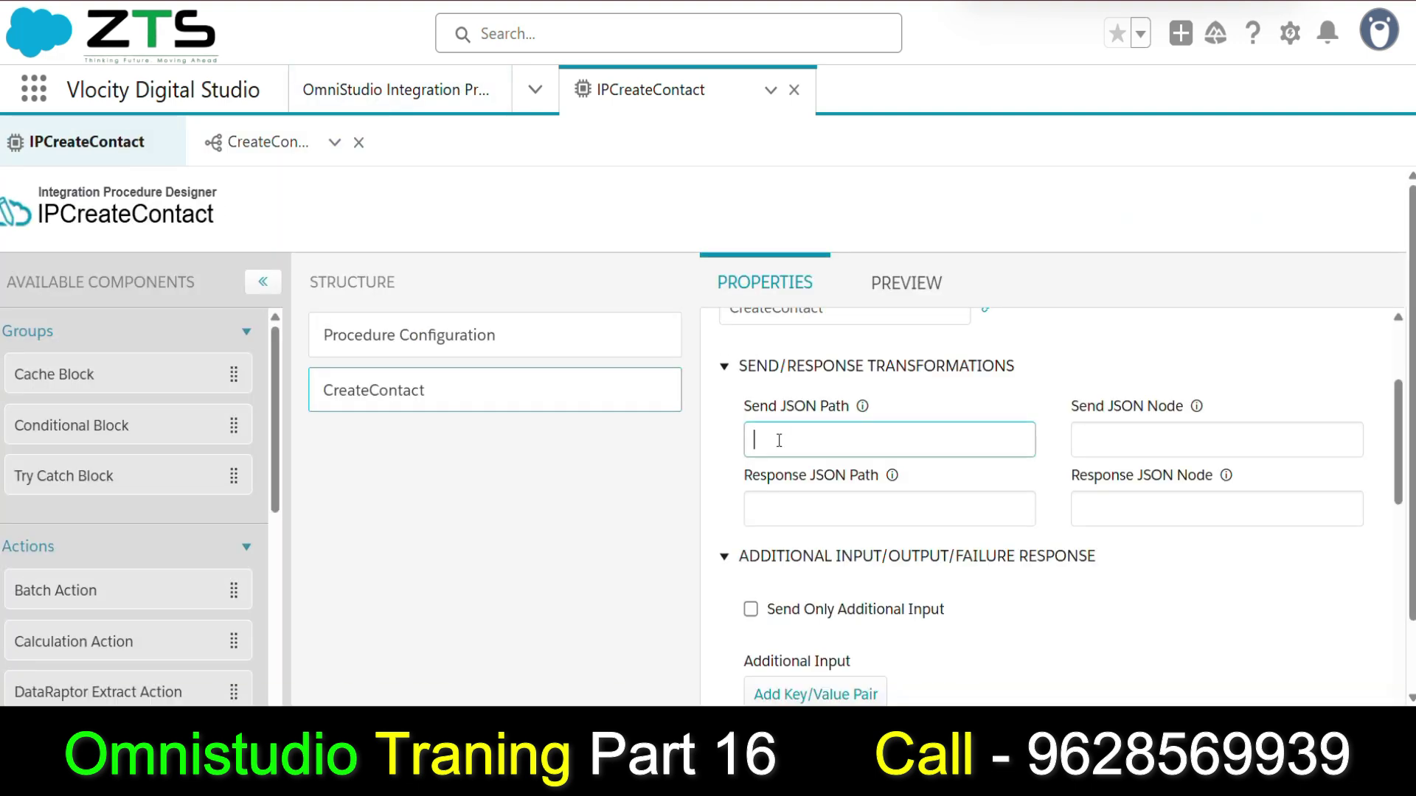
left_click(1143, 445)
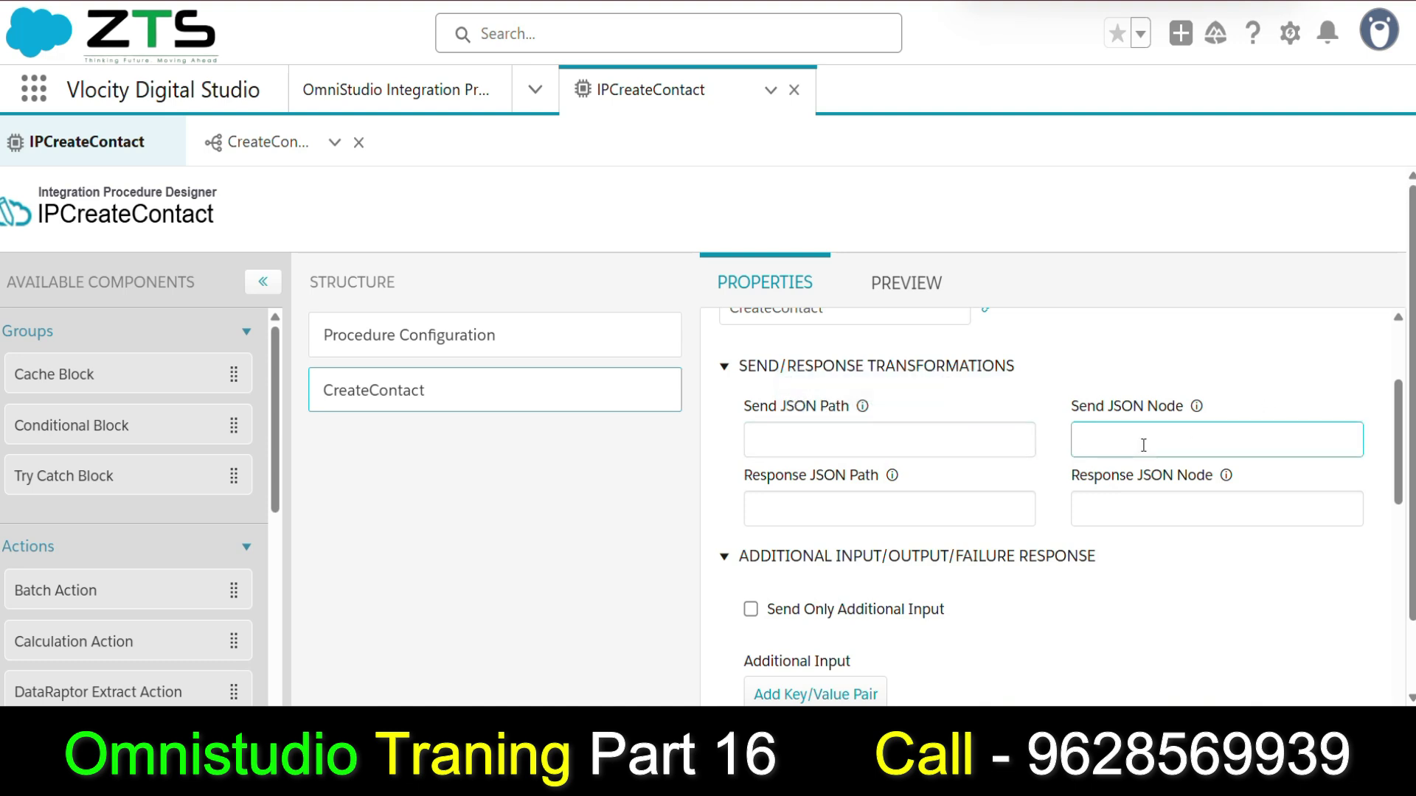
type("Last NAme")
key("Left")
key("Left")
key("BackSpace")
type("a")
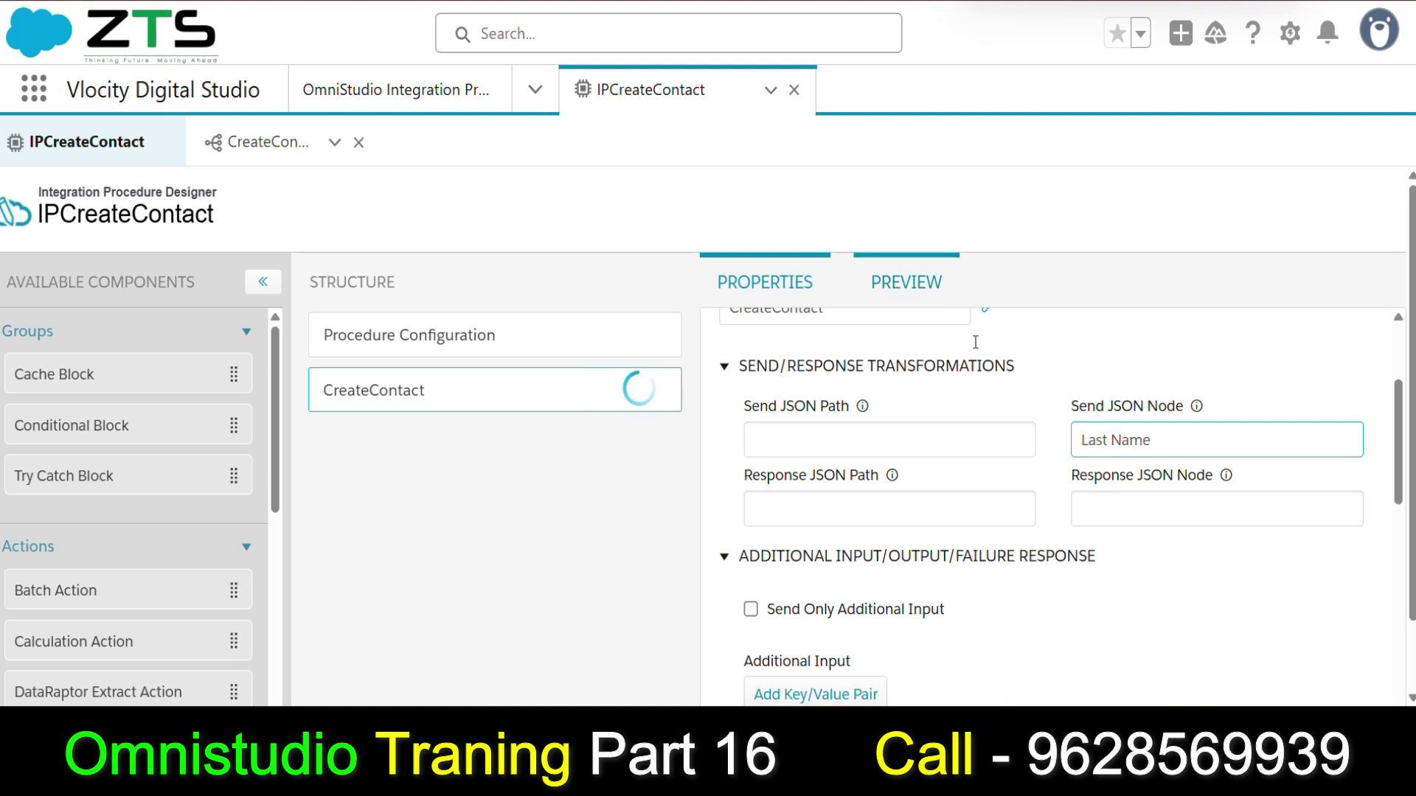
Set the step's Send JSON Path to a quoted sample last name.
left_click(811, 443)
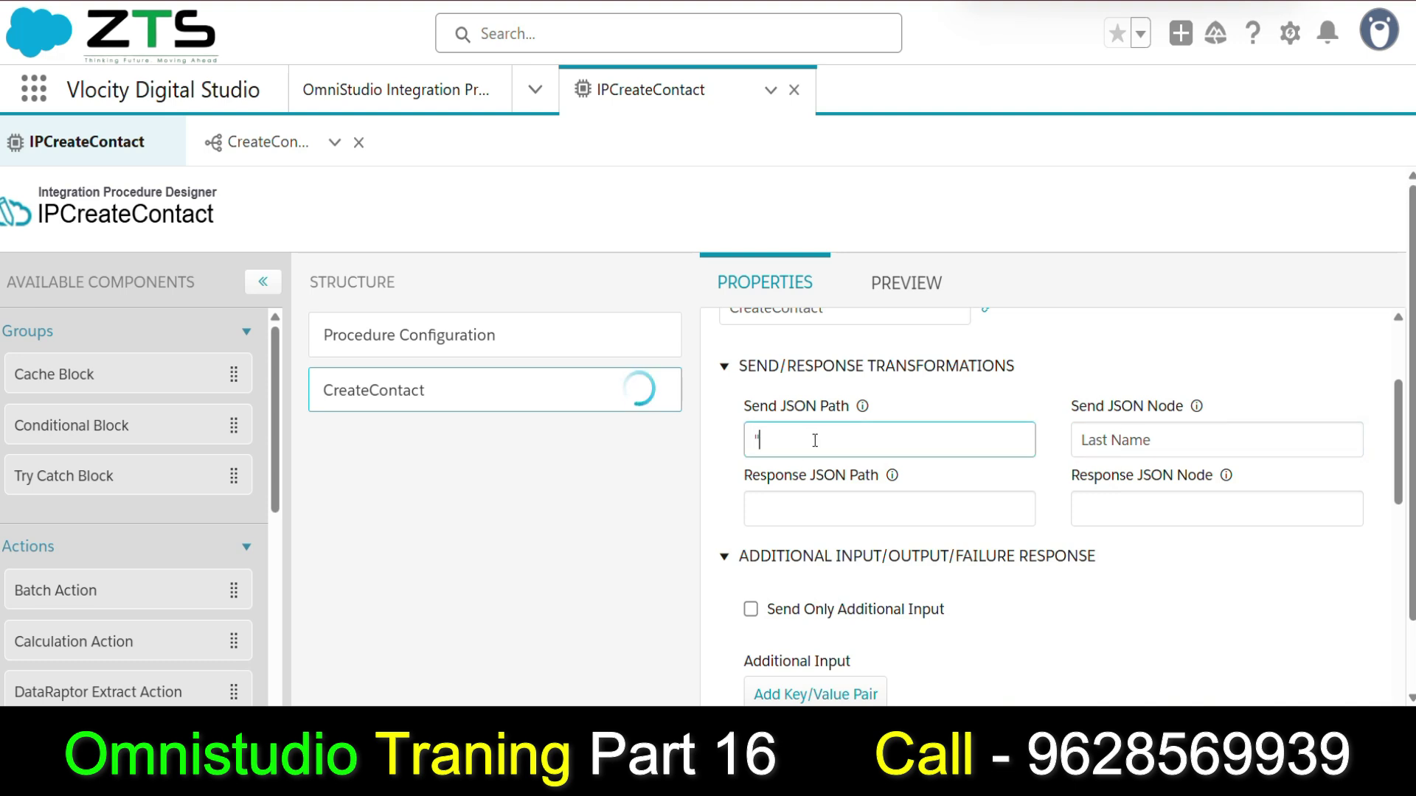
key("BackSpace")
type("hal1'")
left_click_drag(1154, 440, 1037, 439)
Run the procedure preview and find the missing Last Name error.
left_click(830, 448)
left_click_drag(830, 448, 751, 441)
left_click(907, 284)
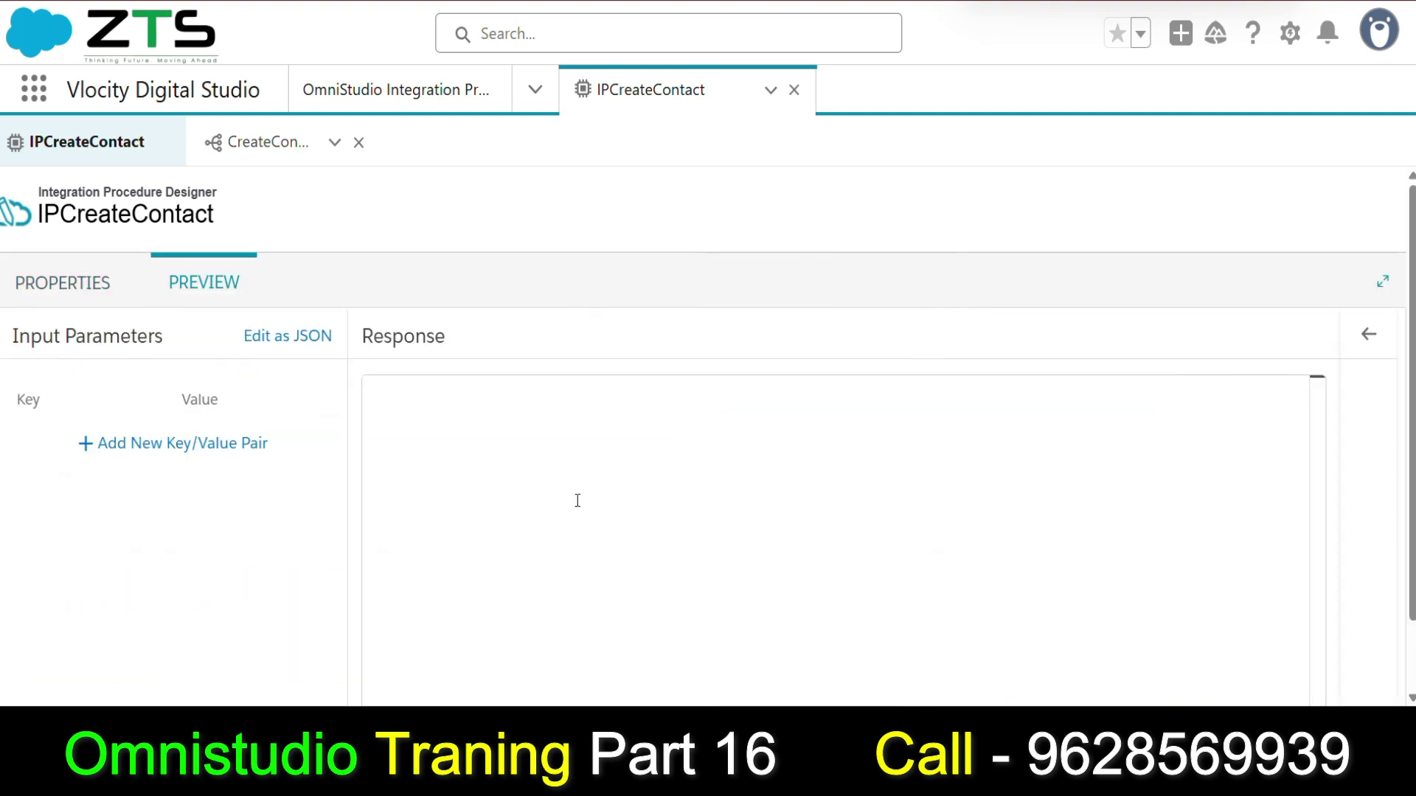
left_click(307, 658)
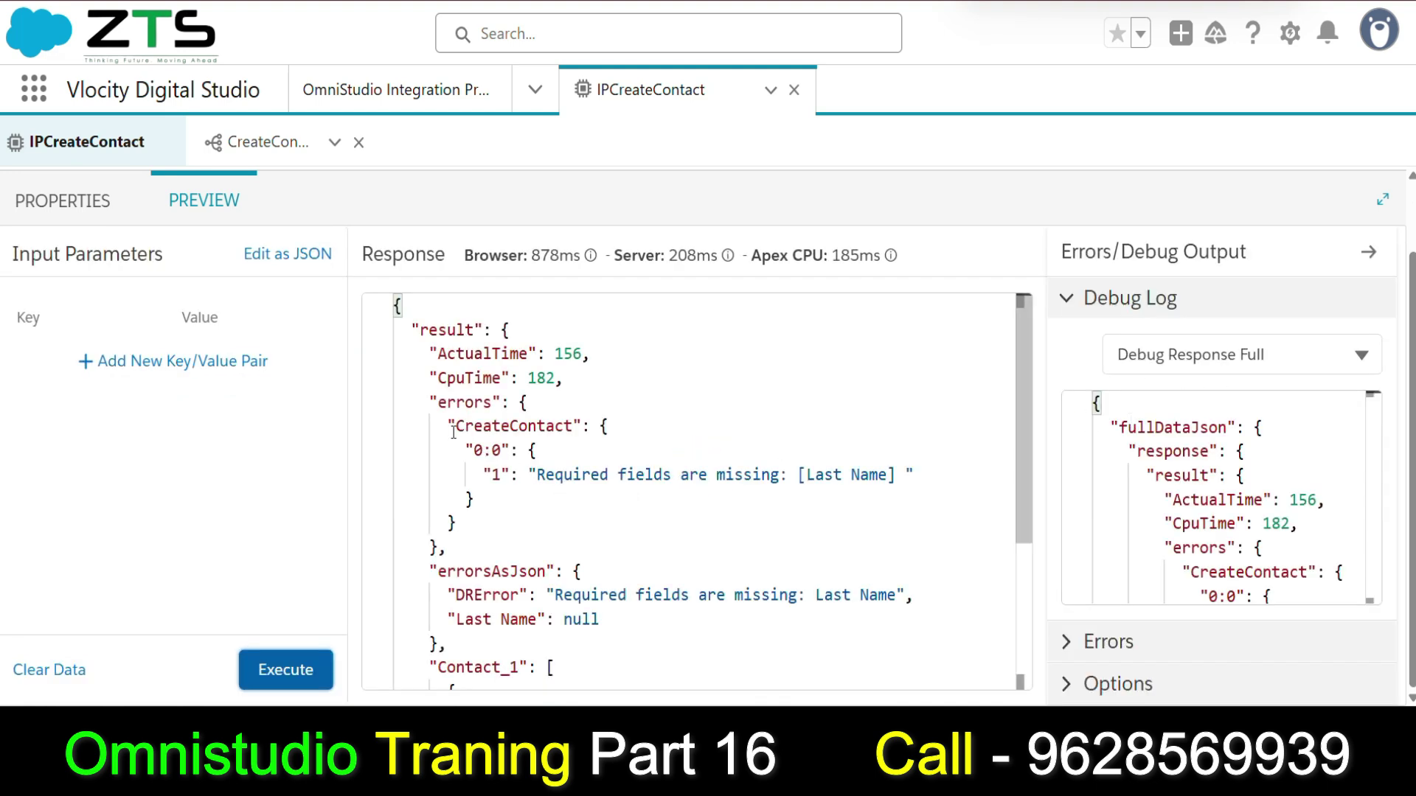
left_click_drag(453, 426, 604, 426)
left_click(531, 478)
left_click_drag(531, 478, 906, 473)
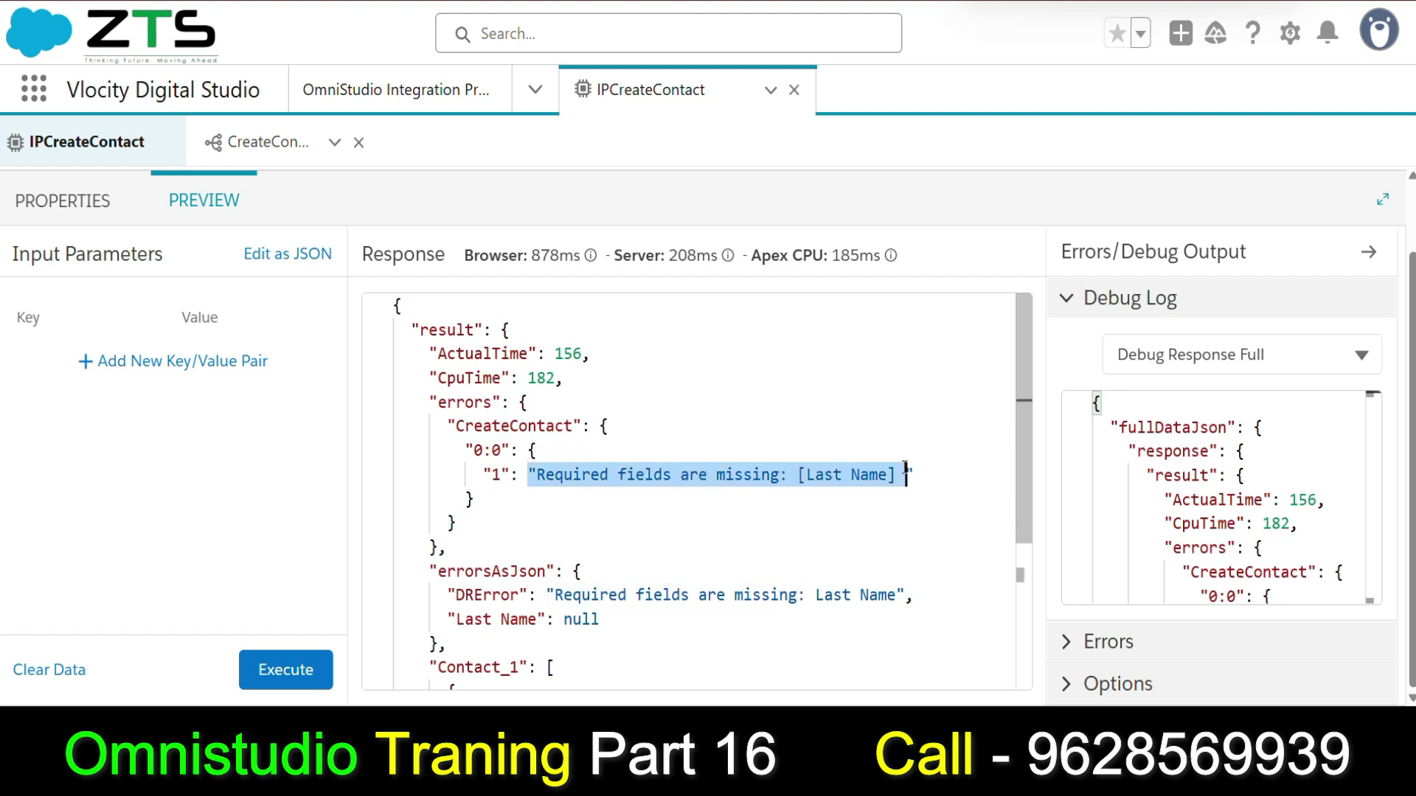
Replace the CreateContact step's Send JSON Path with LastParam and copy it.
left_click(63, 198)
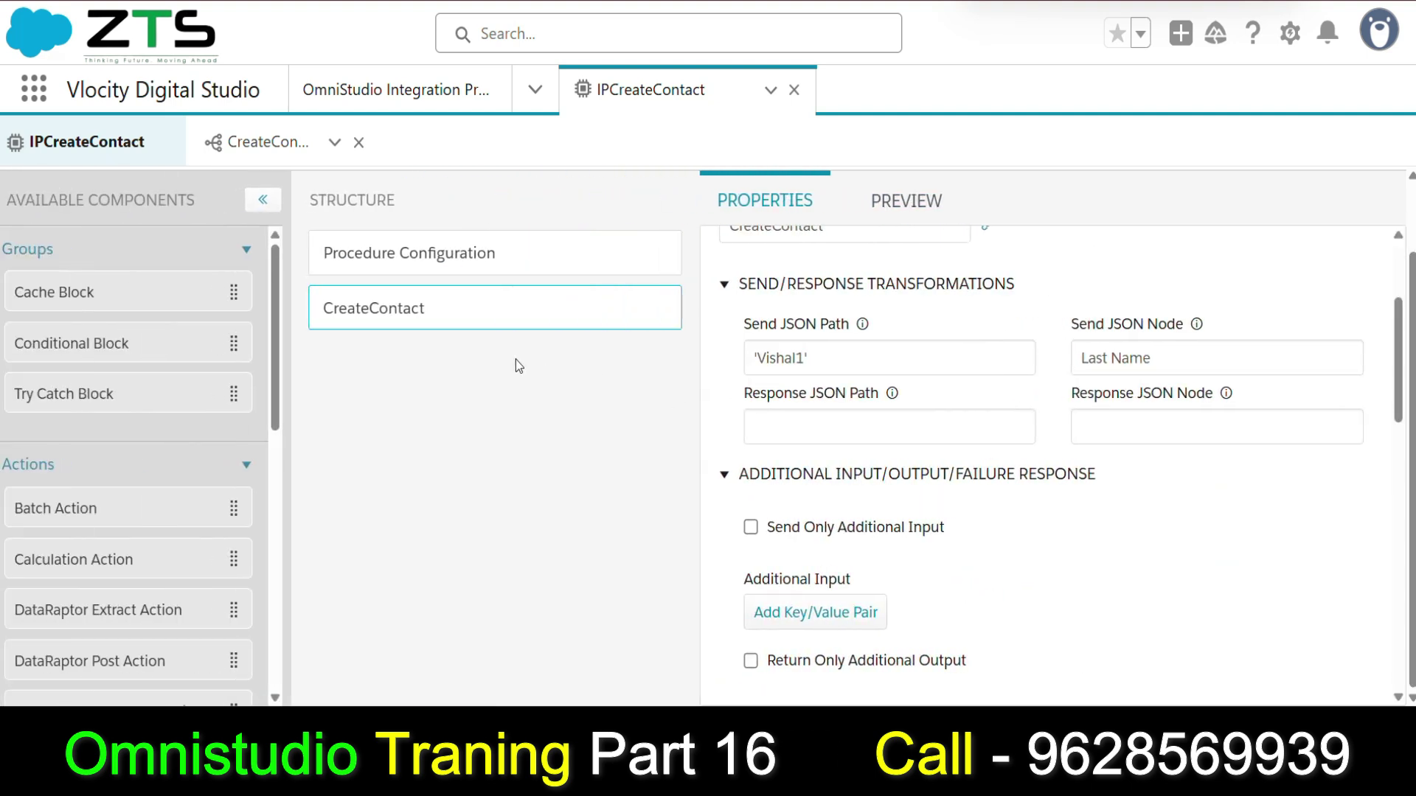
left_click_drag(848, 364, 743, 356)
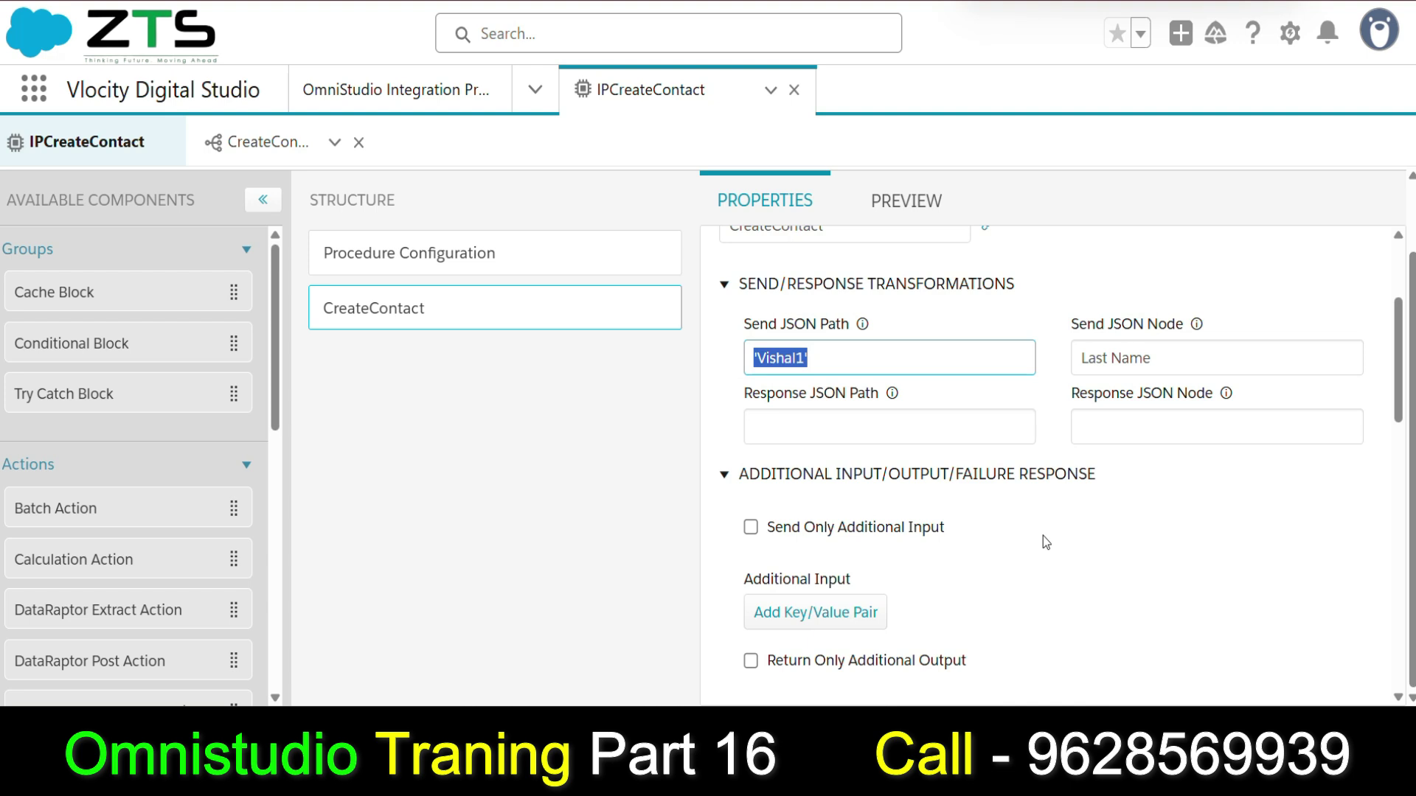
type("LAst")
key("BackSpace")
key("BackSpace")
key("BackSpace")
type("astParam")
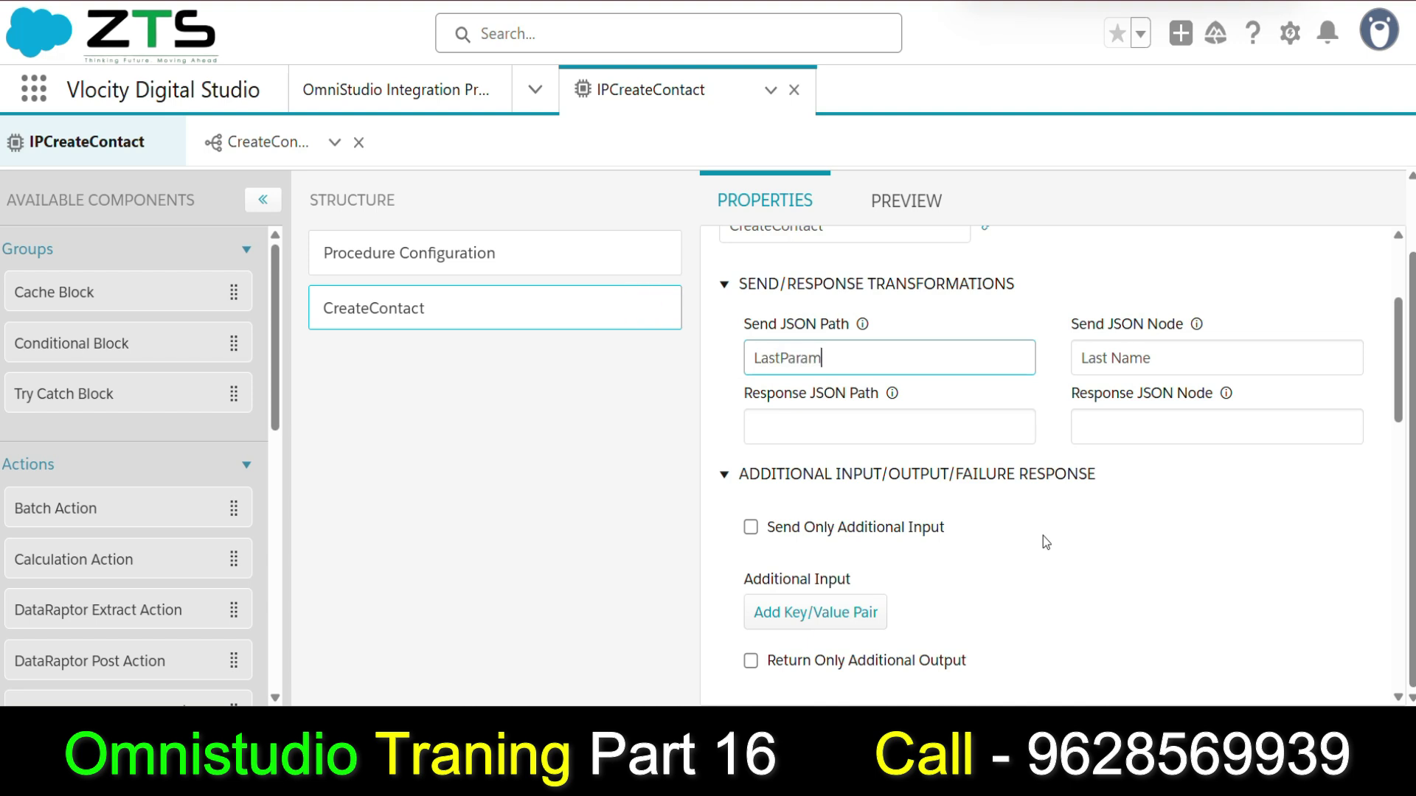
key("ctrl+a")
key("ctrl+c")
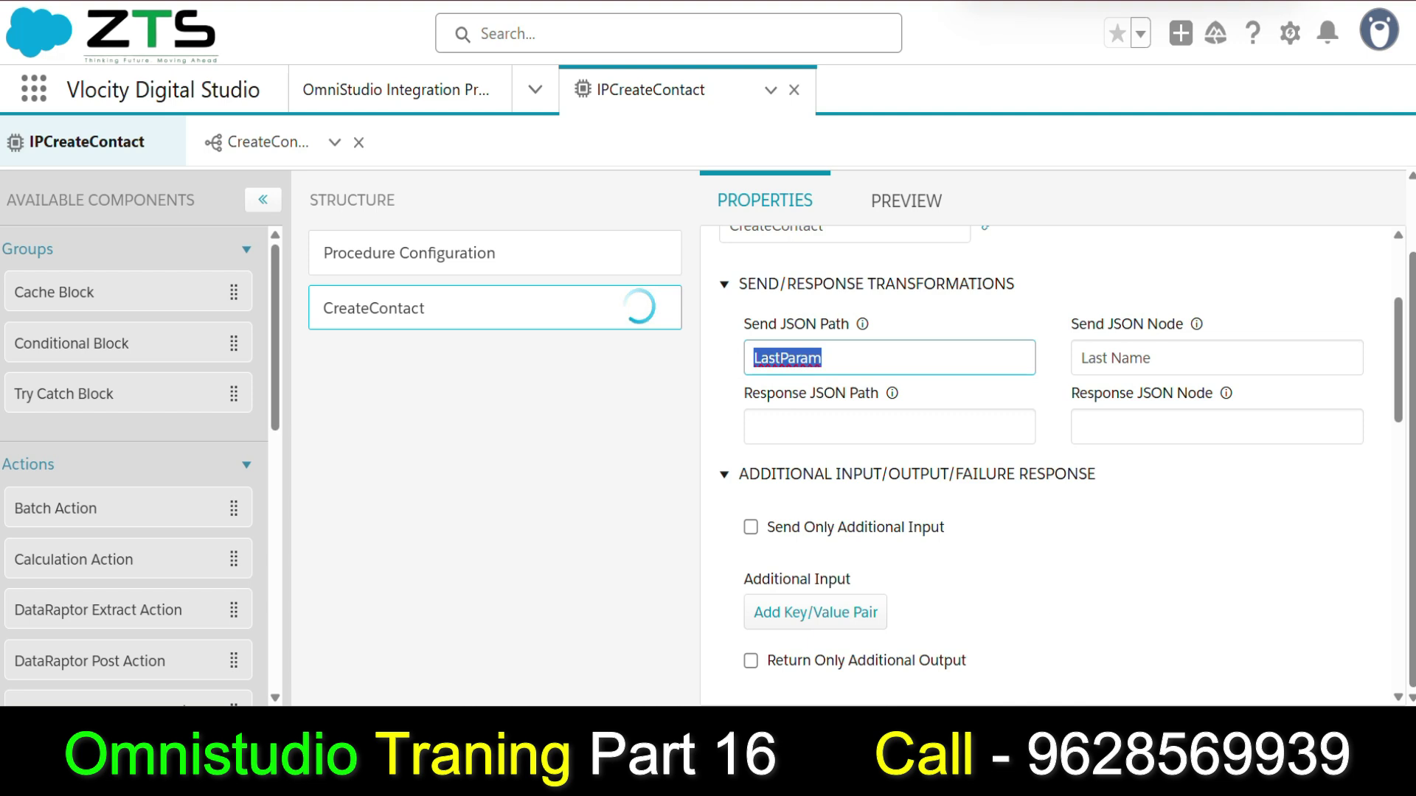
Execute the preview with a LastParam input holding a sample last name.
left_click(907, 200)
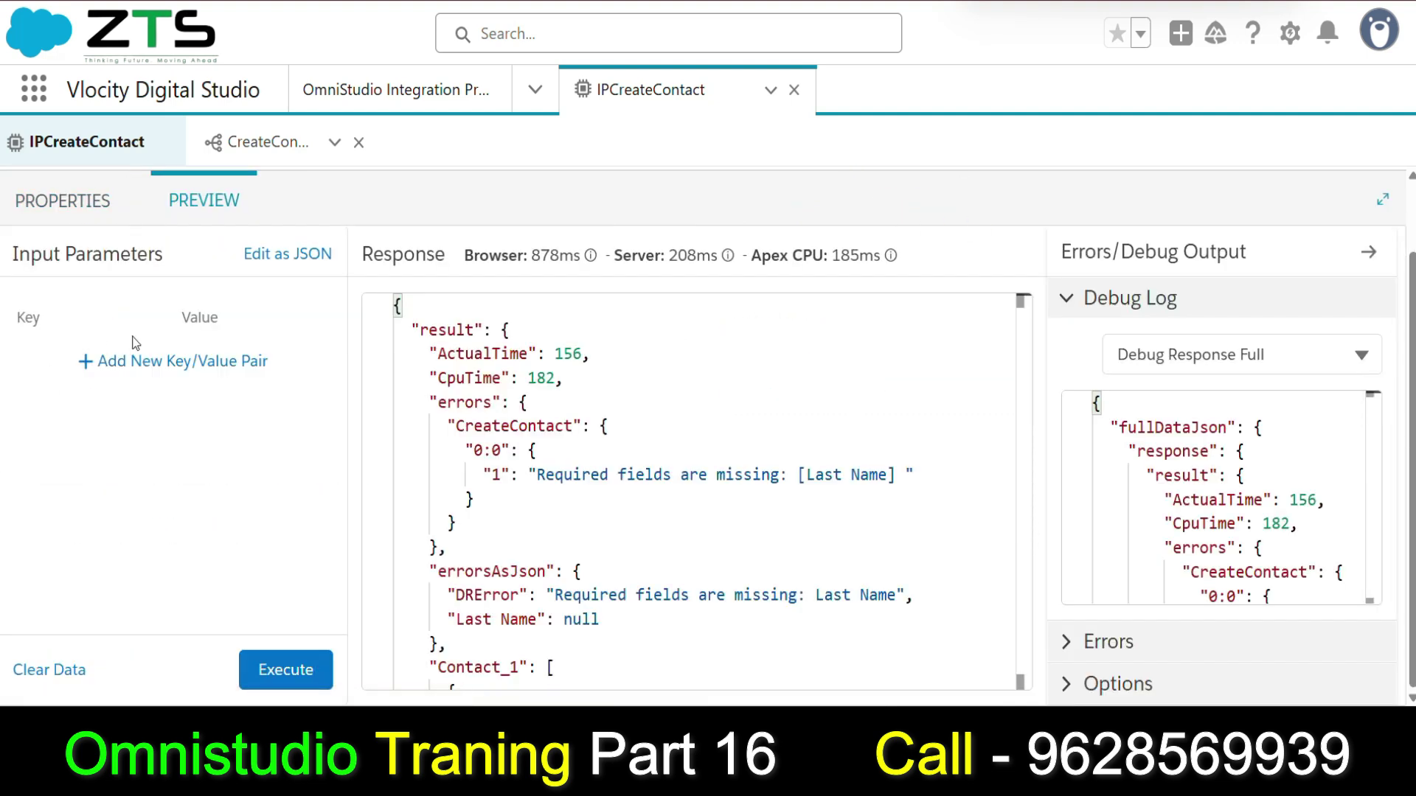
left_click(136, 361)
left_click(129, 360)
key("ctrl+v")
left_click(180, 373)
type("Visha")
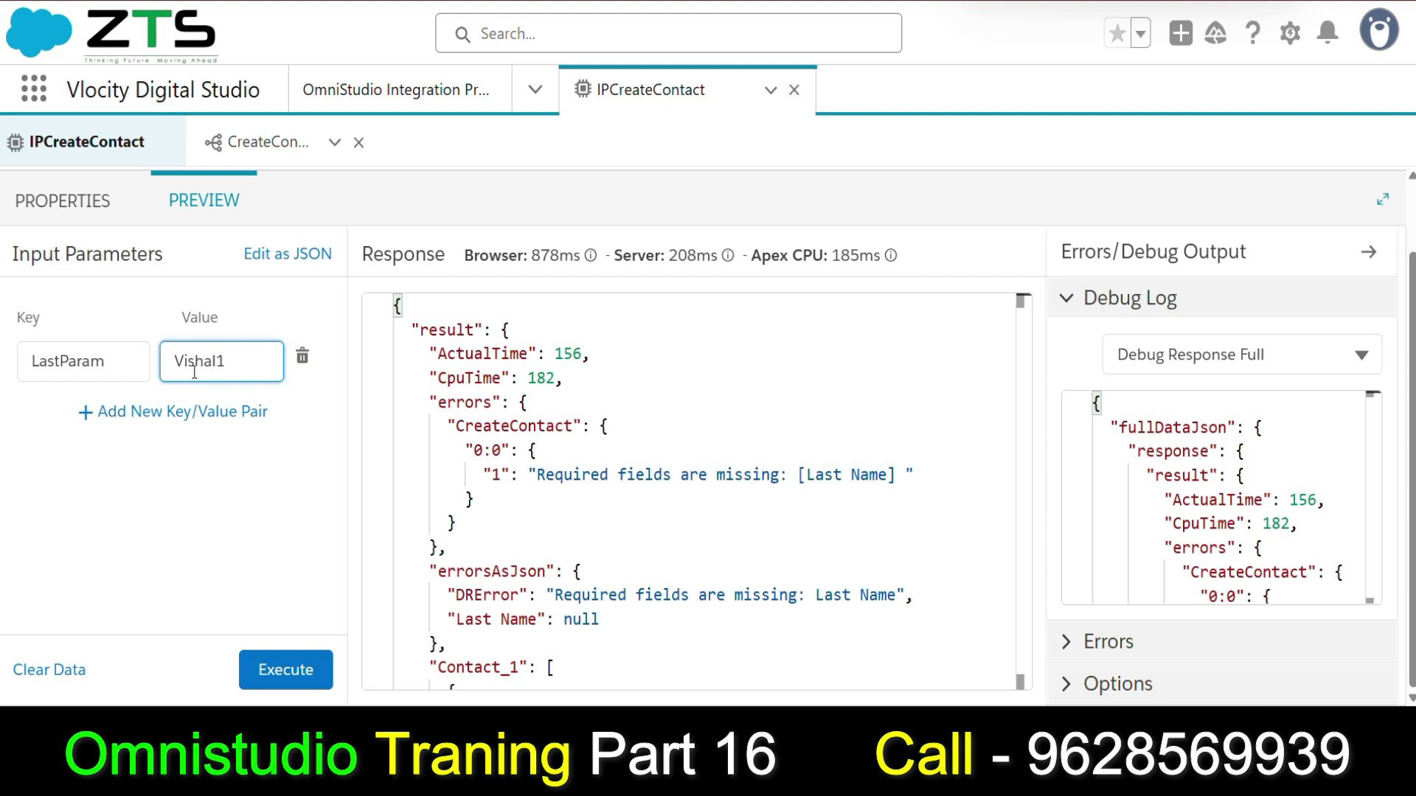
left_click(267, 672)
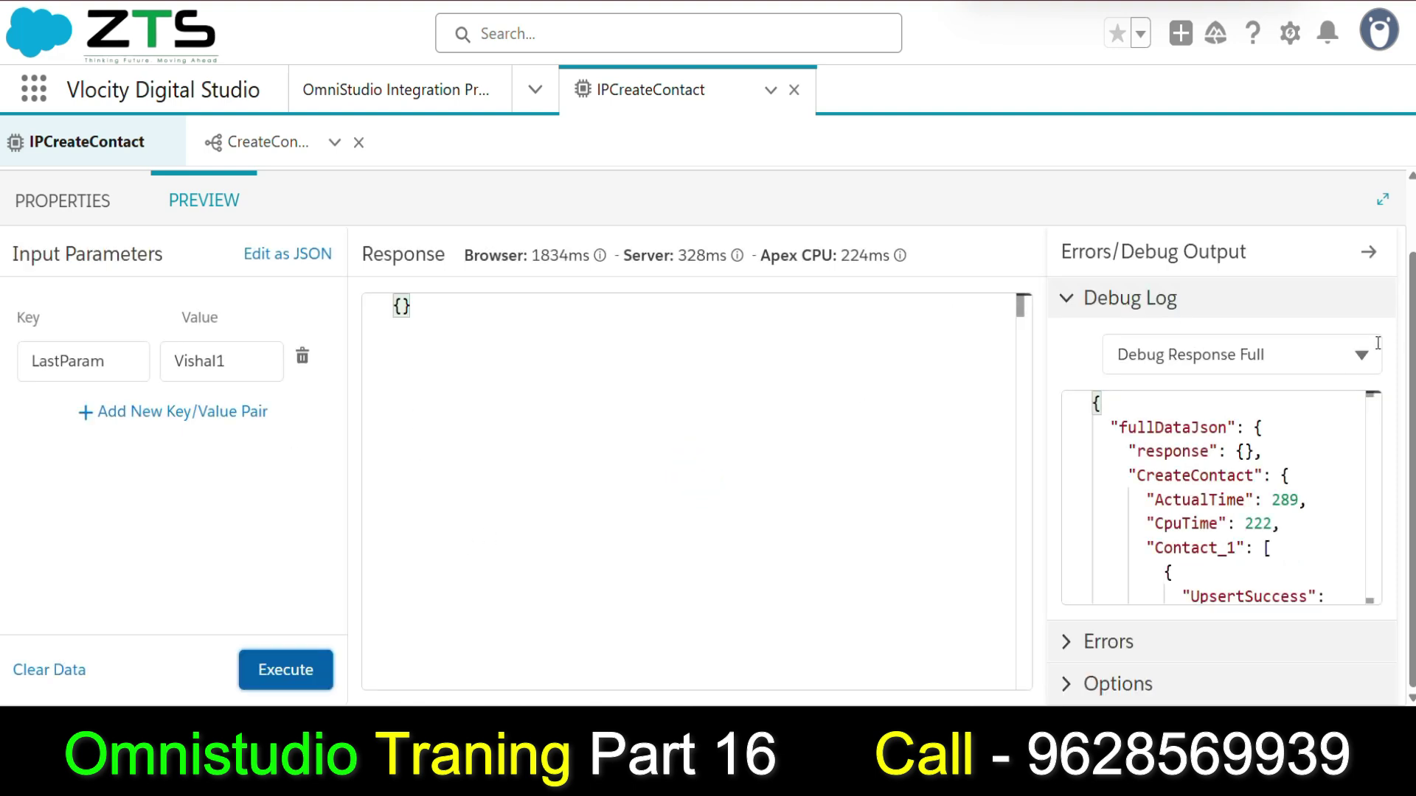
Check CreateContact's debug output for the new contact Id and saved LastName.
left_click(1346, 365)
left_click(1187, 629)
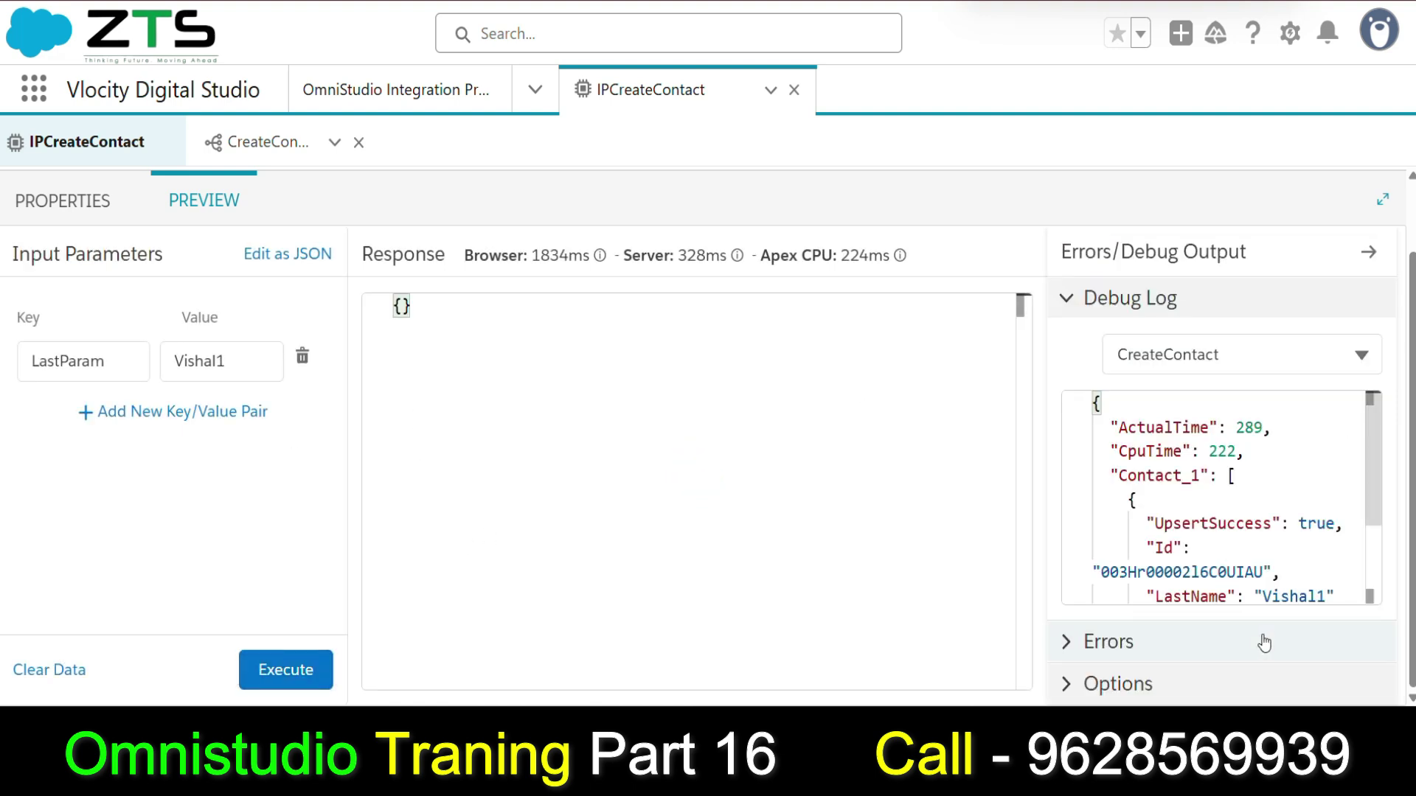
scroll(1257, 442, "down", 1)
left_click_drag(1148, 501, 1191, 522)
left_click(1335, 548)
left_click_drag(1335, 547, 1148, 547)
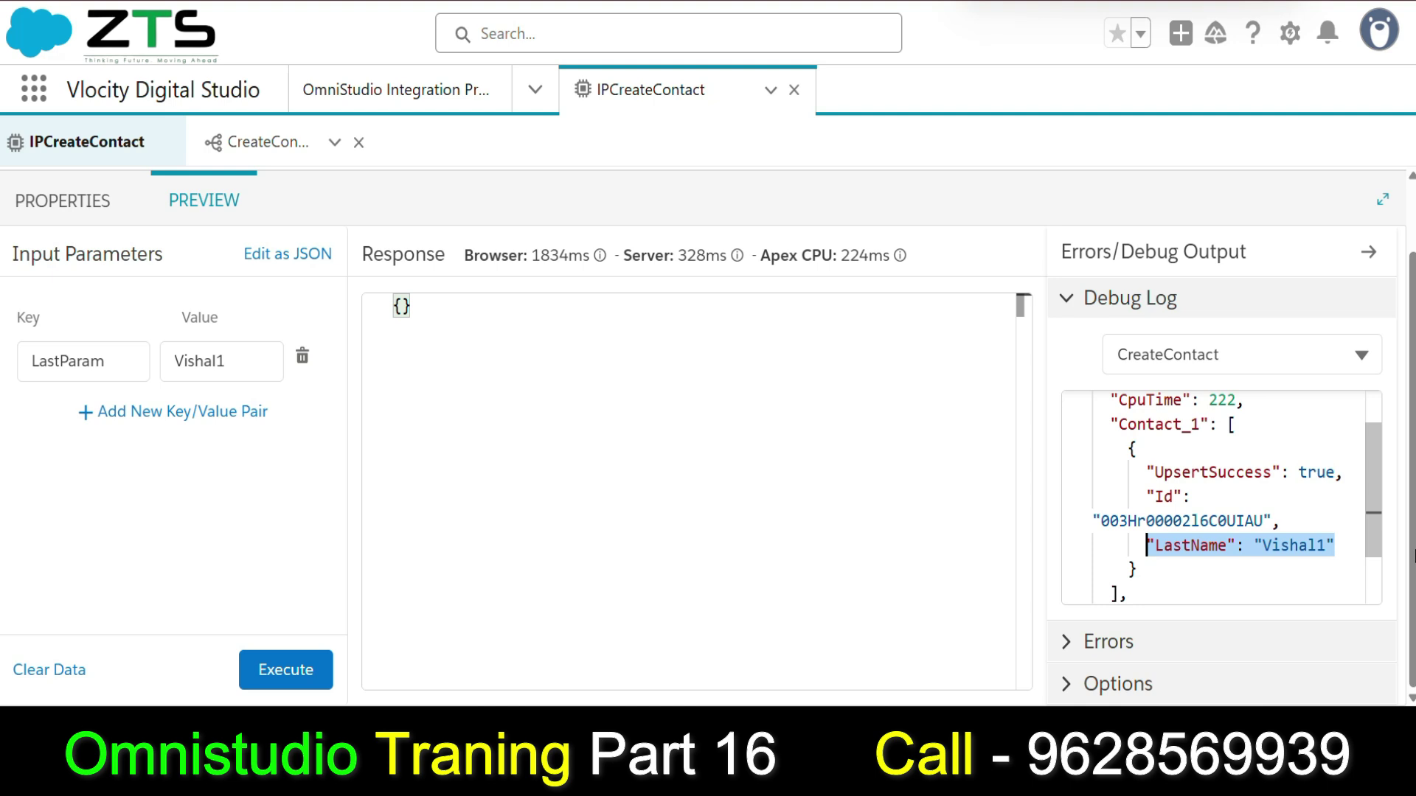
left_click(431, 384)
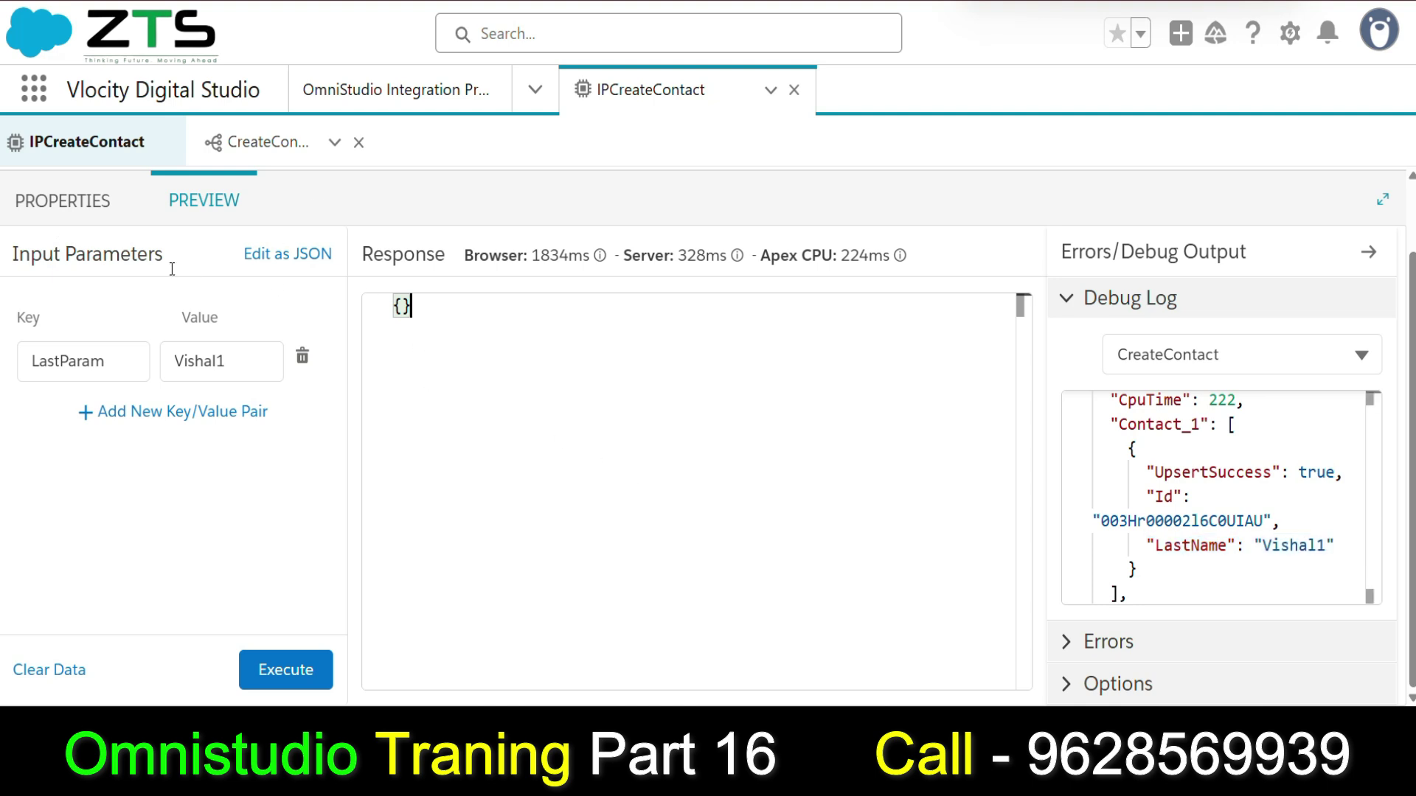
left_click(62, 200)
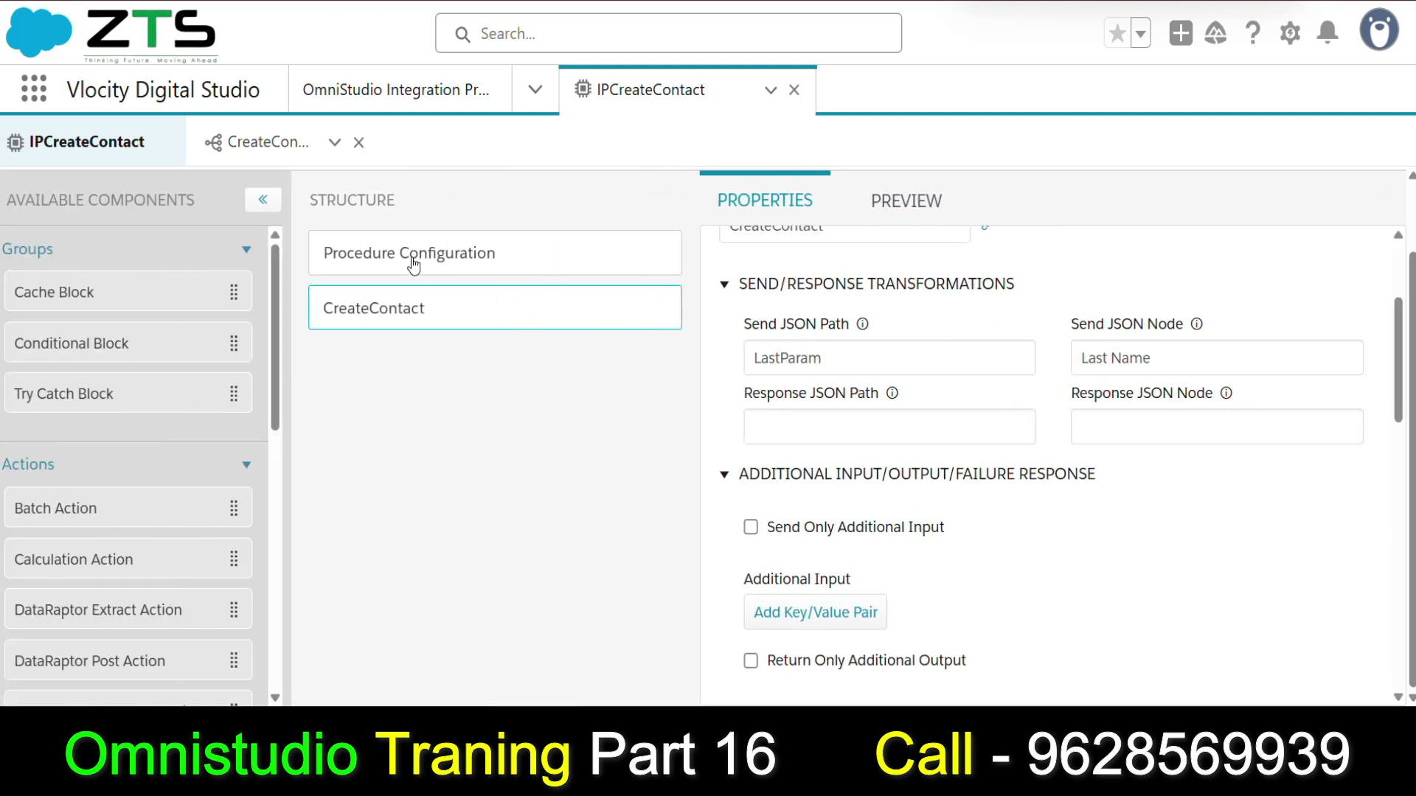
Add a Response Action step below CreateContact in the procedure.
mouse_move(439, 327)
scroll(55, 618, "down", 9)
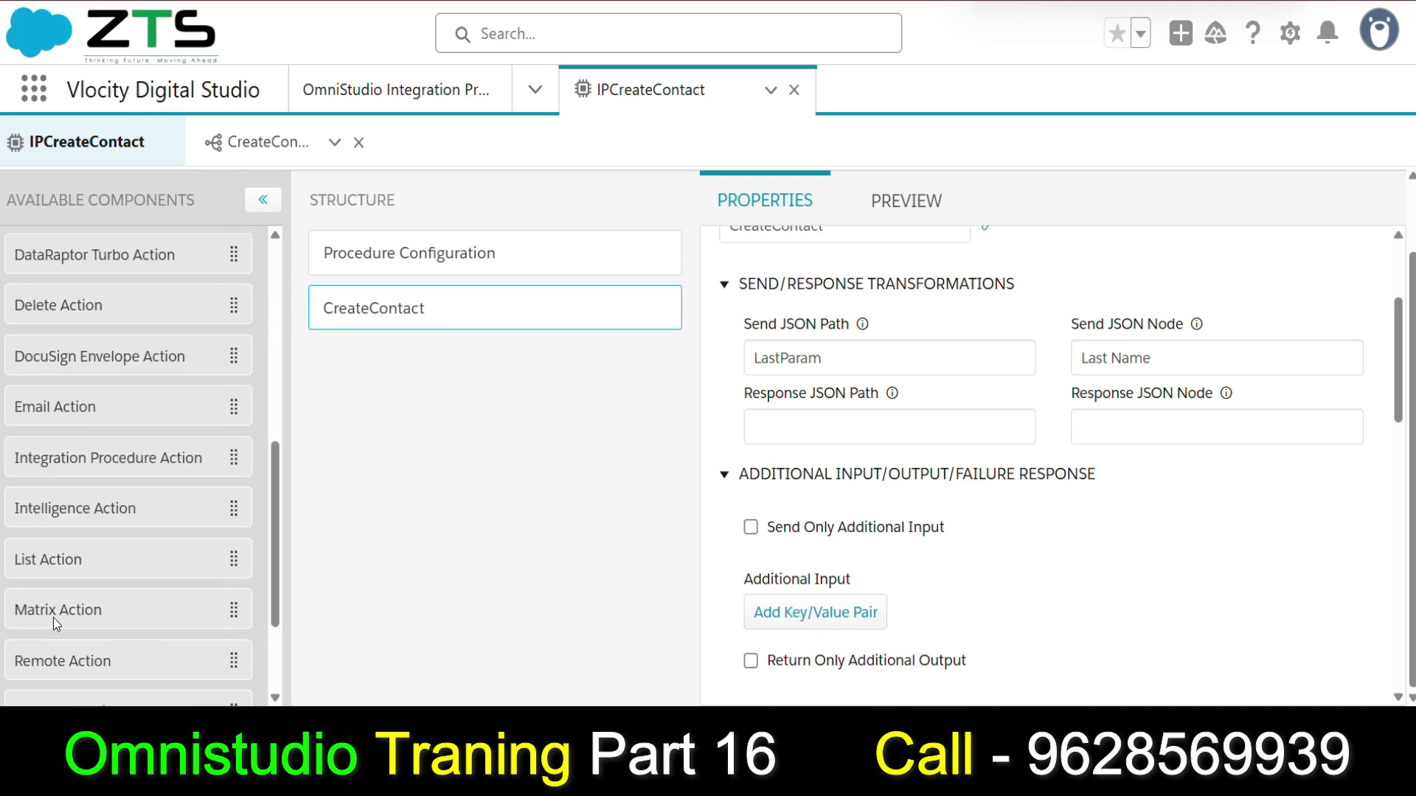
left_click_drag(60, 565, 391, 371)
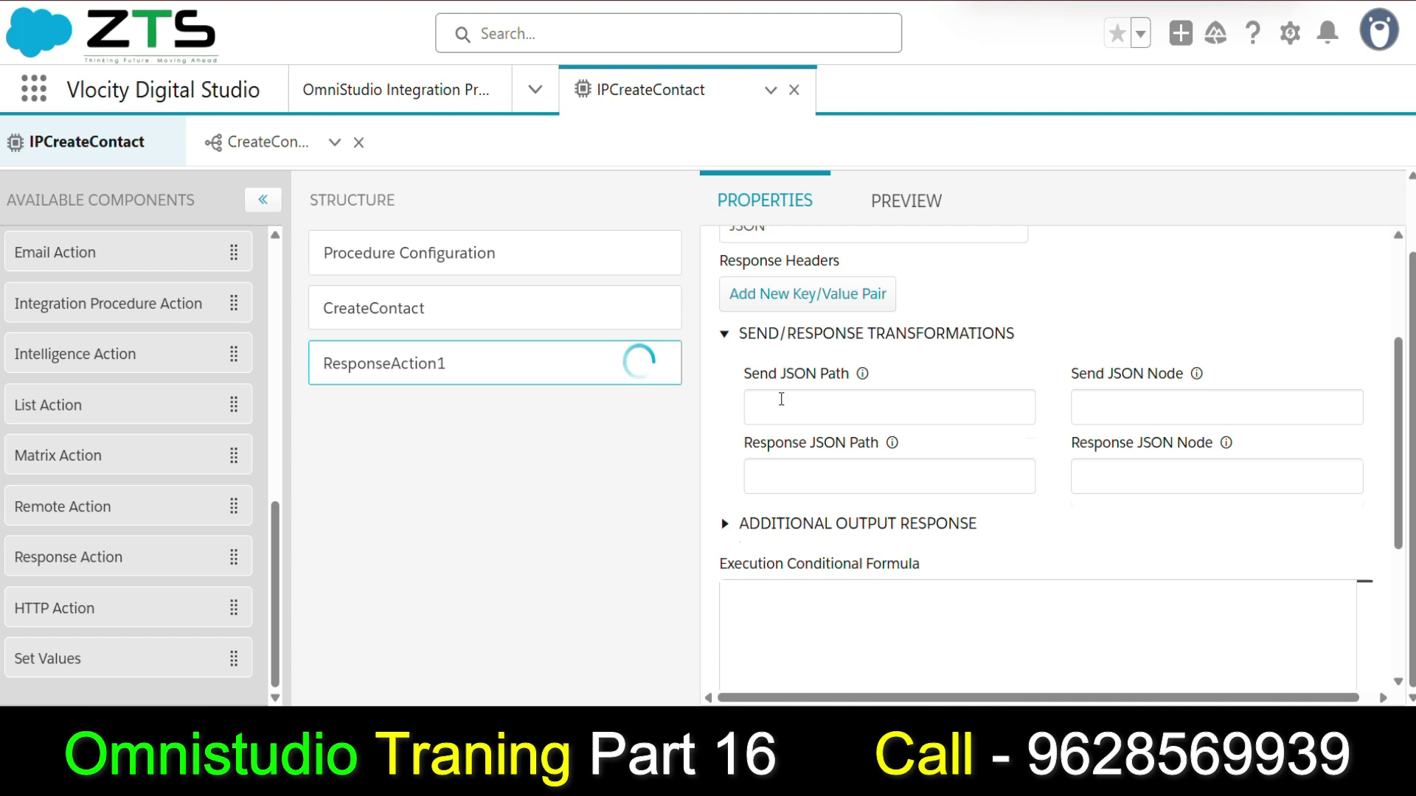
scroll(780, 399, "up", 3)
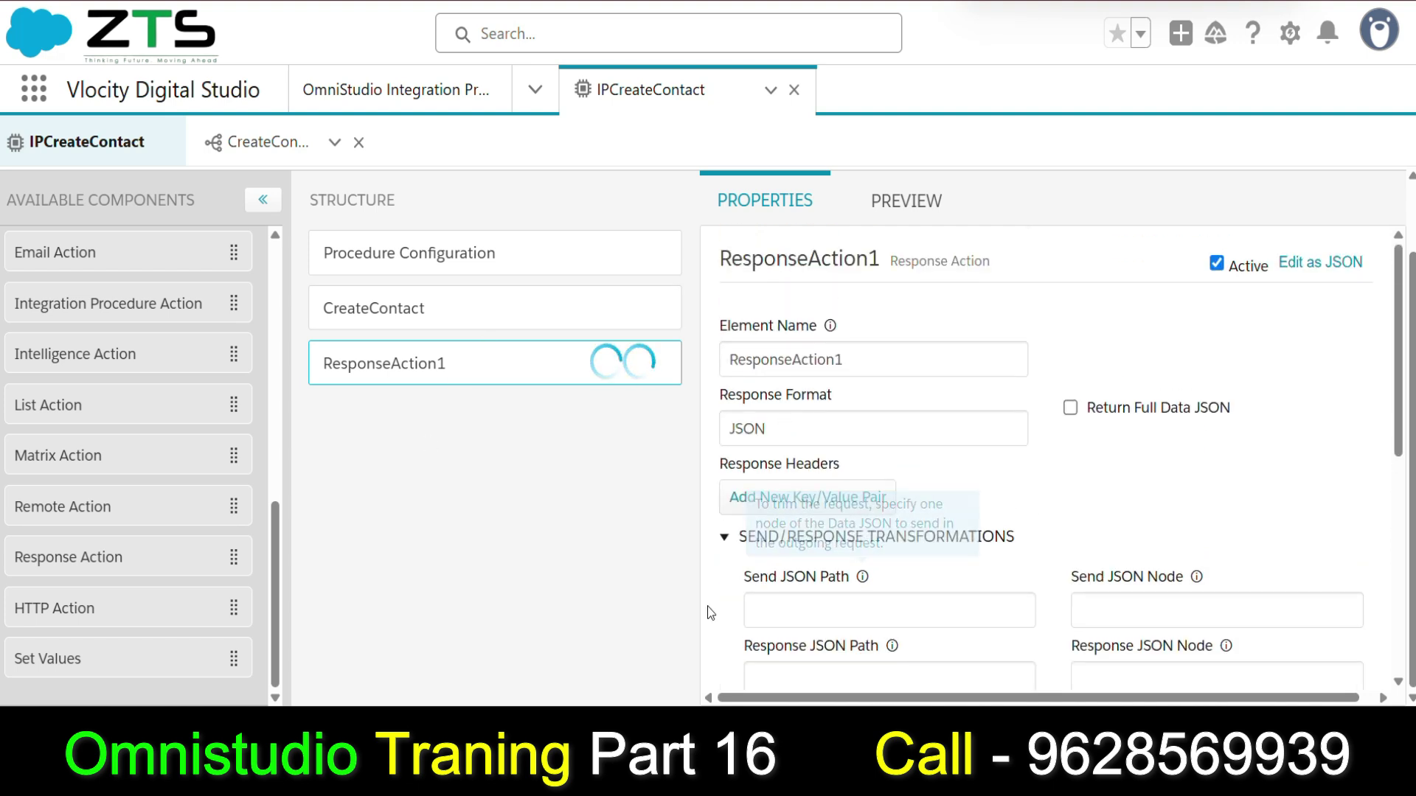
Set ResponseAction1's Send JSON Path to CreateContact, copied from the step's element name.
left_click(396, 307)
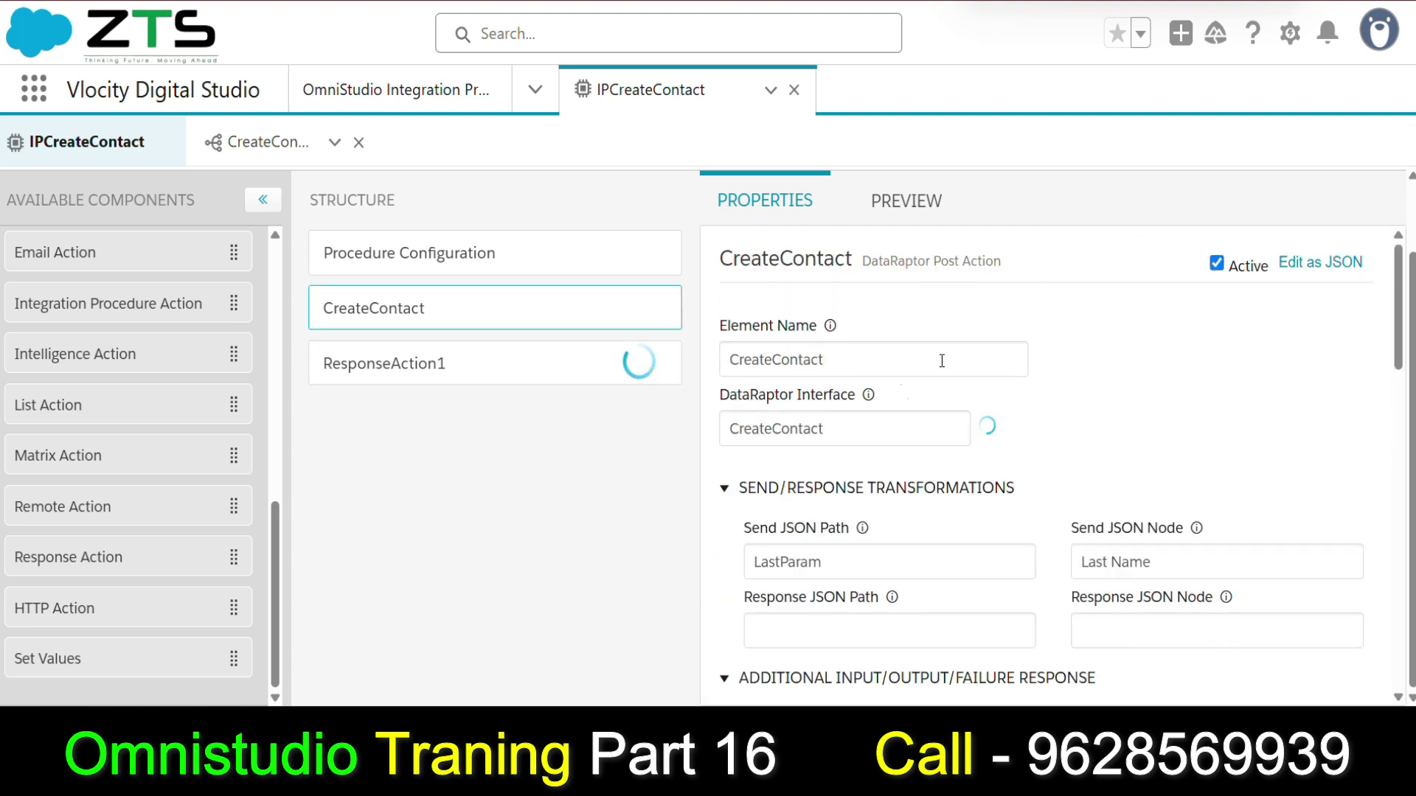
left_click(867, 359)
left_click_drag(868, 359, 729, 354)
key("ctrl+c")
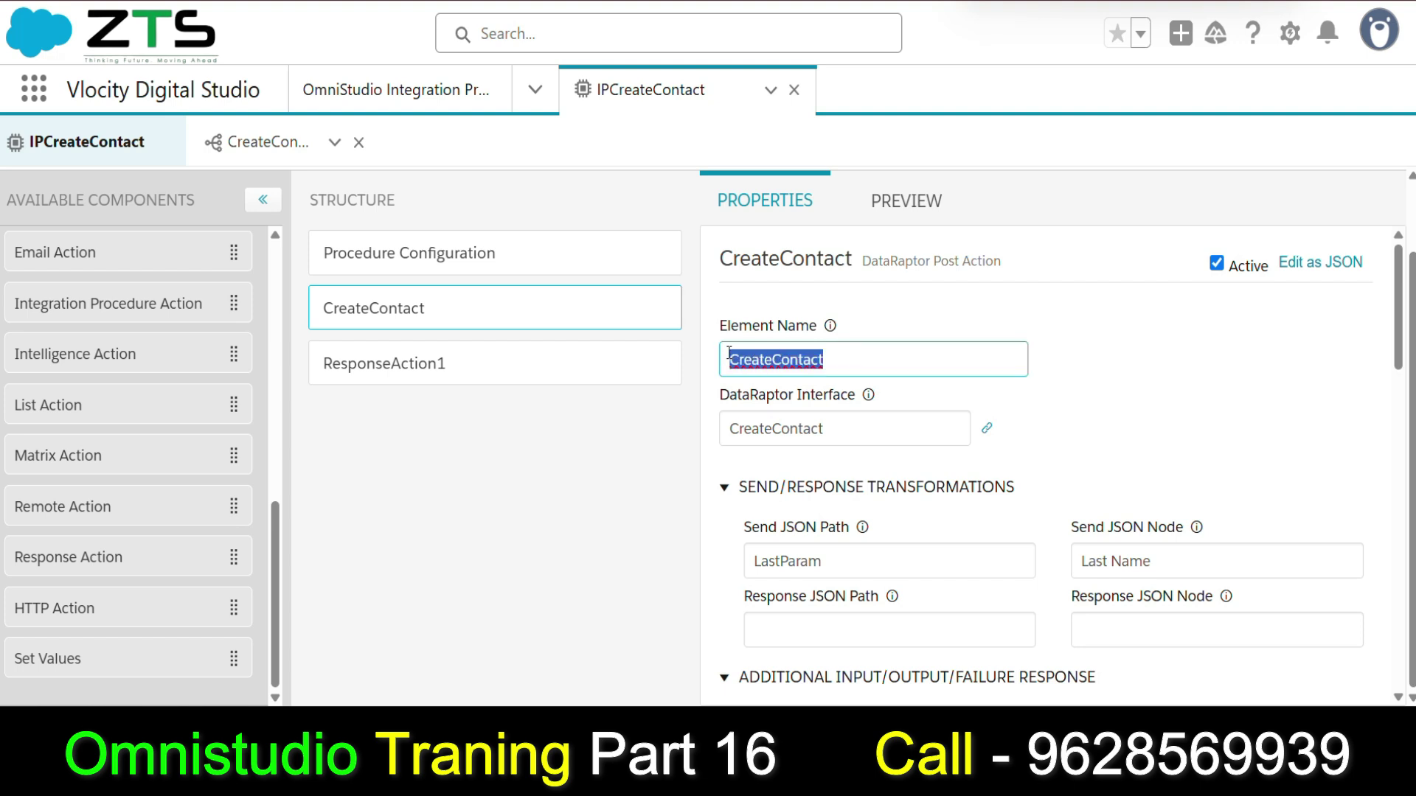
left_click(398, 363)
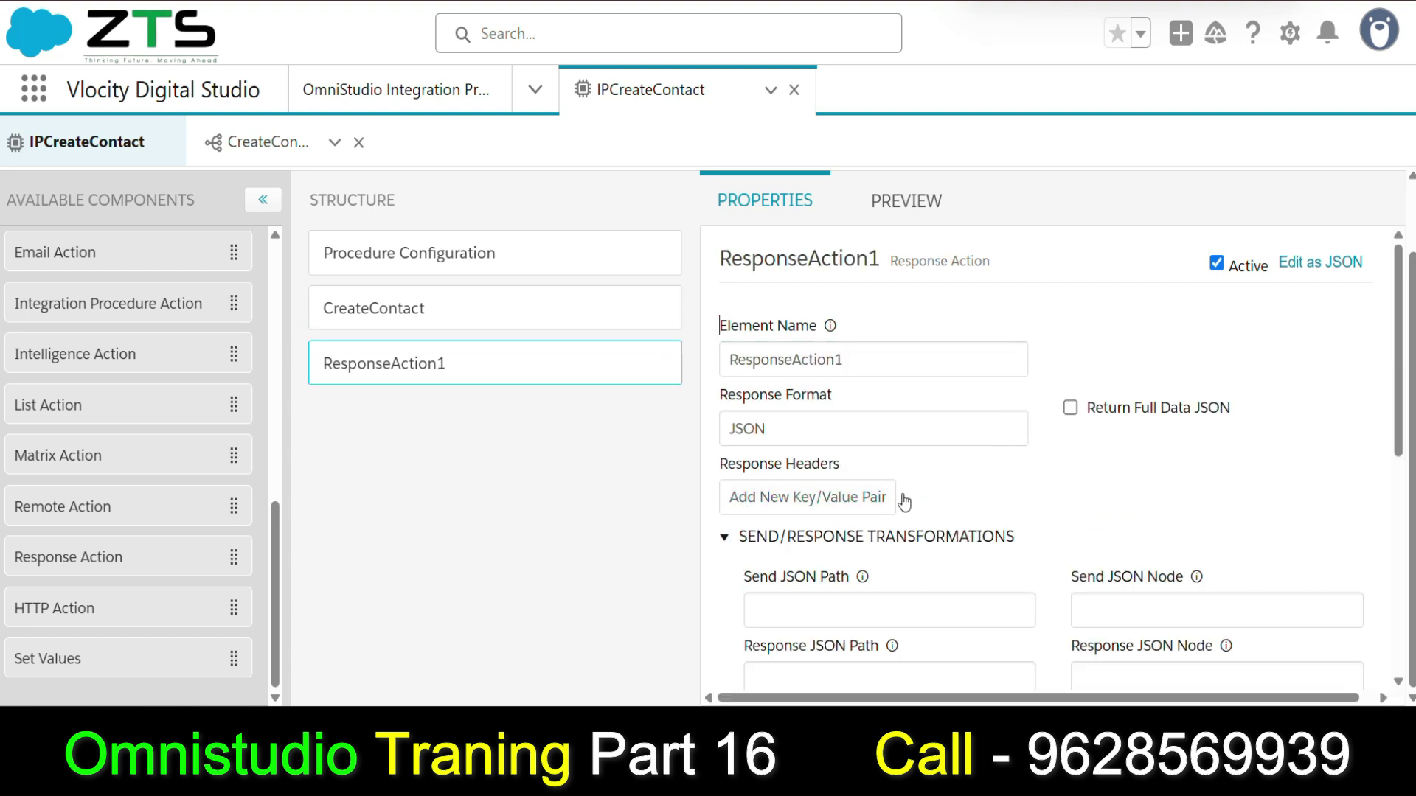
scroll(885, 487, "down", 3)
left_click(798, 406)
key("ctrl+v")
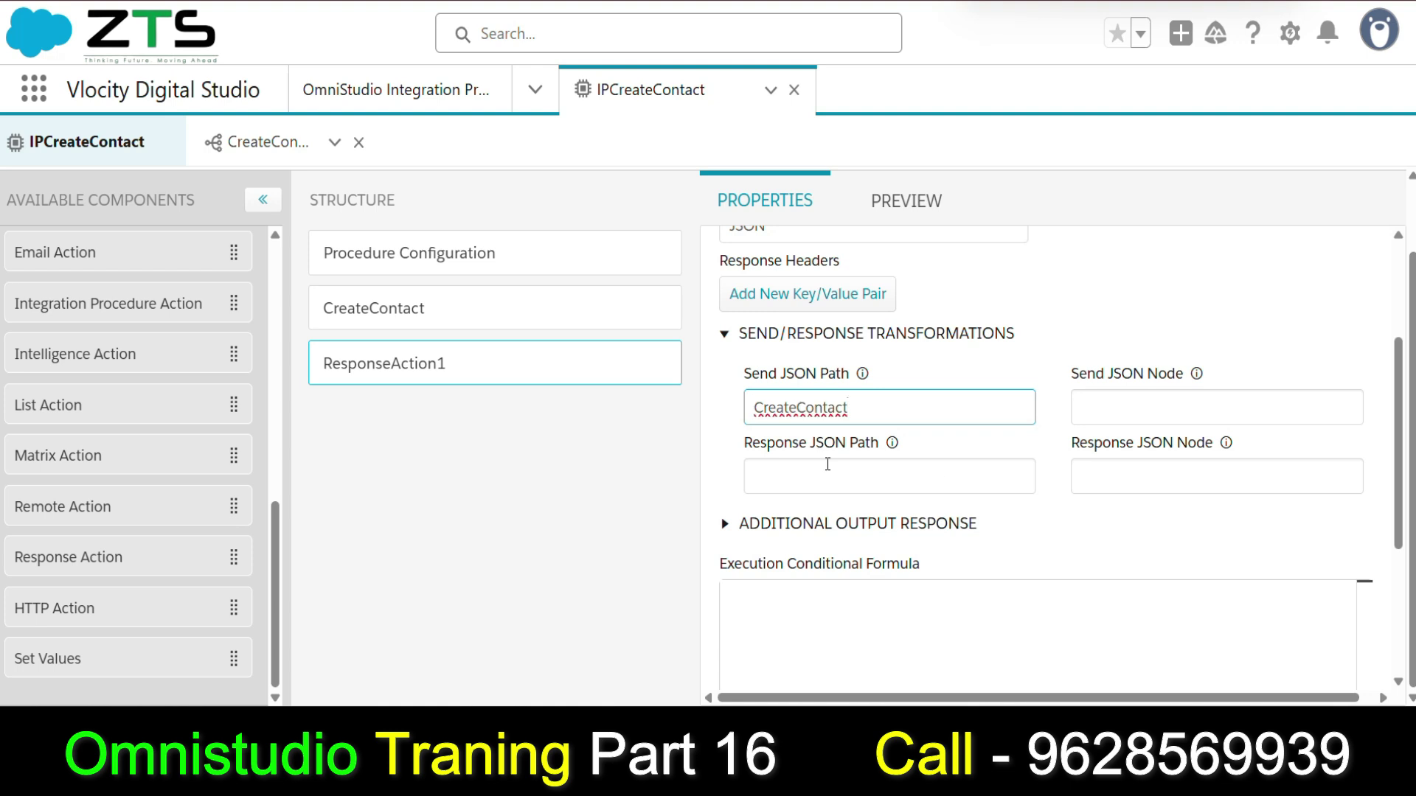
left_click(898, 204)
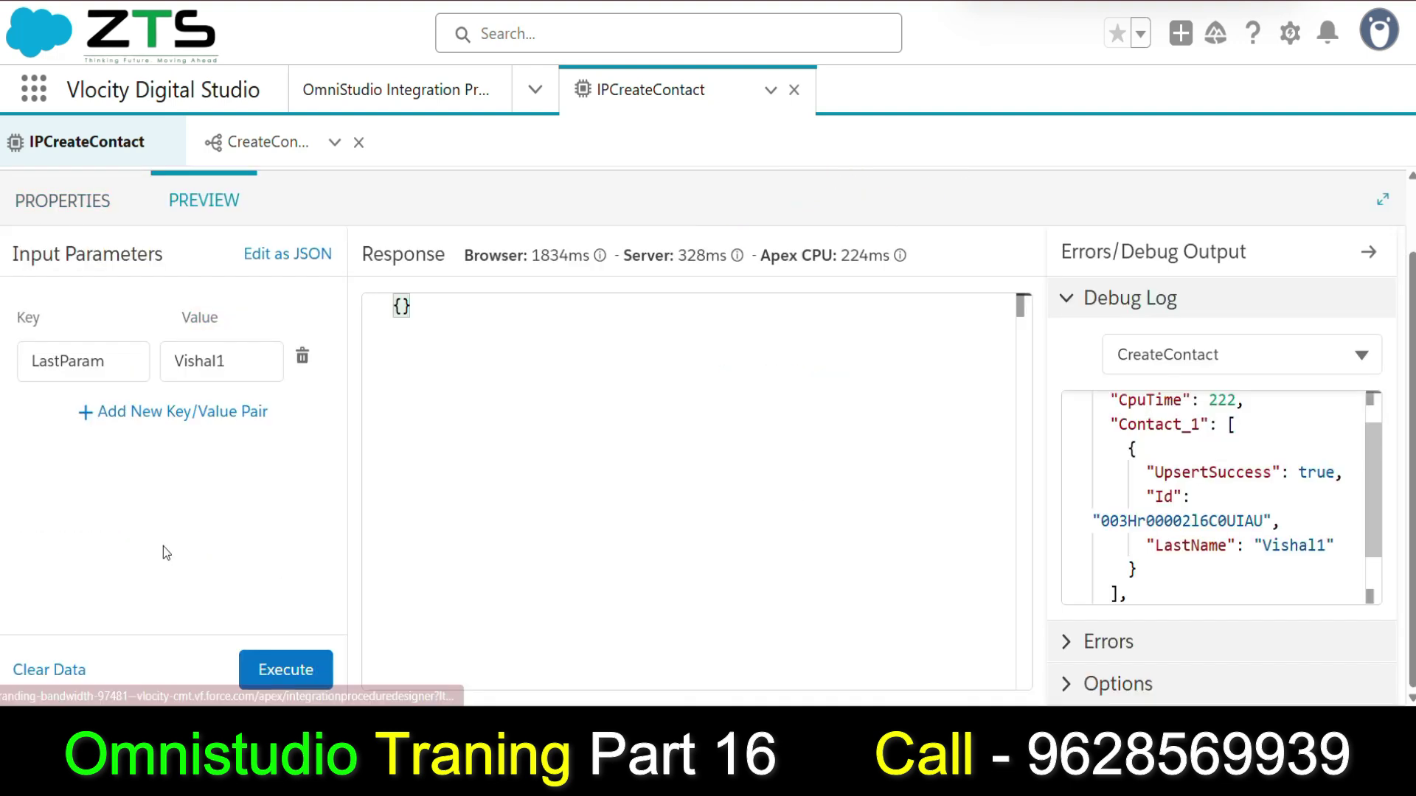
left_click(260, 364)
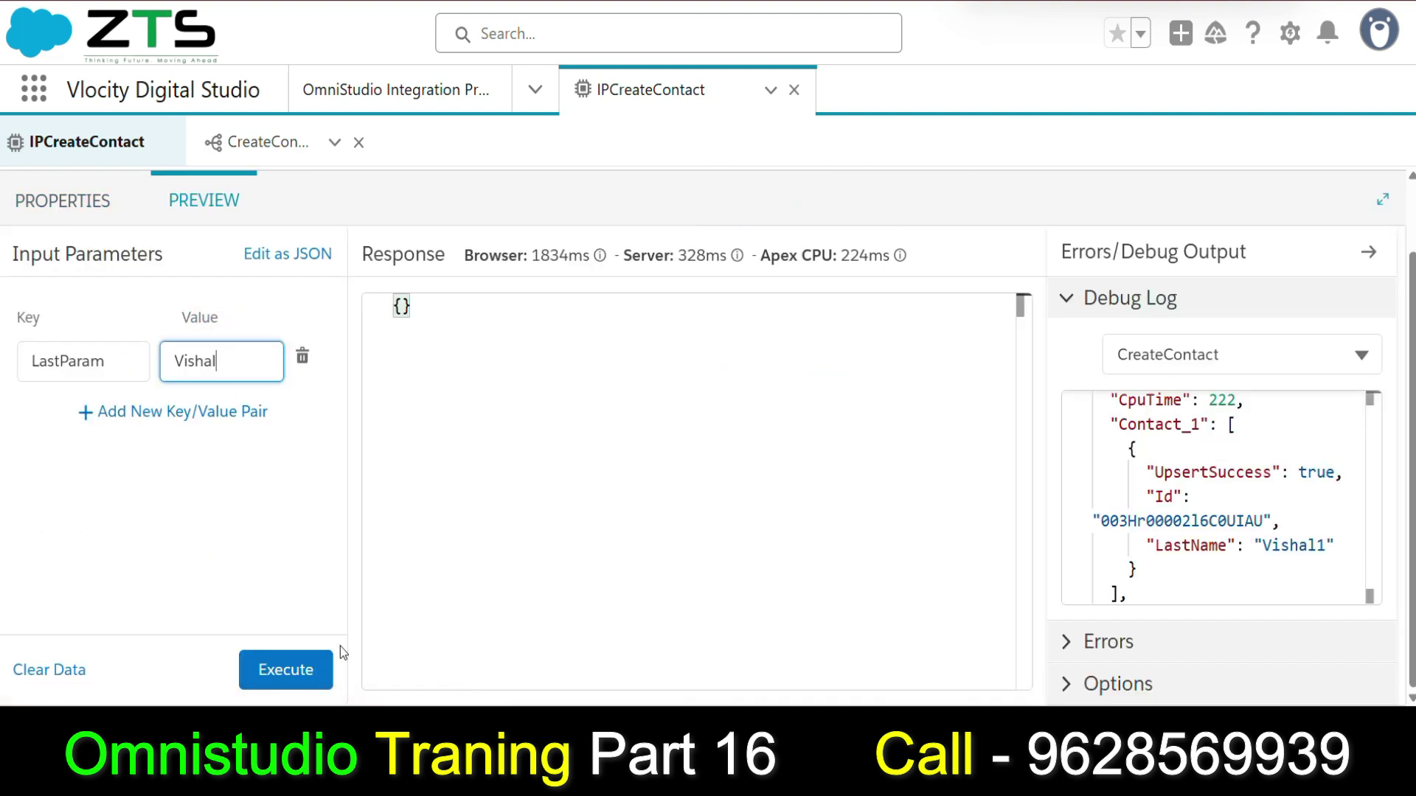
type("2")
left_click(288, 670)
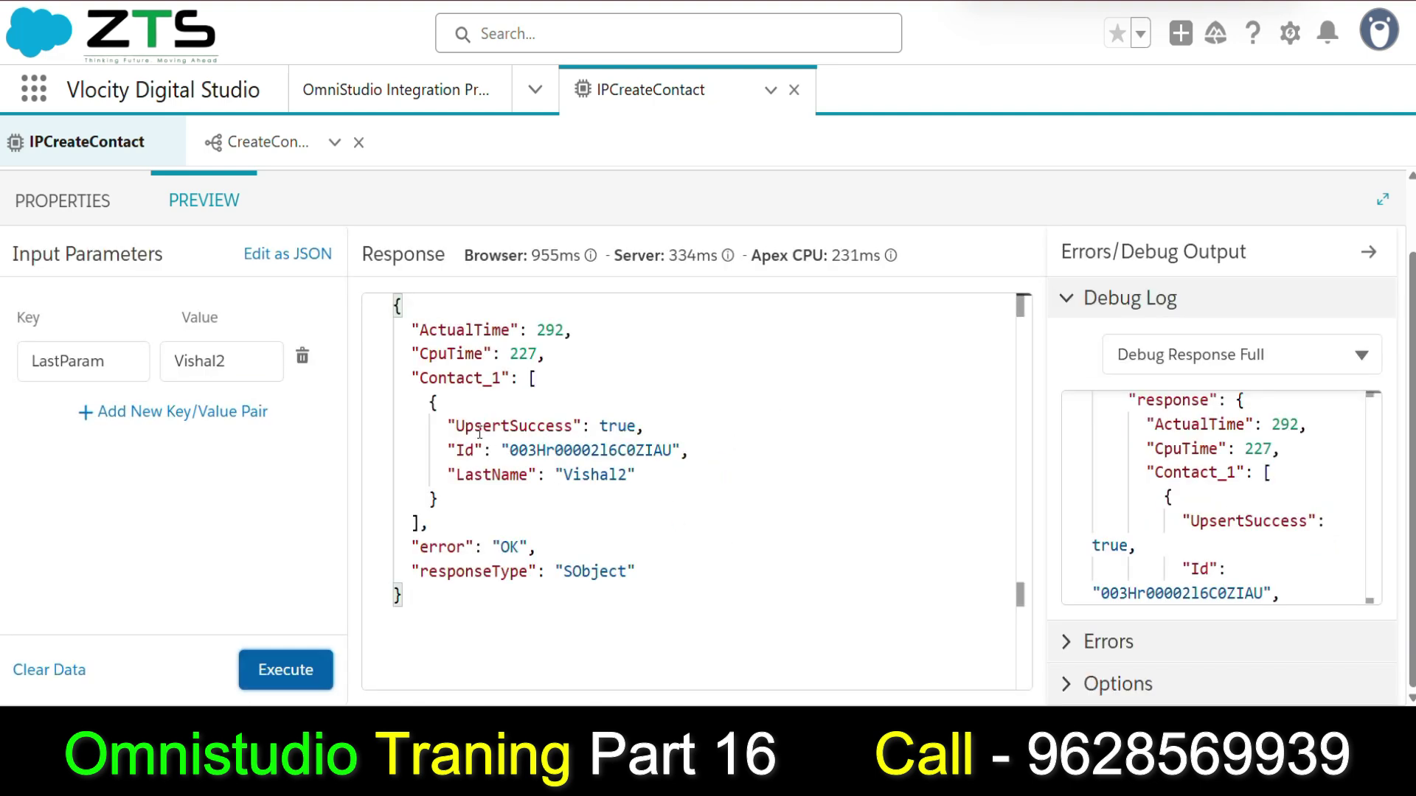
left_click_drag(452, 427, 638, 474)
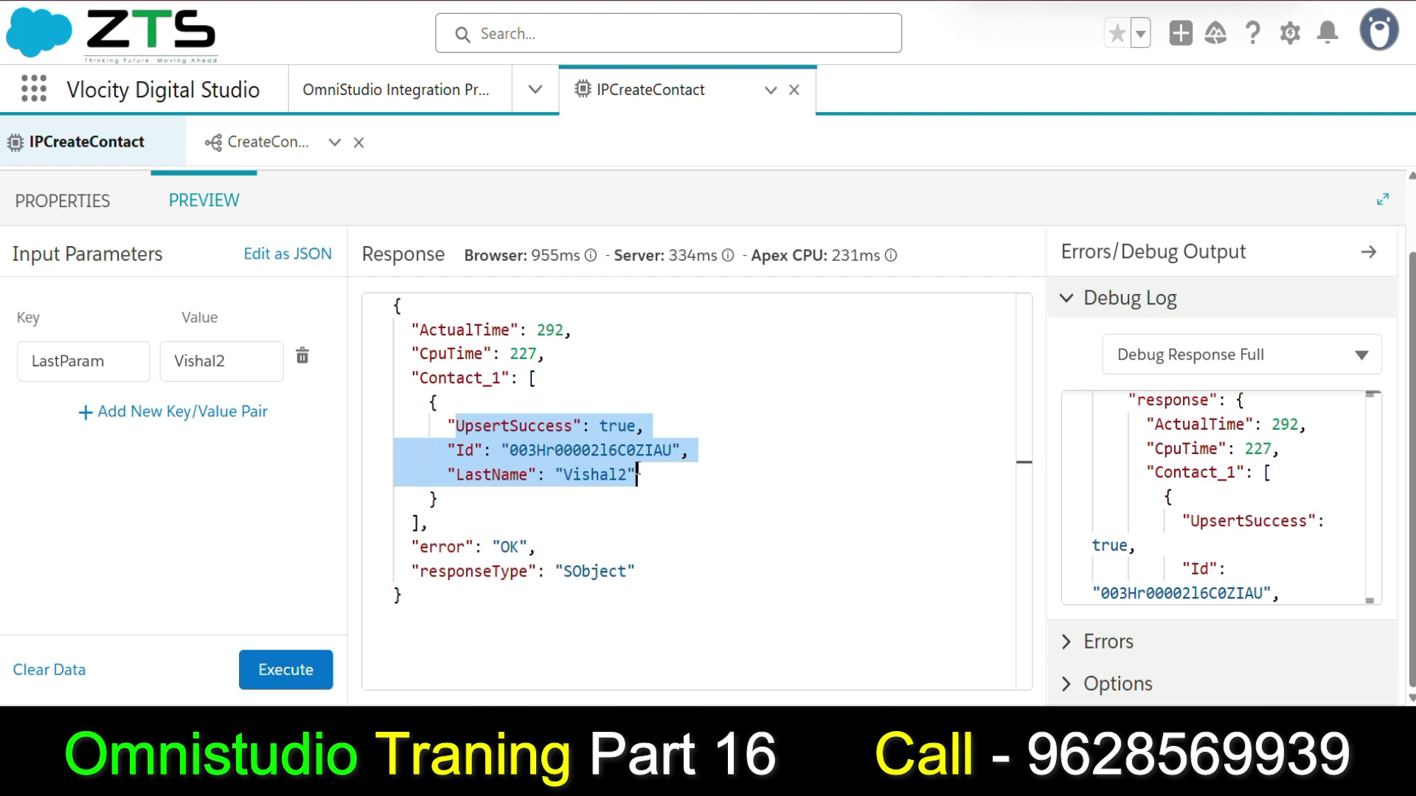
left_click(660, 519)
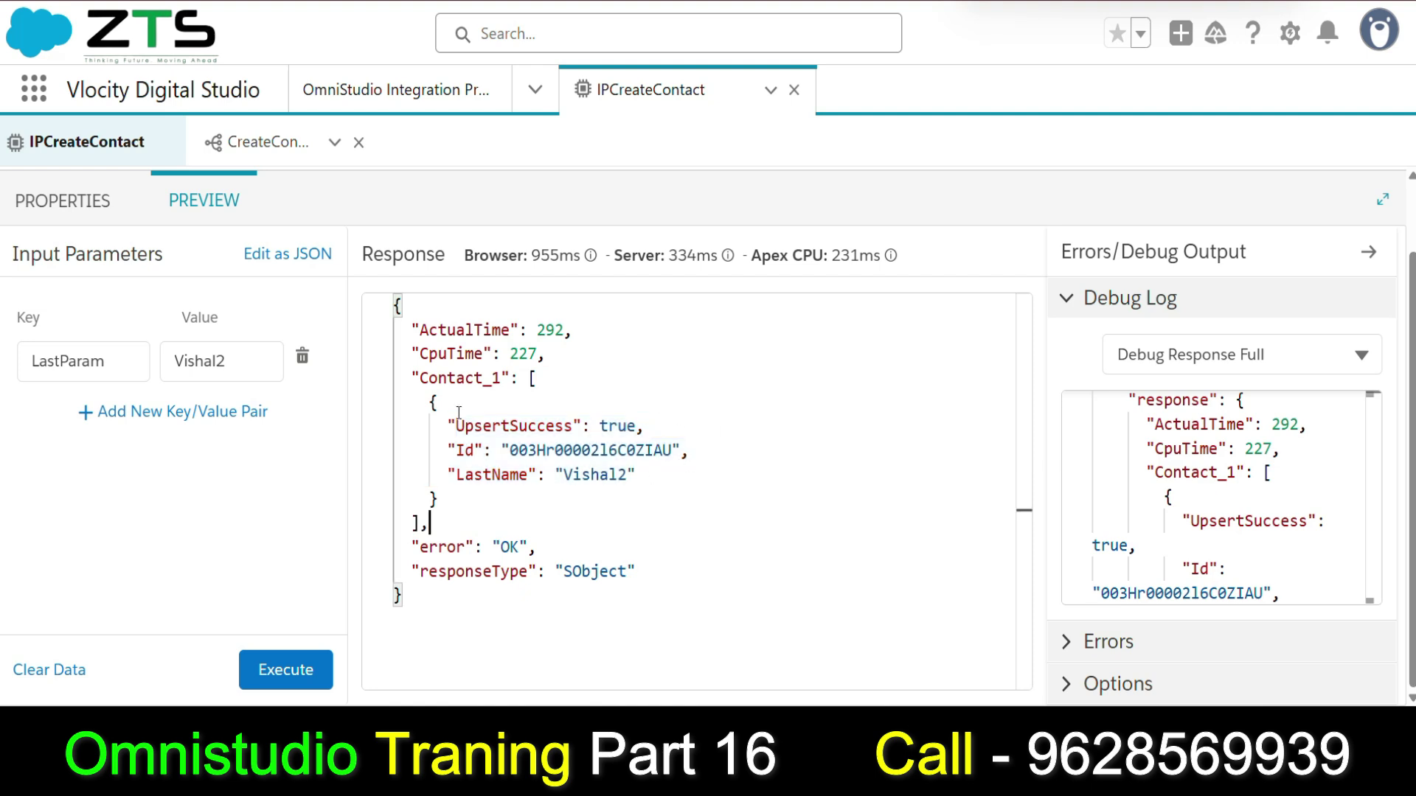
left_click_drag(408, 321, 682, 618)
left_click(682, 618)
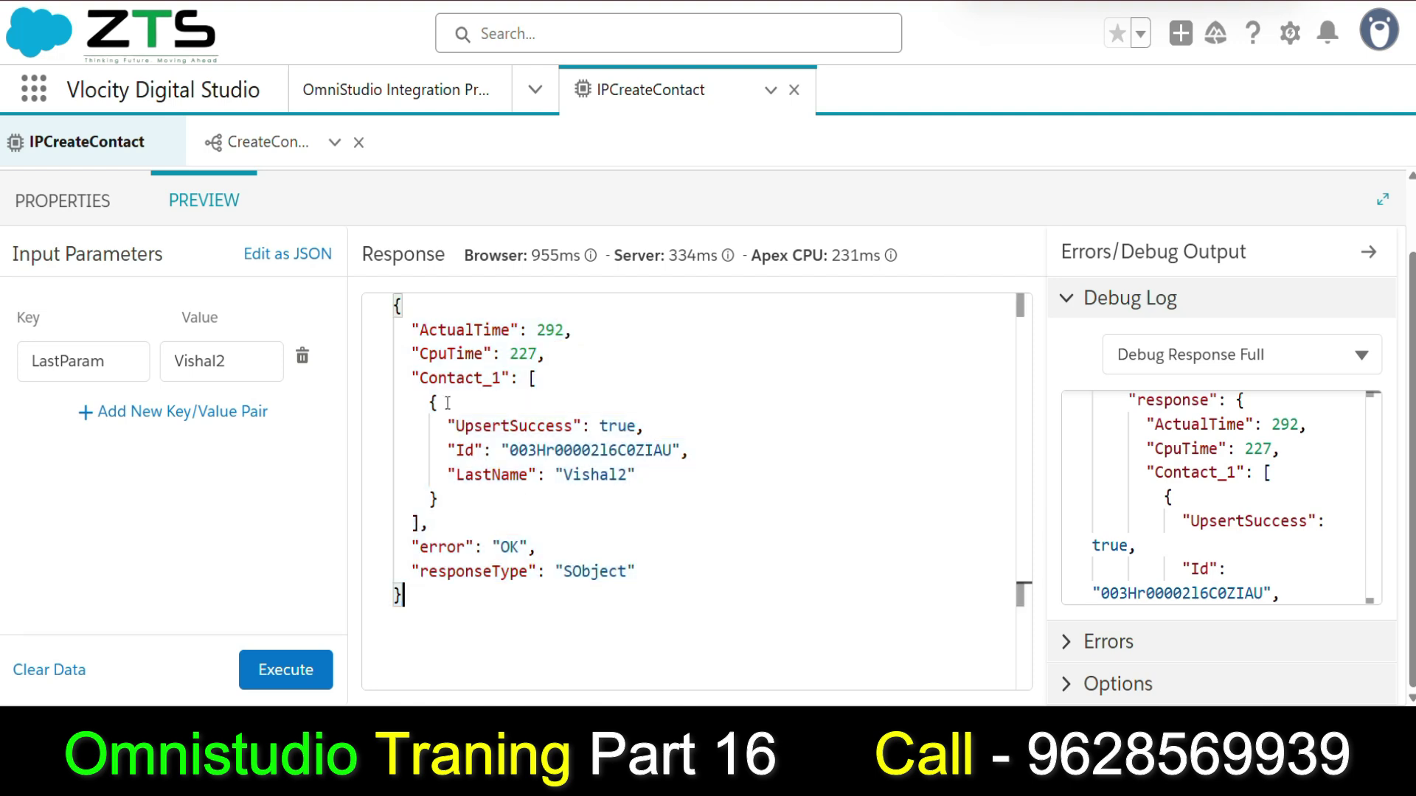
left_click_drag(455, 426, 591, 475)
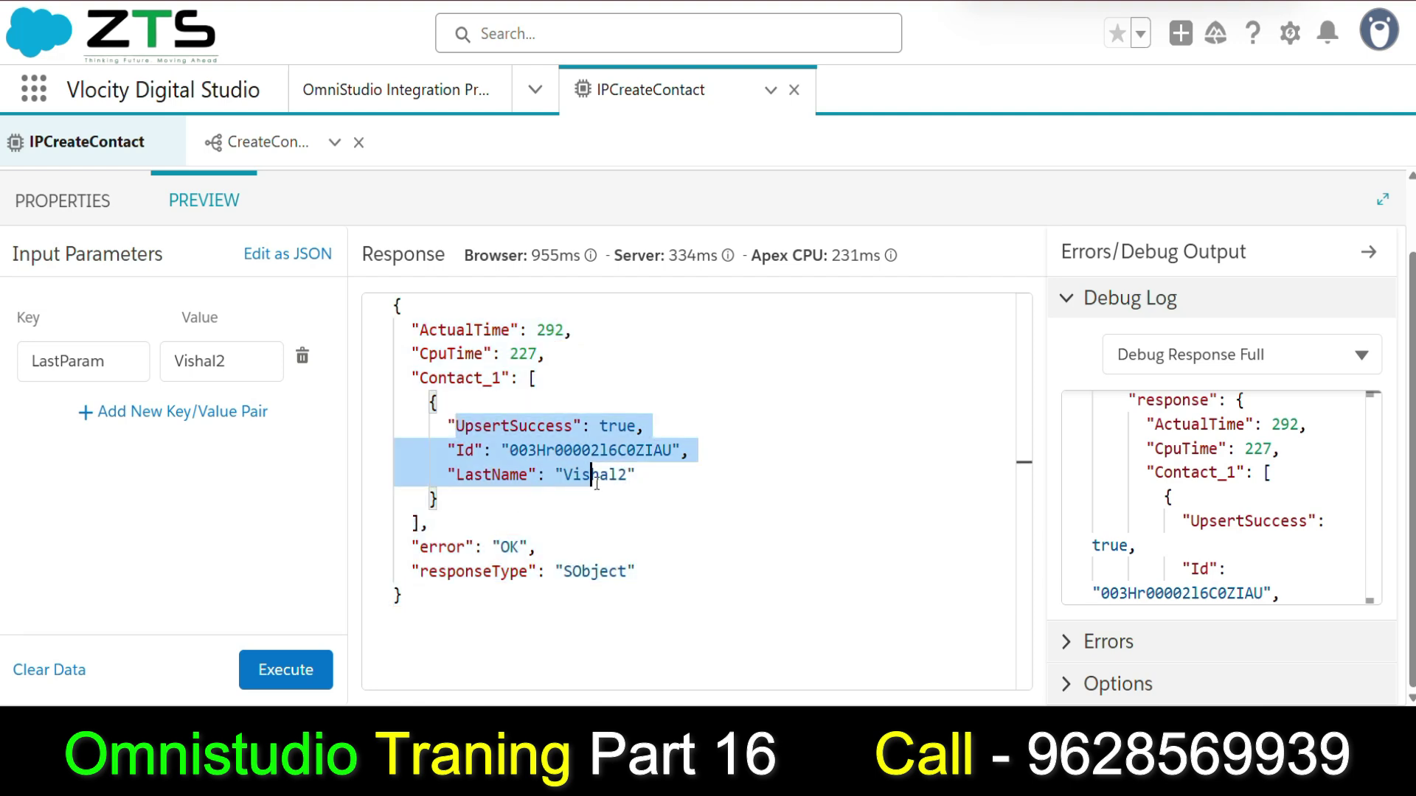
left_click(466, 378)
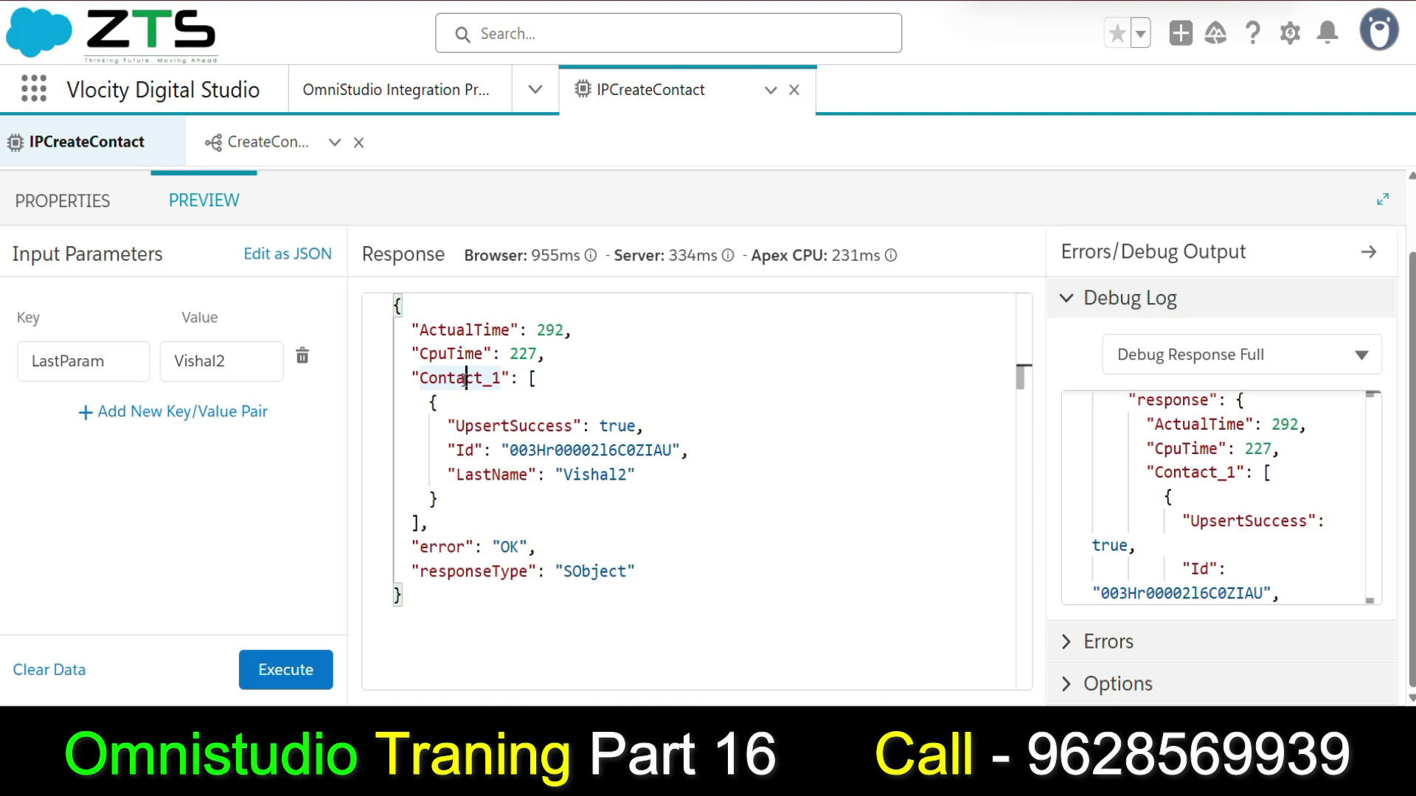
left_click(447, 330)
double_click(447, 329)
double_click(451, 353)
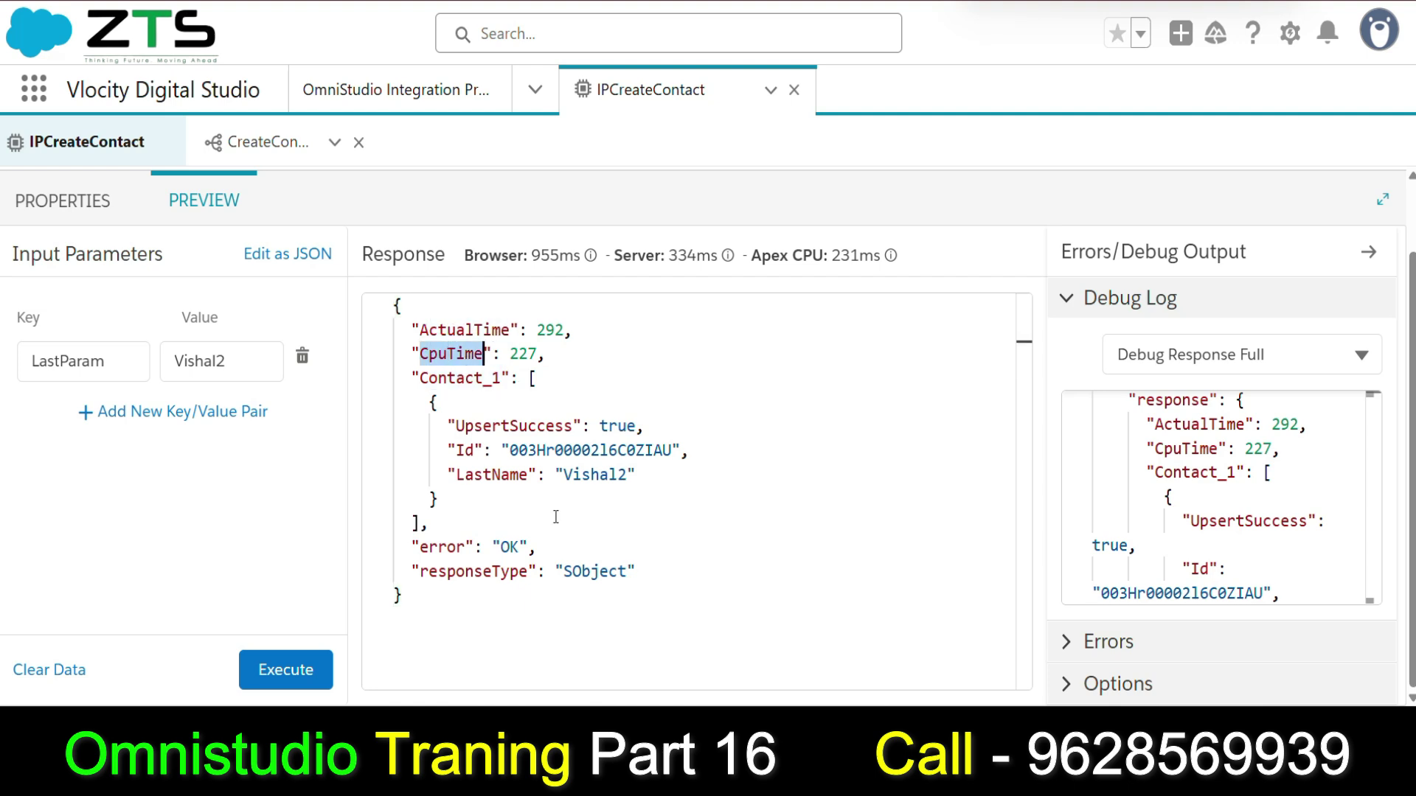
left_click(440, 564)
double_click(466, 572)
left_click(696, 573)
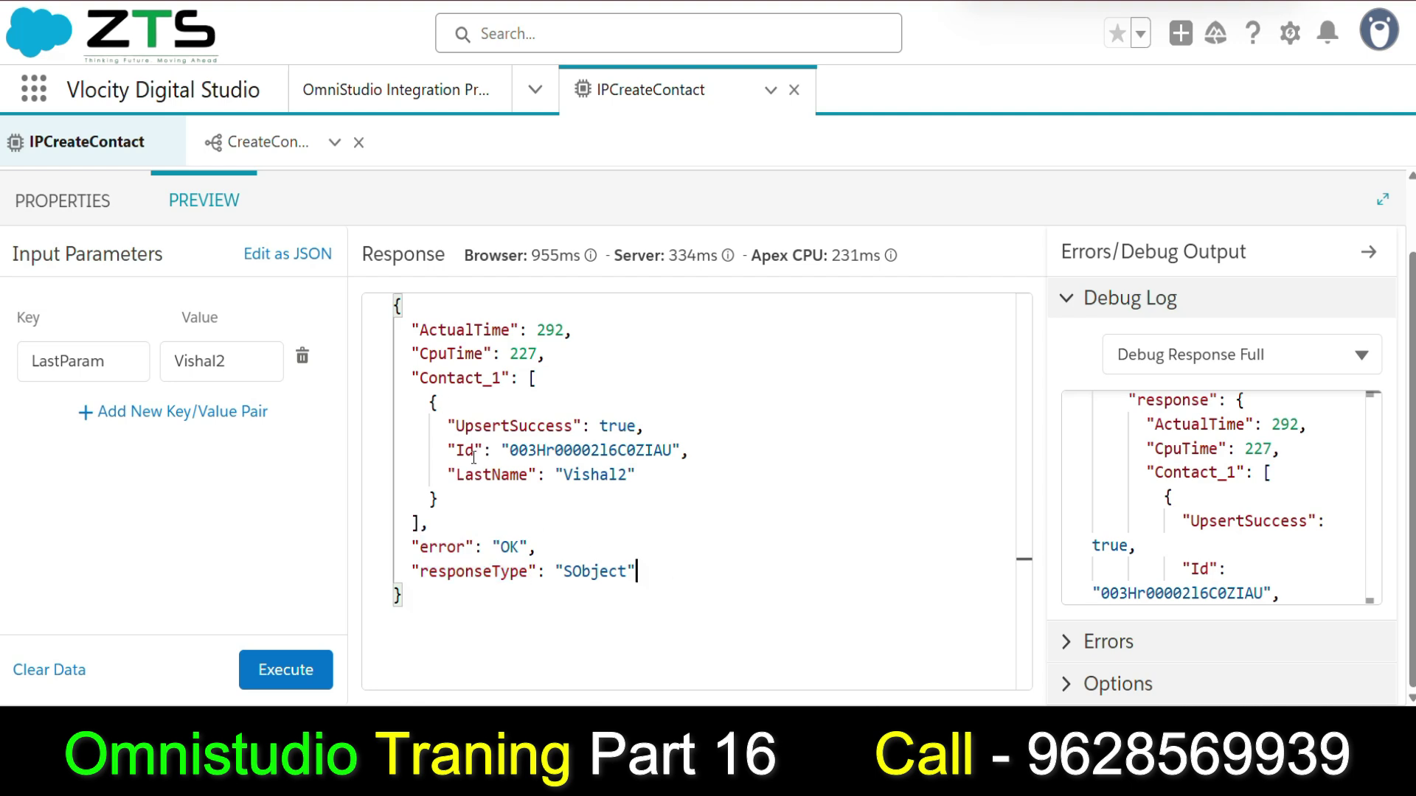
double_click(465, 378)
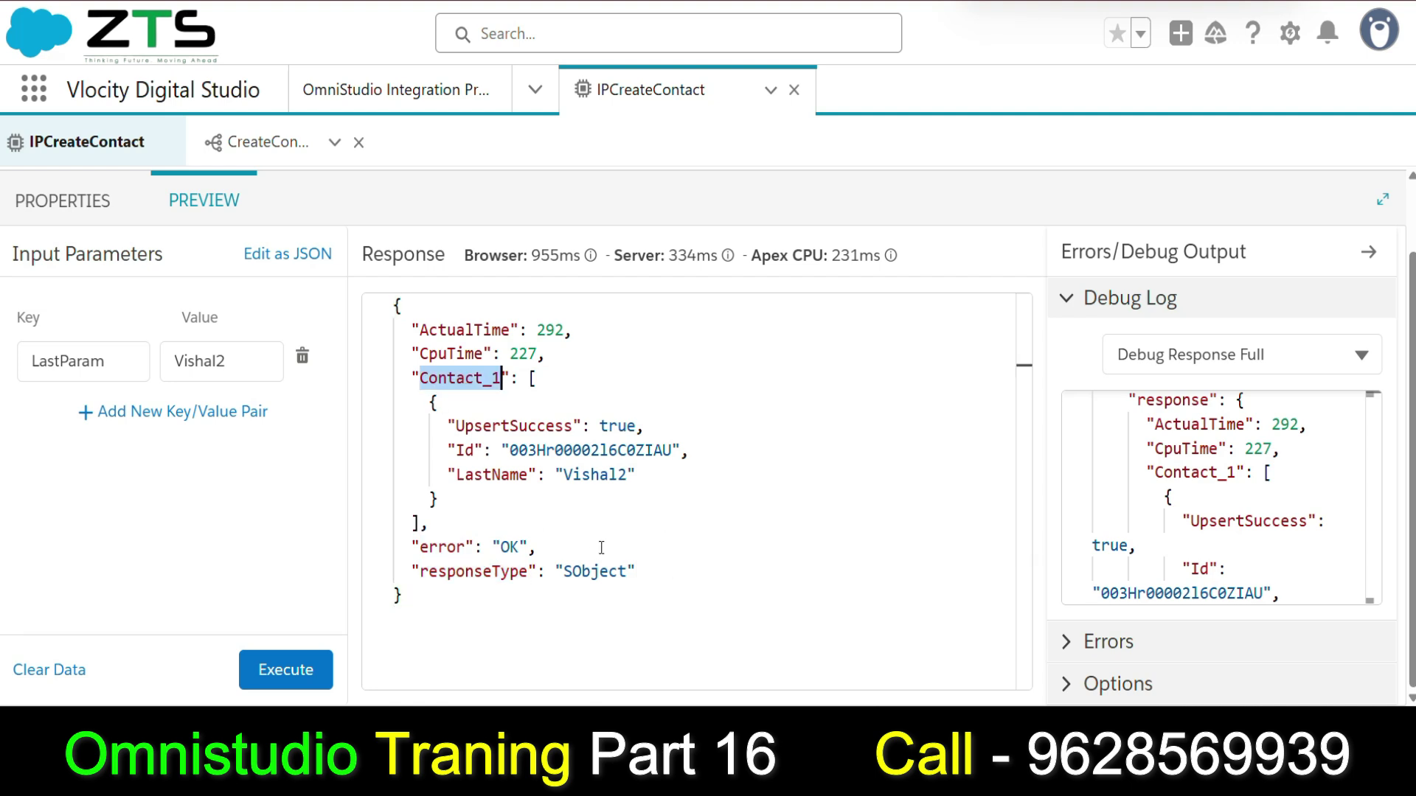
Change ResponseAction1's Send JSON Path to CreateContact:Contact_1.
left_click(64, 200)
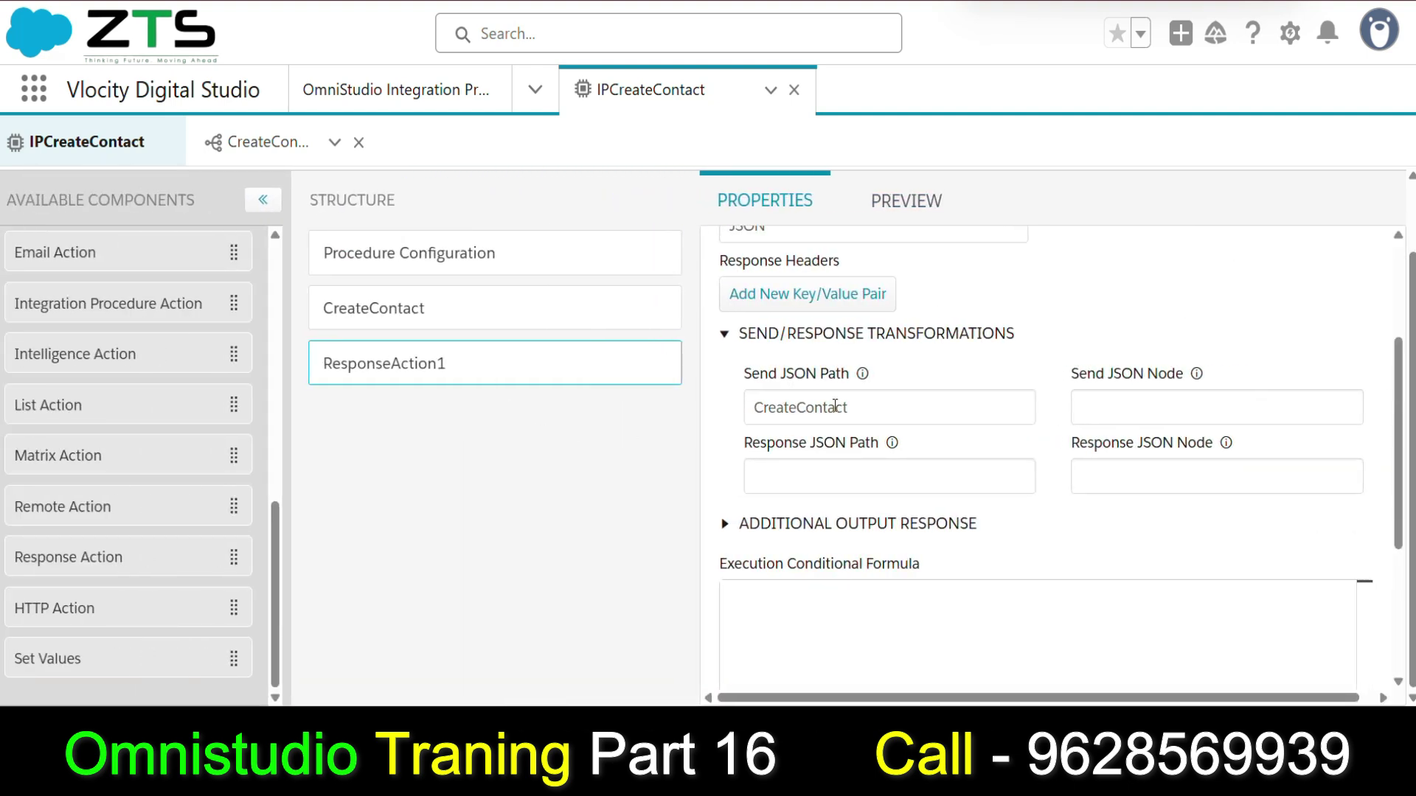
left_click(848, 407)
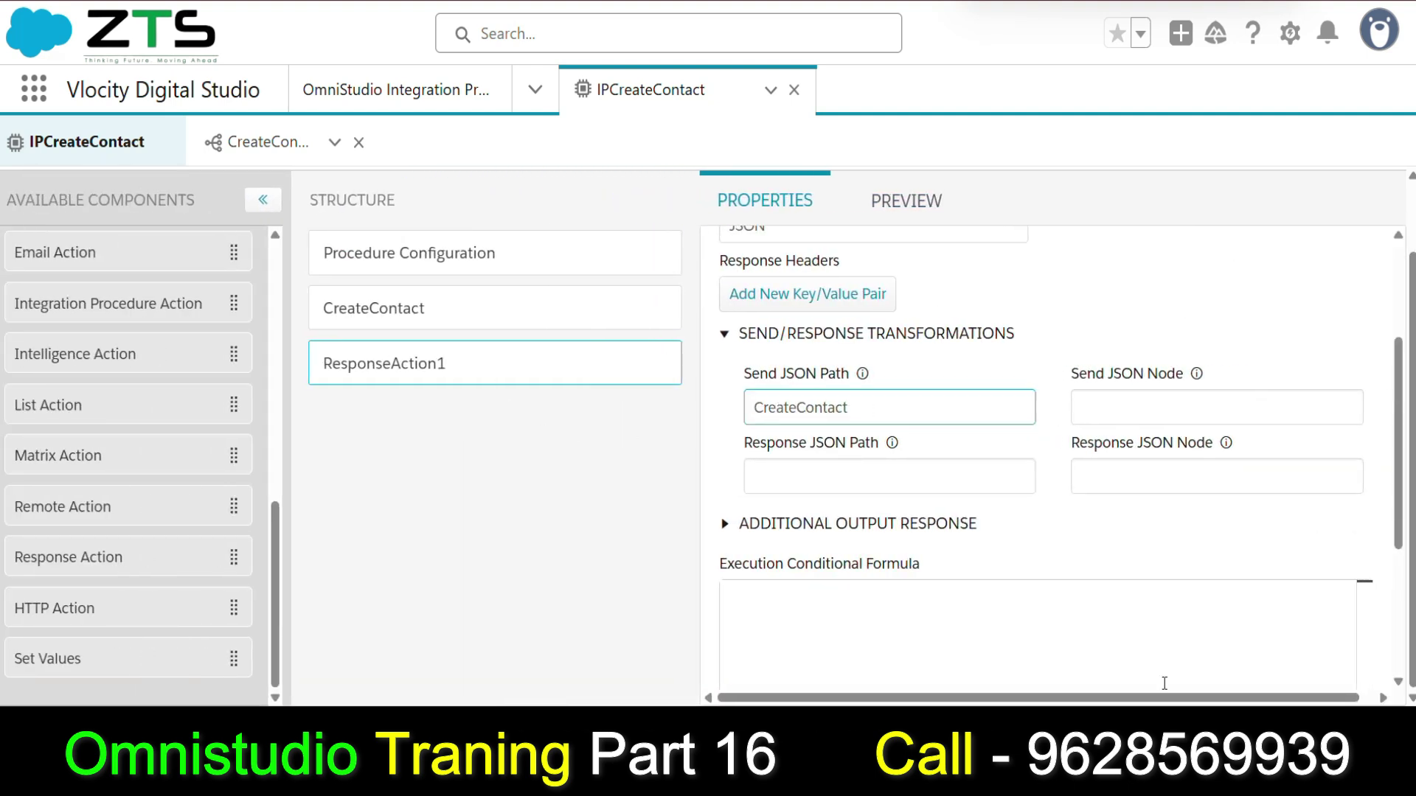
type(":Contact_1")
left_click(257, 146)
Rerun the procedure preview with the narrowed response path.
left_click(915, 201)
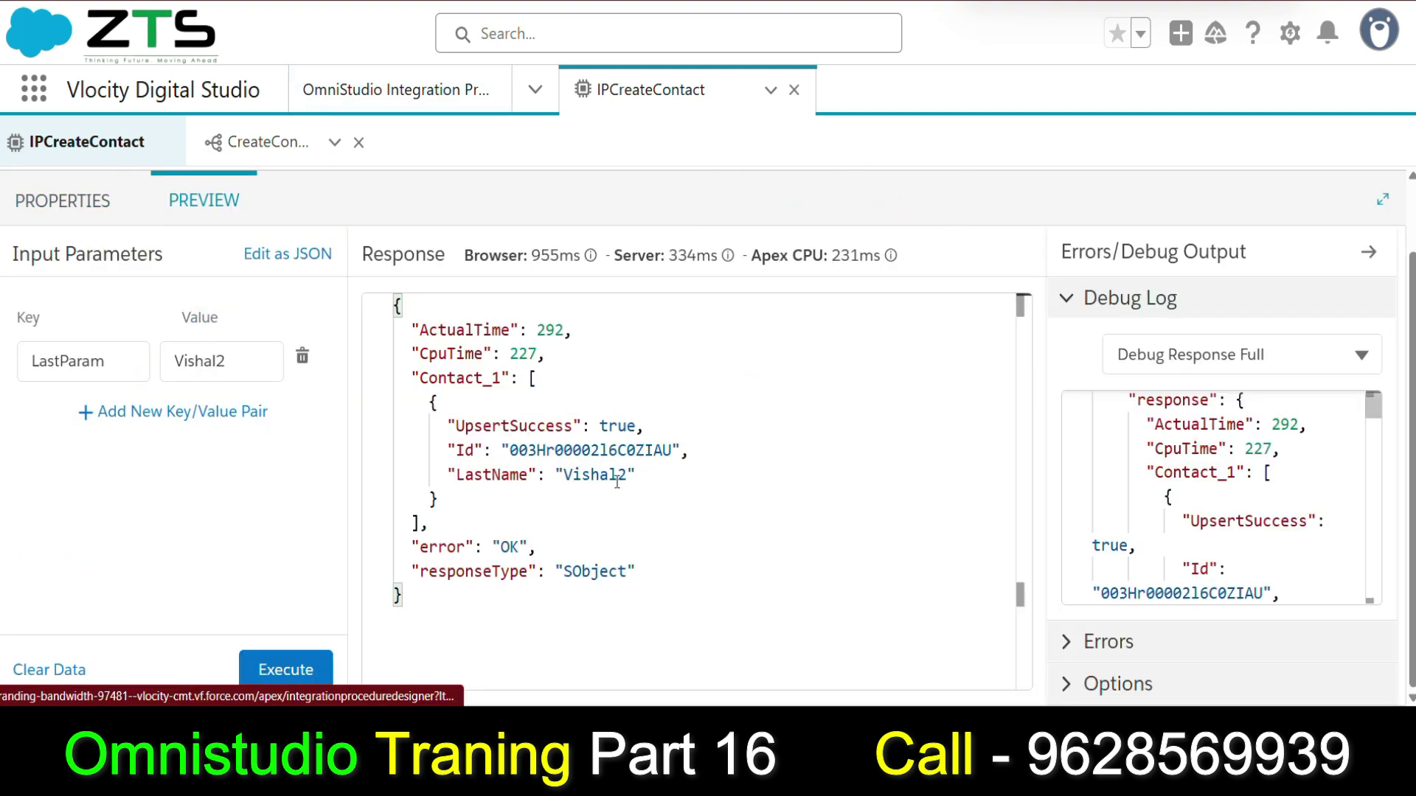
double_click(472, 380)
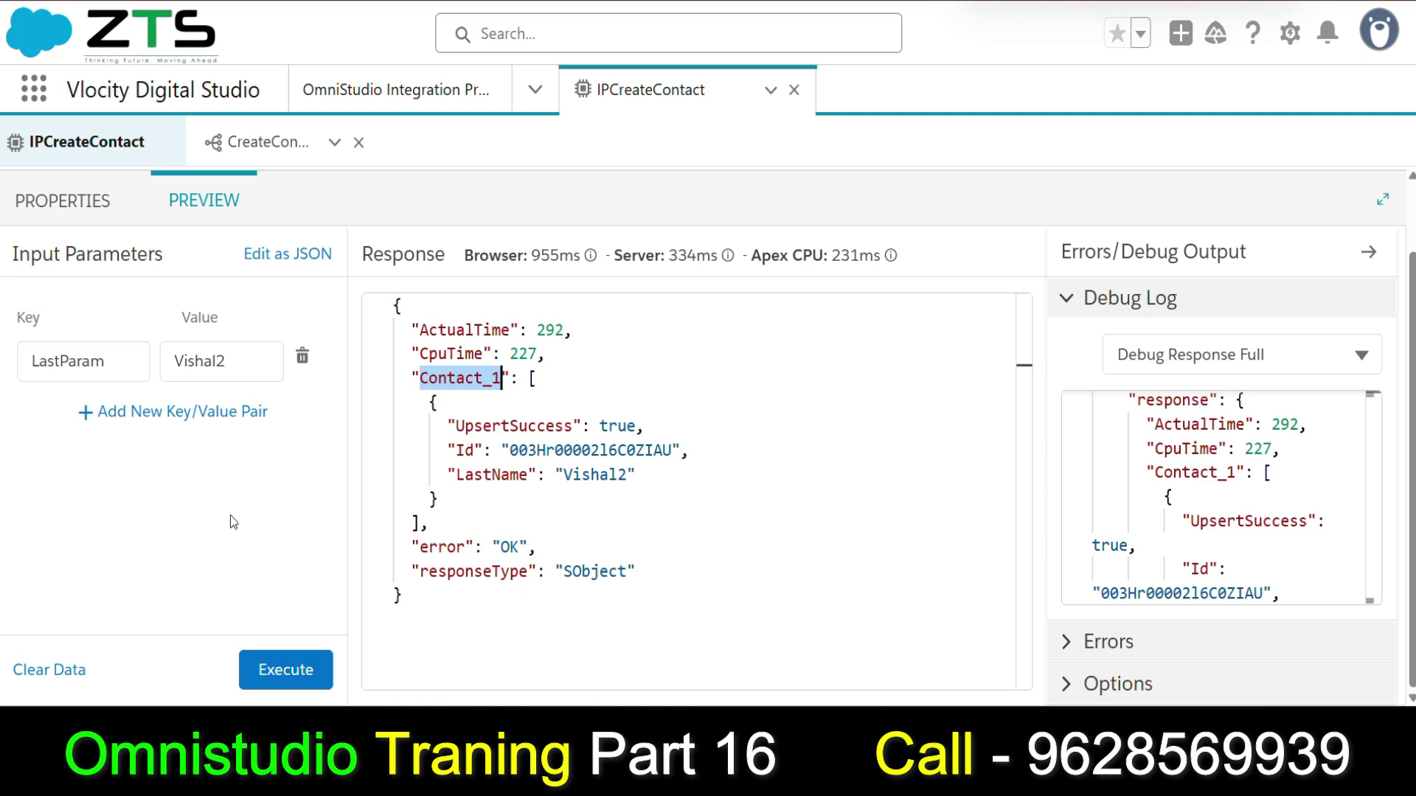
left_click(285, 670)
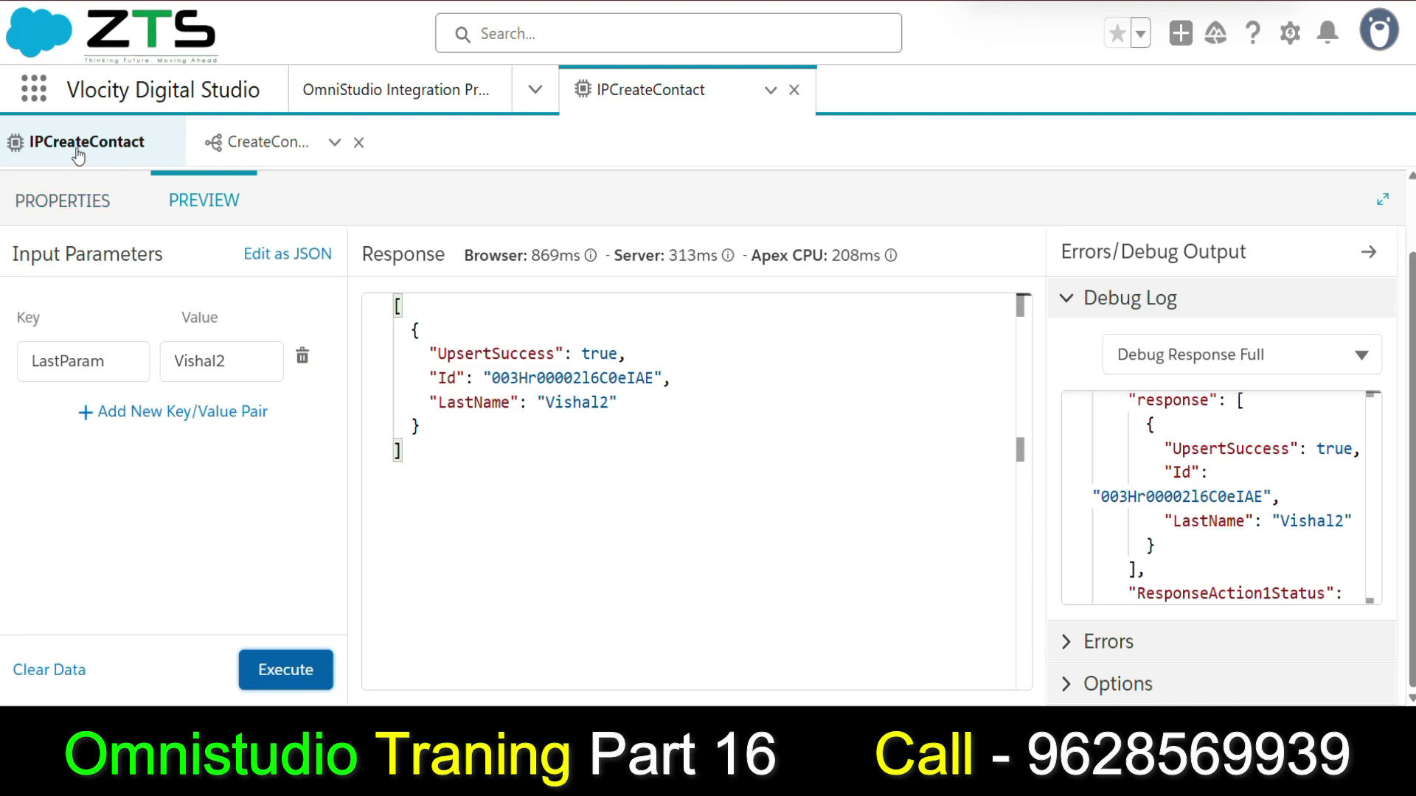
Recheck the response's send path, then set the Debug Log view to CreateContact.
left_click(84, 199)
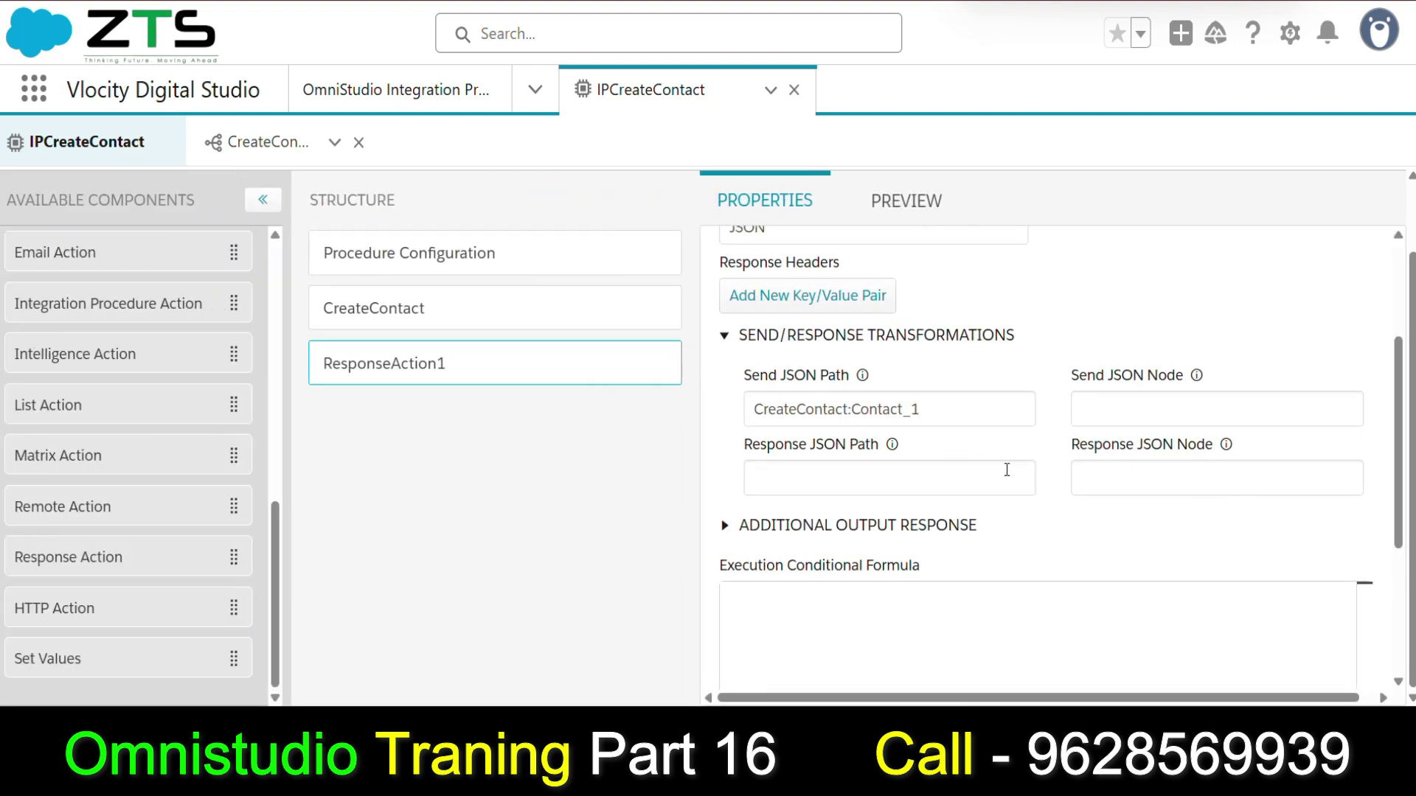
scroll(1006, 470, "up", 2)
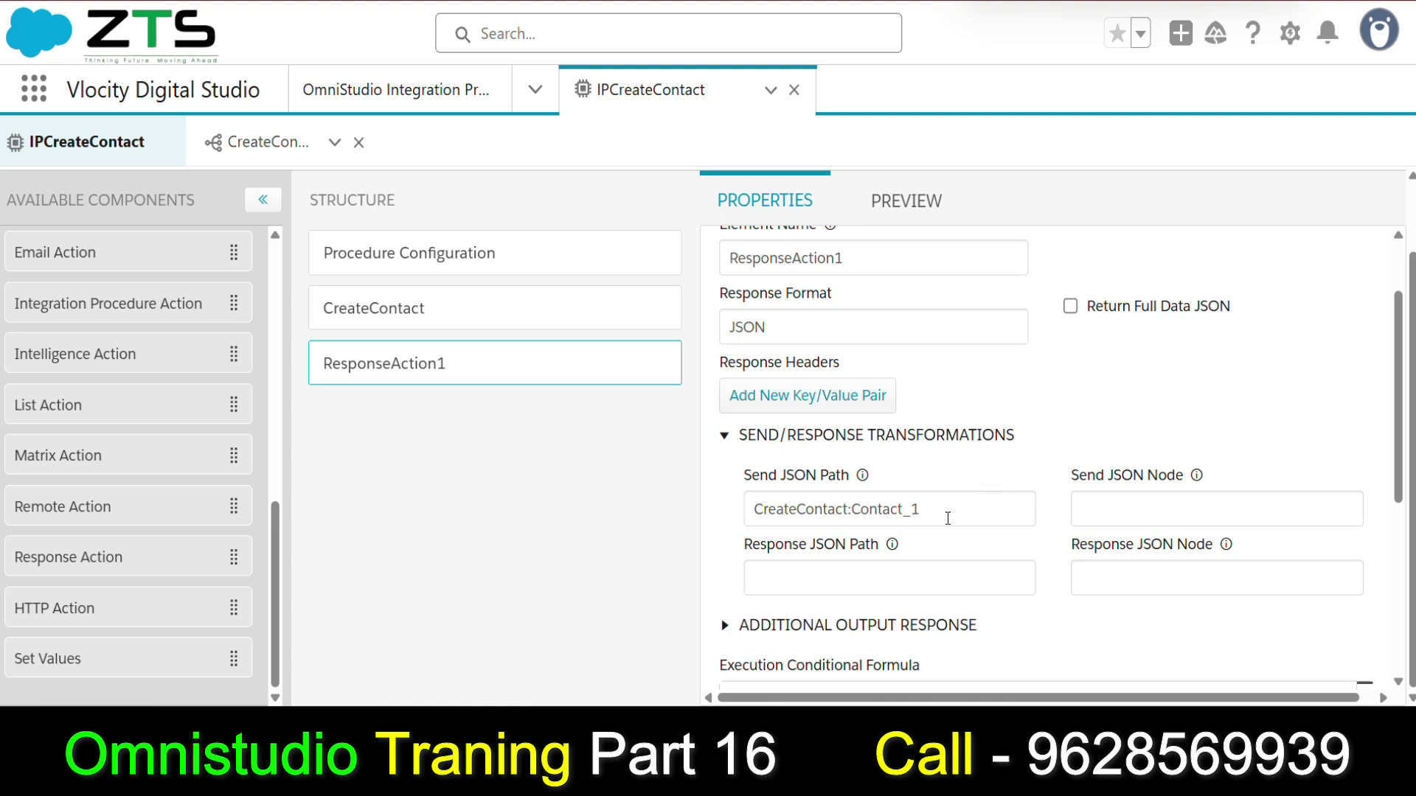
double_click(847, 510)
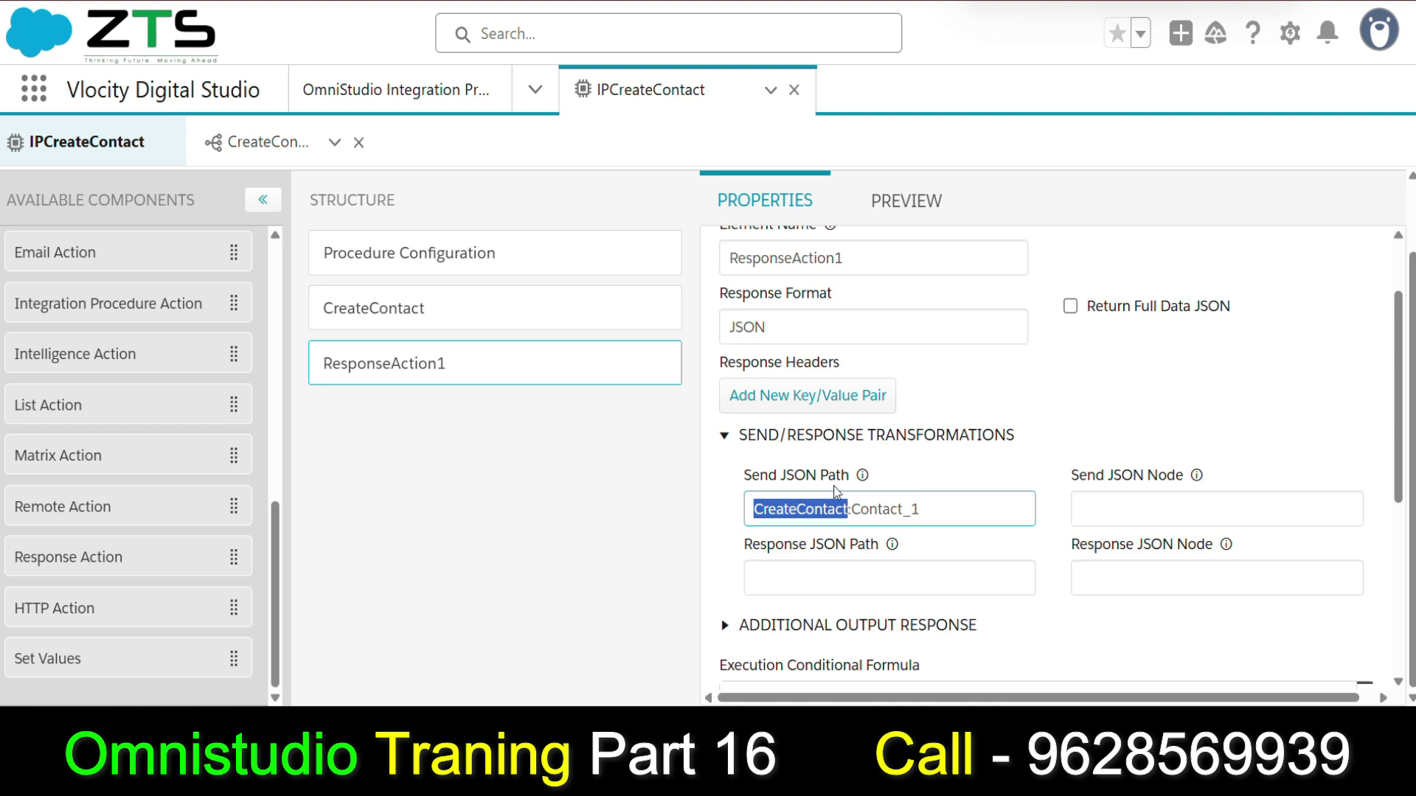
left_click(906, 201)
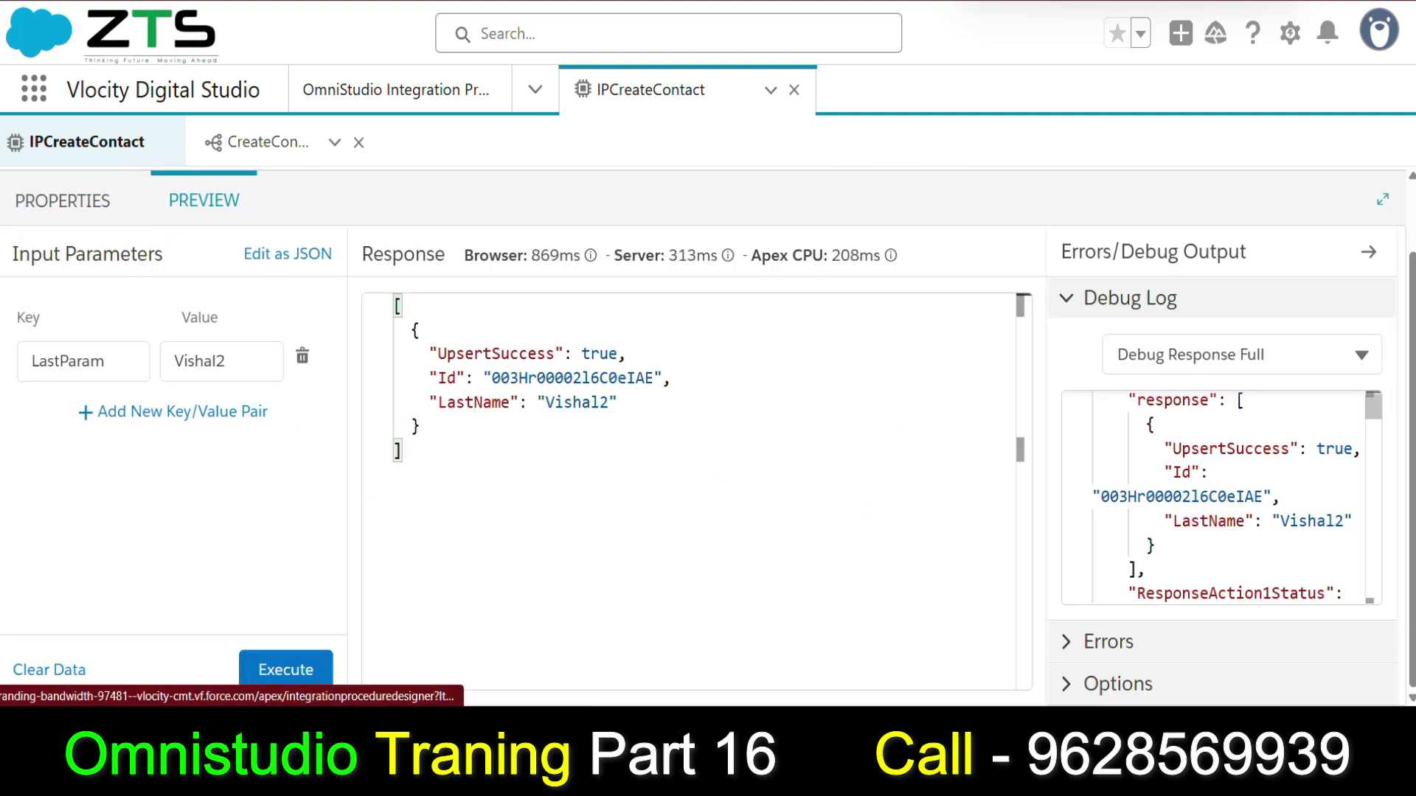
scroll(1234, 564, "up", 2)
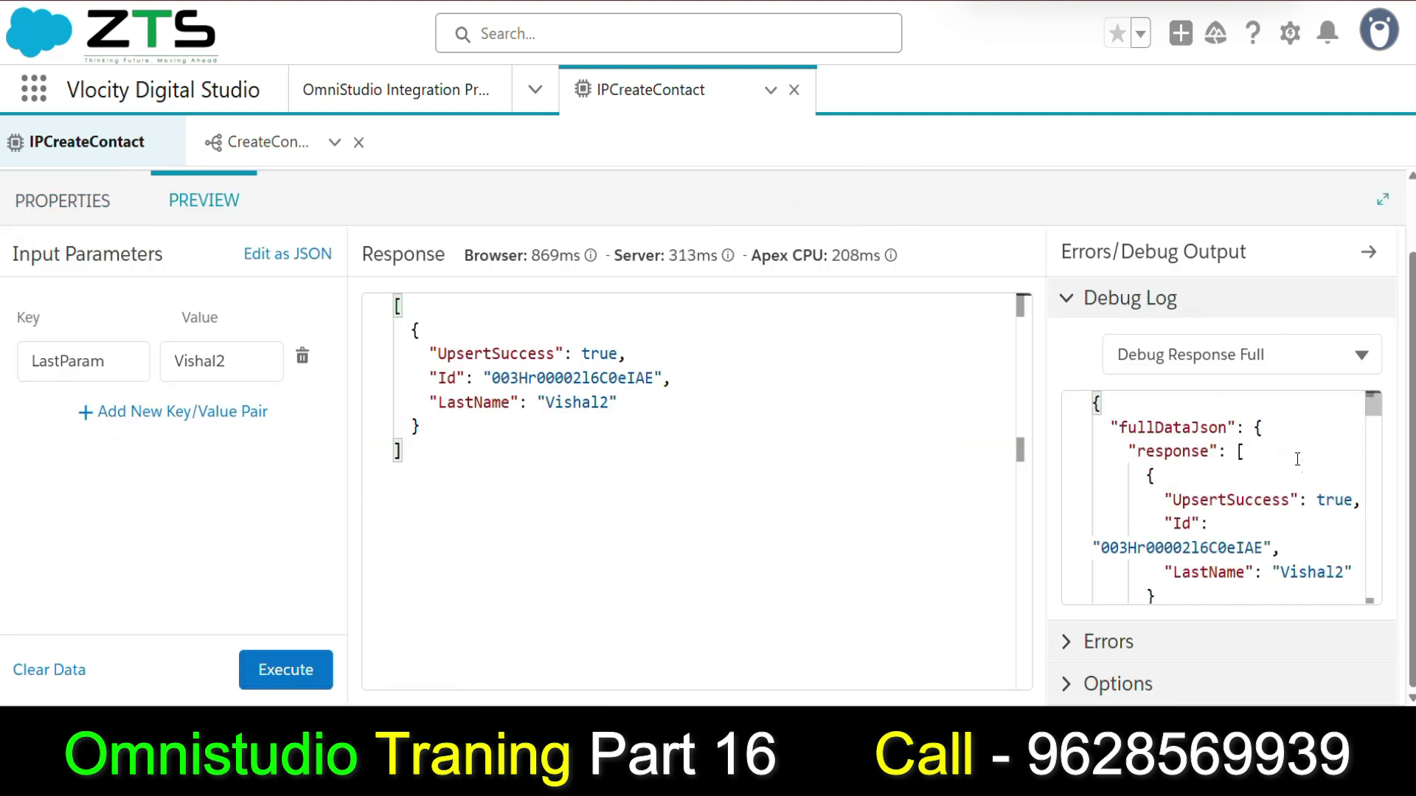
left_click(1247, 356)
left_click(1202, 616)
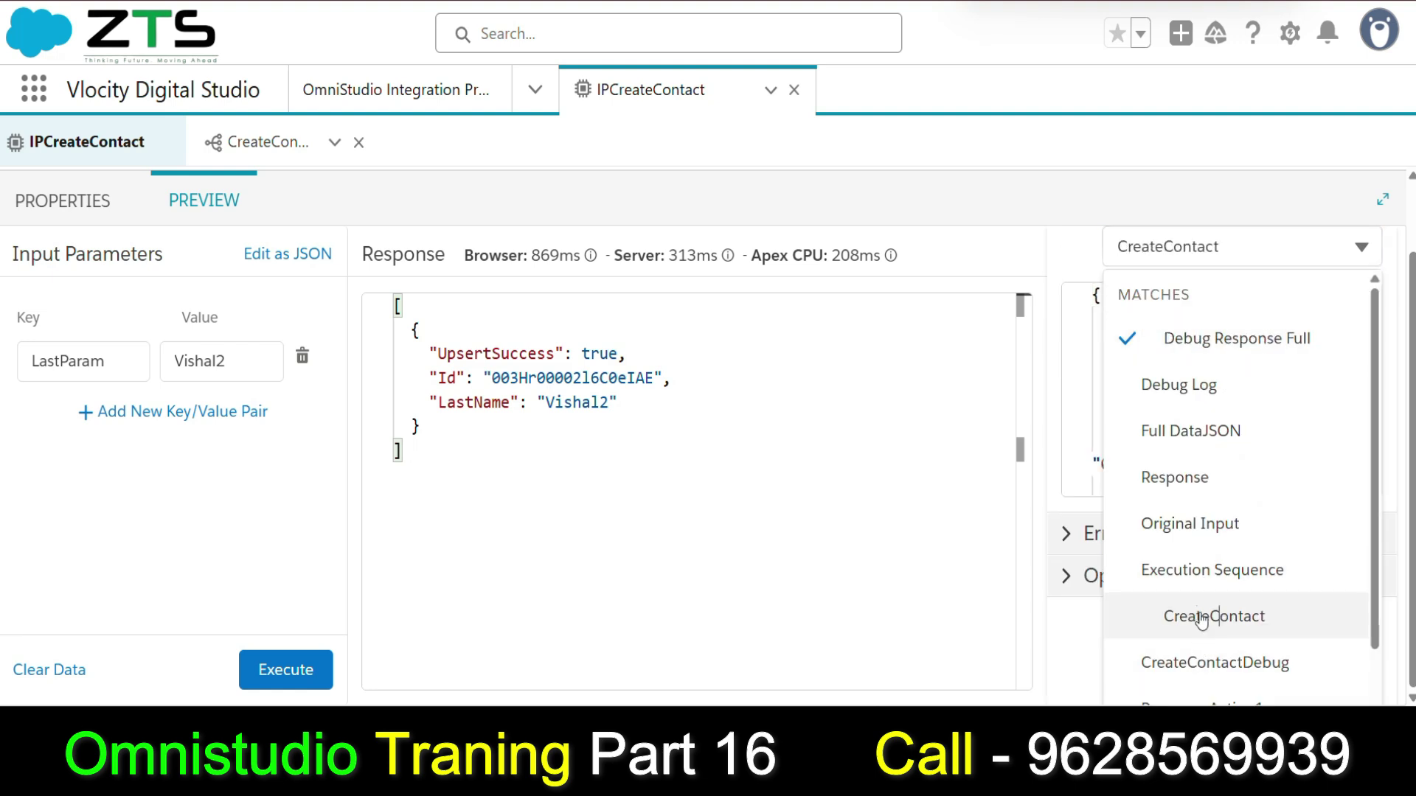
Inspect Contact_1, ActualTime and CpuTime in CreateContact's debug output, then return to Properties.
double_click(1163, 476)
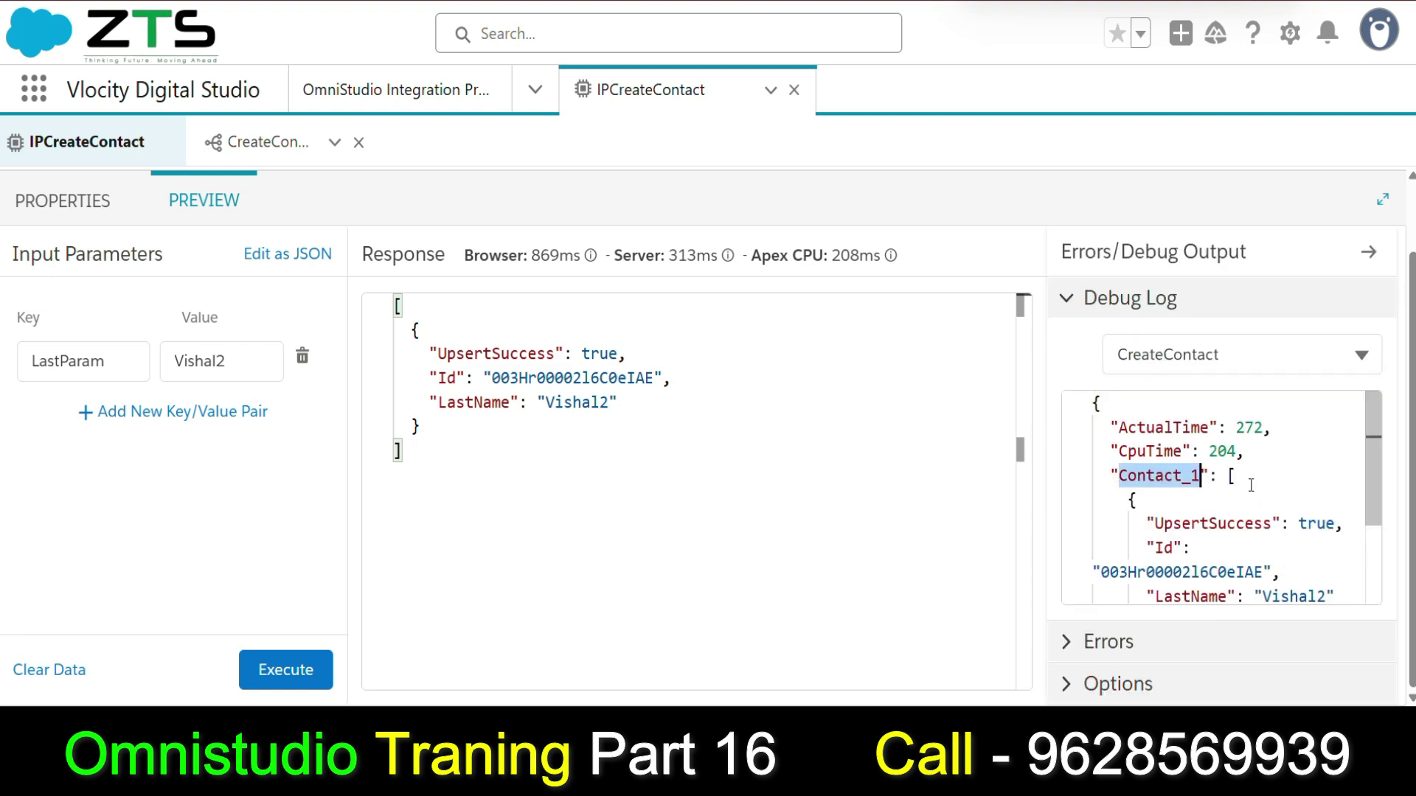
scroll(1252, 485, "down", 1)
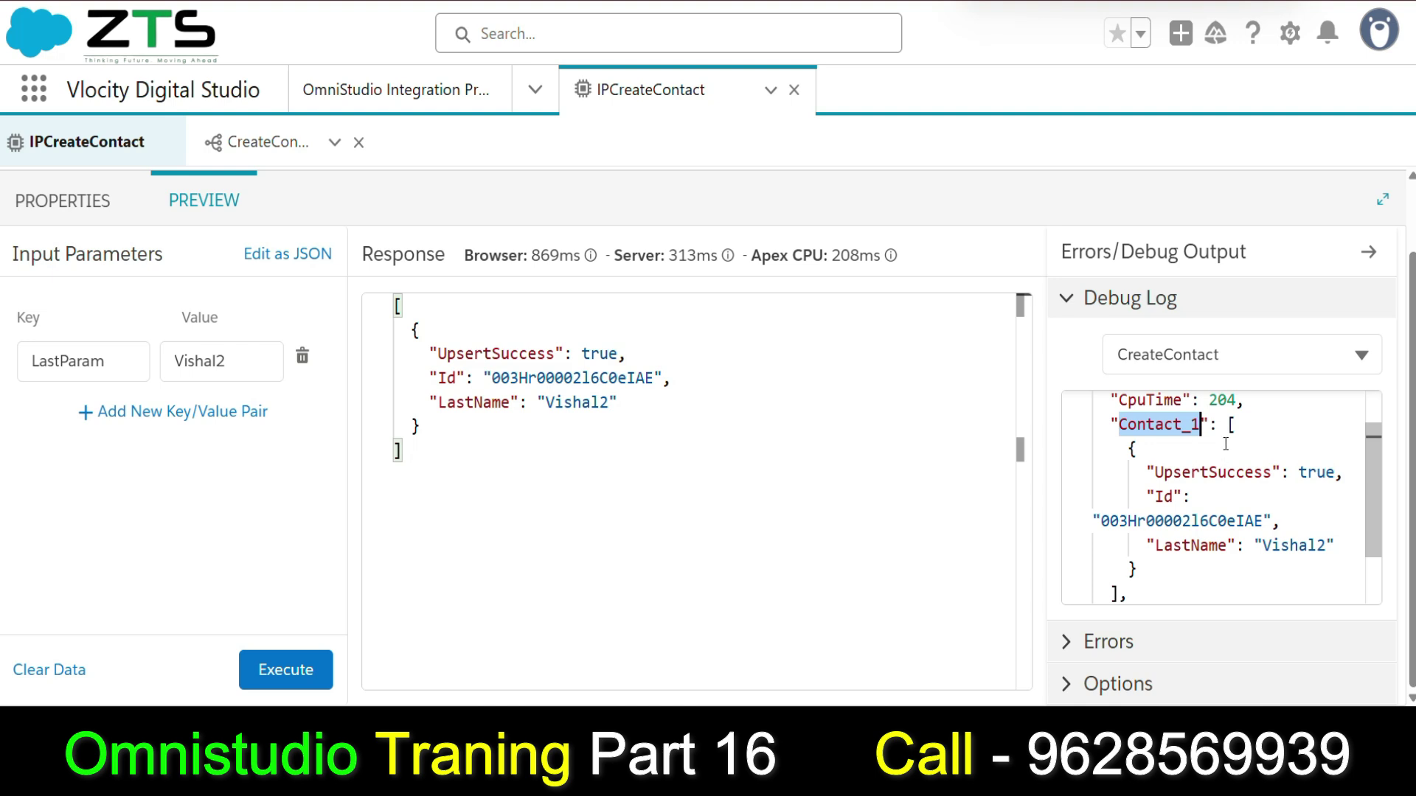
left_click_drag(1237, 426, 1135, 570)
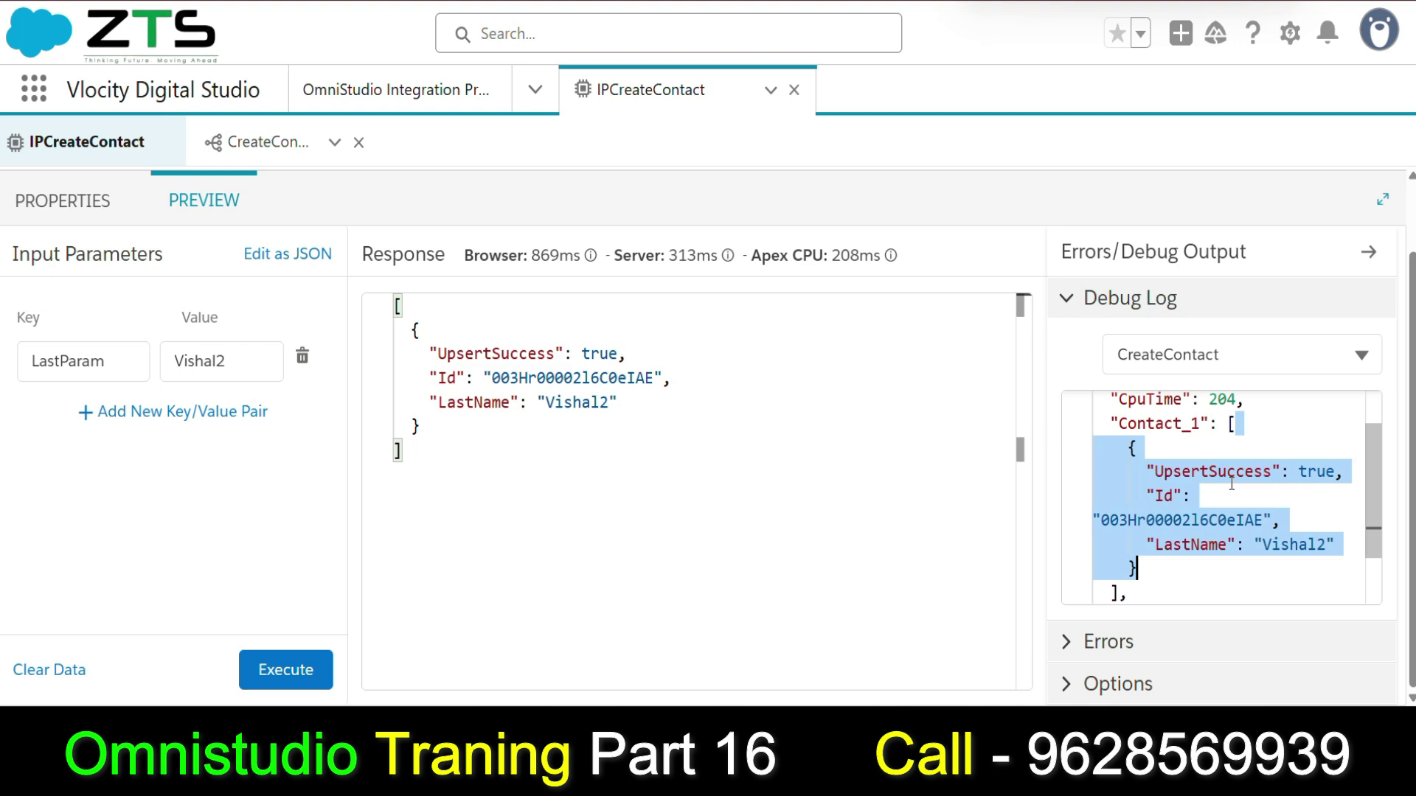
scroll(1237, 481, "up", 1)
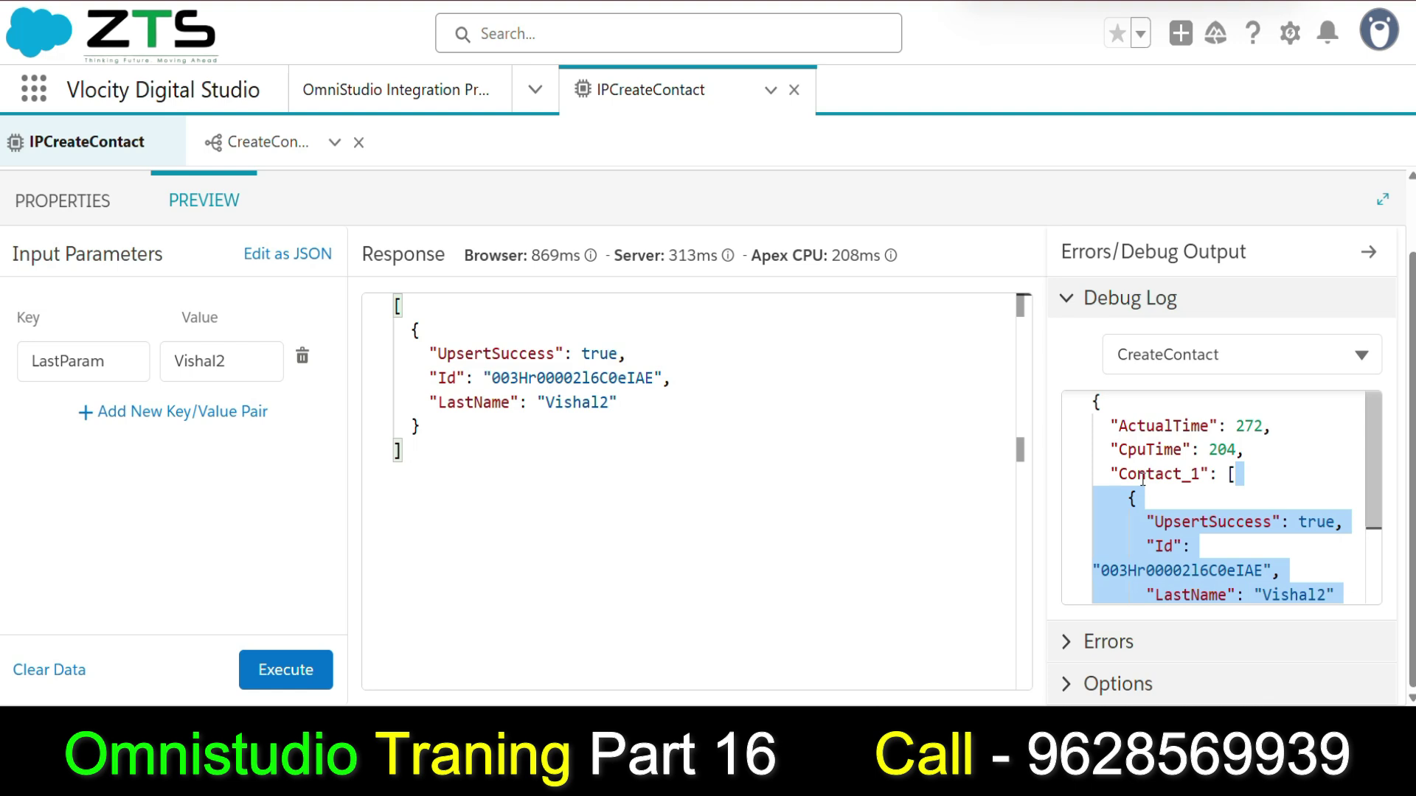
double_click(1144, 427)
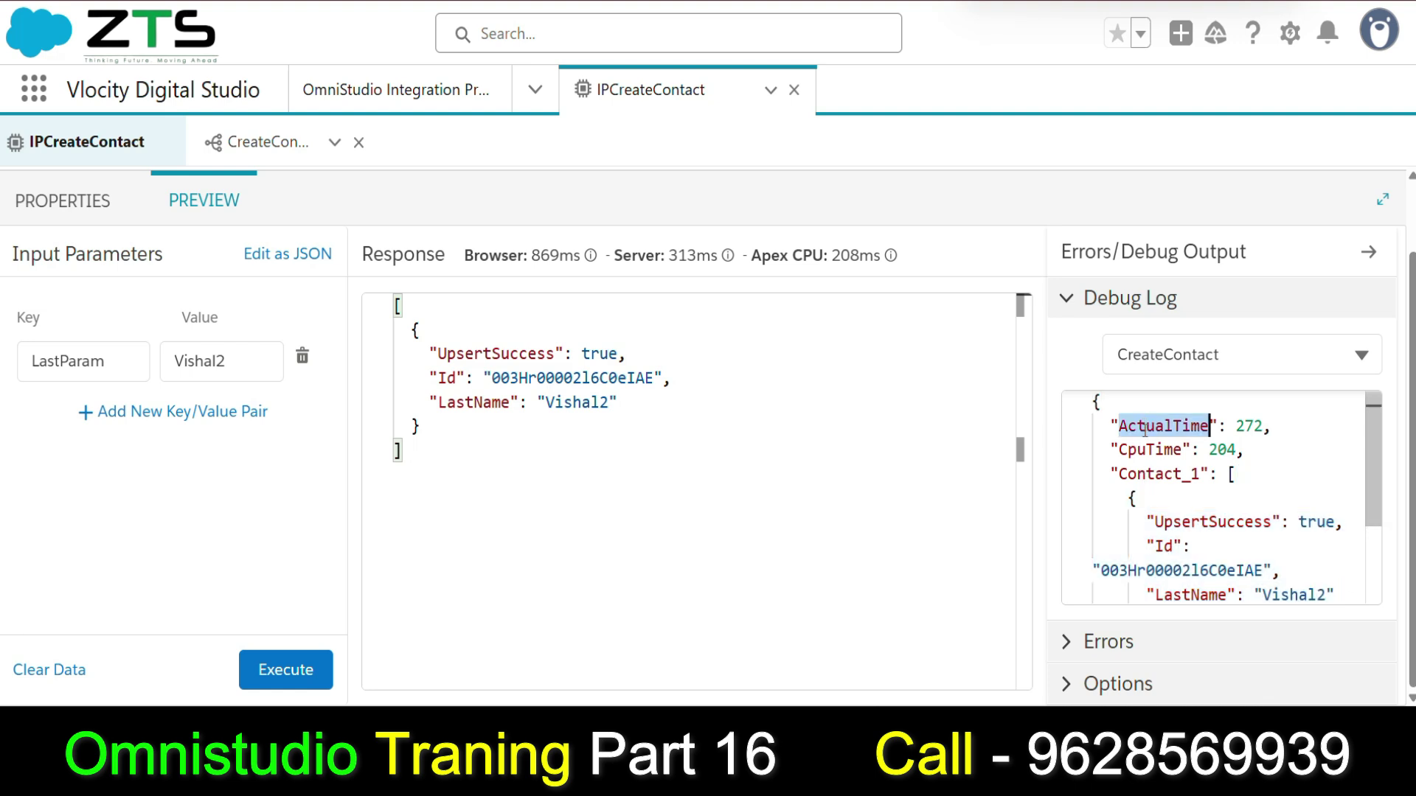
double_click(1143, 450)
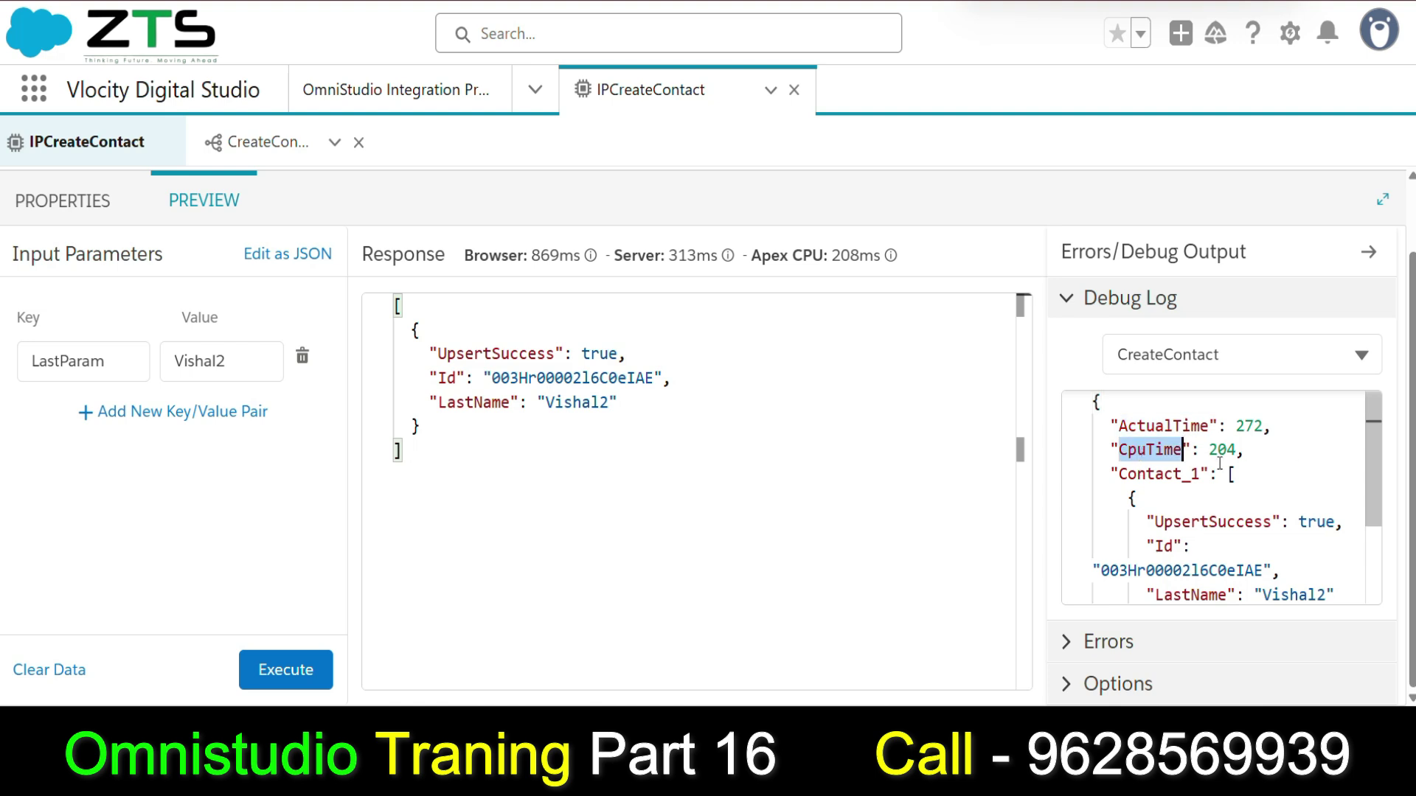
left_click(1142, 473)
double_click(1143, 473)
scroll(1155, 472, "down", 3)
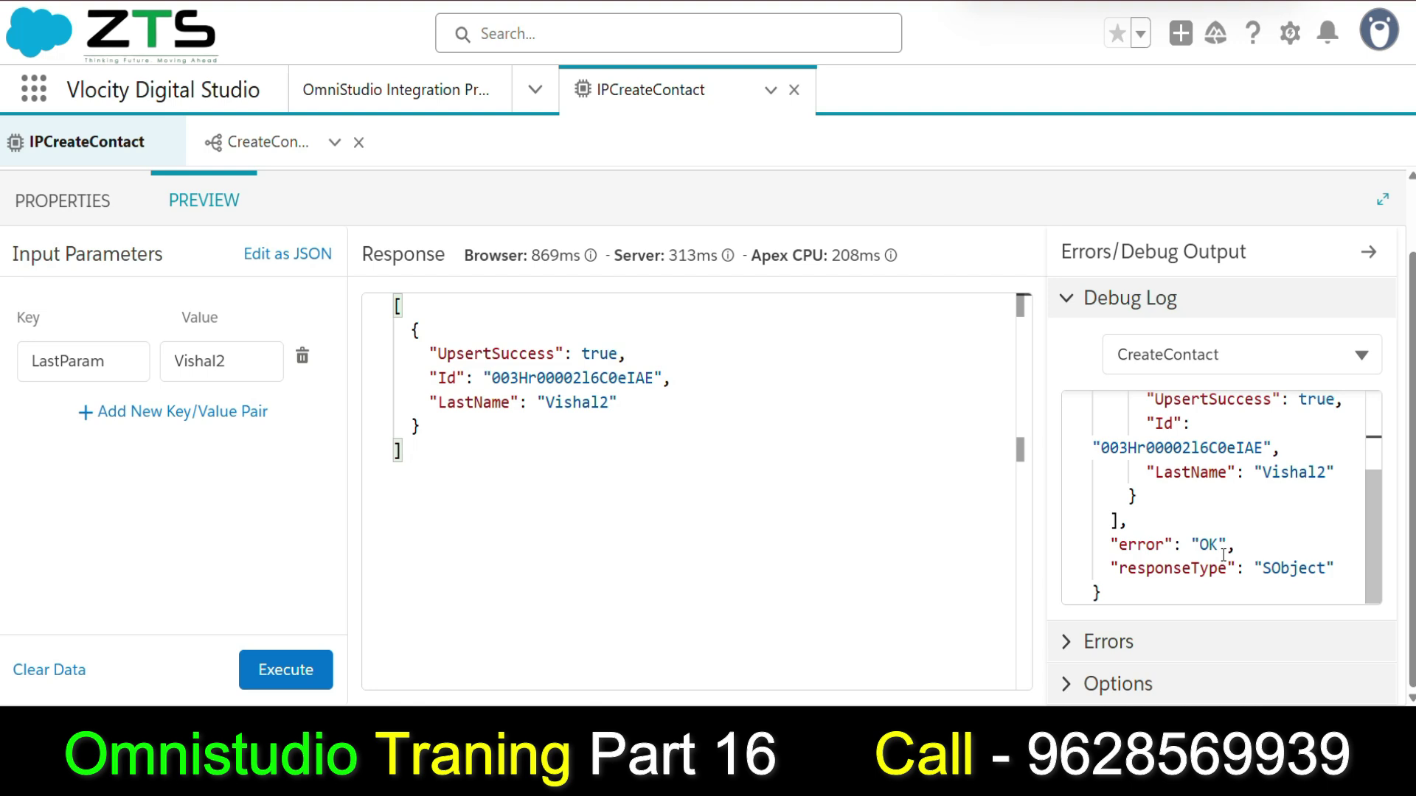
scroll(1222, 542, "up", 1)
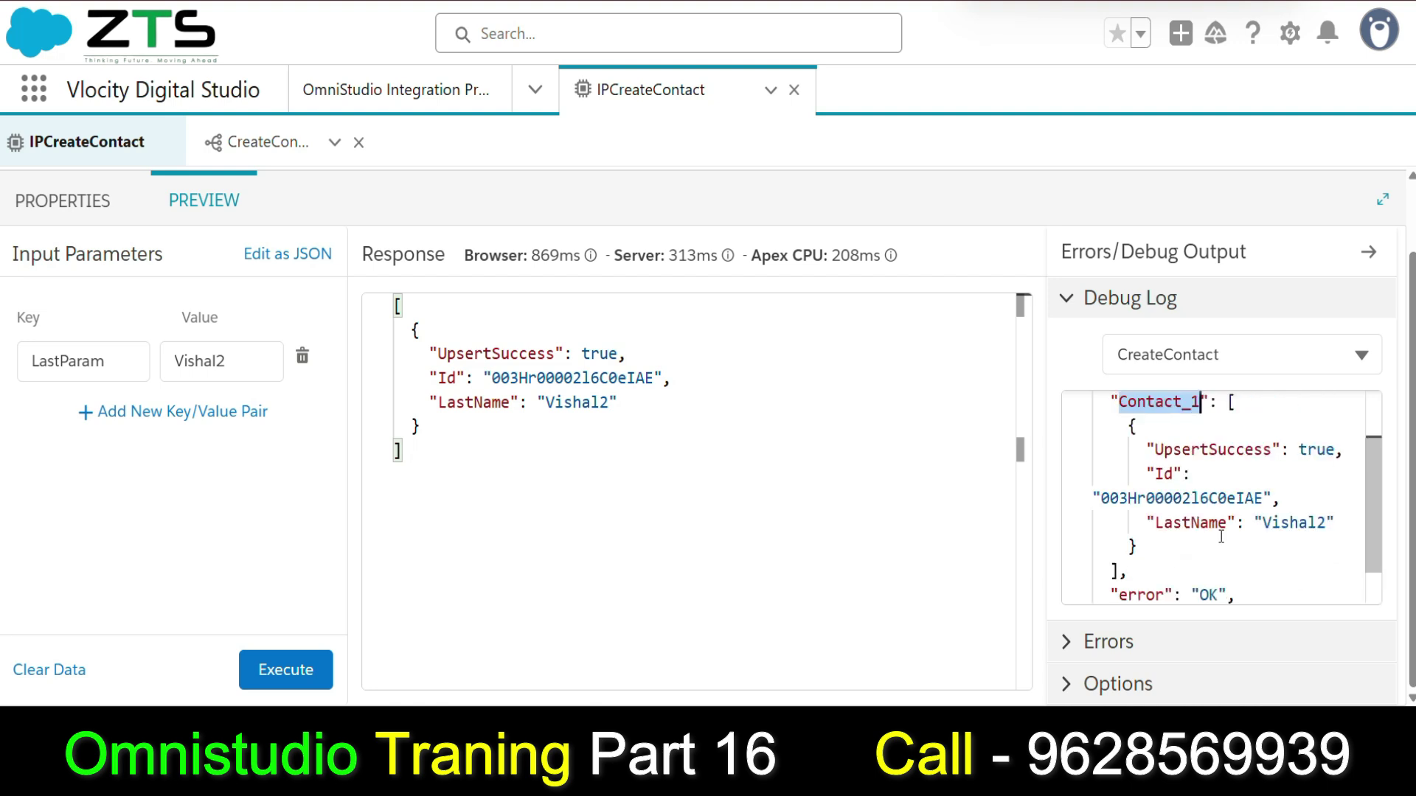
left_click(55, 206)
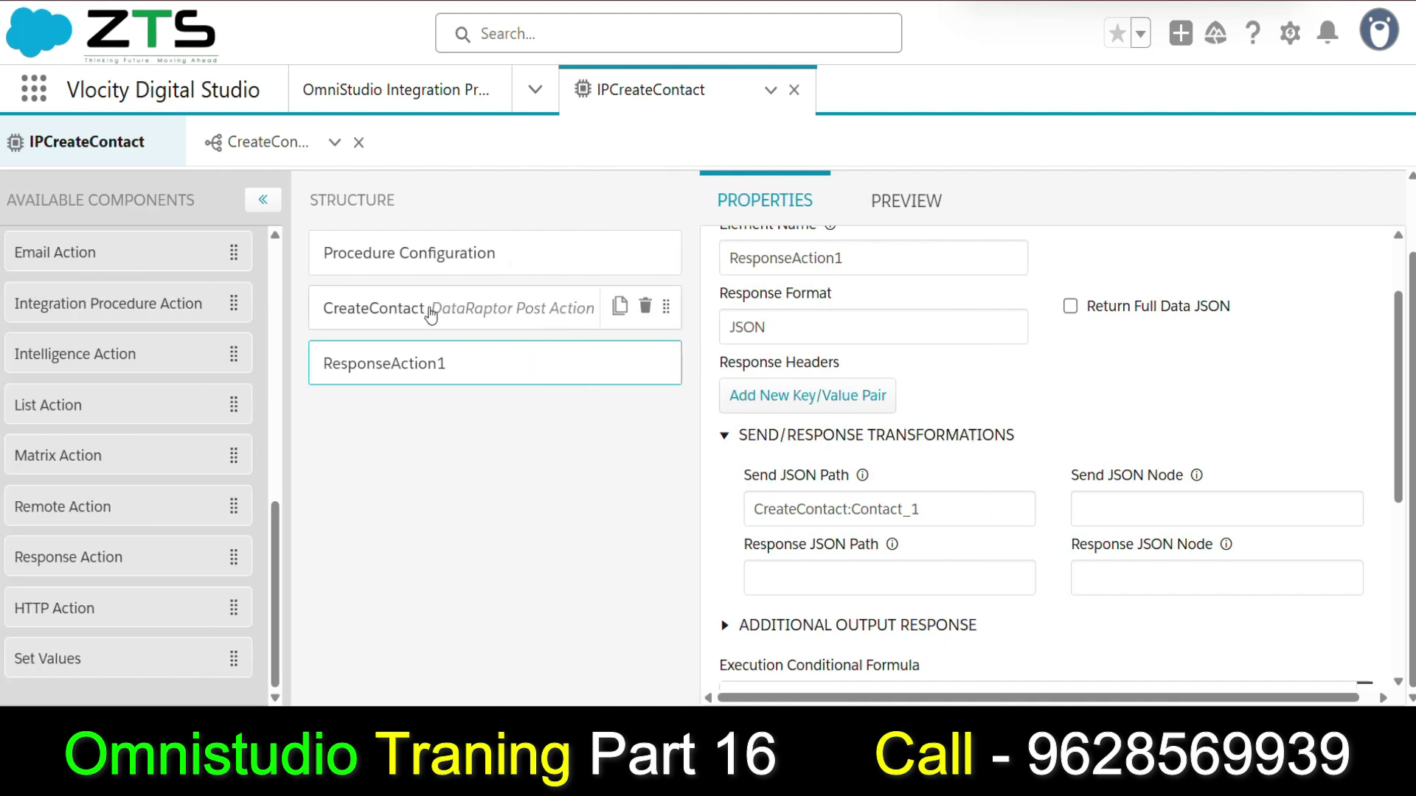
Confirm CreateContact's Send JSON Path reads LastParam and add a blank Additional Input row.
left_click(431, 316)
scroll(1089, 450, "up", 10)
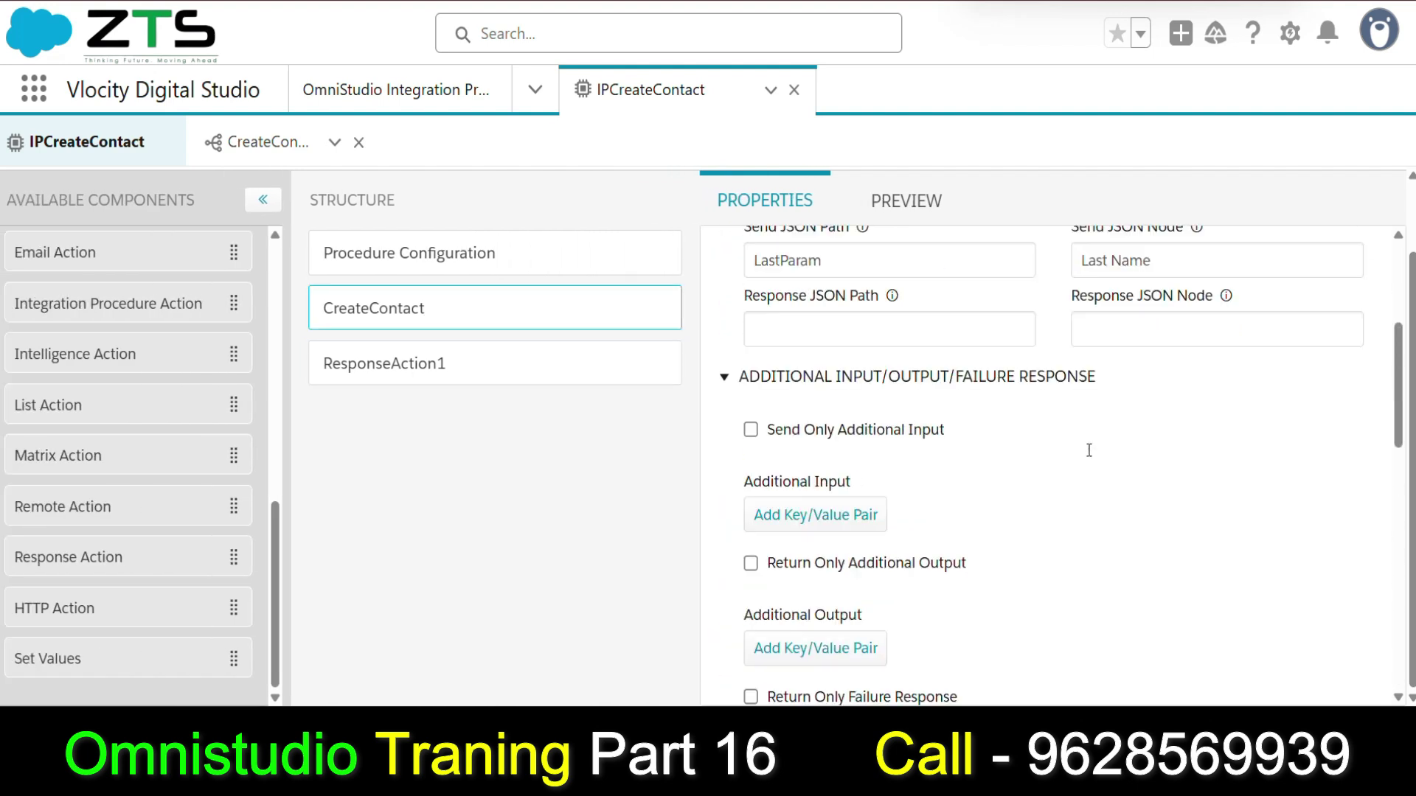
scroll(1089, 450, "up", 4)
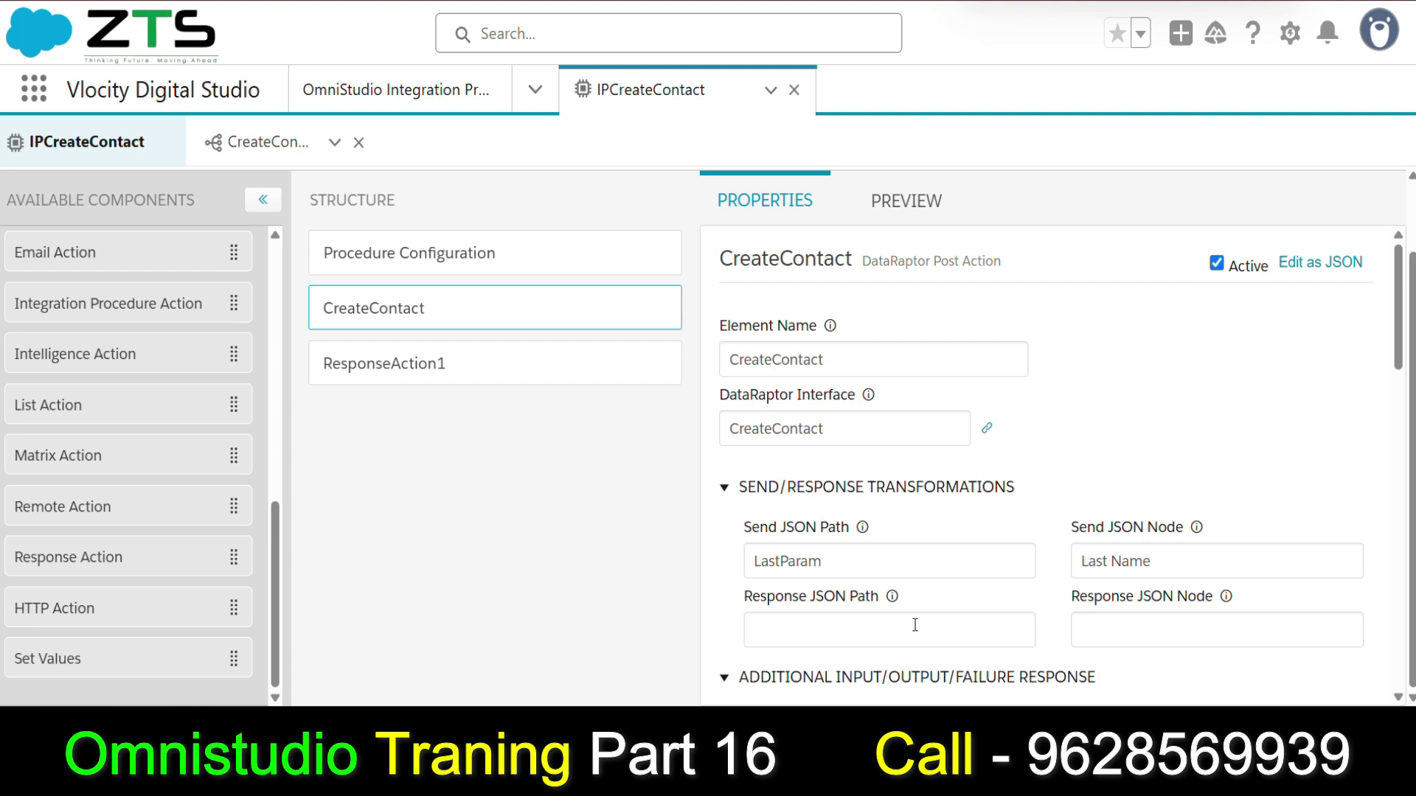
scroll(859, 560, "down", 3)
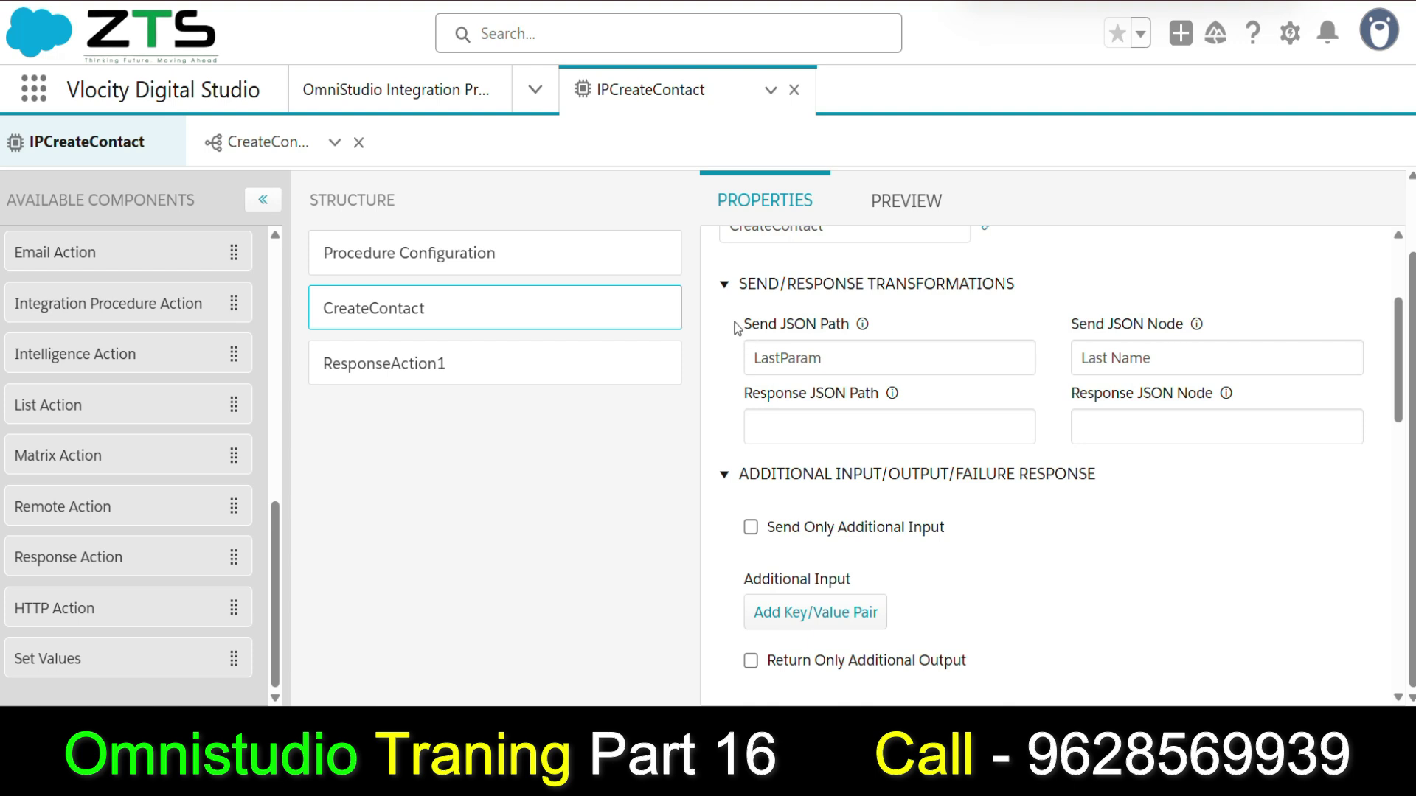
left_click_drag(733, 325, 1187, 326)
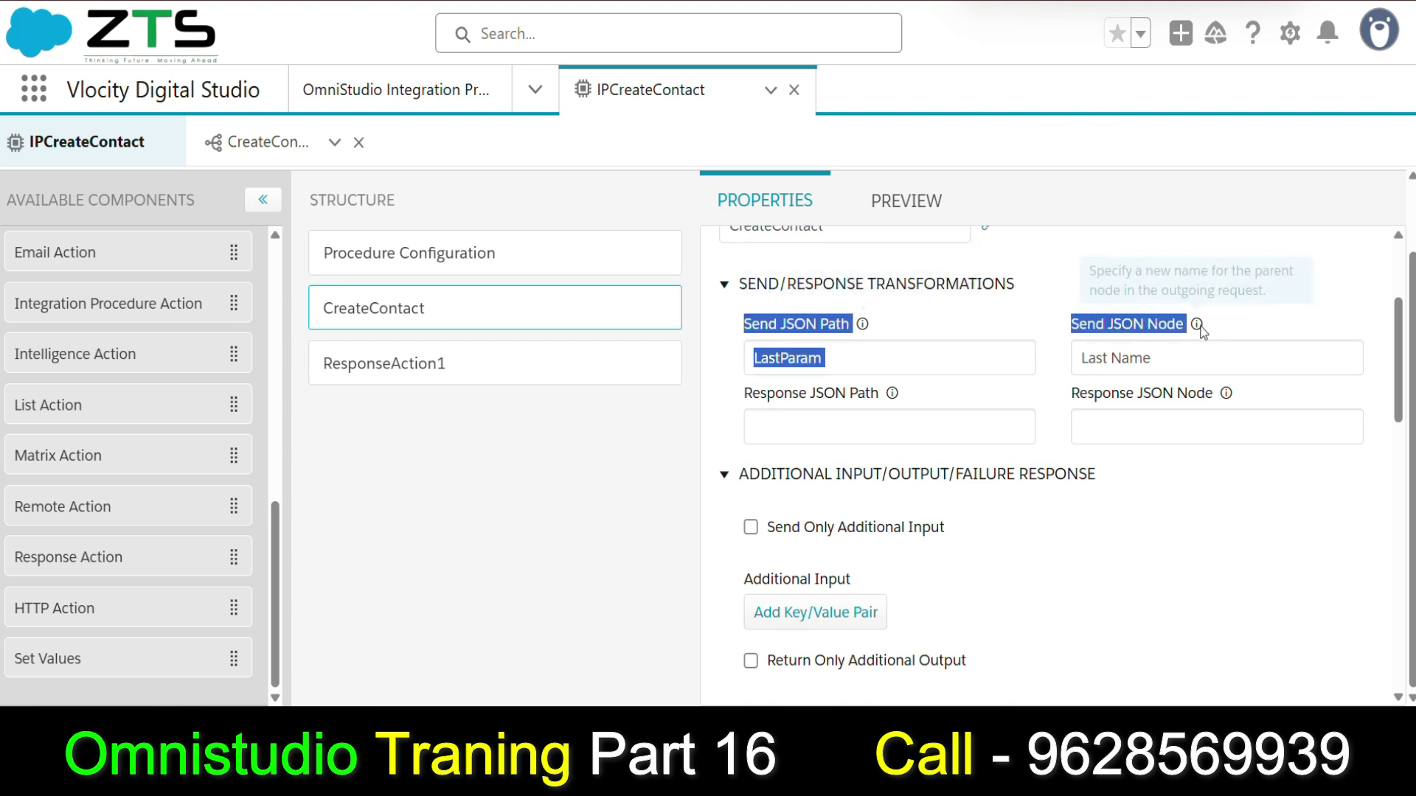
left_click(922, 321)
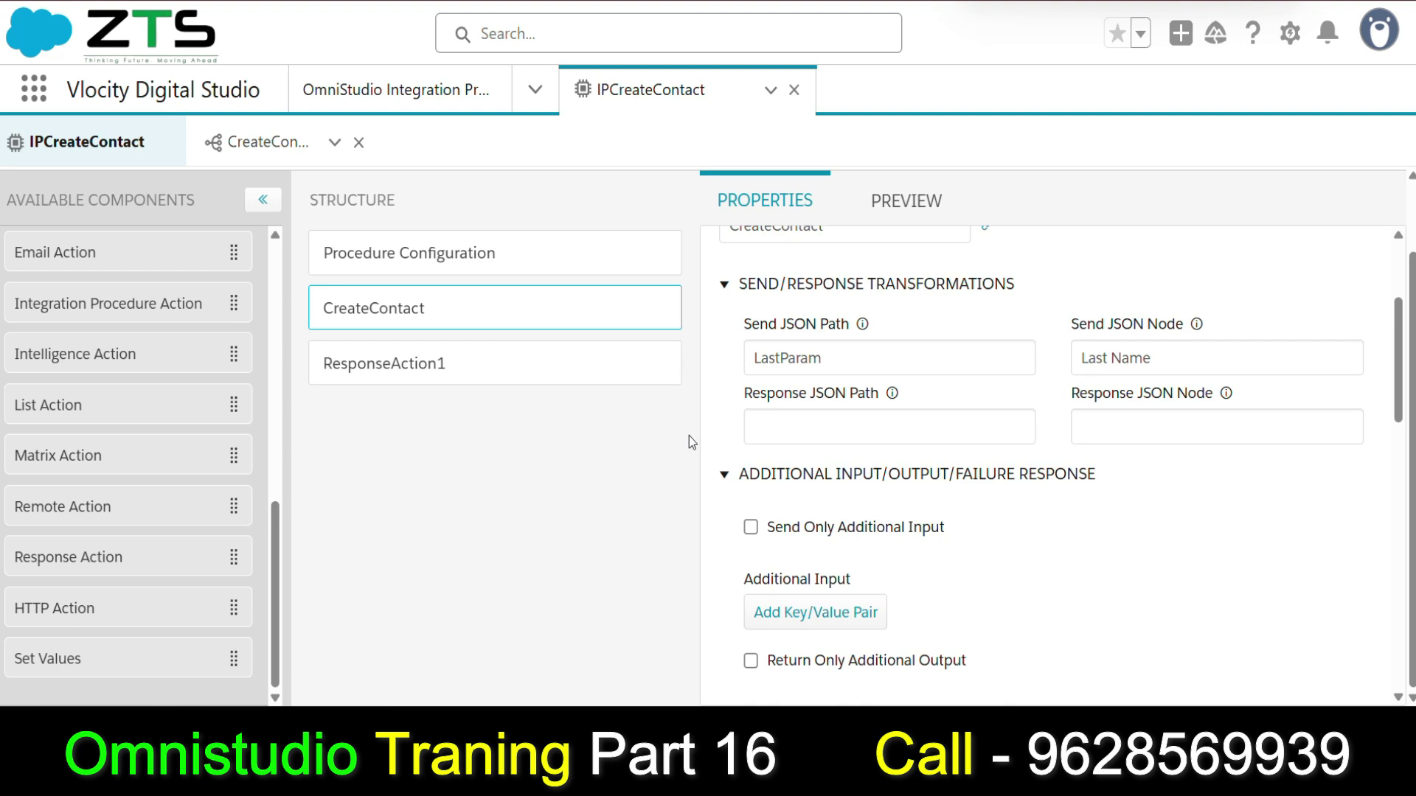
left_click(837, 613)
scroll(958, 582, "down", 2)
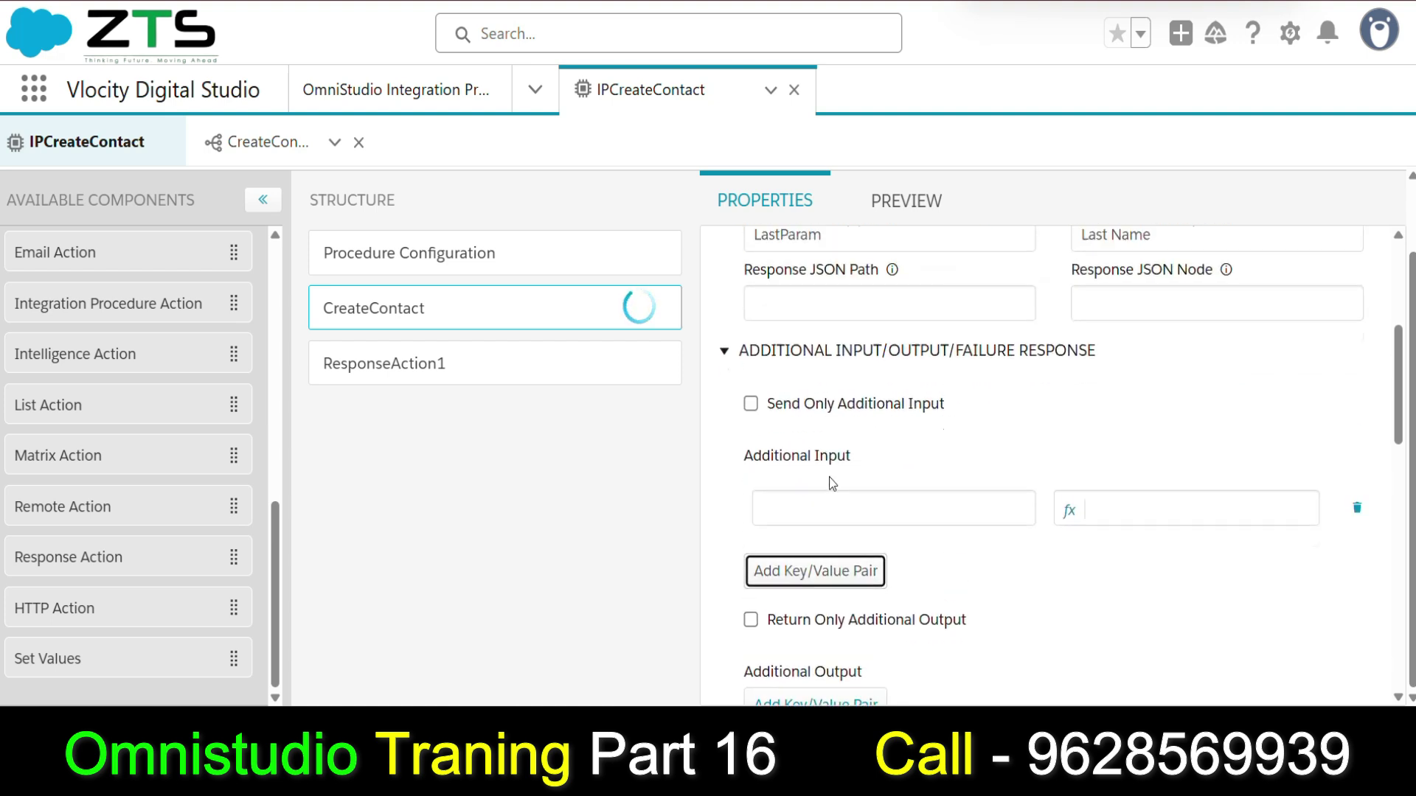
Enable the First Name mapping in the CreateContact DataRaptor, then go back to IPCreateContact.
left_click(244, 143)
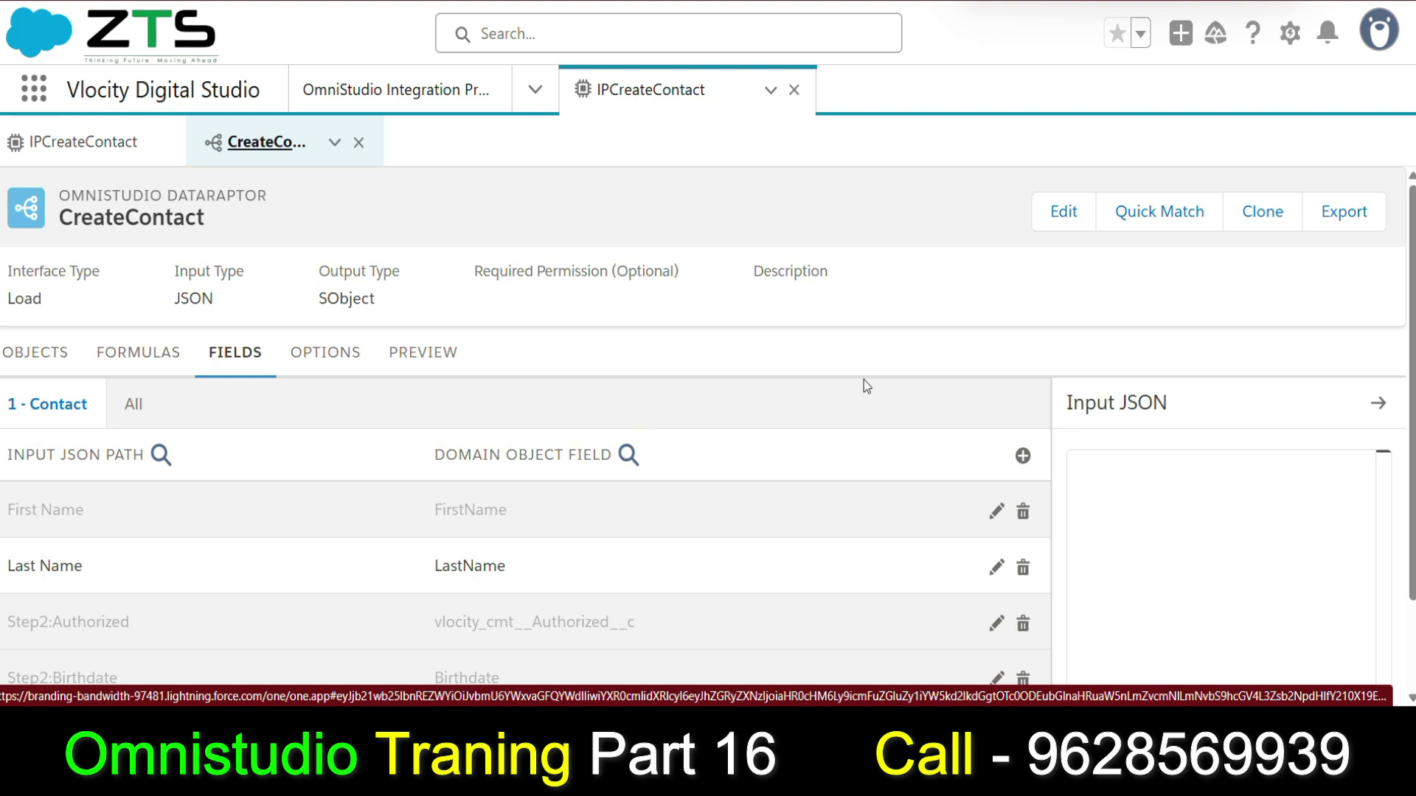
scroll(414, 421, "down", 2)
left_click(206, 402)
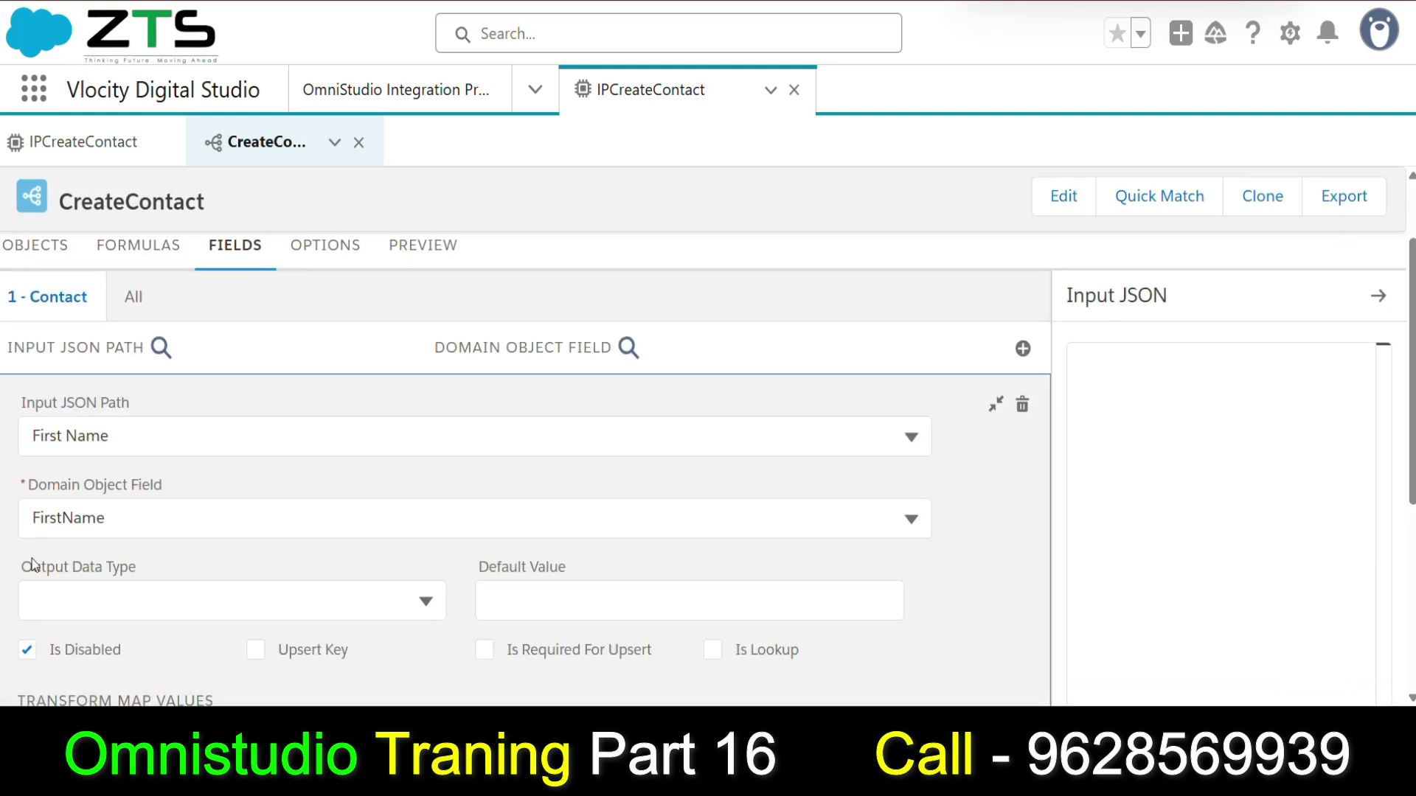
scroll(30, 555, "down", 2)
scroll(300, 559, "up", 2)
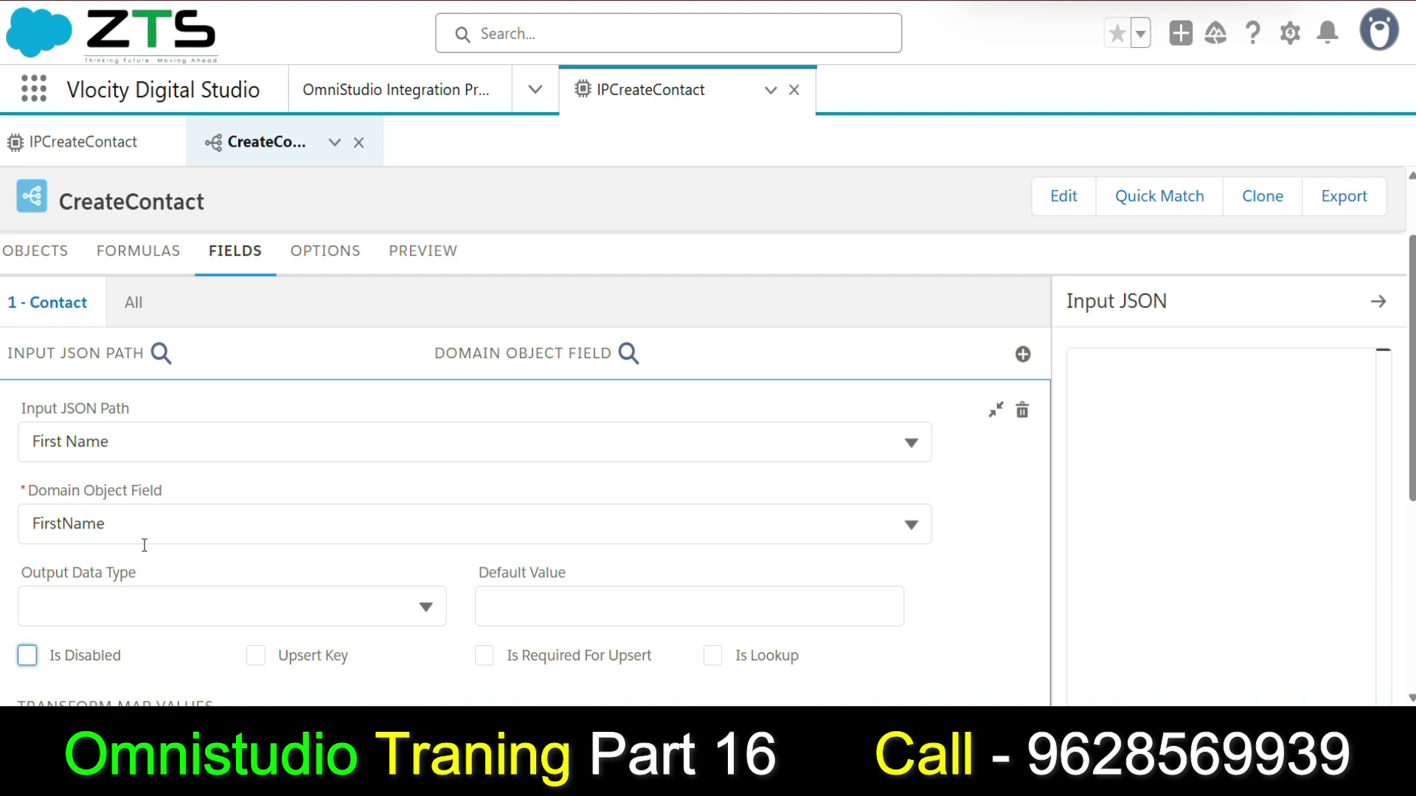
left_click(996, 410)
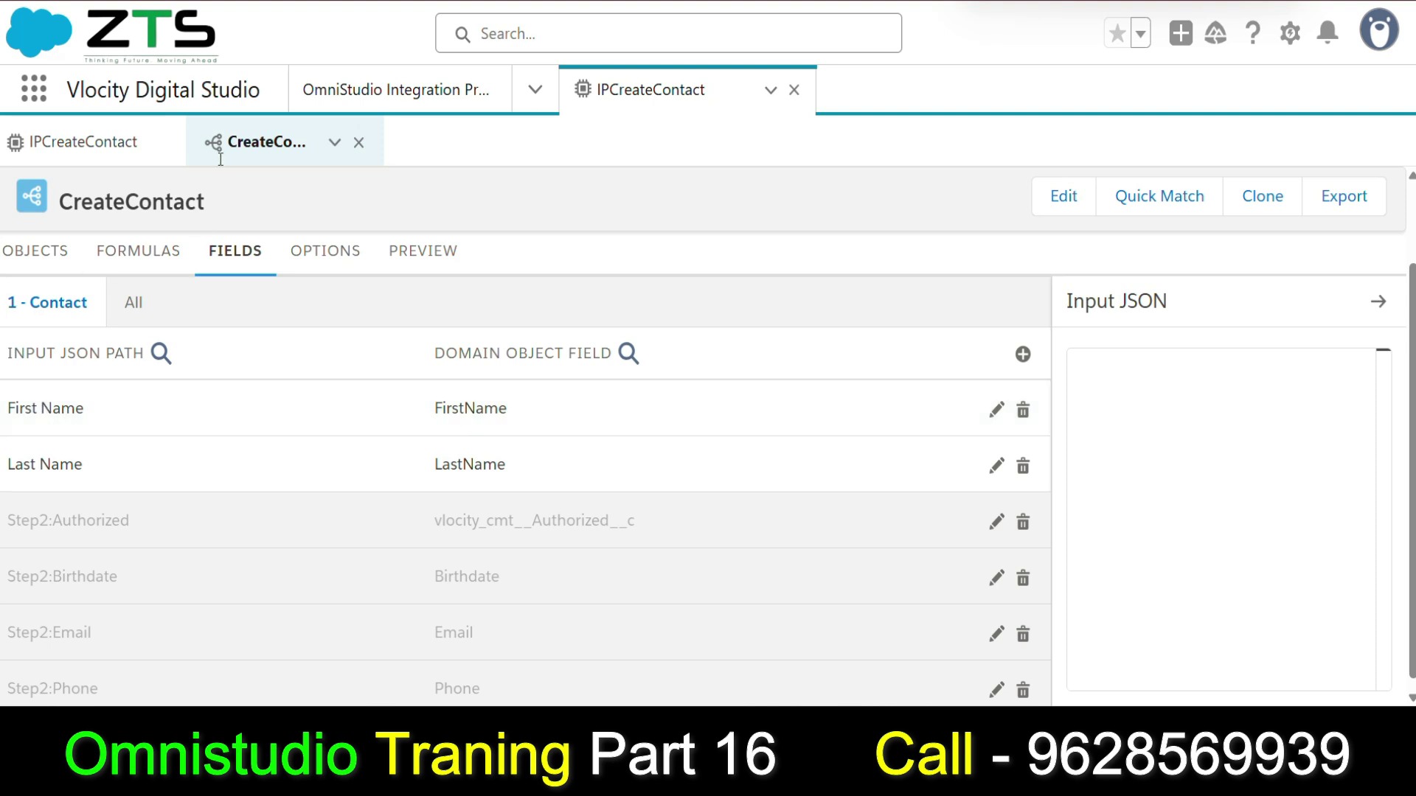
left_click(110, 147)
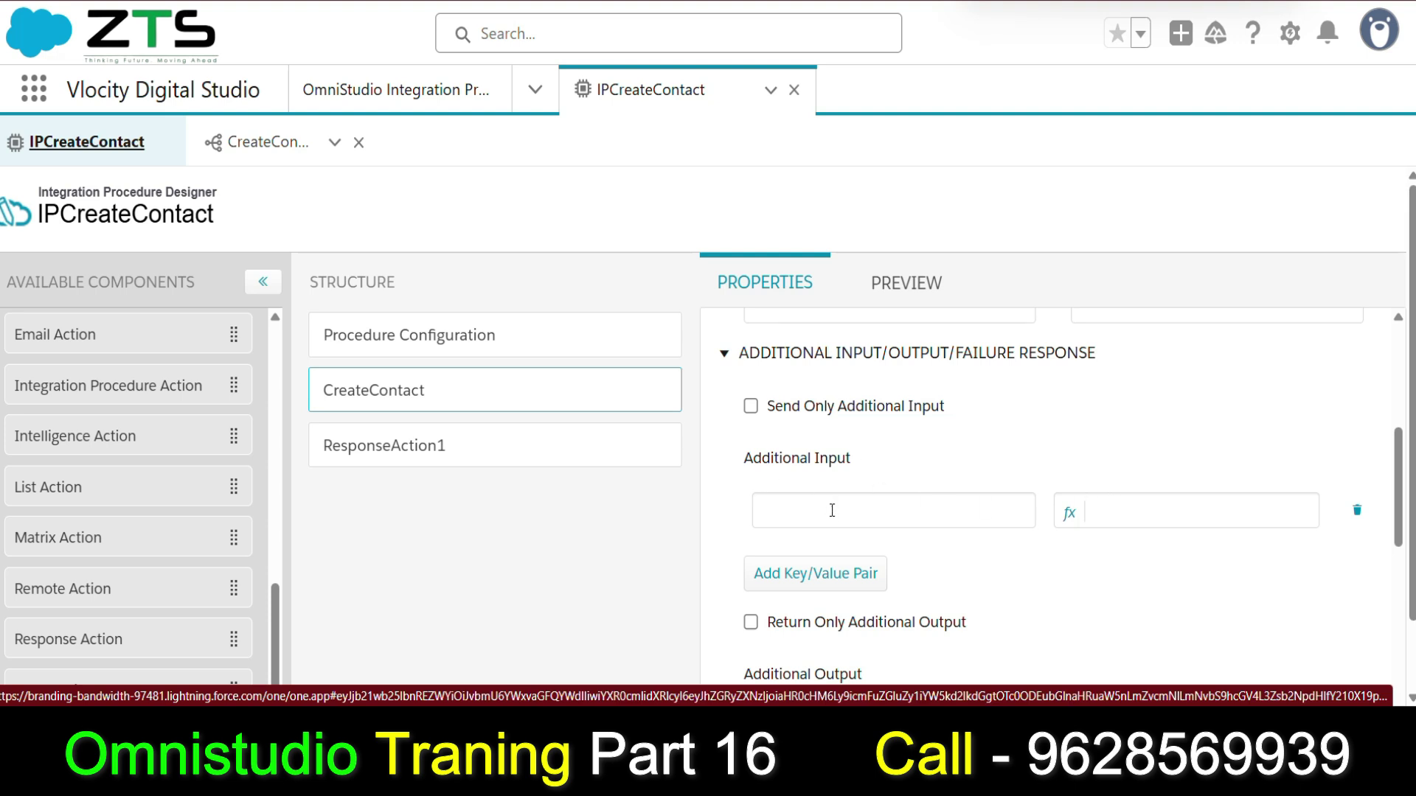
Enter 'First Name' as CreateContact's additional input key and open the Expression Editor for its value.
scroll(833, 512, "down", 2)
left_click(824, 413)
scroll(834, 402, "up", 6)
scroll(838, 400, "down", 5)
scroll(848, 442, "up", 5)
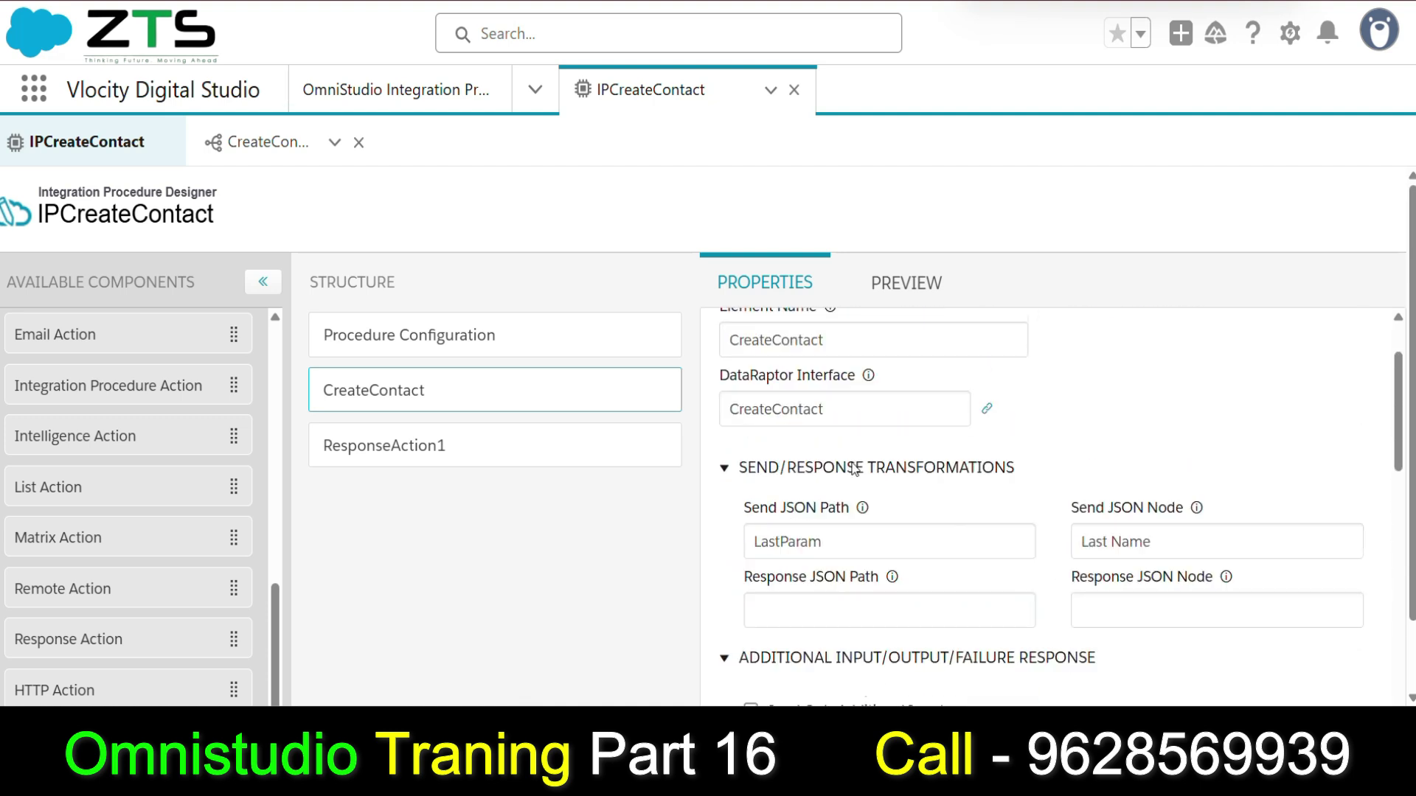
scroll(854, 464, "down", 6)
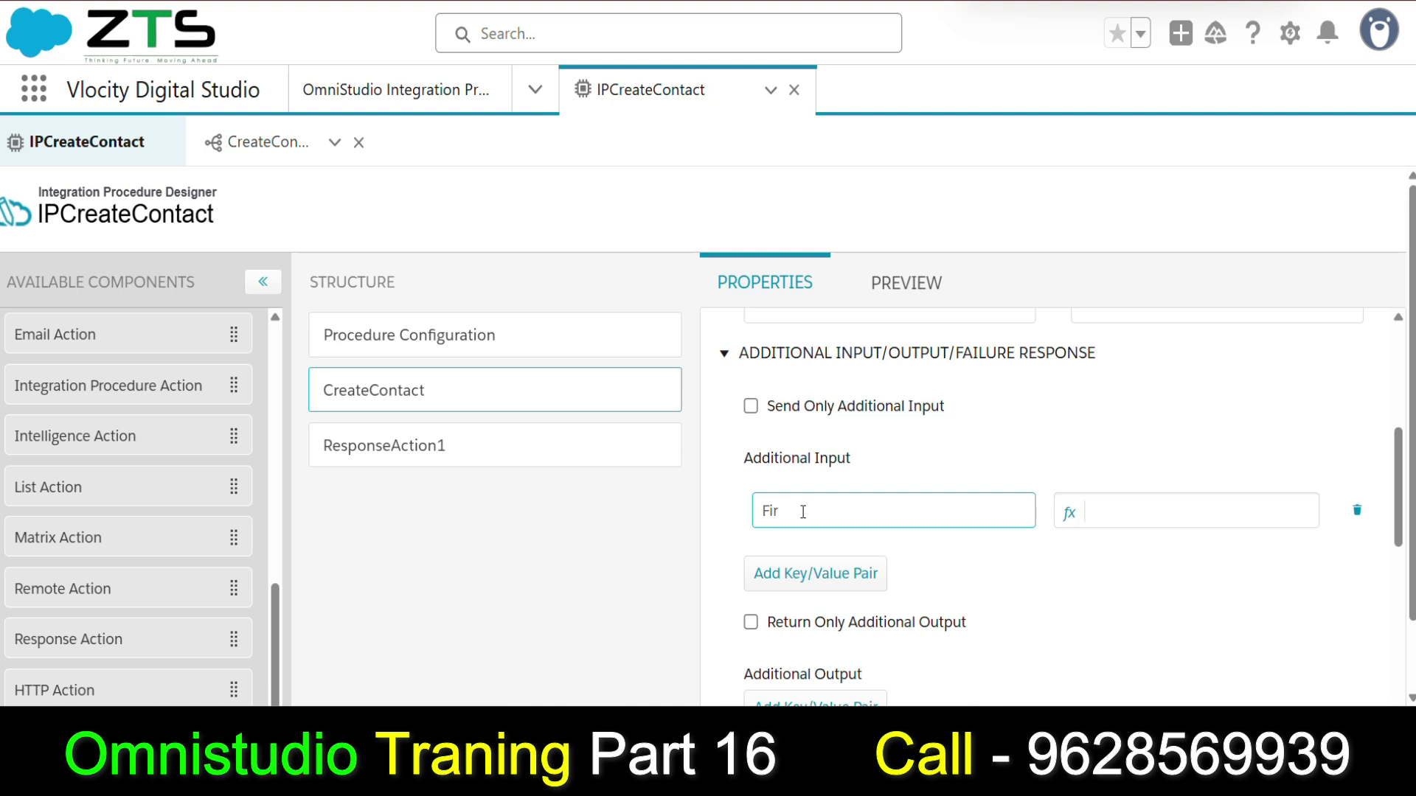
type("Name")
left_click(1146, 511)
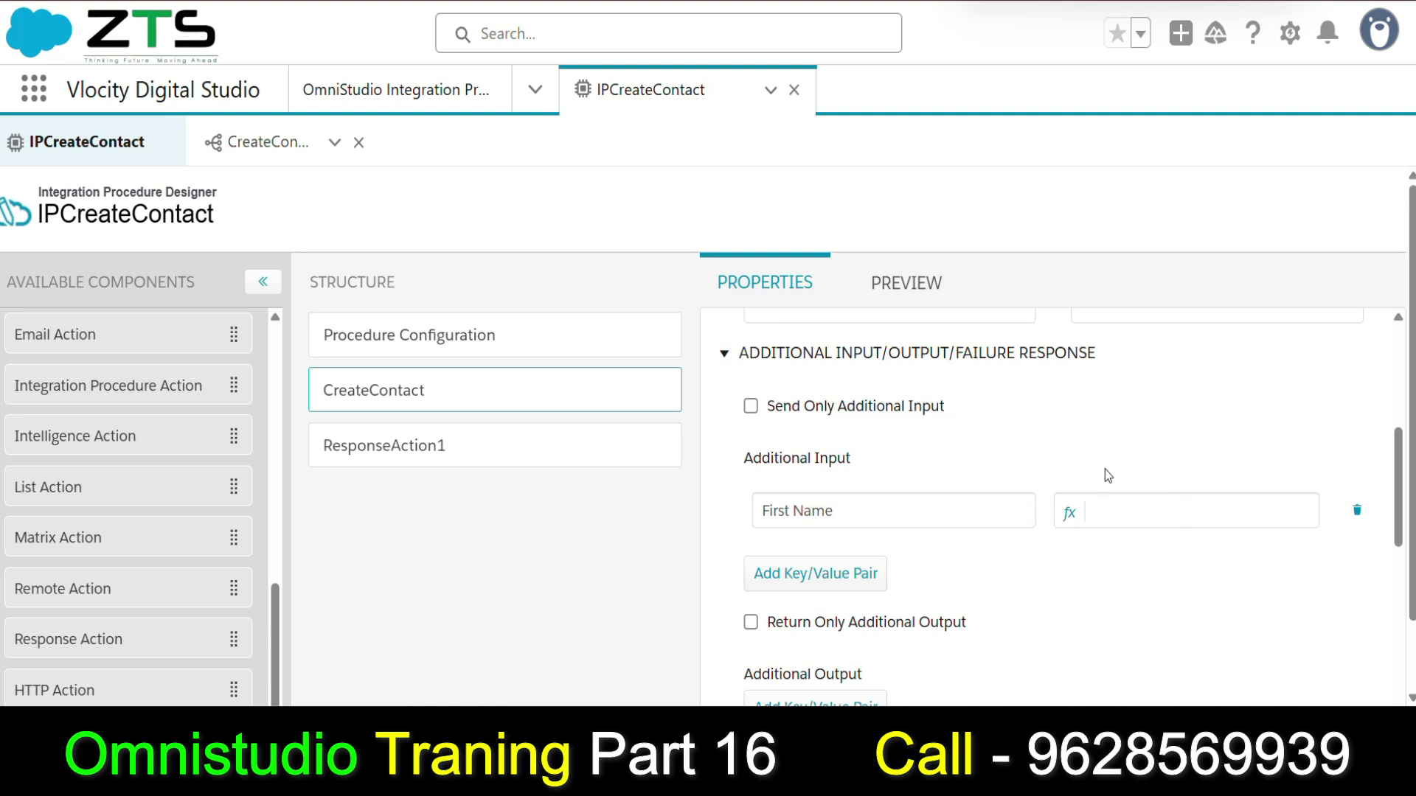
left_click(1068, 513)
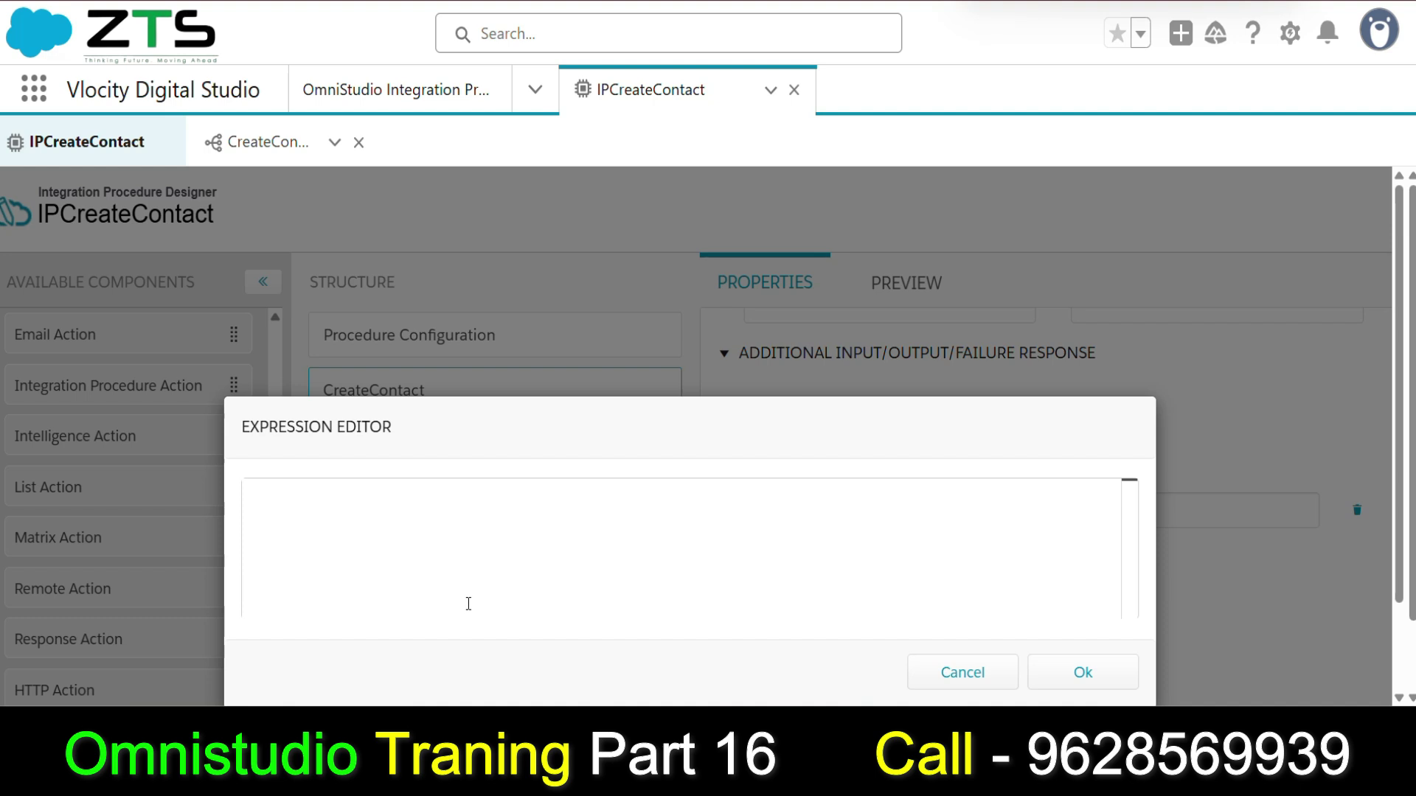
Set the First Name value to %FirstParam%, remove the leading equals sign, and return to Preview.
left_click(347, 519)
type("%%")
left_click_drag(239, 432, 430, 443)
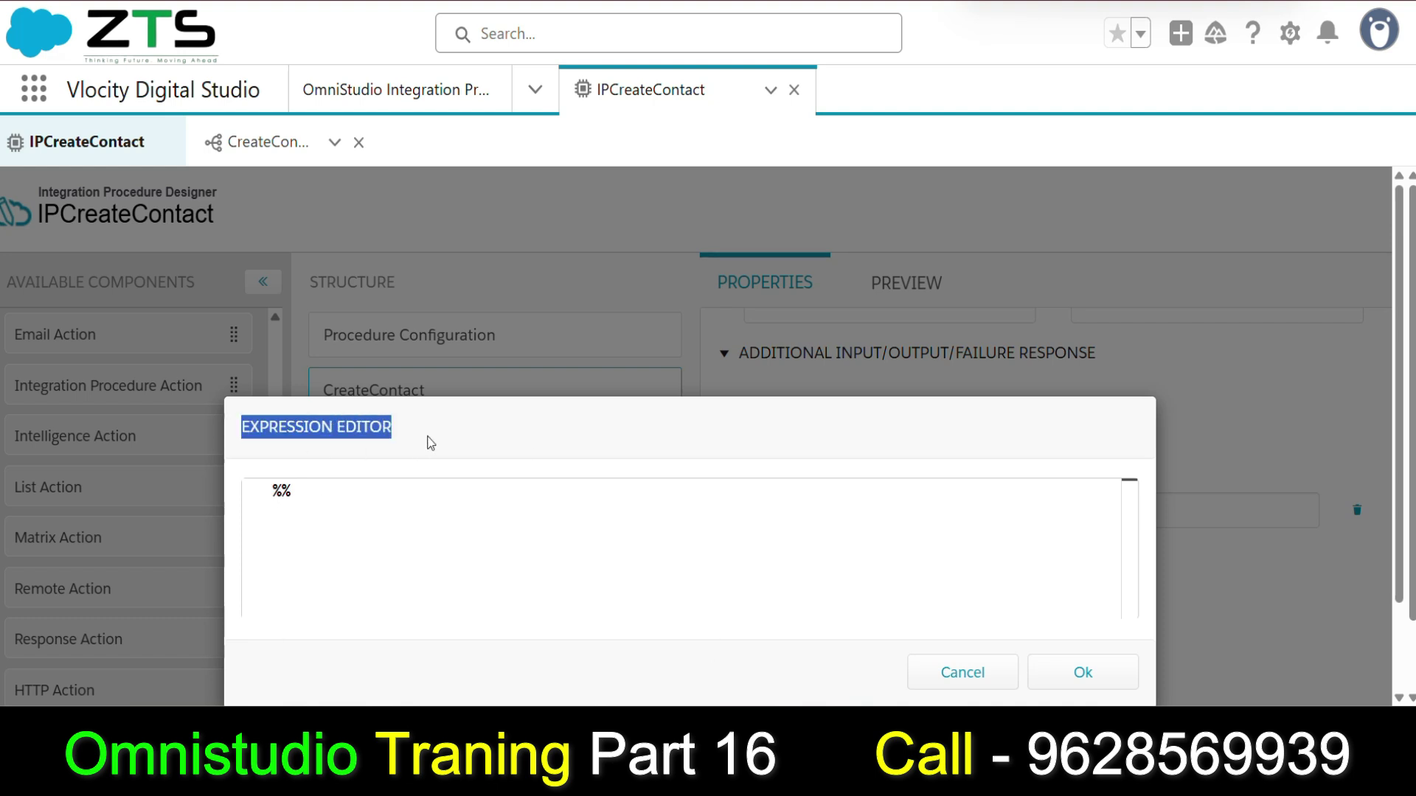
left_click(277, 493)
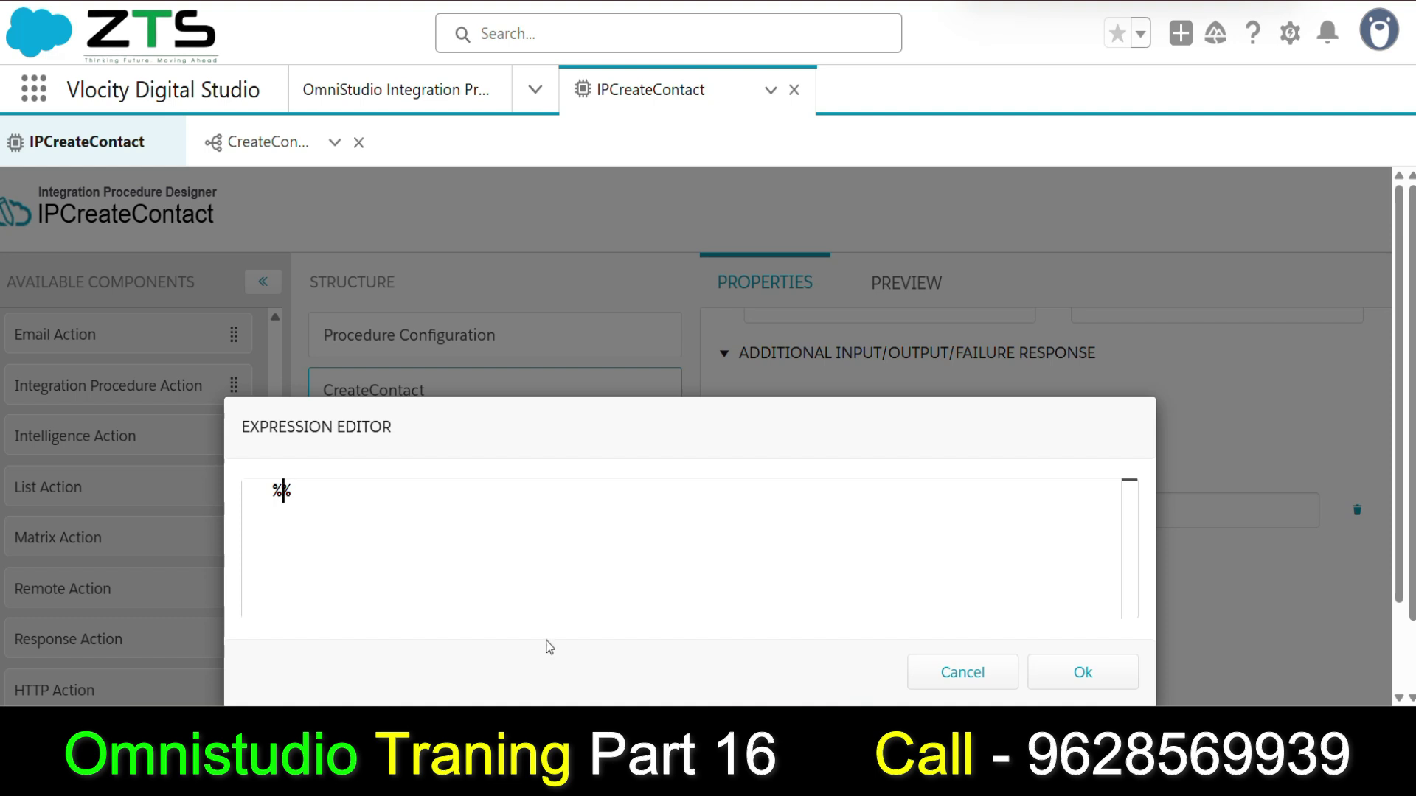
type("First")
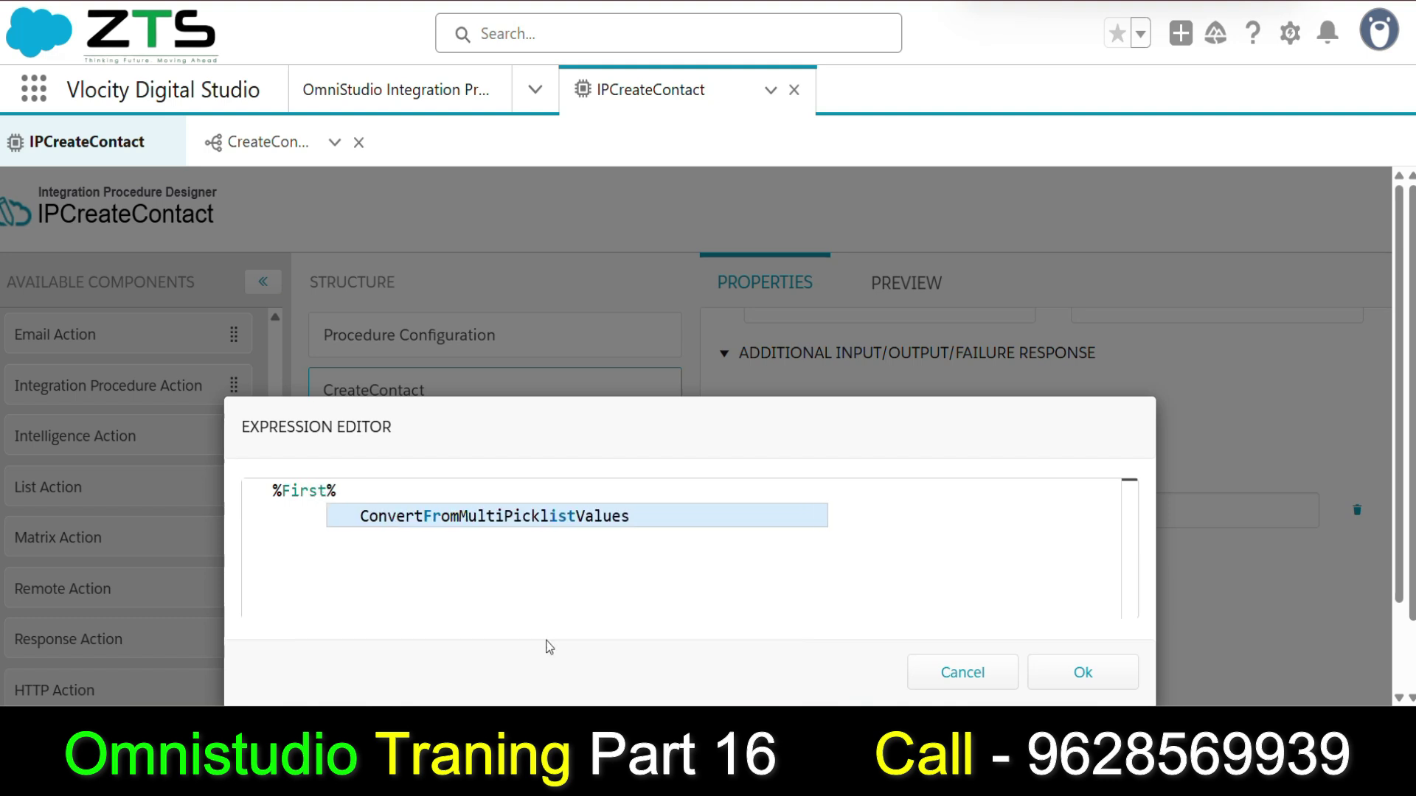
type("Param")
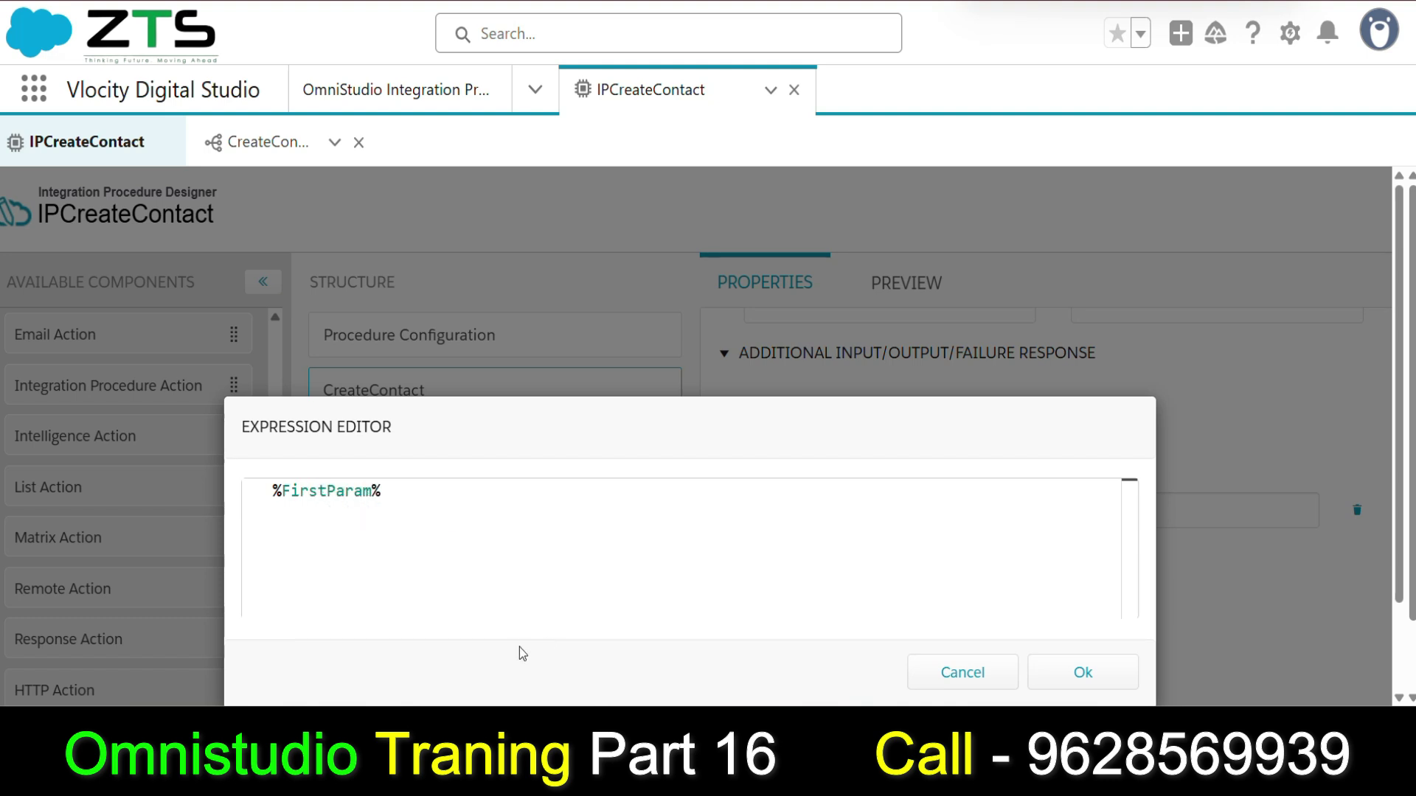
double_click(326, 493)
left_click(1084, 671)
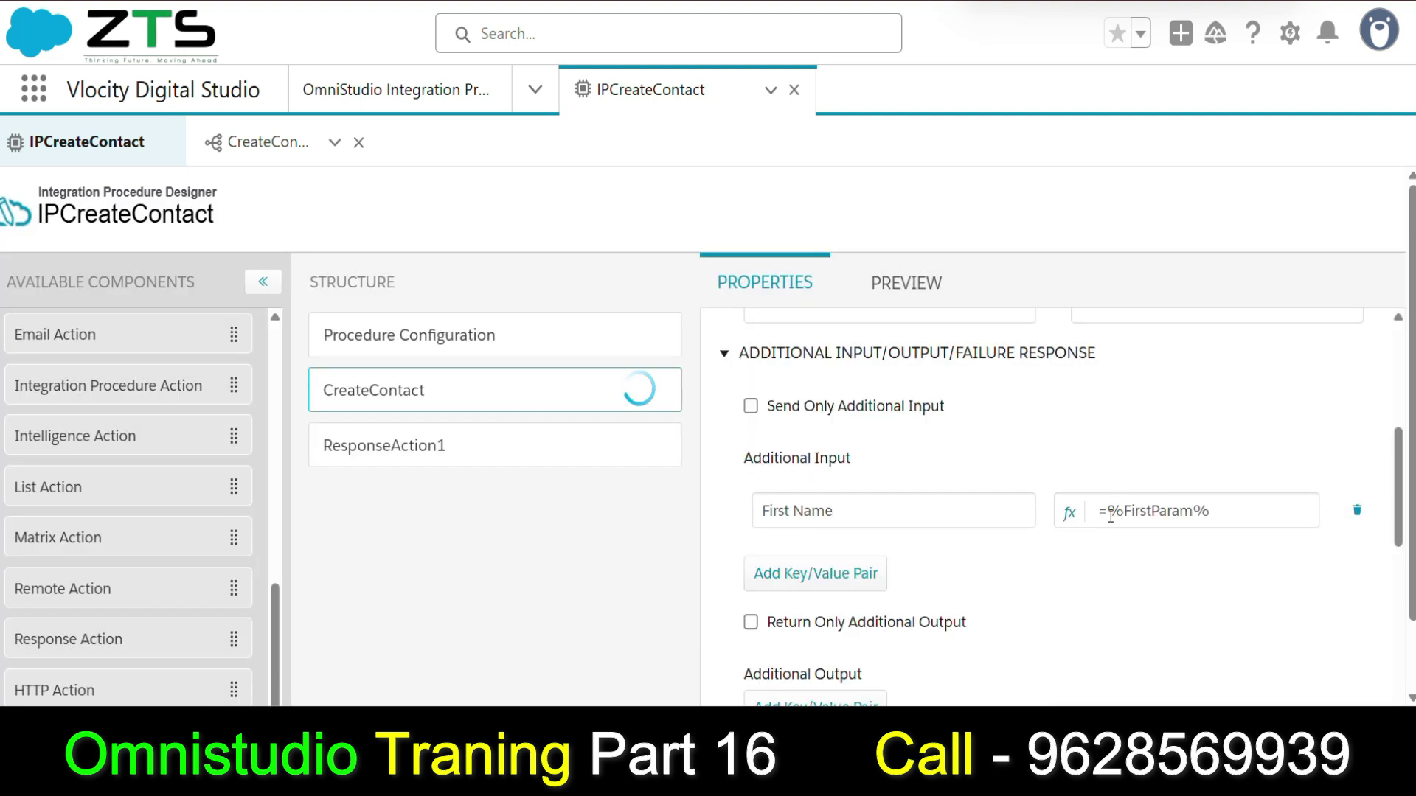
key("BackSpace")
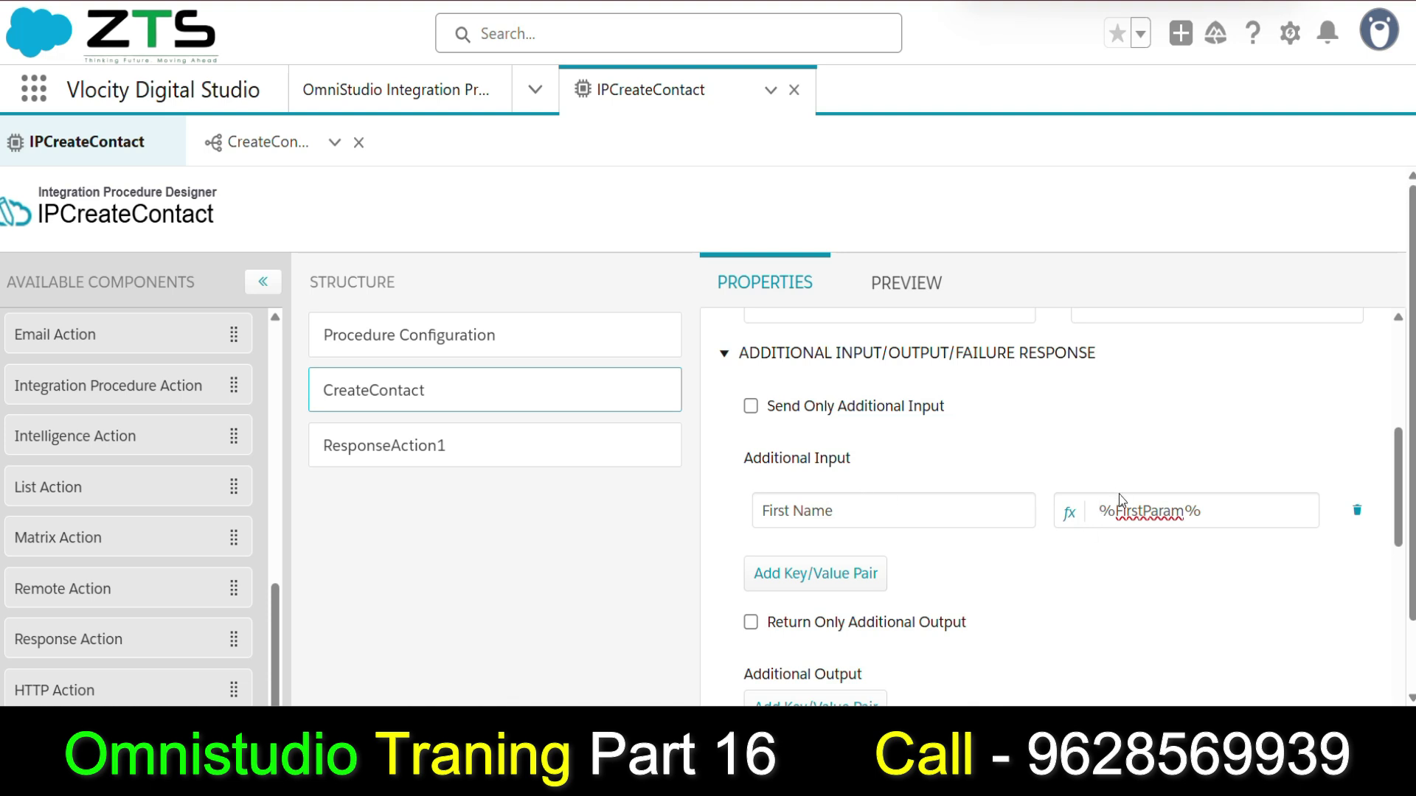
left_click(915, 284)
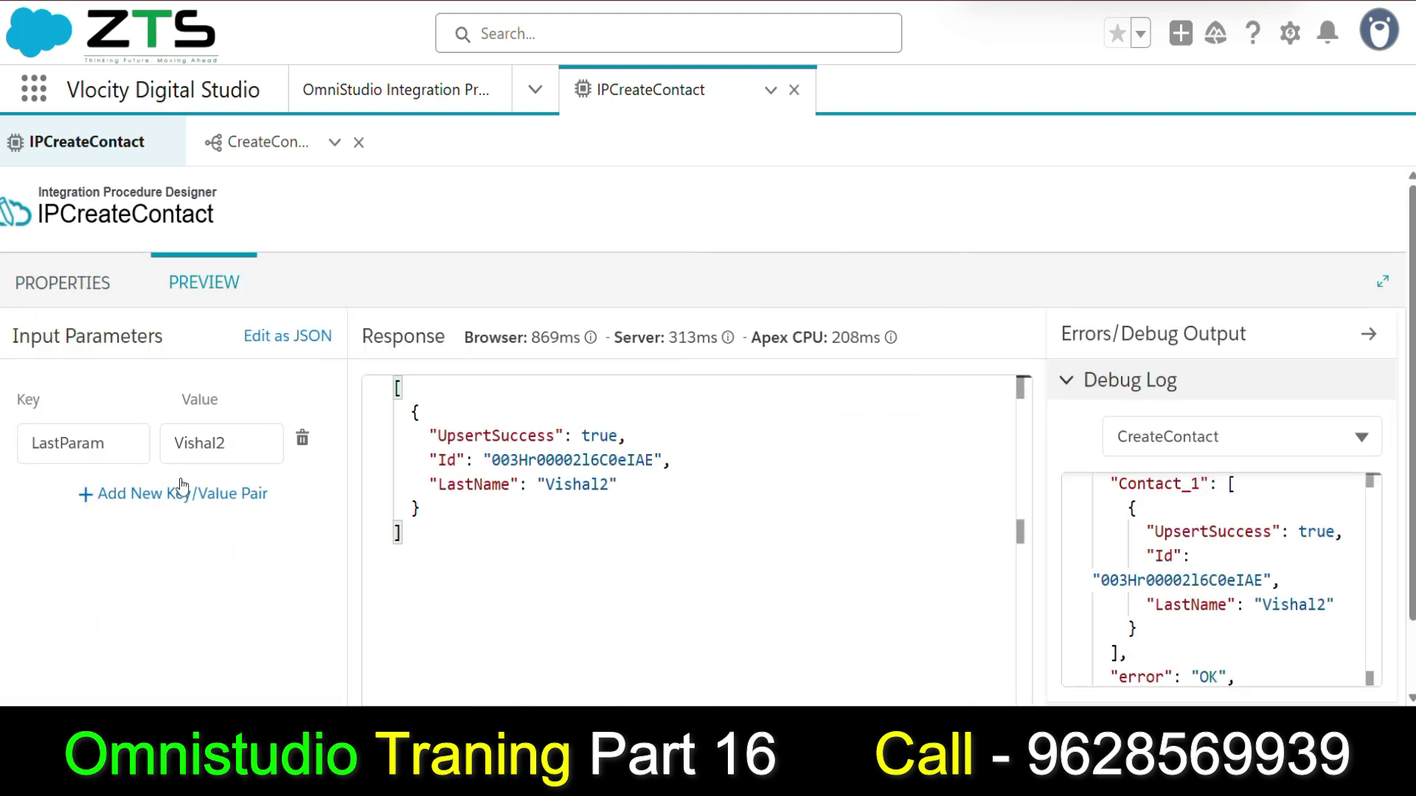
Add a FirstParam preview input with a first name and give LastParam a new last name.
left_click(108, 496)
left_click(106, 501)
type("FirstParam")
left_click(205, 491)
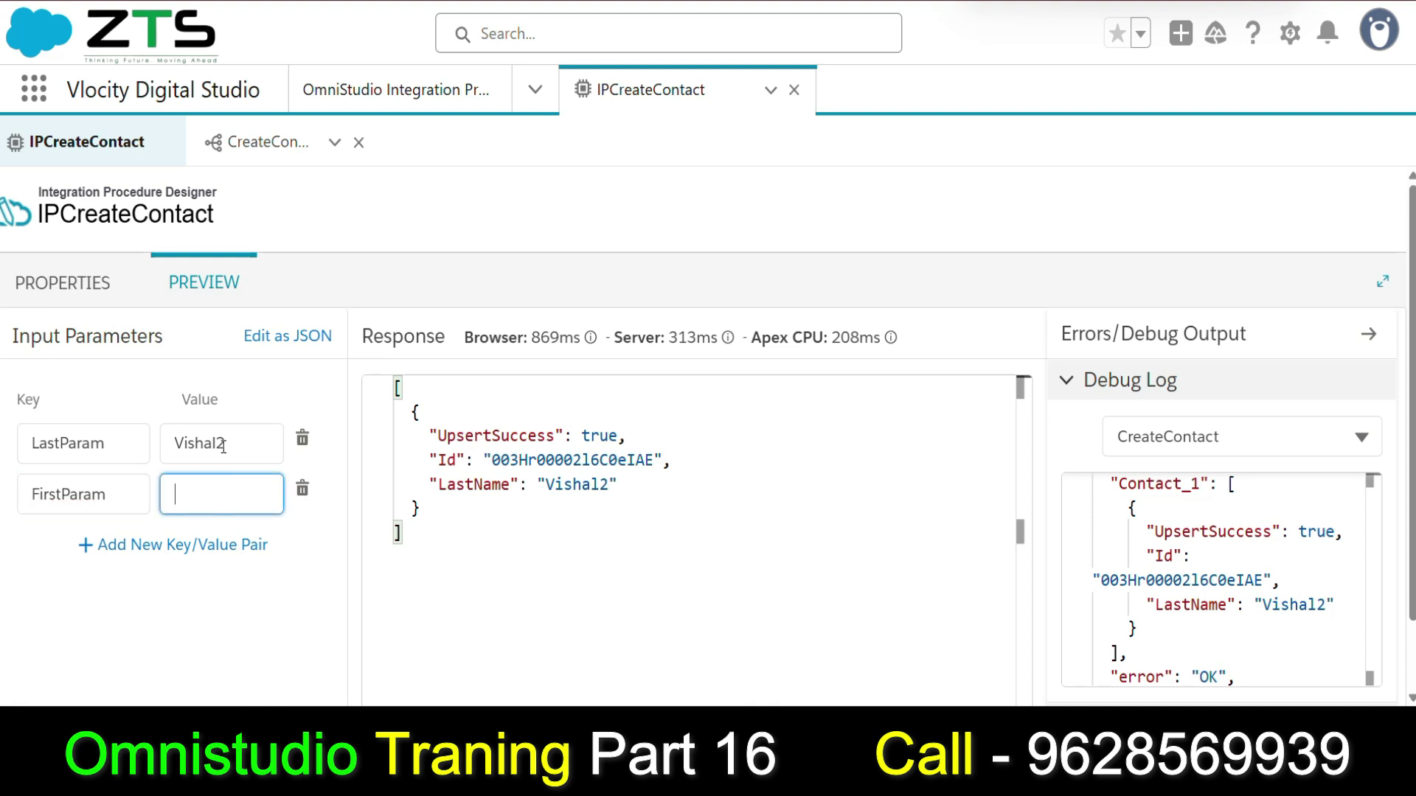
left_click_drag(231, 443, 129, 426)
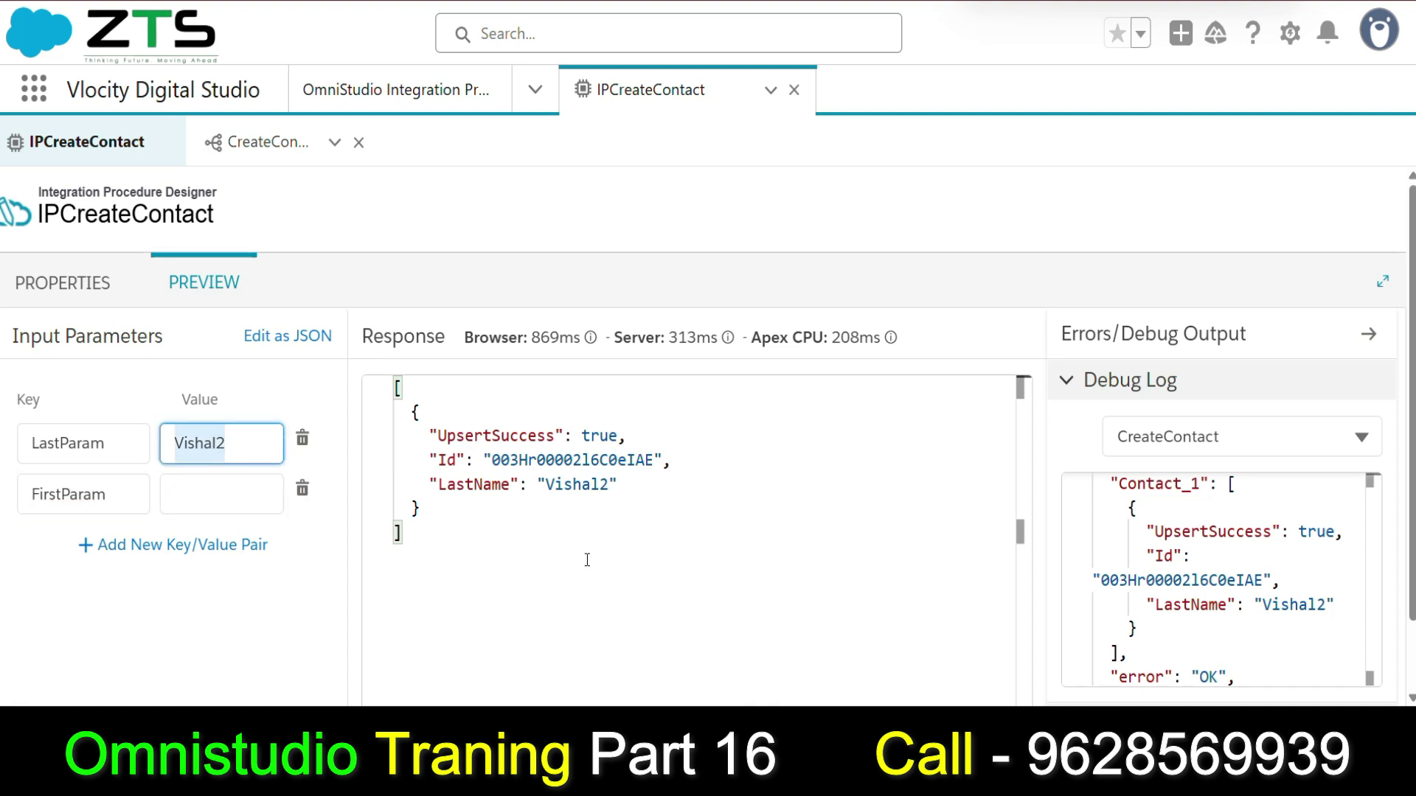
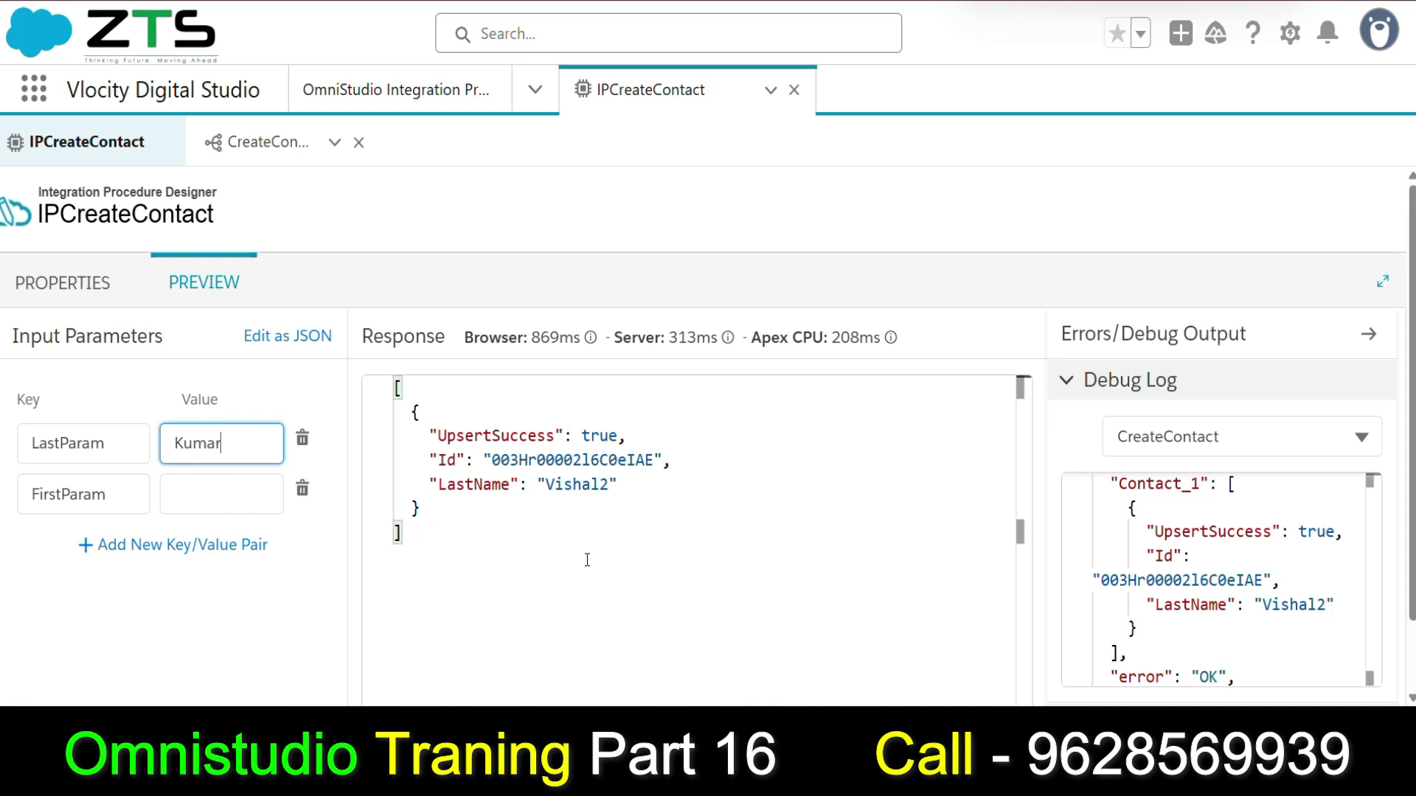
left_click(210, 486)
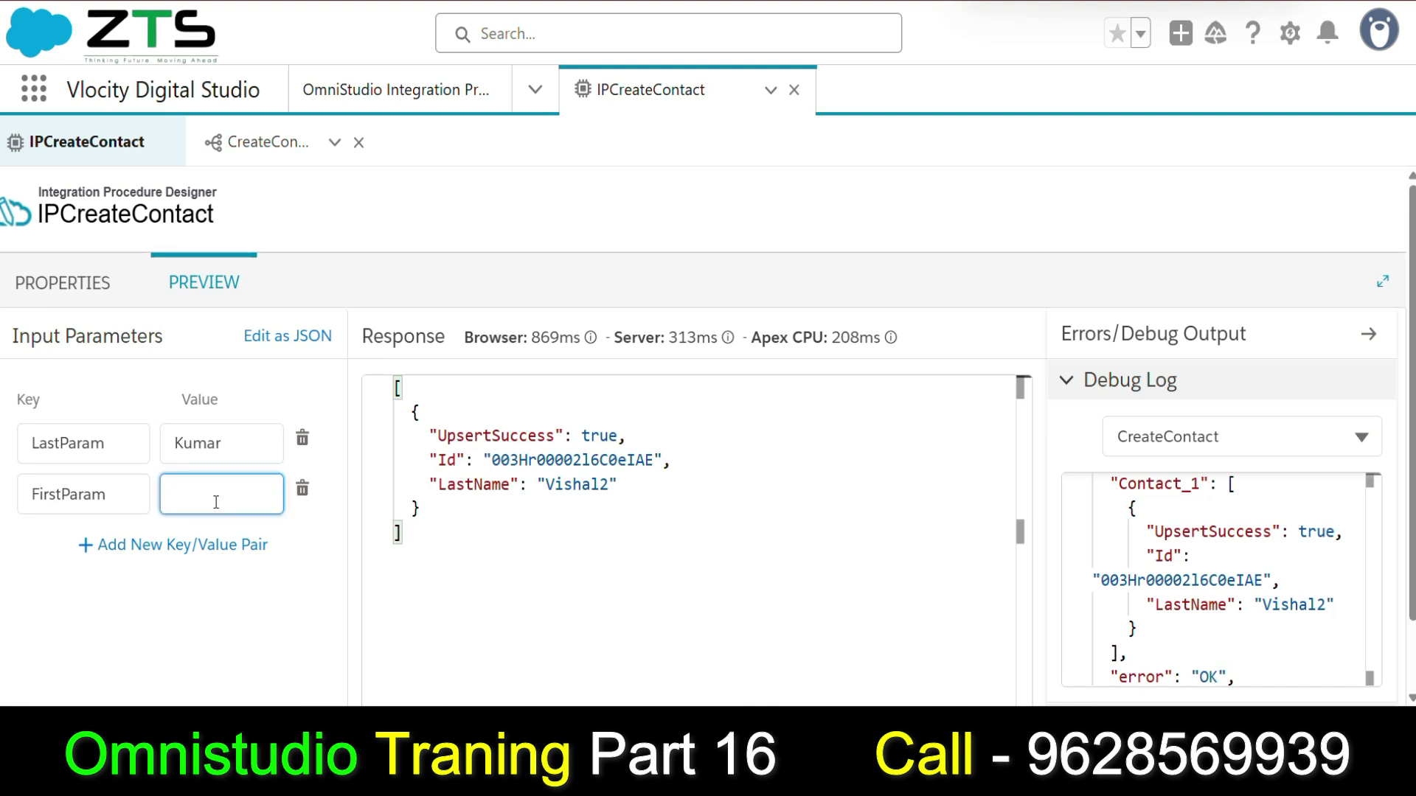
left_click(243, 442)
type("1")
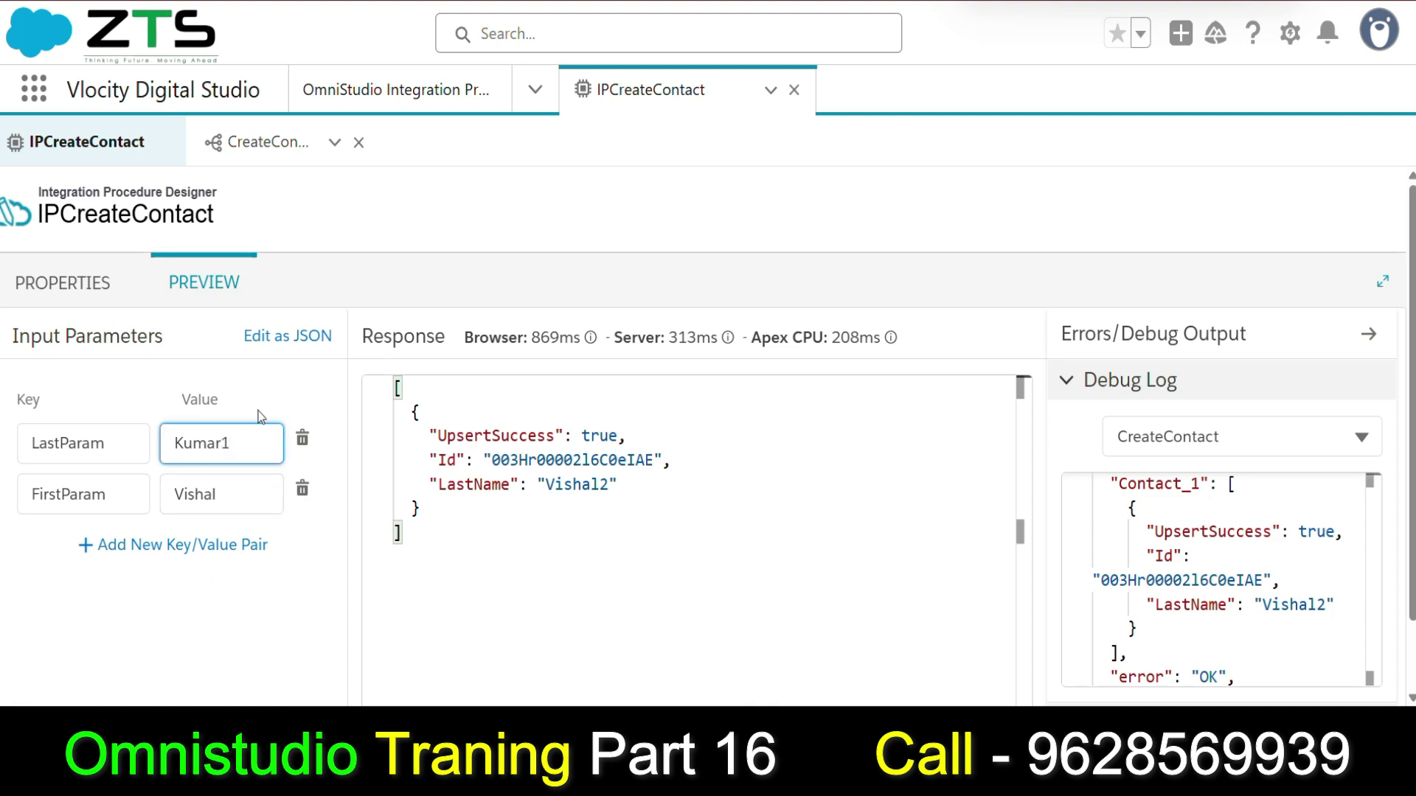
Execute the procedure and open the resulting Contact record.
scroll(327, 544, "down", 2)
left_click(293, 659)
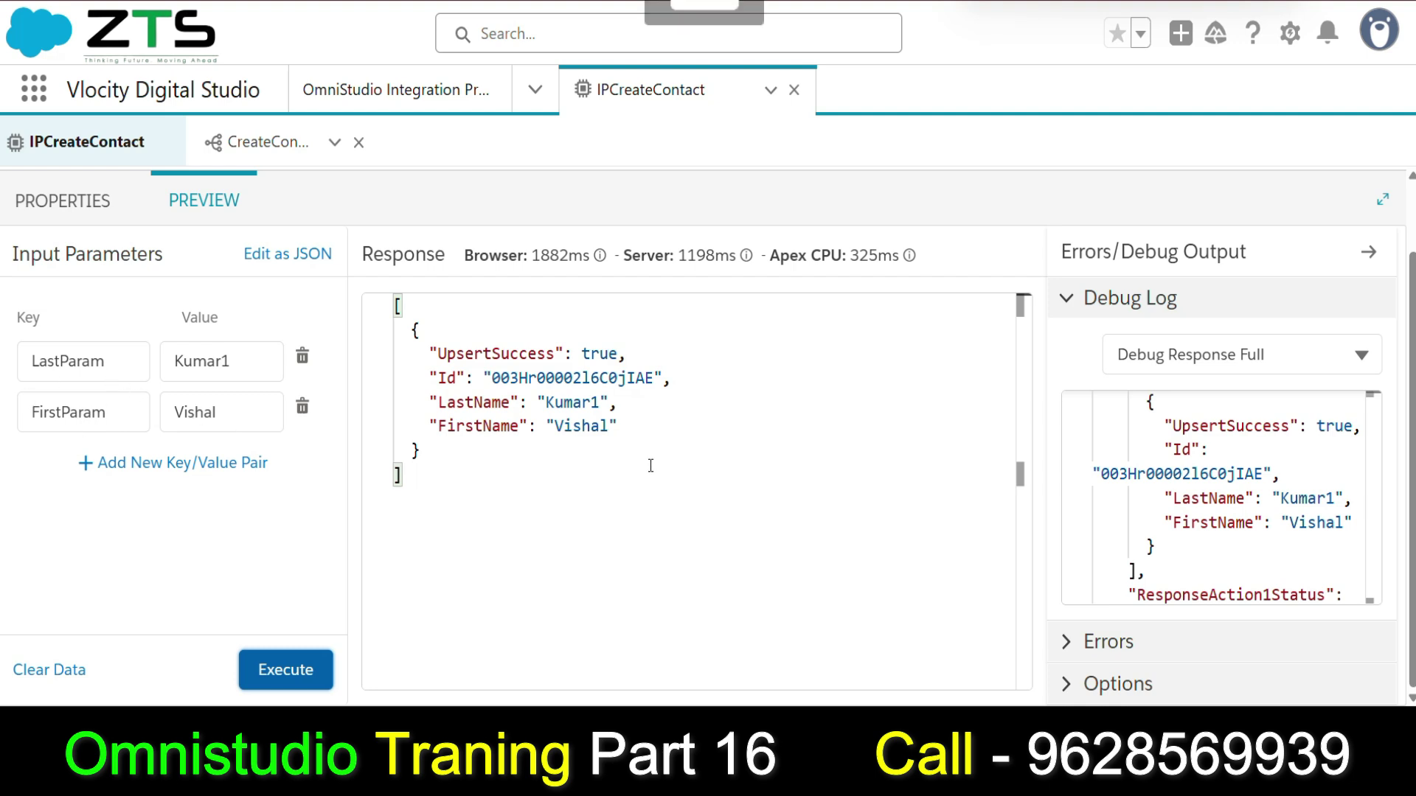
left_click(411, 564)
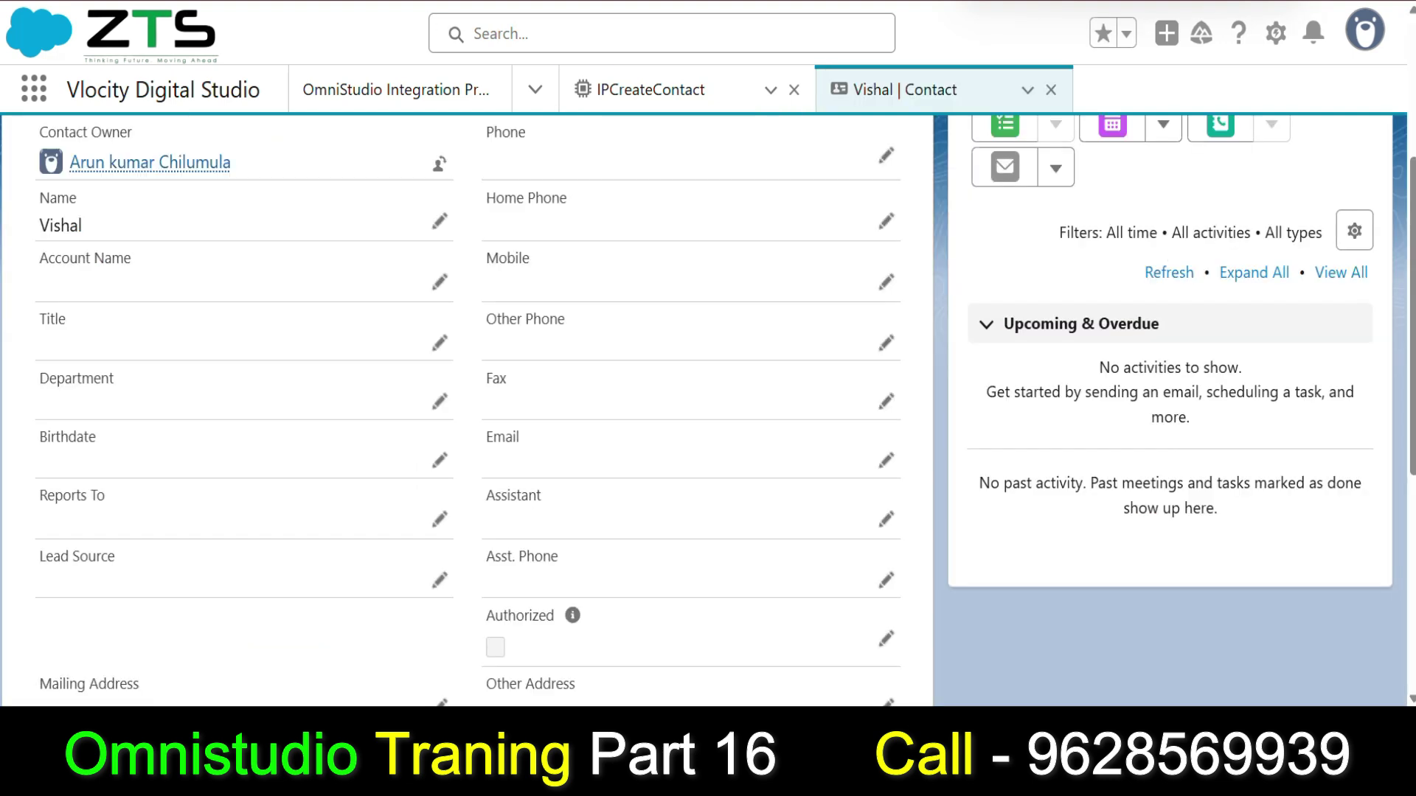
Find Contacts through the App Launcher and open the newly created contact.
left_click(532, 91)
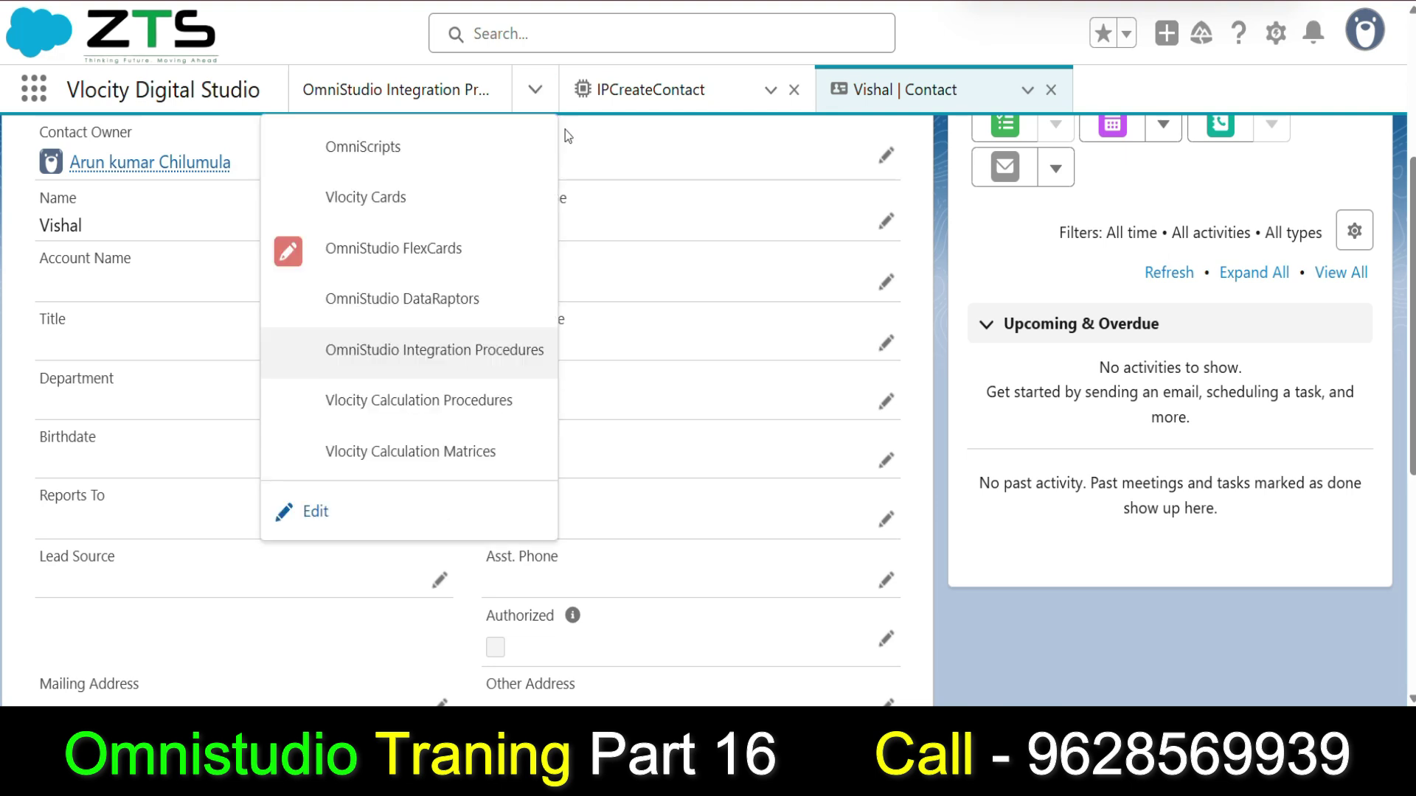
left_click(34, 88)
type("CAN")
type("TACT")
left_click(85, 205)
key("BackSpace")
type("O")
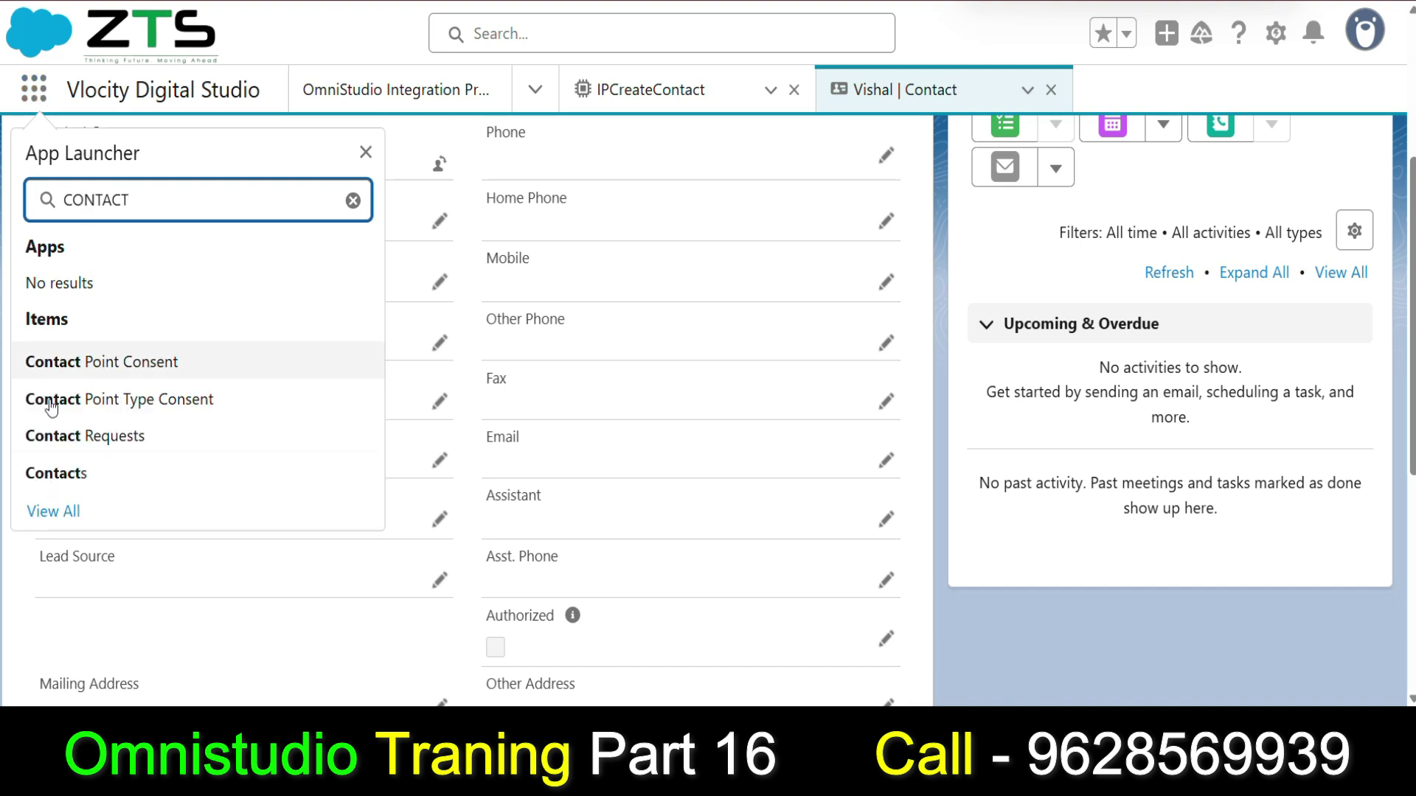
left_click(67, 475)
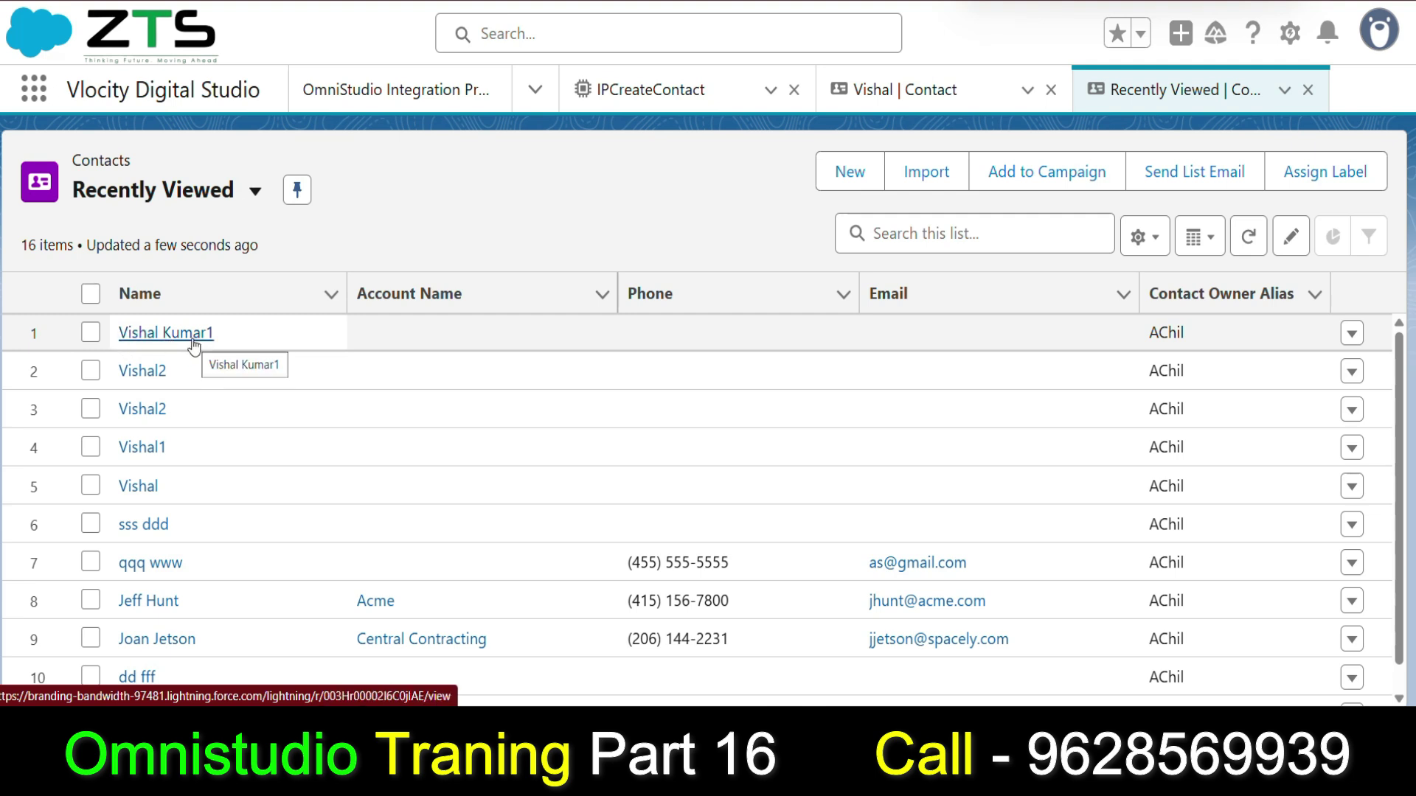
left_click(166, 333)
Open the contact's edit form and check the stored first and last names.
left_click(185, 368)
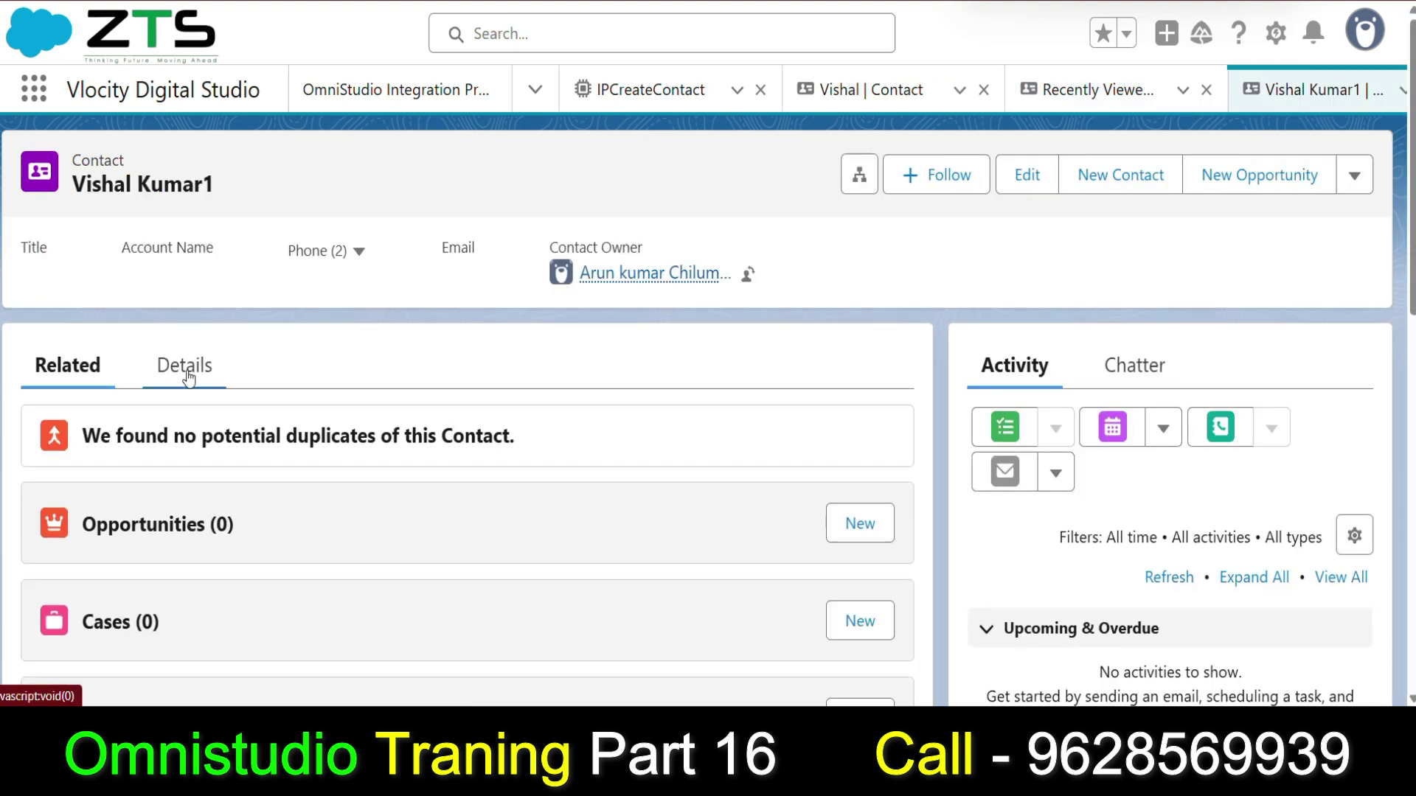
scroll(325, 339, "down", 3)
left_click(440, 323)
left_click(58, 287)
left_click_drag(117, 304, 64, 303)
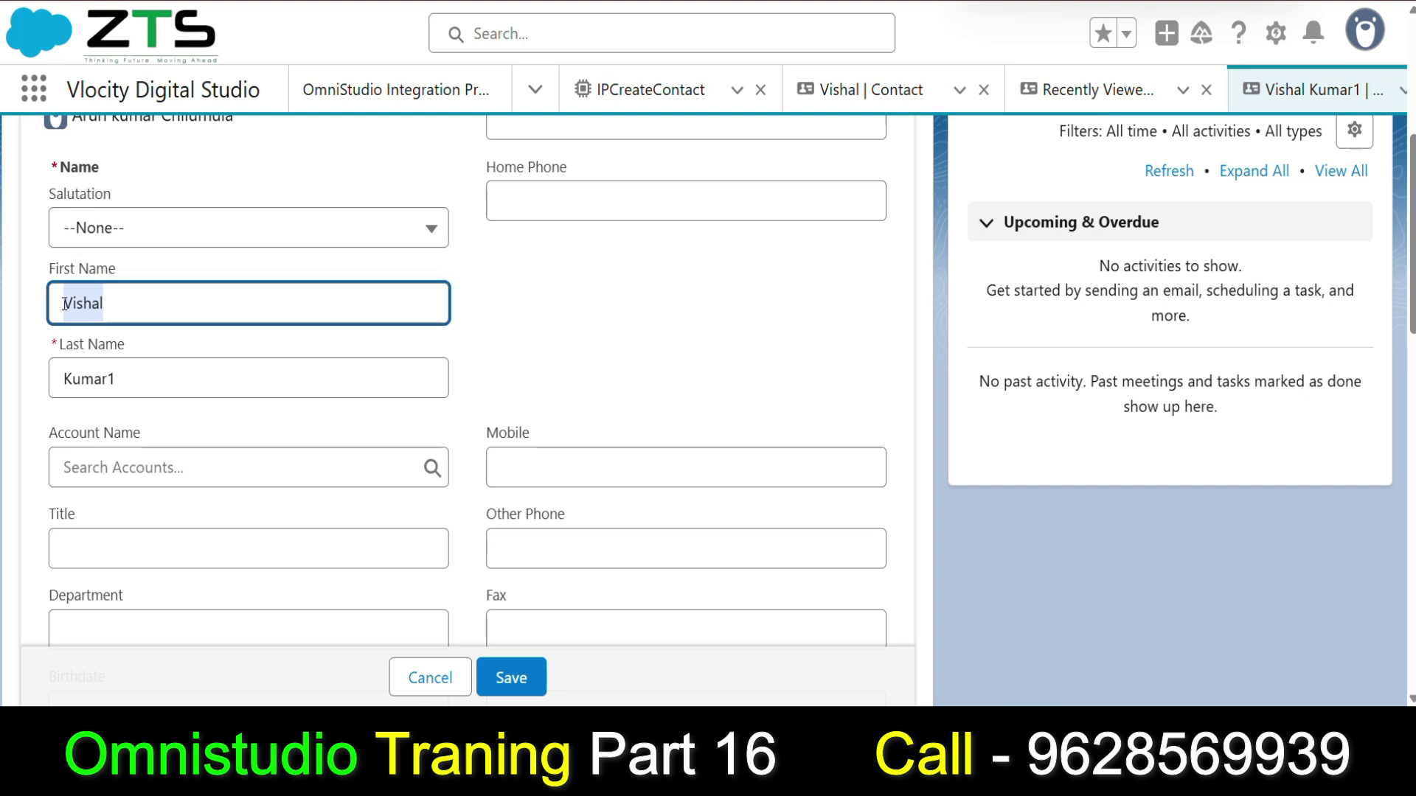
left_click(149, 378)
left_click_drag(148, 377, 73, 380)
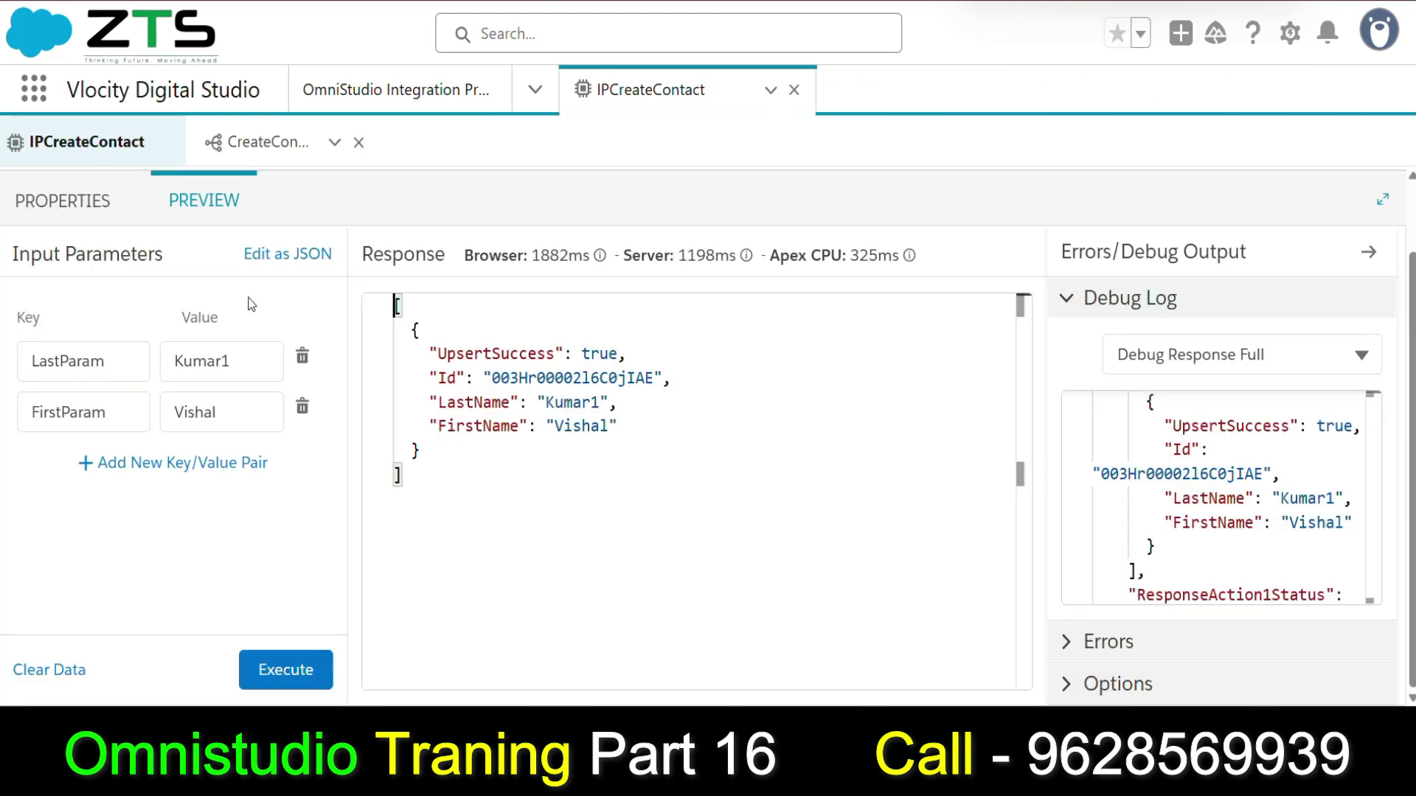
Look through available contact fields such as Phone and Lead Source, then return to IPCreateContact.
left_click(79, 201)
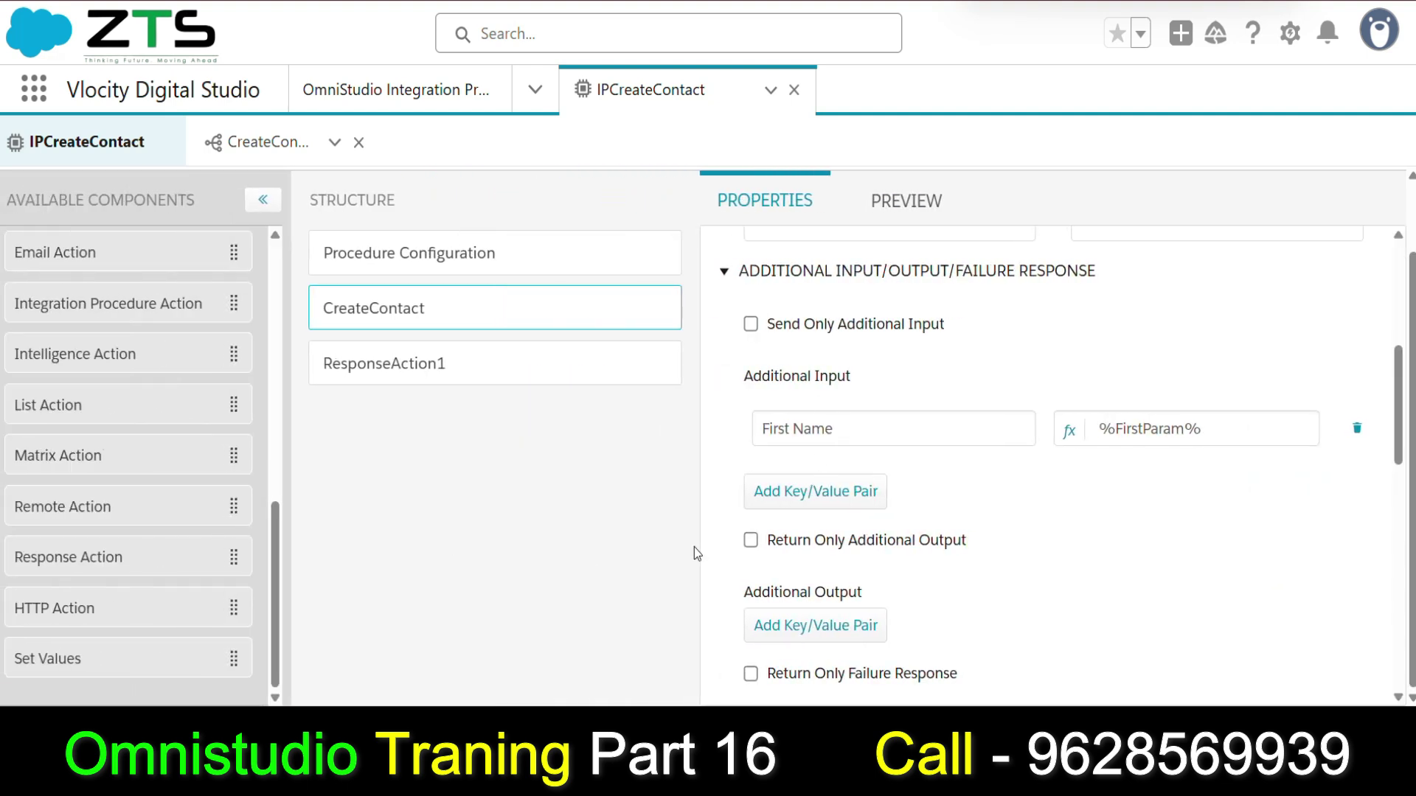
scroll(781, 528, "down", 1)
scroll(774, 442, "up", 1)
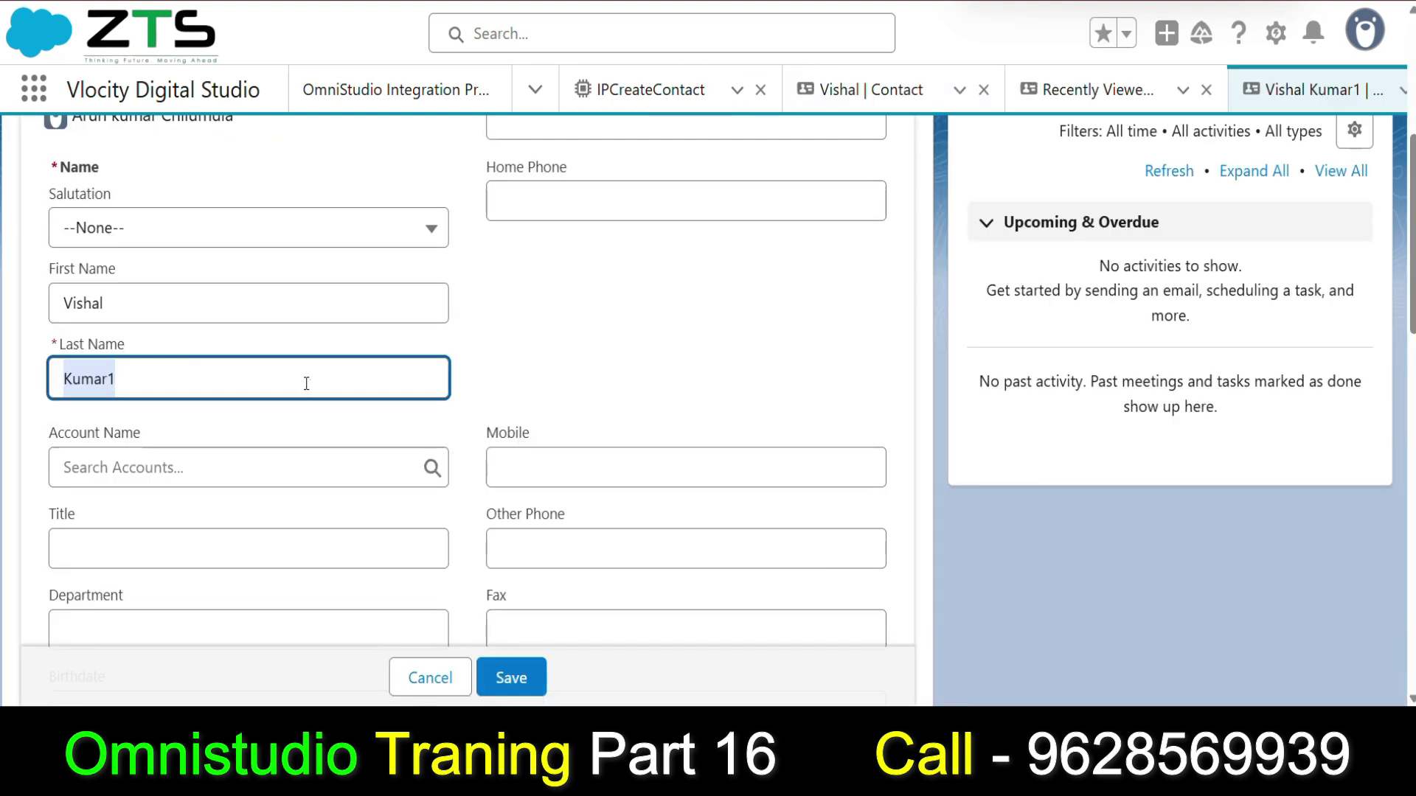
left_click(532, 210)
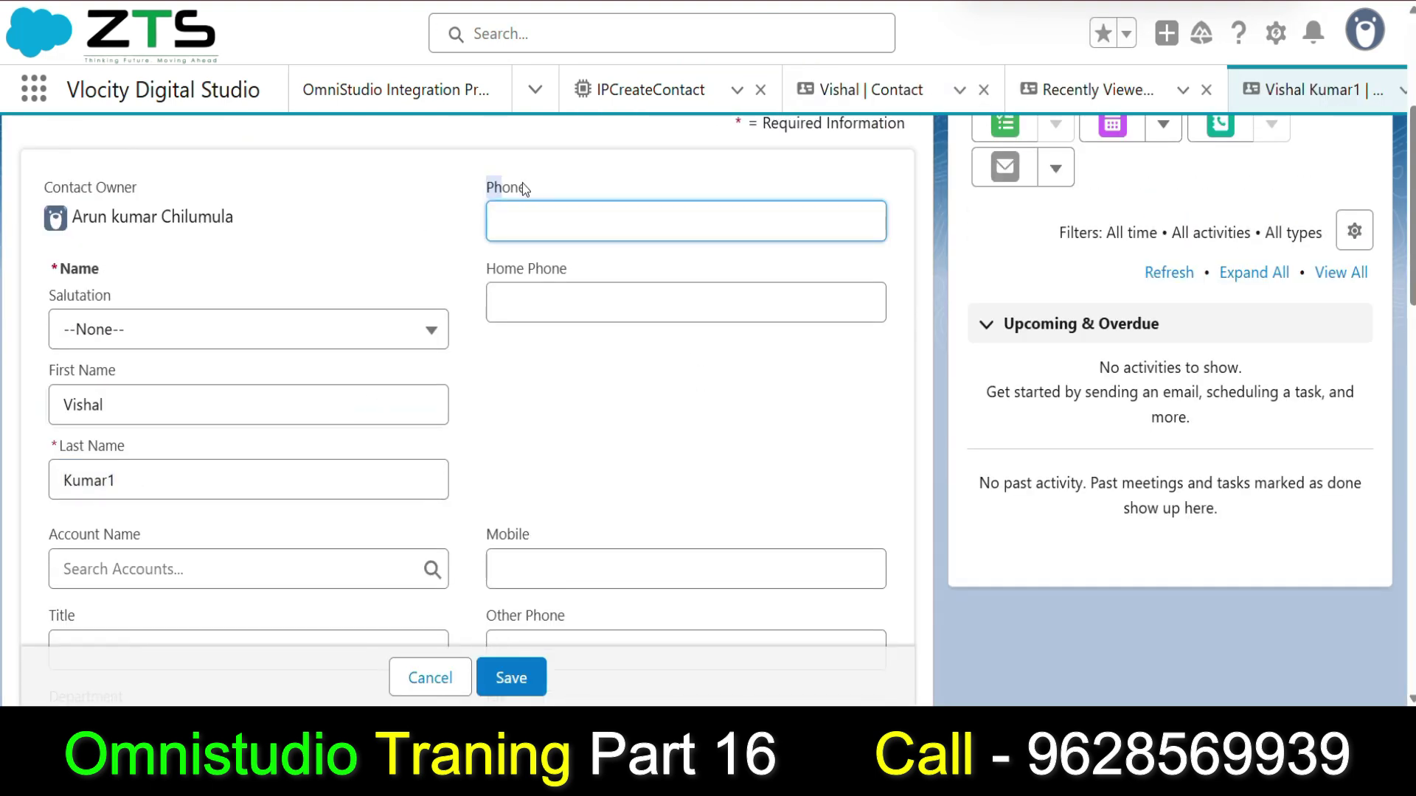
scroll(465, 532, "down", 4)
scroll(453, 402, "down", 3)
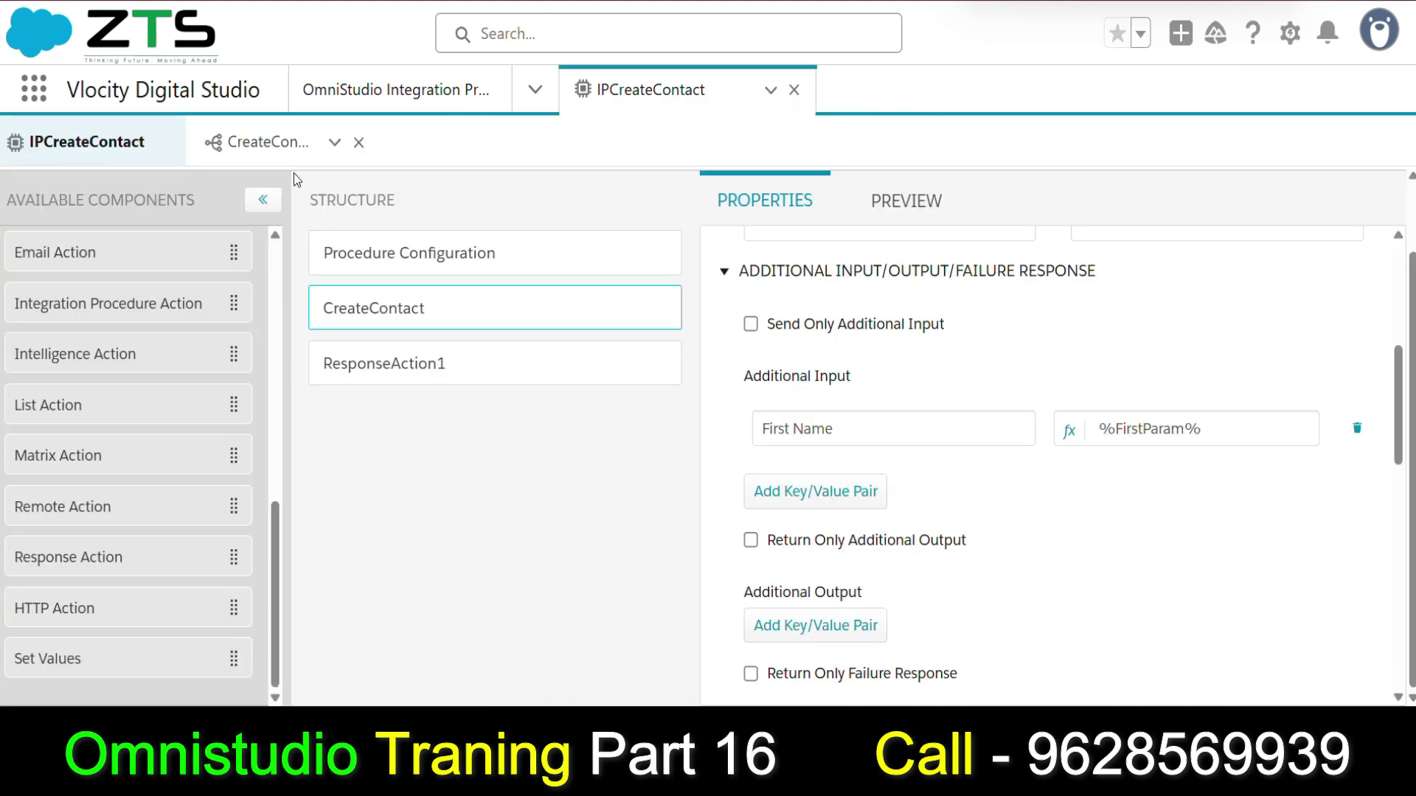
Enable the Birthdate mapping and change its input path from Step2:Birthdate to Birthdate.
left_click(268, 142)
scroll(328, 492, "down", 2)
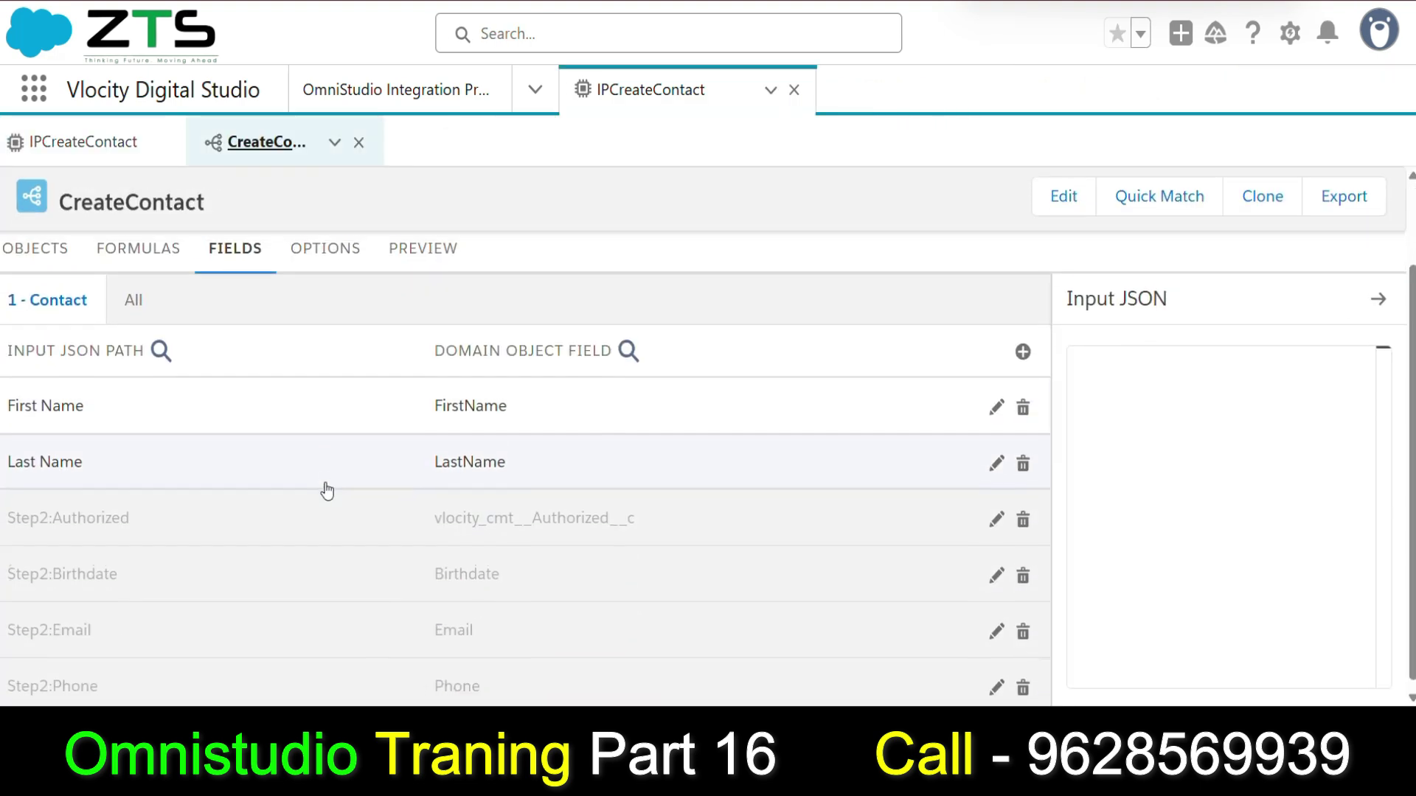
left_click(282, 566)
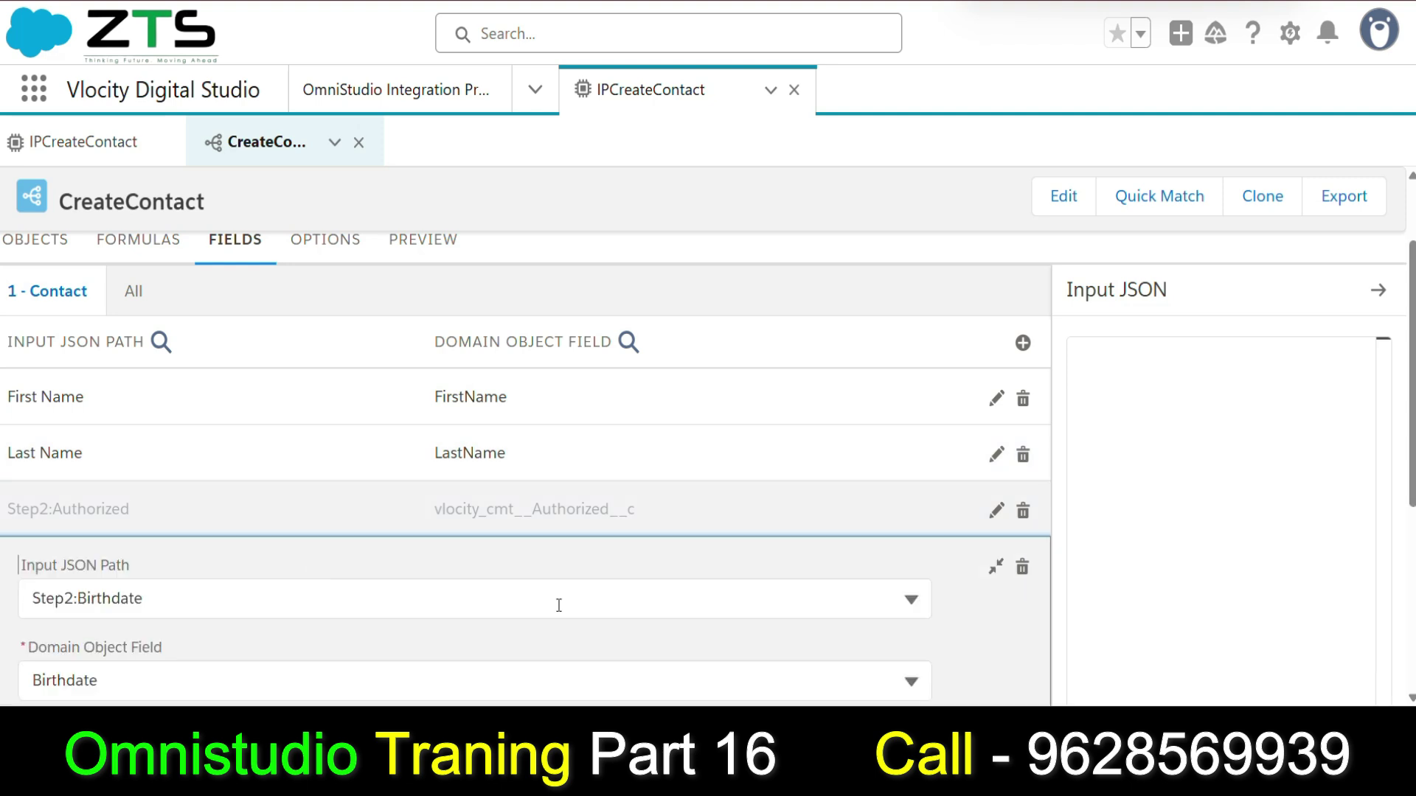
scroll(295, 583, "down", 3)
left_click(26, 612)
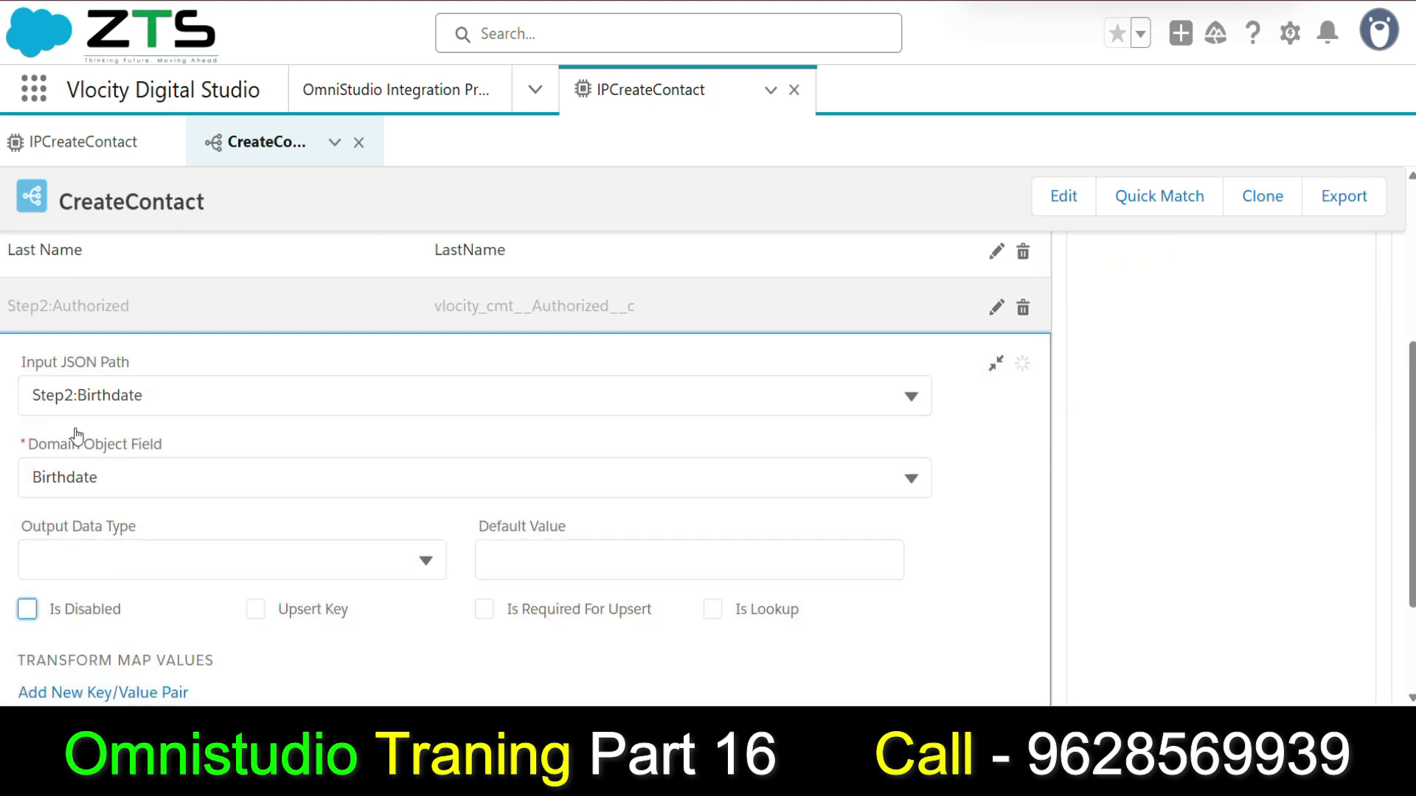
double_click(27, 394)
key("BackSpace")
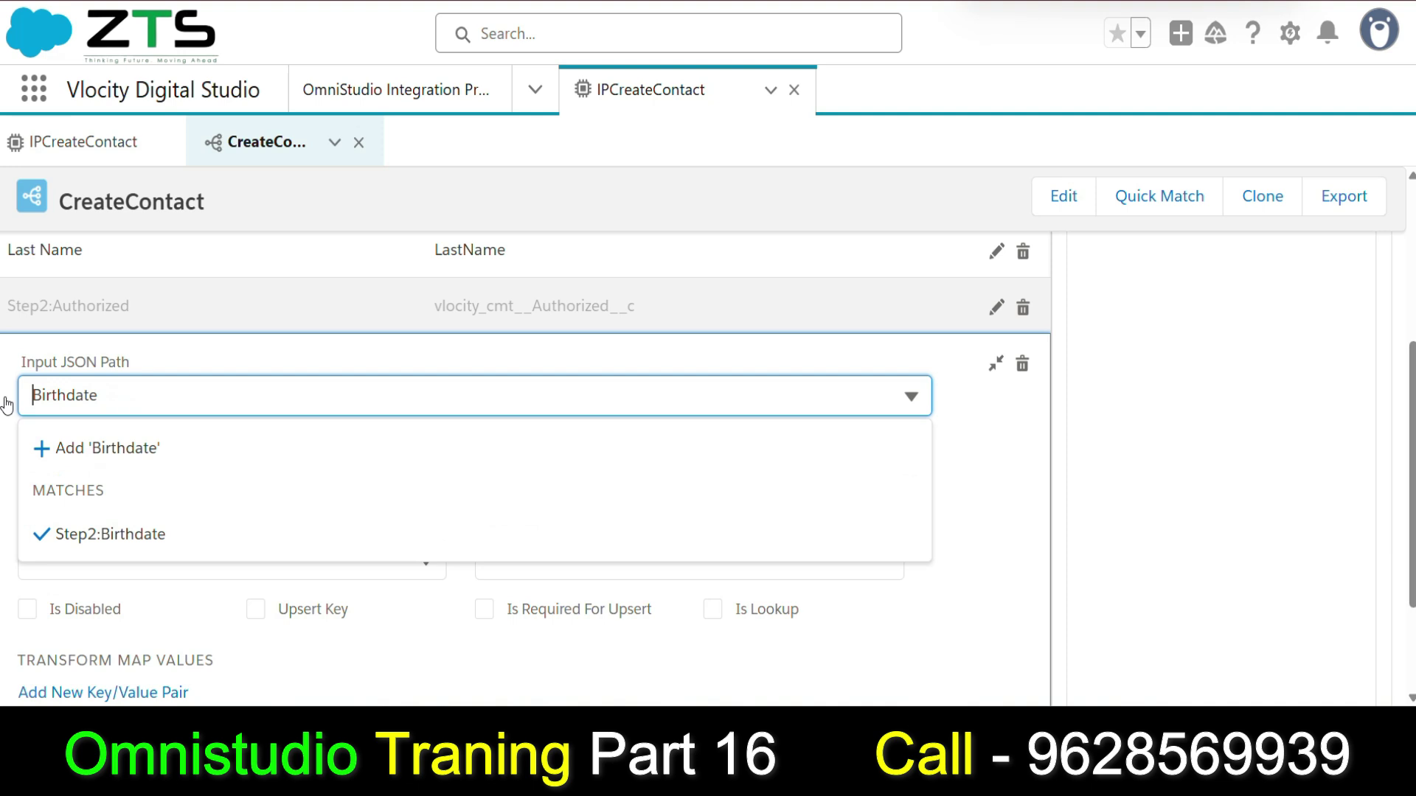
left_click(1271, 506)
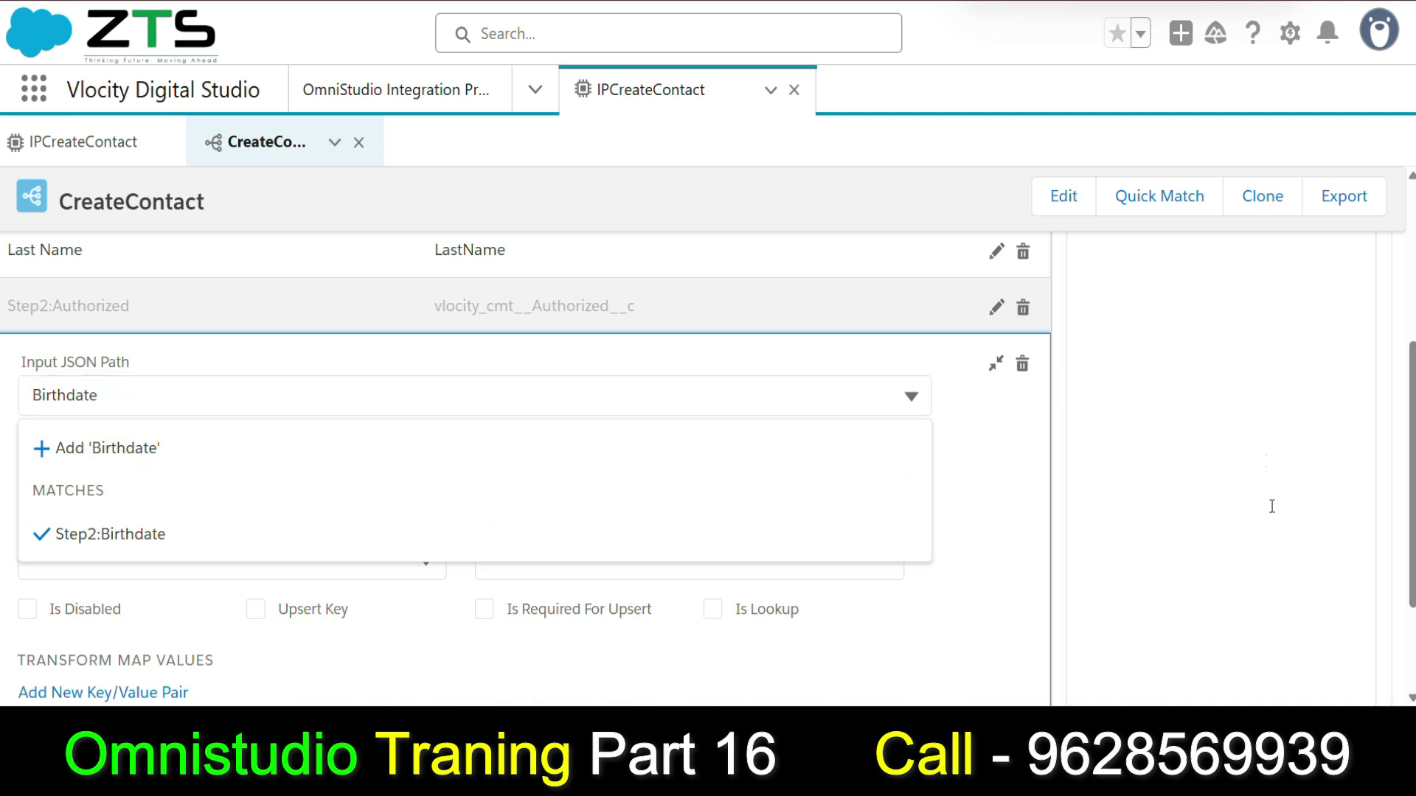
left_click(995, 364)
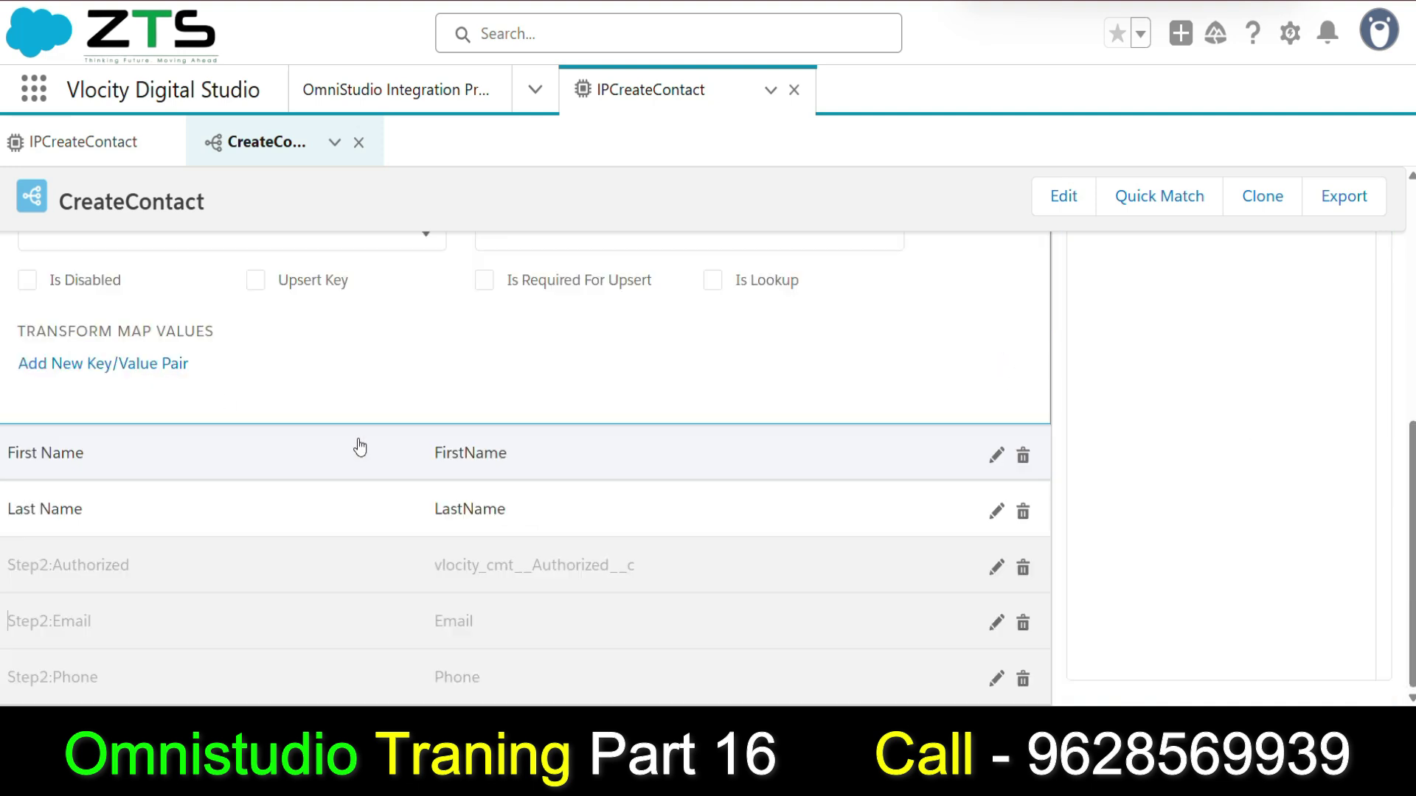
Enable the Email and Phone mappings, removing the Step2 prefix from both input paths.
left_click(49, 621)
left_click(27, 504)
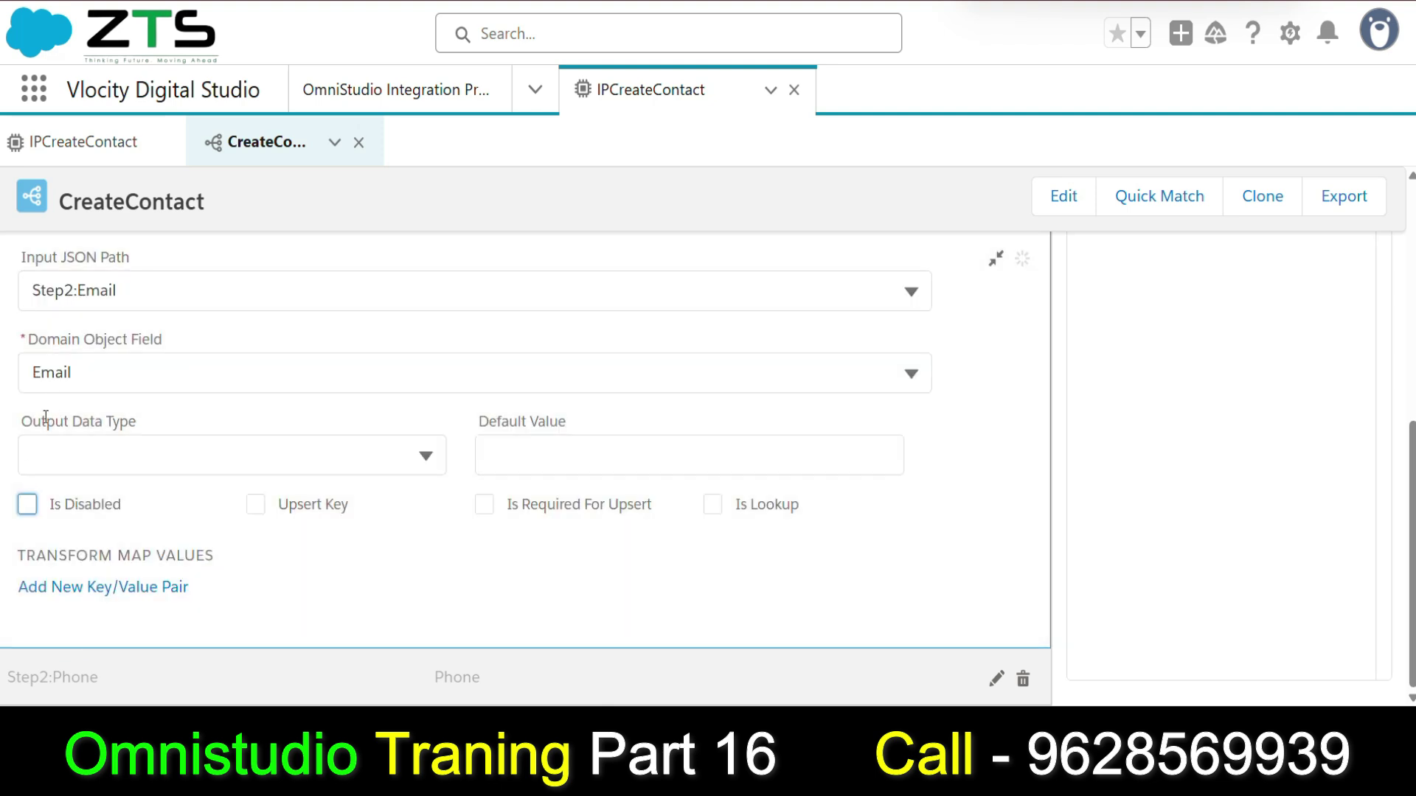
left_click(81, 295)
key("BackSpace")
key("BackSpace")
key("BackSpace")
key("BackSpace")
key("BackSpace")
key("BackSpace")
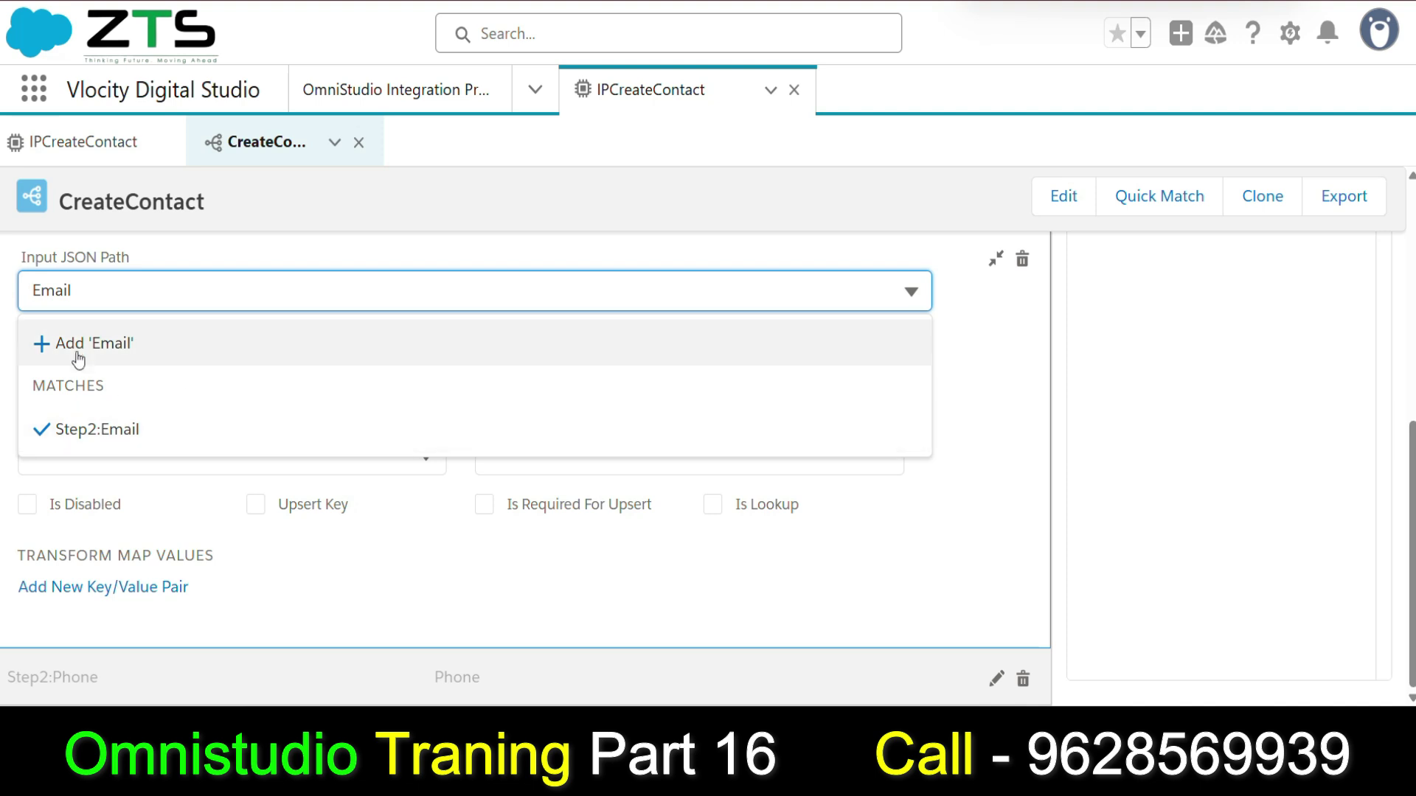
left_click(79, 343)
left_click(87, 675)
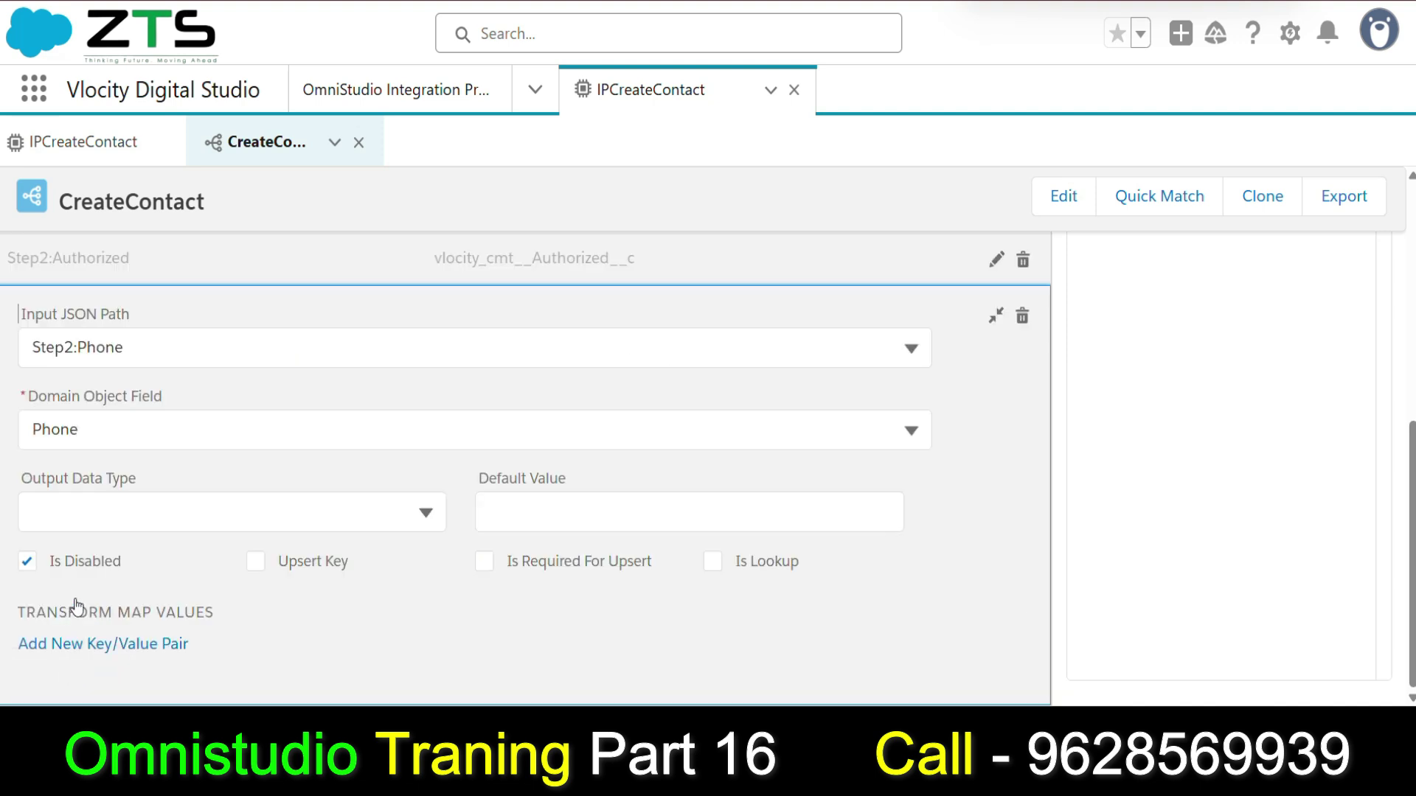
left_click(27, 561)
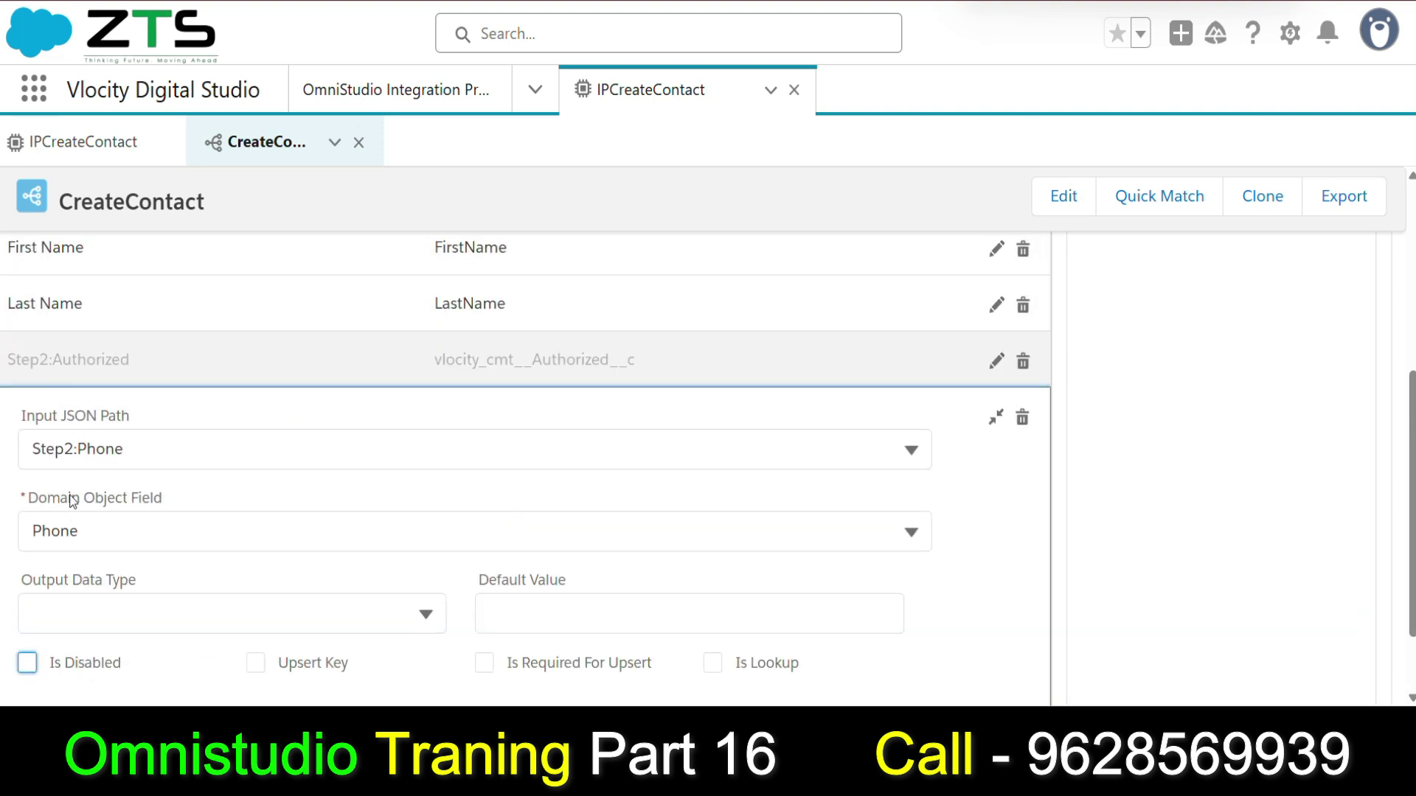
left_click(80, 449)
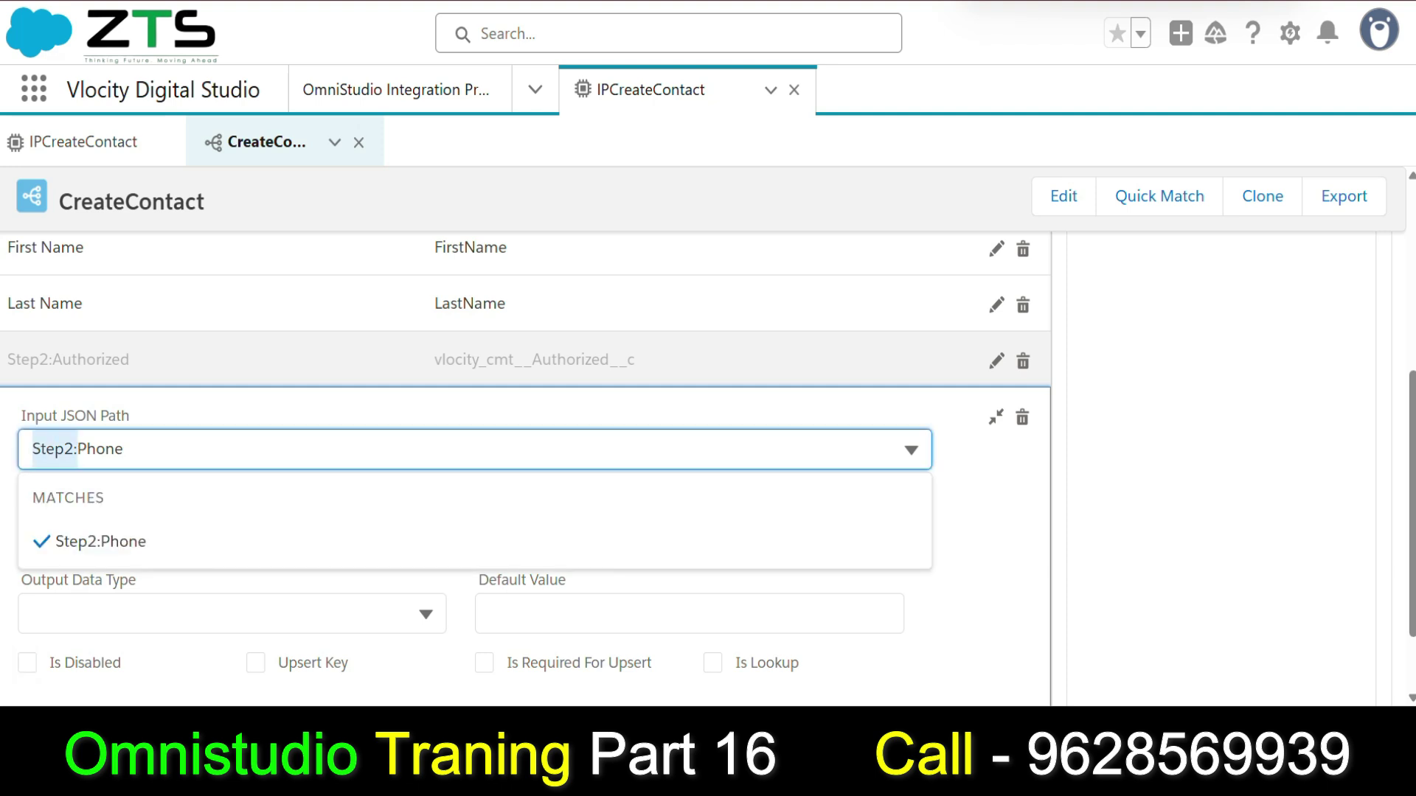
key("BackSpace")
key("BackSpace")
key("BackSpace")
key("BackSpace")
key("BackSpace")
key("BackSpace")
left_click(100, 509)
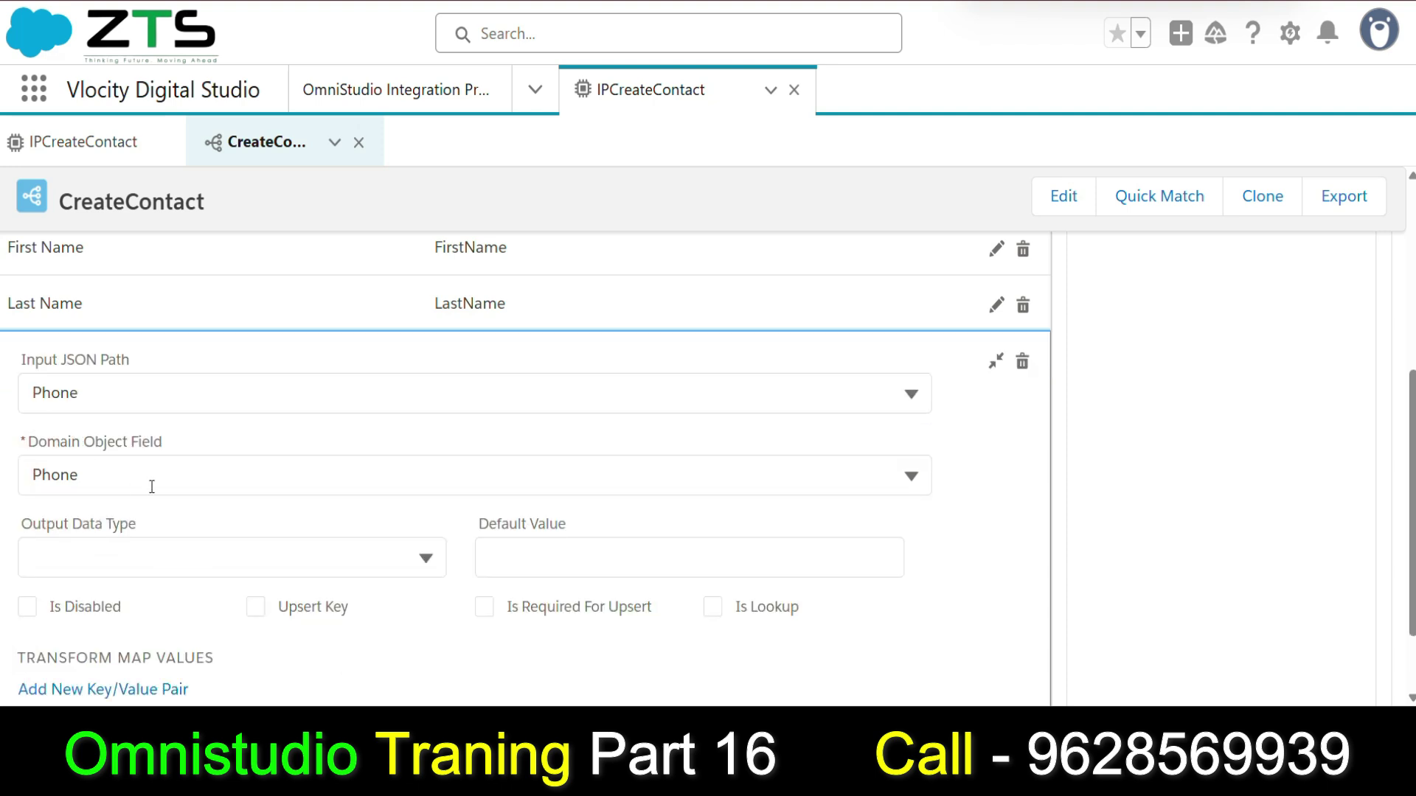
left_click(995, 464)
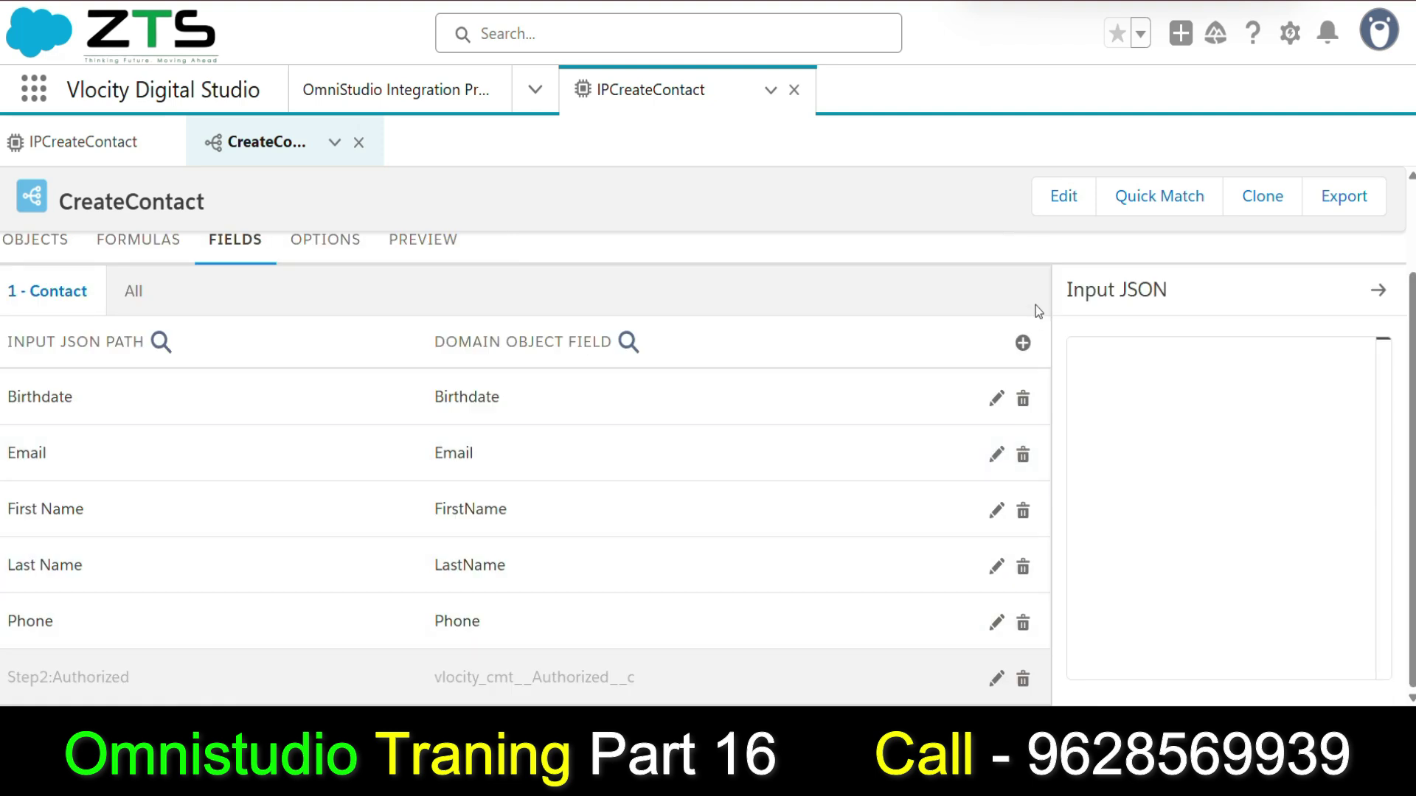
Add a new mapping from input 'Lead Source' to the Contact's LeadSource field.
left_click(1022, 343)
left_click(102, 436)
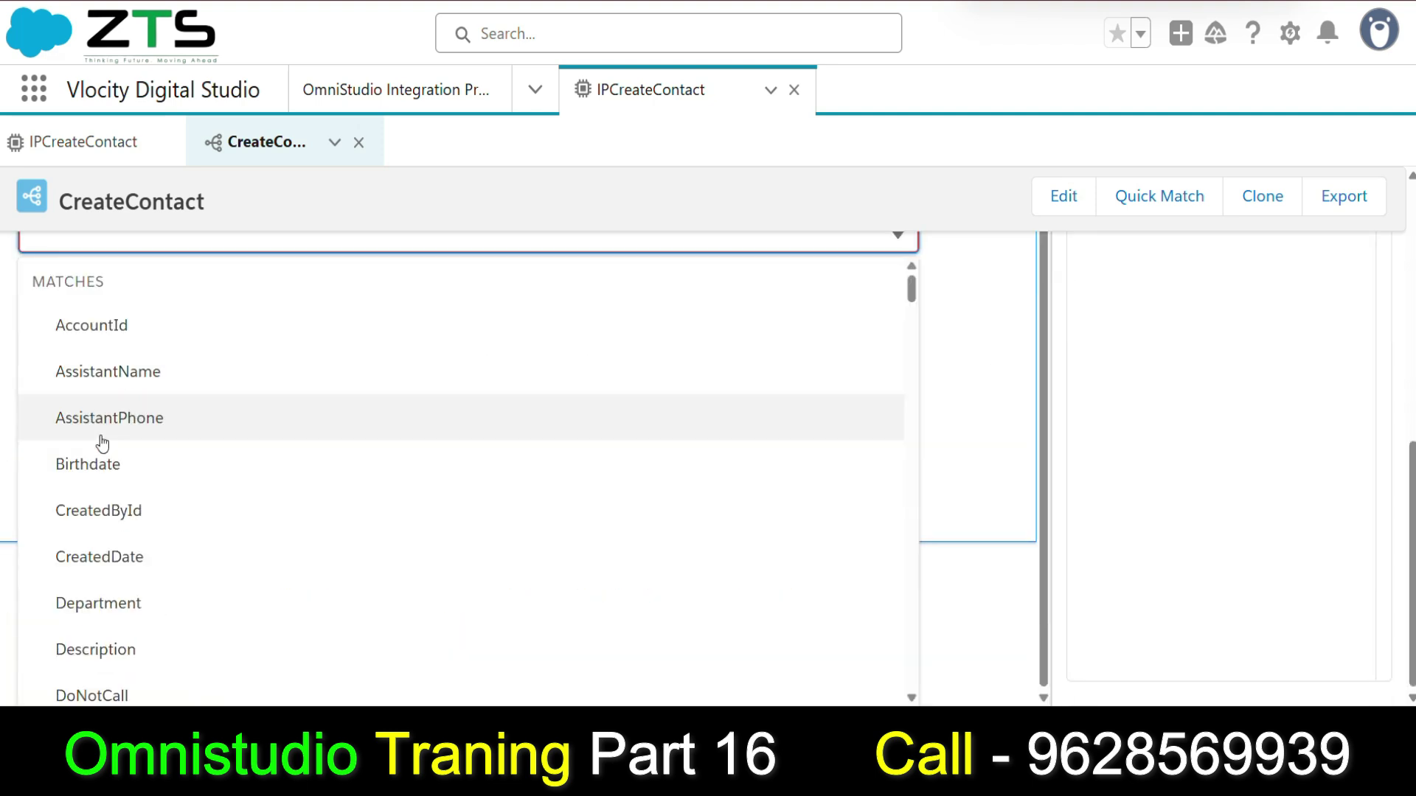
type("lEAD")
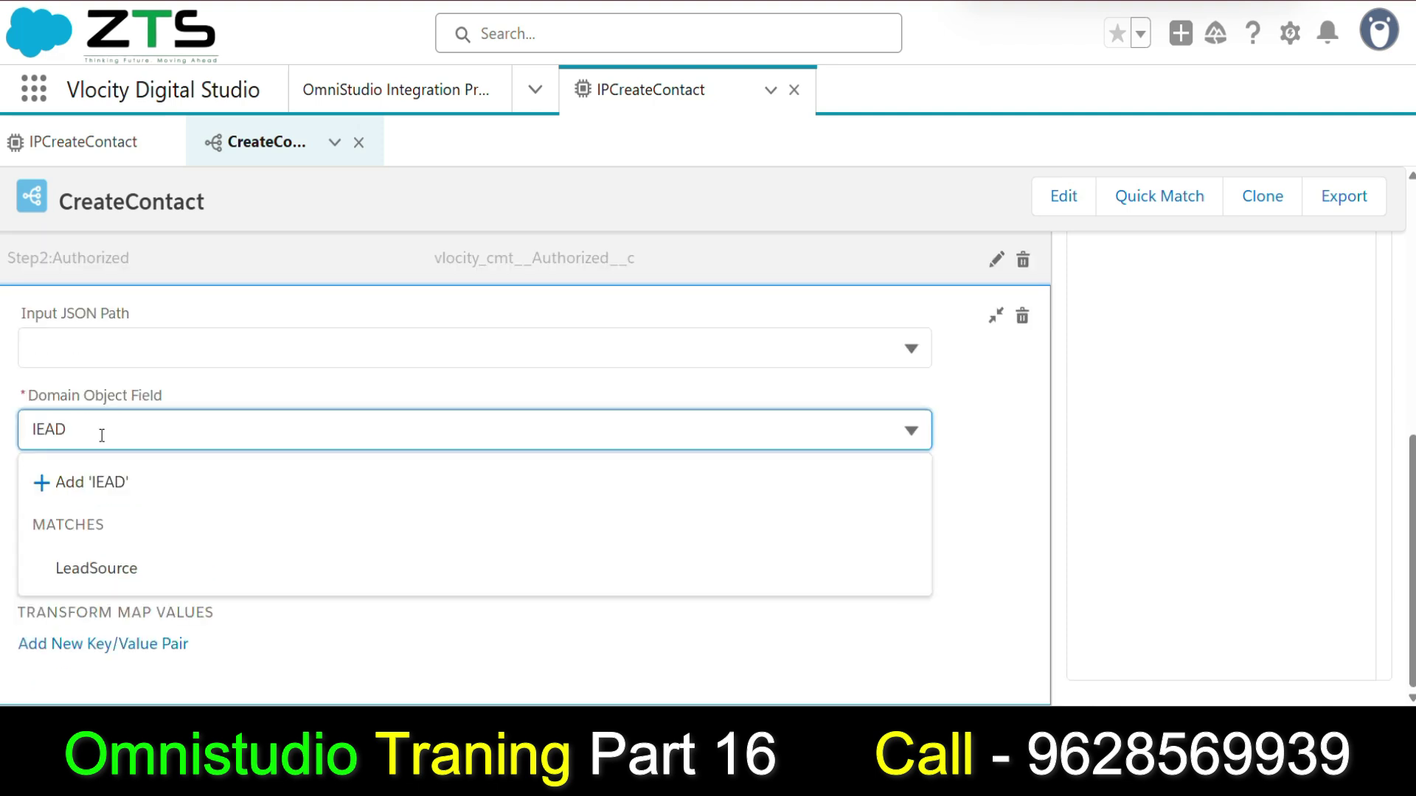
left_click(127, 562)
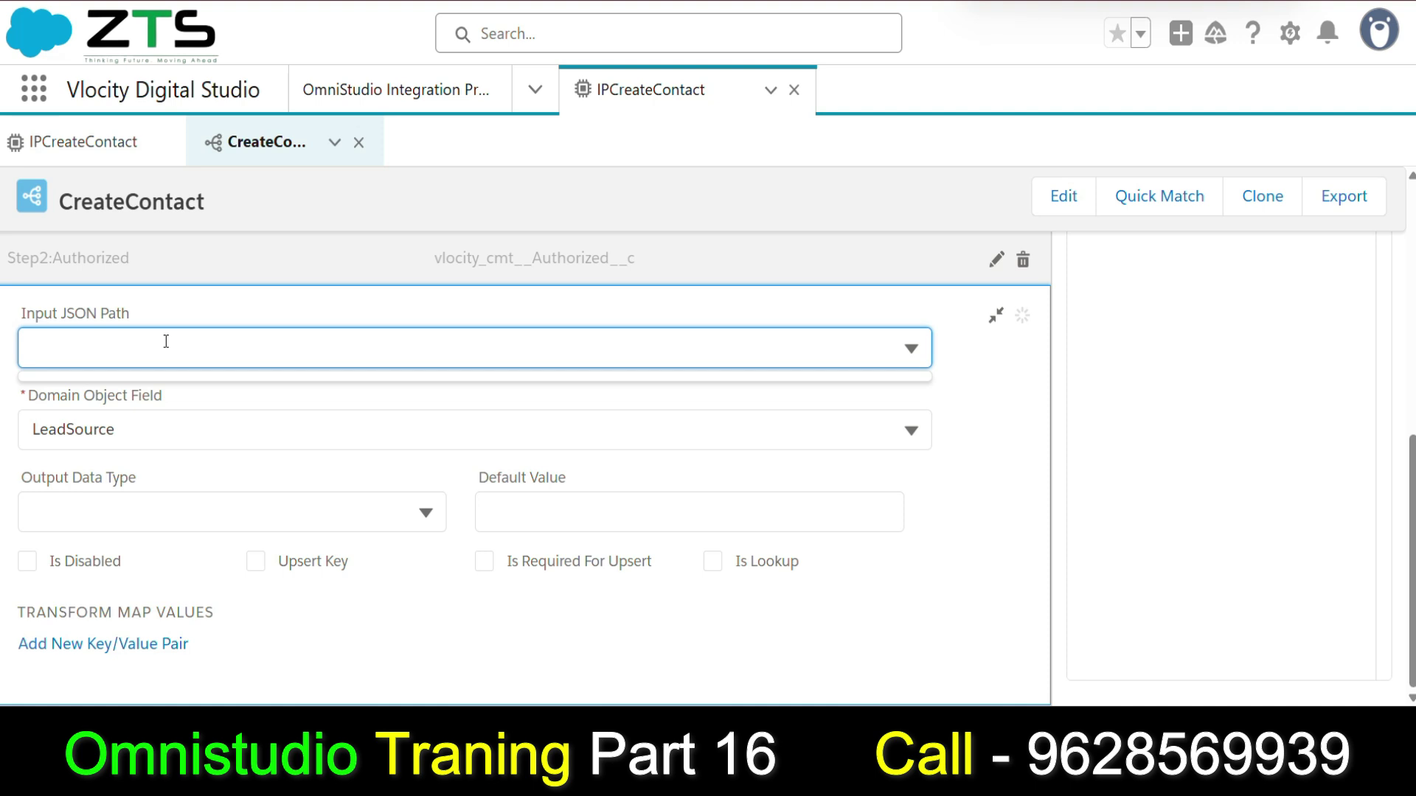
type("Lead Source")
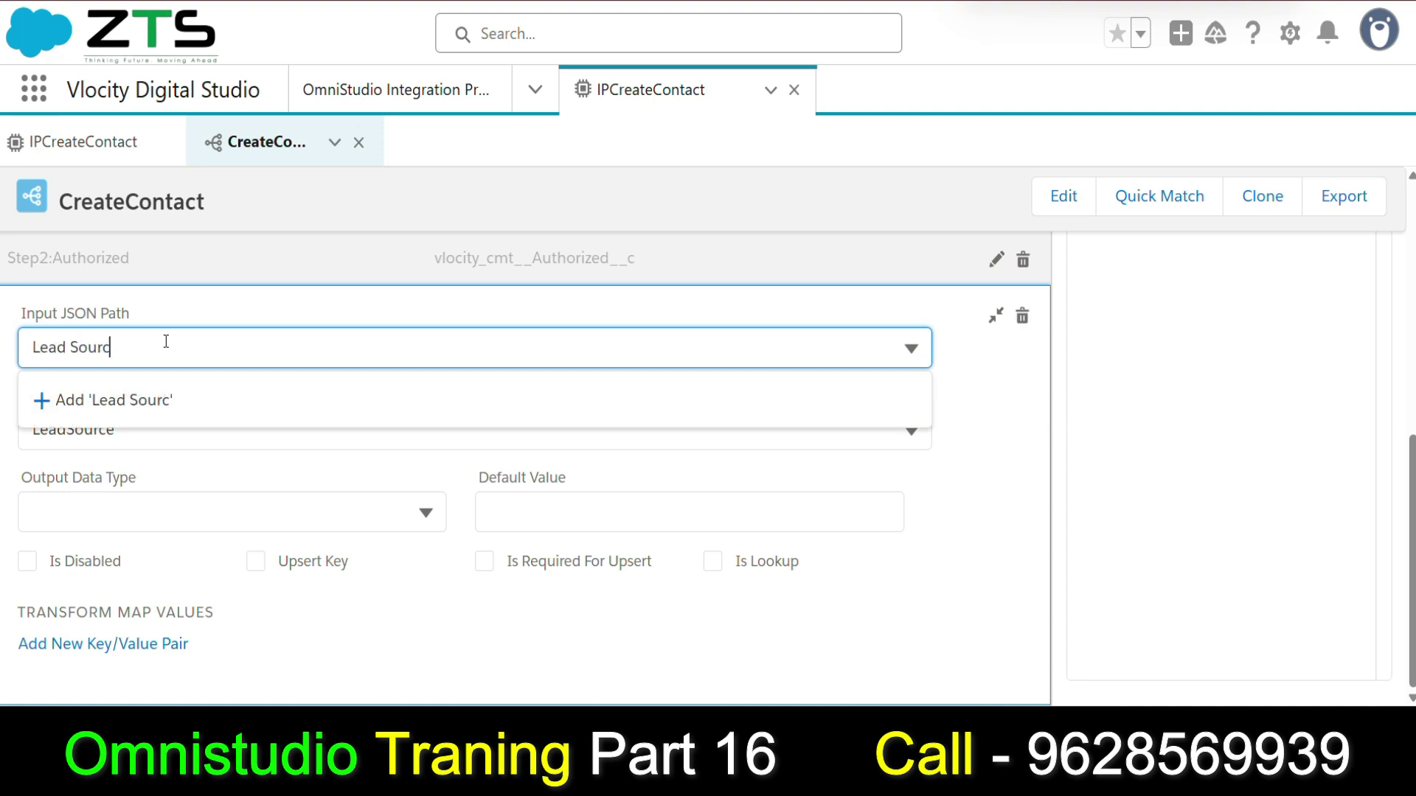
left_click(155, 402)
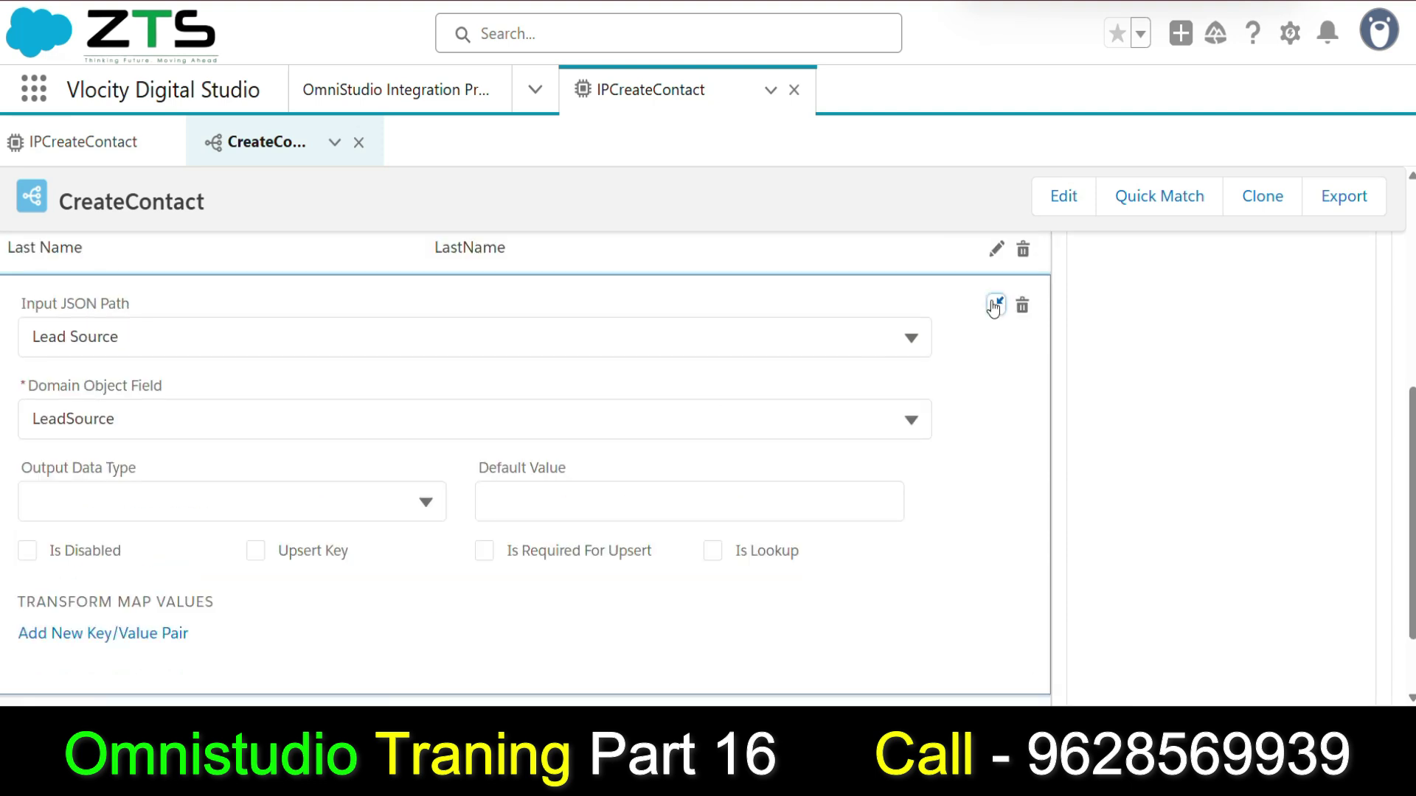
left_click(995, 303)
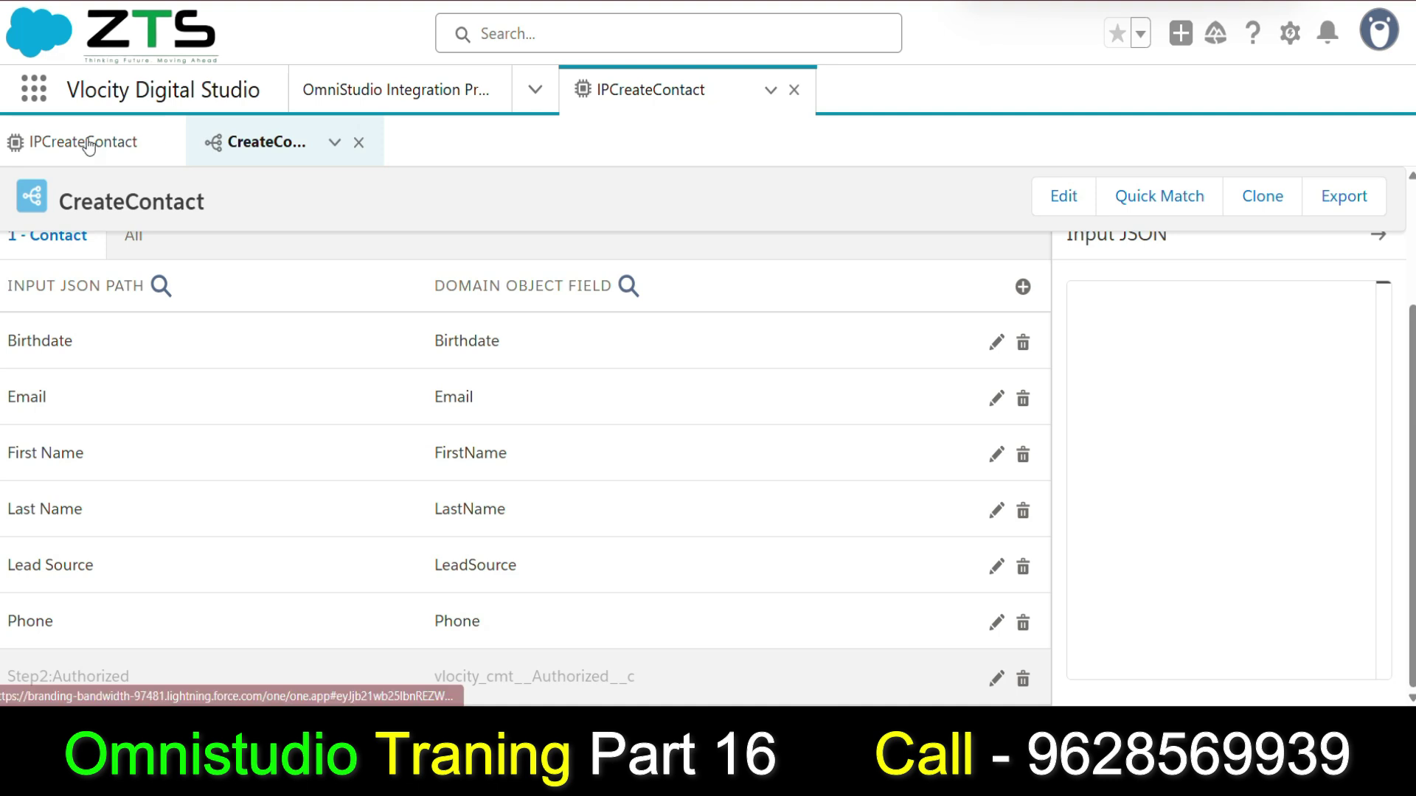
left_click(86, 142)
Add a second Additional Input row to CreateContact and check the DataRaptor's Birthdate input name.
scroll(855, 479, "down", 5)
scroll(812, 402, "up", 4)
left_click(800, 472)
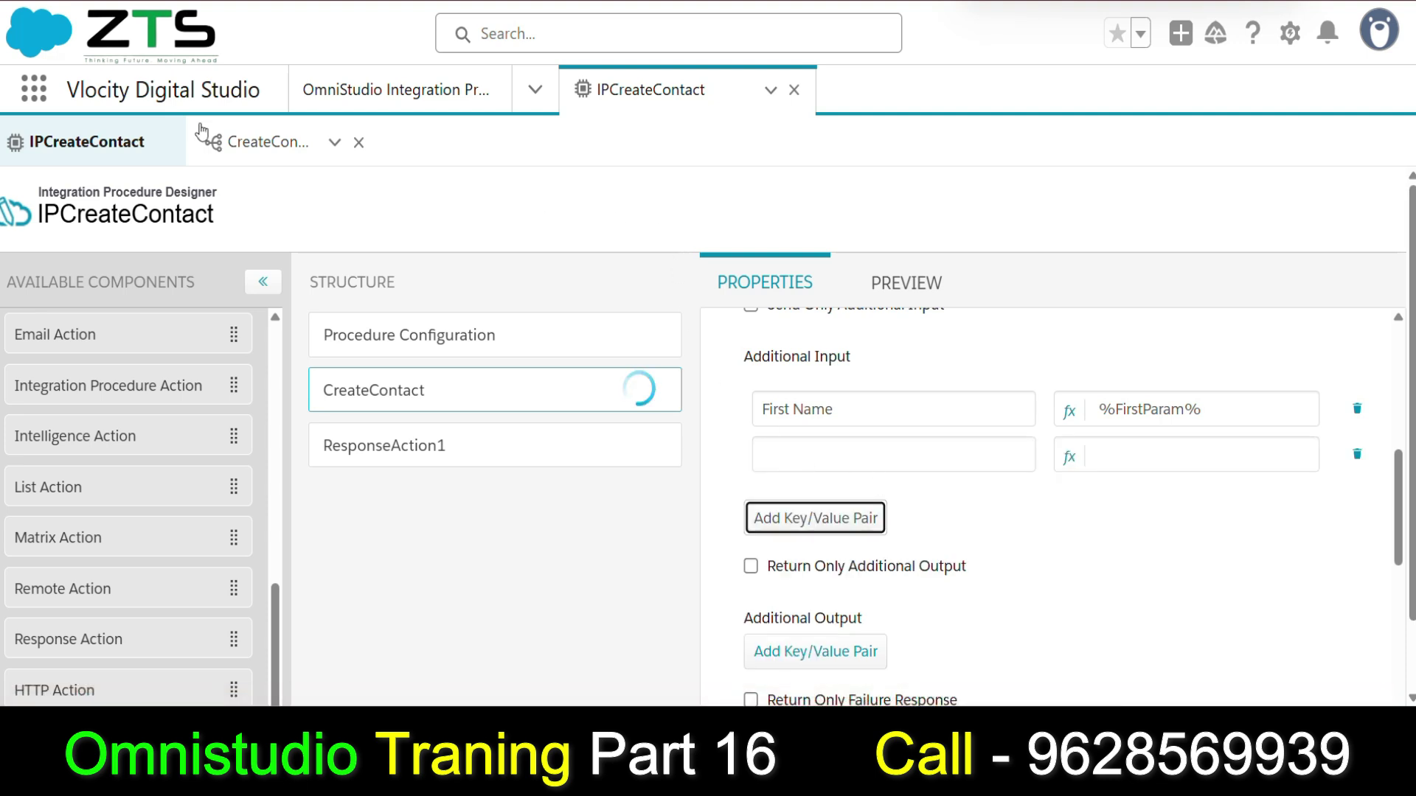
left_click(235, 137)
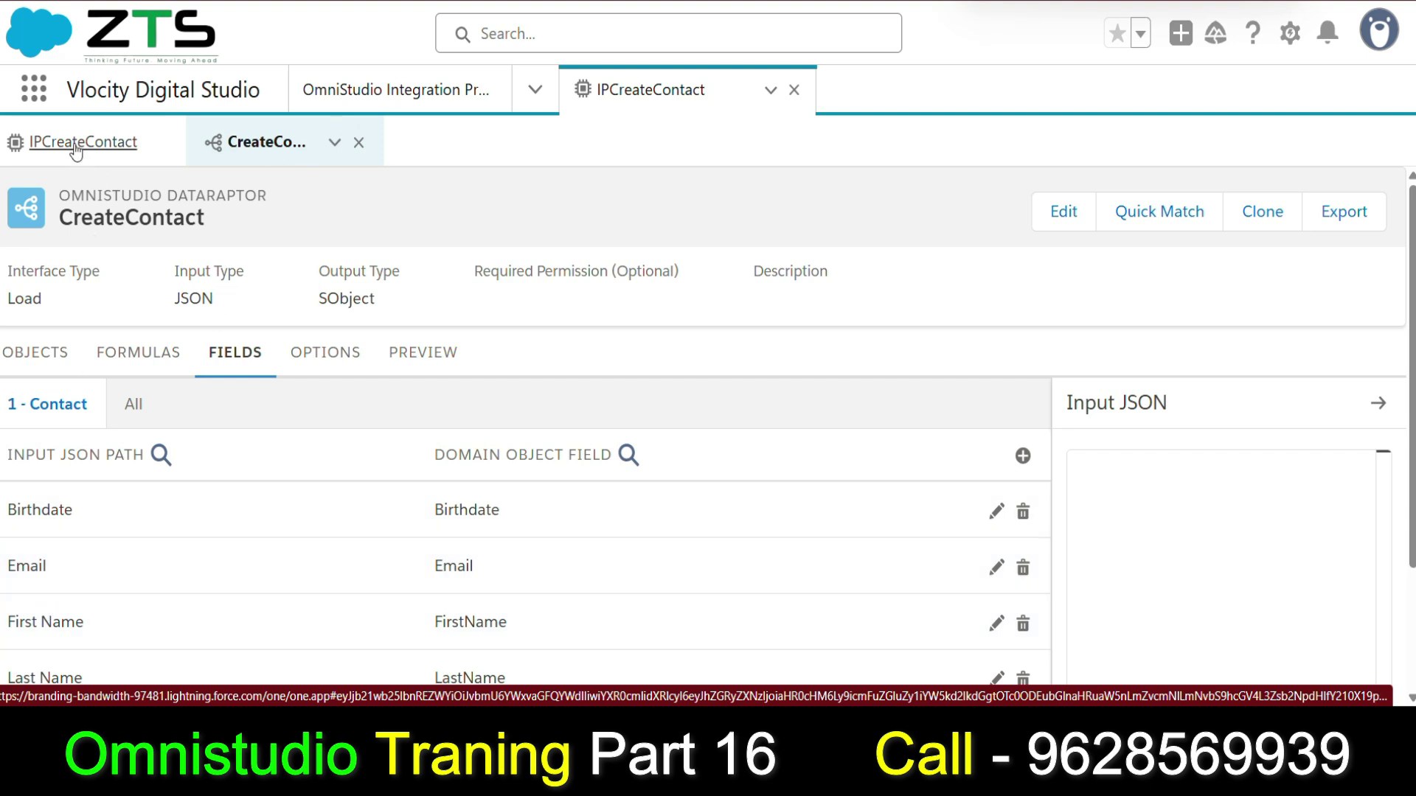
left_click(83, 142)
left_click(837, 455)
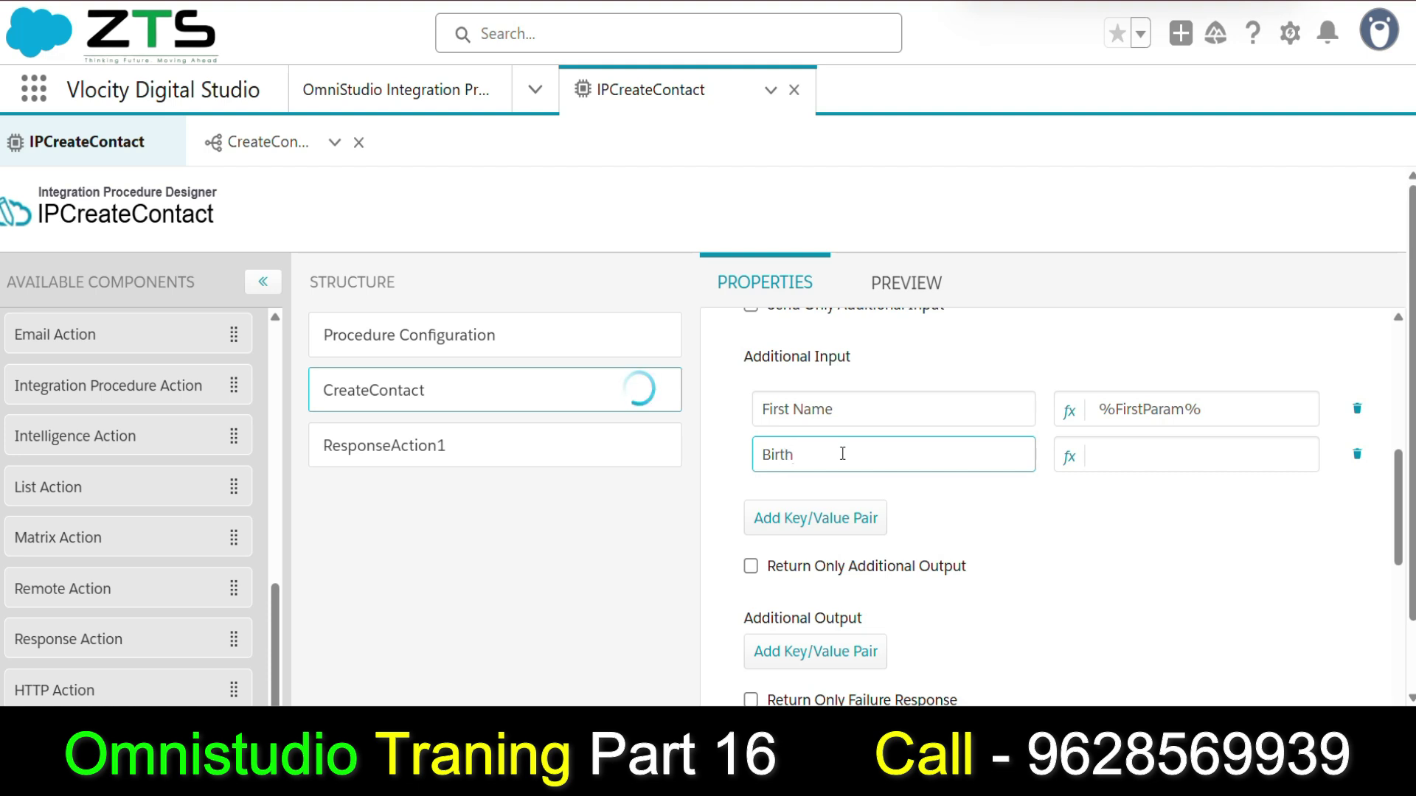
left_click(273, 157)
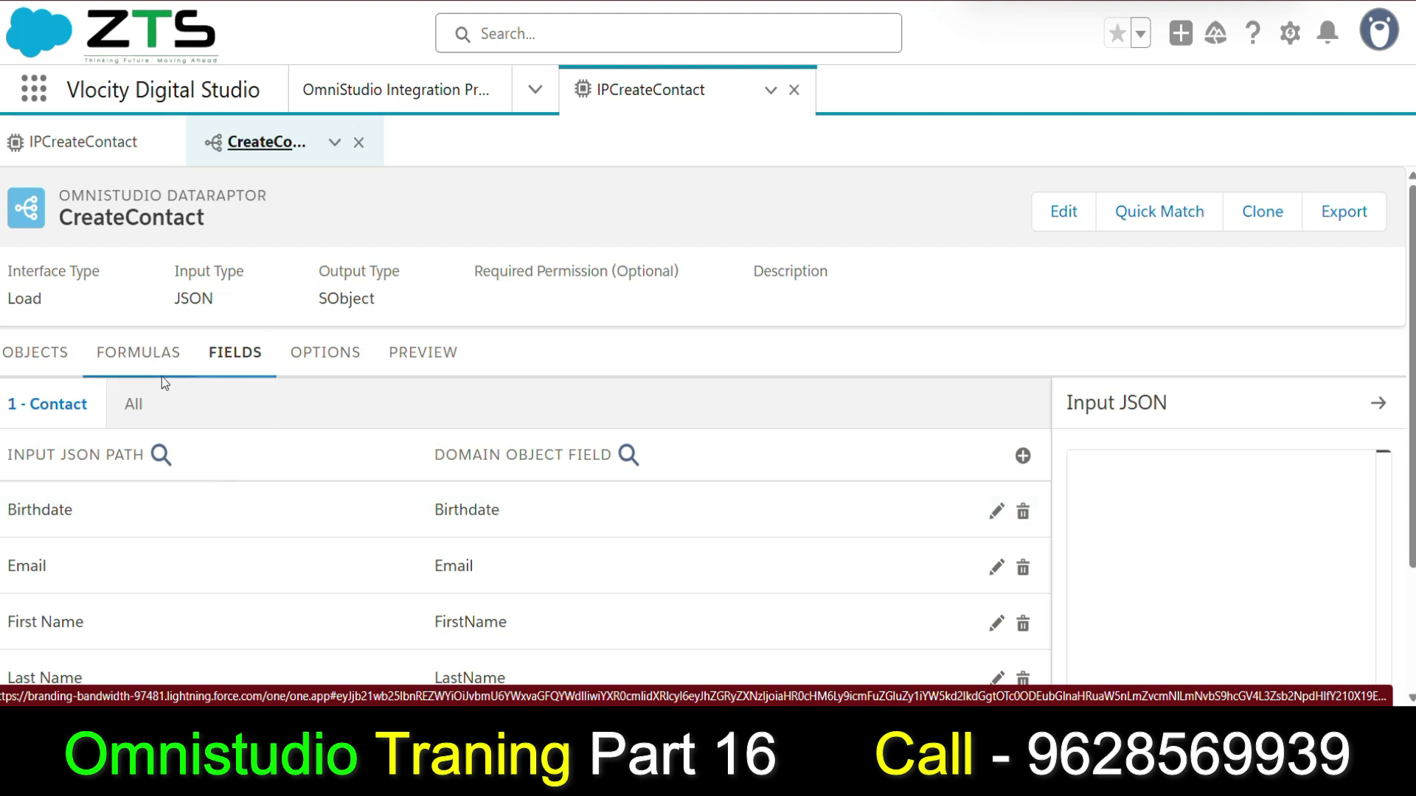
Complete the Birthdate key and add an Email key to CreateContact's additional inputs.
left_click(118, 140)
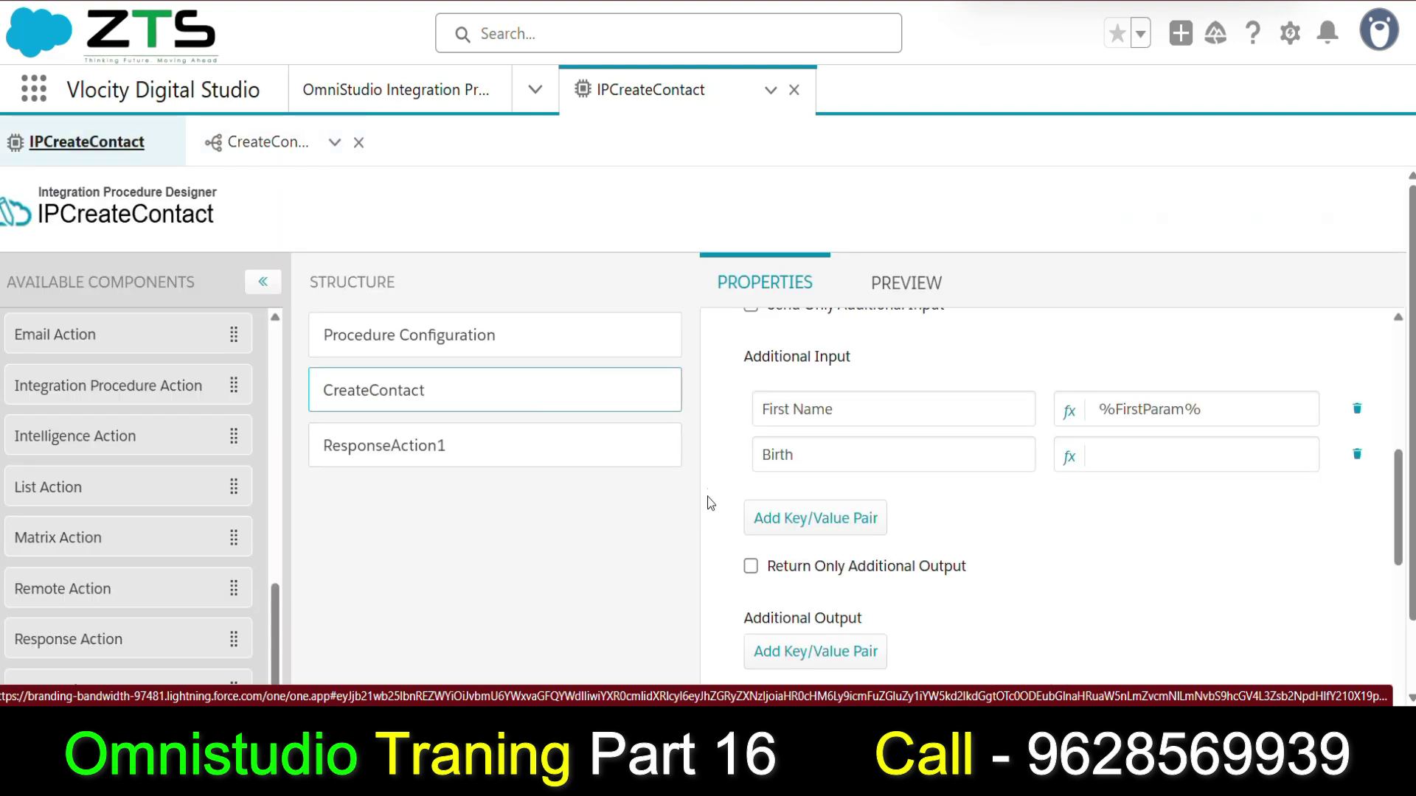
left_click(804, 454)
type("dat")
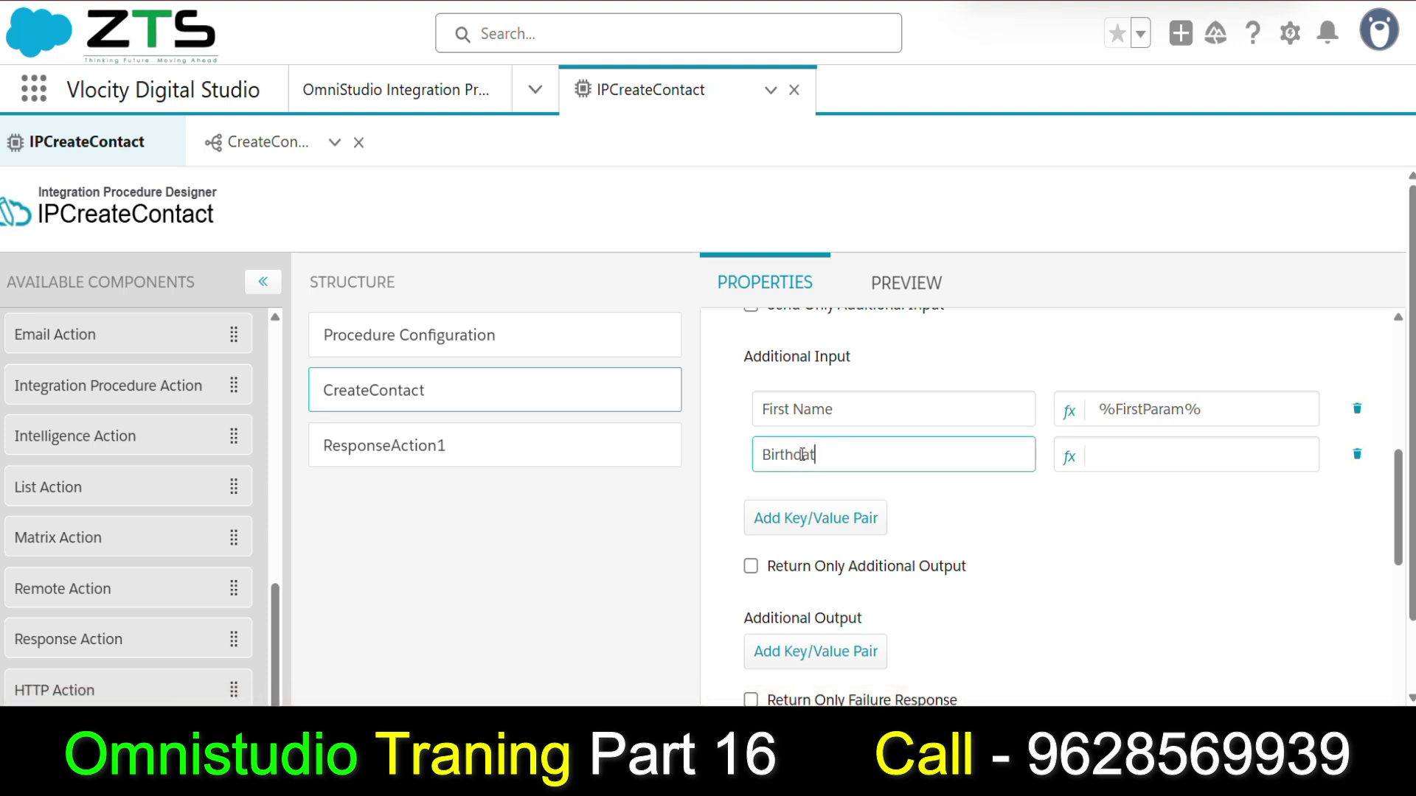
type("e")
left_click(800, 521)
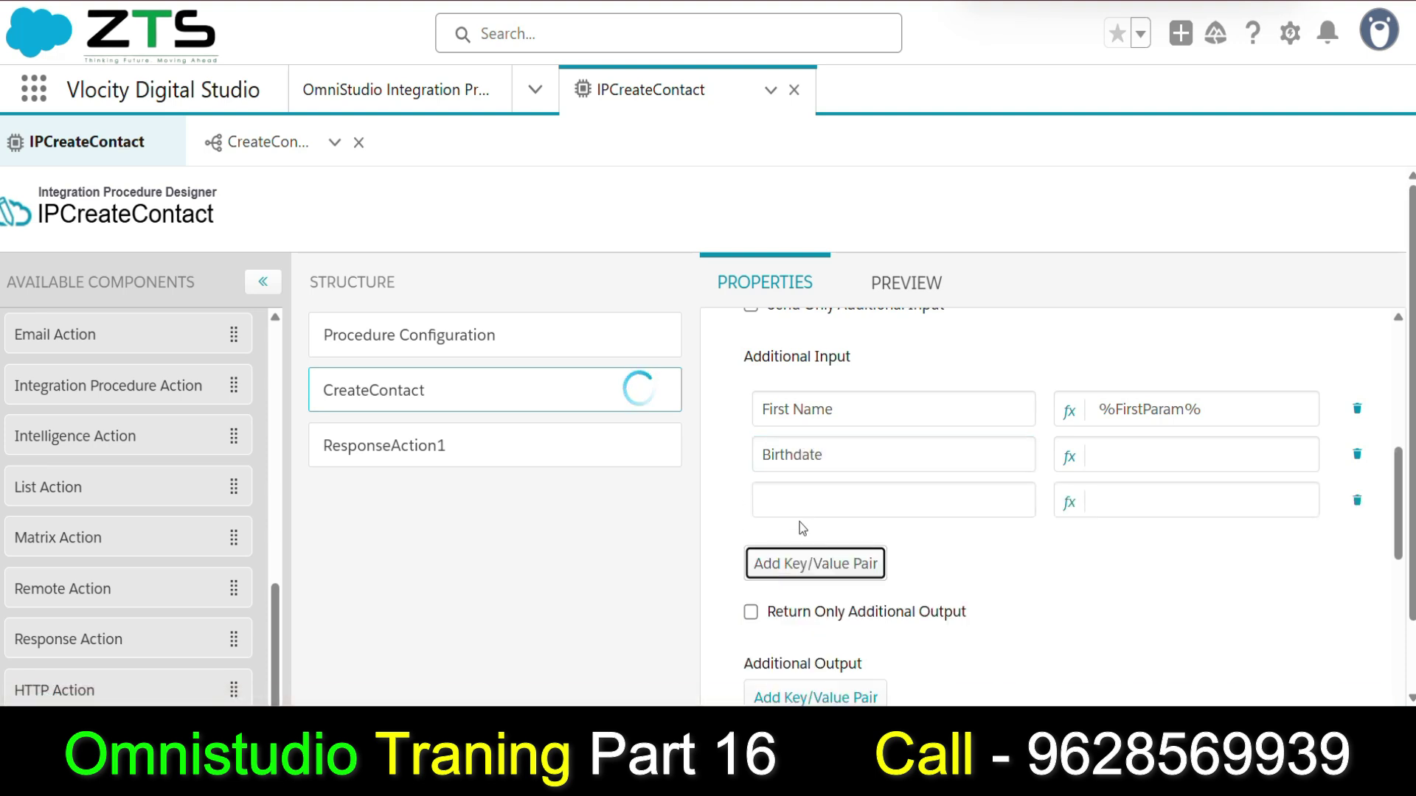
type("Email")
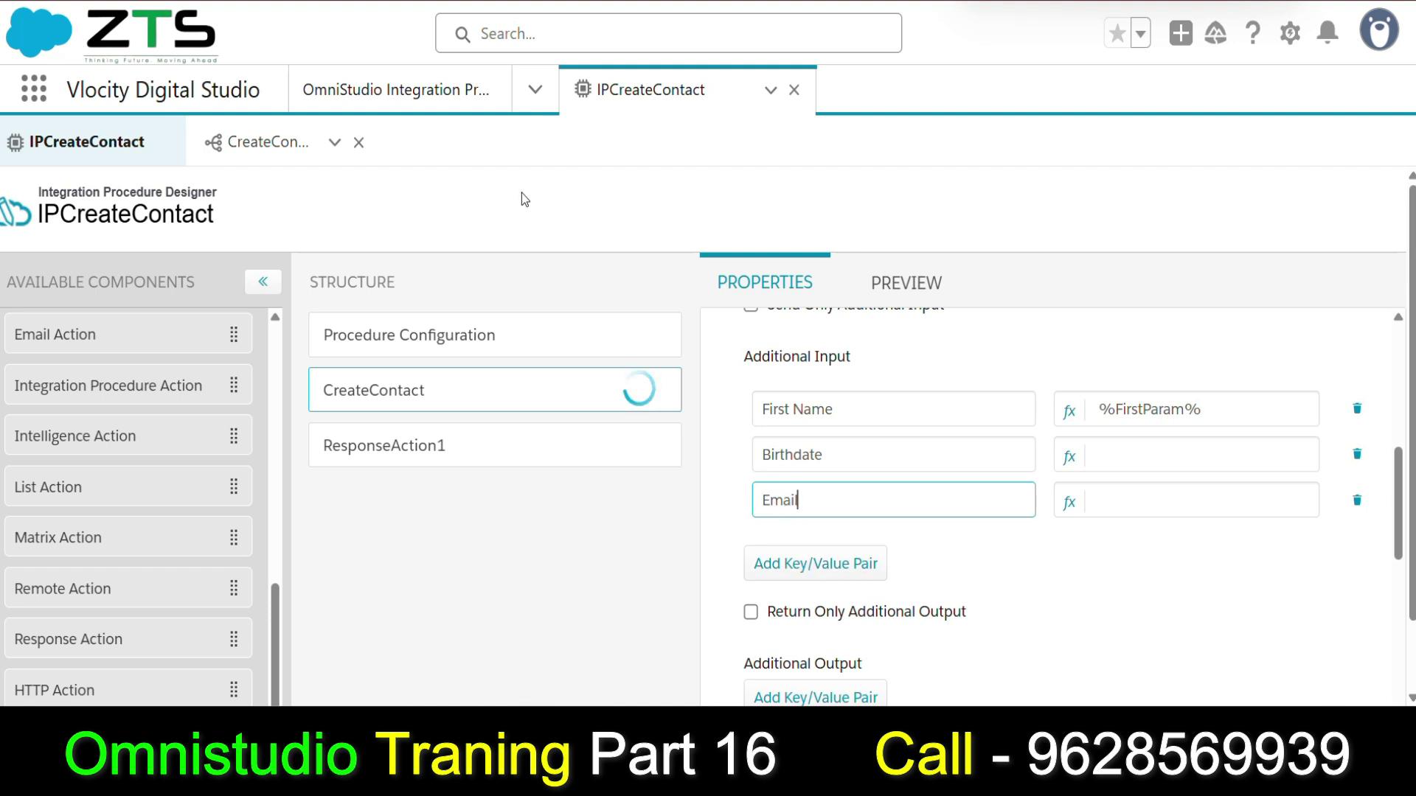
Check the DataRaptor's field names and add a Lead Source key.
left_click(286, 157)
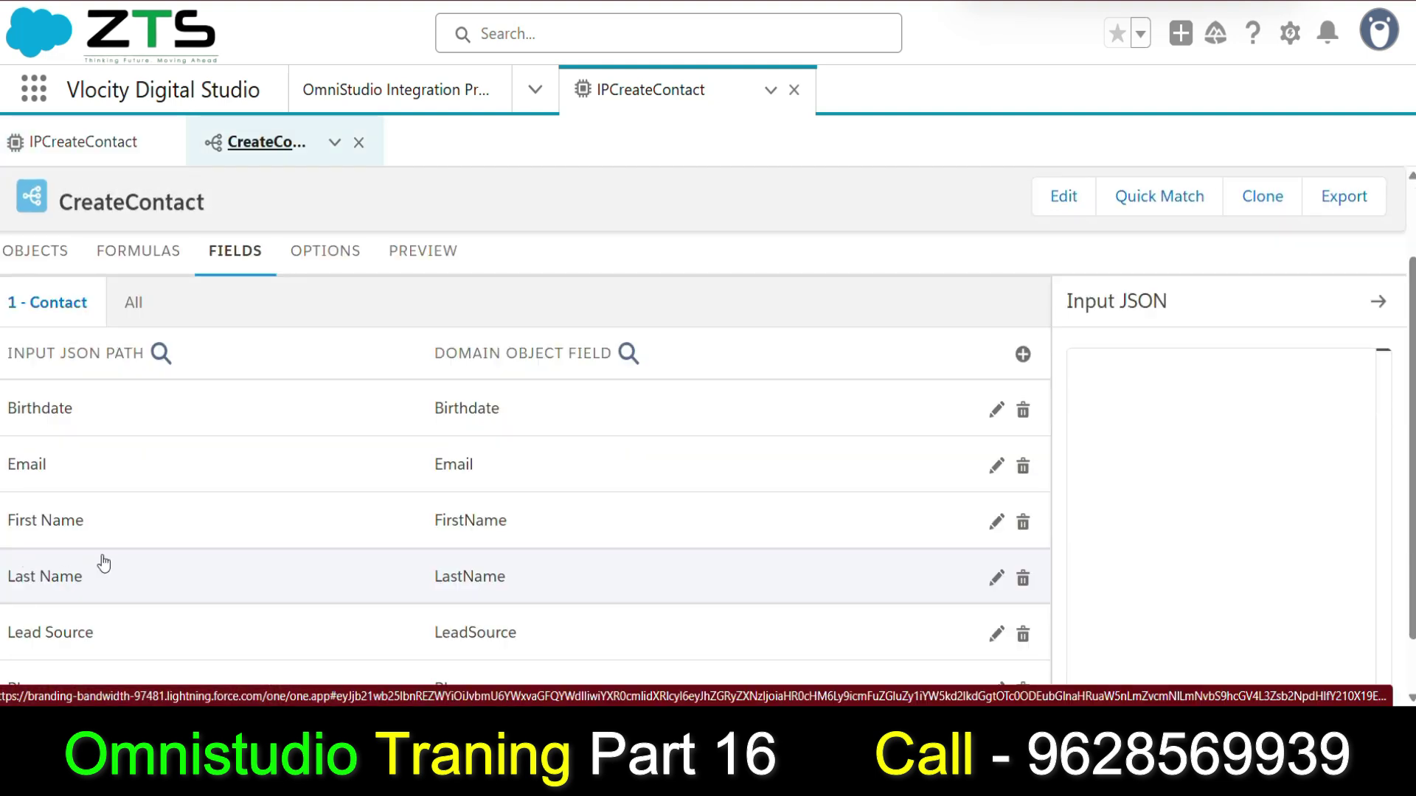
scroll(67, 586, "down", 1)
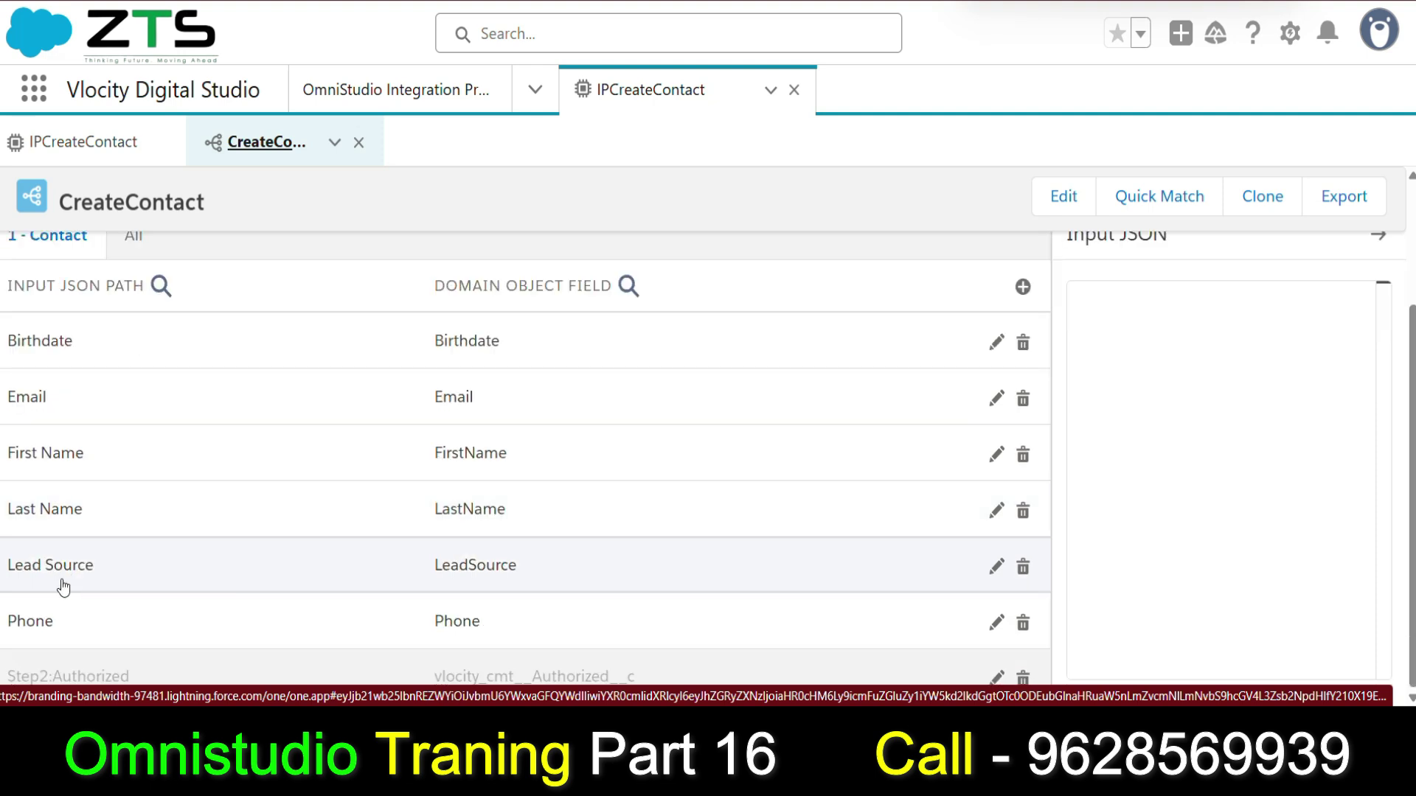
left_click(104, 141)
left_click(819, 563)
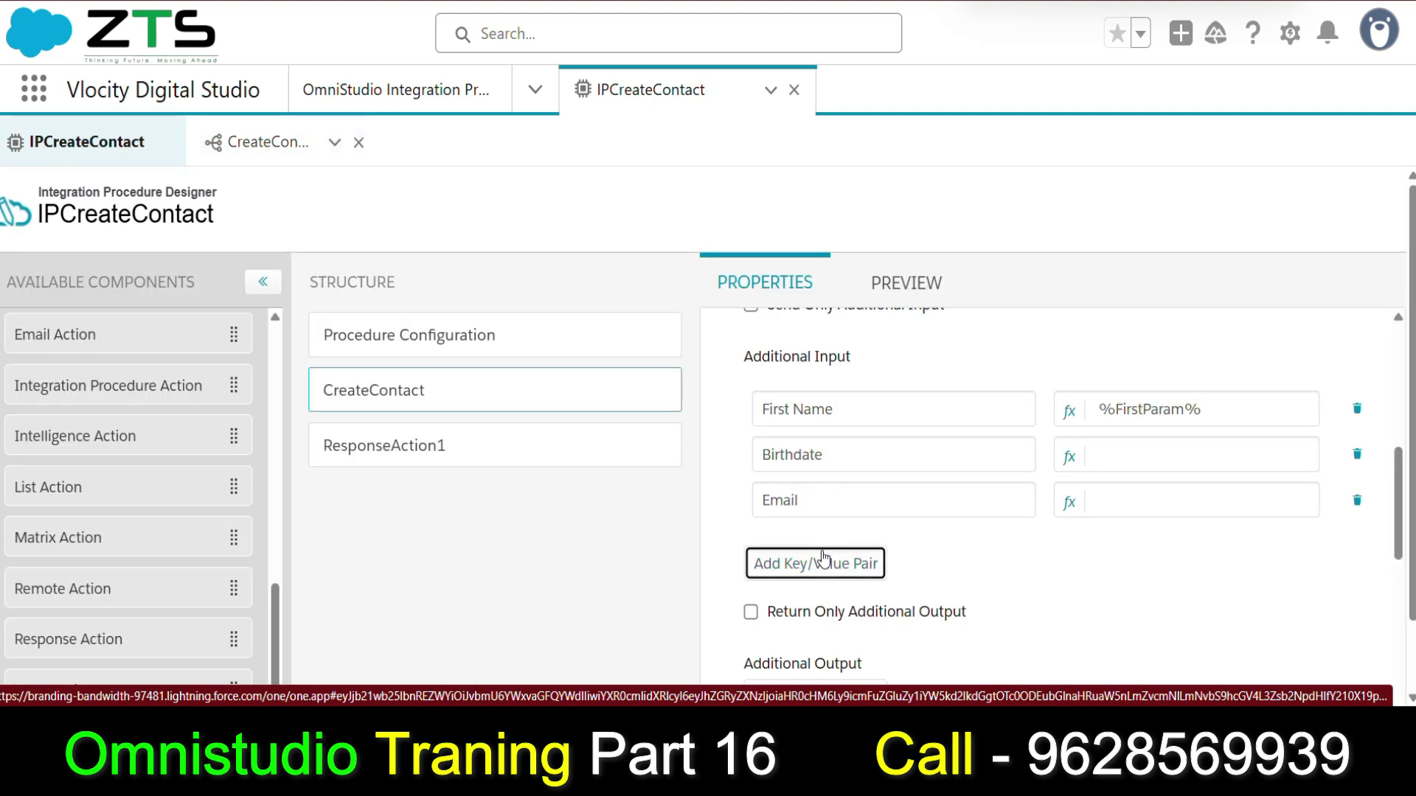
left_click(806, 555)
type("Lead So")
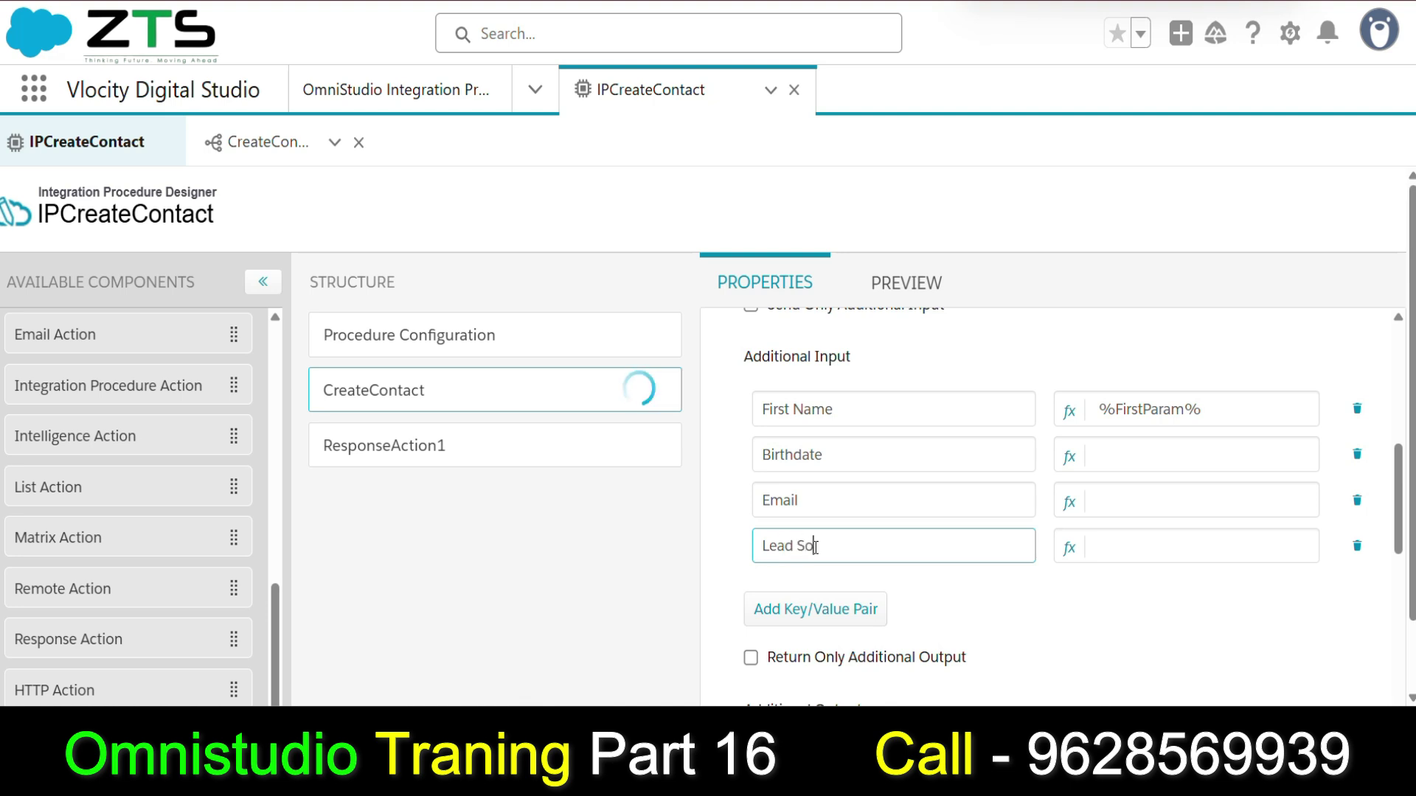
type("urce")
Add a fifth key named Phone after confirming the remaining DataRaptor field names.
left_click(823, 614)
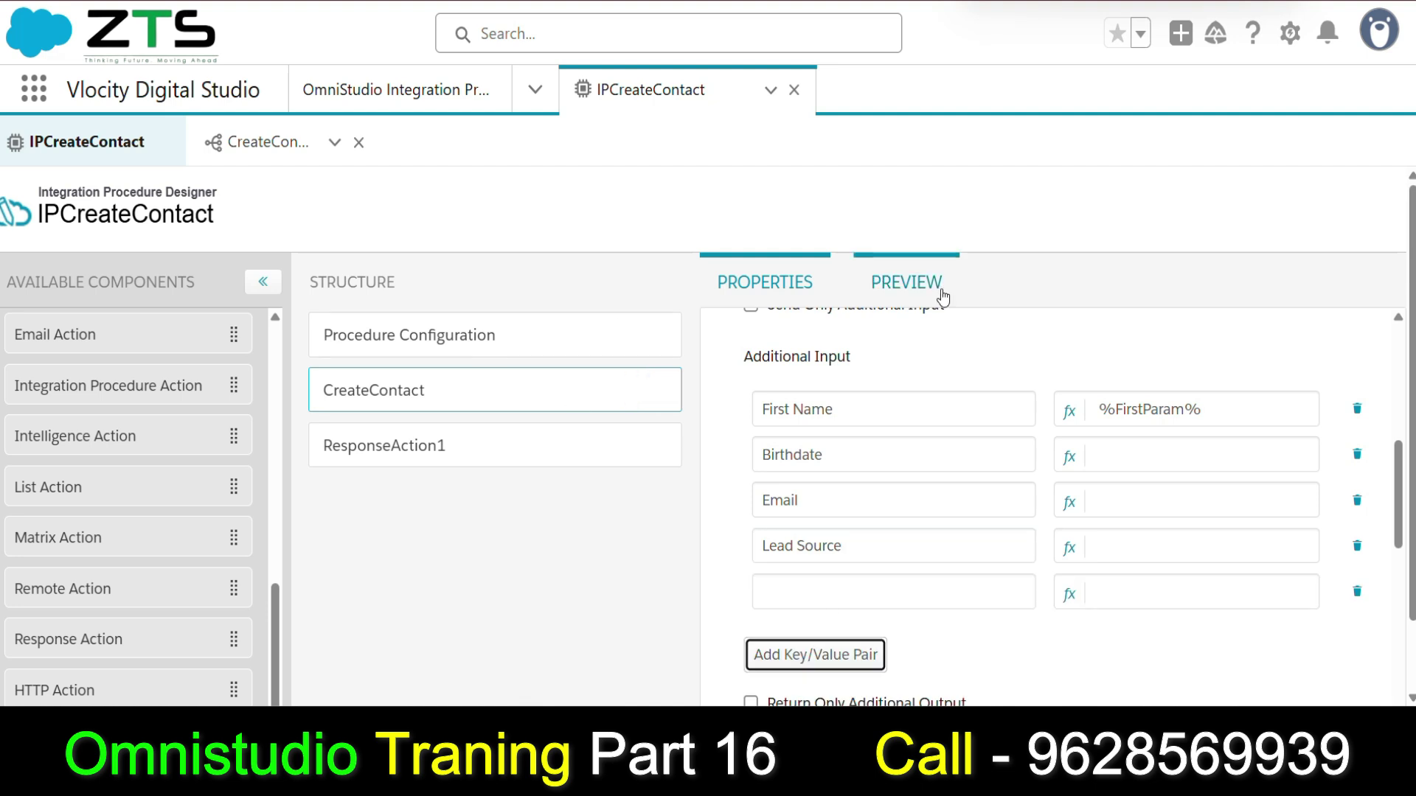
left_click(264, 144)
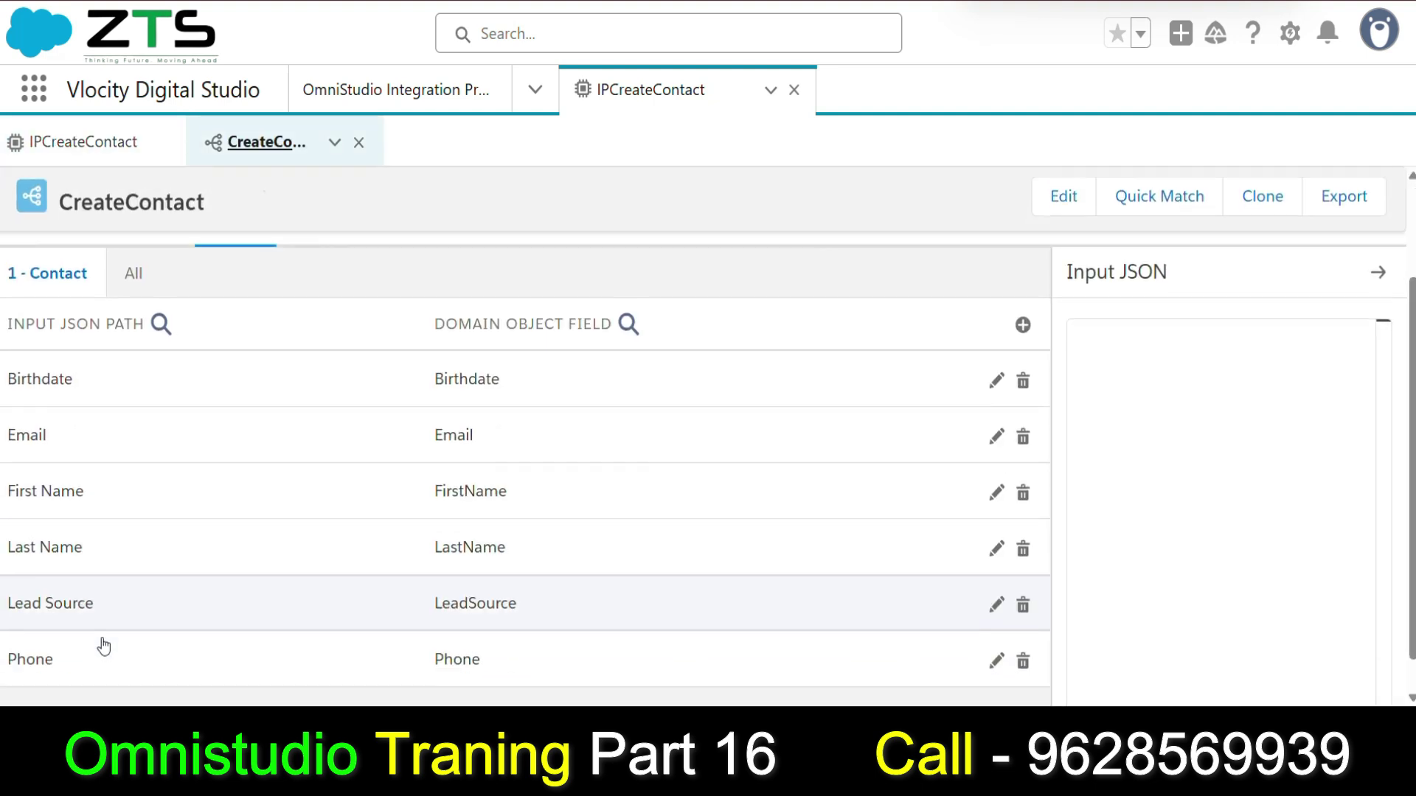
scroll(104, 647, "down", 1)
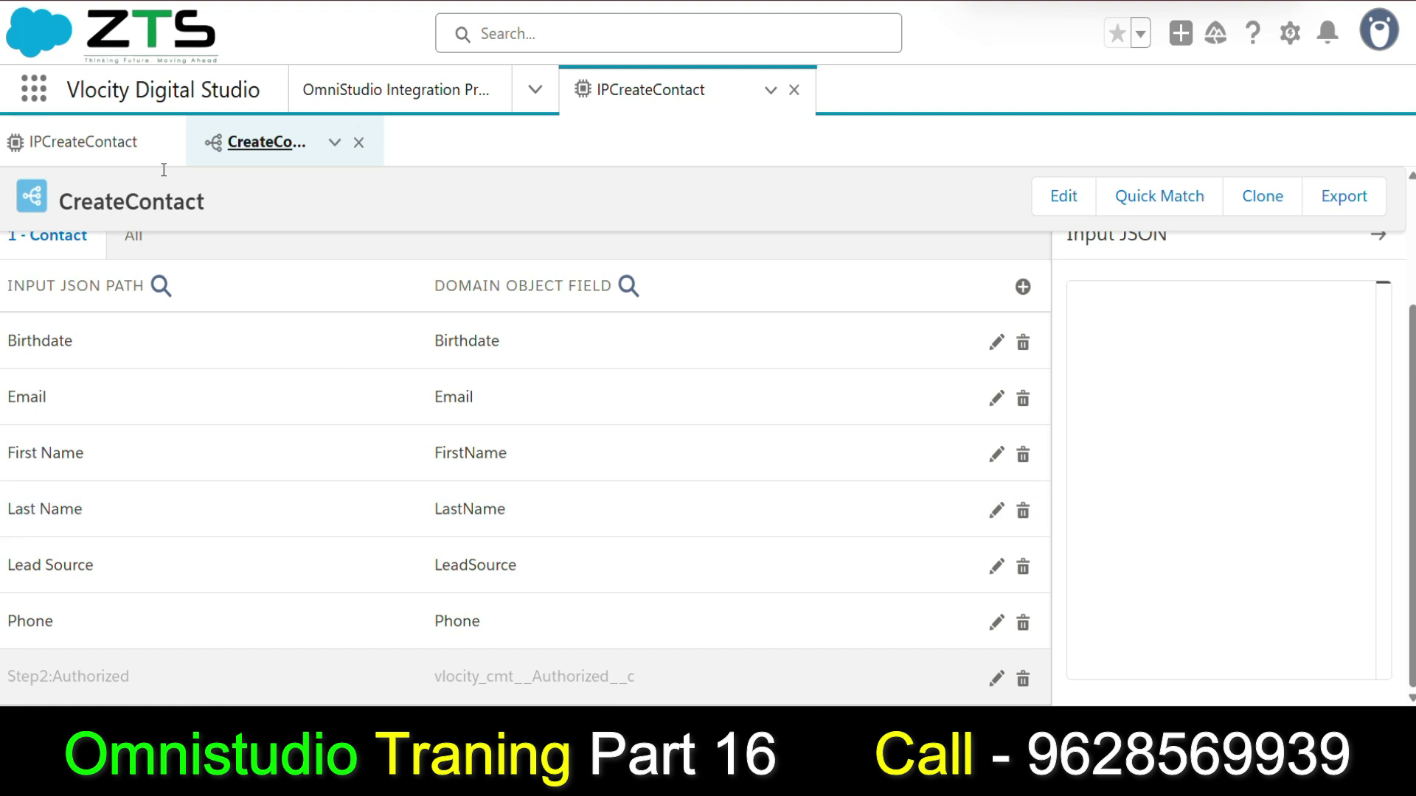
left_click(159, 151)
left_click(879, 591)
type("Phone")
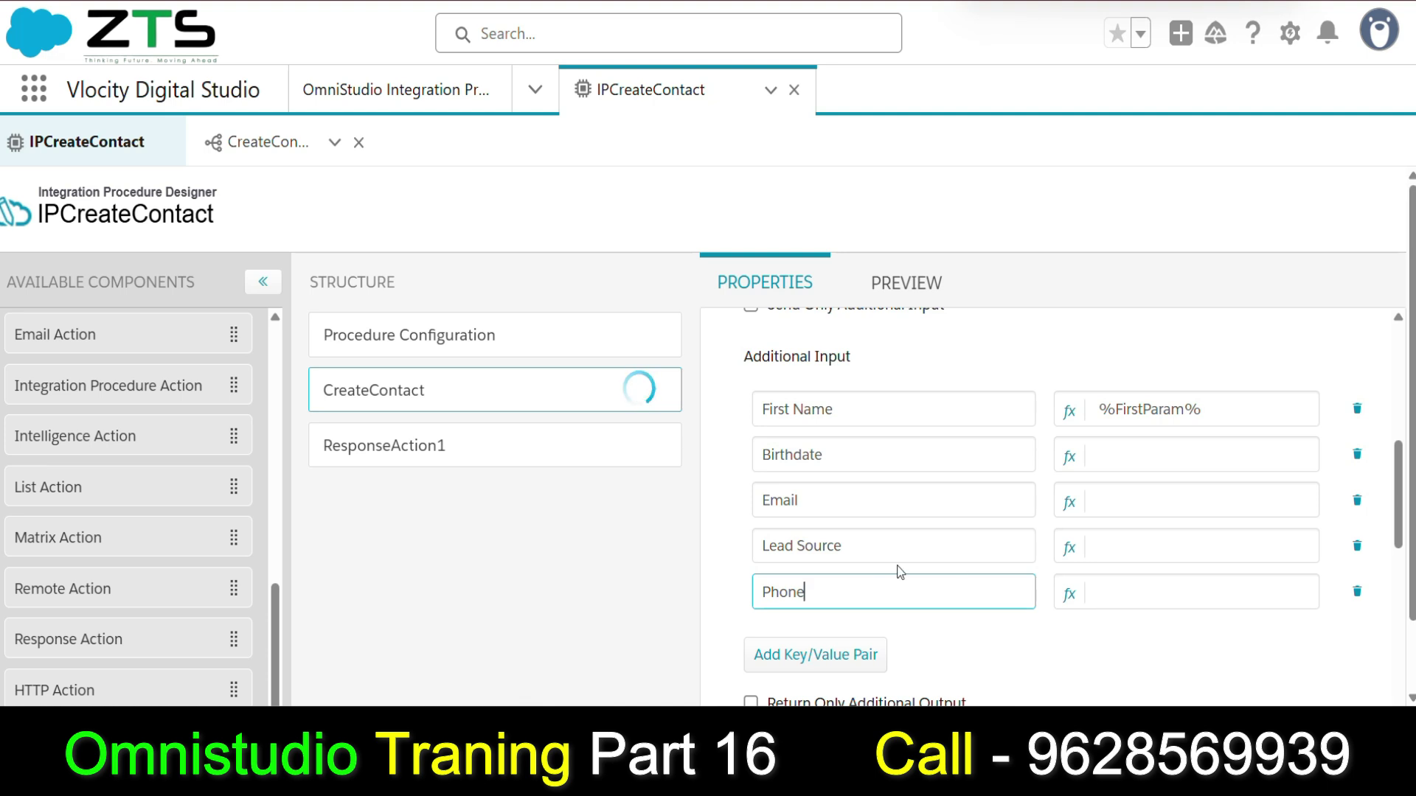
left_click(1055, 664)
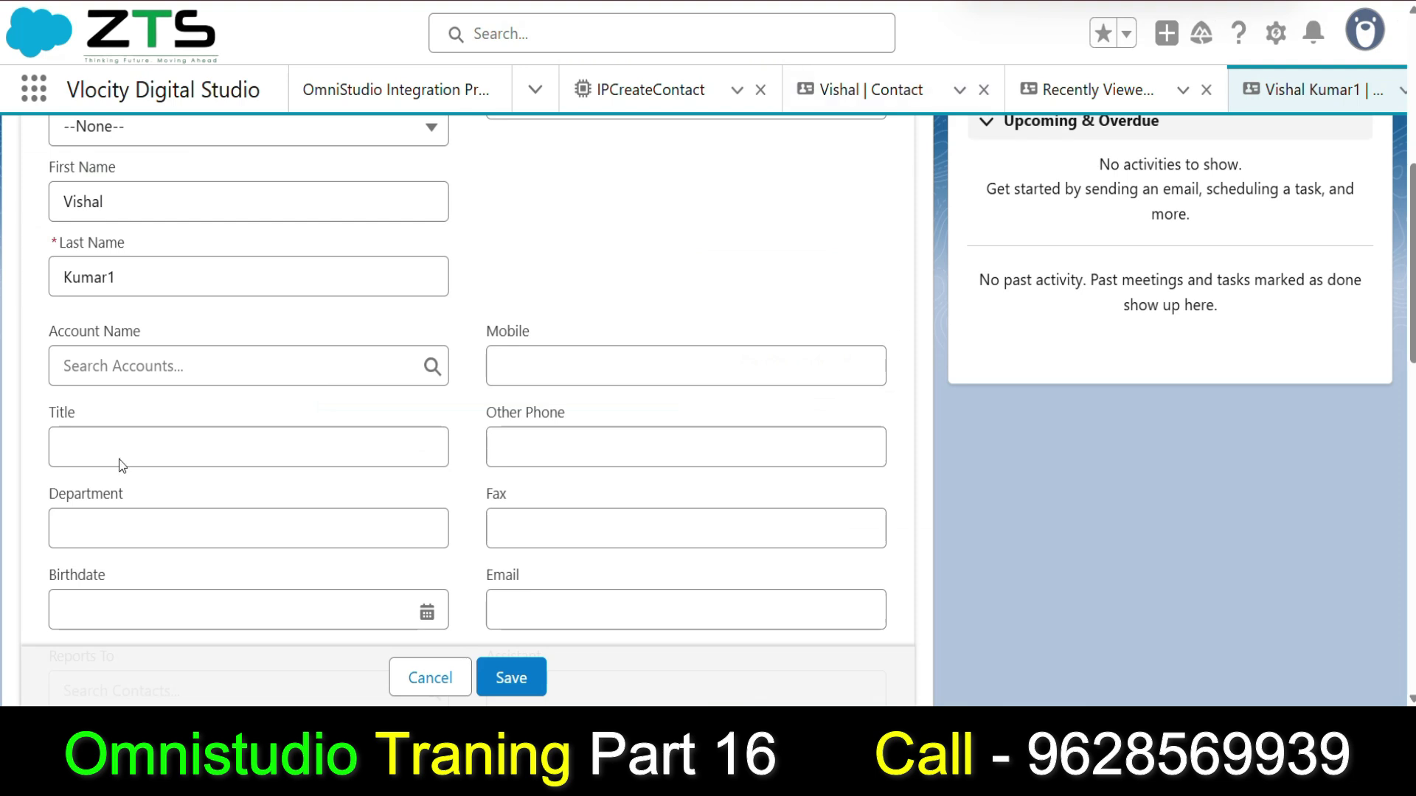
scroll(590, 470, "up", 6)
left_click_drag(487, 491, 544, 492)
scroll(516, 447, "down", 14)
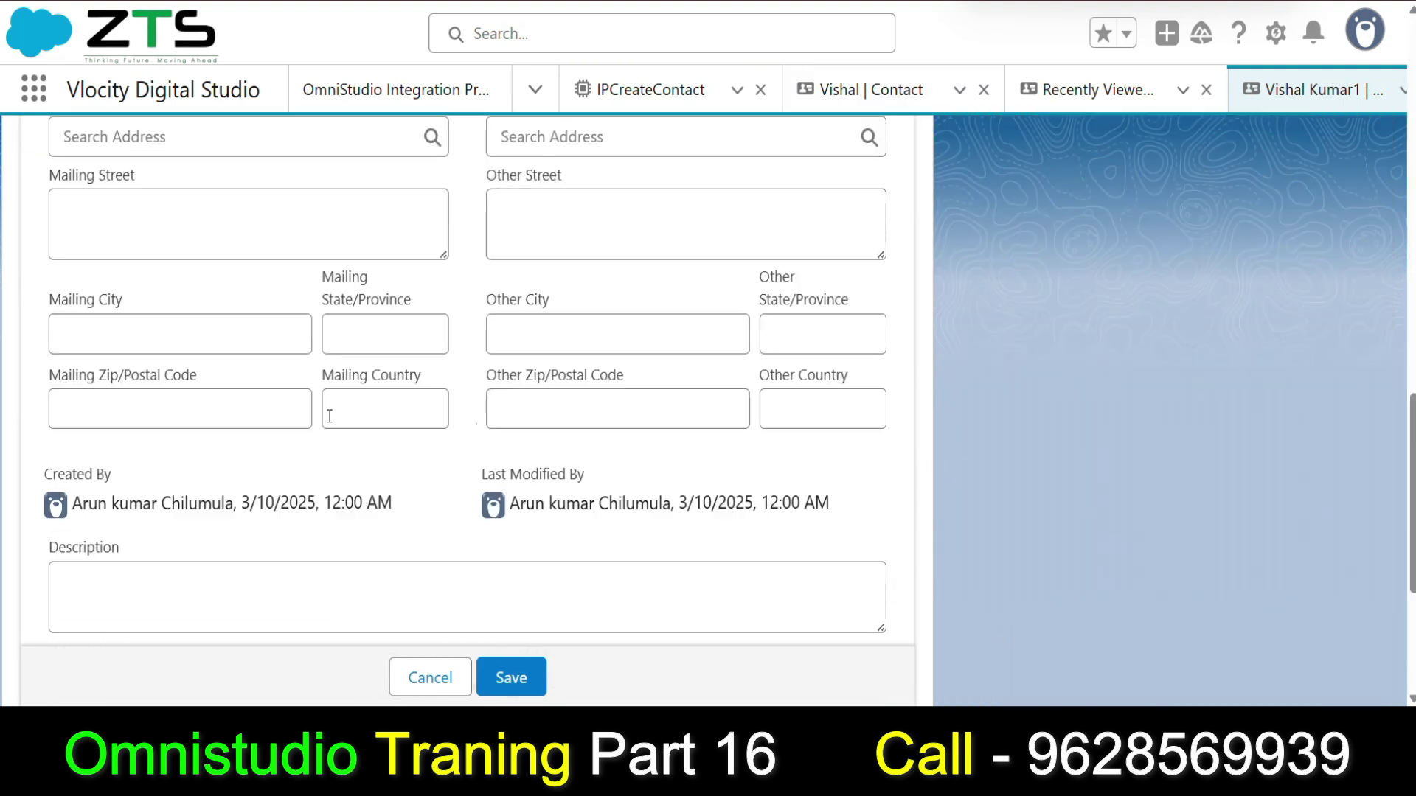
scroll(347, 413, "down", 4)
scroll(295, 310, "up", 18)
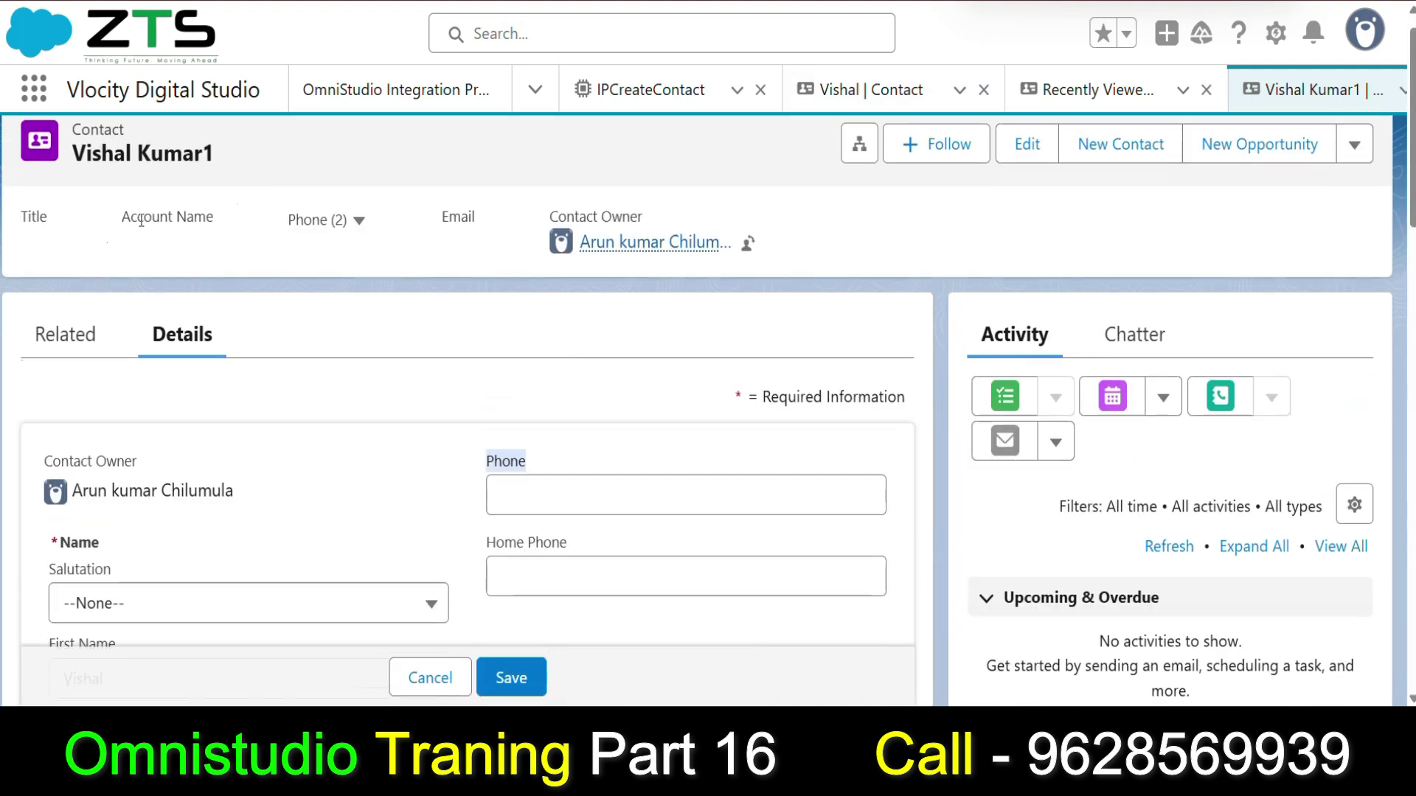
scroll(443, 354, "down", 12)
scroll(366, 427, "down", 5)
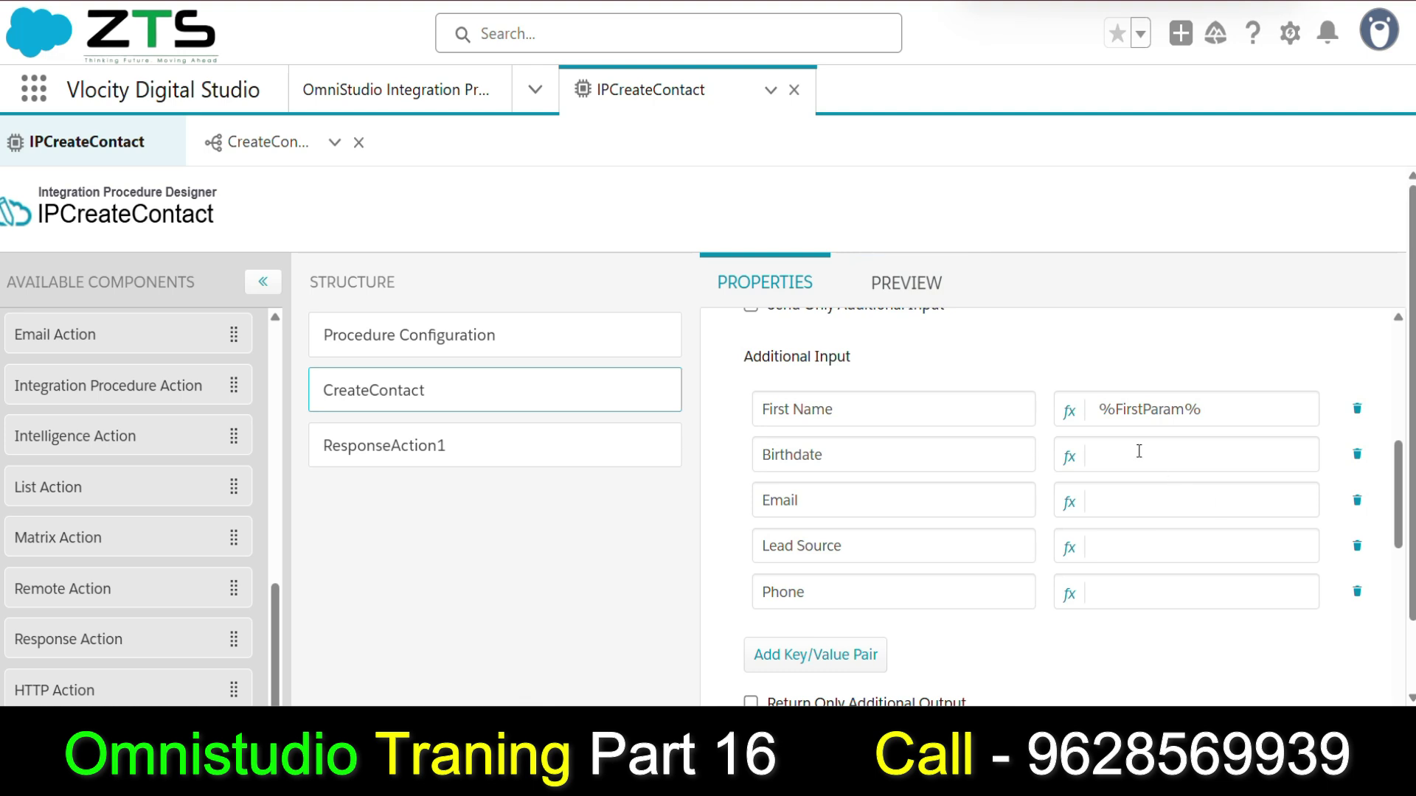
Fill the four input values with %BirthDate%, %Email%, %LeadSource% and %Phone%.
type("%")
type("BirthDate%")
key("Right")
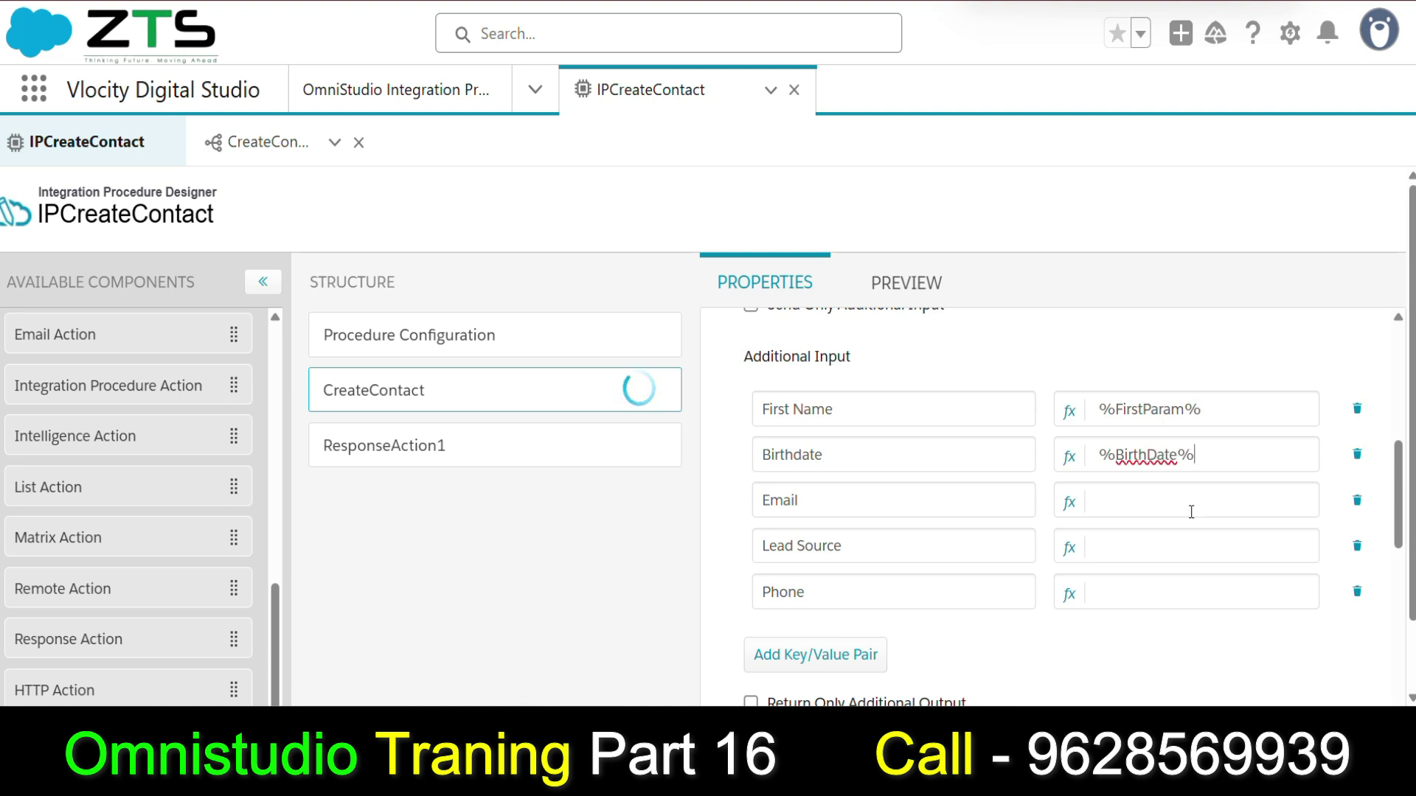
left_click(1126, 503)
type("%%Email")
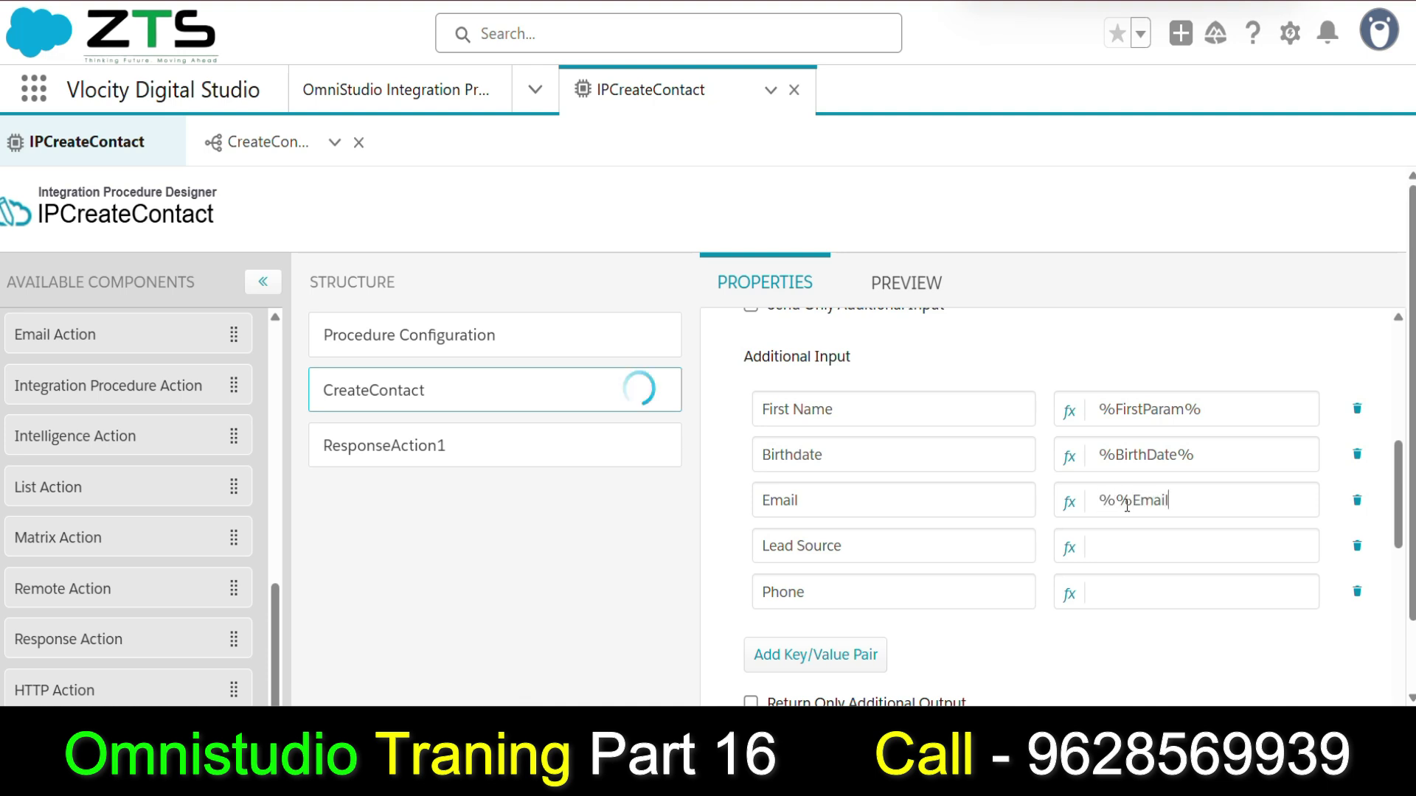
key("Left")
key("Left")
key("Left")
key("BackSpace")
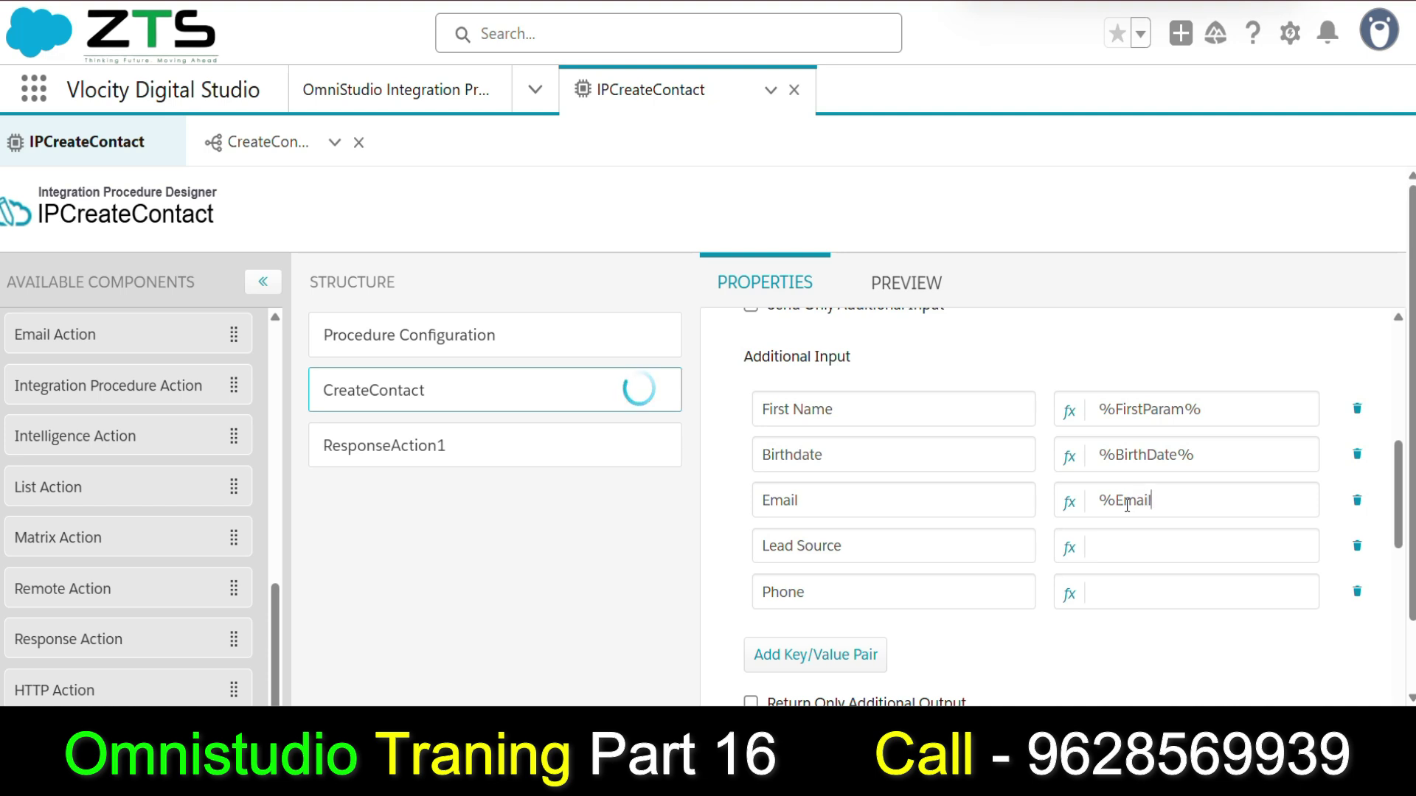
type("%")
left_click(1137, 547)
type("LeadSou")
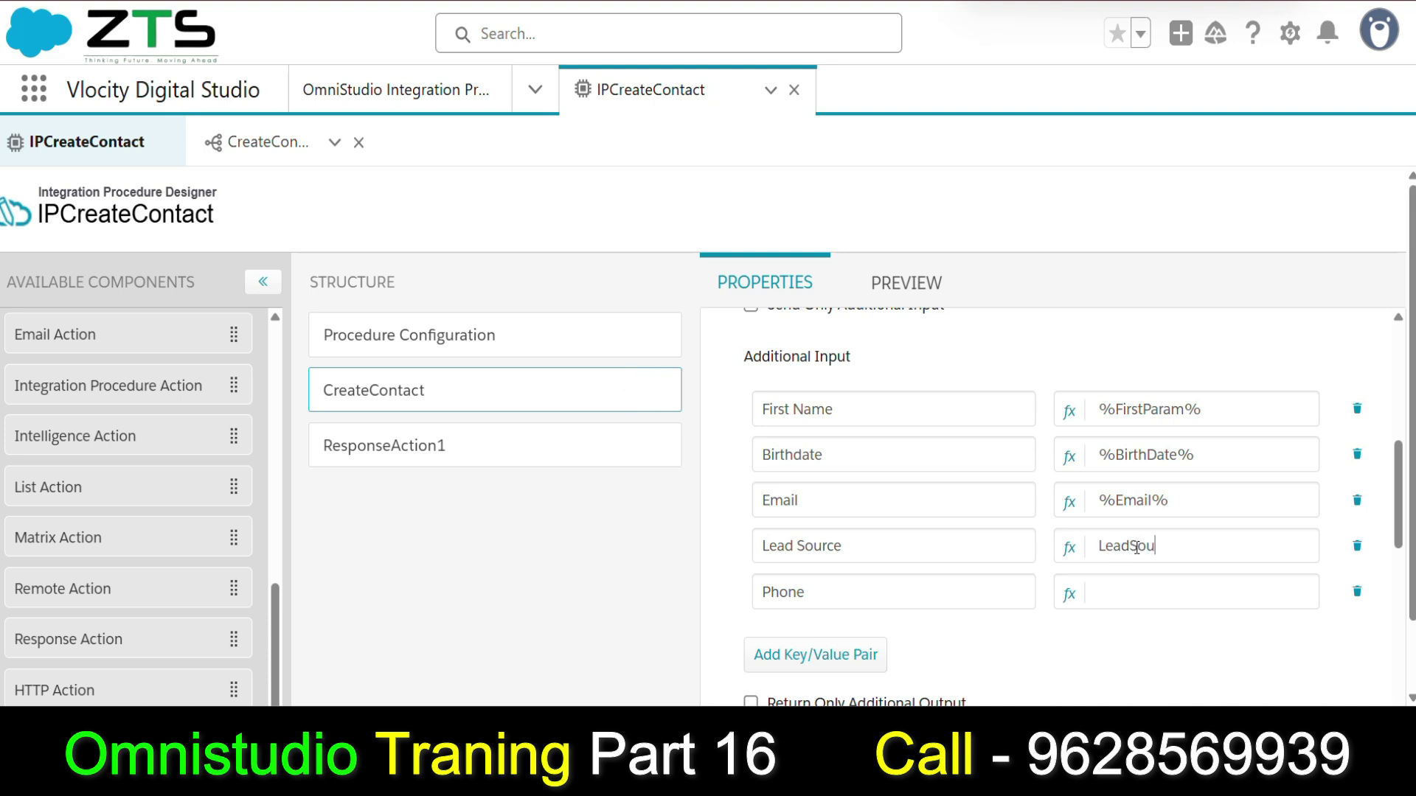
type("rce")
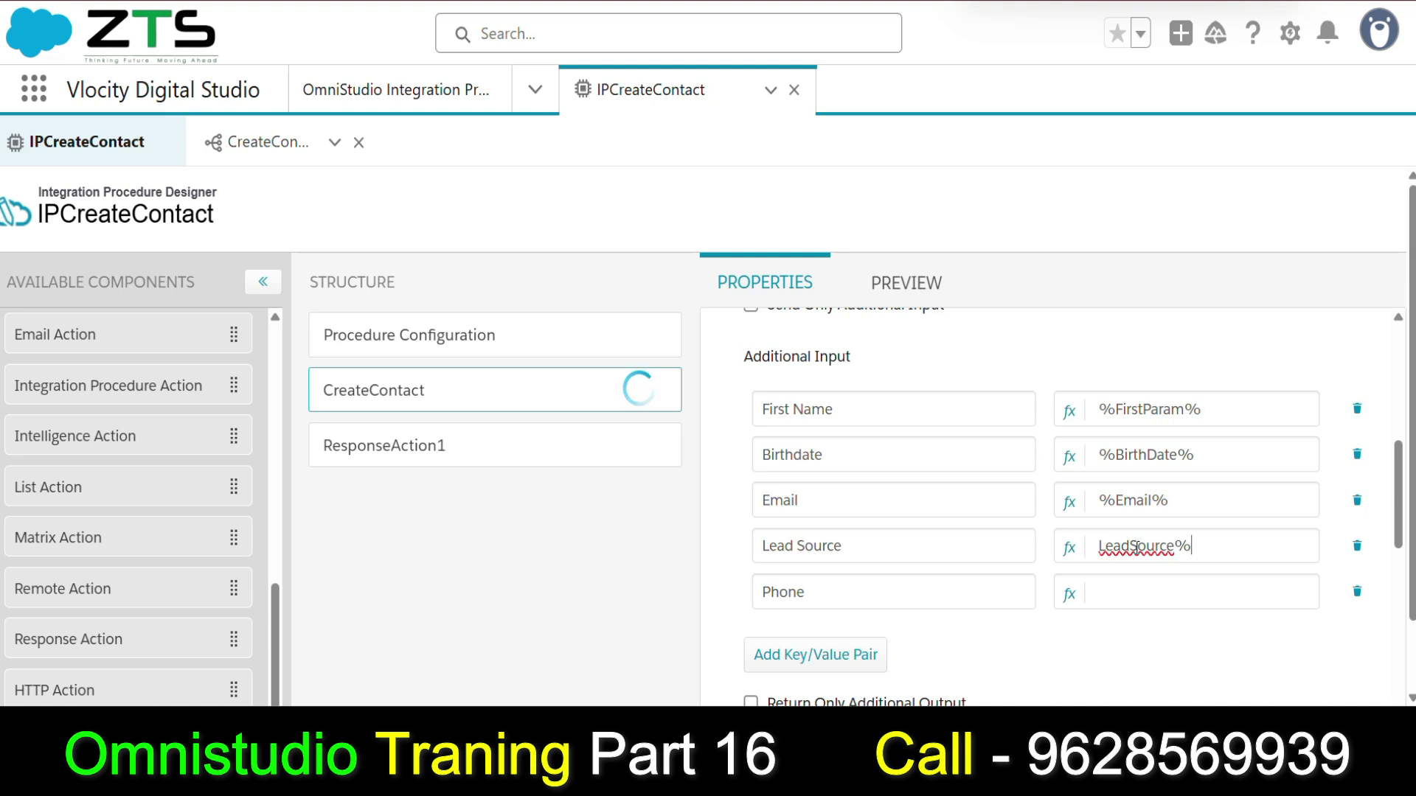
type("%")
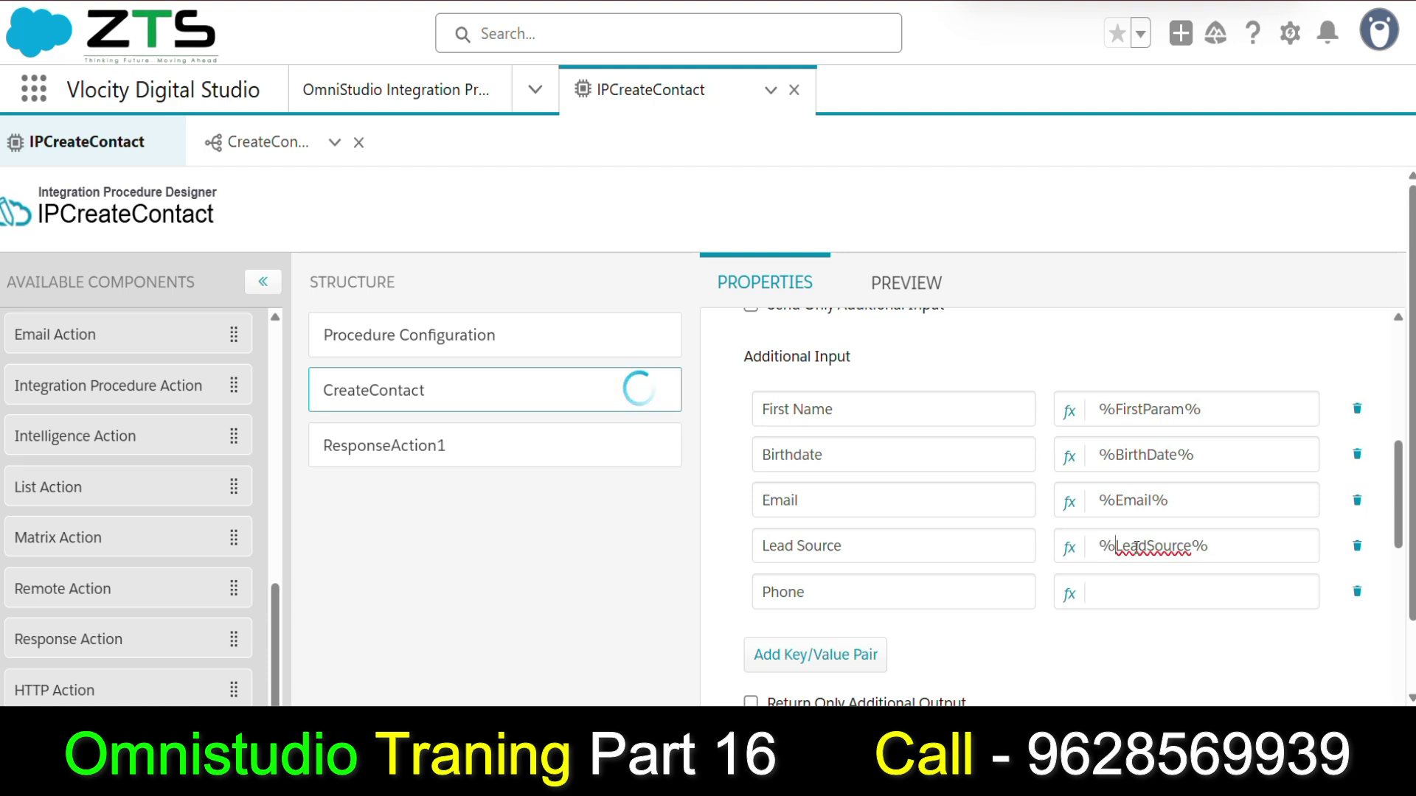
left_click(1189, 597)
type("%%")
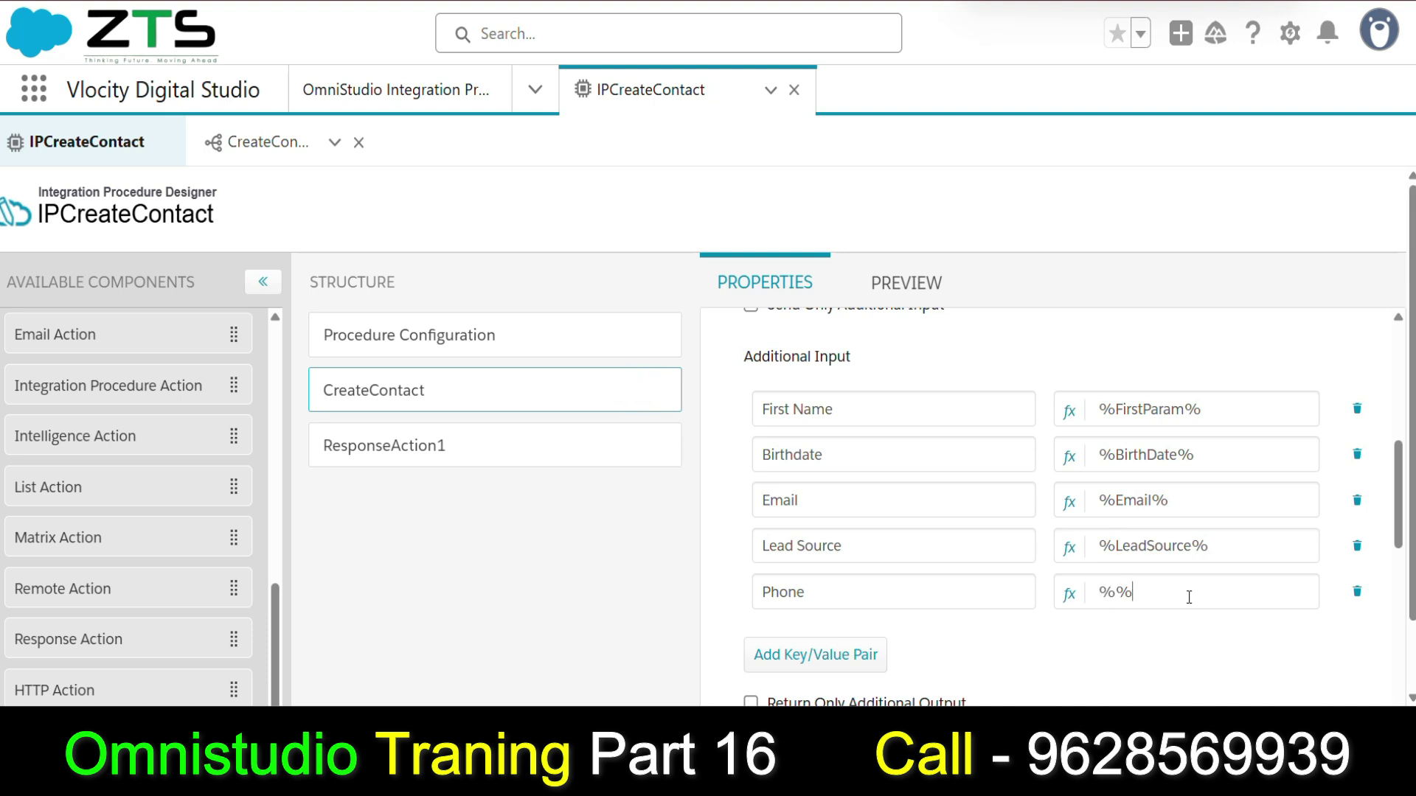
type("Phone")
Copy BirthDate and add it as a new key in the Preview input parameters.
double_click(1148, 457)
key("ctrl+c")
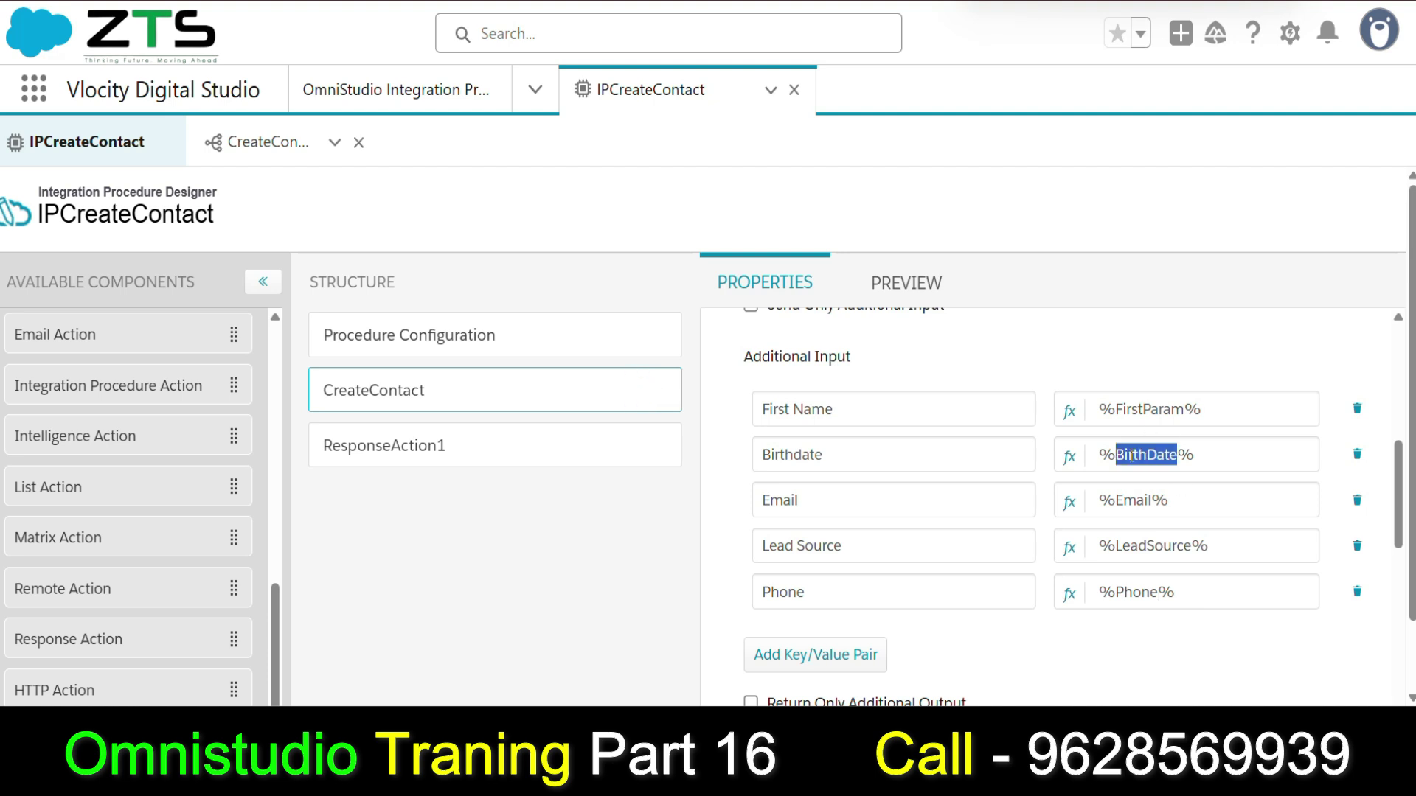
left_click(918, 283)
left_click(88, 544)
left_click(69, 554)
key("ctrl+v")
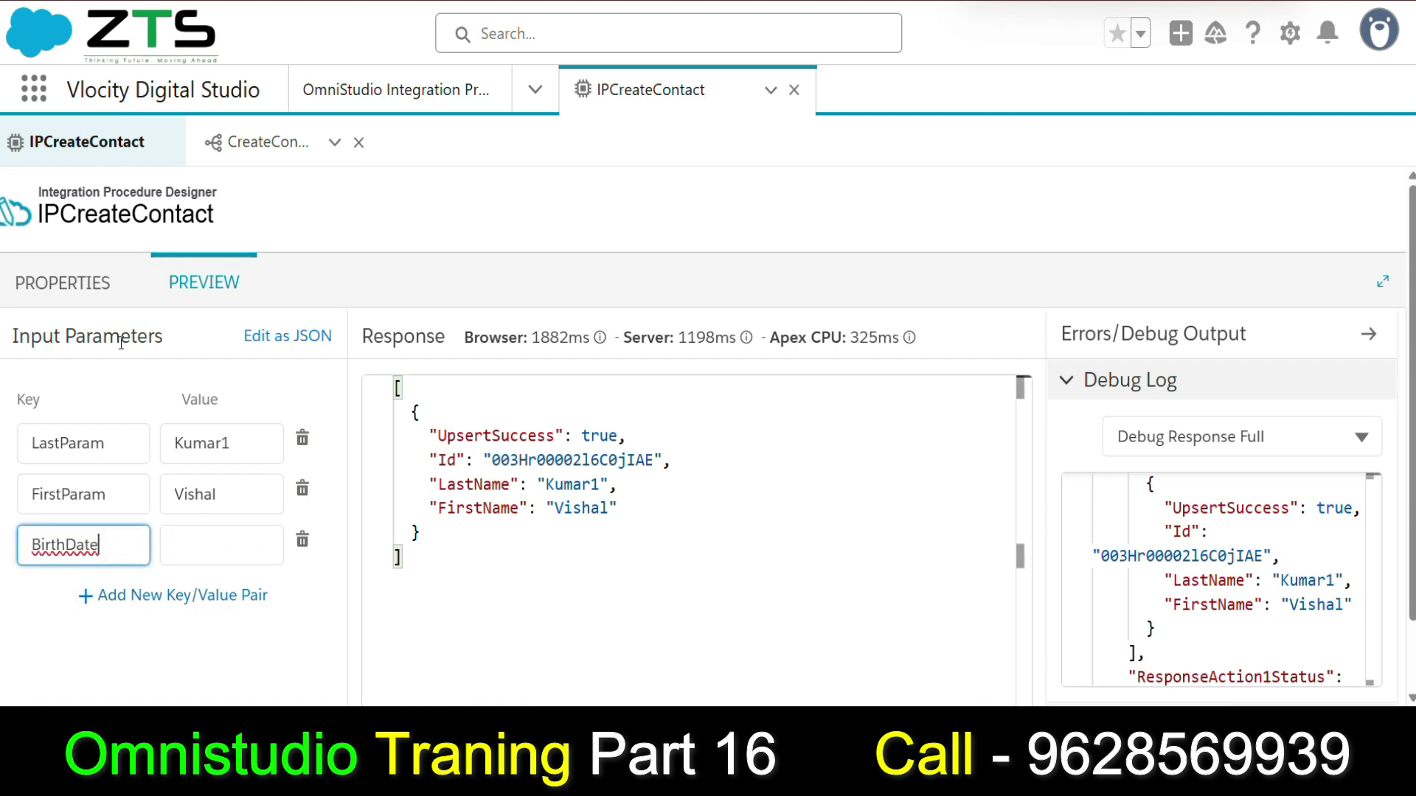
Add an Email key to the Preview input parameters, keeping CreateContact's %Email% value intact.
left_click(63, 283)
double_click(1134, 500)
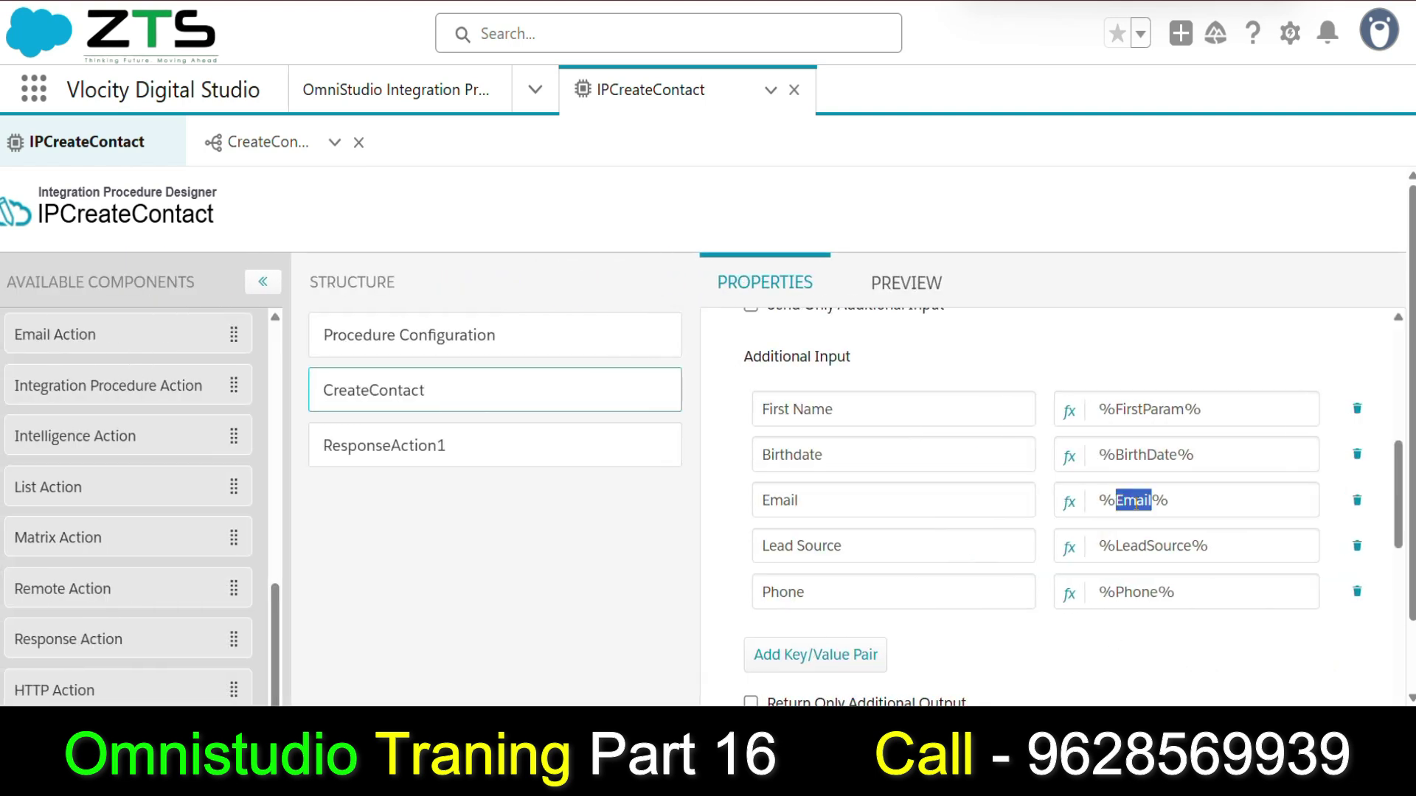
key("ctrl+v")
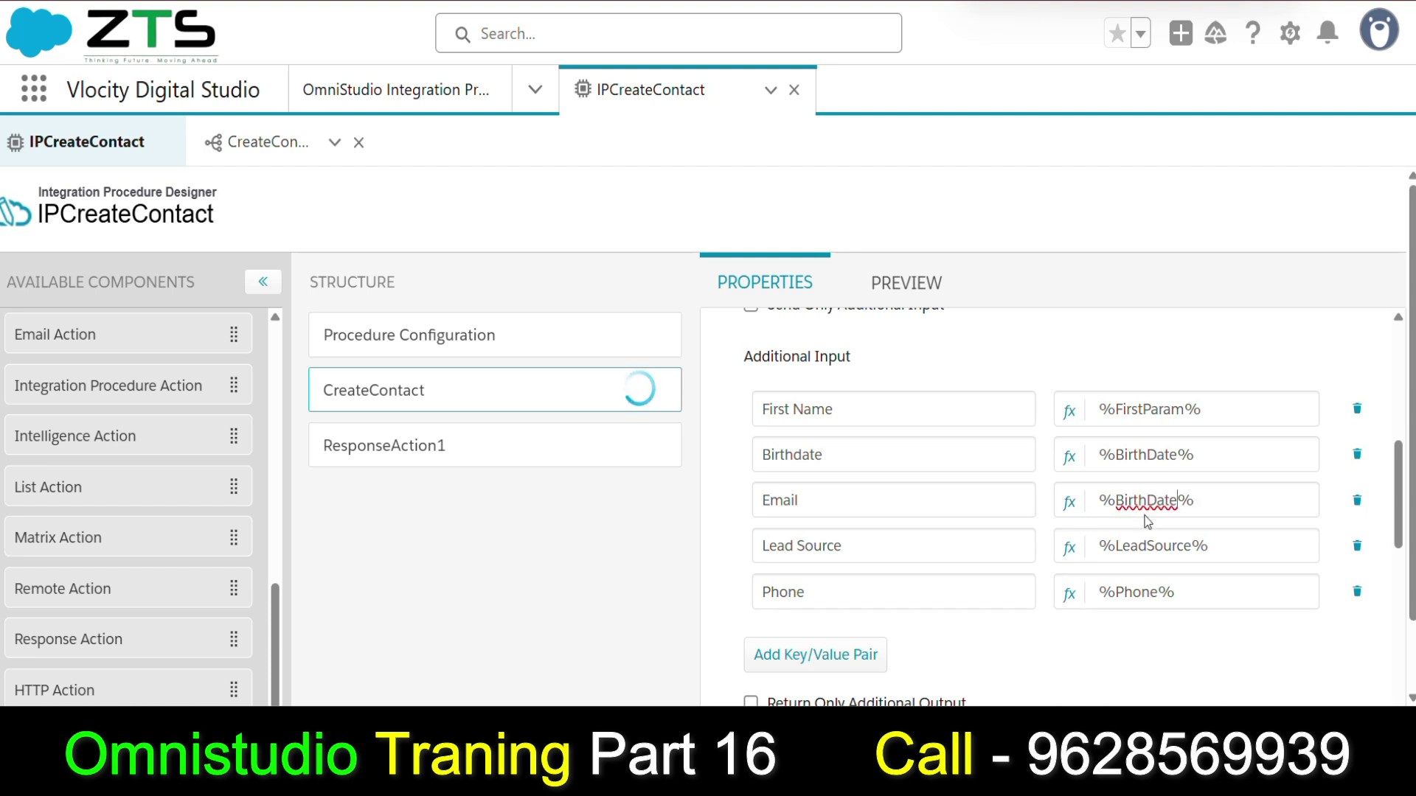
key("ctrl+z")
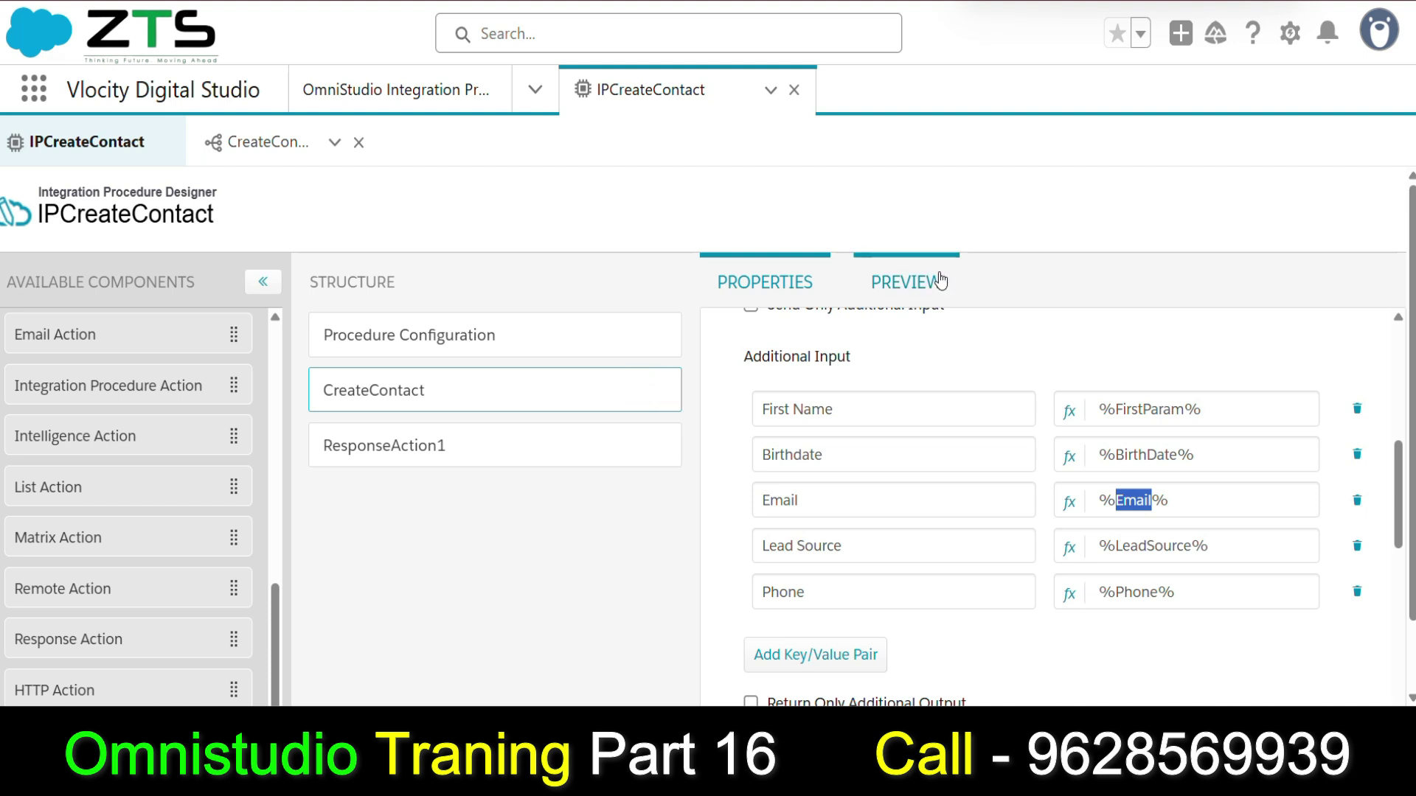
left_click(906, 282)
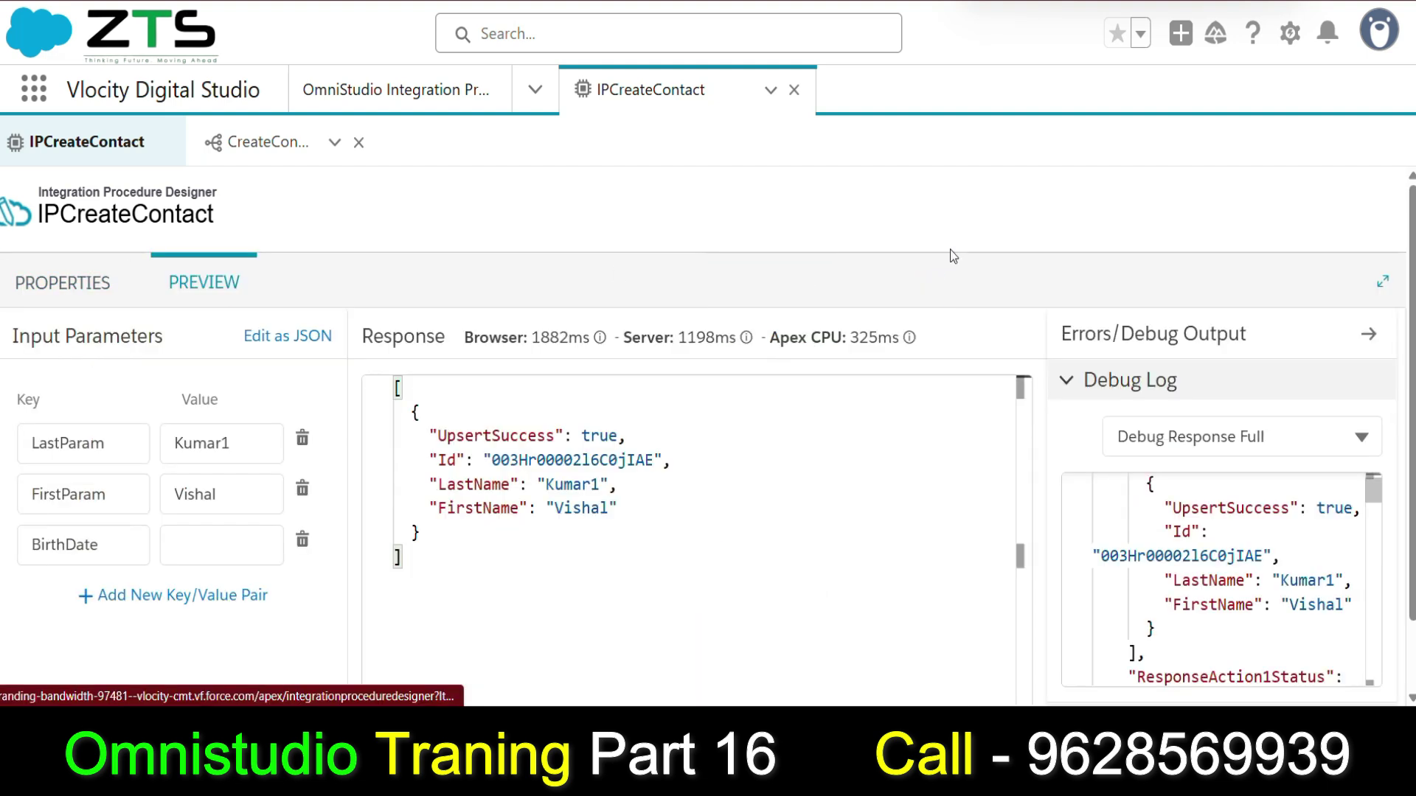
left_click(198, 594)
left_click(41, 596)
type("Email")
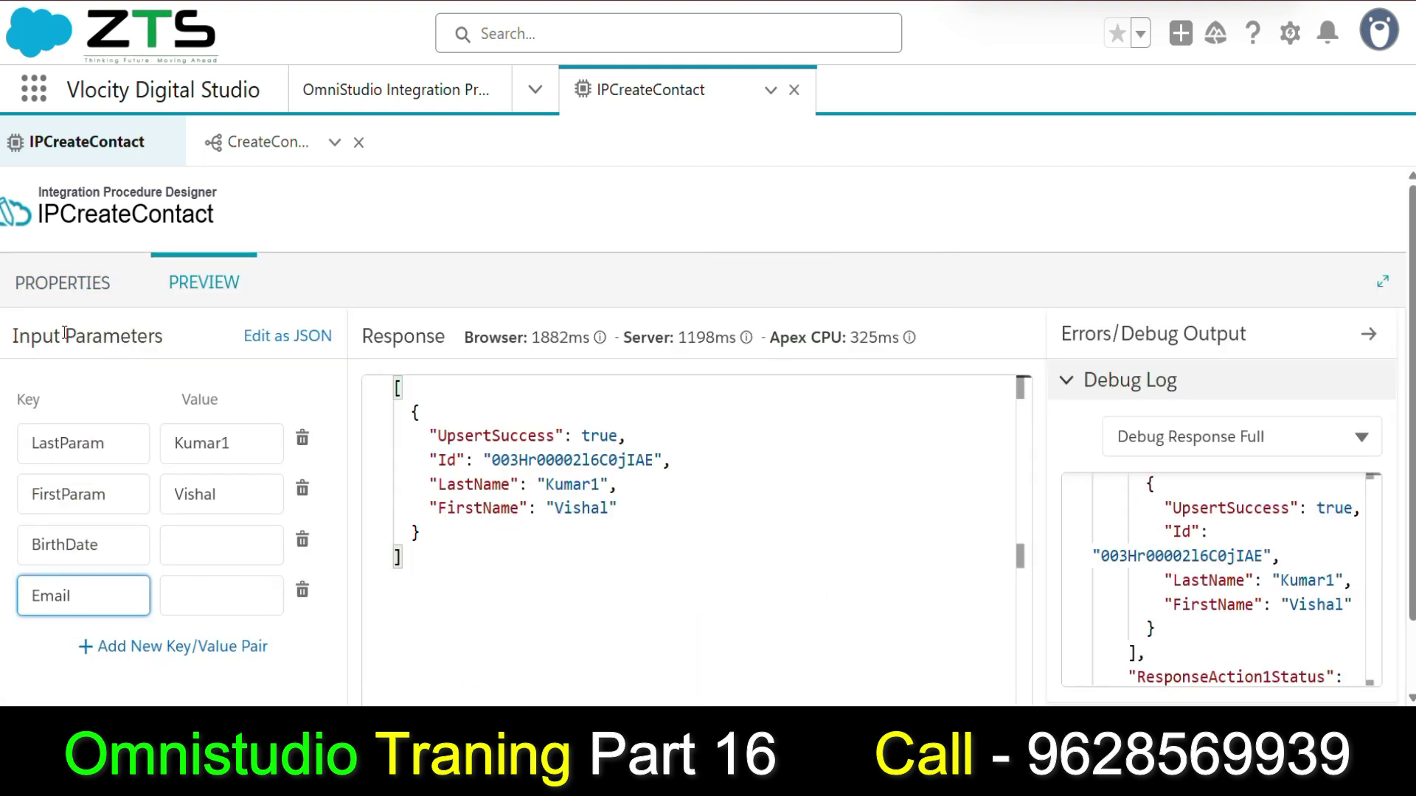
Add LeadSource and Phone keys to the Preview, copied from CreateContact's input values.
left_click(62, 283)
double_click(1155, 545)
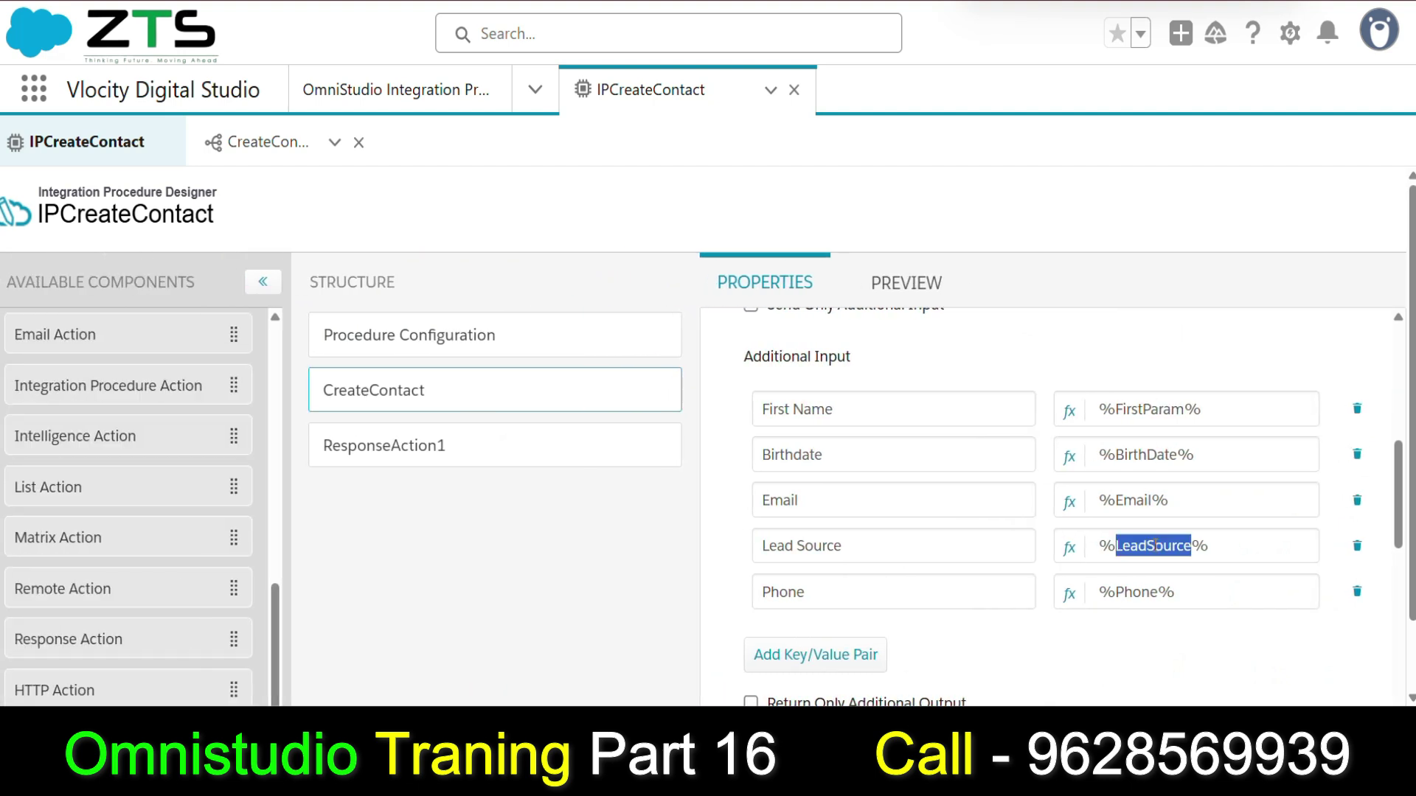
double_click(1137, 592)
key("super+c")
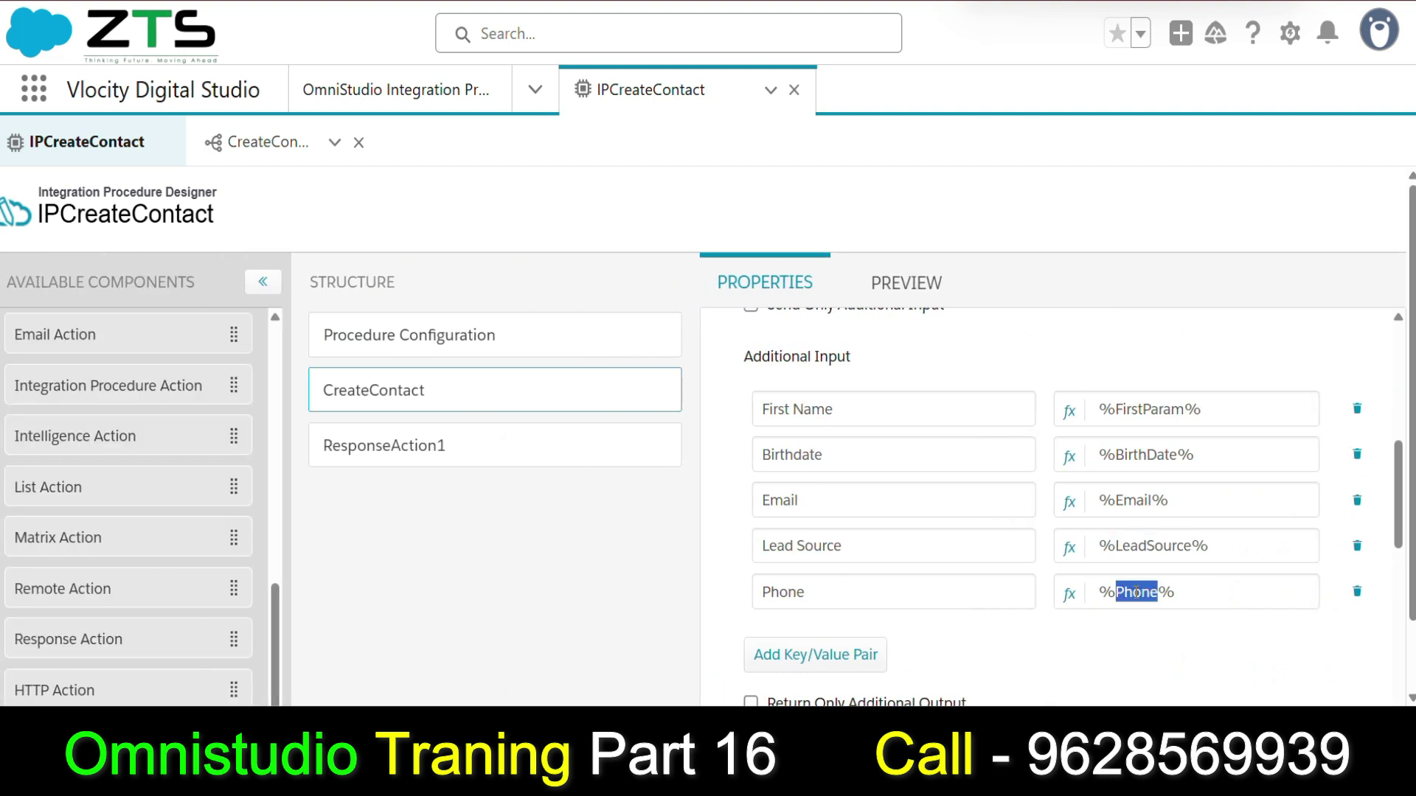
left_click(955, 293)
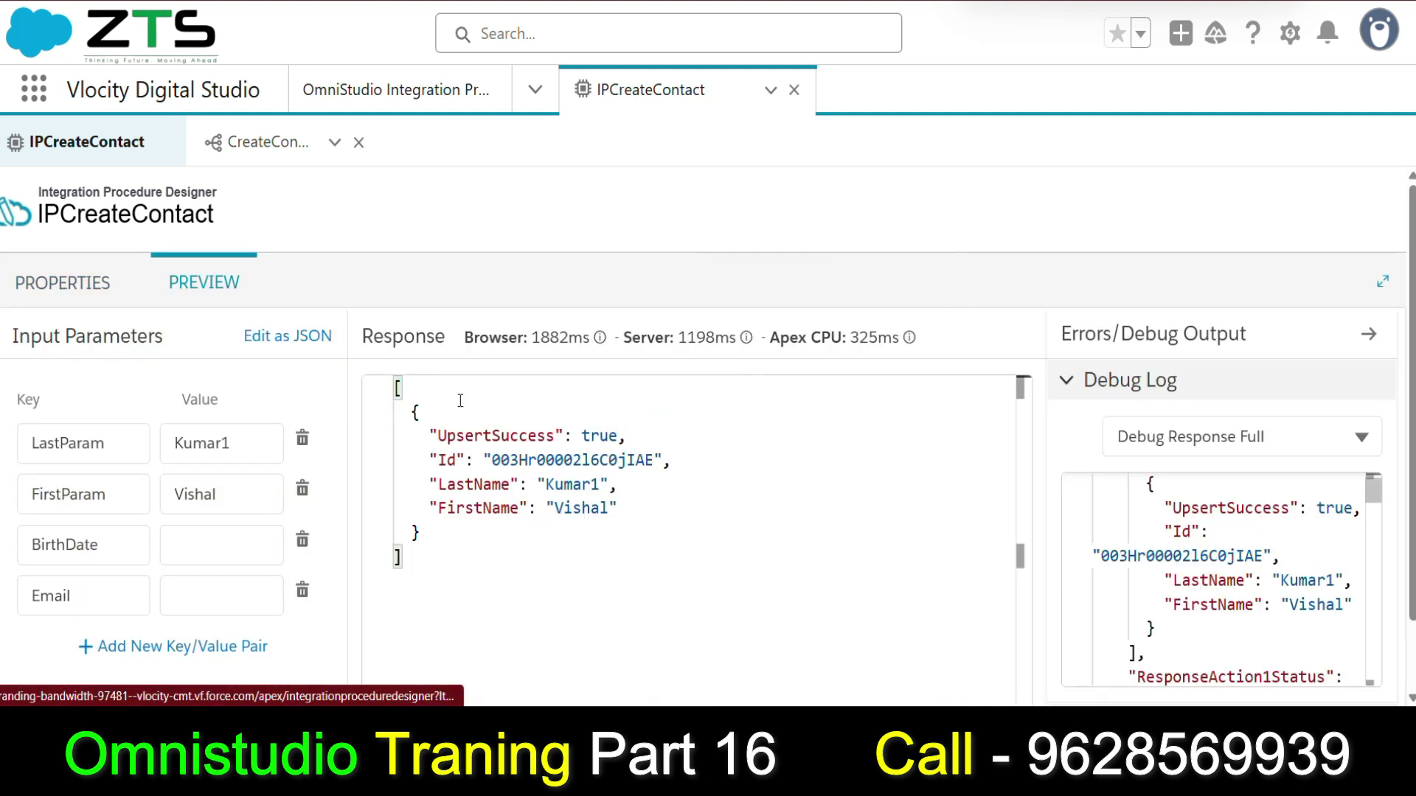
scroll(143, 627, "down", 1)
left_click(100, 616)
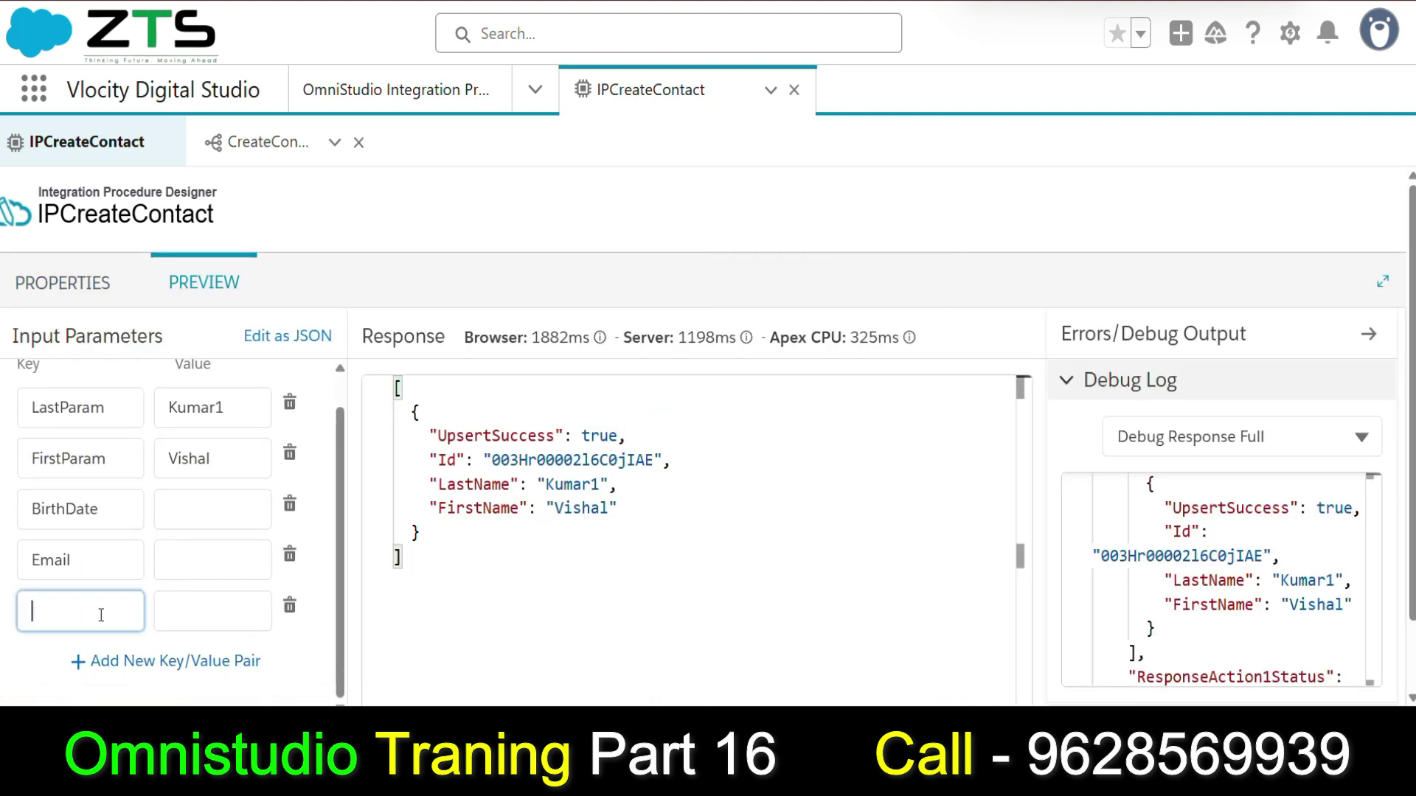
key("super+v")
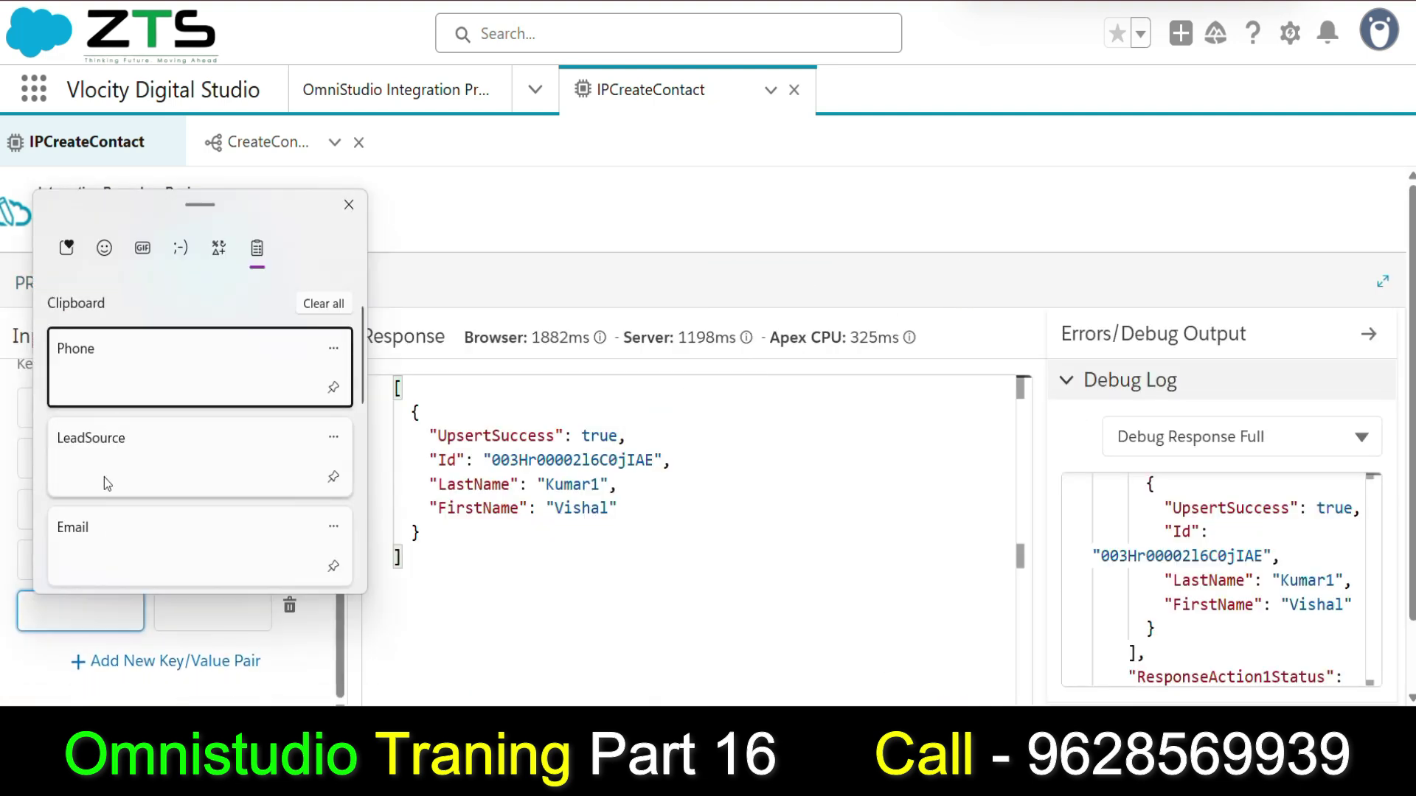
left_click(104, 480)
left_click(146, 659)
left_click(115, 616)
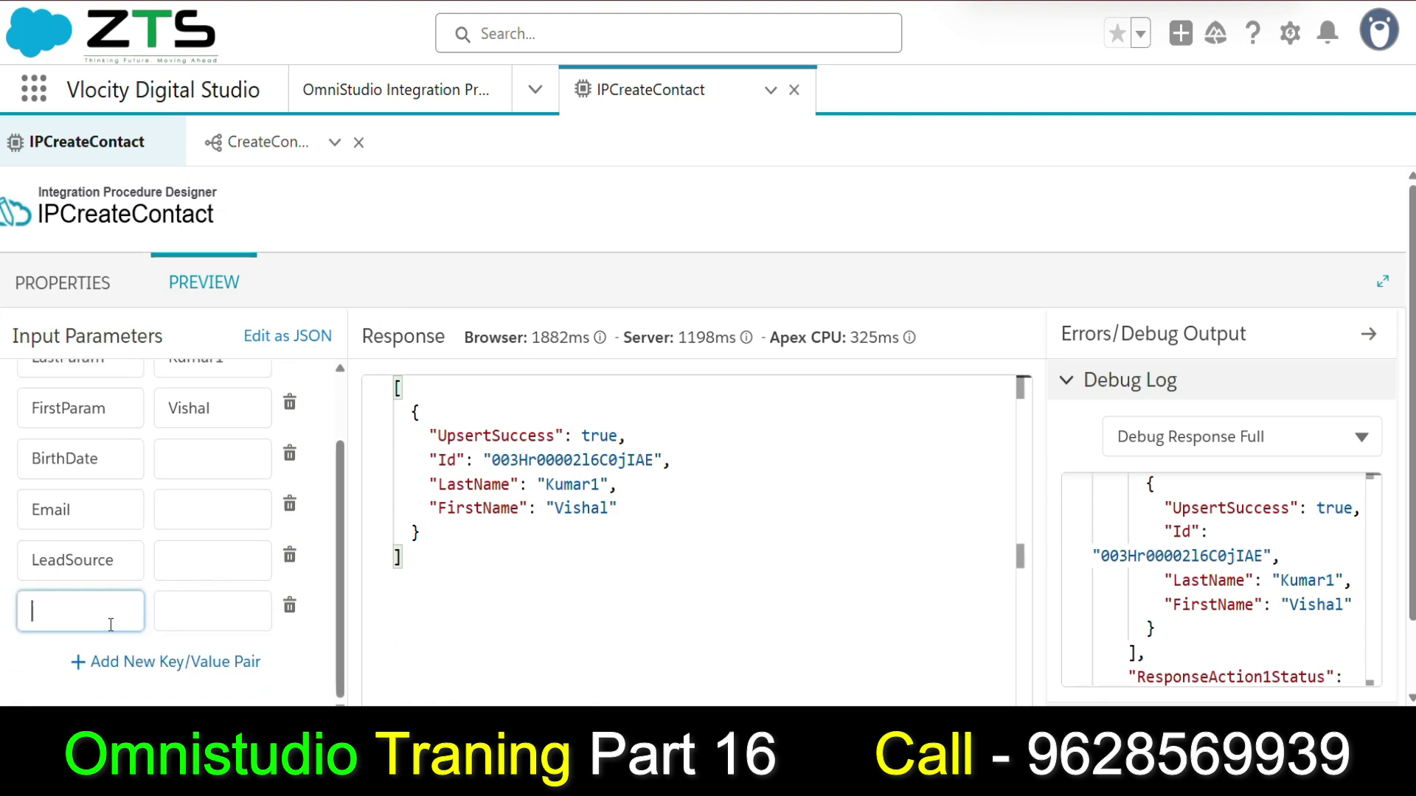
key("super+v")
left_click(114, 384)
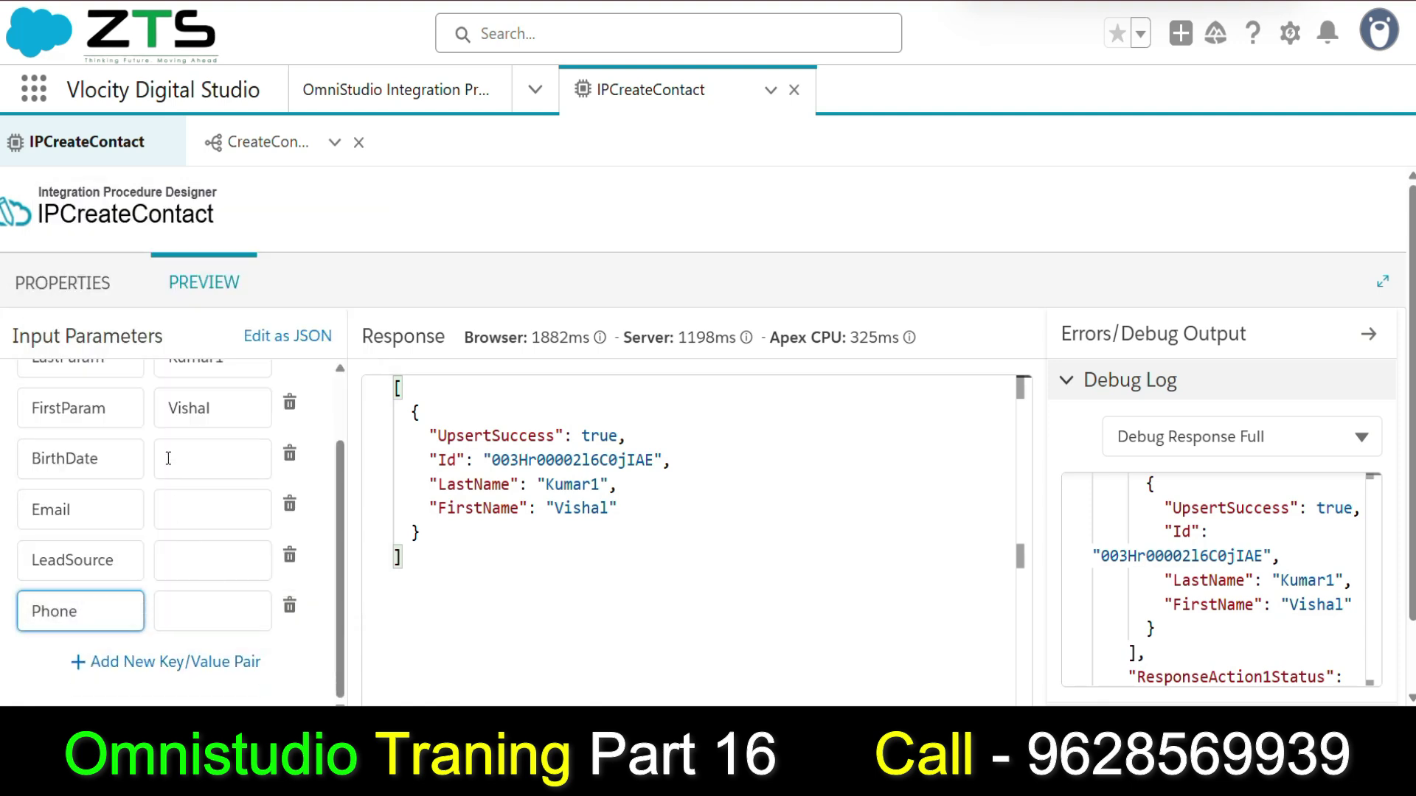
Append 2 to LastParam, set BirthDate to 12/02/2000 and enter an e-mail address.
left_click(237, 446)
type("2")
left_click(211, 549)
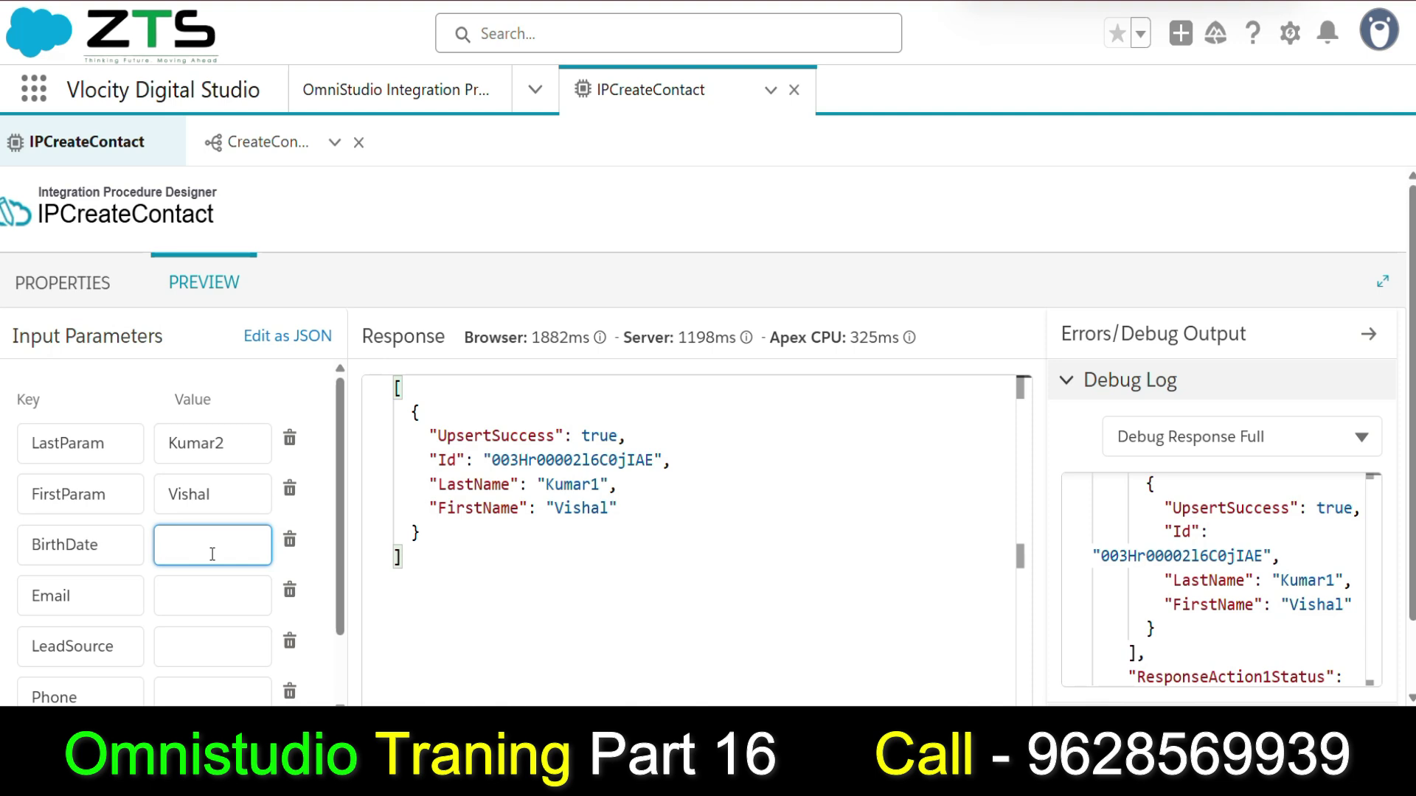
type("12/02/2000")
left_click(167, 584)
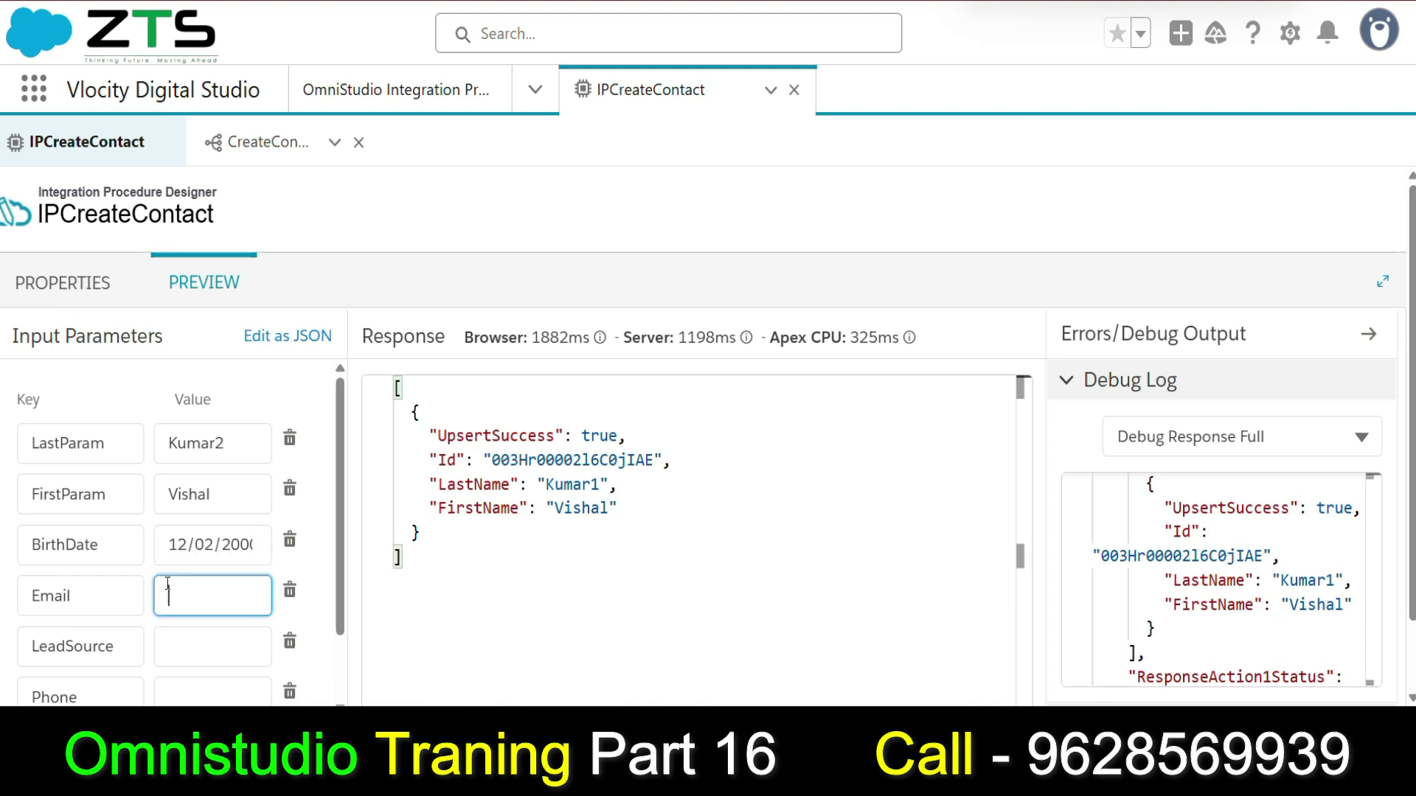
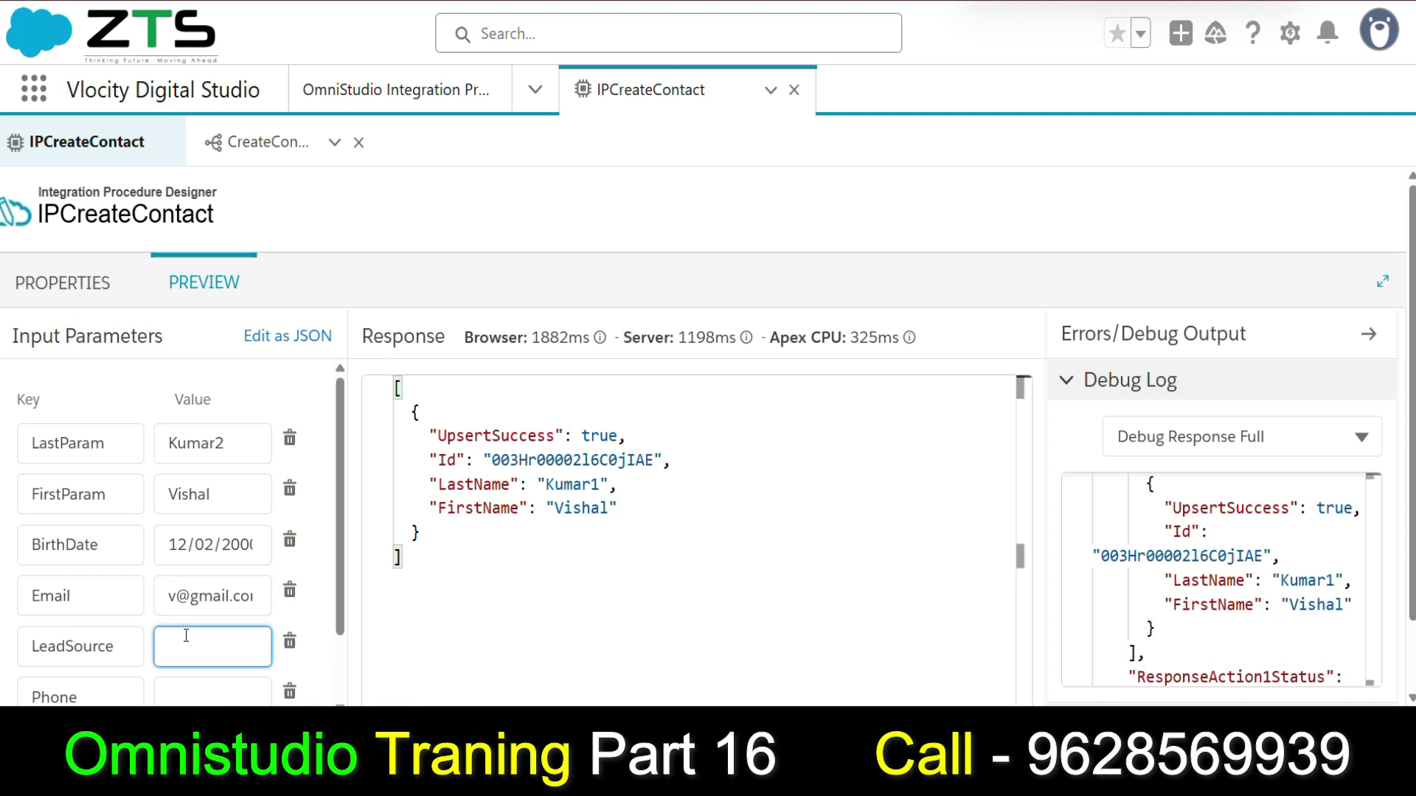
Set LeadSource to Partner after checking the options, and enter a phone number.
scroll(186, 635, "down", 1)
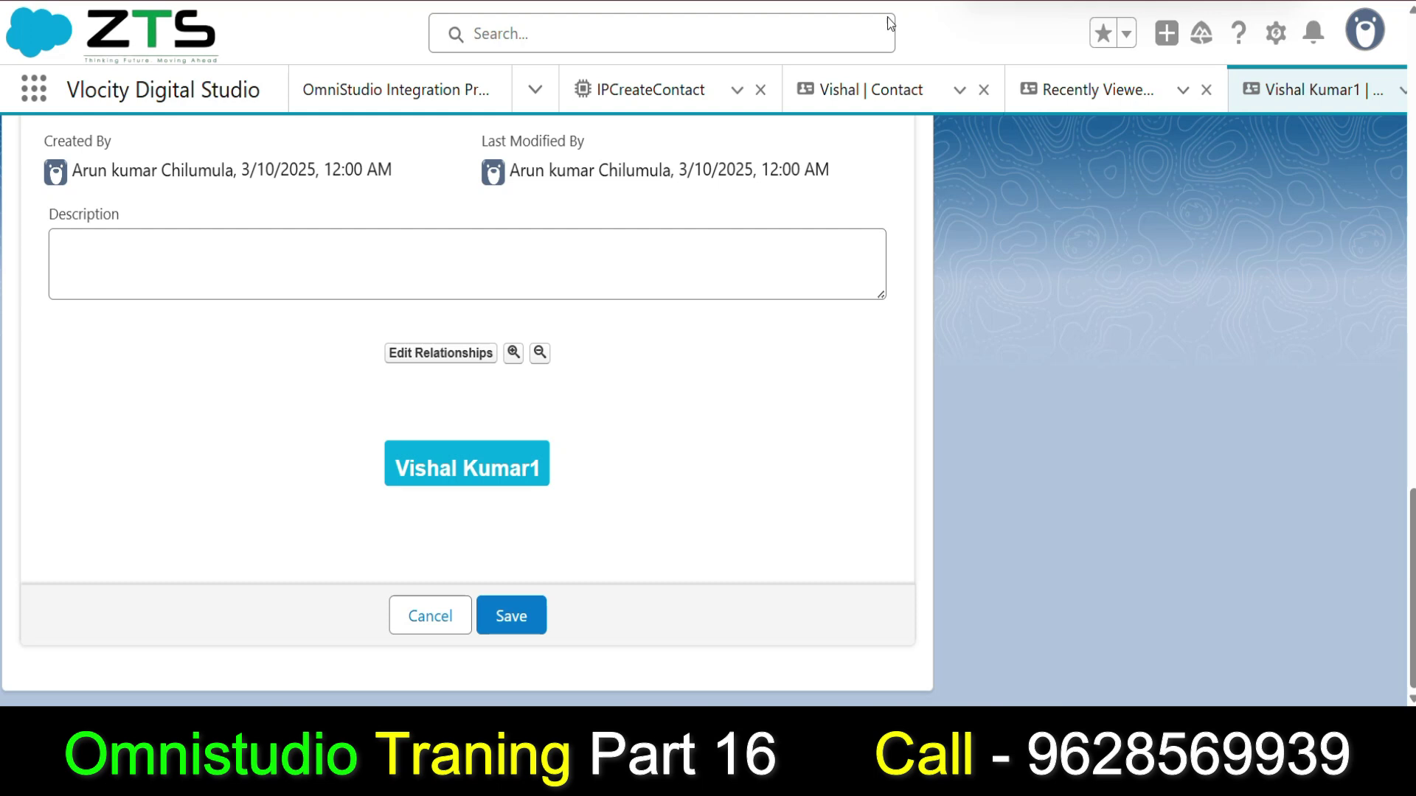
scroll(335, 343, "up", 15)
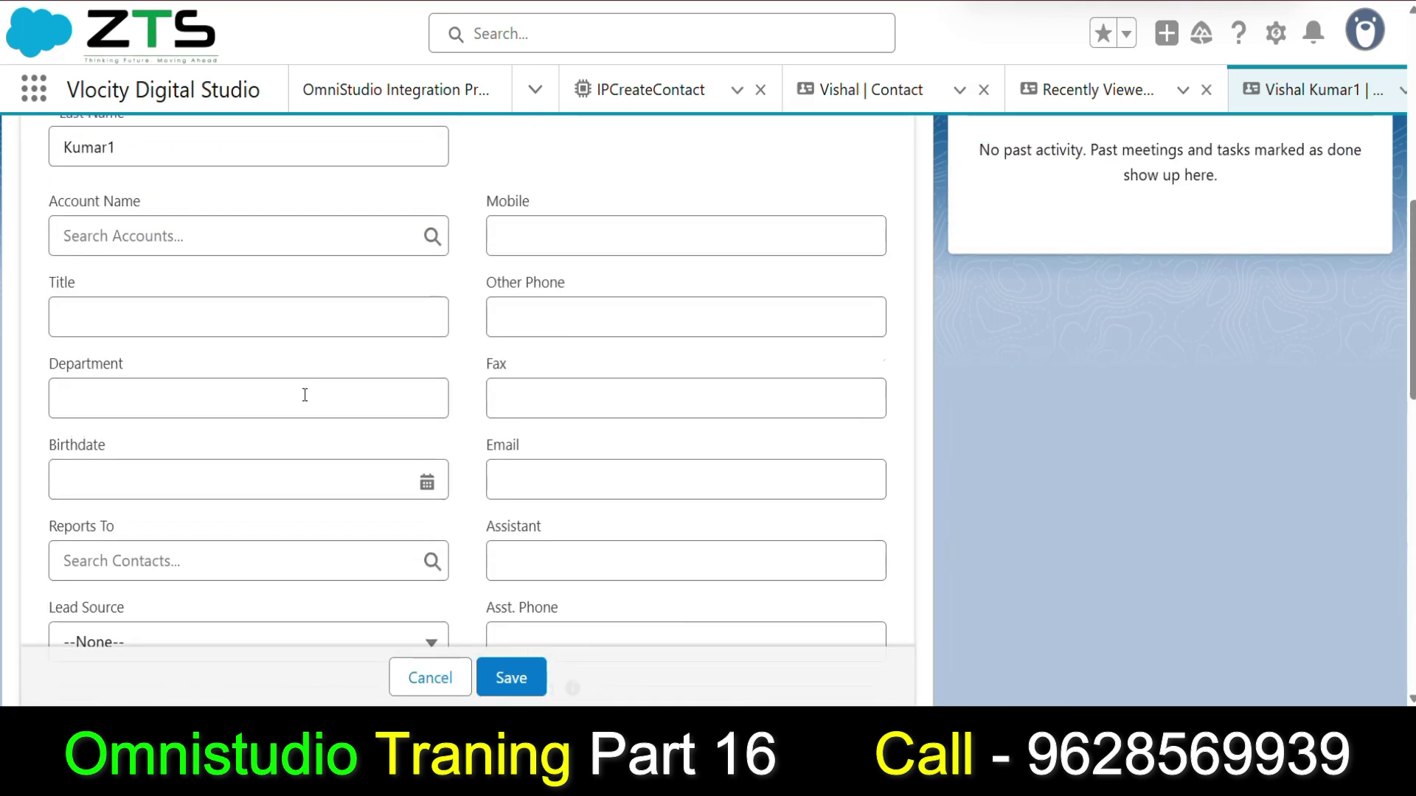
scroll(293, 419, "down", 9)
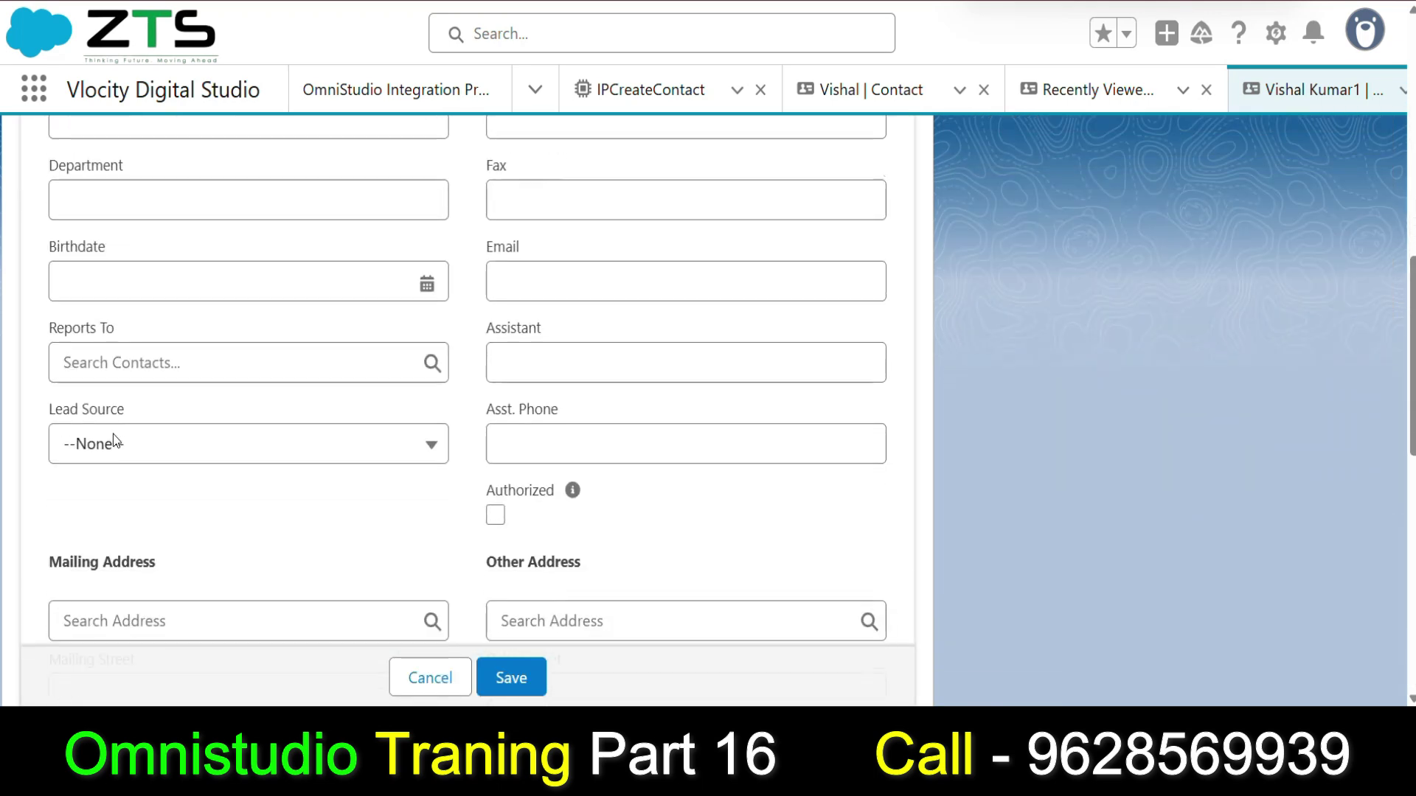
left_click(413, 436)
scroll(207, 214, "down", 2)
scroll(177, 207, "up", 2)
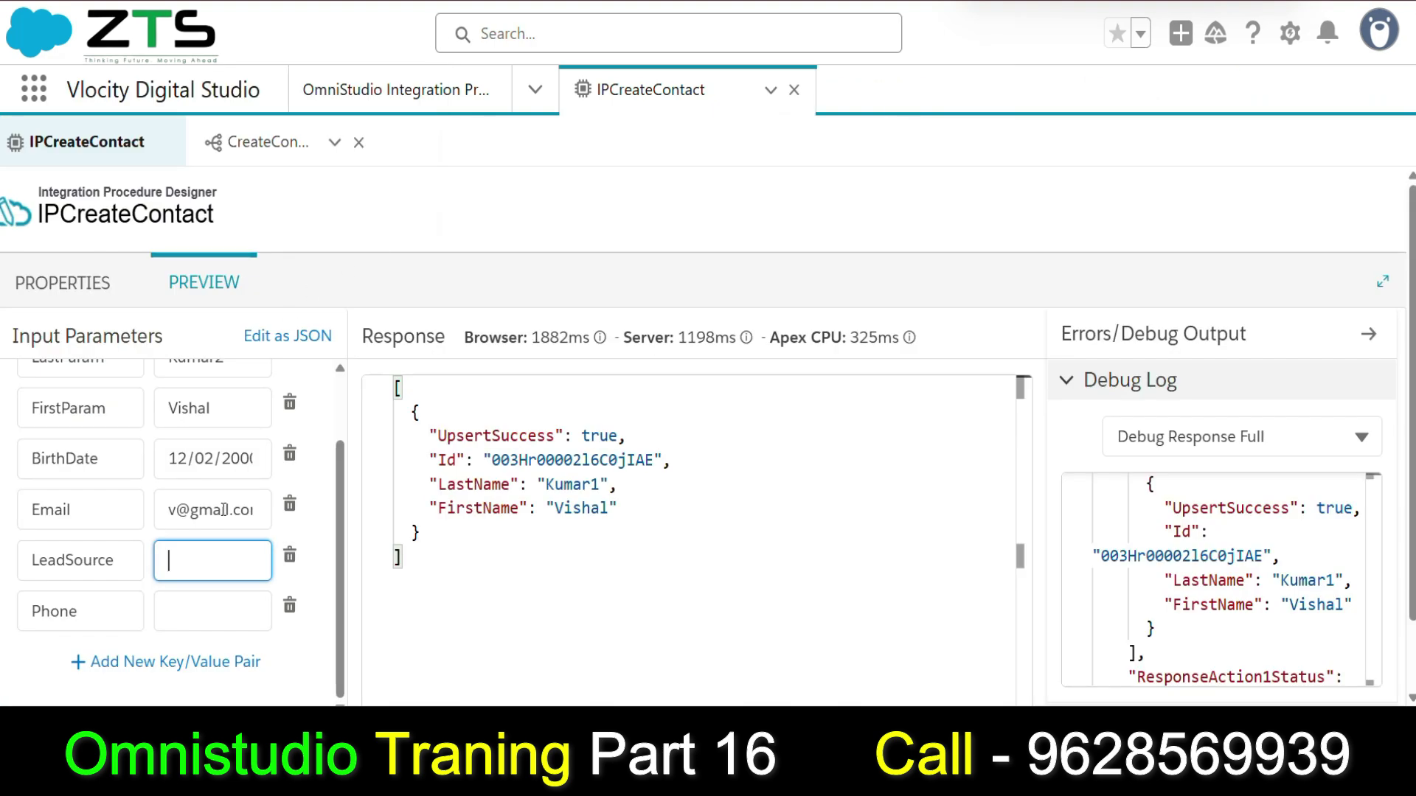
type("Partner")
scroll(219, 560, "down", 1)
left_click(213, 526)
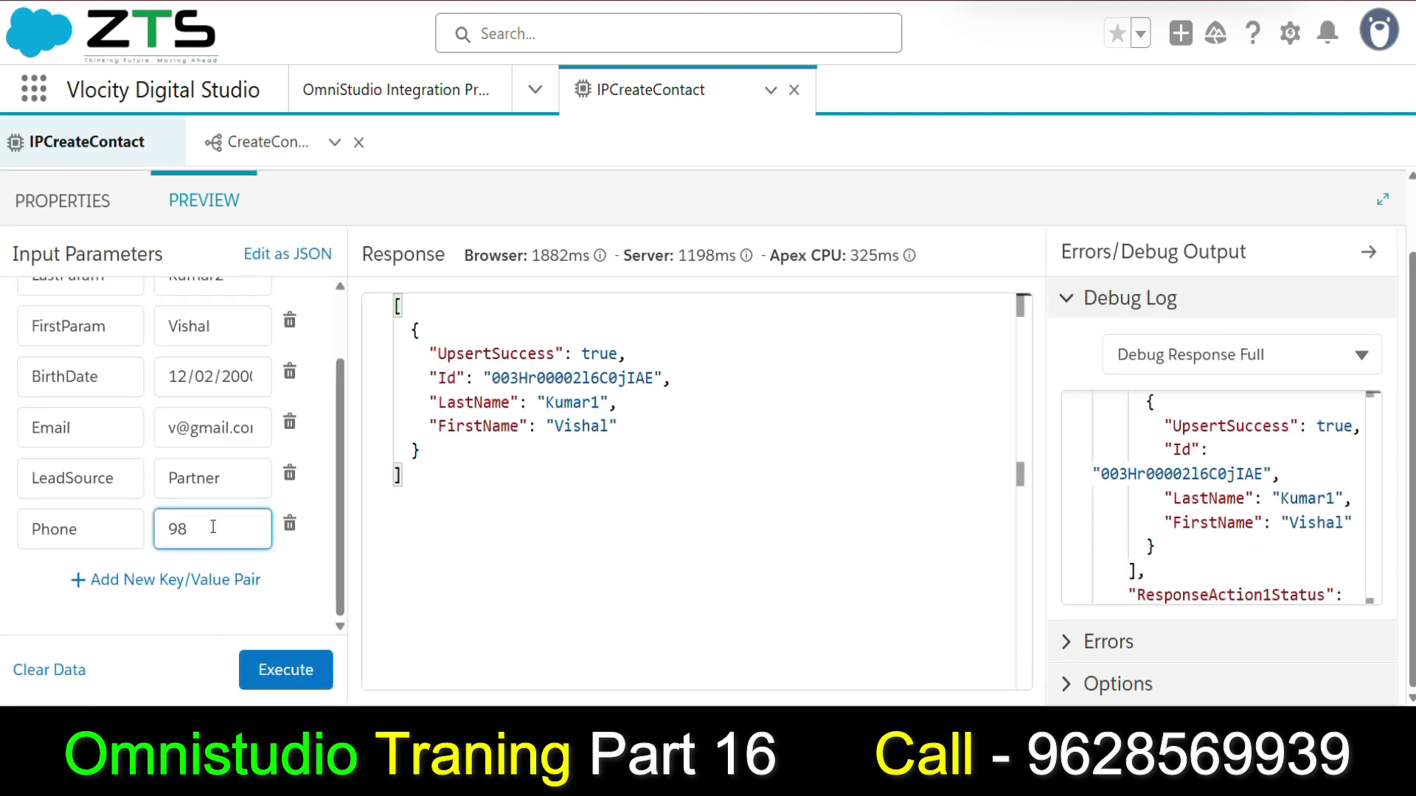
Execute the preview and check the response's UpsertSuccess, Id, Phone and LeadSource values.
left_click(297, 671)
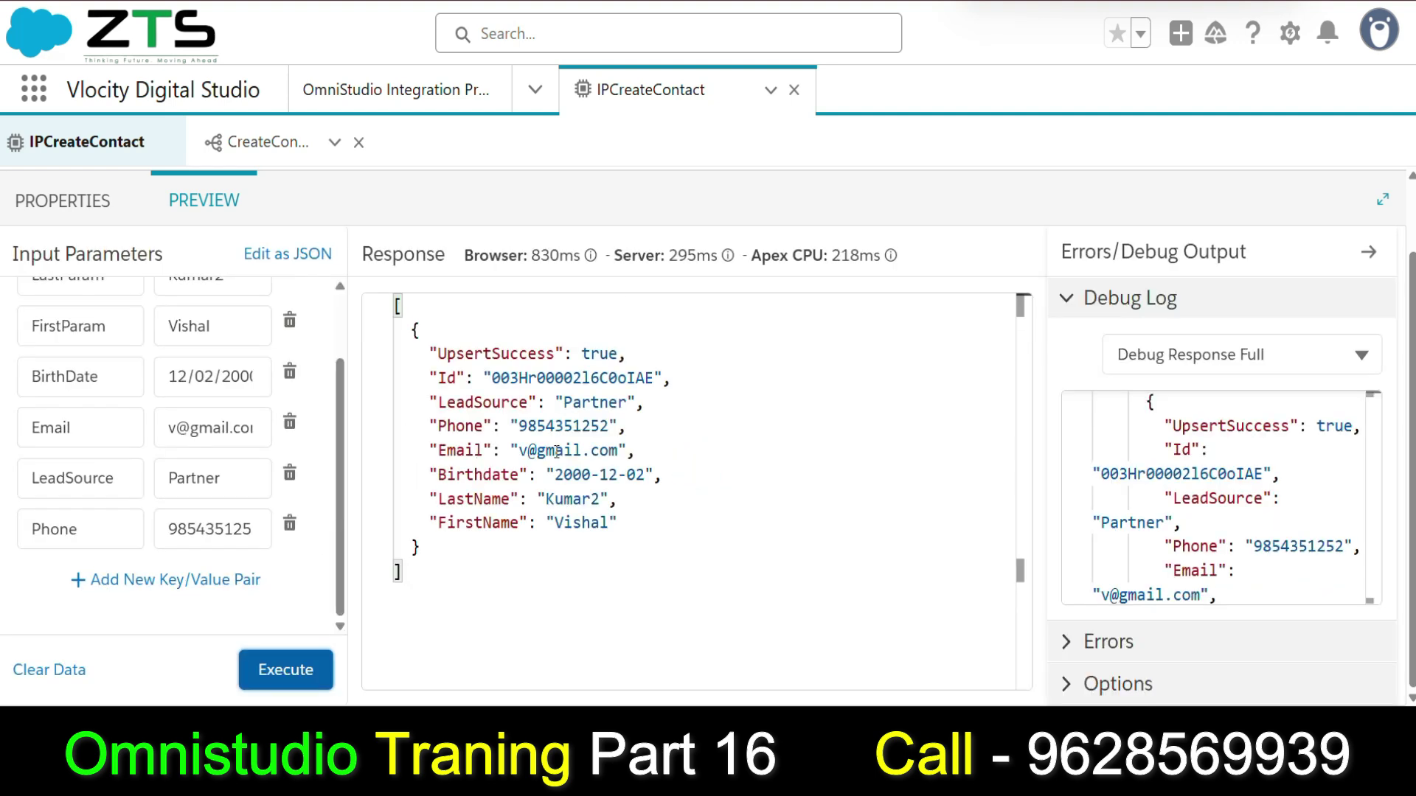
left_click_drag(438, 354, 668, 377)
left_click_drag(632, 428, 493, 404)
left_click(689, 450)
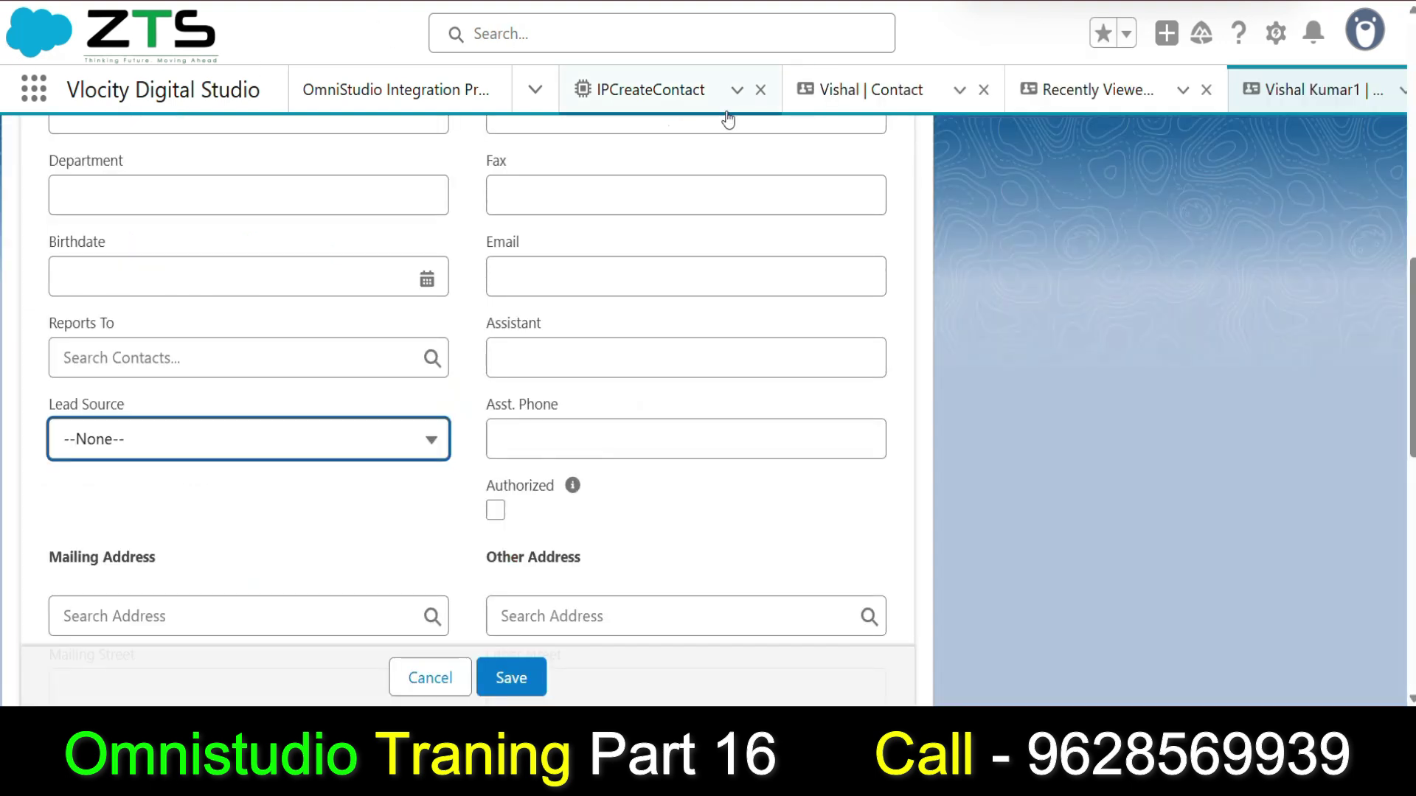
Refresh the Recently Viewed contacts list and open the new contact's details.
left_click(1062, 89)
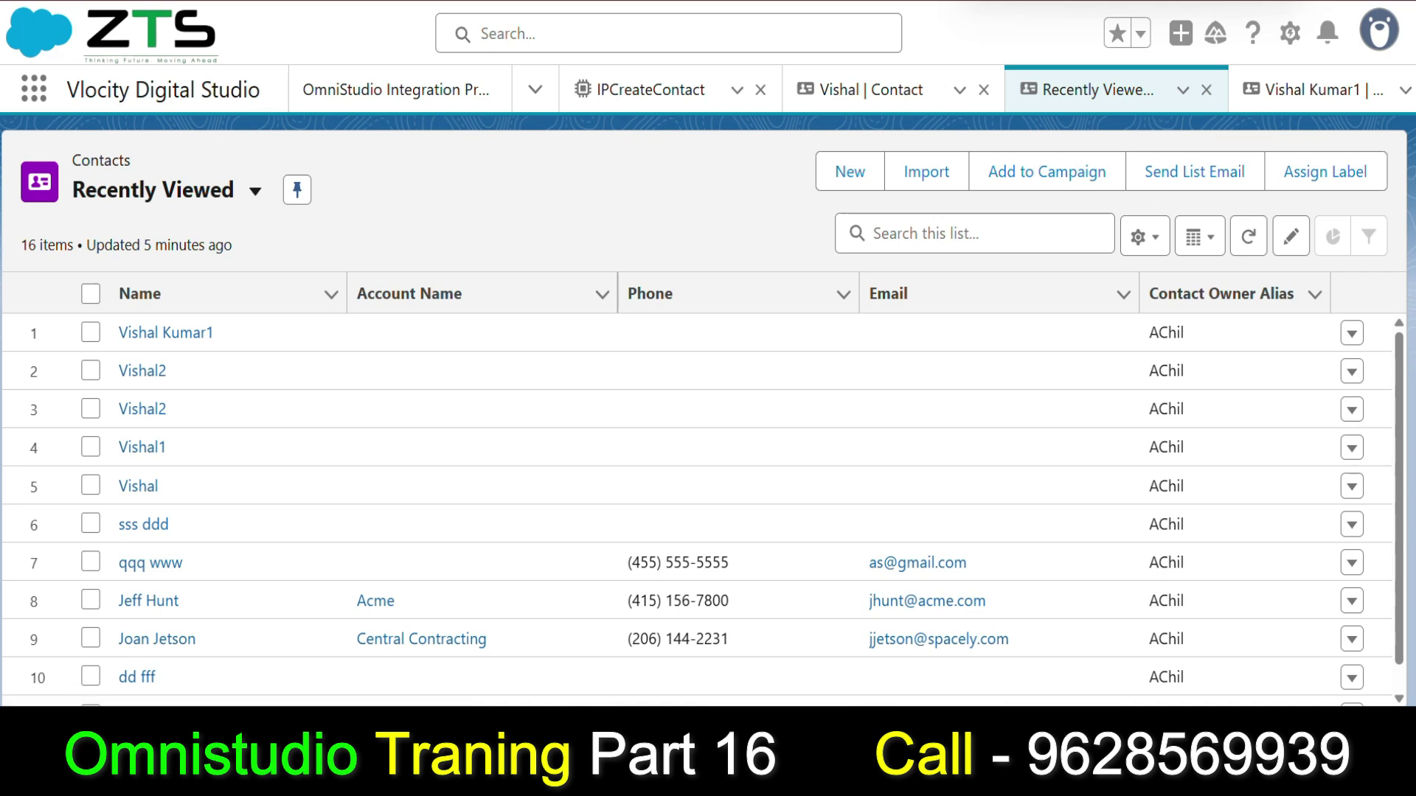
key("F5")
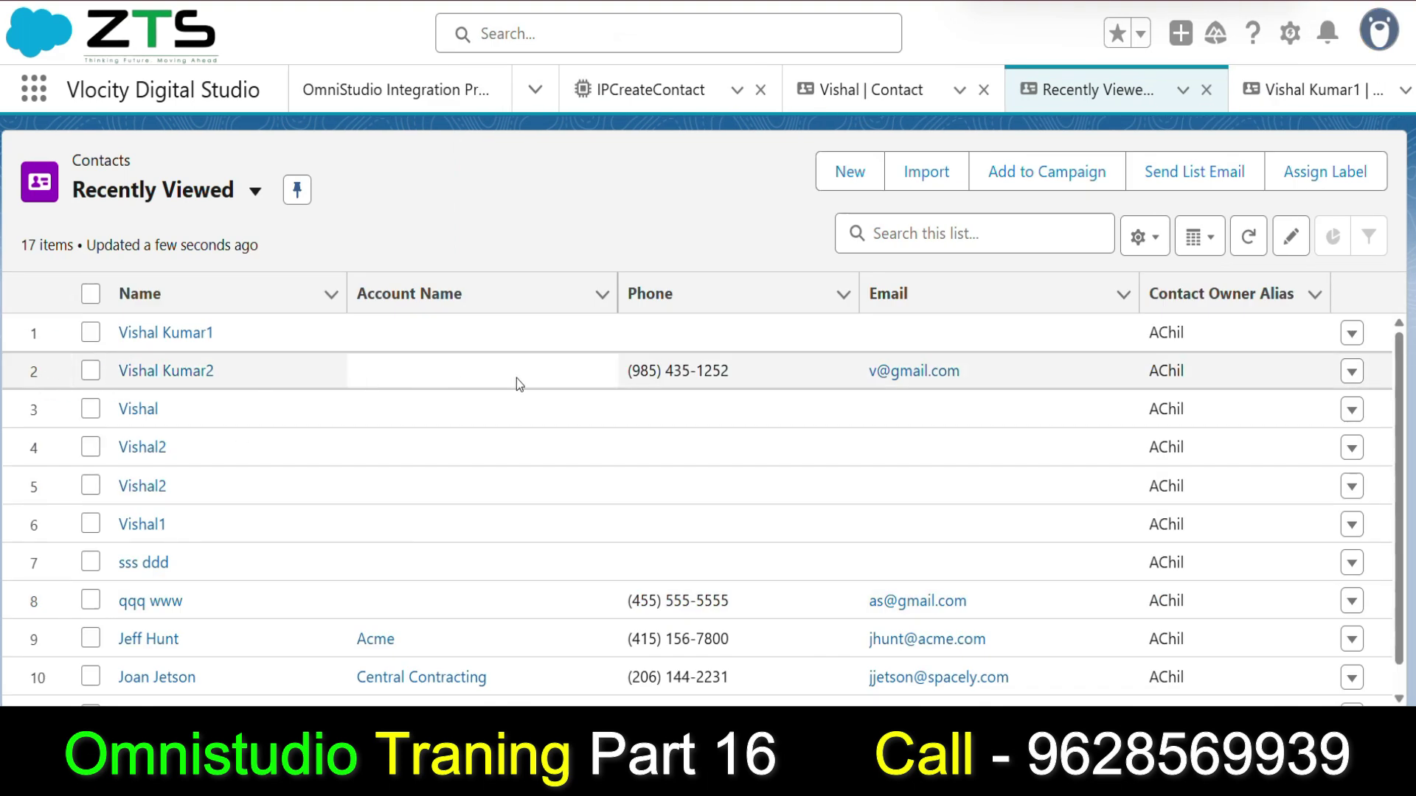
left_click(220, 371)
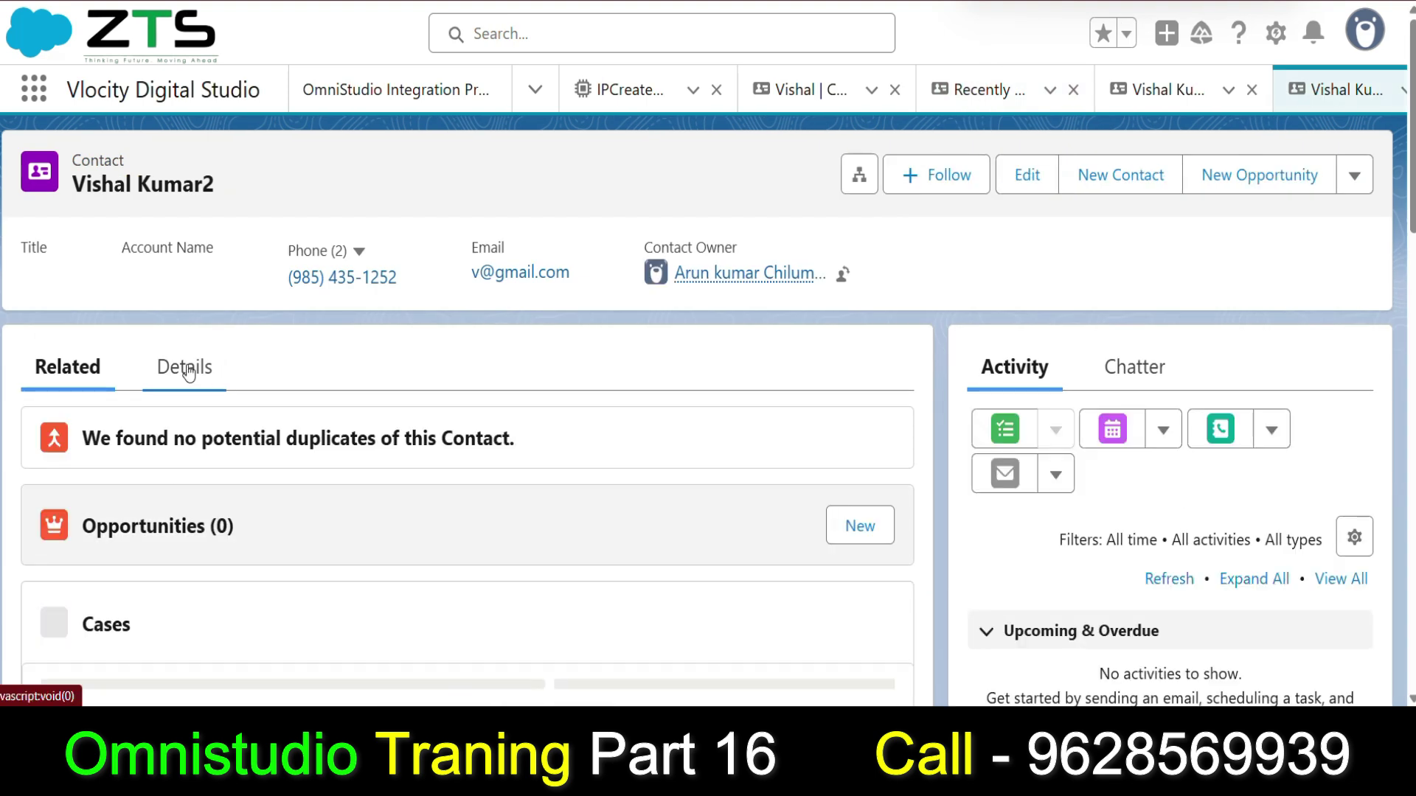
left_click(198, 368)
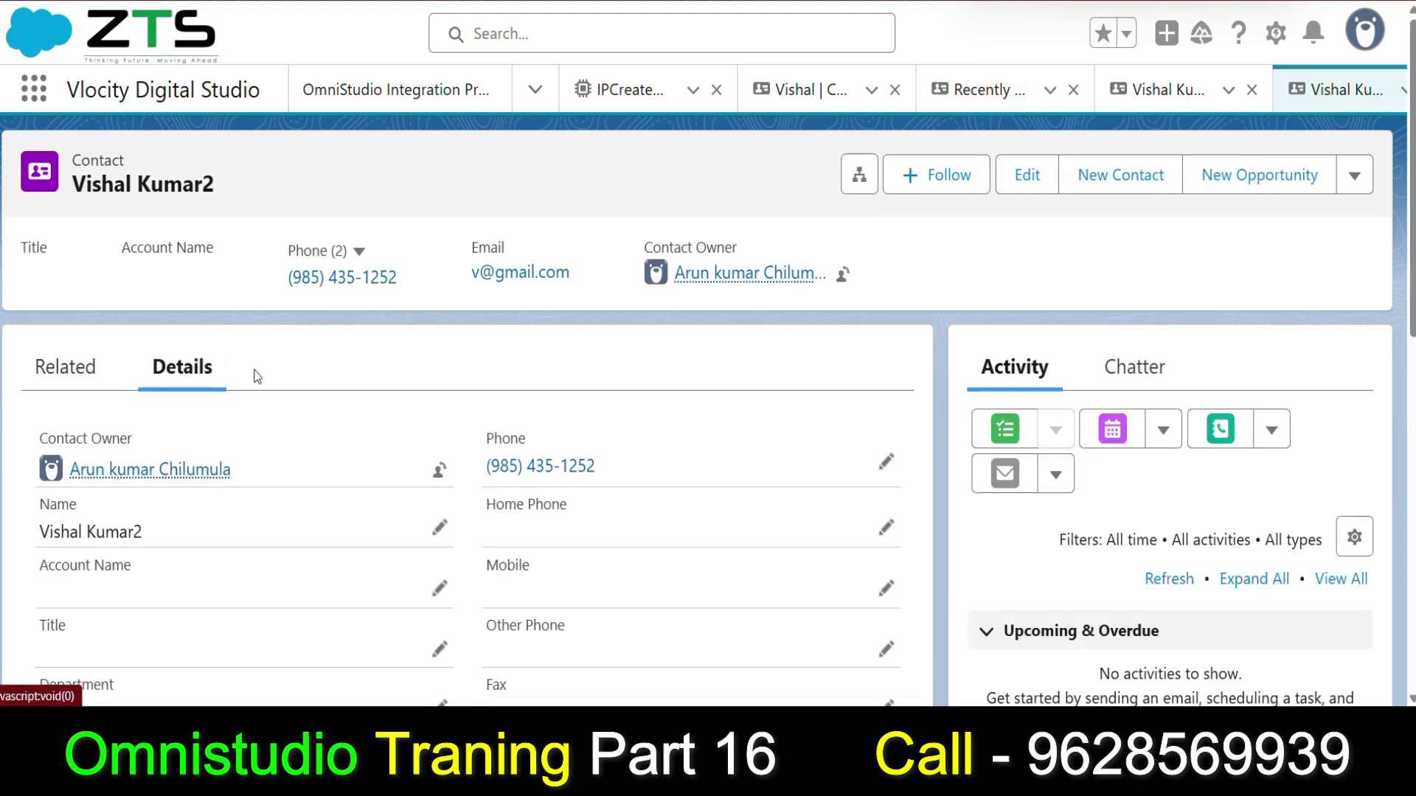
Check the contact's Birthdate, Email and Lead Source fields on the record.
scroll(273, 347, "down", 3)
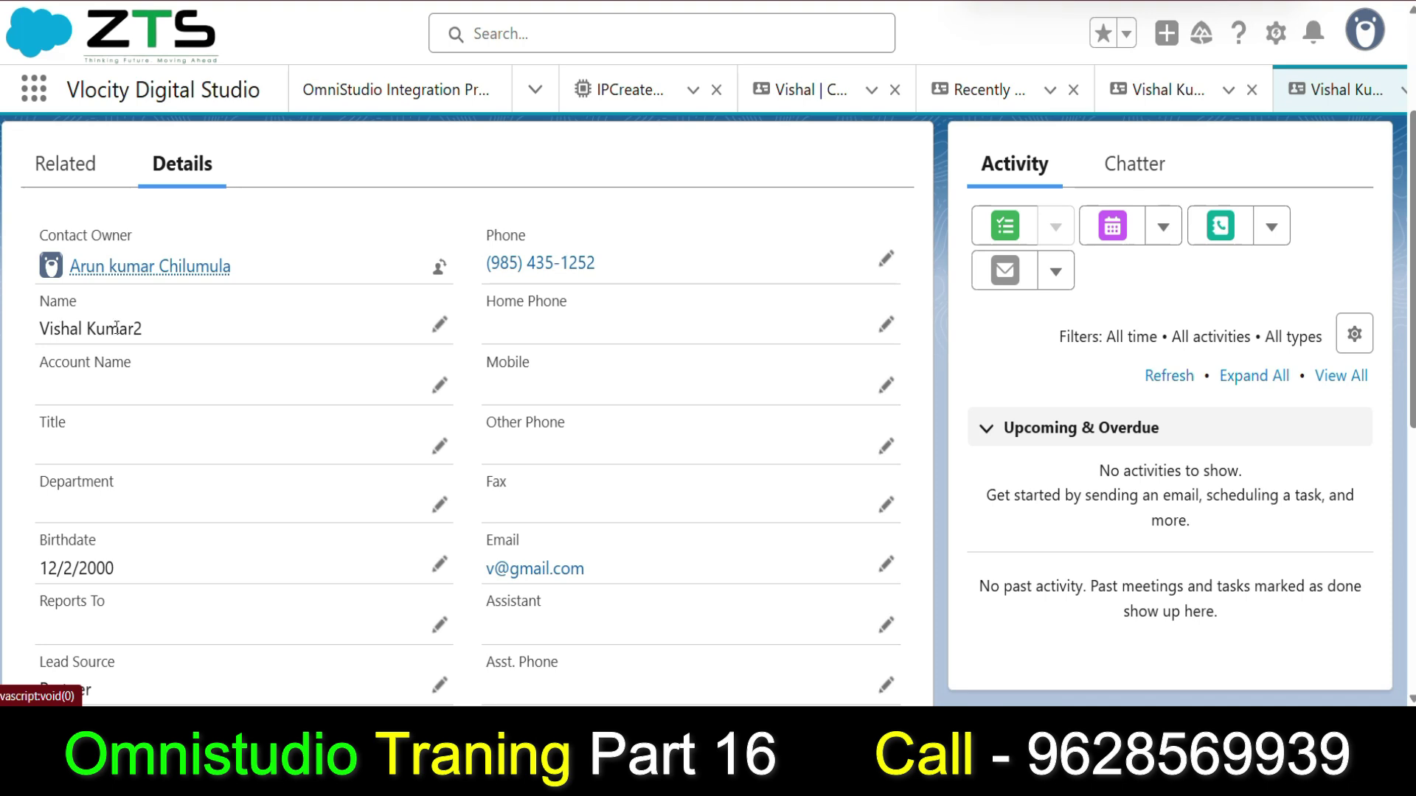
scroll(41, 439, "down", 1)
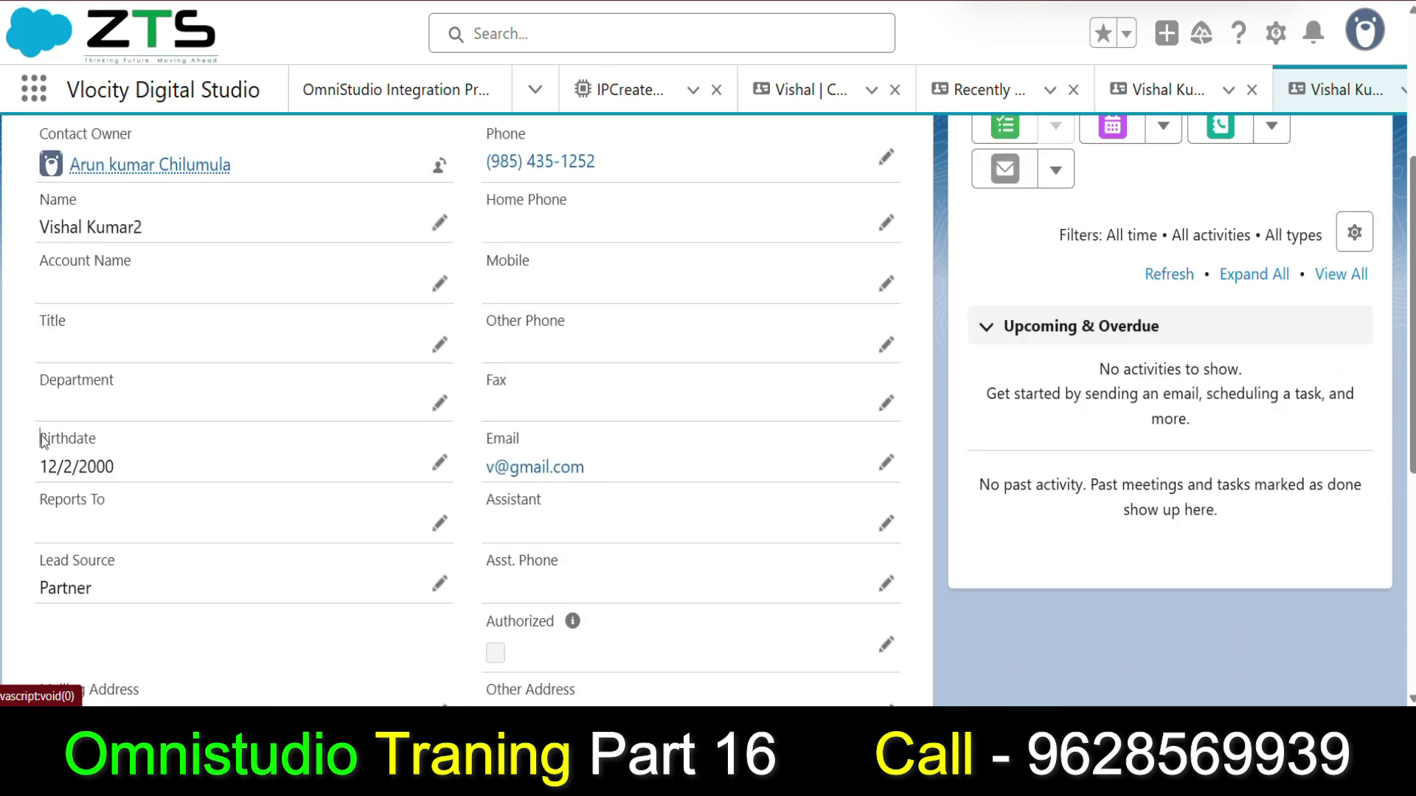
left_click_drag(42, 440, 164, 448)
left_click_drag(546, 441, 475, 441)
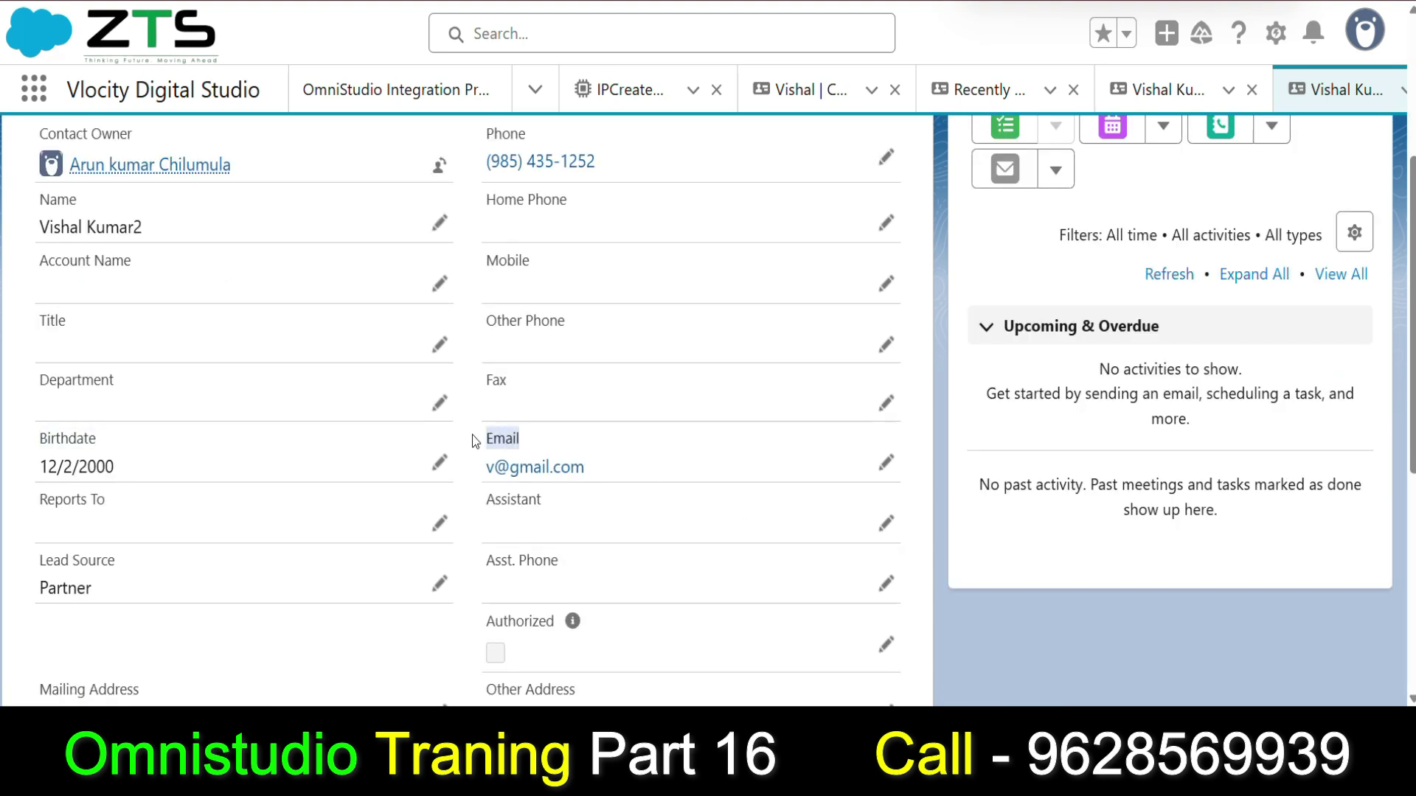
scroll(476, 441, "down", 2)
left_click_drag(133, 364, 29, 379)
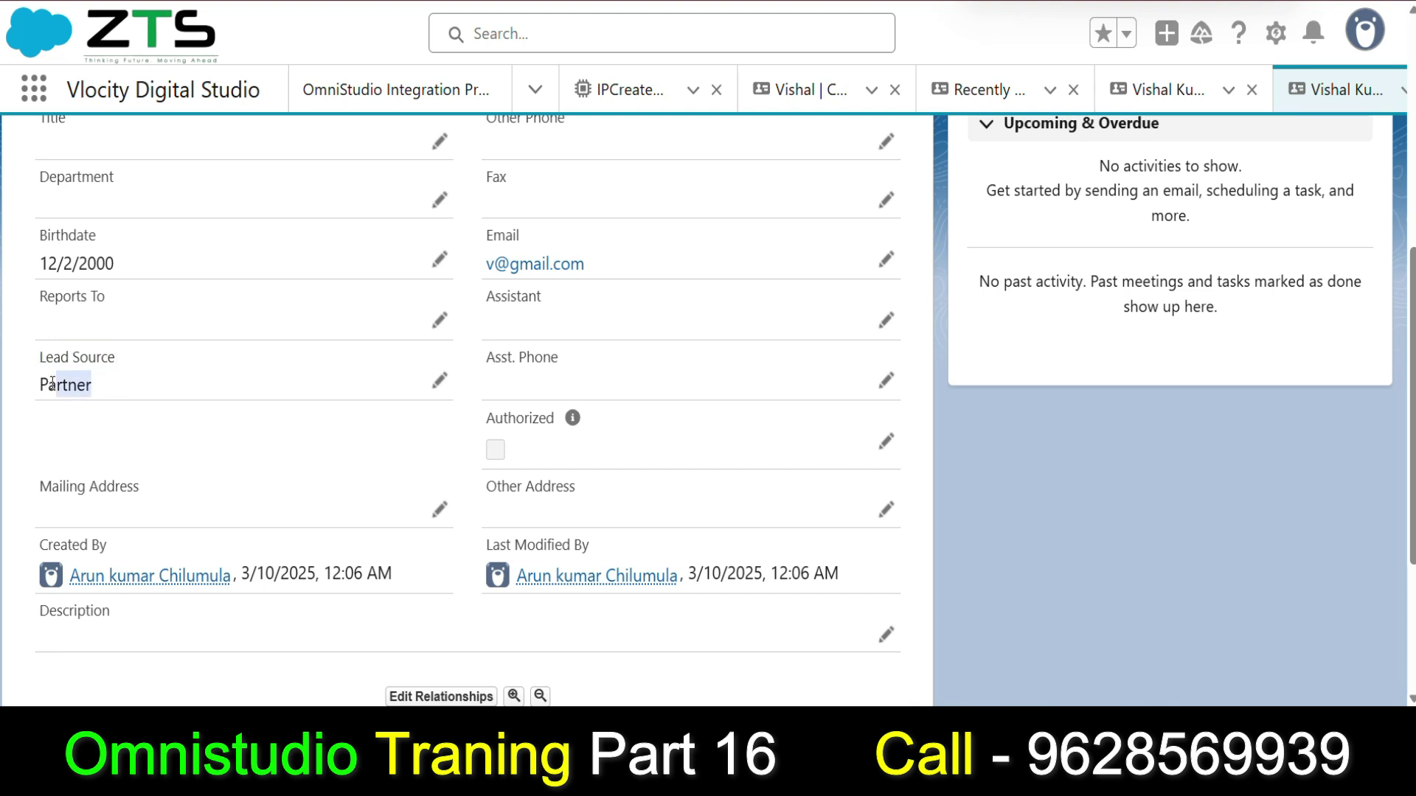
left_click(219, 460)
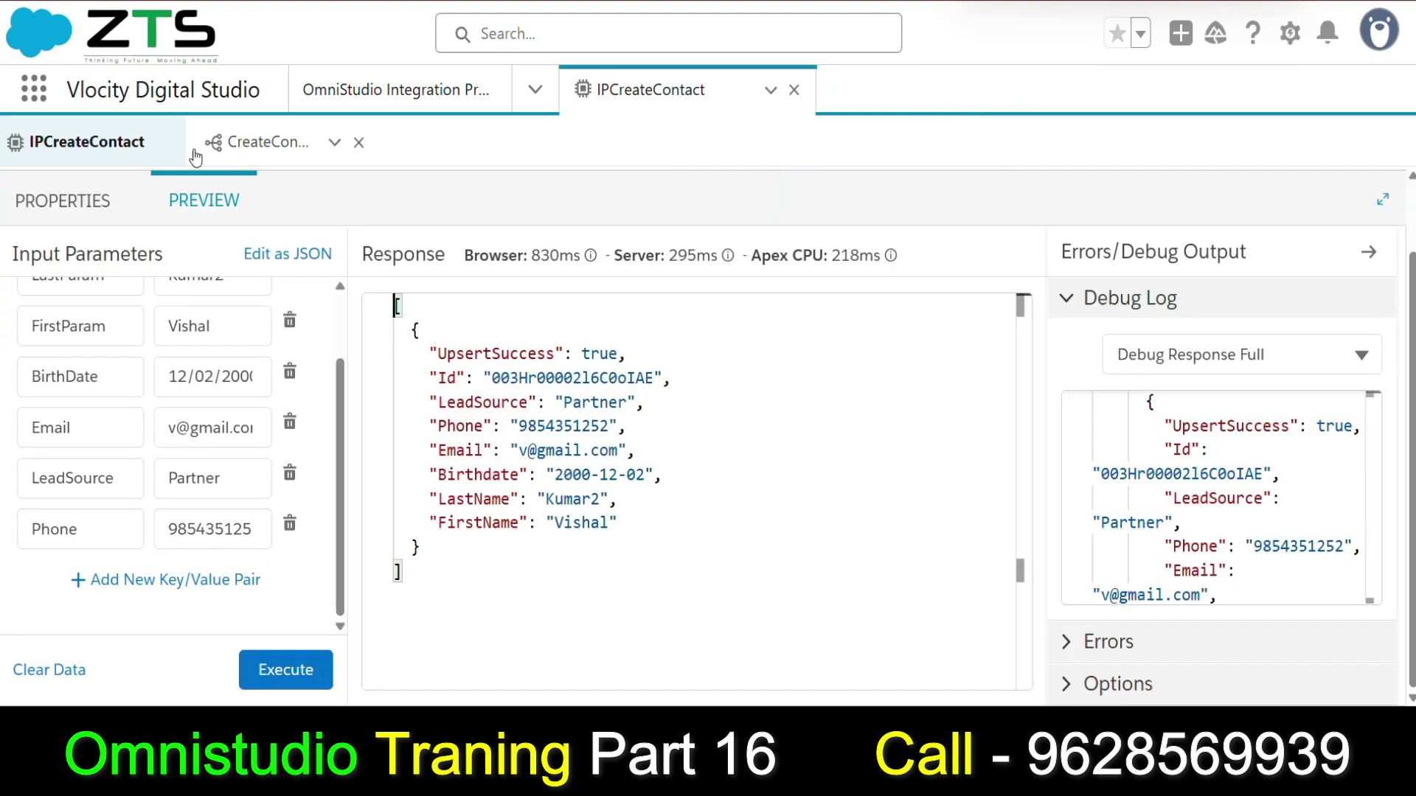
Return to CreateContact's properties and review its transformations and five Additional Input mappings.
left_click(63, 202)
scroll(959, 413, "up", 3)
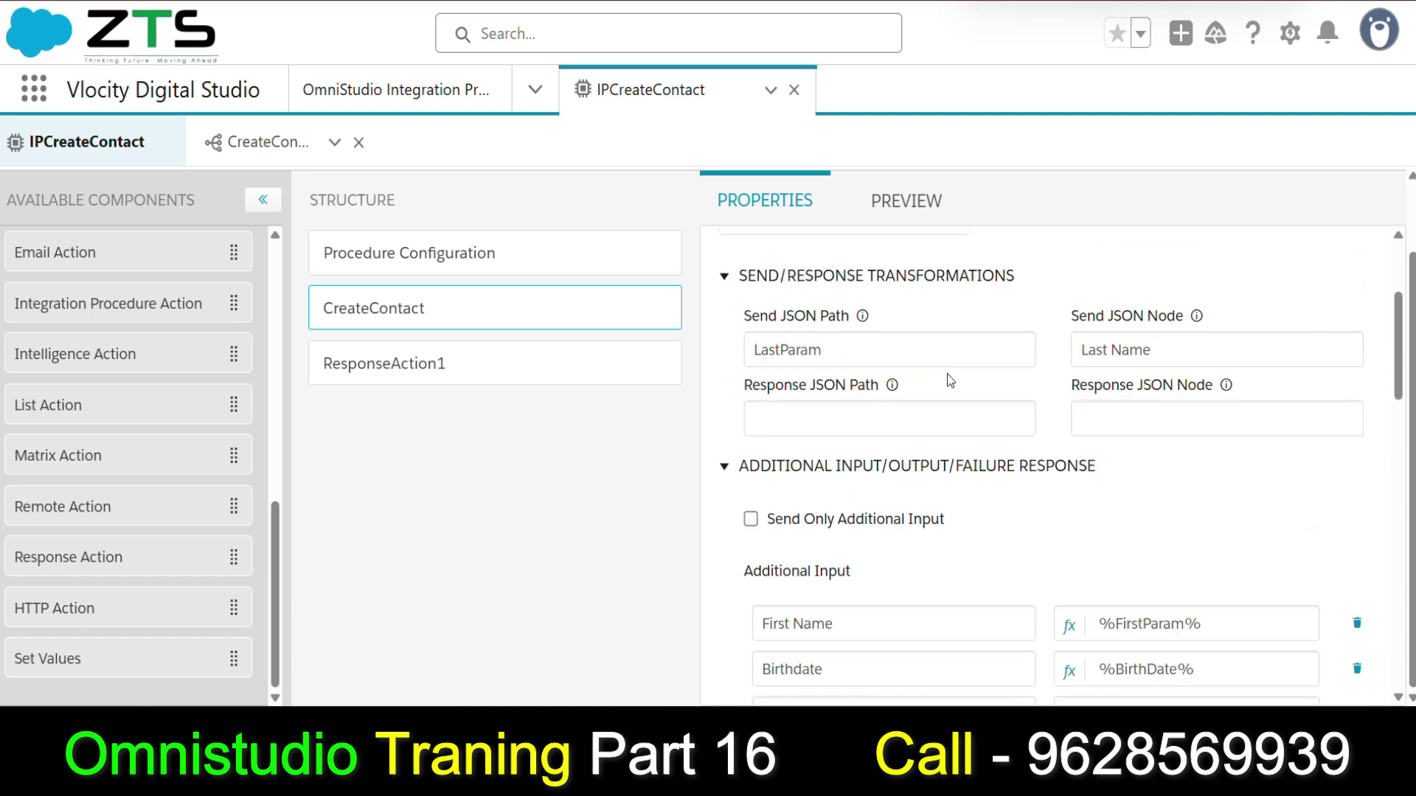
scroll(951, 380, "up", 3)
scroll(829, 476, "down", 8)
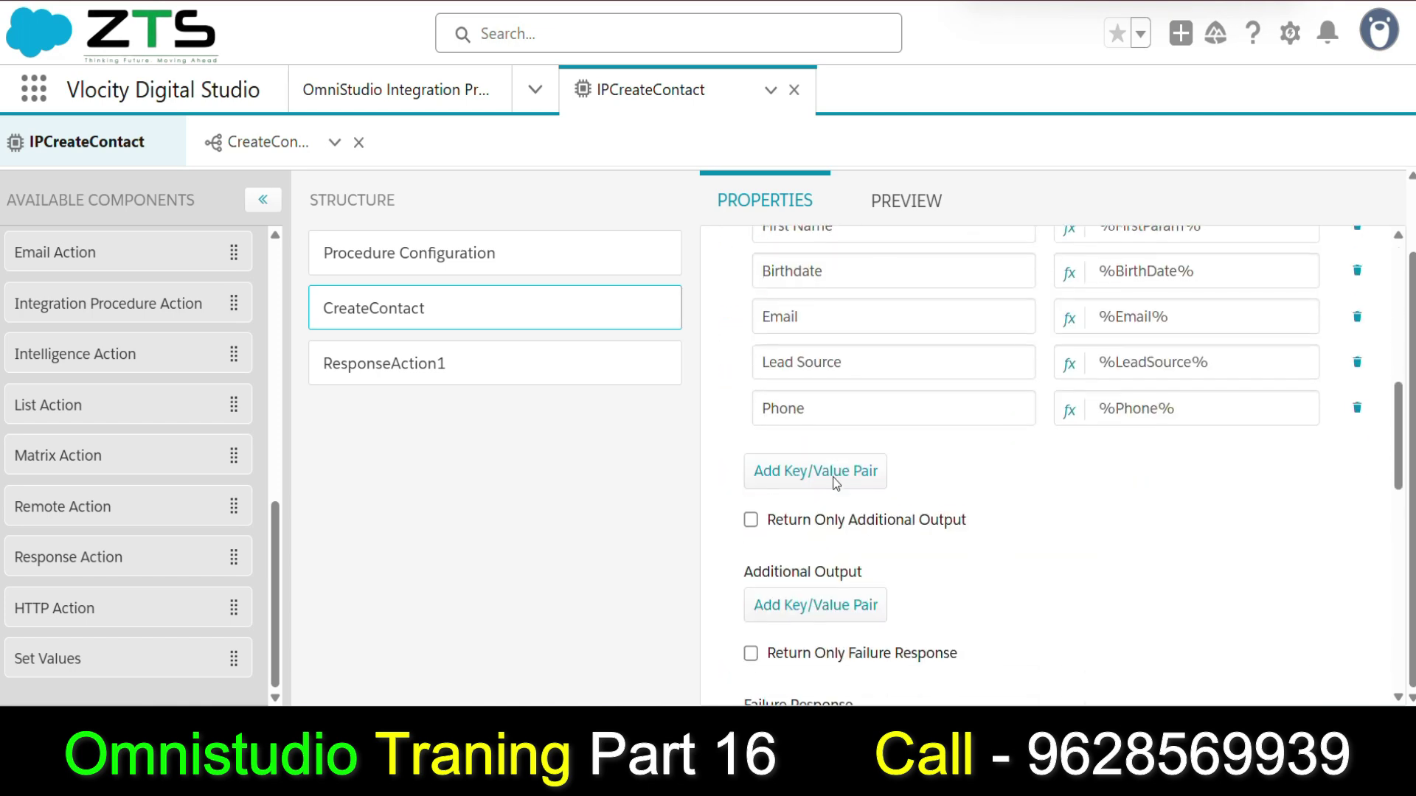
scroll(835, 483, "up", 4)
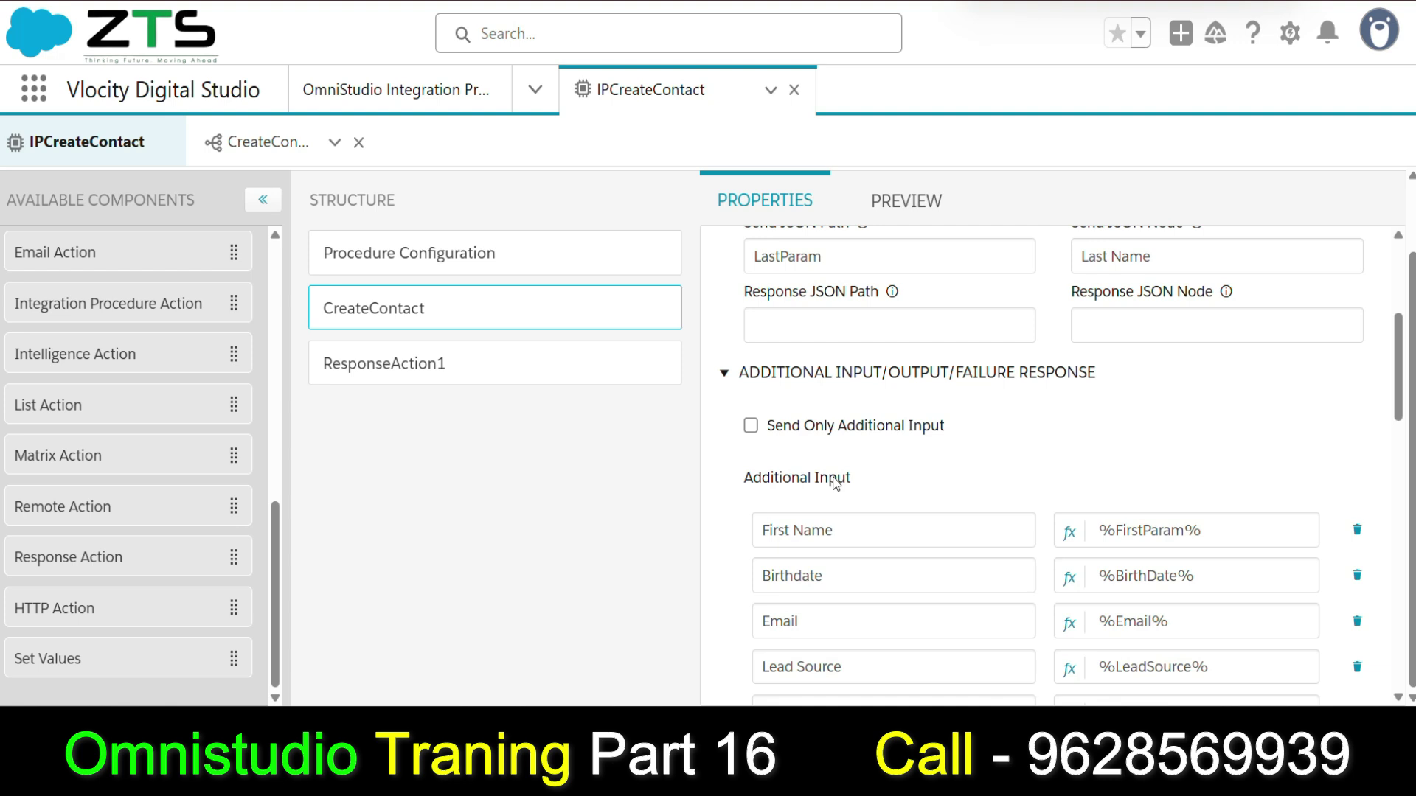
scroll(885, 479, "down", 5)
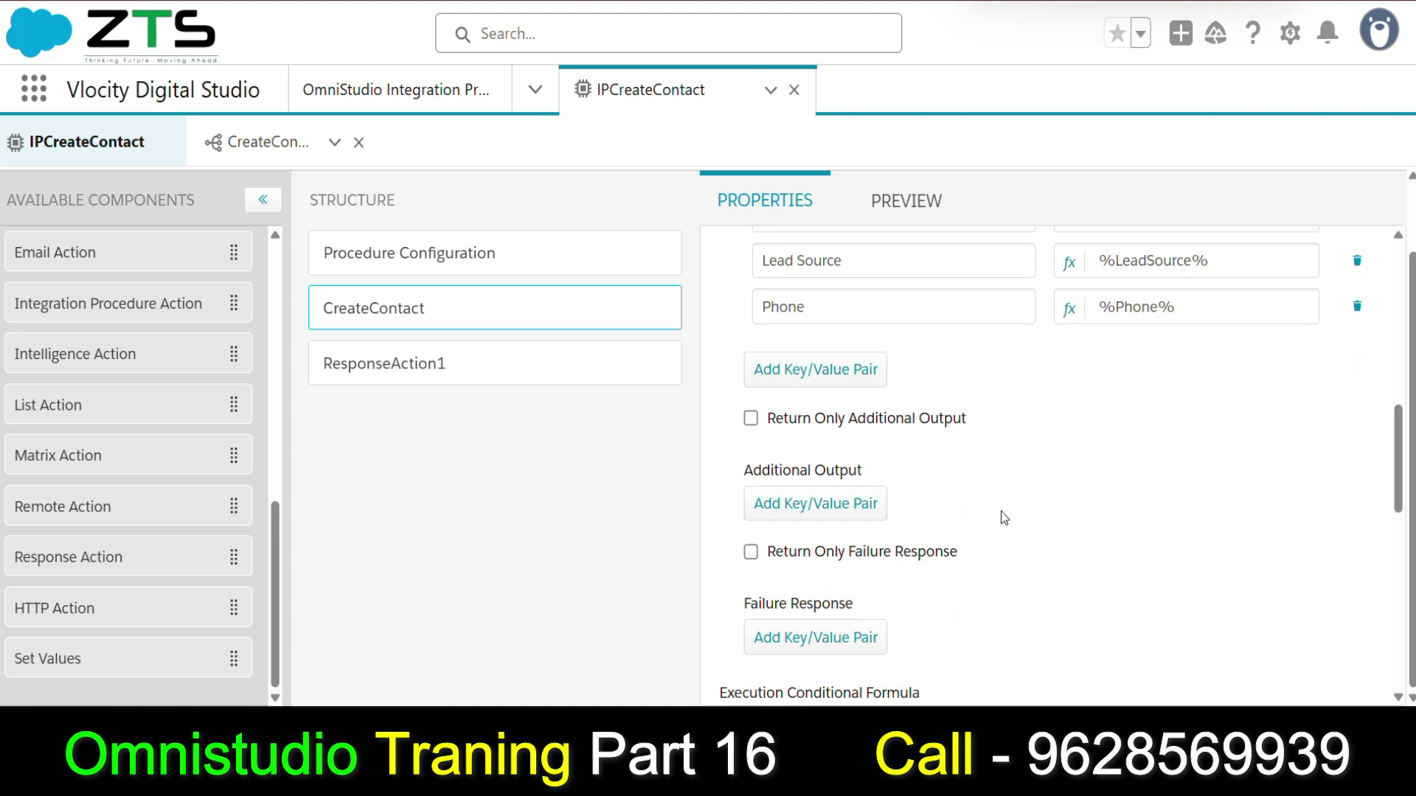
scroll(921, 539, "up", 3)
scroll(763, 505, "up", 3)
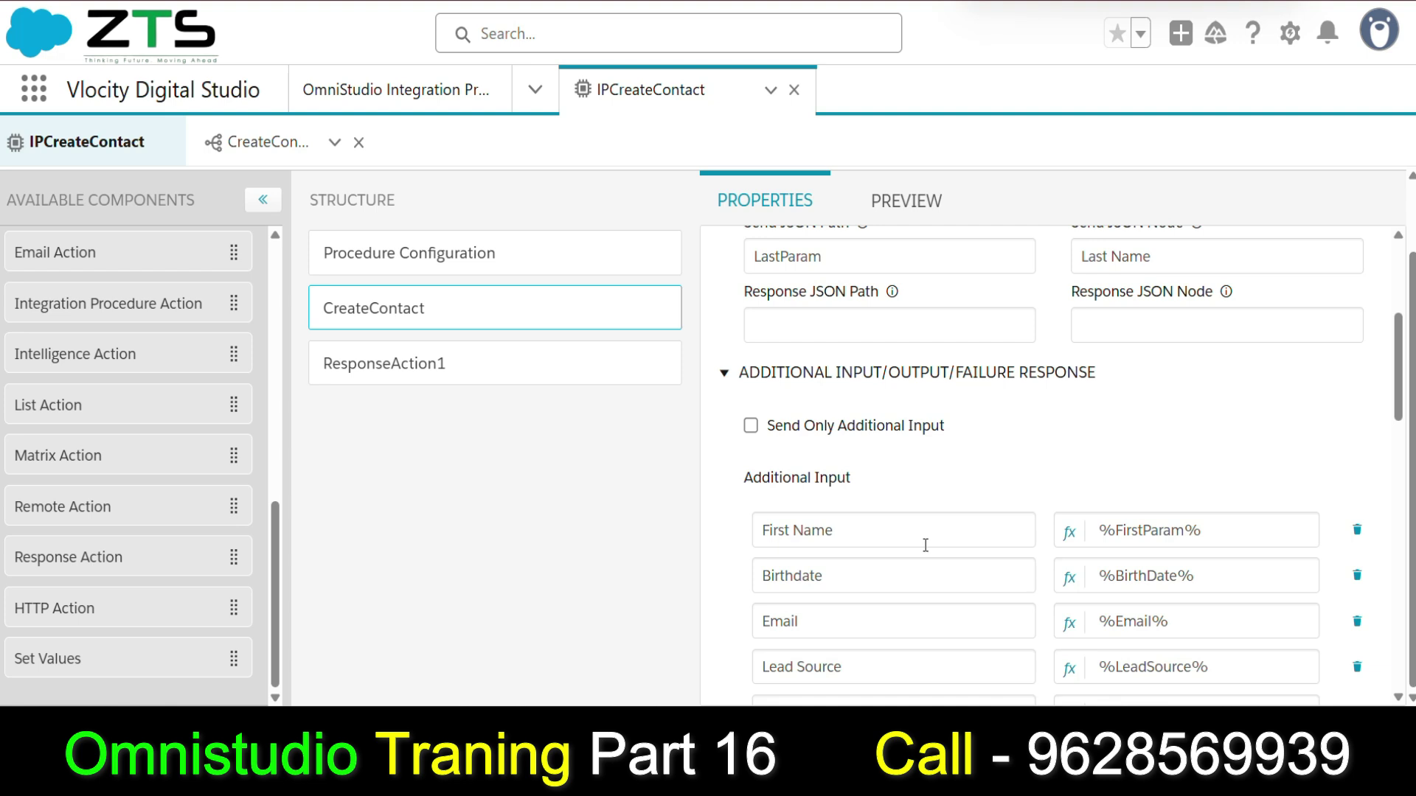
scroll(925, 545, "up", 3)
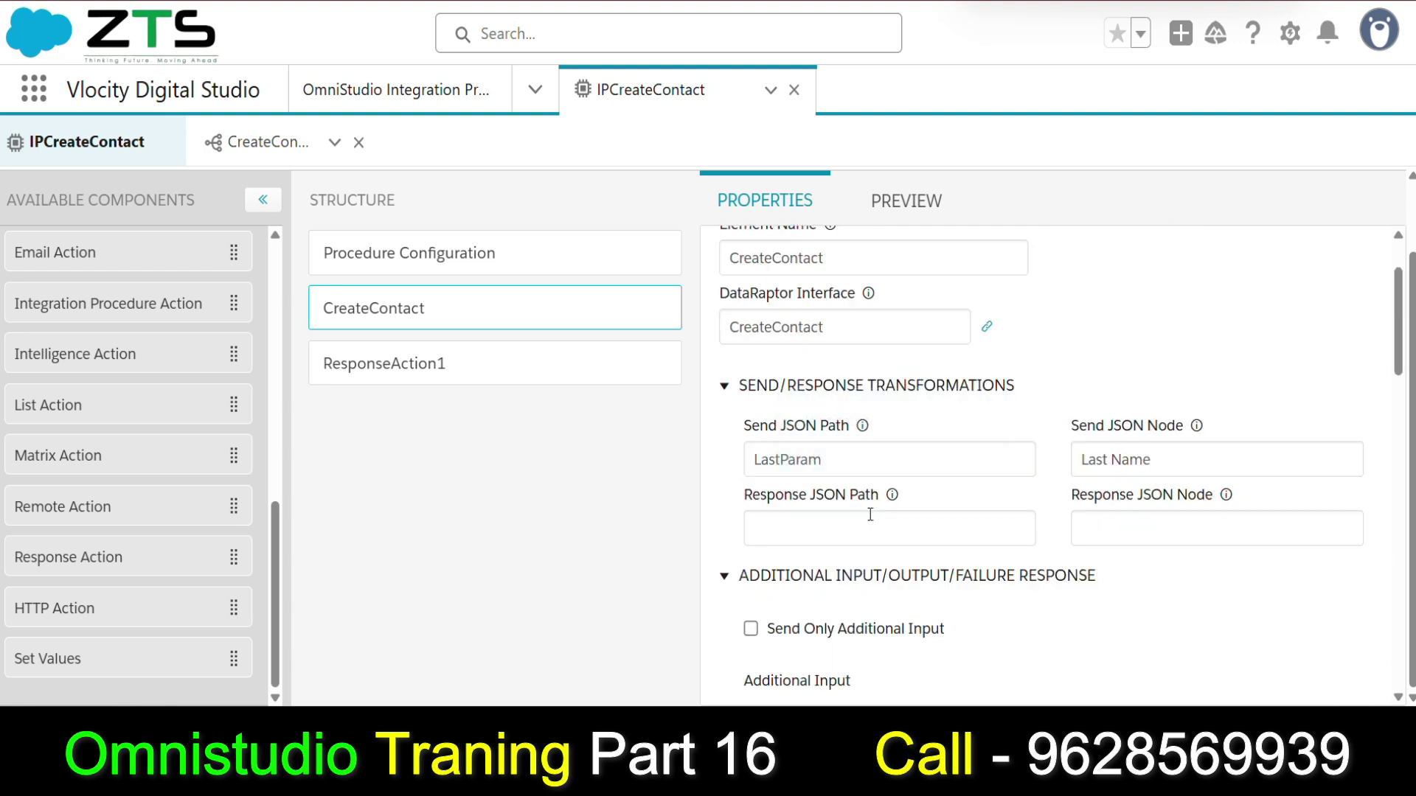
scroll(870, 512, "down", 1)
scroll(874, 505, "down", 2)
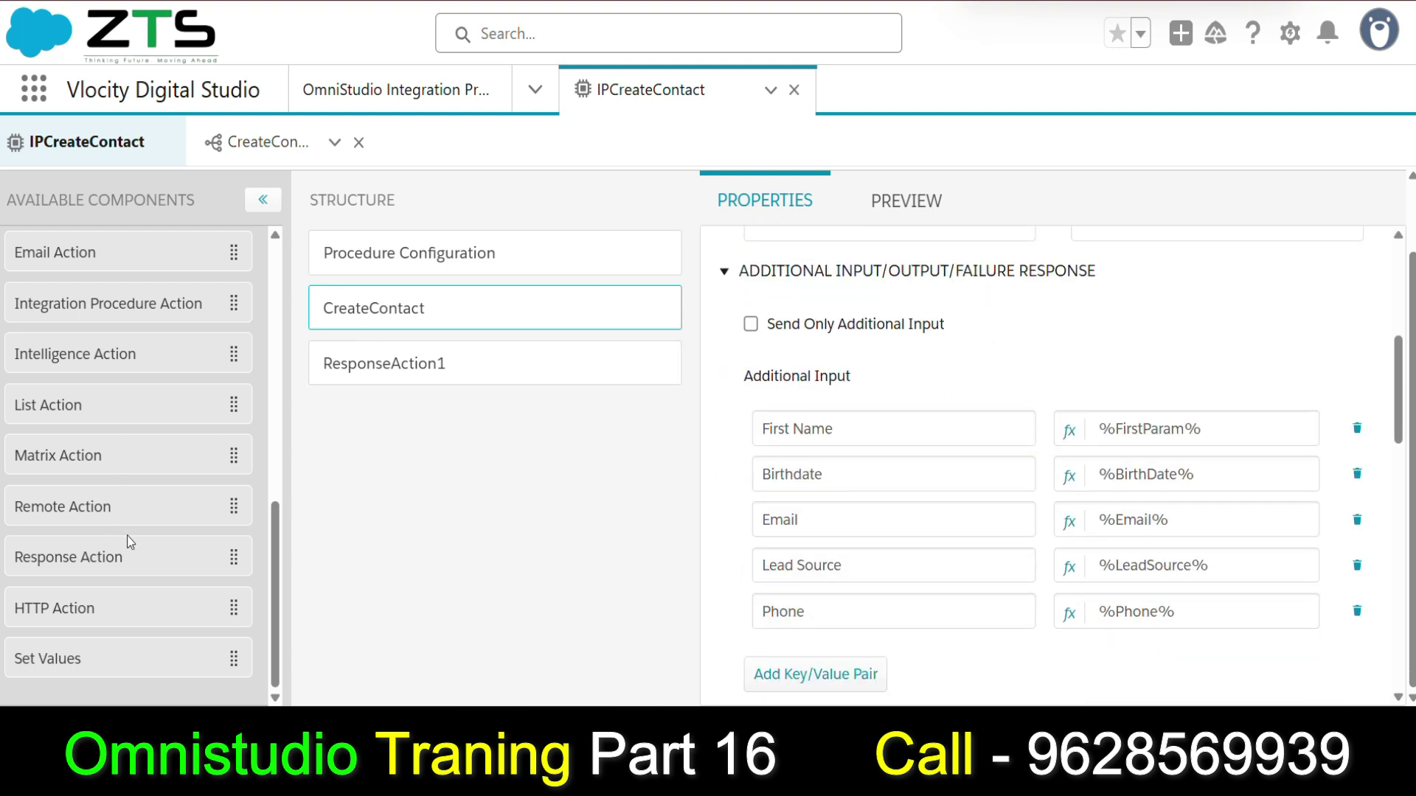
scroll(124, 355, "up", 3)
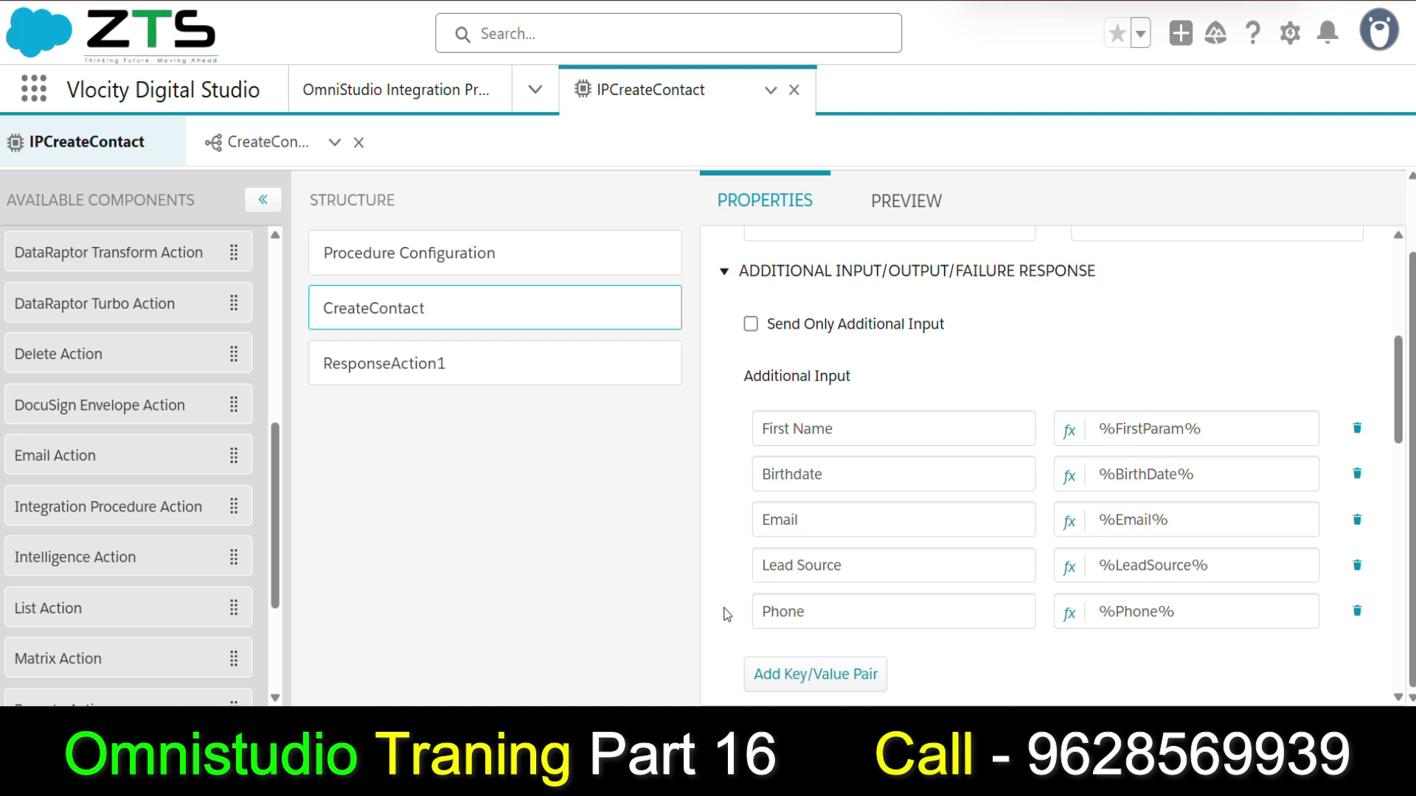
Open the Preview input as JSON and copy the contact's six field lines.
left_click(906, 201)
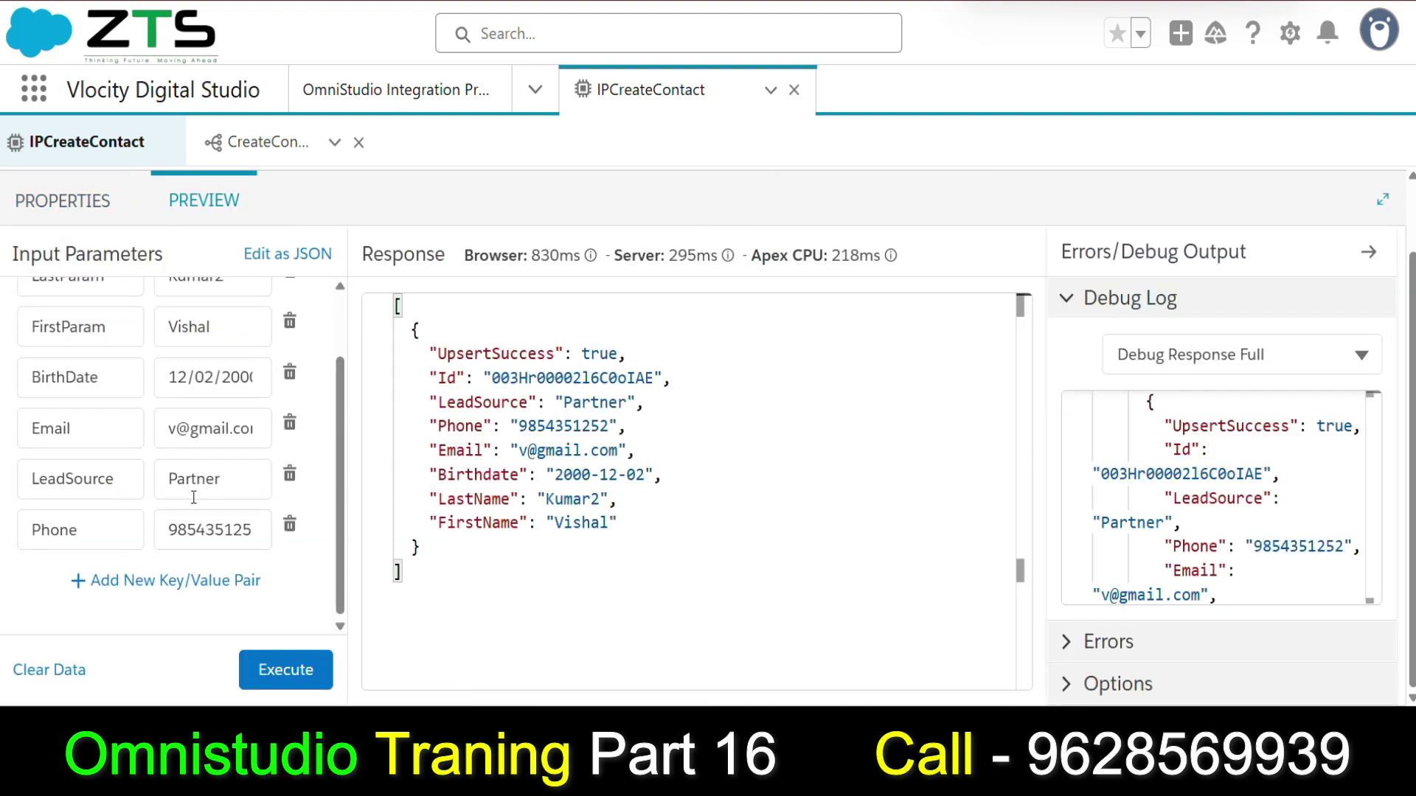
scroll(194, 498, "up", 2)
left_click(269, 259)
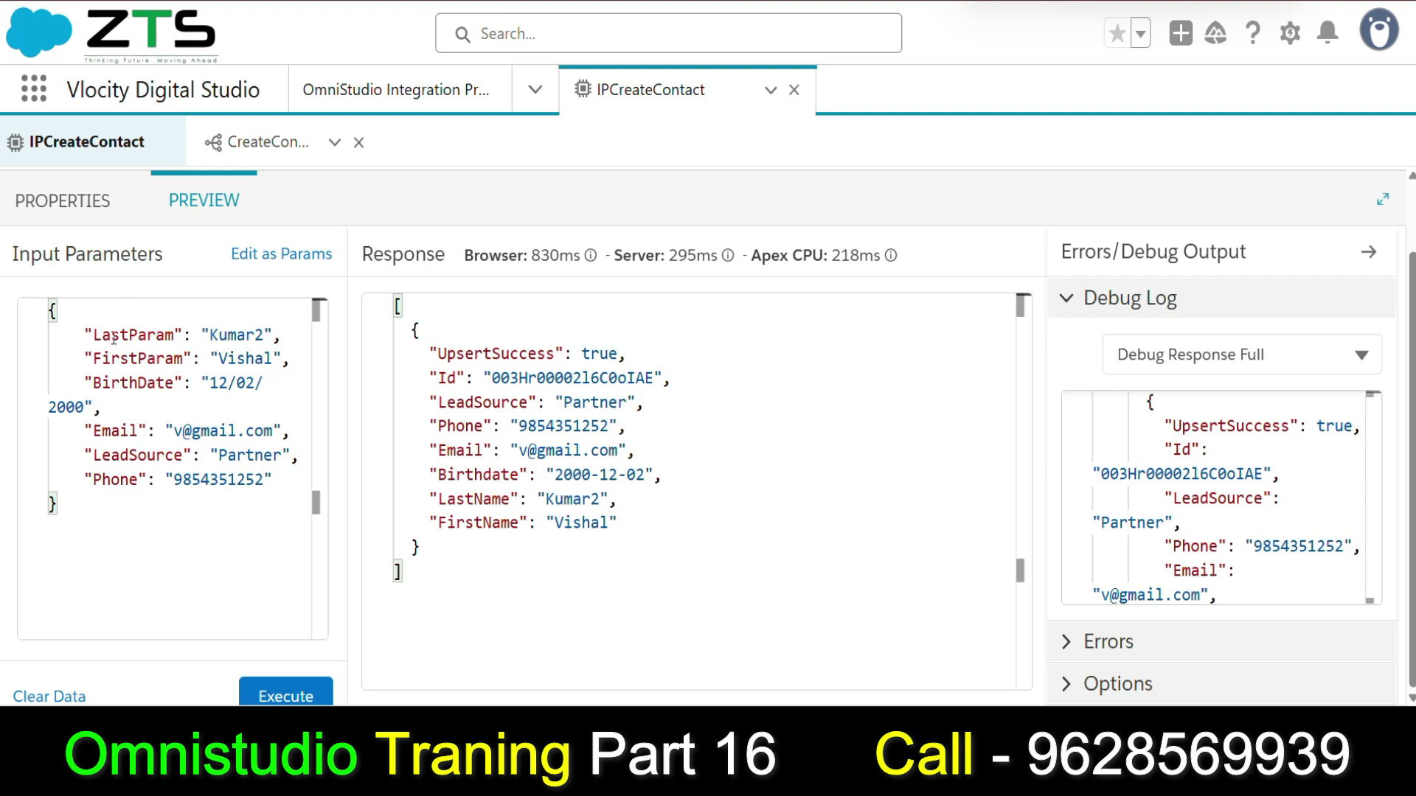
left_click_drag(83, 328, 255, 514)
left_click(172, 514)
left_click_drag(84, 333, 279, 488)
key("ctrl+c")
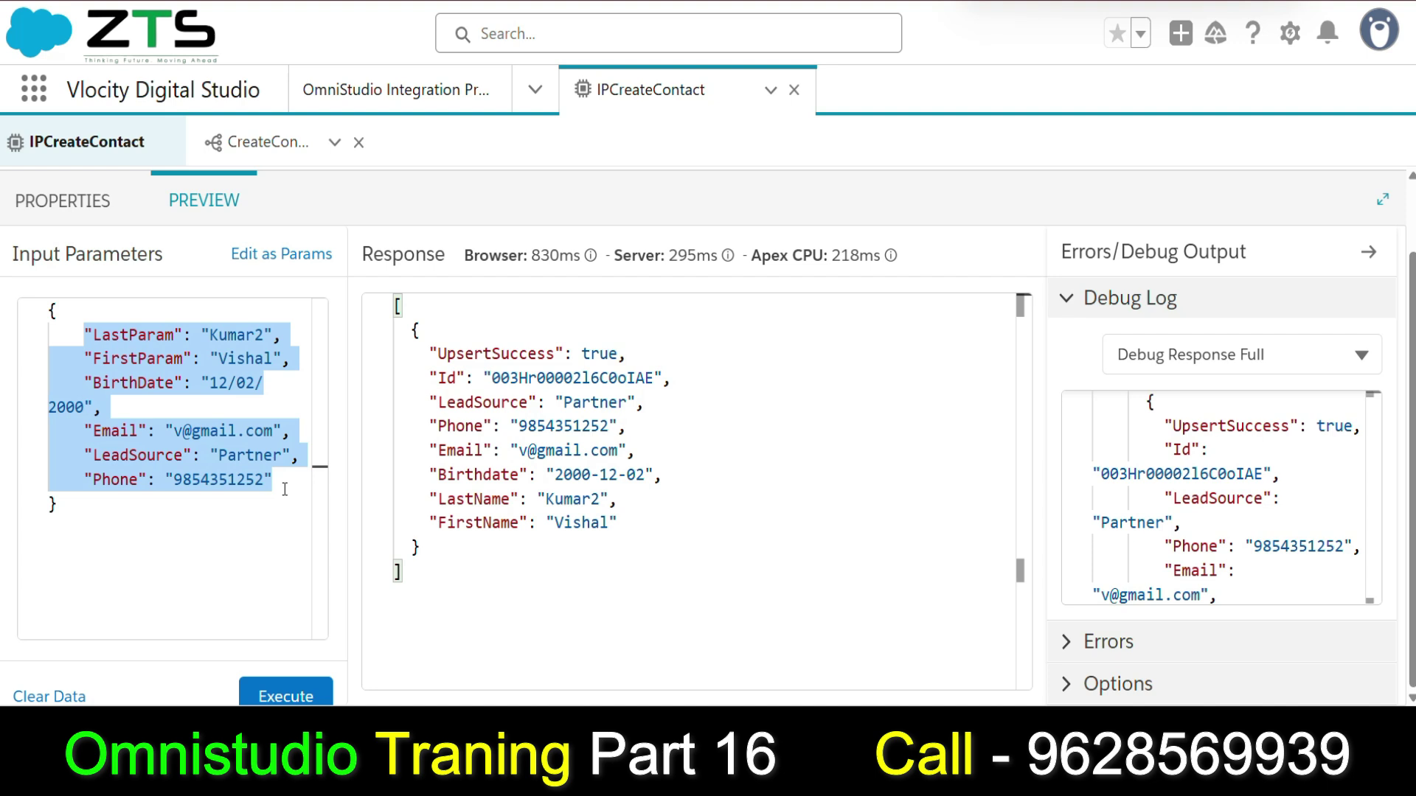
Paste a second contact object with LastParam ending in 3, BirthDate 12/02/2001 and another e-mail.
left_click(81, 503)
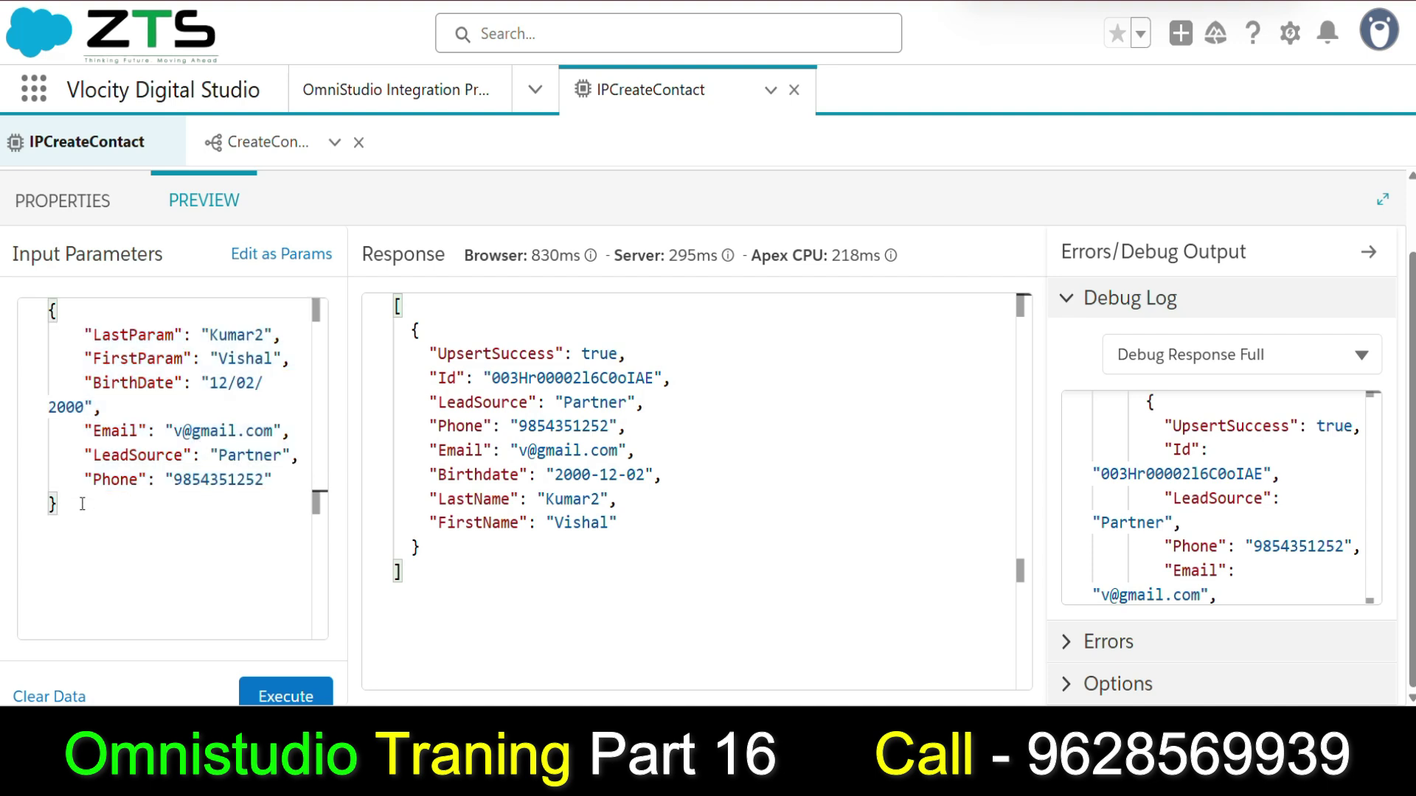
type(",")
key("Return")
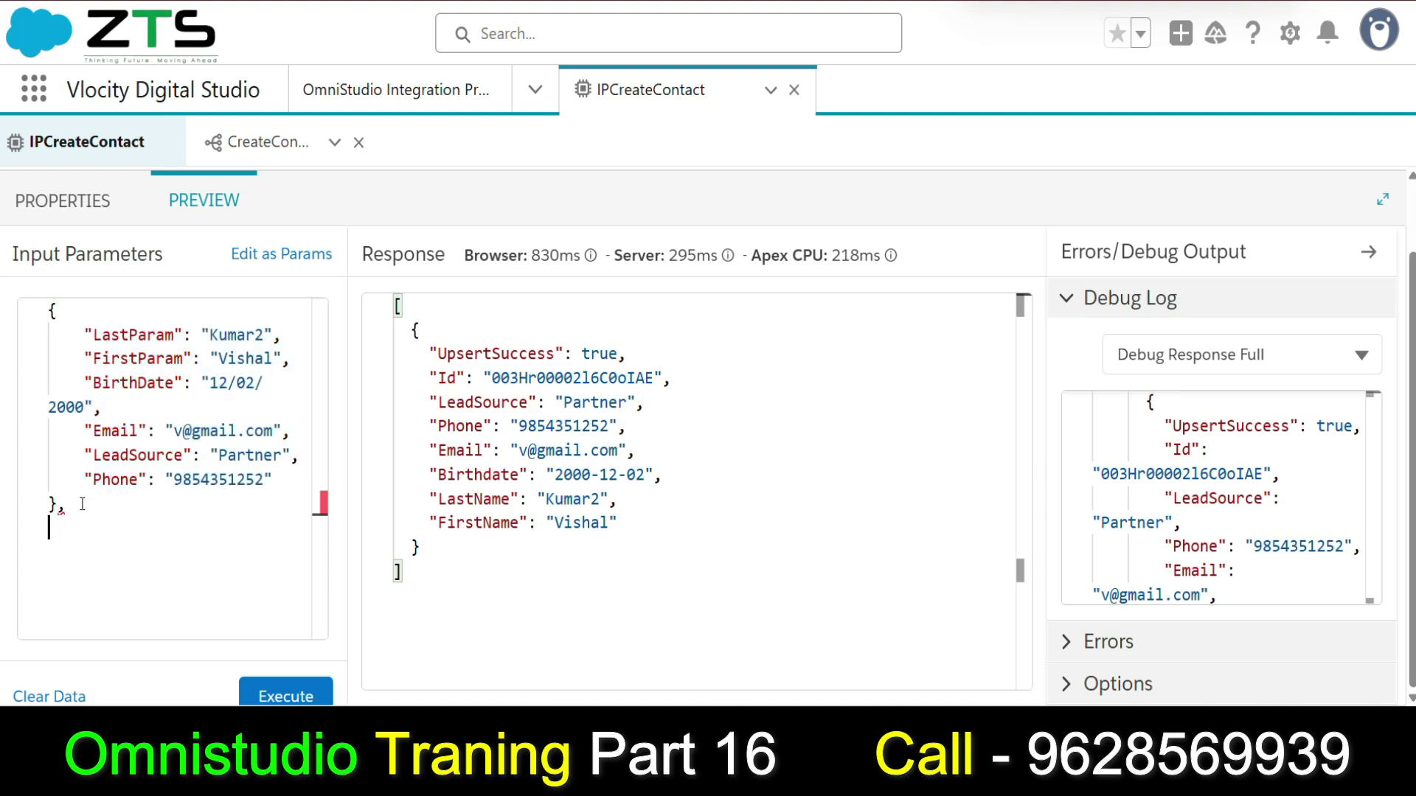
key("ctrl+v")
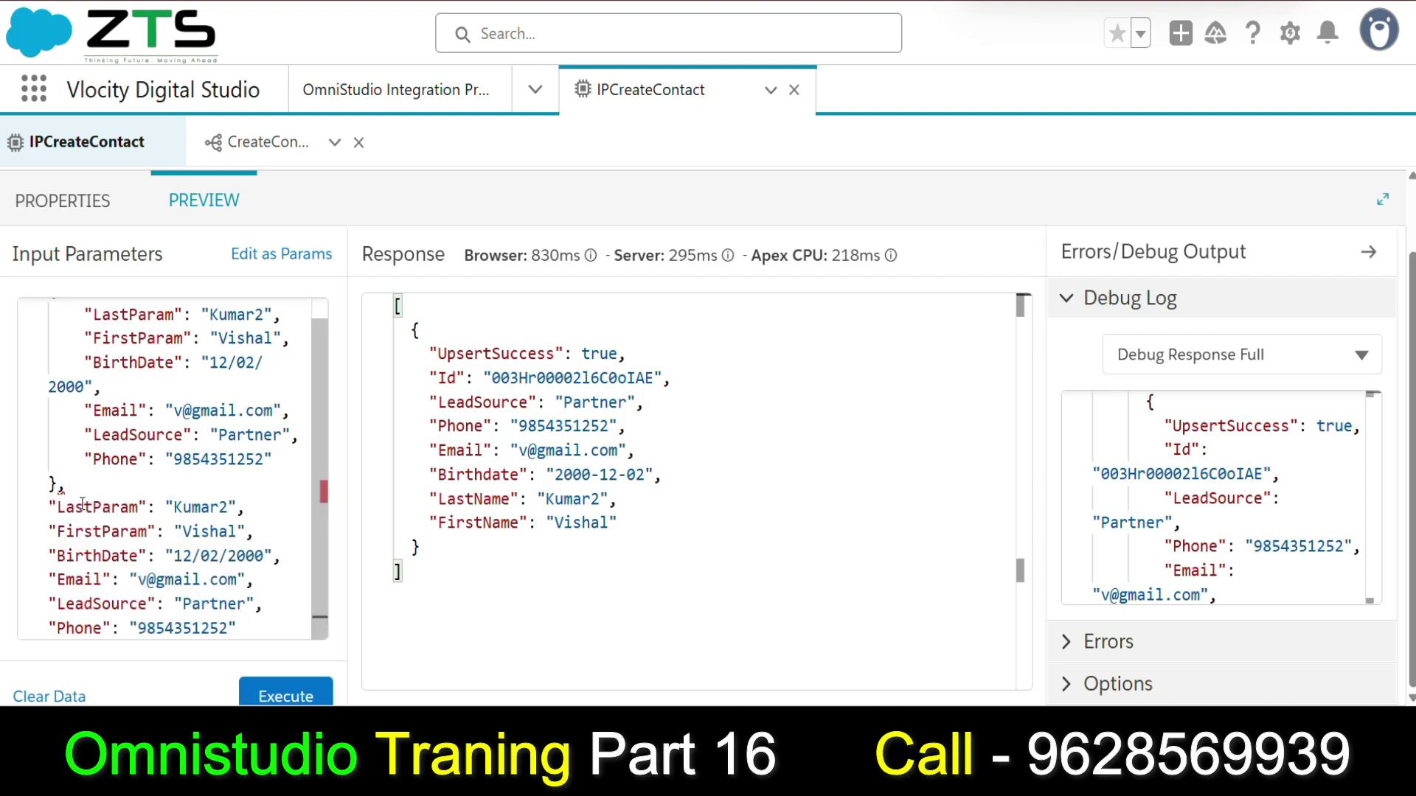
left_click(234, 511)
key("BackSpace")
type("3")
left_click(264, 556)
key("BackSpace")
type("1")
double_click(146, 579)
type("g")
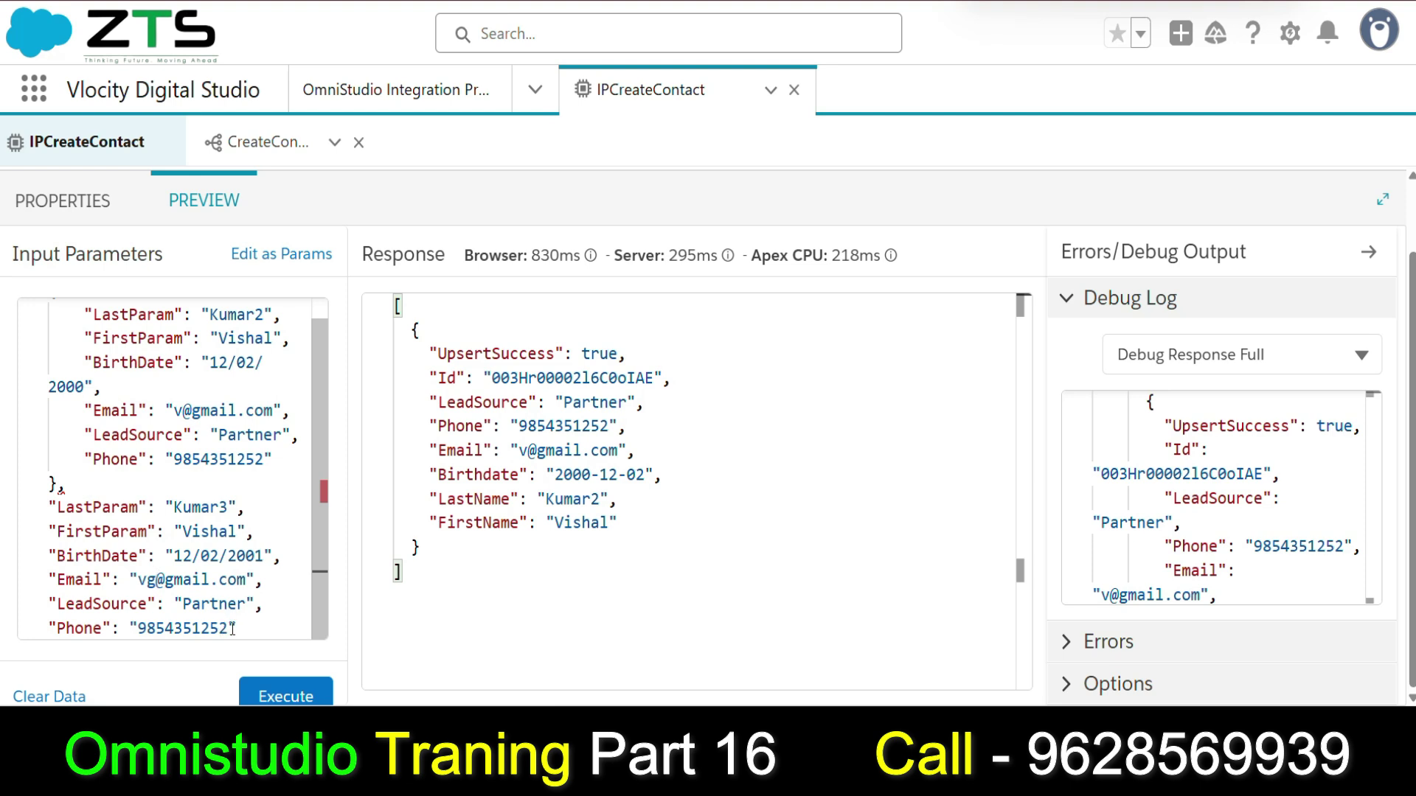
Execute with both contacts and read the CreateContact debug output's Duplicate Alert error.
left_click(280, 695)
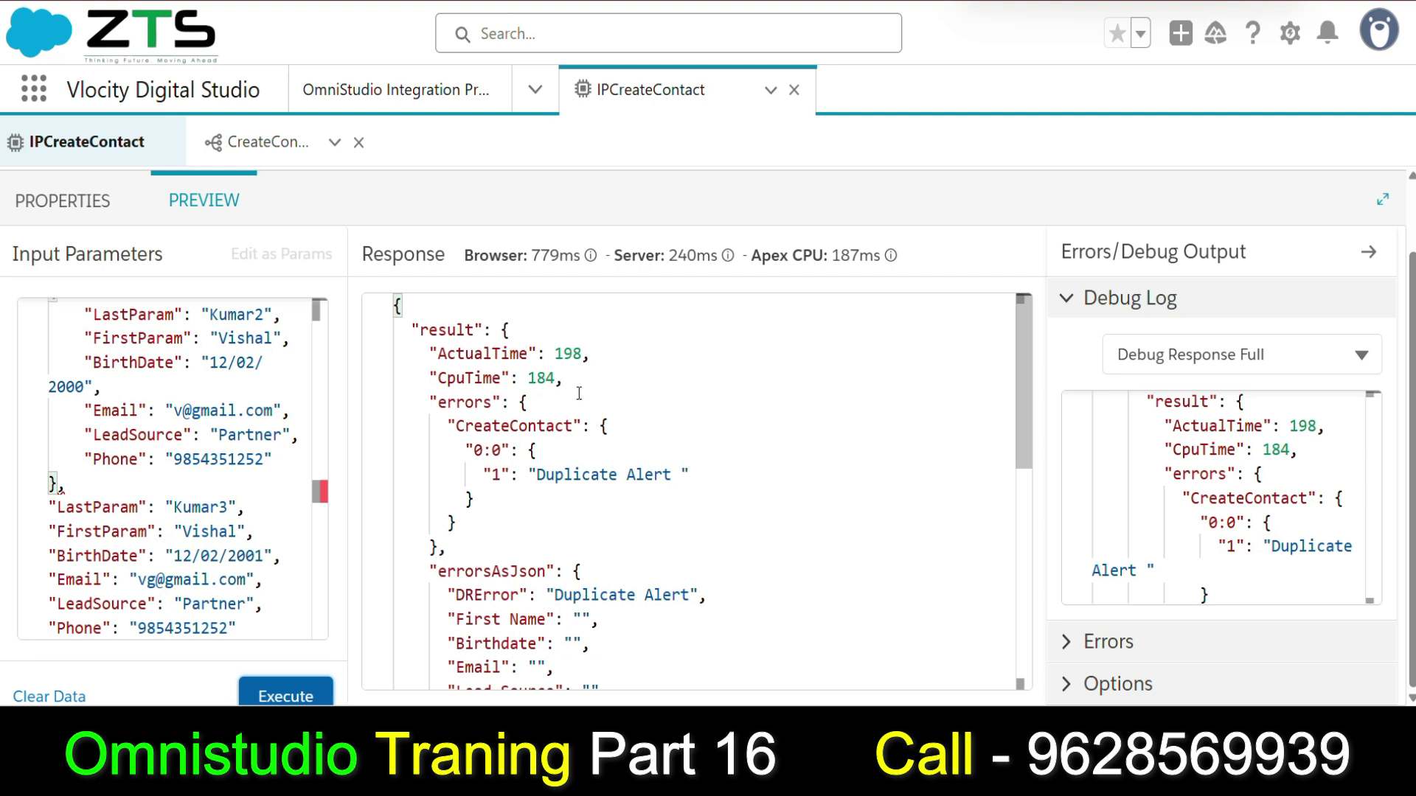
scroll(564, 402, "down", 1)
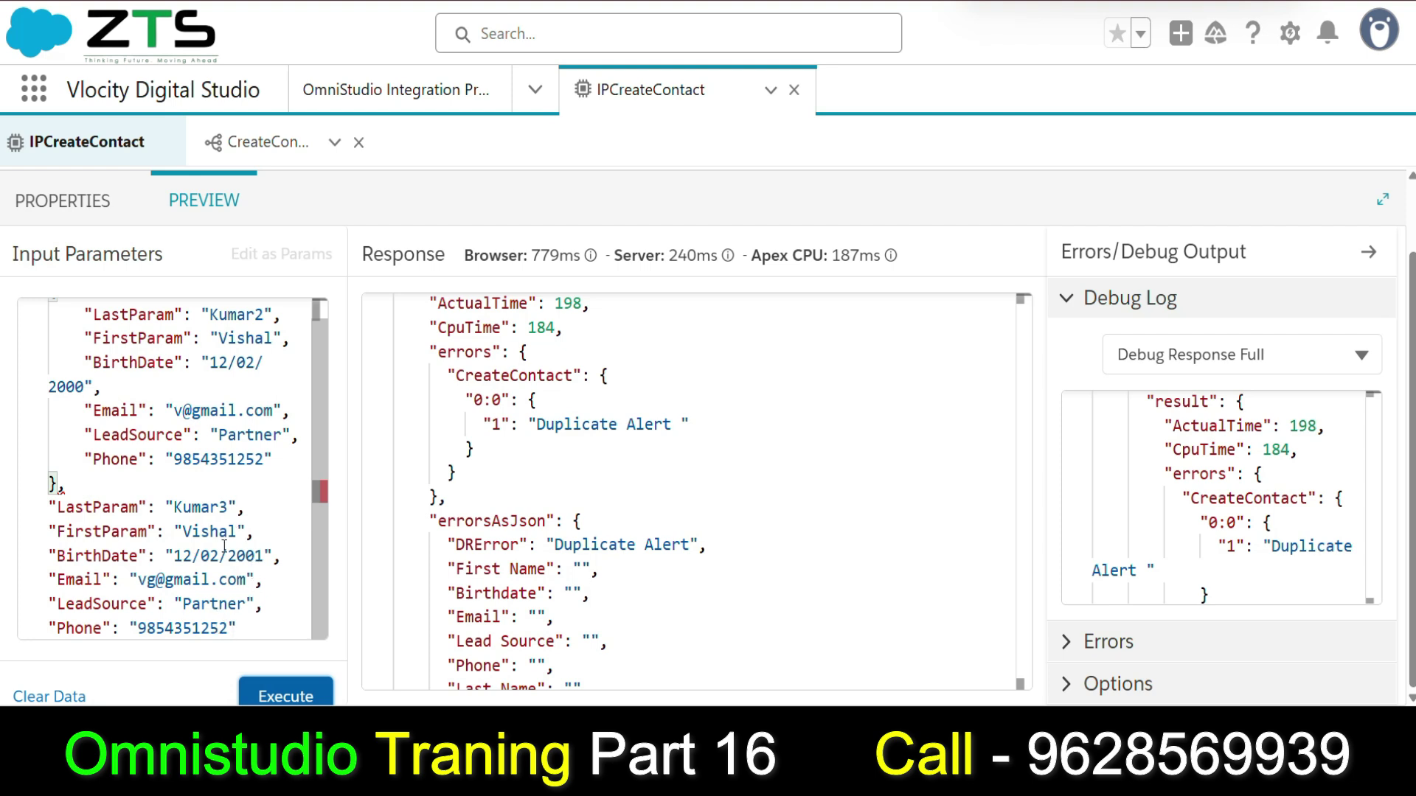
scroll(215, 496, "up", 1)
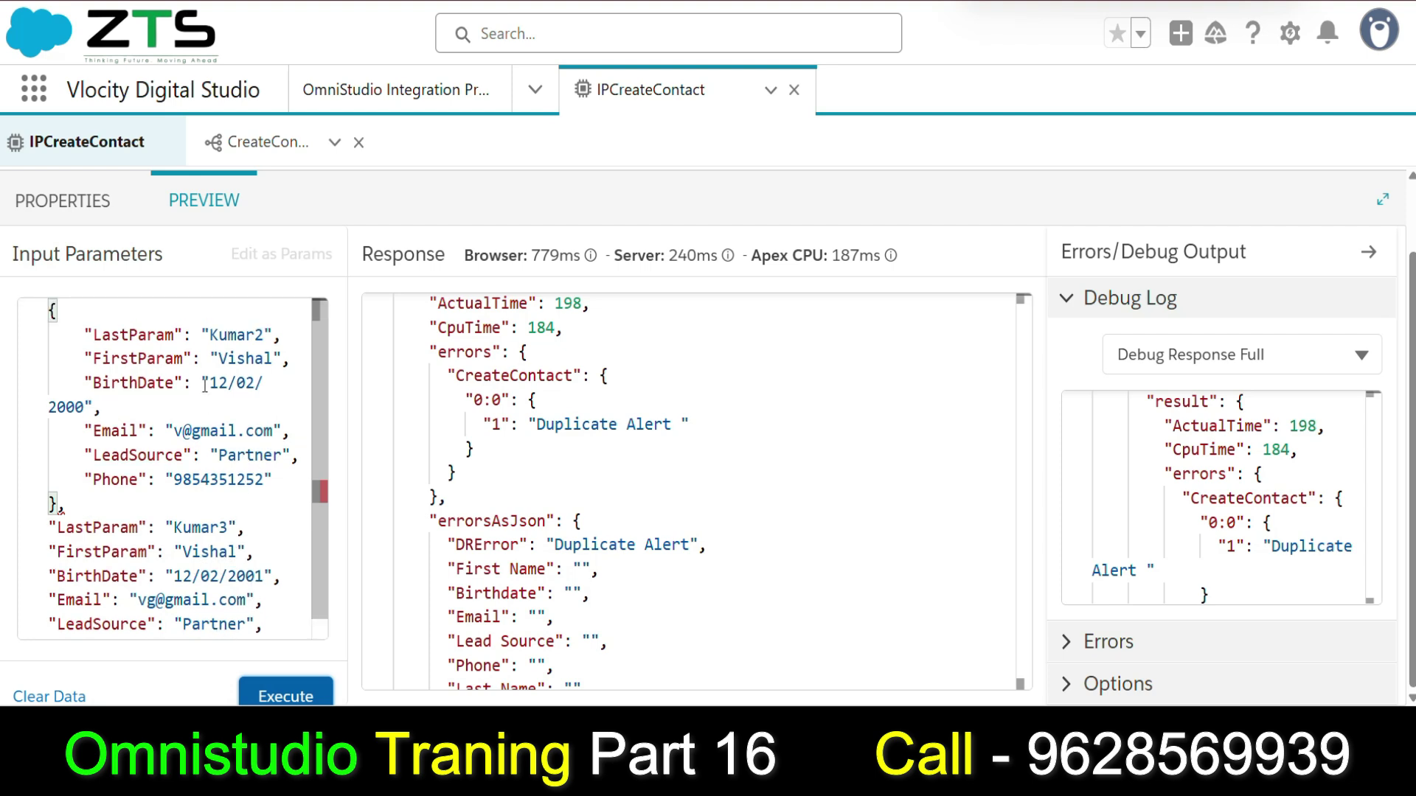
scroll(205, 385, "down", 1)
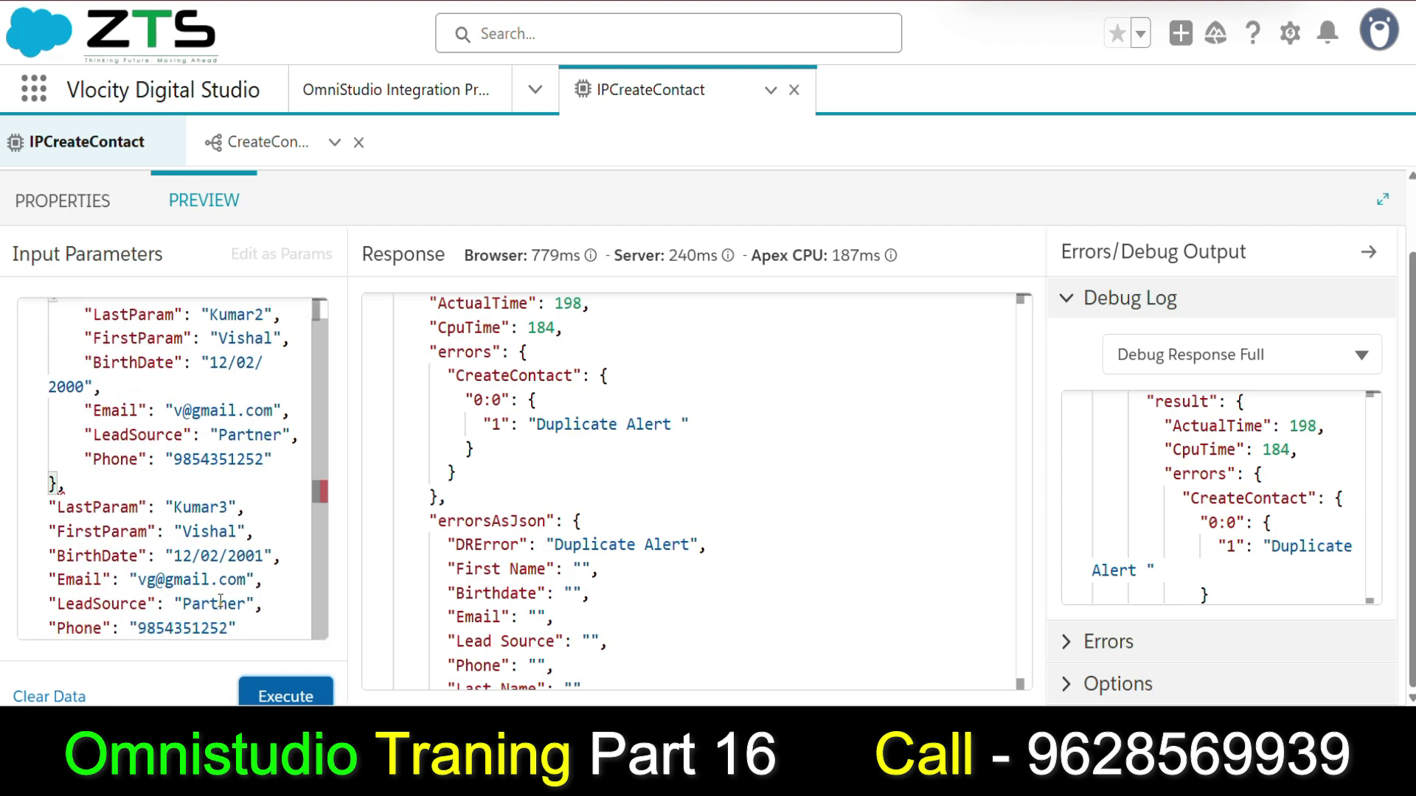
left_click(1224, 355)
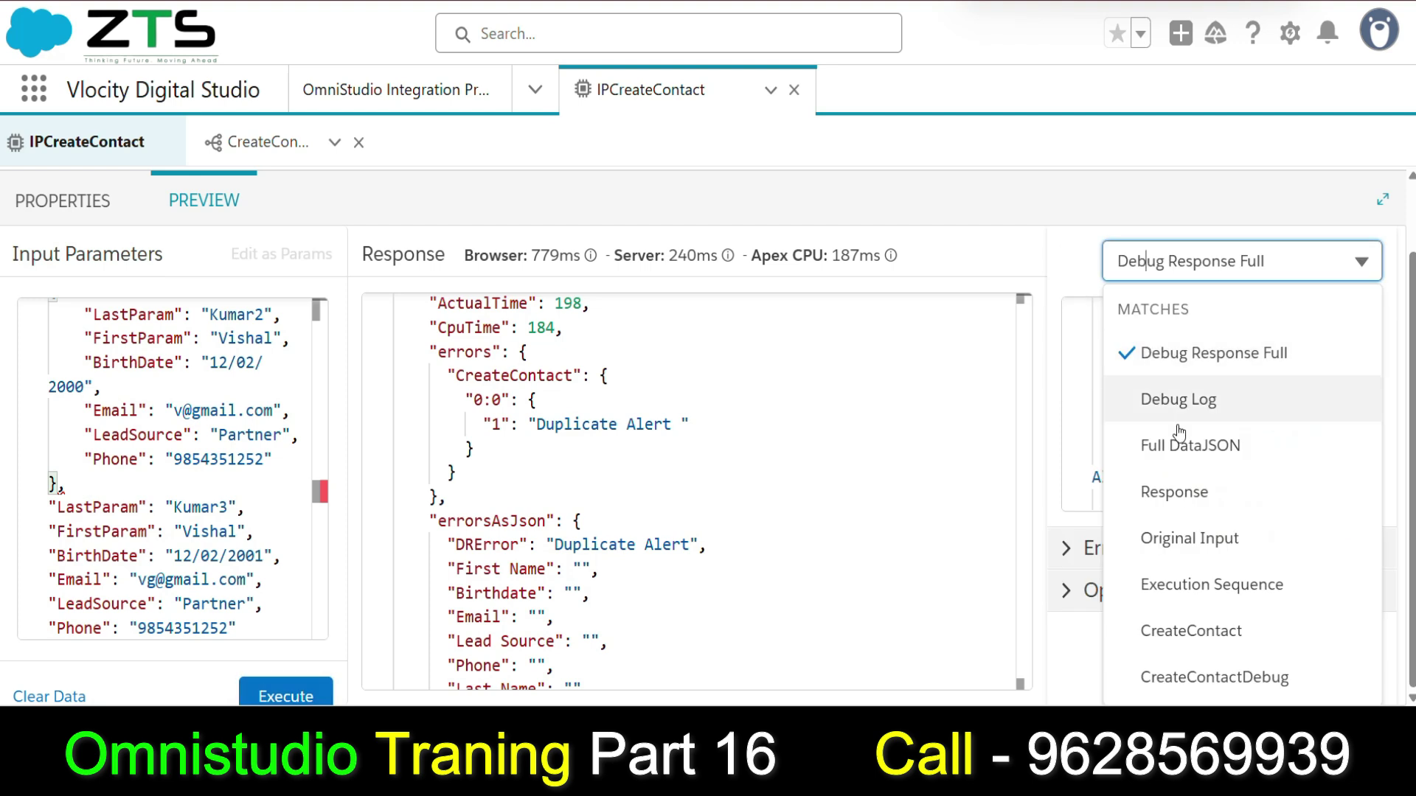
left_click(1204, 632)
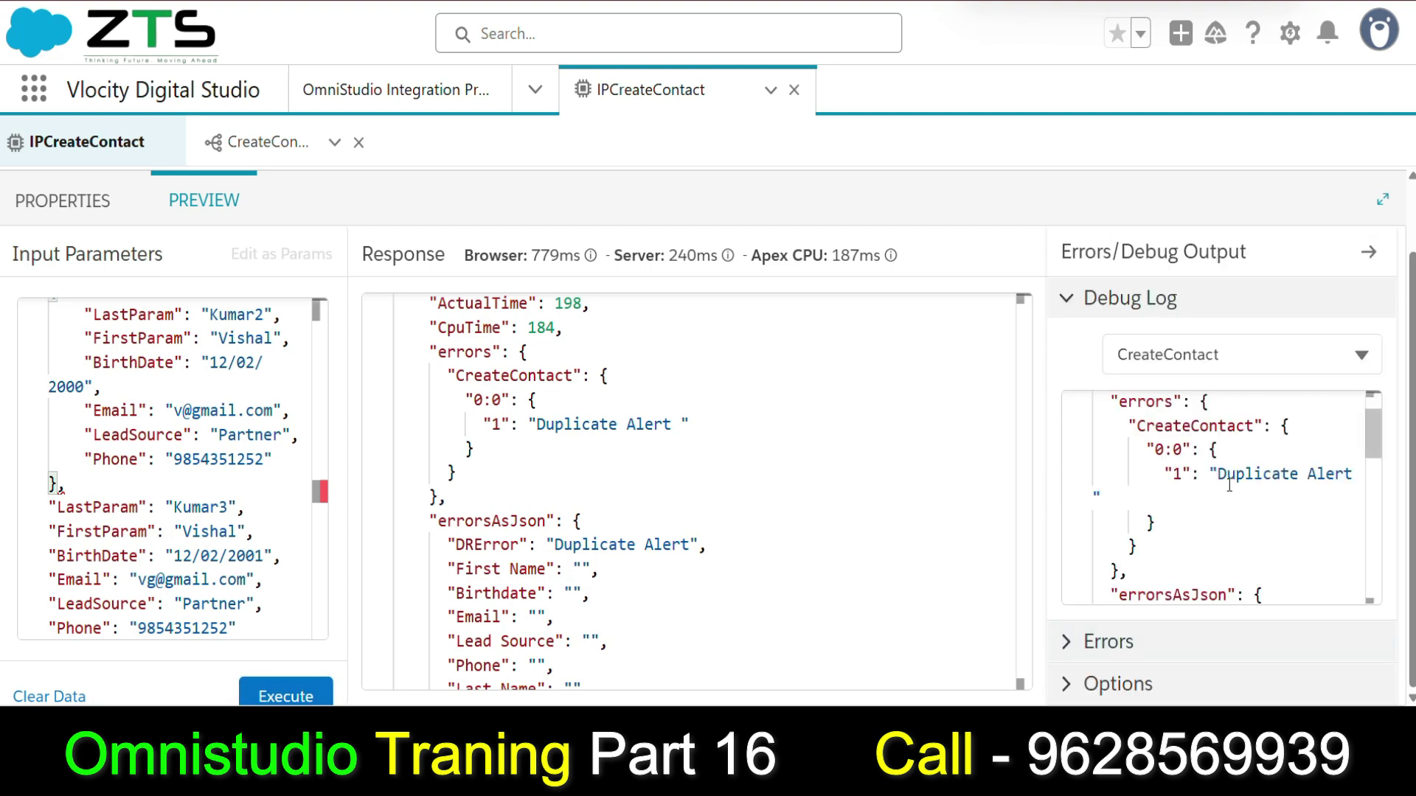
scroll(1199, 484, "down", 2)
scroll(1180, 525, "down", 4)
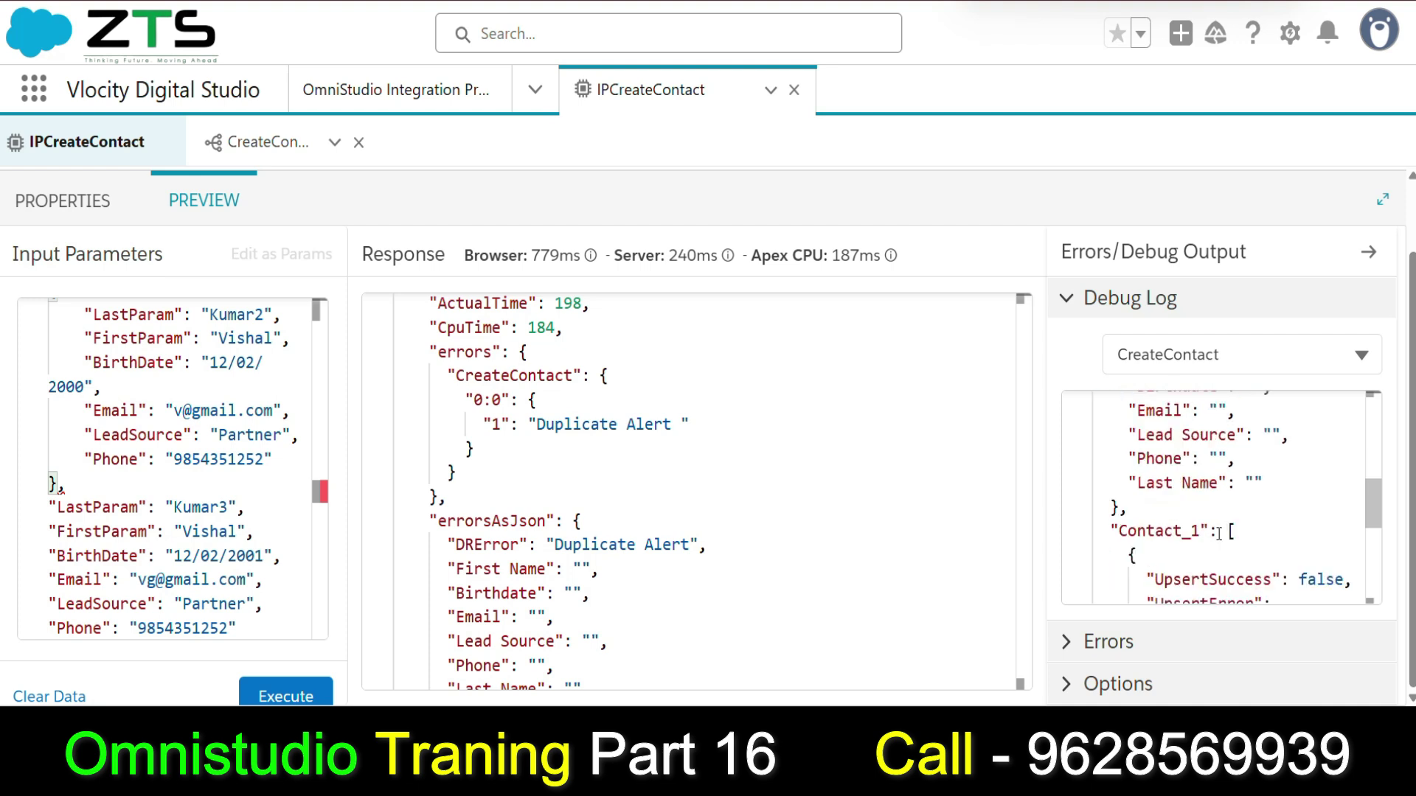
scroll(1217, 535, "down", 1)
scroll(1214, 536, "down", 2)
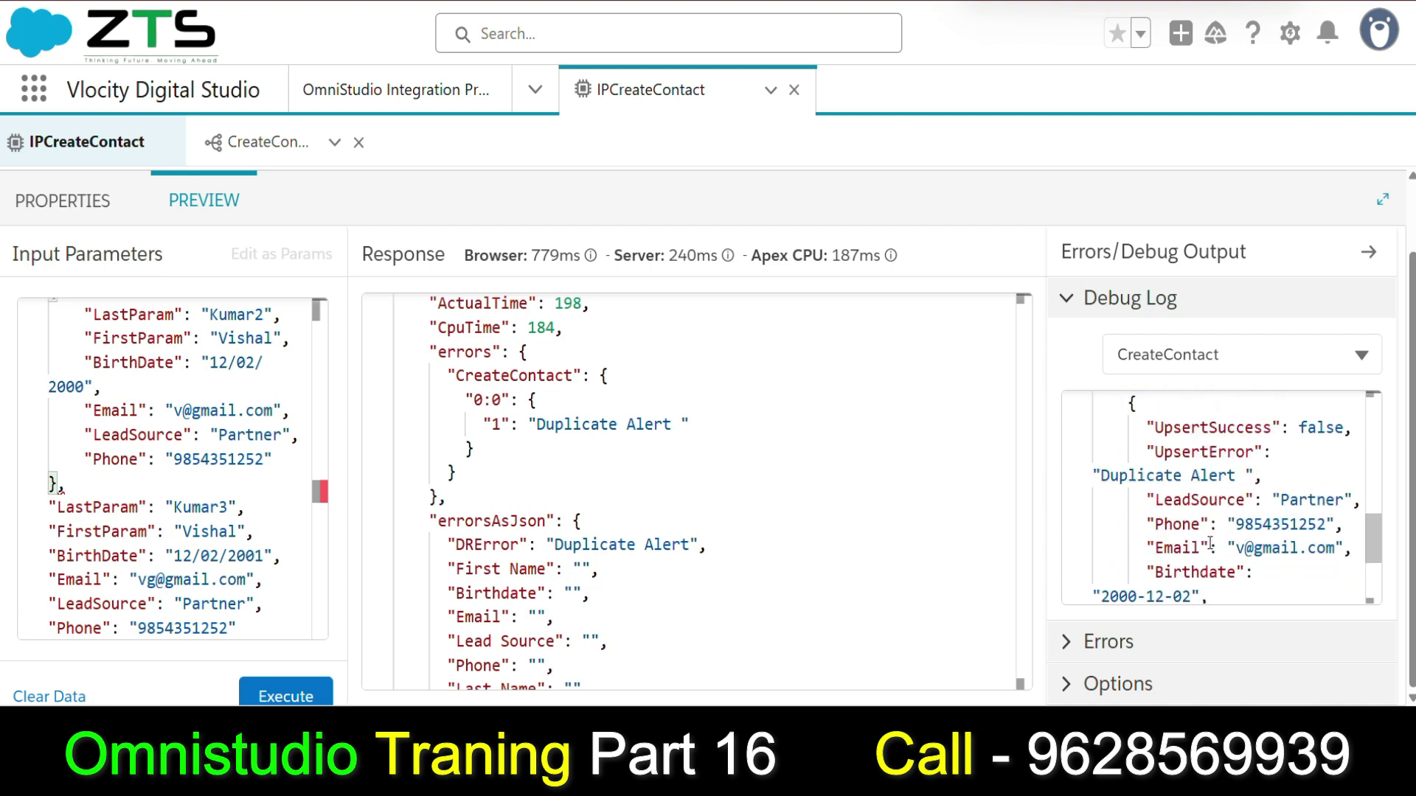
scroll(1305, 536, "down", 1)
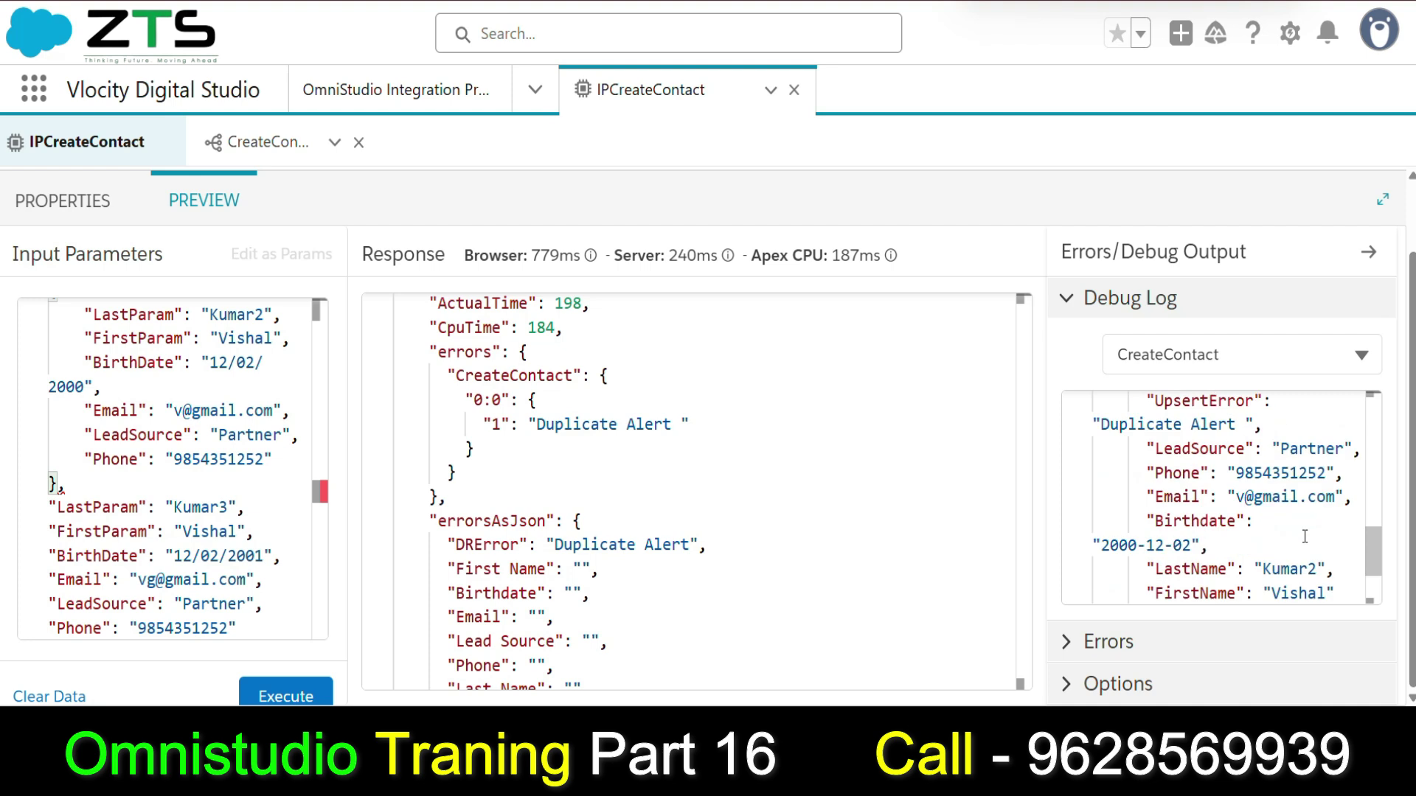
scroll(1304, 537, "down", 3)
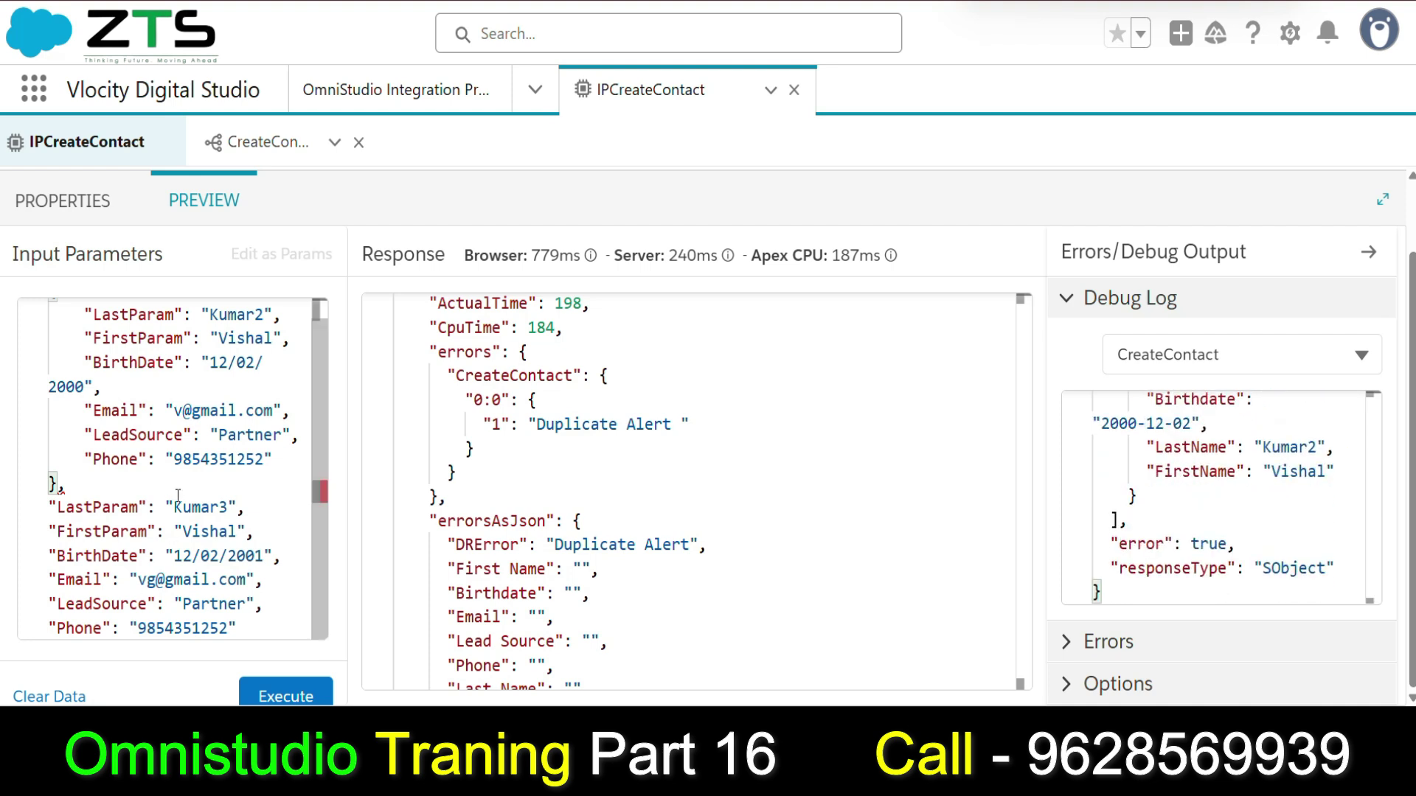
scroll(188, 505, "up", 1)
scroll(188, 505, "down", 1)
scroll(188, 489, "up", 1)
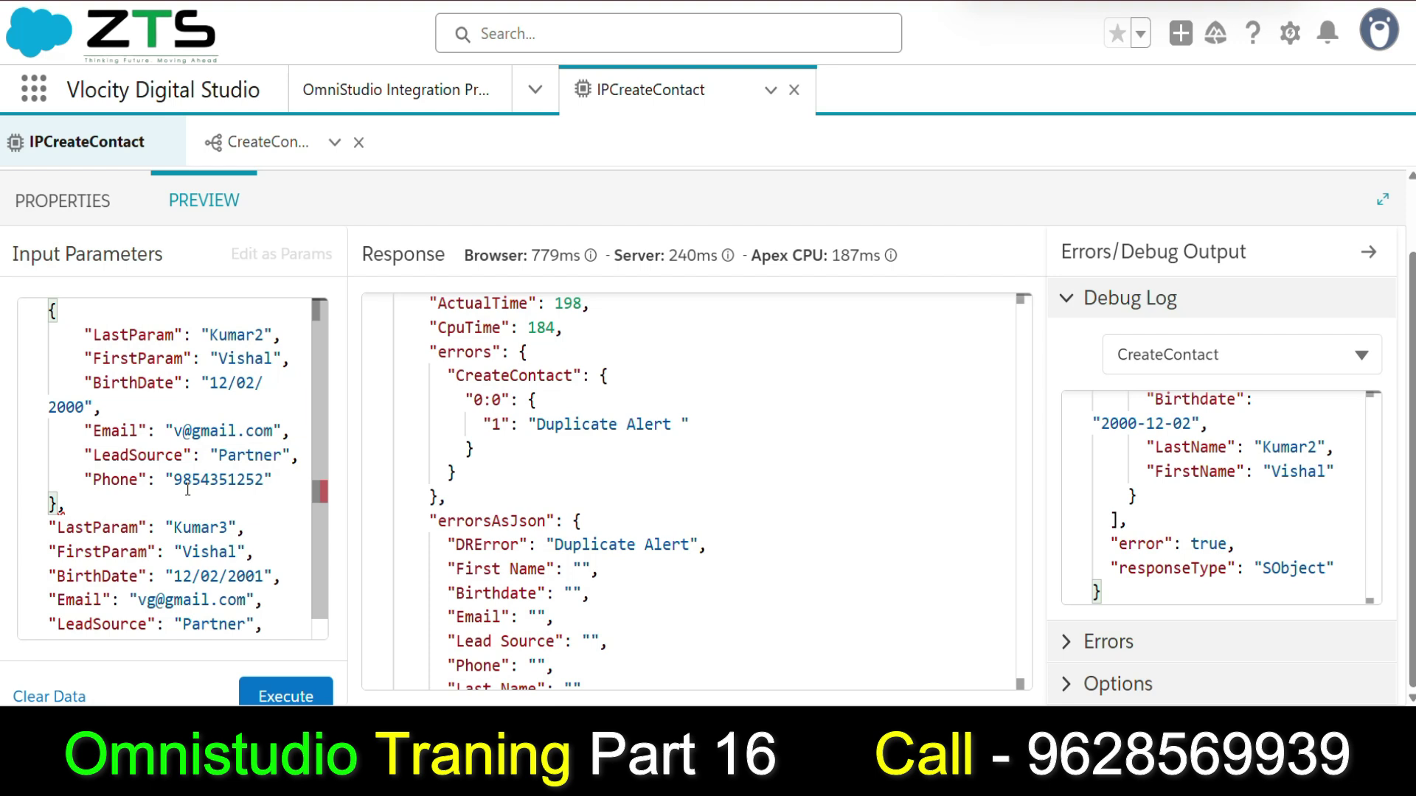
Change the first contact's last name and e-mail, then execute the preview again.
double_click(264, 333)
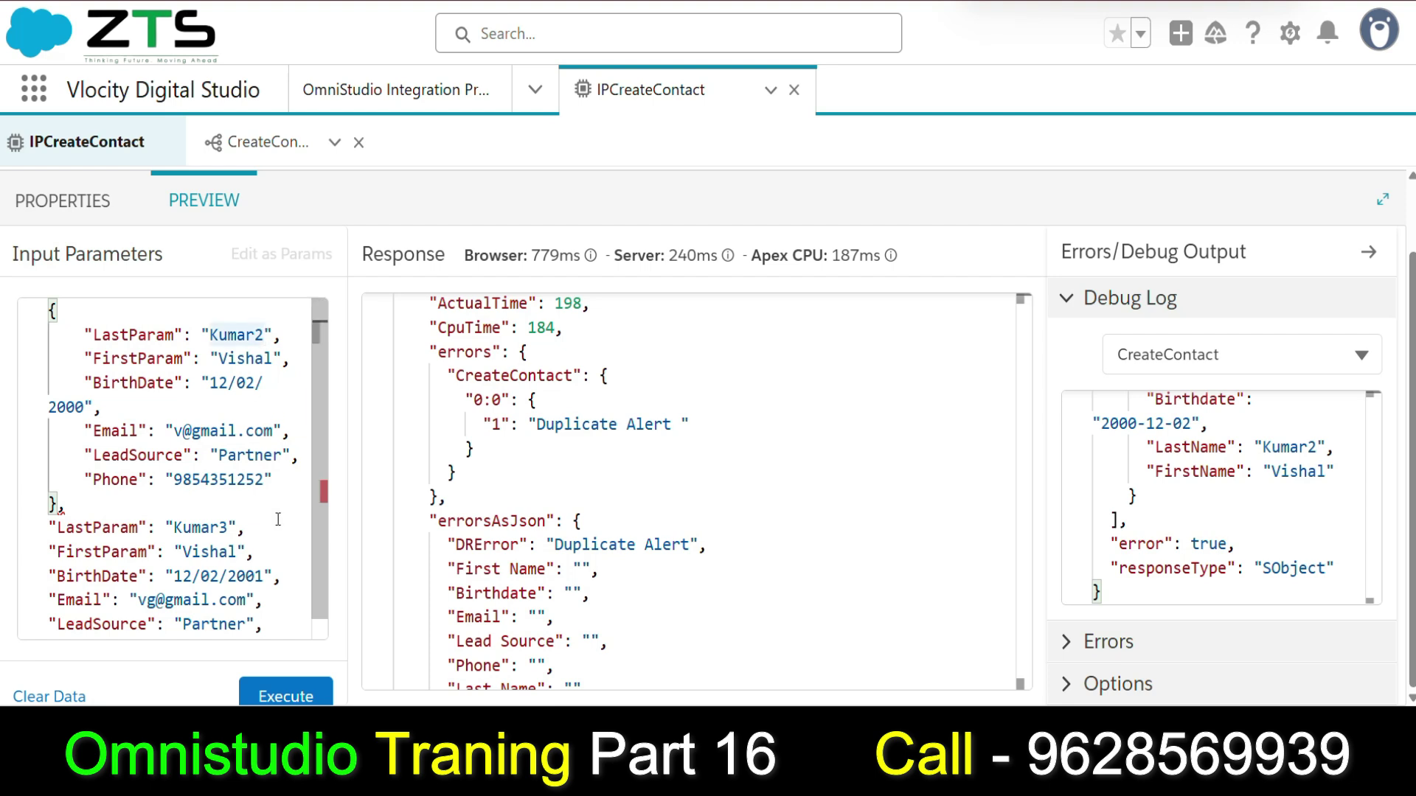
left_click(183, 433)
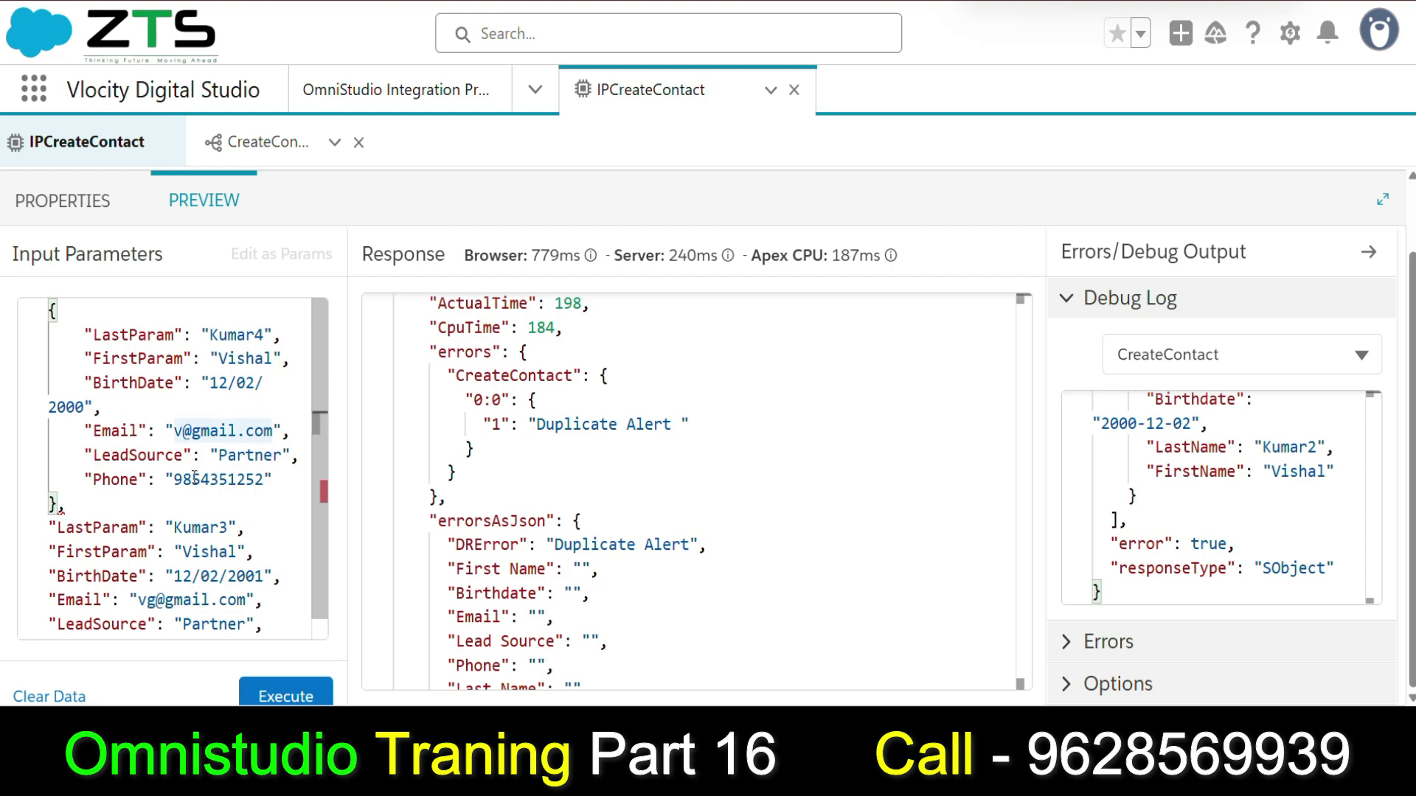
type("we")
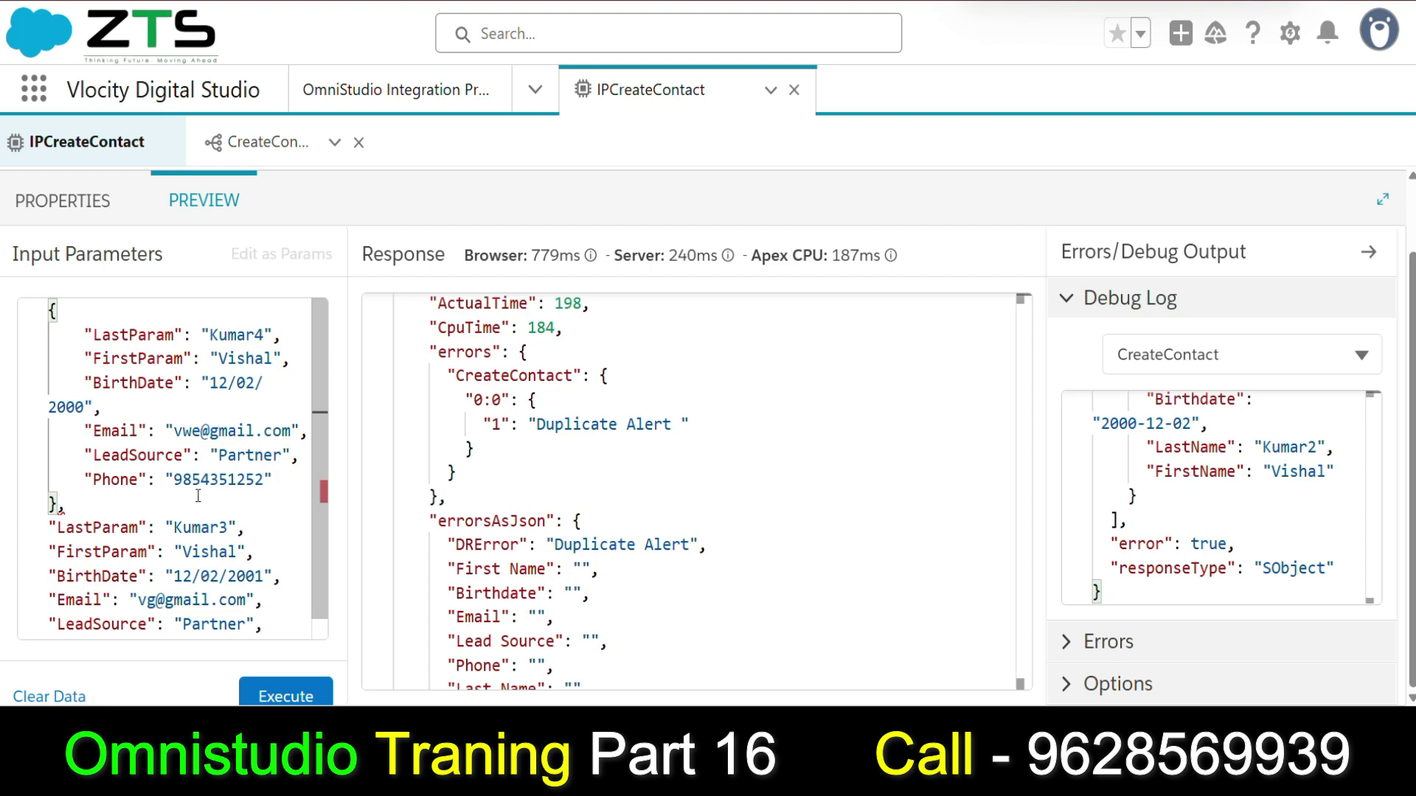
scroll(198, 495, "down", 1)
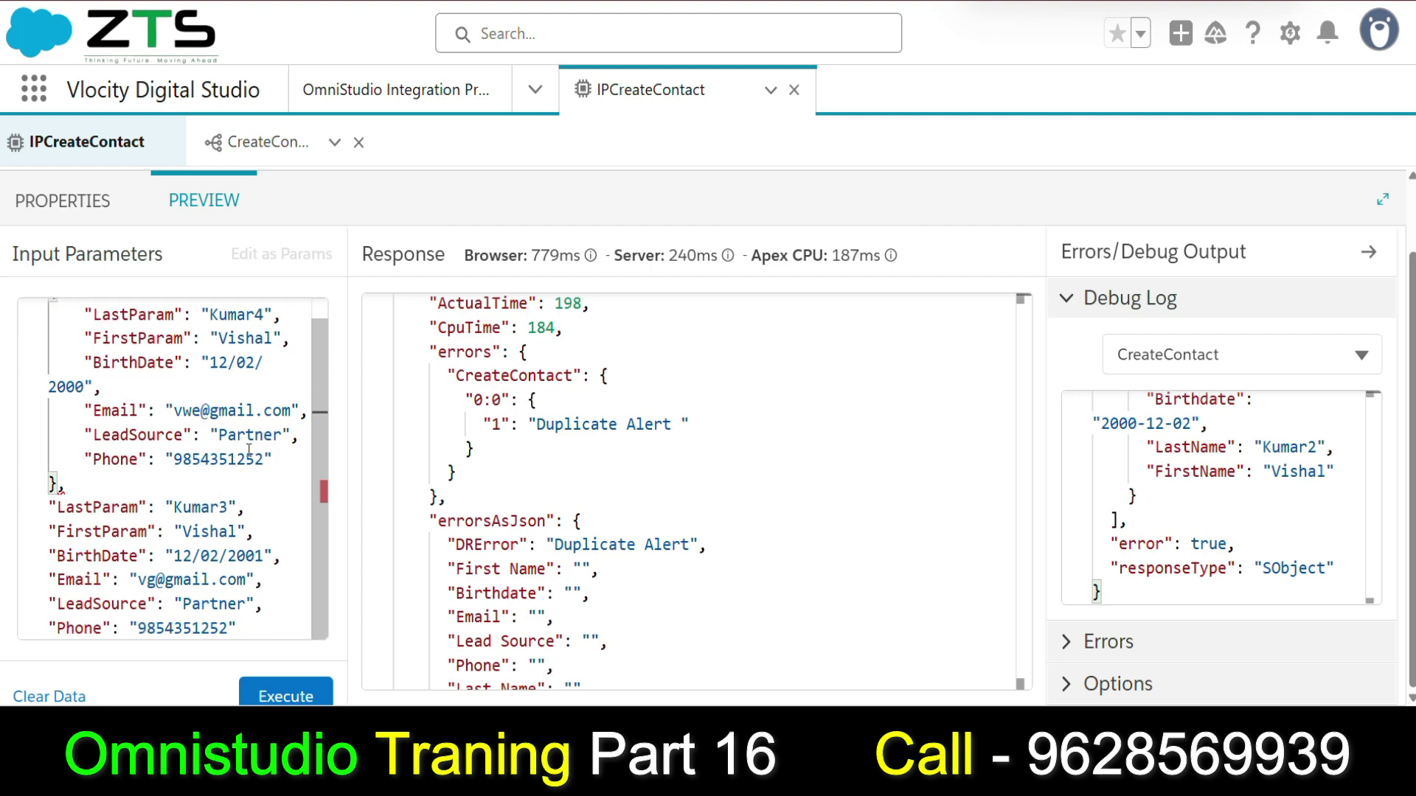
scroll(248, 413, "up", 1)
scroll(252, 408, "down", 1)
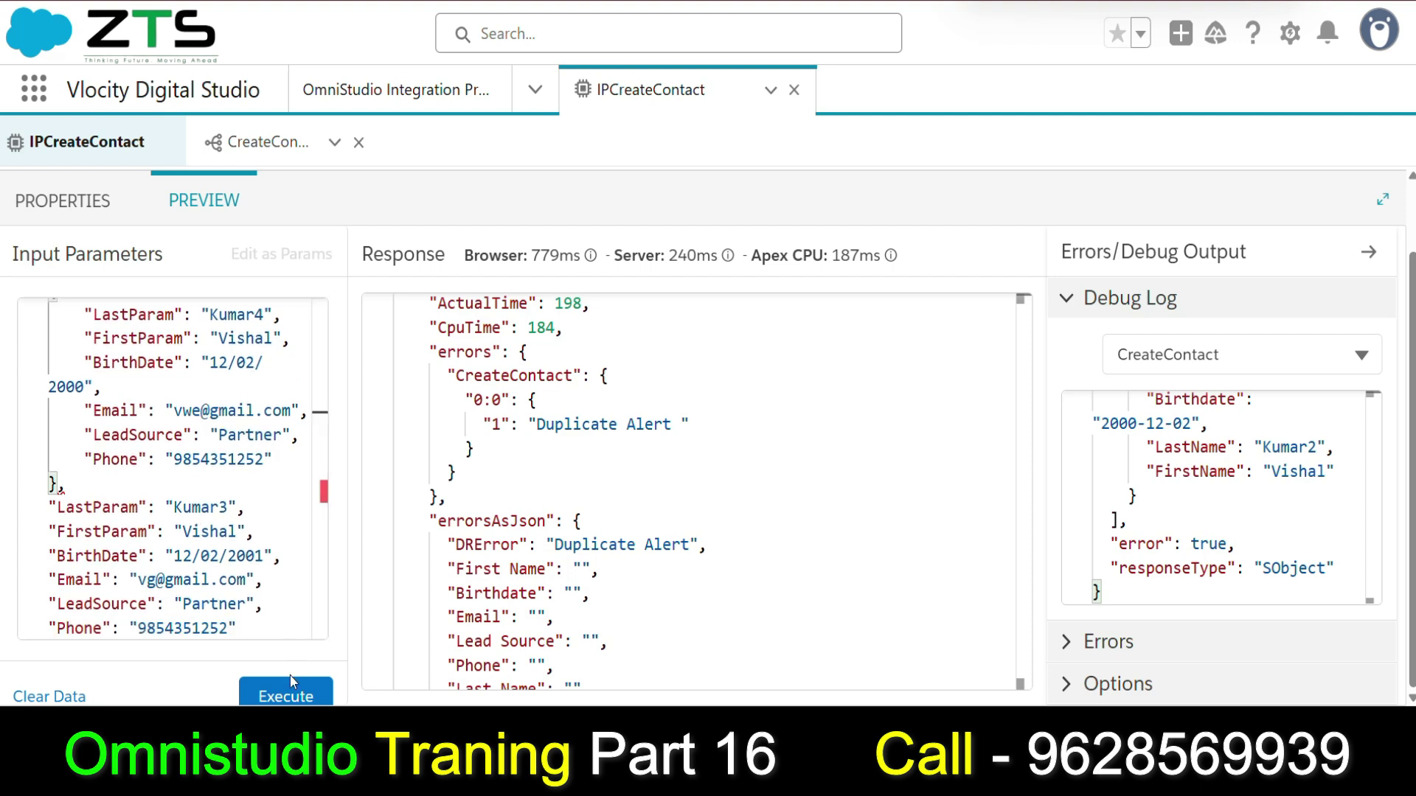
left_click(288, 693)
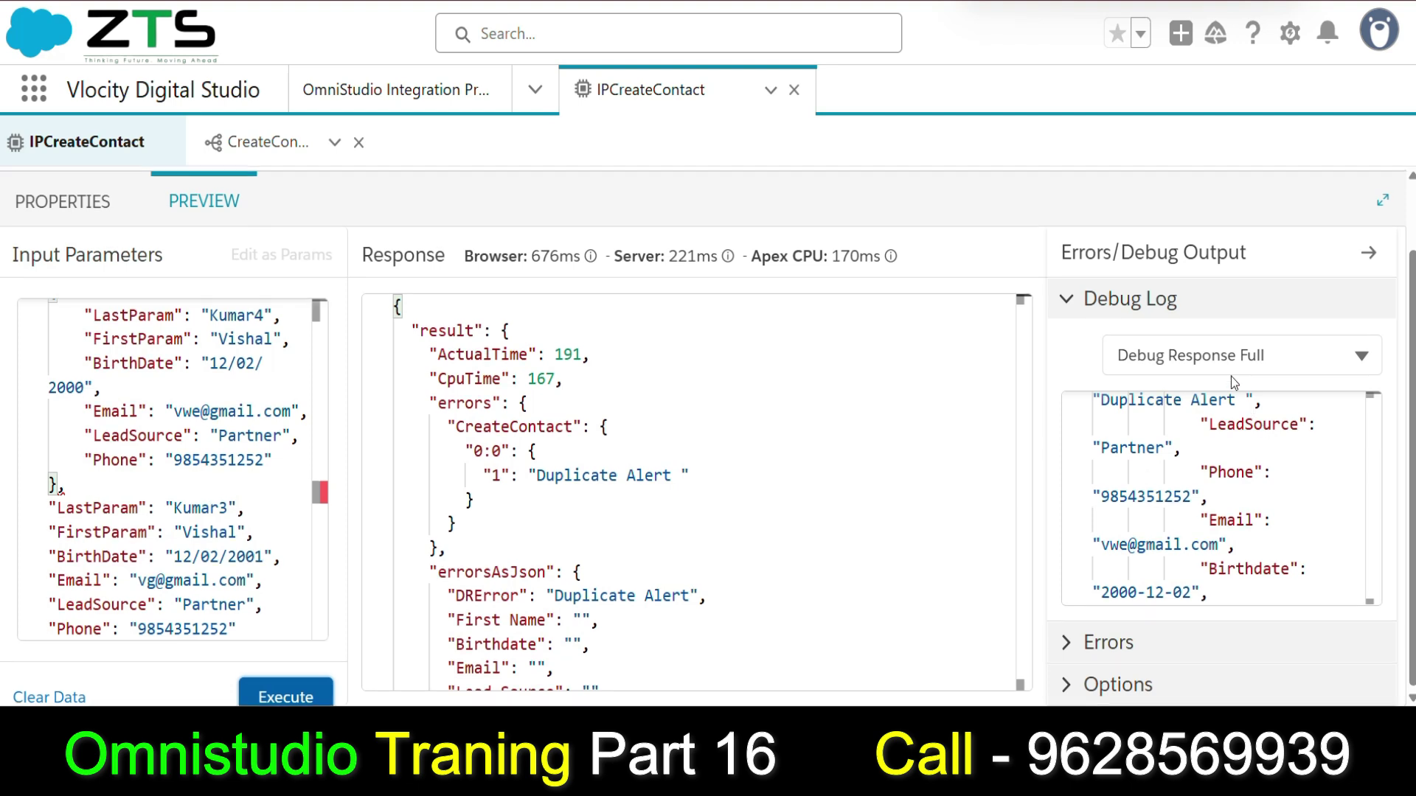
Open the debug output views list and scroll the Response to Contact_1's duplicate failure, success: false.
scroll(1232, 376, "up", 1)
left_click(1200, 436)
scroll(535, 485, "down", 3)
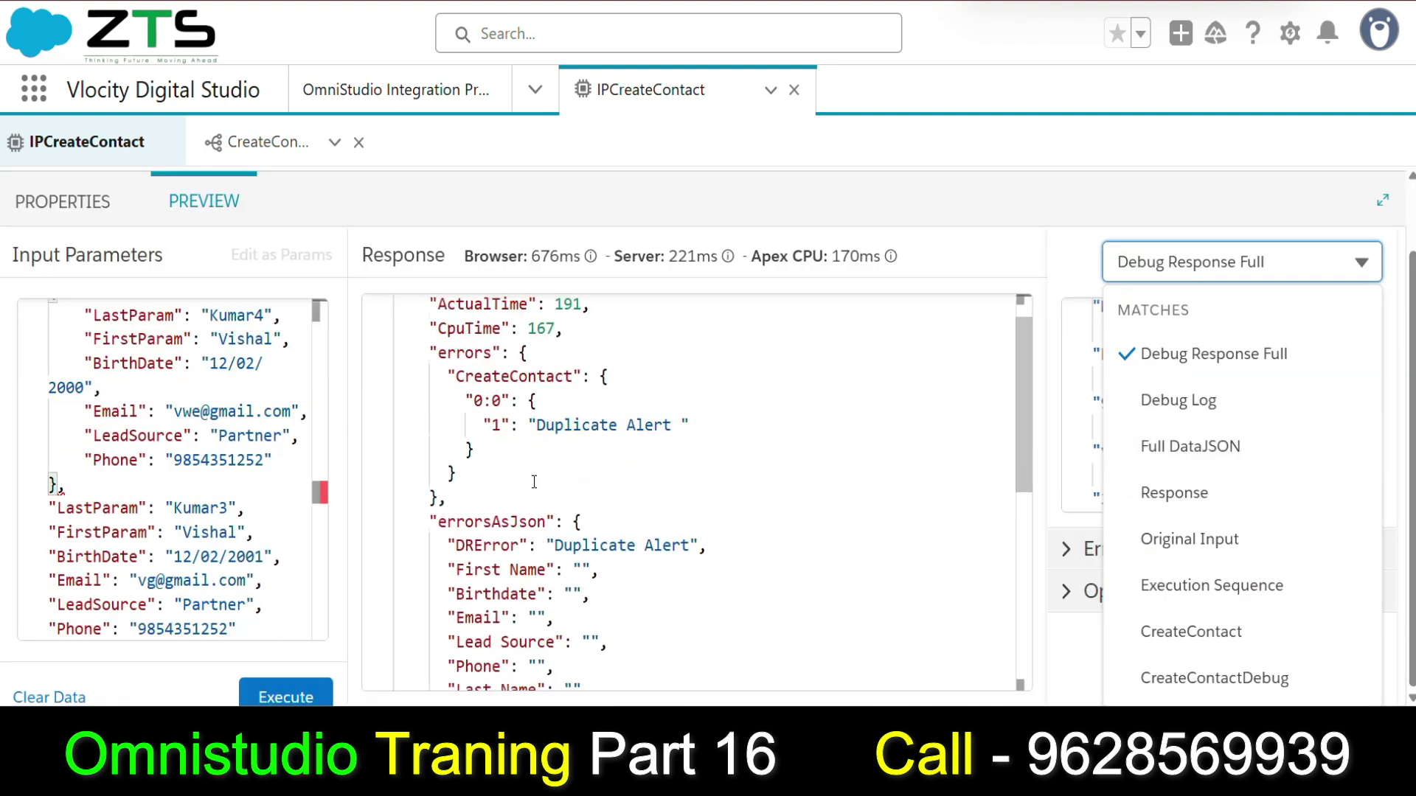
scroll(535, 485, "down", 3)
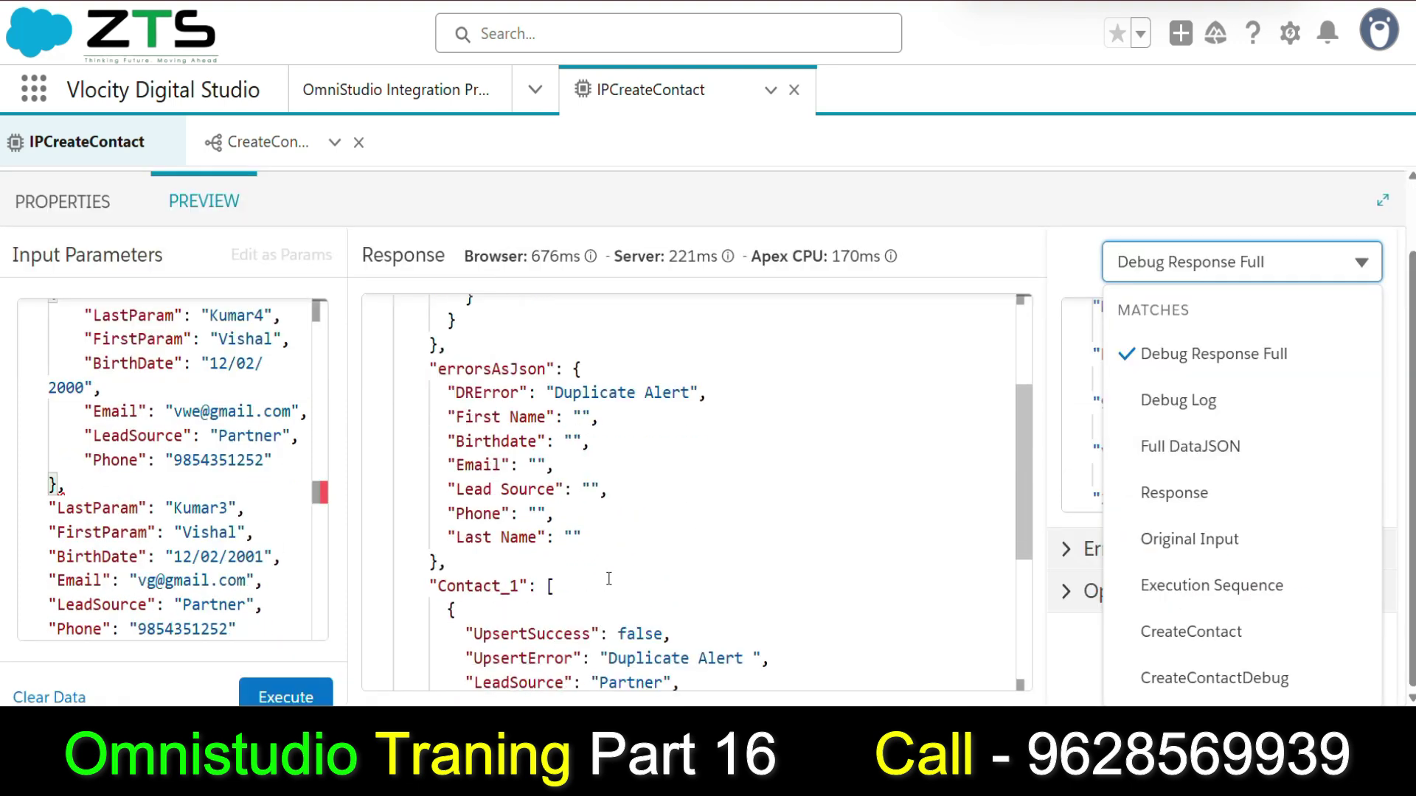
scroll(605, 585, "down", 2)
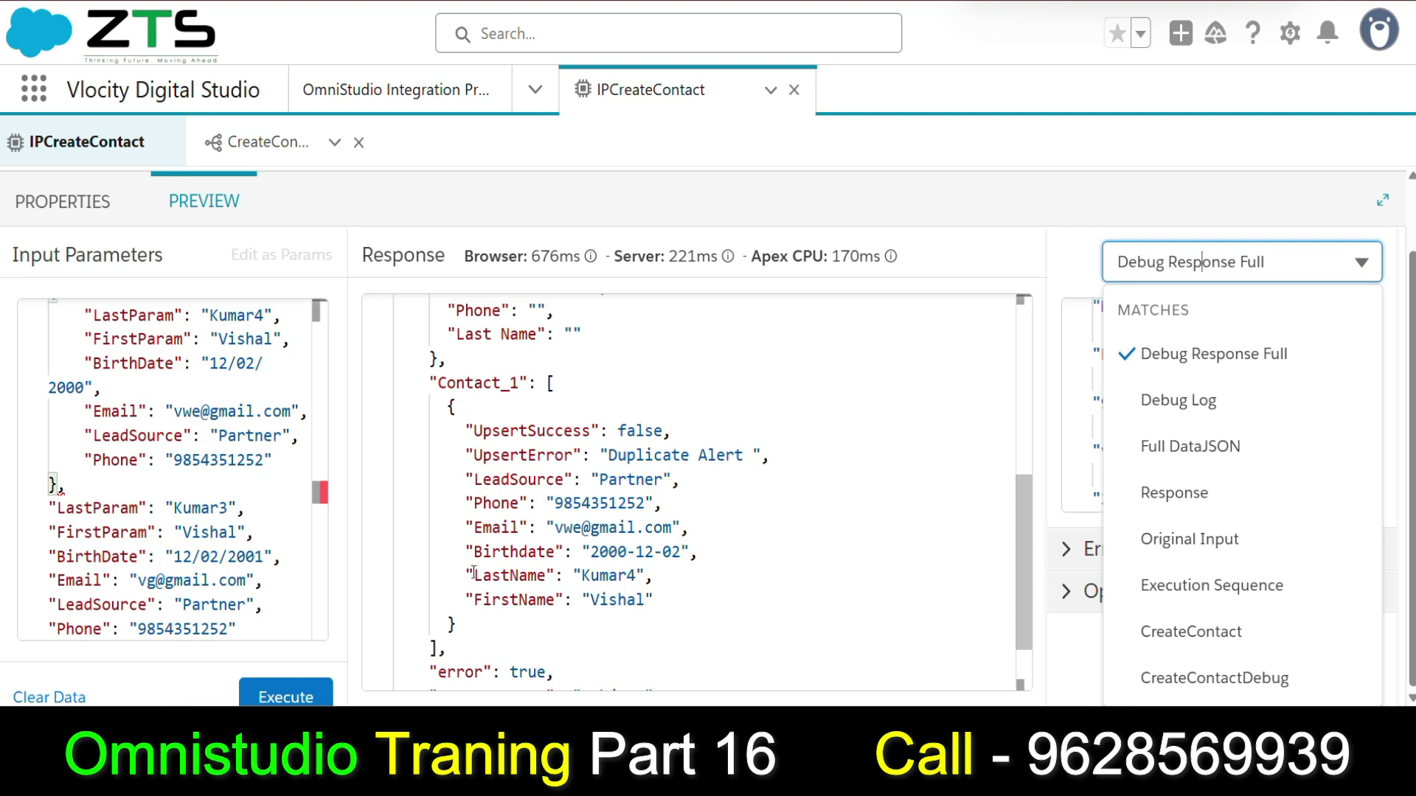
scroll(505, 560, "down", 3)
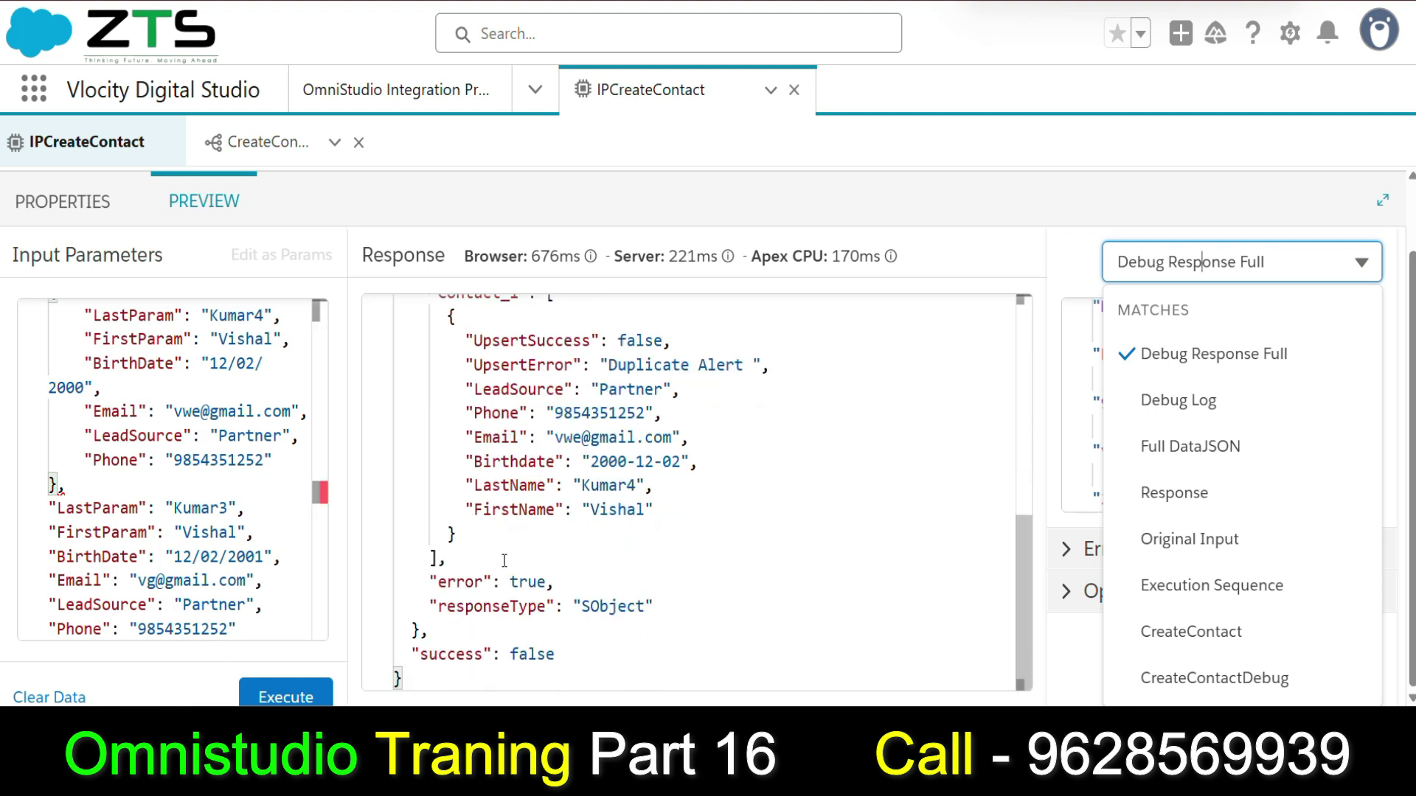
scroll(144, 505, "up", 1)
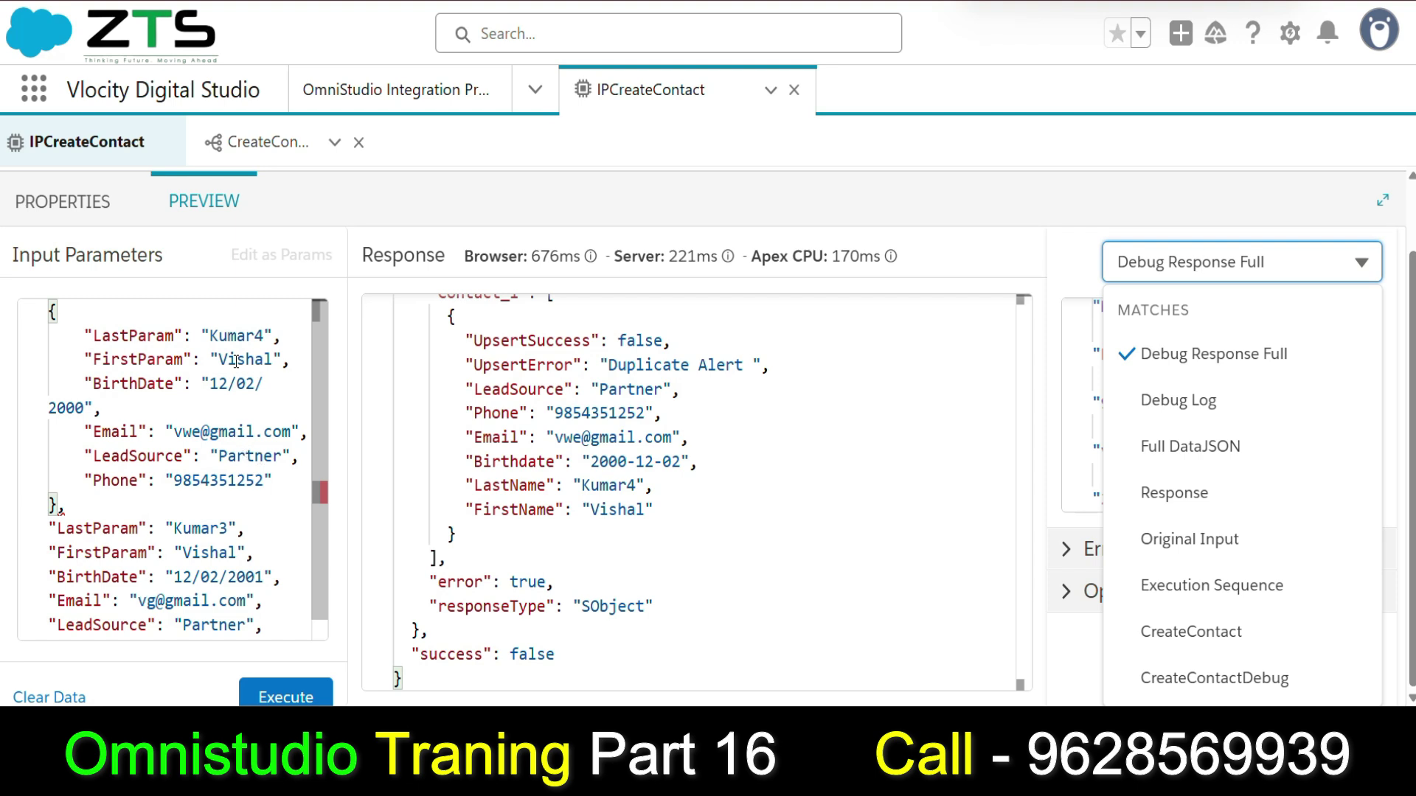
Replace the input records' first names with the new contact's first name.
left_click(268, 336)
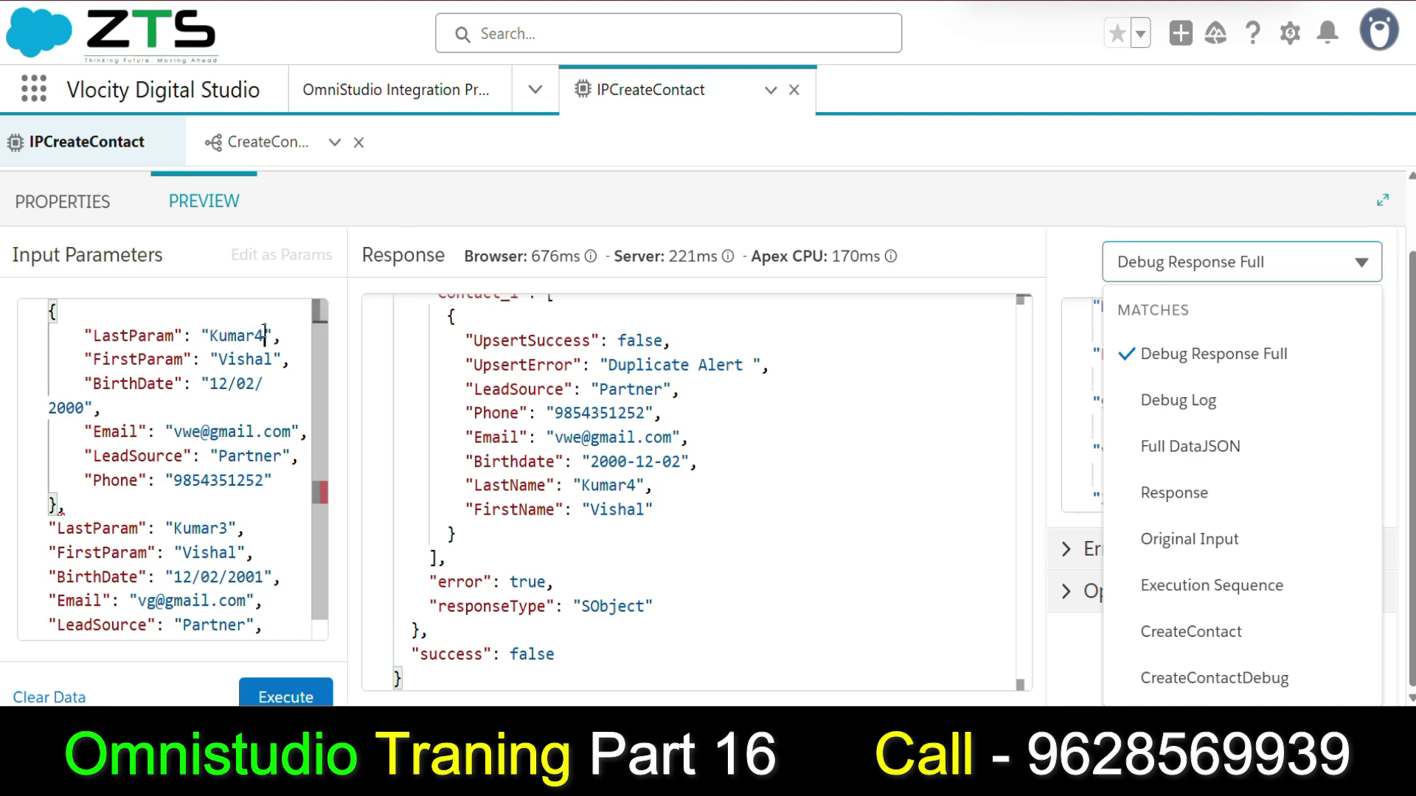
double_click(243, 358)
key("BackSpace")
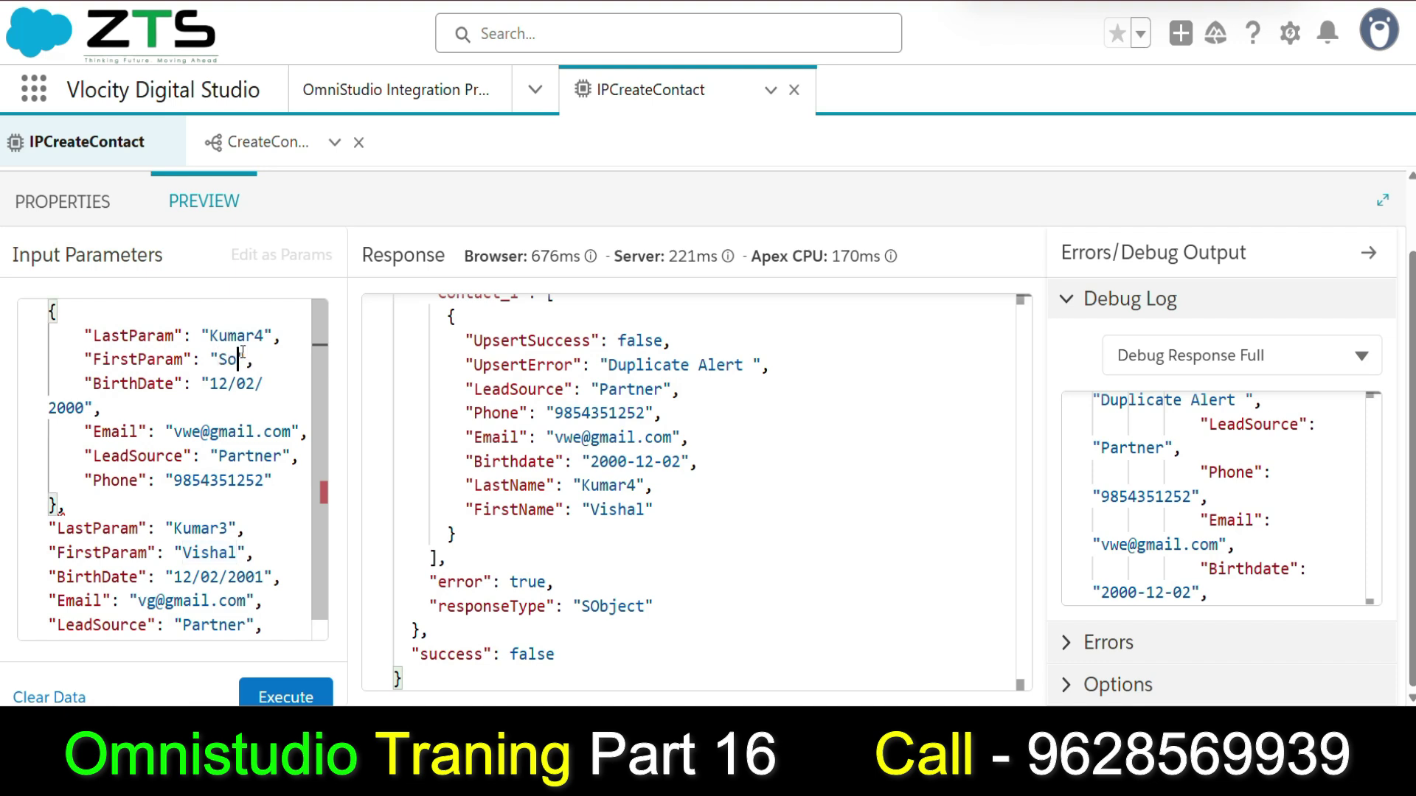
scroll(244, 353, "down", 1)
double_click(200, 532)
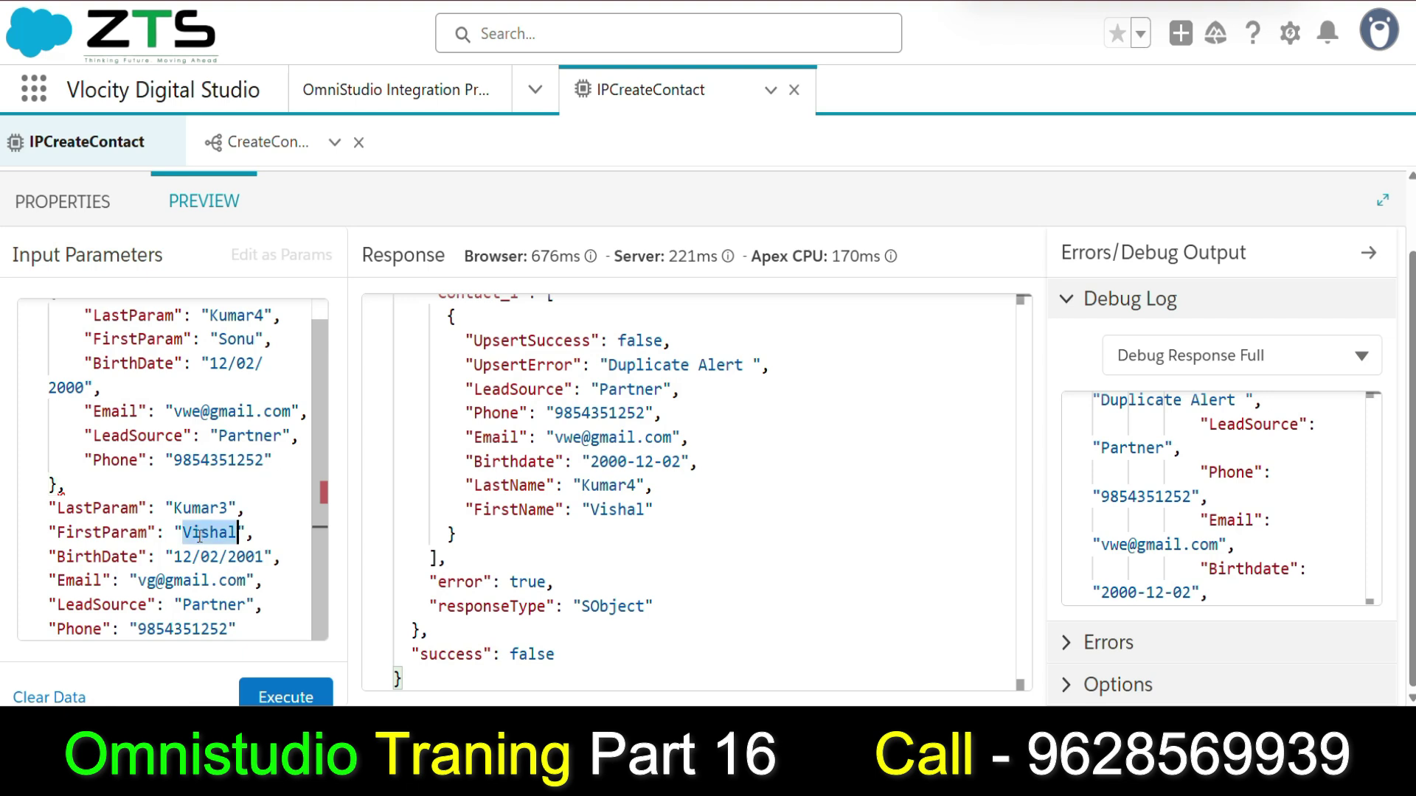
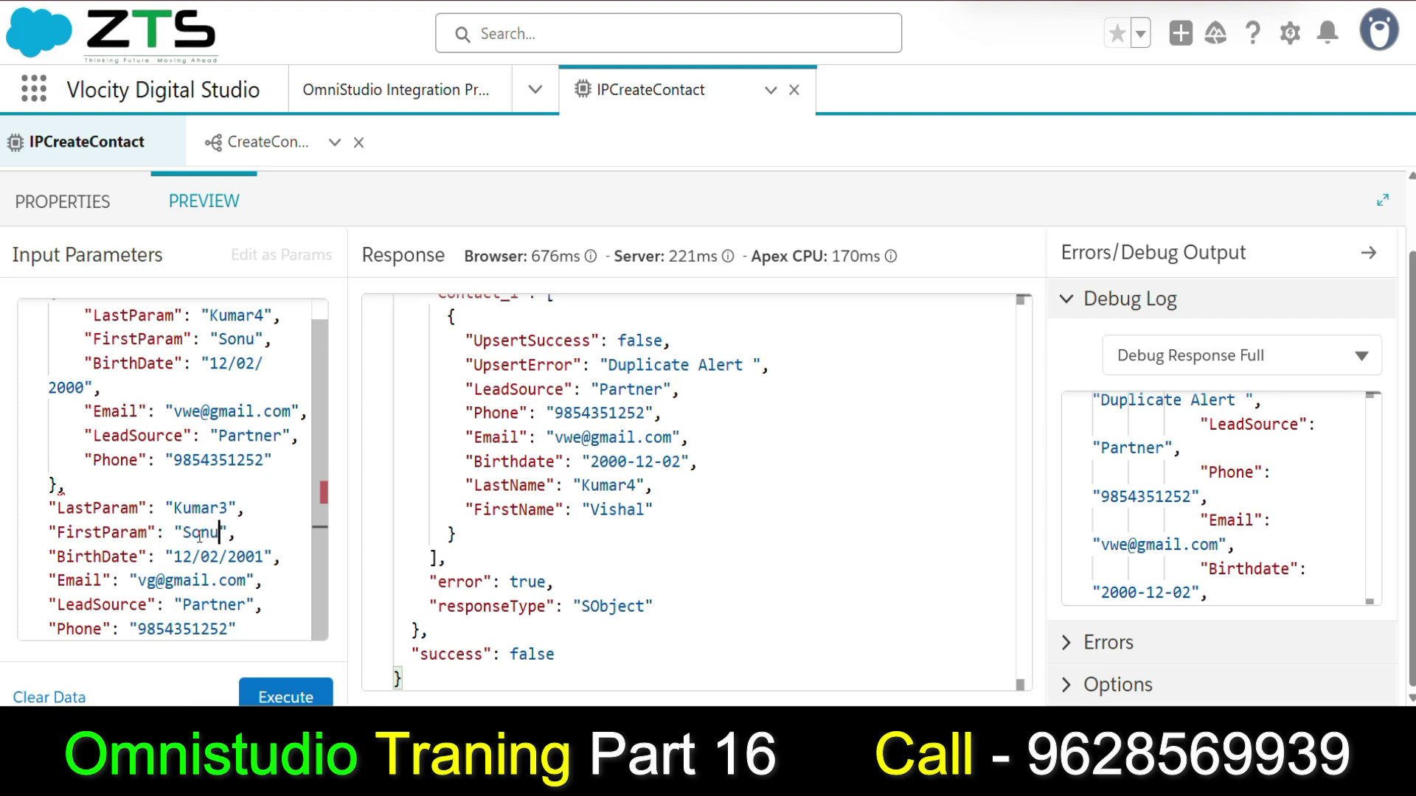
scroll(224, 547, "up", 1)
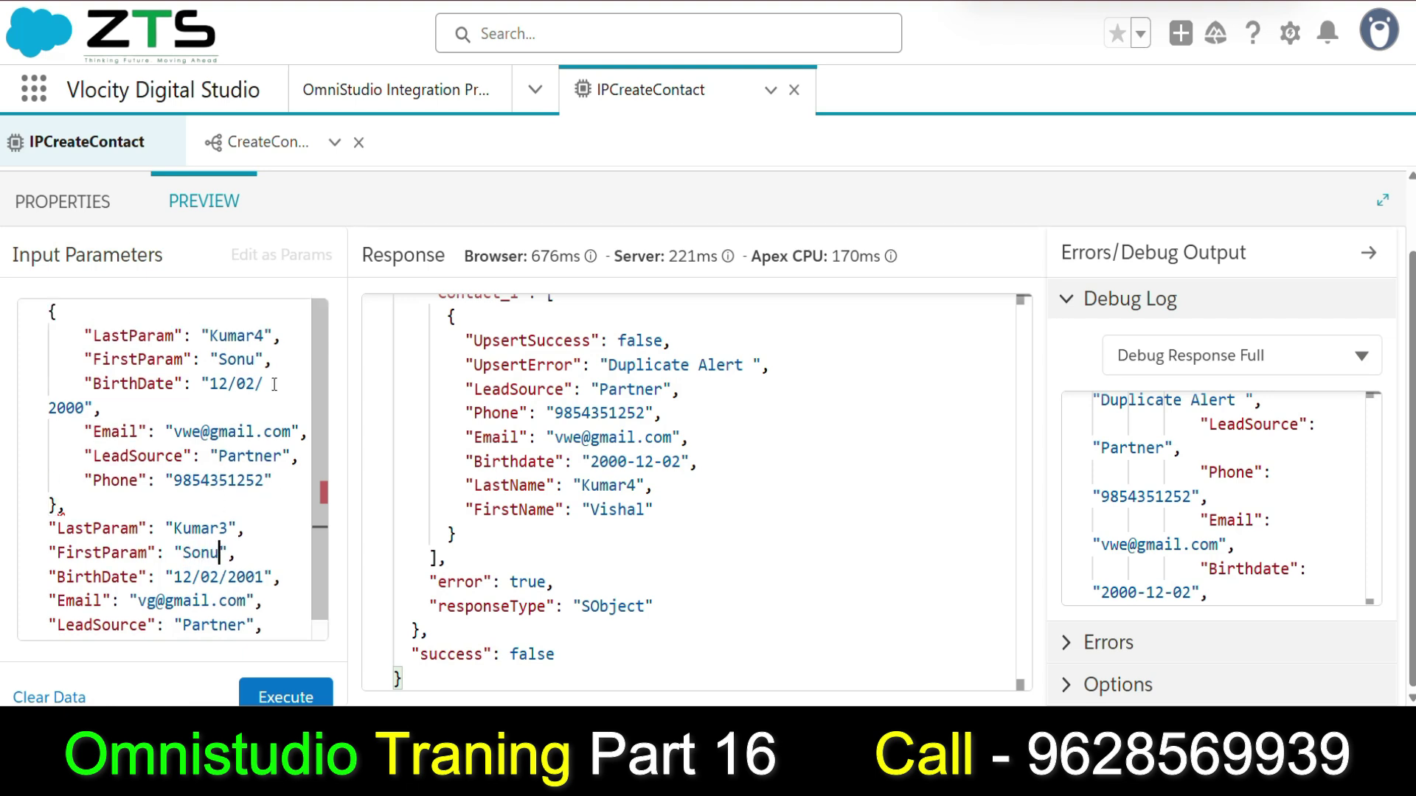
Change the two BirthDate years to 2001 and 2002.
left_click(78, 408)
key("BackSpace")
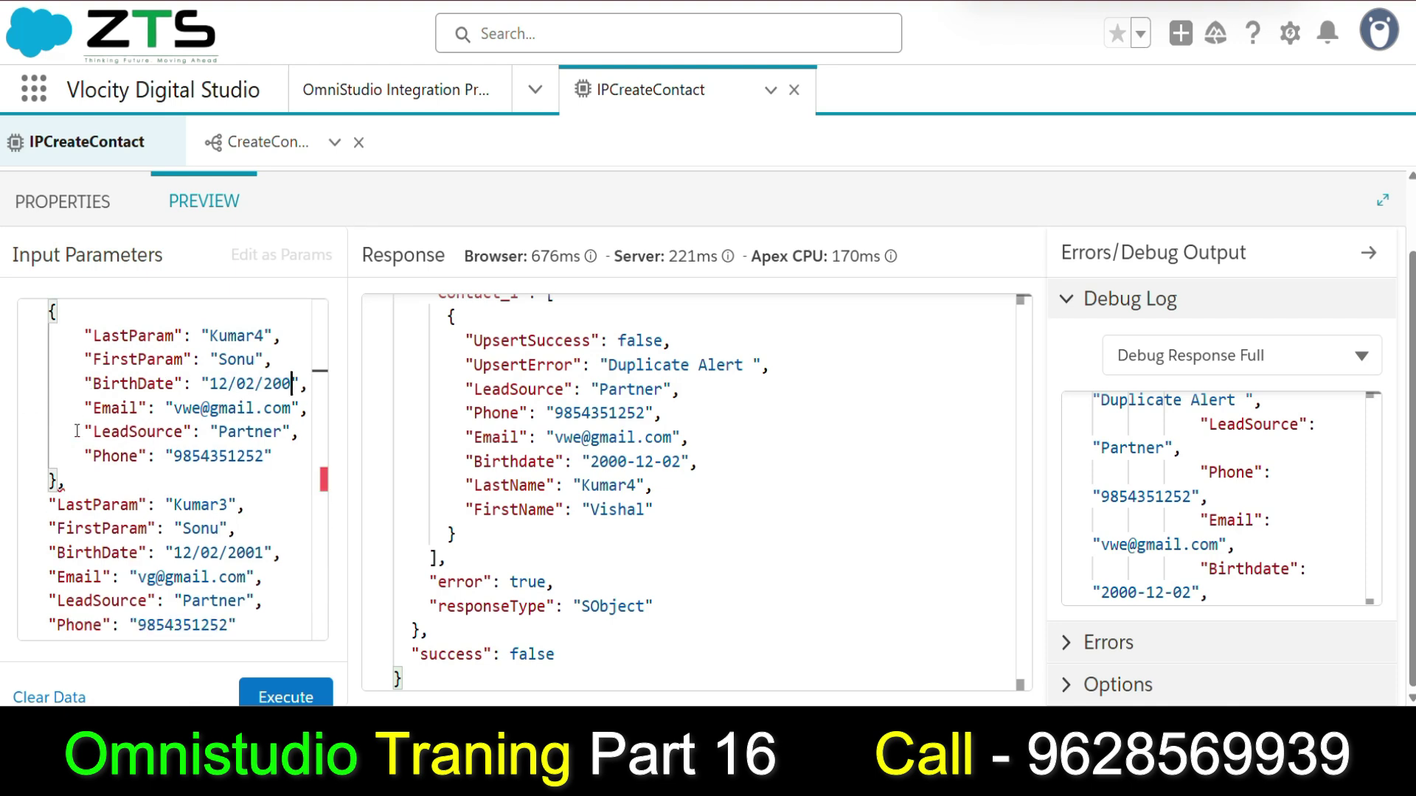
type("1")
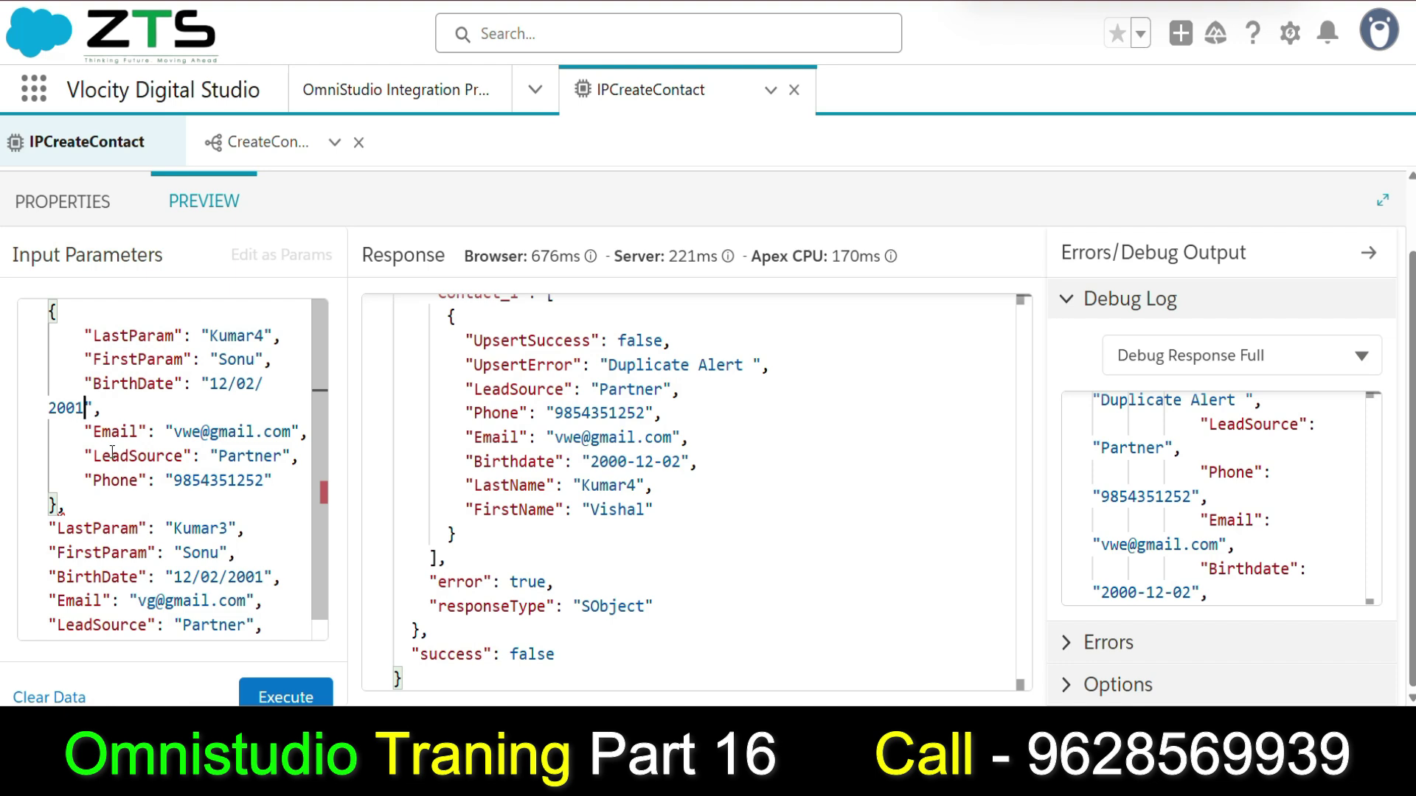
scroll(109, 446, "down", 1)
left_click(262, 556)
key("BackSpace")
type("2")
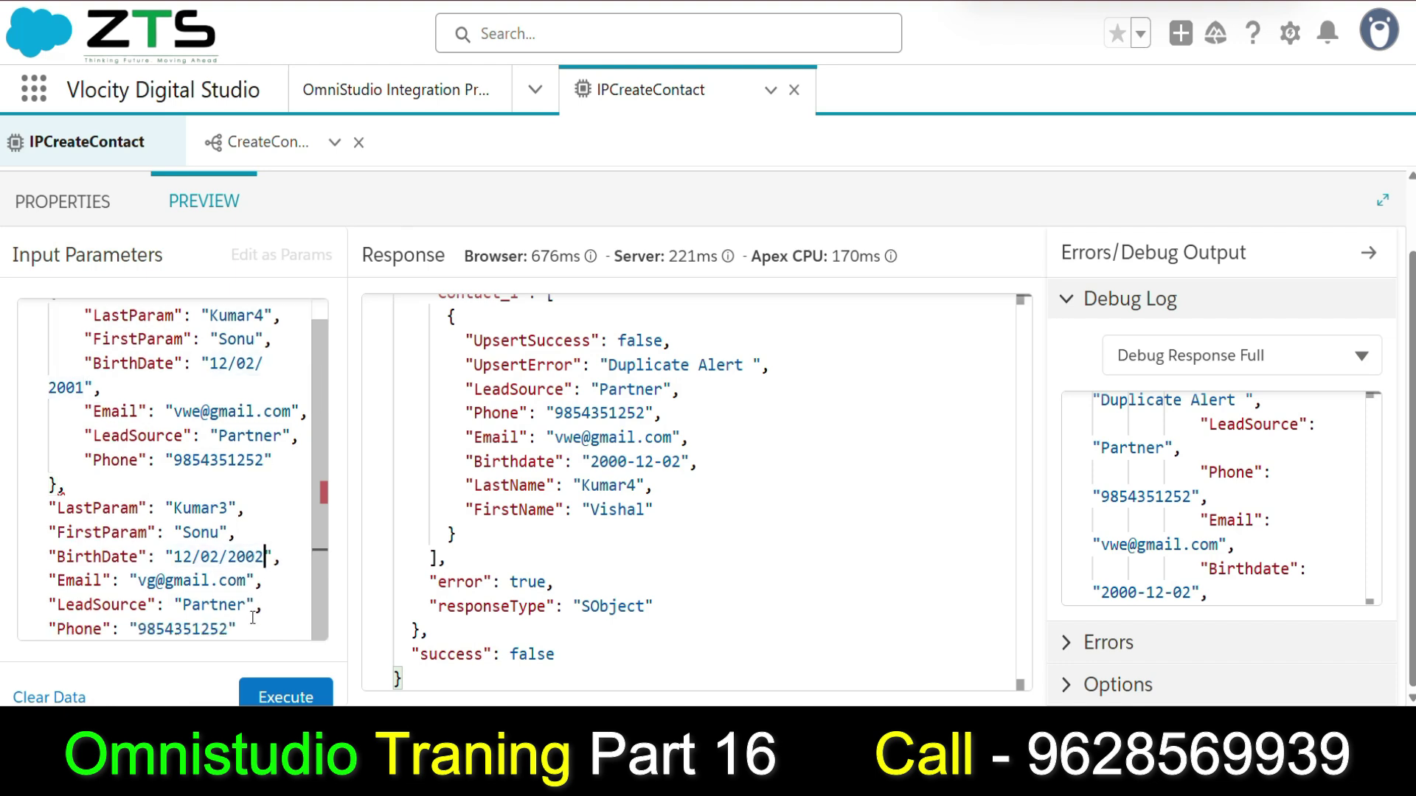
Alter both phone numbers, ending the first in 53 and the second in 9.
scroll(214, 435, "up", 1)
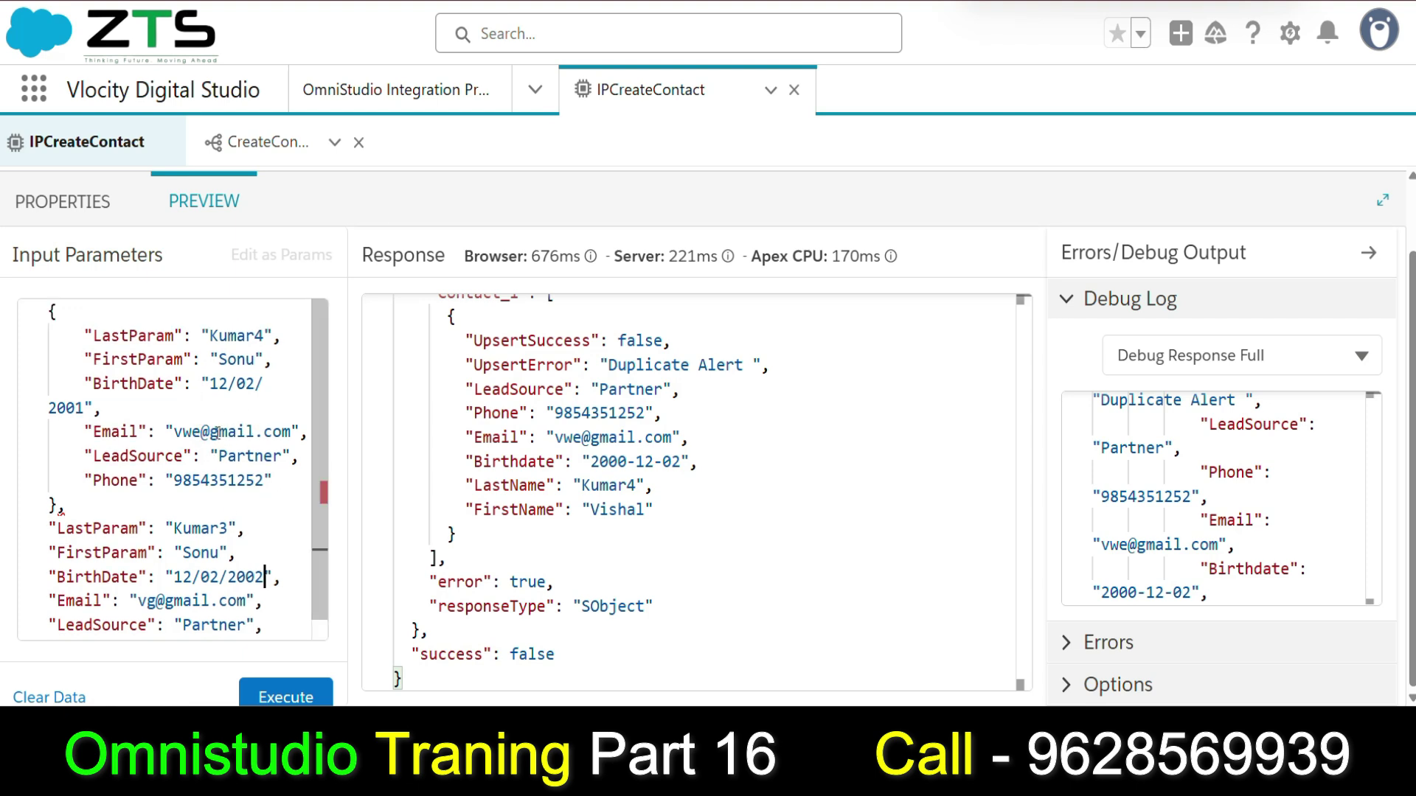
scroll(218, 435, "down", 1)
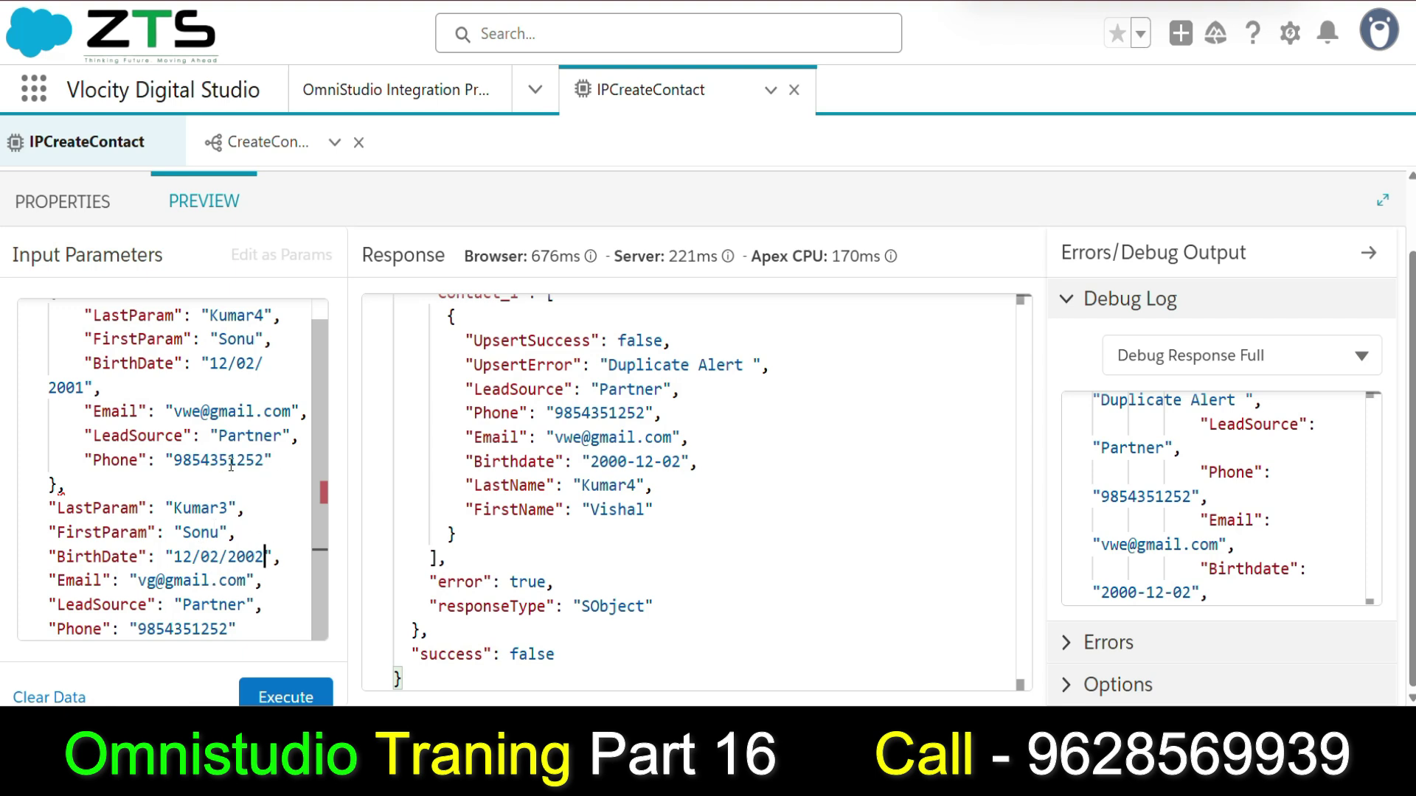
left_click(261, 461)
key("BackSpace")
key("BackSpace")
key("BackSpace")
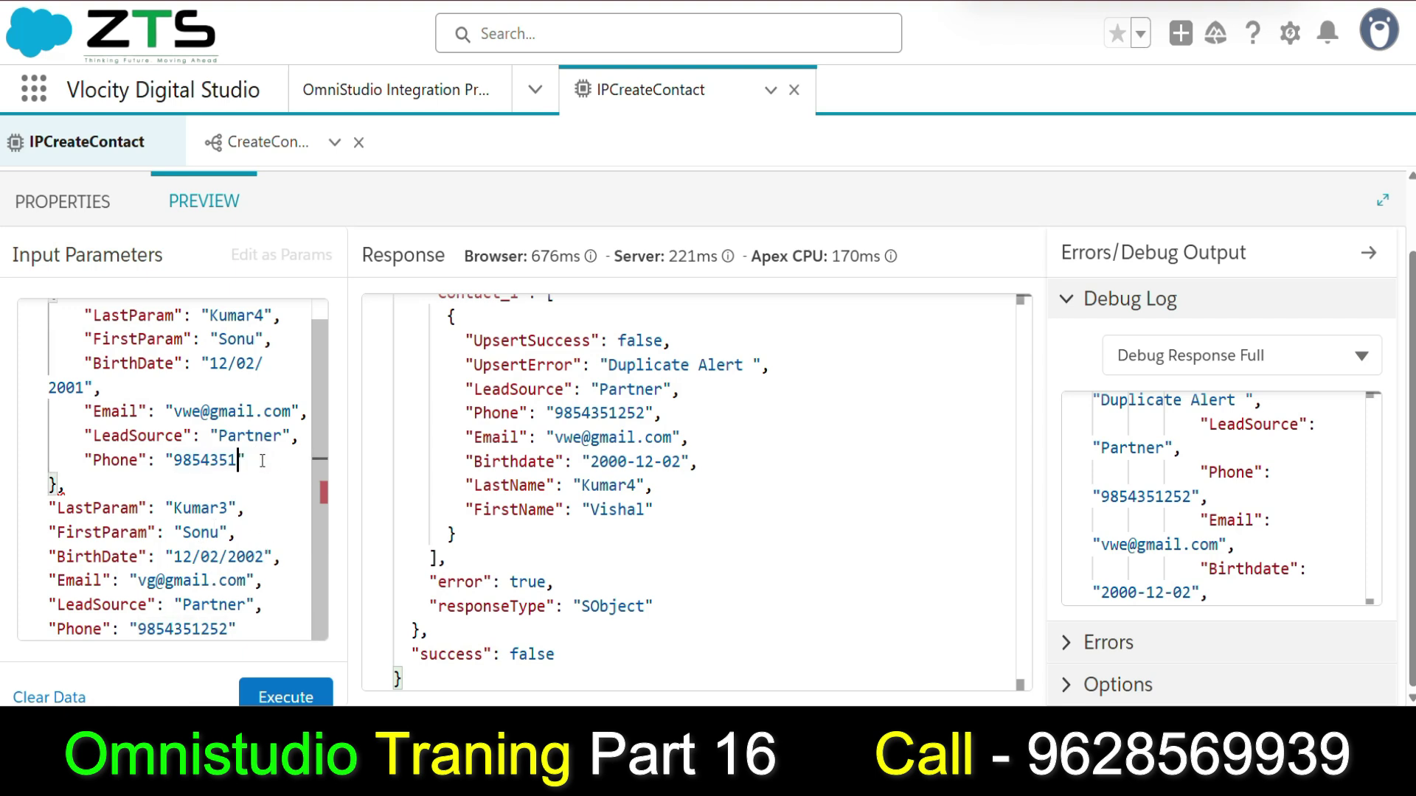
type("53")
double_click(209, 628)
key("Right")
key("BackSpace")
type("9")
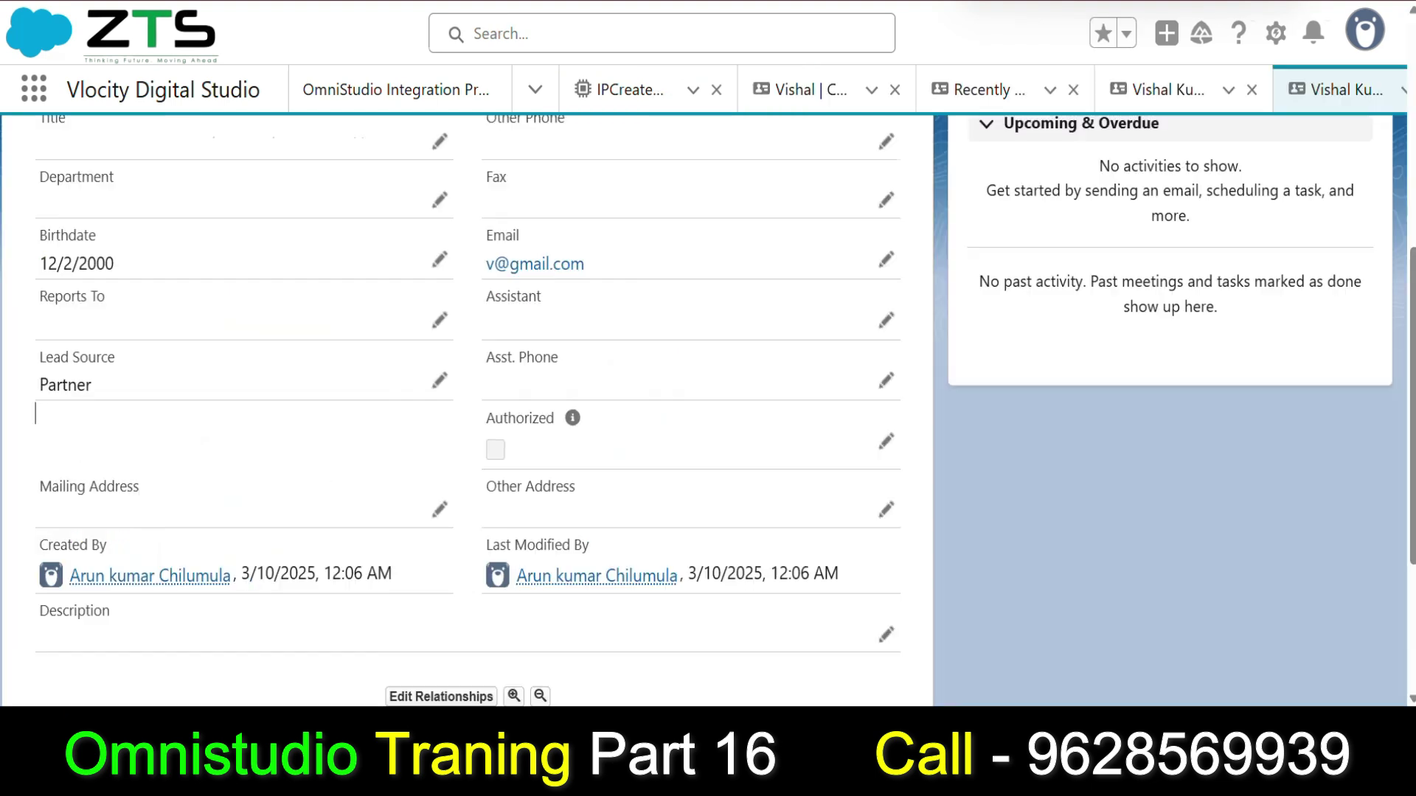
Browse the contact's Lead Source picklist values and dismiss it without changing anything.
left_click(440, 381)
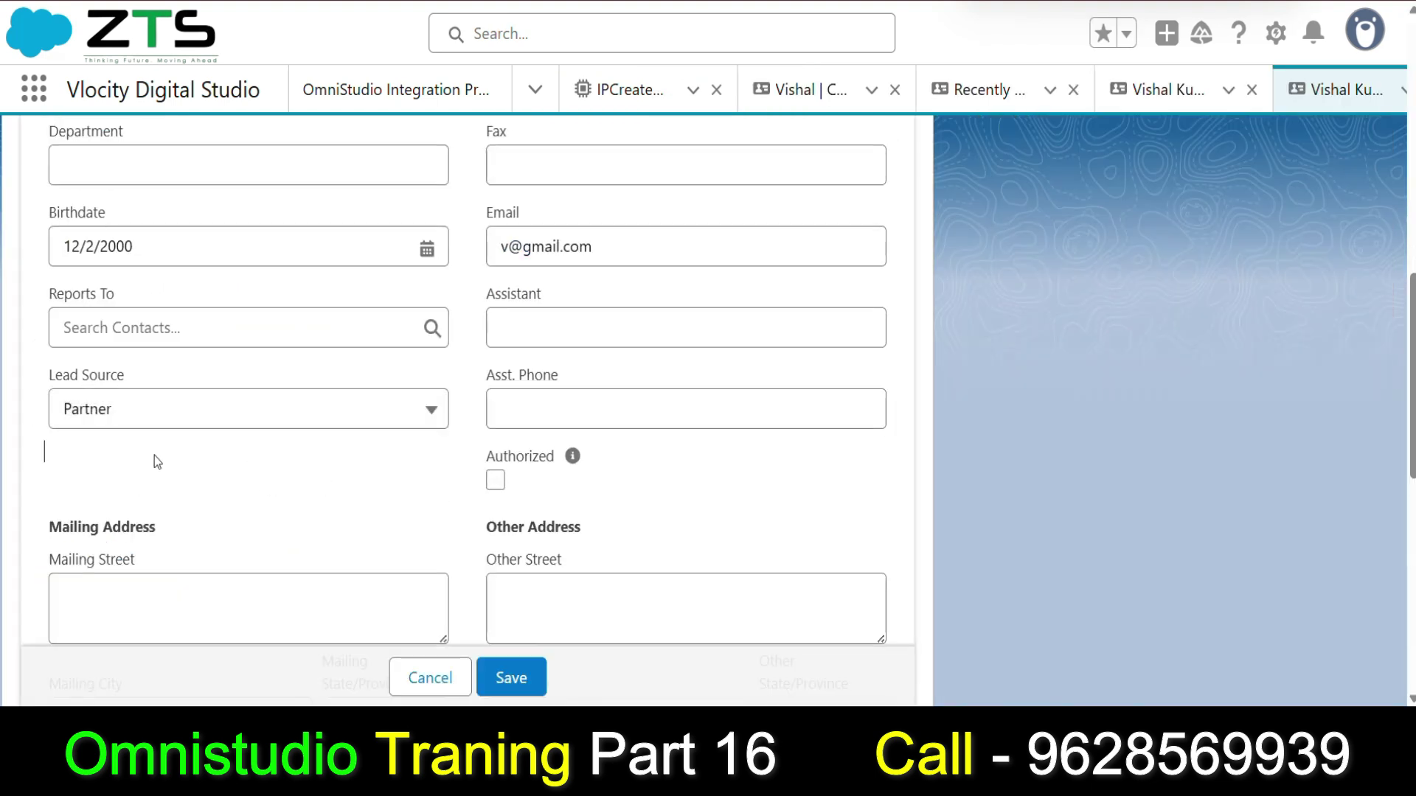
left_click(137, 428)
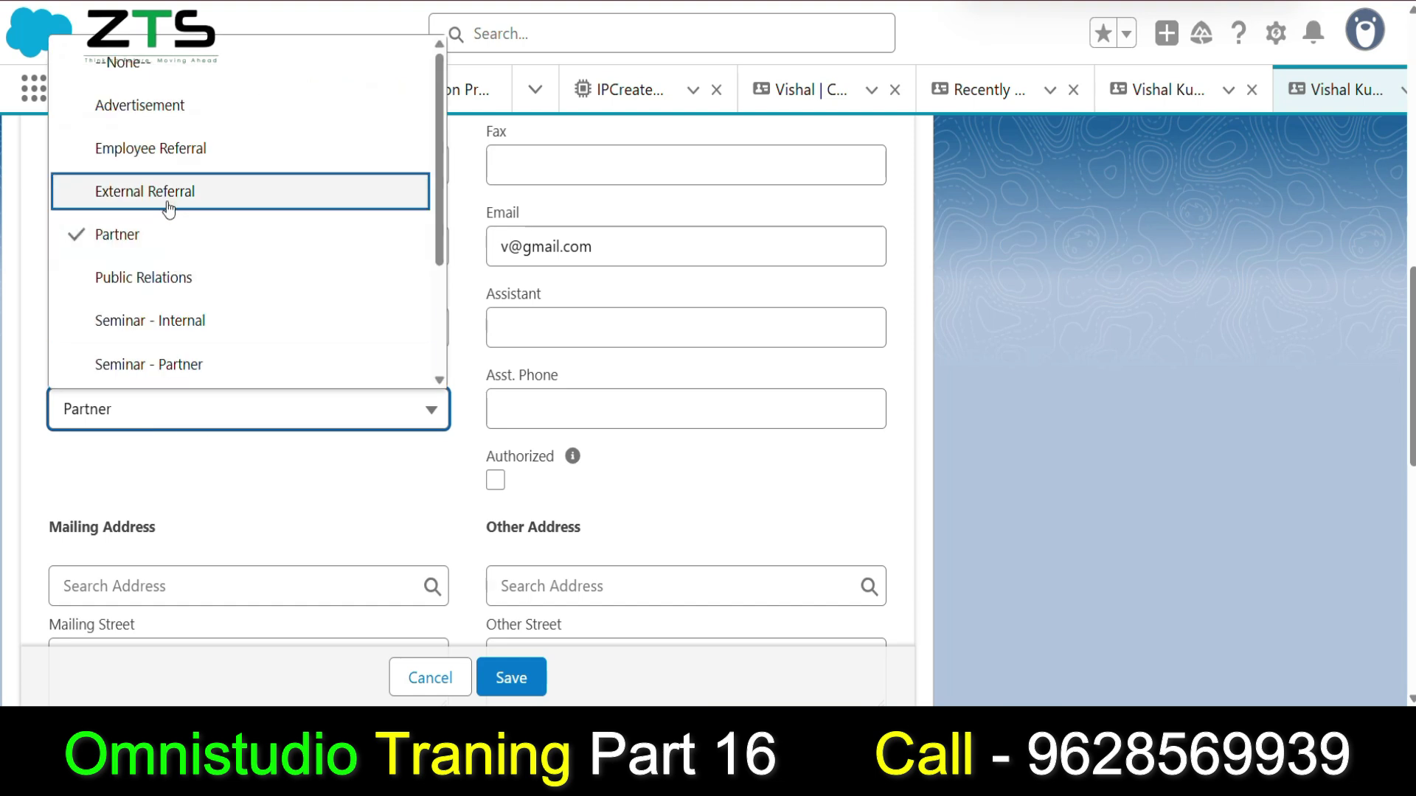
scroll(192, 295, "down", 3)
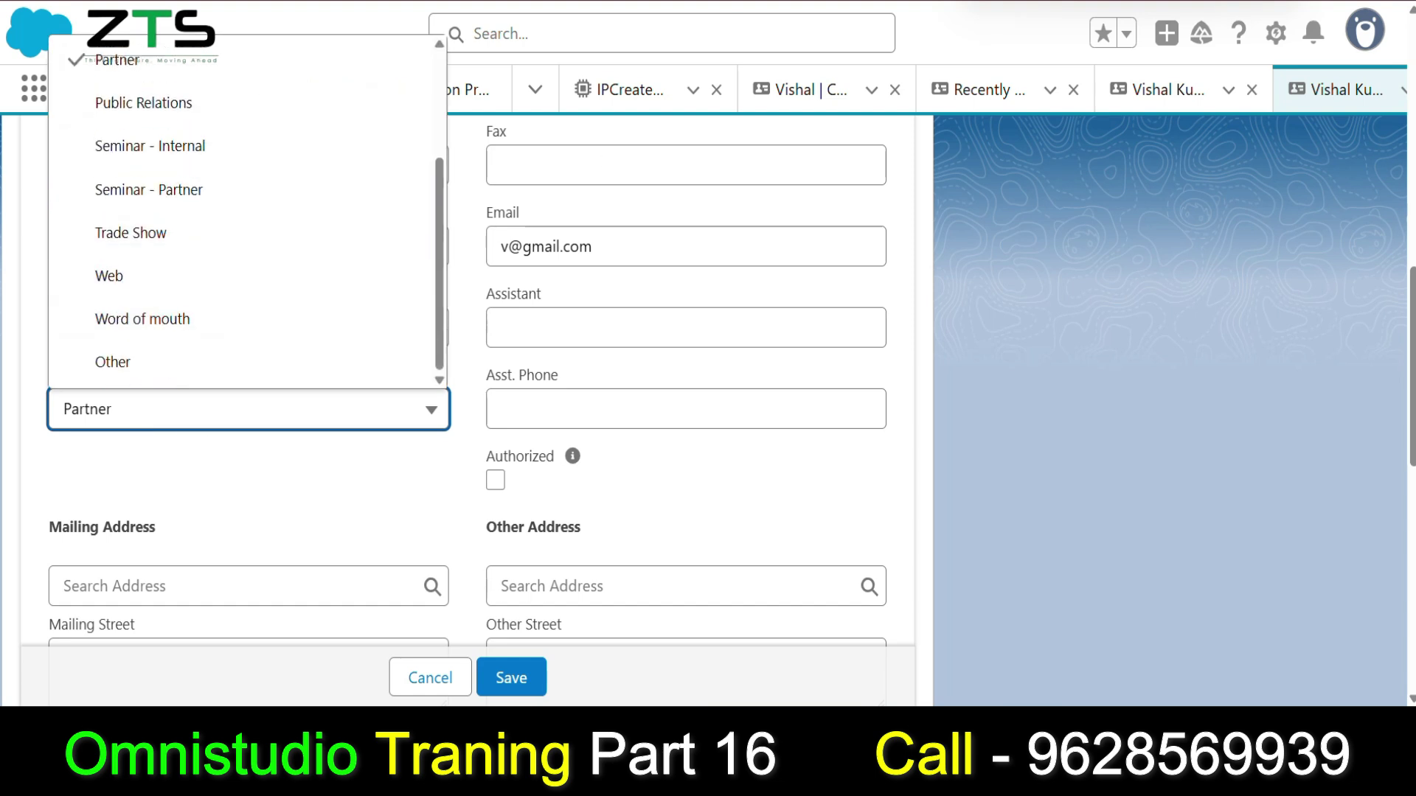
key("Escape")
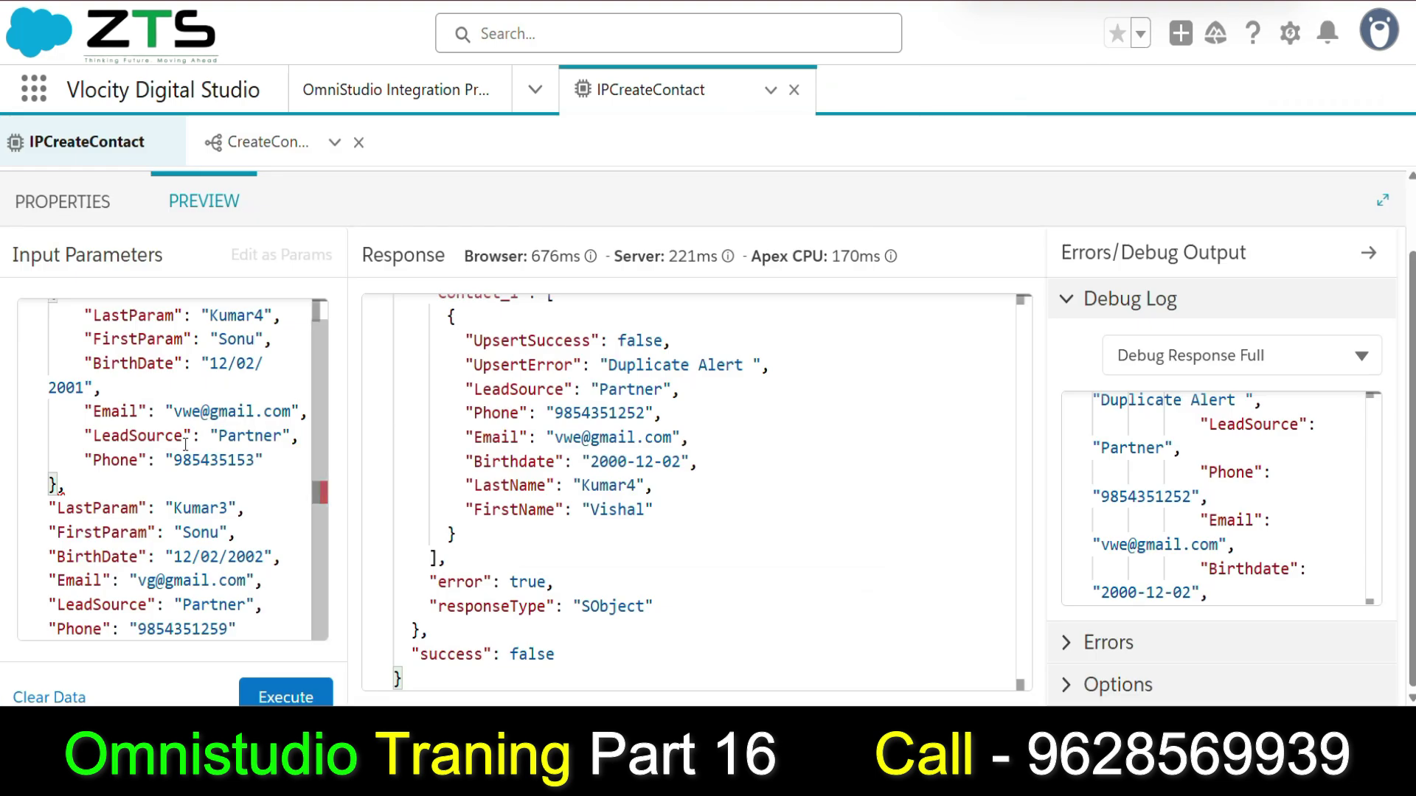
Change the two records' LeadSource values from Partner to Web and Other.
double_click(244, 436)
key("BackSpace")
type("Web")
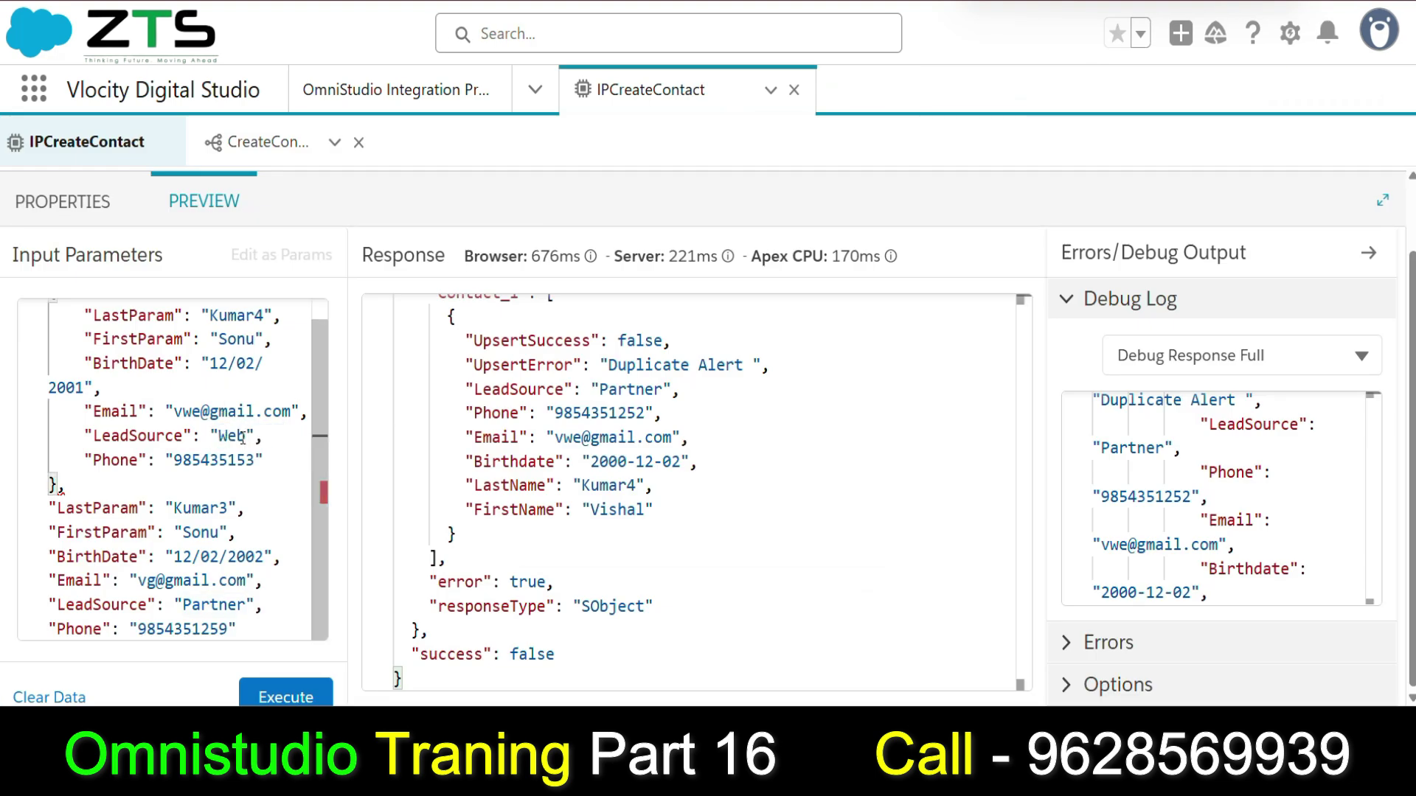
double_click(210, 605)
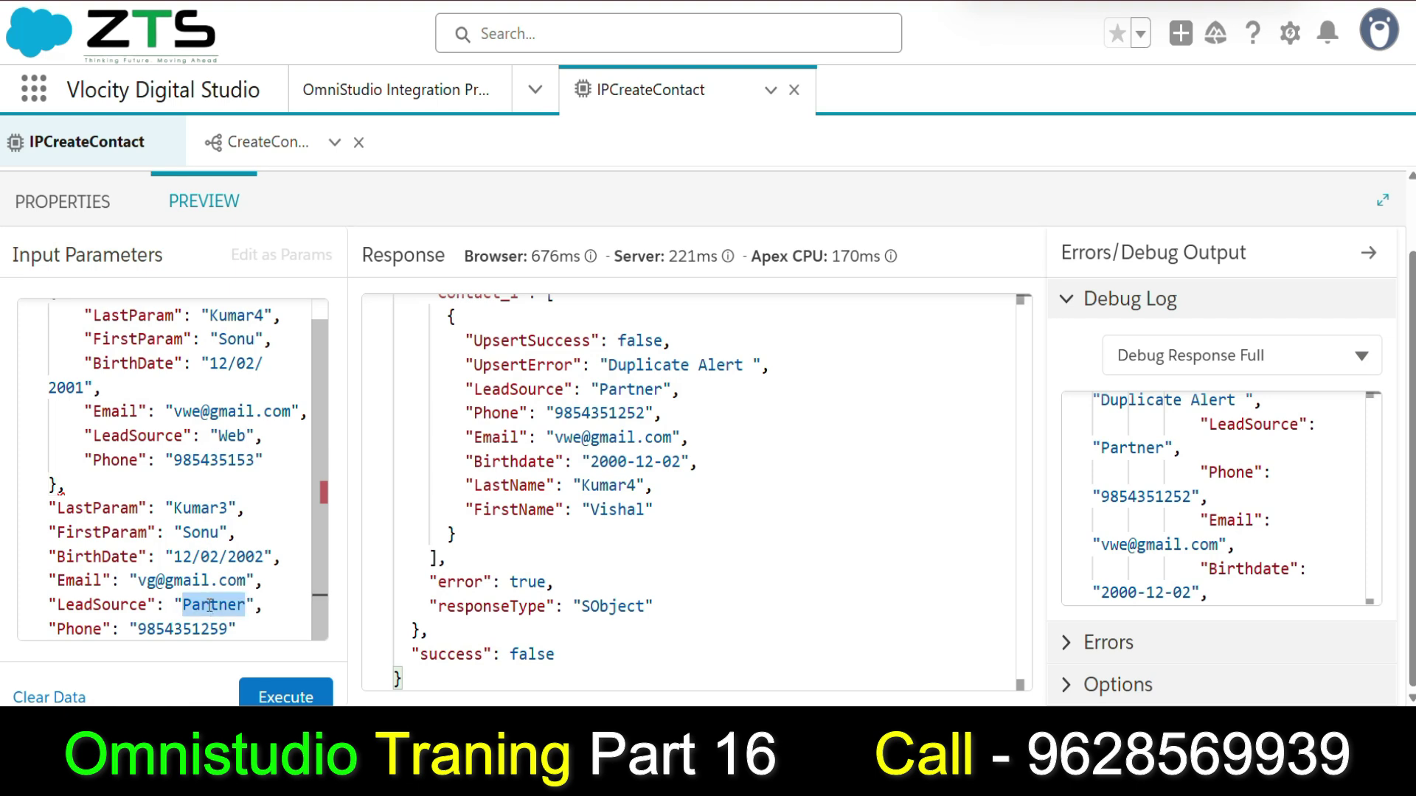
type("Other")
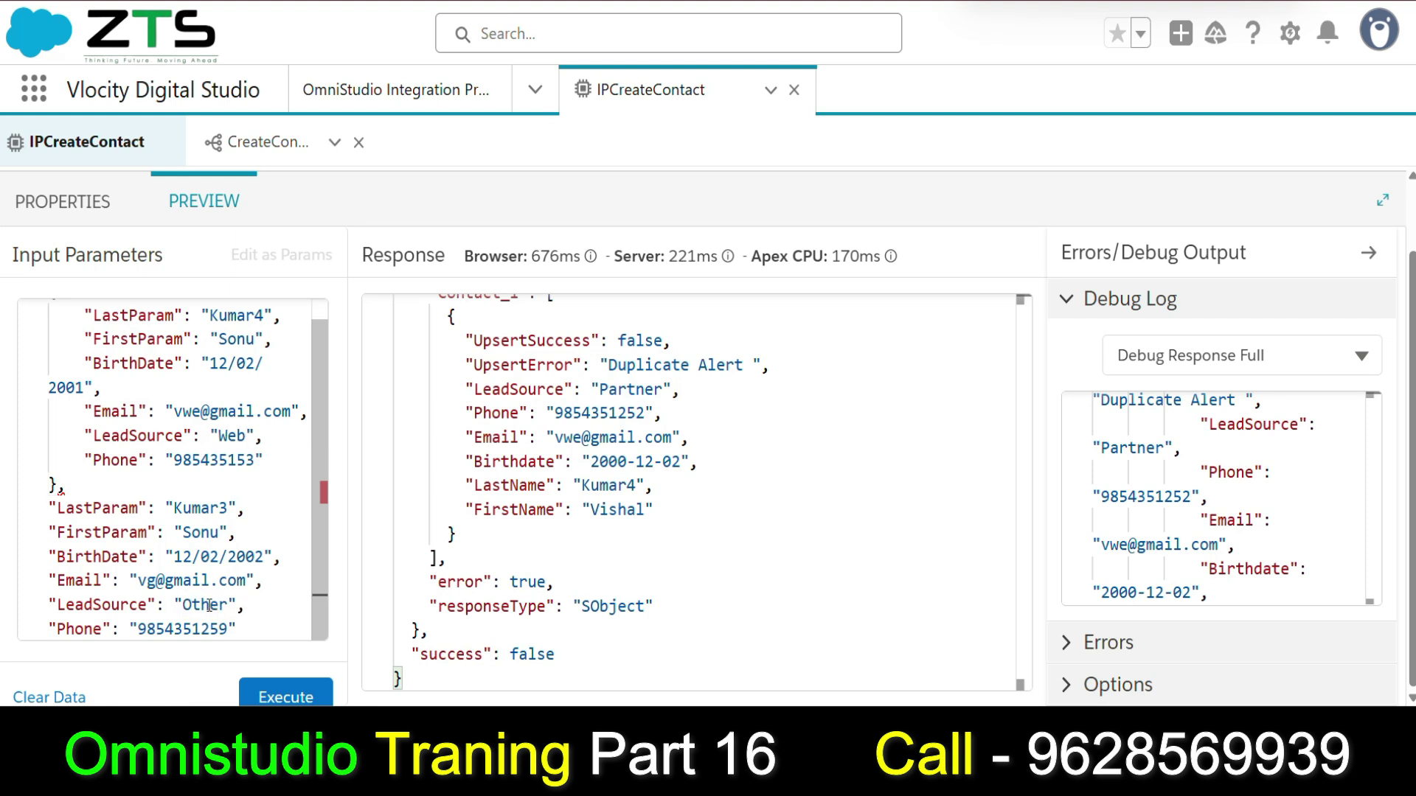
Execute the procedure and review the successful upsert response.
left_click(285, 695)
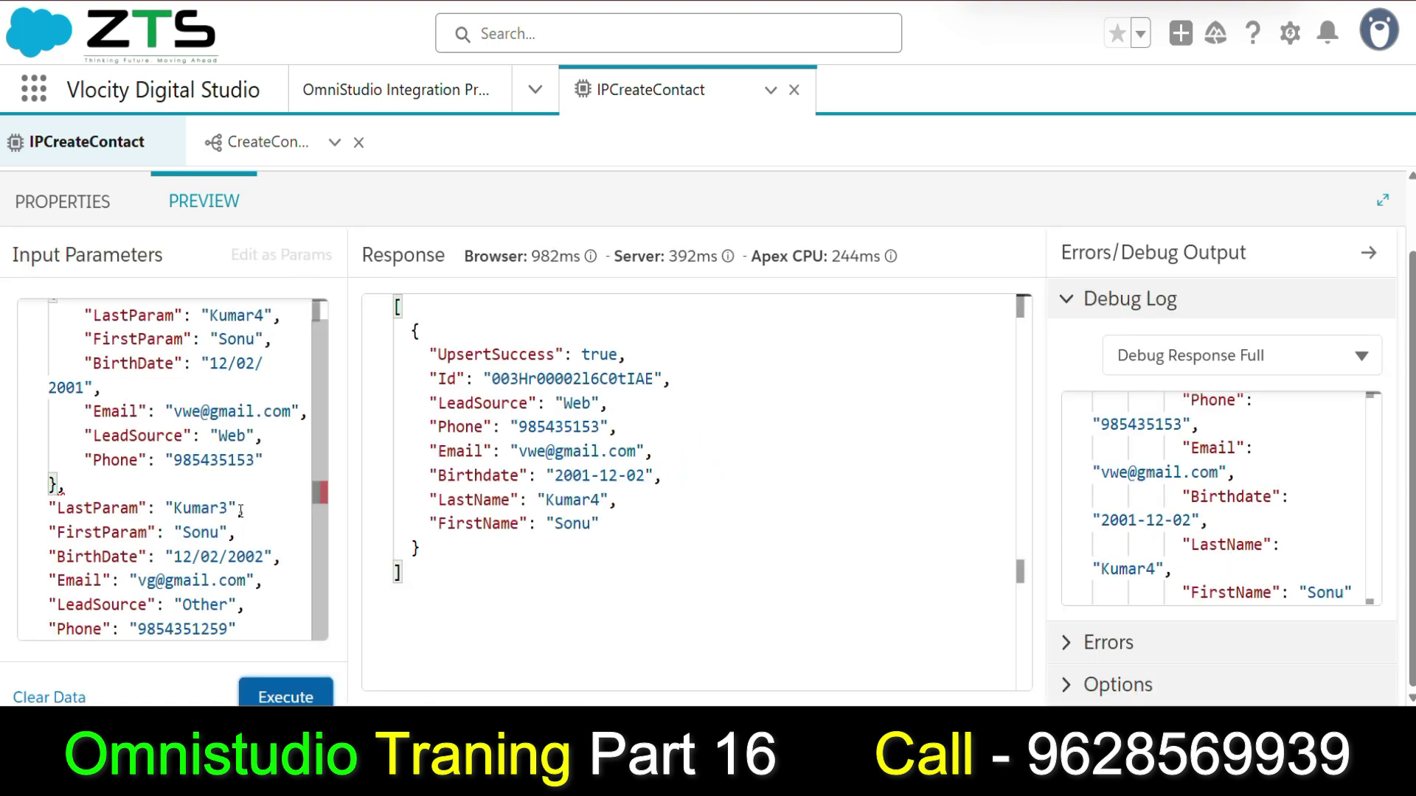
scroll(179, 529, "up", 1)
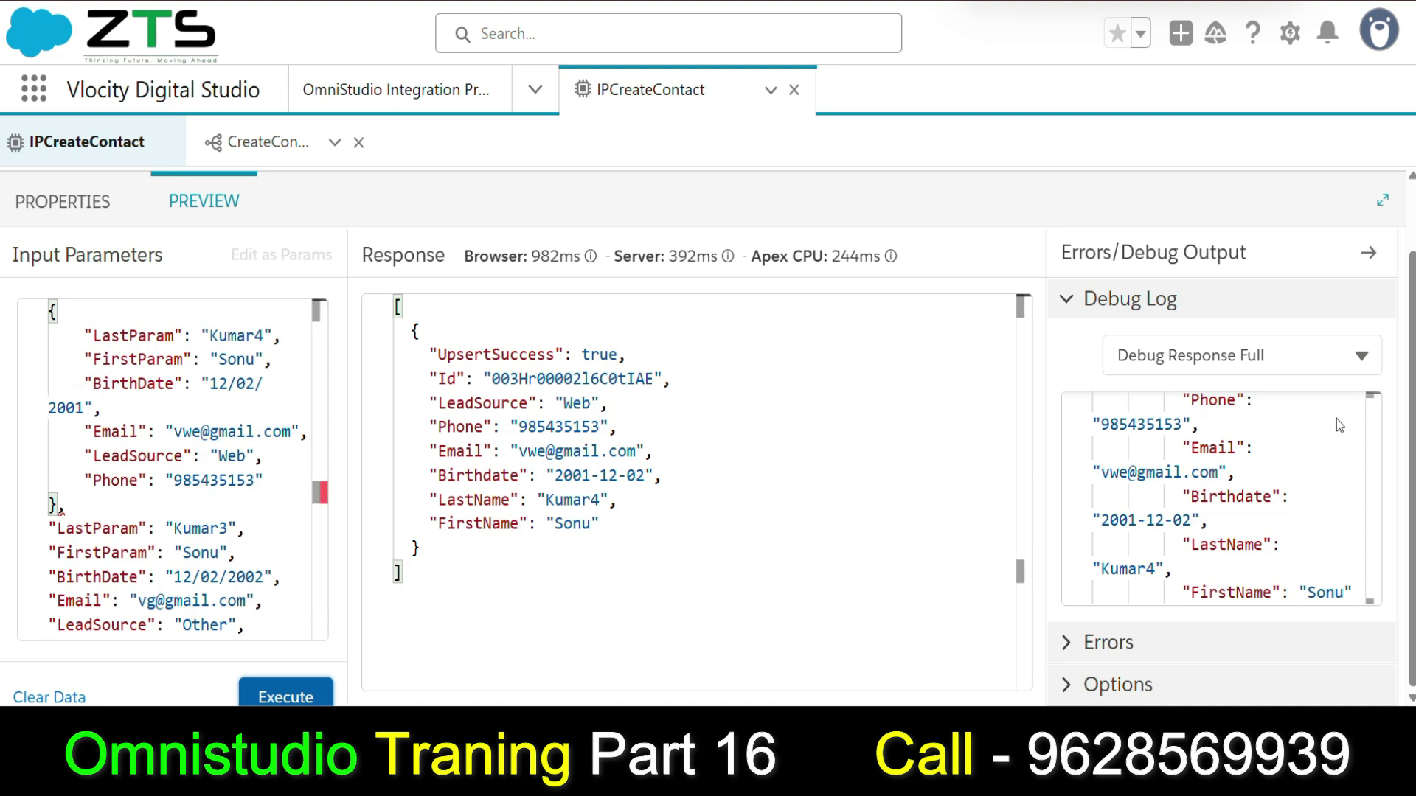
scroll(1157, 376, "up", 1)
Show the ResponseAction1 output in the Debug Log.
left_click(1180, 437)
scroll(1210, 553, "down", 2)
scroll(1210, 553, "down", 1)
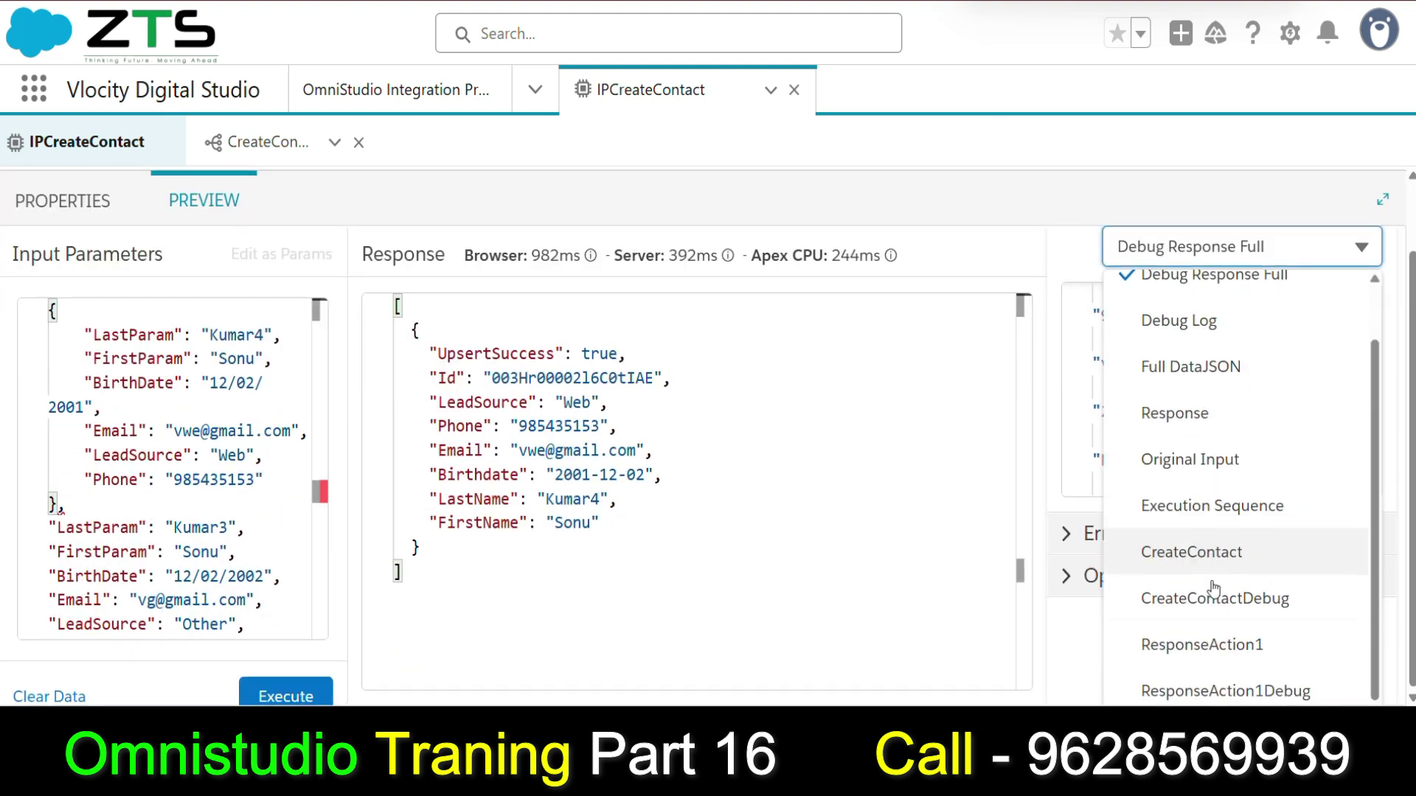
left_click(1222, 649)
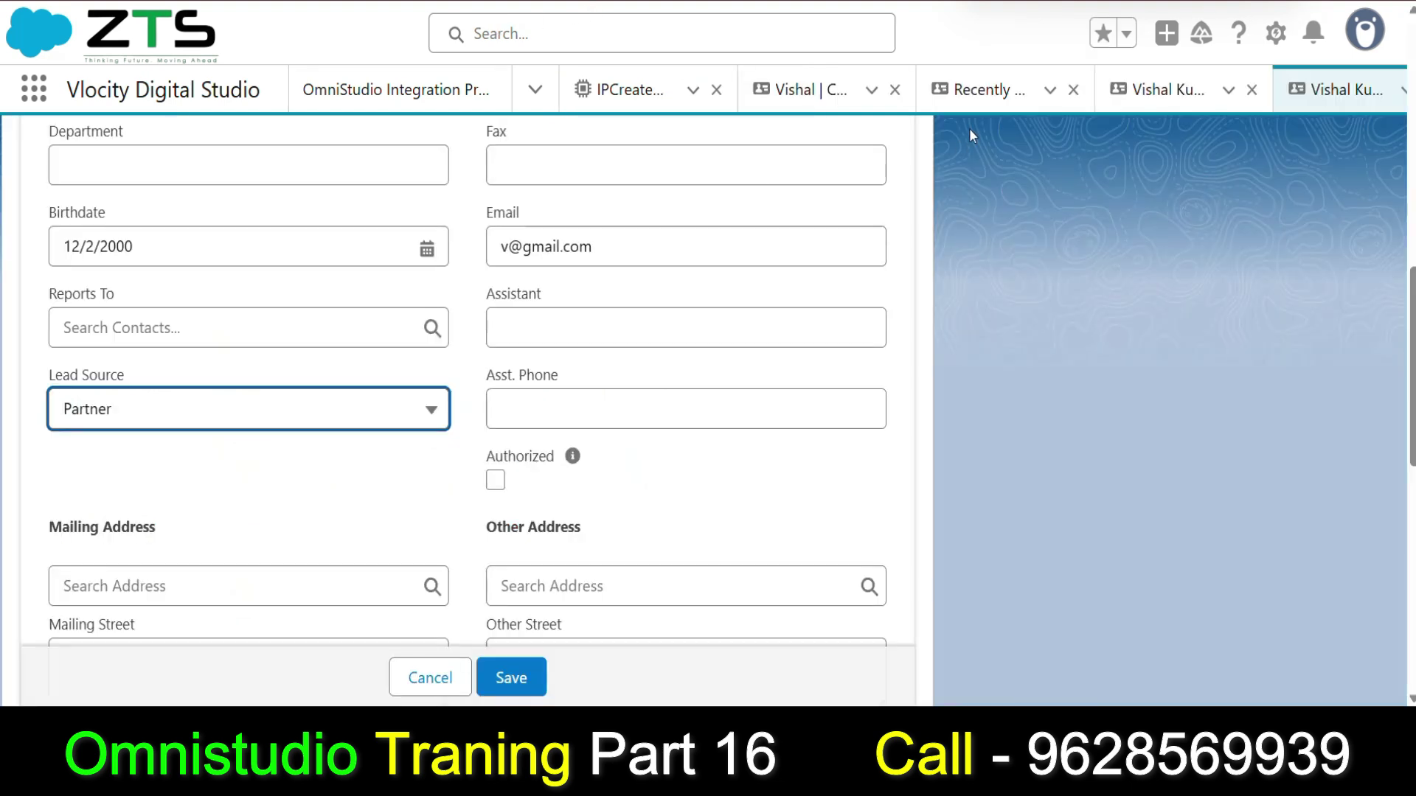
Refresh the Contacts list to confirm the new contact, then select the first input record in the preview.
left_click(970, 90)
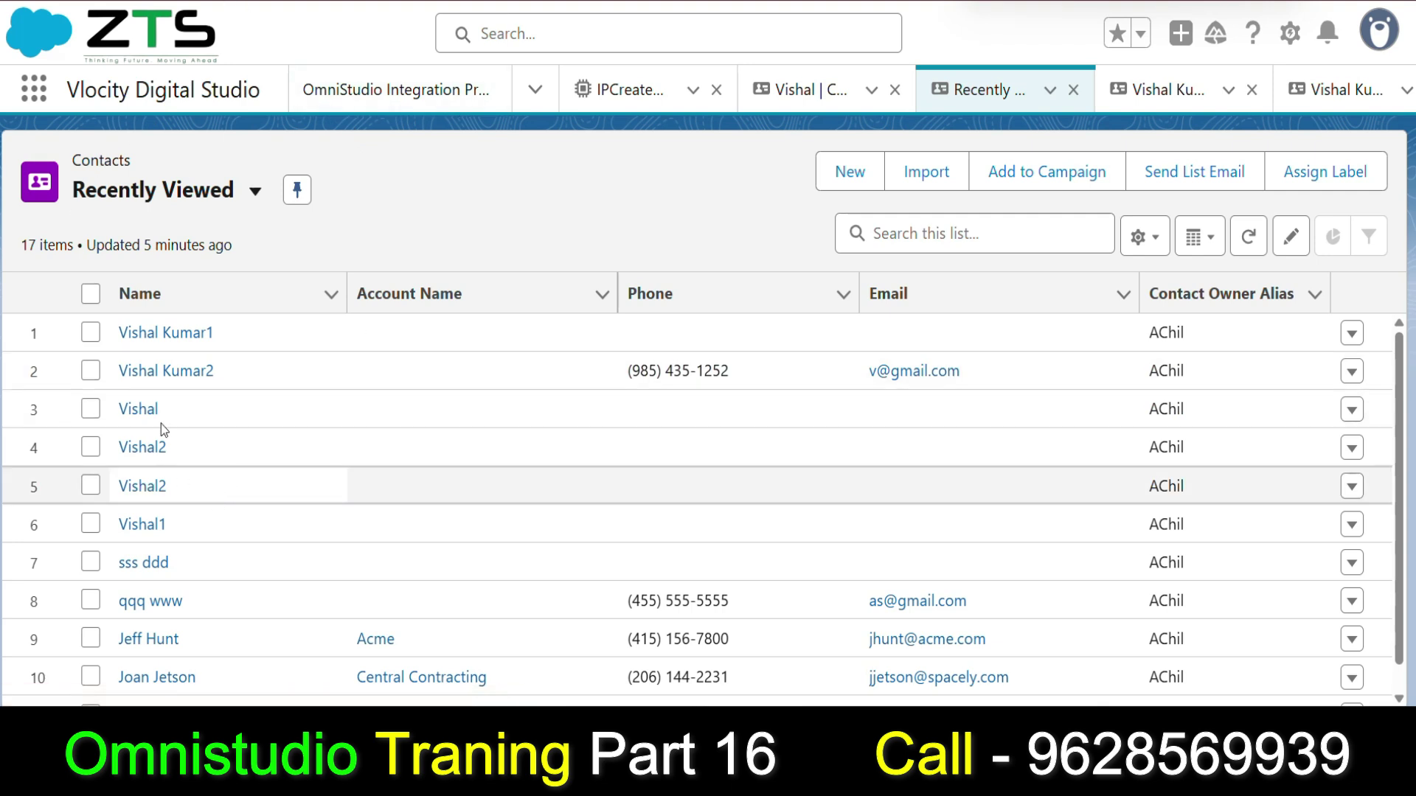
key("F5")
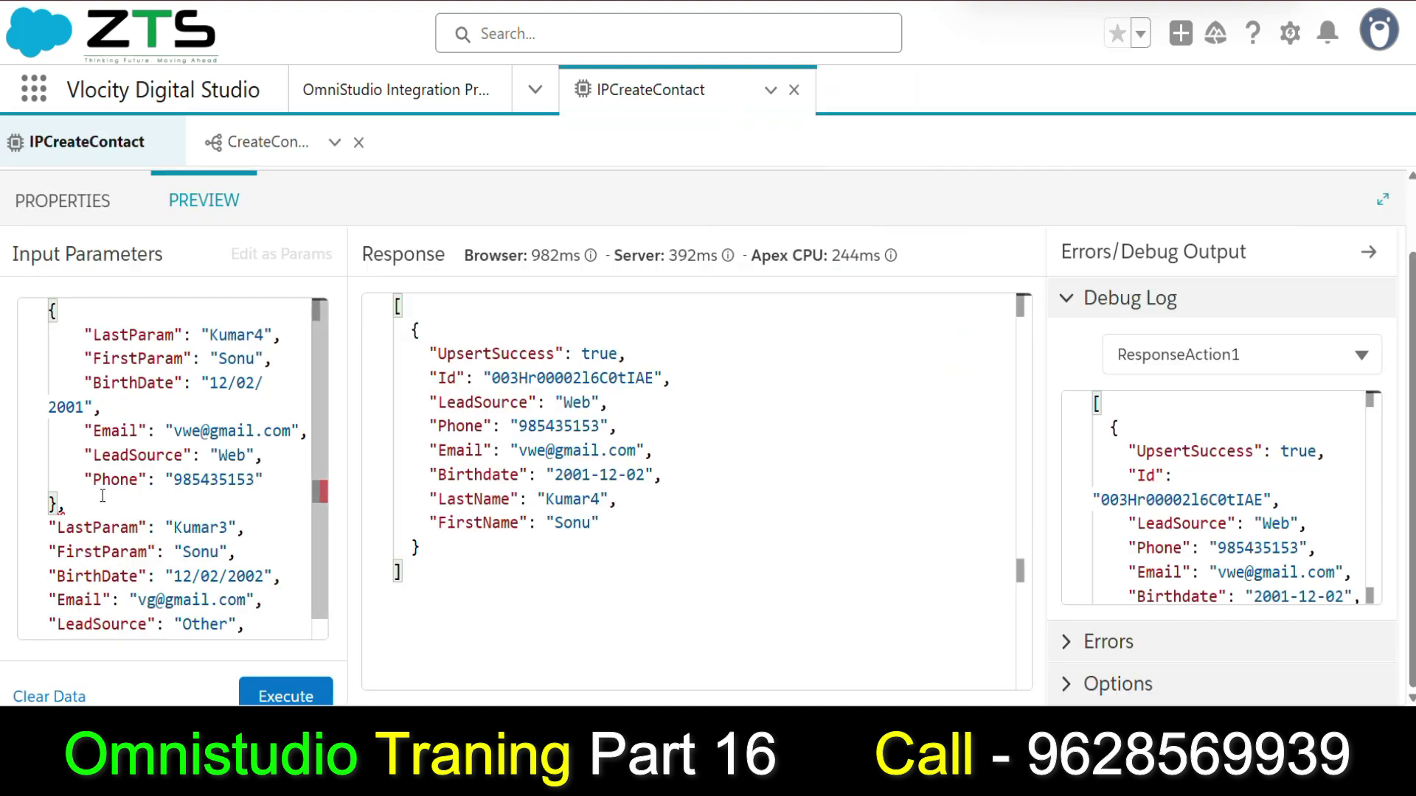
left_click_drag(103, 496, 87, 336)
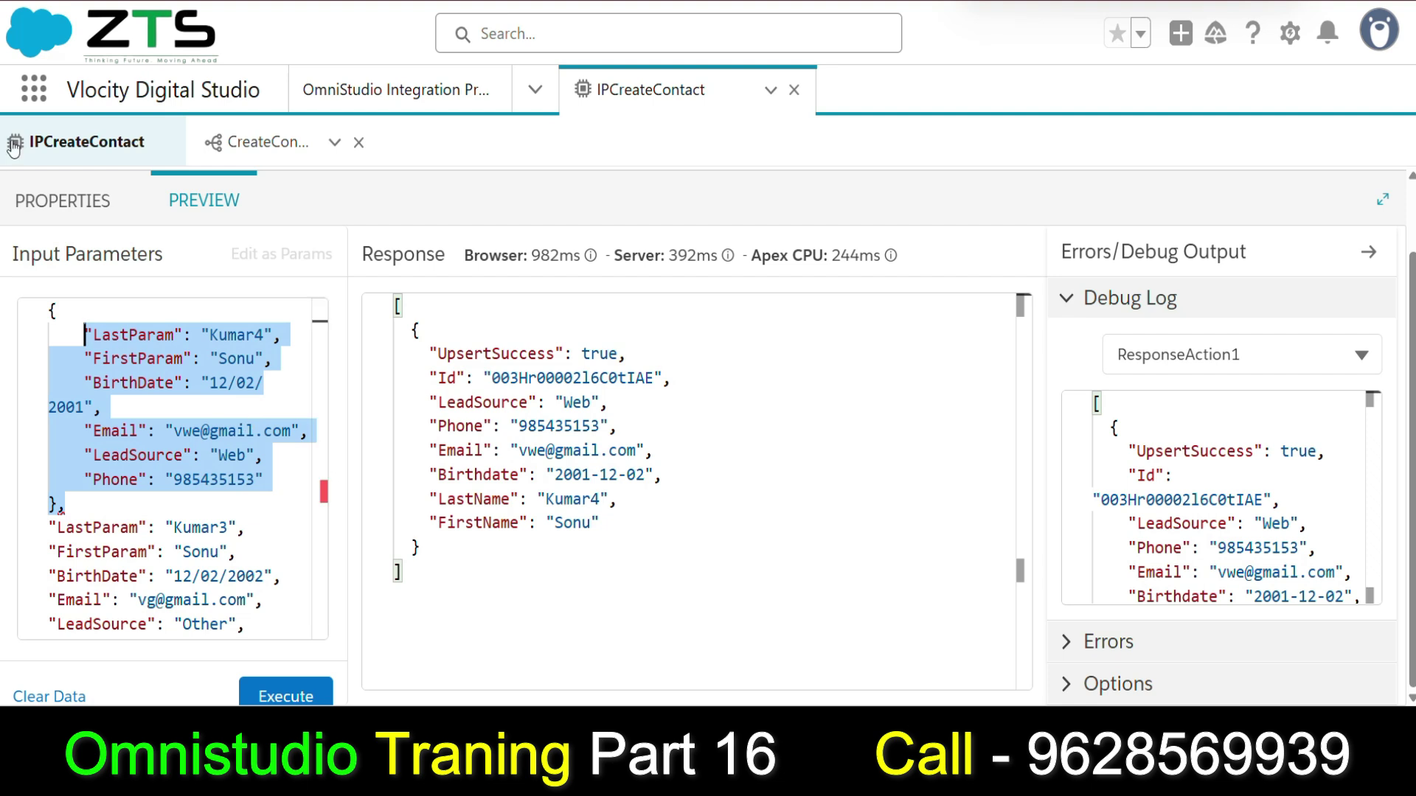
Return to step properties and try adding a DataRaptor Post Action below CreateContact.
left_click(82, 201)
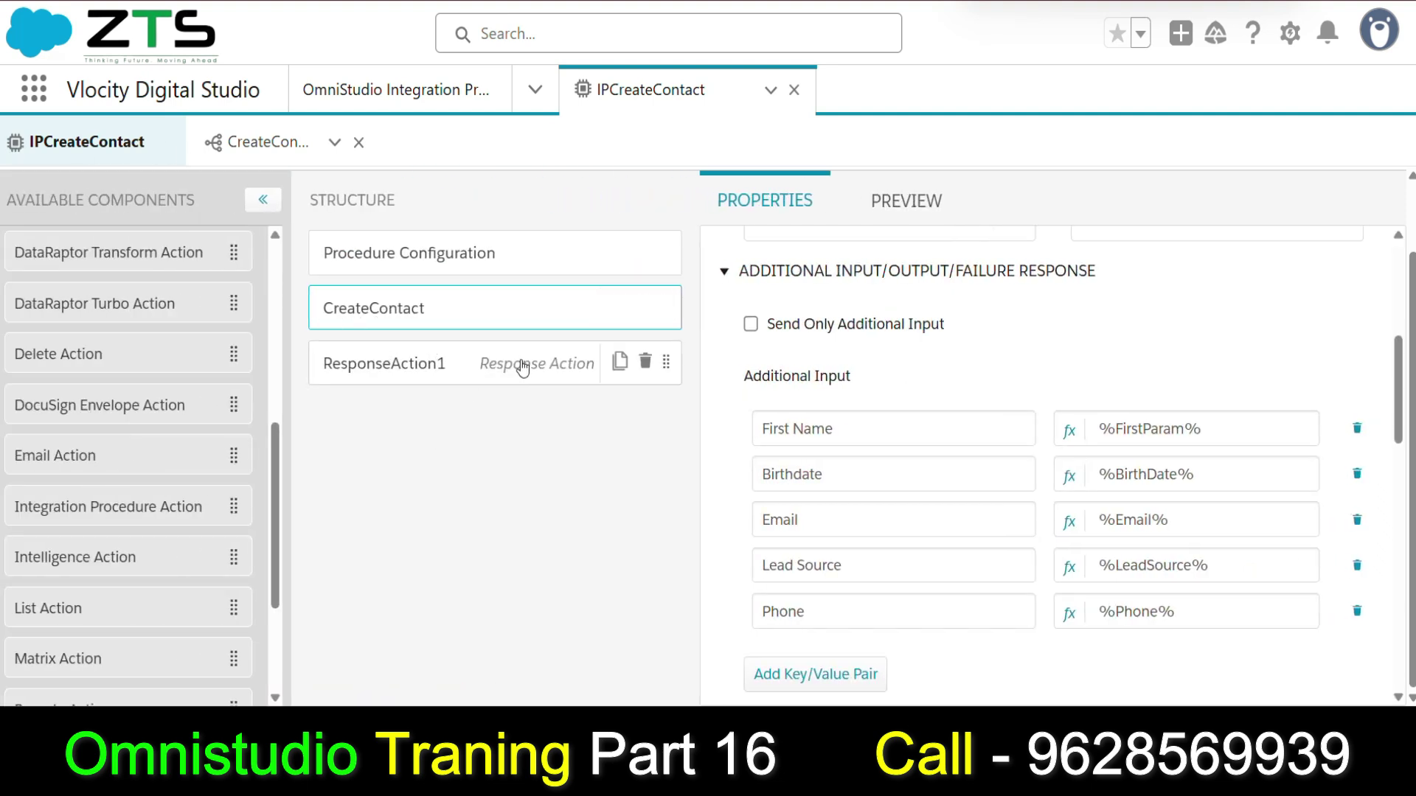
scroll(745, 408, "down", 3)
scroll(16, 374, "up", 1)
scroll(16, 375, "up", 4)
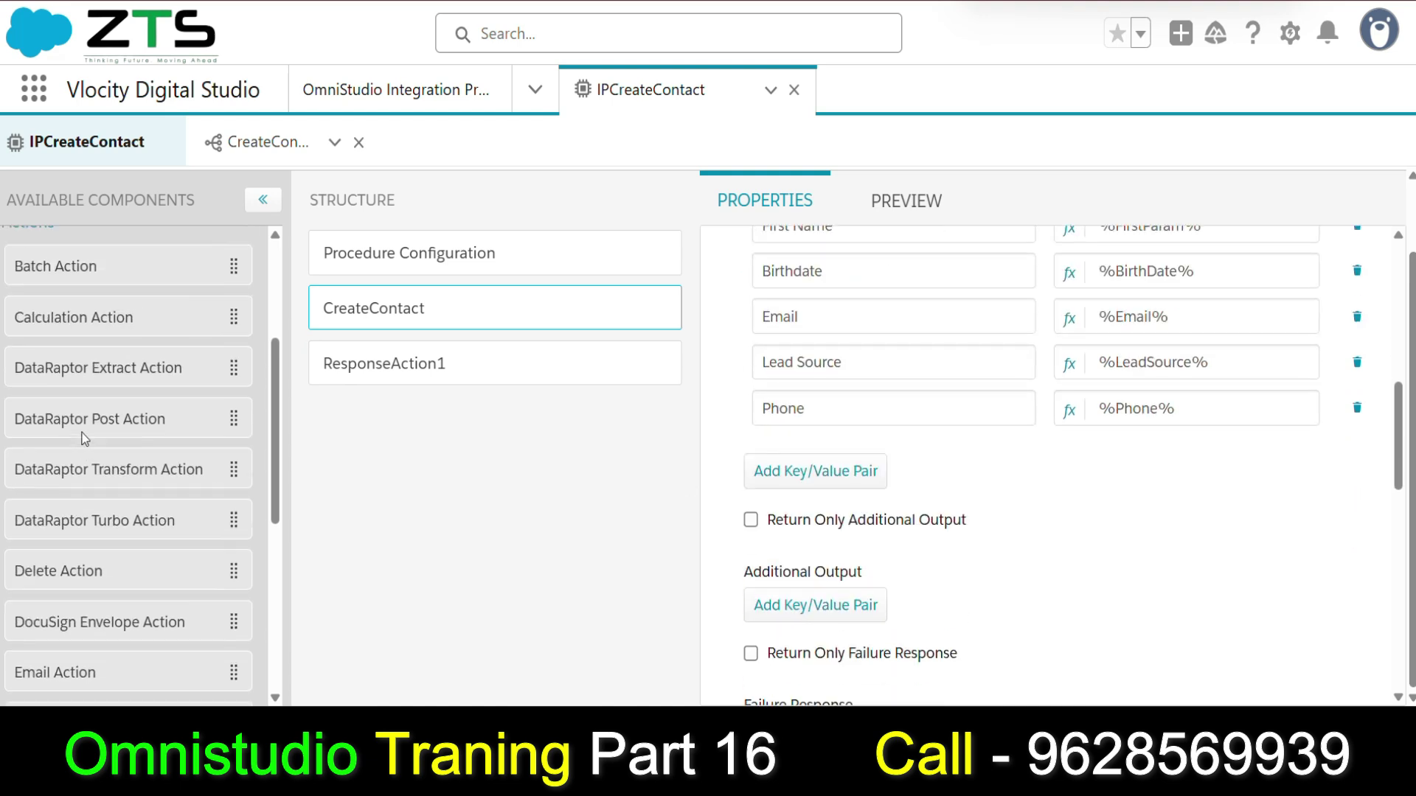
left_click_drag(77, 514, 376, 365)
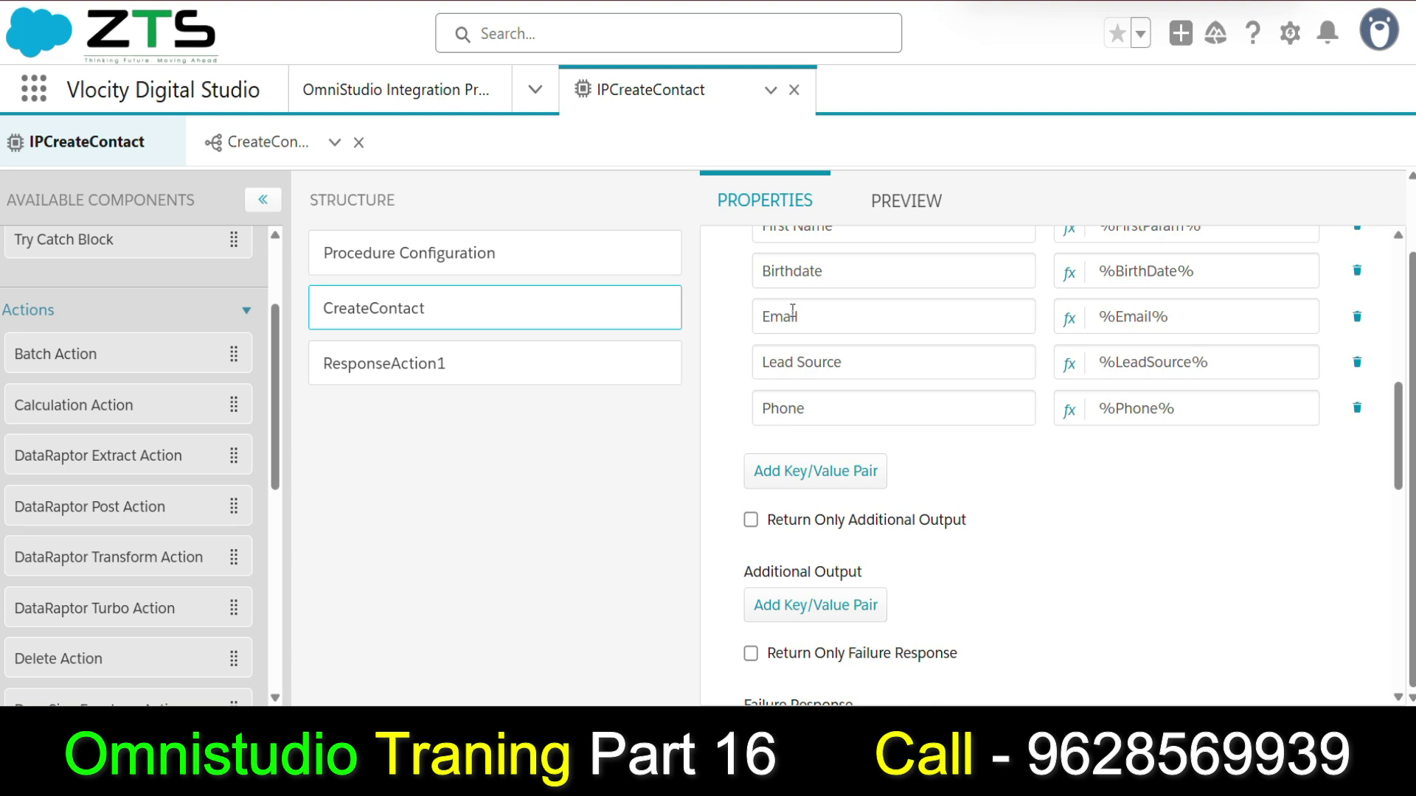
Open the ResponseAction1 step's properties, then the CreateContact step's properties.
scroll(516, 317, "up", 1)
left_click(343, 449)
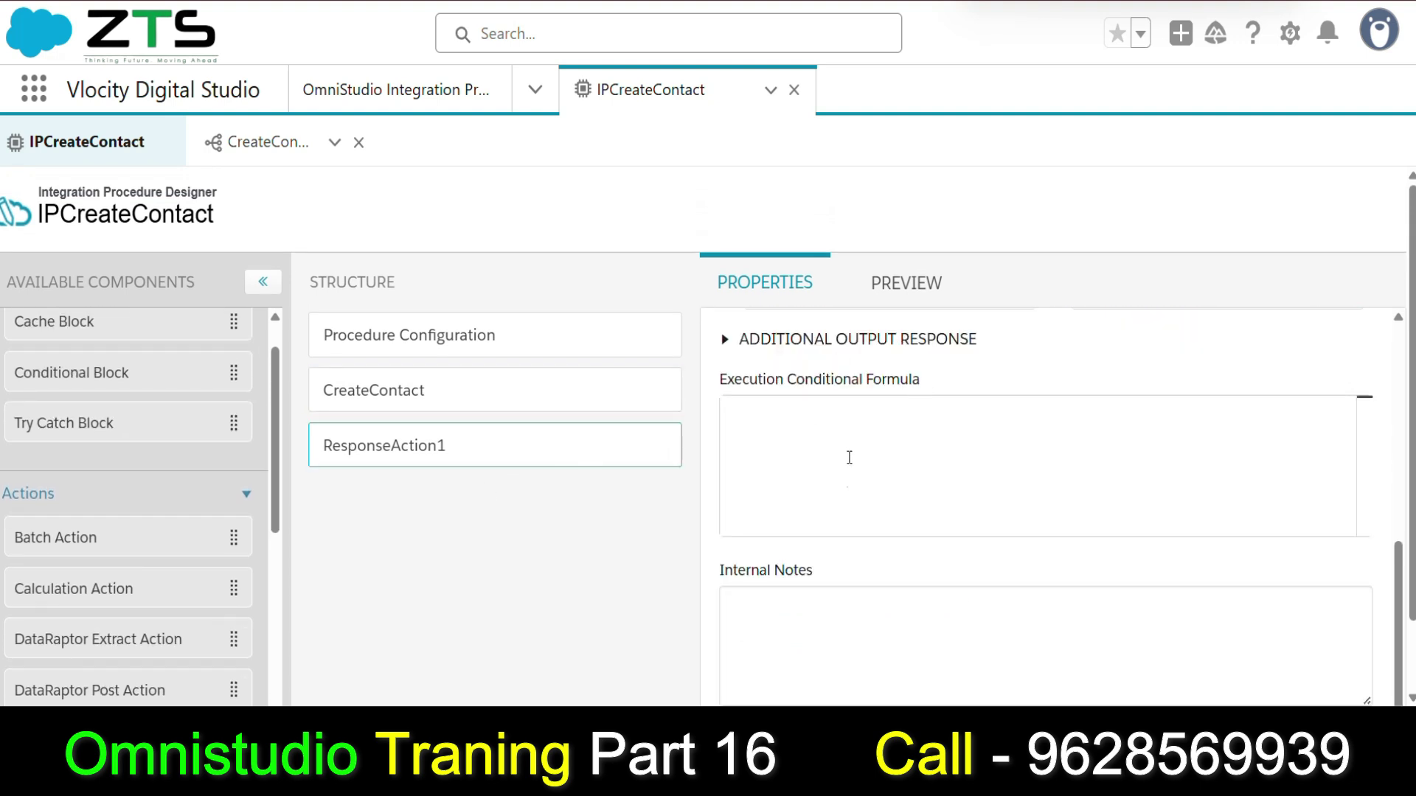
scroll(848, 451, "up", 10)
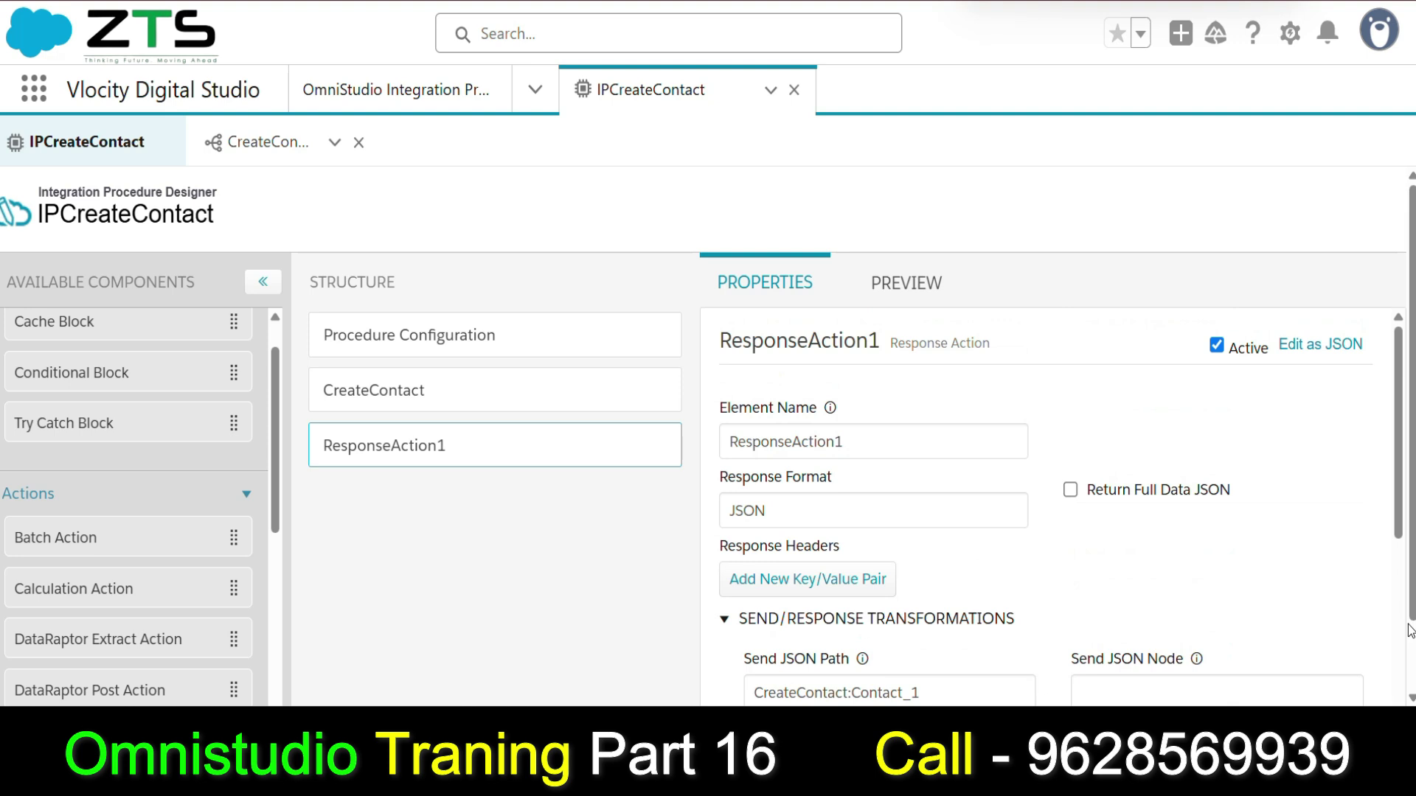
left_click(400, 399)
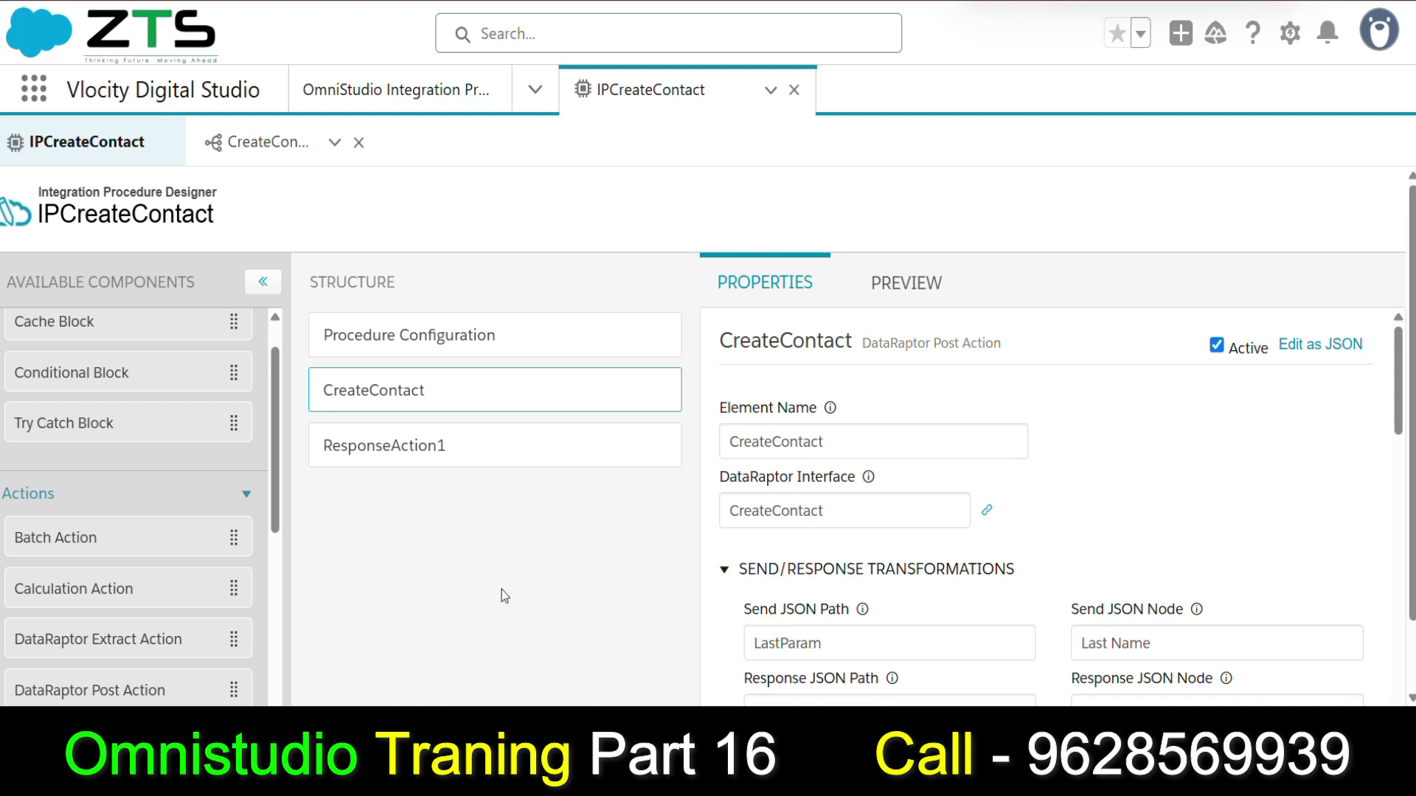
scroll(503, 578, "down", 1)
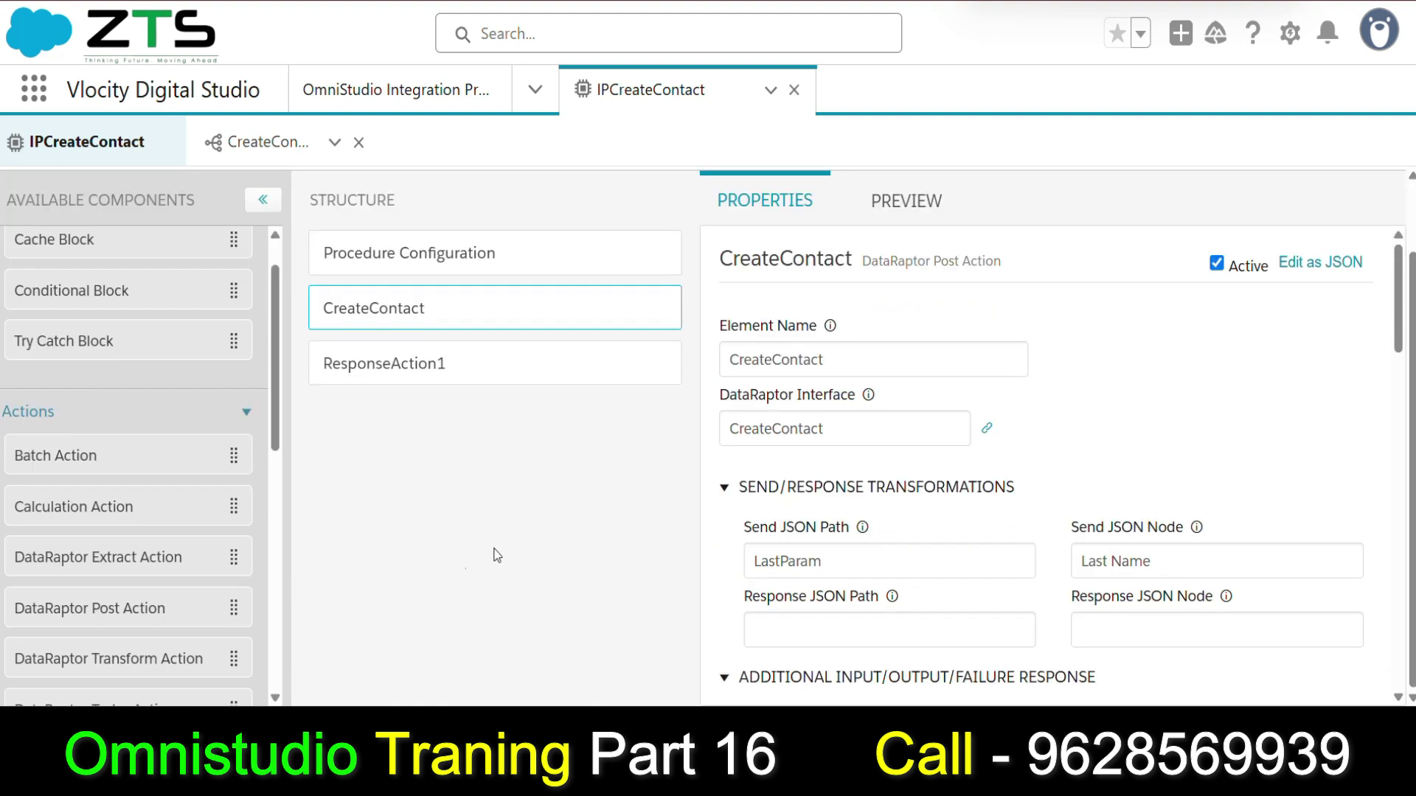
scroll(899, 492, "down", 5)
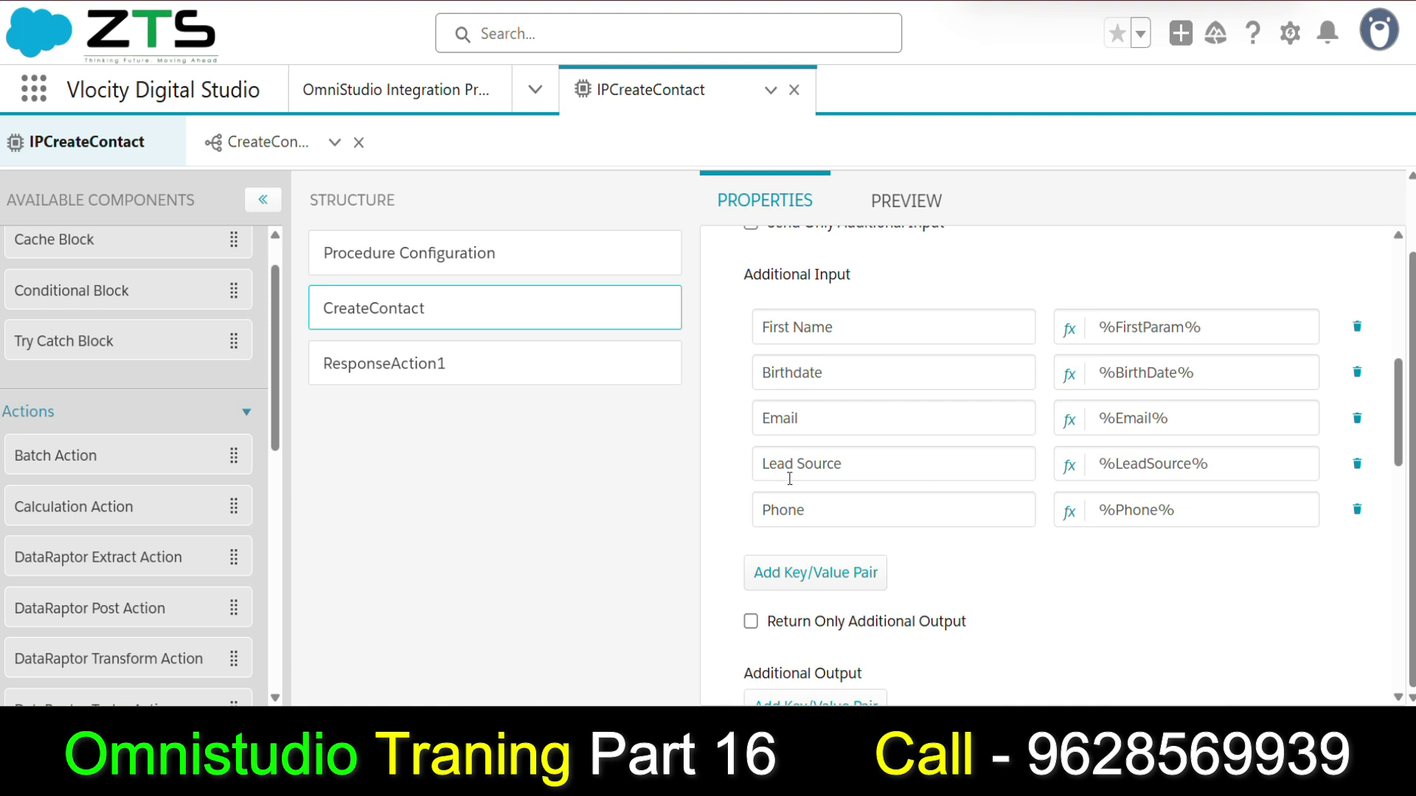
scroll(928, 525, "up", 1)
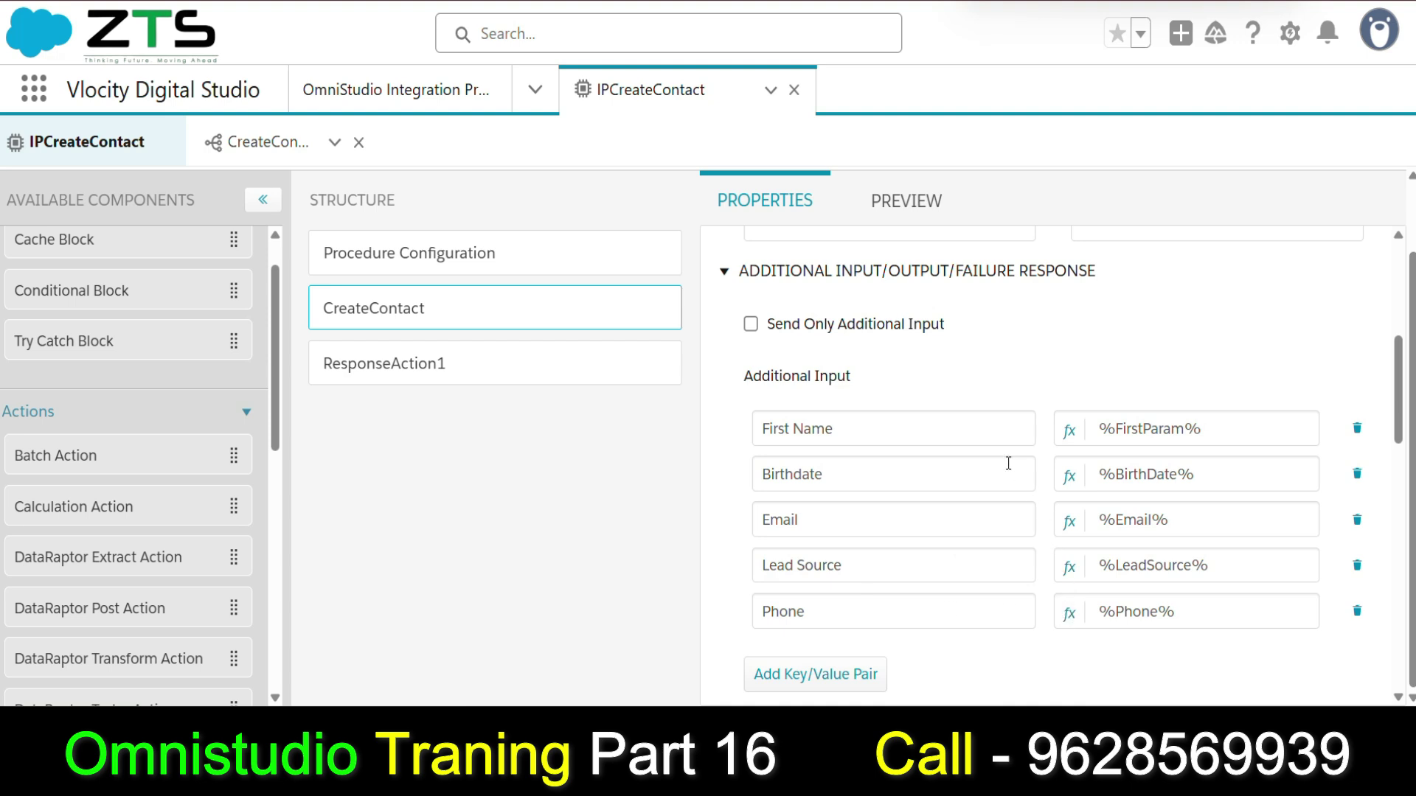
Review CreateContact's First Name, Birthdate, Email, Lead Source and Phone input keys, then open its DataRaptor mappings.
left_click(839, 424)
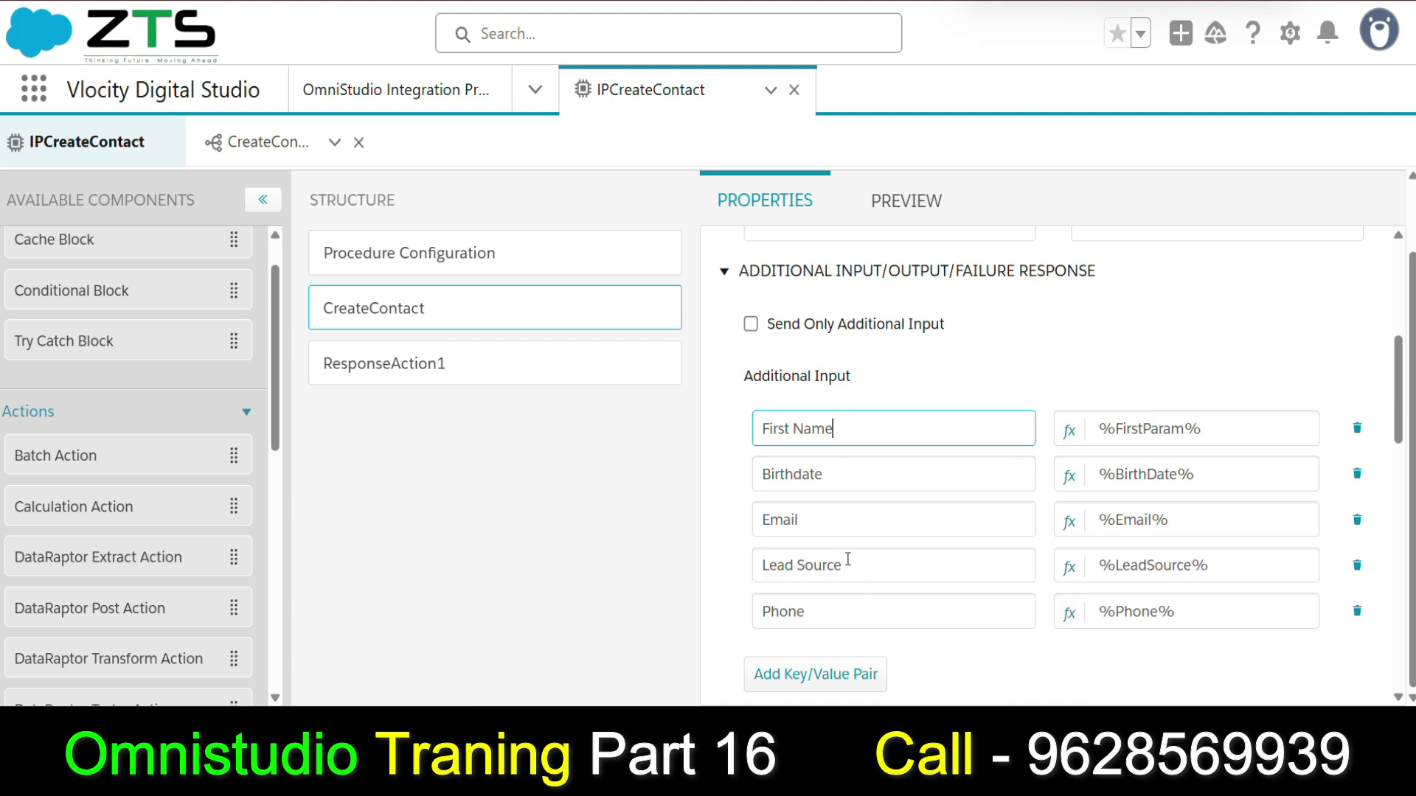
left_click_drag(850, 433, 752, 435)
left_click(849, 483)
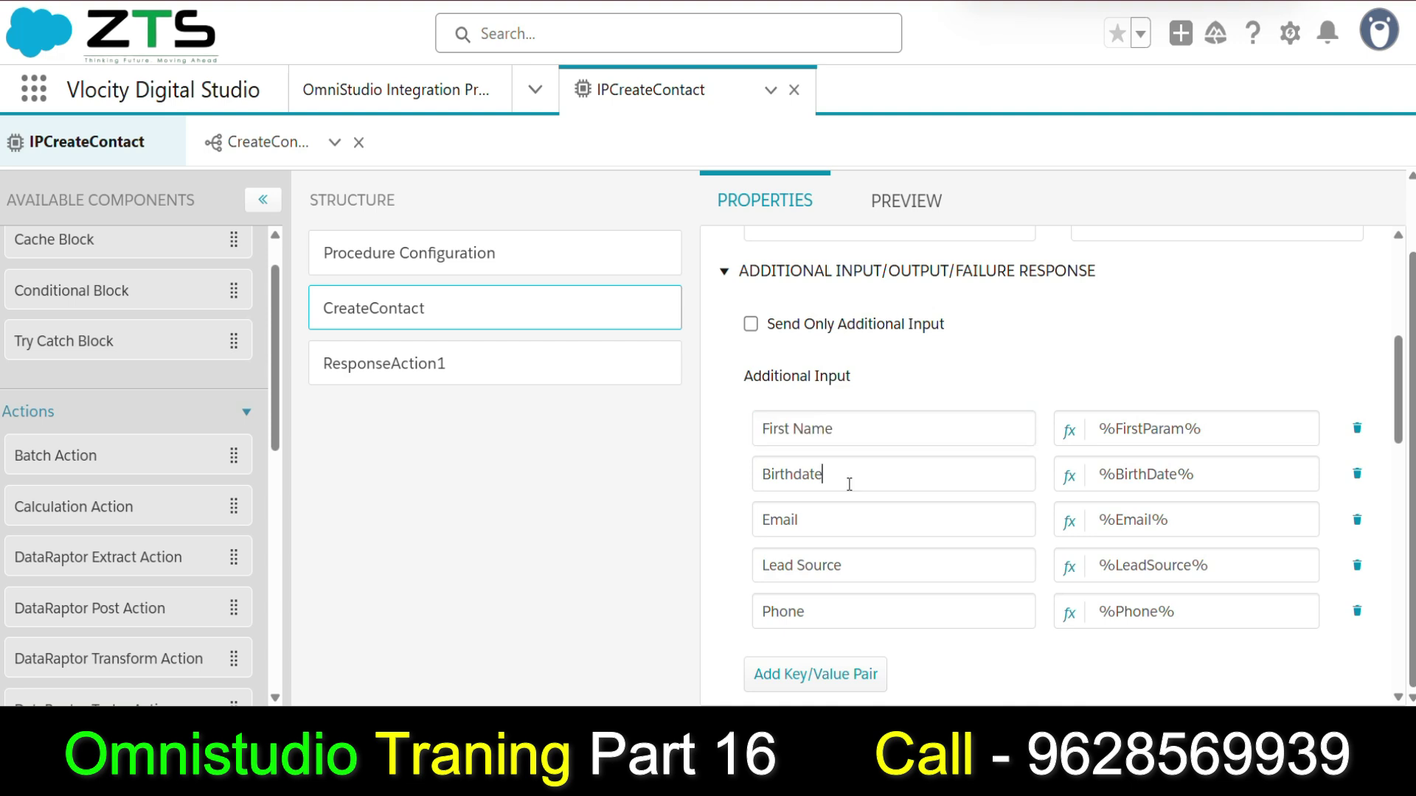
left_click_drag(850, 484, 771, 478)
left_click_drag(839, 515, 758, 520)
left_click_drag(895, 569, 758, 566)
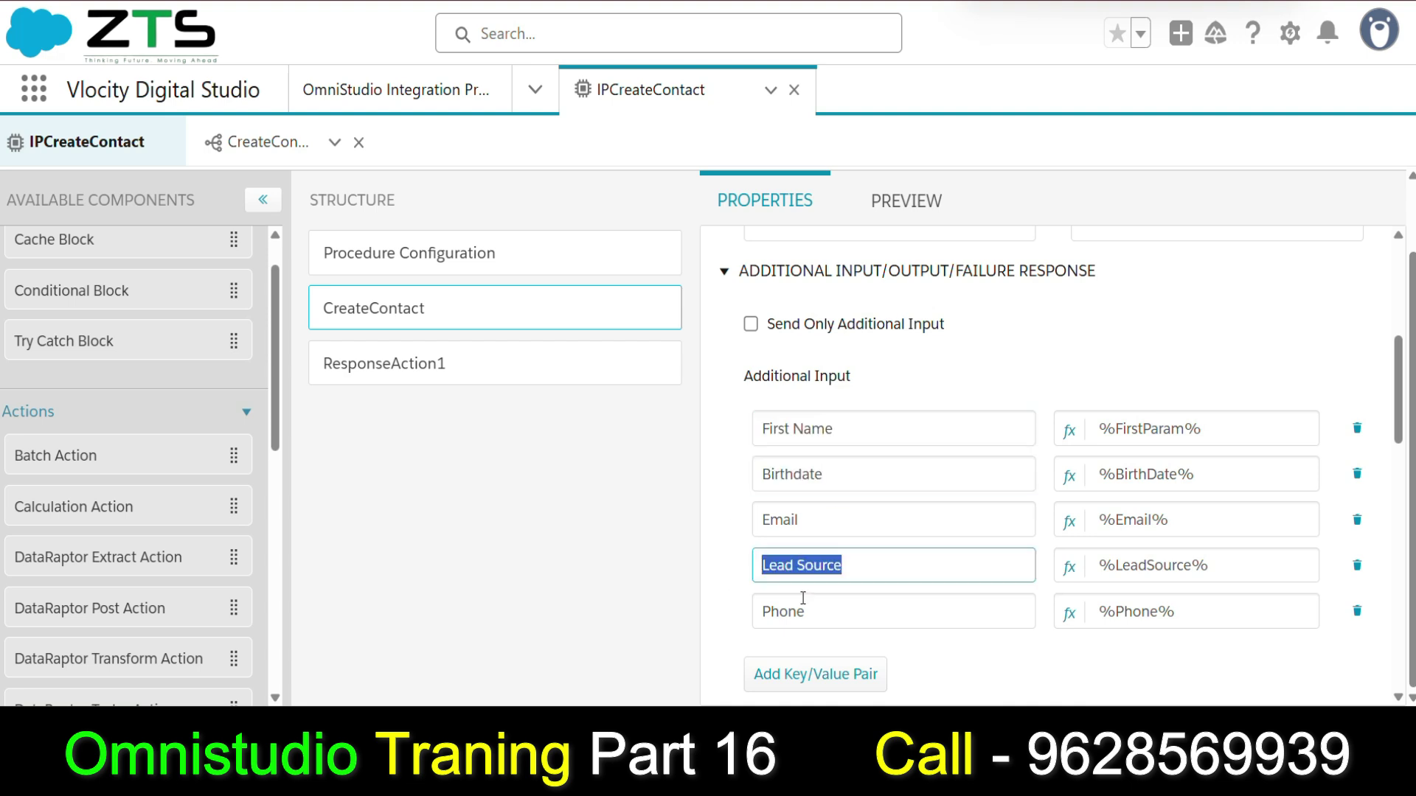
left_click_drag(848, 612, 683, 612)
left_click(254, 141)
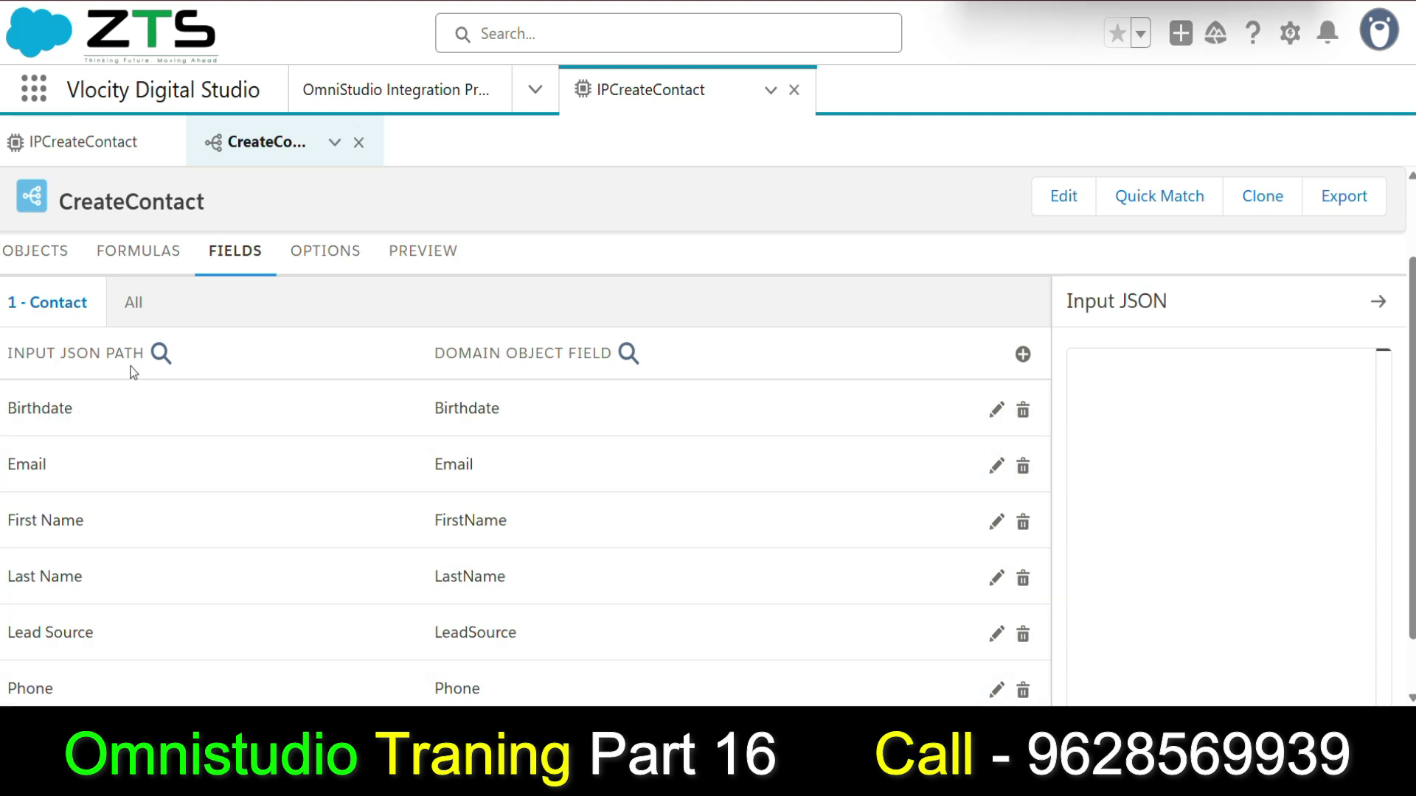
Return to the IPCreateContact designer and open the procedure configuration settings.
left_click(96, 142)
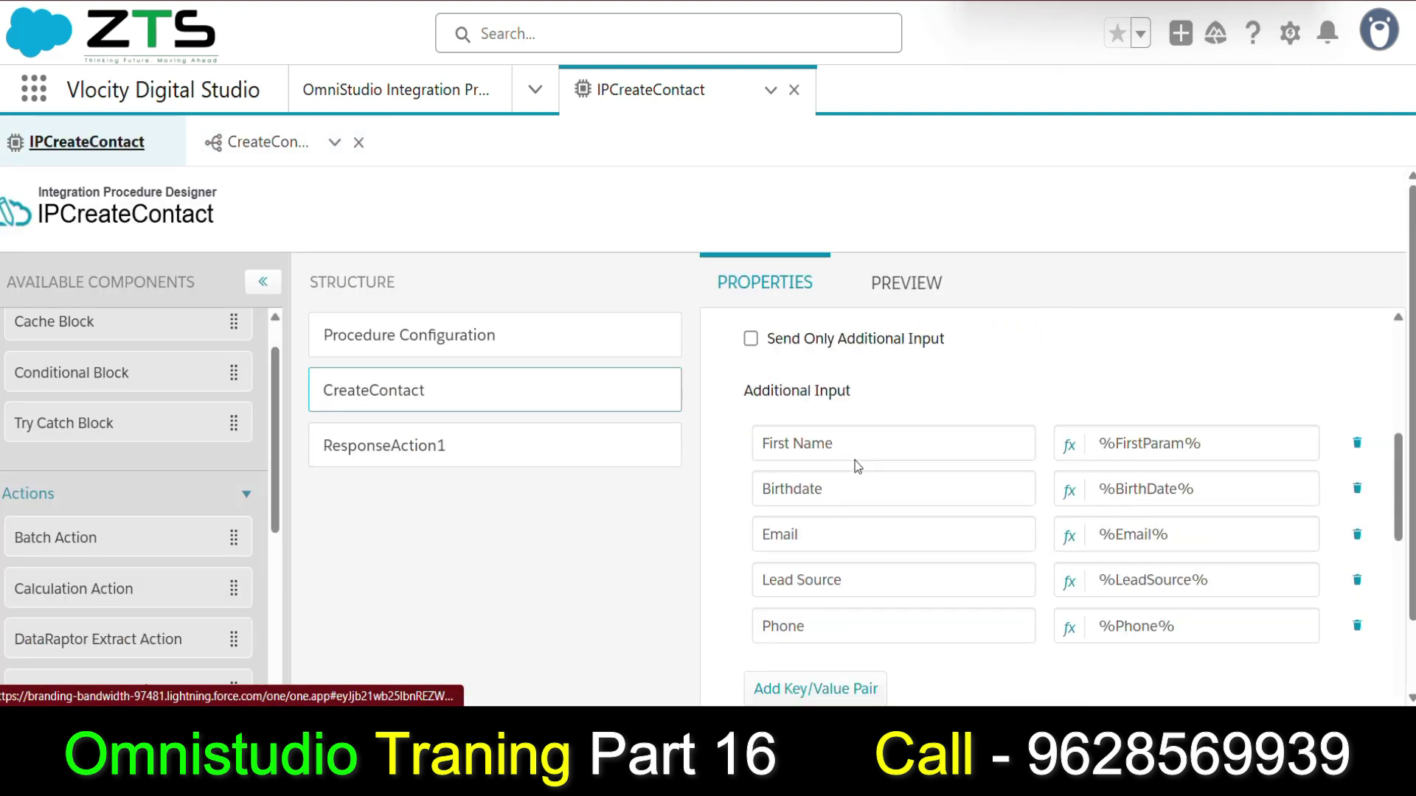
scroll(858, 466, "down", 2)
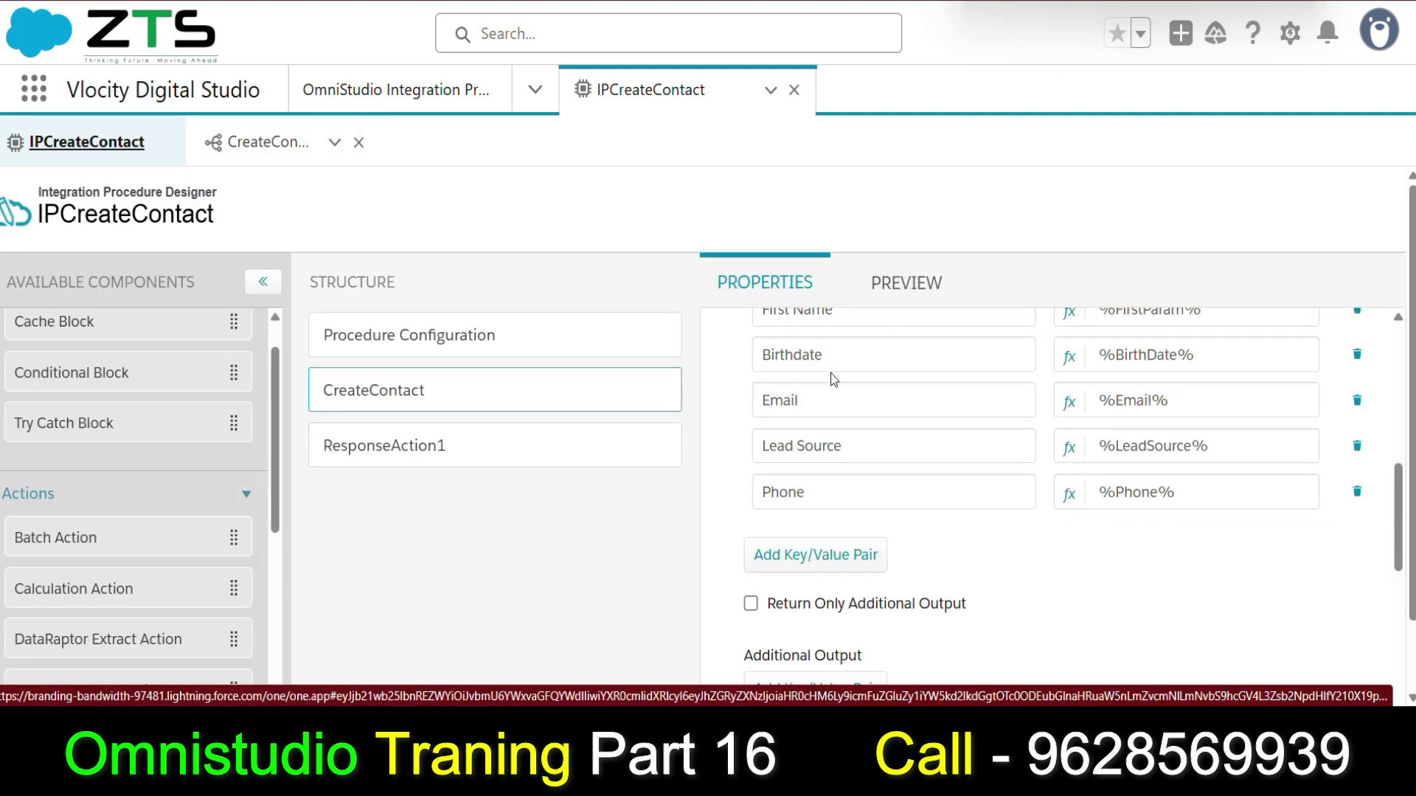
scroll(840, 380, "up", 1)
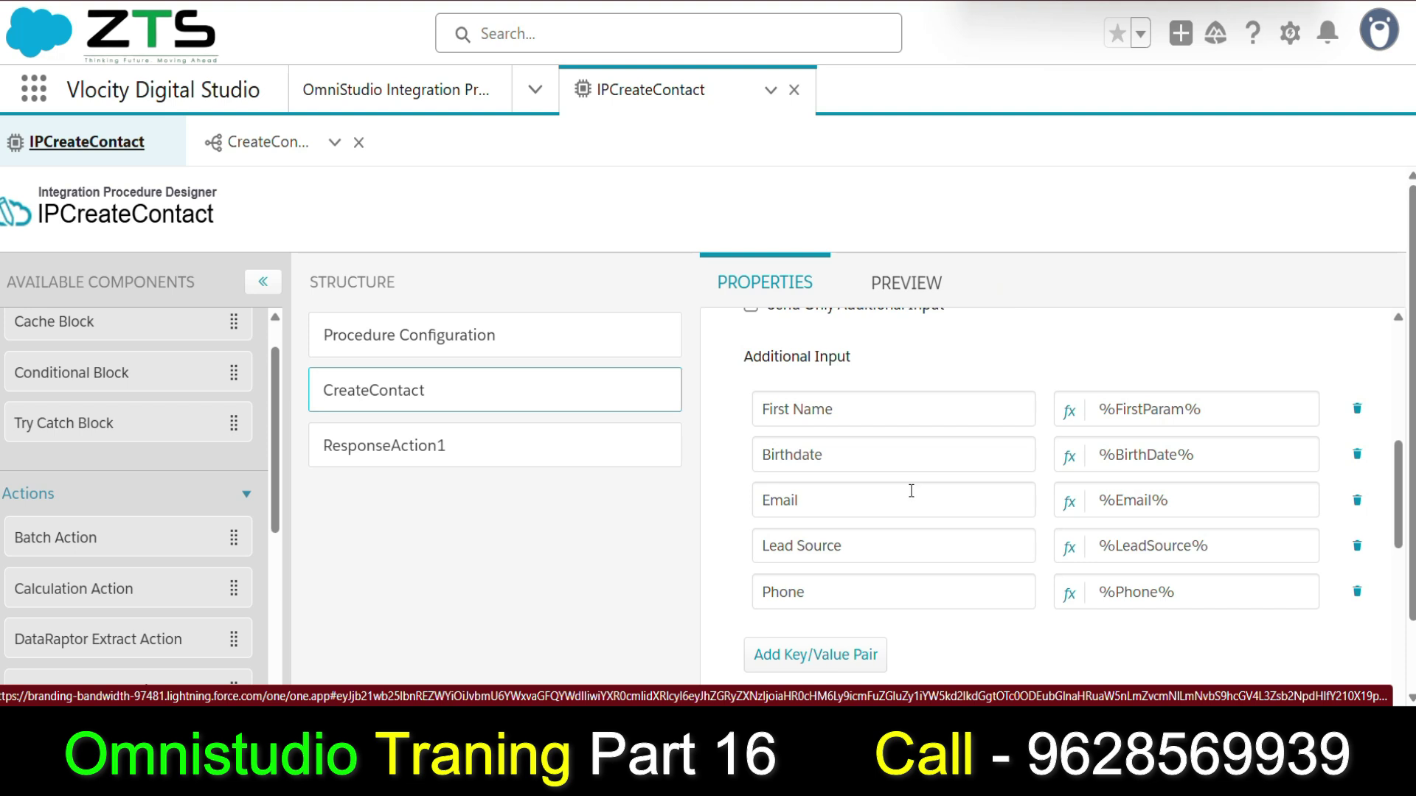
scroll(911, 493, "up", 4)
scroll(913, 498, "up", 3)
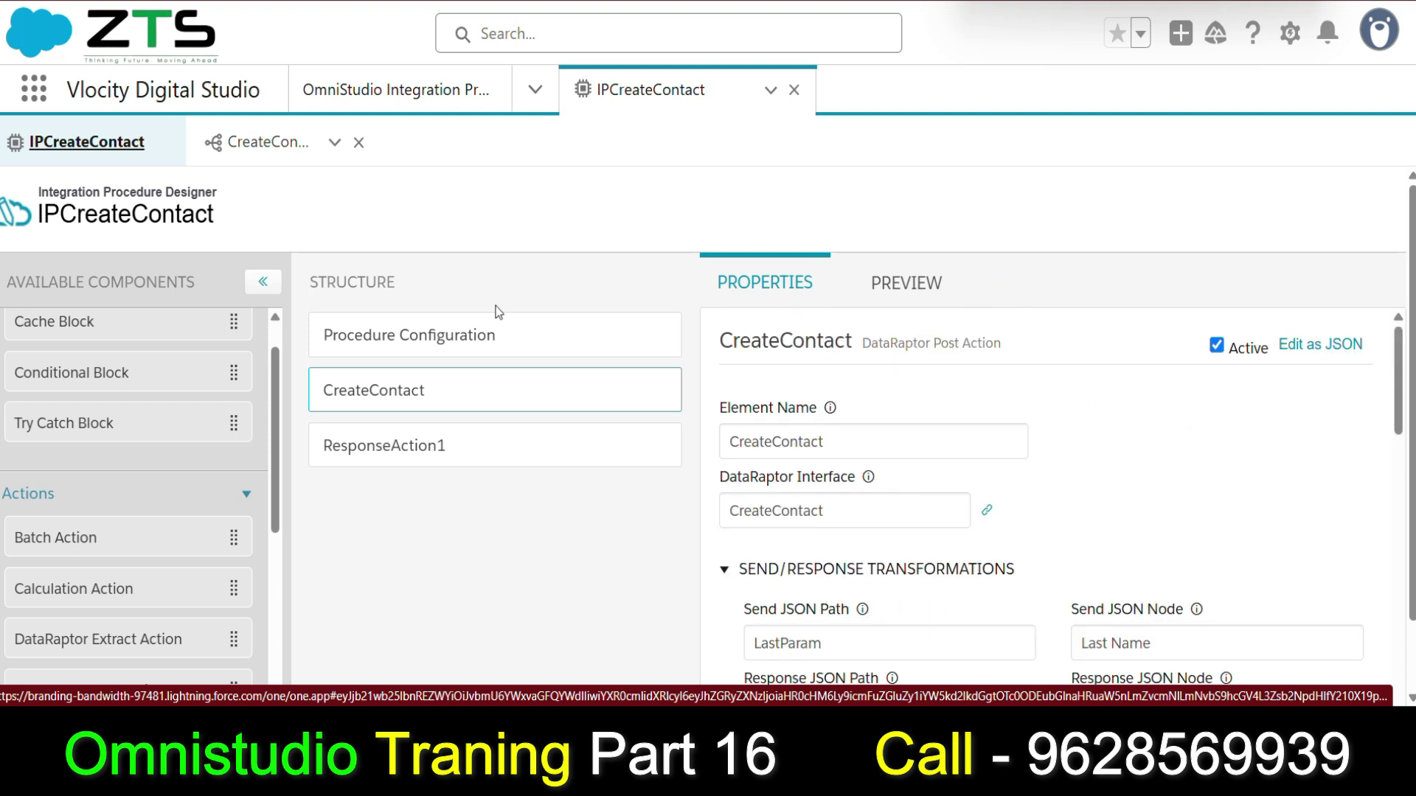
left_click(488, 333)
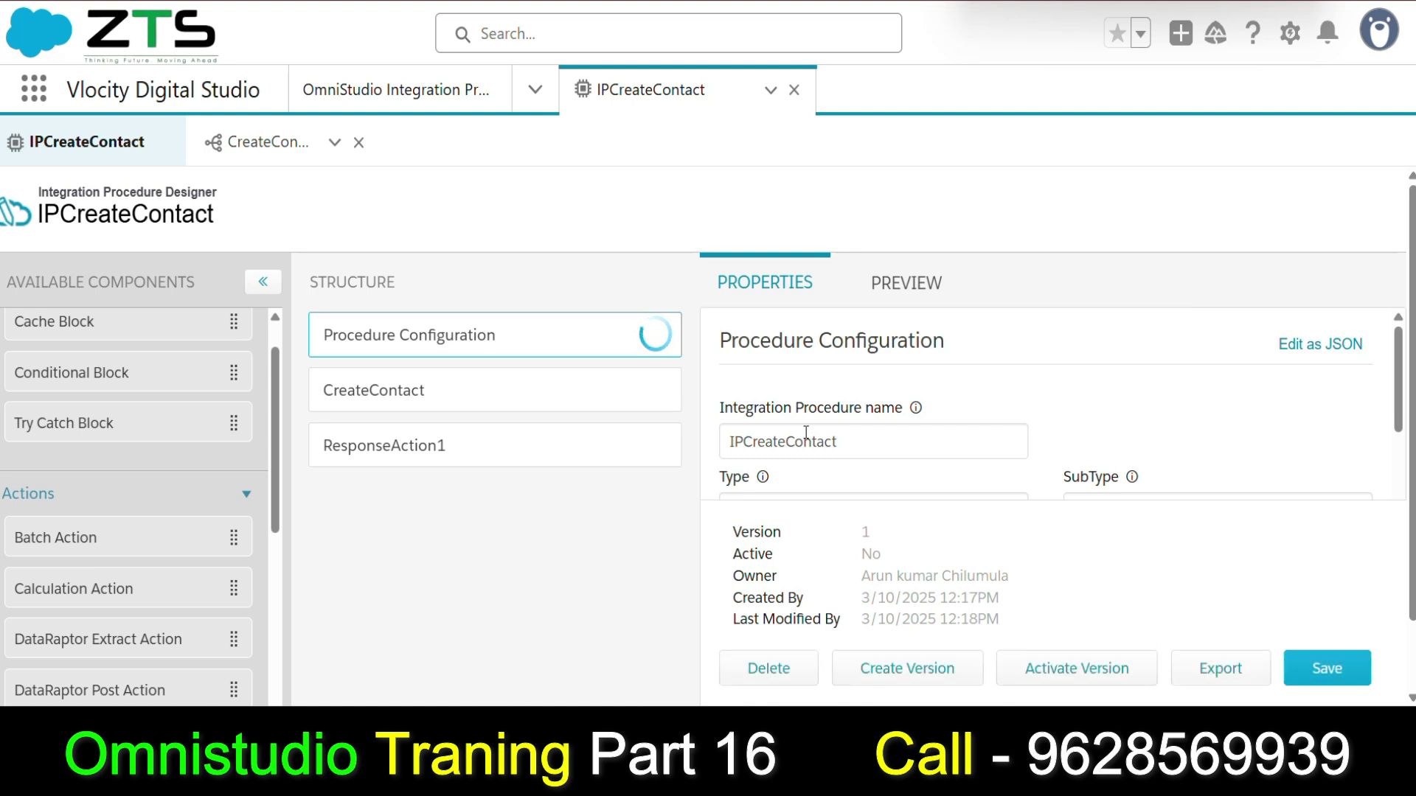
scroll(816, 429, "down", 1)
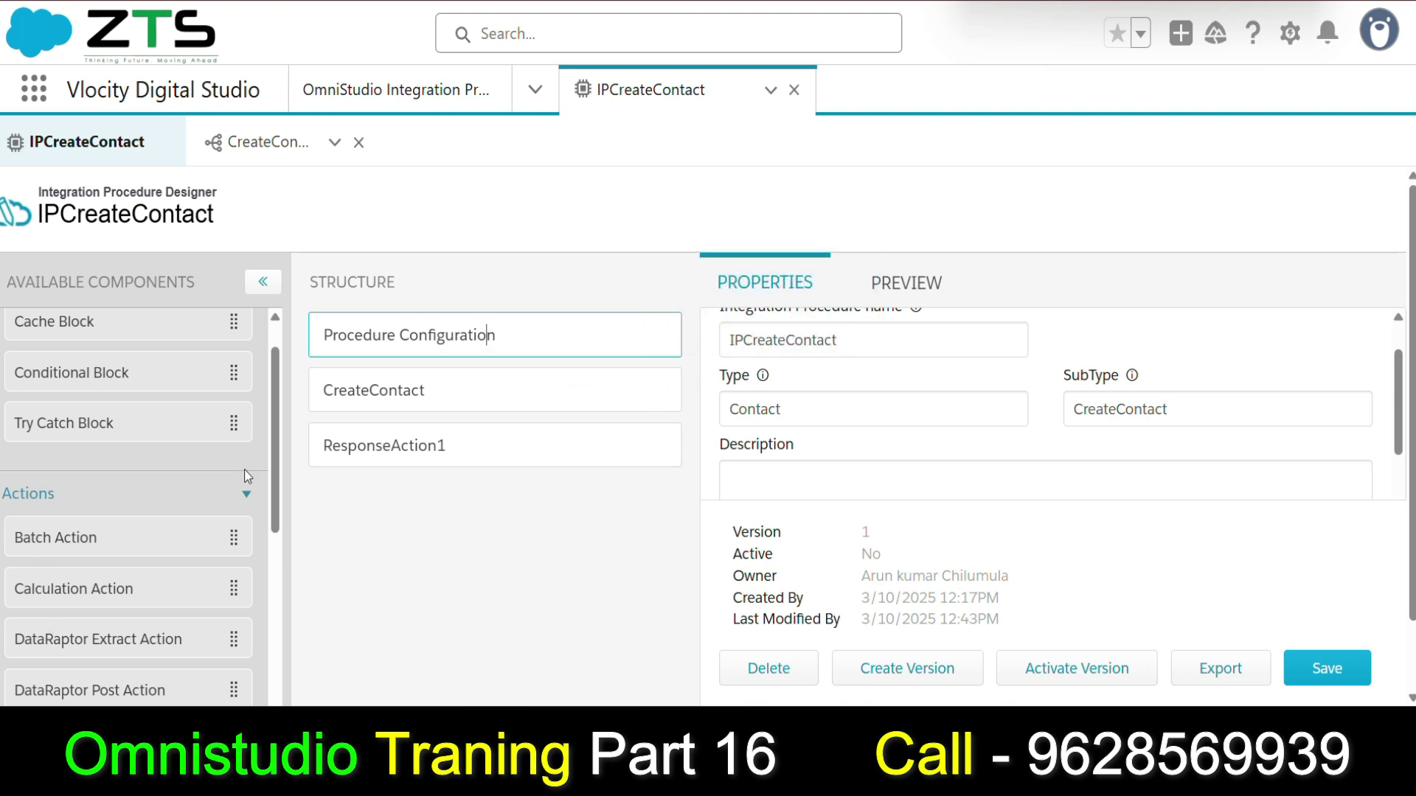
Review the CreateContact step's properties, then view the last run's input and response.
left_click(399, 399)
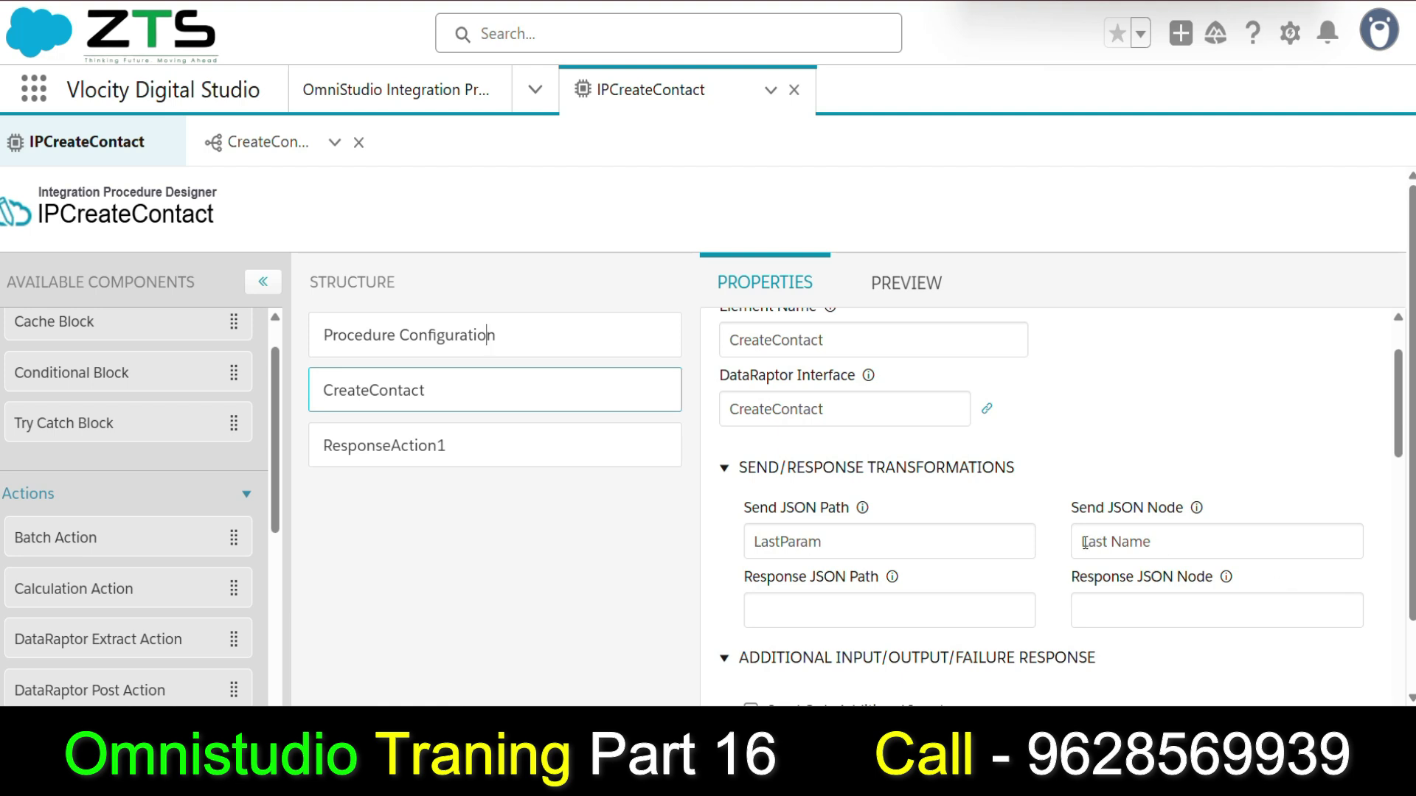
scroll(1084, 542, "down", 2)
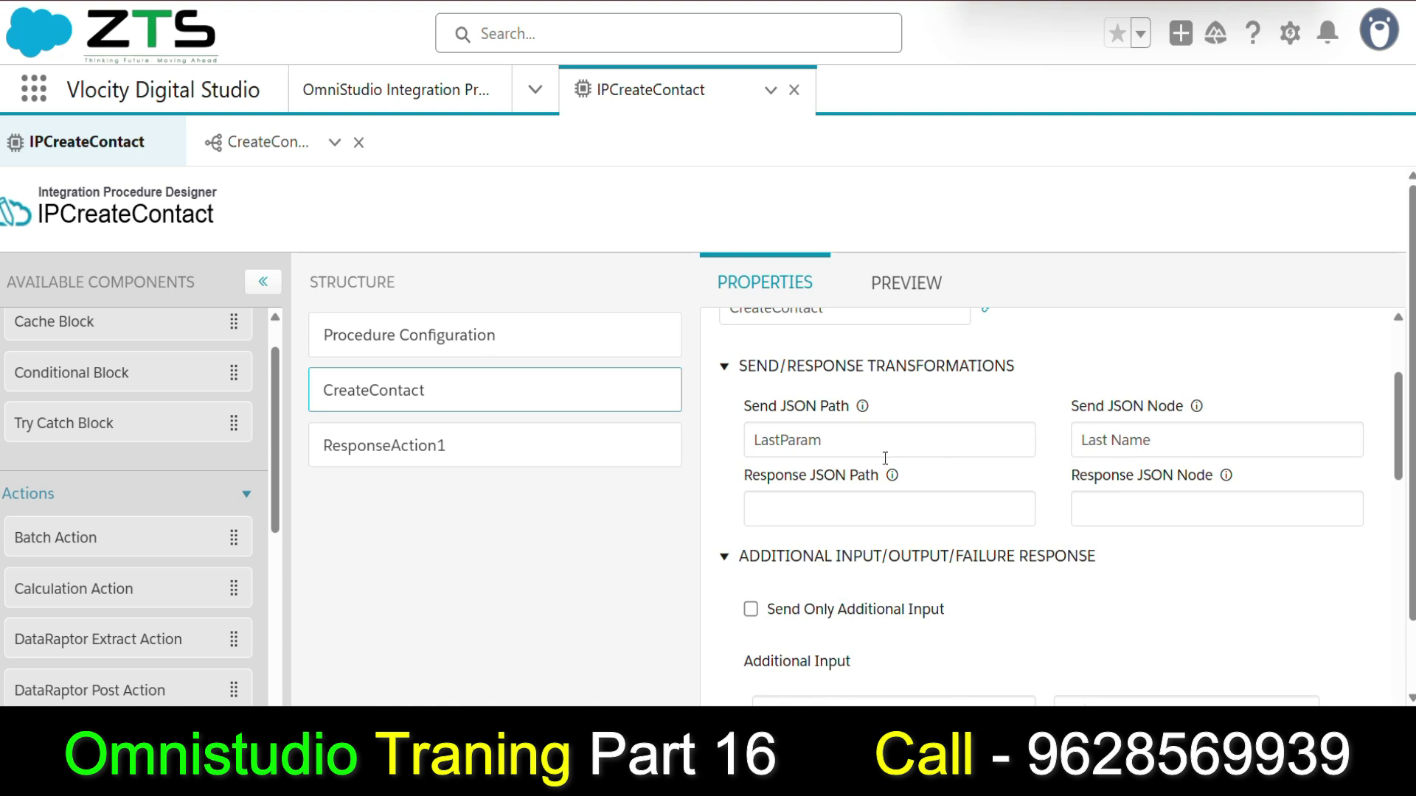
scroll(822, 391, "down", 1)
scroll(823, 368, "up", 1)
scroll(811, 446, "down", 1)
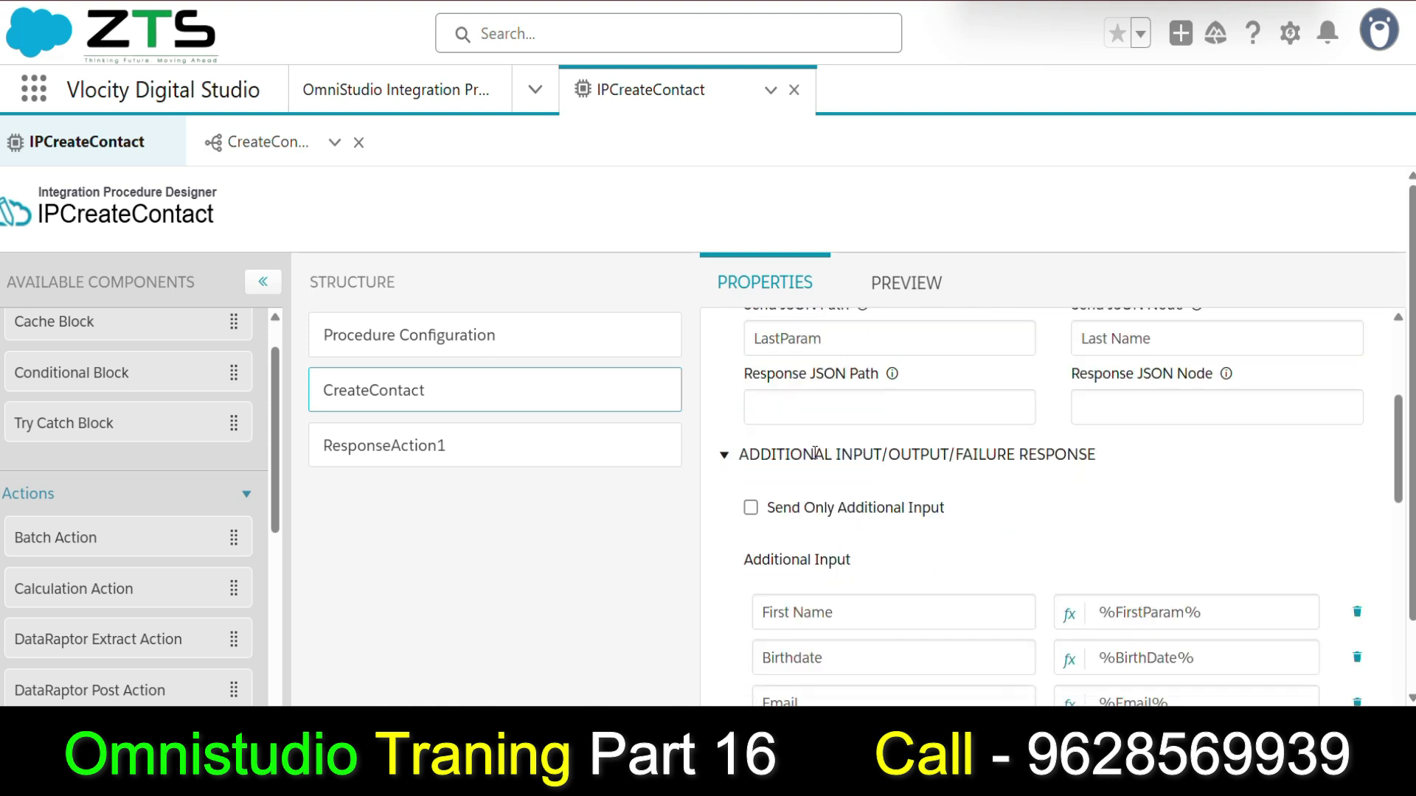
scroll(826, 442, "down", 2)
left_click(889, 284)
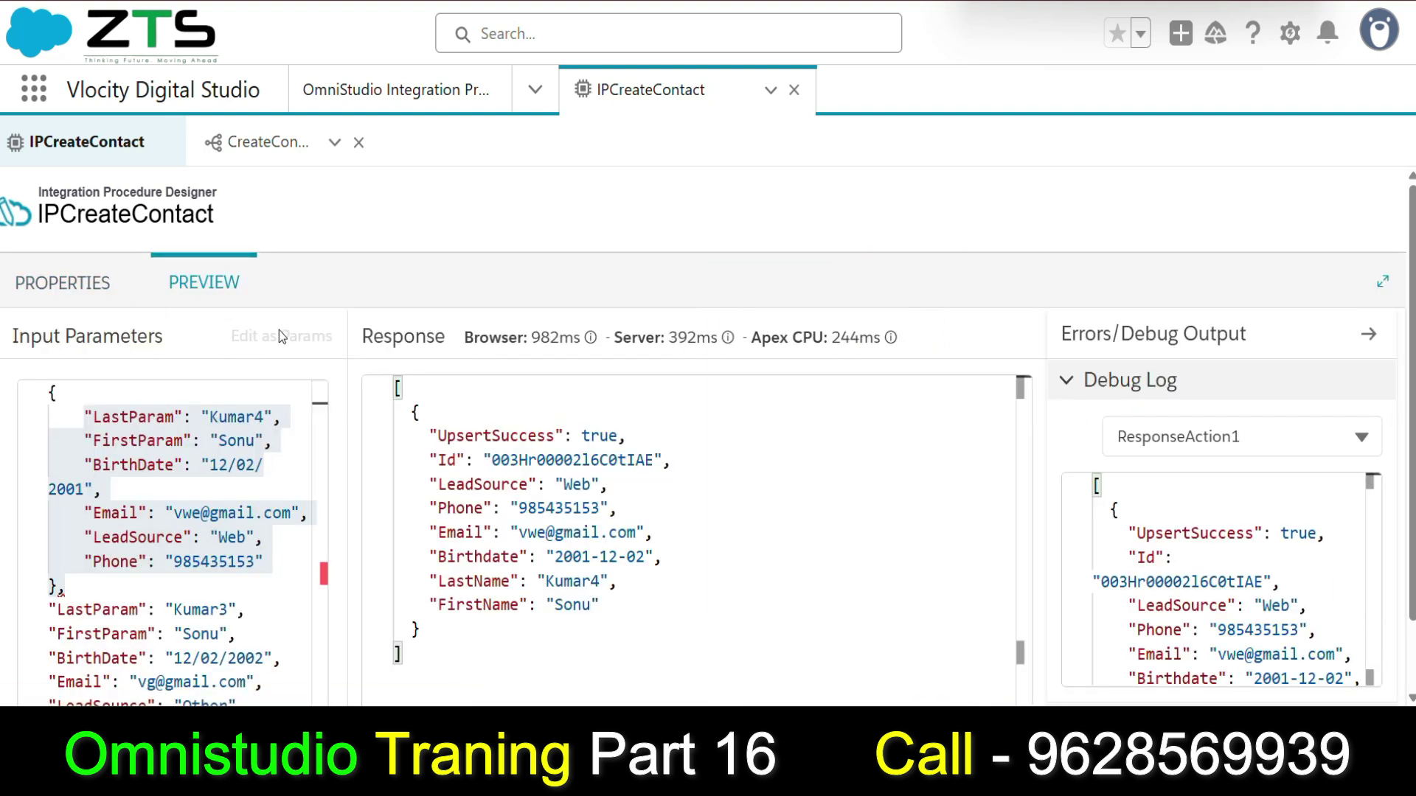
Recheck the CreateContact action's Additional Input settings.
scroll(258, 647, "down", 1)
scroll(258, 647, "up", 1)
left_click(52, 285)
scroll(863, 392, "up", 2)
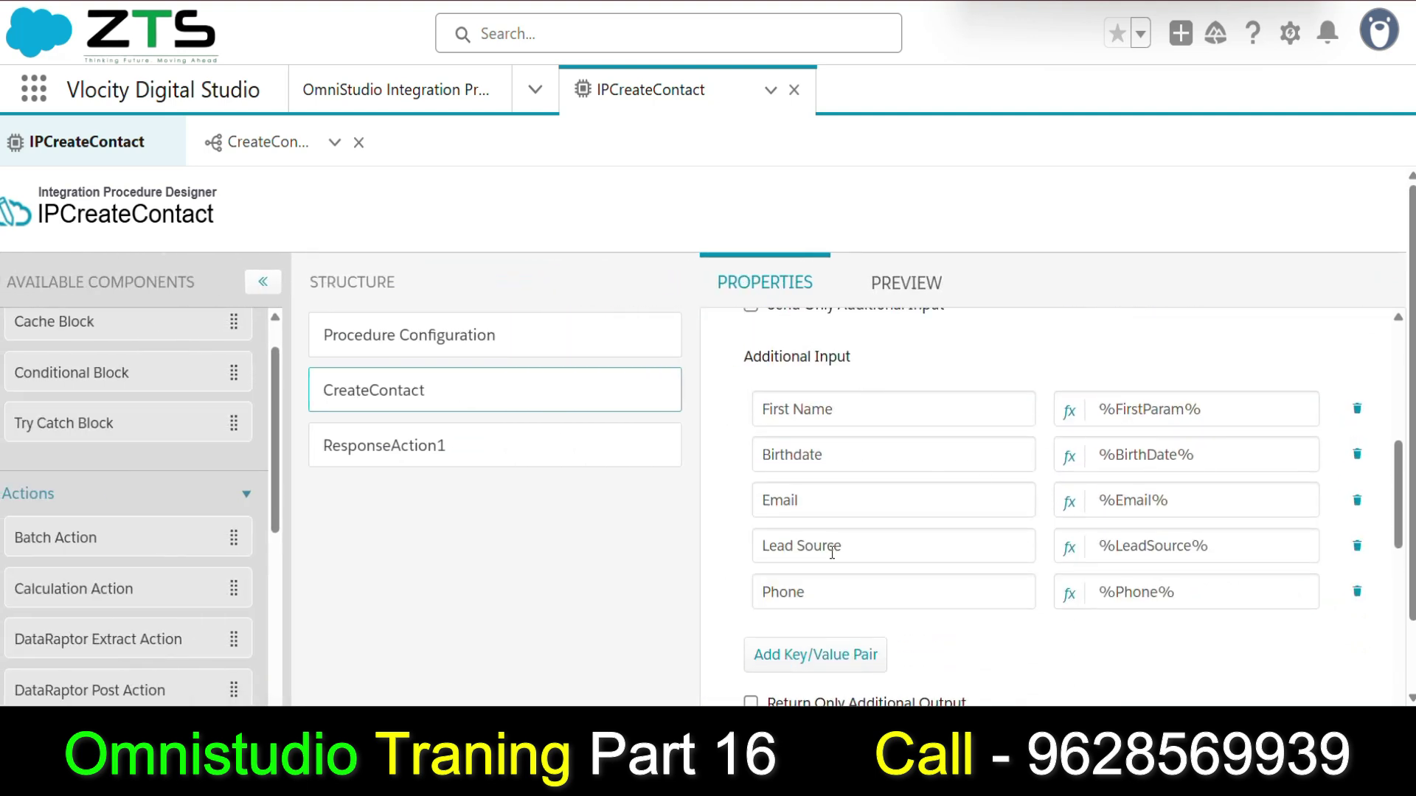
Clear the preview's old input data, leaving an empty {} object.
left_click(898, 280)
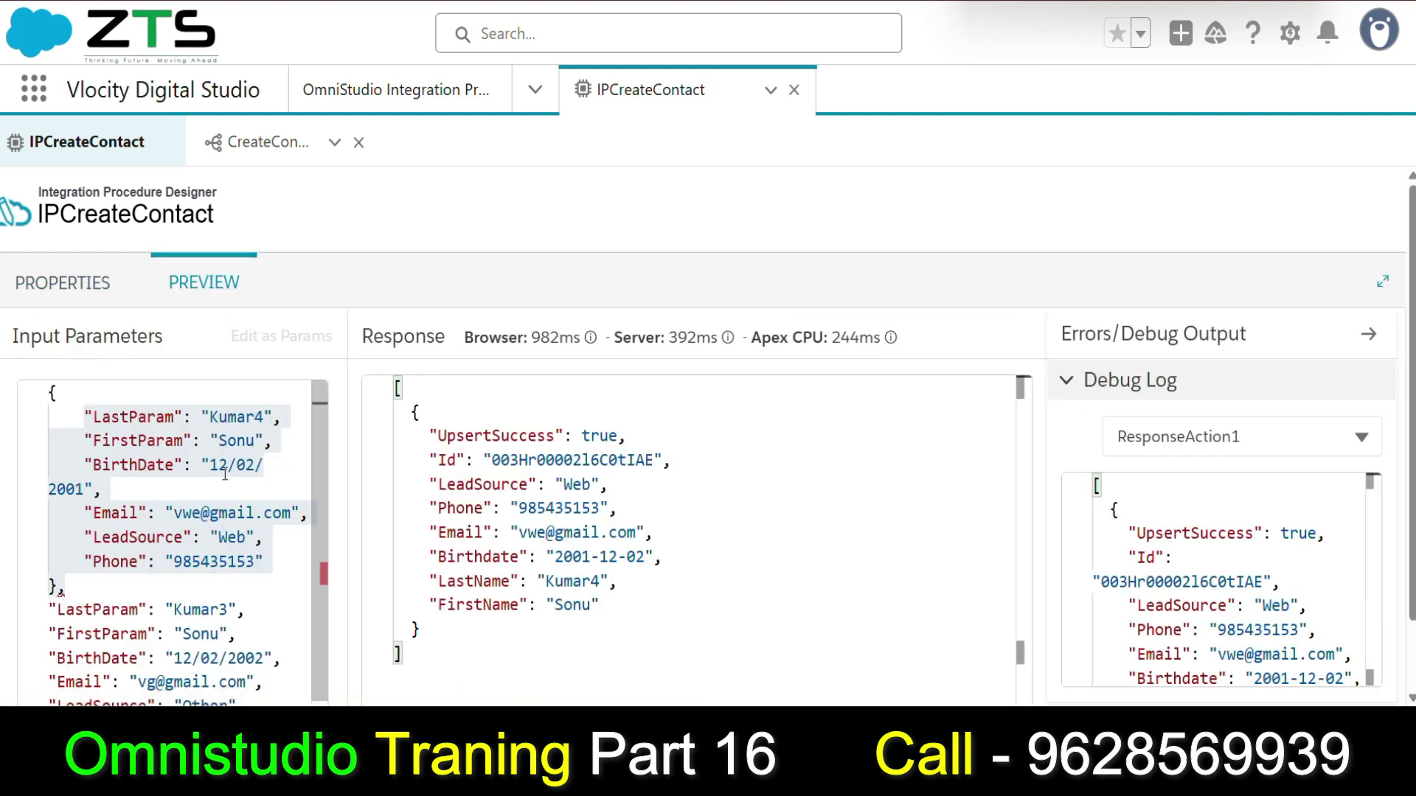
scroll(228, 504, "down", 1)
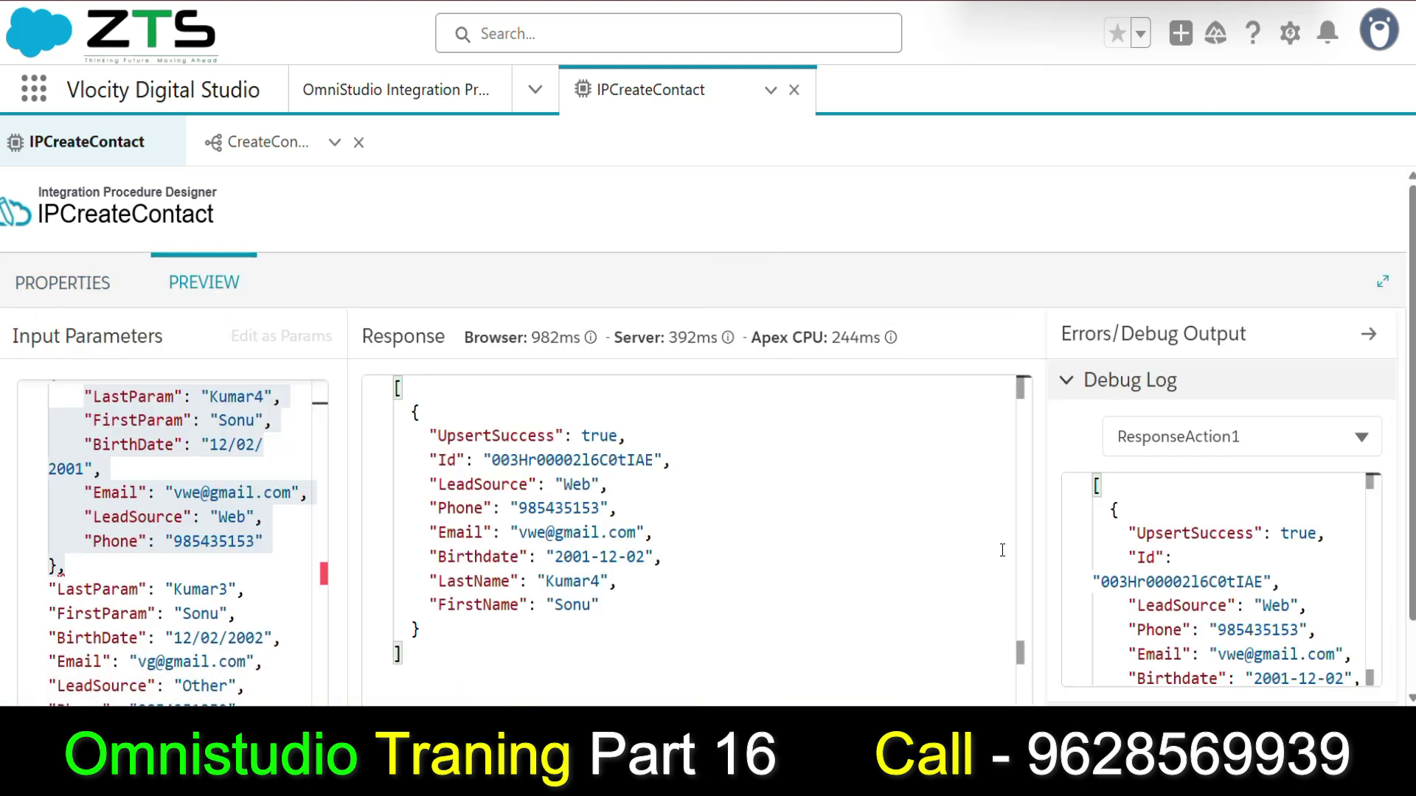
scroll(1209, 567, "down", 3)
scroll(68, 659, "up", 2)
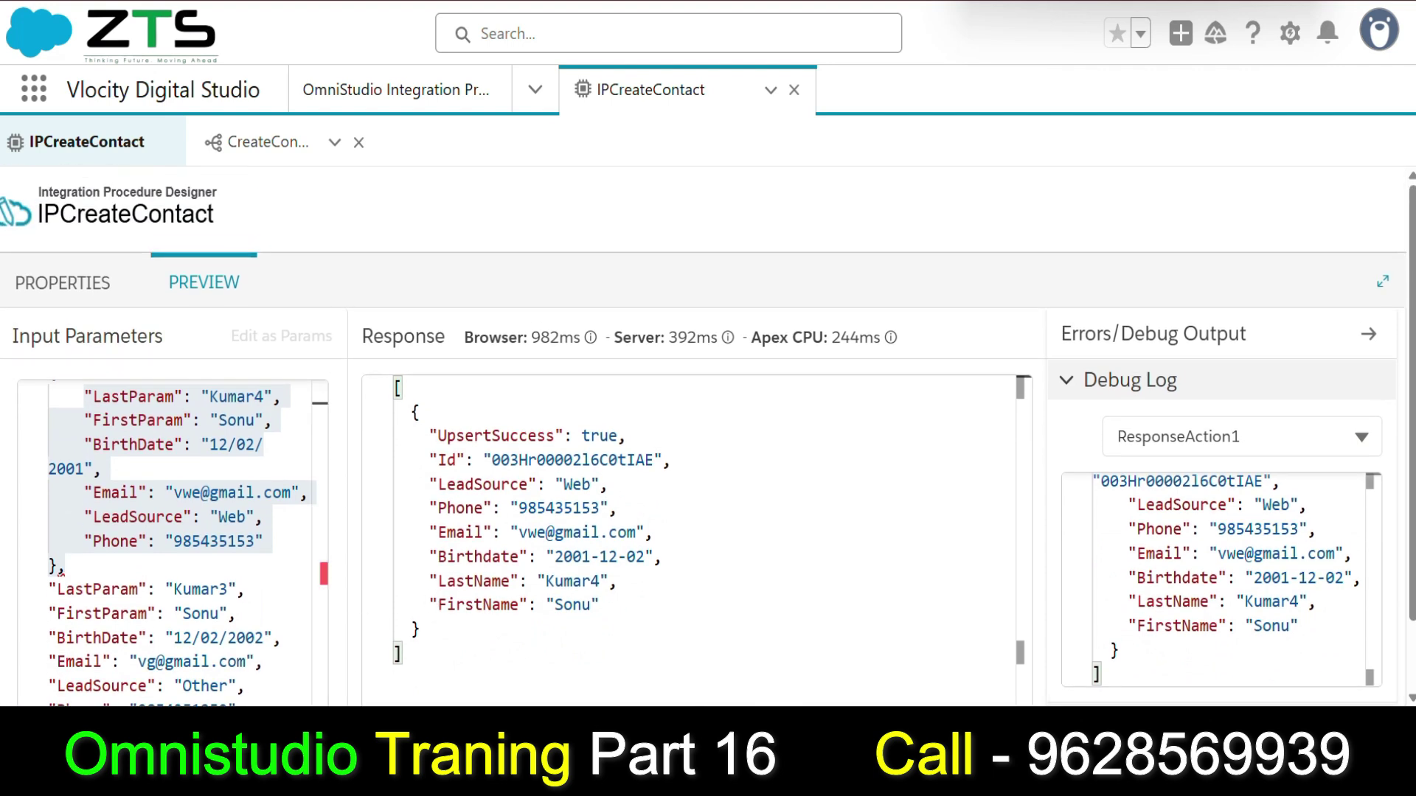
scroll(693, 516, "down", 1)
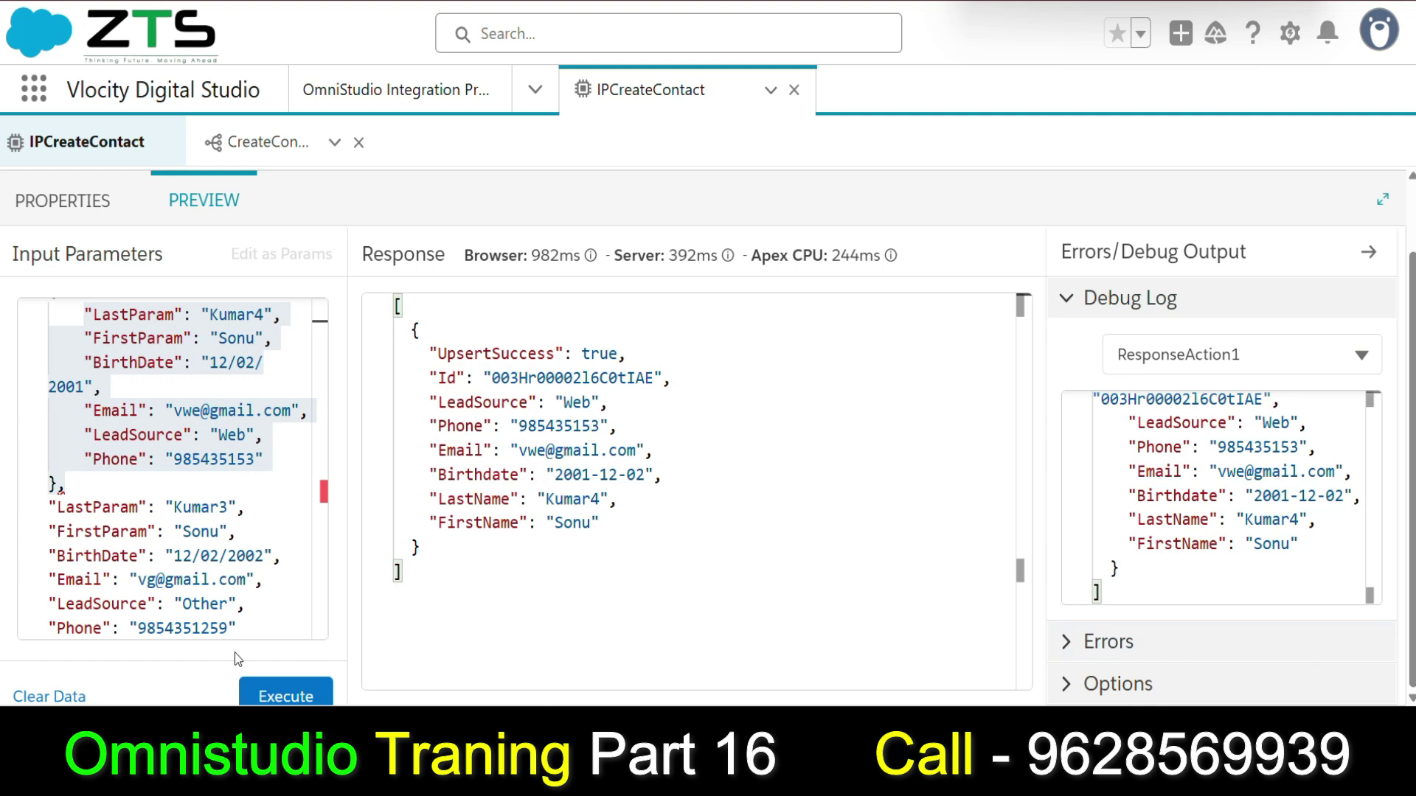
left_click(41, 697)
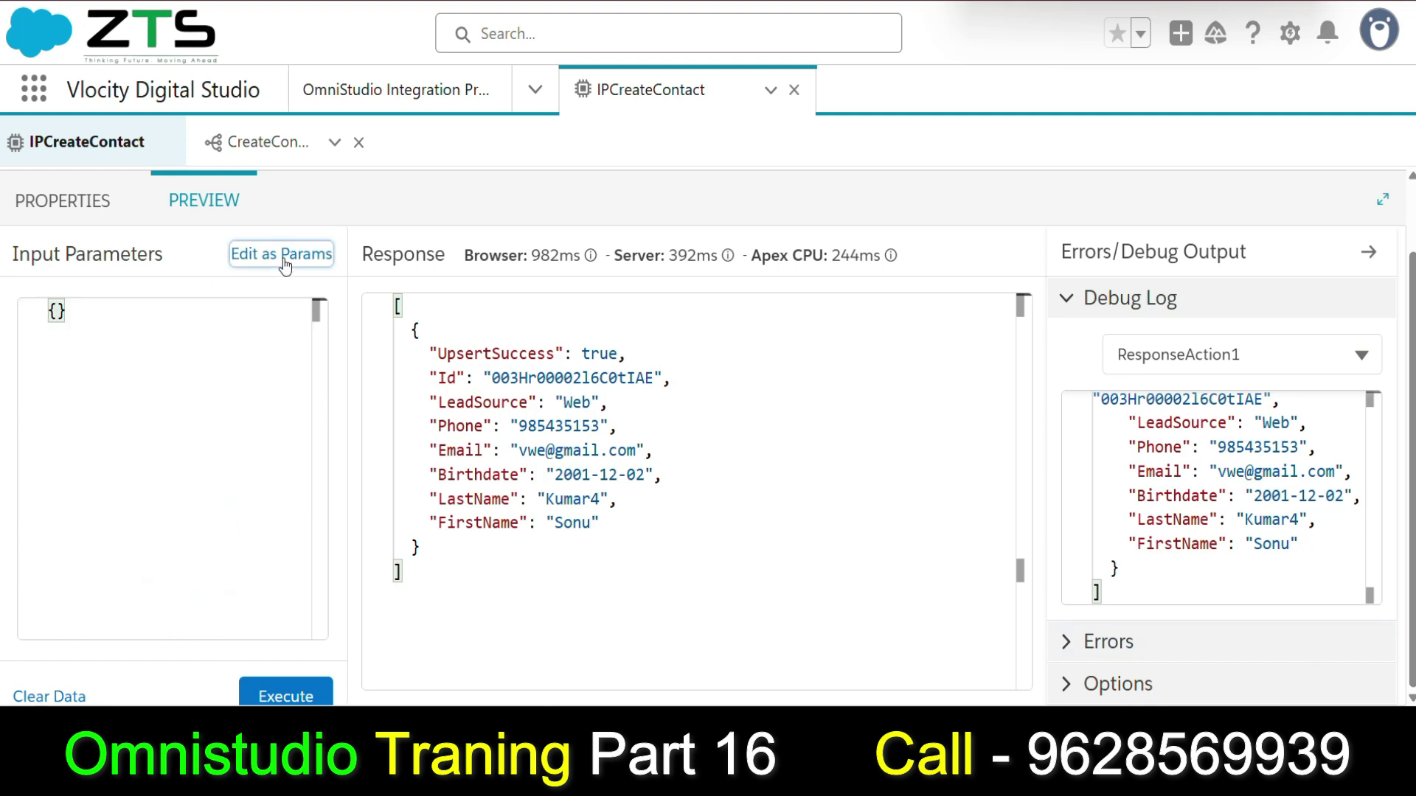
Add an empty key/value pair to the preview input and inspect it as JSON.
left_click(284, 255)
left_click(101, 368)
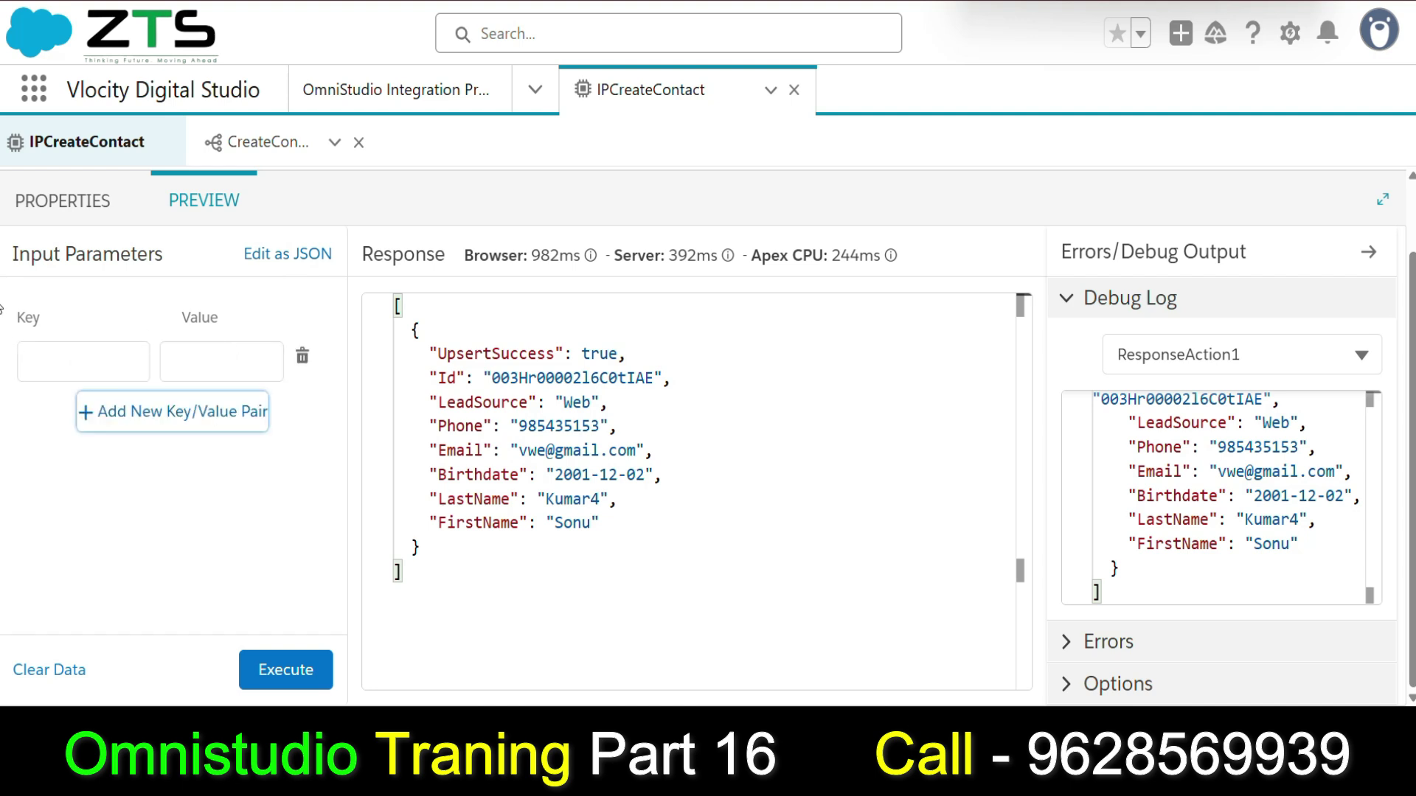
left_click(254, 258)
left_click_drag(85, 334, 176, 338)
left_click_drag(58, 359, 49, 317)
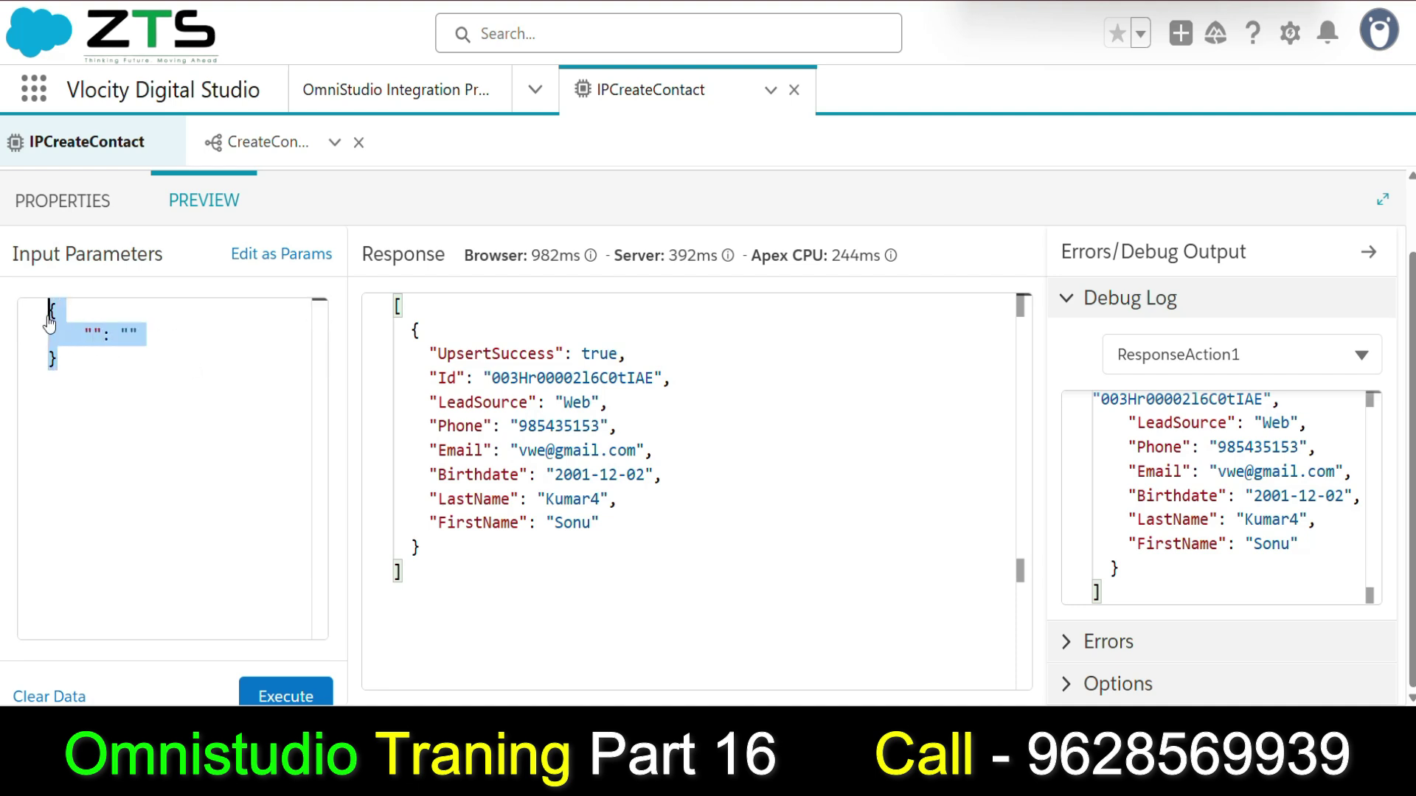
left_click(242, 260)
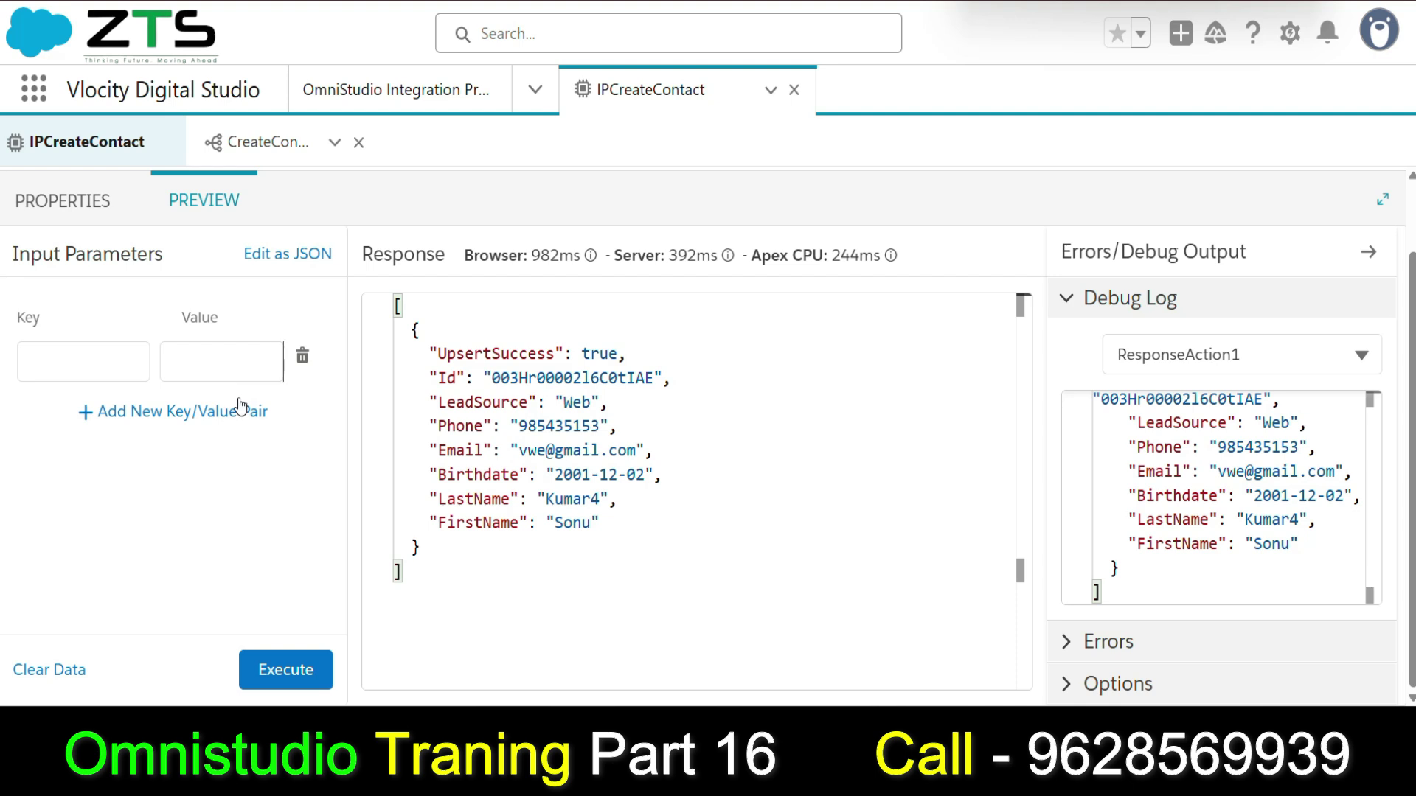
Review the CreateContact parameter names FirstParam, BirthDate, LeadSource and Phone.
left_click(73, 200)
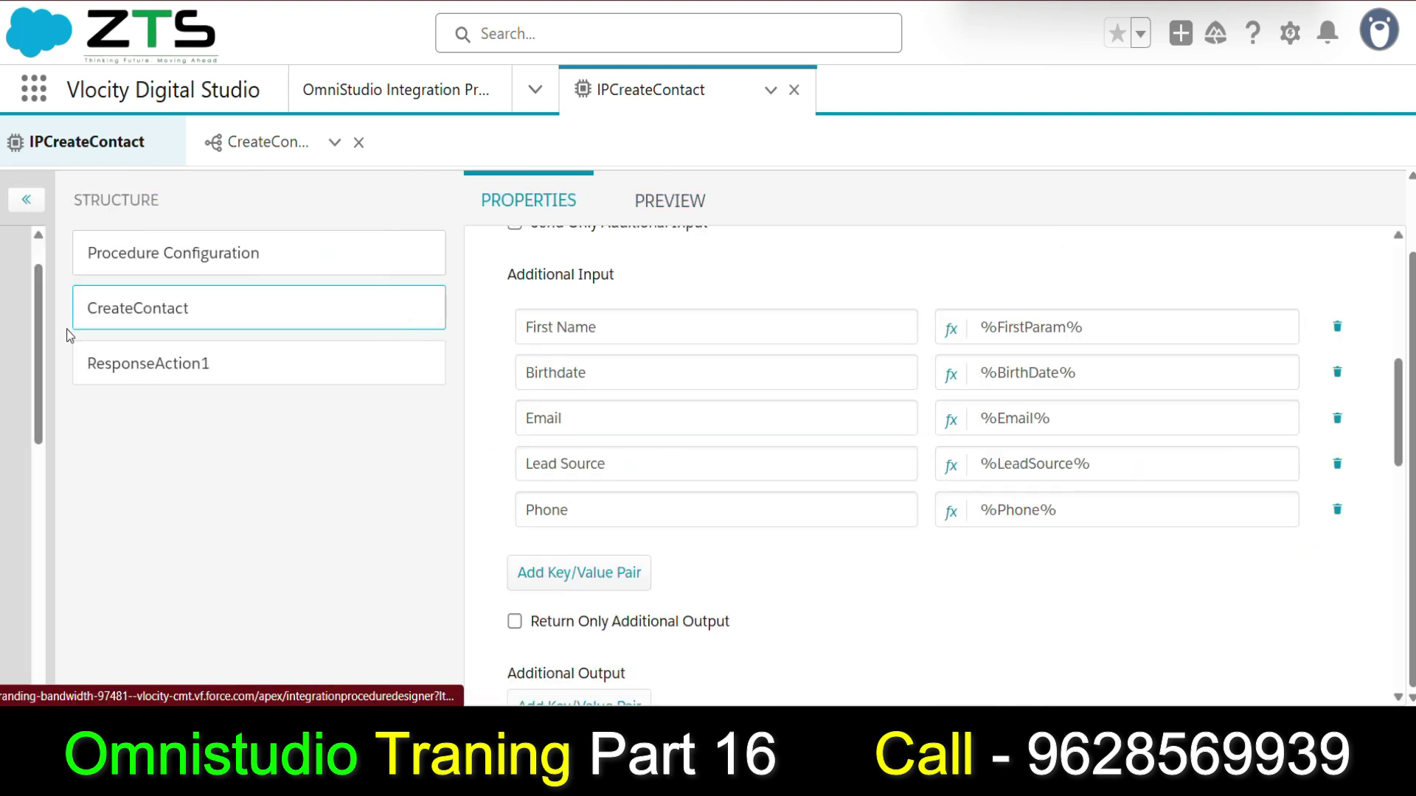
double_click(1136, 328)
left_click(1160, 324)
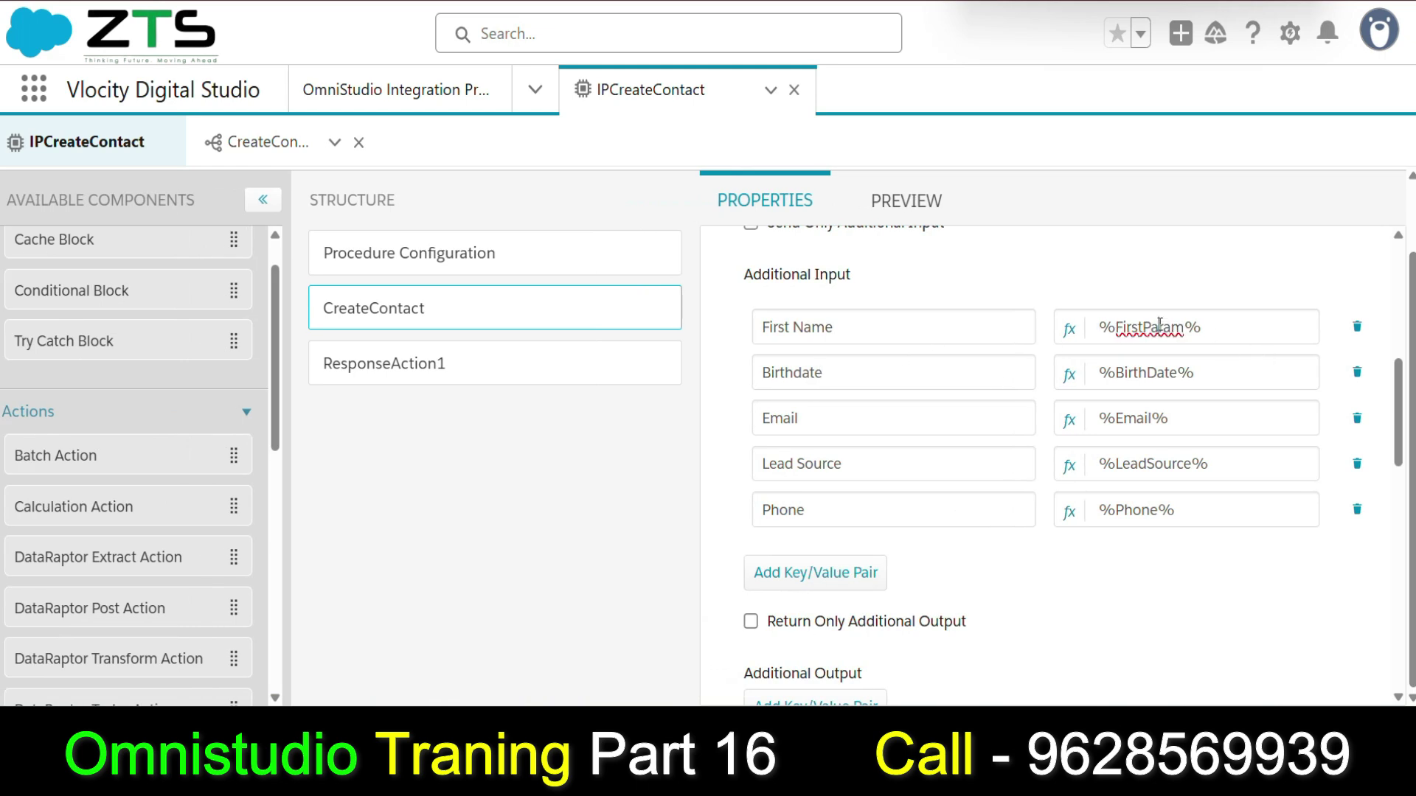
double_click(1147, 373)
left_click(1144, 414)
double_click(1137, 462)
left_click(1140, 509)
double_click(1141, 510)
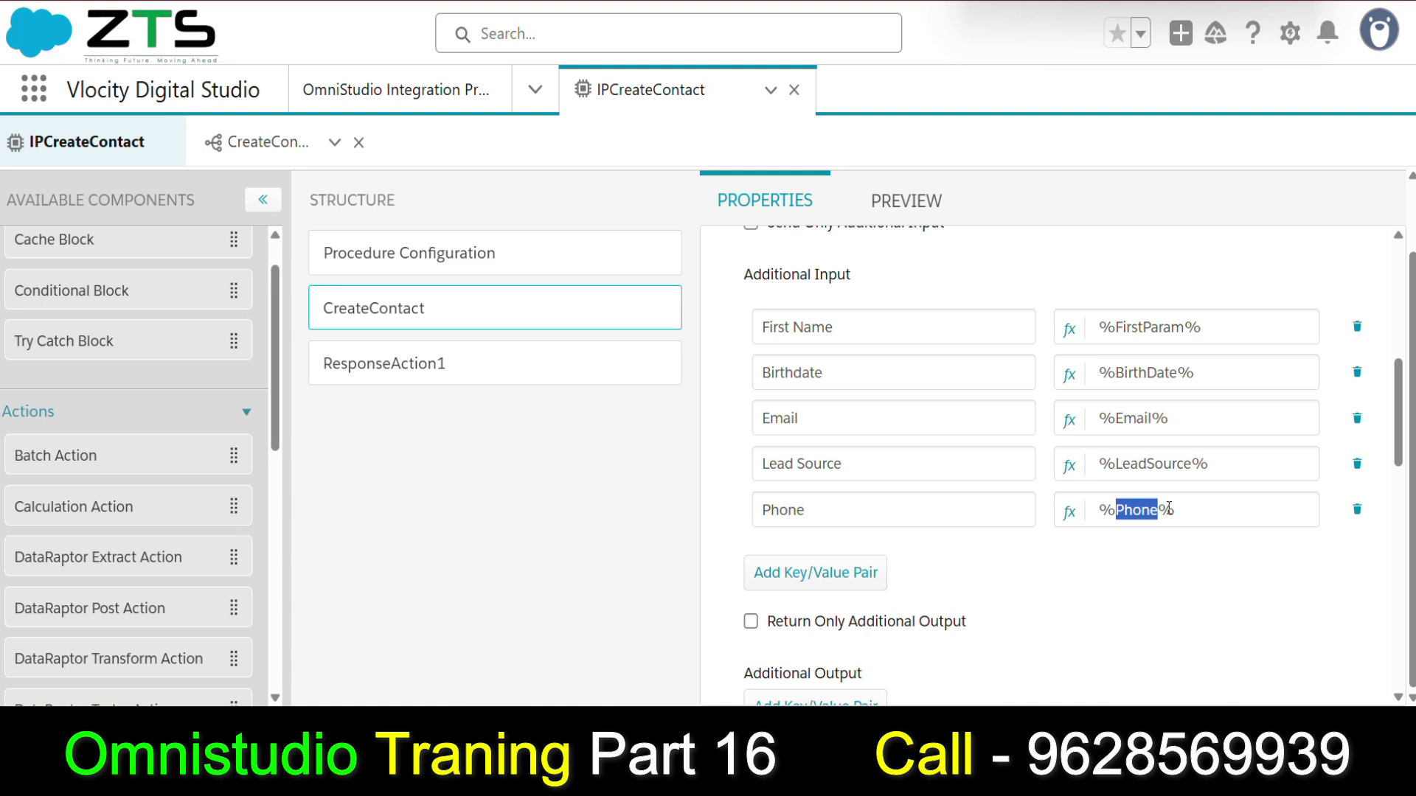
scroll(1157, 433, "up", 1)
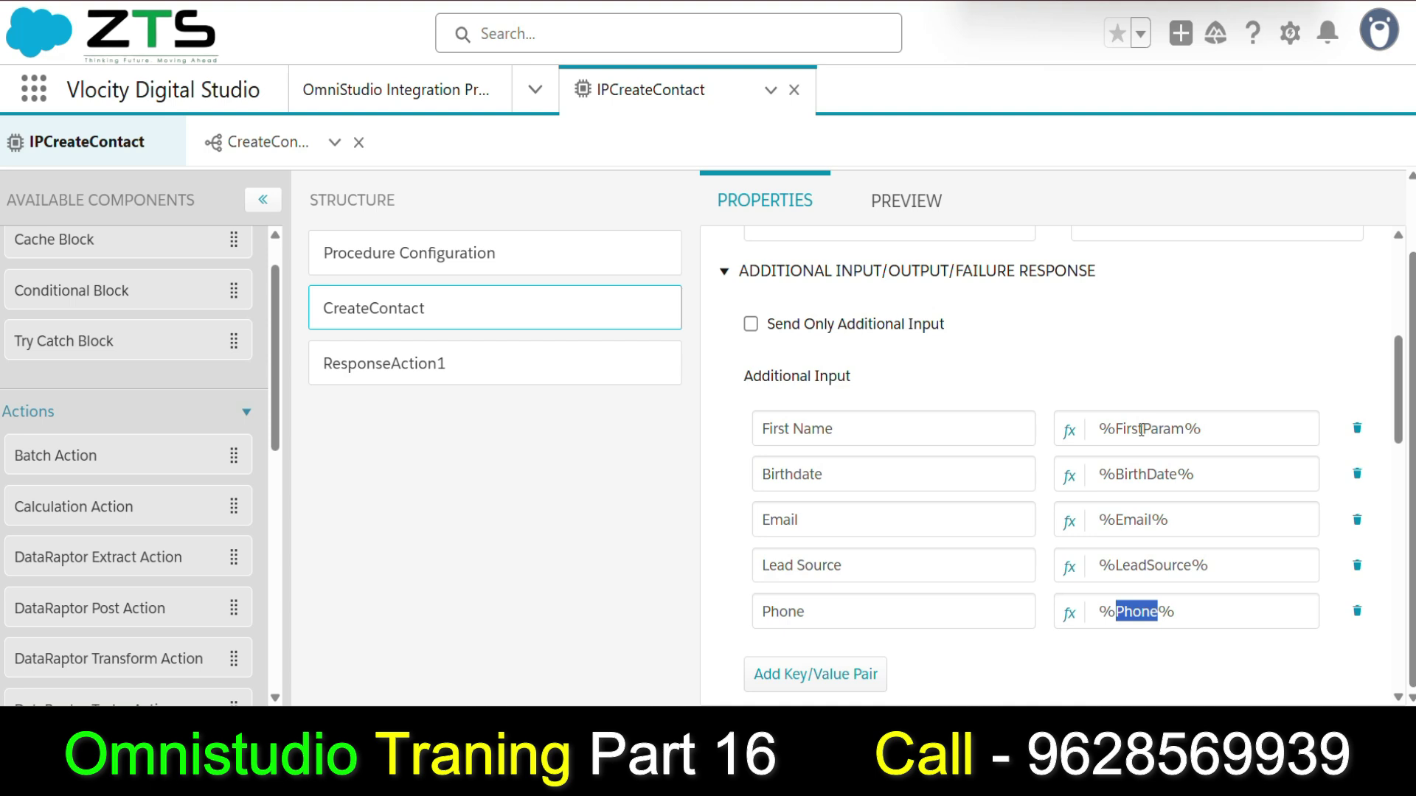
double_click(1141, 431)
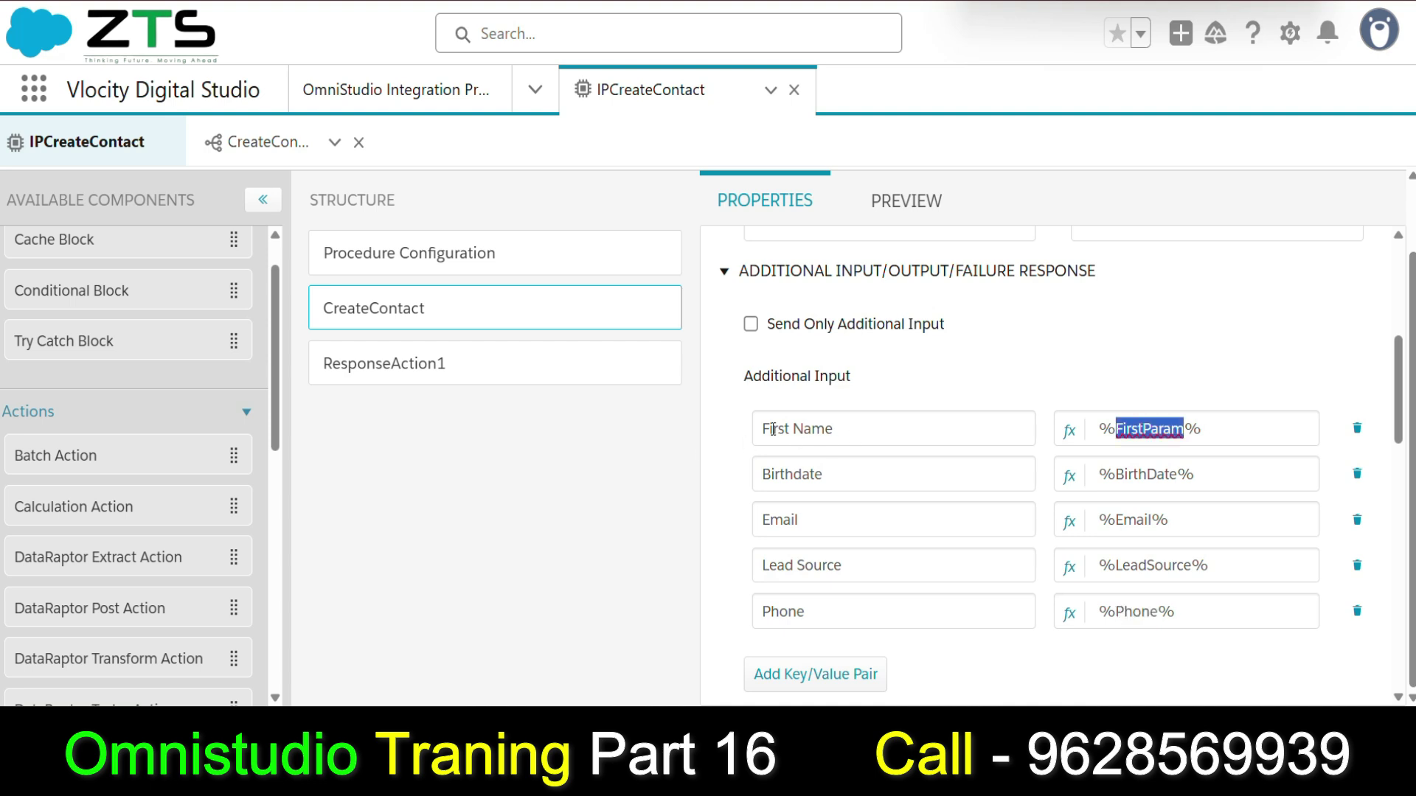
double_click(1163, 431)
Add key/value rows to the preview input, then switch it back to JSON editing.
left_click(874, 208)
left_click(68, 361)
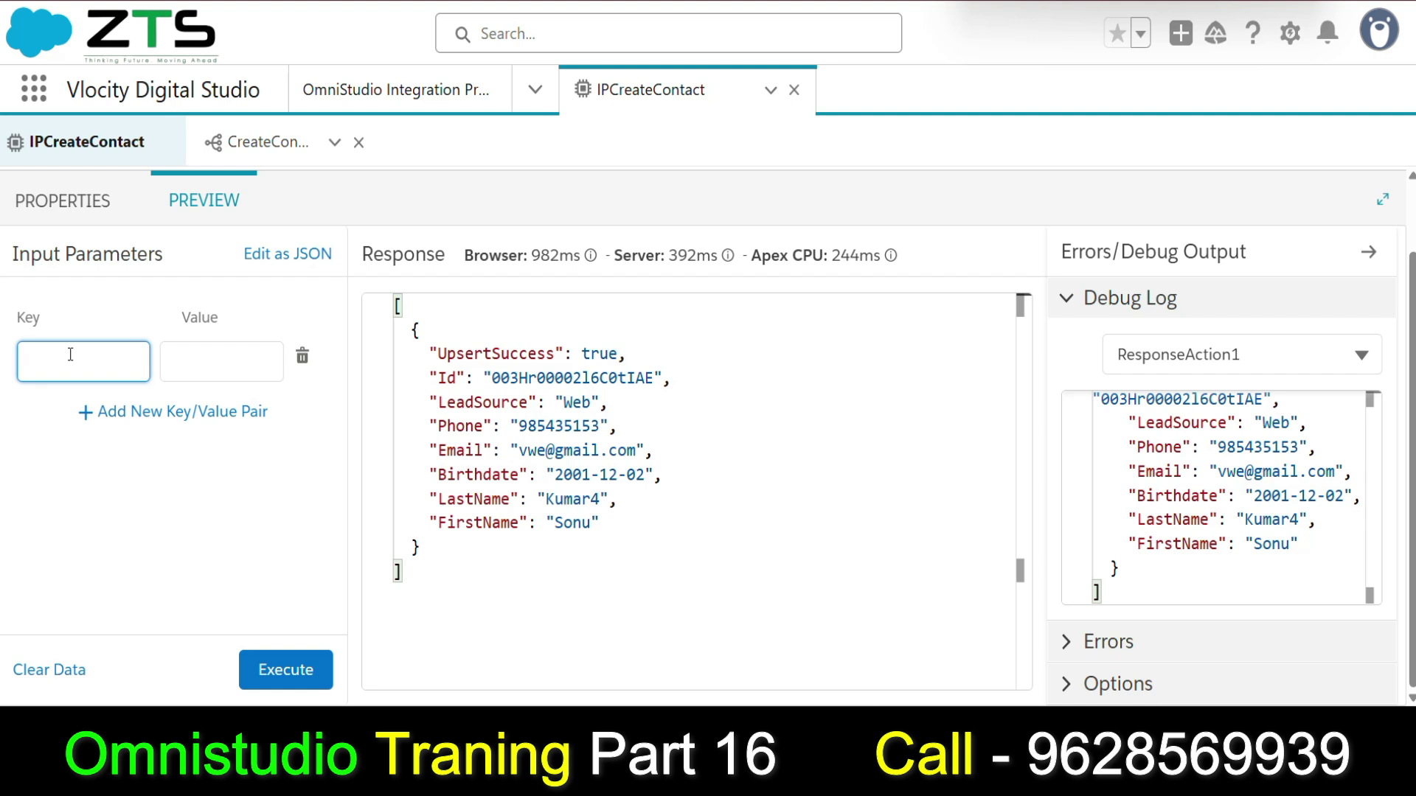
left_click(221, 358)
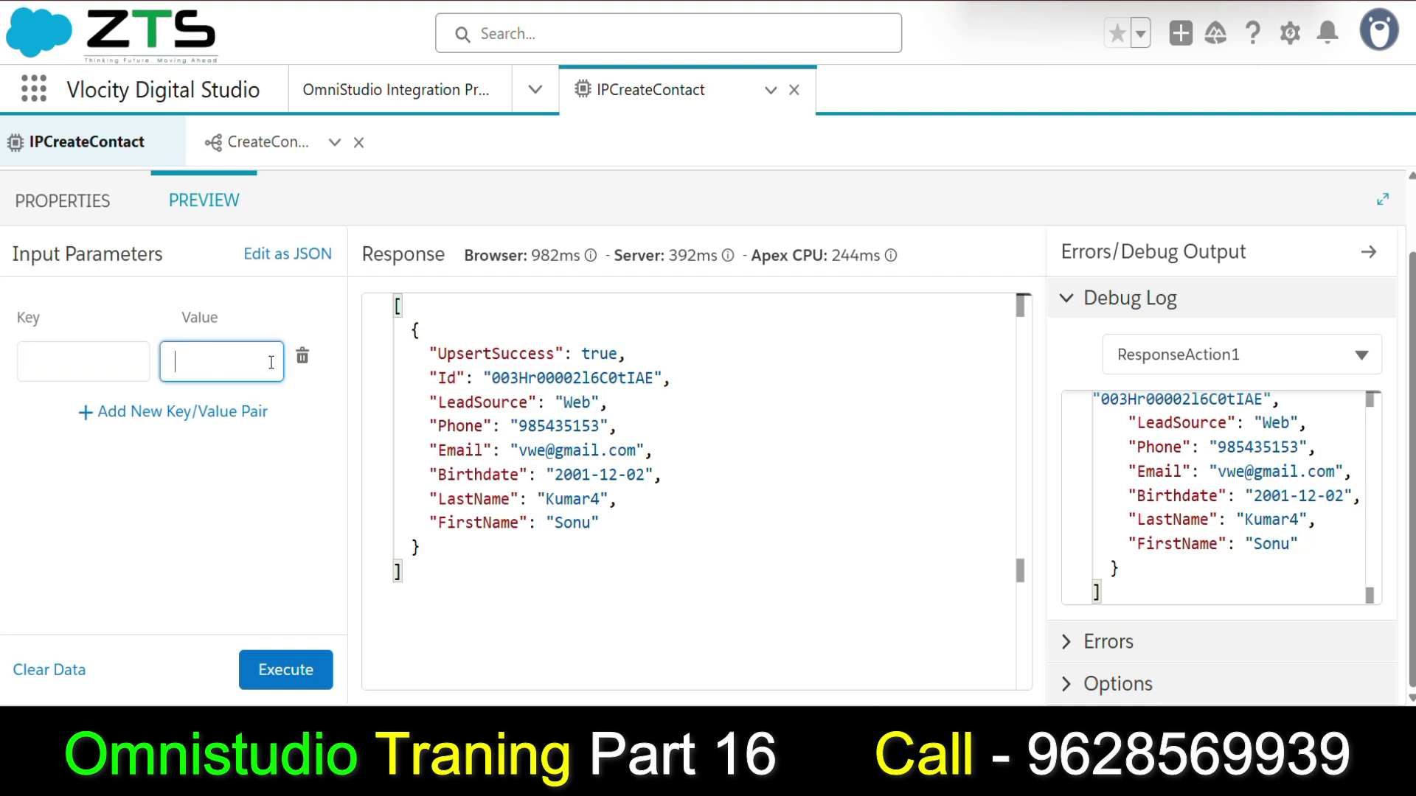
left_click(173, 413)
left_click(52, 420)
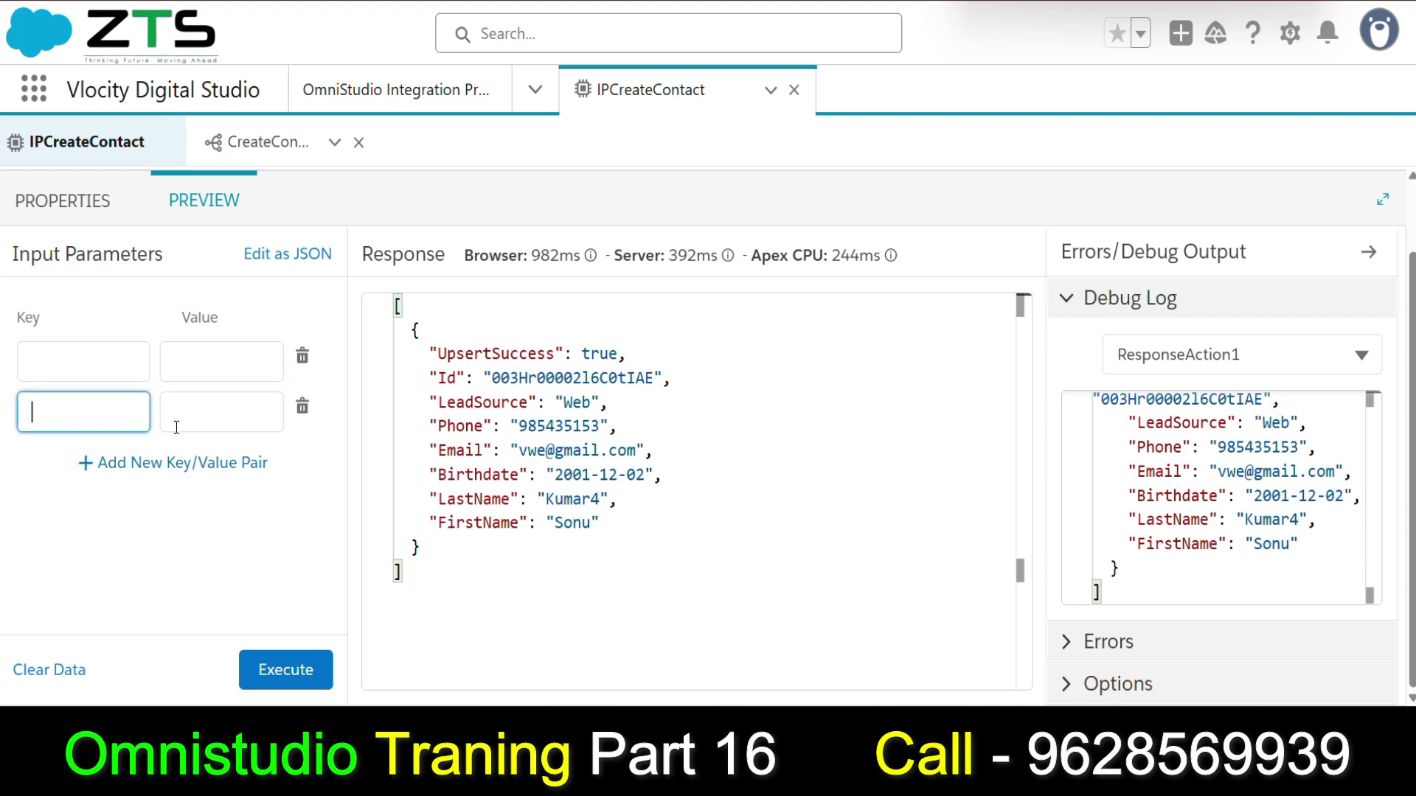
left_click(103, 466)
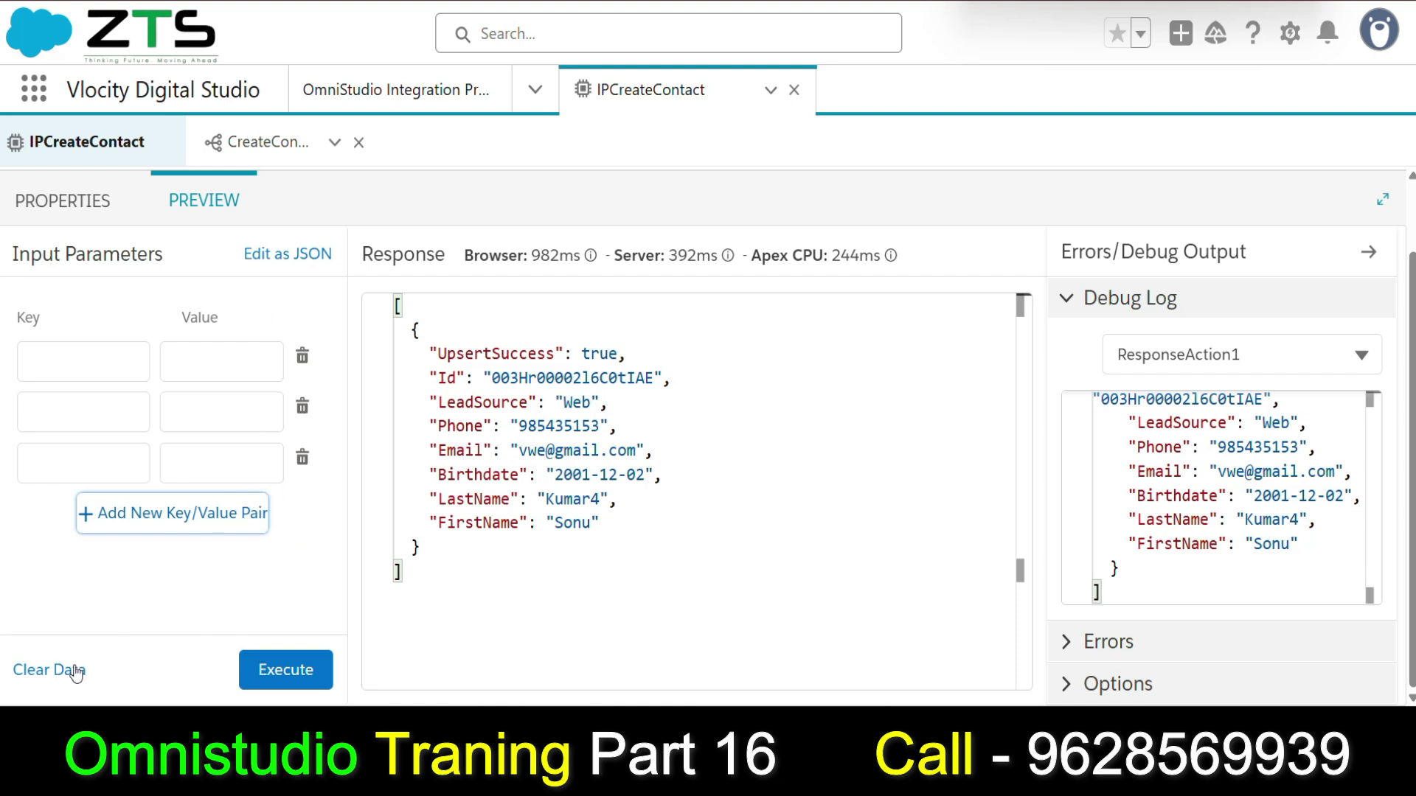
left_click(296, 255)
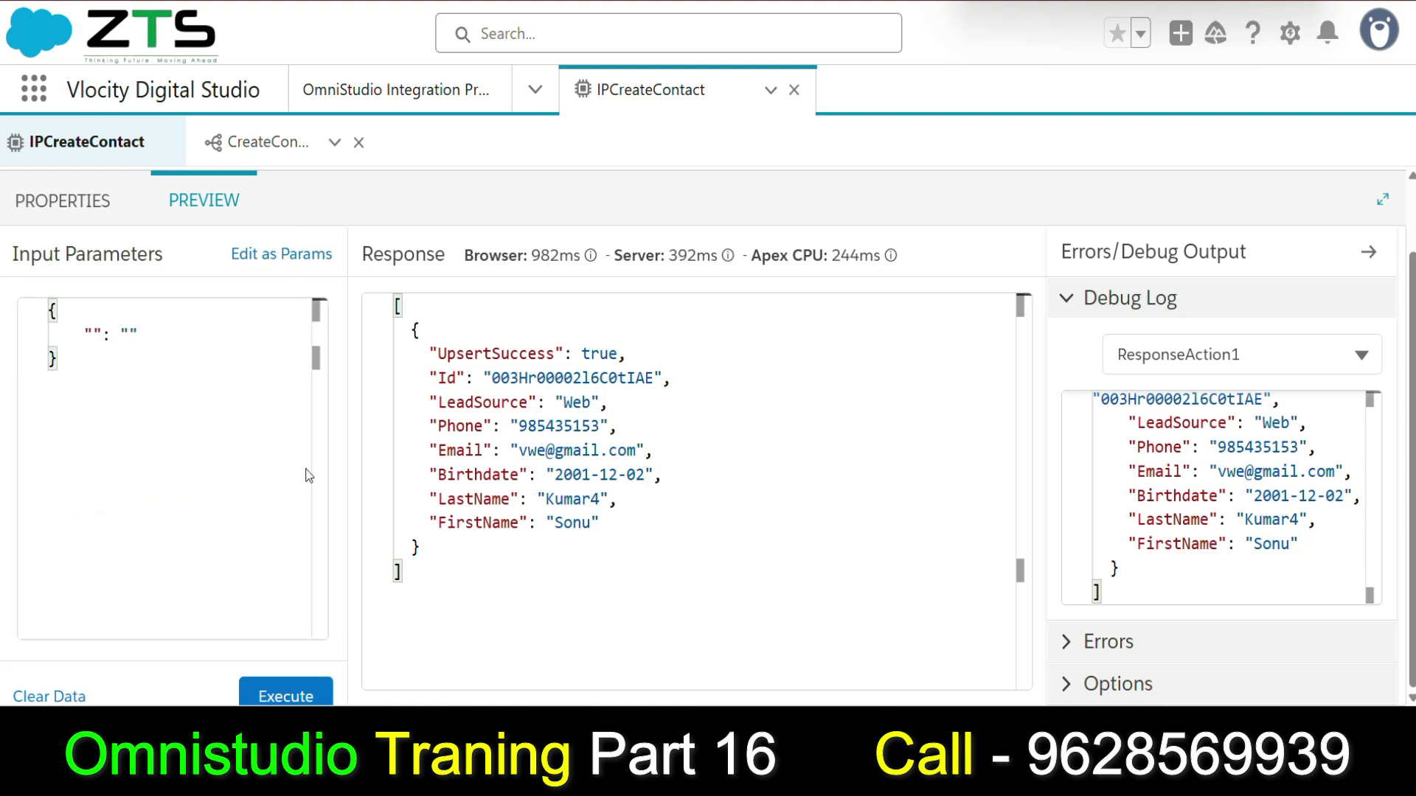
Add a FirstParam key holding the new contact's first name to the input JSON.
left_click(94, 334)
left_click(63, 201)
double_click(1144, 428)
key("ctrl+c")
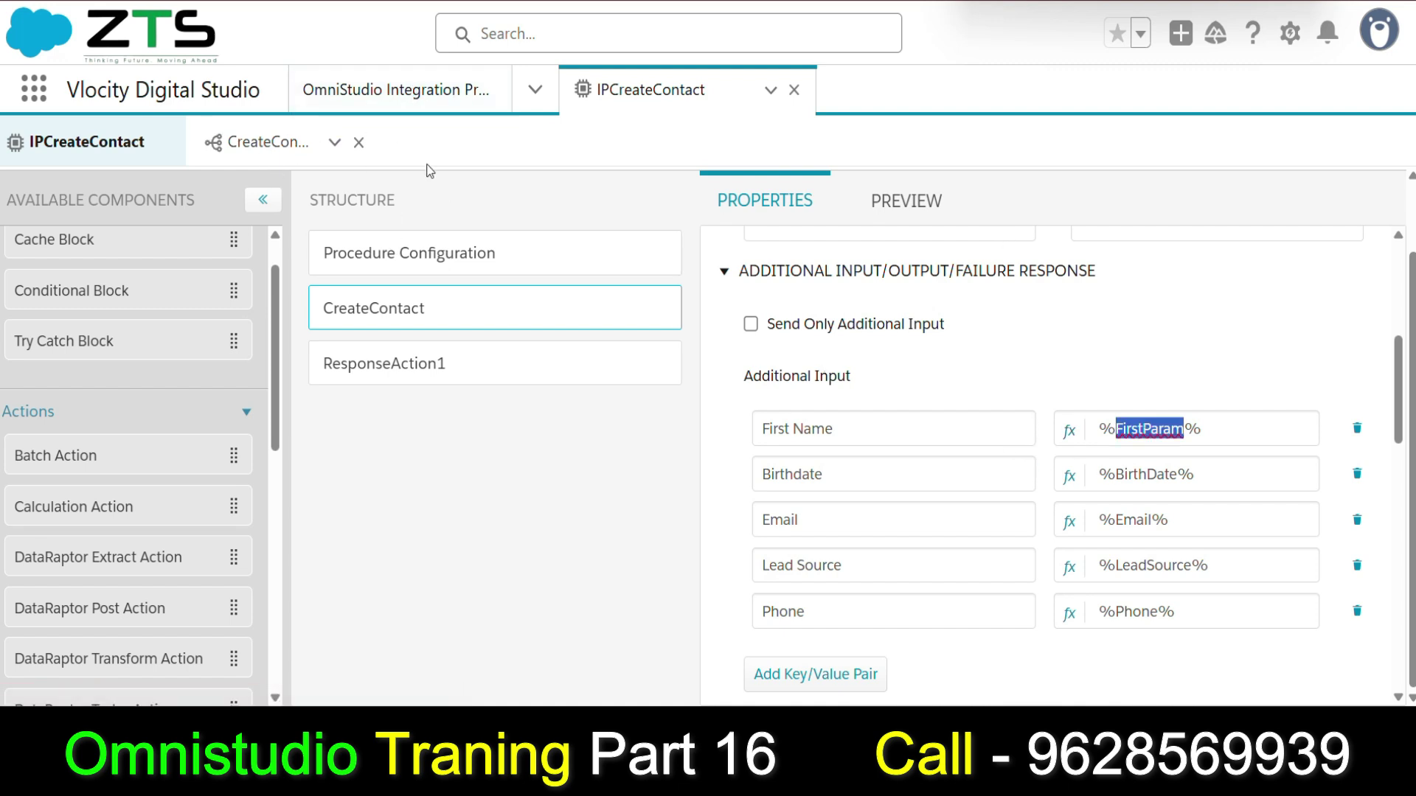
left_click(906, 201)
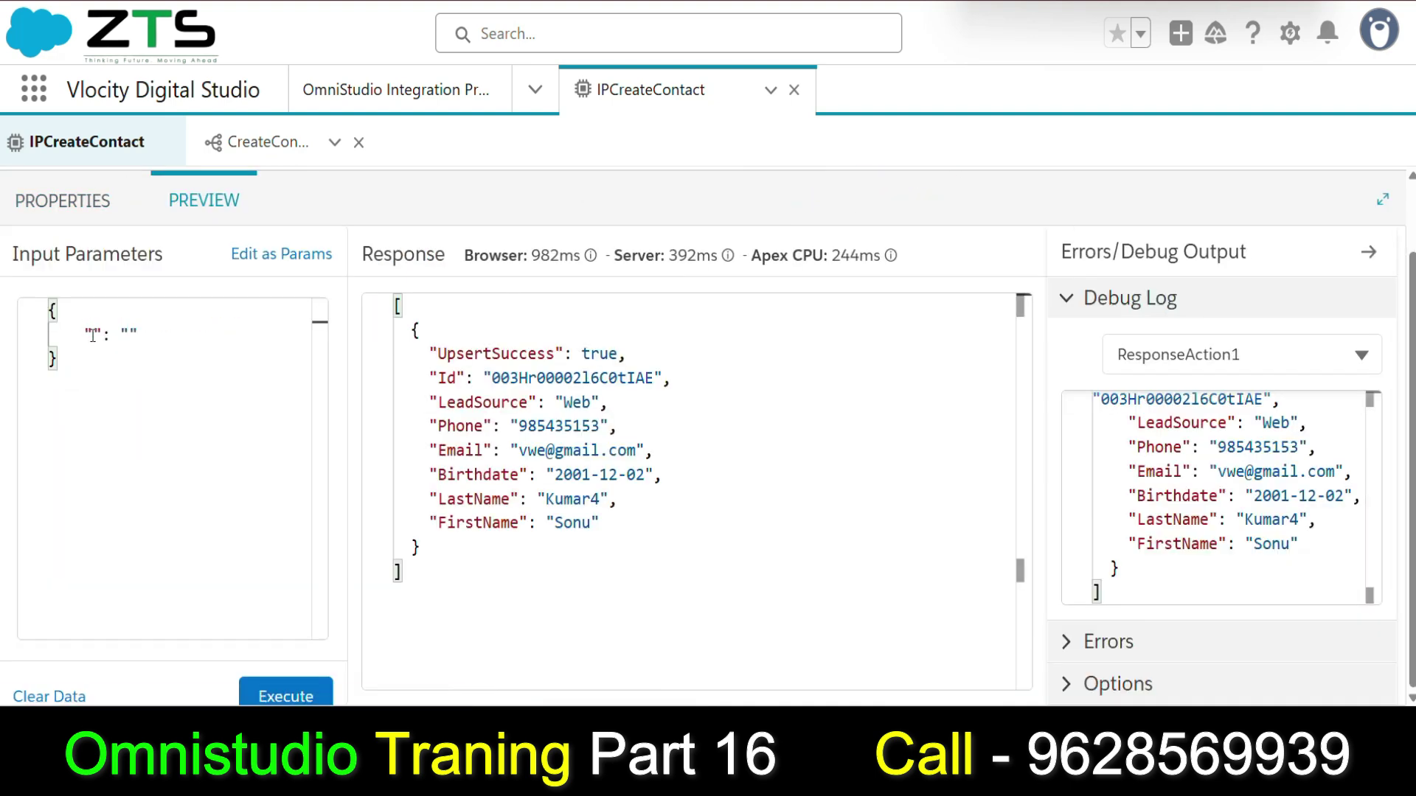
key("ctrl+v")
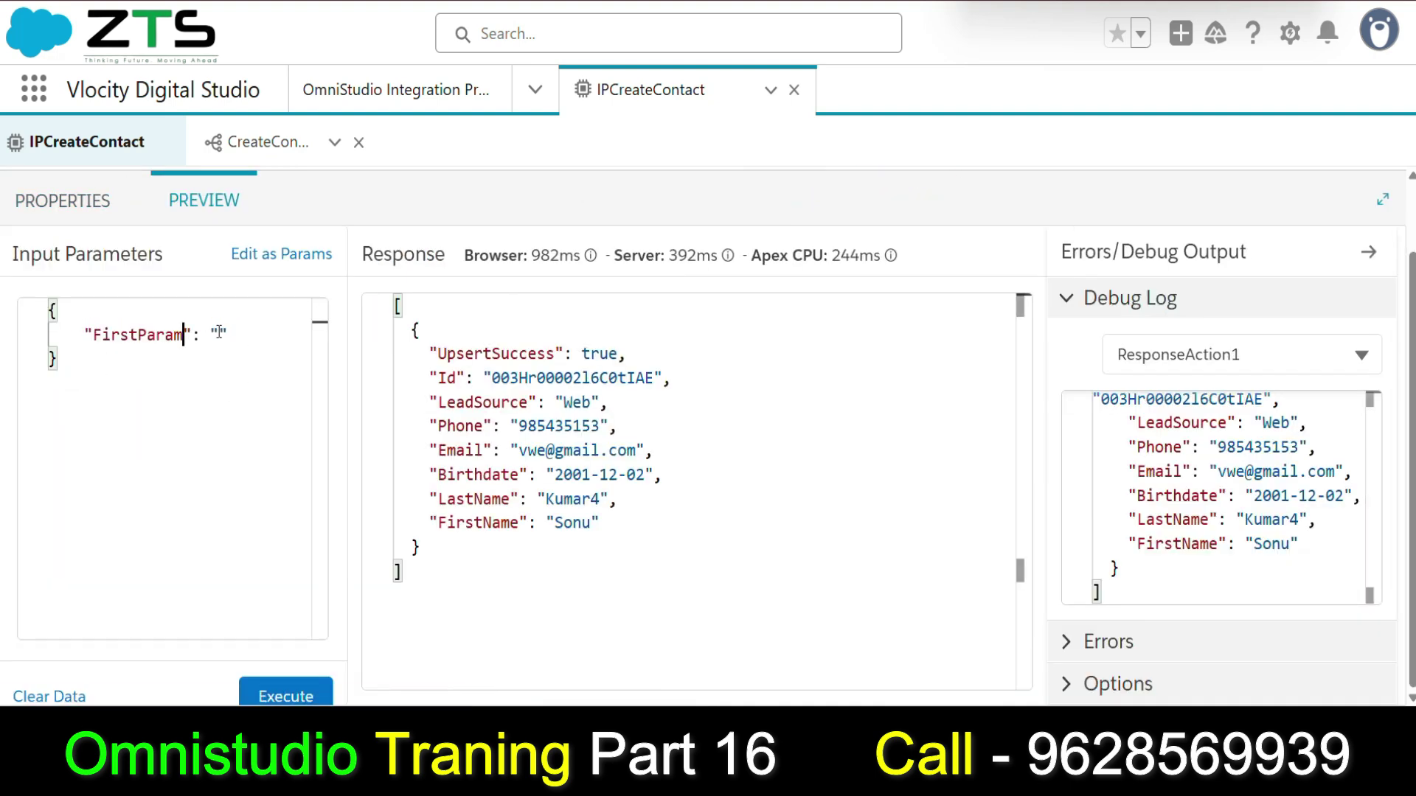
key("Return")
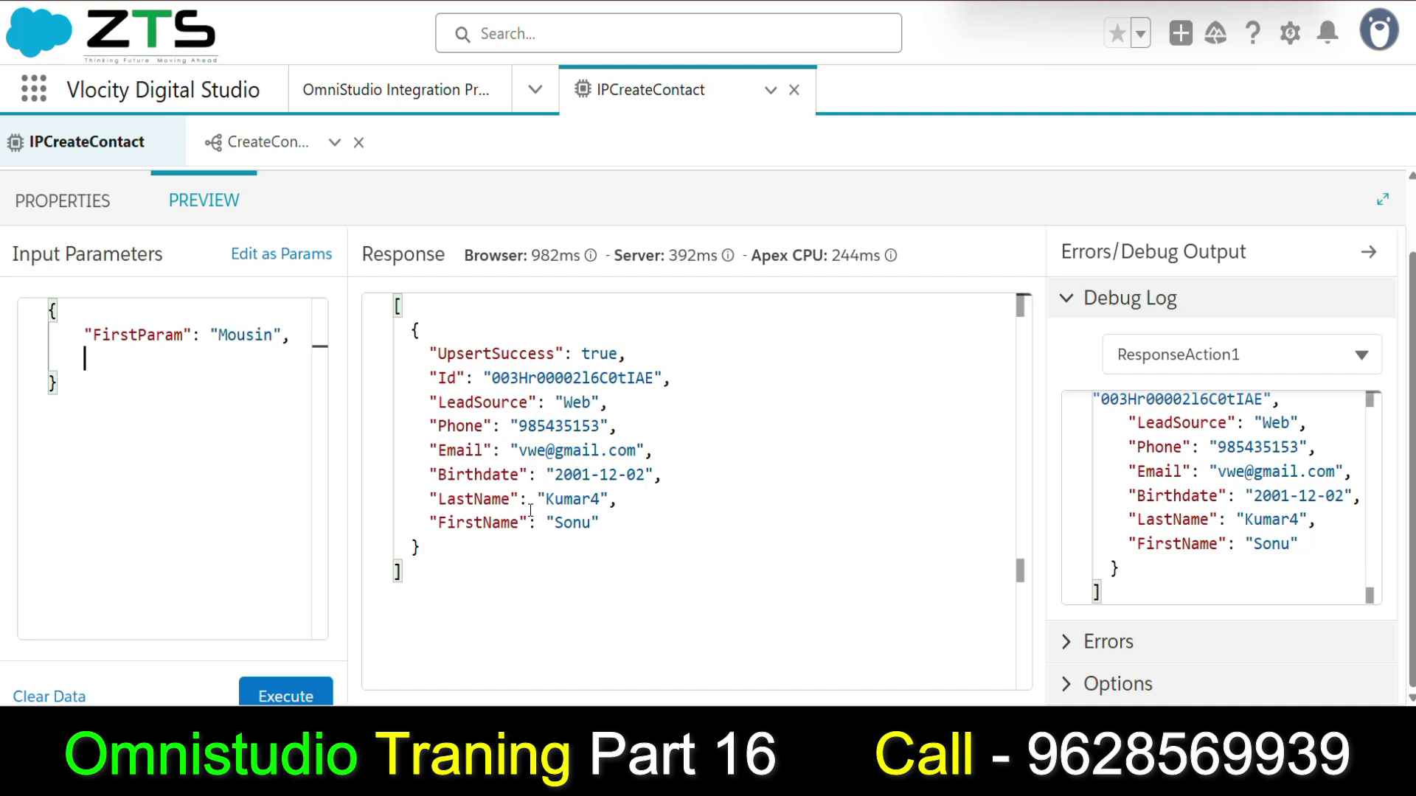
Check the BirthDate, Email, LeadSource and Phone names and copy the LastParam path for the input.
left_click(81, 201)
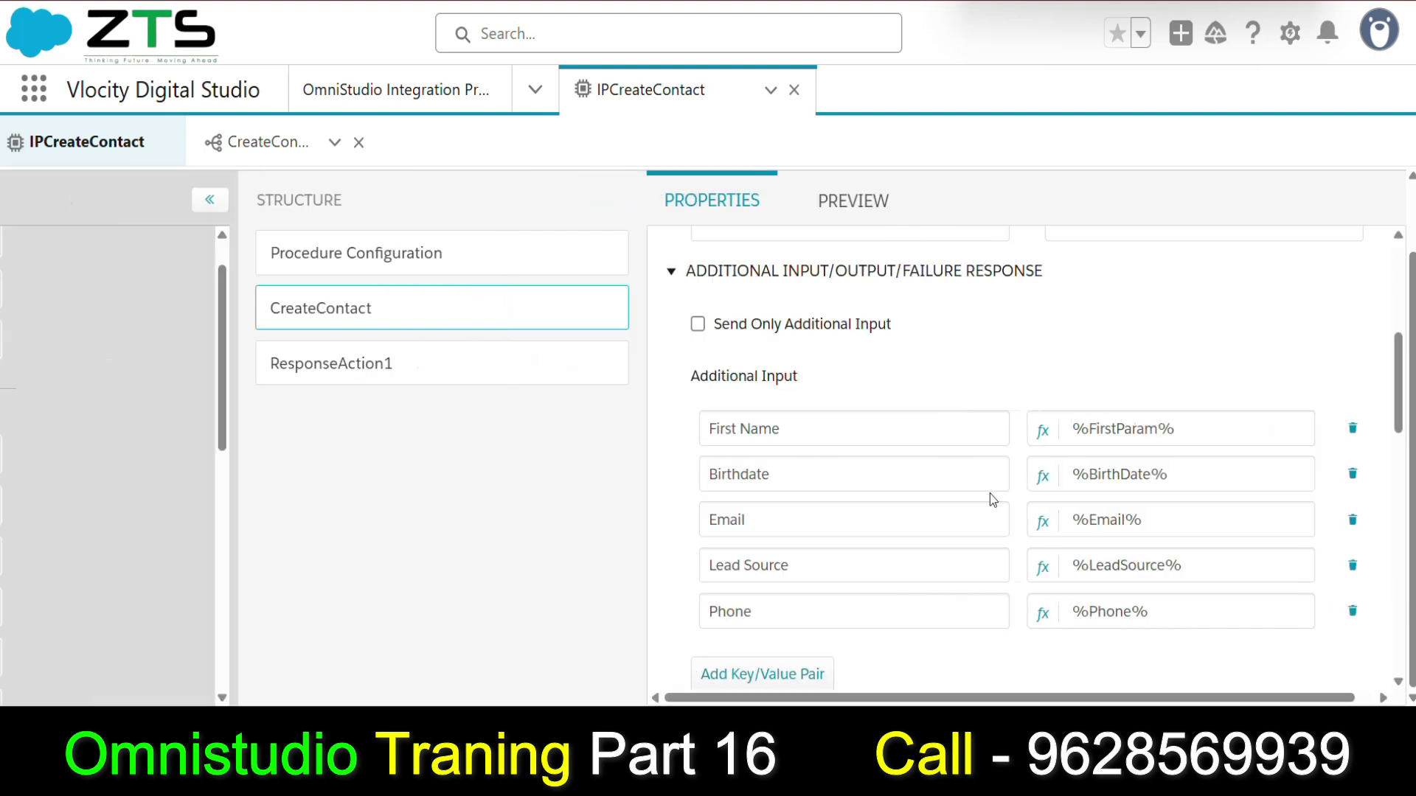
double_click(1147, 474)
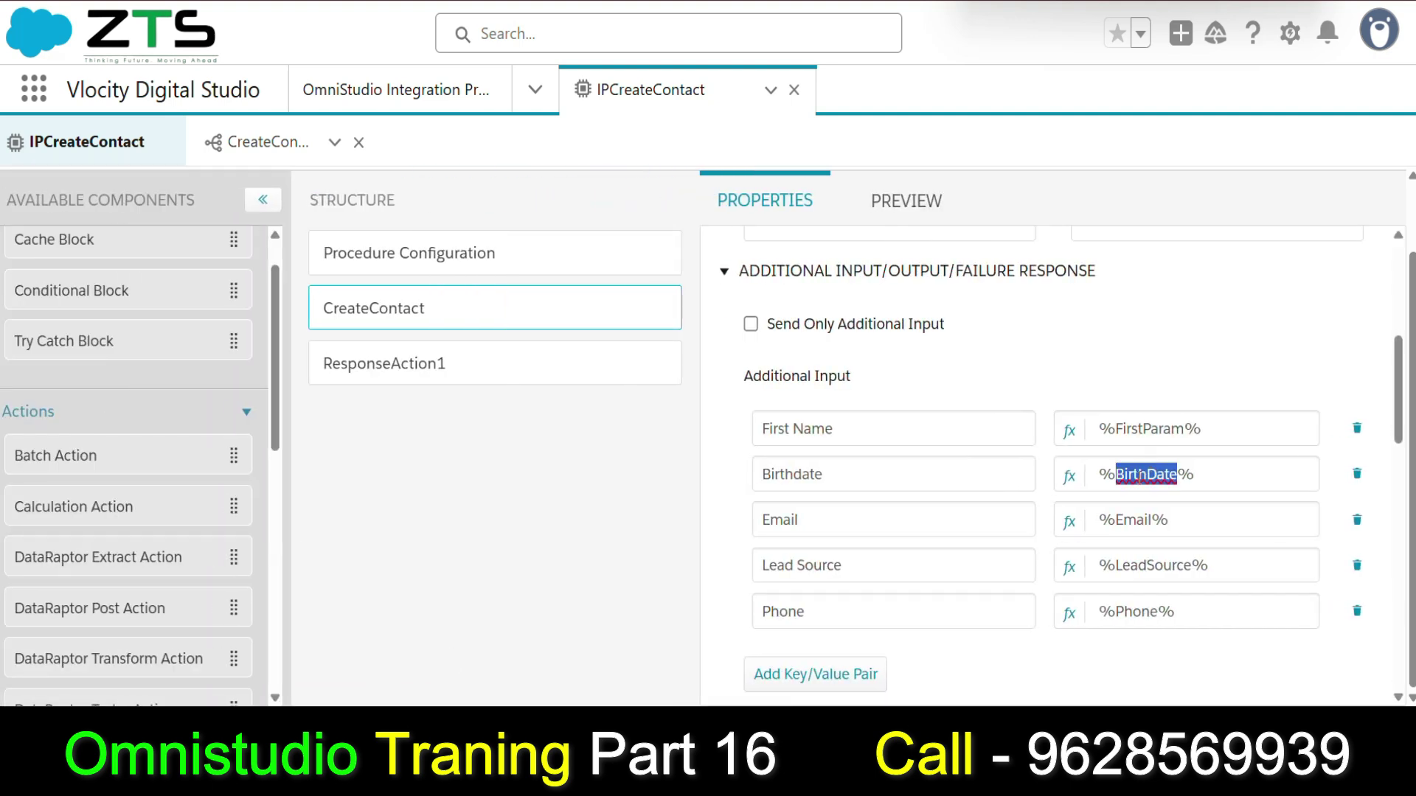
double_click(1123, 520)
double_click(1133, 565)
double_click(1129, 612)
key("super+c")
scroll(1130, 605, "up", 5)
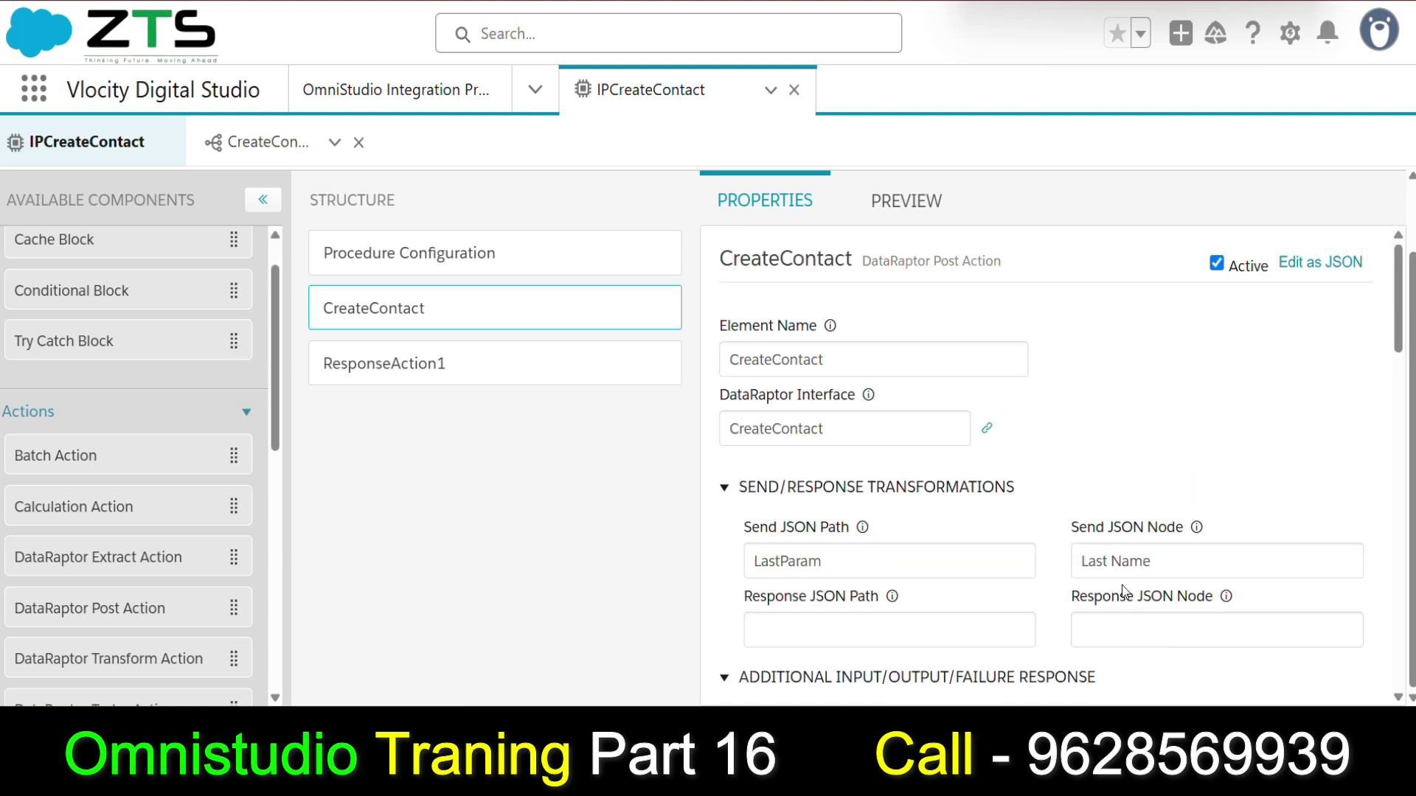
left_click(818, 563)
double_click(819, 563)
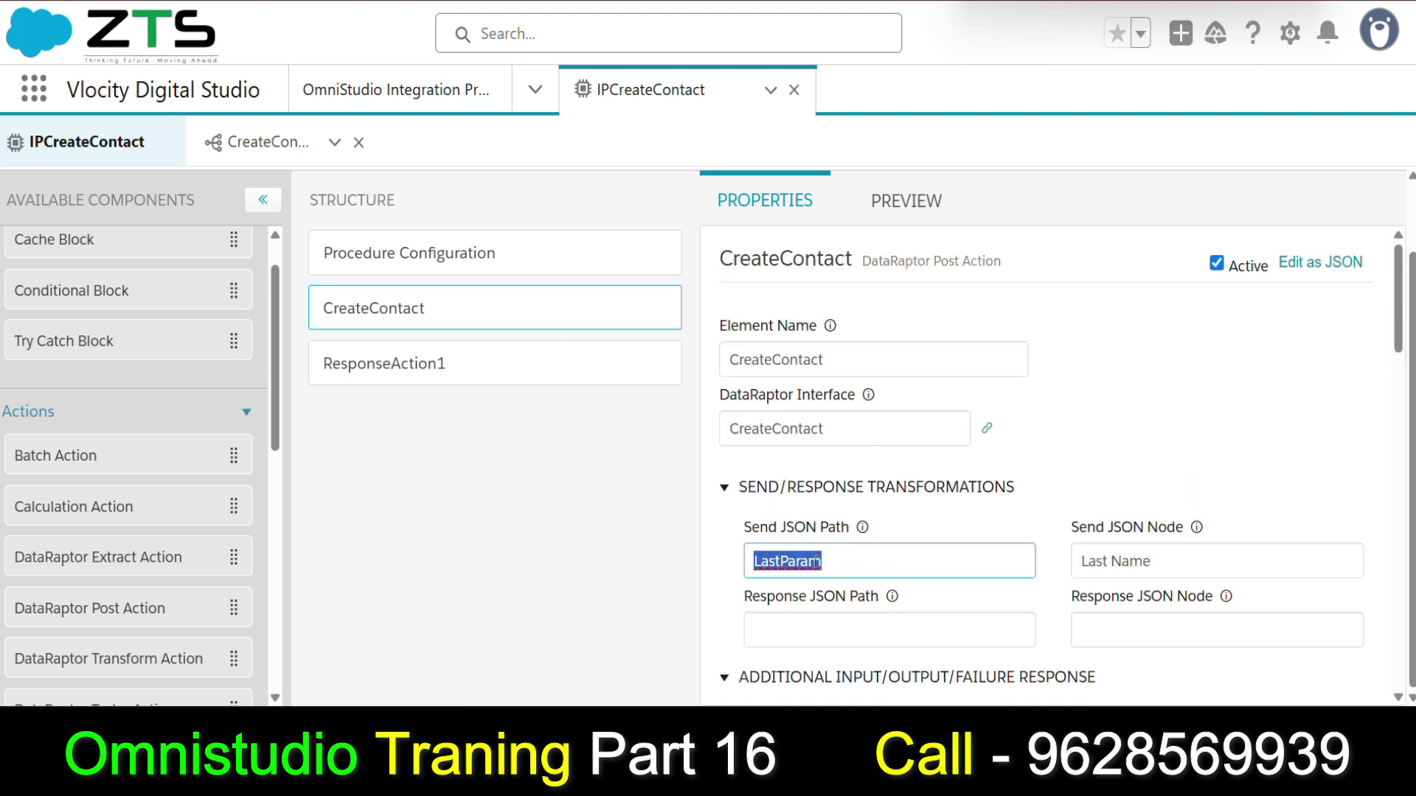
left_click(914, 200)
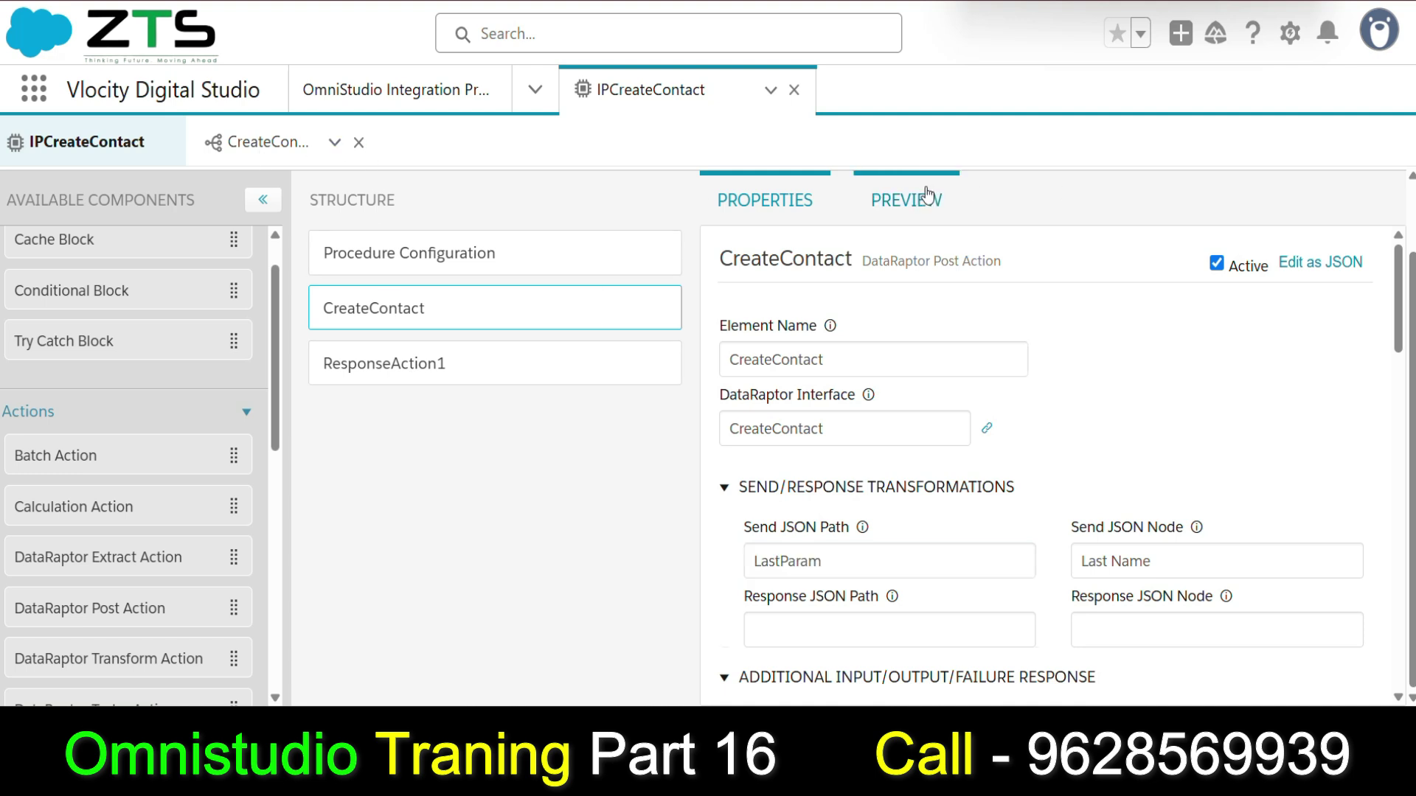
left_click(118, 361)
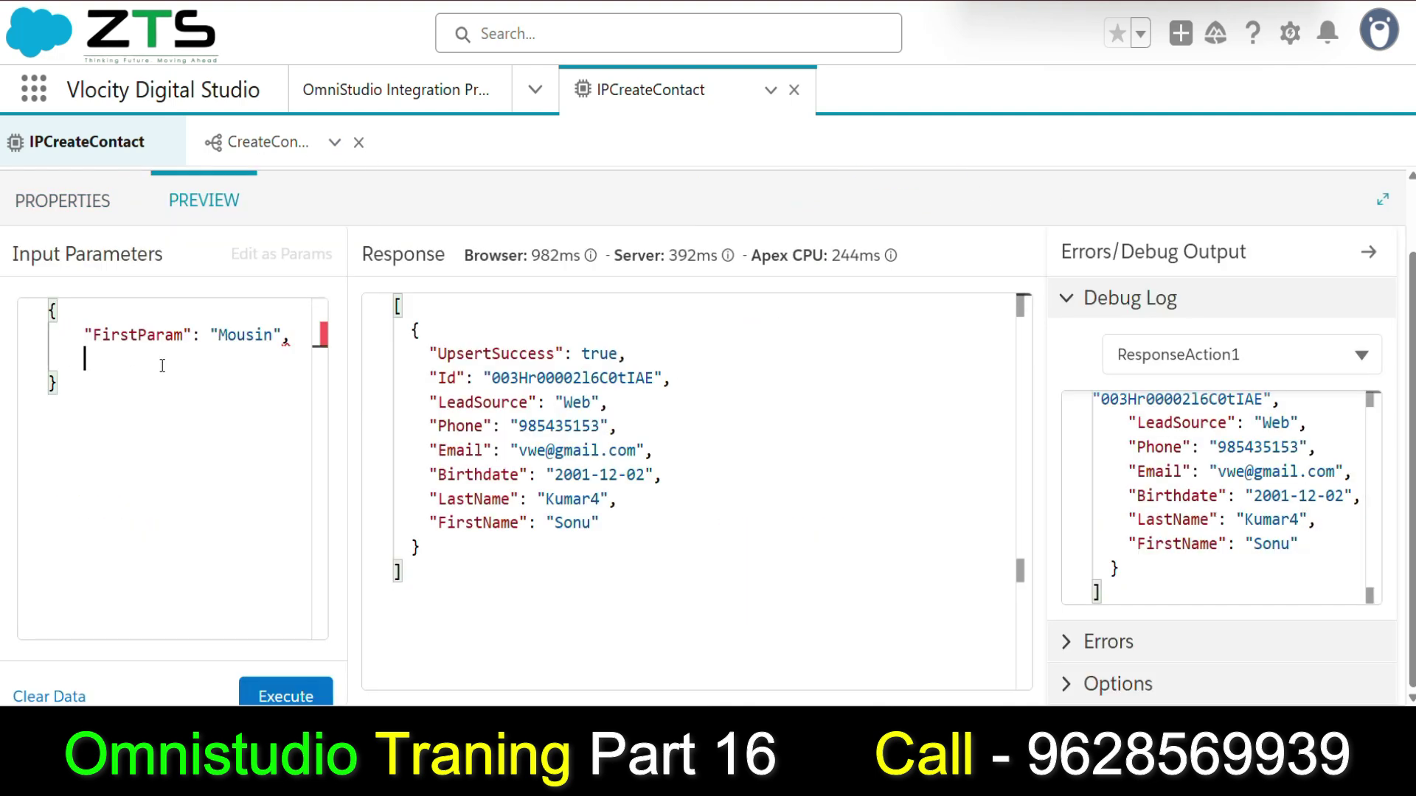
Add a LastParam key with the contact's last name to the input JSON.
type("\"")
key("super+v")
key("Return")
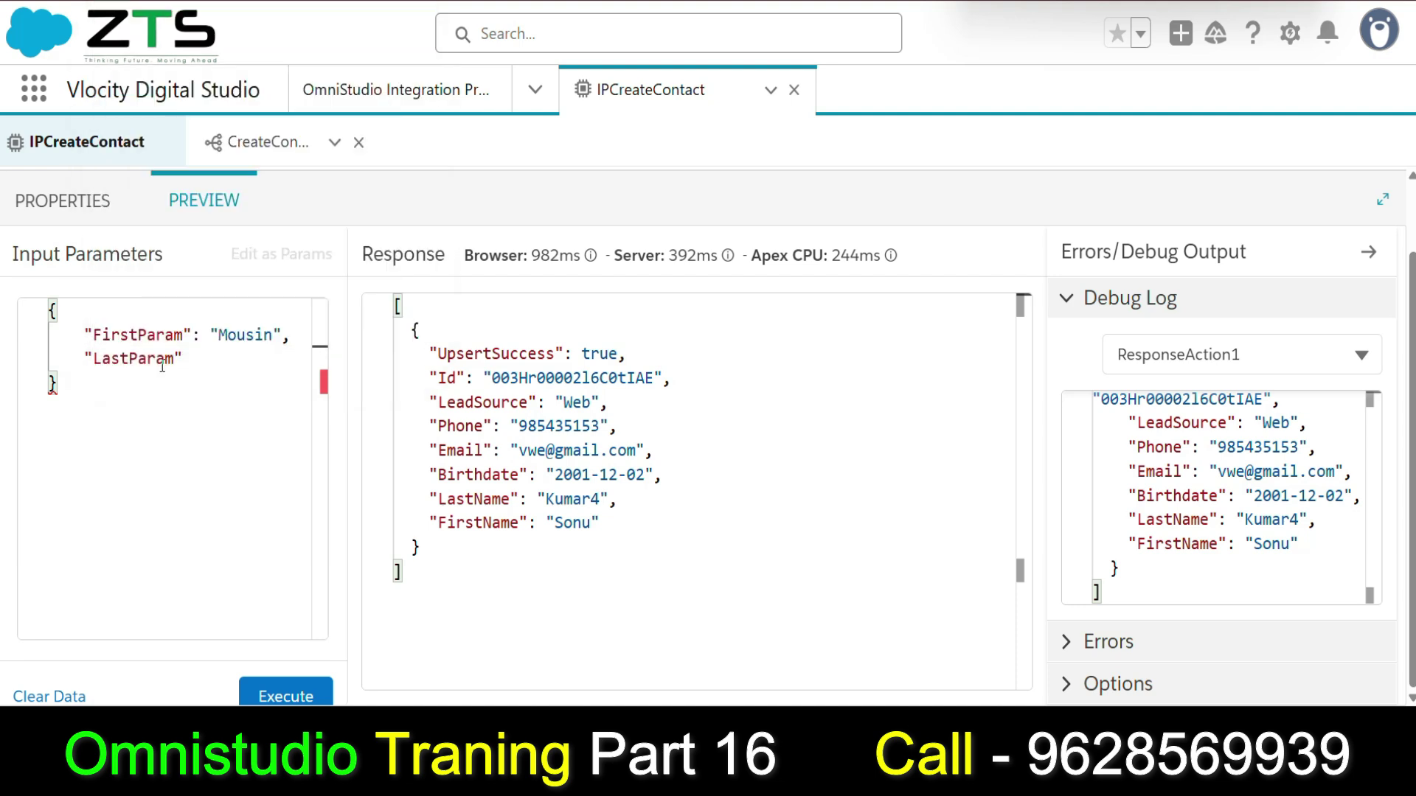
key("Return")
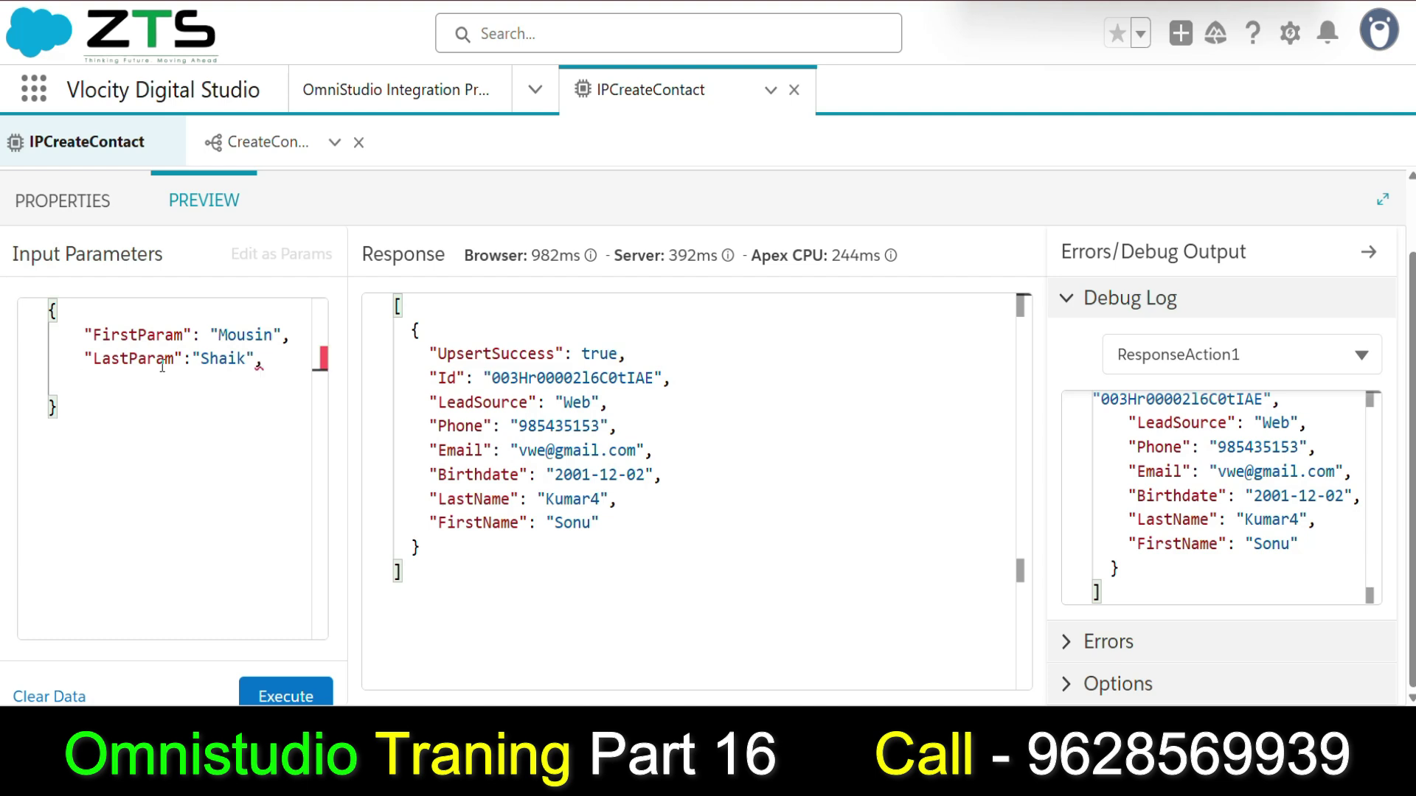
Add a quoted Phone key with the contact's phone number as its value.
key("super+v")
left_click(184, 214)
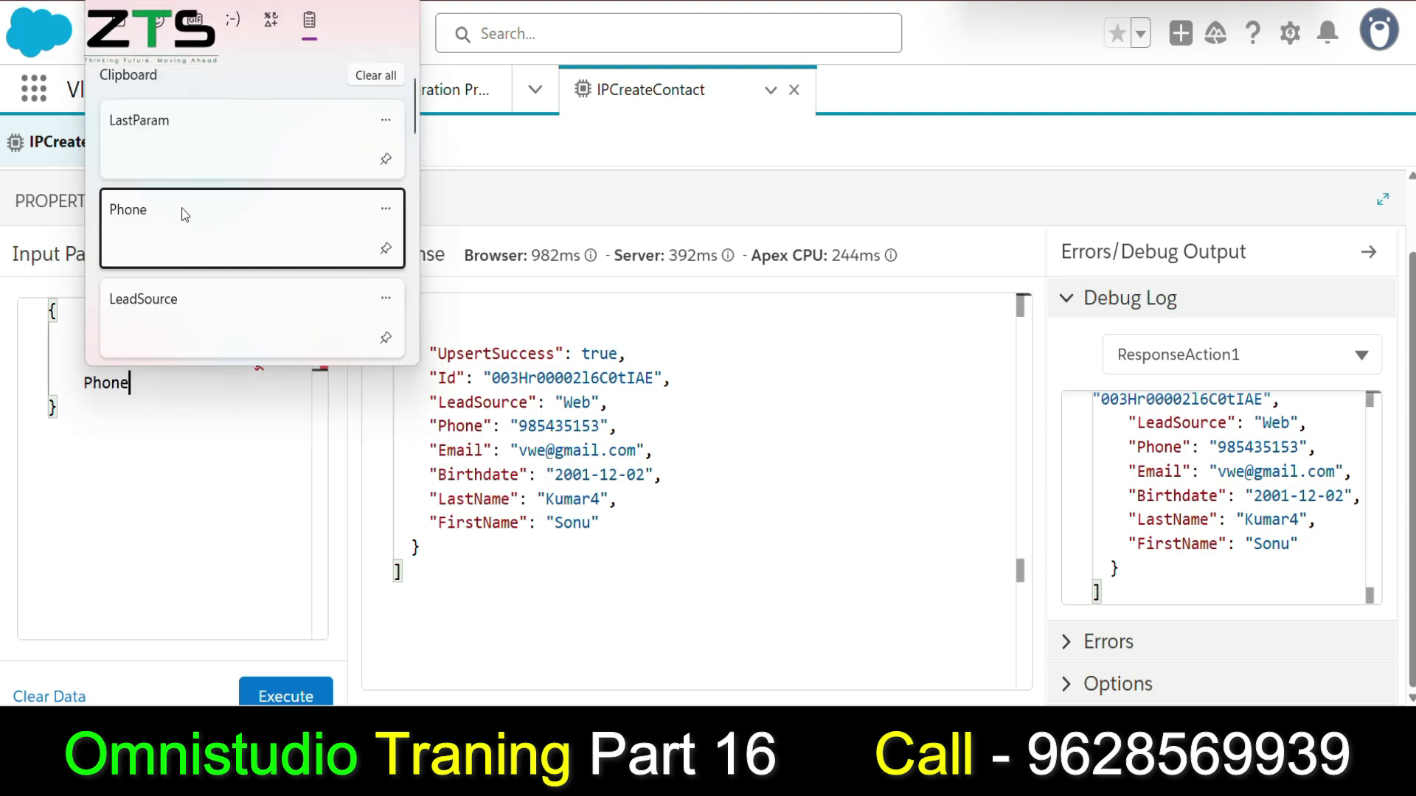
key("Left")
key("Left")
key("Left")
key("Left")
key("Left")
key("Left")
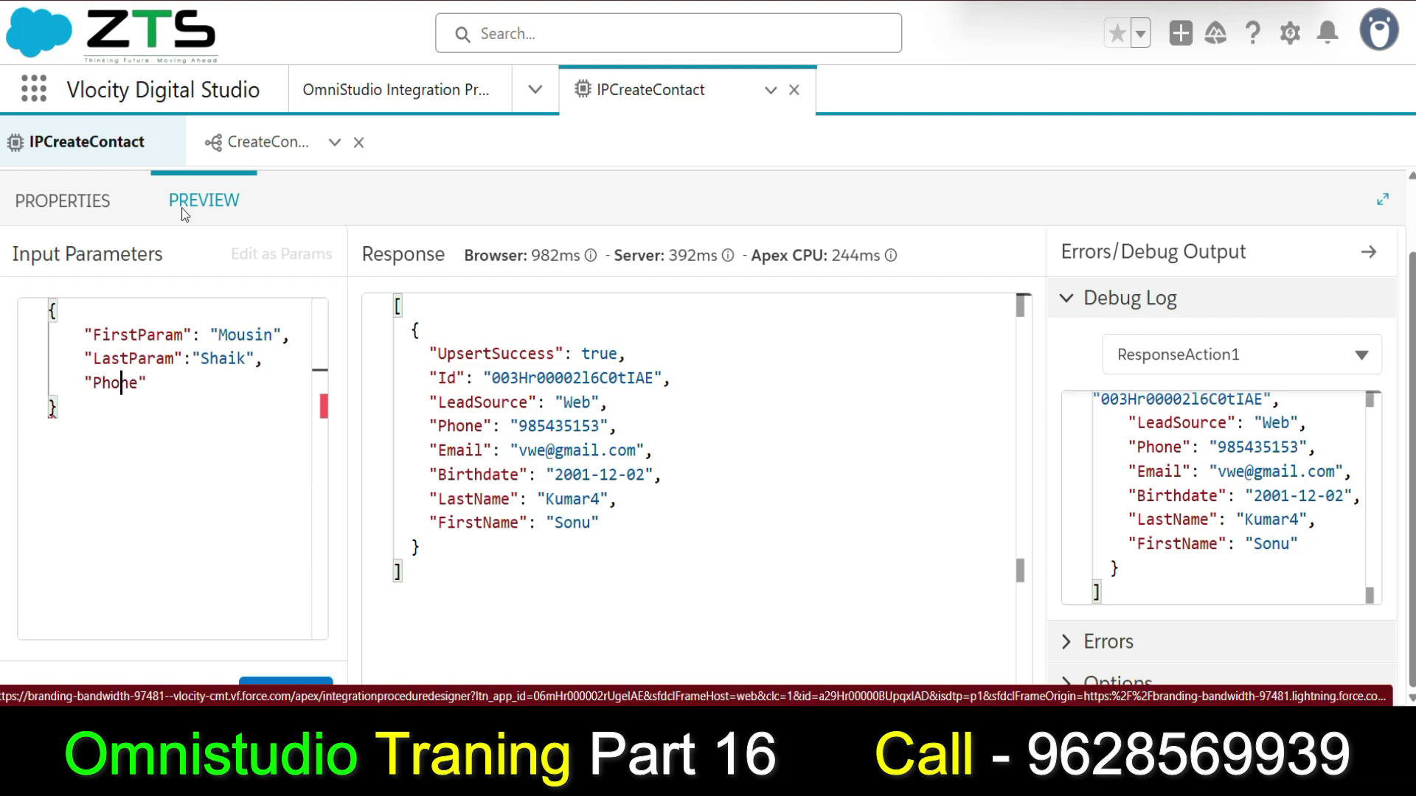
key("End")
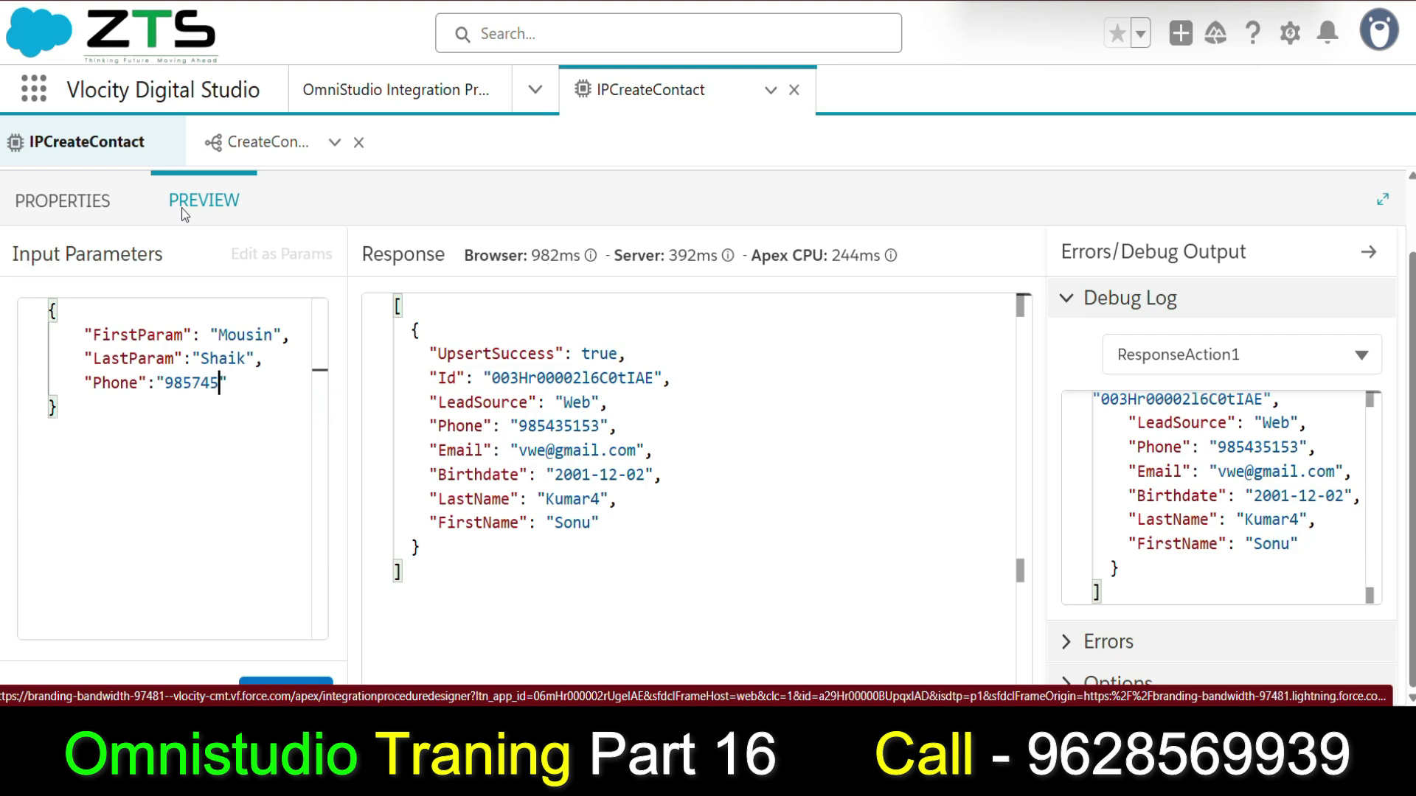
key("End")
key("Return")
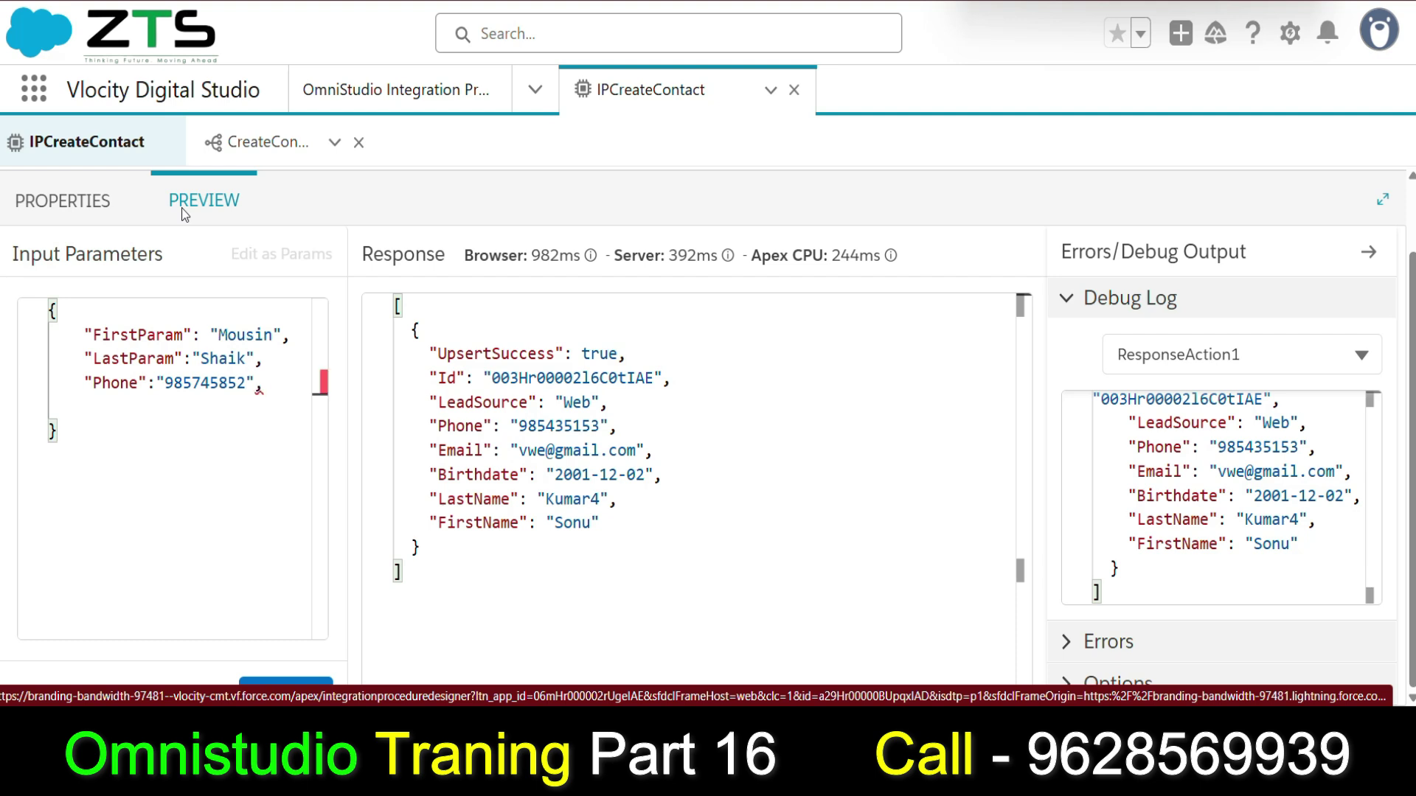
Add LeadSource set to "Web" as the next input parameter.
type("\"")
key("super+v")
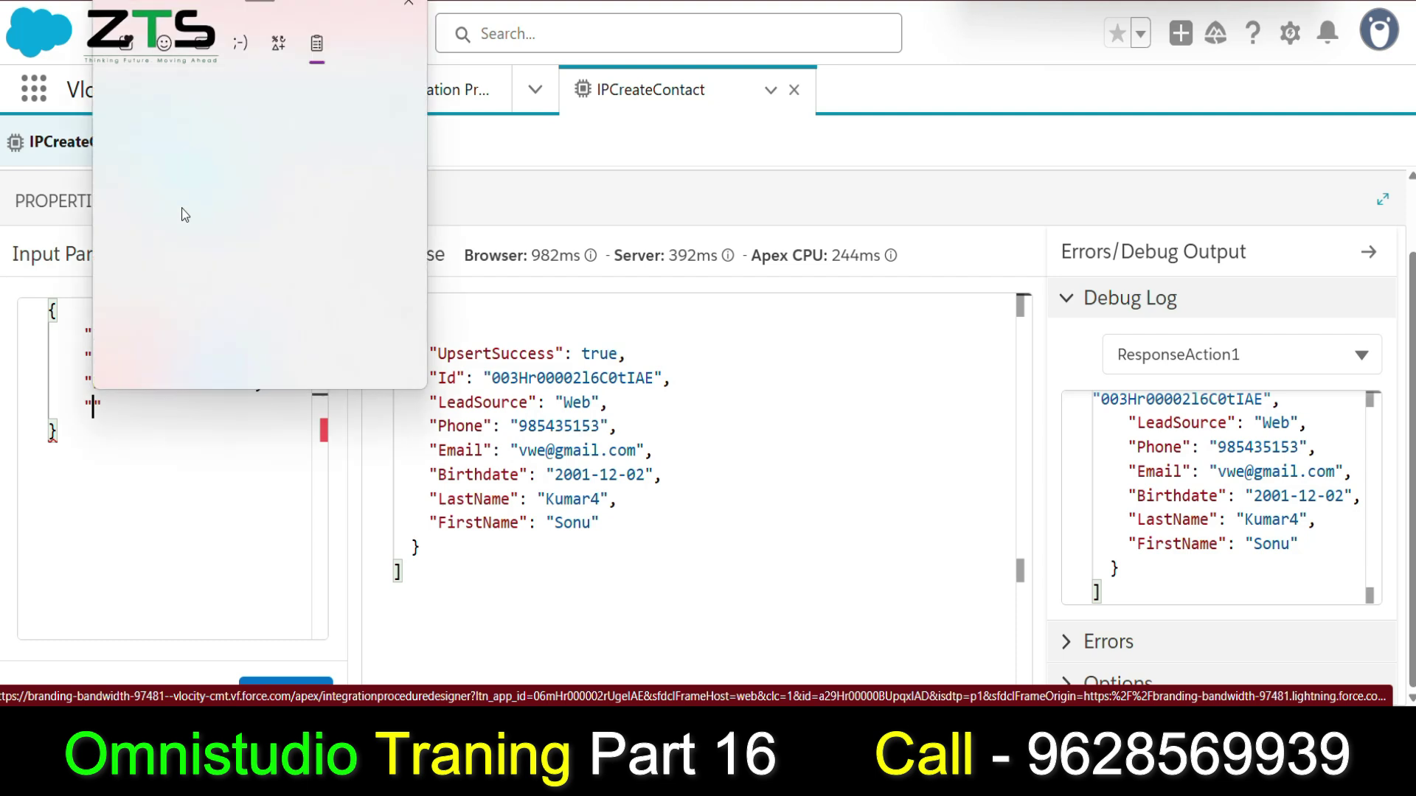
left_click(186, 330)
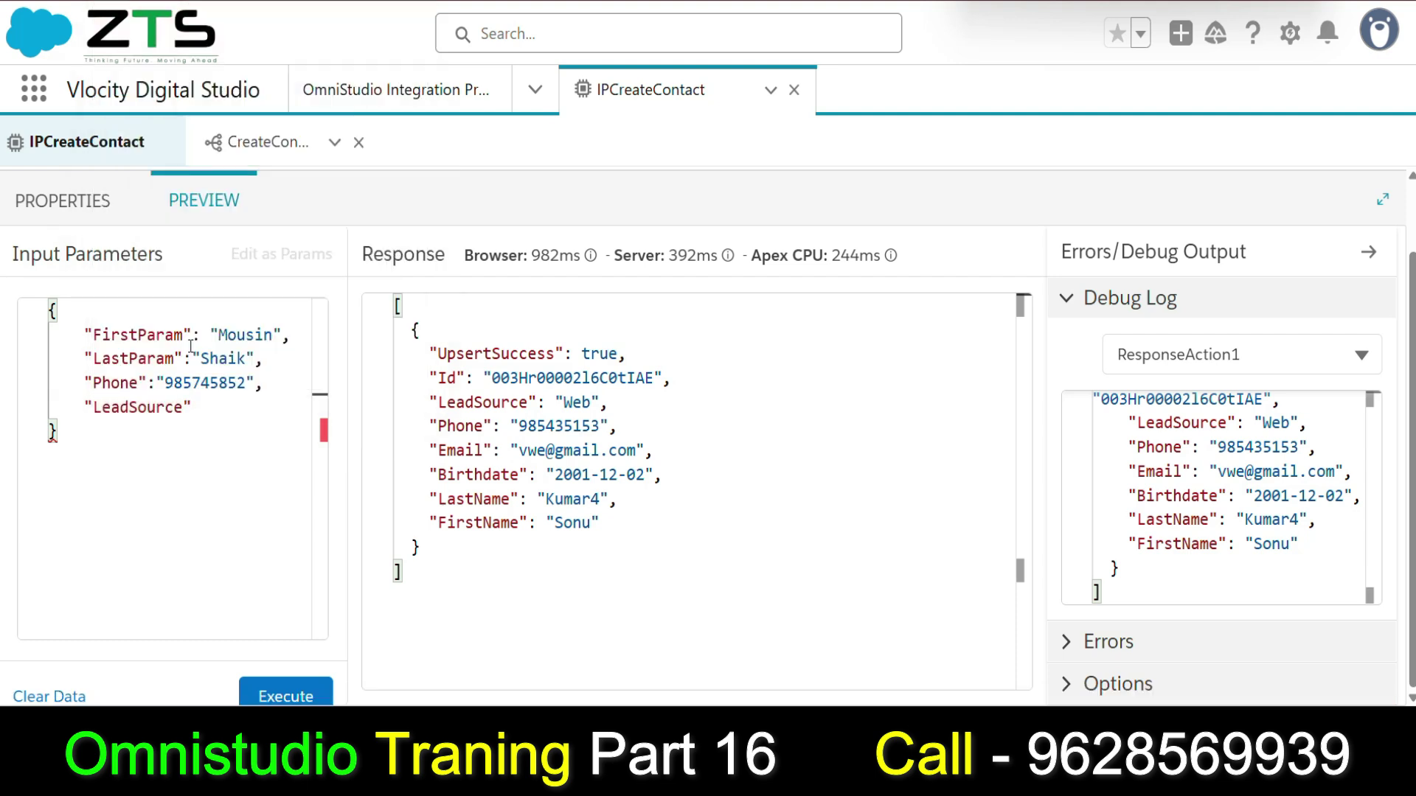
key("Right")
type(":\"Web\",")
key("Return")
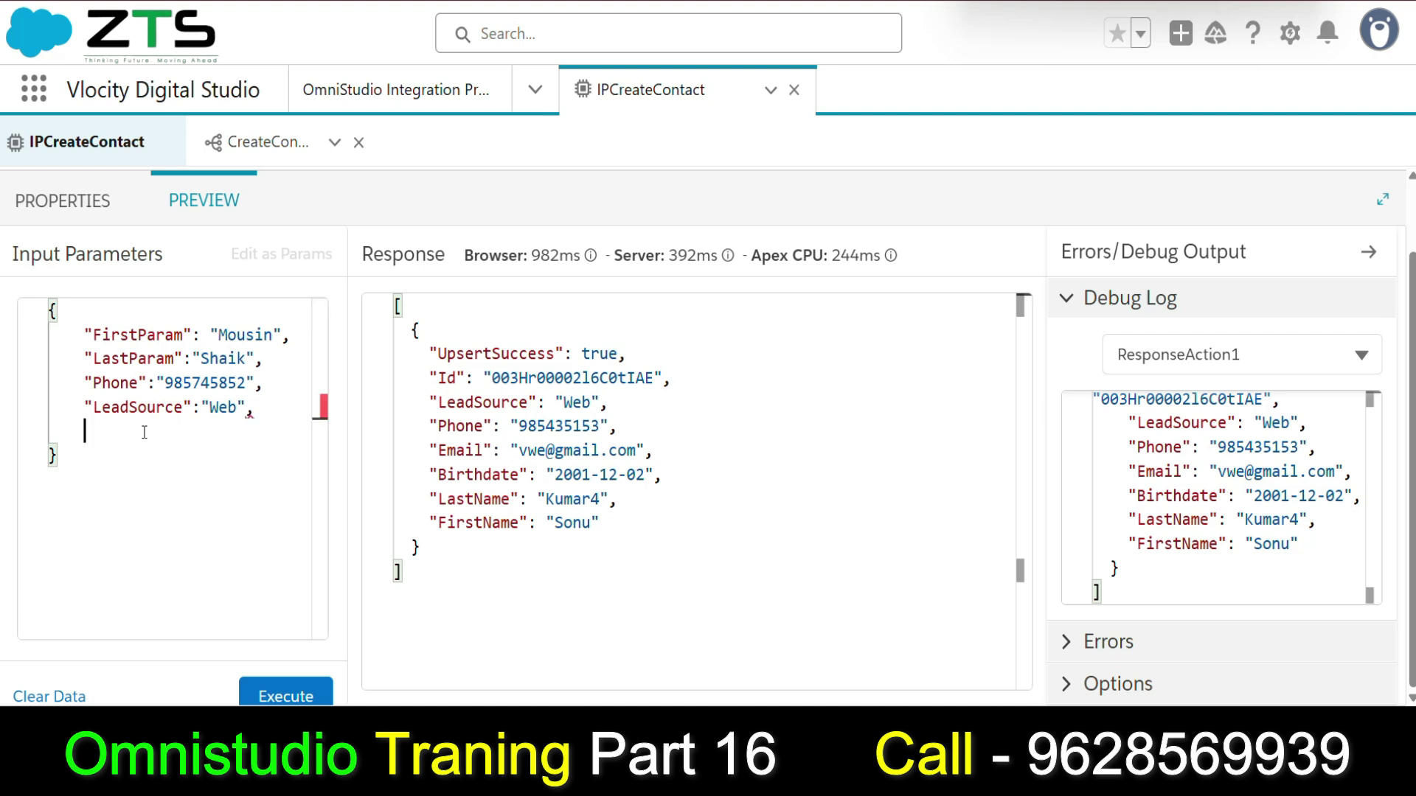
Add an Email key with the contact's e-mail address to the input JSON.
type("\"\"")
key("super+v")
scroll(175, 333, "down", 1)
scroll(175, 330, "down", 3)
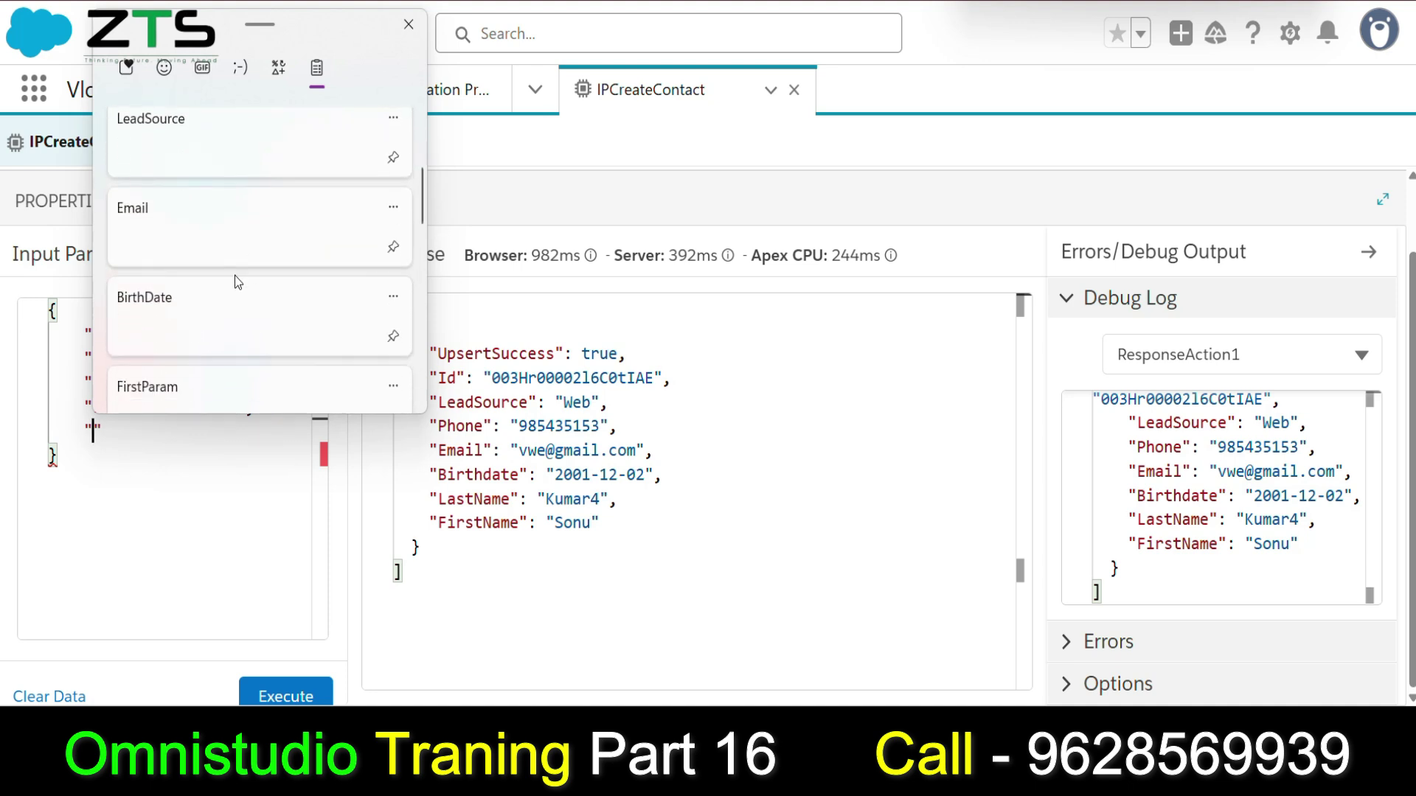
left_click(202, 245)
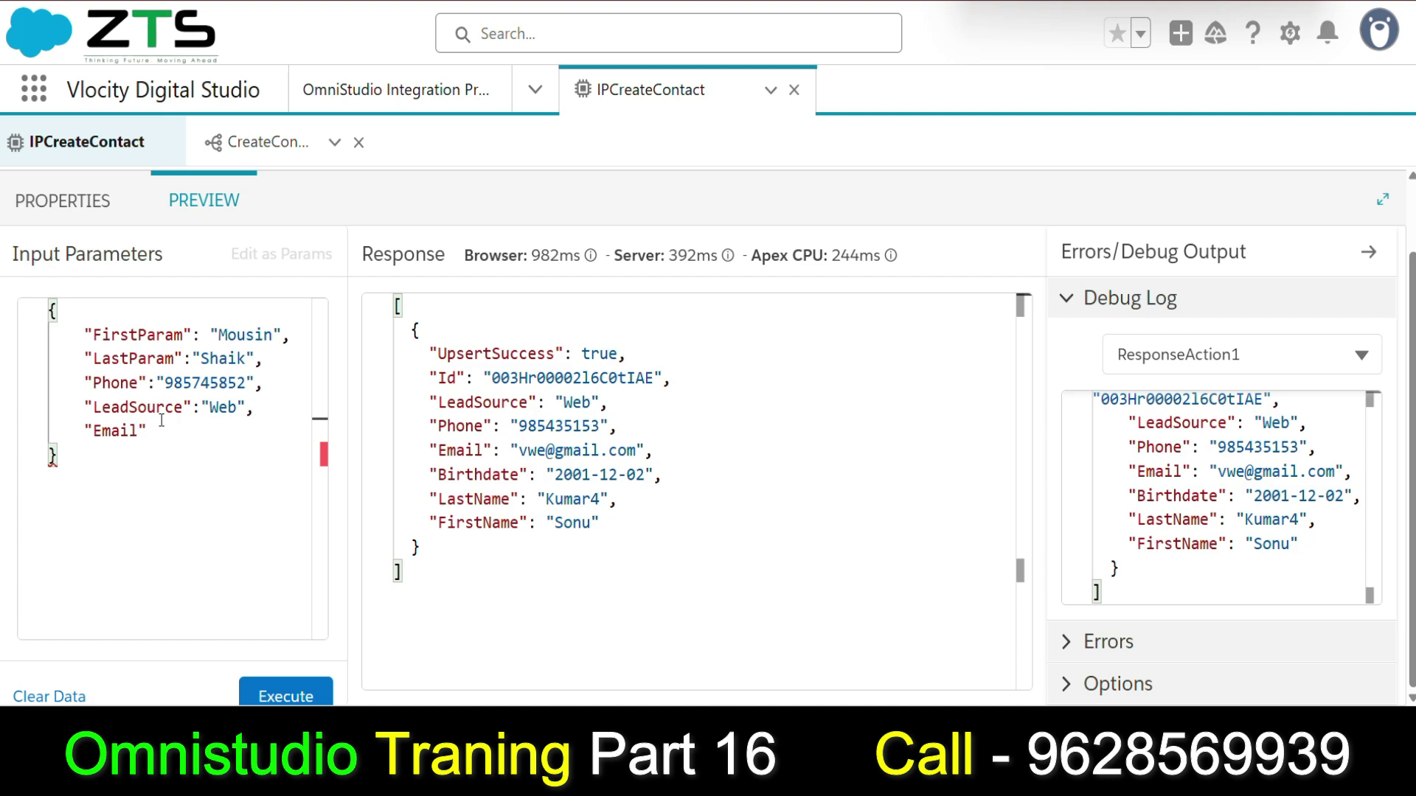
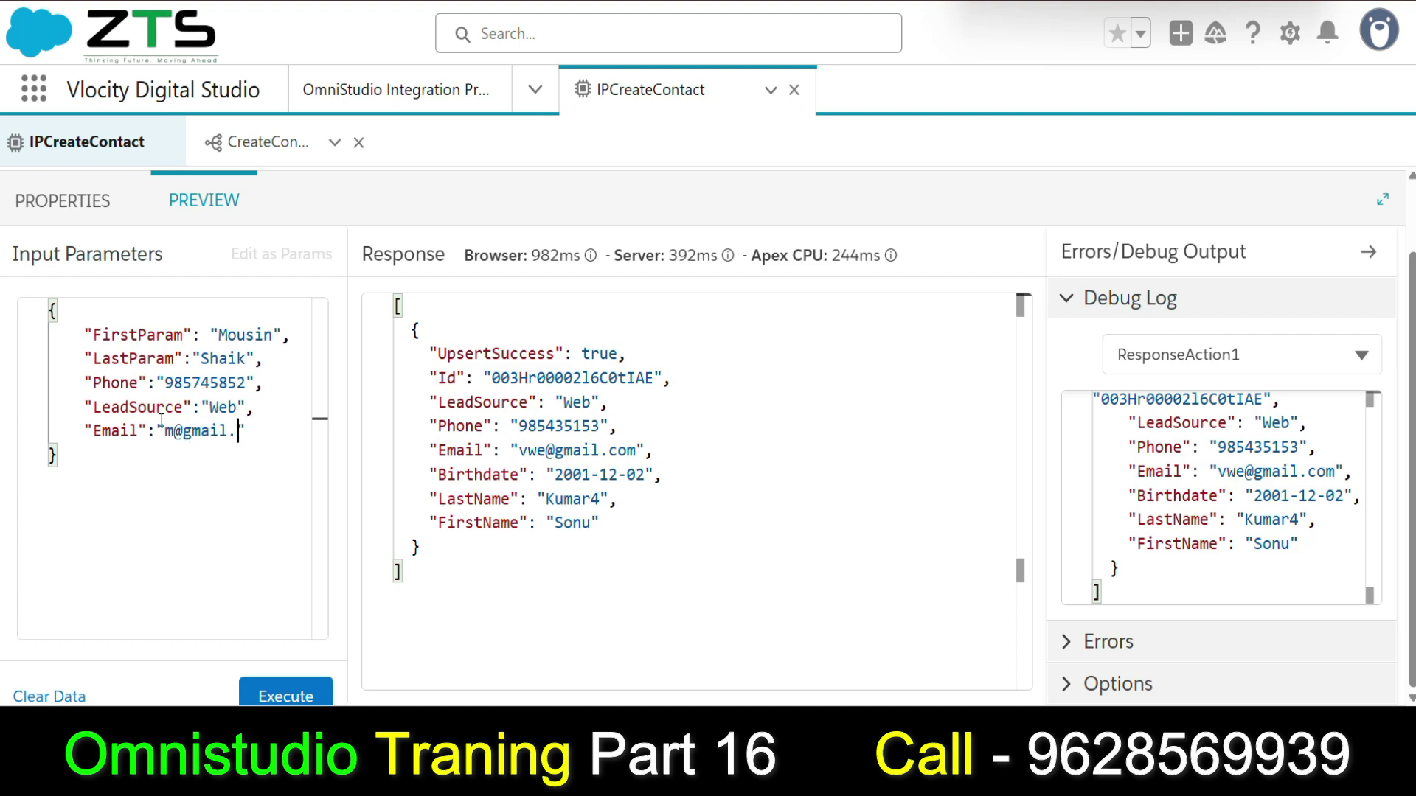
key("Return")
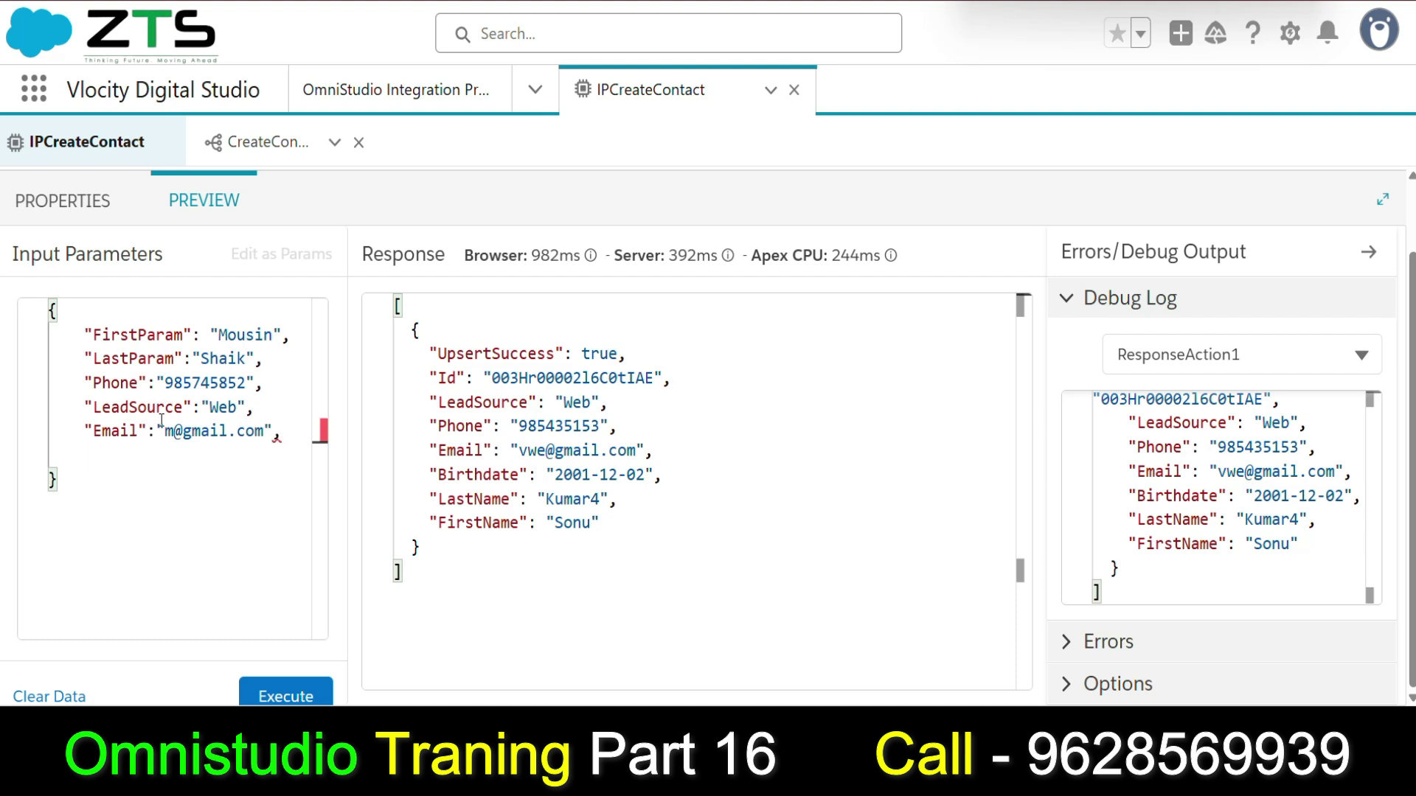
Replace the stray quote at the top of the JSON with the opening brace.
key("ctrl+Home")
type("\"")
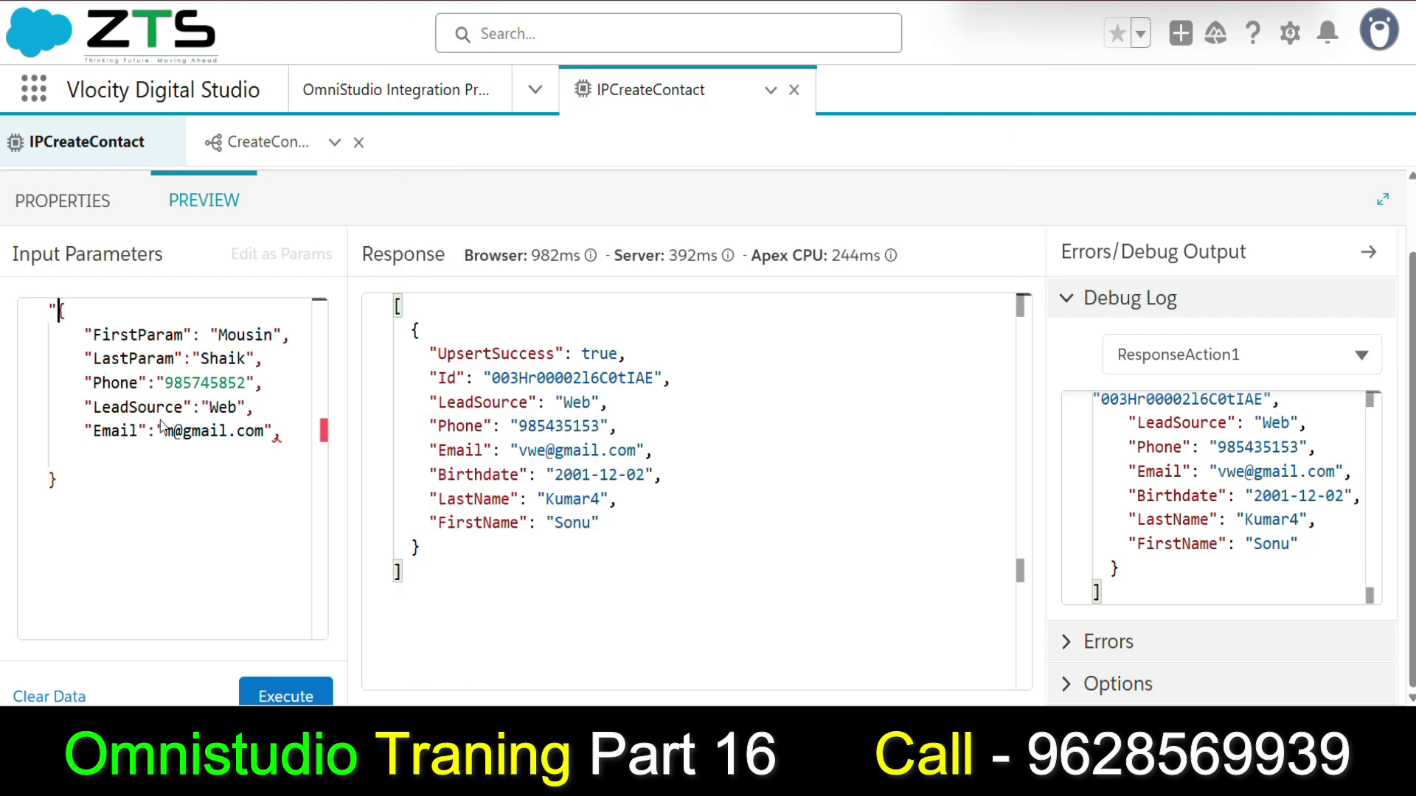
key("super")
key("super")
left_click(293, 433)
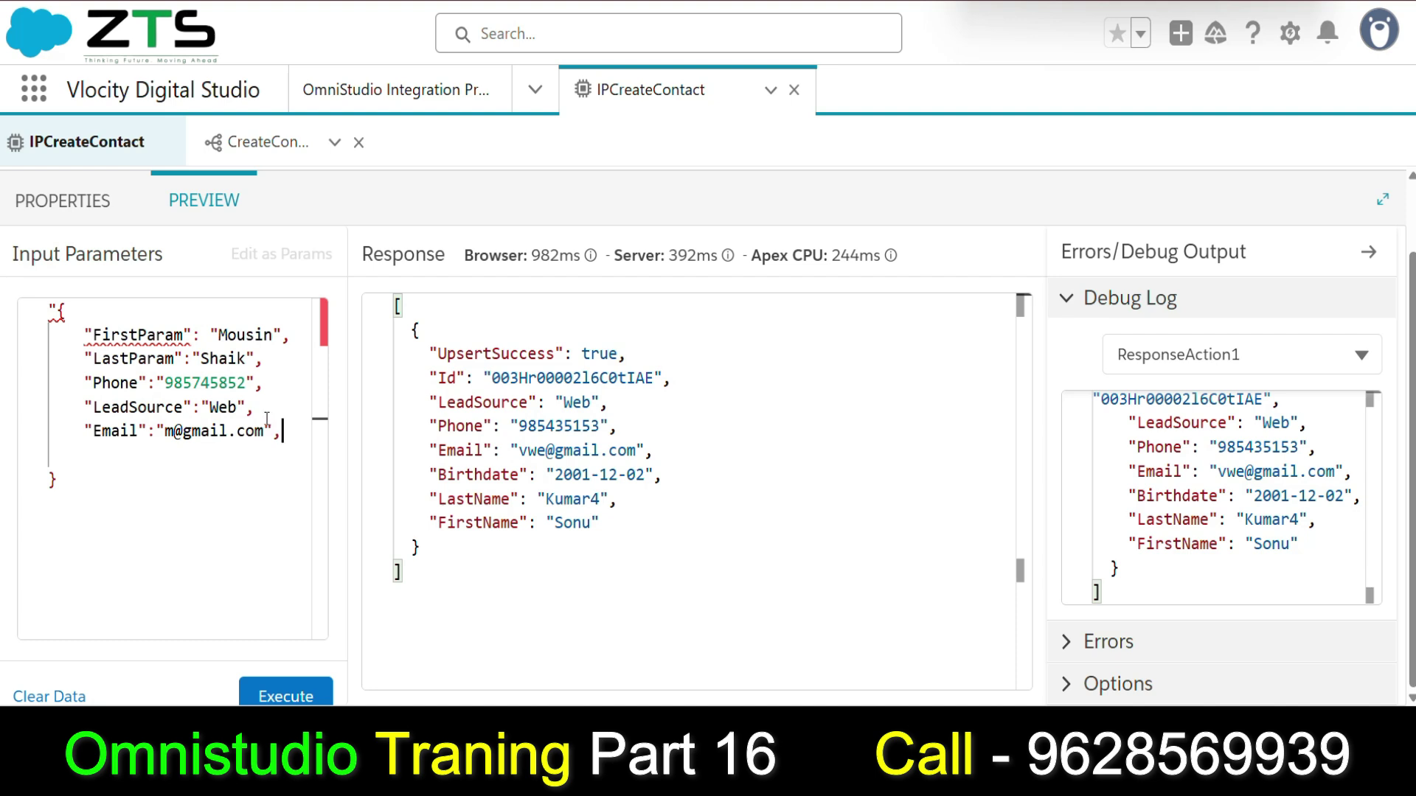
key("Down")
key("BackSpace")
type("{")
left_click(296, 425)
key("Return")
Add BirthDate "25/02/1999", execute the procedure, and highlight the returned contact fields.
type("\"\"")
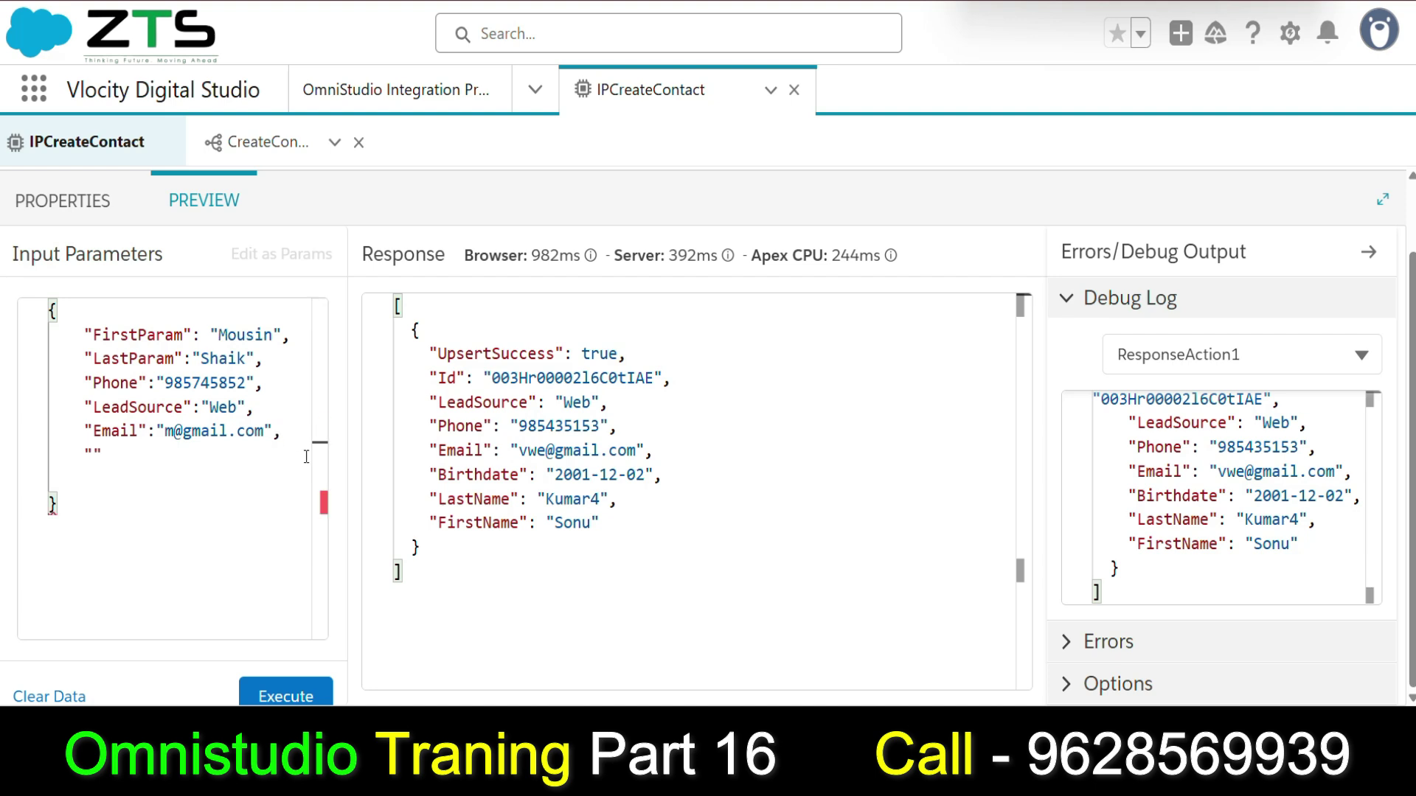
key("super+v")
scroll(224, 391, "down", 3)
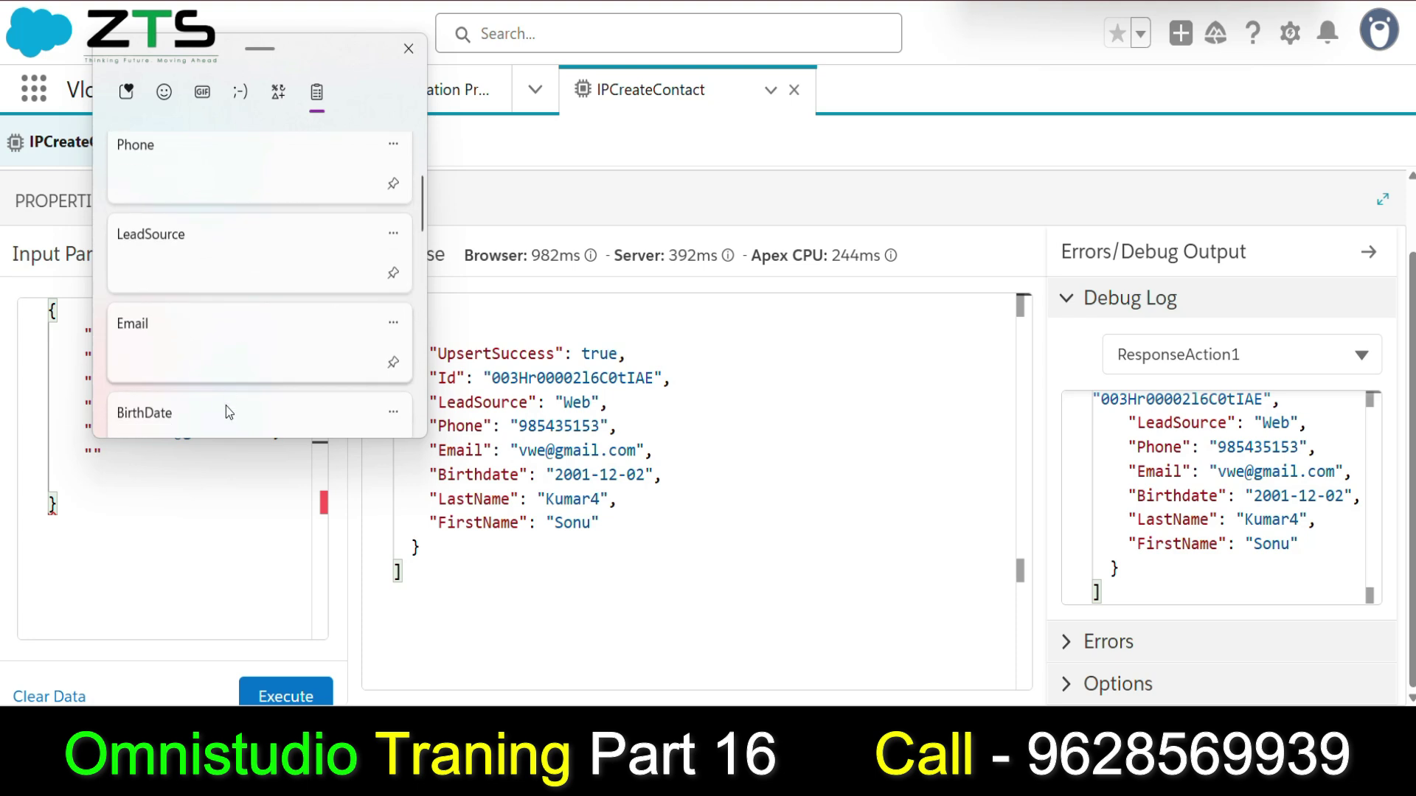
left_click(224, 392)
key("Right")
type(":\"")
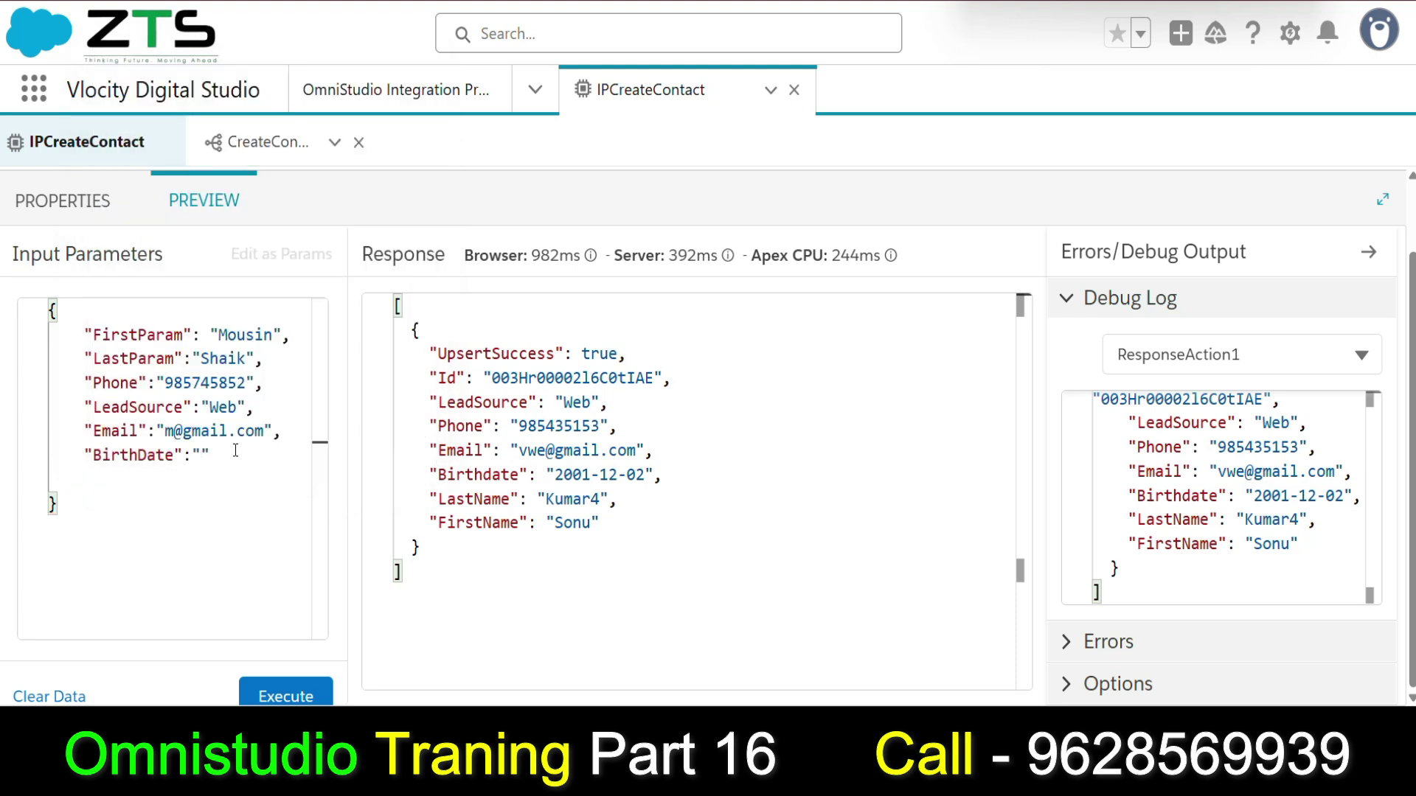
type("25/24")
key("BackSpace")
key("BackSpace")
type("02/16")
key("BackSpace")
type("999")
left_click(288, 694)
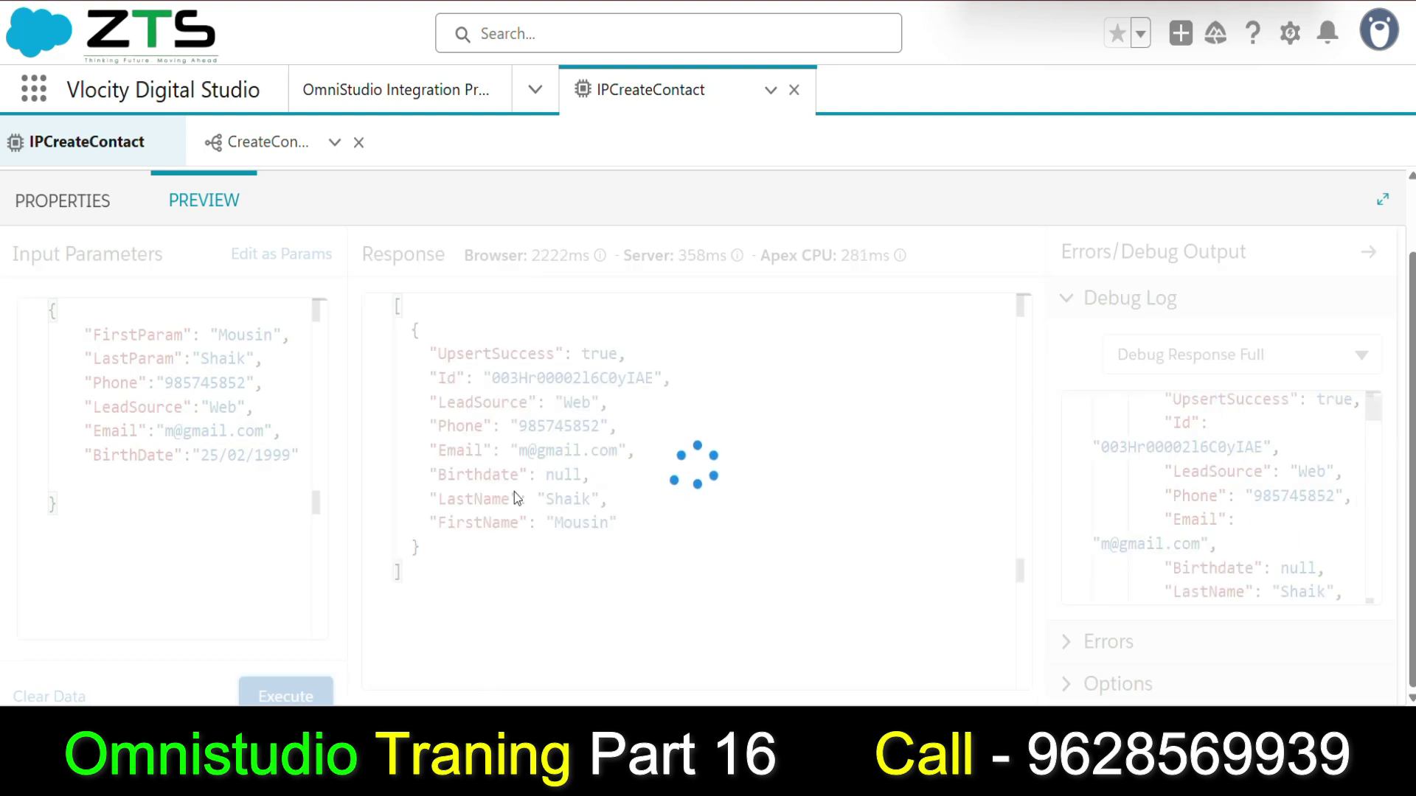
left_click_drag(427, 332, 689, 565)
Reload Recently Viewed contacts, open the new contact, and review its Details fields.
left_click(700, 549)
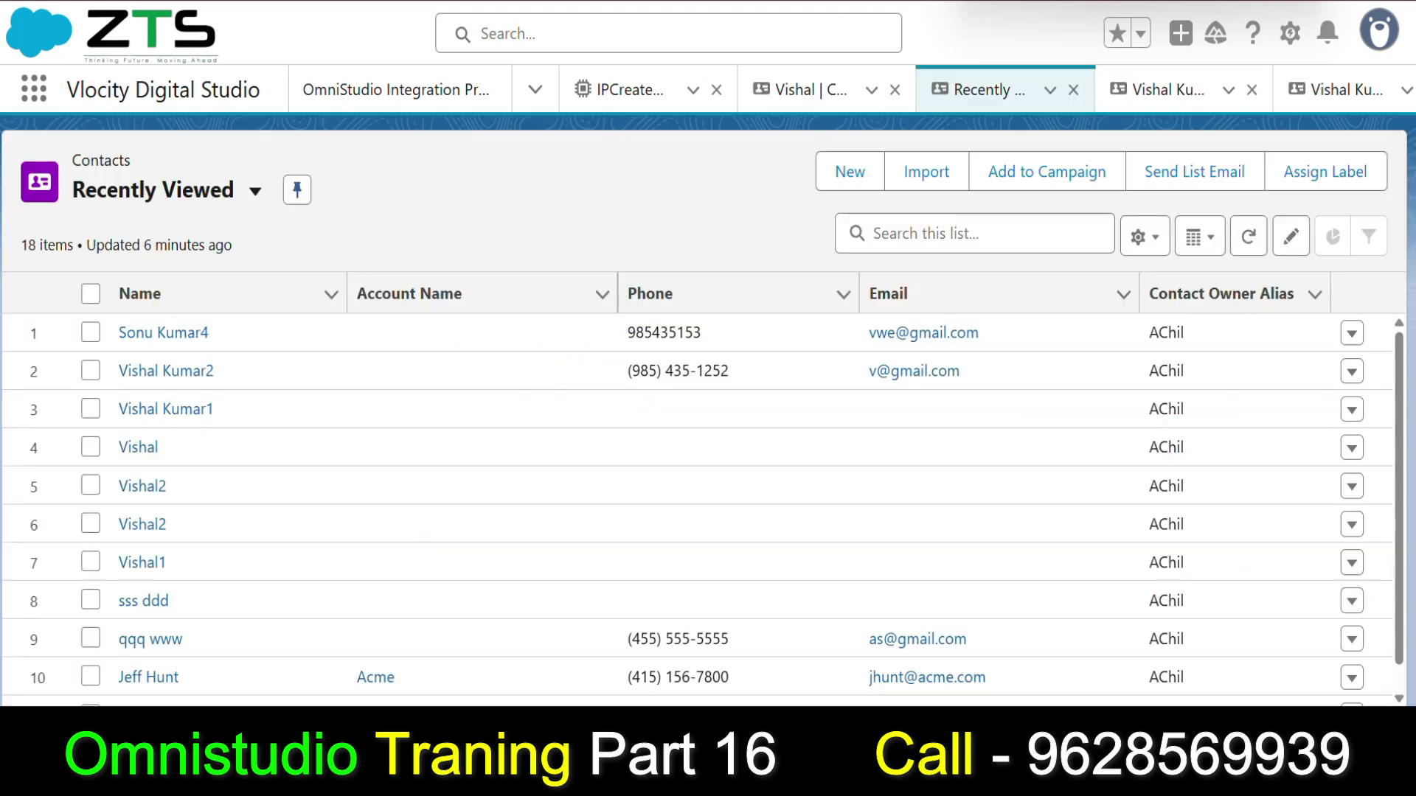
key("F5")
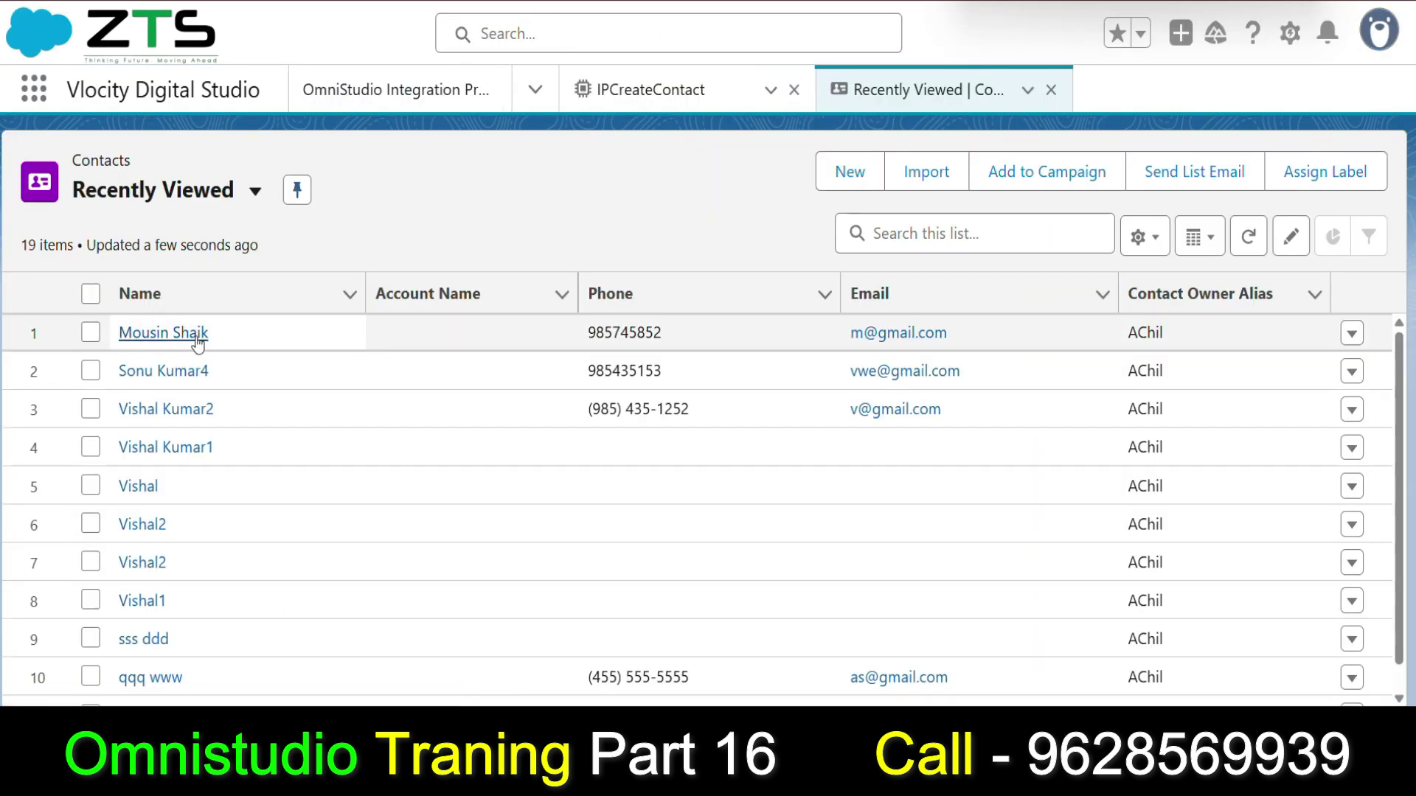
left_click(168, 341)
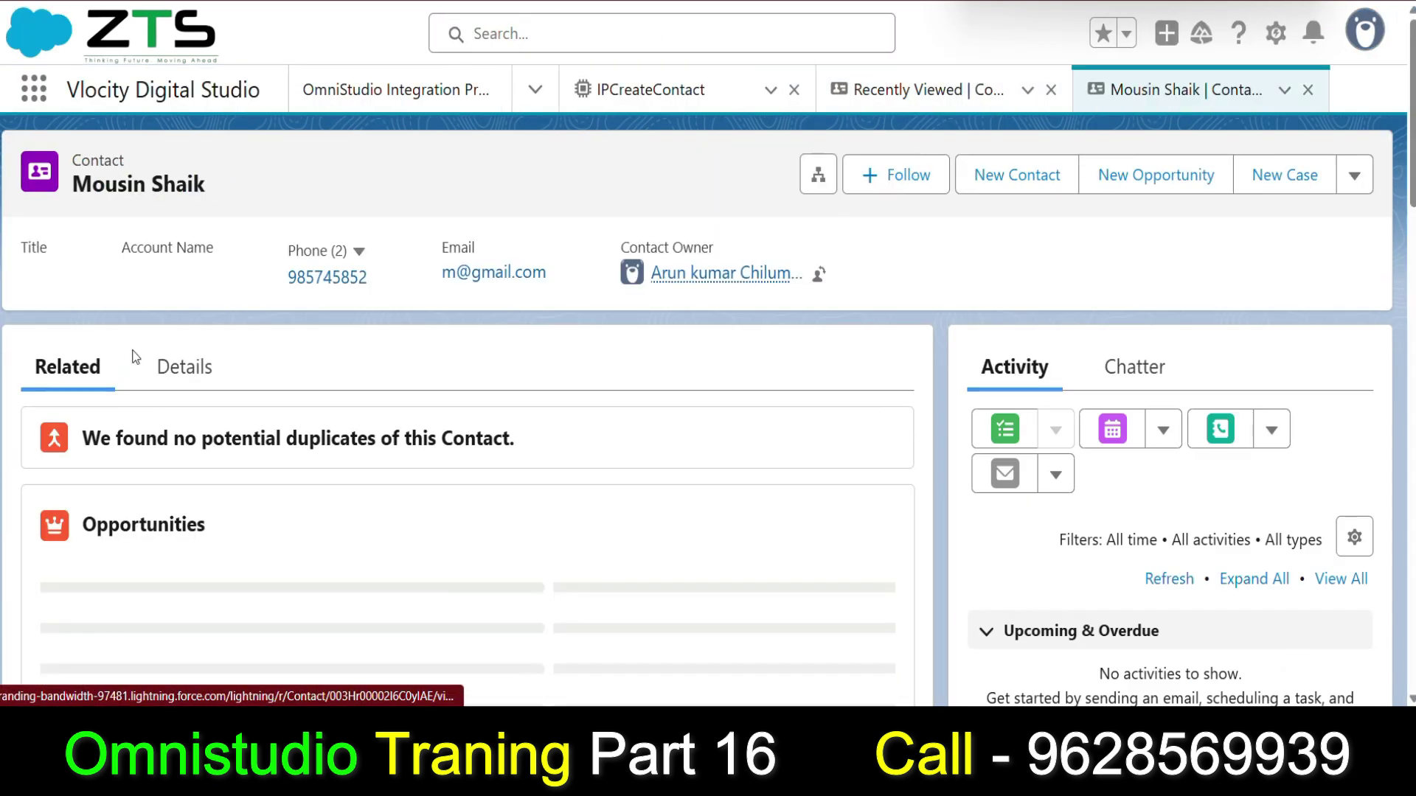
left_click(204, 380)
scroll(433, 453, "down", 5)
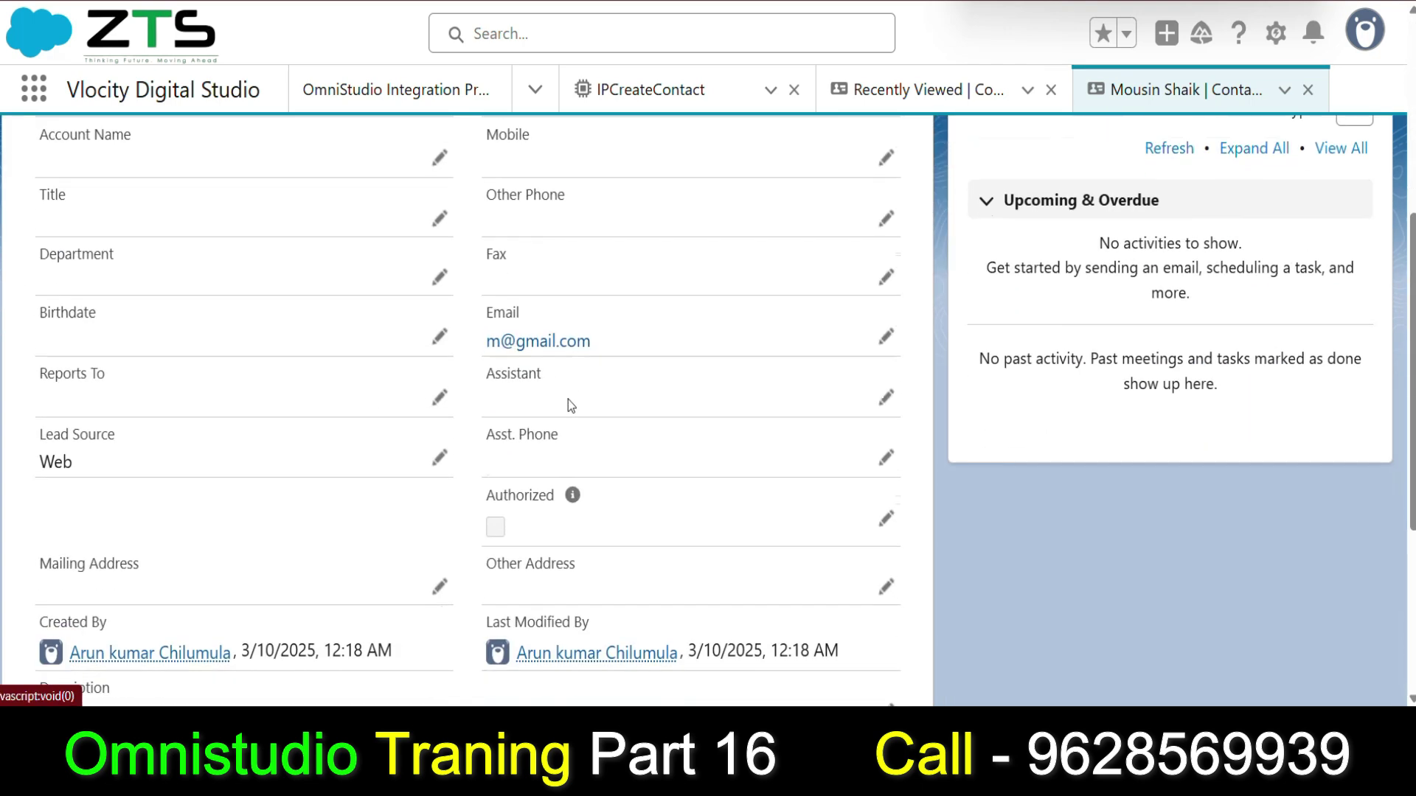
scroll(568, 399, "up", 3)
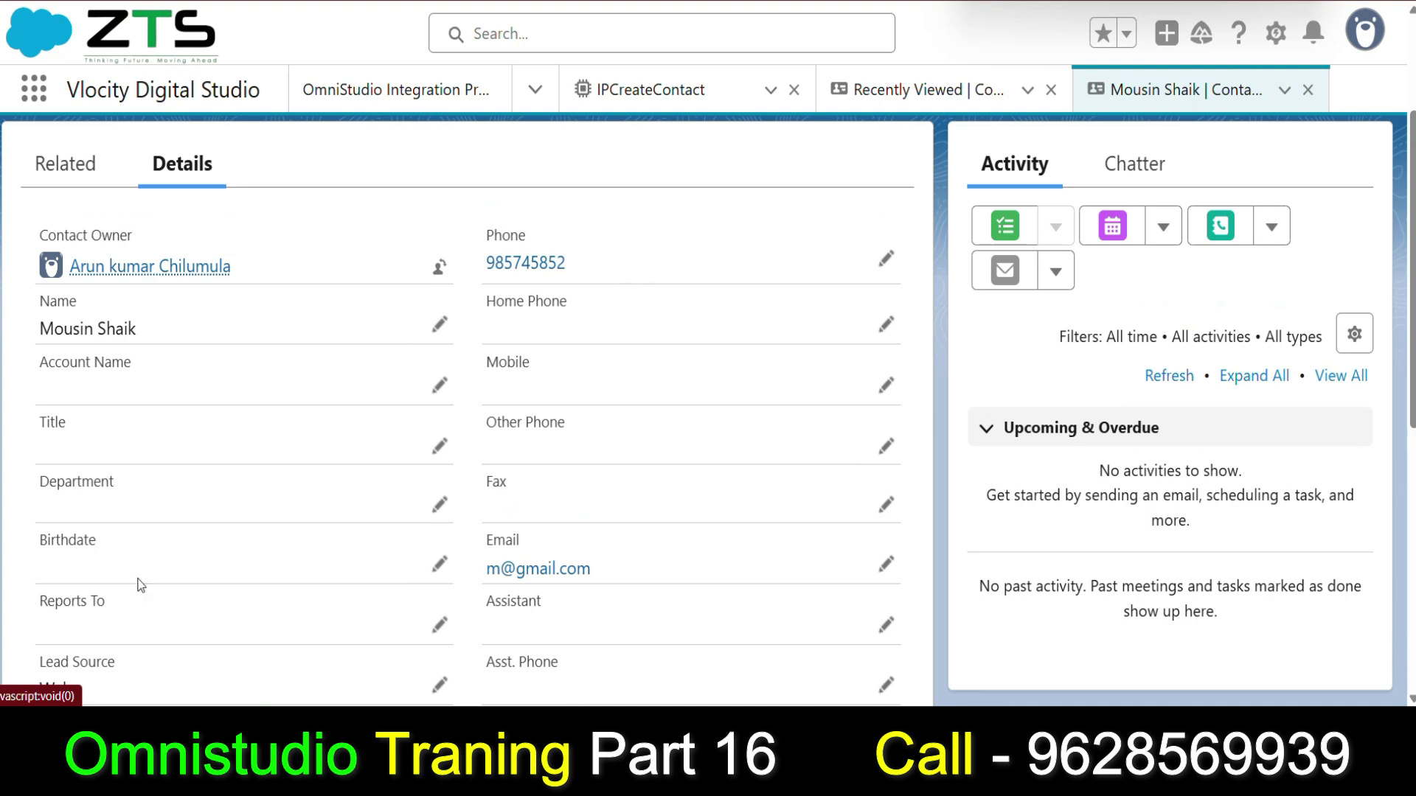
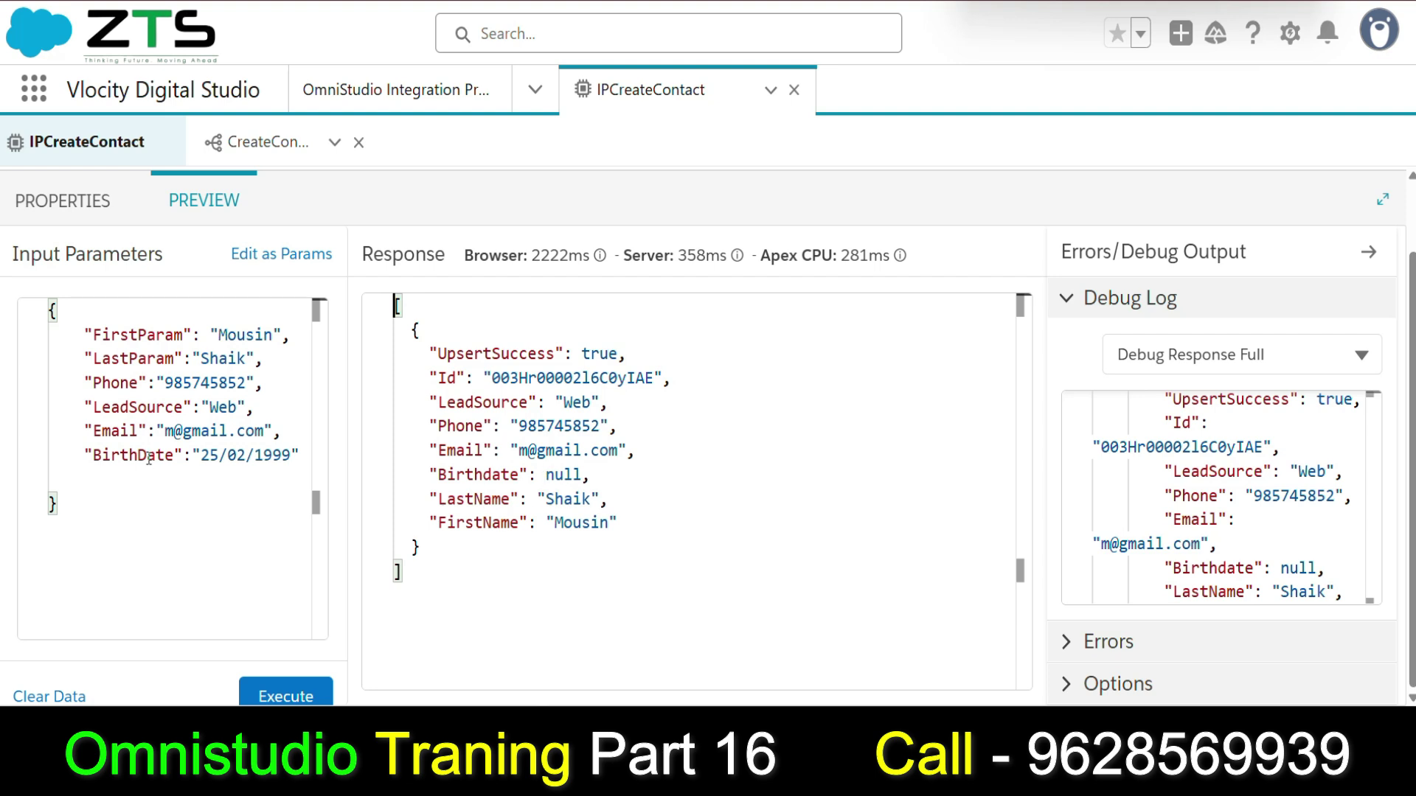
Review the CreateContact DataRaptor's field mappings and the step's Birthdate key.
left_click(95, 204)
scroll(1043, 538, "down", 5)
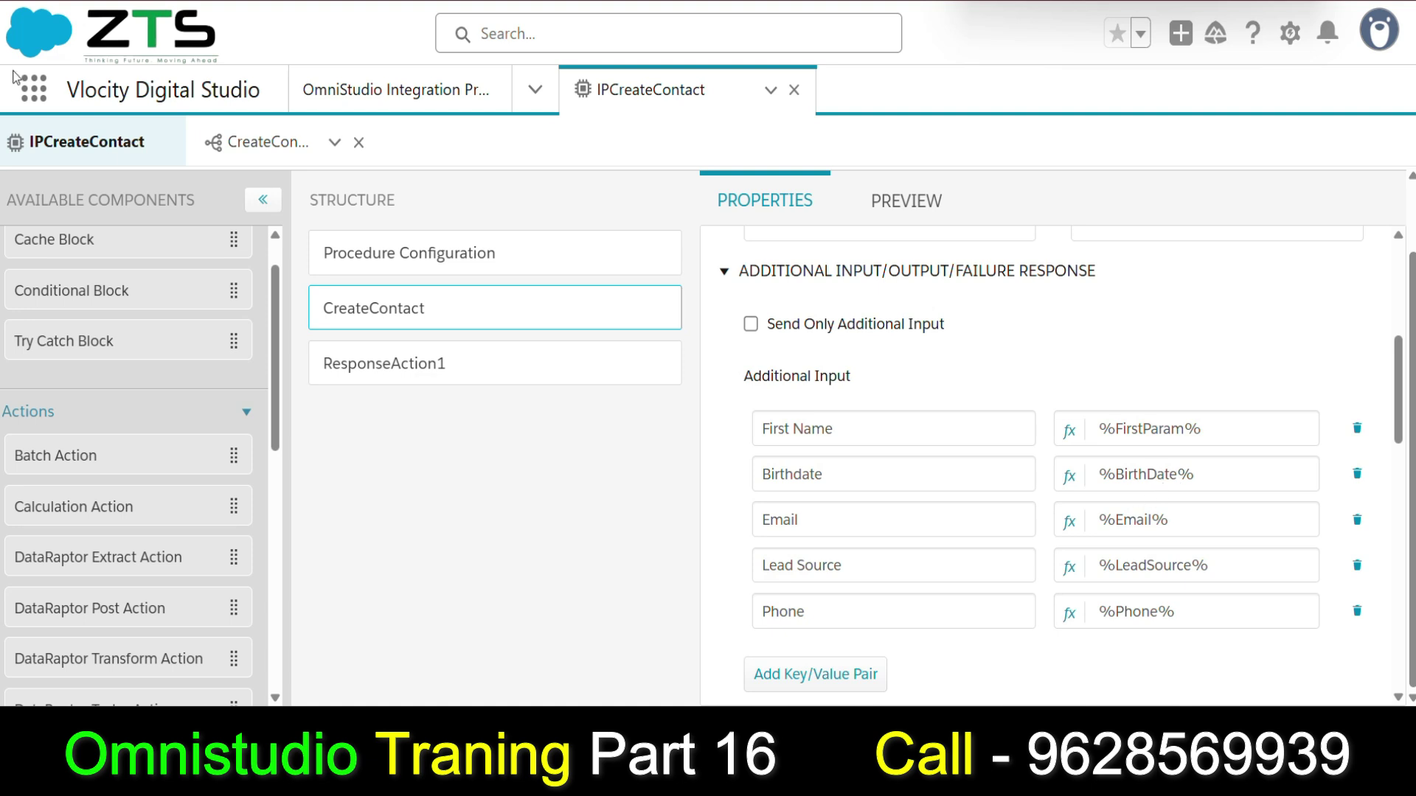
left_click(221, 143)
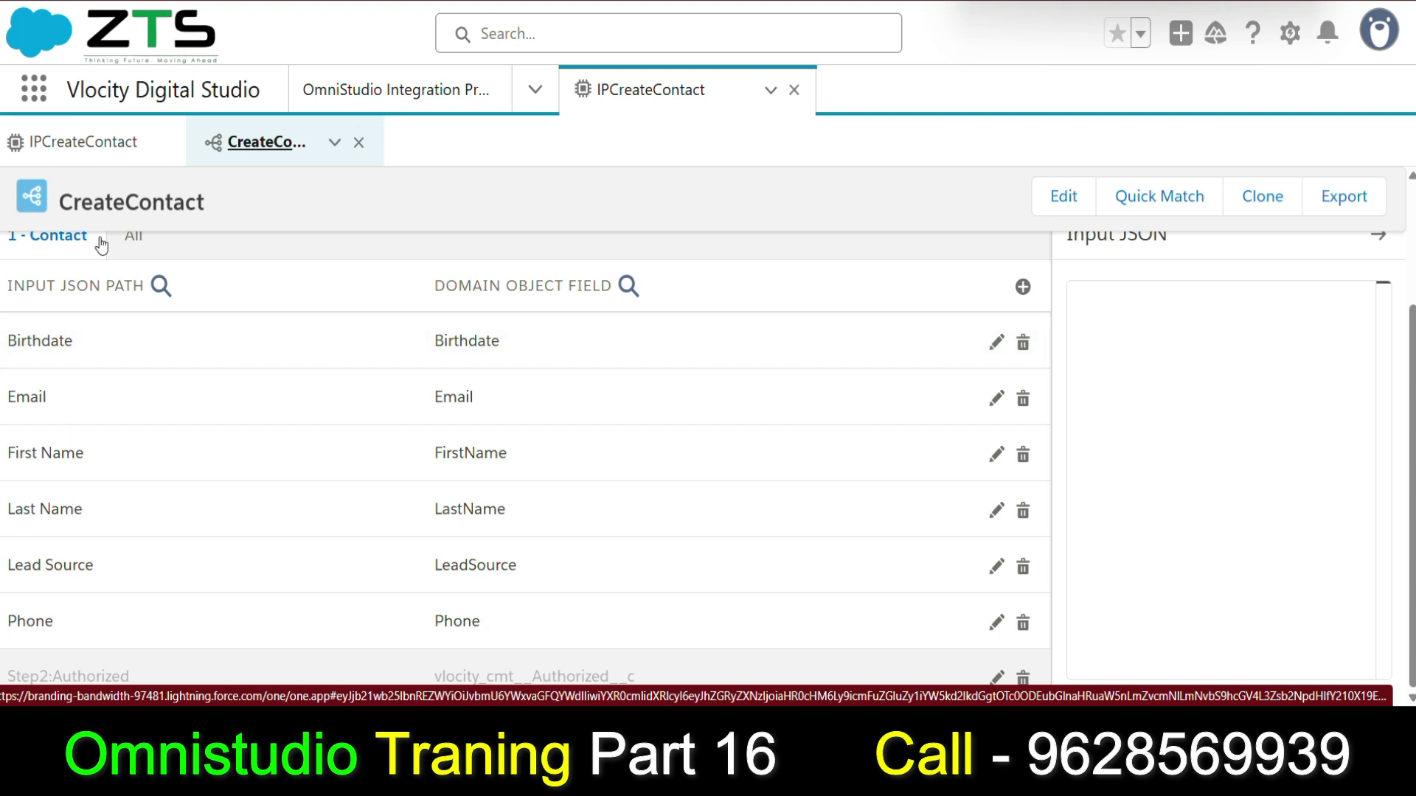
left_click(100, 145)
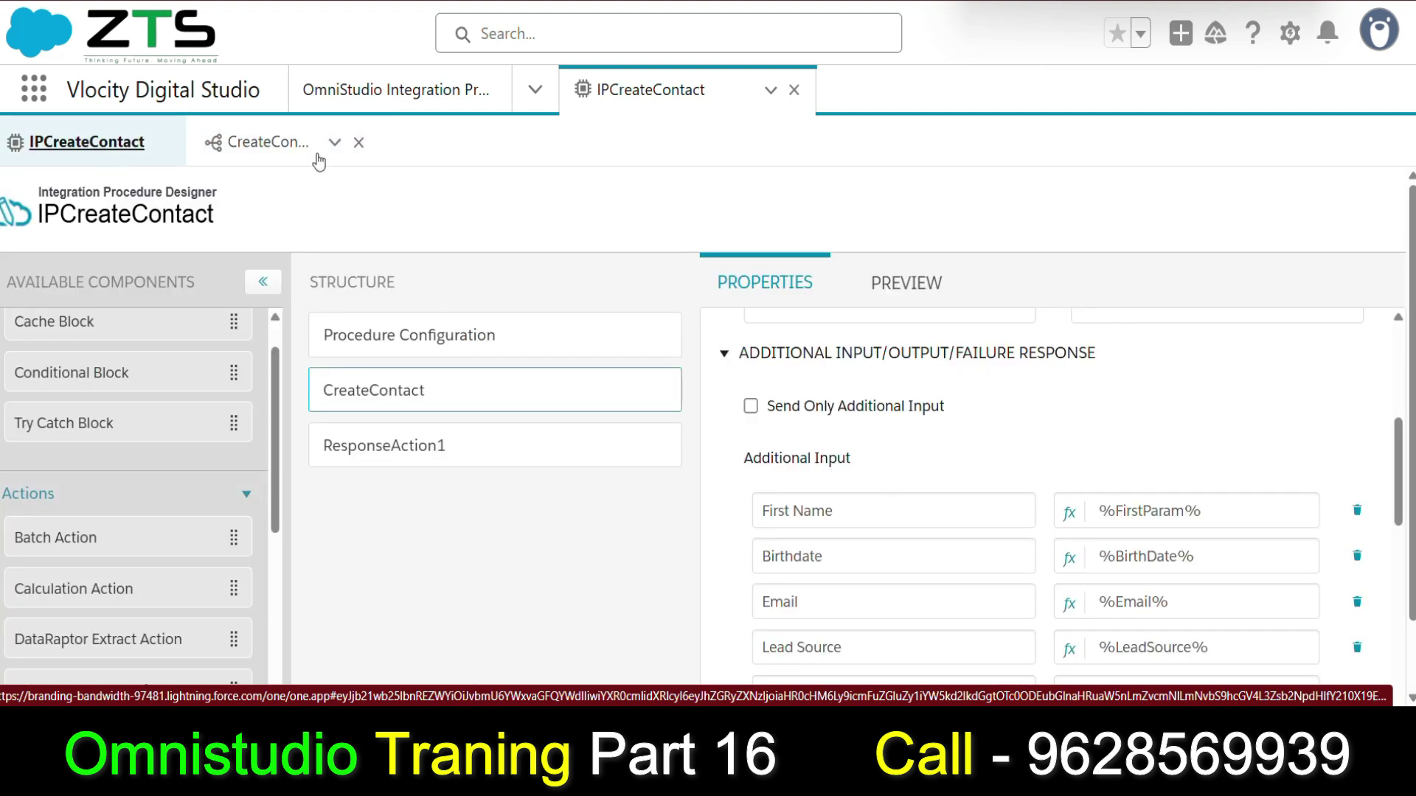
left_click(265, 142)
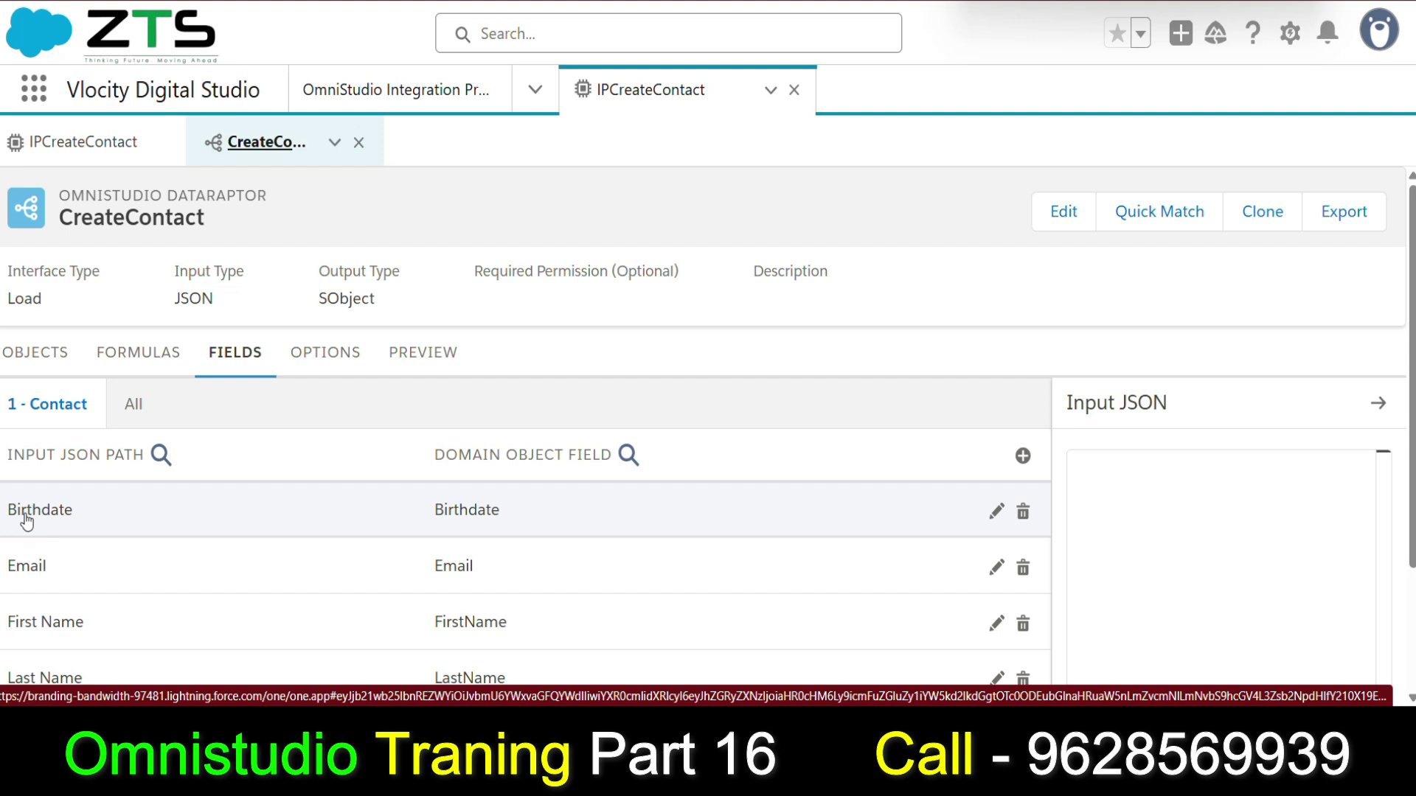
left_click(76, 138)
scroll(848, 538, "down", 1)
left_click(763, 457)
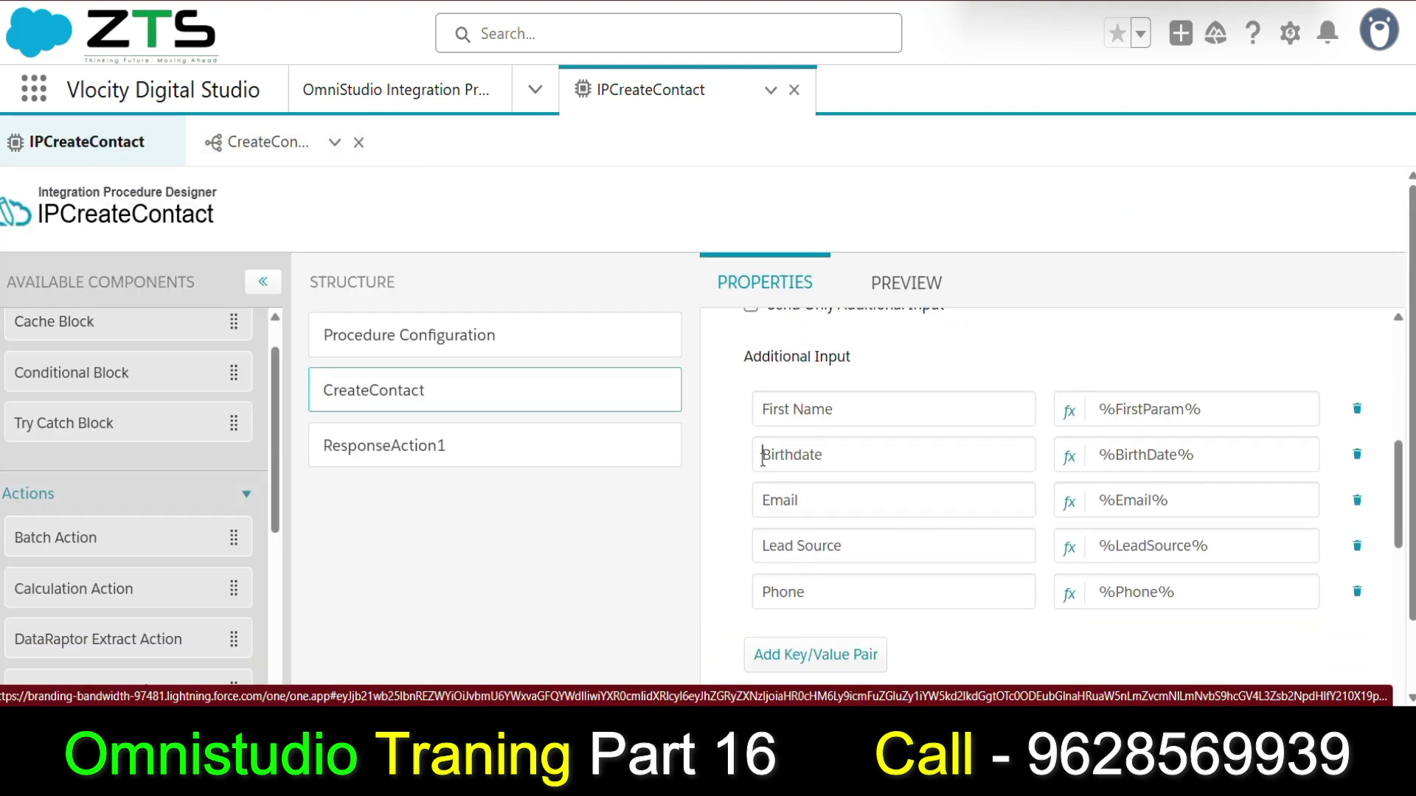
double_click(762, 458)
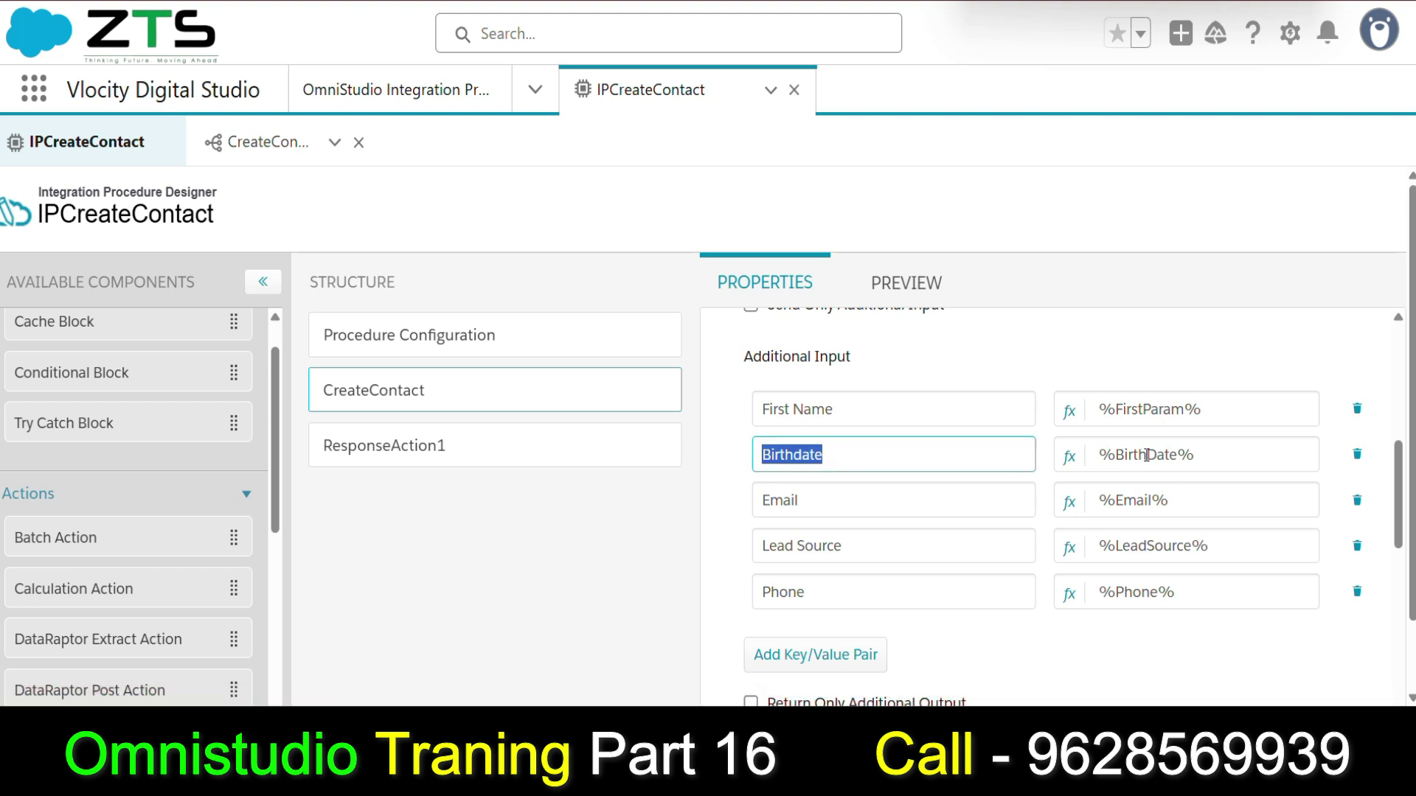
Compare the preview's BirthDate input key with the step properties and highlight the null Birthdate result.
left_click(900, 284)
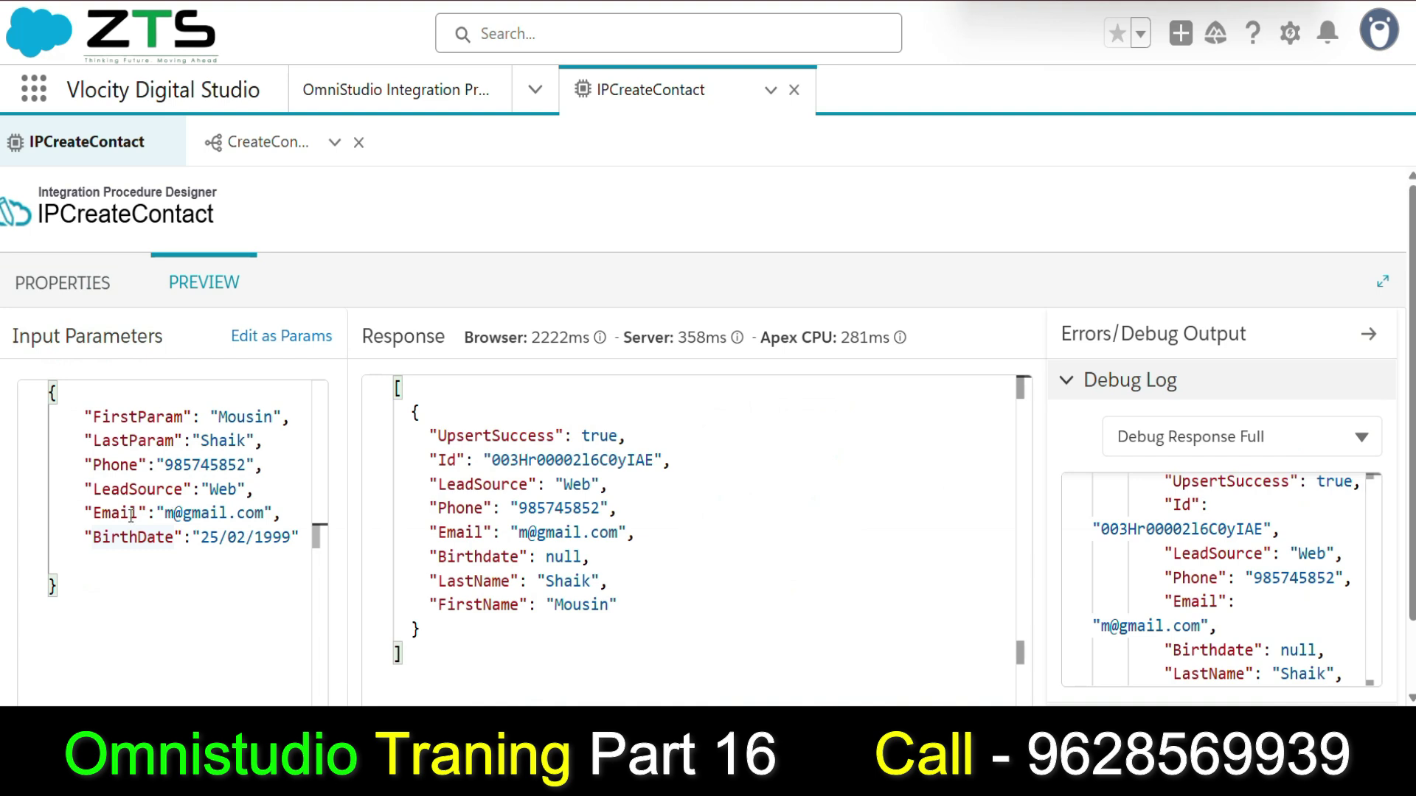
left_click(149, 537)
left_click(59, 288)
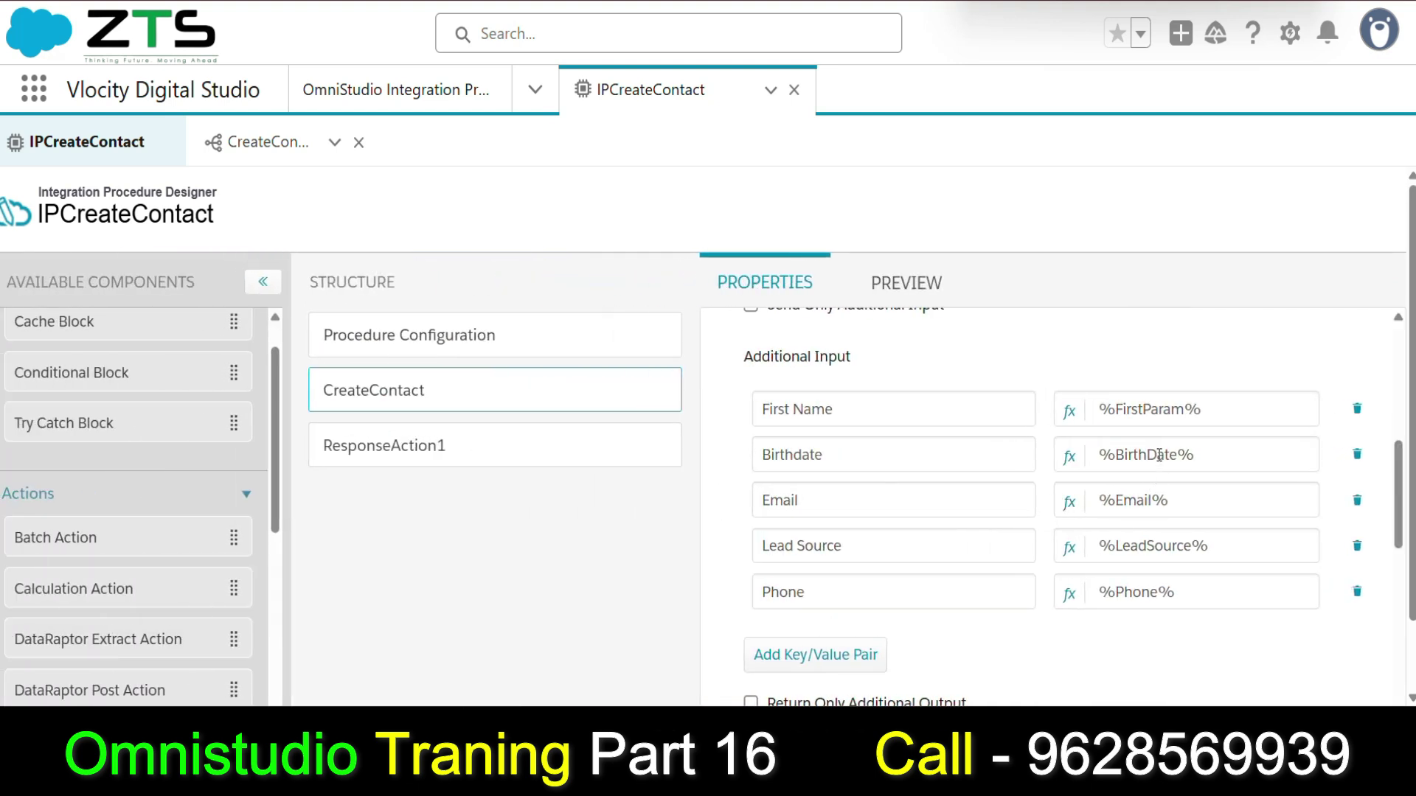
scroll(1159, 502, "down", 2)
scroll(1159, 533, "up", 2)
left_click(928, 293)
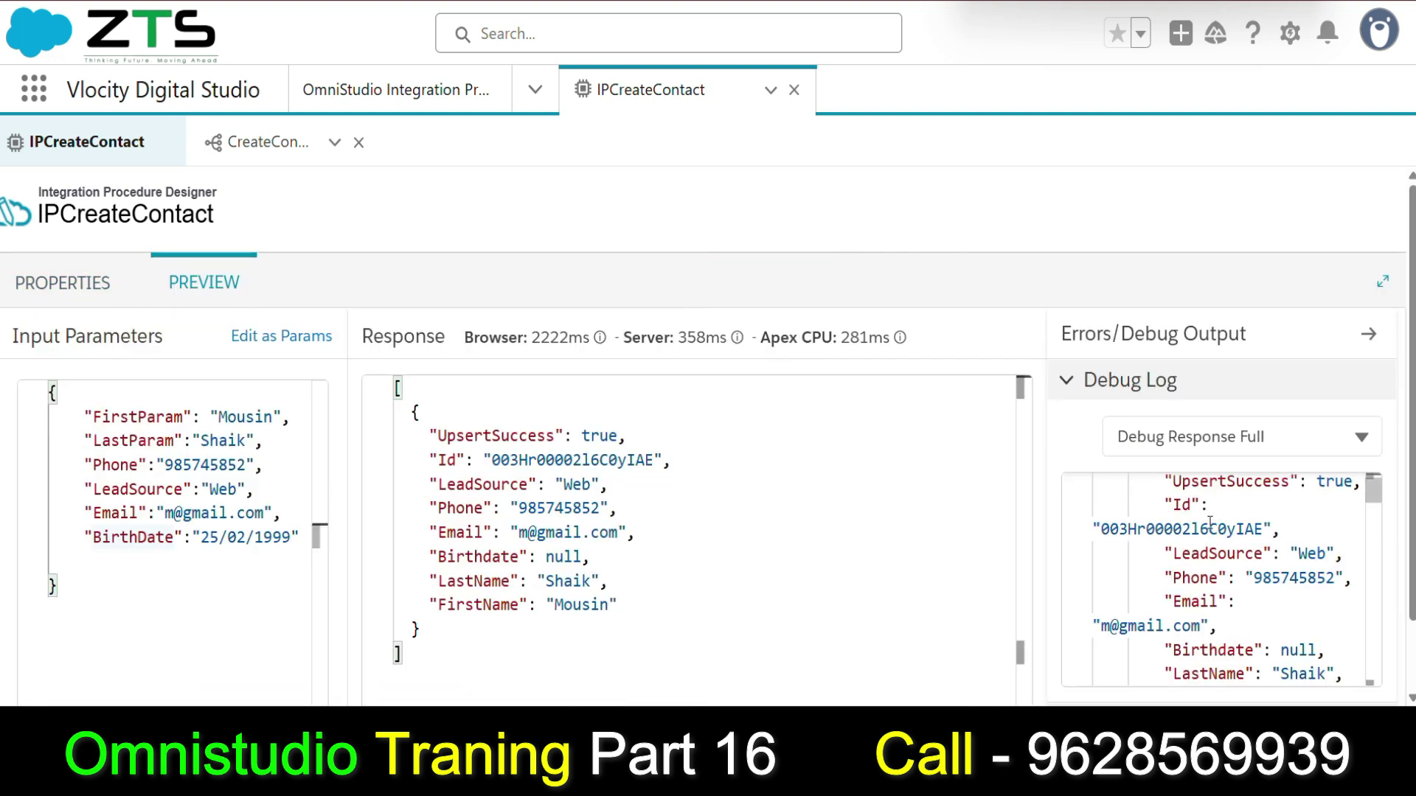
scroll(1224, 560, "down", 2)
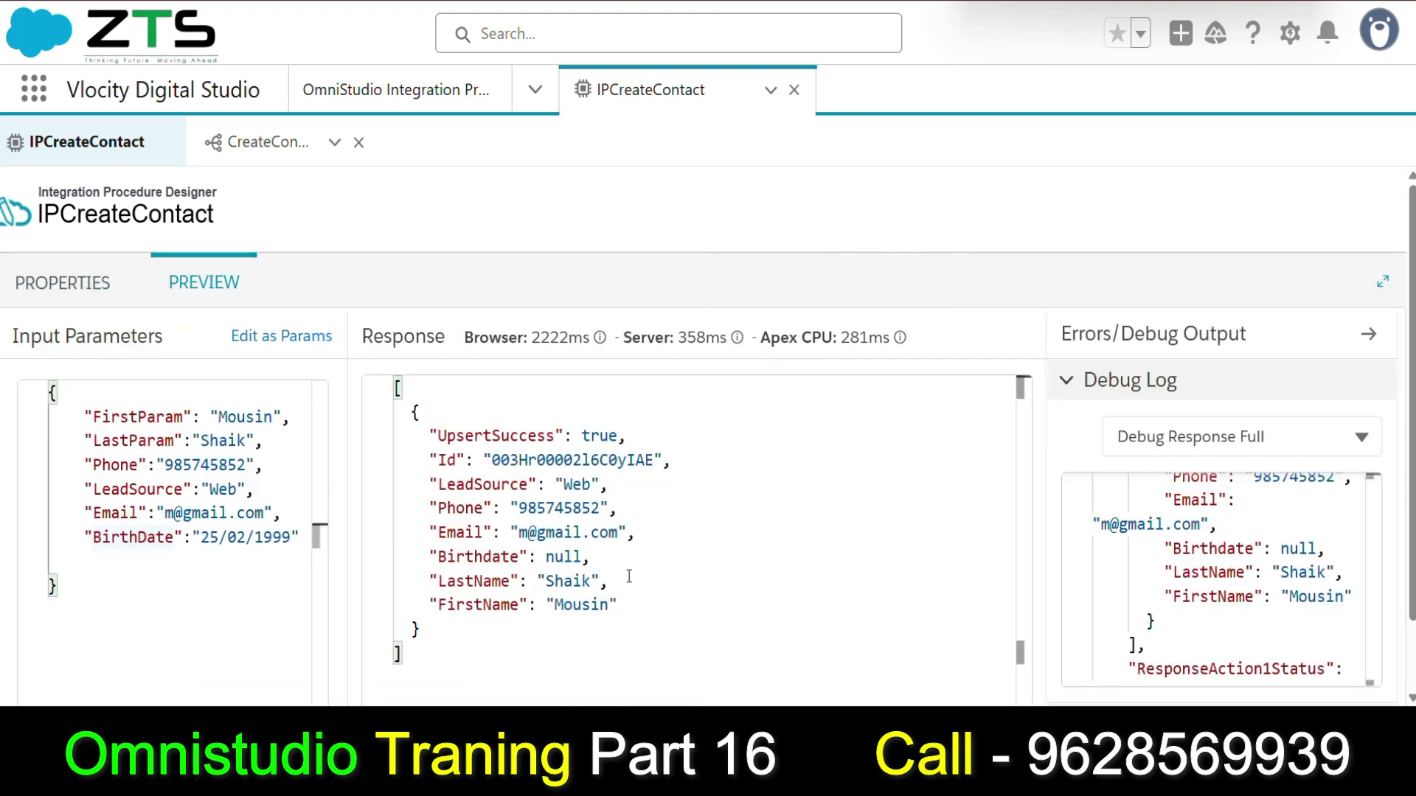
left_click_drag(436, 557, 576, 556)
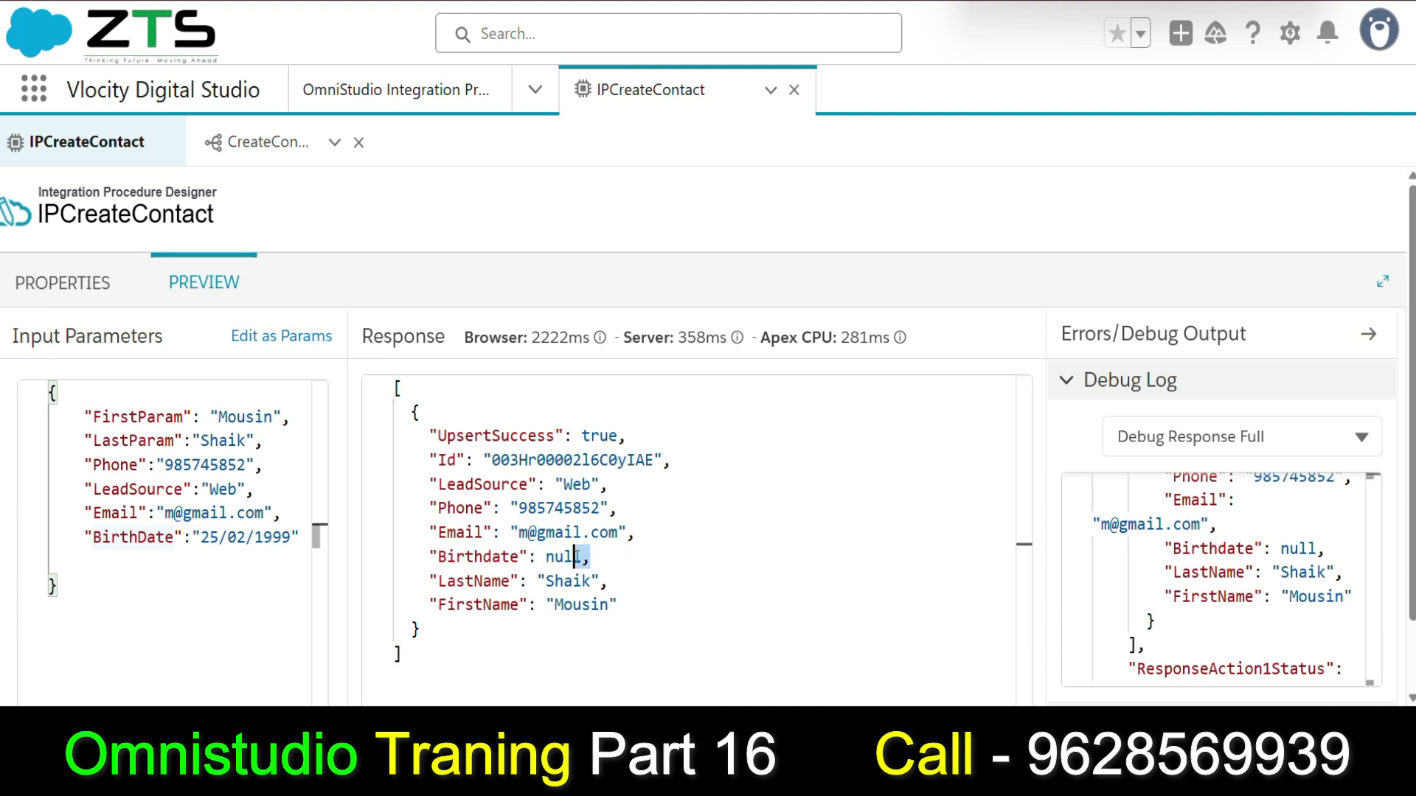
Rename the test input key BirthDate to Birthdate and append 1 to the last name.
left_click(148, 538)
key("BackSpace")
type("d")
scroll(737, 506, "down", 1)
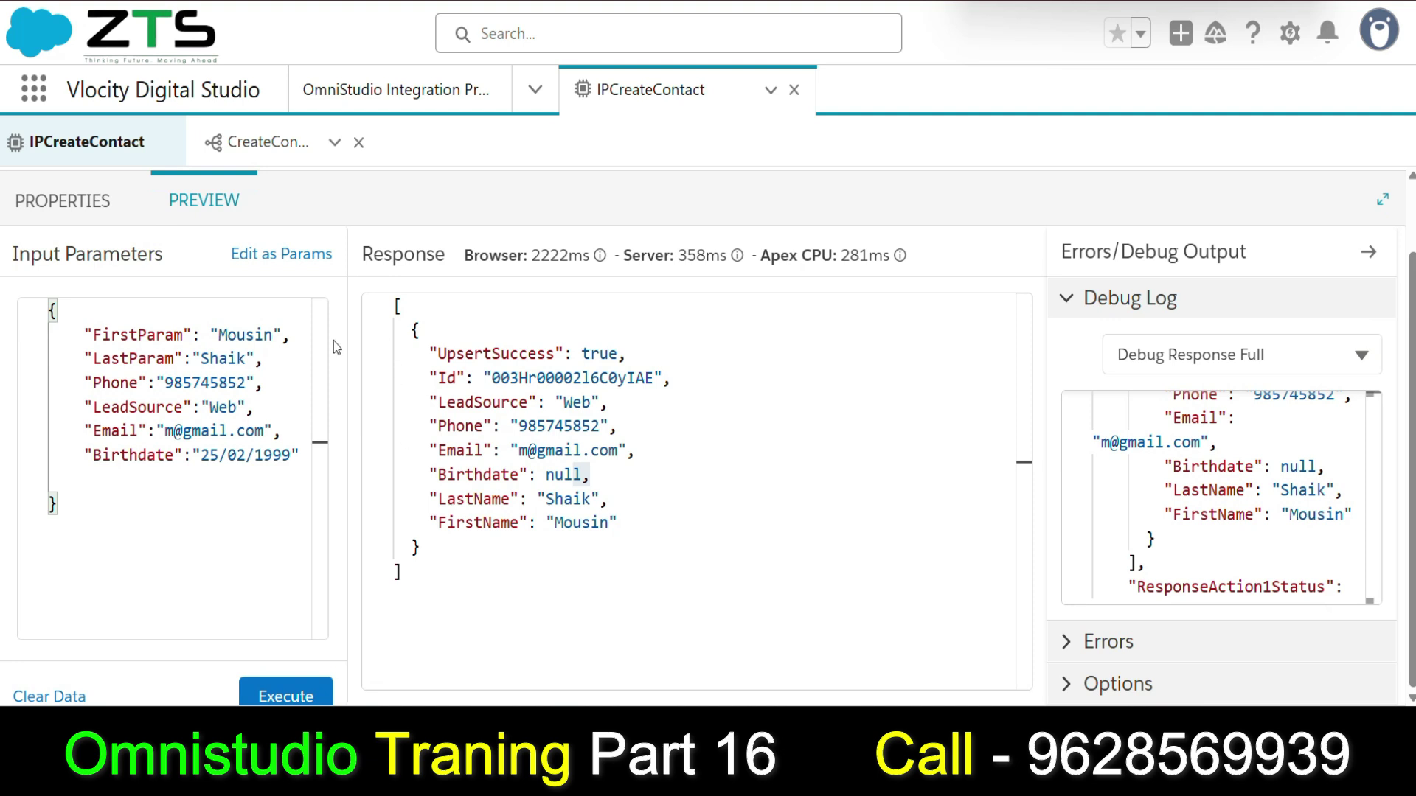
left_click(246, 358)
type("1")
Change the phone's last digit to 9, paste a new e-mail, and execute the preview.
left_click(248, 383)
key("BackSpace")
type("9")
left_click_drag(166, 430, 263, 431)
key("ctrl+v")
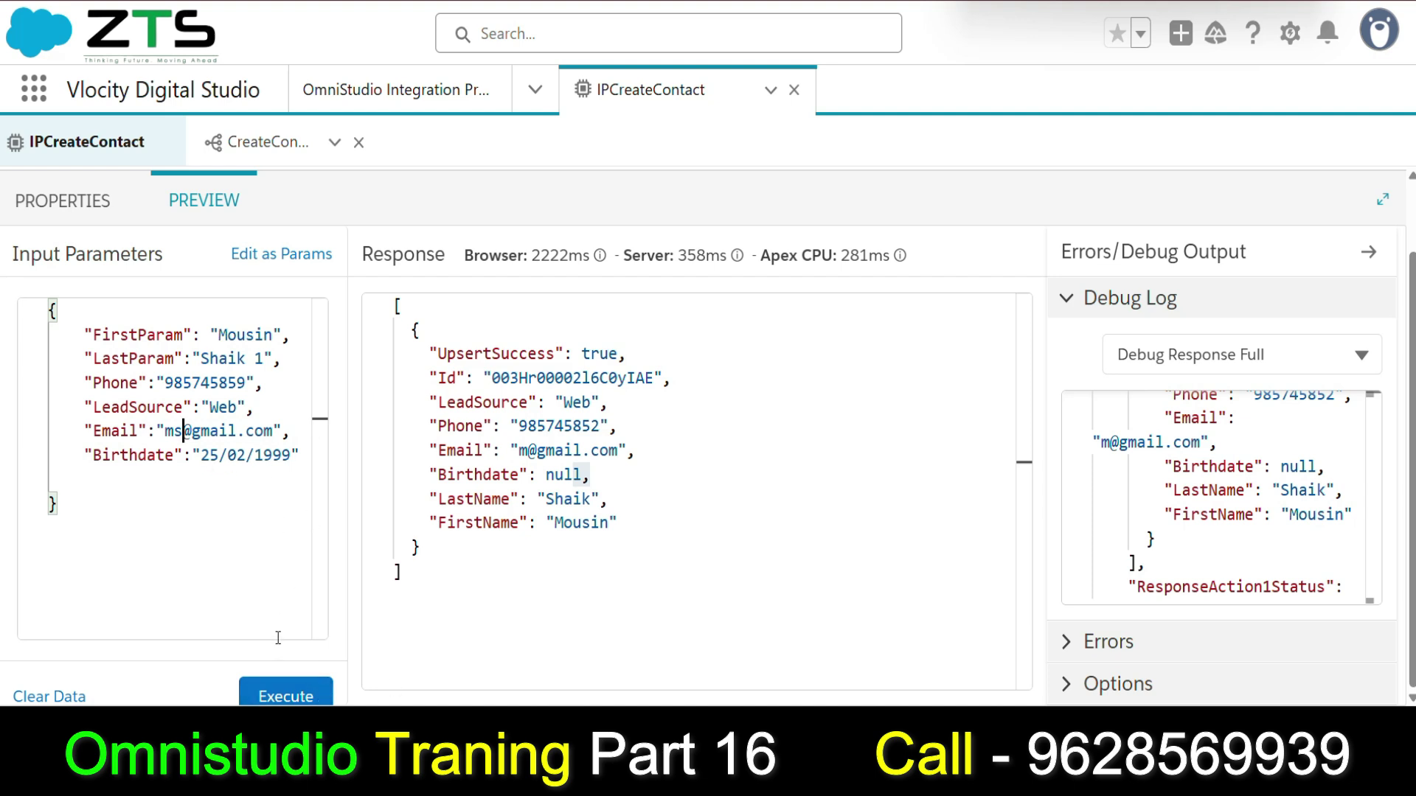
left_click(285, 681)
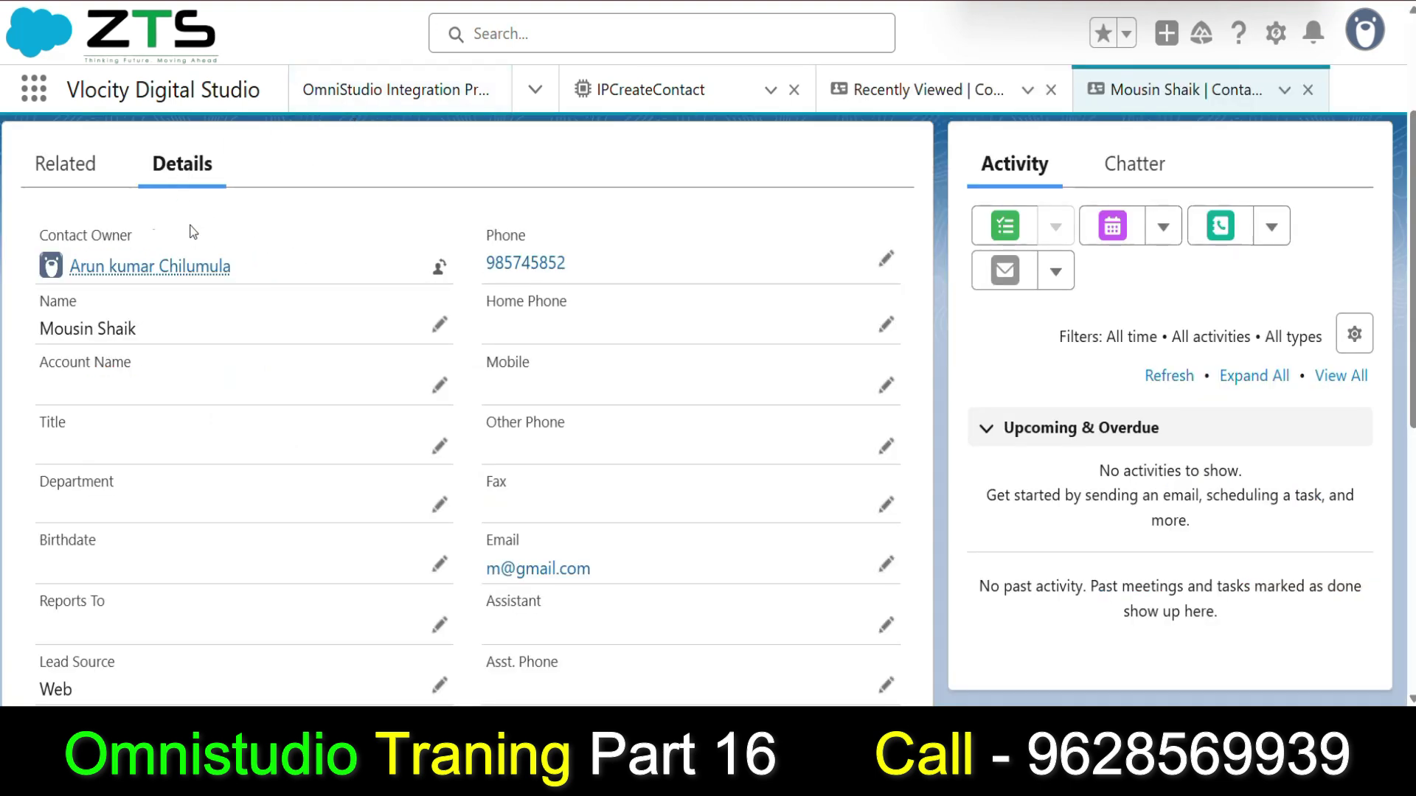
Reload the contact record and check its Details, where Birthdate is still blank.
scroll(413, 199, "up", 3)
key("F5")
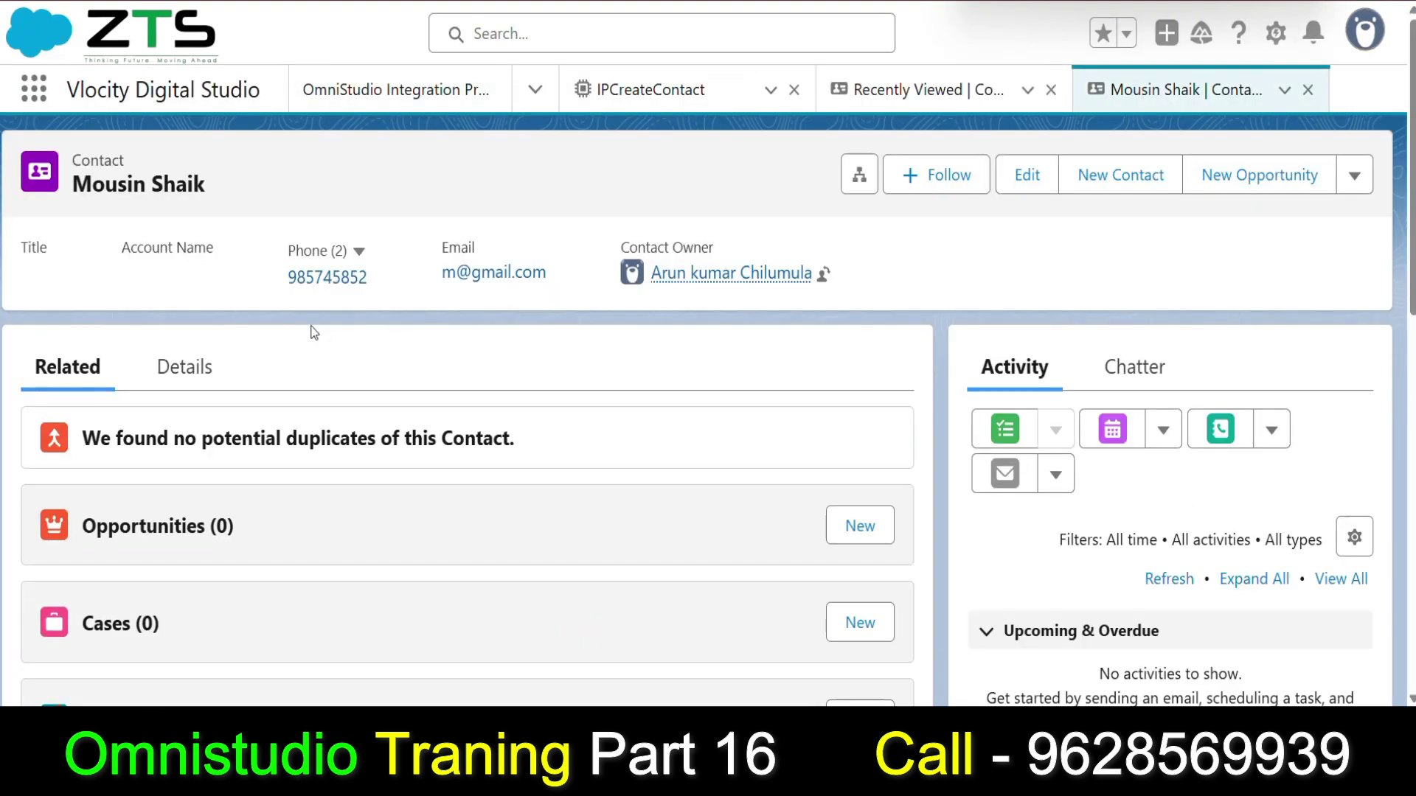
left_click(184, 367)
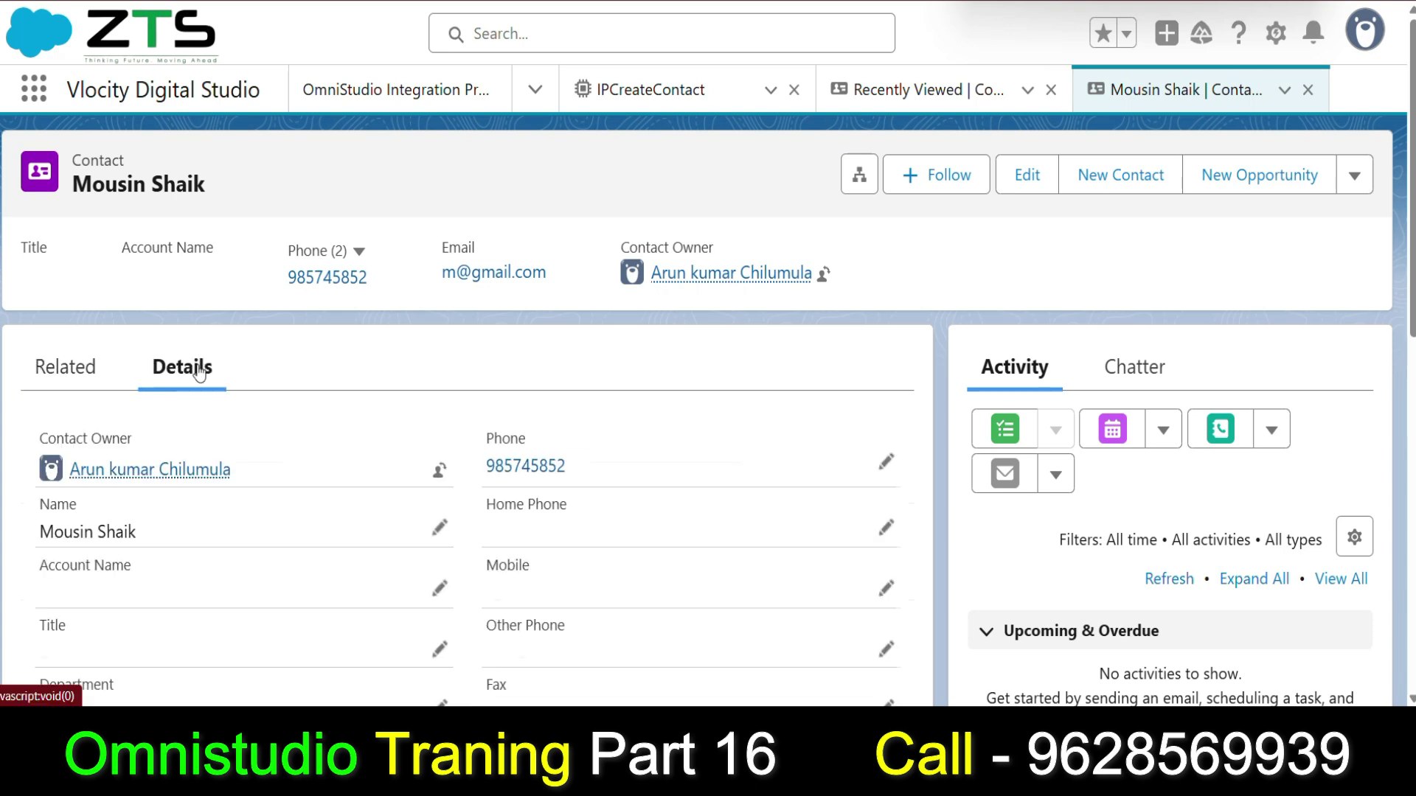
scroll(232, 466, "down", 8)
scroll(47, 281, "up", 3)
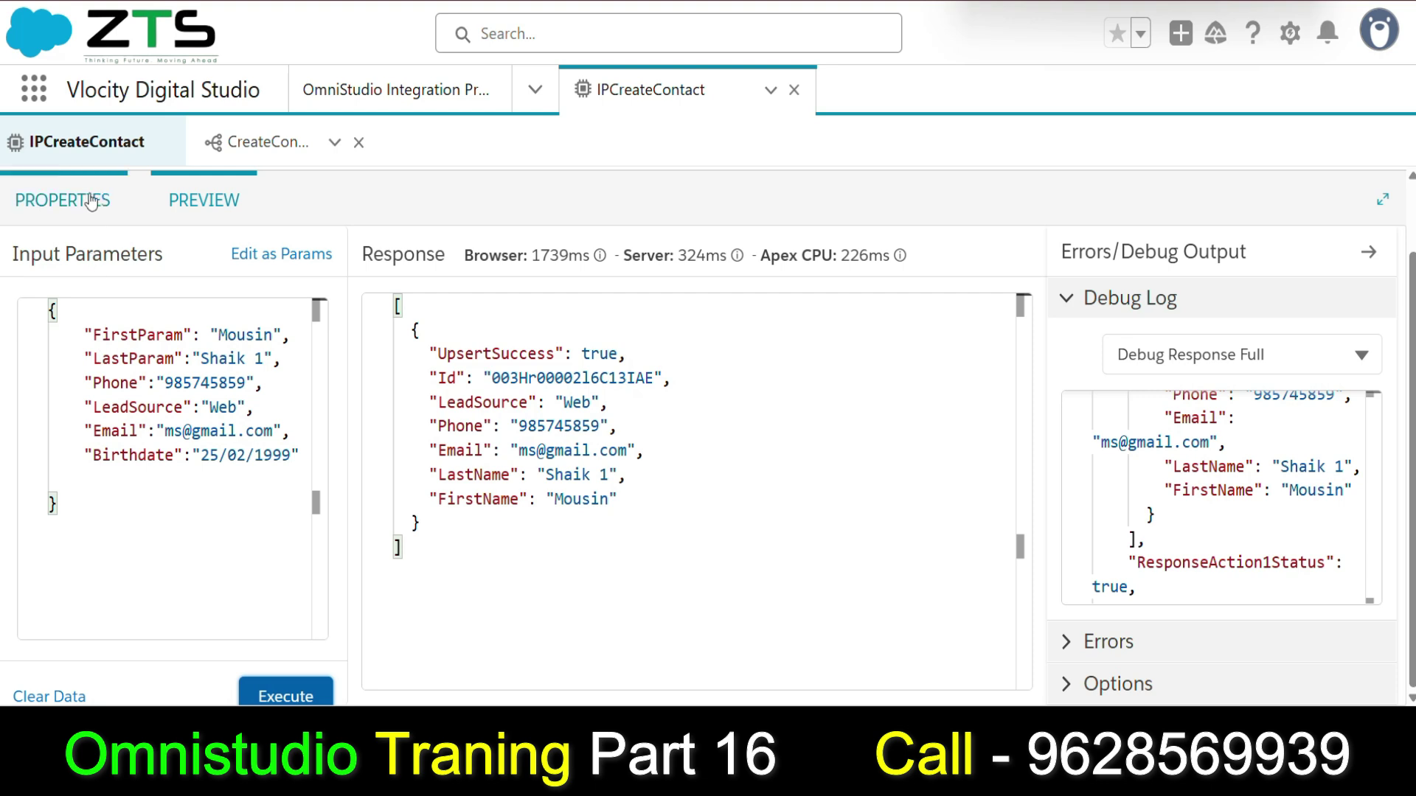
Revisit the CreateContact step's Birthdate key in the procedure properties.
left_click(90, 200)
left_click(815, 375)
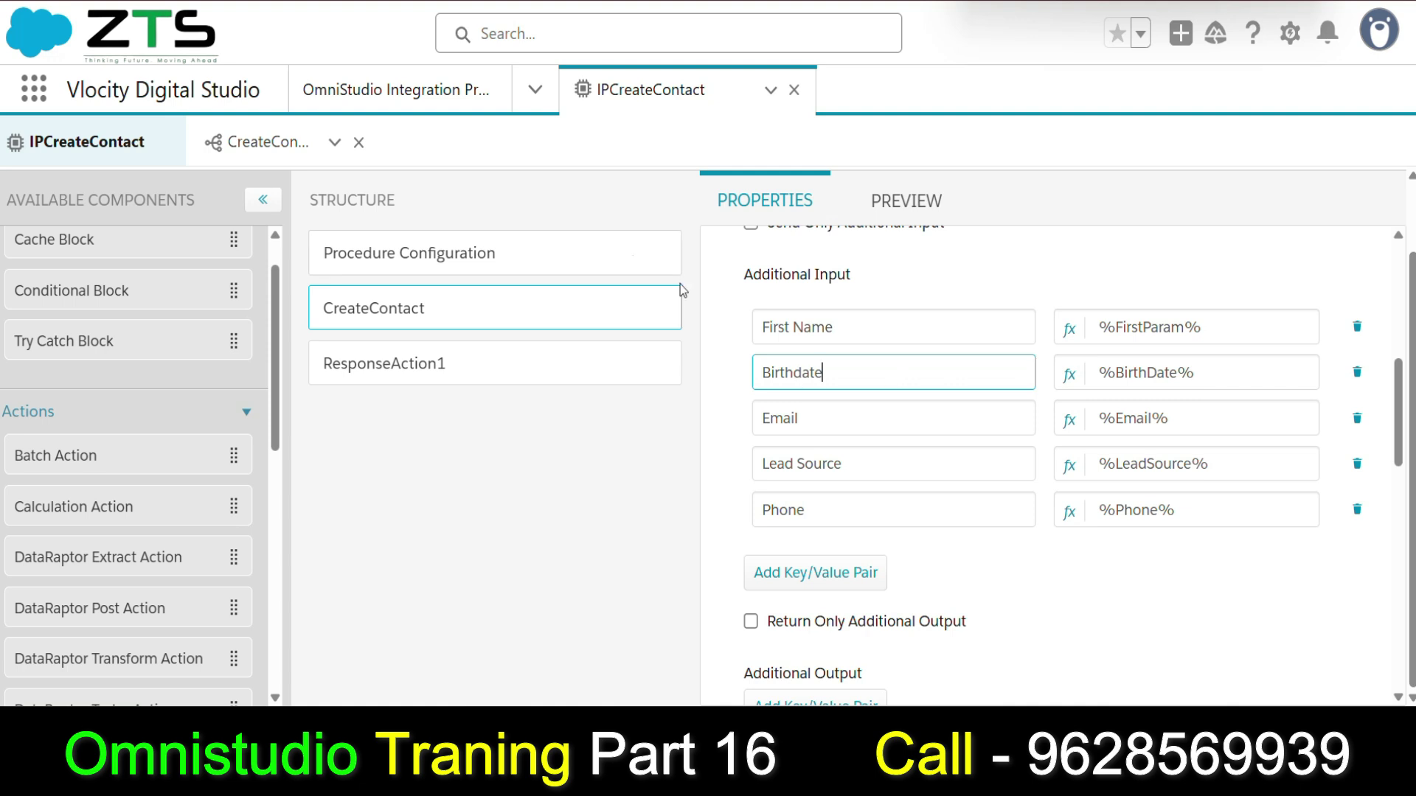
left_click(256, 148)
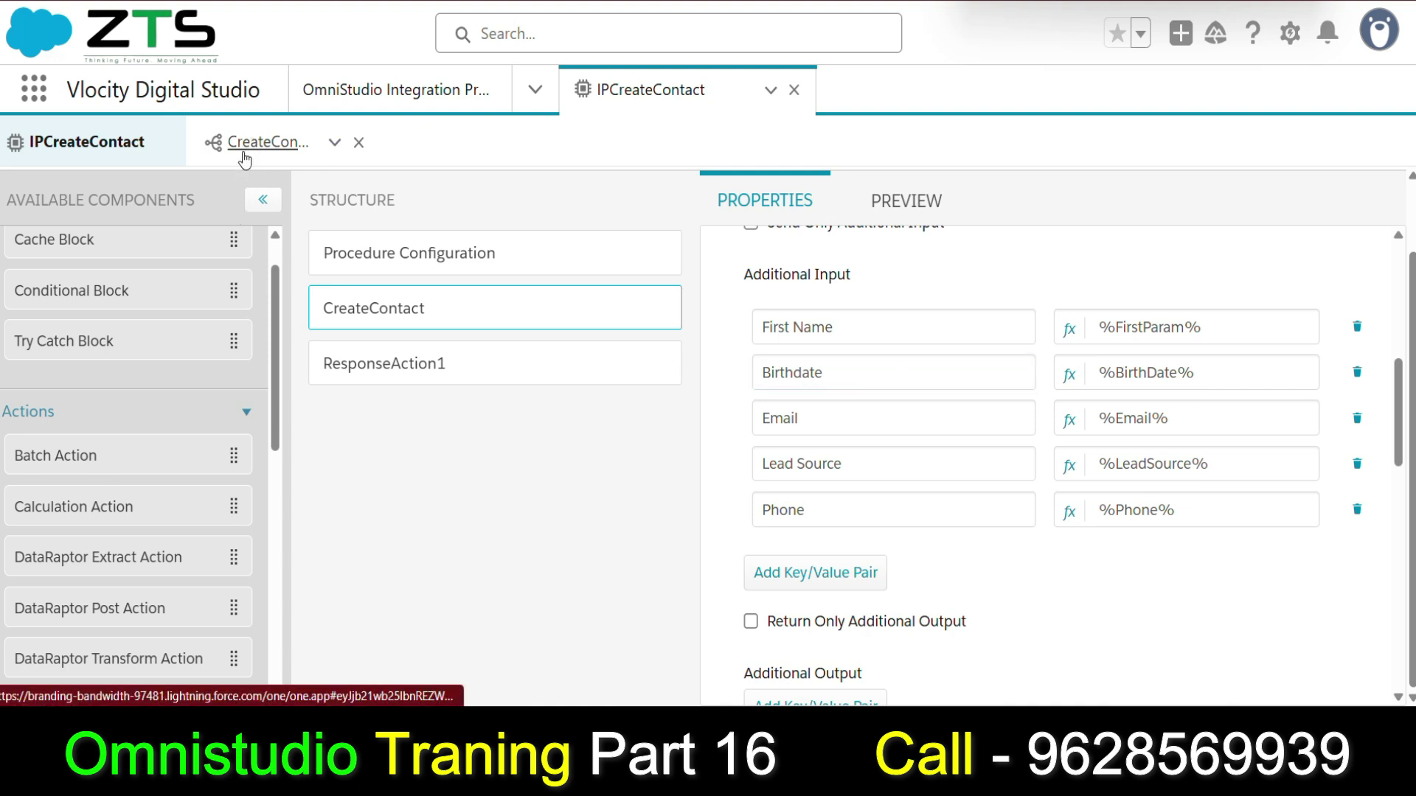
In the CreateContact DataRaptor, reselect Birthdate as the Birthdate mapping's Contact field and preview it.
left_click(255, 143)
scroll(83, 441, "down", 2)
left_click(82, 435)
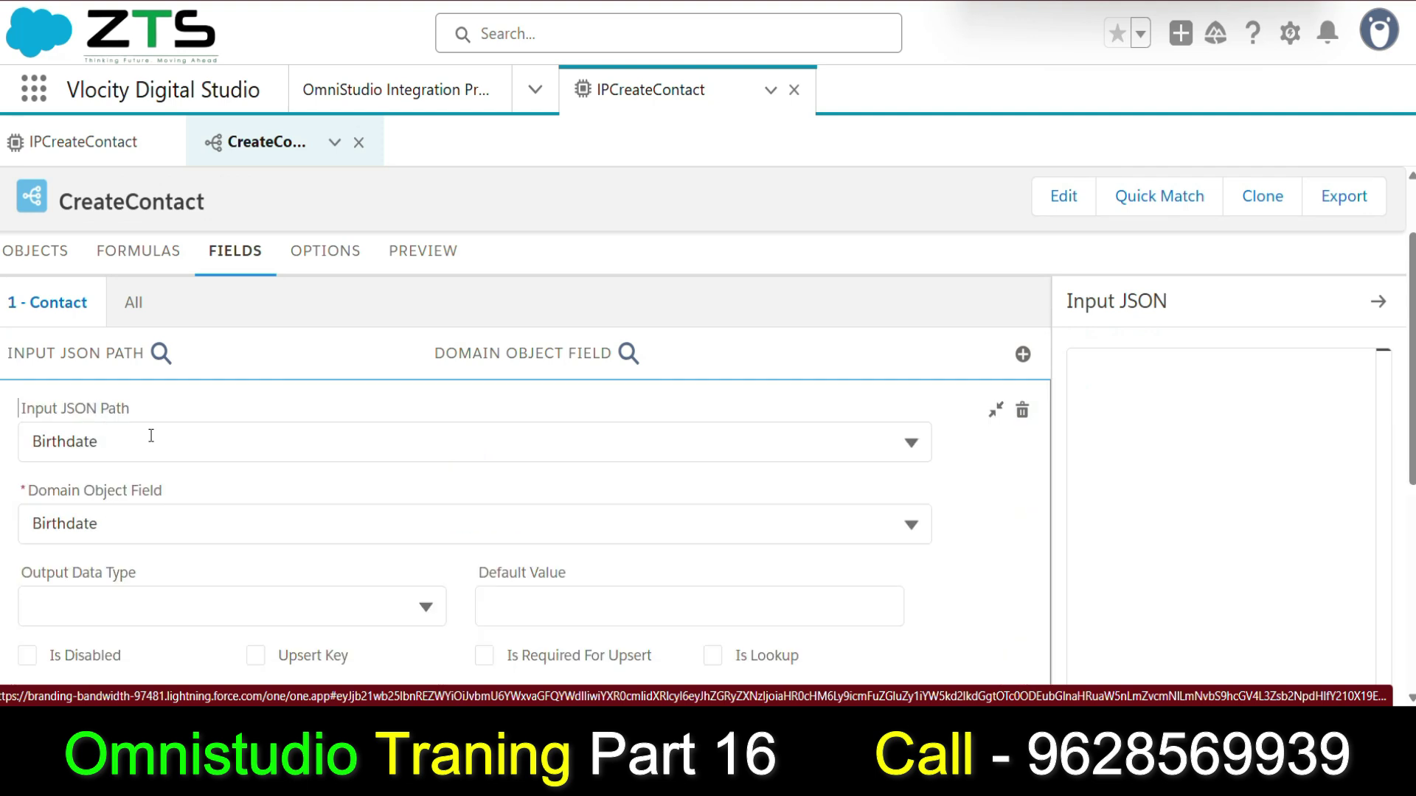
scroll(63, 411, "down", 2)
left_click(139, 422)
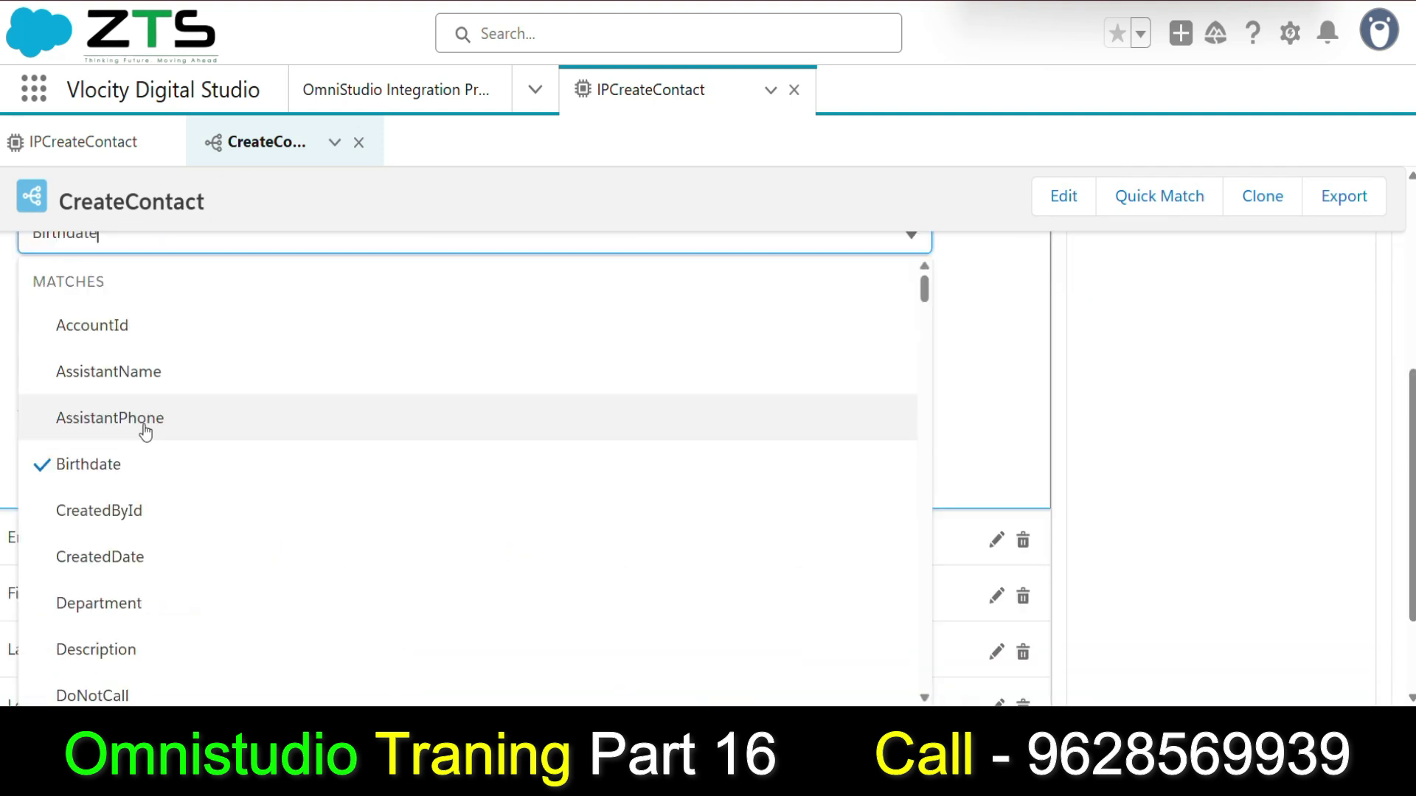
left_click(113, 464)
left_click(114, 465)
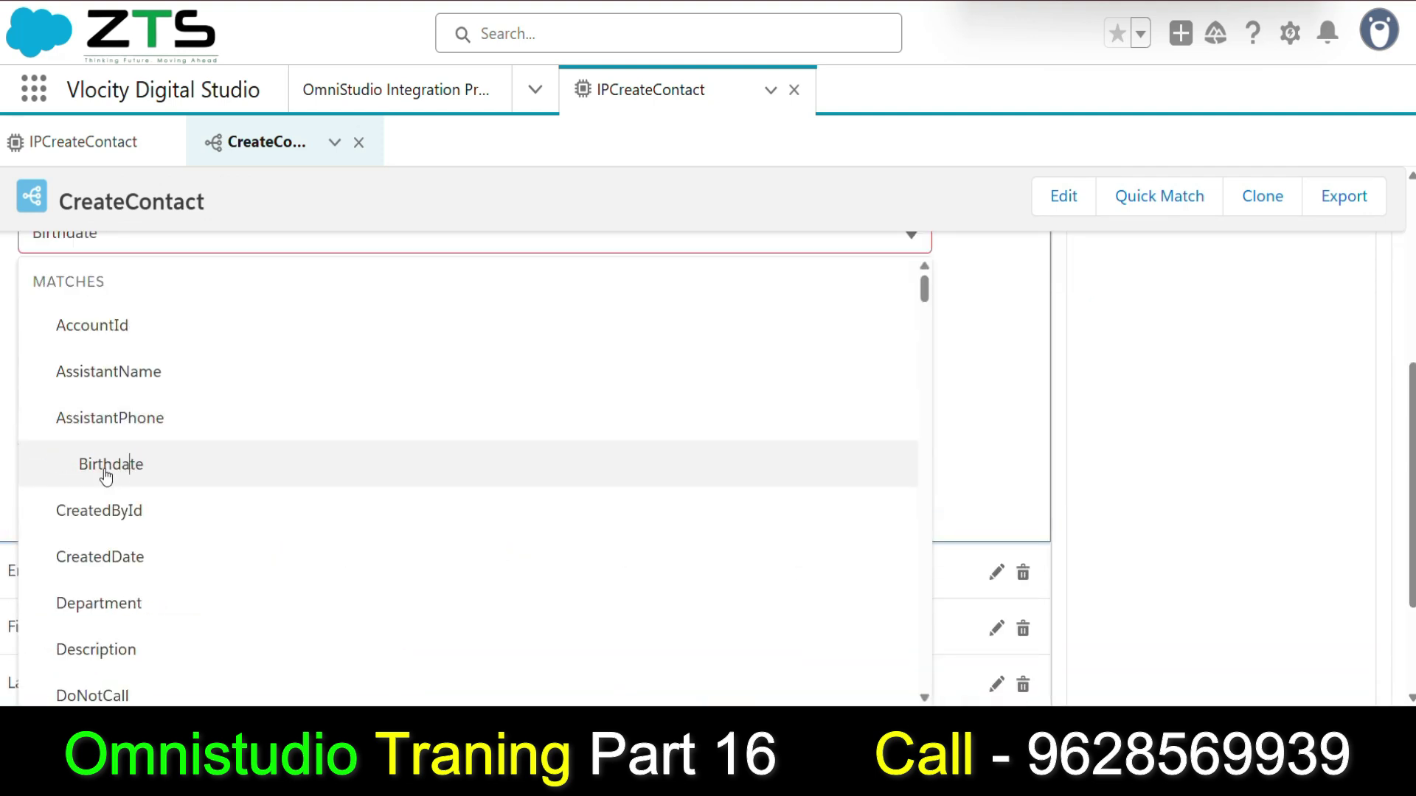
scroll(107, 446, "up", 4)
left_click_drag(108, 441, 133, 566)
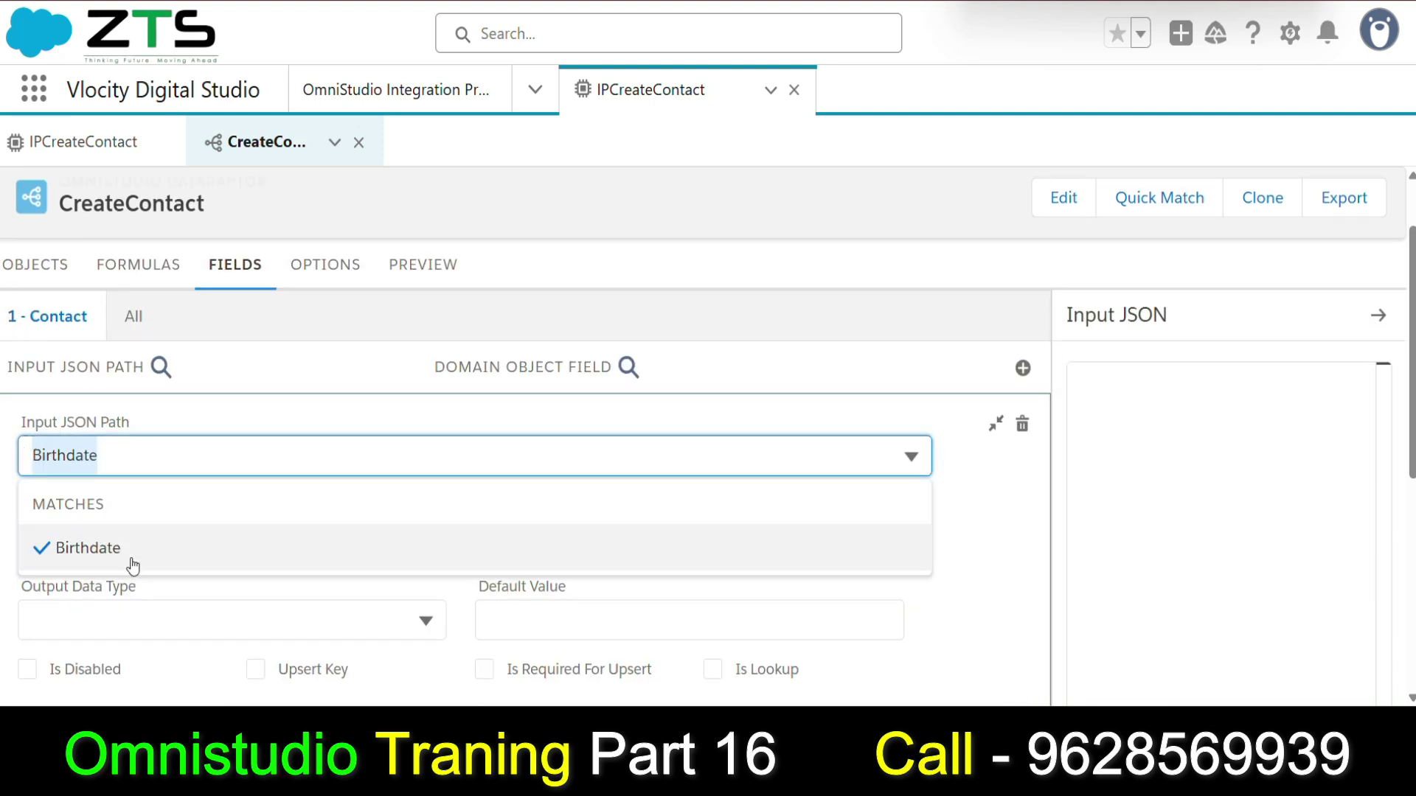
left_click(404, 265)
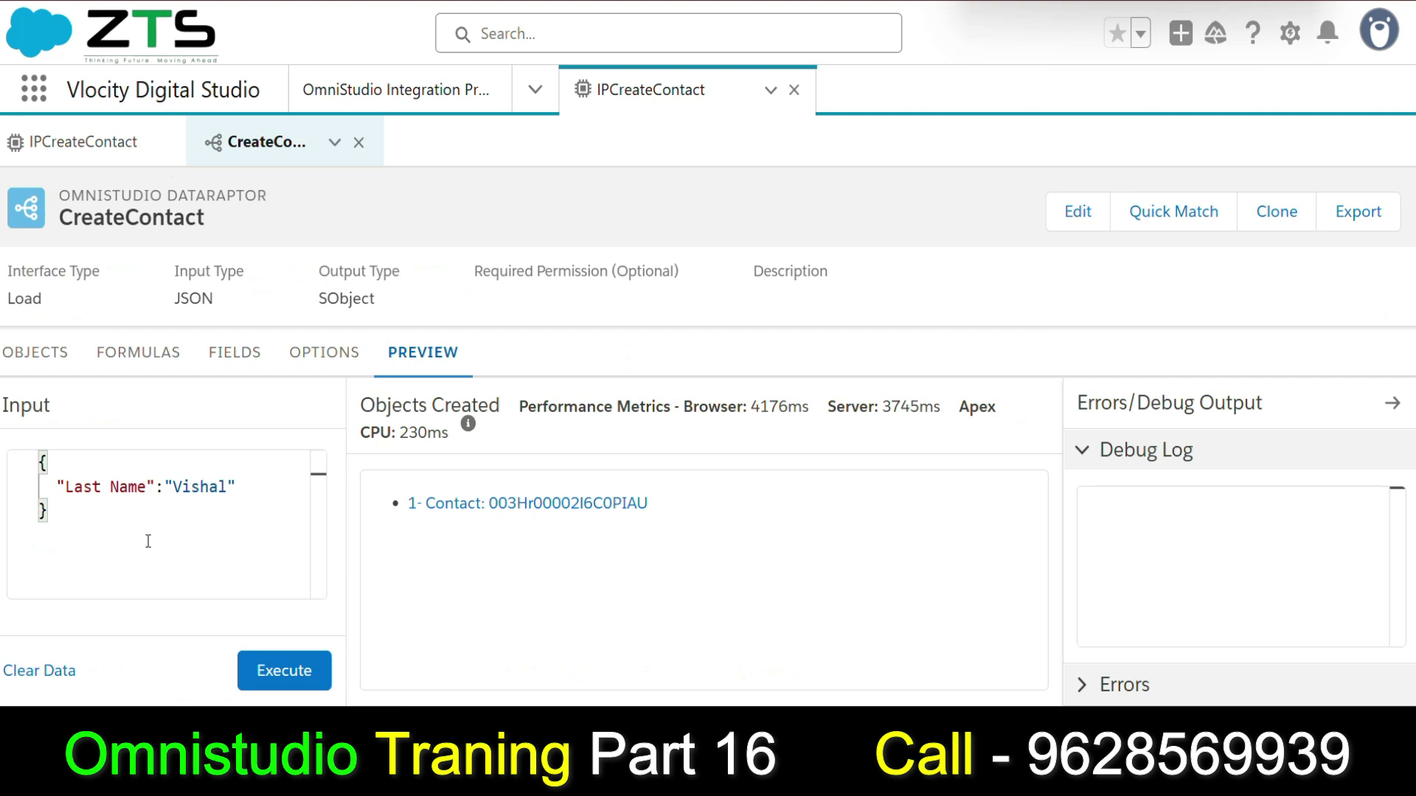
left_click(83, 143)
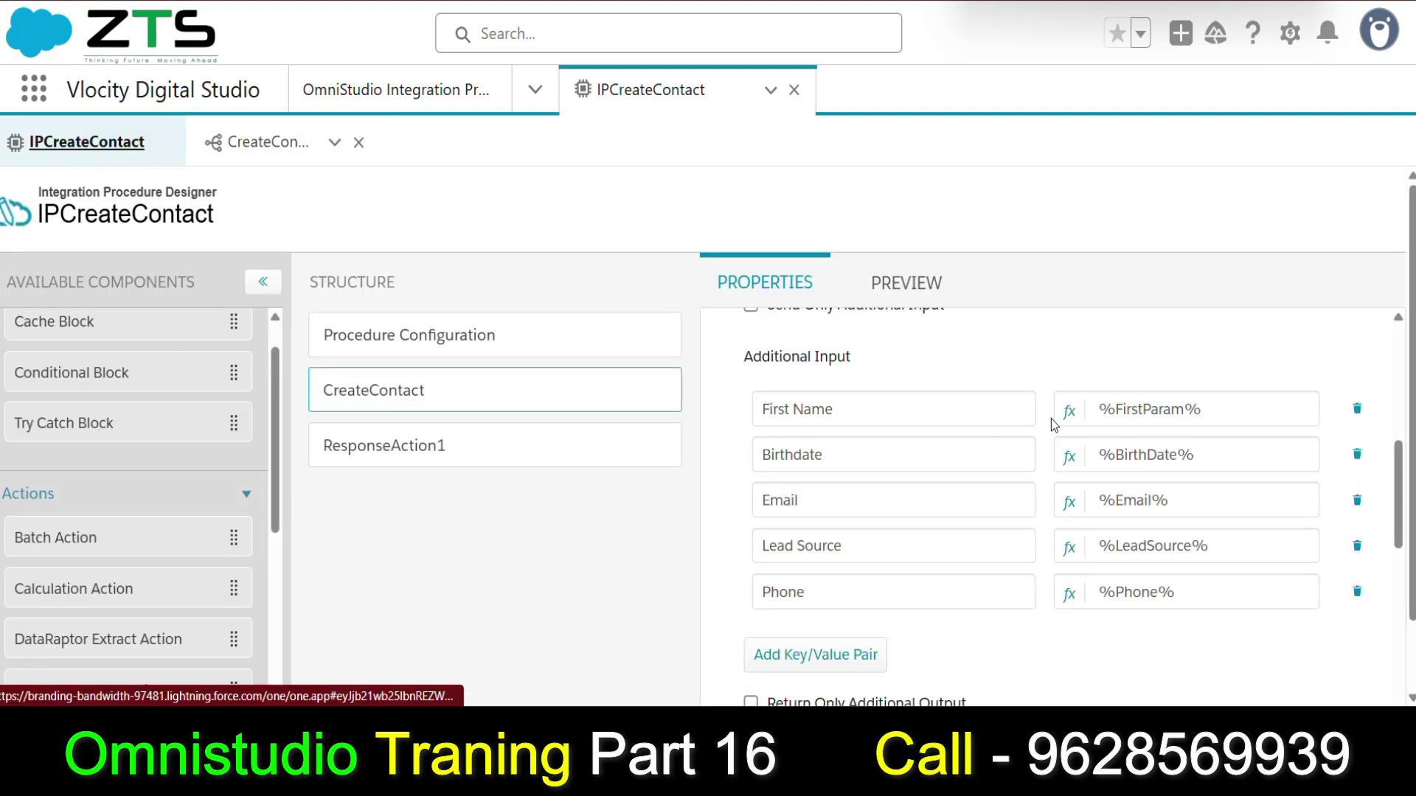
Copy the Birthdate key text, undoing an accidental duplicate paste.
left_click_drag(873, 459, 736, 445)
key("ctrl+c")
key("Right")
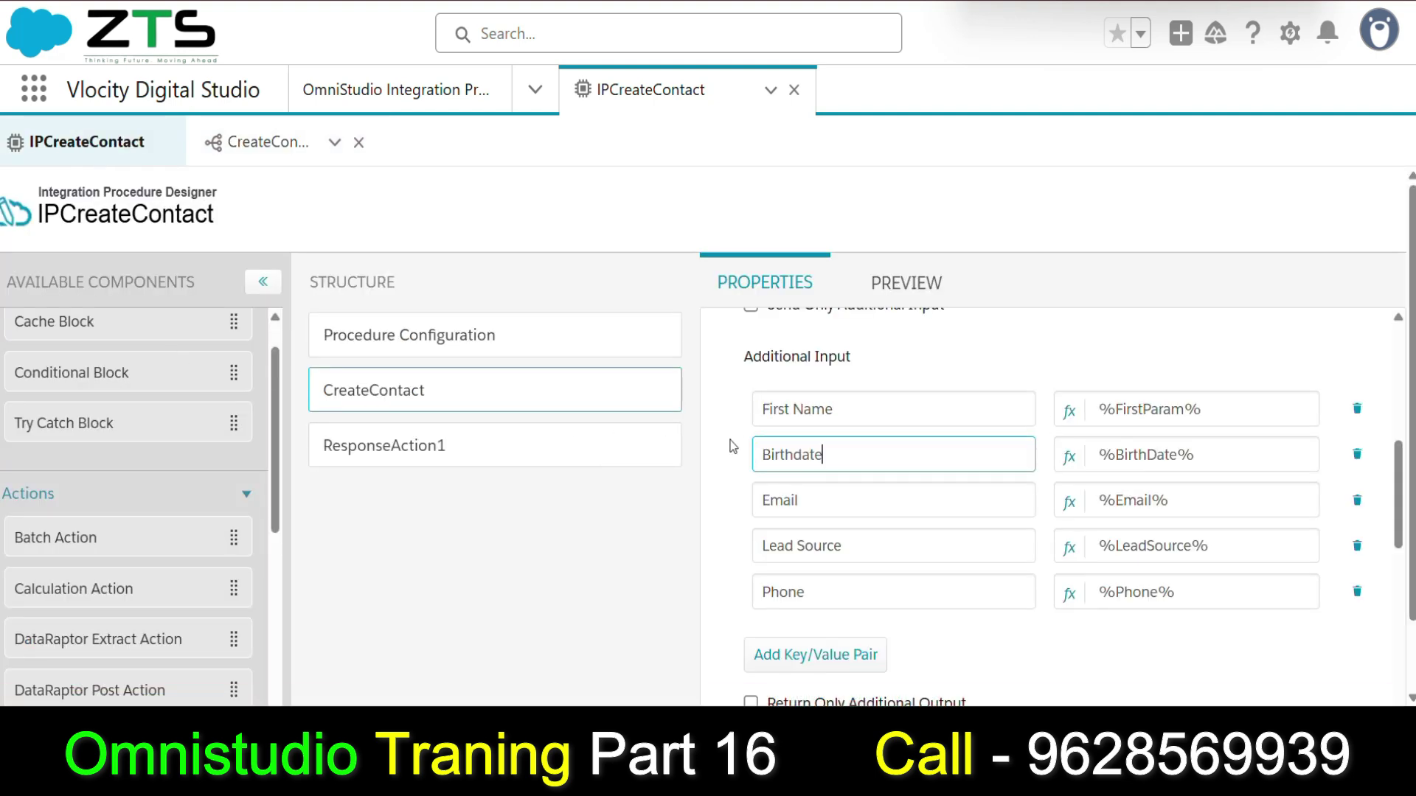
key("ctrl+v")
key("ctrl+z")
Delete and retype the D in the %BirthDate% value reference, then select the name inside it.
left_click(1157, 458)
key("BackSpace")
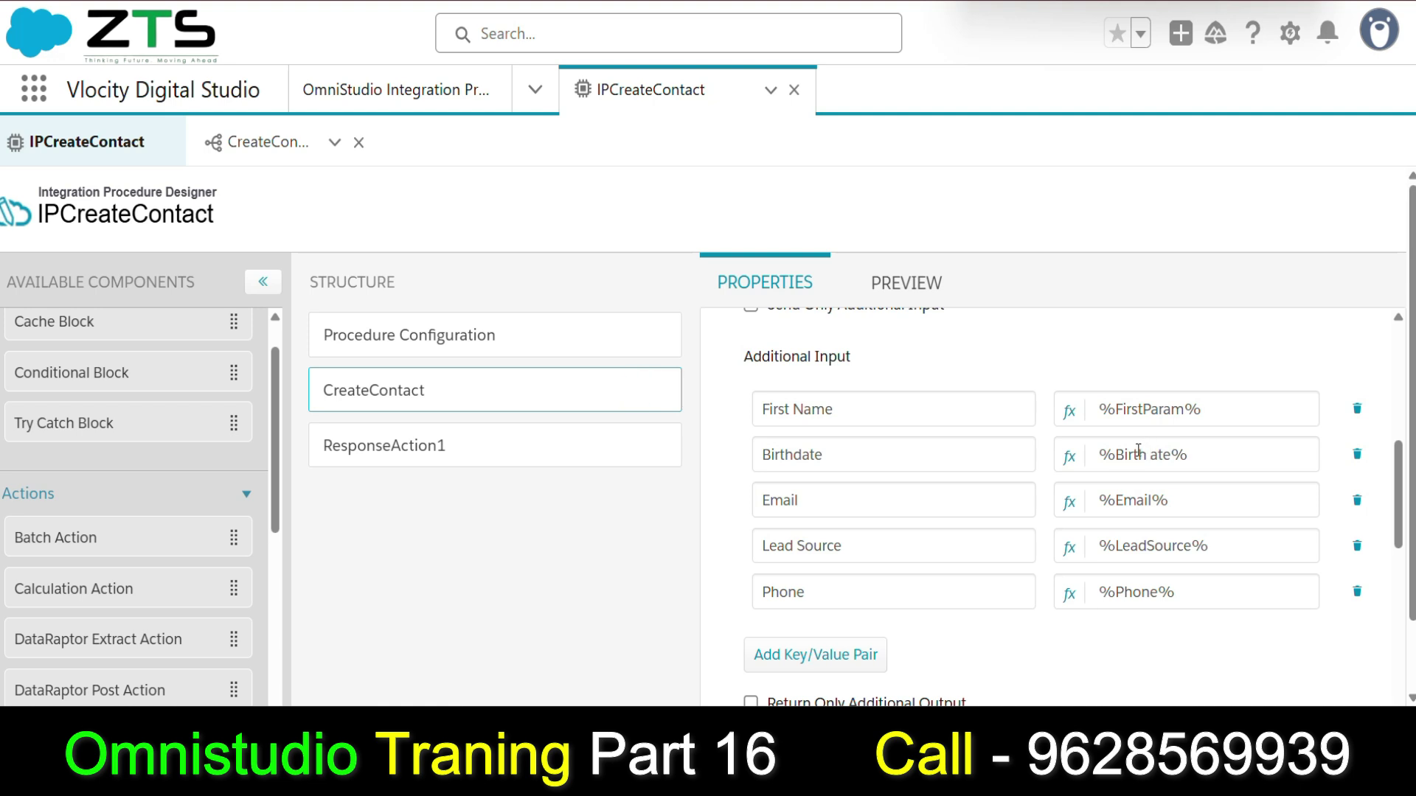
type("D")
double_click(1183, 455)
left_click(1174, 454)
triple_click(1168, 455)
left_click(1166, 457)
left_click_drag(1116, 455, 1176, 452)
key("ctrl+c")
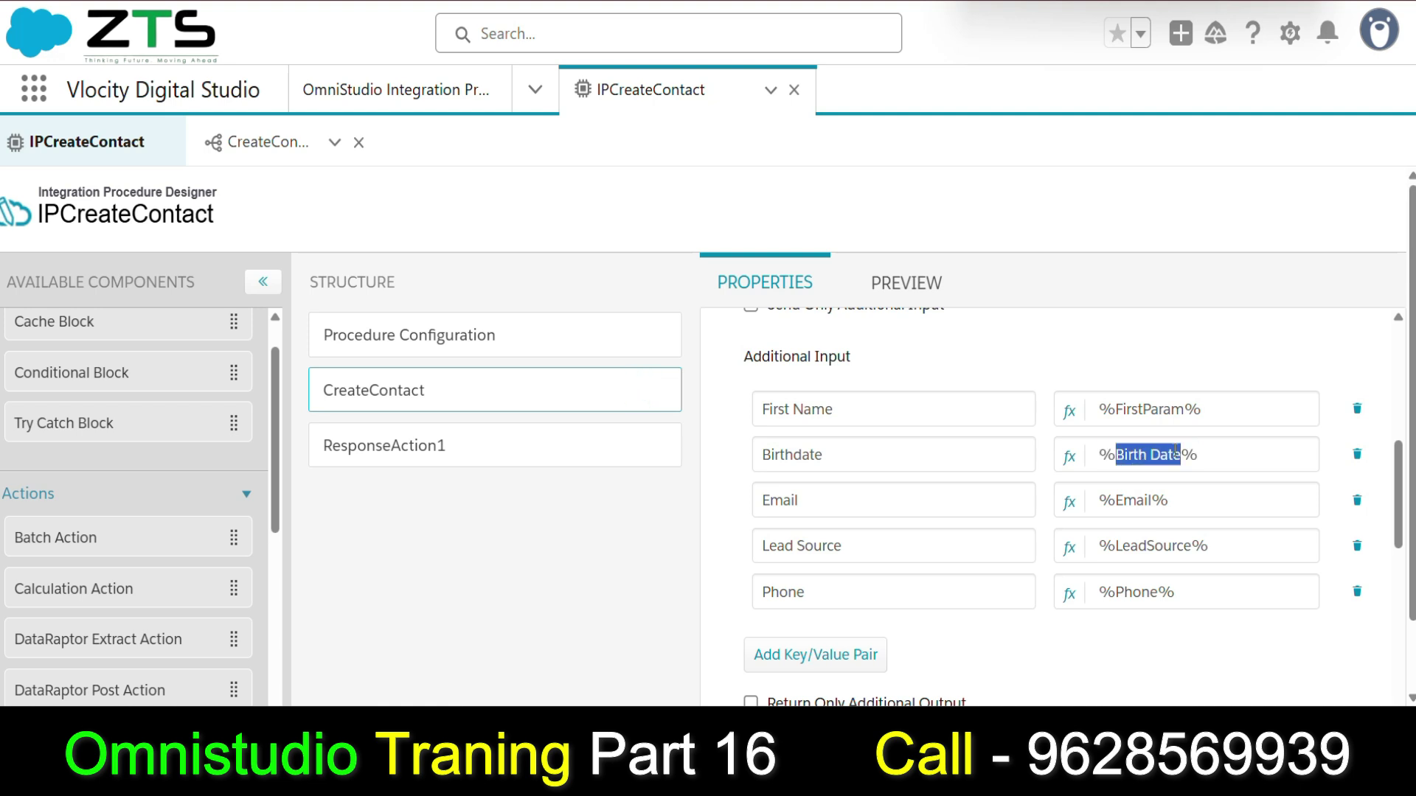
In the preview's input JSON, rename the Birthdate key to Birth Date.
left_click(907, 282)
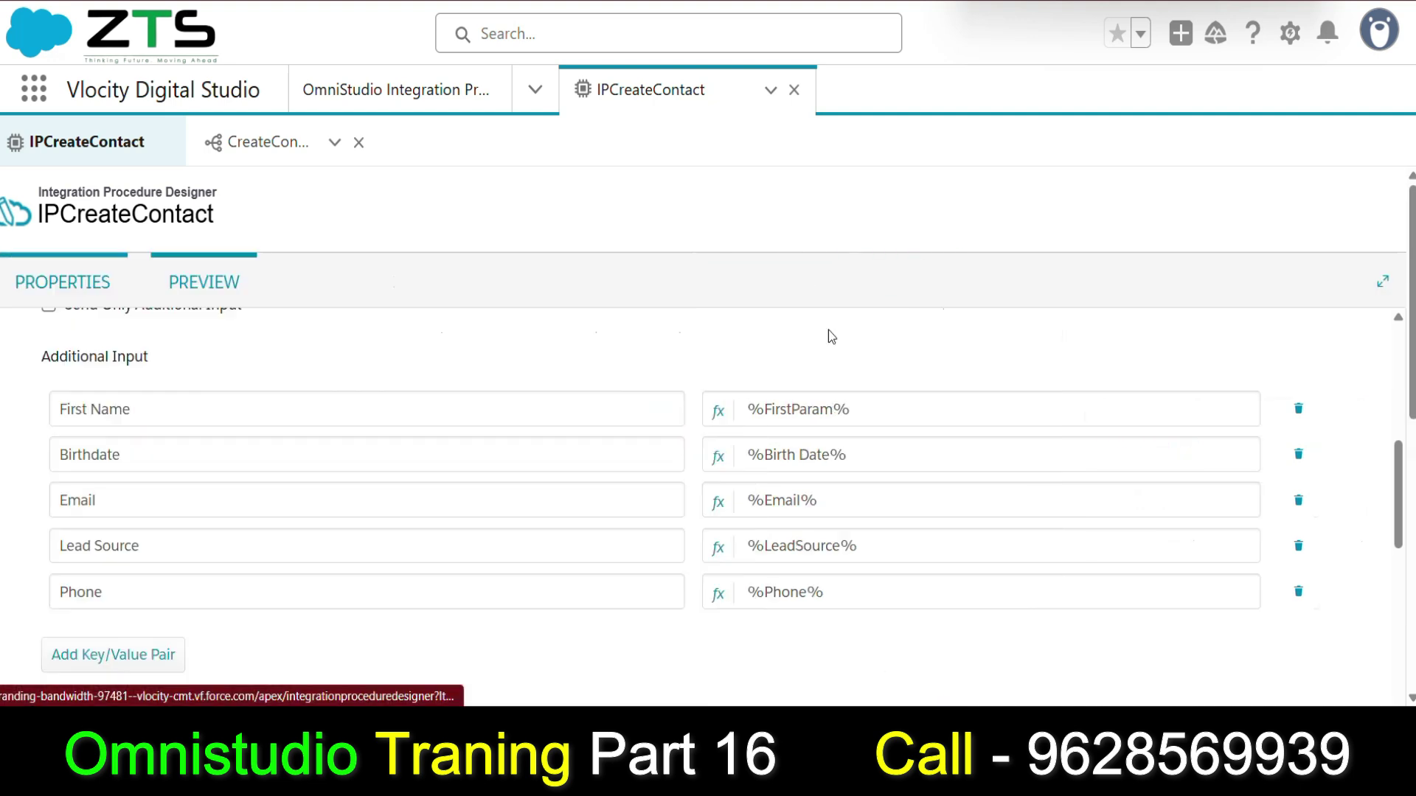
double_click(124, 538)
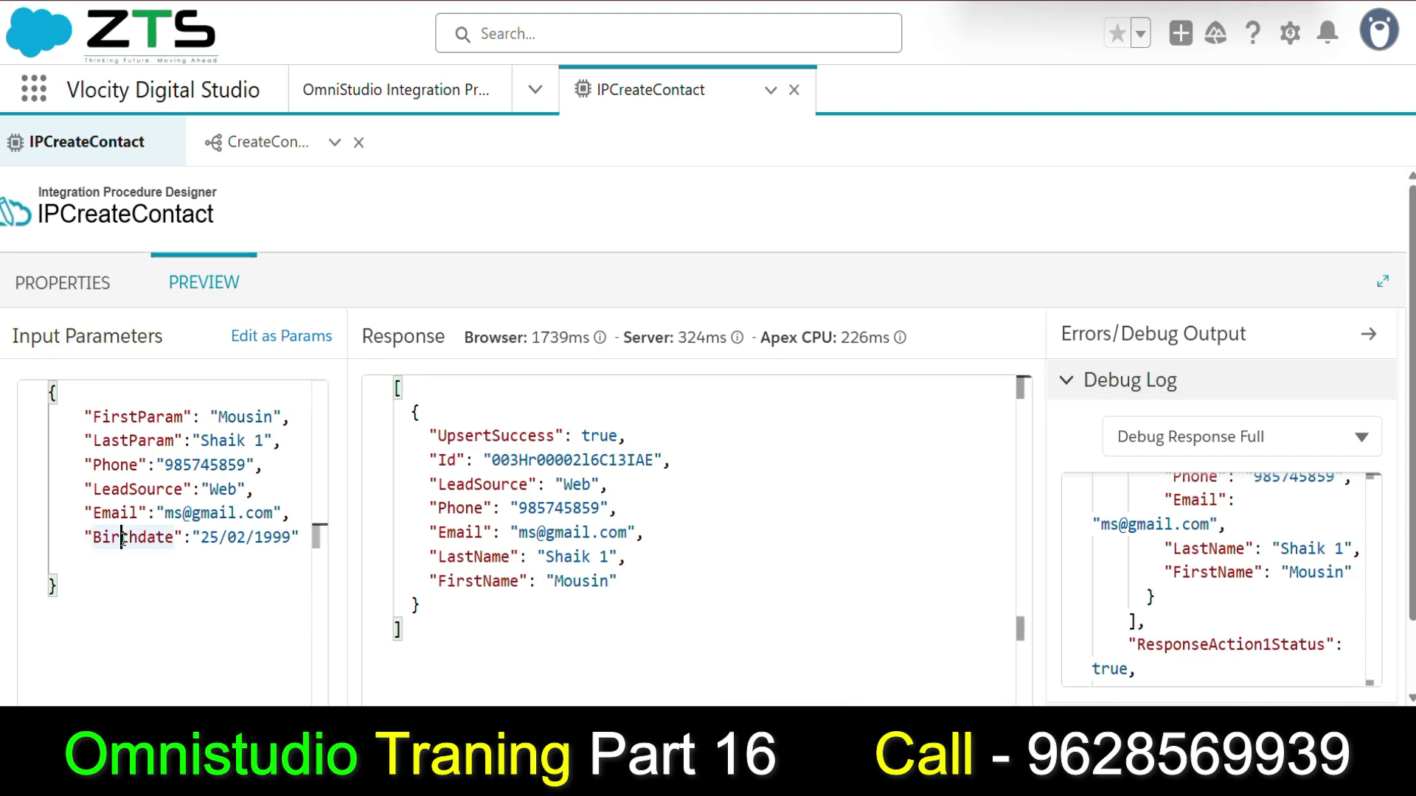
key("ctrl+v")
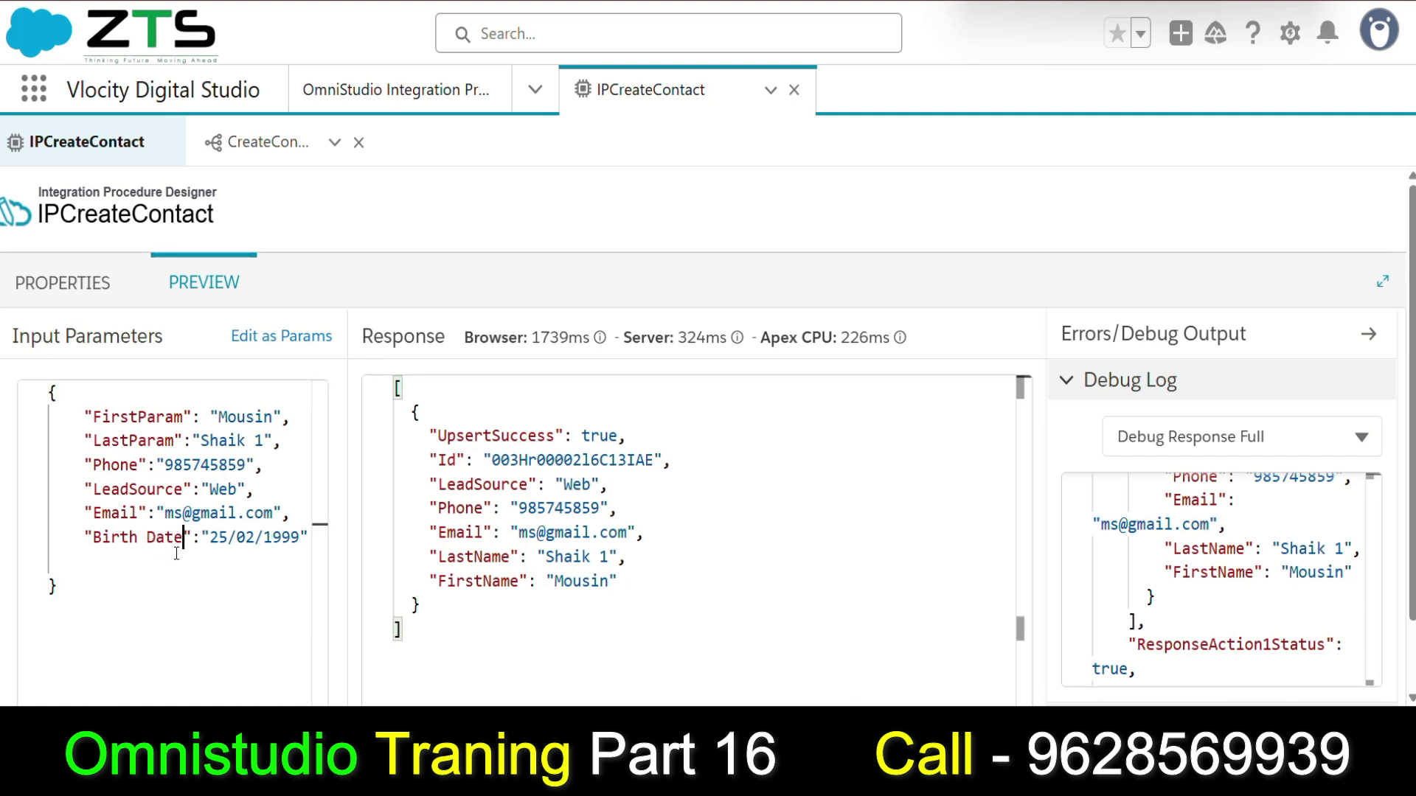
End the last name with 2 and the phone with 0, alter the e-mail, and execute.
left_click(263, 441)
key("BackSpace")
type("2")
left_click(247, 465)
key("BackSpace")
type("0")
double_click(184, 514)
type("1")
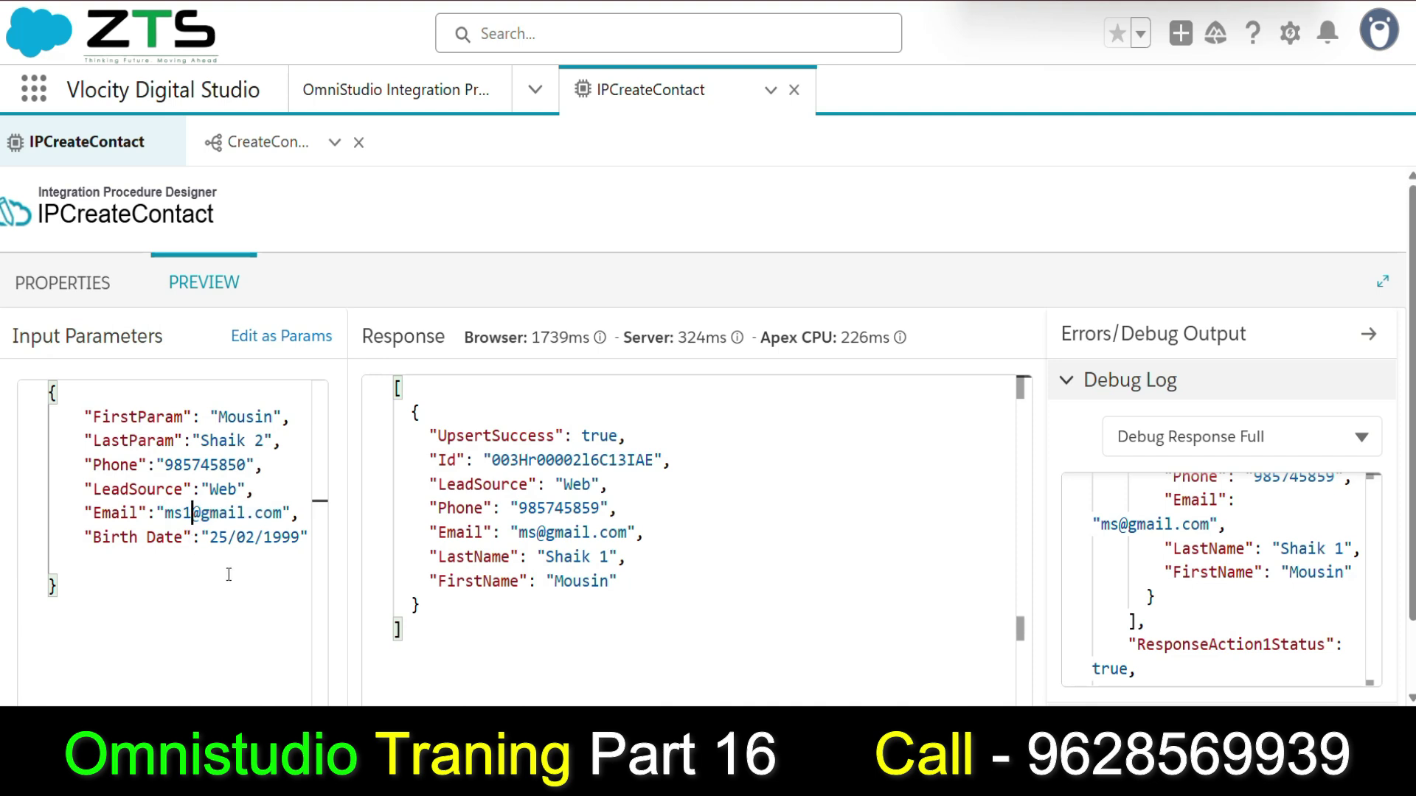
scroll(461, 531, "down", 1)
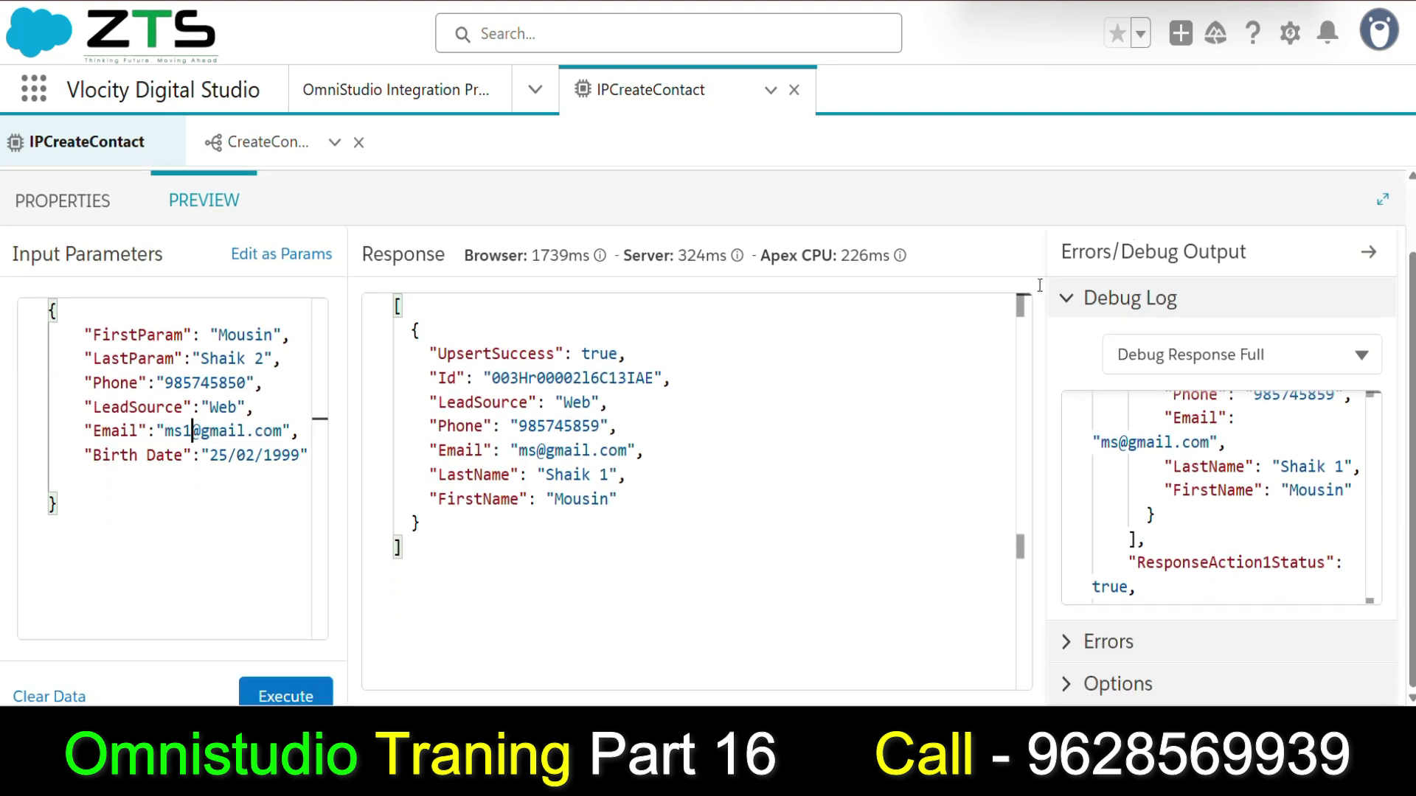
scroll(1237, 530, "down", 4)
scroll(1236, 529, "down", 5)
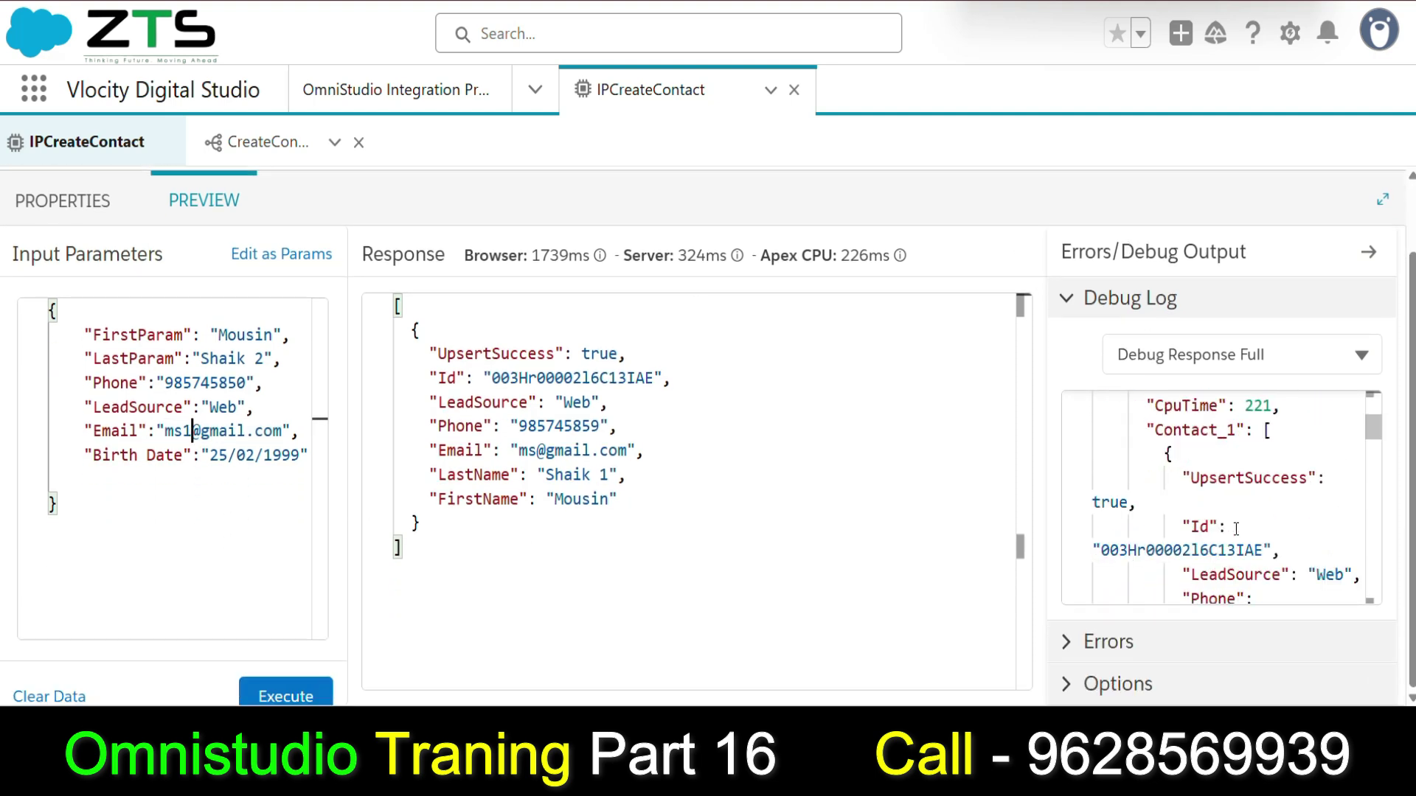
scroll(1241, 537, "down", 4)
scroll(1220, 553, "down", 2)
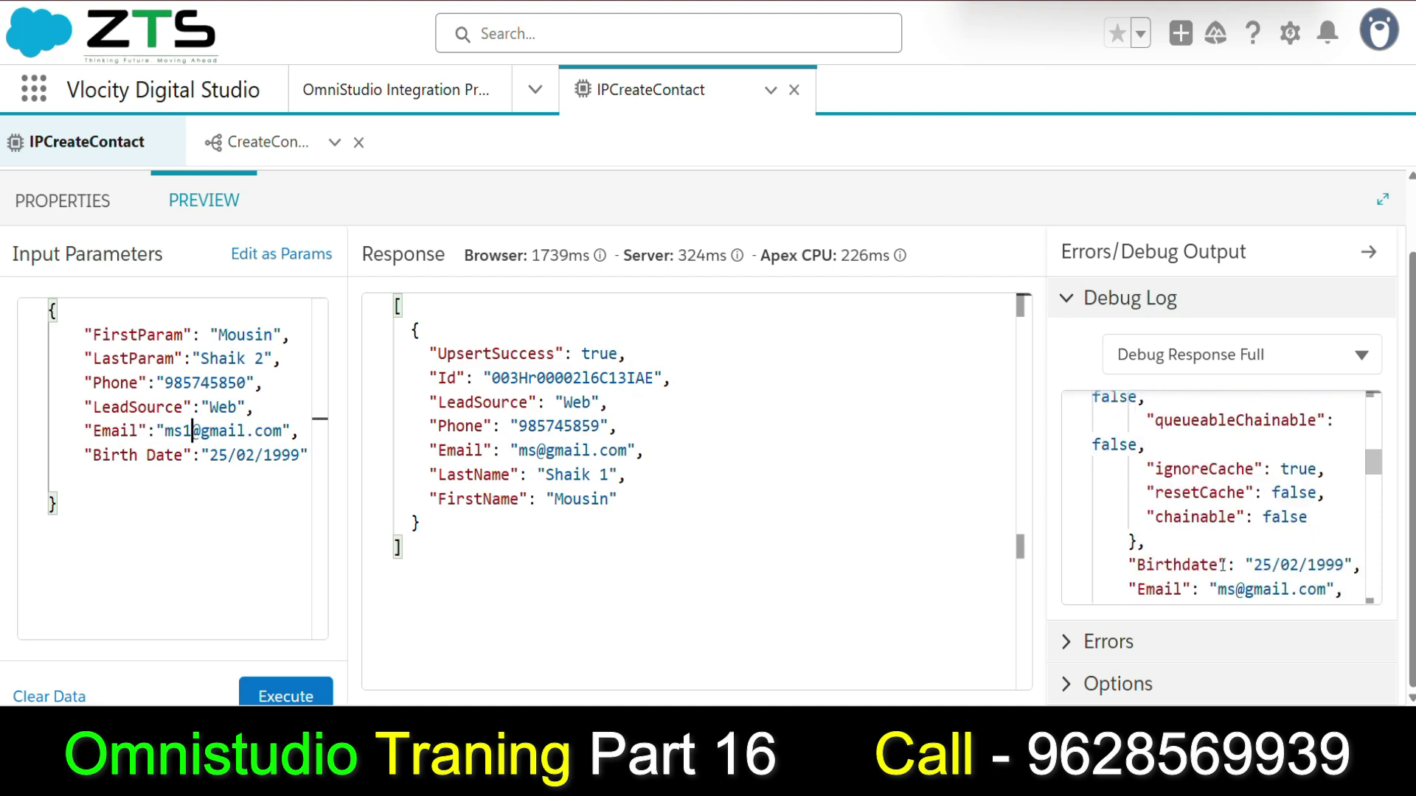
scroll(1231, 539, "down", 2)
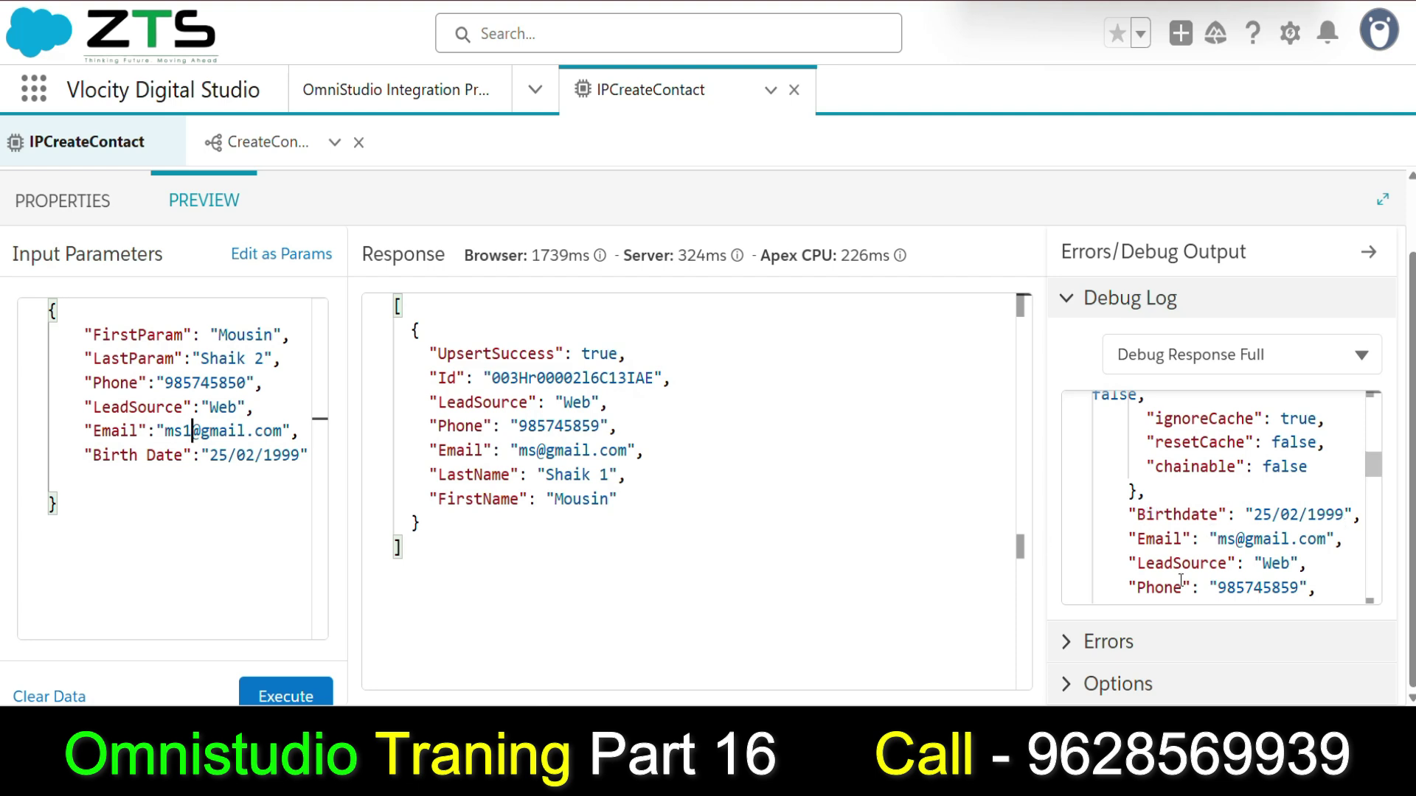
left_click(329, 695)
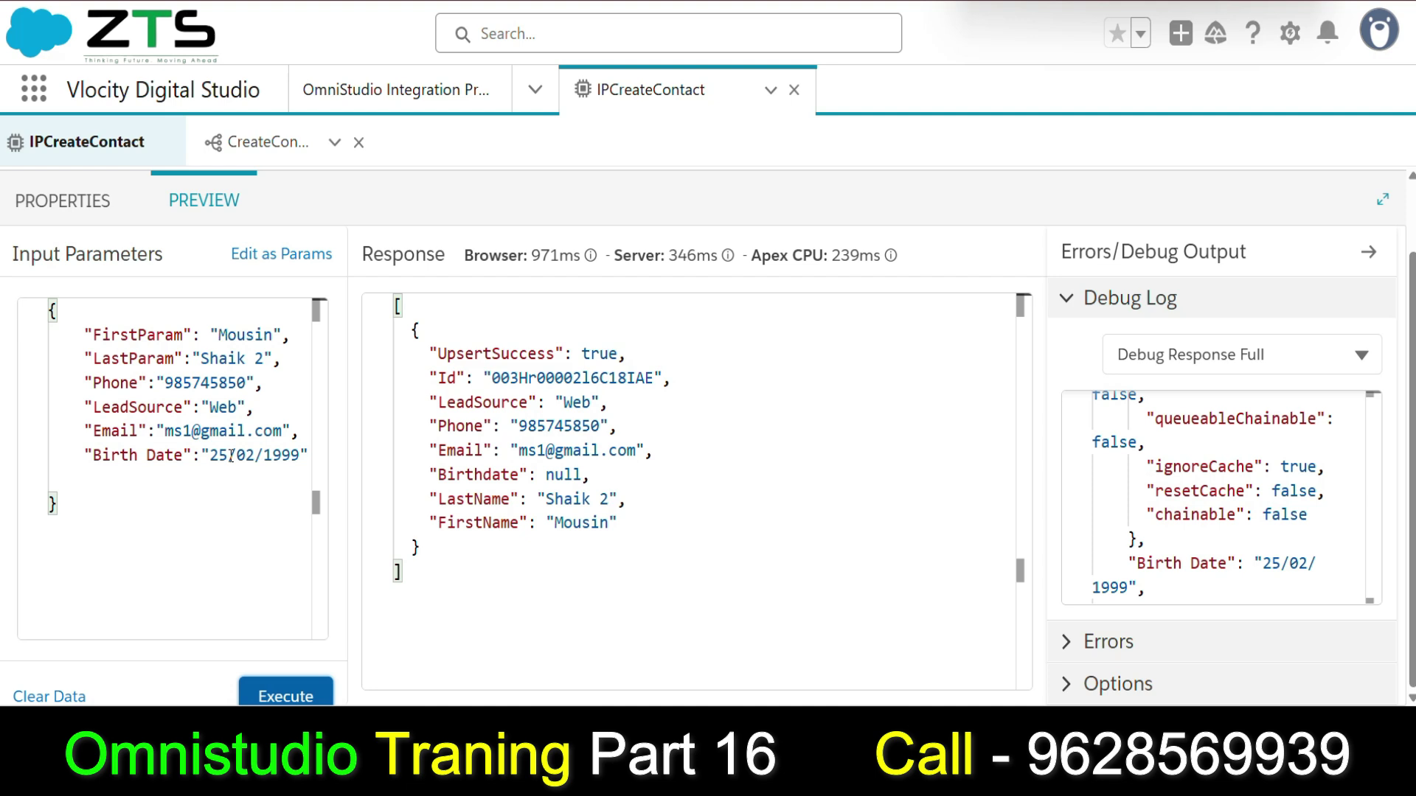
Change the Birth Date test value to 01/28/1999.
left_click(231, 455)
key("BackSpace")
key("BackSpace")
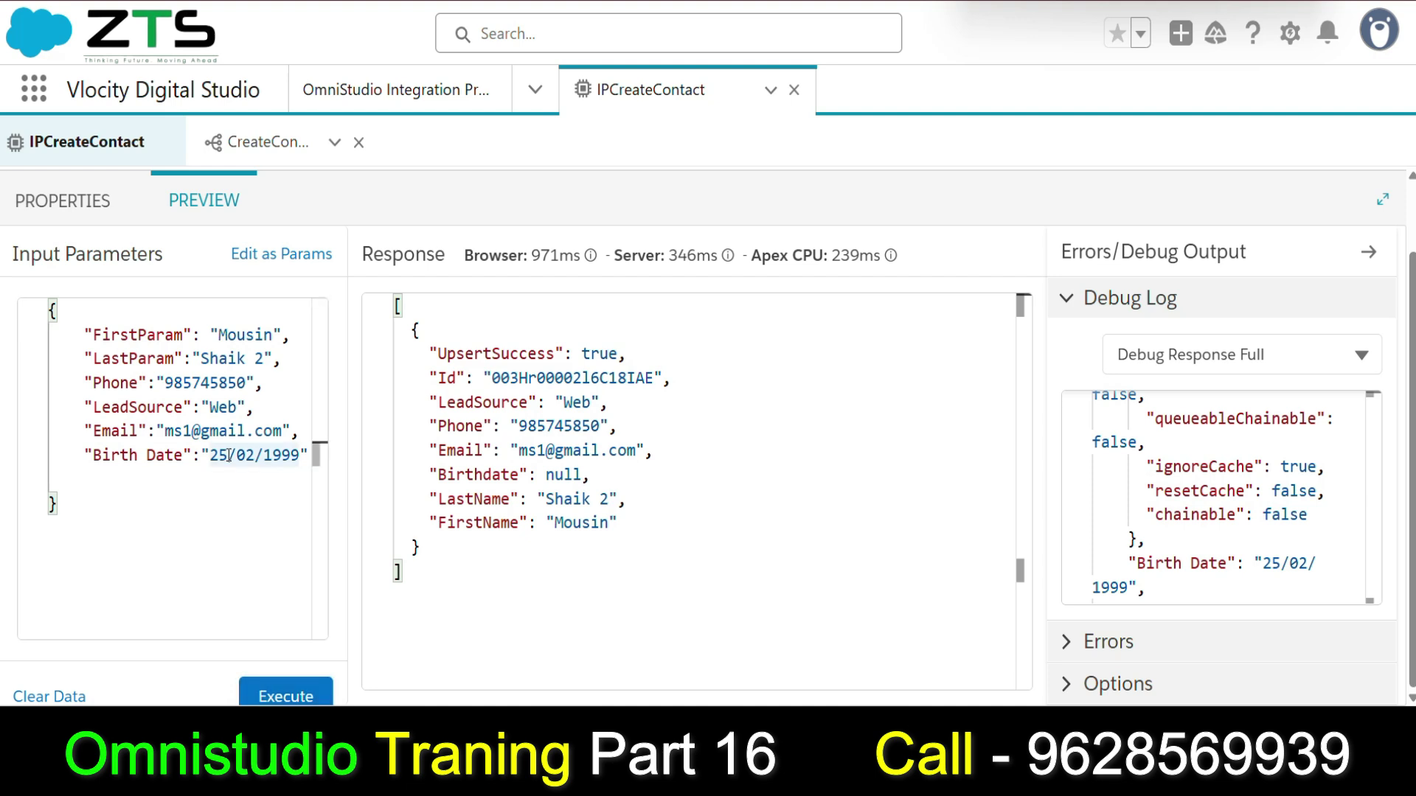
type("01")
left_click(255, 455)
key("BackSpace")
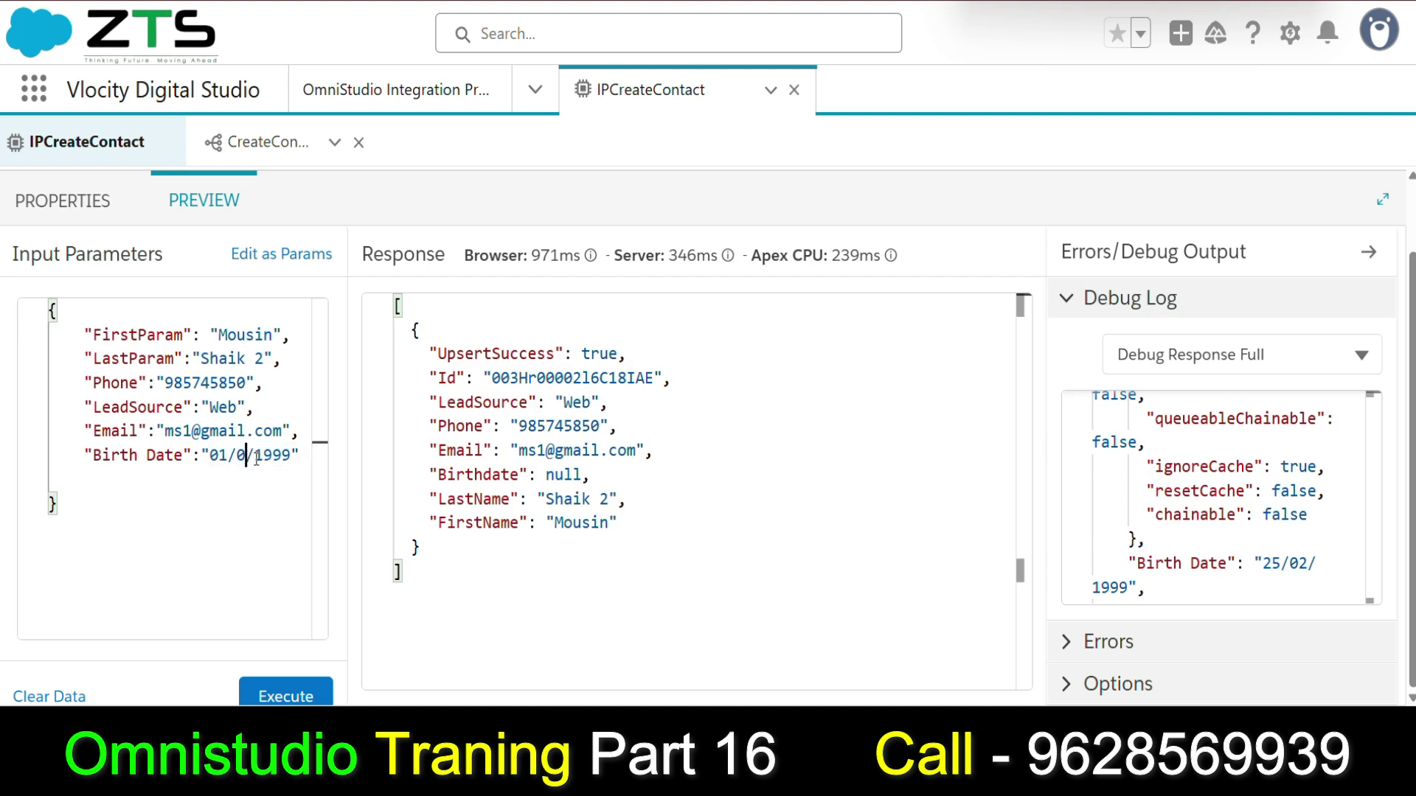
key("BackSpace")
type("28")
End the last name with 3 and the phone with 1, then execute the preview.
left_click(265, 360)
key("BackSpace")
type("3")
left_click(246, 383)
key("BackSpace")
type("1")
left_click(285, 694)
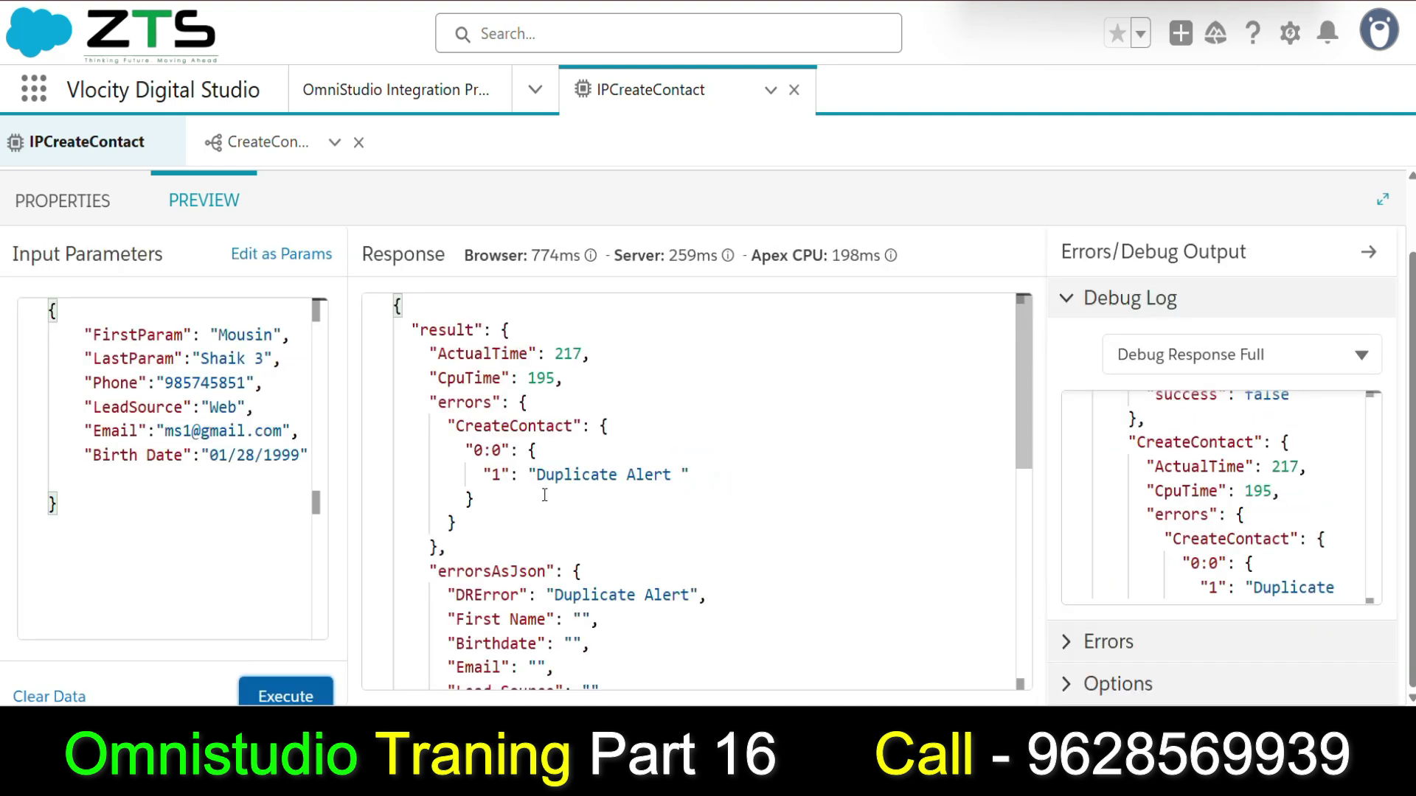
After the Duplicate Alert, alter the e-mail with a 2 and execute again.
scroll(586, 539, "down", 3)
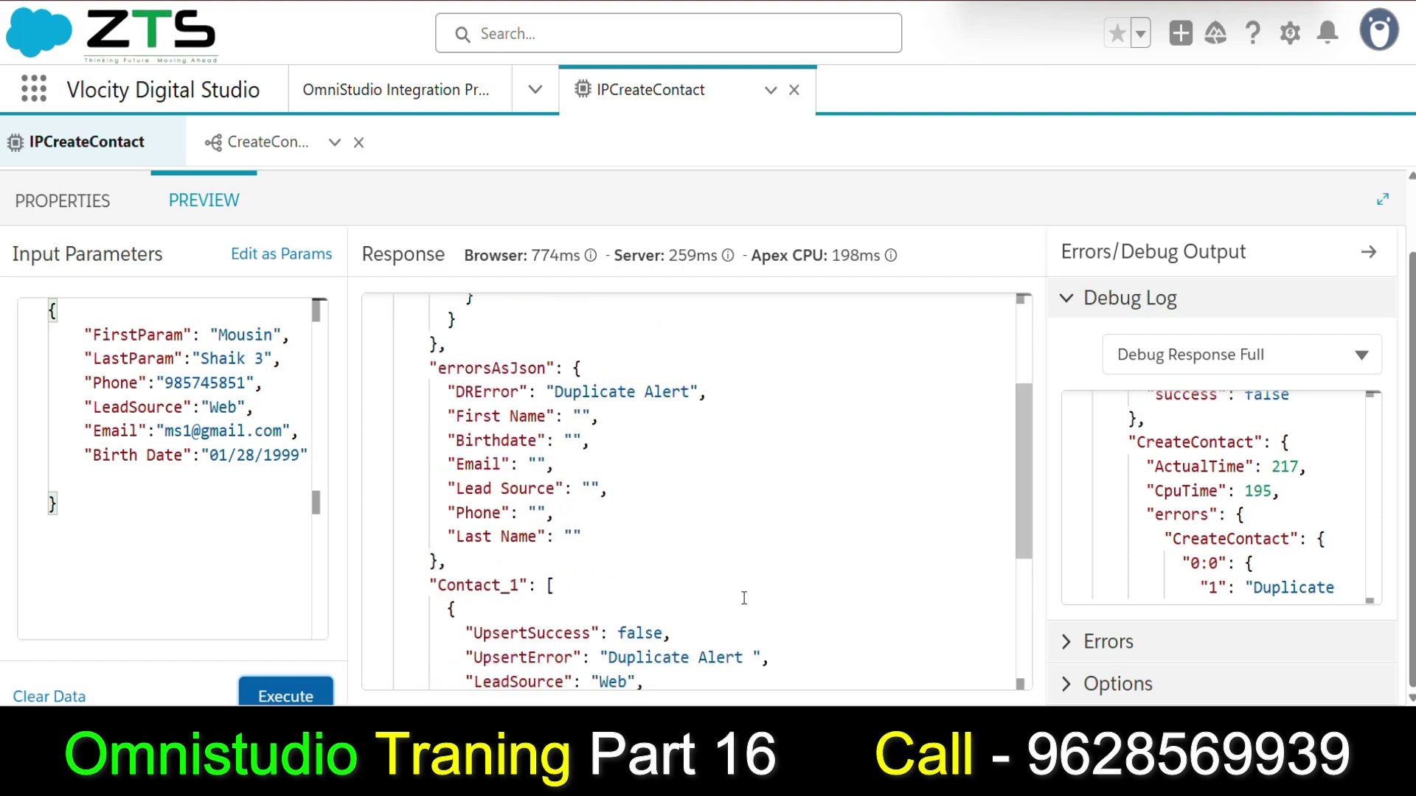
scroll(750, 601, "down", 3)
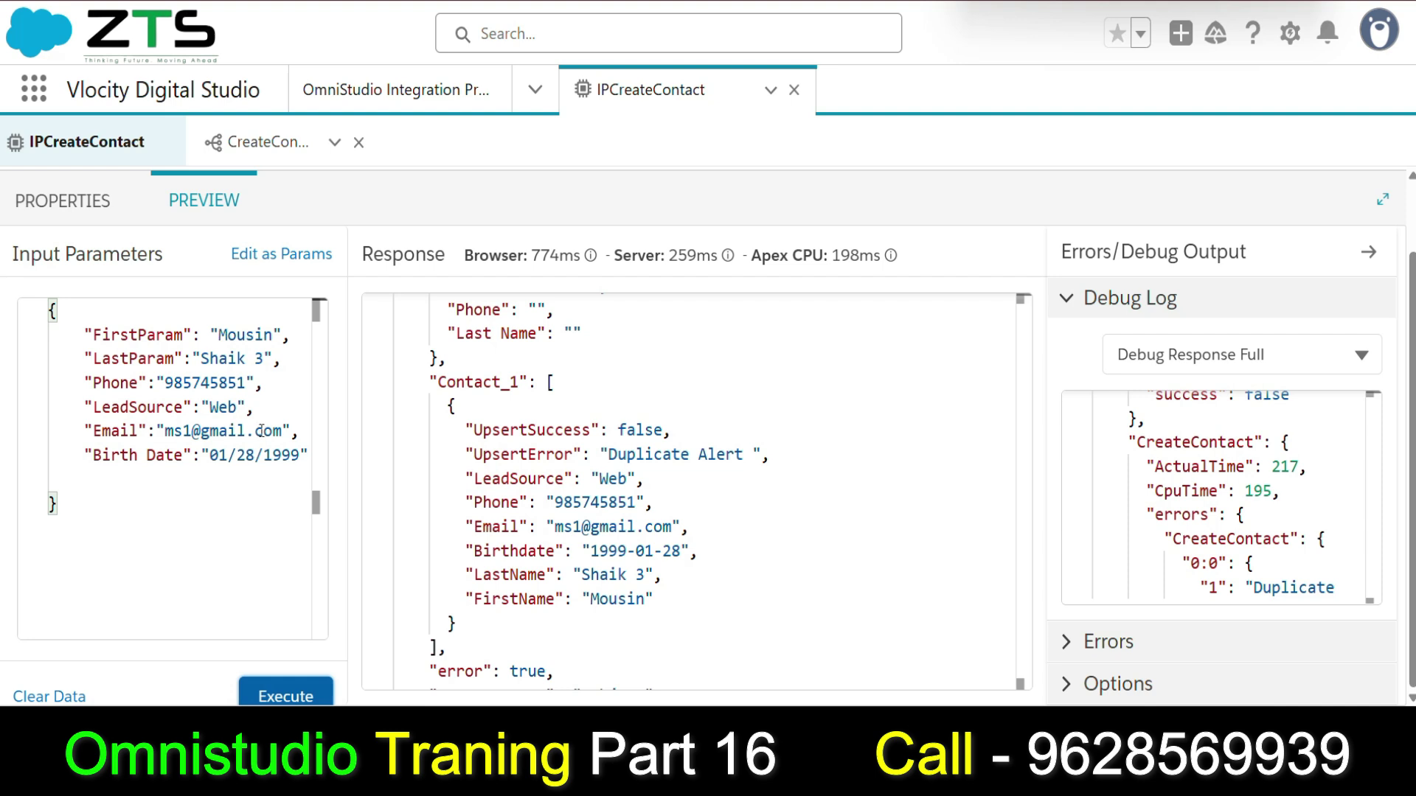
double_click(192, 431)
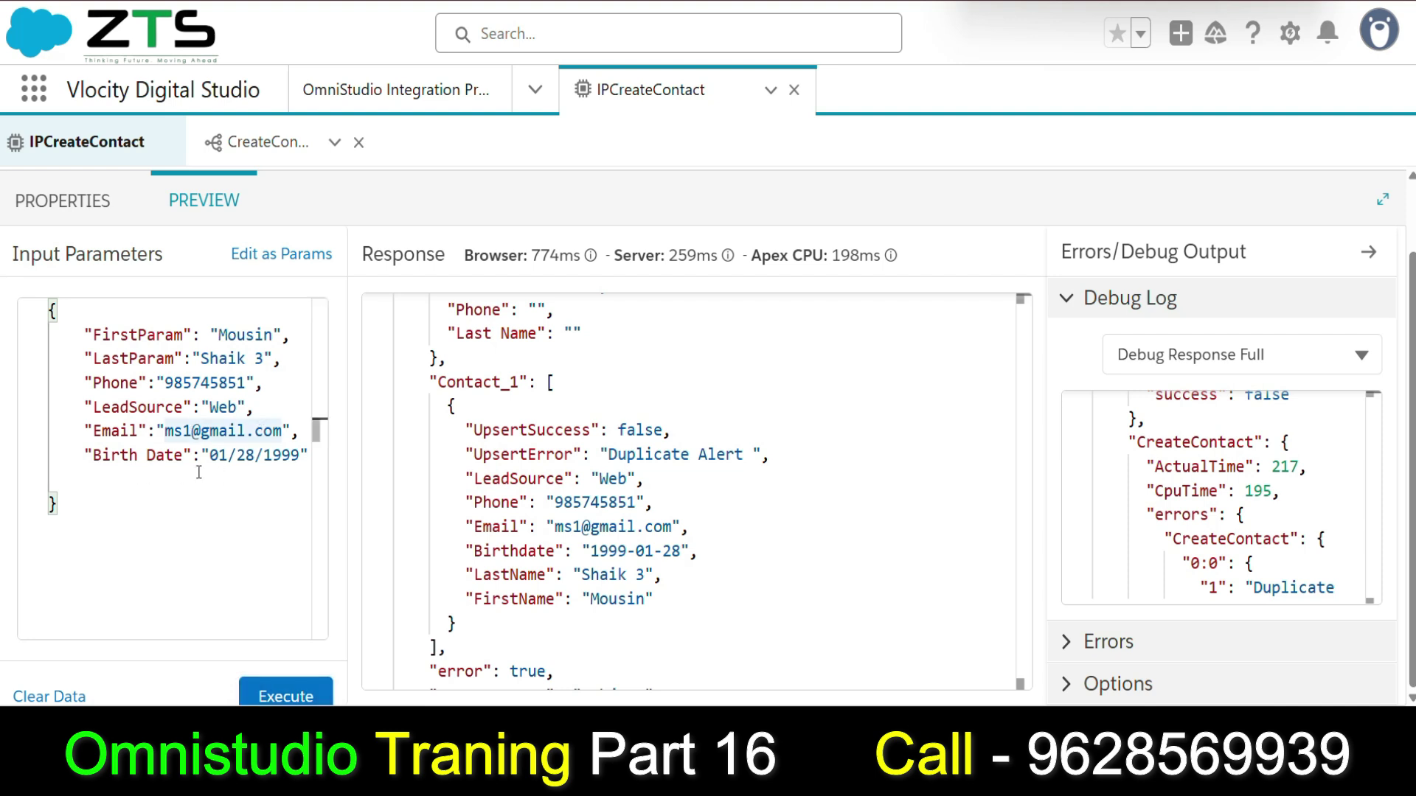
type("2")
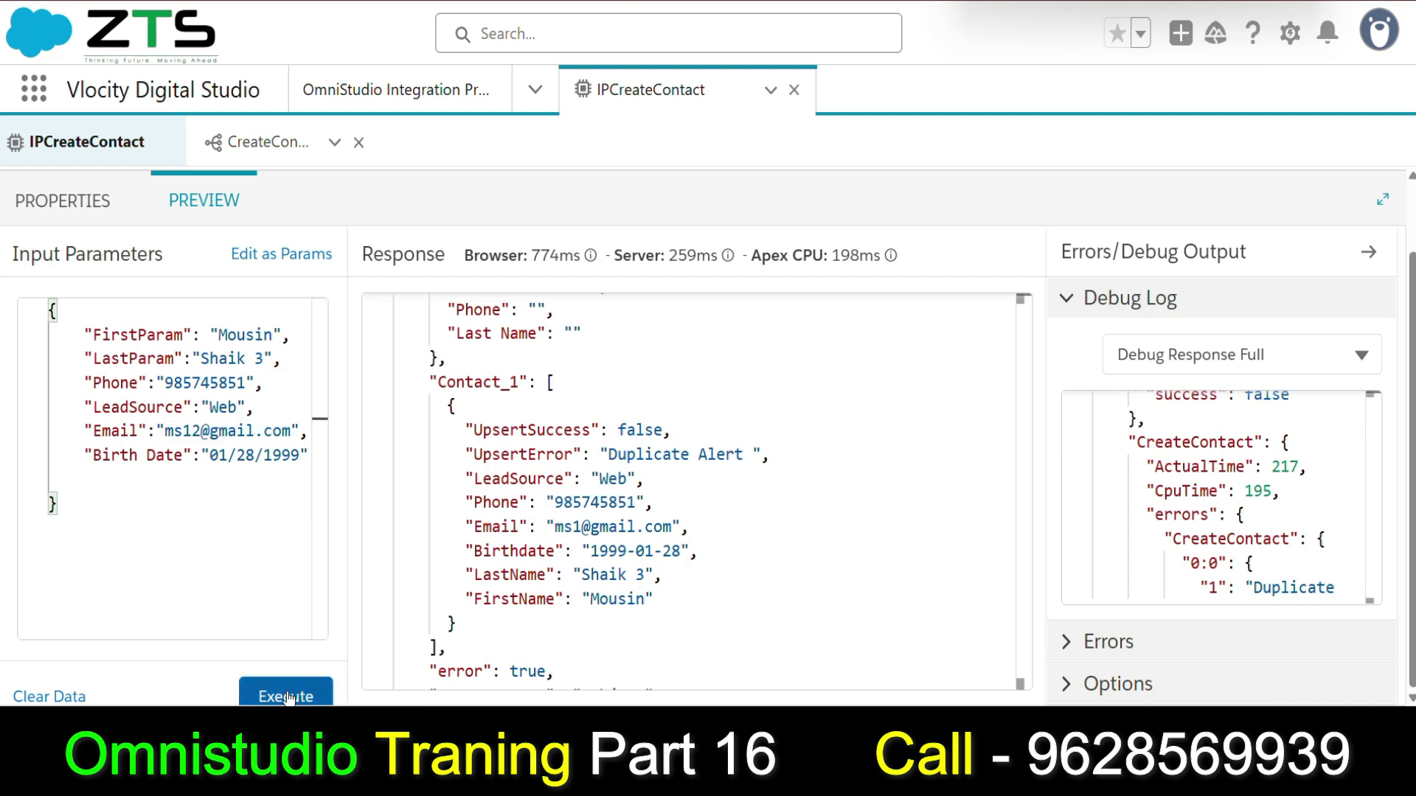
left_click(285, 696)
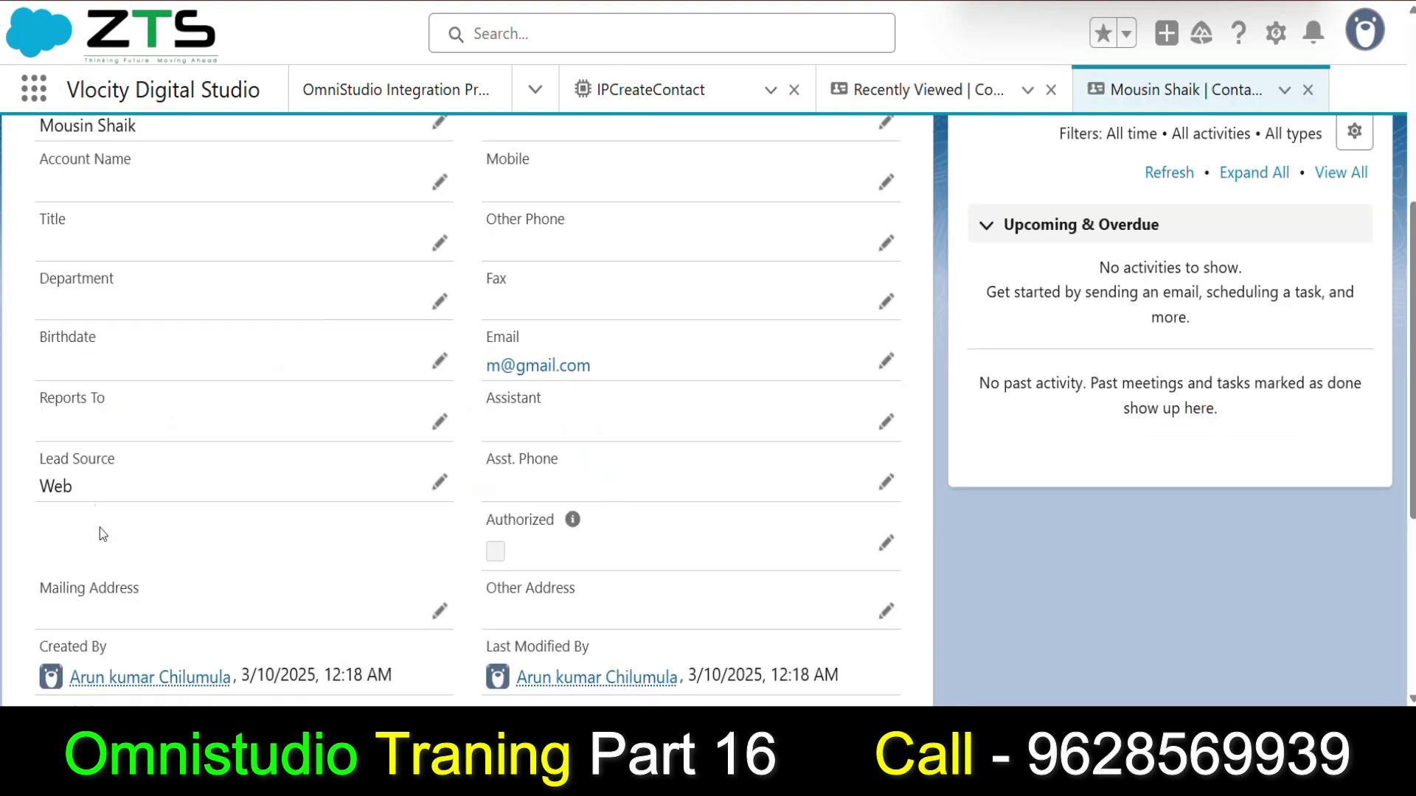
left_click(828, 82)
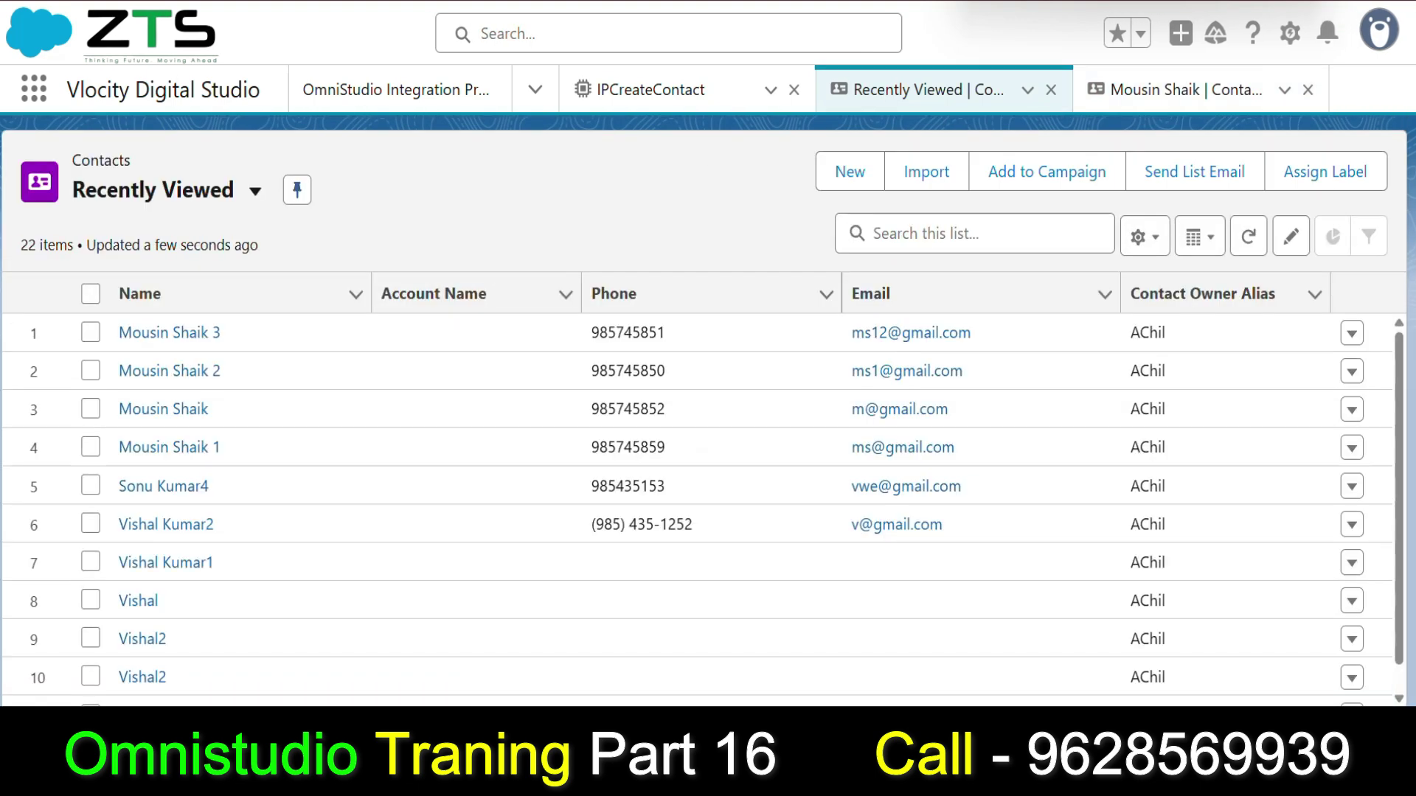
key("F5")
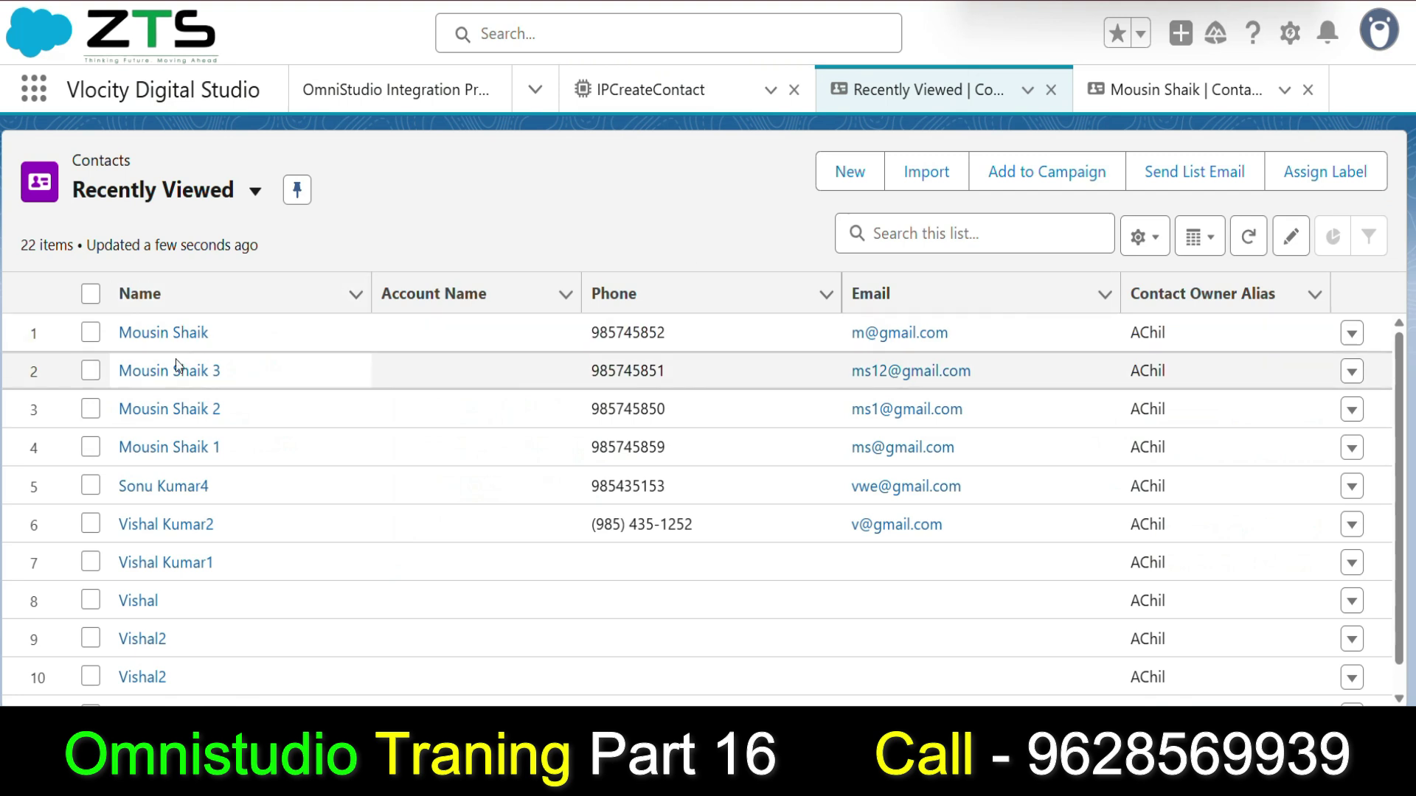
left_click(174, 372)
left_click(177, 379)
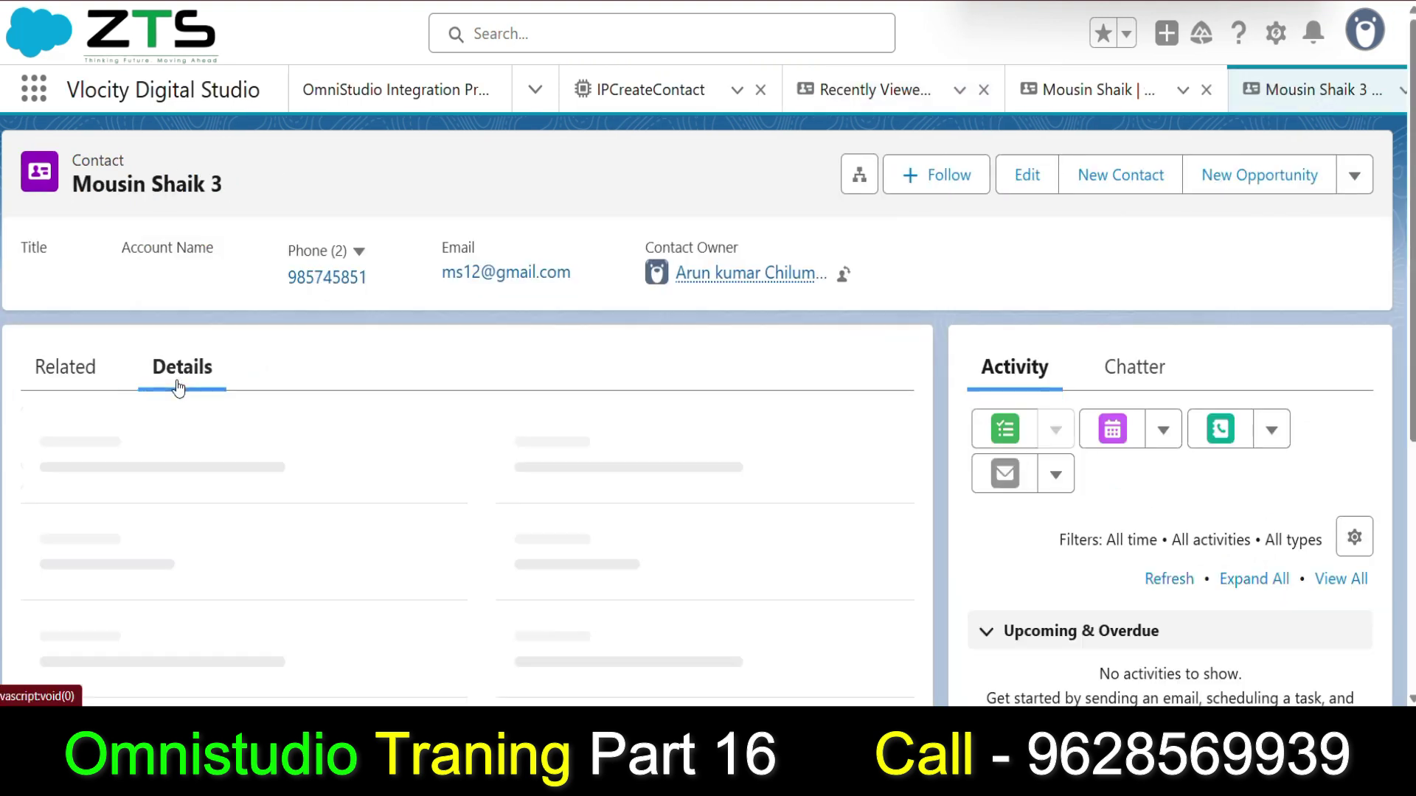
scroll(276, 346, "down", 4)
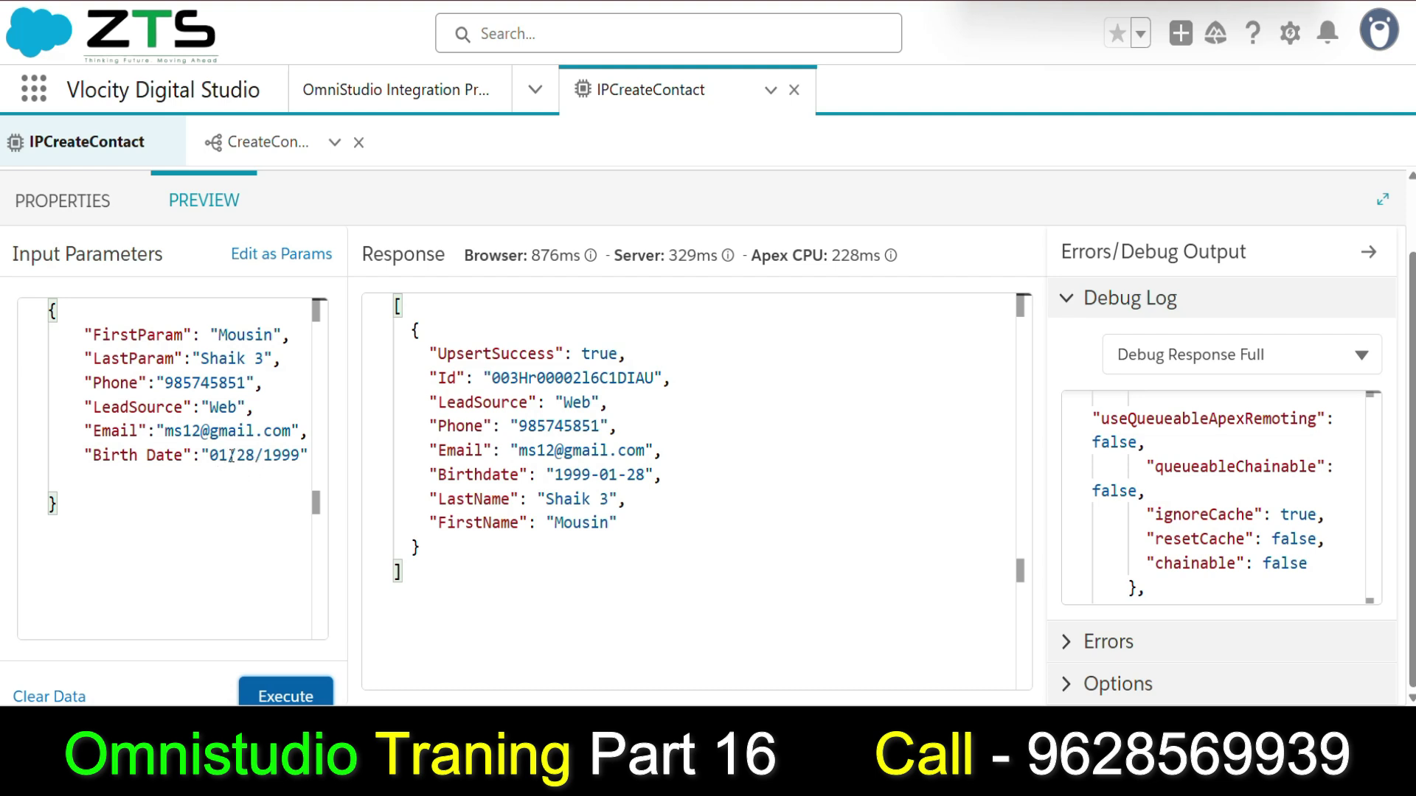
Select the month, day and year parts of the Birth Date value in turn.
double_click(231, 456)
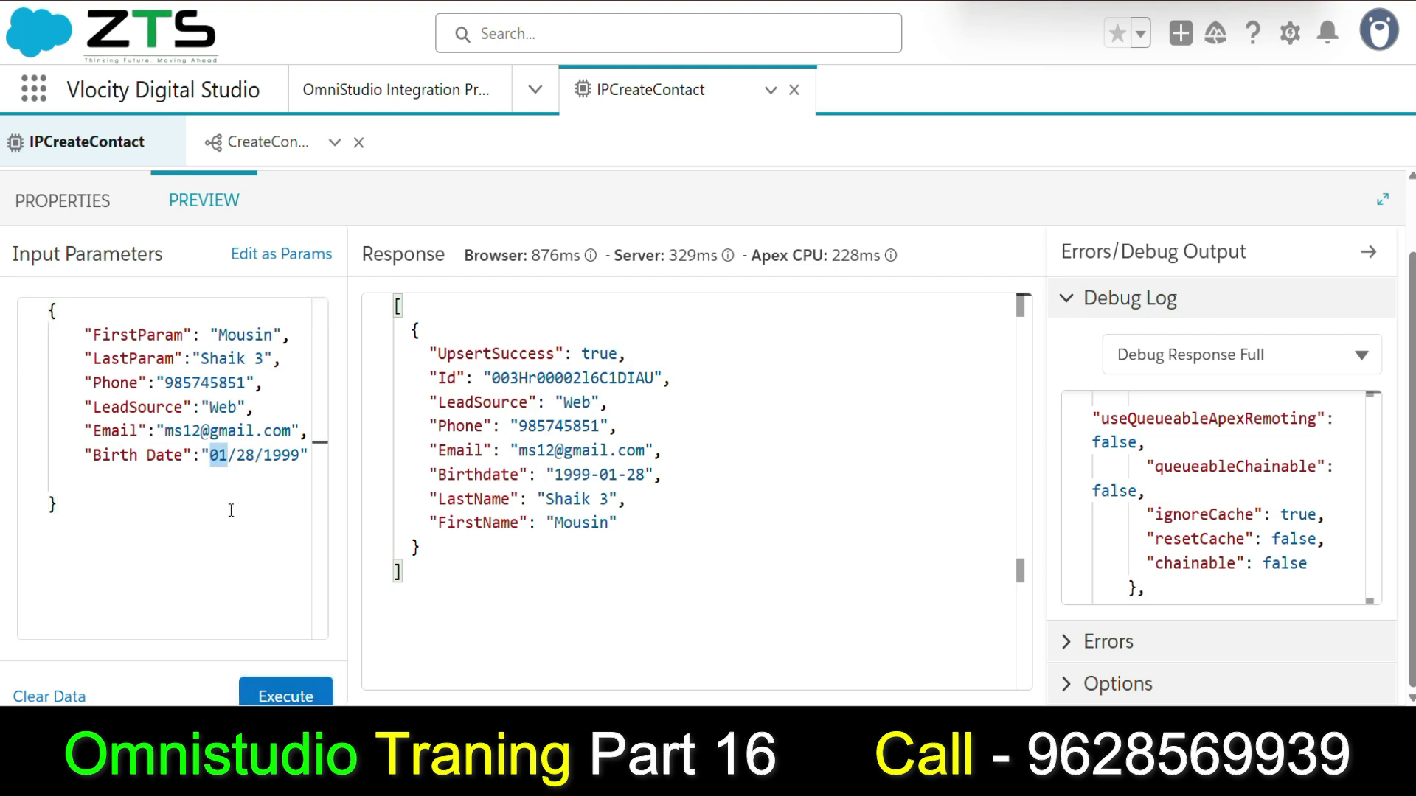
left_click(237, 455)
double_click(246, 455)
double_click(281, 455)
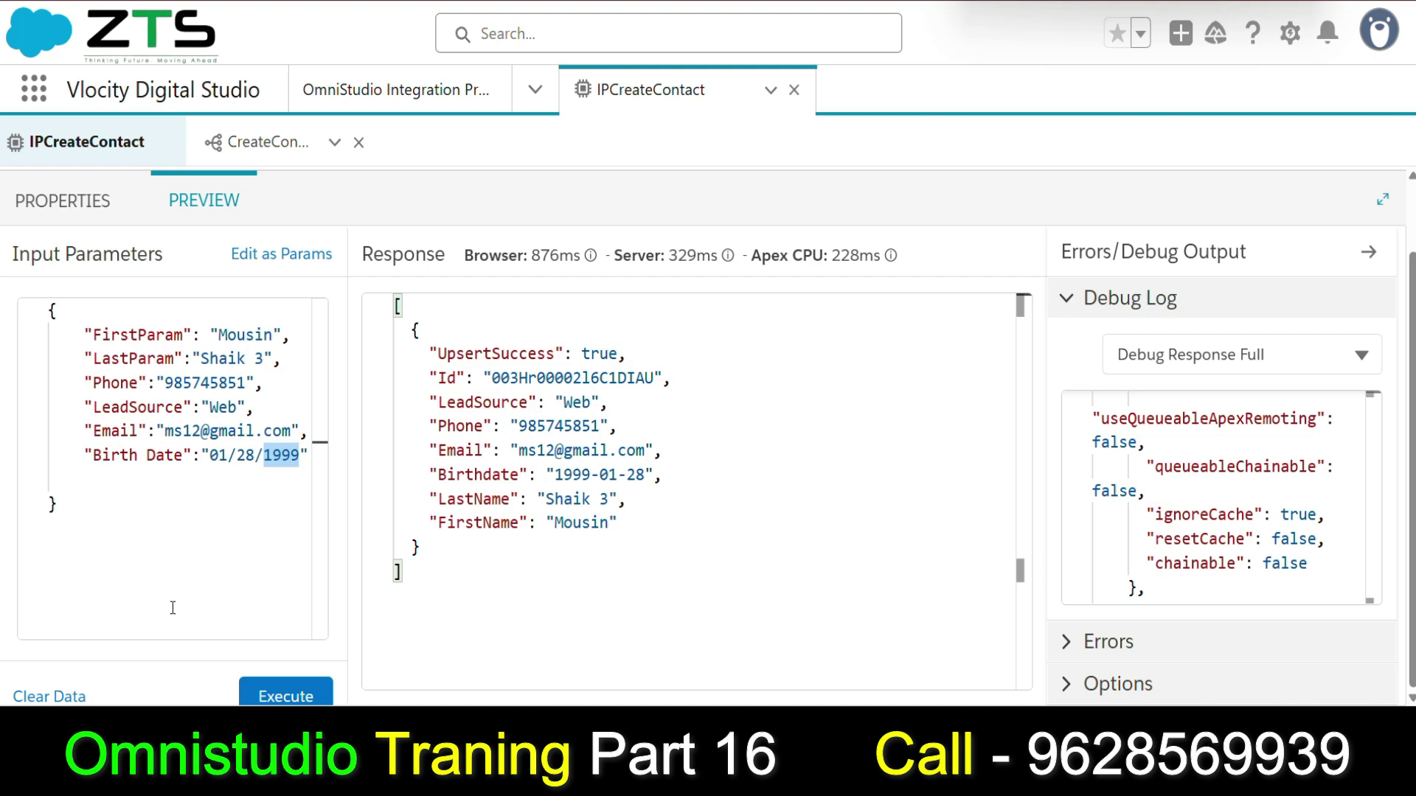
Inspect the CreateContact DataRaptor's single Contact target object, then return to the Integration Procedures list.
left_click(111, 141)
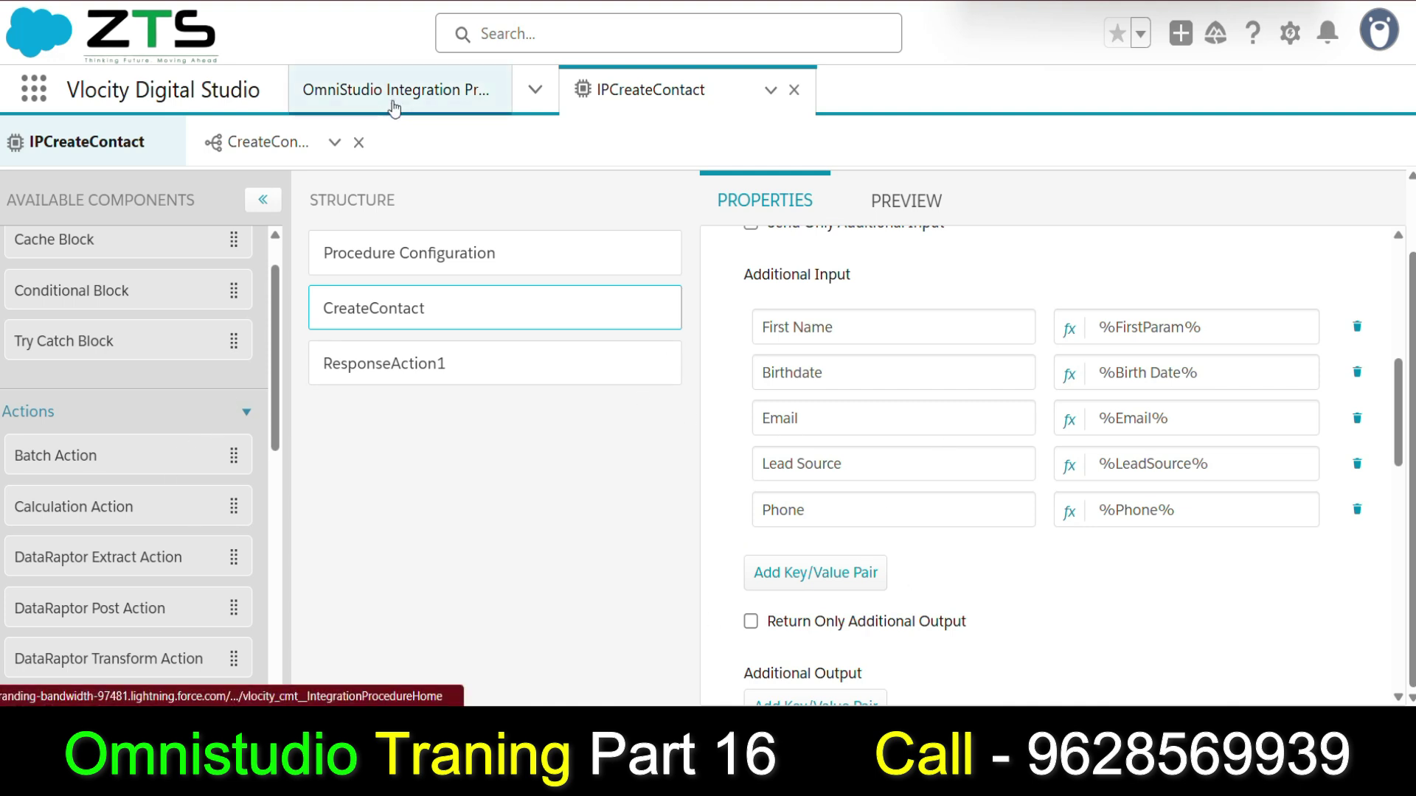
scroll(484, 483, "up", 1)
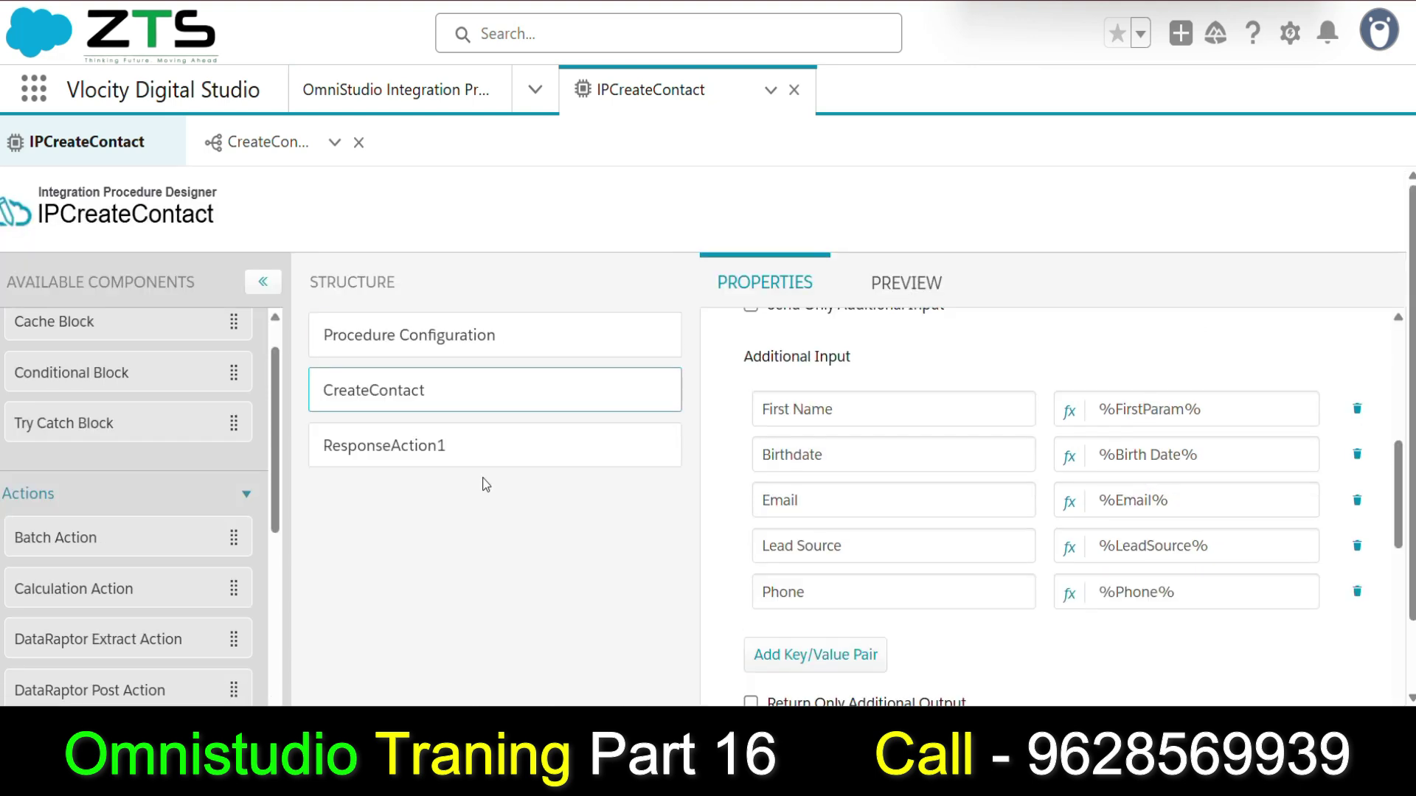
left_click(289, 145)
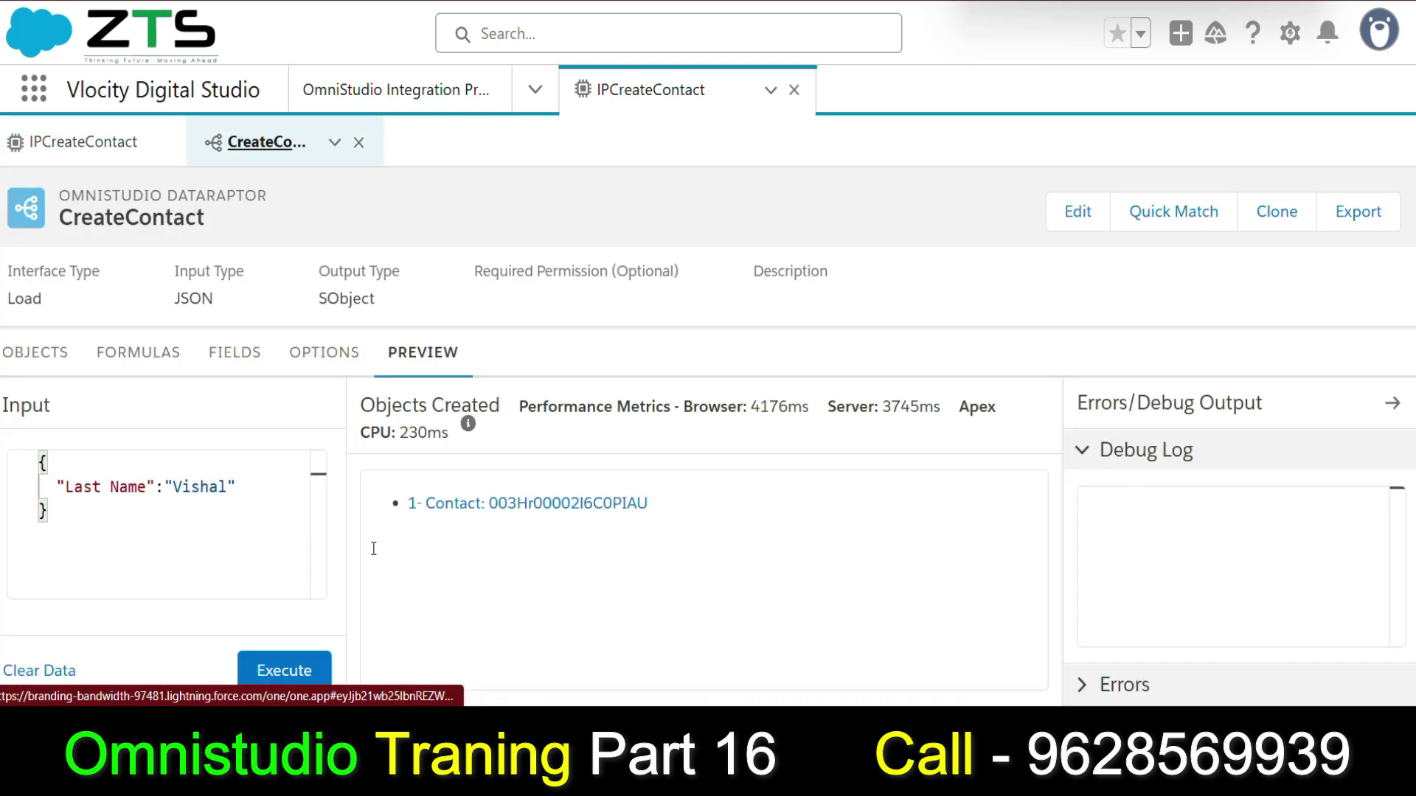
left_click(59, 354)
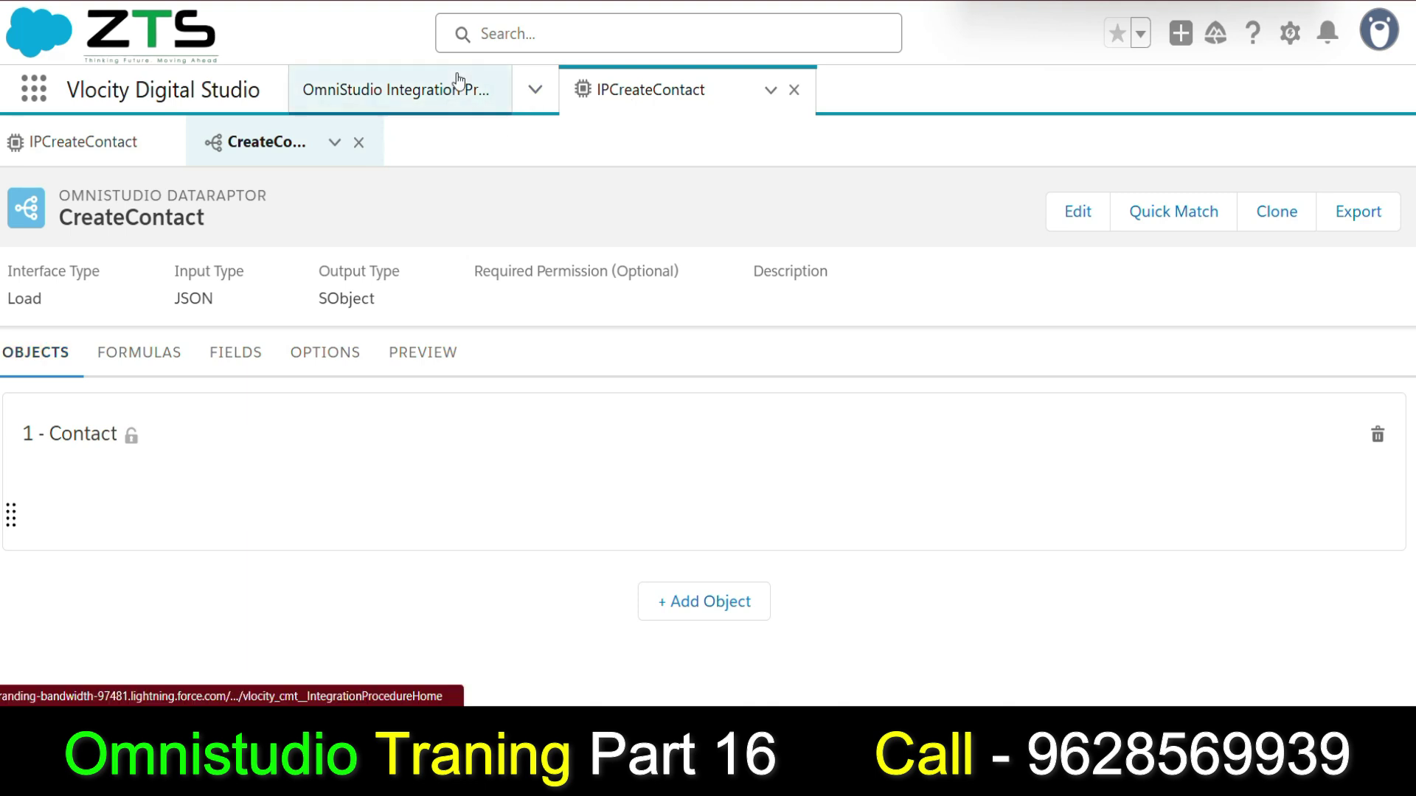
left_click(458, 79)
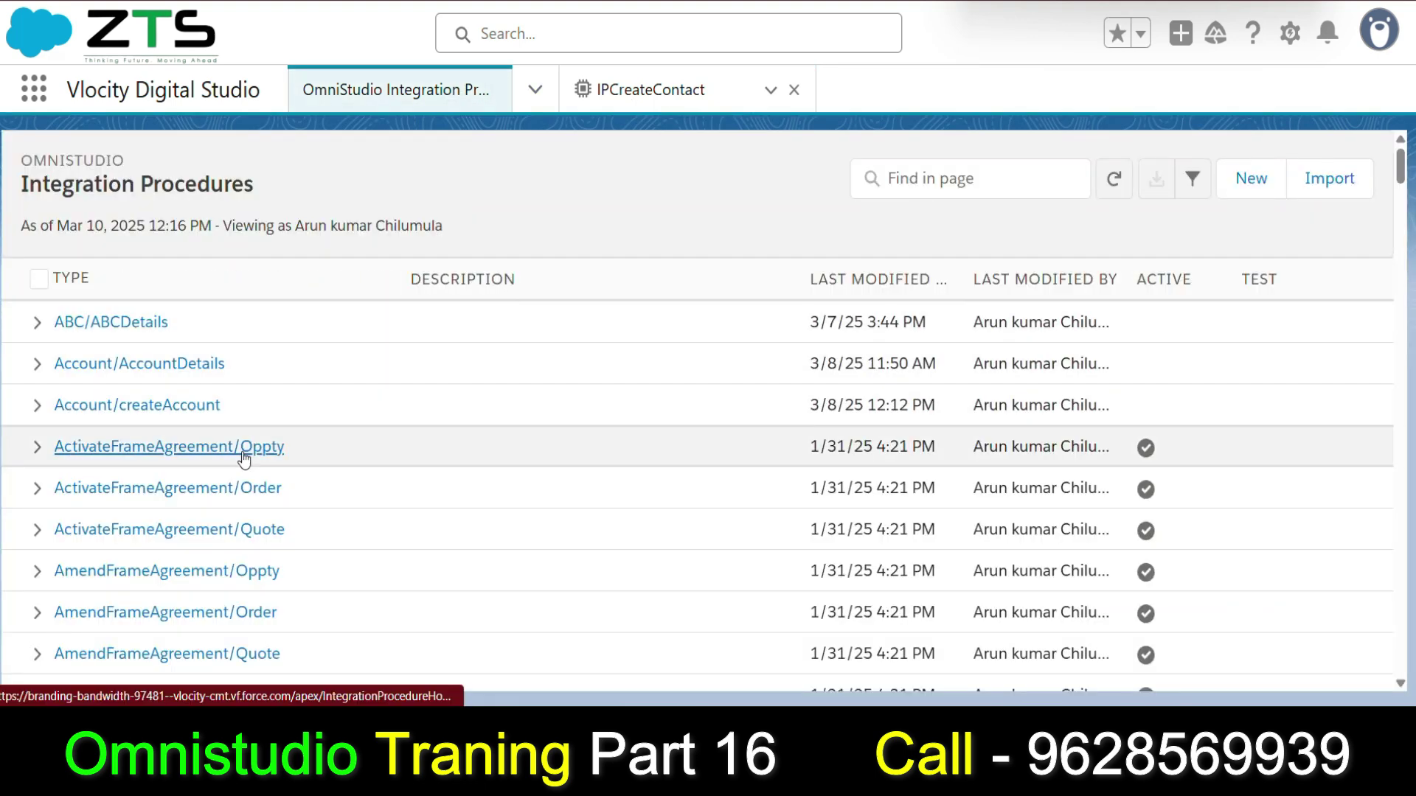